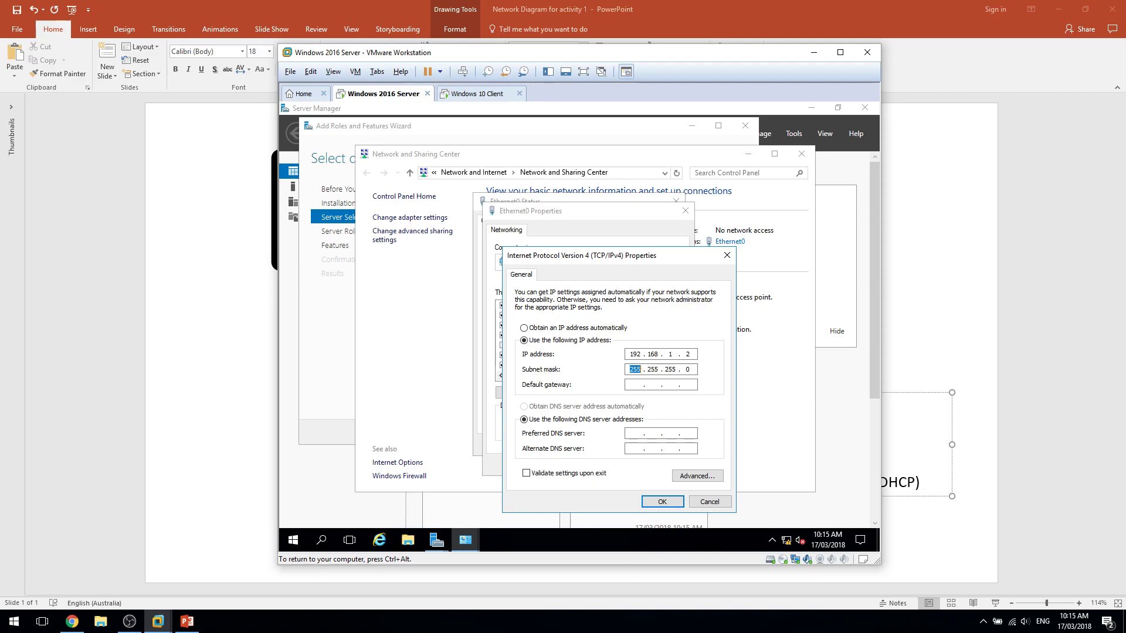
Apply IPv4 address 192.168.1.2, mask 255.255.255.0, gateway 192.168.1.1, and close the adapter windows.
{"action": "type", "text": "1"}
{"action": "key", "text": "Tab"}
{"action": "key", "text": "Tab"}
{"action": "left_click", "coordinate": [645, 501]}
{"action": "left_click", "coordinate": [620, 464]}
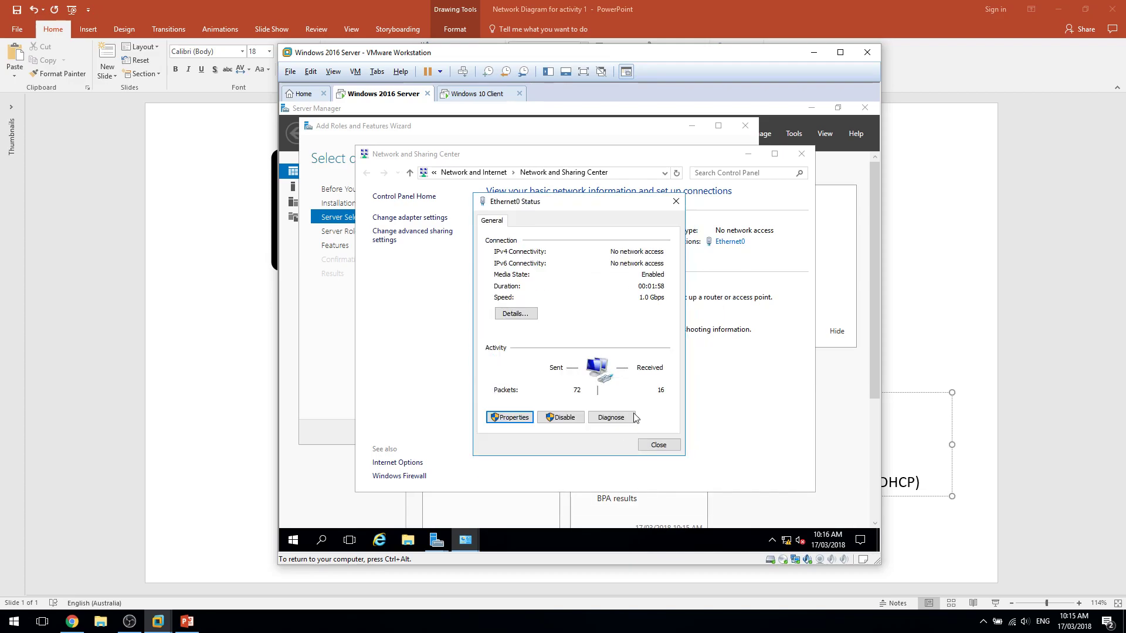
{"action": "left_click", "coordinate": [663, 446]}
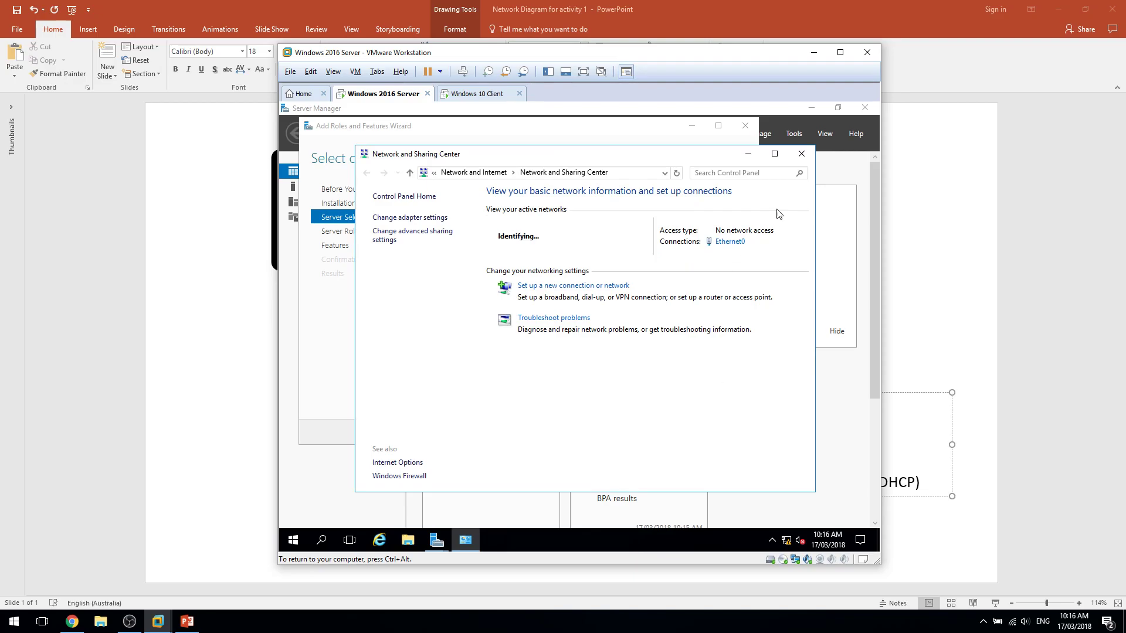
Disable the Ethernet0 adapter and cancel the roles and features wizard.
{"action": "left_click", "coordinate": [391, 218]}
{"action": "right_click", "coordinate": [456, 214]}
{"action": "right_click", "coordinate": [486, 224]}
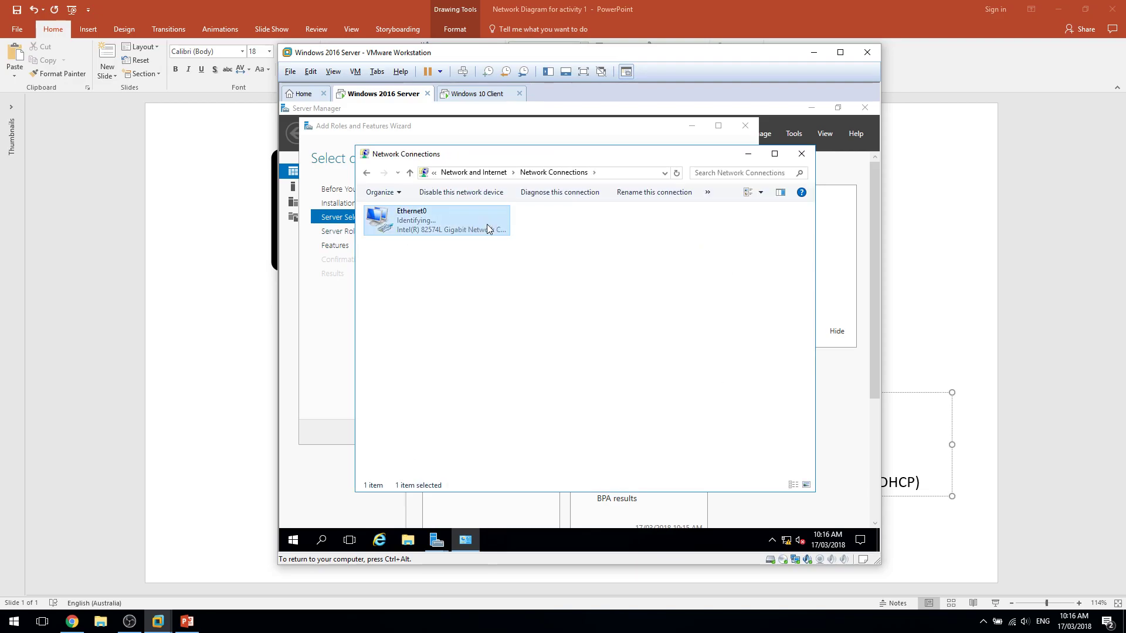
{"action": "left_click", "coordinate": [497, 233]}
{"action": "left_click", "coordinate": [322, 369]}
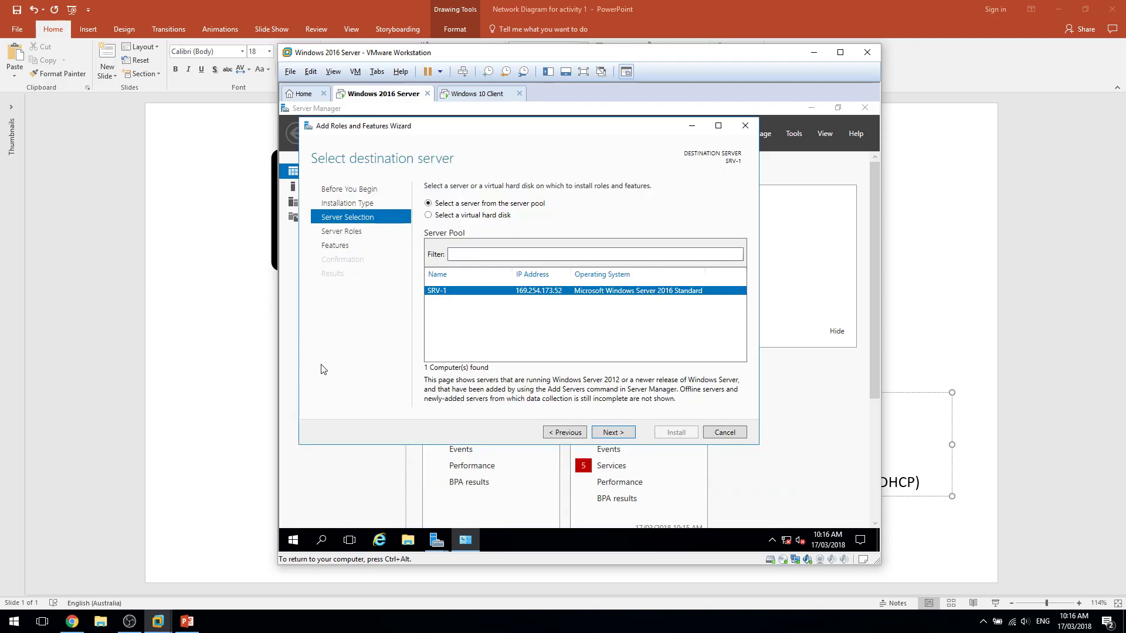
{"action": "left_click", "coordinate": [735, 433]}
Re-enable the Ethernet0 network adapter.
{"action": "key", "text": "super+e"}
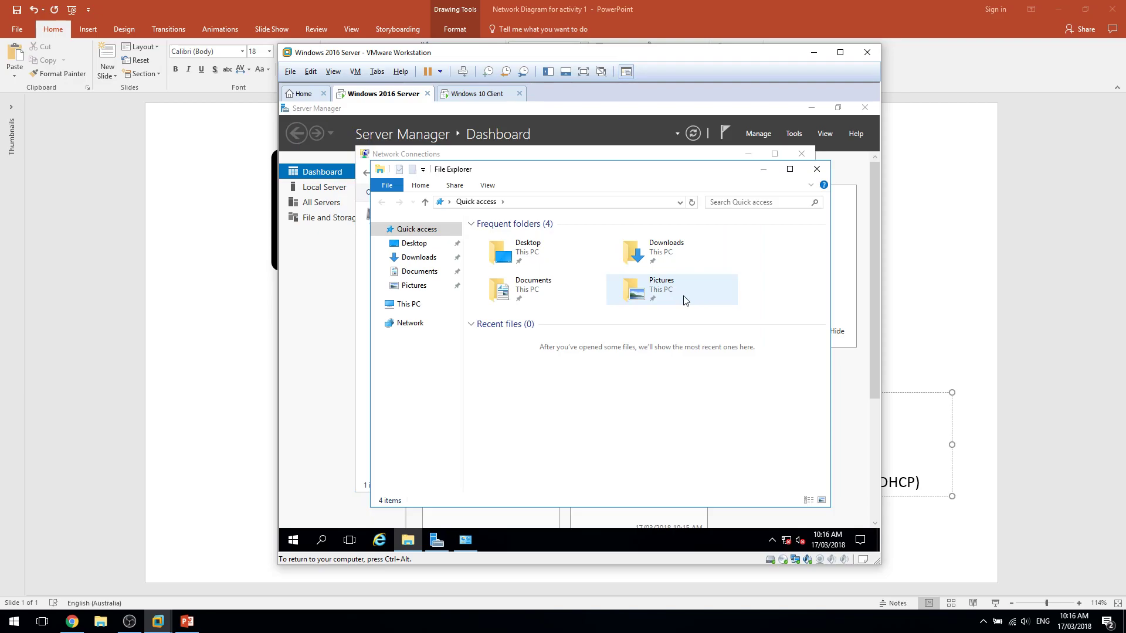
{"action": "key", "text": "alt+F4"}
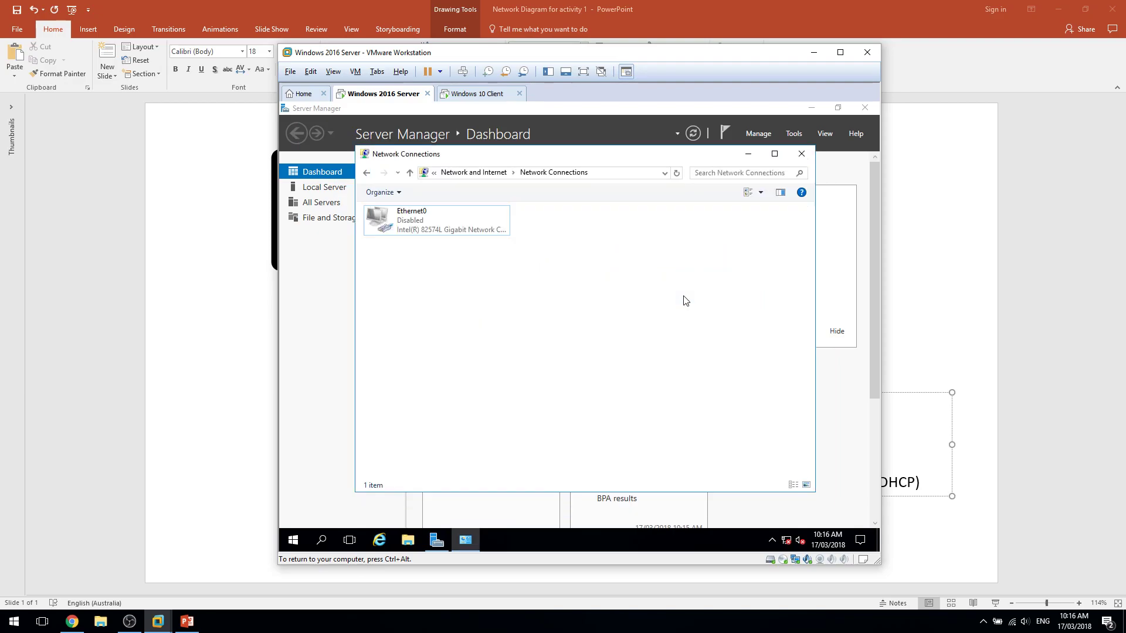
{"action": "right_click", "coordinate": [508, 232]}
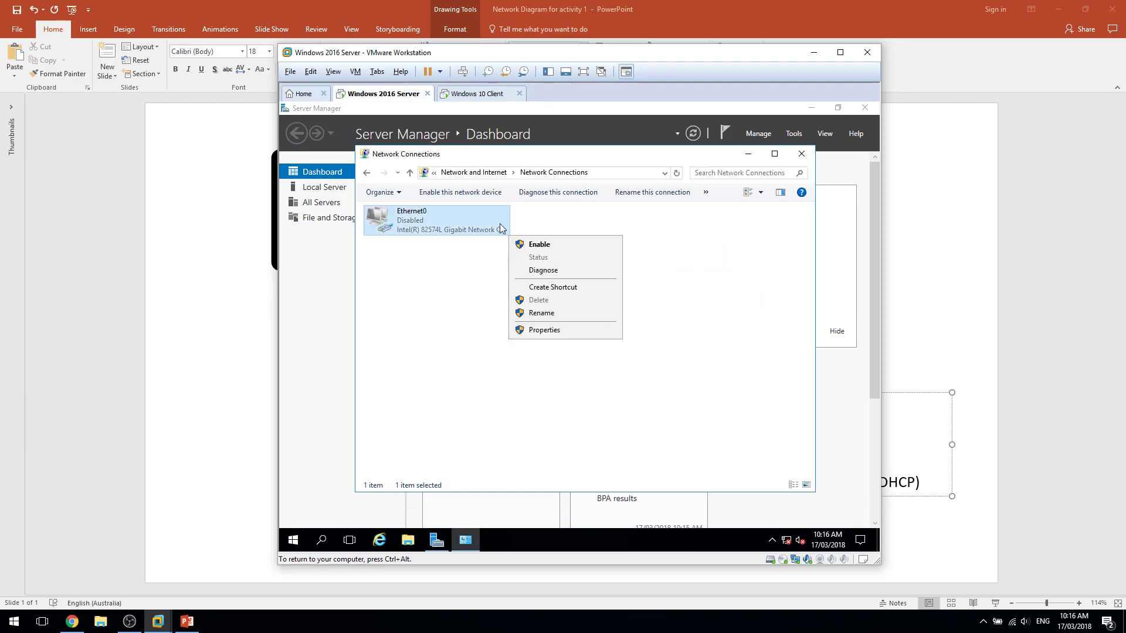
{"action": "left_click", "coordinate": [531, 237]}
Run ipconfig in a command prompt to confirm the server reports 192.168.1.2.
{"action": "key", "text": "super+r"}
{"action": "type", "text": "cmd"}
{"action": "key", "text": "Return"}
{"action": "type", "text": "ipconfig"}
{"action": "key", "text": "Return"}
{"action": "key", "text": "Up"}
{"action": "key", "text": "Return"}
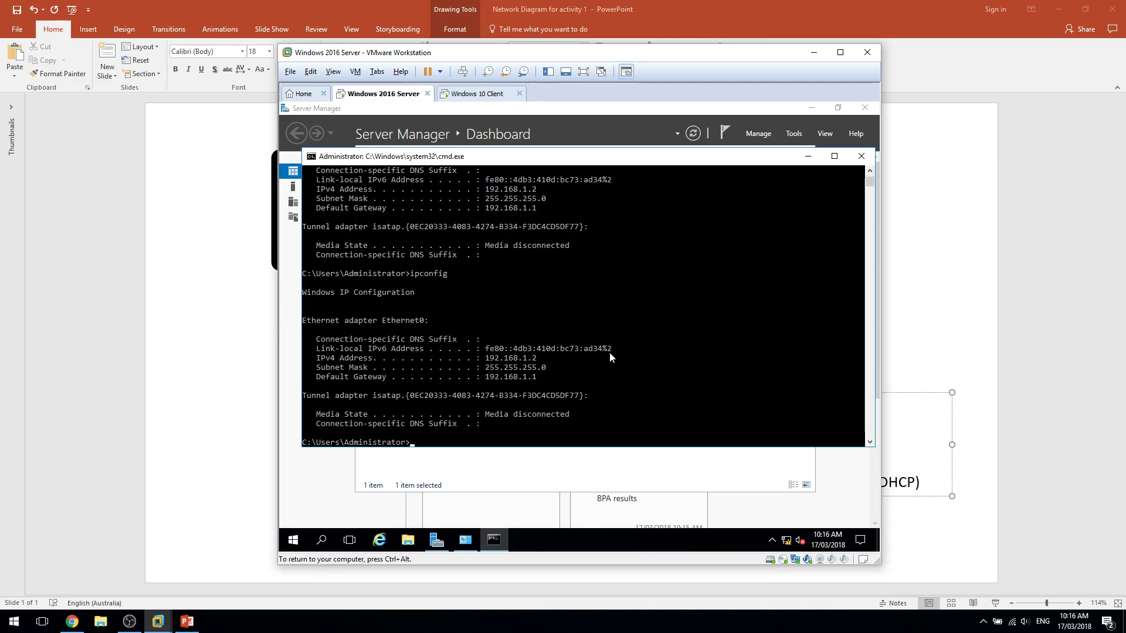
Start Add Roles and Features, advance to server selection, then cancel the wizard.
{"action": "left_click", "coordinate": [595, 134]}
{"action": "left_click", "coordinate": [758, 134]}
{"action": "left_click", "coordinate": [798, 149]}
{"action": "left_click", "coordinate": [653, 478]}
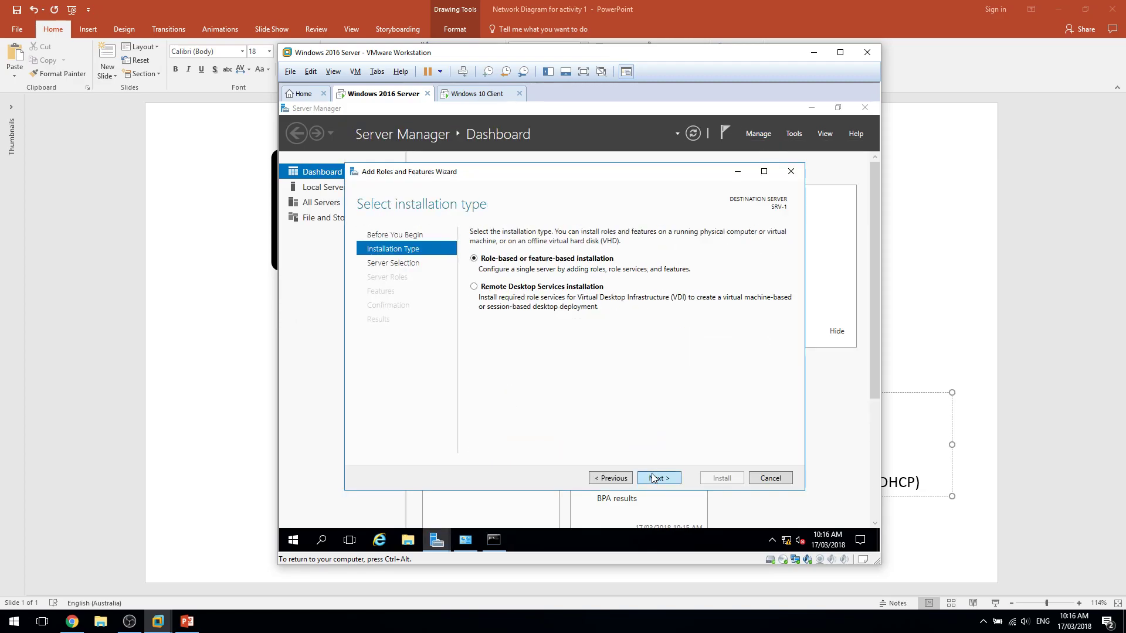
{"action": "left_click", "coordinate": [654, 478]}
{"action": "left_click", "coordinate": [791, 171]}
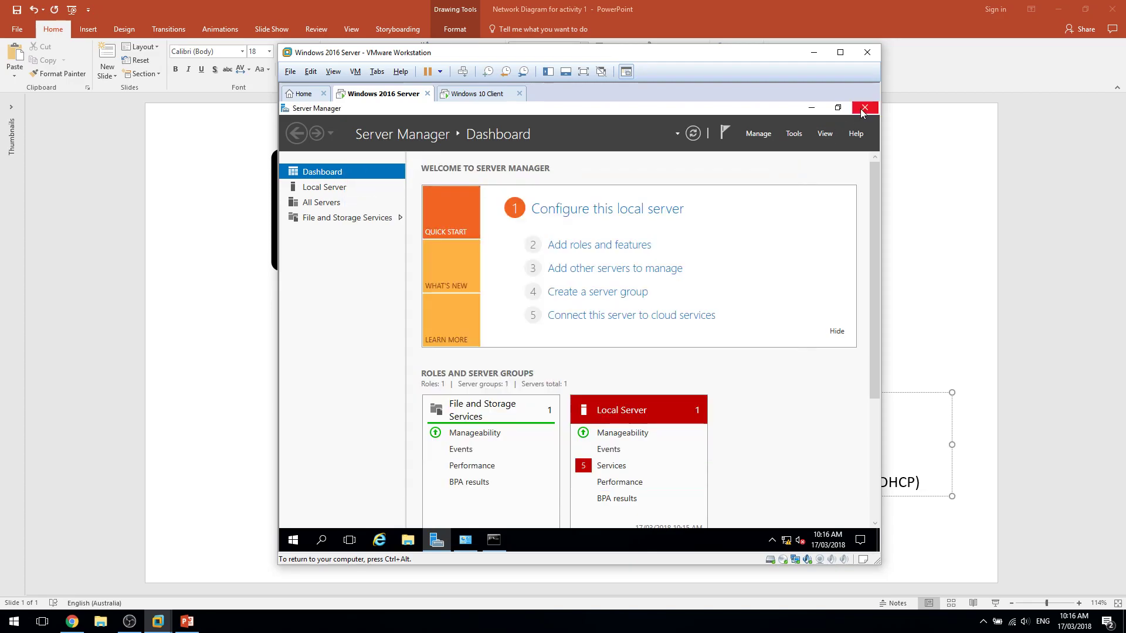
Relaunch Server Manager and start Add Roles and Features again.
{"action": "left_click", "coordinate": [865, 107]}
{"action": "left_click", "coordinate": [293, 538]}
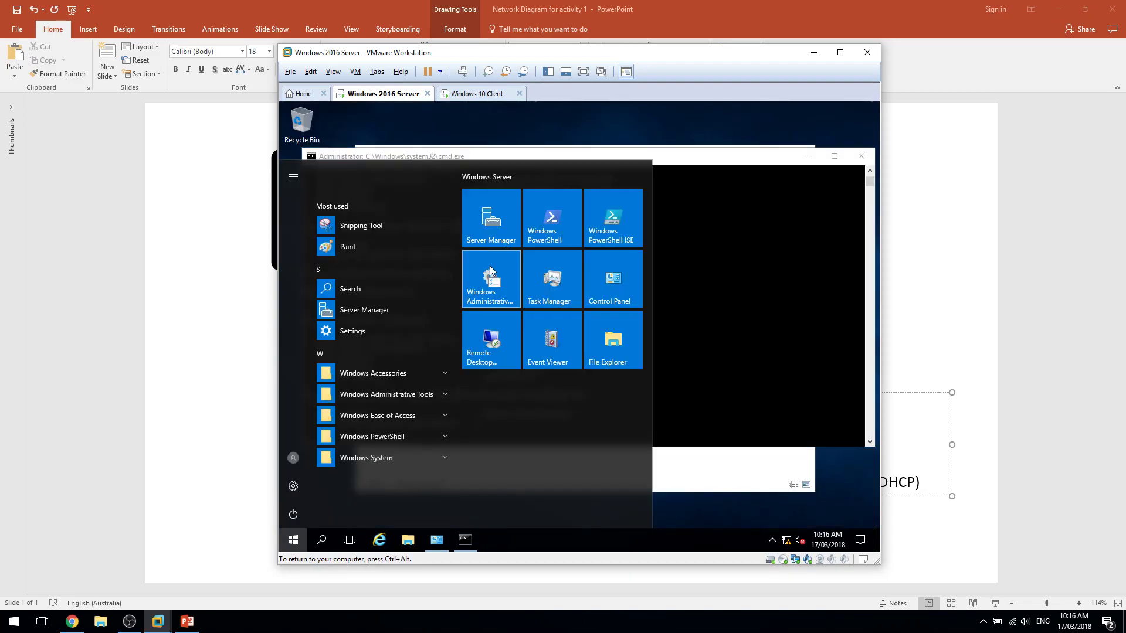
{"action": "left_click", "coordinate": [491, 218]}
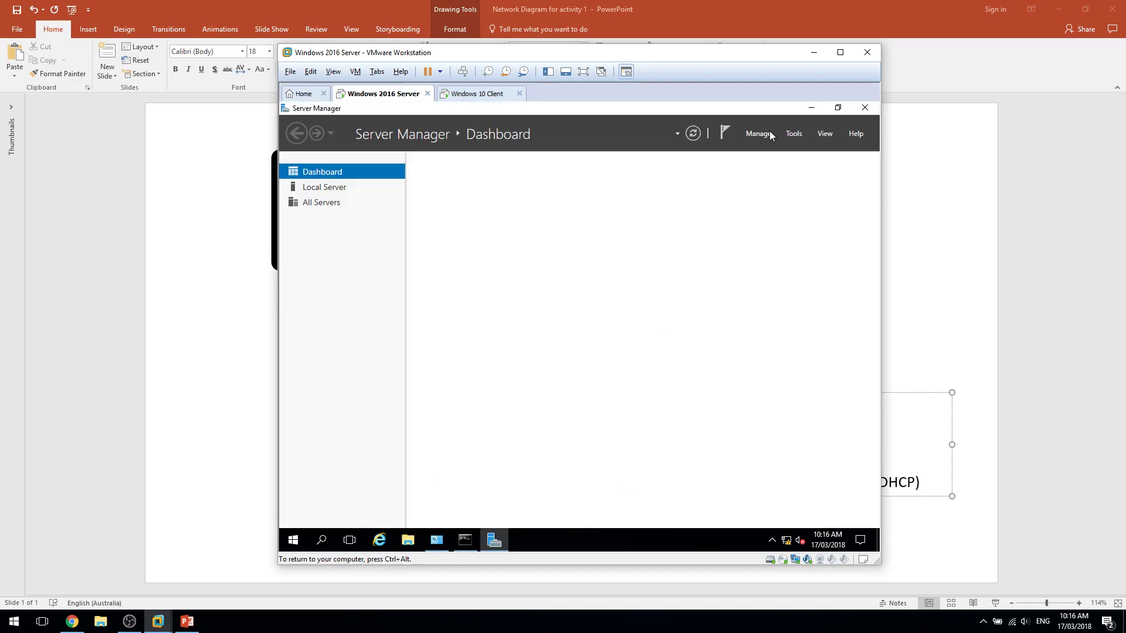
{"action": "left_click", "coordinate": [768, 133]}
{"action": "left_click", "coordinate": [788, 150]}
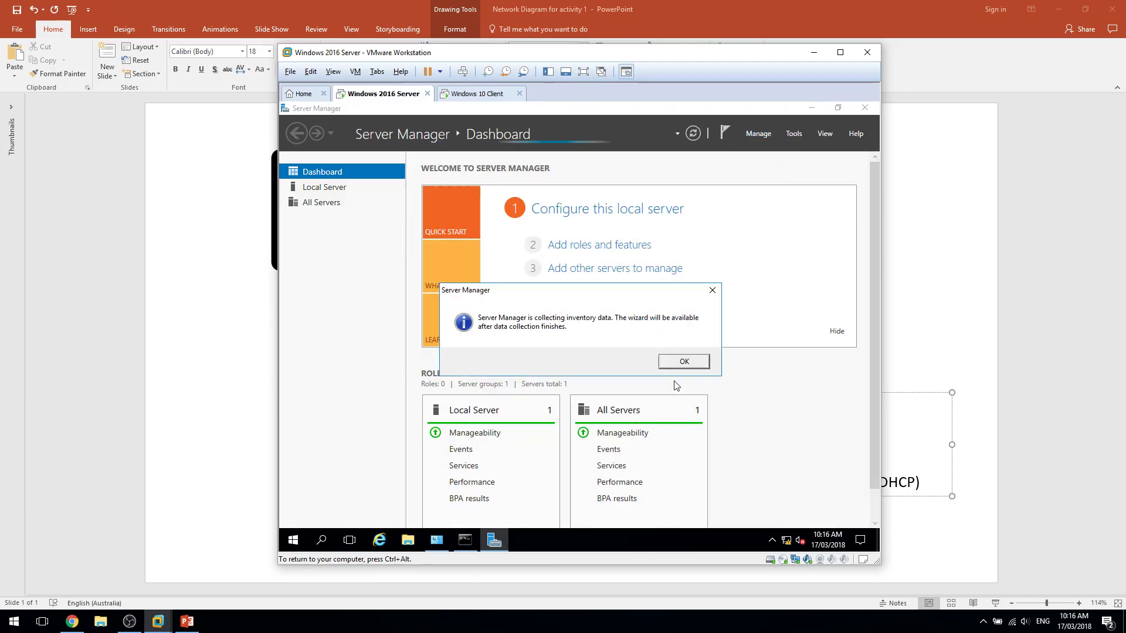
Start Add Roles and Features and advance to the Server Roles page.
{"action": "left_click", "coordinate": [758, 133]}
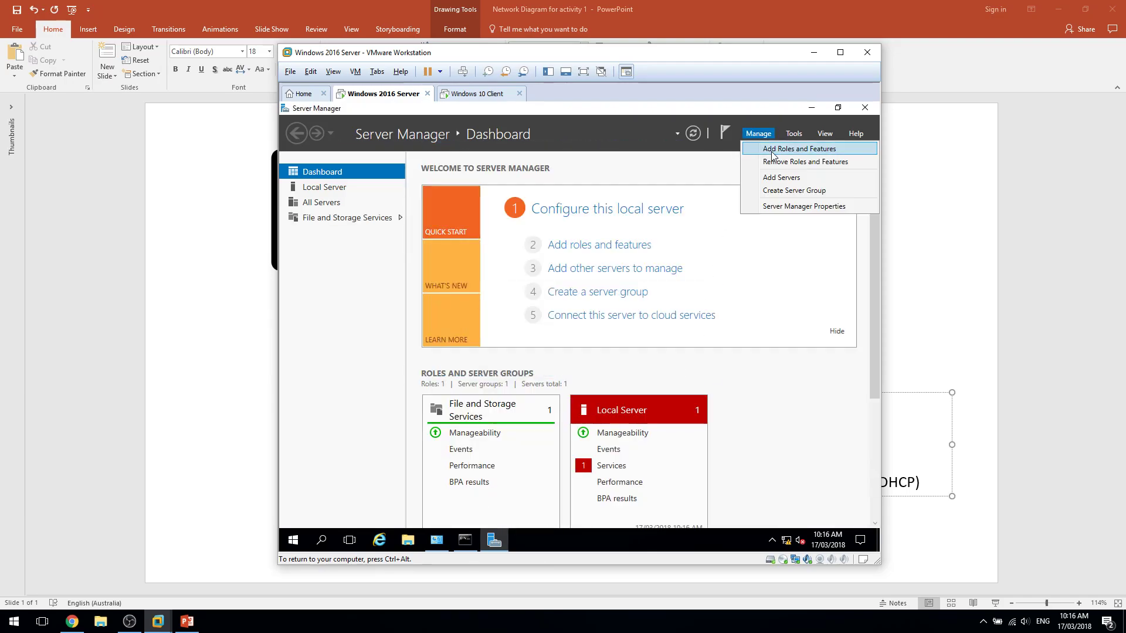
{"action": "left_click", "coordinate": [774, 151]}
{"action": "left_click", "coordinate": [682, 509]}
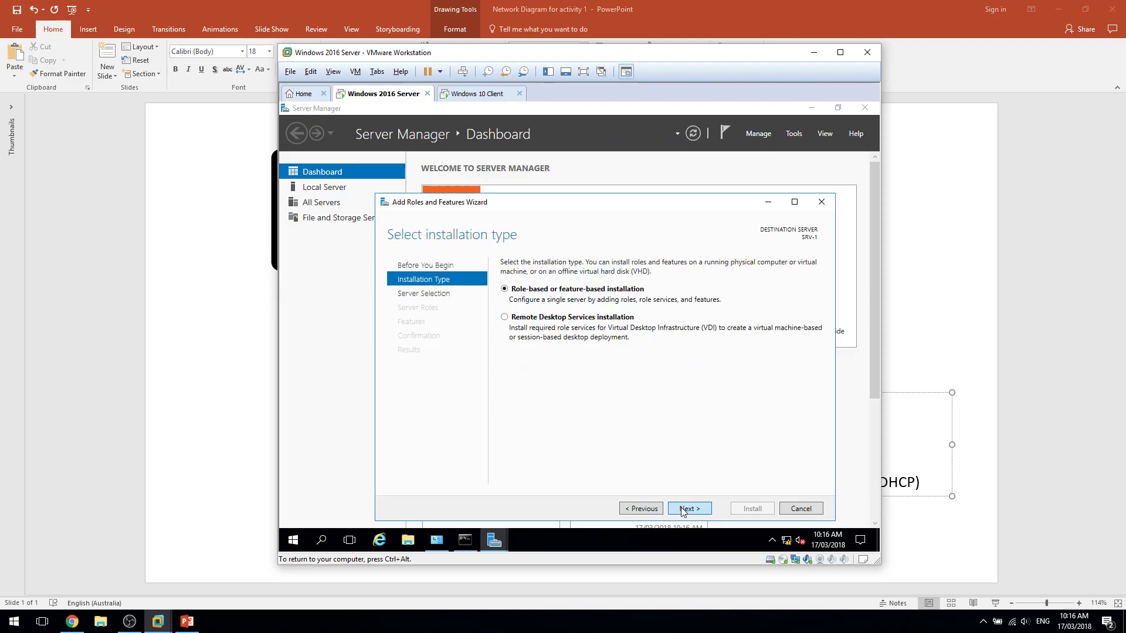
{"action": "left_click", "coordinate": [682, 510]}
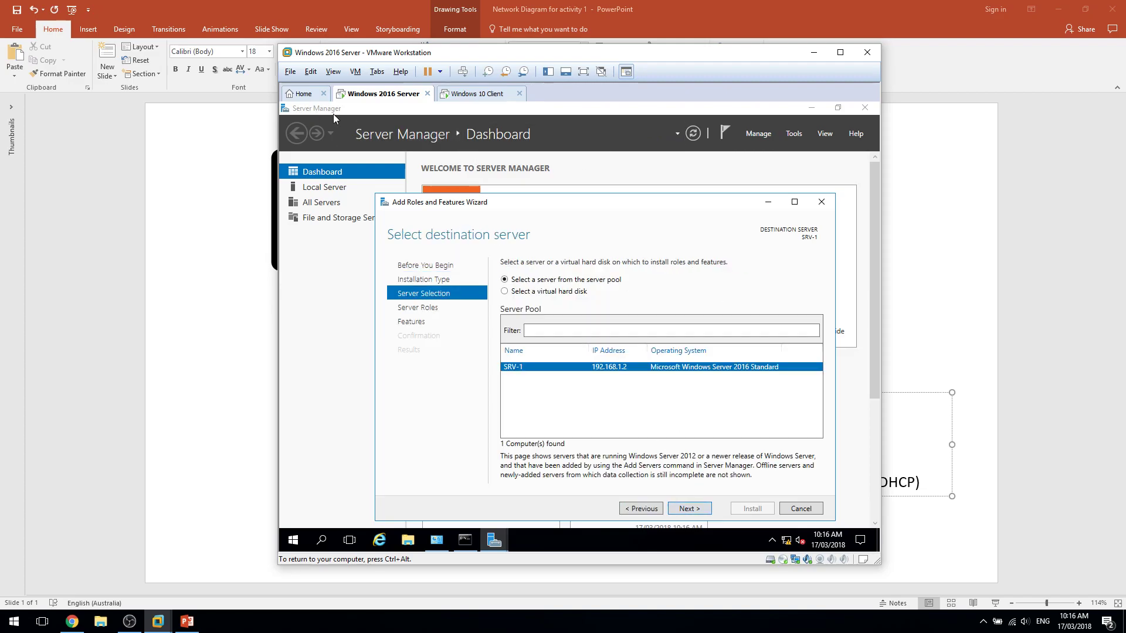
{"action": "left_click", "coordinate": [684, 510]}
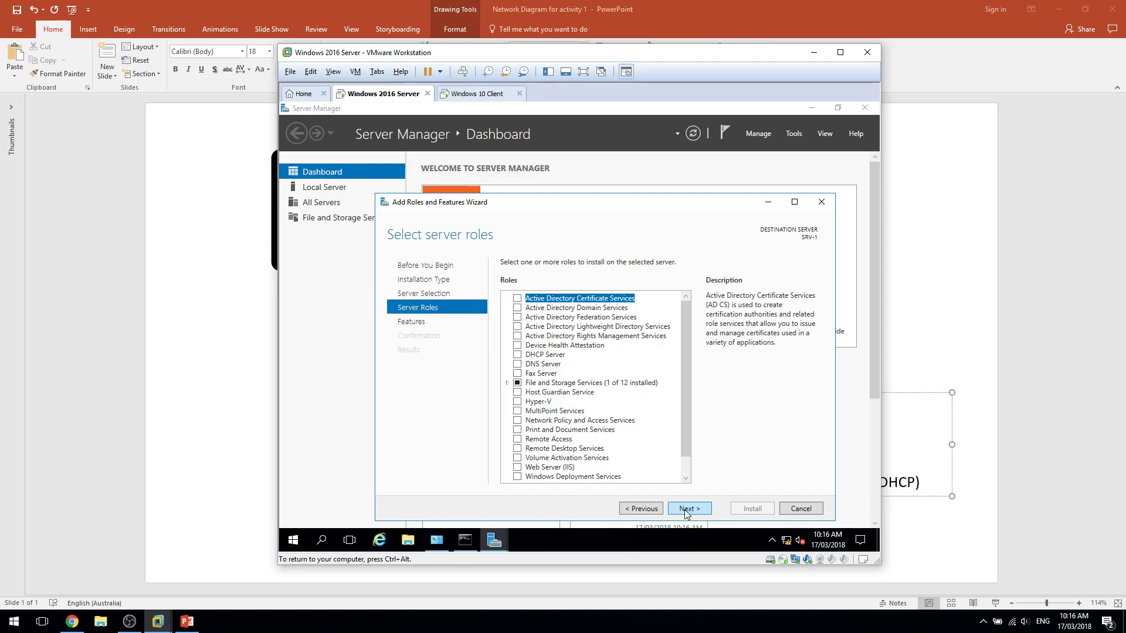
Select Active Directory Domain Services and DNS Server, accepting their required features.
{"action": "left_click", "coordinate": [516, 309]}
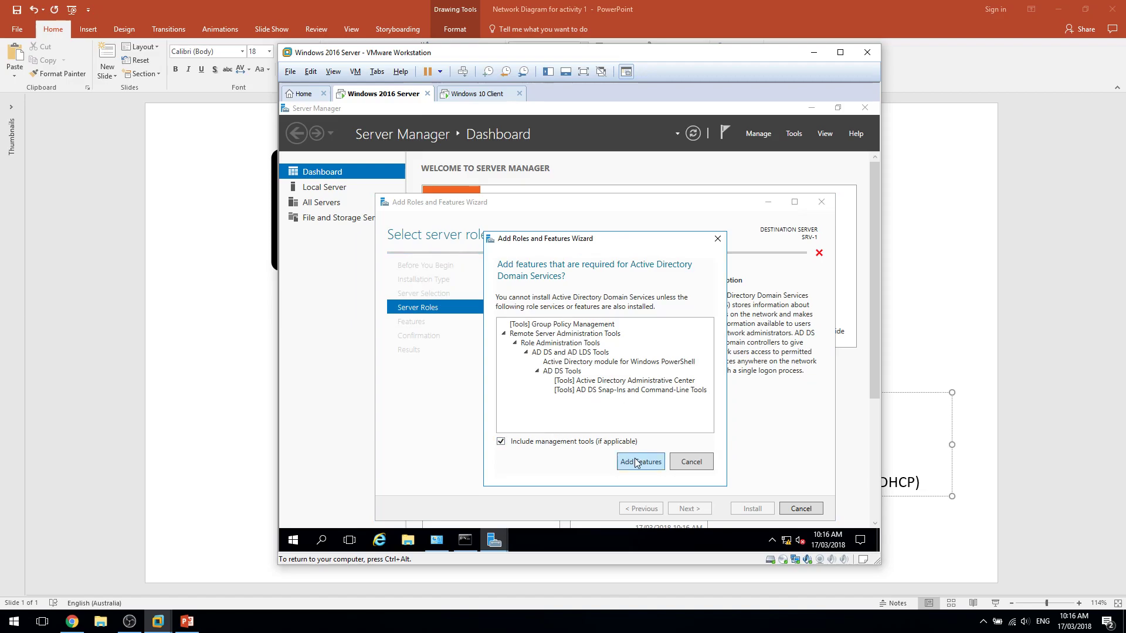
{"action": "left_click", "coordinate": [642, 530]}
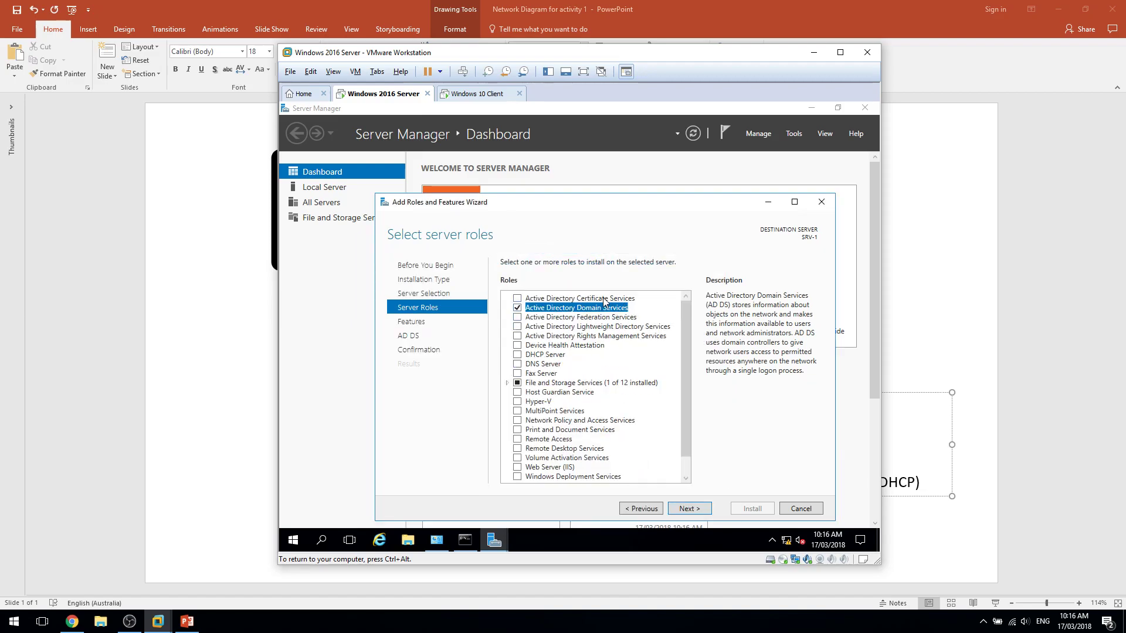
{"action": "left_click", "coordinate": [551, 369]}
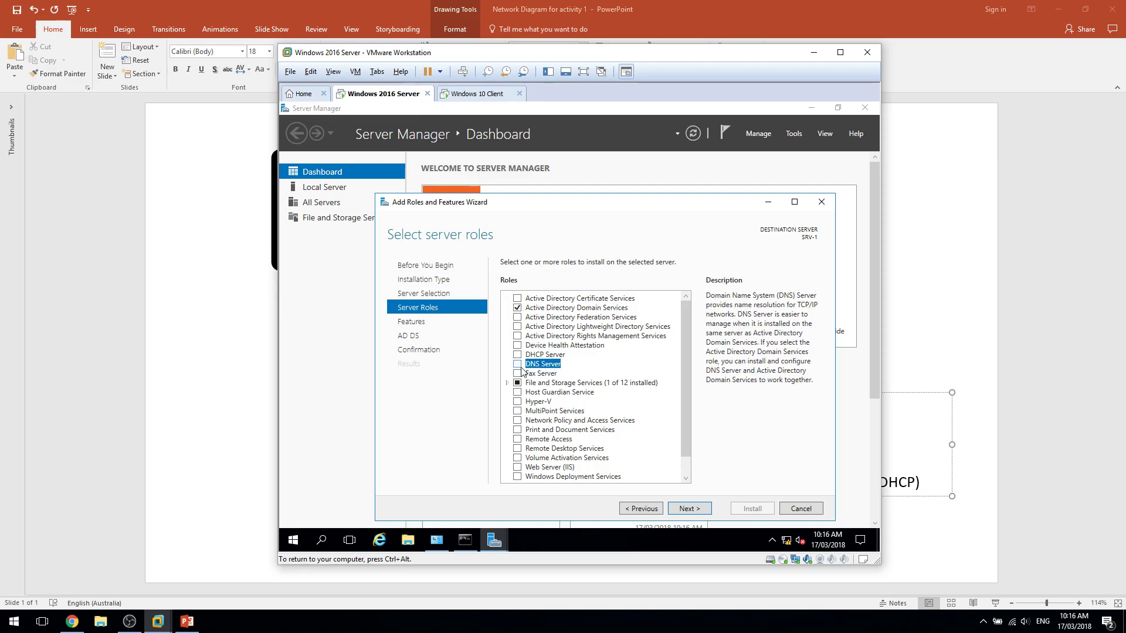
{"action": "left_click", "coordinate": [517, 364]}
{"action": "left_click", "coordinate": [641, 456]}
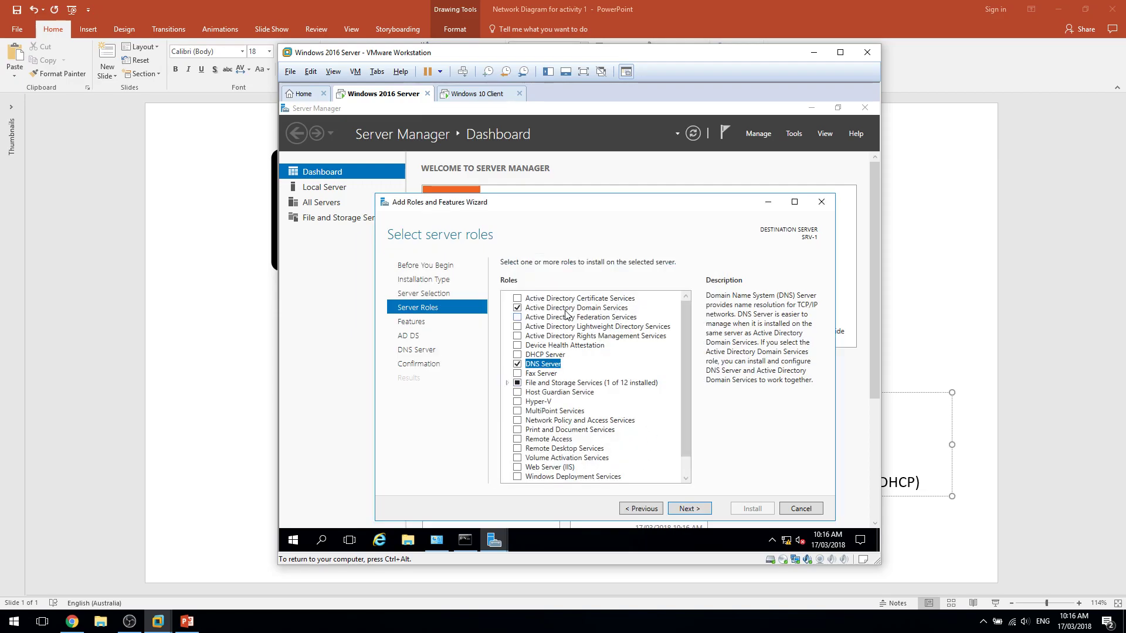
Move past the Features and AD DS pages to Confirmation and install.
{"action": "left_click", "coordinate": [689, 508]}
{"action": "left_click", "coordinate": [702, 512]}
{"action": "left_click", "coordinate": [702, 512]}
{"action": "left_click", "coordinate": [702, 512]}
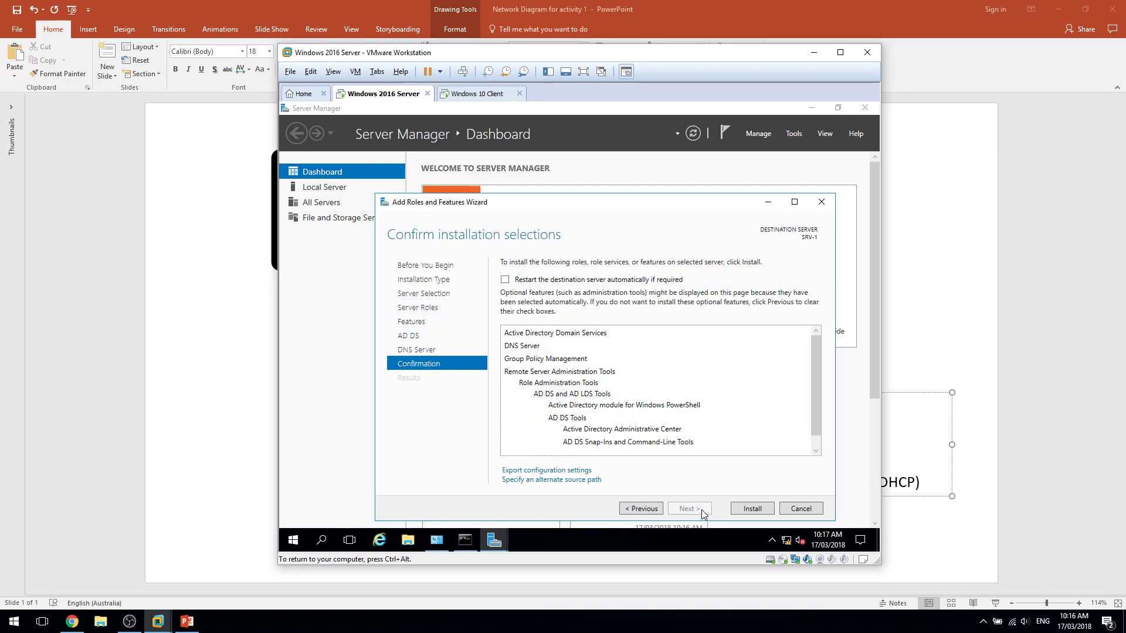
{"action": "left_click", "coordinate": [750, 509]}
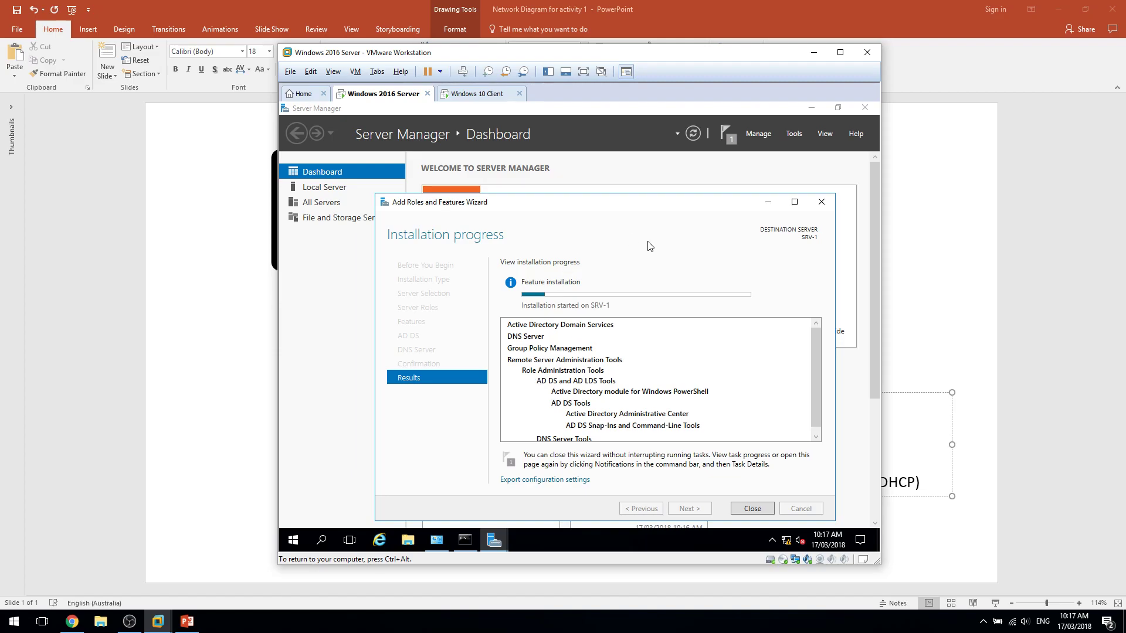
Move the installation progress window up and left, then bring Chrome forward.
{"action": "left_click_drag", "start_coordinate": [628, 204], "coordinate": [568, 170]}
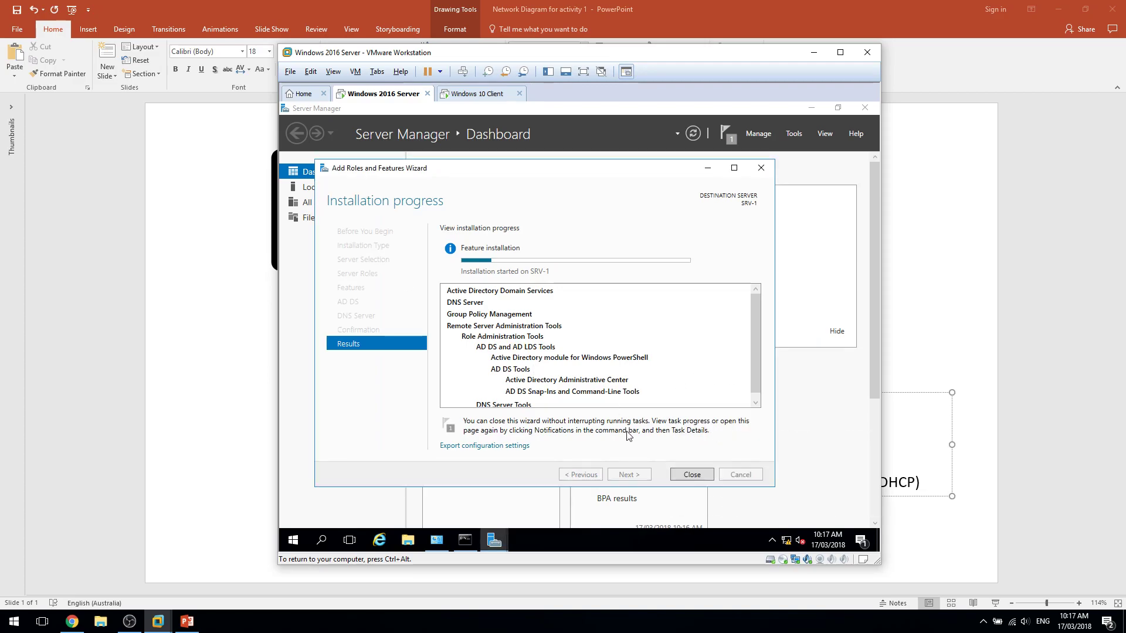
{"action": "left_click", "coordinate": [78, 624]}
Open Learning Activity #1 and highlight its DNS, AD role and snapshot tasks to read them.
{"action": "left_click", "coordinate": [226, 129]}
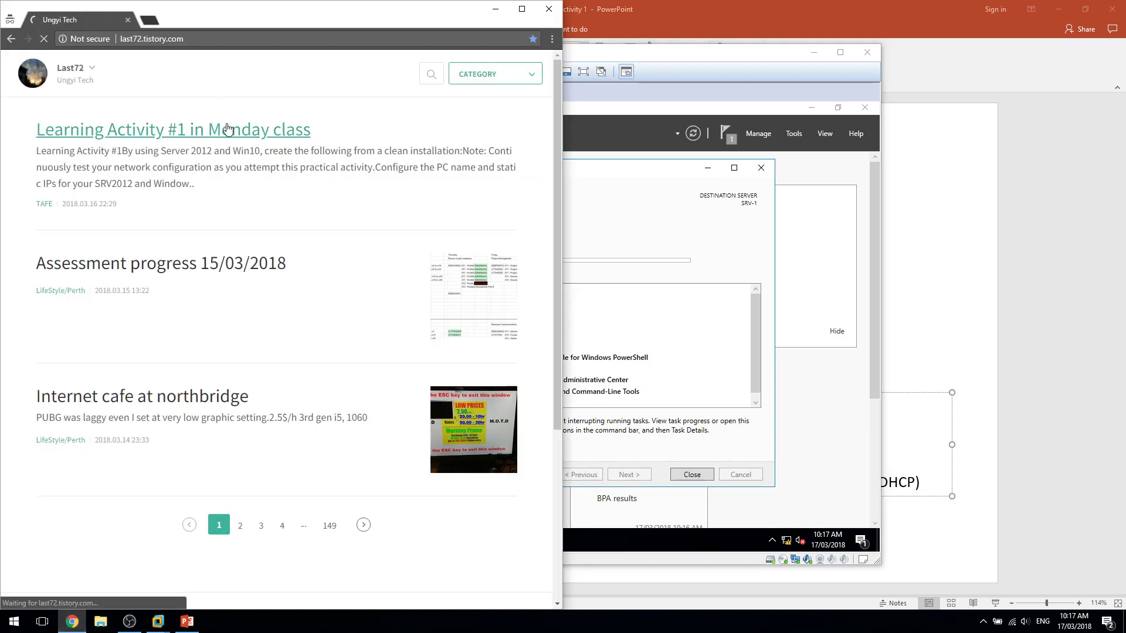
{"action": "left_click_drag", "start_coordinate": [60, 359], "coordinate": [145, 358]}
{"action": "left_click", "coordinate": [270, 362]}
{"action": "triple_click", "coordinate": [270, 363]}
{"action": "left_click", "coordinate": [282, 376]}
{"action": "left_click_drag", "start_coordinate": [324, 382], "coordinate": [339, 348]}
{"action": "left_click", "coordinate": [347, 356]}
{"action": "left_click", "coordinate": [342, 380]}
{"action": "triple_click", "coordinate": [343, 380]}
{"action": "left_click", "coordinate": [343, 380]}
{"action": "left_click", "coordinate": [627, 435]}
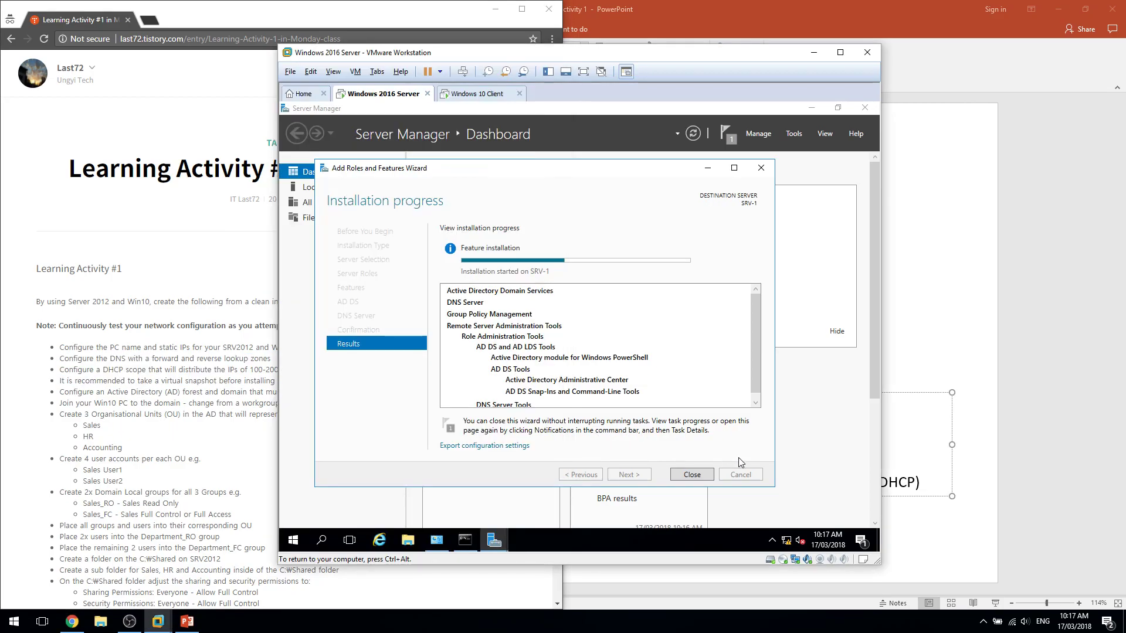
Delete the PreAD snapshot in the virtual machine's snapshot manager.
{"action": "left_click", "coordinate": [527, 72]}
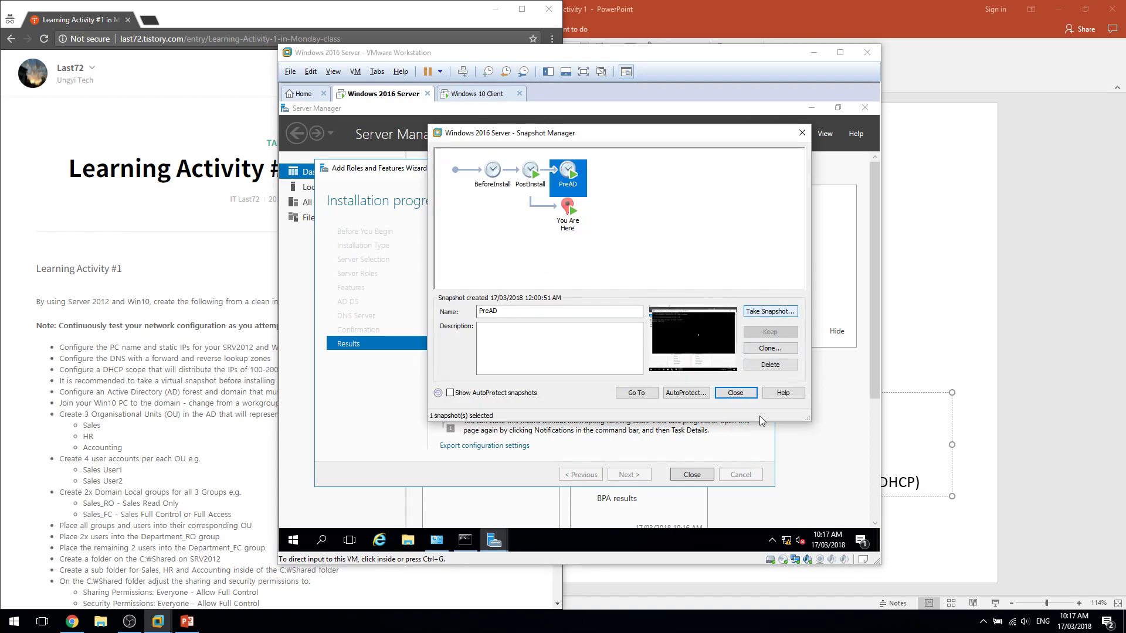
{"action": "left_click", "coordinate": [770, 364]}
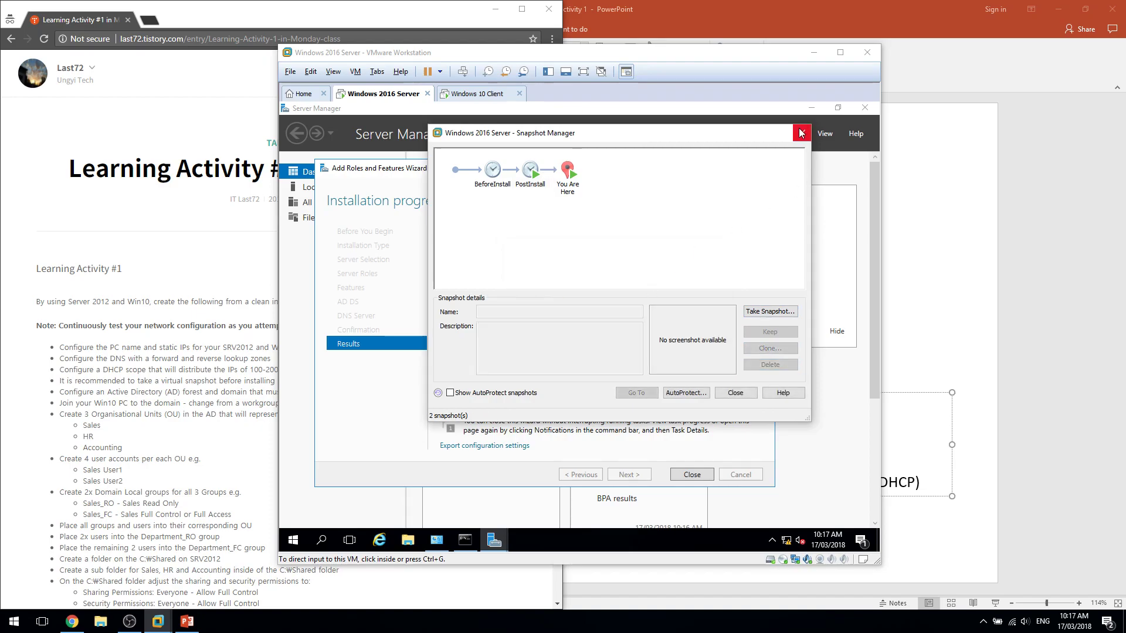
{"action": "left_click", "coordinate": [801, 133]}
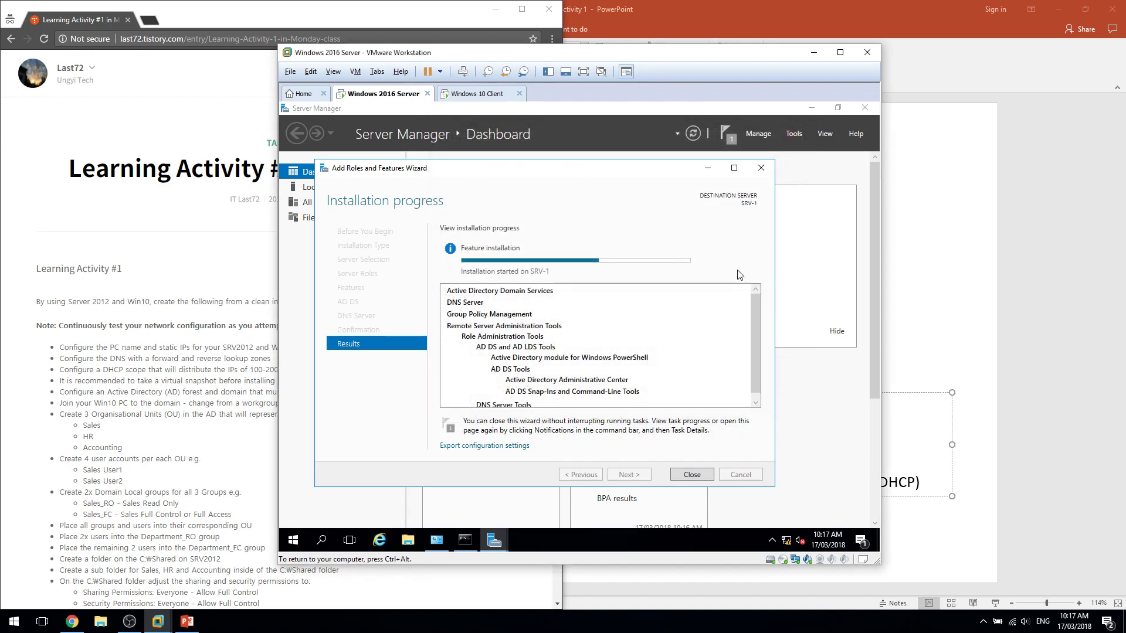
Check the roles installation result, glance at the Windows 10 client, then return to PowerPoint.
{"action": "scroll", "coordinate": [625, 380], "scroll_direction": "down", "scroll_amount": 1}
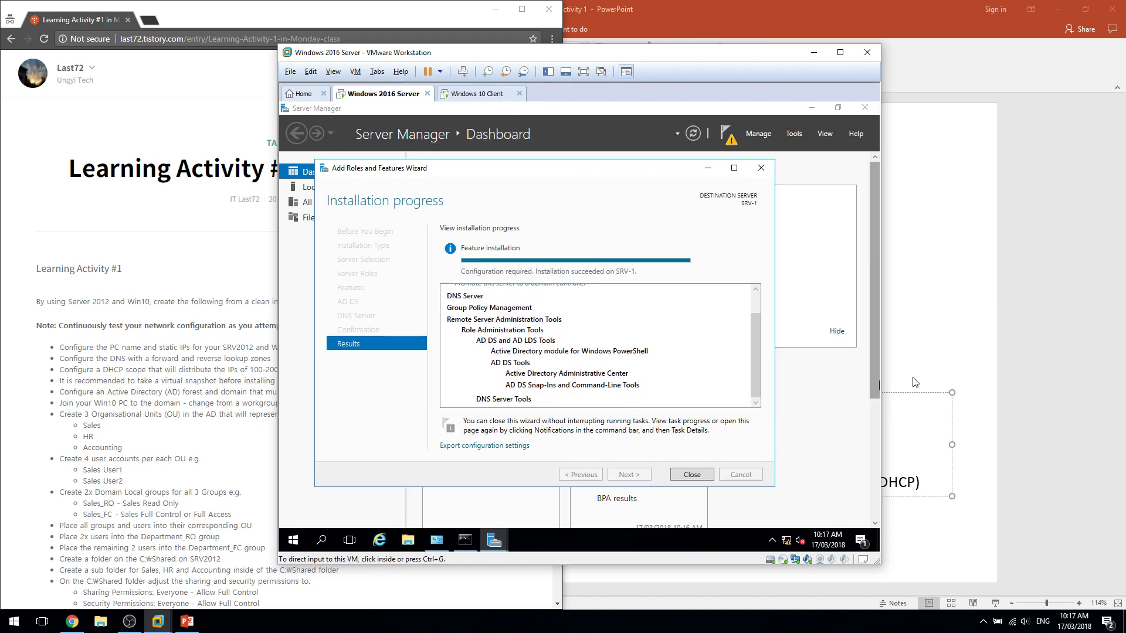
{"action": "left_click", "coordinate": [472, 94]}
{"action": "left_click", "coordinate": [381, 96]}
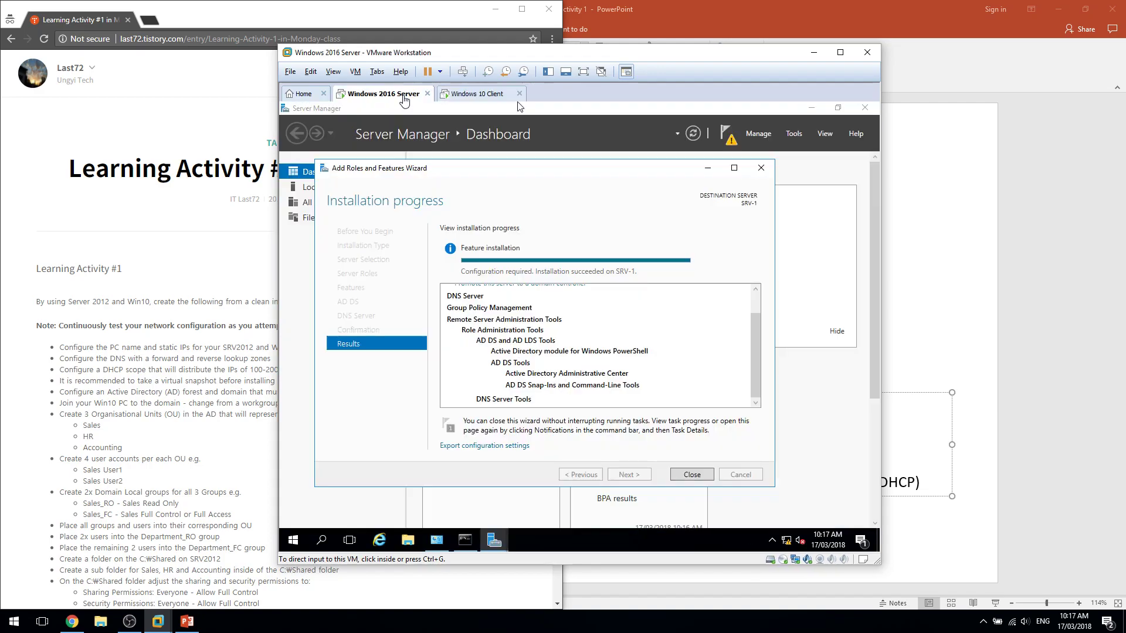
{"action": "left_click", "coordinate": [959, 309]}
Add a 'Domain: ungyi.com' line below the DNS entry in the SRV-1 text box.
{"action": "left_click", "coordinate": [516, 492]}
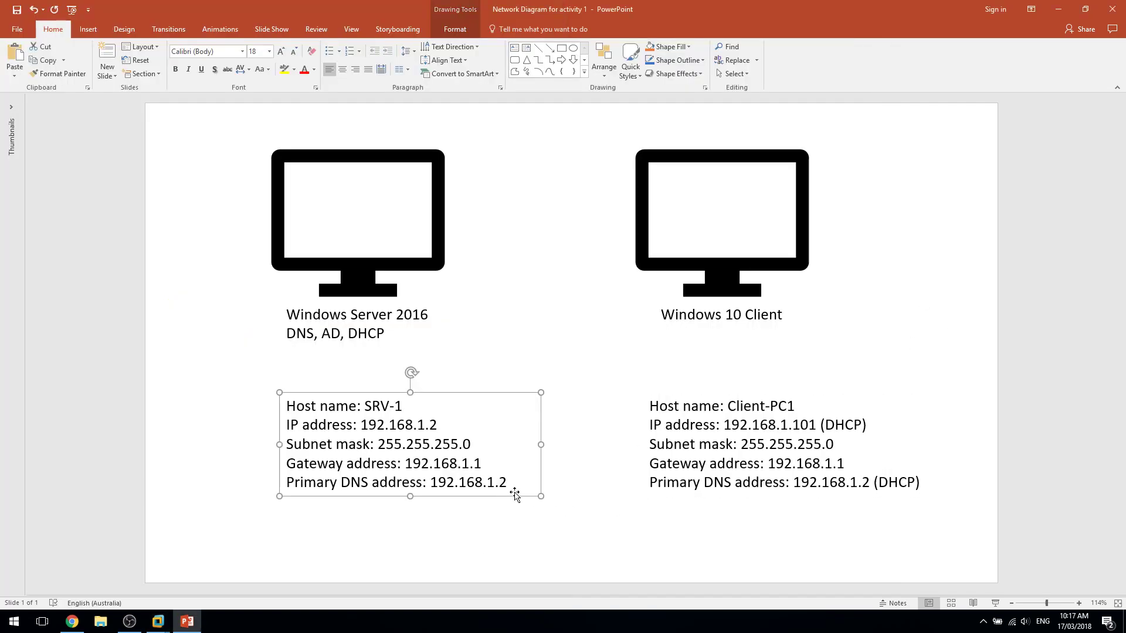
{"action": "left_click", "coordinate": [508, 482]}
{"action": "key", "text": "Return"}
{"action": "key", "text": "Return"}
{"action": "type", "text": "Domain"}
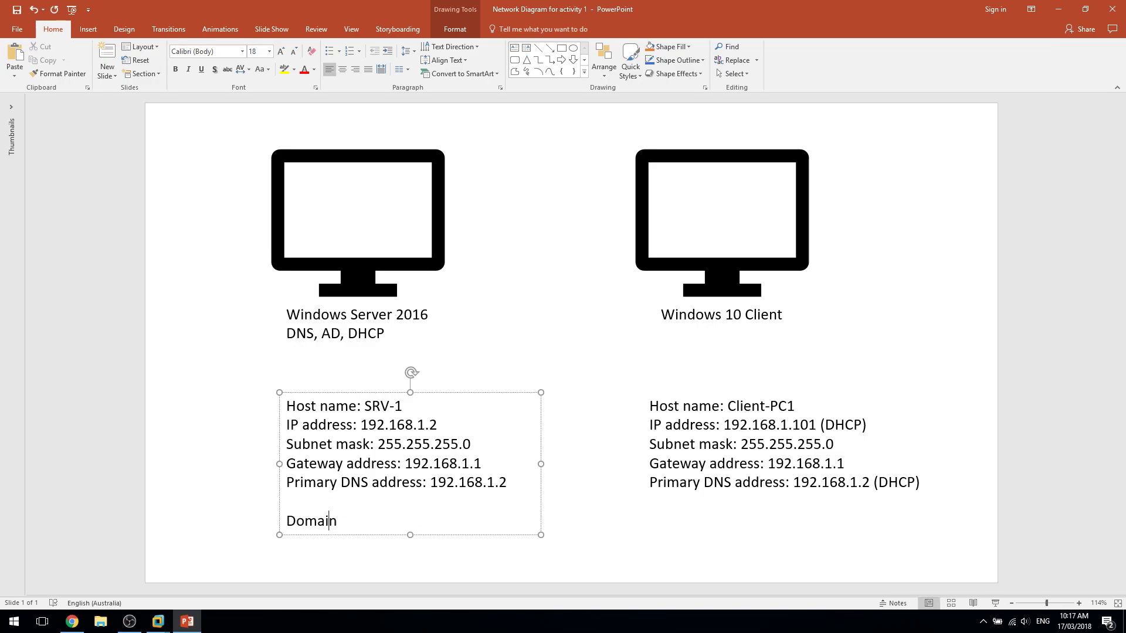
{"action": "type", "text": ": ungyi.com"}
Paste the same domain line beneath the Client-PC1 details.
{"action": "triple_click", "coordinate": [359, 523]}
{"action": "key", "text": "ctrl+c"}
{"action": "left_click", "coordinate": [787, 487]}
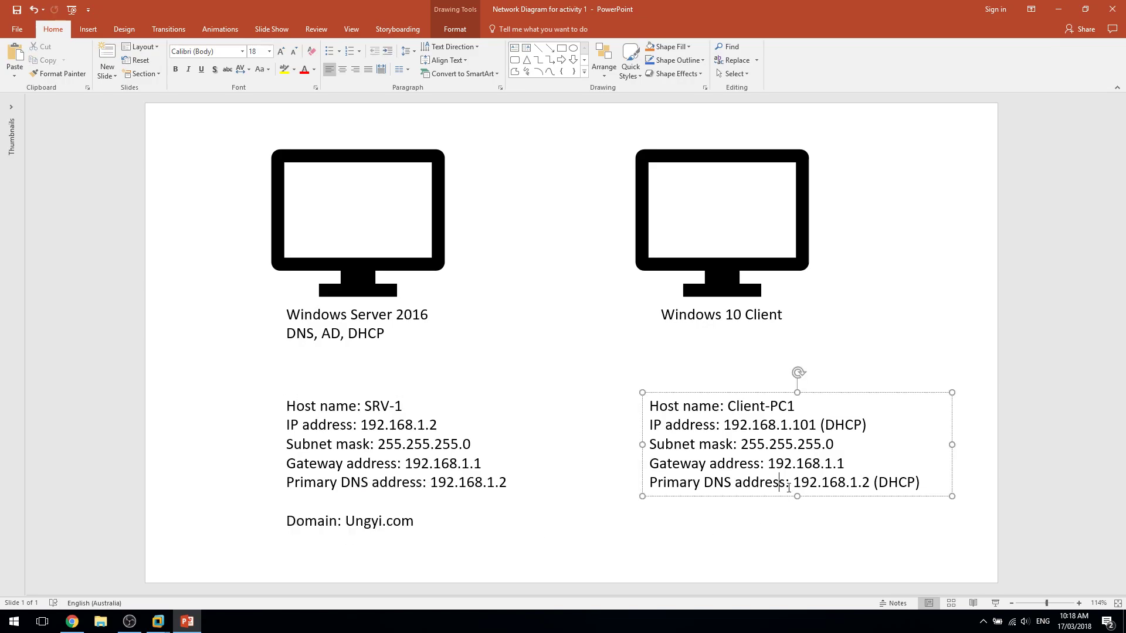
{"action": "left_click", "coordinate": [924, 484]}
{"action": "key", "text": "Return"}
{"action": "key", "text": "Return"}
{"action": "key", "text": "ctrl+v"}
{"action": "key", "text": "BackSpace"}
{"action": "left_click", "coordinate": [910, 326]}
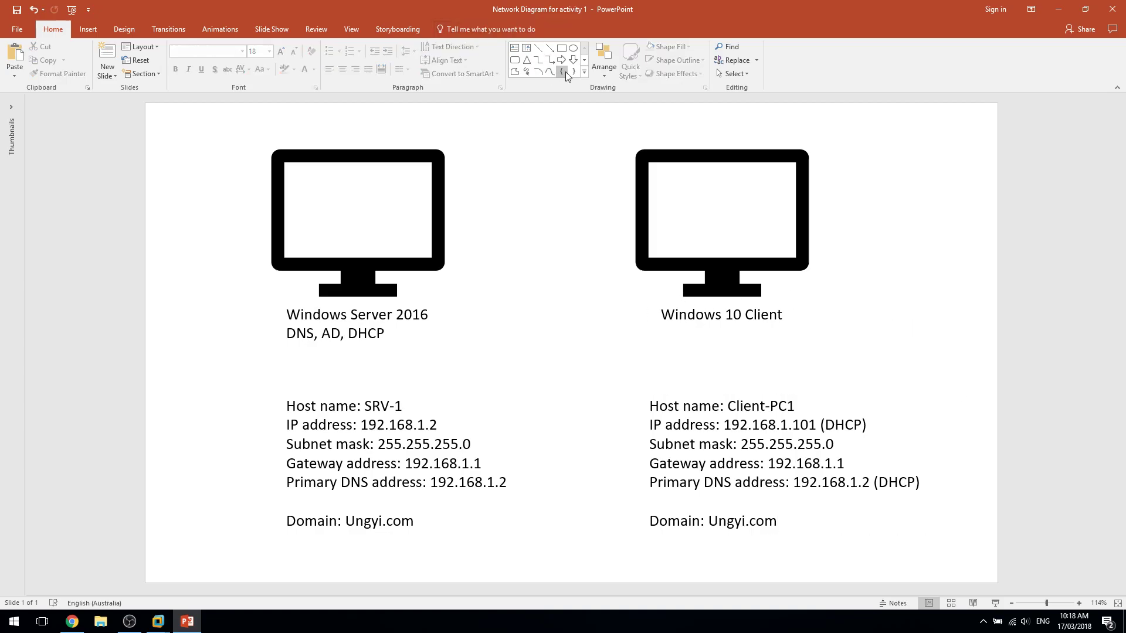
{"action": "left_click", "coordinate": [541, 45]}
Draw a black line connecting the server and client monitors.
{"action": "left_click_drag", "start_coordinate": [462, 226], "coordinate": [618, 224]}
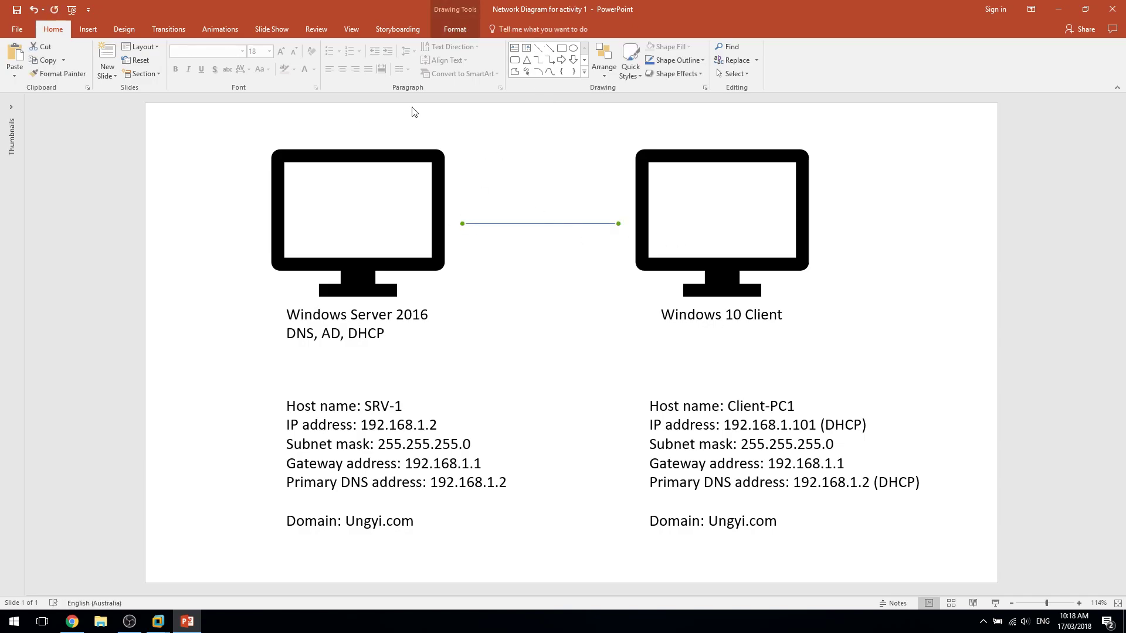
{"action": "left_click", "coordinate": [453, 29]}
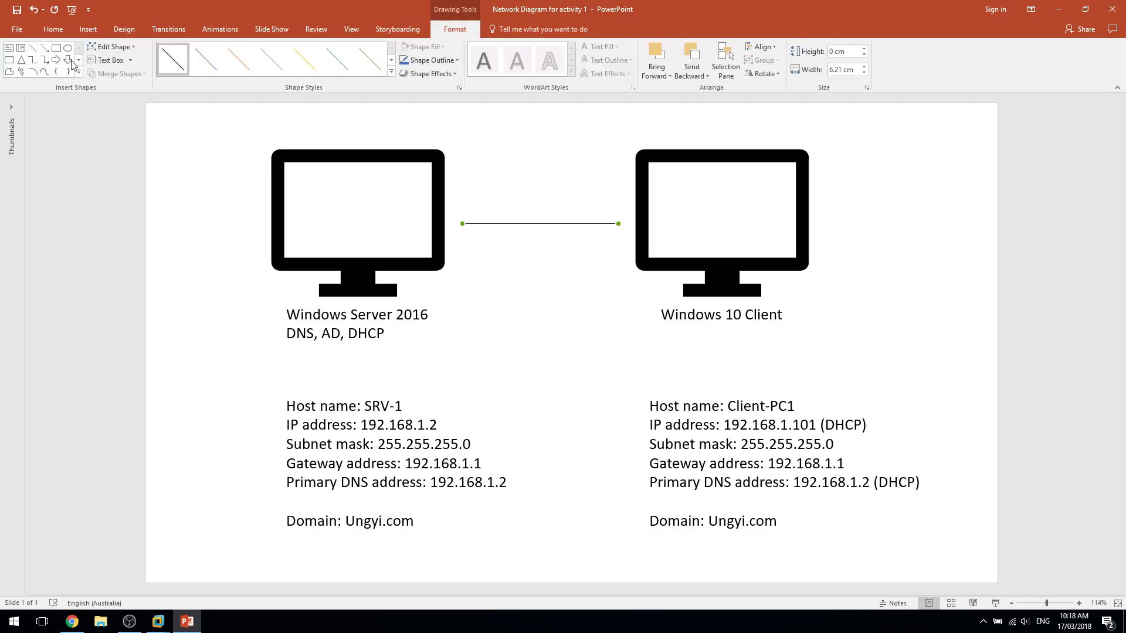
{"action": "left_click", "coordinate": [428, 60]}
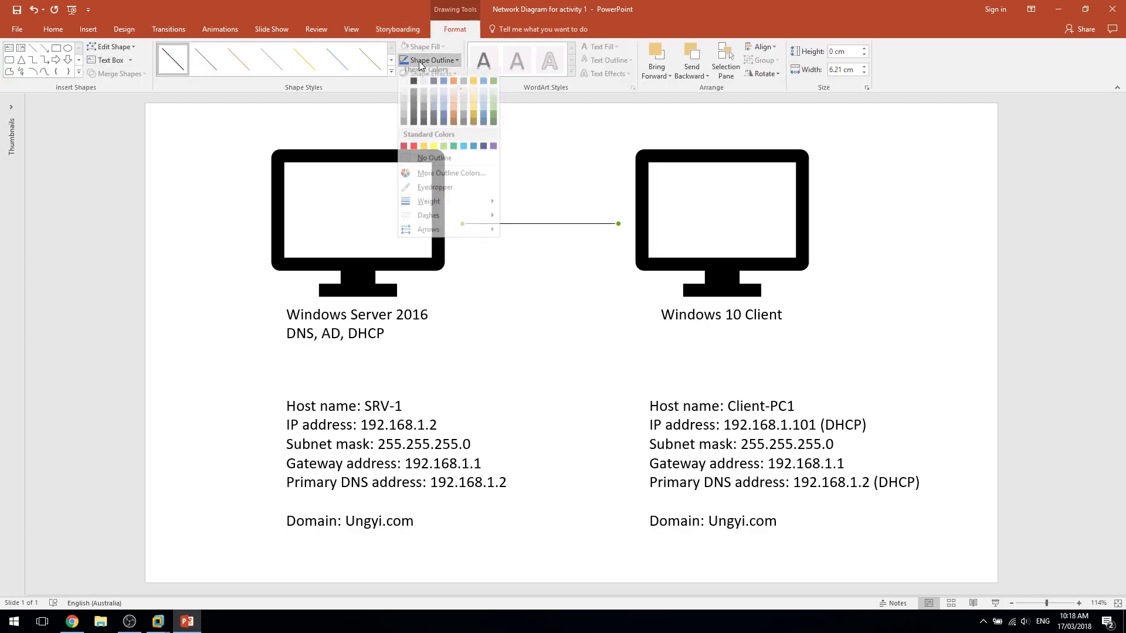
{"action": "left_click", "coordinate": [416, 89]}
{"action": "left_click", "coordinate": [424, 200]}
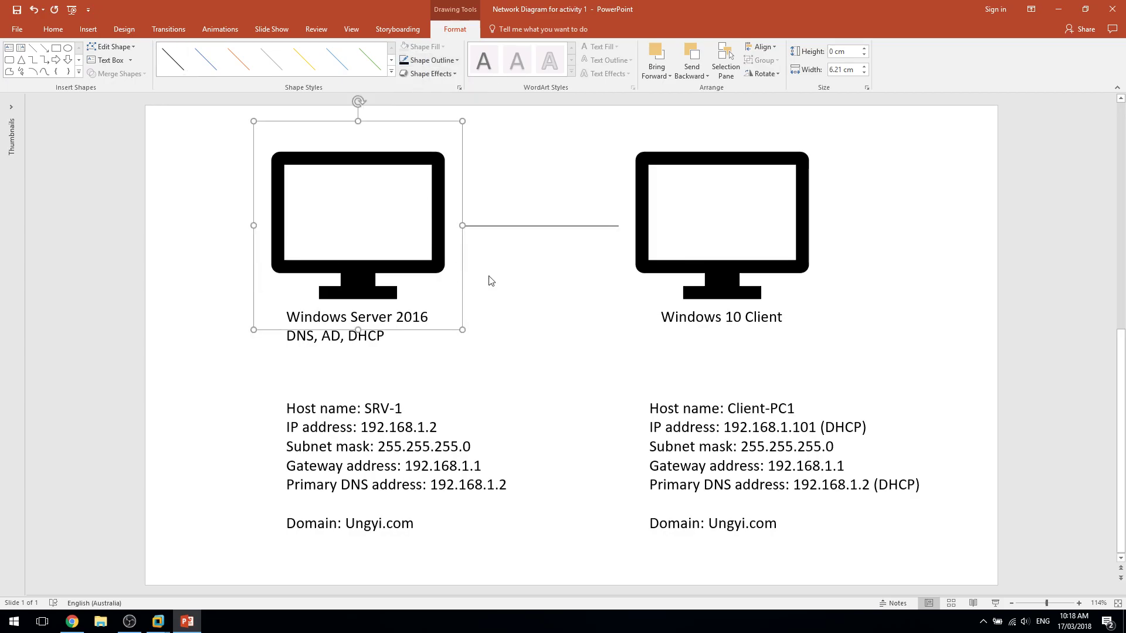
{"action": "left_click", "coordinate": [520, 234]}
{"action": "left_click", "coordinate": [520, 225]}
{"action": "left_click", "coordinate": [531, 281]}
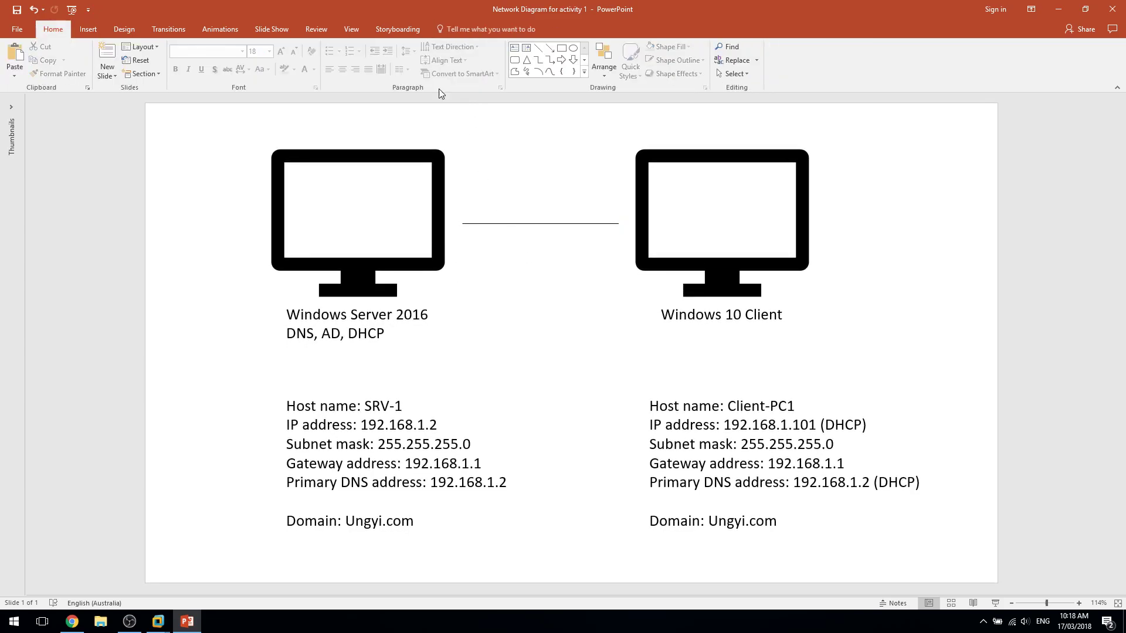
Add a two-line 'Host-only Network' text box positioned above the connecting line.
{"action": "left_click", "coordinate": [88, 29]}
{"action": "left_click", "coordinate": [500, 57]}
{"action": "left_click", "coordinate": [490, 220]}
{"action": "type", "text": "Host only"}
{"action": "key", "text": "BackSpace"}
{"action": "key", "text": "BackSpace"}
{"action": "key", "text": "BackSpace"}
{"action": "key", "text": "BackSpace"}
{"action": "key", "text": "BackSpace"}
{"action": "key", "text": "BackSpace"}
{"action": "type", "text": "-only"}
{"action": "key", "text": "BackSpace"}
{"action": "key", "text": "Return"}
{"action": "type", "text": "Nw"}
{"action": "key", "text": "BackSpace"}
{"action": "key", "text": "BackSpace"}
{"action": "type", "text": "etw"}
{"action": "key", "text": "BackSpace"}
{"action": "type", "text": "twork"}
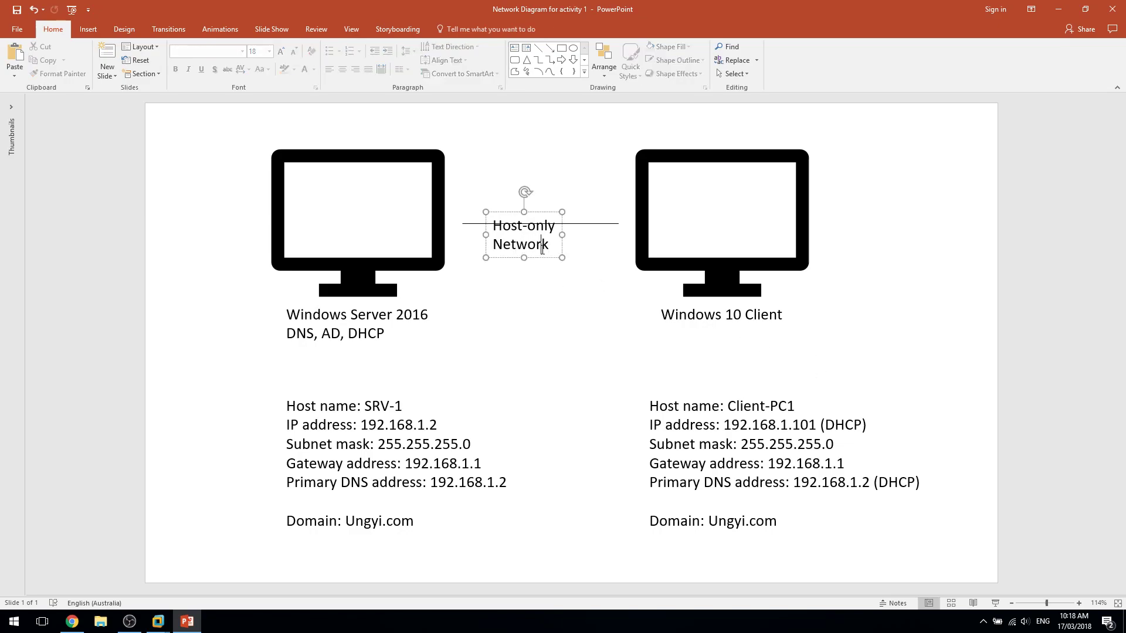
{"action": "mouse_move", "coordinate": [547, 256]}
{"action": "left_mouse_down"}
{"action": "mouse_move", "coordinate": [556, 217]}
{"action": "mouse_move", "coordinate": [564, 227]}
{"action": "left_mouse_up"}
On the Windows 2016 Server tab, close the finished roles wizard and open Server Manager notifications.
{"action": "left_click", "coordinate": [571, 305]}
{"action": "key", "text": "alt+Tab"}
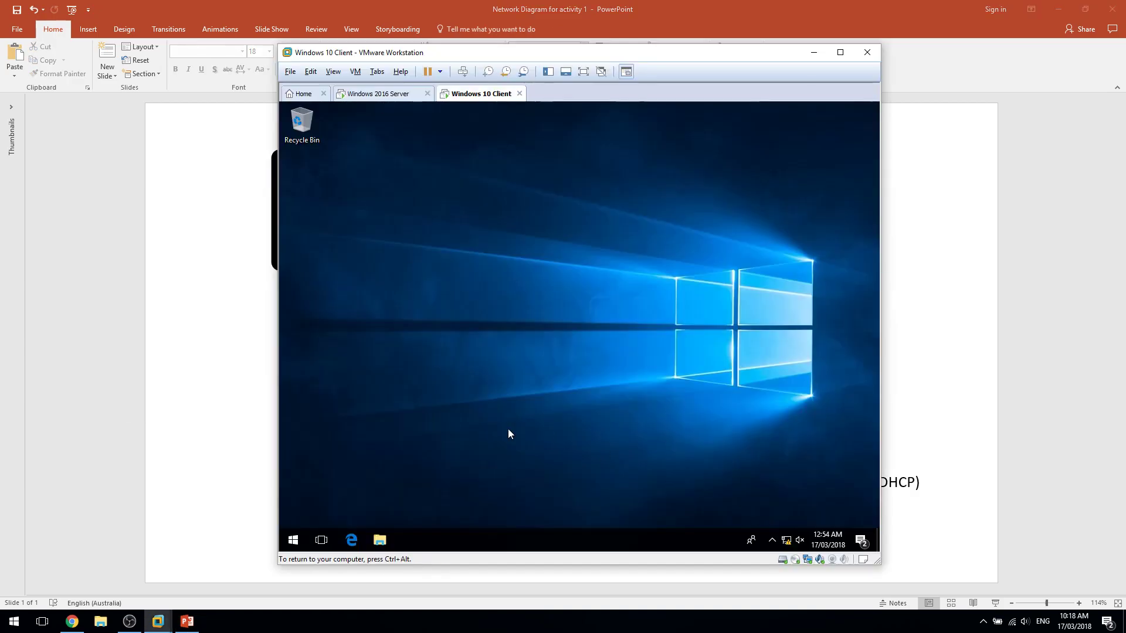
{"action": "left_click", "coordinate": [387, 96]}
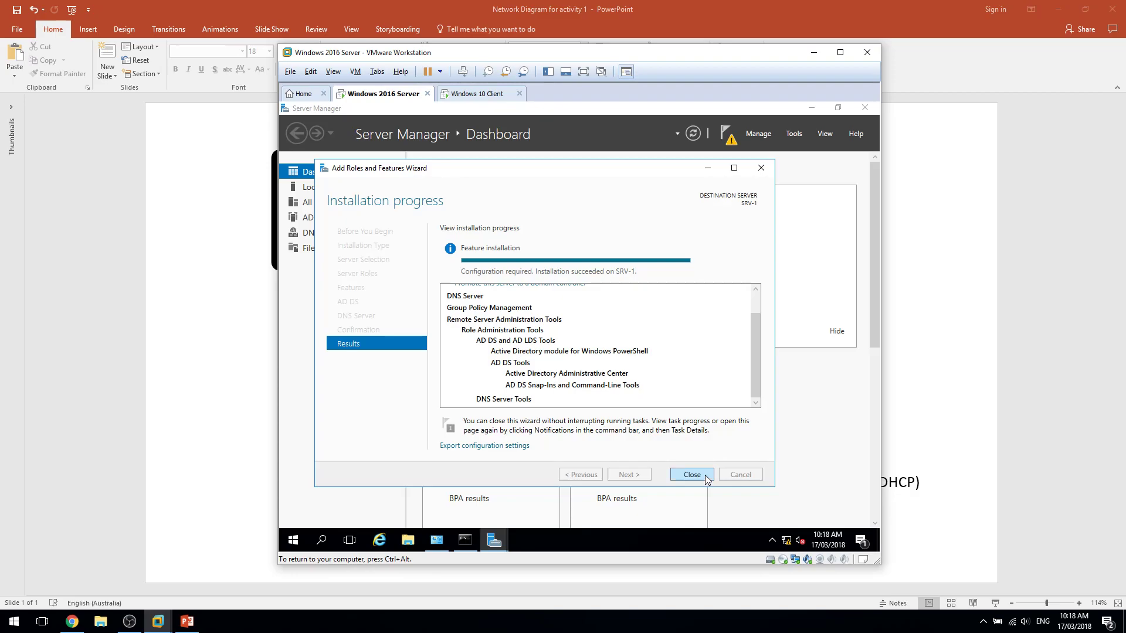
{"action": "left_click", "coordinate": [706, 474]}
{"action": "left_click", "coordinate": [400, 487]}
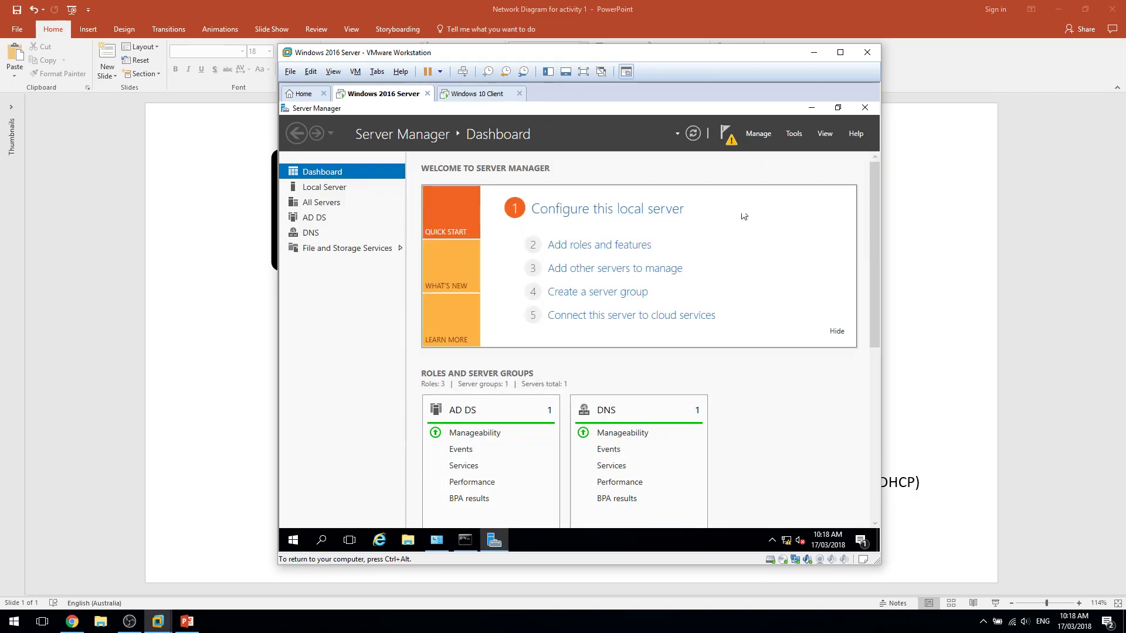
{"action": "left_click", "coordinate": [726, 133]}
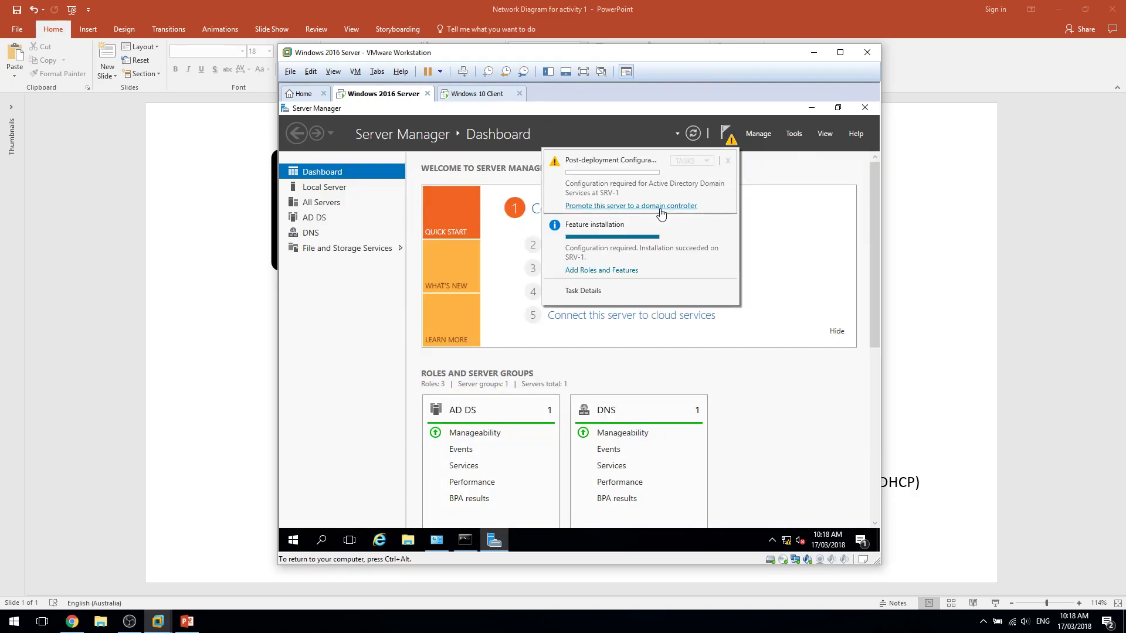
Start the domain controller promotion, choosing a new forest with root domain ungyi.com.
{"action": "left_click", "coordinate": [592, 208]}
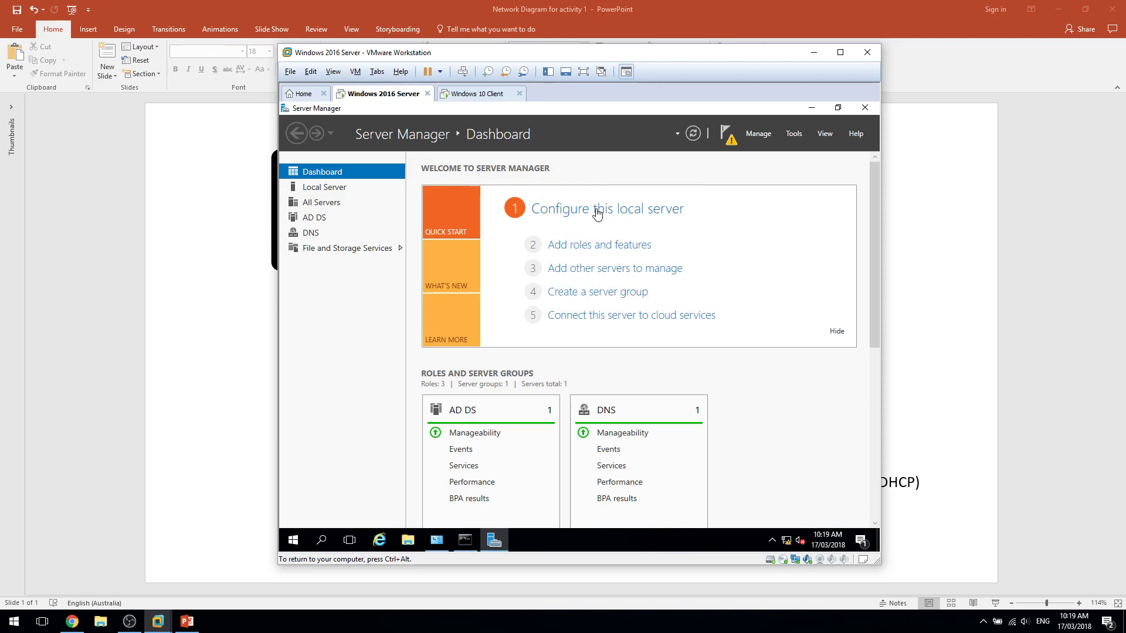
{"action": "left_click", "coordinate": [473, 264]}
{"action": "left_click", "coordinate": [678, 297]}
{"action": "type", "text": "un"}
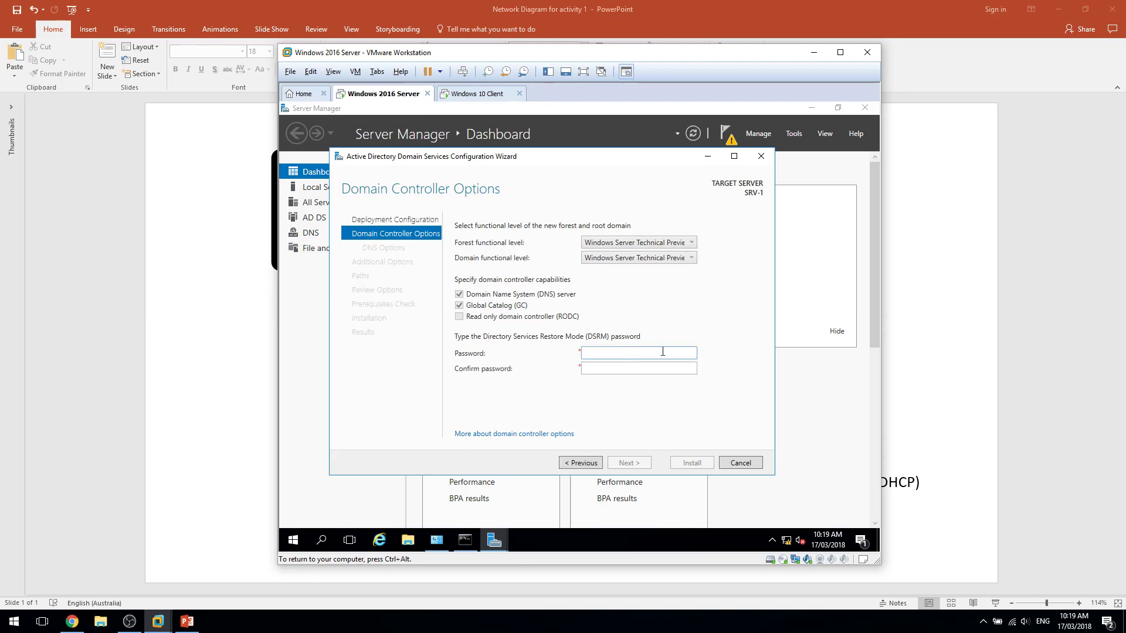
Enter and confirm the DSRM password and advance to DNS Options.
{"action": "type", "text": "d"}
{"action": "key", "text": "Tab"}
{"action": "type", "text": "d"}
{"action": "key", "text": "Return"}
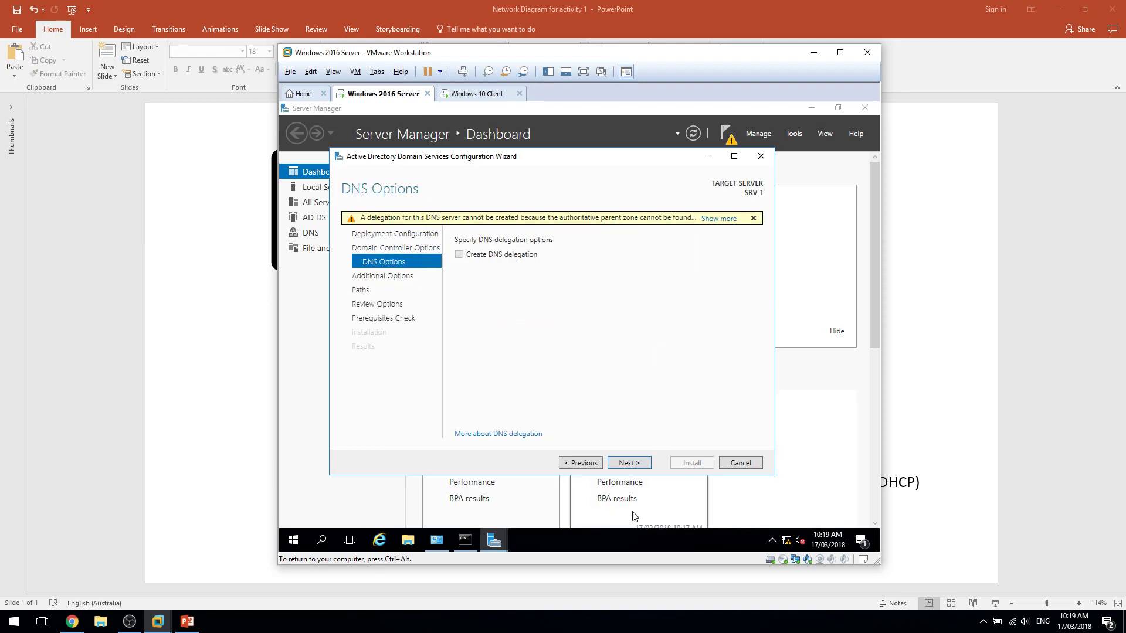
Advance past DNS options, keep NetBIOS name UNGYI and default paths, and reach the prerequisites check.
{"action": "left_click", "coordinate": [623, 462]}
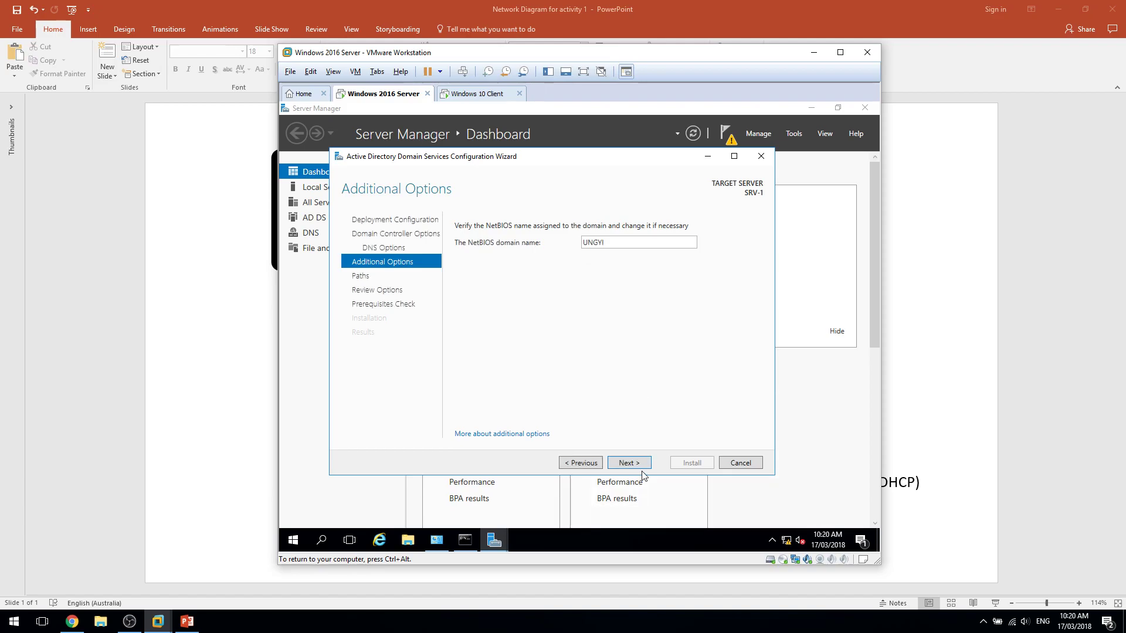
{"action": "left_click", "coordinate": [633, 464]}
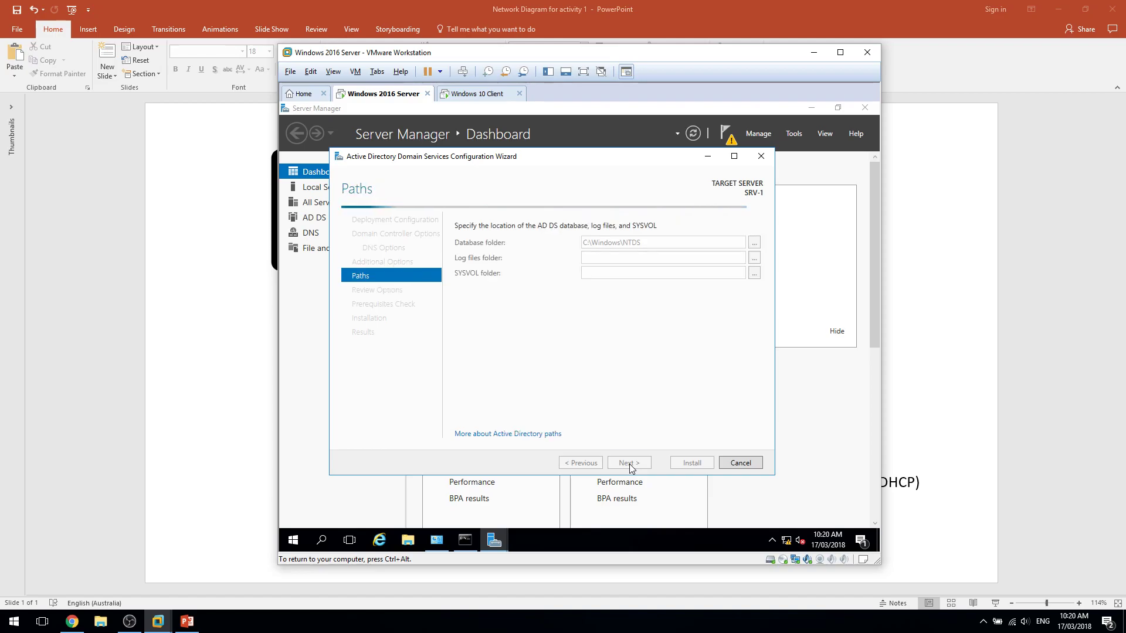
{"action": "left_click", "coordinate": [628, 463]}
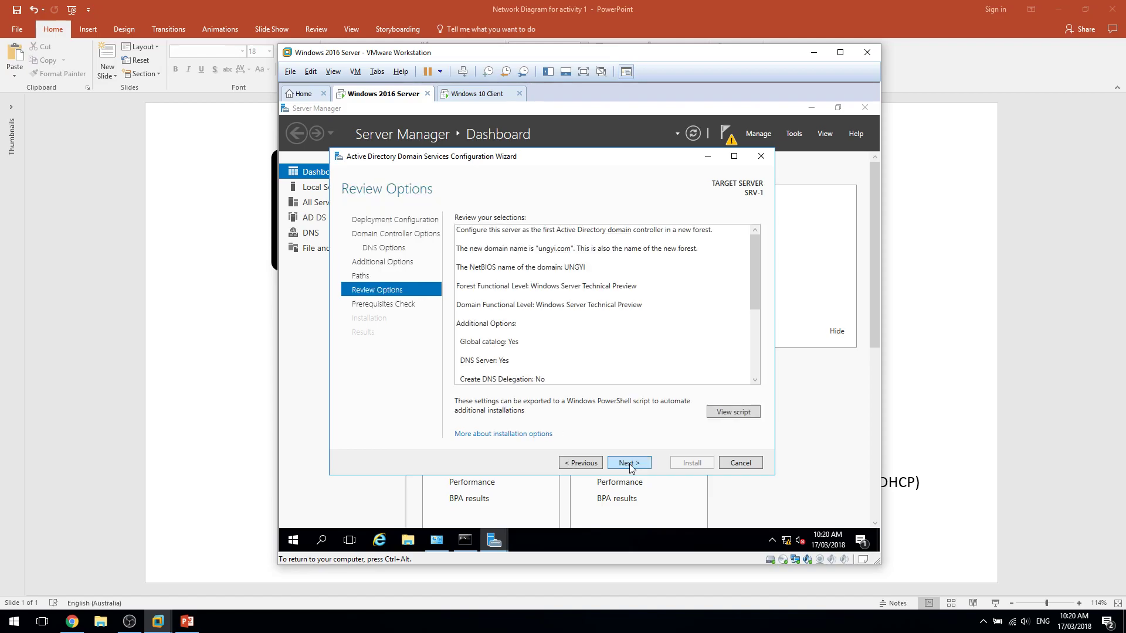
{"action": "left_click", "coordinate": [629, 463]}
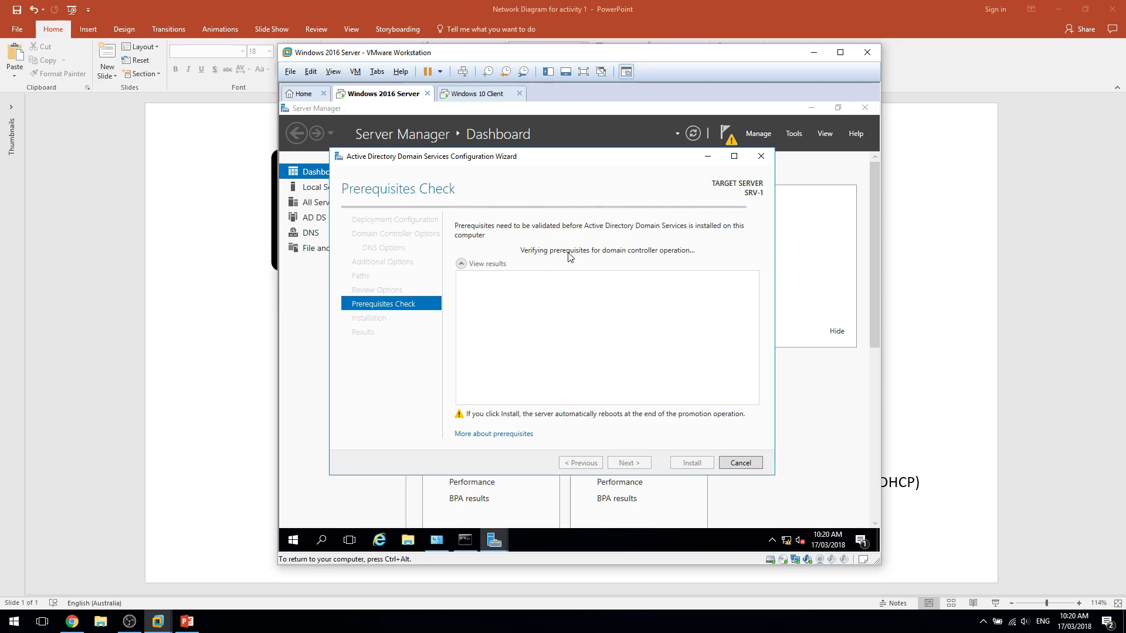
Glance at the Windows 10 client, then edit the SRV-1 details box in the network diagram.
{"action": "left_click", "coordinate": [462, 95]}
{"action": "left_click", "coordinate": [398, 97]}
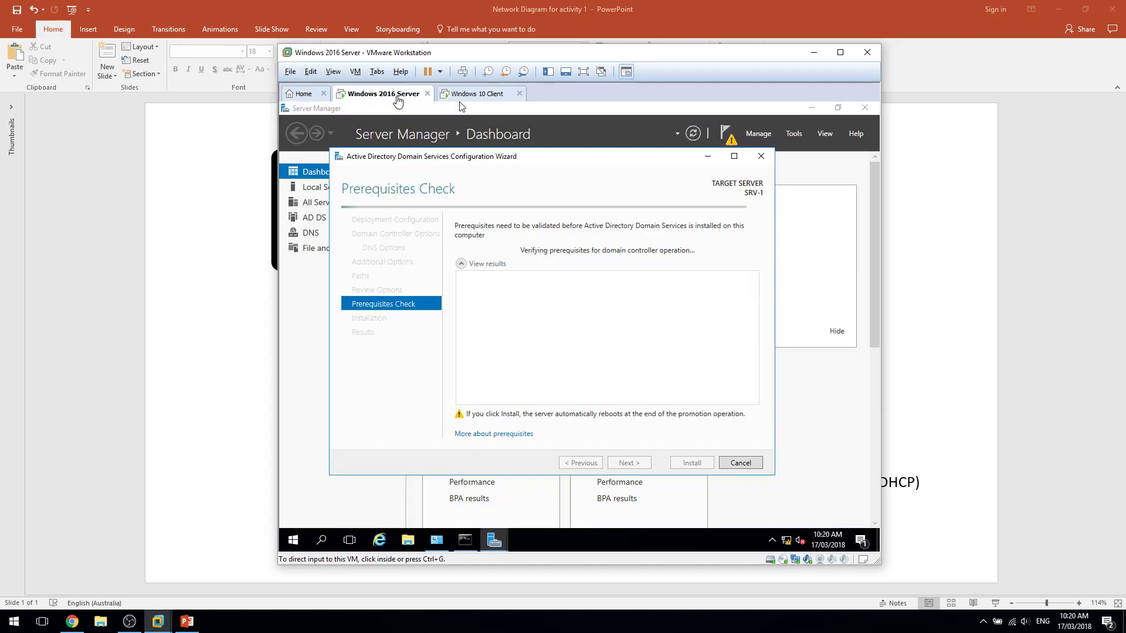
{"action": "left_click", "coordinate": [1054, 476]}
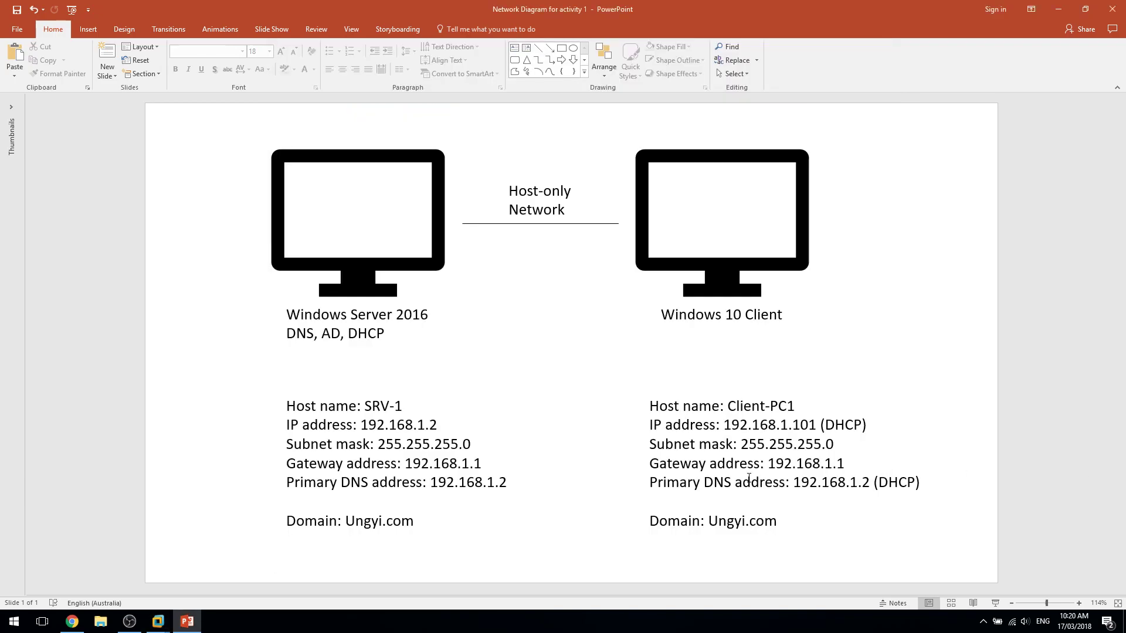
{"action": "left_click", "coordinate": [422, 522]}
{"action": "left_click", "coordinate": [469, 551]}
Back in the server wizard, start installing AD DS now that all prerequisite checks have passed.
{"action": "key", "text": "alt+Tab"}
{"action": "left_click", "coordinate": [552, 418]}
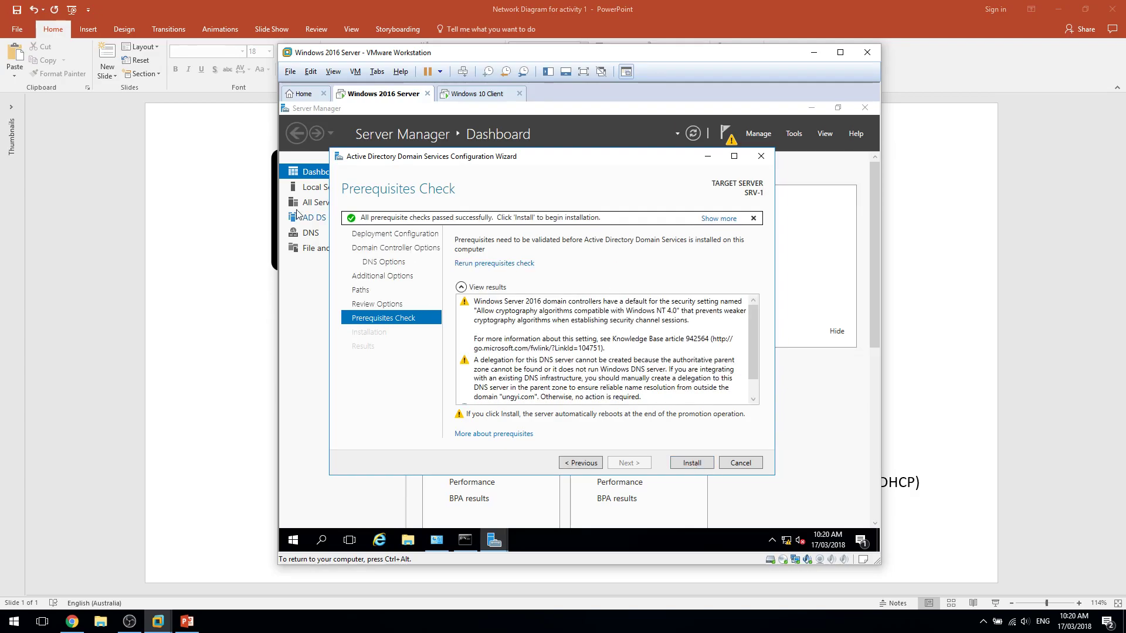
{"action": "left_click", "coordinate": [693, 462]}
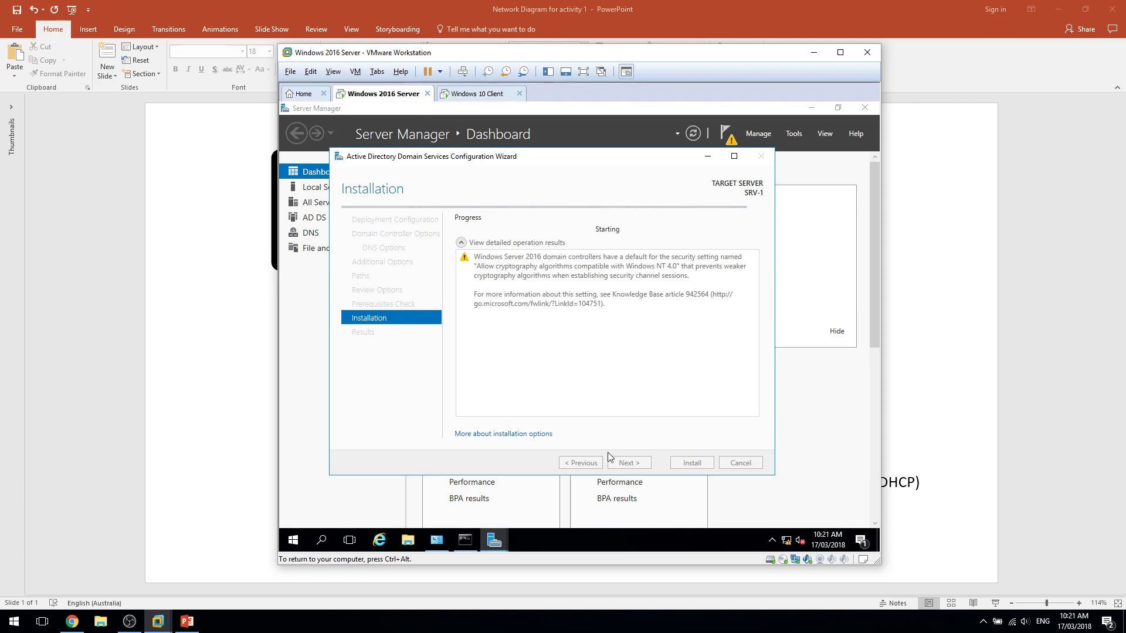
{"action": "left_click", "coordinate": [475, 95]}
{"action": "left_click", "coordinate": [386, 99]}
{"action": "left_click", "coordinate": [476, 97]}
{"action": "left_click", "coordinate": [373, 97]}
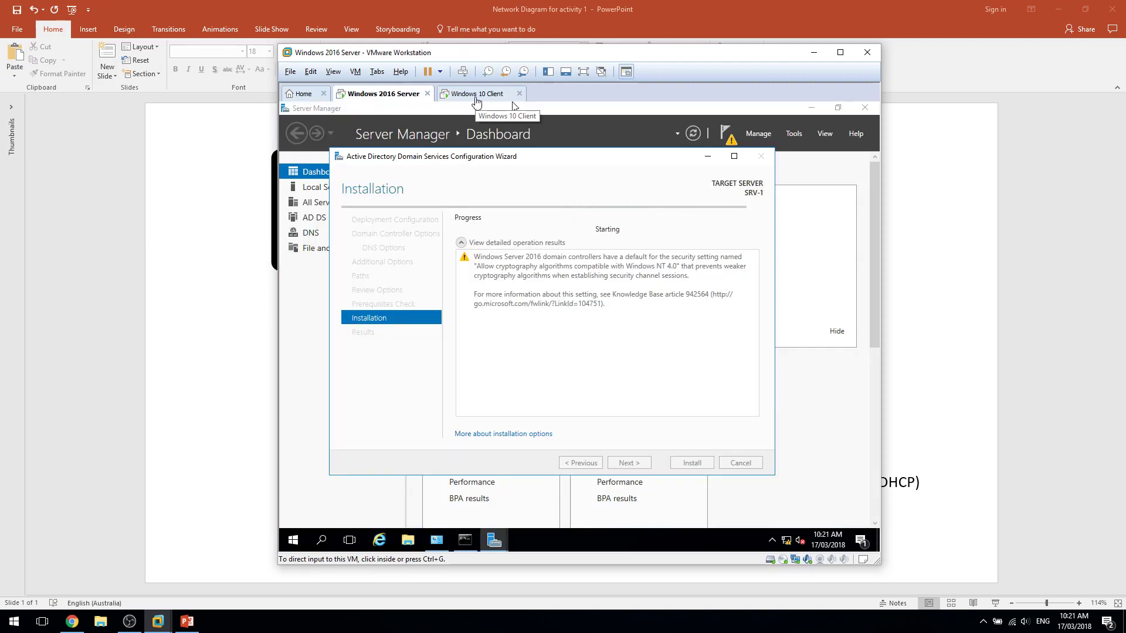
{"action": "left_click", "coordinate": [476, 101]}
{"action": "left_click", "coordinate": [374, 100]}
{"action": "left_click", "coordinate": [512, 99]}
{"action": "left_click", "coordinate": [363, 101]}
{"action": "left_click", "coordinate": [451, 97]}
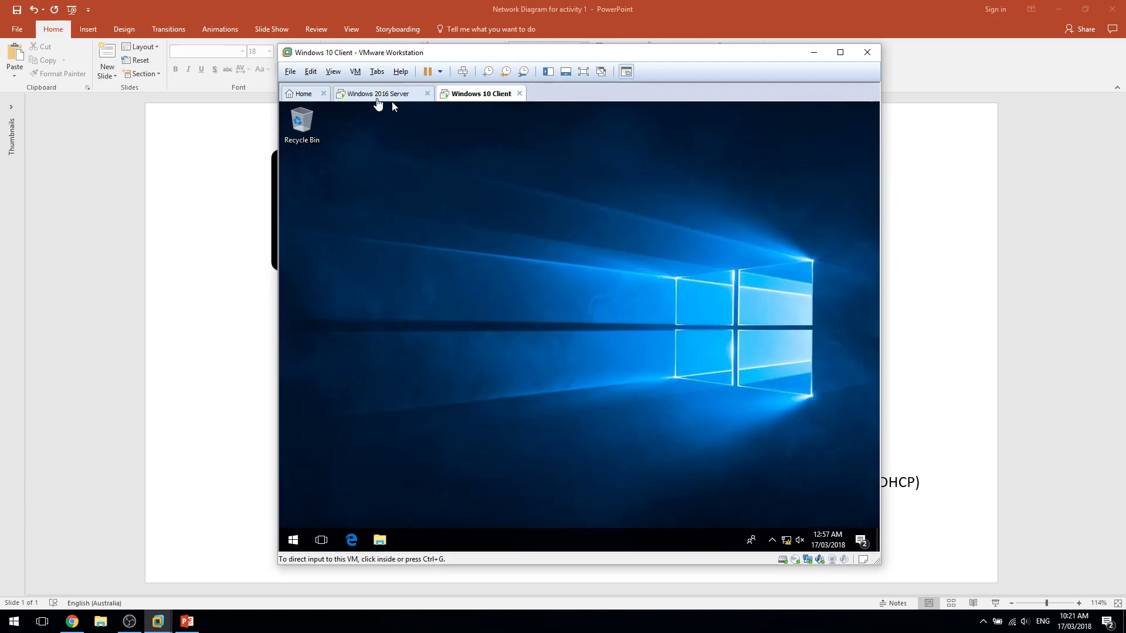
{"action": "left_click", "coordinate": [382, 101]}
{"action": "left_click", "coordinate": [641, 447]}
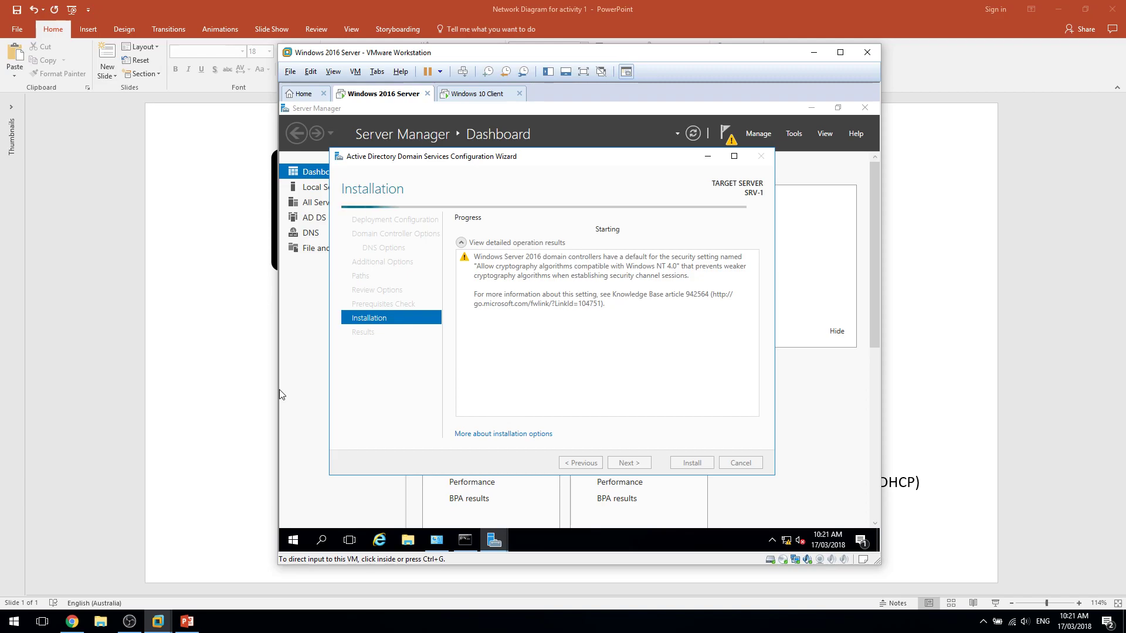
{"action": "key", "text": "alt+Tab"}
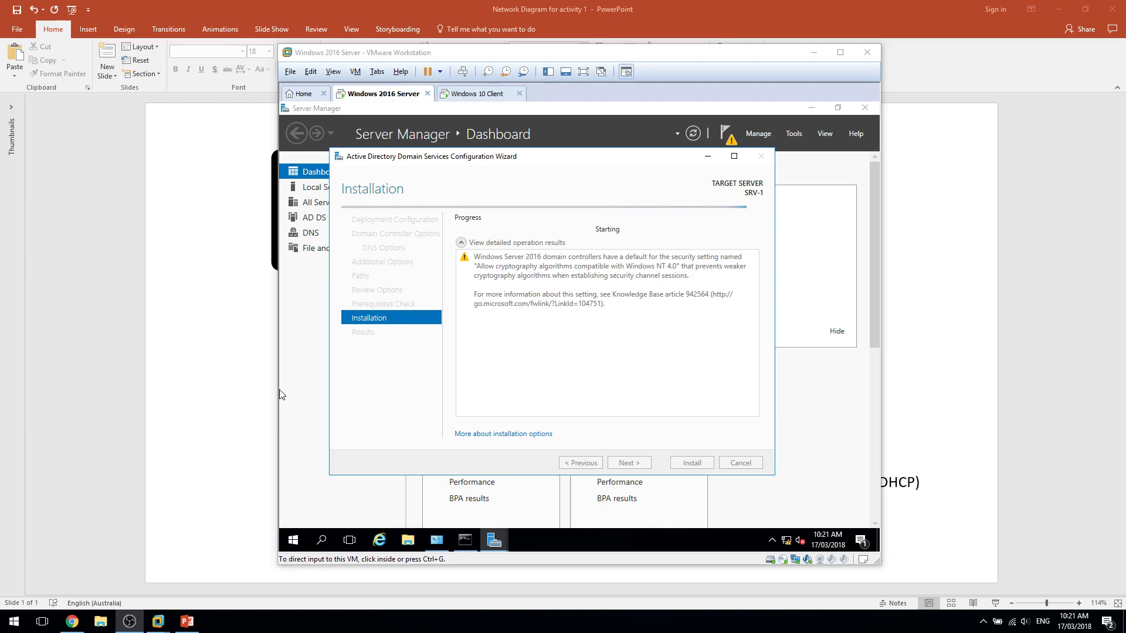
Return input to SRV-1 and let the domain controller promotion finish until the sign-out notice appears.
{"action": "left_click", "coordinate": [280, 394]}
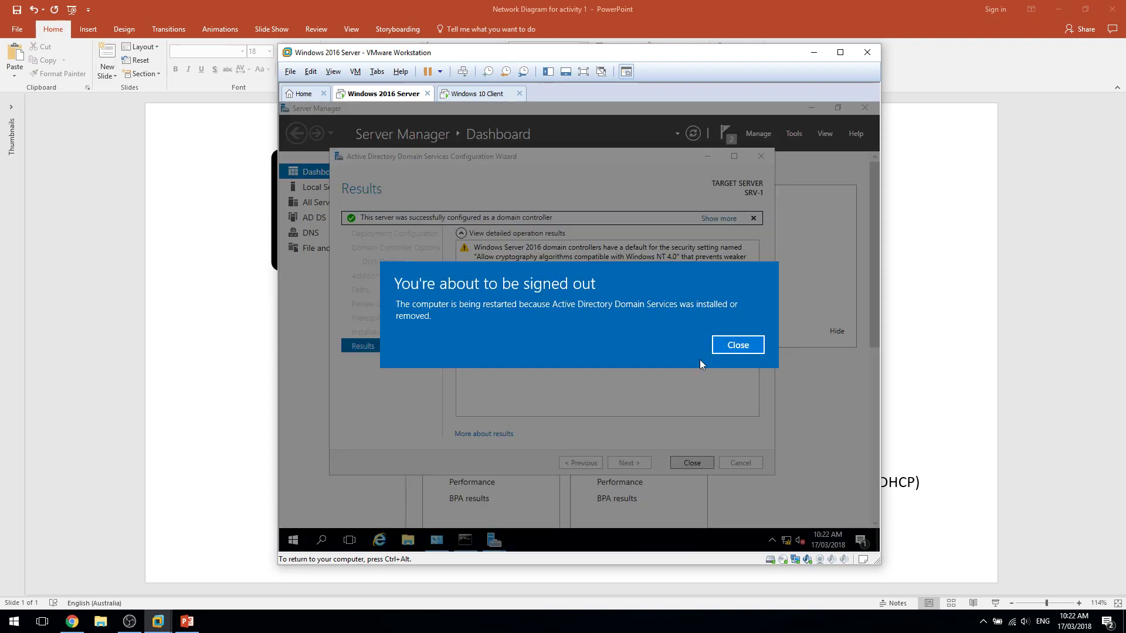
Dismiss the sign-out notice and let SRV-1 restart to its lock screen.
{"action": "left_click", "coordinate": [721, 349]}
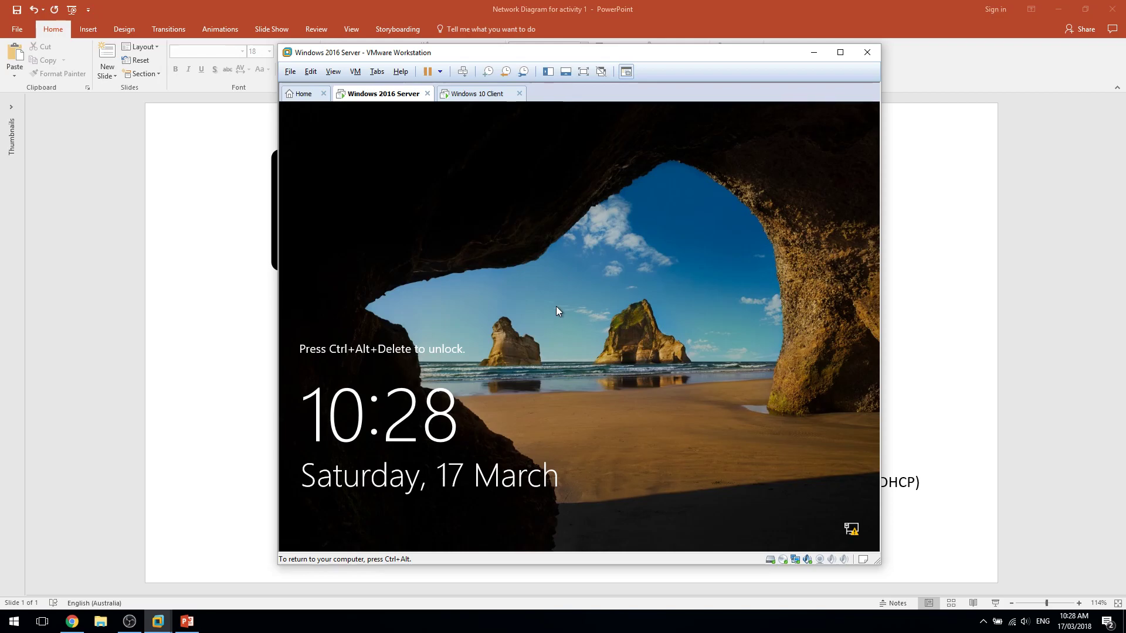
Sign in to SRV-1 as the UNGYI domain Administrator, re-entering the password after an error.
{"action": "left_click", "coordinate": [462, 71]}
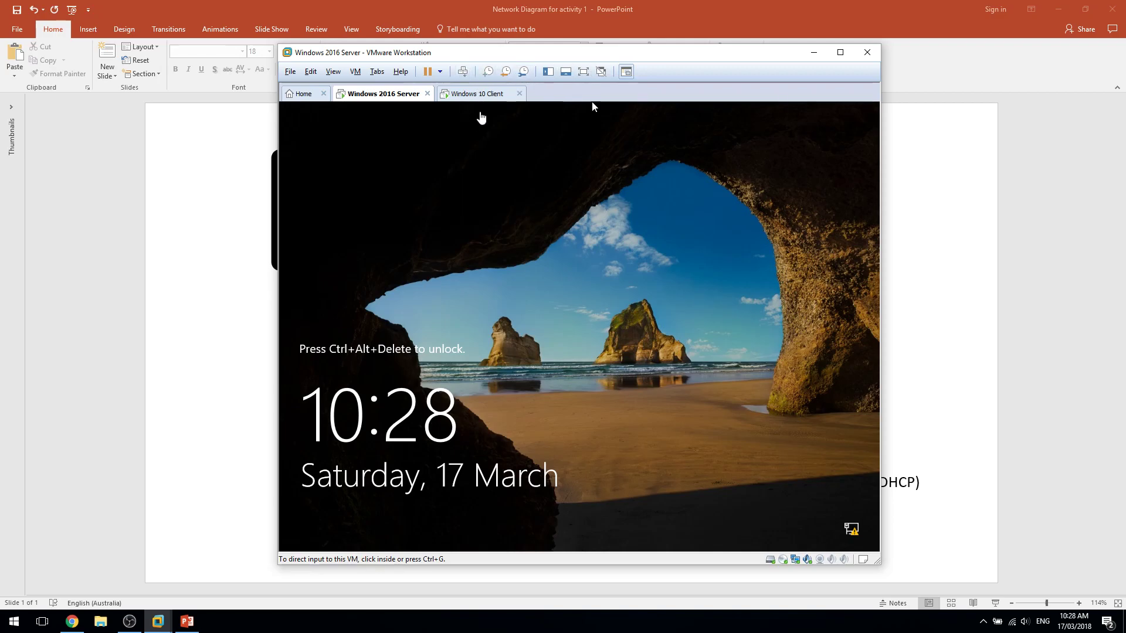
{"action": "left_click", "coordinate": [616, 375]}
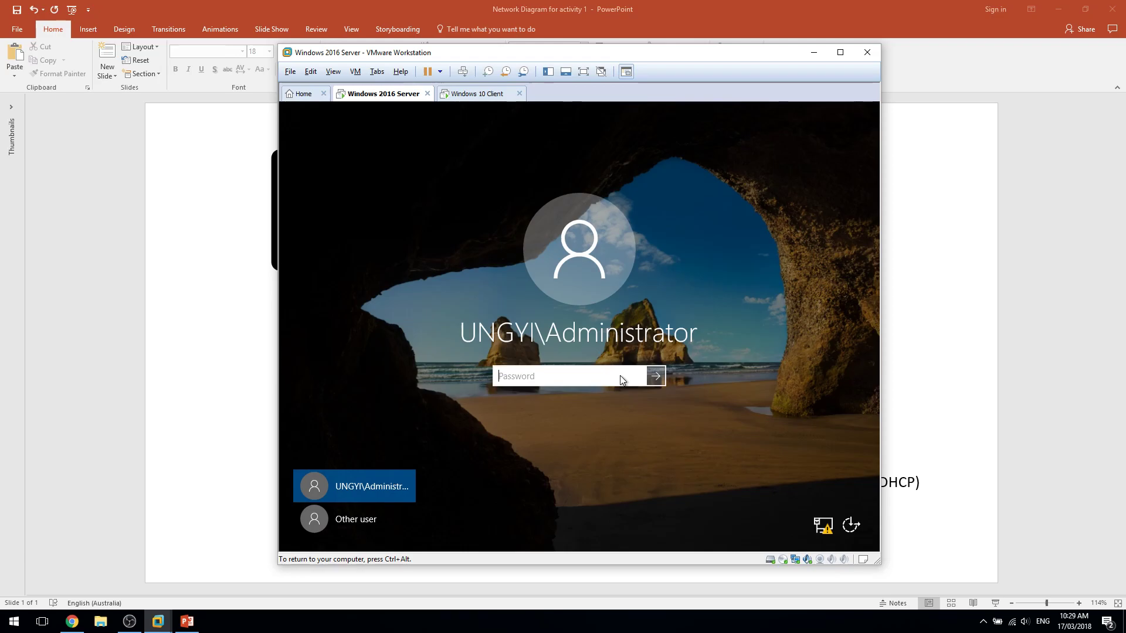
{"action": "type", "text": "••••••••"}
{"action": "key", "text": "Return"}
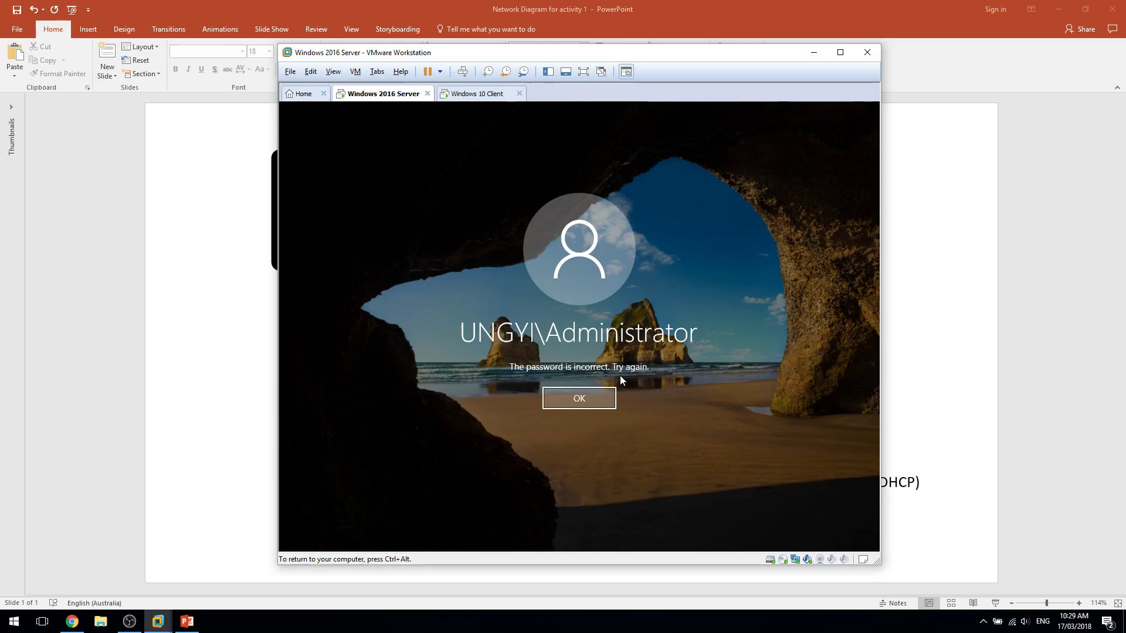
{"action": "left_click", "coordinate": [598, 402]}
{"action": "type", "text": "••••••••"}
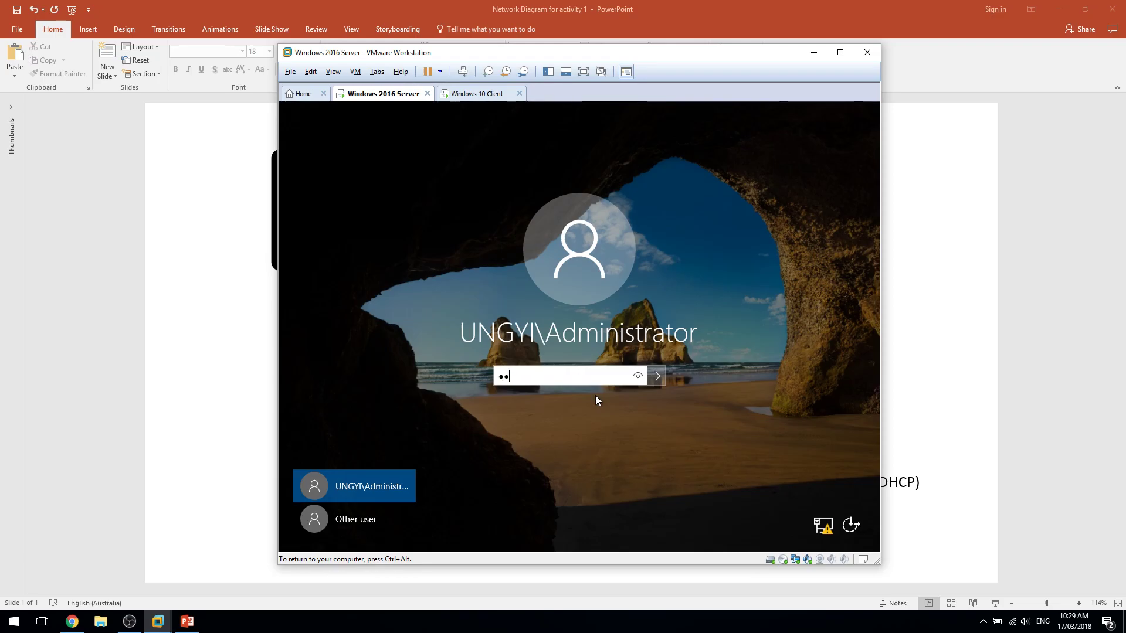
{"action": "key", "text": "Return"}
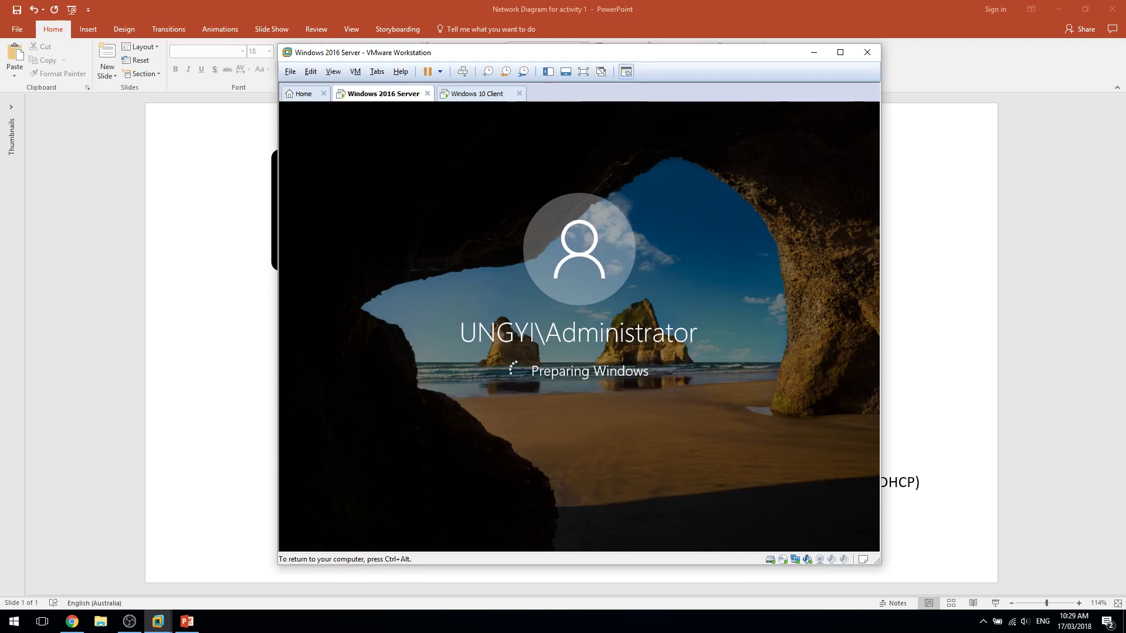
{"action": "key", "text": "ctrl+alt"}
{"action": "left_click", "coordinate": [518, 218]}
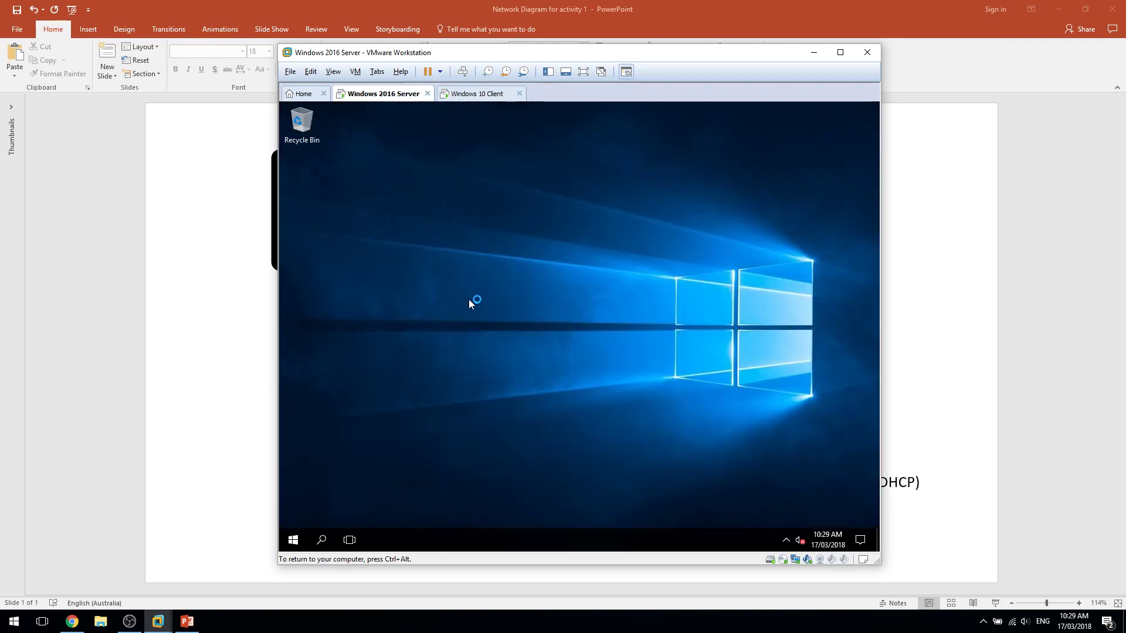
Run ipconfig /all in a command prompt on the server.
{"action": "key", "text": "super+r"}
{"action": "key", "text": "Return"}
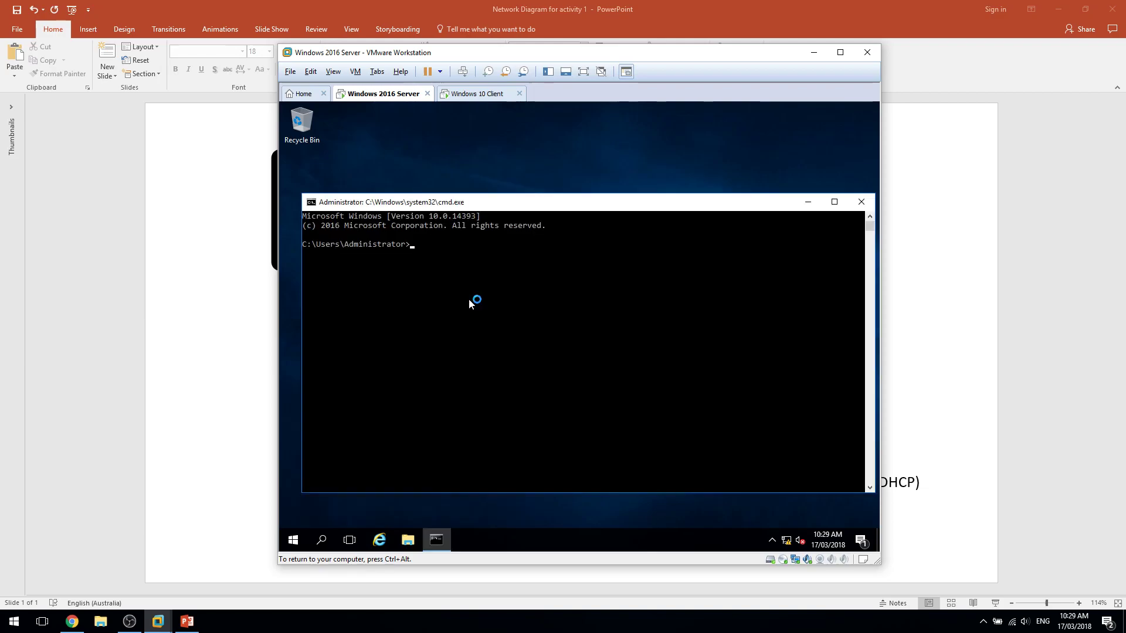
{"action": "type", "text": "ipo"}
{"action": "type", "text": "onfig /all"}
{"action": "key", "text": "Return"}
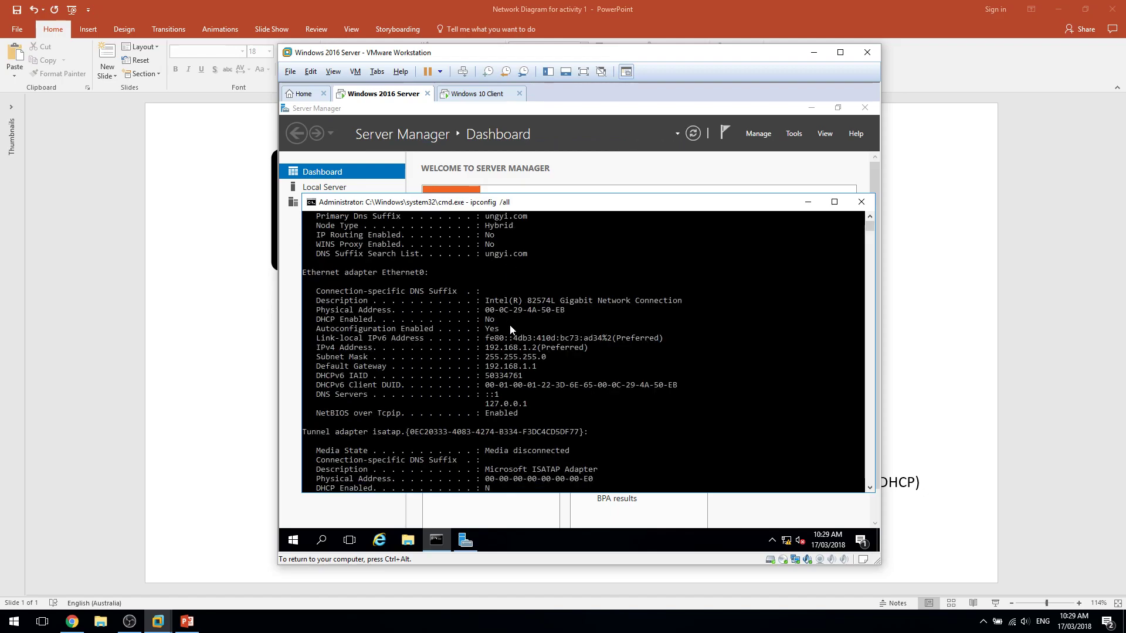
Highlight host name SRV-1 and DNS suffix ungyi.com, then open Network and Sharing Center.
{"action": "scroll", "coordinate": [519, 368], "scroll_direction": "up", "scroll_amount": 3}
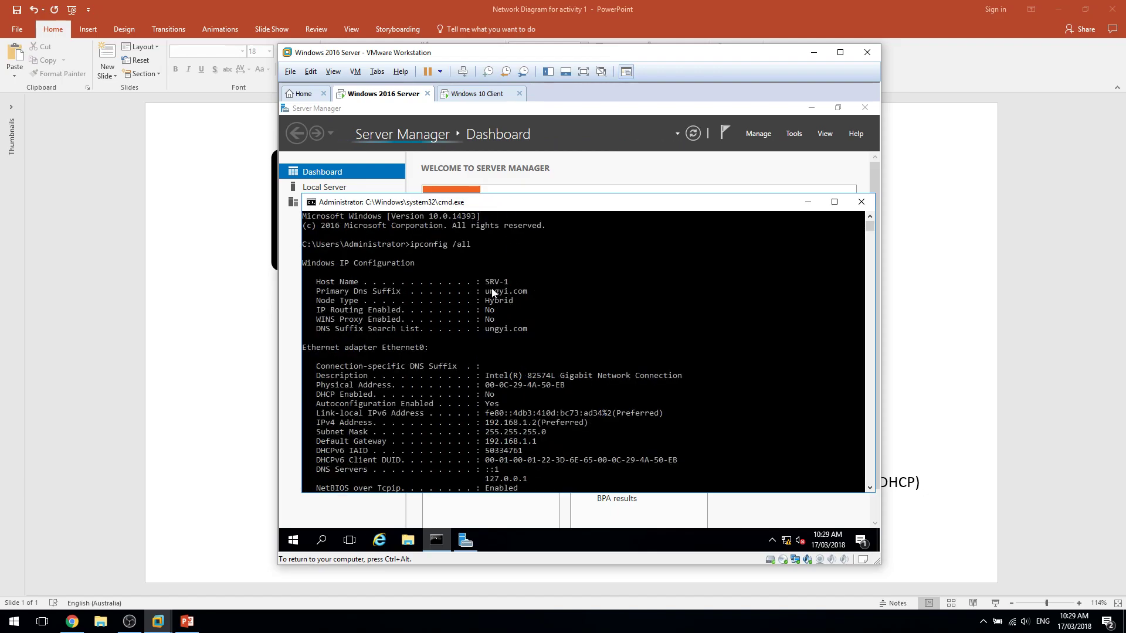
{"action": "left_click_drag", "start_coordinate": [485, 282], "coordinate": [508, 281]}
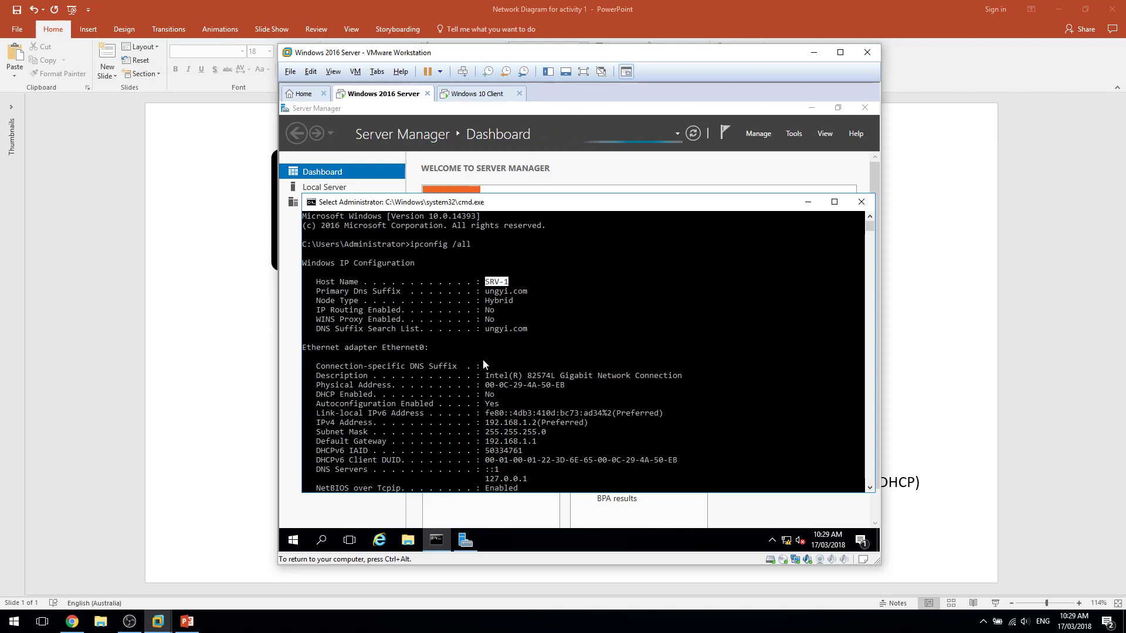
{"action": "left_click_drag", "start_coordinate": [486, 329], "coordinate": [521, 332]}
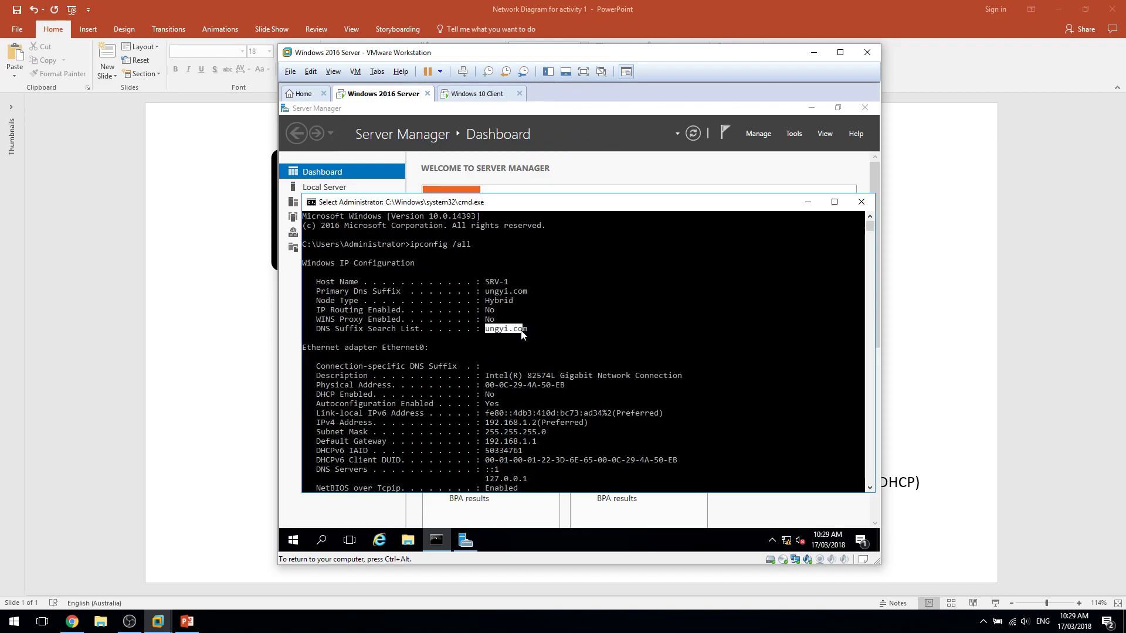
{"action": "right_click", "coordinate": [787, 540]}
{"action": "left_click", "coordinate": [799, 534]}
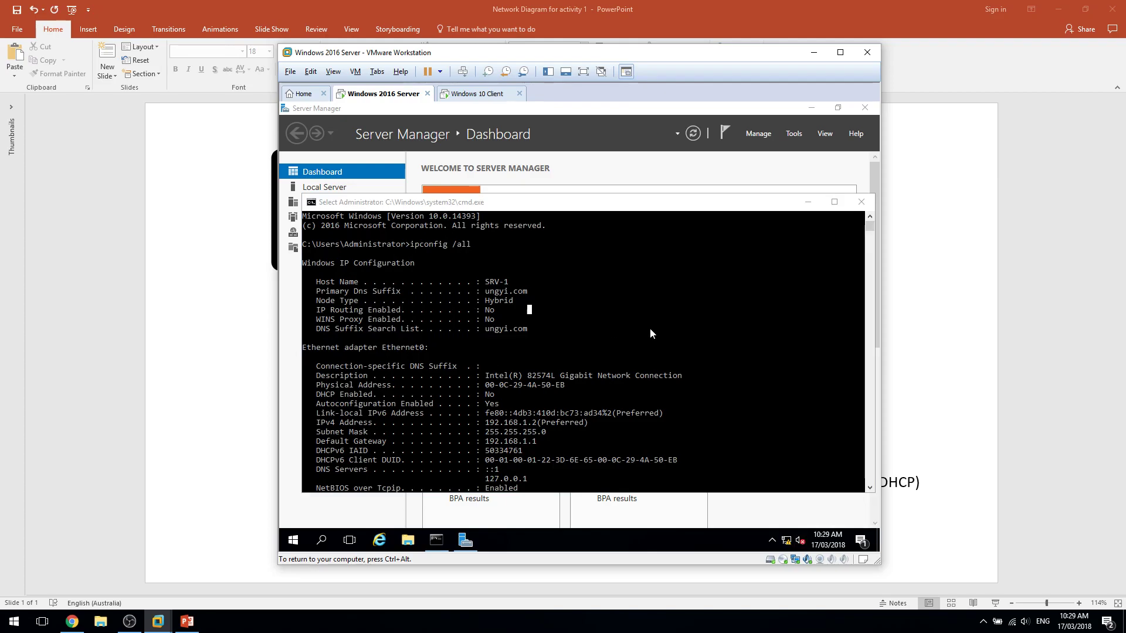
Disable and re-enable Ethernet0 in Network Connections so it identifies the ungyi.com network.
{"action": "left_click", "coordinate": [405, 218]}
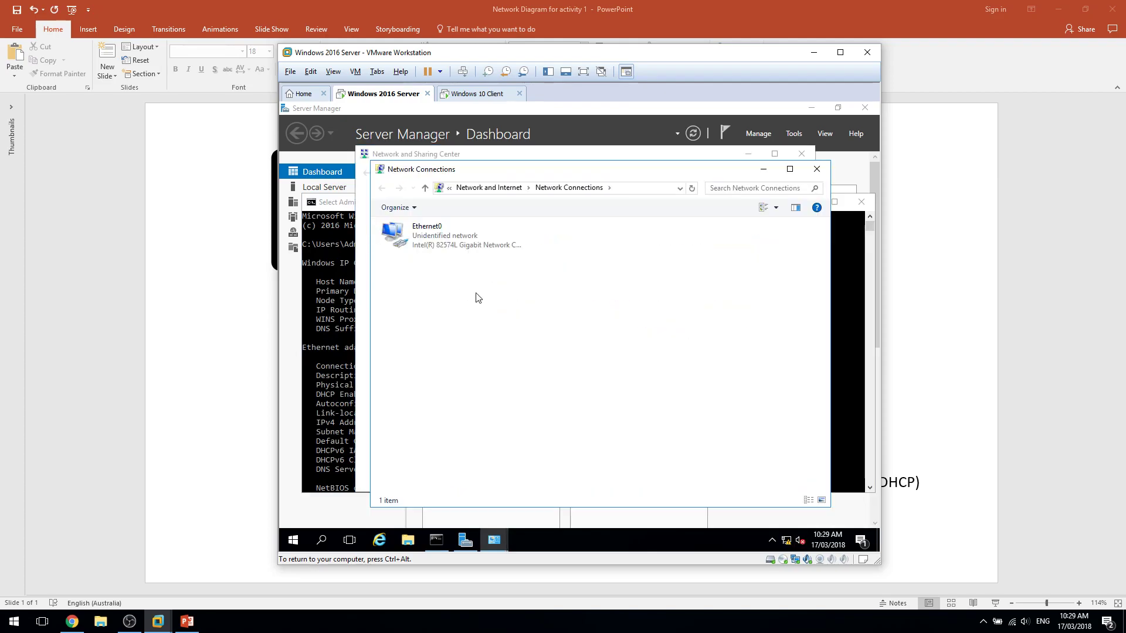
{"action": "right_click", "coordinate": [456, 245]}
{"action": "left_click", "coordinate": [426, 245]}
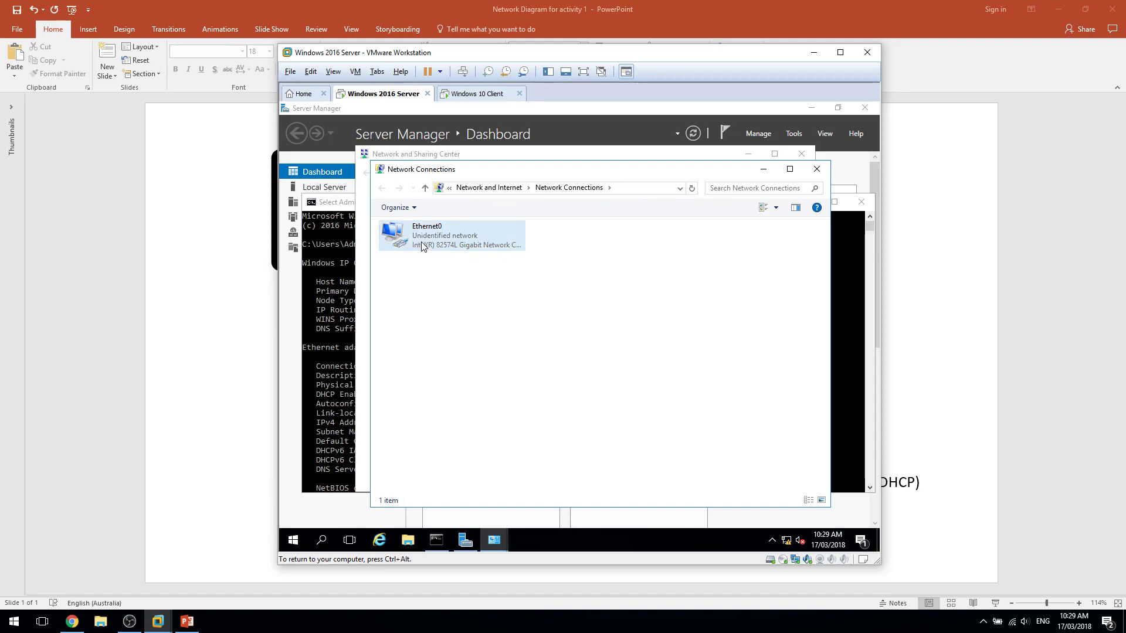
{"action": "right_click", "coordinate": [463, 238]}
{"action": "left_click", "coordinate": [489, 246]}
{"action": "right_click", "coordinate": [463, 236]}
{"action": "left_click", "coordinate": [489, 245]}
{"action": "left_click_drag", "start_coordinate": [439, 285], "coordinate": [524, 327]}
Clear the console with cls and run nslookup ungyi.com.
{"action": "left_click", "coordinate": [319, 320]}
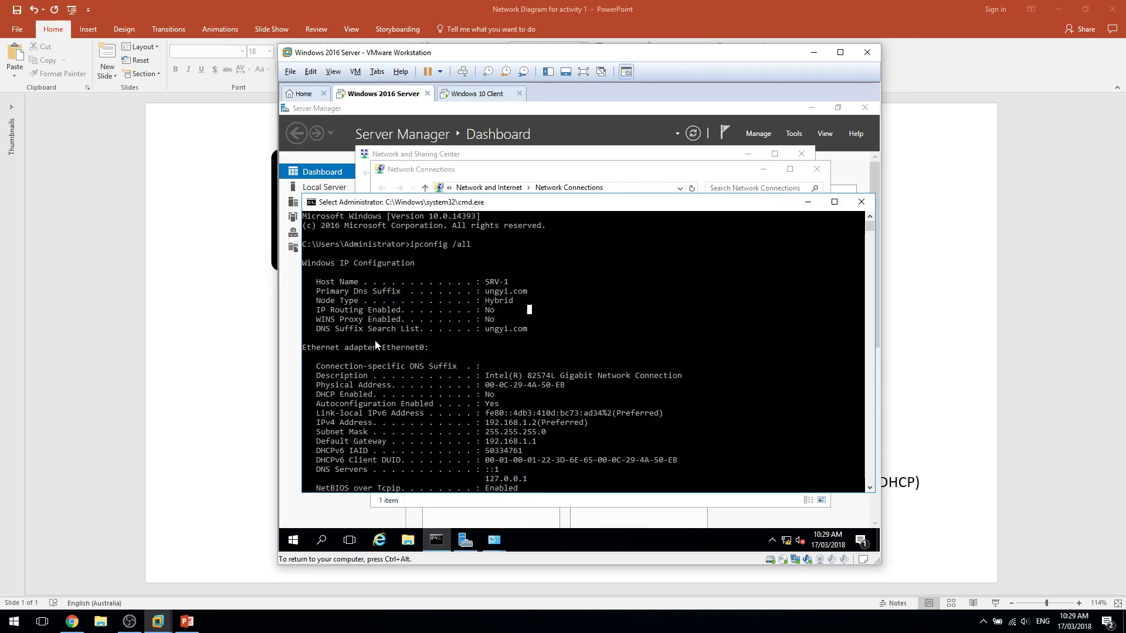
{"action": "type", "text": "cls"}
{"action": "key", "text": "Return"}
{"action": "type", "text": "nslookup "}
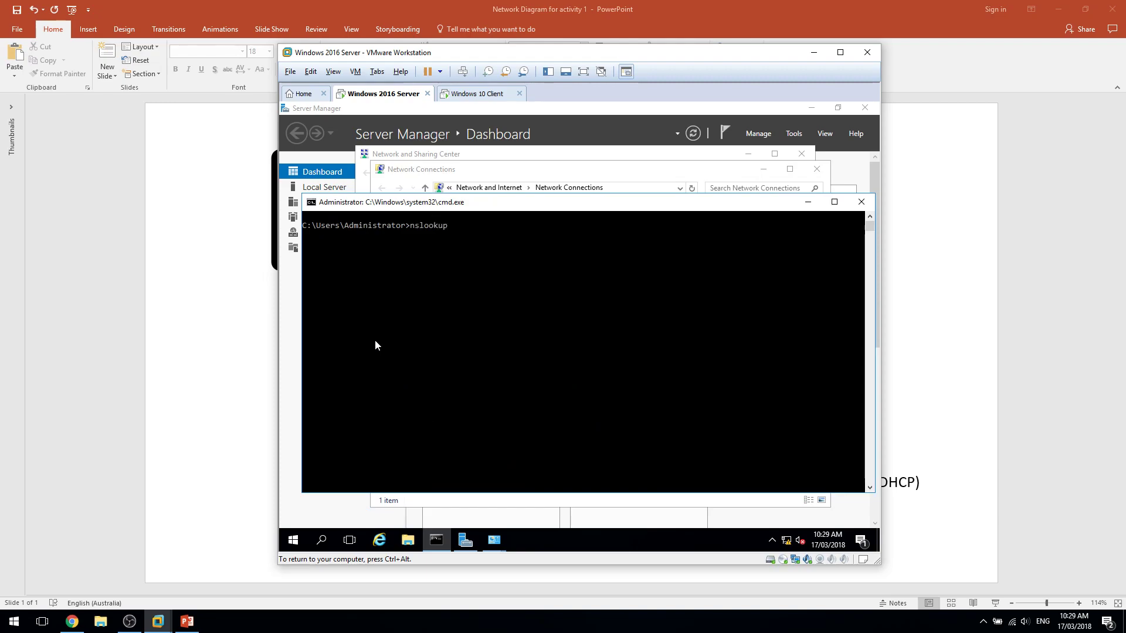
{"action": "type", "text": "ungyi.com"}
{"action": "key", "text": "Return"}
Highlight the lookup result: server UnKnown at ::1, ungyi.com at 192.168.1.2.
{"action": "left_click", "coordinate": [407, 301]}
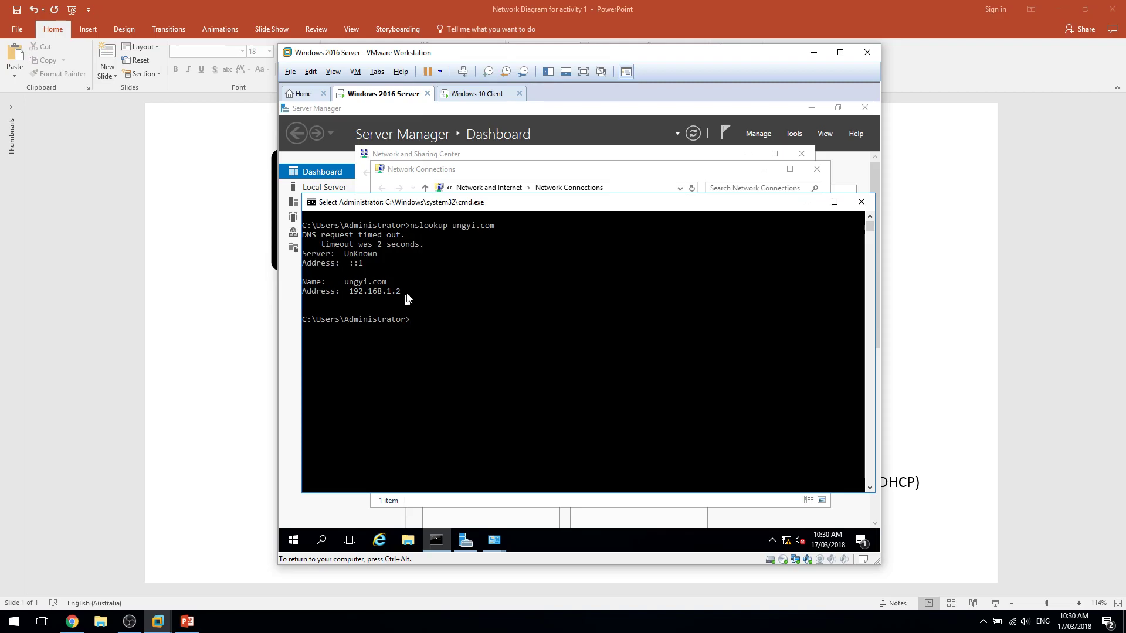
{"action": "left_click_drag", "start_coordinate": [399, 292], "coordinate": [323, 252]}
{"action": "left_click", "coordinate": [332, 254]}
{"action": "left_click", "coordinate": [373, 256]}
{"action": "left_click_drag", "start_coordinate": [347, 259], "coordinate": [353, 256]}
{"action": "left_click", "coordinate": [354, 255]}
{"action": "left_click", "coordinate": [344, 257]}
{"action": "left_click", "coordinate": [362, 265]}
{"action": "left_click_drag", "start_coordinate": [369, 263], "coordinate": [302, 256]}
{"action": "left_click", "coordinate": [338, 262]}
{"action": "left_click_drag", "start_coordinate": [404, 207], "coordinate": [389, 260]}
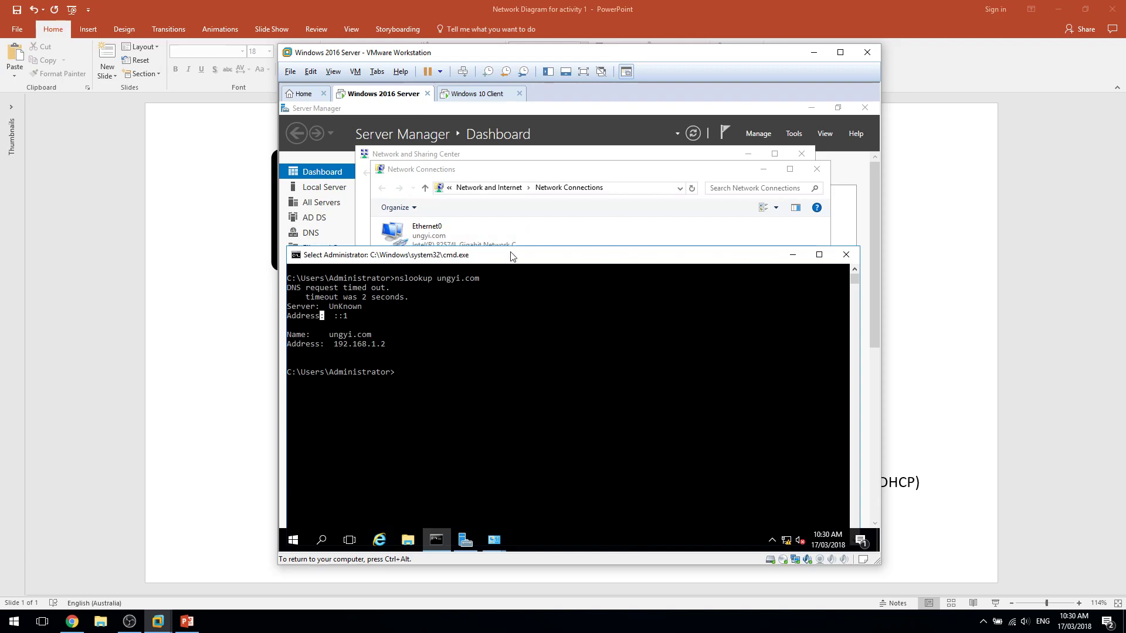
{"action": "left_click", "coordinate": [561, 245]}
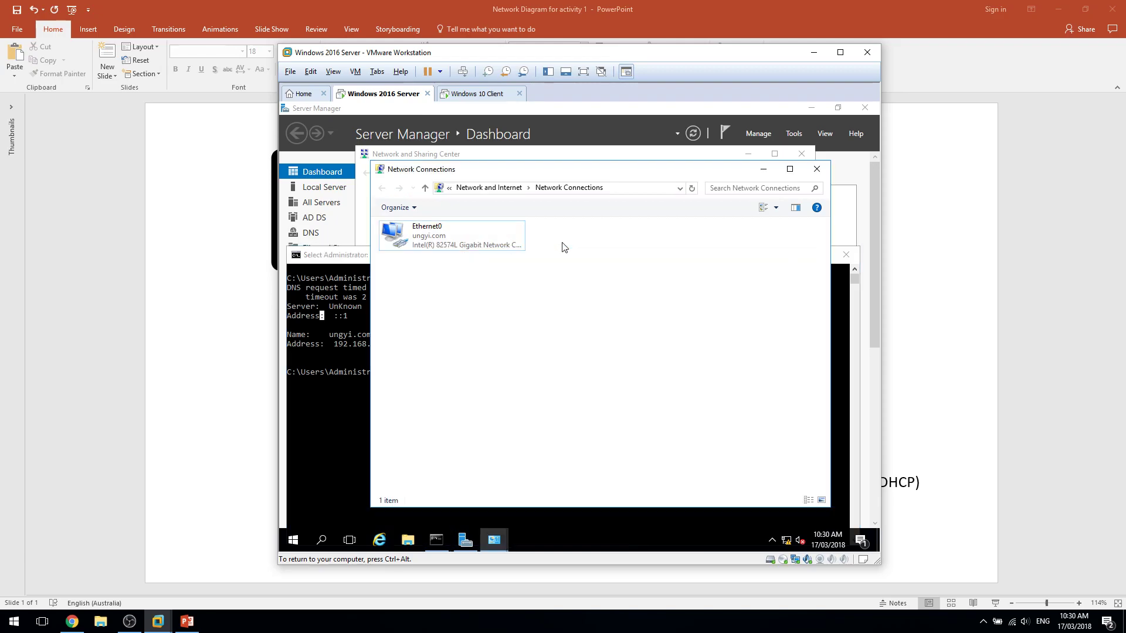
Turn off IPv6 on the Ethernet0 connection and apply the change.
{"action": "left_click", "coordinate": [415, 157]}
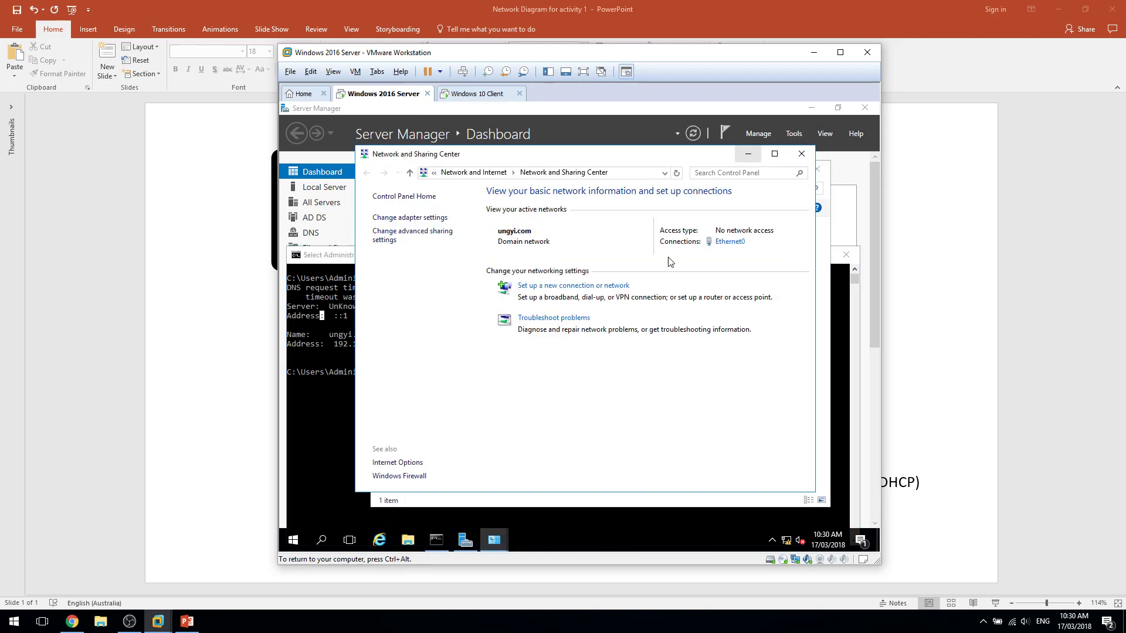
{"action": "left_click", "coordinate": [696, 502]}
{"action": "right_click", "coordinate": [448, 241]}
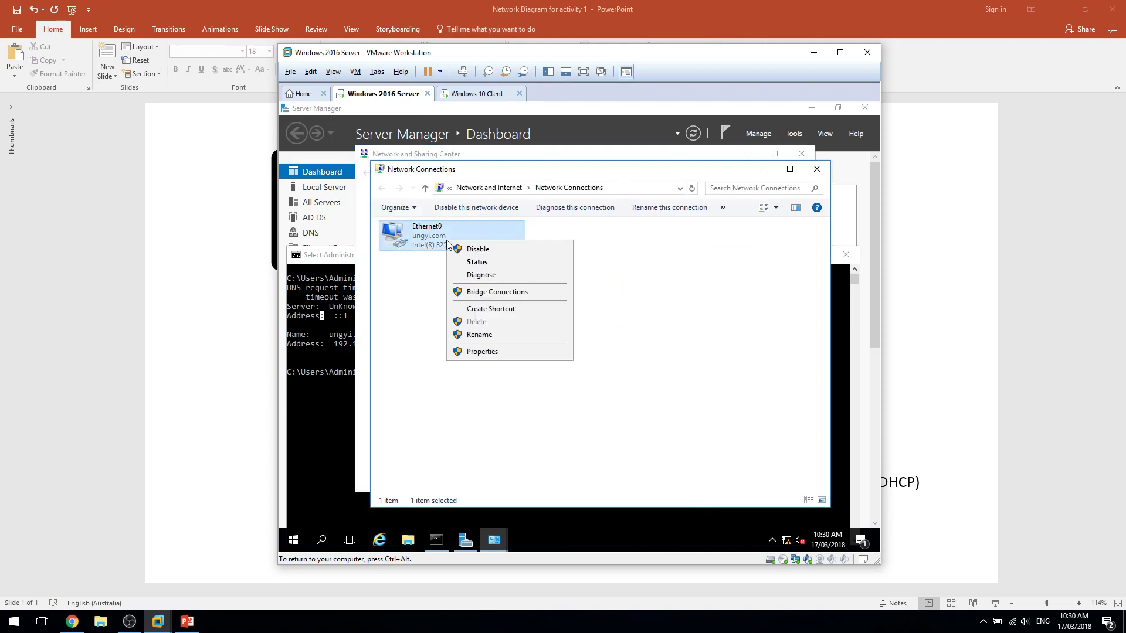
{"action": "left_click", "coordinate": [469, 260]}
{"action": "left_click", "coordinate": [500, 416]}
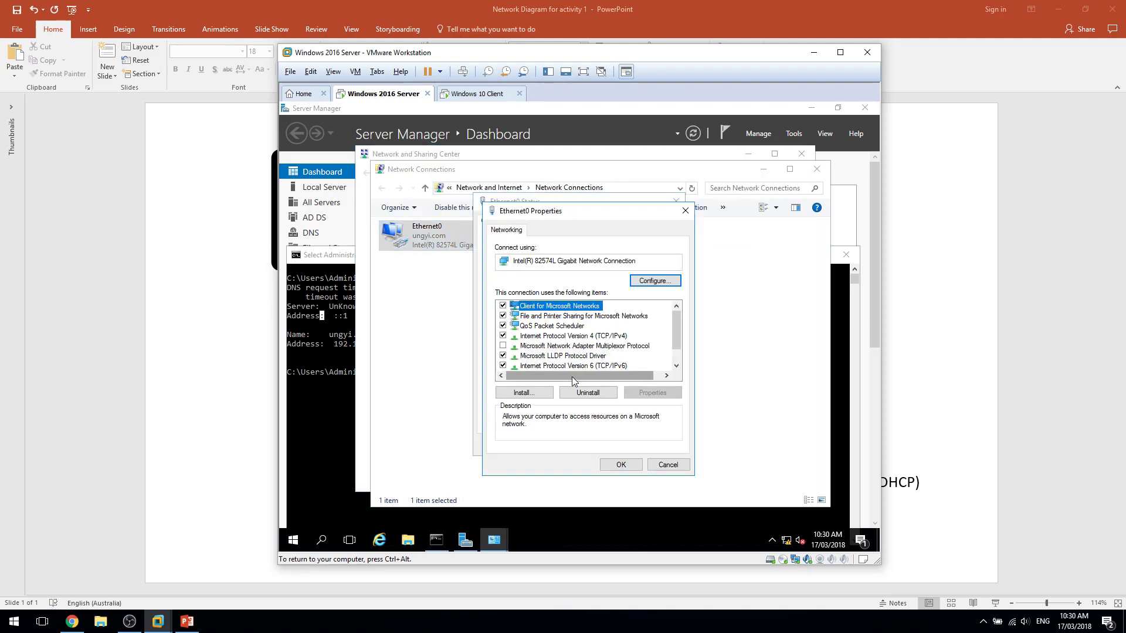
{"action": "left_click", "coordinate": [504, 346]}
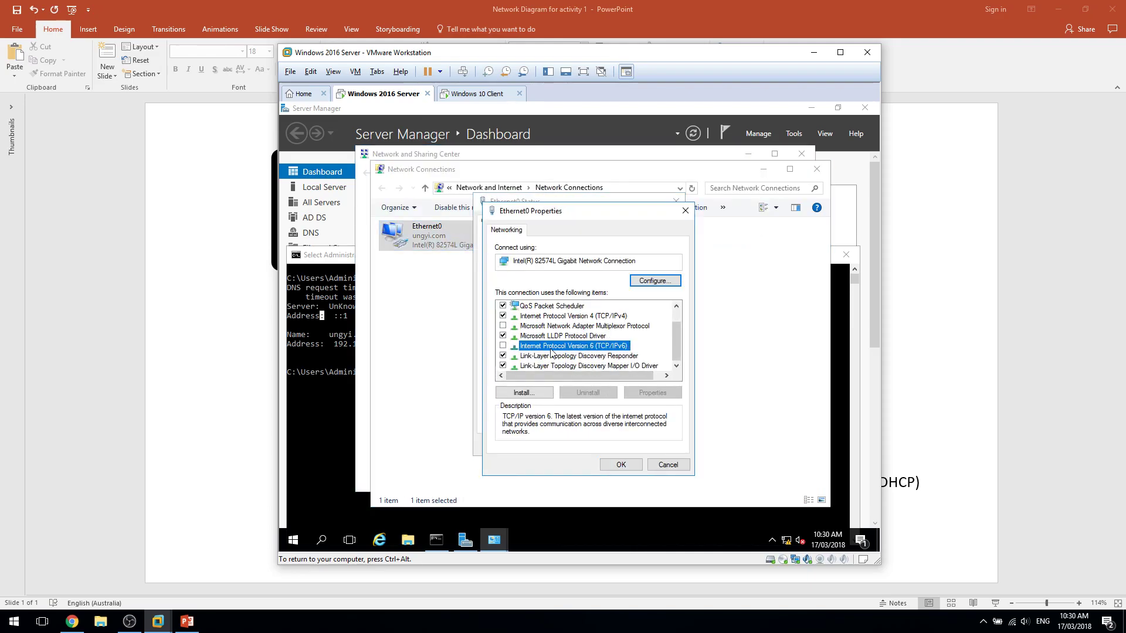
{"action": "left_click", "coordinate": [623, 463]}
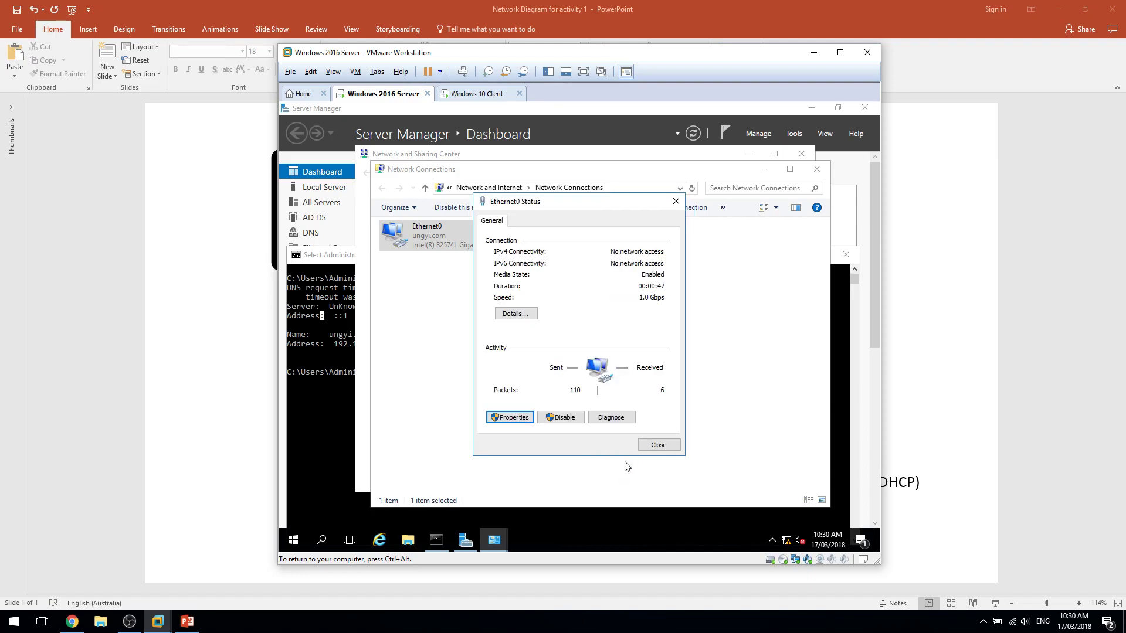
{"action": "left_click", "coordinate": [674, 450]}
Replace Ethernet0's preferred DNS 127.0.0.1 with 192.168.1.2, then re-enable IPv6.
{"action": "left_click", "coordinate": [313, 411]}
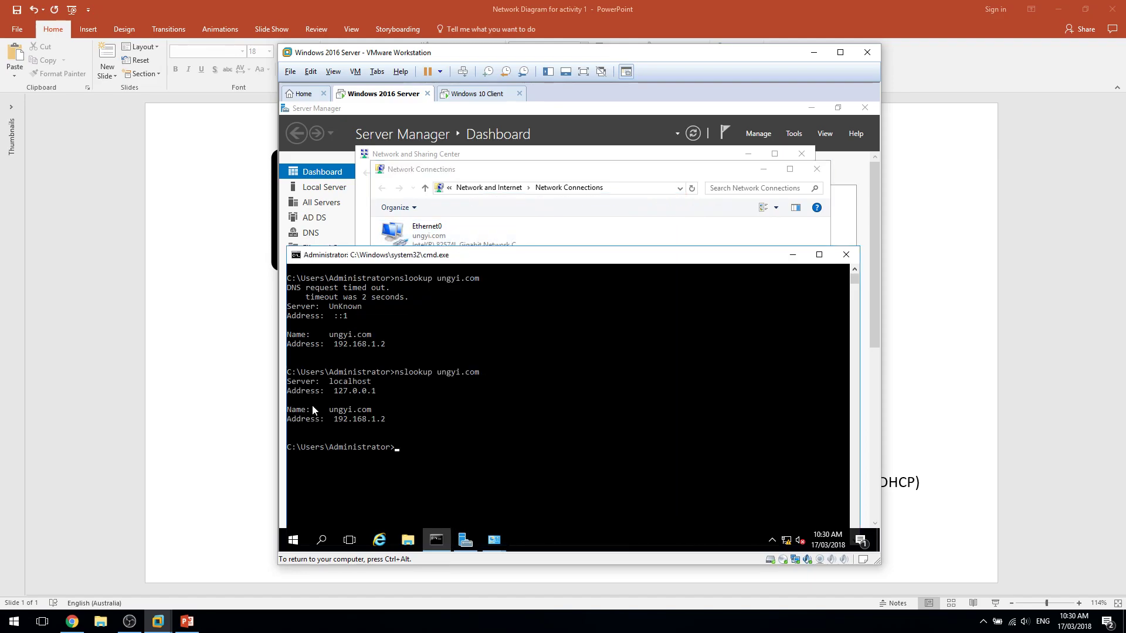
{"action": "left_click", "coordinate": [574, 245]}
{"action": "right_click", "coordinate": [394, 241]}
{"action": "left_click", "coordinate": [469, 356]}
{"action": "double_click", "coordinate": [518, 342]}
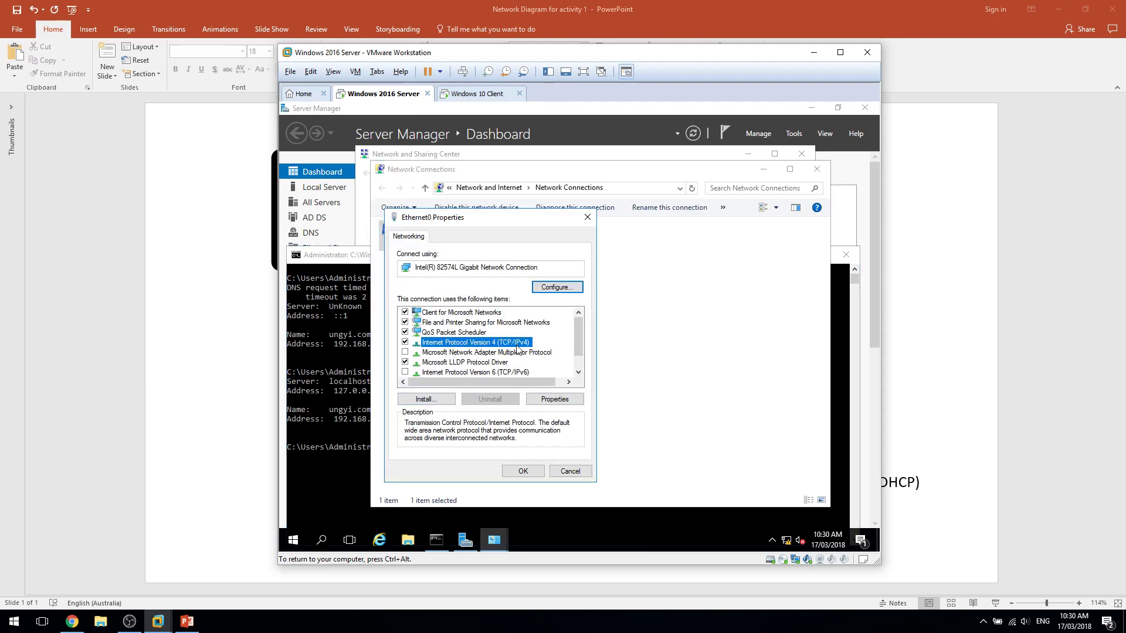
{"action": "key", "text": "BackSpace"}
{"action": "key", "text": "BackSpace"}
{"action": "key", "text": "BackSpace"}
{"action": "key", "text": "BackSpace"}
{"action": "key", "text": "BackSpace"}
{"action": "key", "text": "BackSpace"}
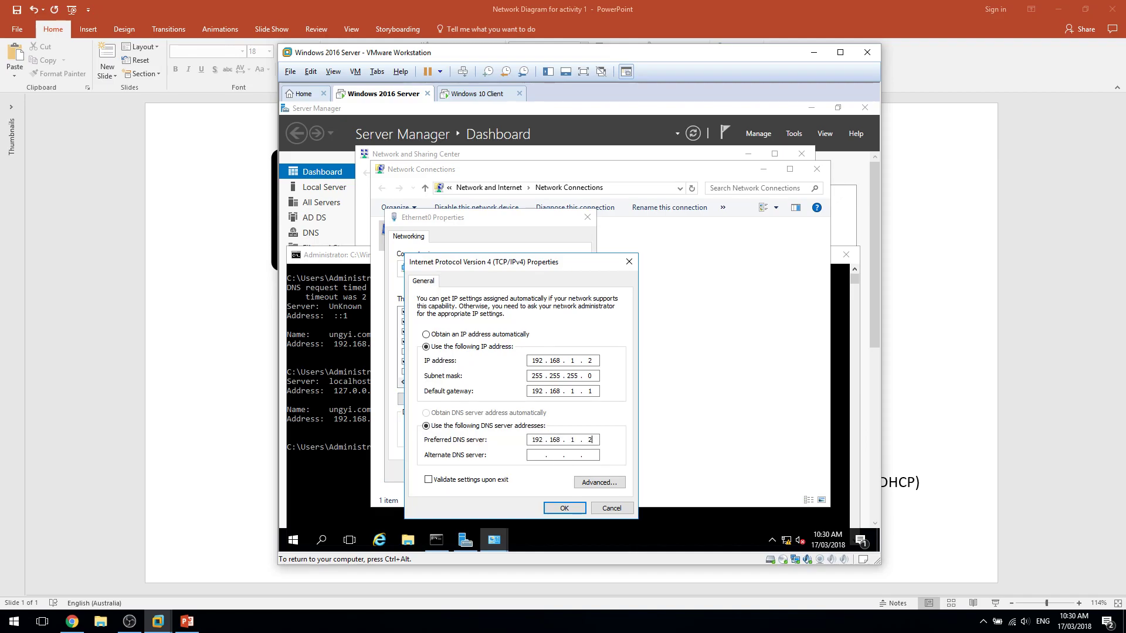
{"action": "left_click", "coordinate": [564, 506]}
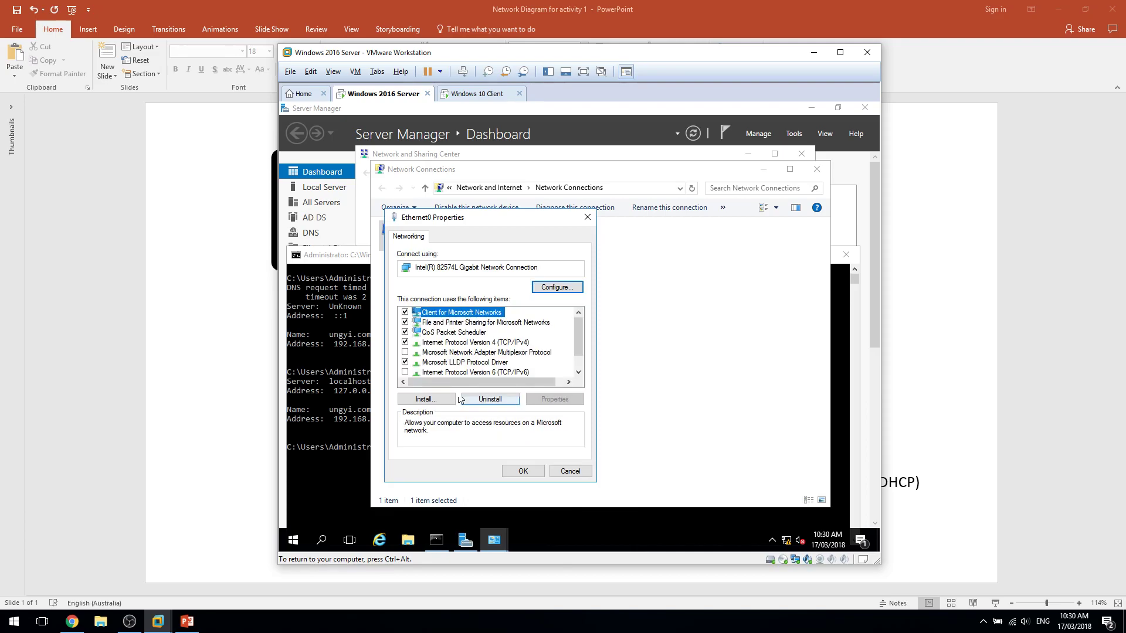
{"action": "left_click", "coordinate": [446, 372]}
{"action": "left_click", "coordinate": [522, 469]}
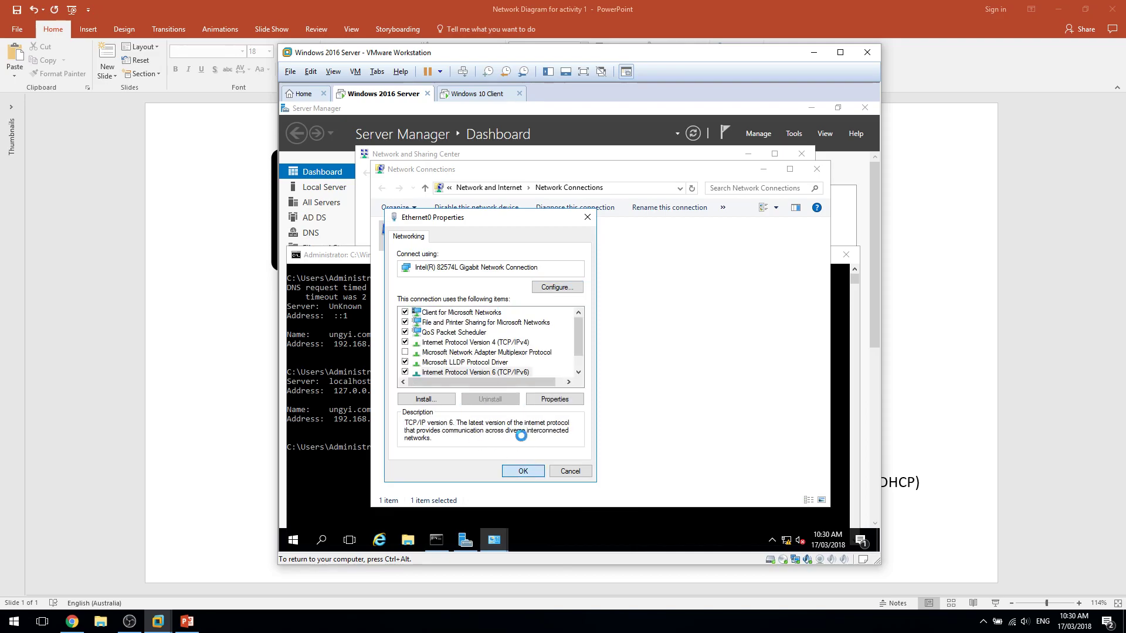
Rerun nslookup ungyi.com, which still reports the UnKnown server at ::1.
{"action": "left_click", "coordinate": [307, 442]}
{"action": "key", "text": "Up"}
{"action": "key", "text": "Return"}
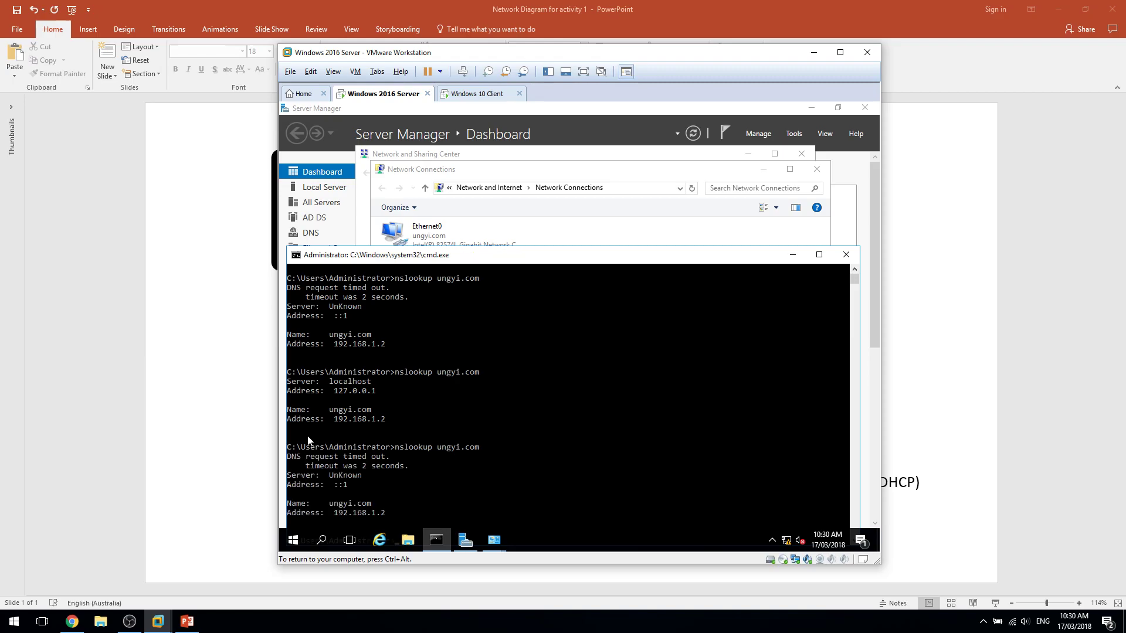
{"action": "scroll", "coordinate": [397, 455], "scroll_direction": "down", "scroll_amount": 2}
Rerun the ungyi.com lookup and review Ethernet0's IPv4 settings, leaving them unchanged.
{"action": "key", "text": "Up"}
{"action": "key", "text": "Return"}
{"action": "double_click", "coordinate": [419, 231]}
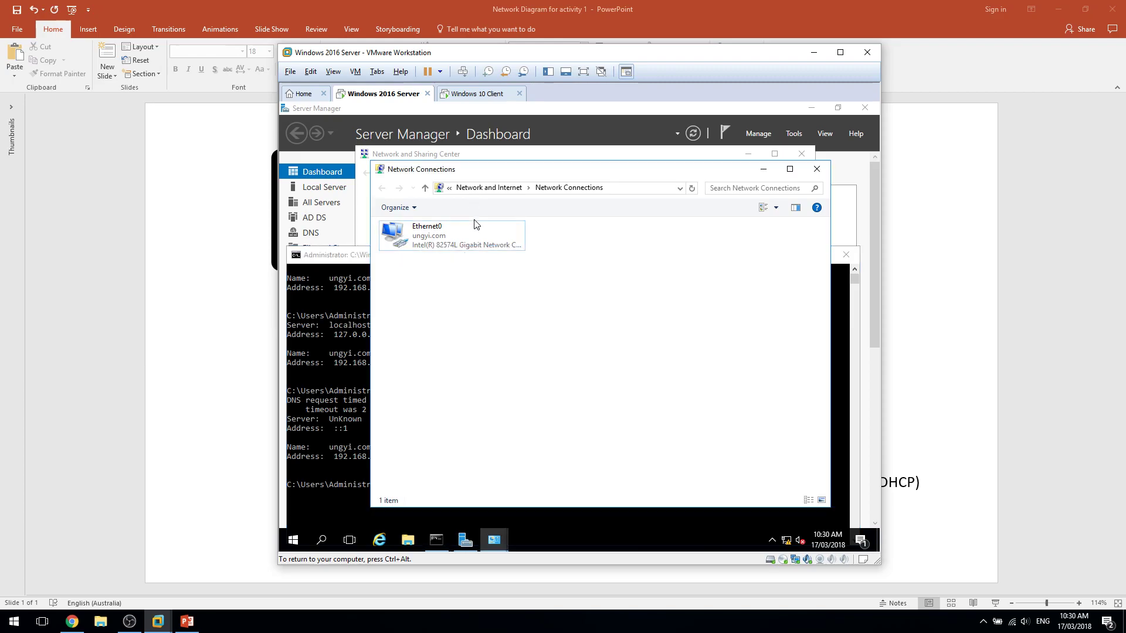
{"action": "left_click", "coordinate": [510, 417]}
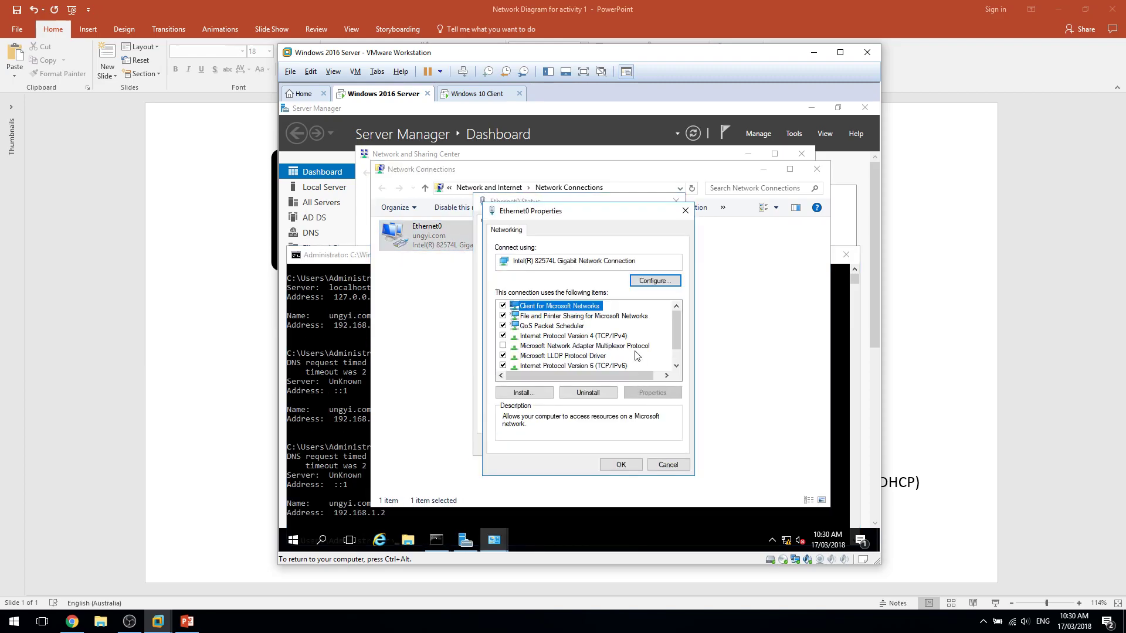
{"action": "double_click", "coordinate": [591, 337]}
{"action": "left_click", "coordinate": [661, 502]}
{"action": "left_click", "coordinate": [645, 463]}
Disable and re-enable the Ethernet0 adapter.
{"action": "right_click", "coordinate": [435, 239]}
{"action": "left_click", "coordinate": [448, 242]}
{"action": "right_click", "coordinate": [448, 241]}
{"action": "left_click", "coordinate": [459, 249]}
{"action": "left_click", "coordinate": [462, 372]}
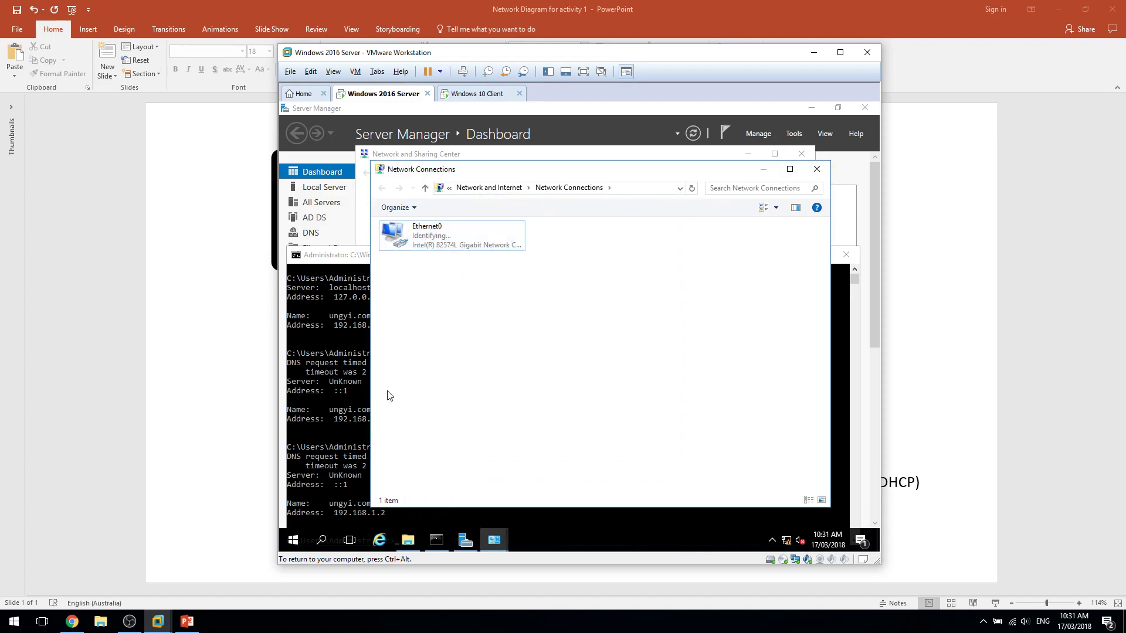
Clear the console with cls and run nslookup ungyi.com again.
{"action": "left_click", "coordinate": [311, 496]}
{"action": "type", "text": "cls"}
{"action": "key", "text": "Return"}
{"action": "key", "text": "Up"}
{"action": "key", "text": "Return"}
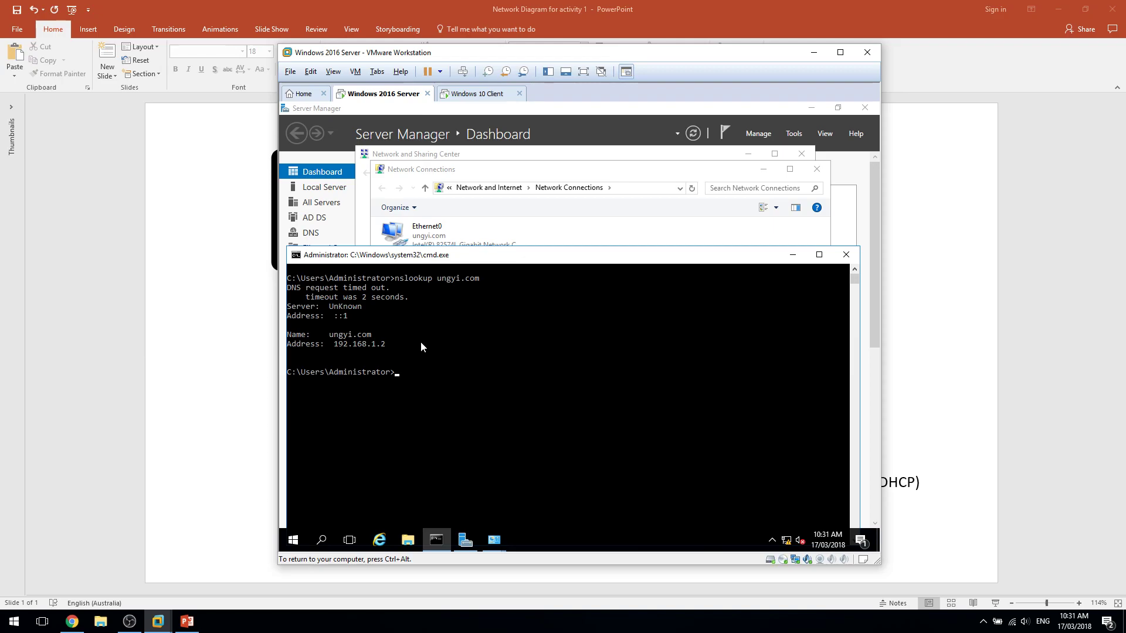
Open DNS Manager and expand SRV-1's Forward and Reverse Lookup Zones folders.
{"action": "left_click", "coordinate": [793, 133]}
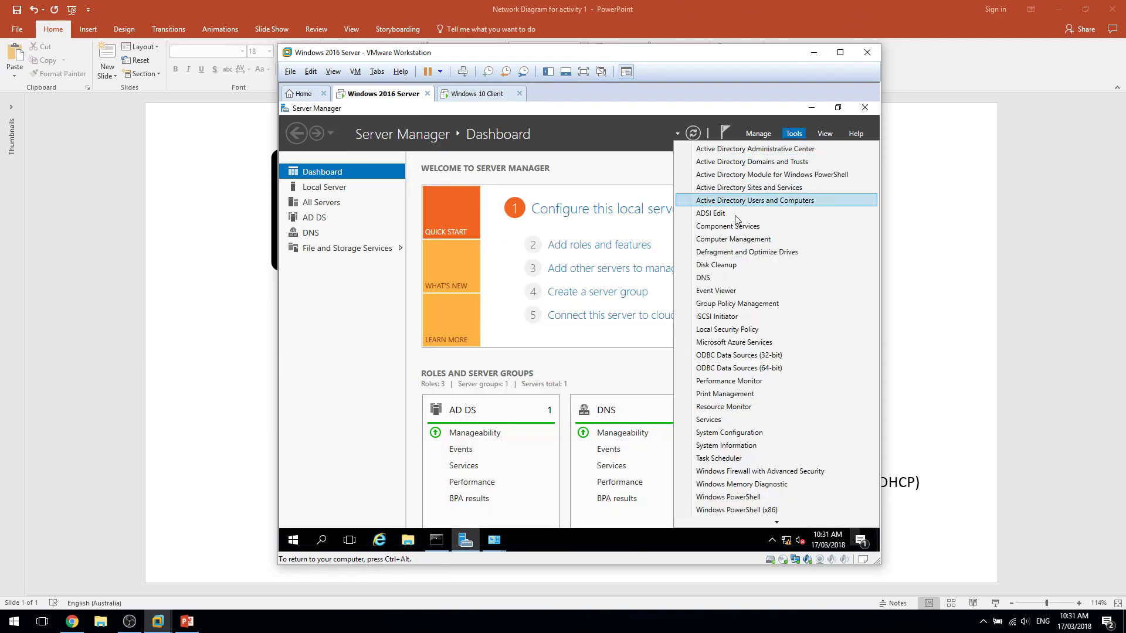
{"action": "left_click", "coordinate": [738, 277]}
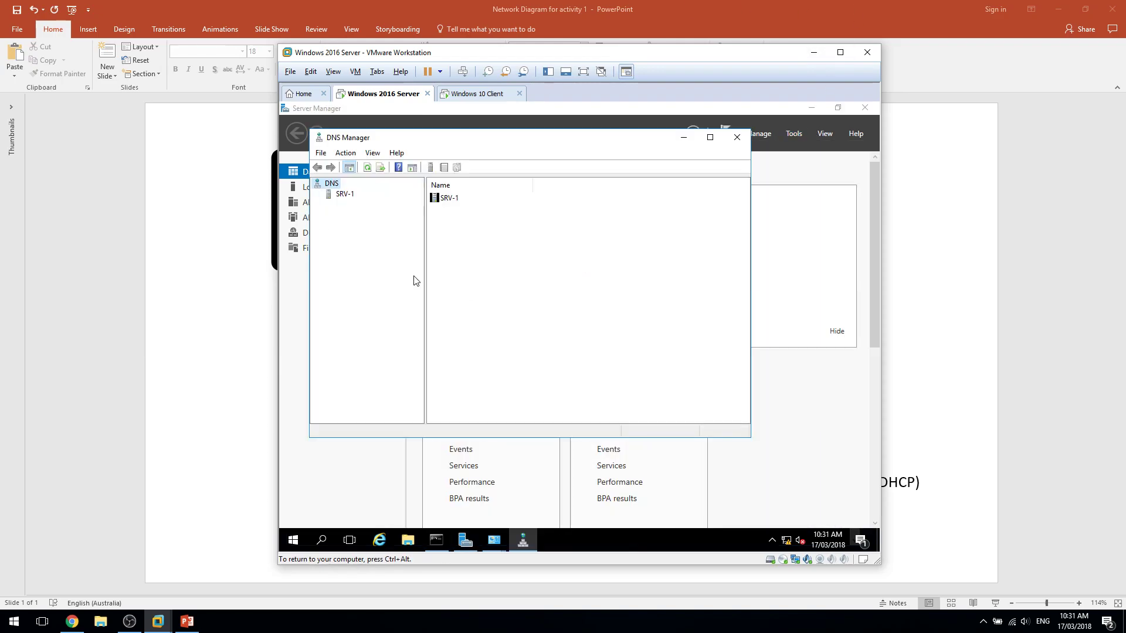
{"action": "double_click", "coordinate": [333, 184]}
{"action": "left_click", "coordinate": [341, 195]}
{"action": "left_click", "coordinate": [317, 194]}
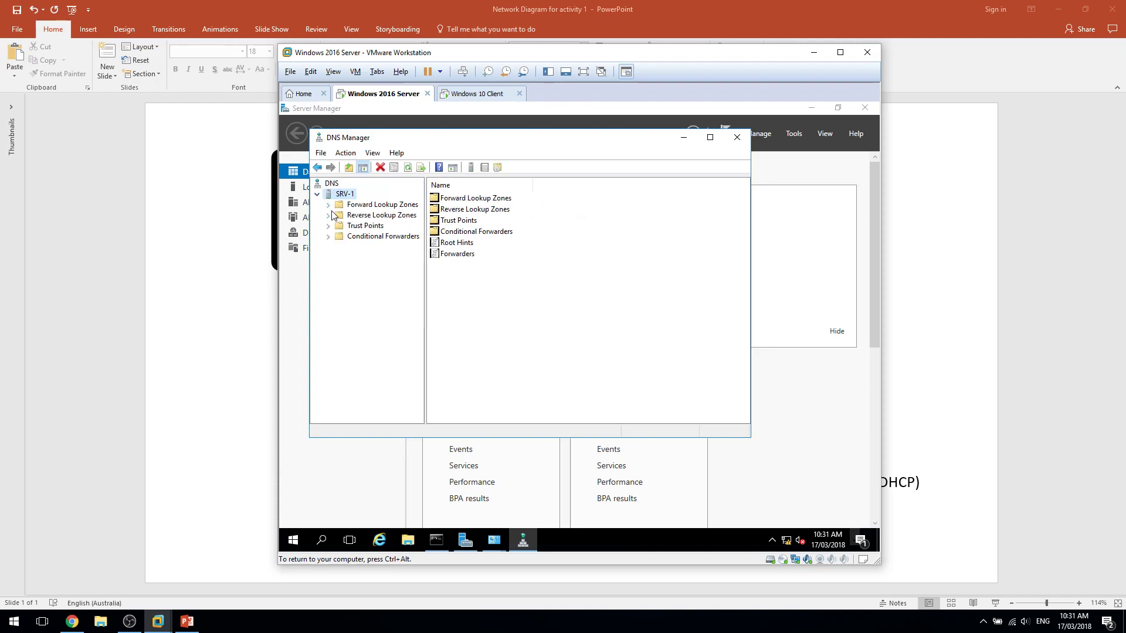
{"action": "left_click", "coordinate": [340, 205]}
{"action": "left_click", "coordinate": [328, 205]}
{"action": "left_click", "coordinate": [346, 236]}
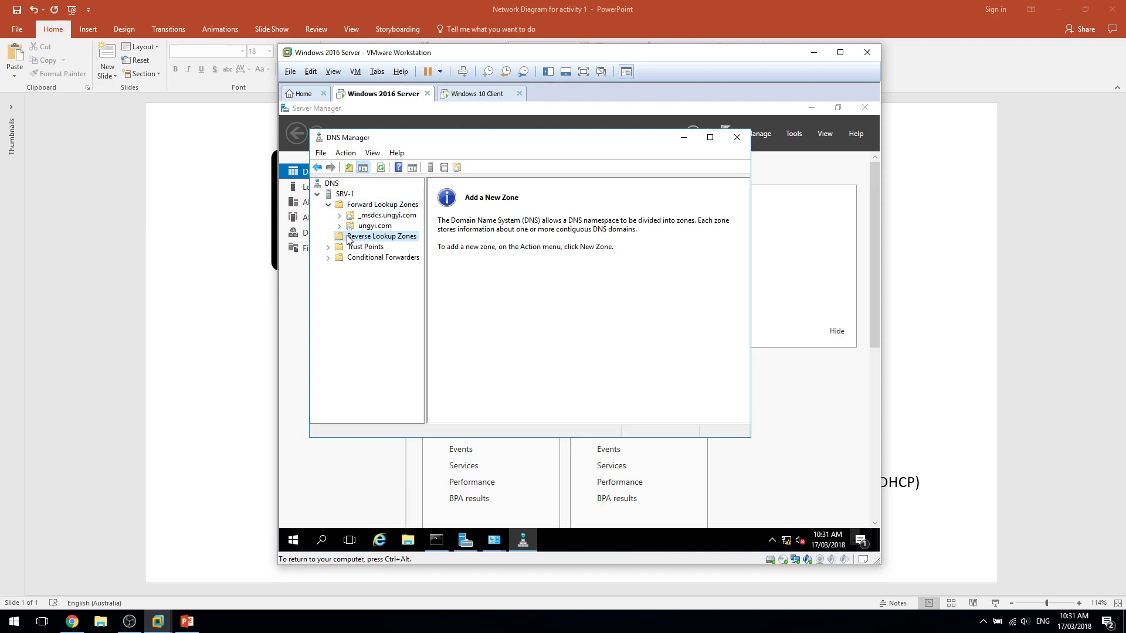
Start a new IPv4 reverse zone: AD-integrated primary zone with domain-wide replication.
{"action": "right_click", "coordinate": [347, 236]}
{"action": "left_click", "coordinate": [369, 242]}
{"action": "left_click", "coordinate": [529, 356]}
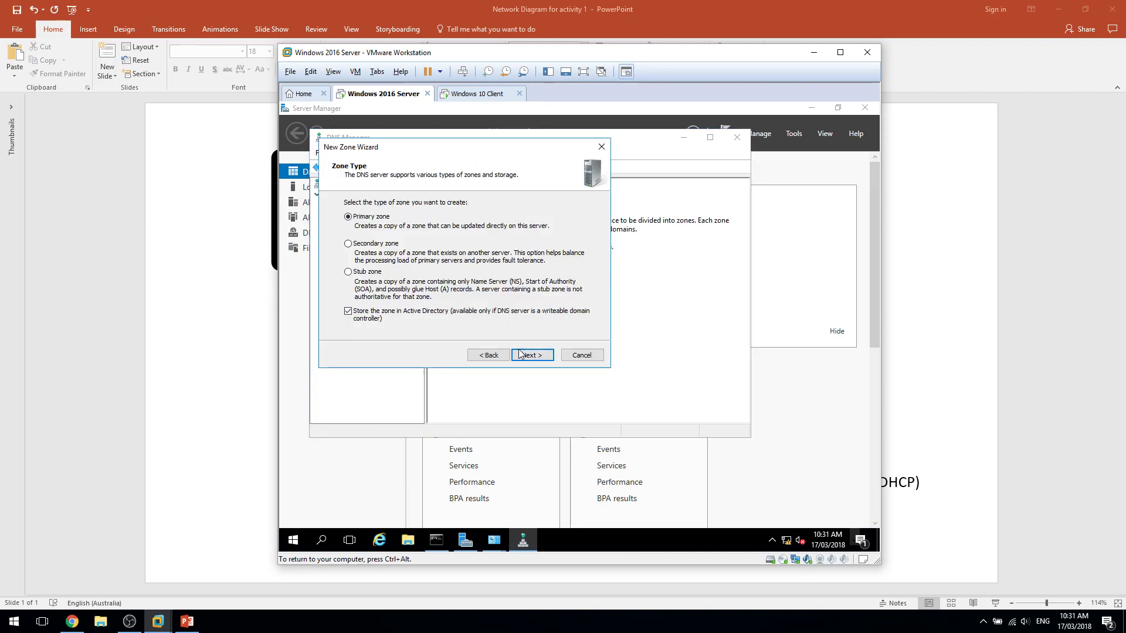
{"action": "left_click_drag", "start_coordinate": [390, 157], "coordinate": [543, 210]}
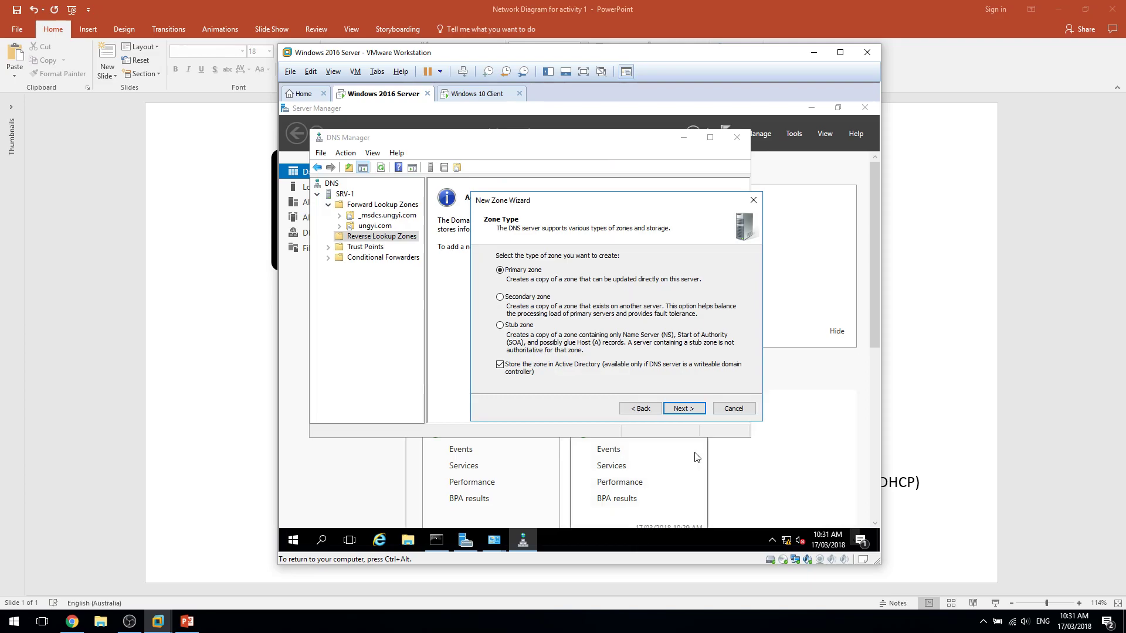
{"action": "left_click", "coordinate": [684, 409]}
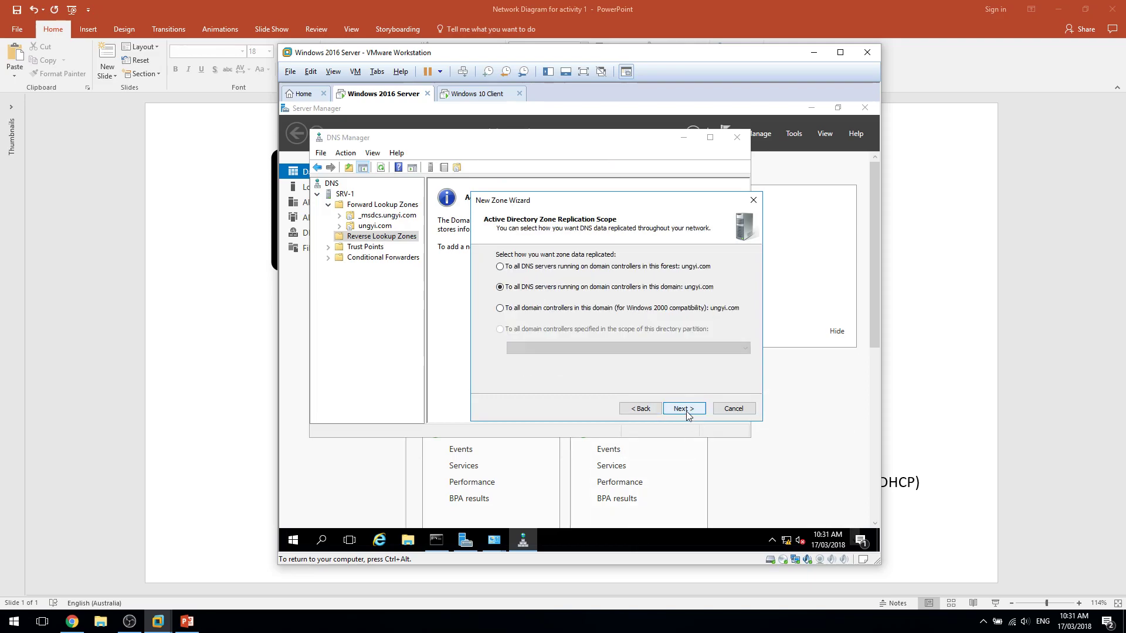
{"action": "left_click", "coordinate": [684, 410]}
{"action": "left_click", "coordinate": [685, 409]}
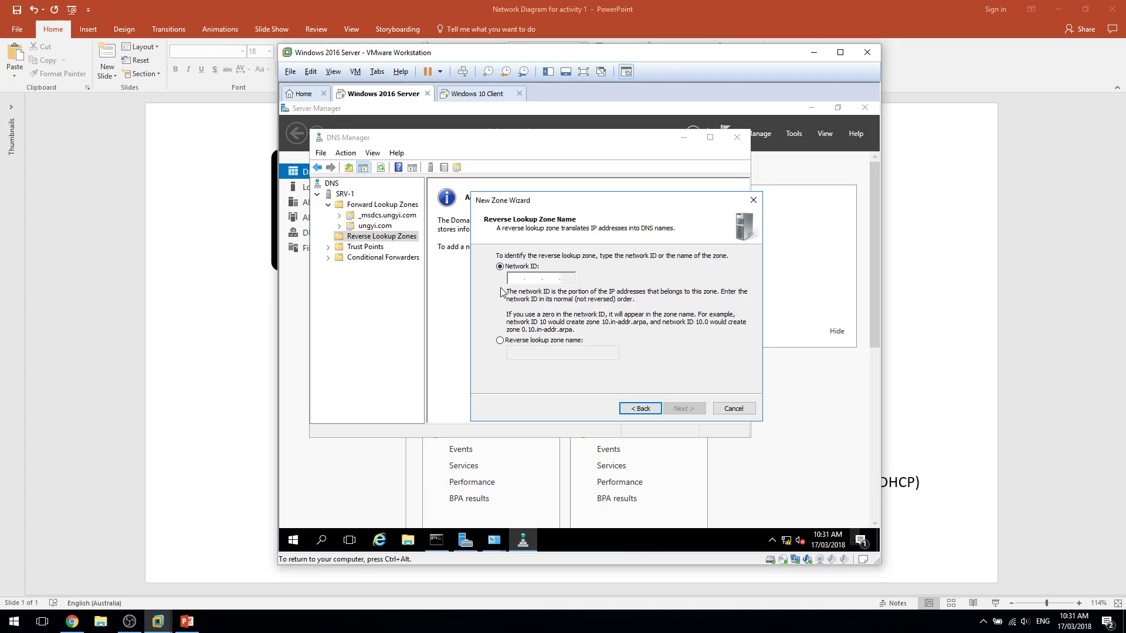
Enter network ID 192.168.1, keep secure-only updates, finish the zone and re-run the ungyi.com lookup.
{"action": "type", "text": "195.2"}
{"action": "key", "text": "BackSpace"}
{"action": "key", "text": "BackSpace"}
{"action": "key", "text": "BackSpace"}
{"action": "key", "text": "BackSpace"}
{"action": "type", "text": "192.168.1"}
{"action": "key", "text": "Return"}
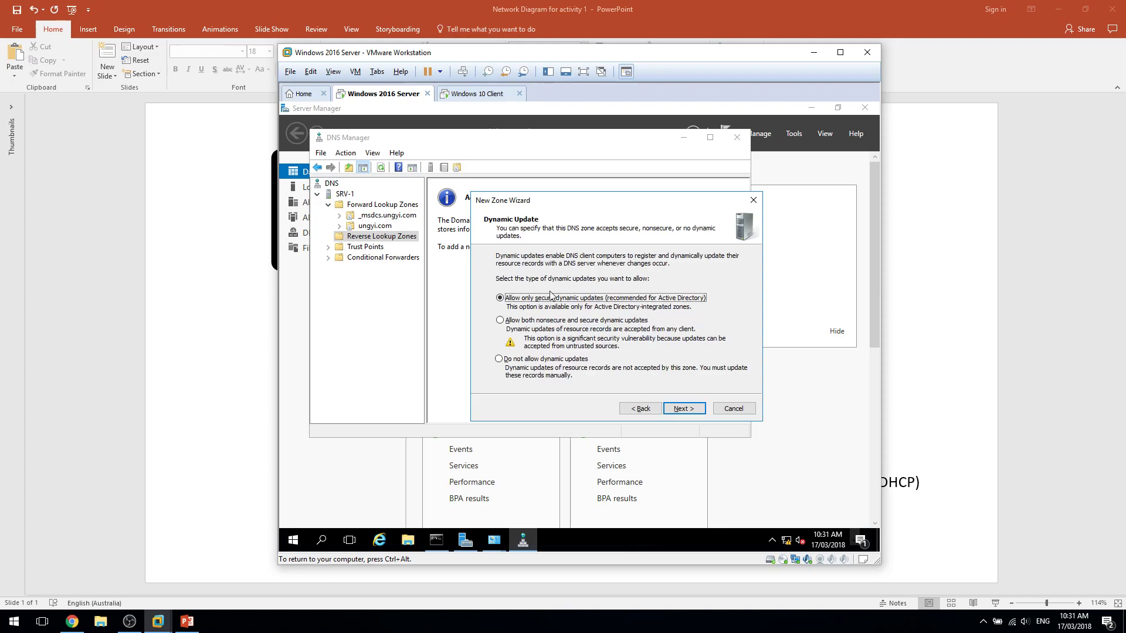
{"action": "key", "text": "Return"}
{"action": "key", "text": "Return"}
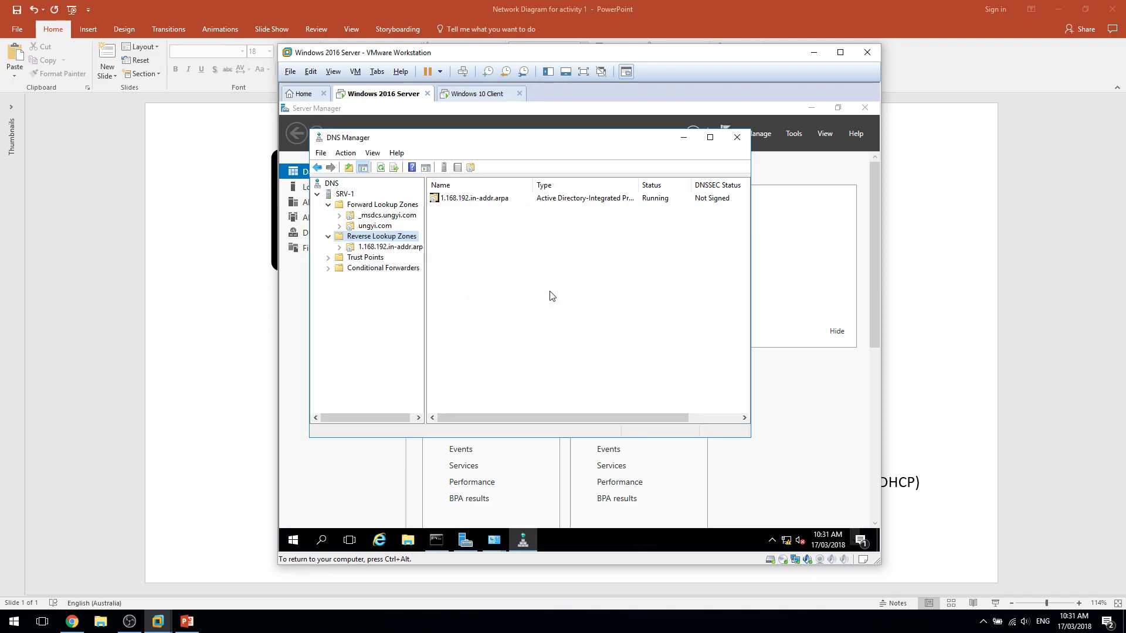
{"action": "left_click", "coordinate": [440, 534]}
{"action": "key", "text": "Up"}
{"action": "key", "text": "Return"}
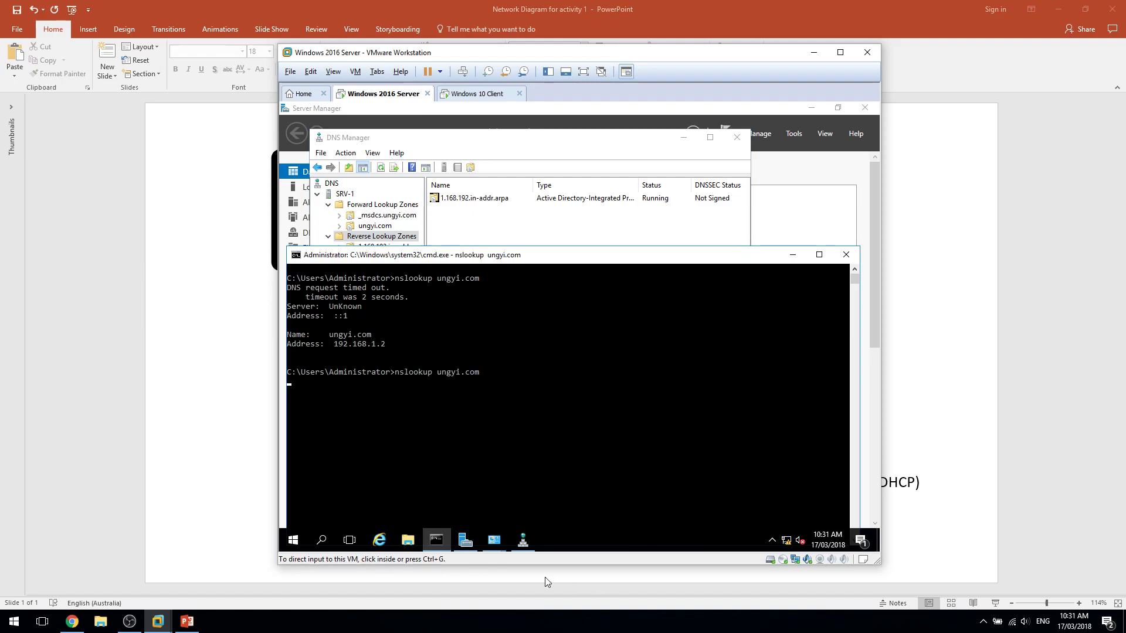
Enable the disabled Ethernet0 adapter in Network Connections.
{"action": "left_click", "coordinate": [493, 541]}
{"action": "left_click", "coordinate": [493, 542]}
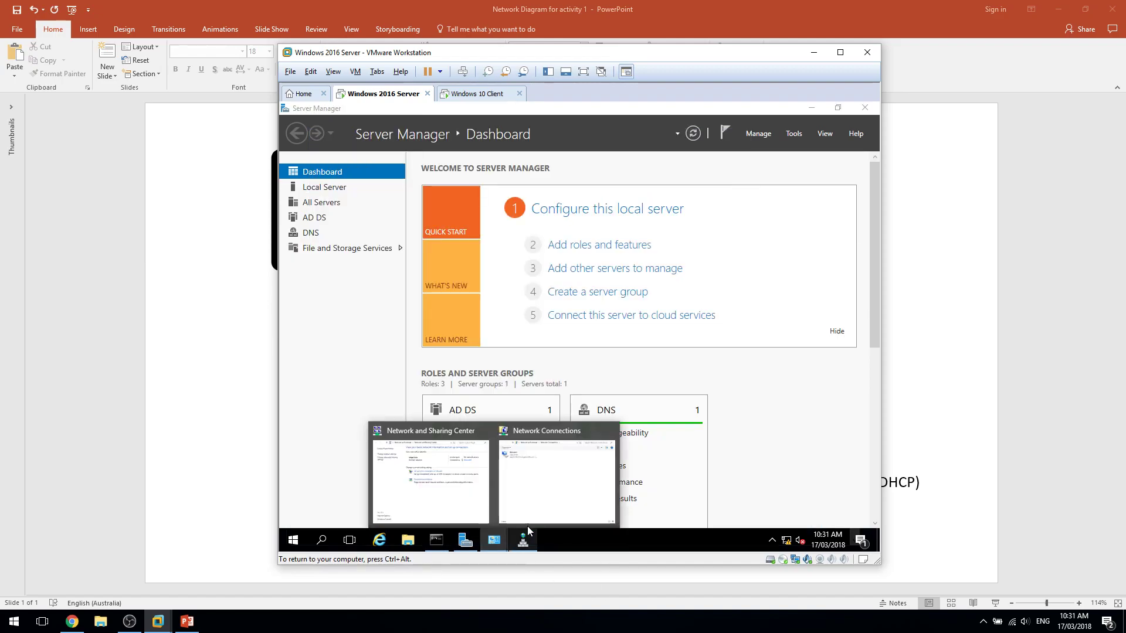
{"action": "left_click", "coordinate": [557, 476]}
{"action": "left_click", "coordinate": [462, 232]}
{"action": "right_click", "coordinate": [481, 241]}
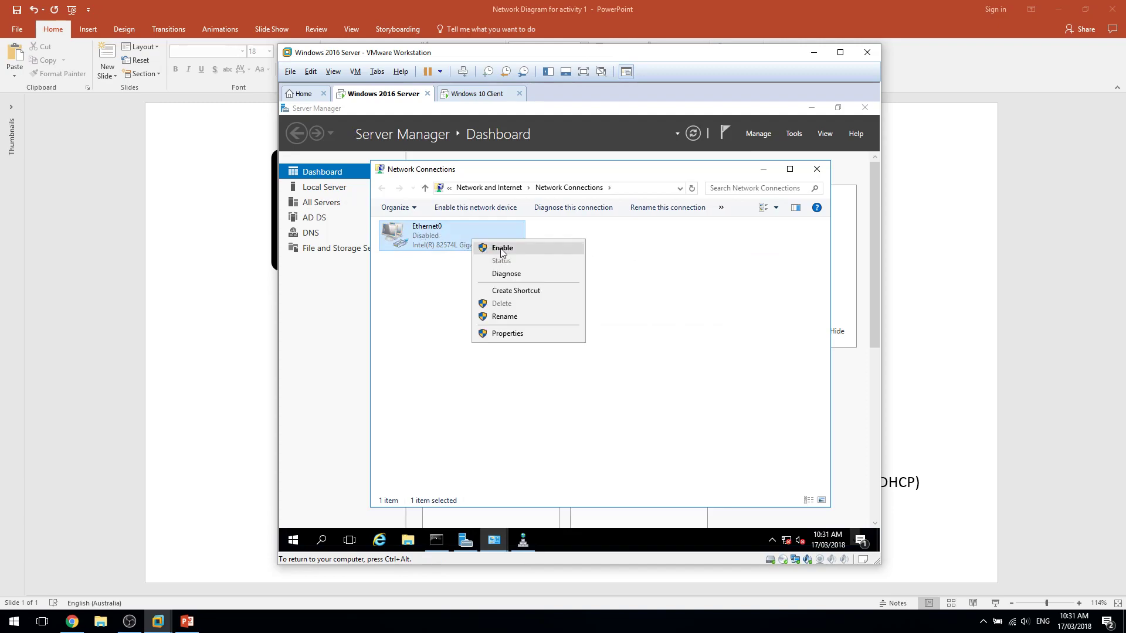
{"action": "left_click", "coordinate": [498, 248]}
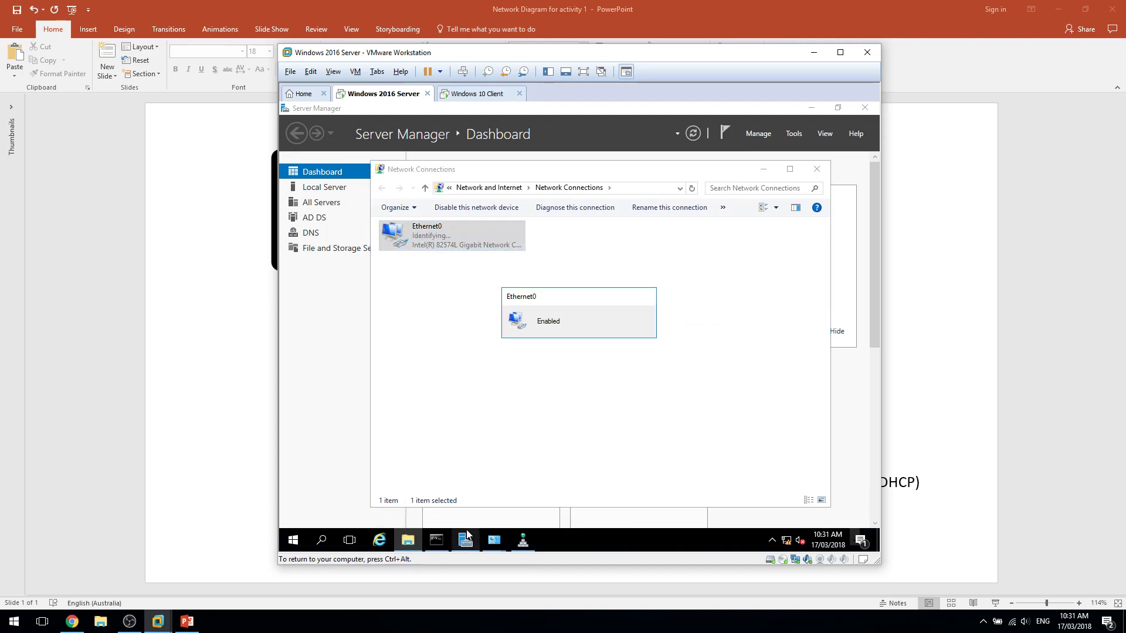
Re-run the nslookup for ungyi.com in the command prompt.
{"action": "left_click", "coordinate": [437, 538]}
{"action": "left_click", "coordinate": [462, 420]}
{"action": "key", "text": "Up"}
{"action": "key", "text": "Return"}
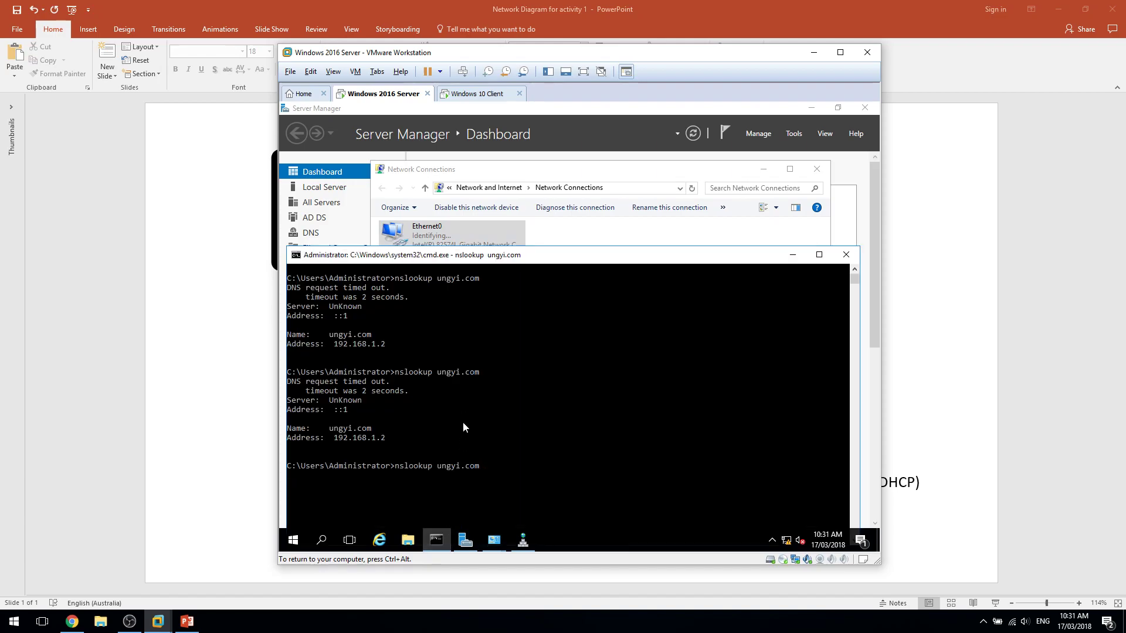
{"action": "left_click", "coordinate": [491, 474]}
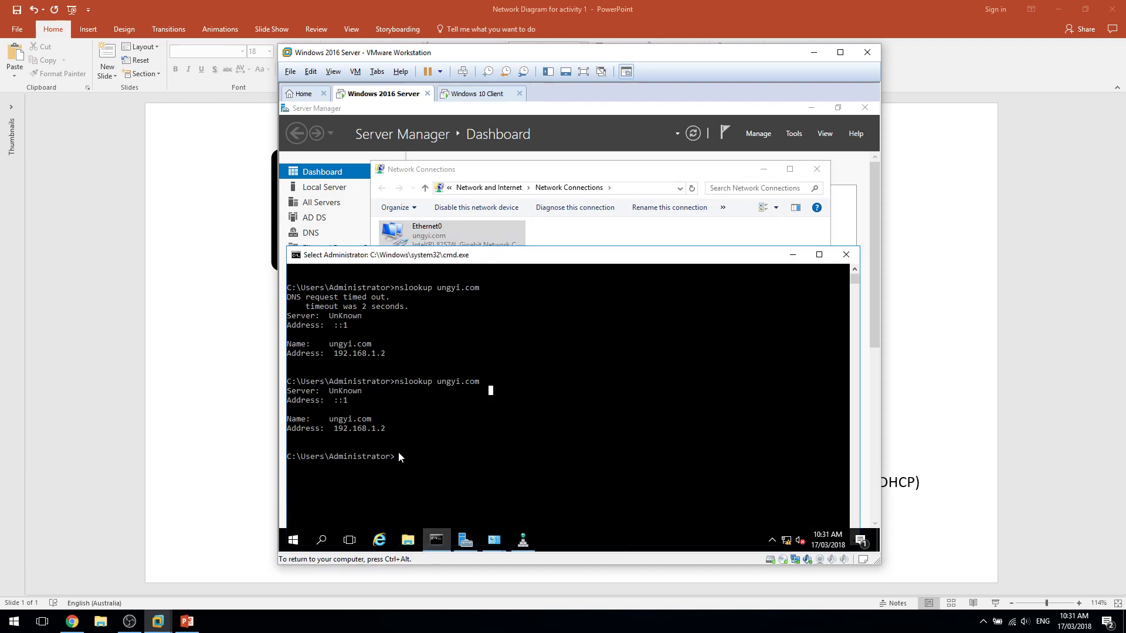
{"action": "left_click", "coordinate": [463, 465]}
Untick IPv6 in Ethernet0's properties, apply it, and close the status window.
{"action": "mouse_move", "coordinate": [487, 542]}
{"action": "left_click", "coordinate": [535, 493]}
{"action": "double_click", "coordinate": [431, 245]}
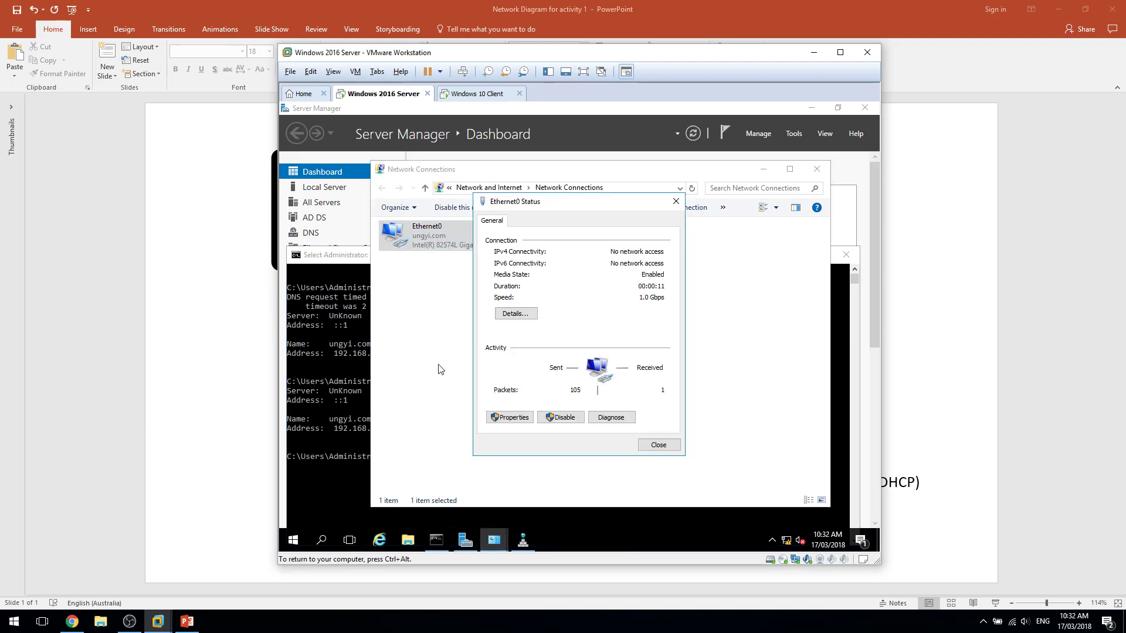
{"action": "left_click", "coordinate": [508, 420]}
{"action": "left_click", "coordinate": [533, 347]}
{"action": "left_click", "coordinate": [502, 346]}
{"action": "left_click", "coordinate": [621, 465]}
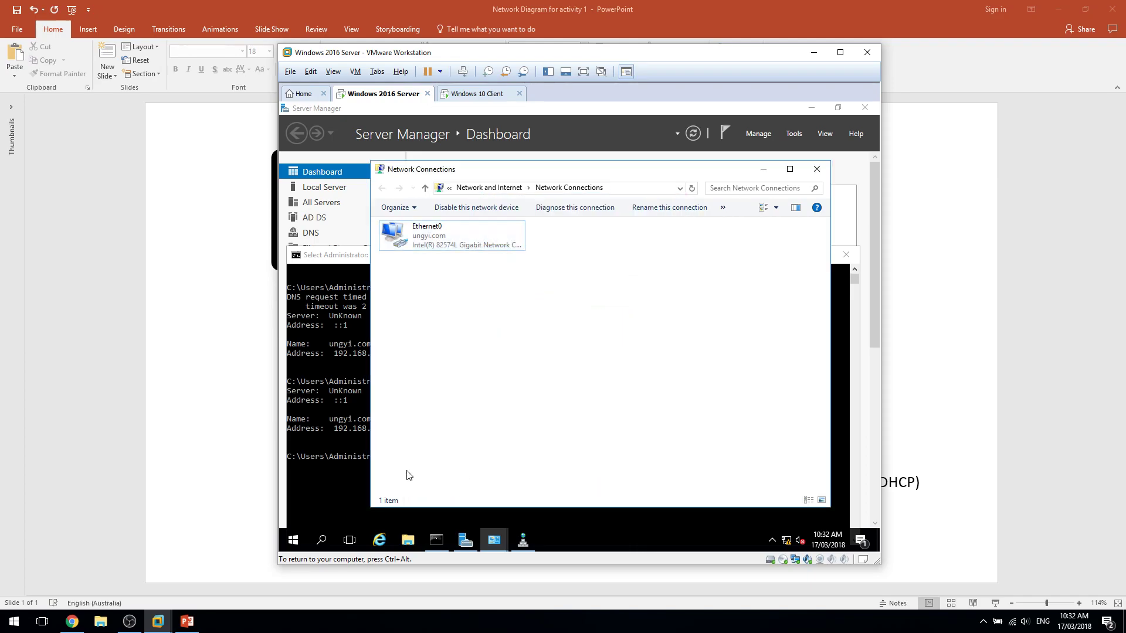
{"action": "left_click", "coordinate": [366, 474]}
Clear the console, run ipconfig /all, and repeat the ungyi.com lookup.
{"action": "type", "text": "cls"}
{"action": "key", "text": "Return"}
{"action": "type", "text": "ipconfig /all"}
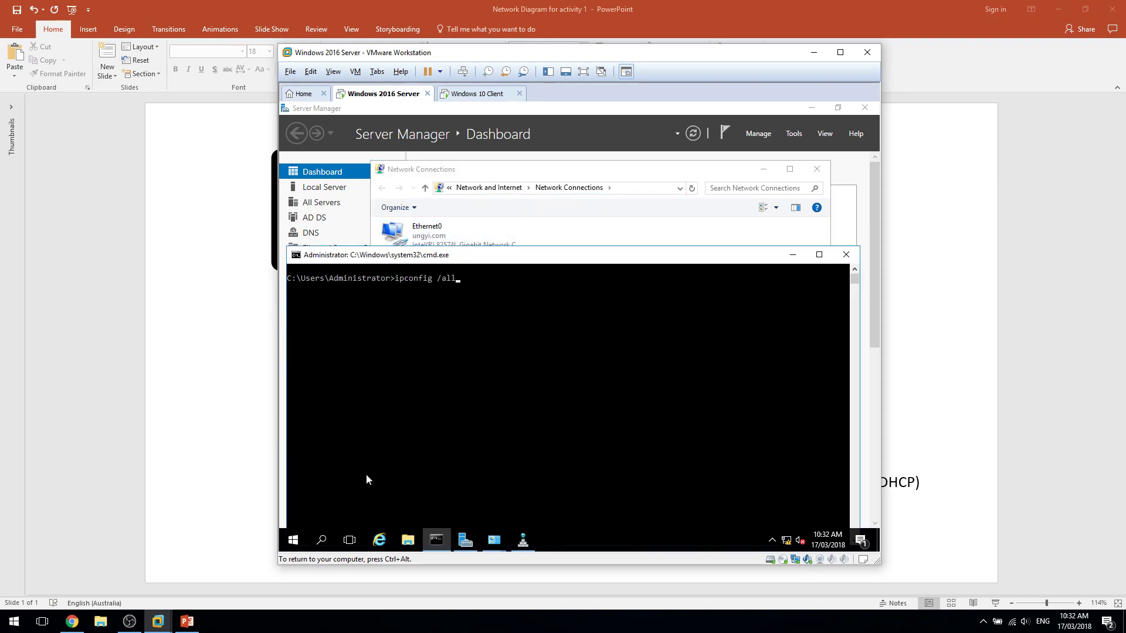
{"action": "key", "text": "Return"}
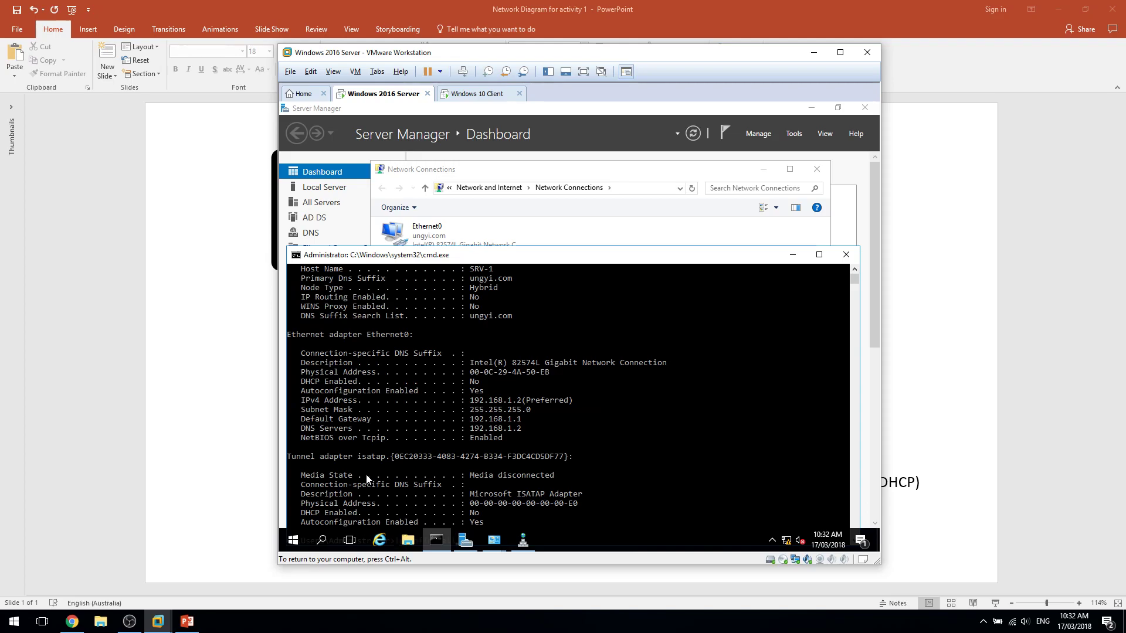
{"action": "type", "text": "cls"}
{"action": "left_click_drag", "start_coordinate": [409, 255], "coordinate": [405, 185]}
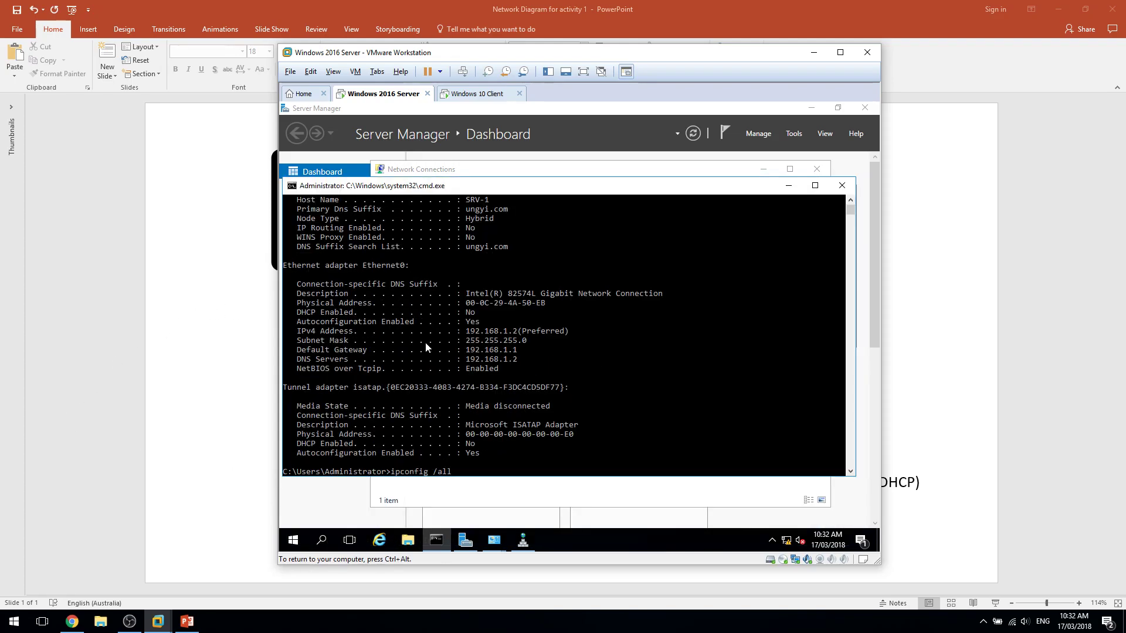
{"action": "key", "text": "Return"}
{"action": "type", "text": "cls"}
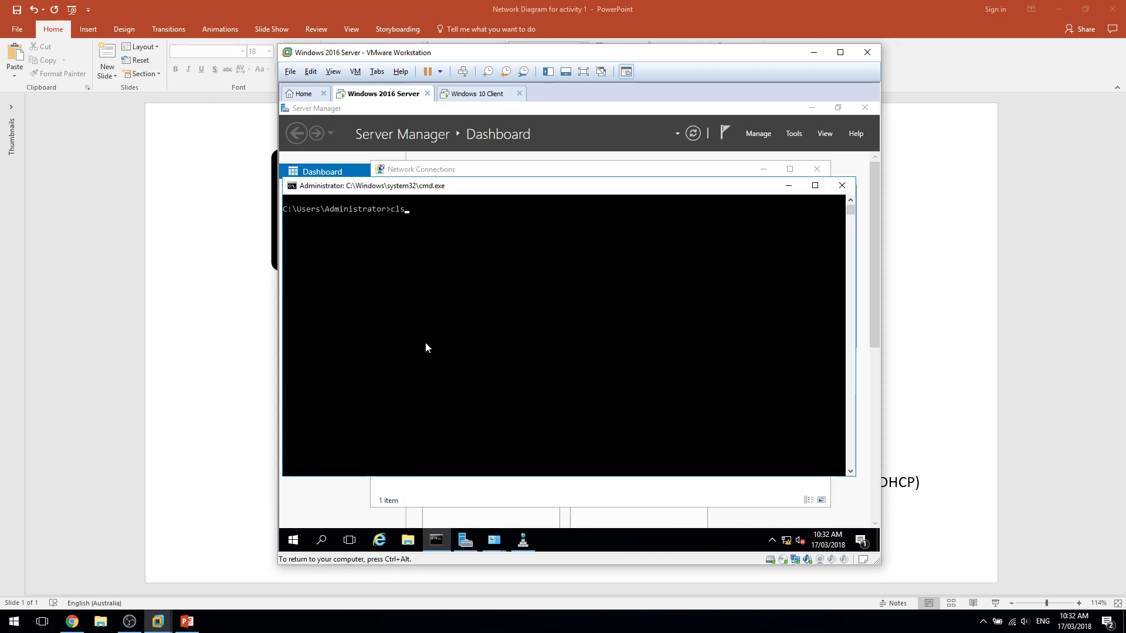
{"action": "key", "text": "Up"}
{"action": "key", "text": "Up"}
{"action": "key", "text": "Return"}
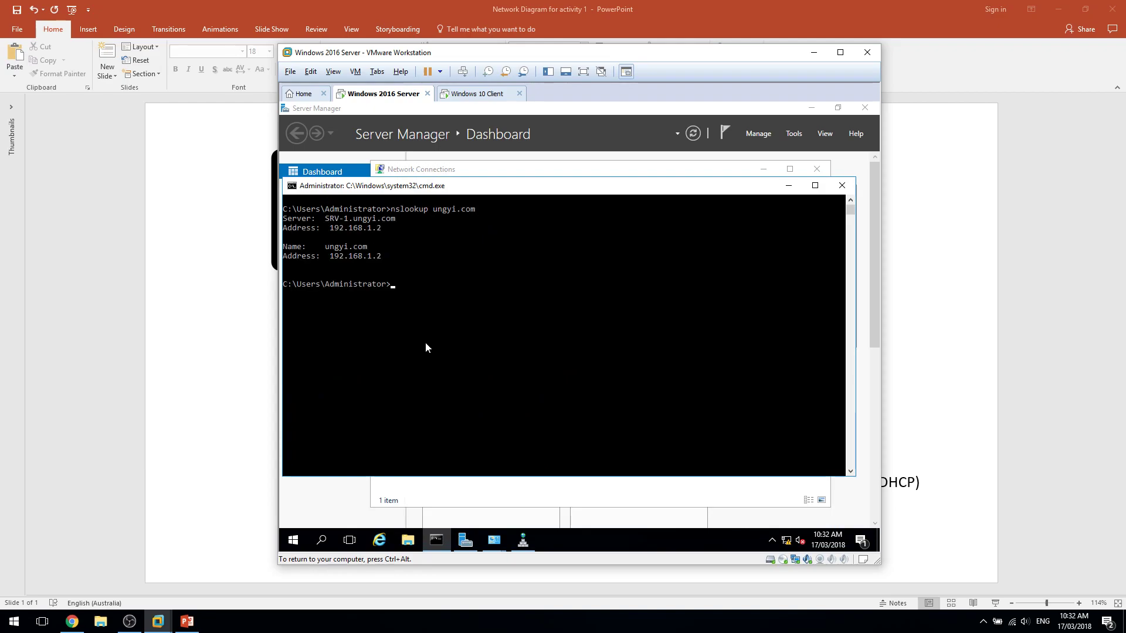
Check Ethernet0's properties and close its dialogs without changes.
{"action": "left_click_drag", "start_coordinate": [435, 337], "coordinate": [279, 190]}
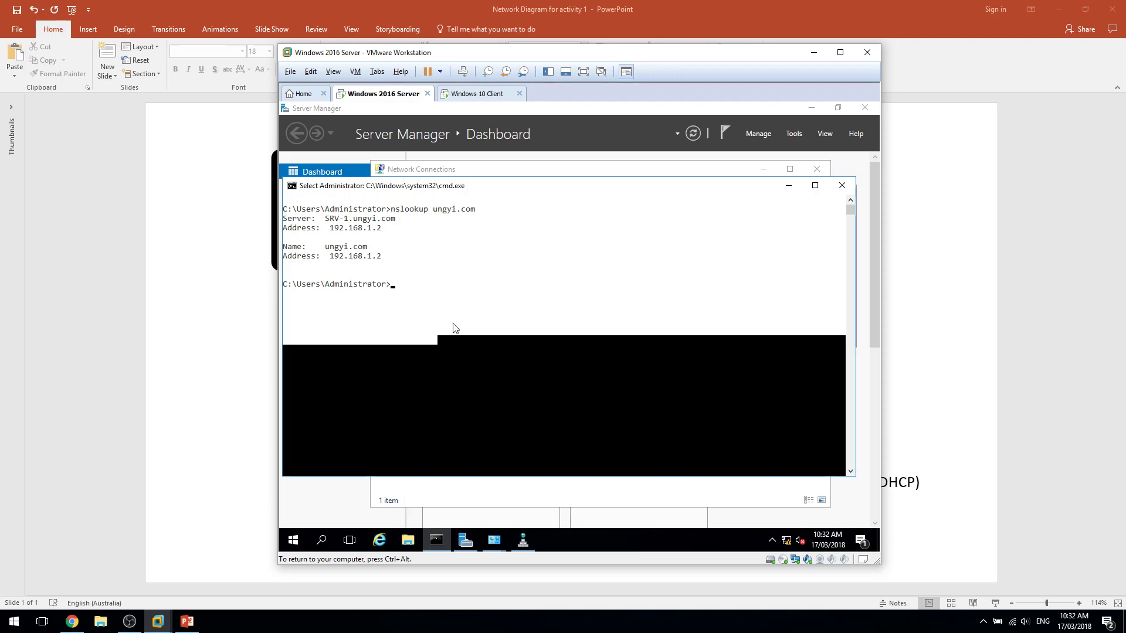
{"action": "left_click", "coordinate": [458, 321]}
{"action": "left_click_drag", "start_coordinate": [468, 194], "coordinate": [482, 268]}
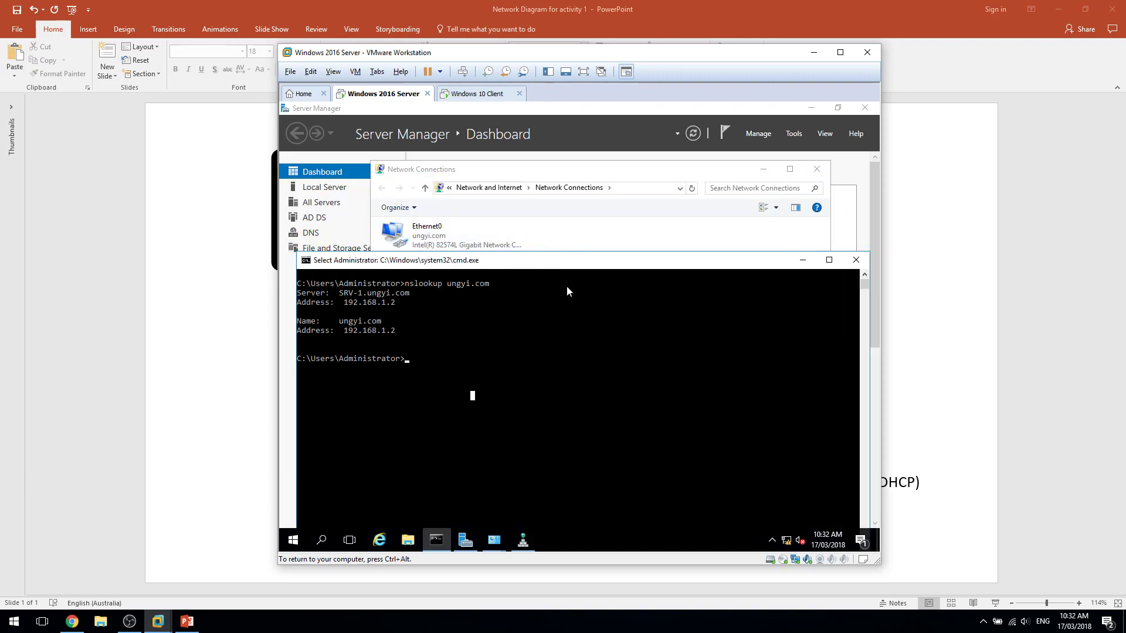
{"action": "double_click", "coordinate": [428, 234]}
{"action": "left_click", "coordinate": [509, 416]}
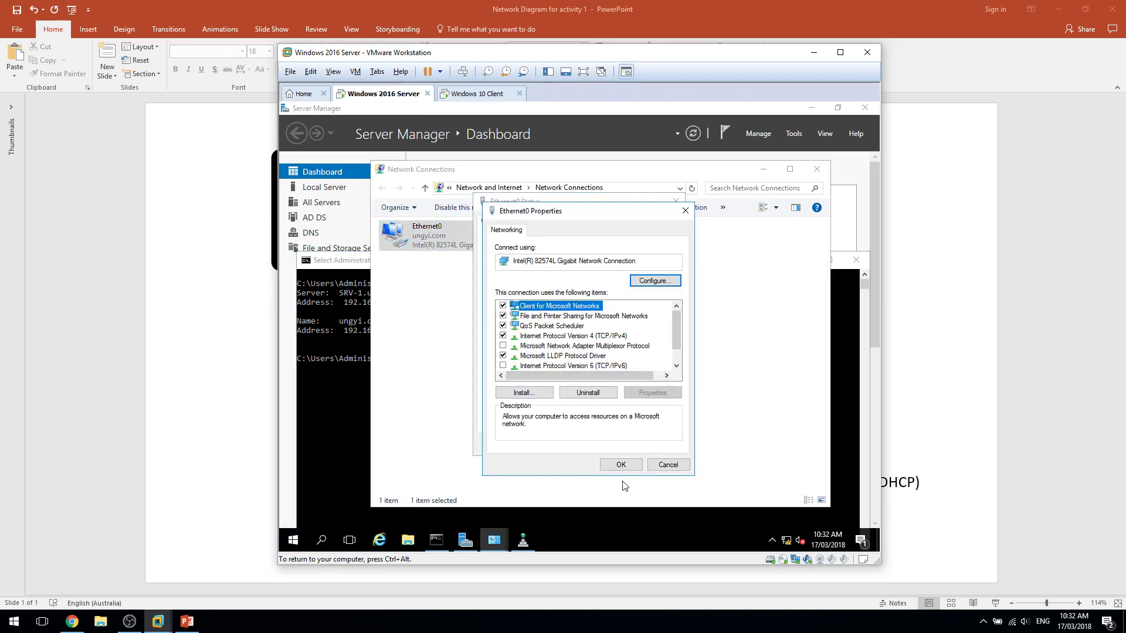
{"action": "left_click", "coordinate": [668, 465]}
{"action": "left_click", "coordinate": [676, 201]}
{"action": "left_click", "coordinate": [515, 393]}
Refresh the reverse lookup zone in DNS Manager to check the 192.168.1.2 PTR record, then close it.
{"action": "left_click", "coordinate": [466, 544]}
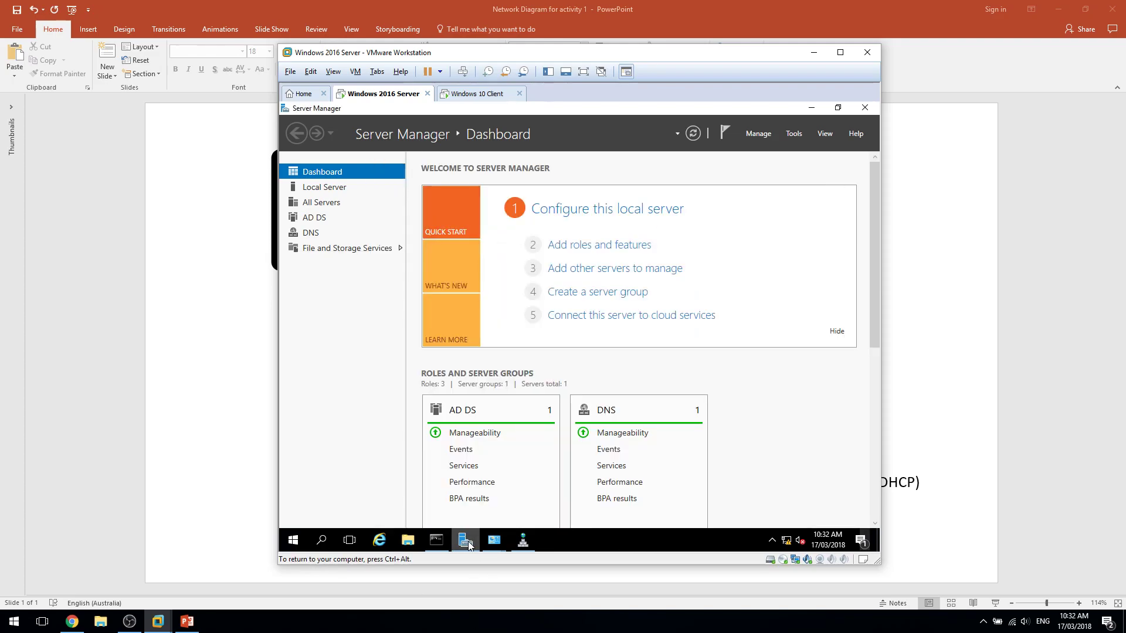
{"action": "left_click", "coordinate": [514, 547]}
{"action": "left_click", "coordinate": [389, 247]}
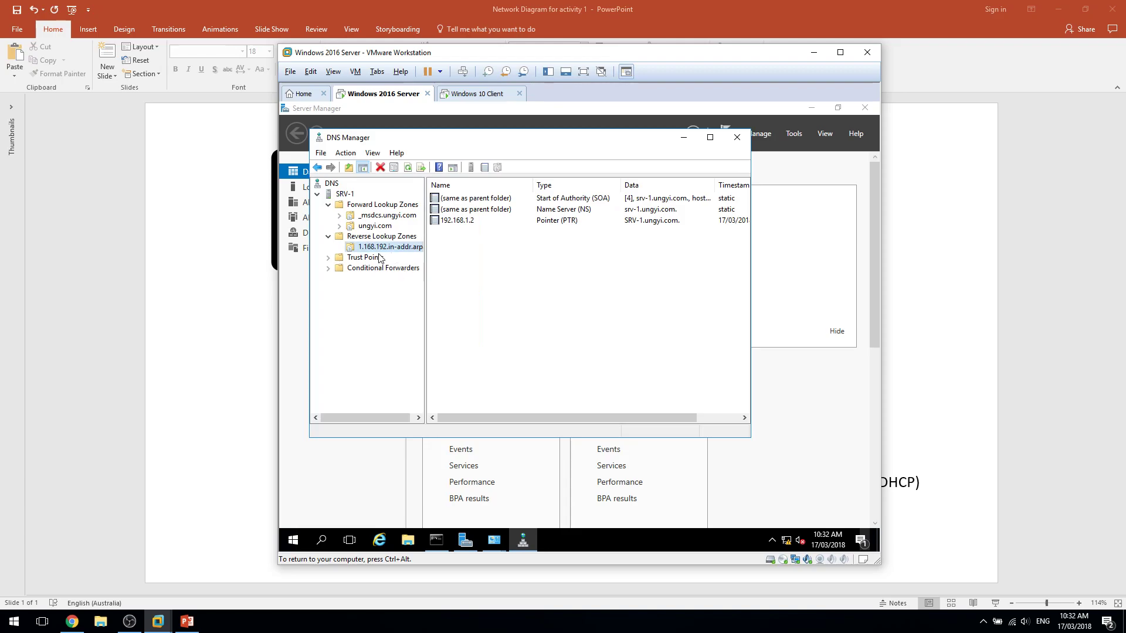
{"action": "right_click", "coordinate": [370, 253]}
{"action": "left_click", "coordinate": [372, 390]}
{"action": "right_click", "coordinate": [389, 250]}
{"action": "left_click", "coordinate": [373, 353]}
{"action": "left_click", "coordinate": [727, 143]}
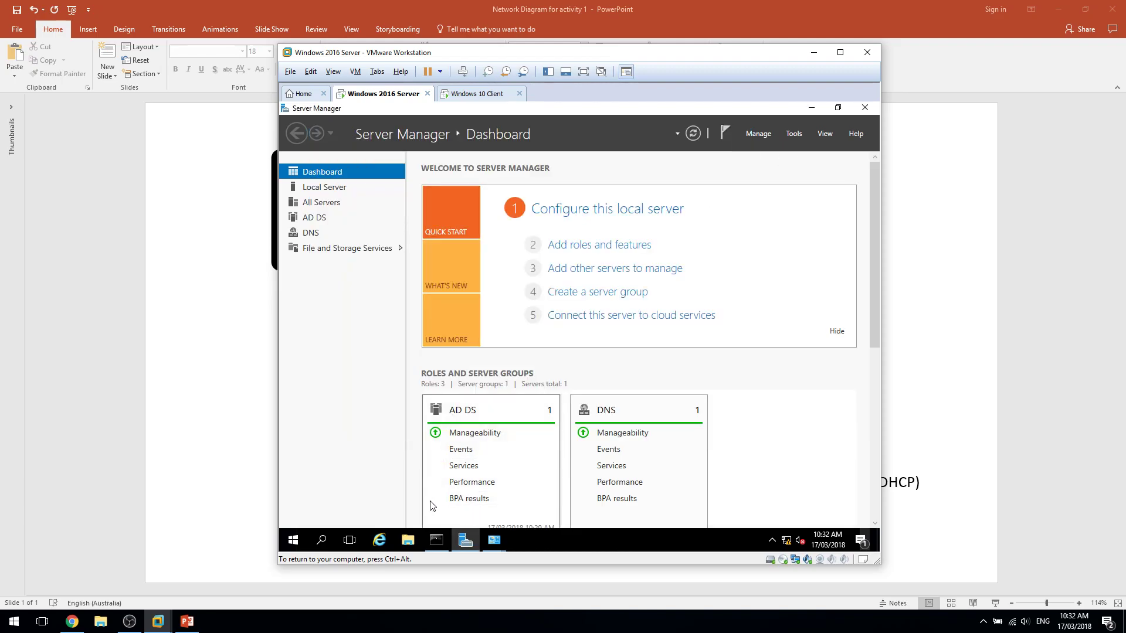
Start a role-based Add Roles and Features install targeting SRV-1.ungyi.com.
{"action": "left_click", "coordinate": [762, 136]}
{"action": "left_click", "coordinate": [794, 148]}
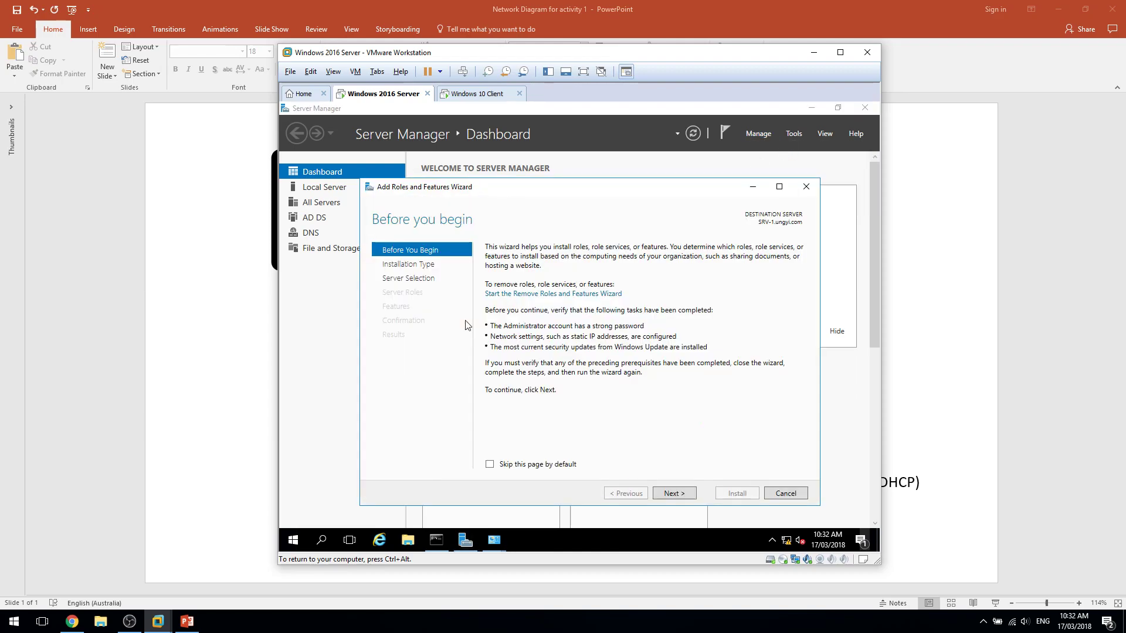
{"action": "left_click", "coordinate": [675, 494]}
{"action": "left_click", "coordinate": [679, 498]}
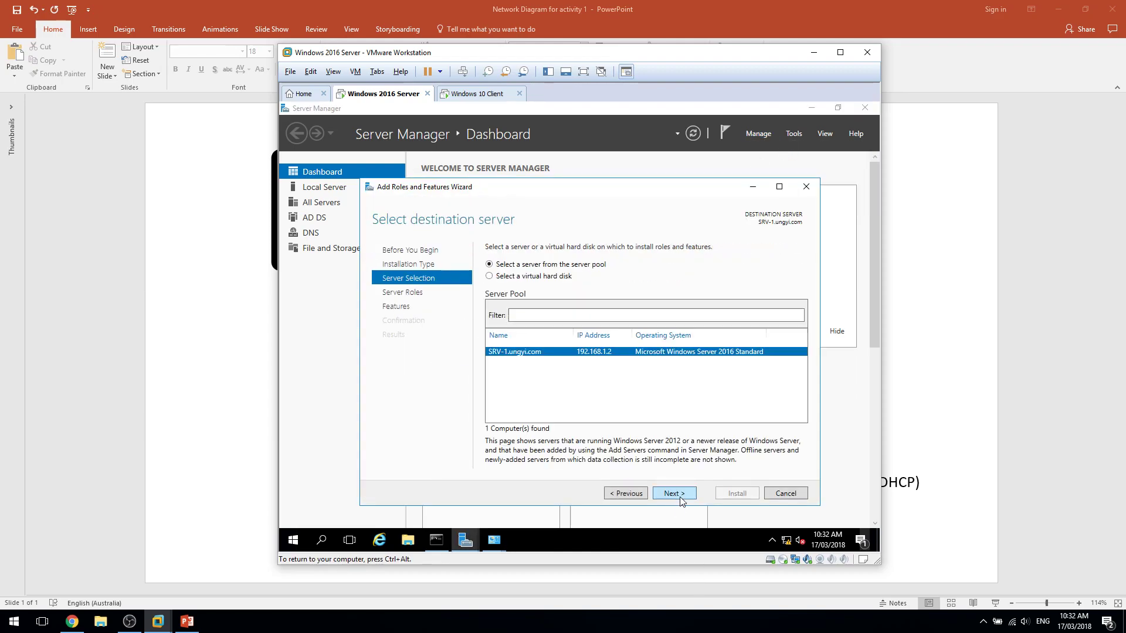
{"action": "left_click", "coordinate": [679, 497]}
Select the DHCP Server role with its management tools and install it.
{"action": "left_click", "coordinate": [508, 339]}
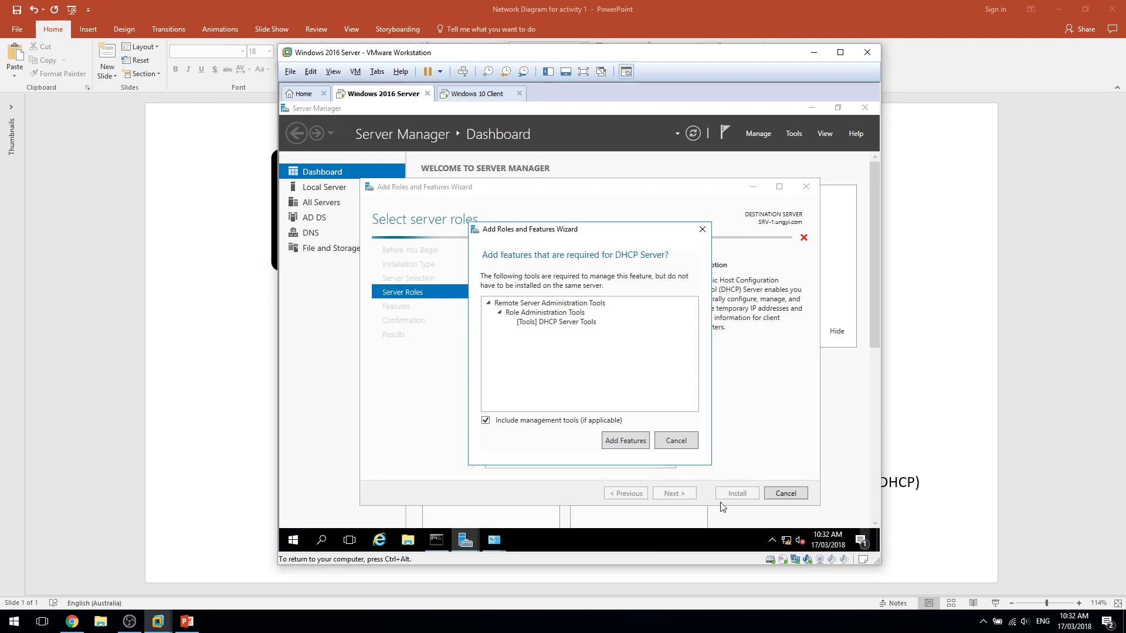
{"action": "left_click", "coordinate": [680, 438]}
{"action": "left_click", "coordinate": [675, 494]}
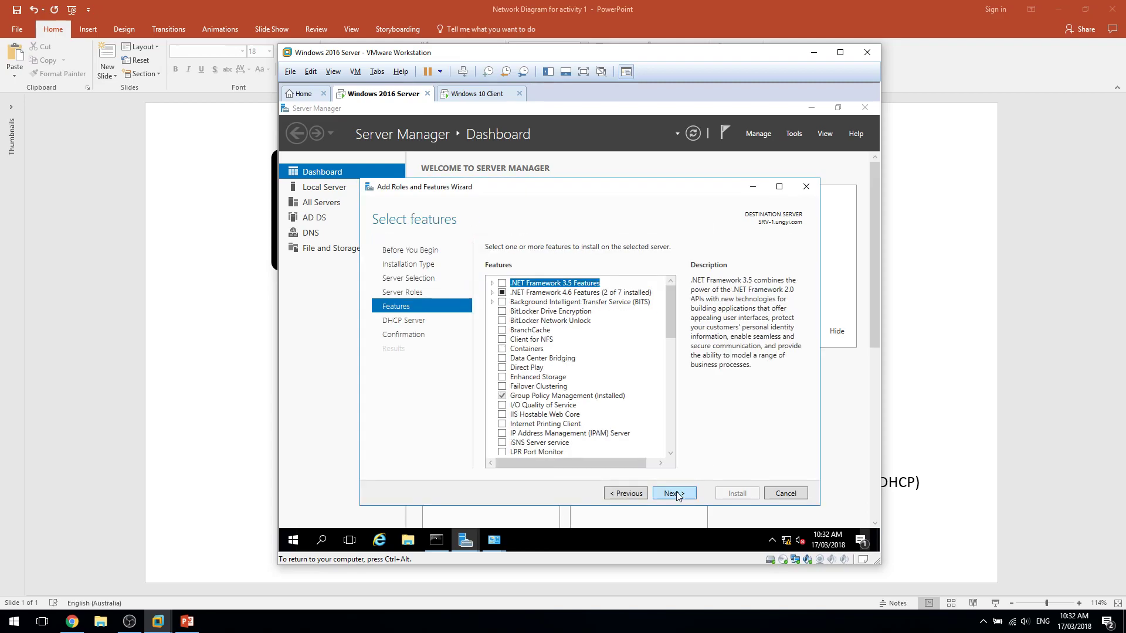
{"action": "left_click", "coordinate": [675, 494]}
{"action": "left_click", "coordinate": [675, 493]}
{"action": "left_click", "coordinate": [729, 493]}
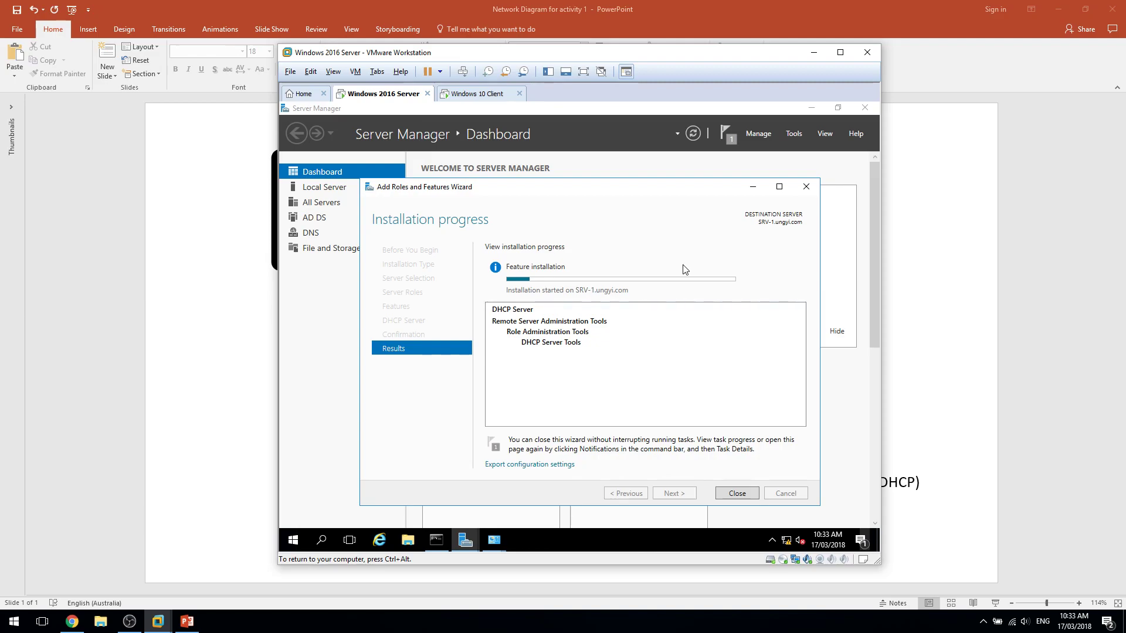
{"action": "left_click", "coordinate": [1050, 11]}
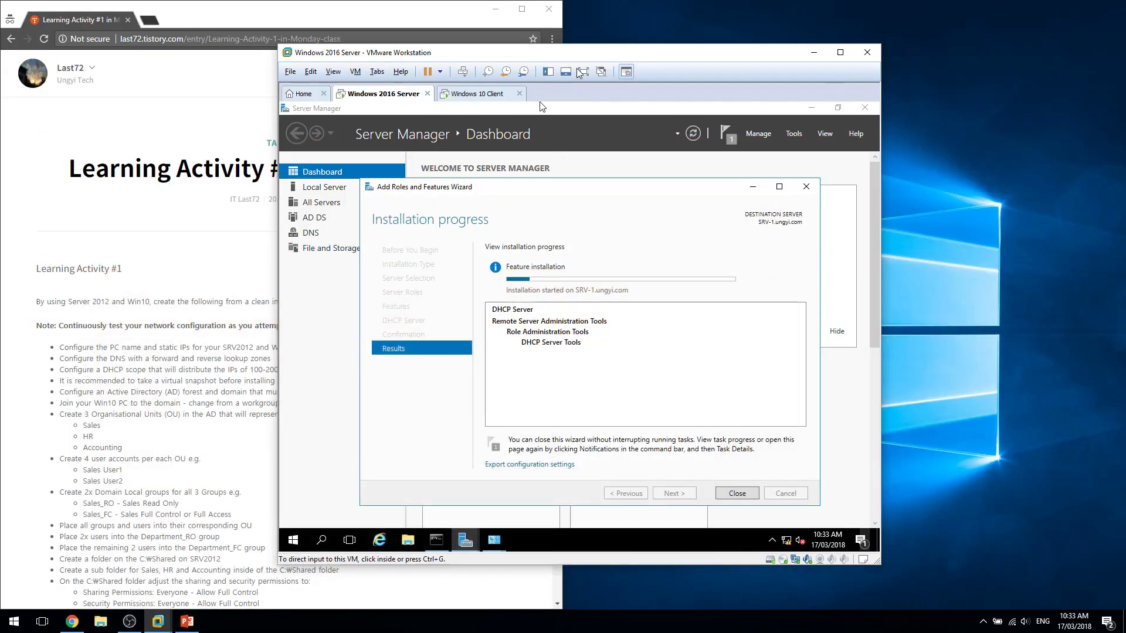
Highlight the Learning Activity #1 bullets from 'Configure the DNS' through the Active Directory forest.
{"action": "left_click_drag", "start_coordinate": [584, 56], "coordinate": [578, 58]}
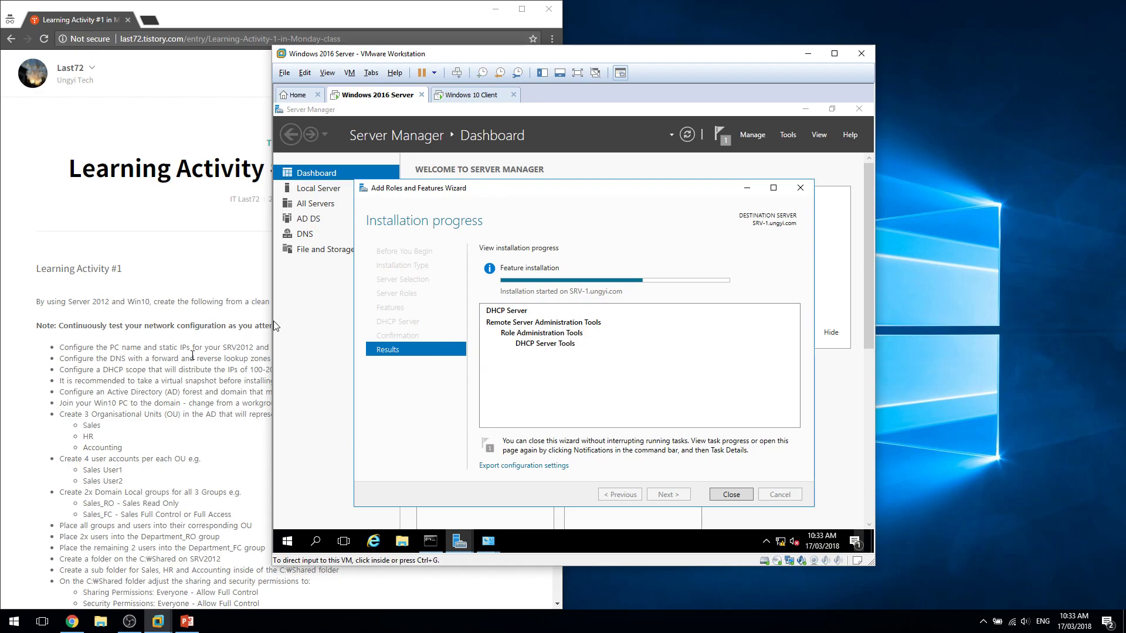
{"action": "left_click", "coordinate": [192, 350]}
{"action": "left_click_drag", "start_coordinate": [252, 359], "coordinate": [60, 358]}
{"action": "left_click", "coordinate": [395, 380]}
{"action": "left_click_drag", "start_coordinate": [458, 394], "coordinate": [60, 380]}
{"action": "left_click", "coordinate": [408, 356]}
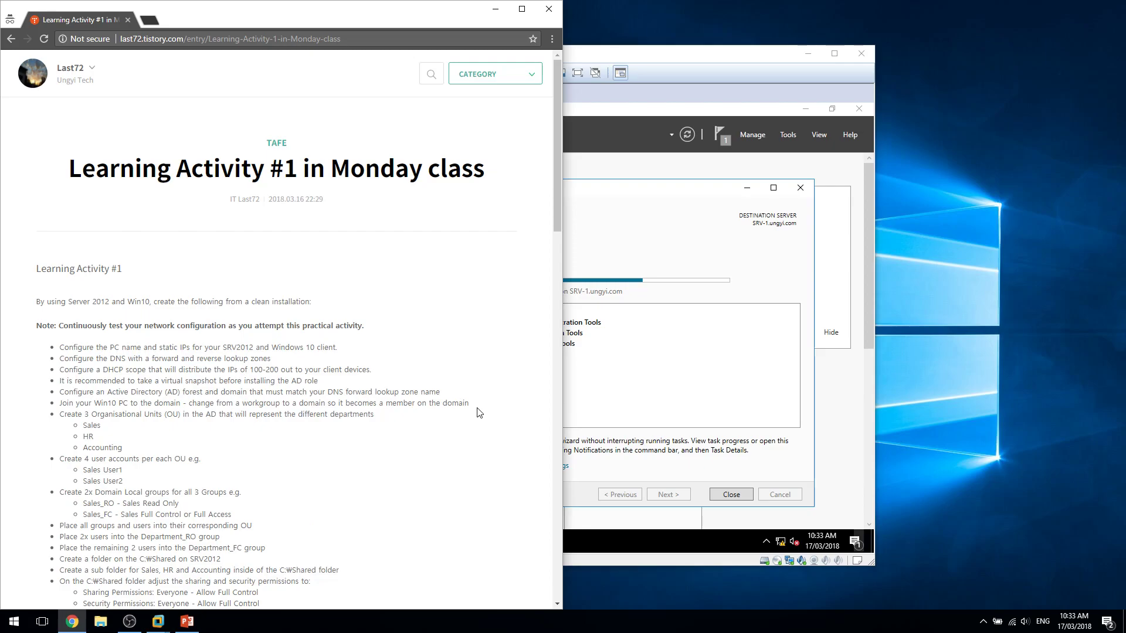
{"action": "left_click_drag", "start_coordinate": [478, 394], "coordinate": [441, 350]}
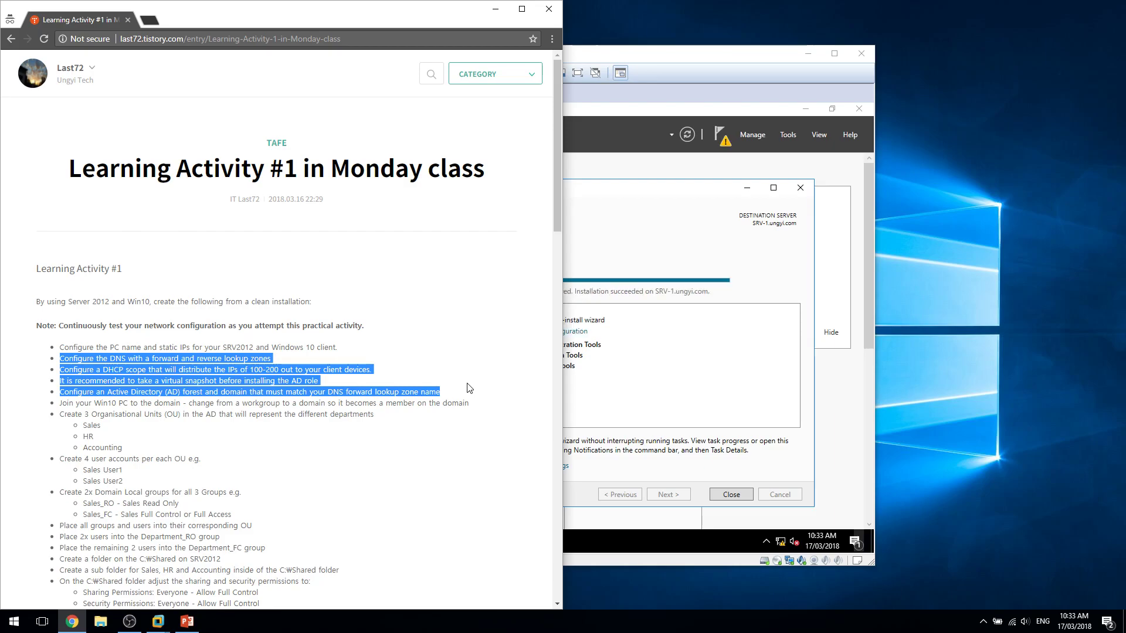
Close the install wizard and commit the DHCP post-install authorization in AD DS.
{"action": "left_click", "coordinate": [698, 296]}
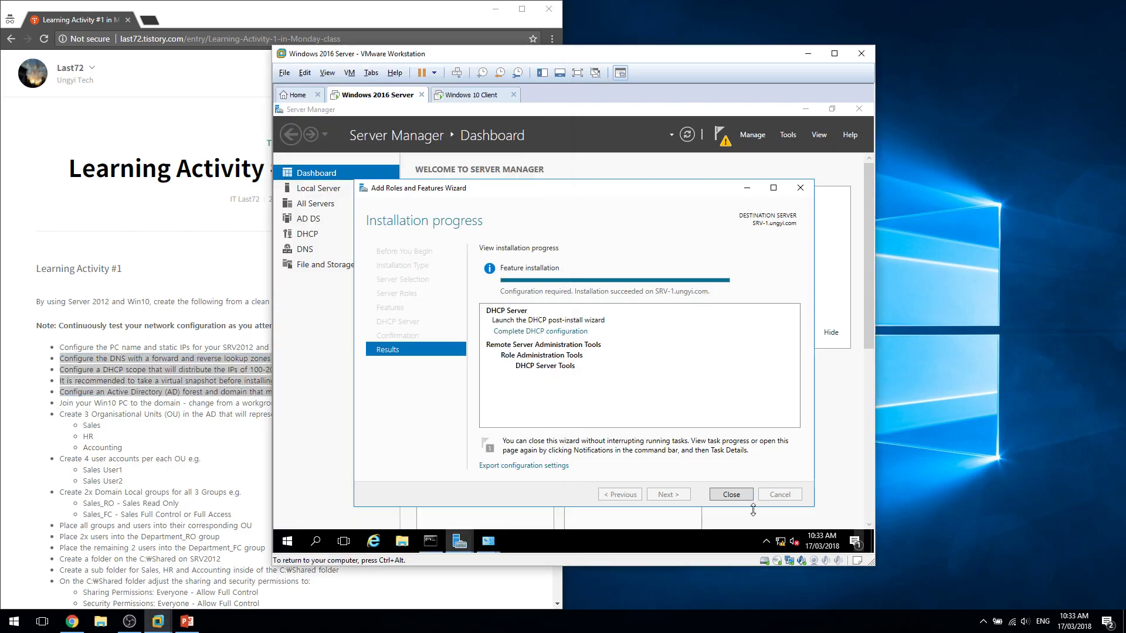
{"action": "left_click", "coordinate": [731, 494]}
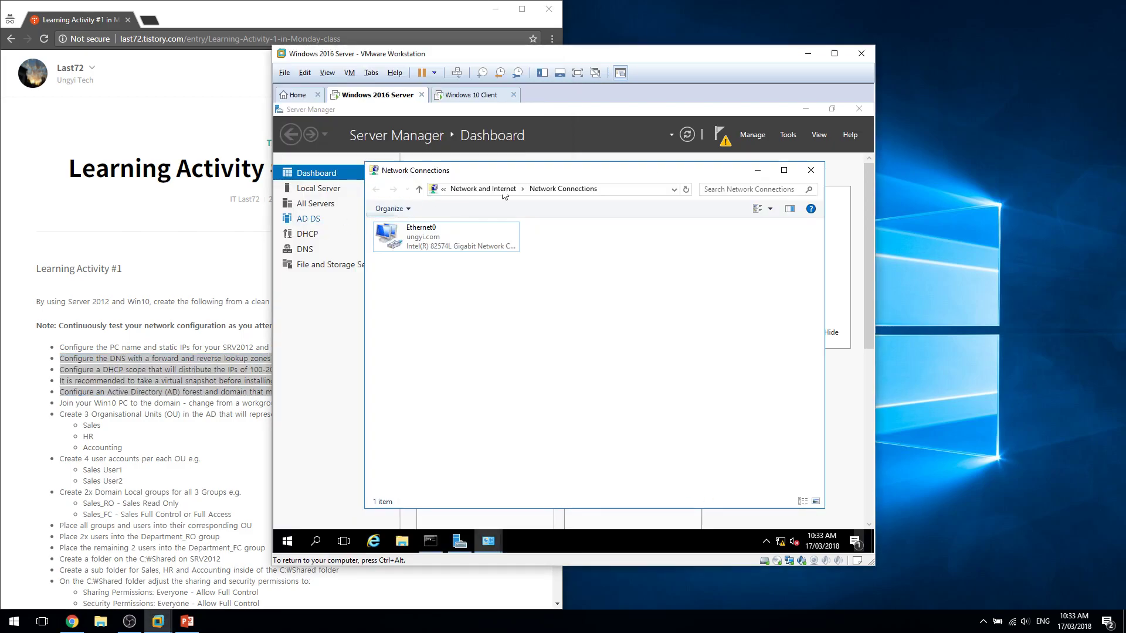
{"action": "left_click", "coordinate": [723, 143]}
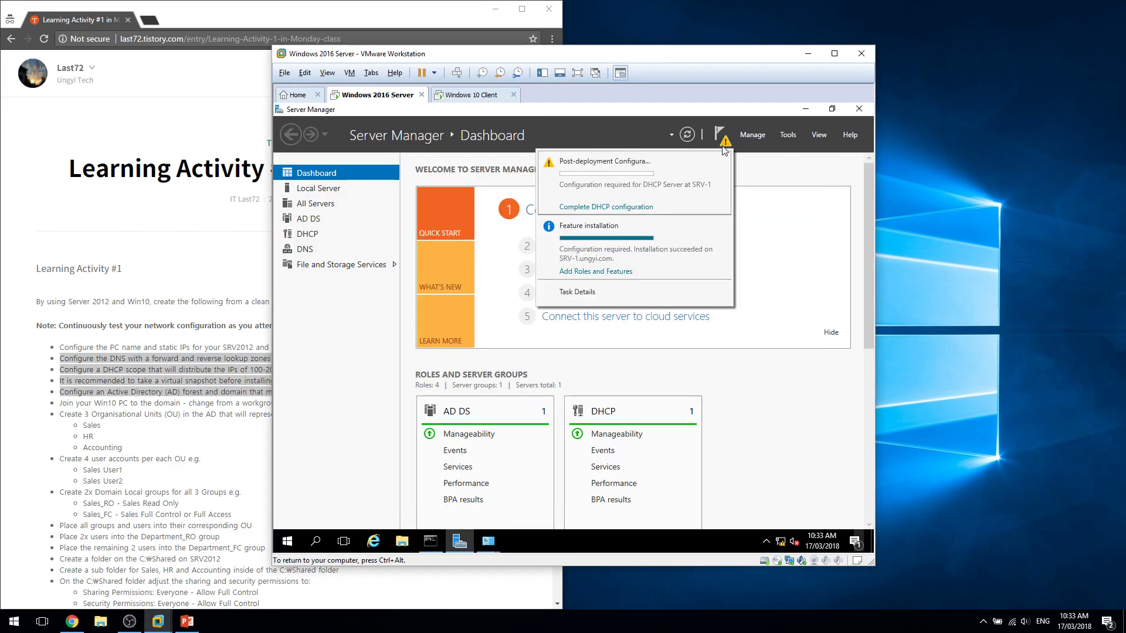
{"action": "left_click", "coordinate": [645, 207]}
{"action": "left_click", "coordinate": [599, 434]}
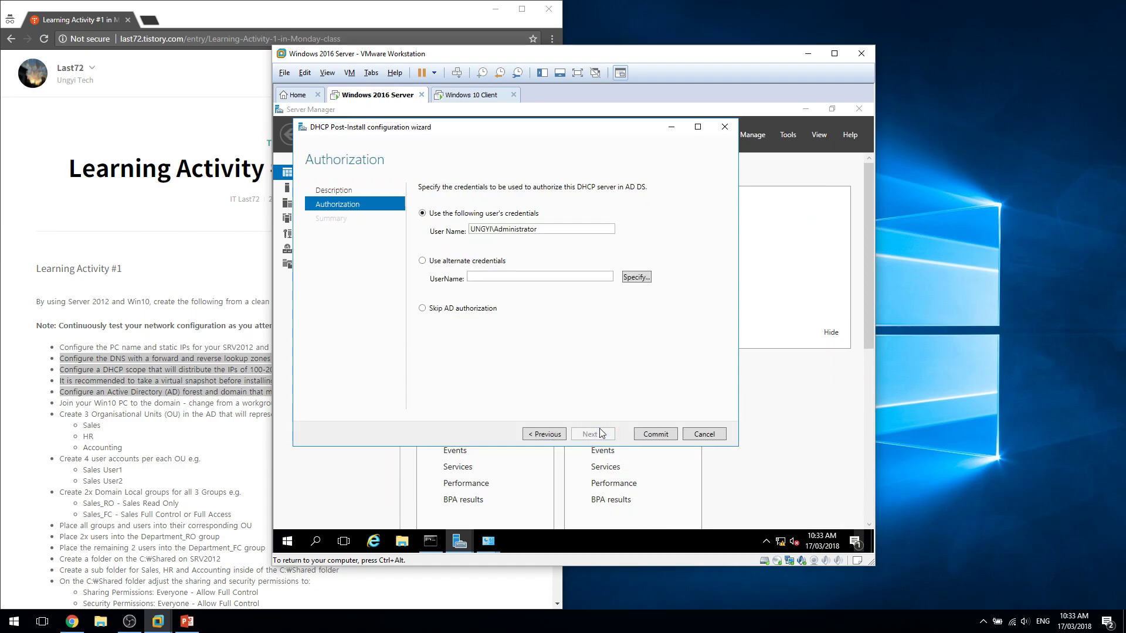
{"action": "left_click", "coordinate": [654, 437]}
{"action": "left_click", "coordinate": [657, 435]}
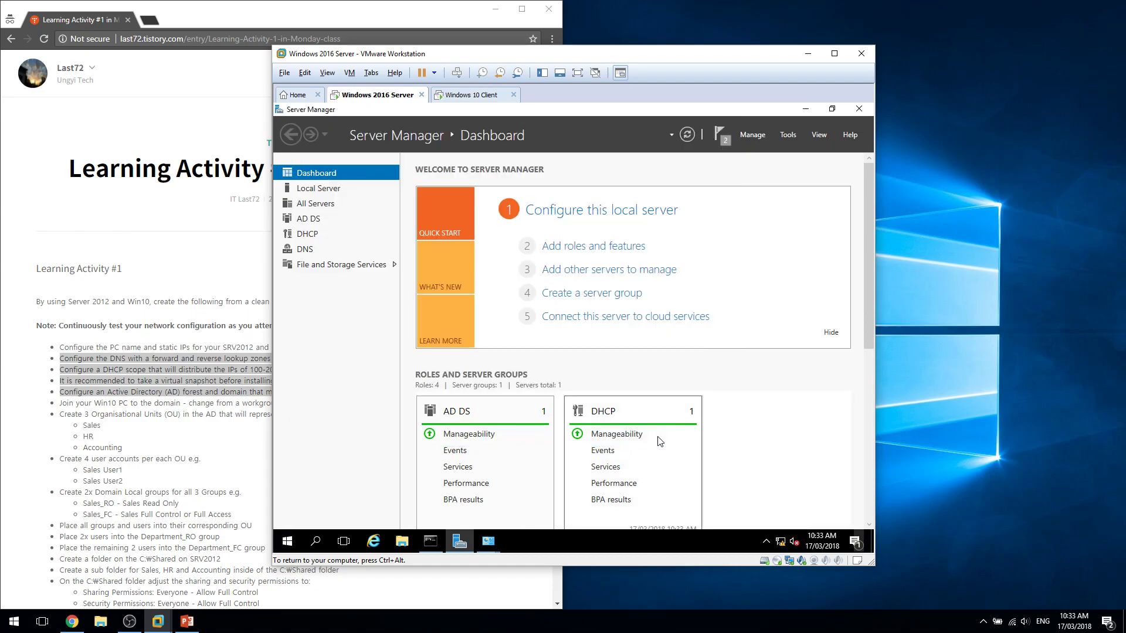
Open the DHCP console and expand srv-1.ungyi.com.
{"action": "left_click", "coordinate": [787, 135]}
{"action": "left_click", "coordinate": [742, 268]}
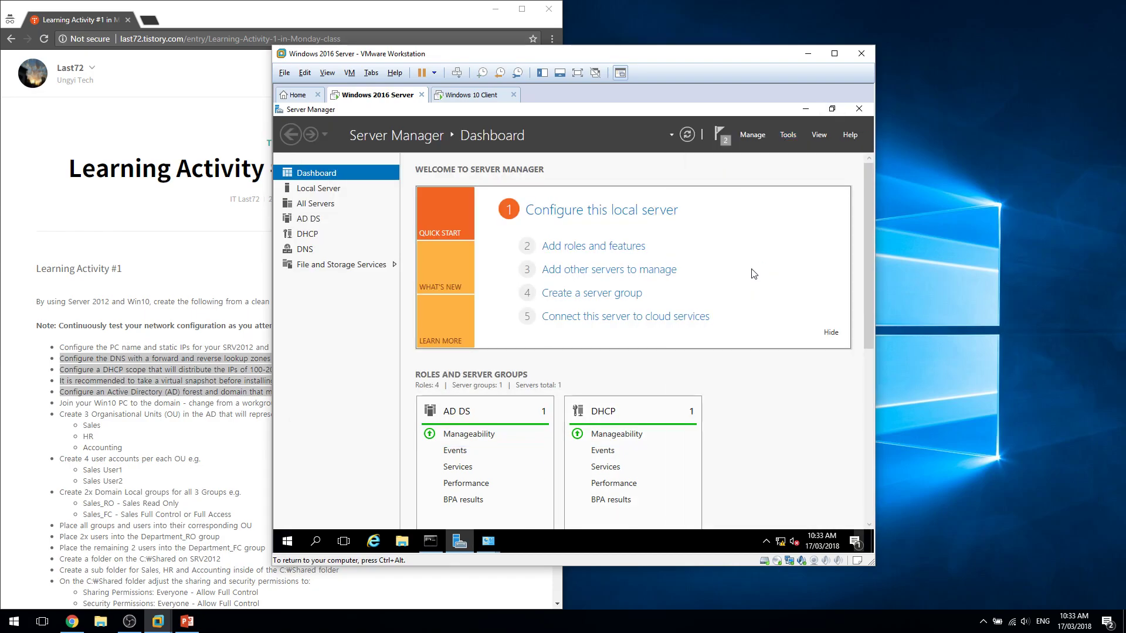
{"action": "left_click", "coordinate": [323, 207]}
Start a new IPv4 scope and name it ClientPool.
{"action": "left_click", "coordinate": [352, 218]}
{"action": "right_click", "coordinate": [355, 217]}
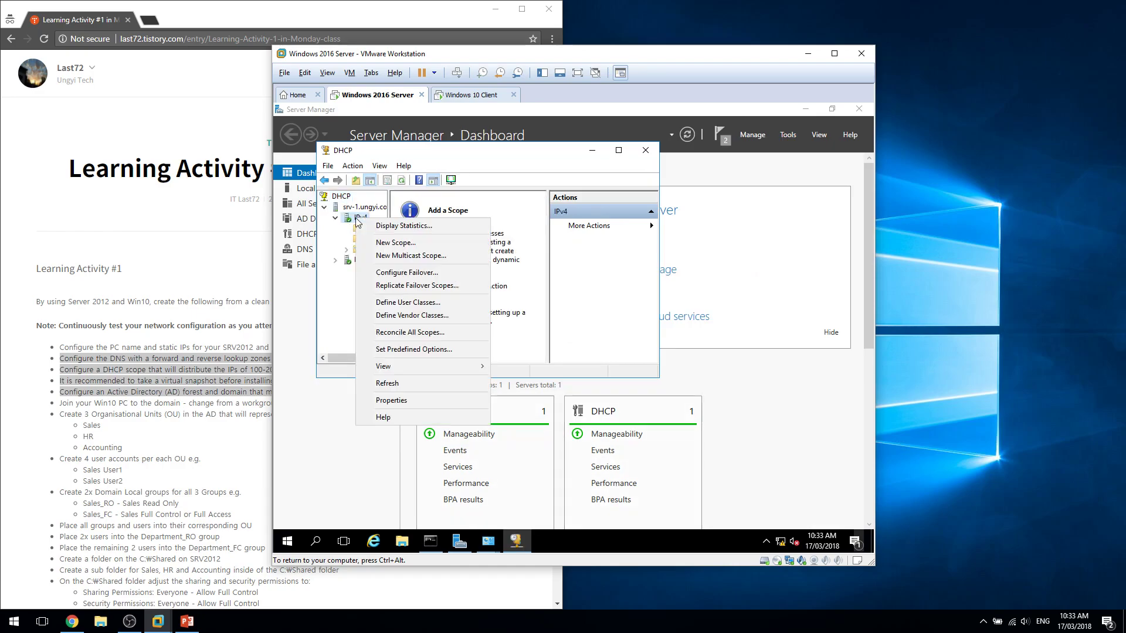
{"action": "left_click", "coordinate": [378, 240]}
{"action": "left_click", "coordinate": [561, 371]}
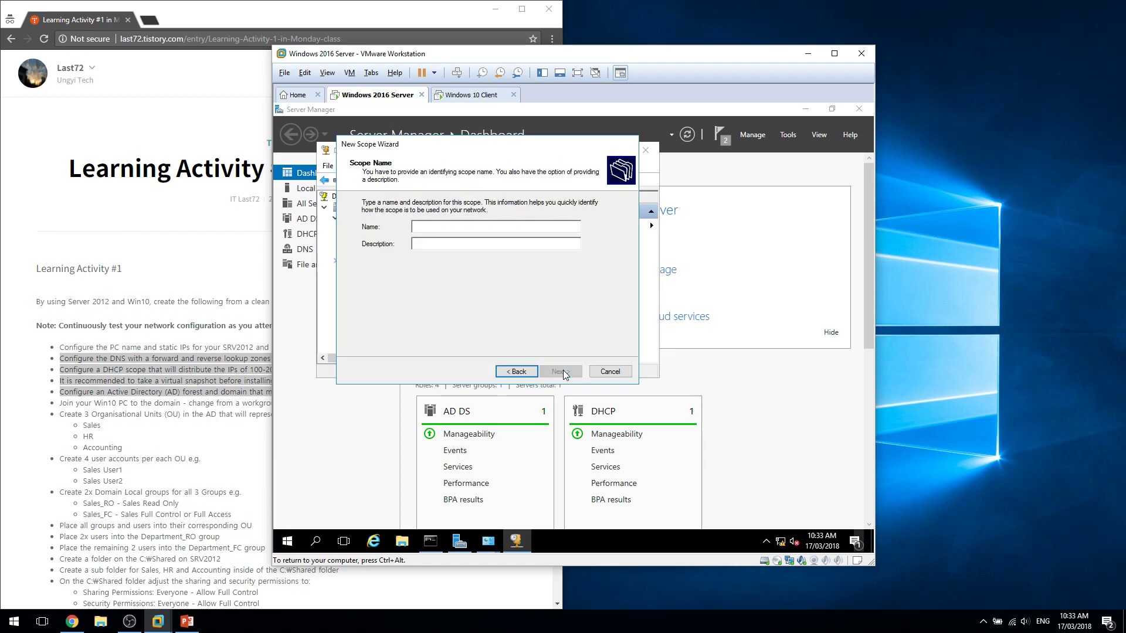
{"action": "type", "text": "Client pool for 100"}
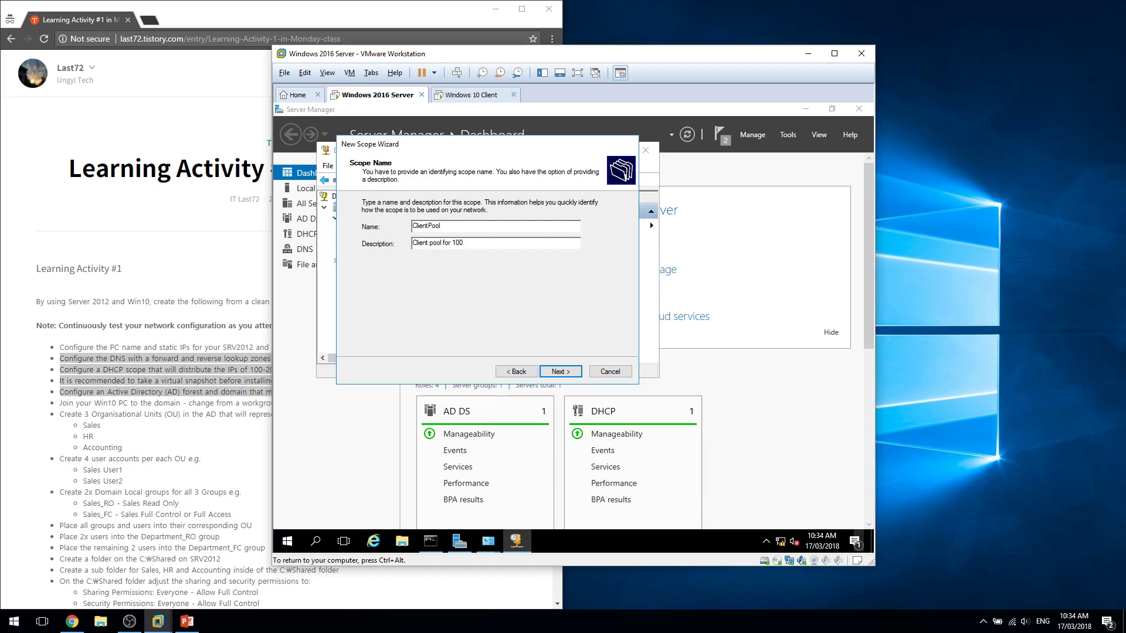
{"action": "type", "text": "us"}
{"action": "type", "text": "s"}
{"action": "left_click", "coordinate": [561, 372]}
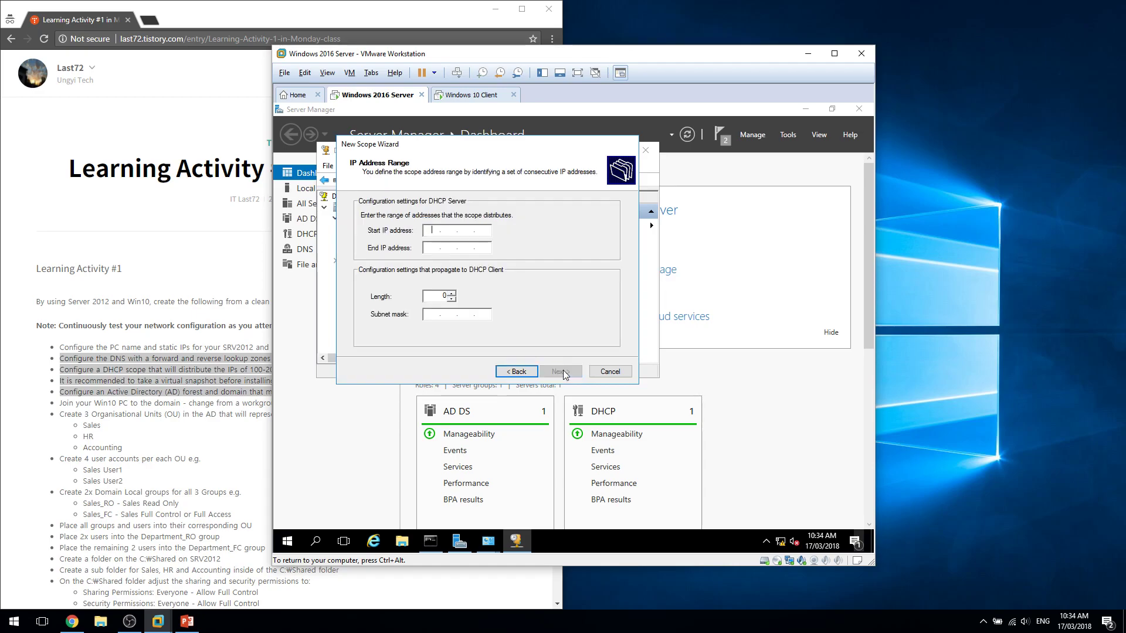
Set the scope range 192.168.1.101 to 192.168.1.200 with mask 255.255.255.0.
{"action": "type", "text": "192.168.1.100"}
{"action": "key", "text": "Tab"}
{"action": "key", "text": "shift+Tab"}
{"action": "left_click", "coordinate": [487, 231]}
{"action": "key", "text": "BackSpace"}
{"action": "type", "text": "1192"}
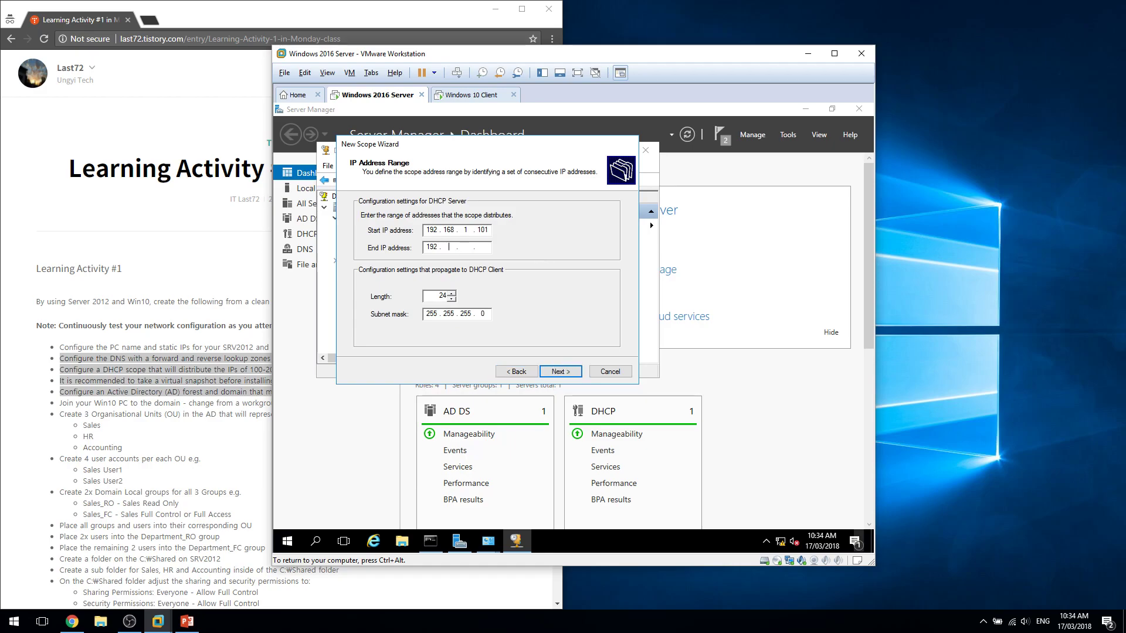
{"action": "type", "text": "21681.200"}
{"action": "key", "text": "Return"}
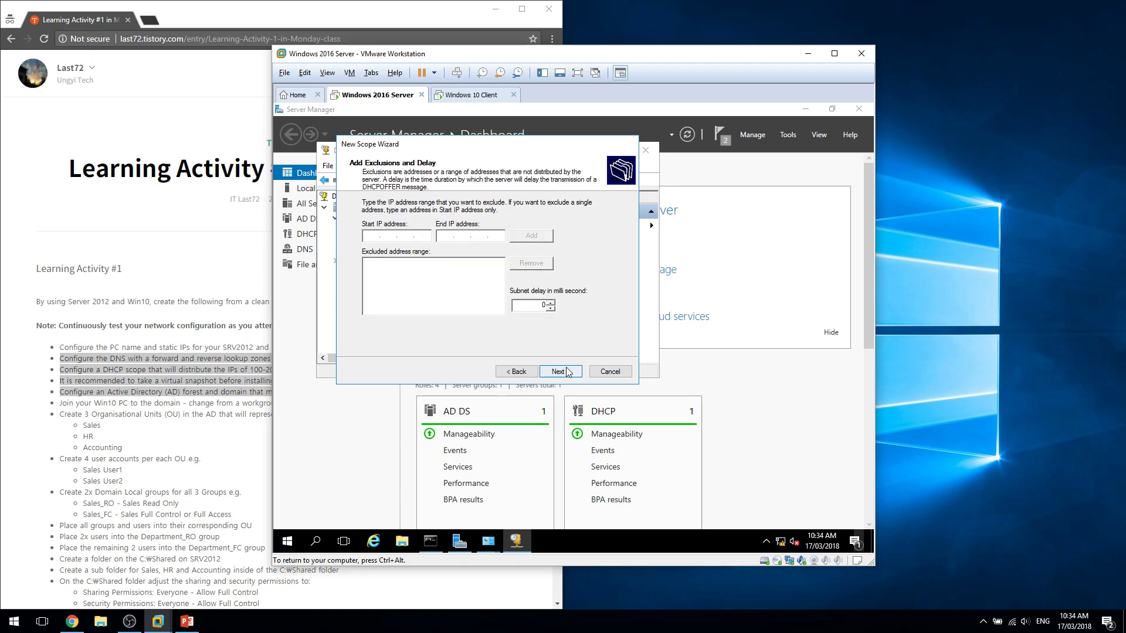
Skip exclusions, keep the default lease, and add 192.168.1.1 as the default gateway.
{"action": "left_click", "coordinate": [560, 371]}
{"action": "left_click", "coordinate": [560, 372]}
{"action": "left_click", "coordinate": [562, 373]}
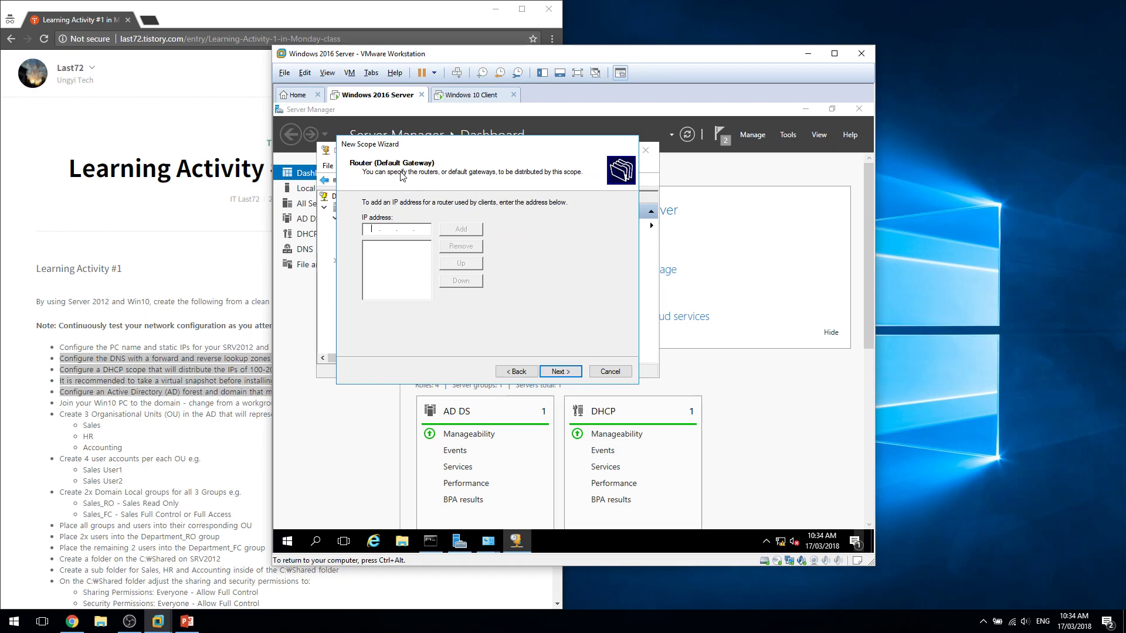
{"action": "left_click", "coordinate": [372, 228]}
{"action": "type", "text": "192.168."}
{"action": "left_click", "coordinate": [192, 621]}
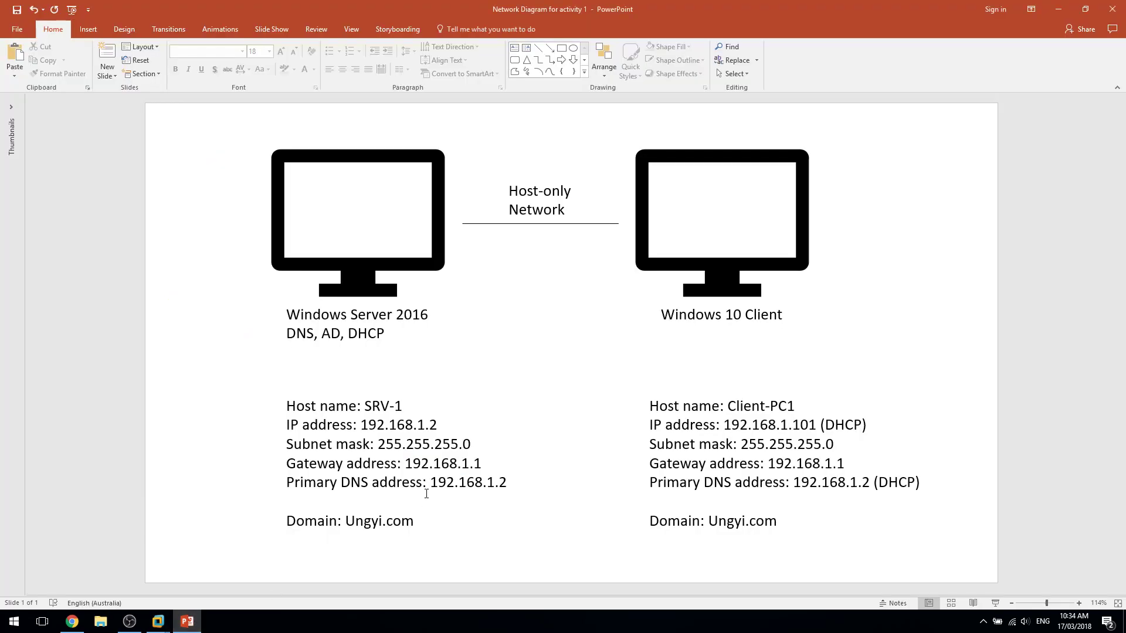
{"action": "left_click", "coordinate": [186, 621]}
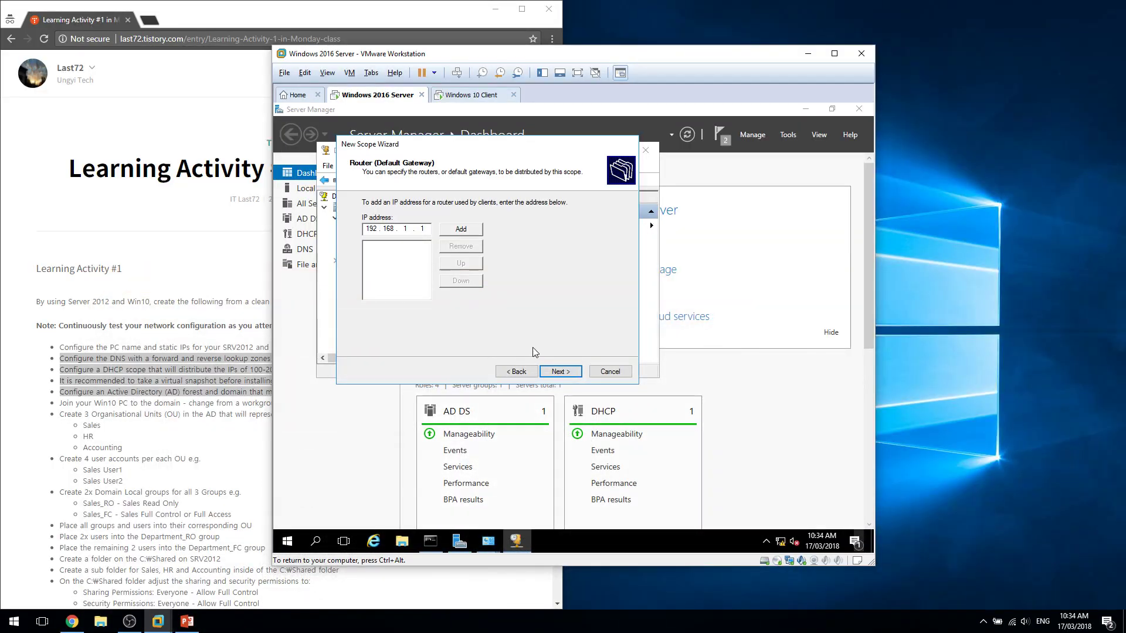
{"action": "left_click", "coordinate": [558, 371]}
{"action": "left_click", "coordinate": [516, 371]}
{"action": "left_click", "coordinate": [469, 230]}
Accept the DNS settings, skip WINS, activate the scope and finish the wizard.
{"action": "left_click", "coordinate": [557, 371]}
{"action": "left_click", "coordinate": [554, 371]}
{"action": "left_click", "coordinate": [554, 371]}
{"action": "left_click", "coordinate": [554, 371]}
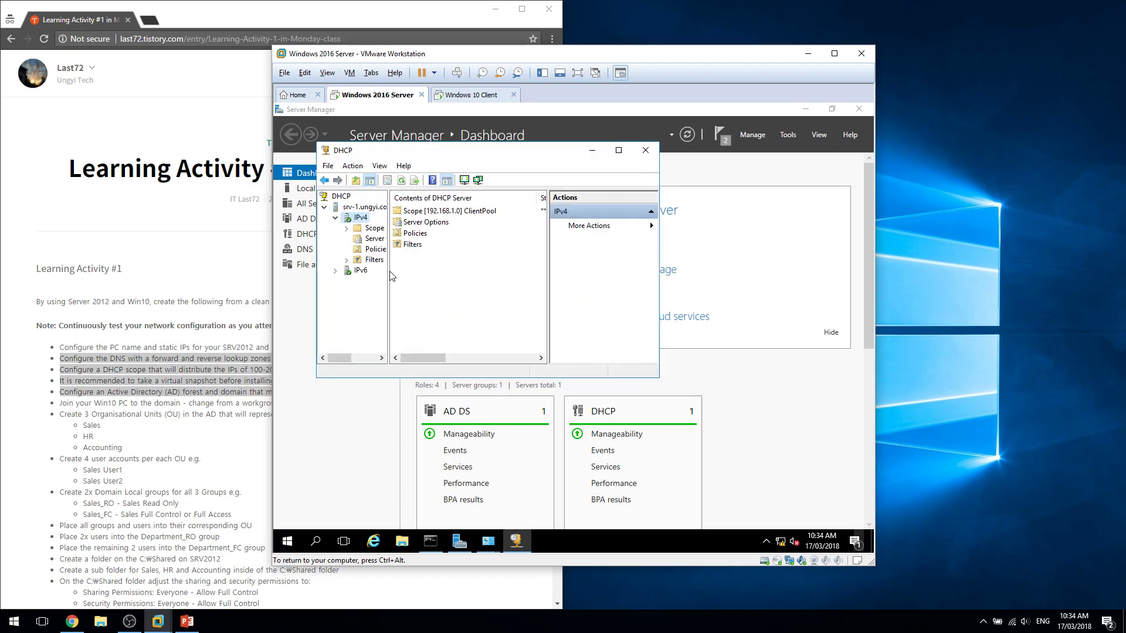
Dismiss the DHCP server's context menu and switch to the Windows 10 Client VM desktop.
{"action": "right_click", "coordinate": [335, 196]}
{"action": "right_click", "coordinate": [340, 206]}
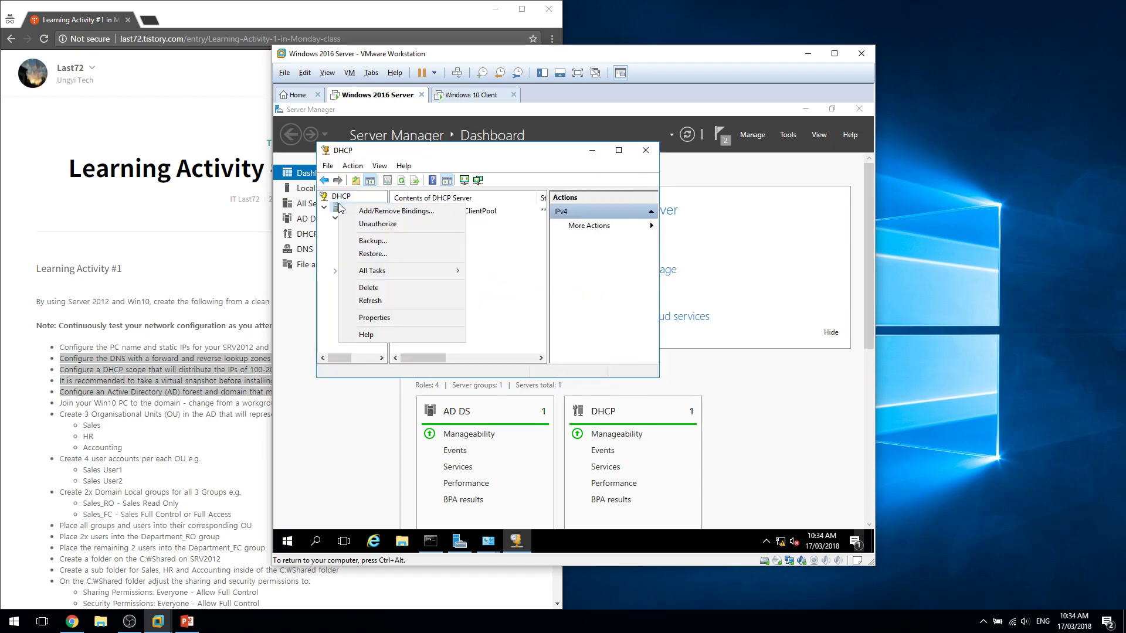
{"action": "key", "text": "Escape"}
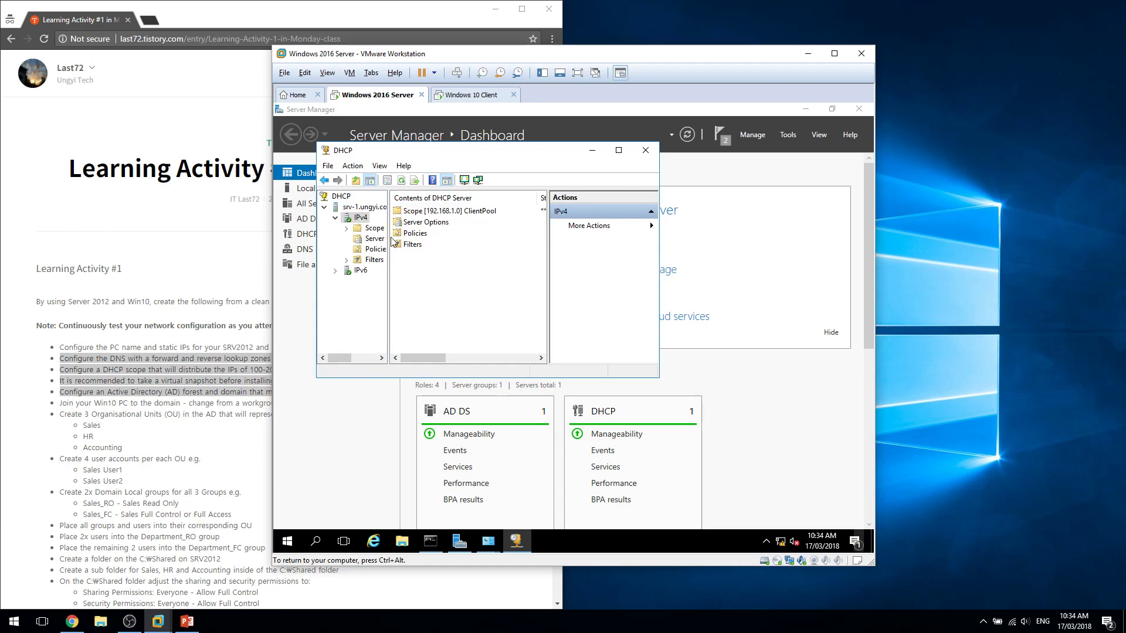
{"action": "right_click", "coordinate": [371, 217]}
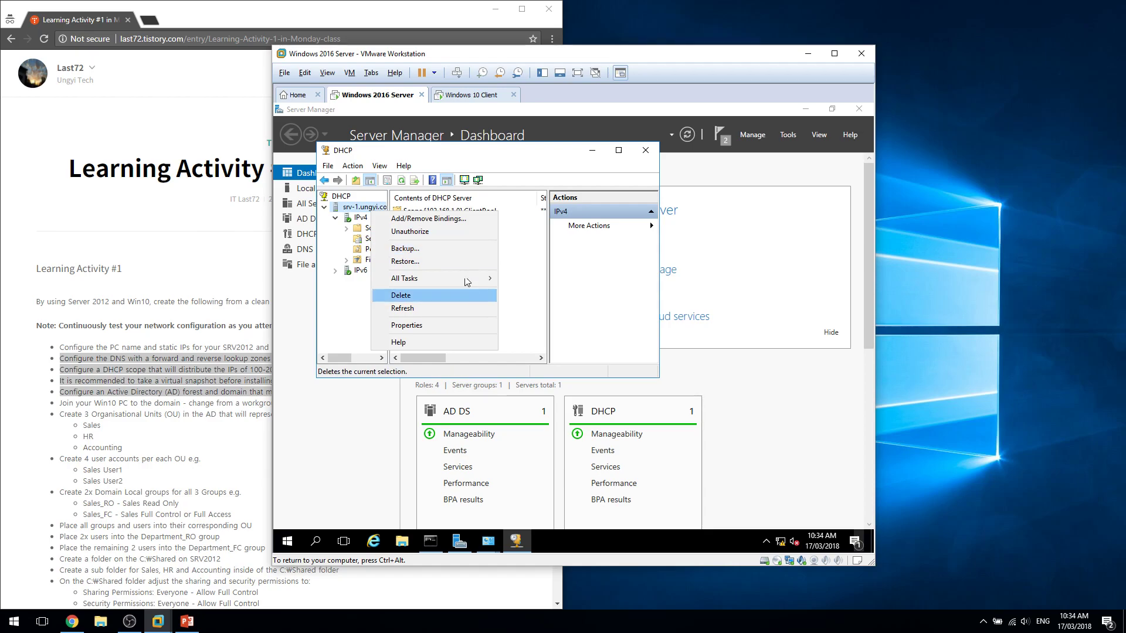
{"action": "left_click", "coordinate": [452, 97]}
{"action": "left_click", "coordinate": [517, 402]}
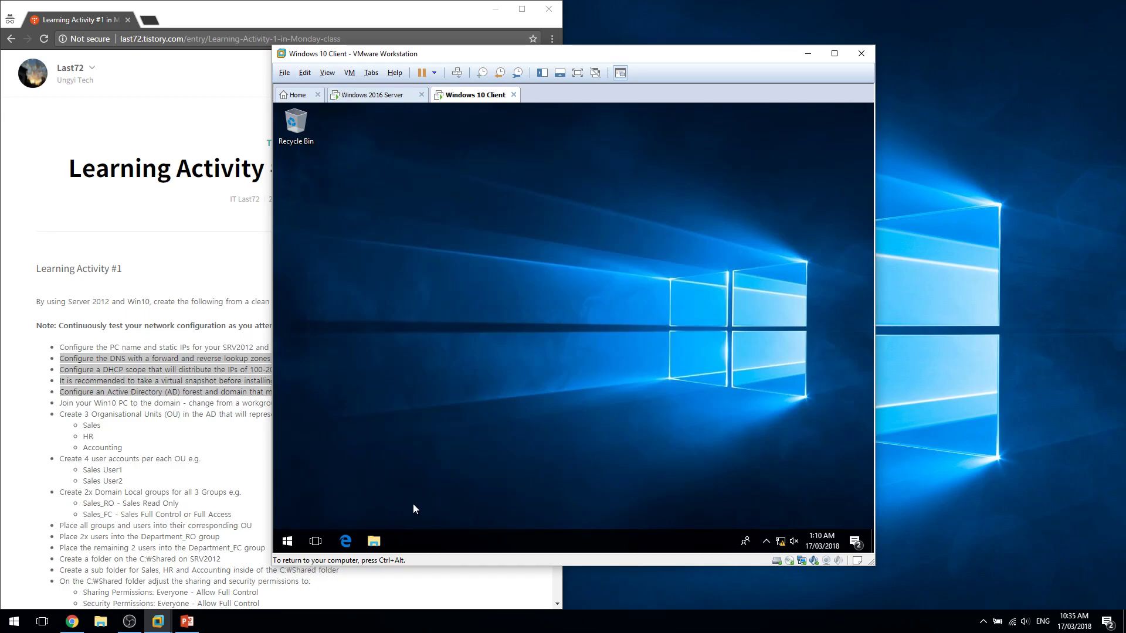
Open a command prompt on the client, check its IP address and renew its DHCP lease.
{"action": "key", "text": "super+r"}
{"action": "type", "text": "cmd"}
{"action": "key", "text": "Return"}
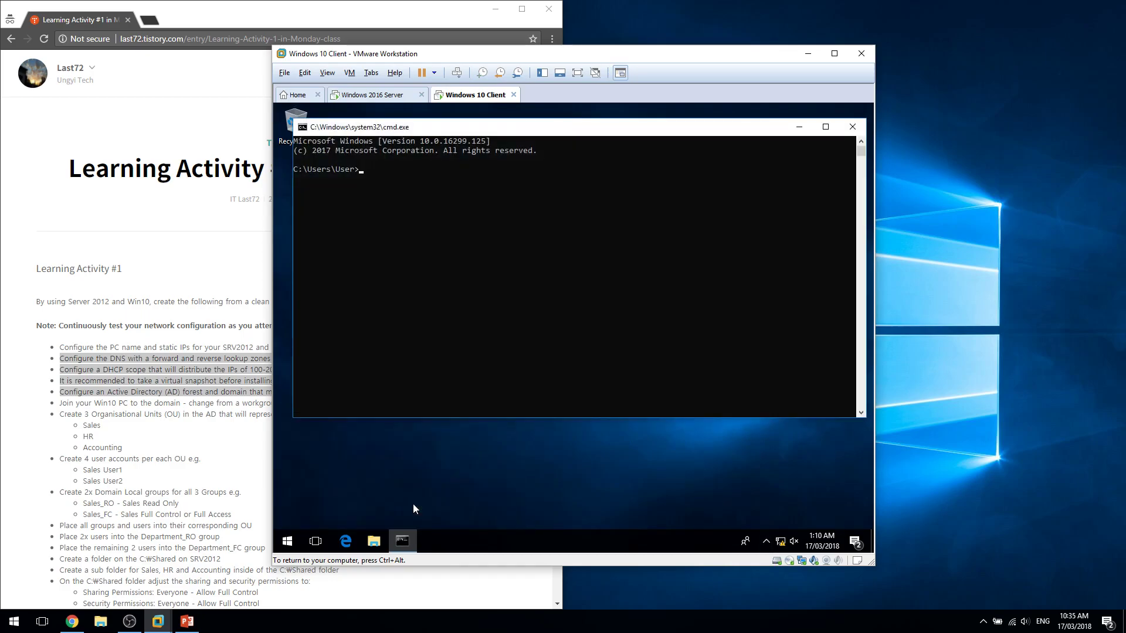
{"action": "type", "text": "ipconfig"}
{"action": "key", "text": "Return"}
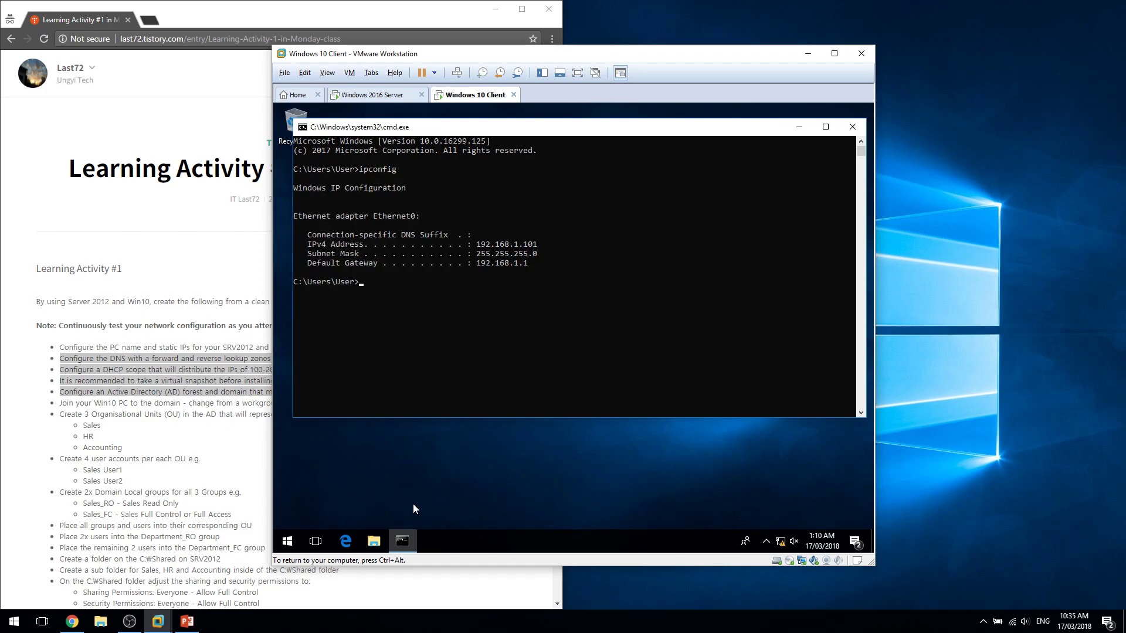
{"action": "type", "text": "ipconfig /renwew"}
{"action": "key", "text": "Return"}
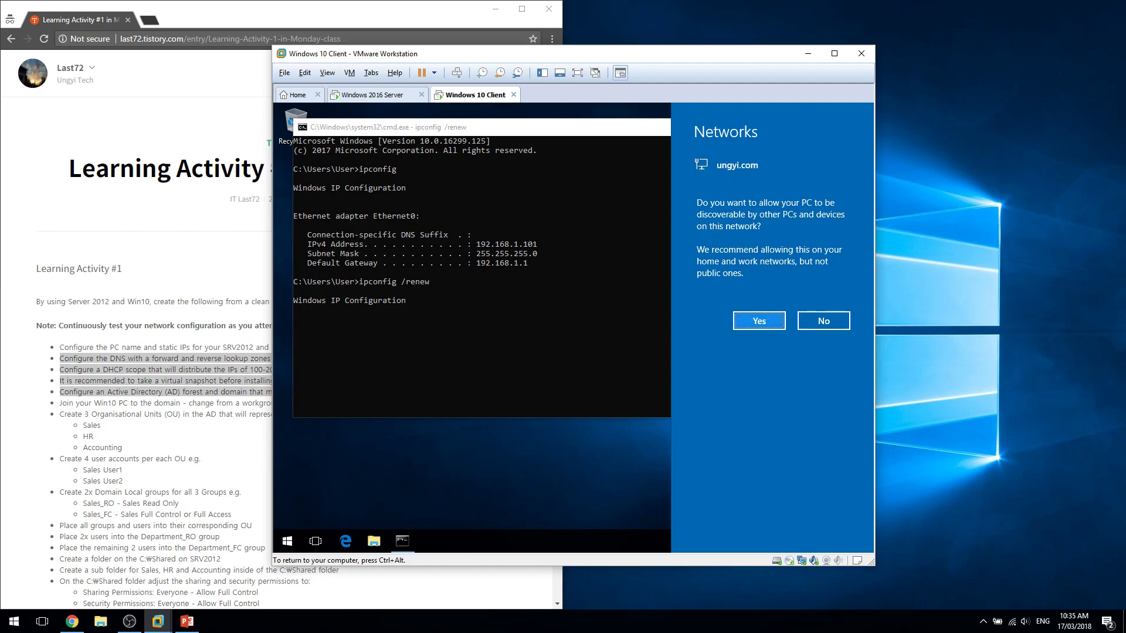
{"action": "left_click", "coordinate": [769, 325]}
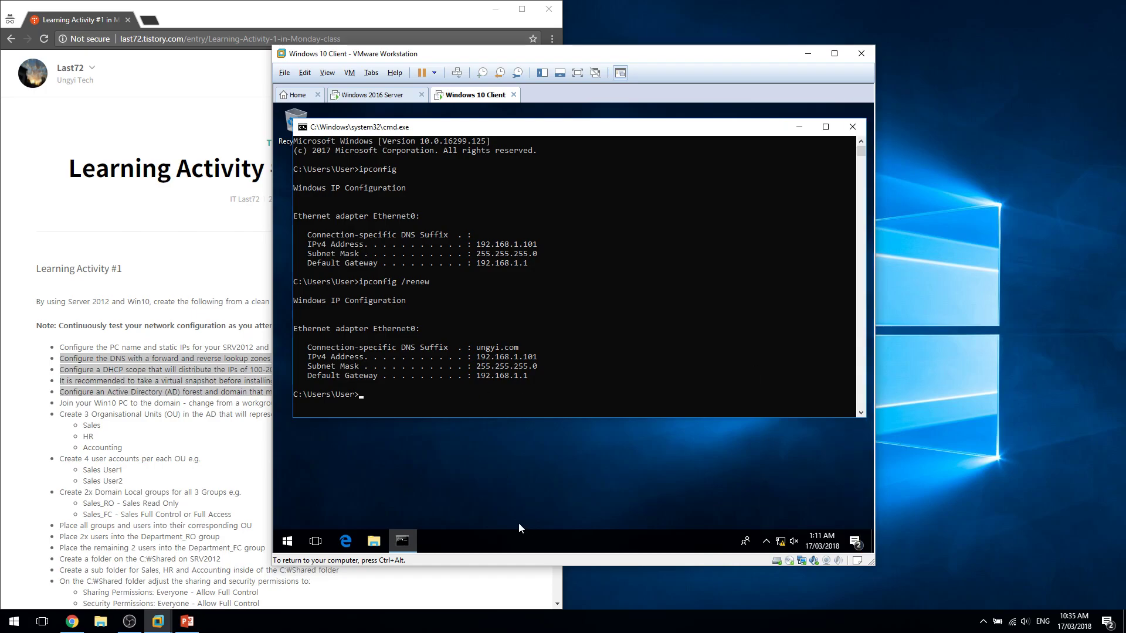
Review the client's full network configuration with ipconfig /all.
{"action": "type", "text": "ipconfig /all"}
{"action": "key", "text": "Return"}
{"action": "scroll", "coordinate": [514, 350], "scroll_direction": "up", "scroll_amount": 2}
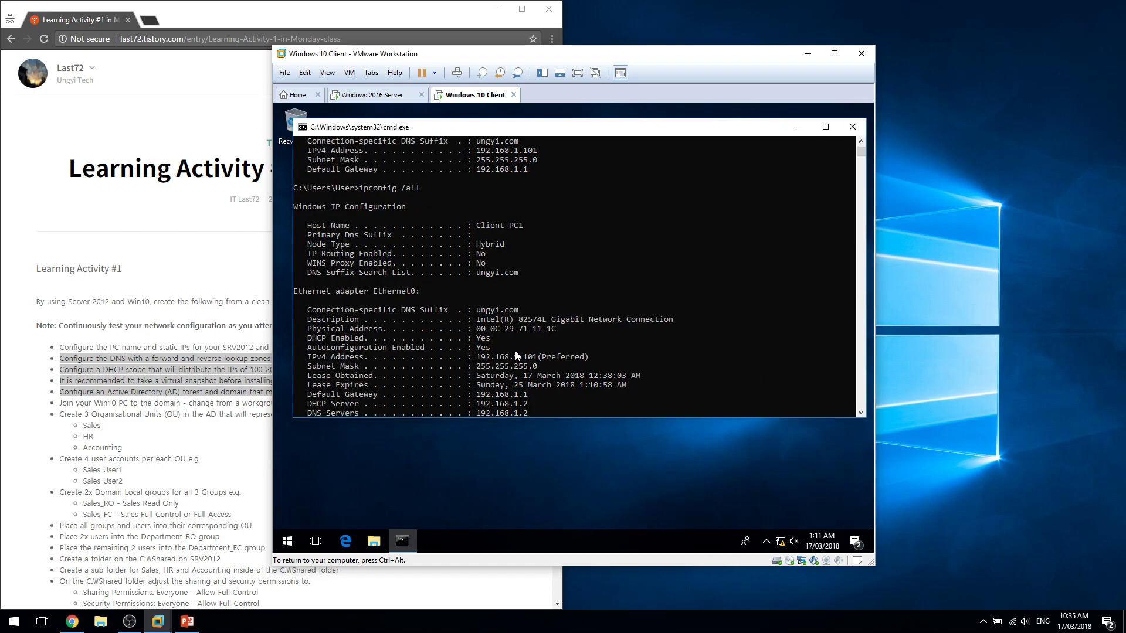
{"action": "mouse_move", "coordinate": [522, 300]}
{"action": "left_mouse_down"}
{"action": "mouse_move", "coordinate": [324, 270]}
{"action": "mouse_move", "coordinate": [297, 253]}
{"action": "mouse_move", "coordinate": [521, 301]}
{"action": "left_mouse_up"}
{"action": "left_click", "coordinate": [319, 272]}
{"action": "left_click", "coordinate": [497, 310]}
{"action": "scroll", "coordinate": [475, 381], "scroll_direction": "down", "scroll_amount": 9}
{"action": "scroll", "coordinate": [475, 381], "scroll_direction": "up", "scroll_amount": 5}
Clear the screen, confirm nslookup resolves ungyi.com, then return to the Windows 2016 Server.
{"action": "type", "text": "cls"}
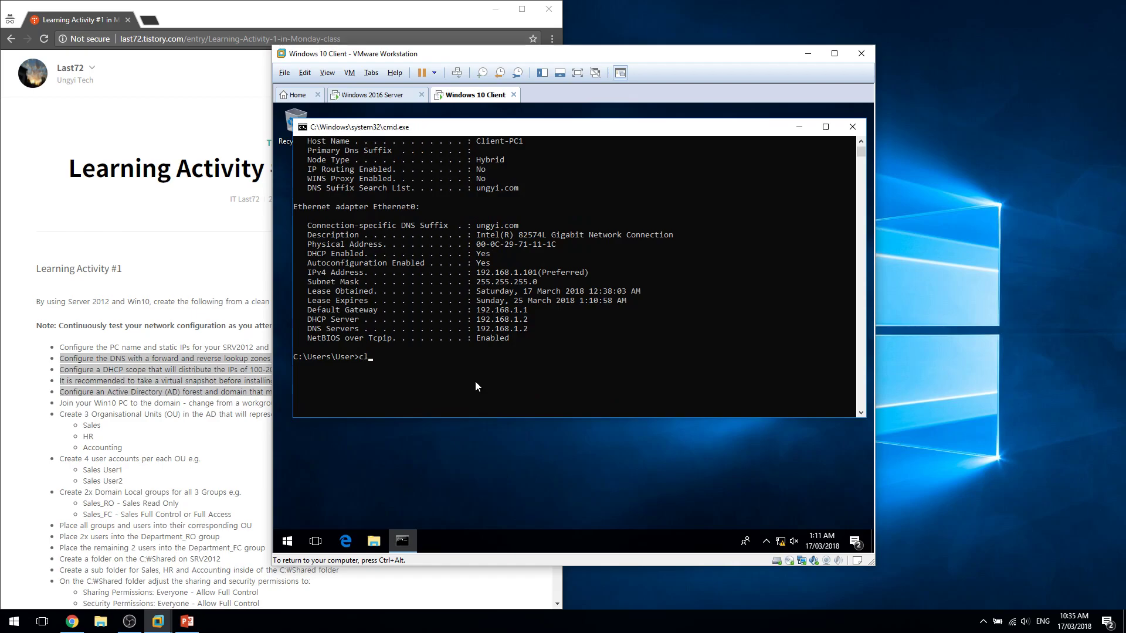
{"action": "key", "text": "Return"}
{"action": "type", "text": "nslookup ungyi.cin"}
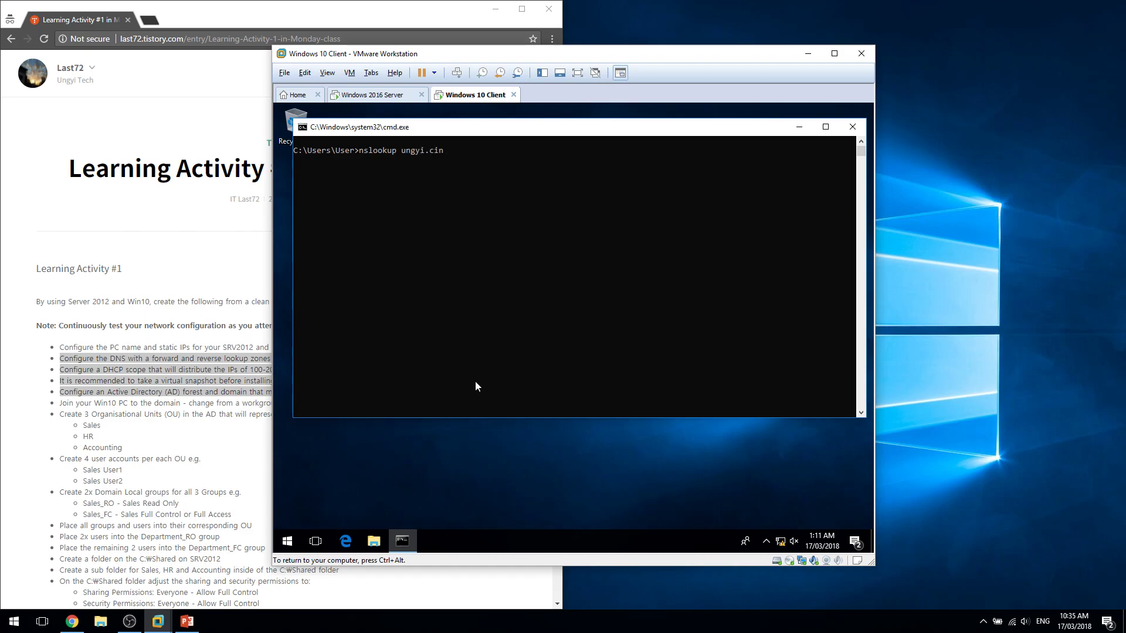
{"action": "type", "text": "m"}
{"action": "key", "text": "Return"}
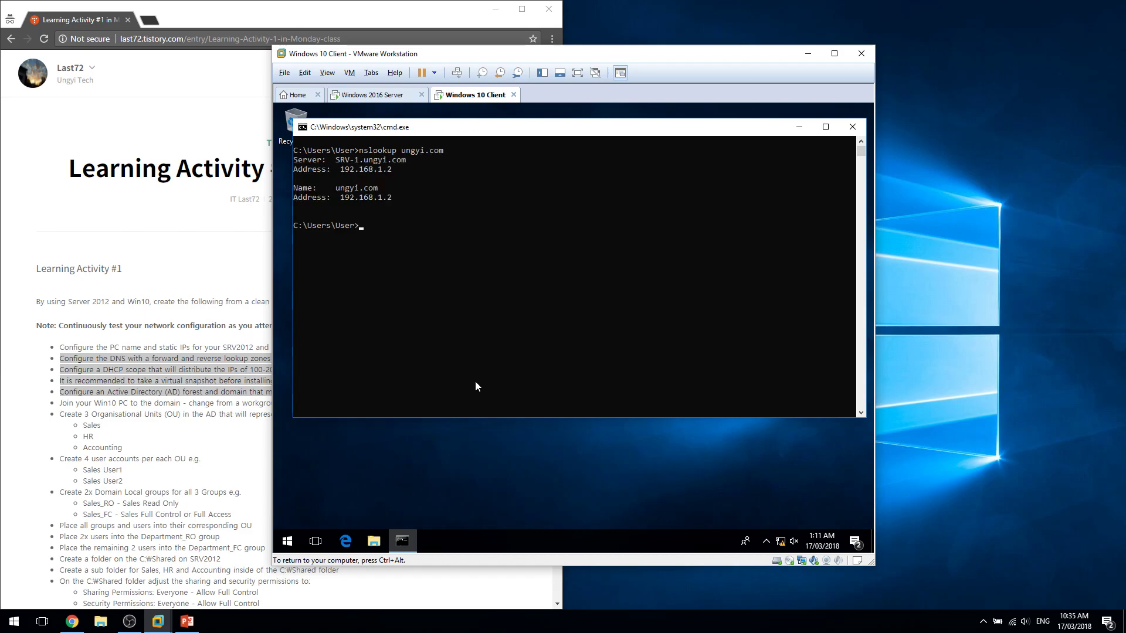
{"action": "left_click_drag", "start_coordinate": [421, 301], "coordinate": [274, 122]}
{"action": "left_click", "coordinate": [403, 188]}
{"action": "left_click", "coordinate": [386, 94]}
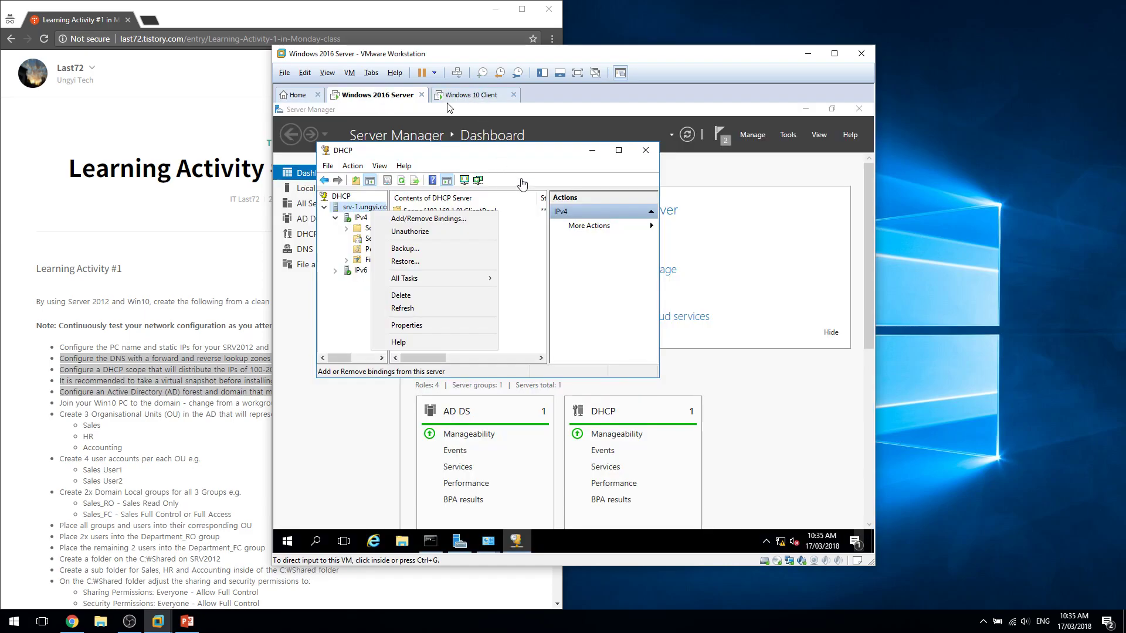
Review the DNS, DHCP scope and Active Directory lines in the blog's task list.
{"action": "left_click", "coordinate": [201, 461]}
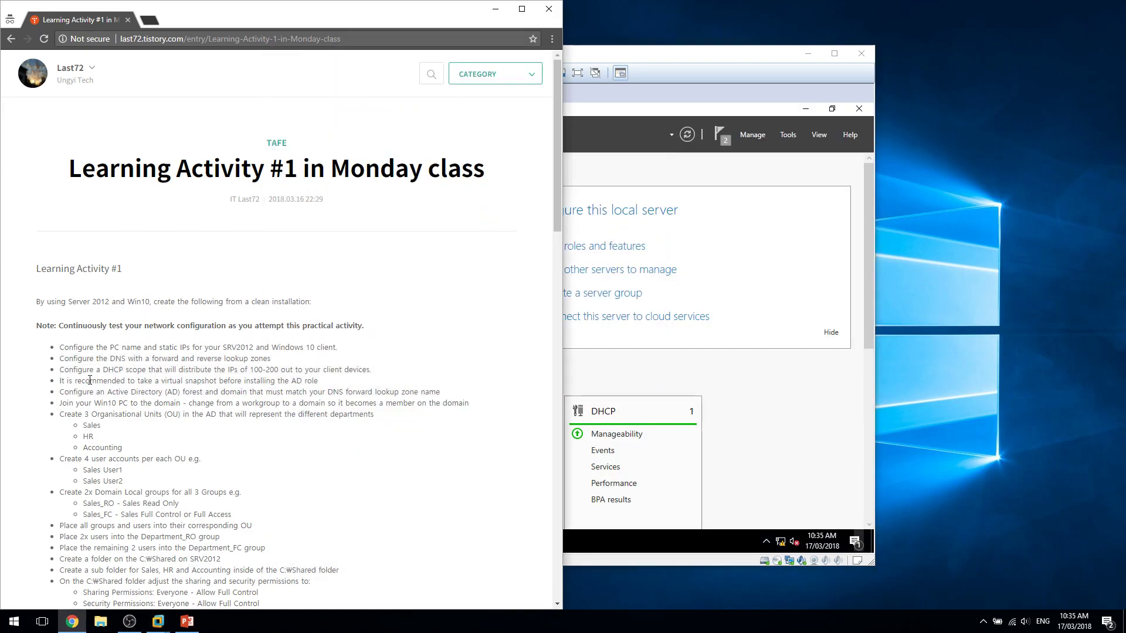
{"action": "triple_click", "coordinate": [126, 357]}
{"action": "left_click", "coordinate": [125, 371]}
{"action": "left_click_drag", "start_coordinate": [60, 370], "coordinate": [60, 404]}
{"action": "left_click", "coordinate": [149, 390]}
{"action": "triple_click", "coordinate": [166, 390]}
{"action": "left_click", "coordinate": [173, 393]}
Open File Explorer at This PC on the Windows 10 client, then return to the server.
{"action": "left_click", "coordinate": [877, 423]}
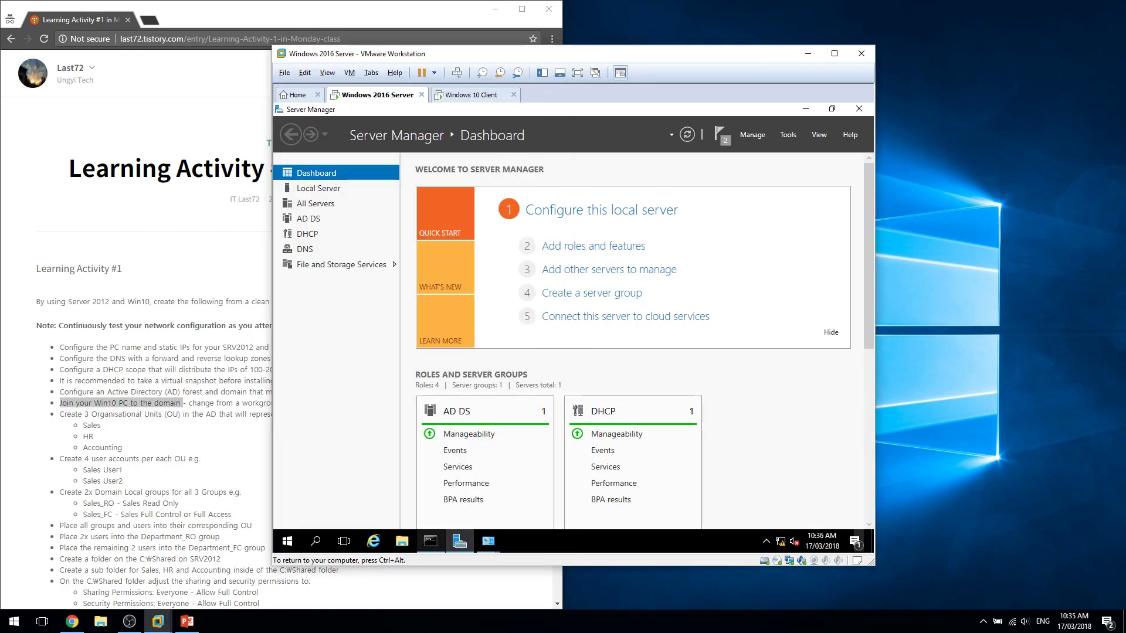
{"action": "left_click", "coordinate": [456, 96]}
{"action": "left_click", "coordinate": [374, 540]}
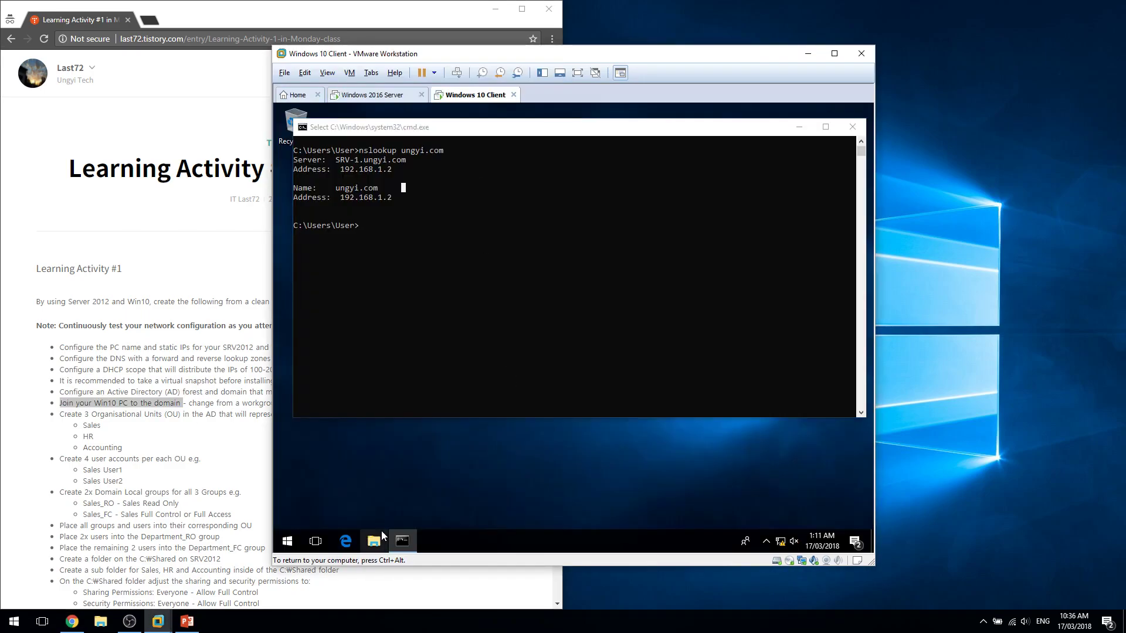
{"action": "left_click", "coordinate": [384, 338]}
{"action": "right_click", "coordinate": [384, 337]}
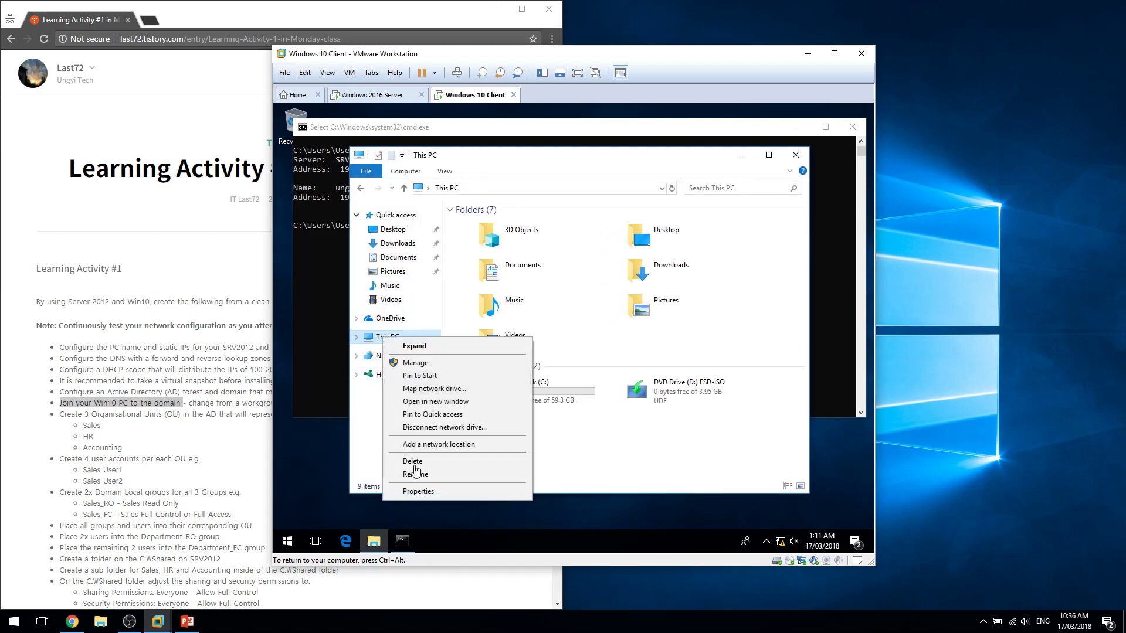
{"action": "left_click", "coordinate": [367, 421]}
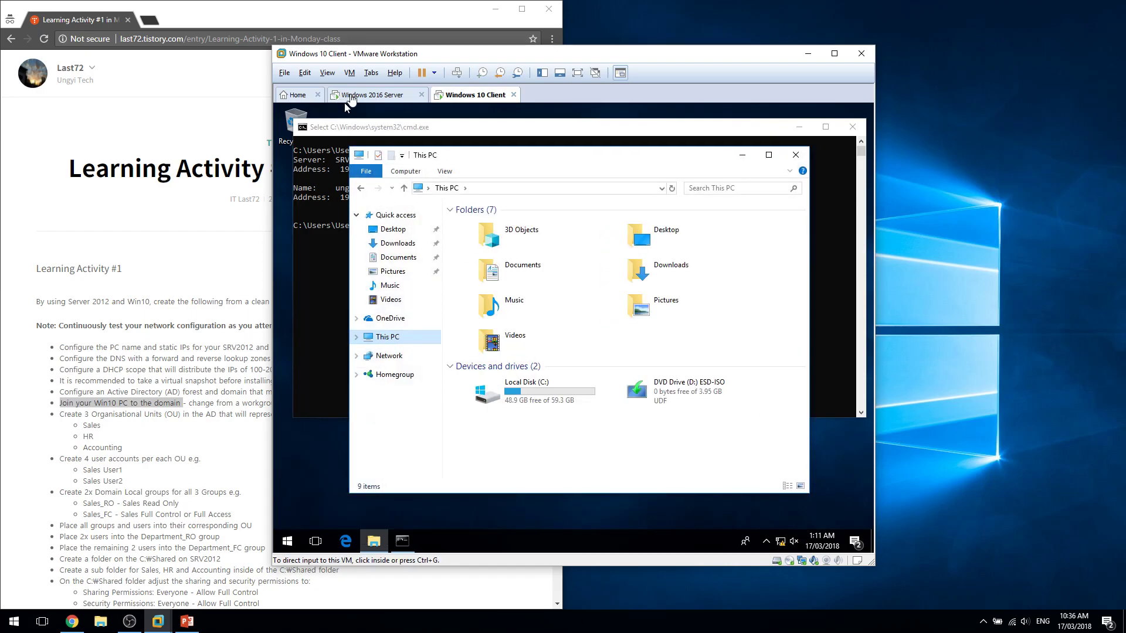
{"action": "left_click", "coordinate": [372, 95]}
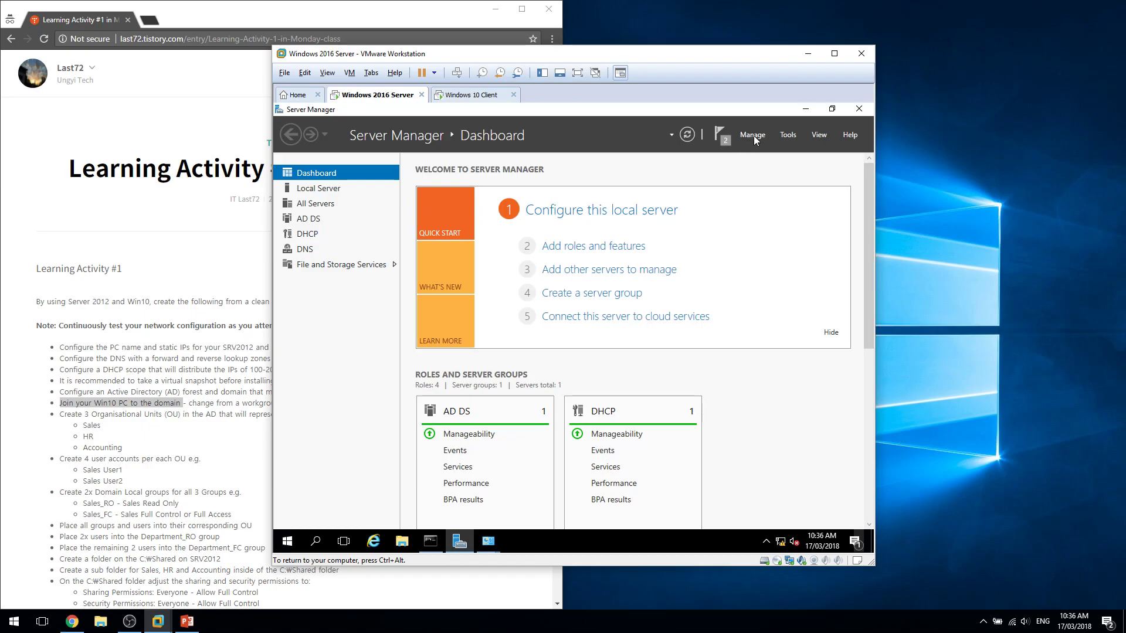
Launch Active Directory Users and Computers and expand the ungyi.com domain's Users container.
{"action": "left_click", "coordinate": [789, 136]}
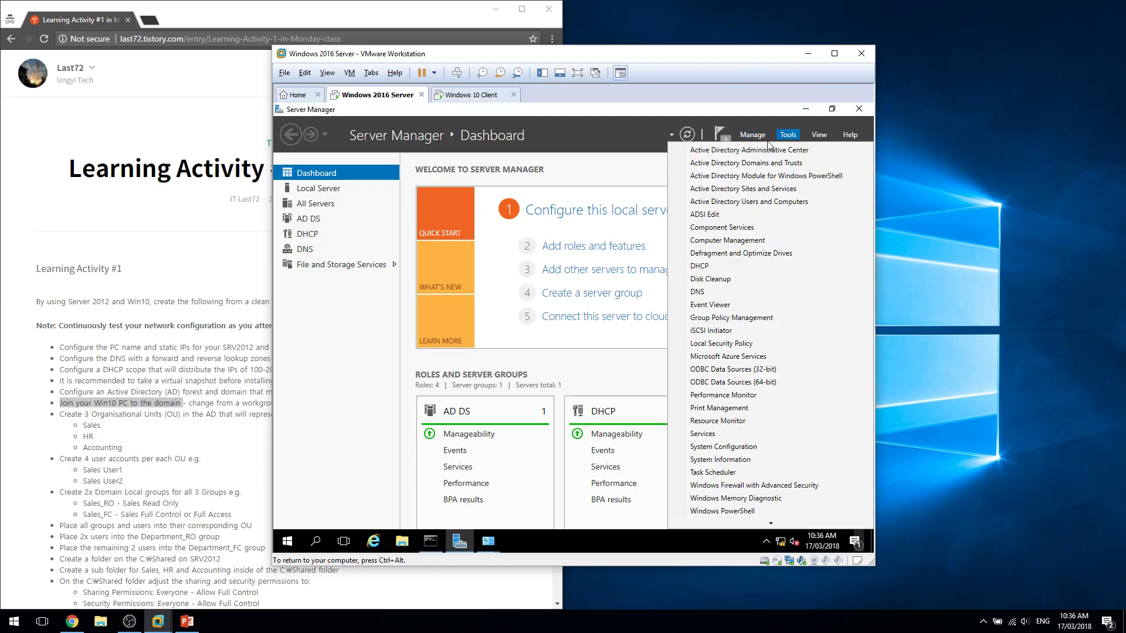
{"action": "left_click", "coordinate": [778, 205]}
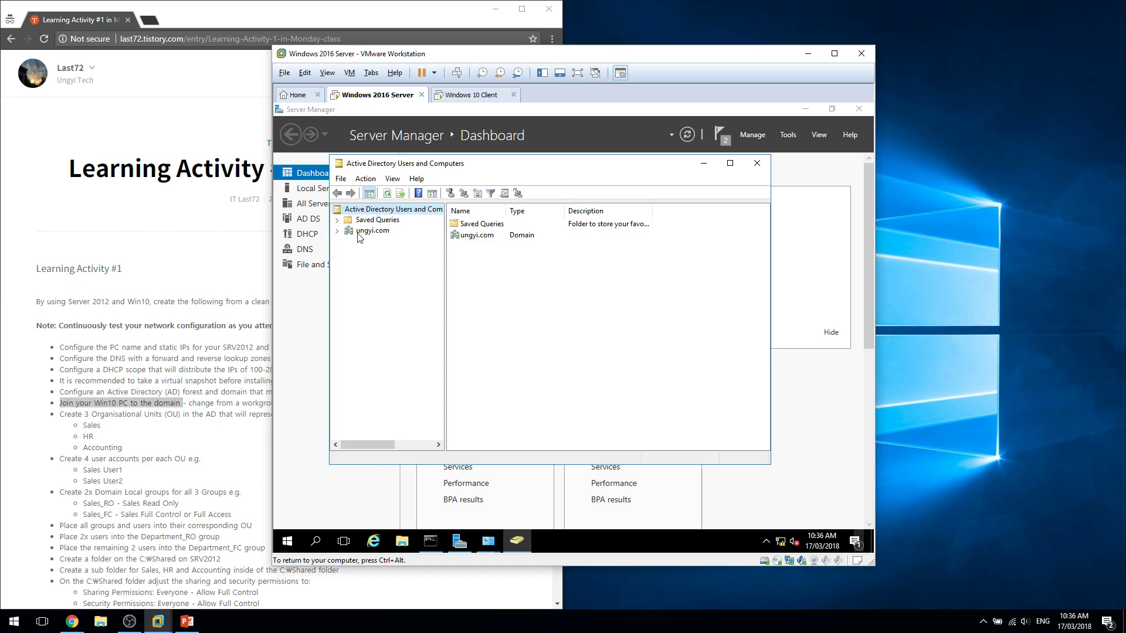
{"action": "left_click", "coordinate": [337, 230]}
{"action": "left_click", "coordinate": [375, 294]}
{"action": "left_click", "coordinate": [566, 313]}
{"action": "scroll", "coordinate": [690, 354], "scroll_direction": "down", "scroll_amount": 2}
{"action": "scroll", "coordinate": [689, 354], "scroll_direction": "up", "scroll_amount": 1}
{"action": "left_click", "coordinate": [369, 315]}
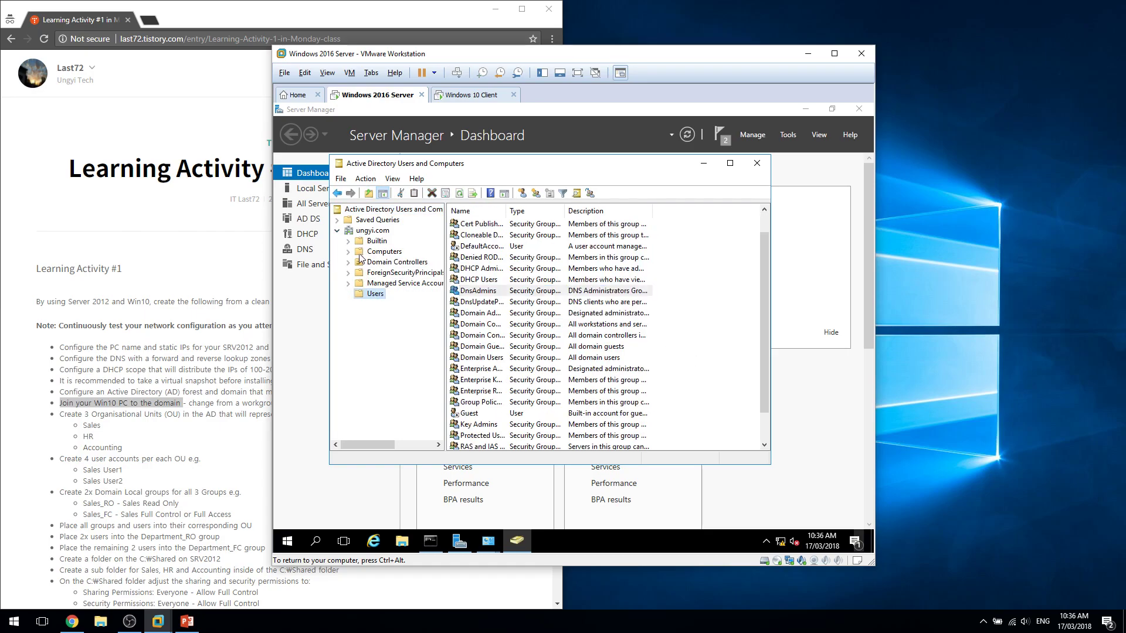
Start a new ungyi.com user with first name and logon name john.
{"action": "right_click", "coordinate": [374, 233]}
{"action": "mouse_move", "coordinate": [440, 319]}
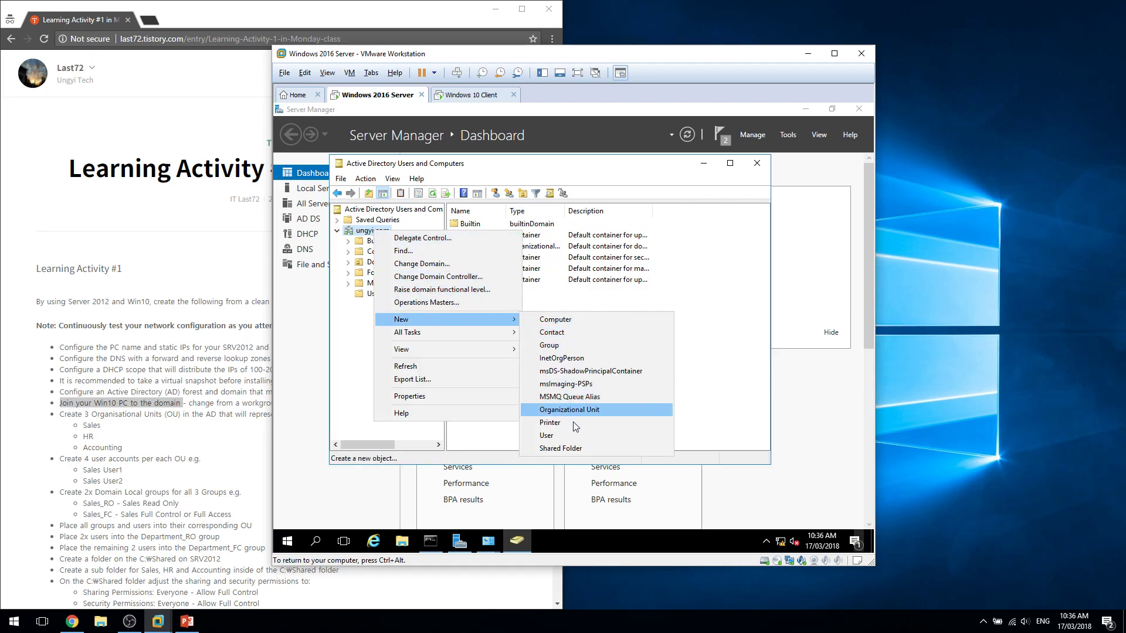
{"action": "left_click", "coordinate": [566, 435]}
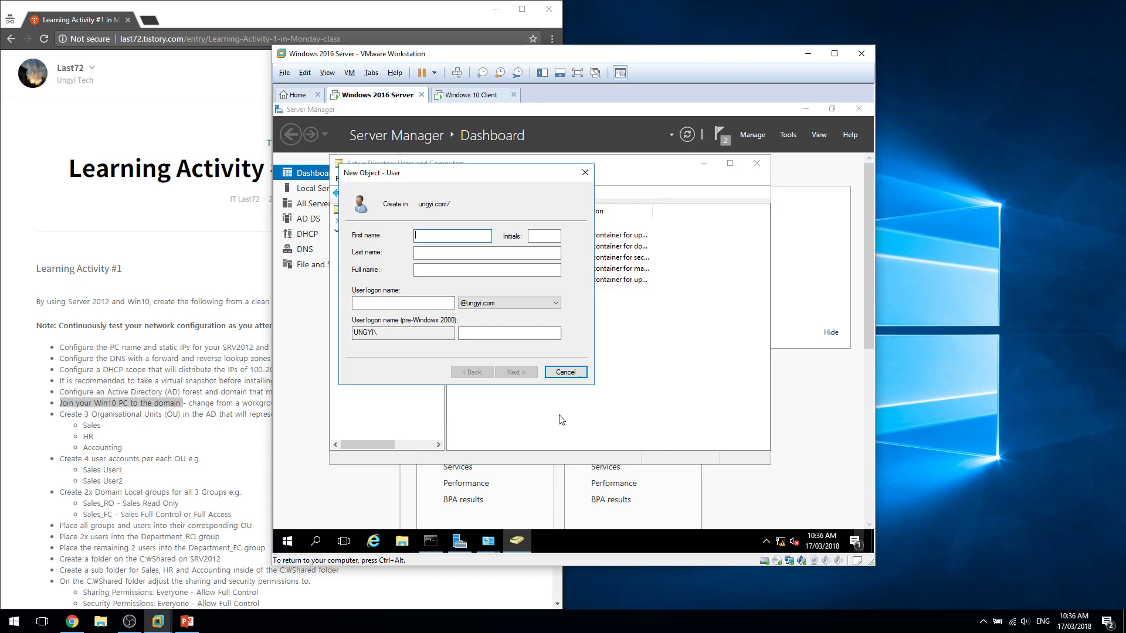
{"action": "type", "text": "john"}
{"action": "key", "text": "Tab"}
{"action": "key", "text": "Tab"}
{"action": "key", "text": "Tab"}
{"action": "key", "text": "Tab"}
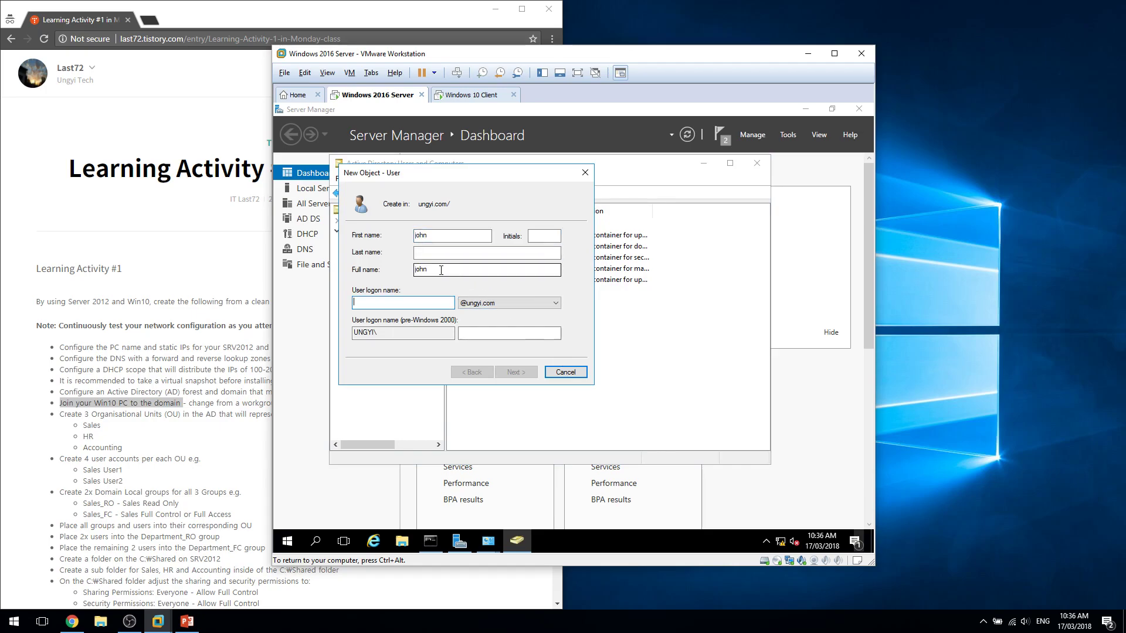
{"action": "left_click", "coordinate": [442, 252]}
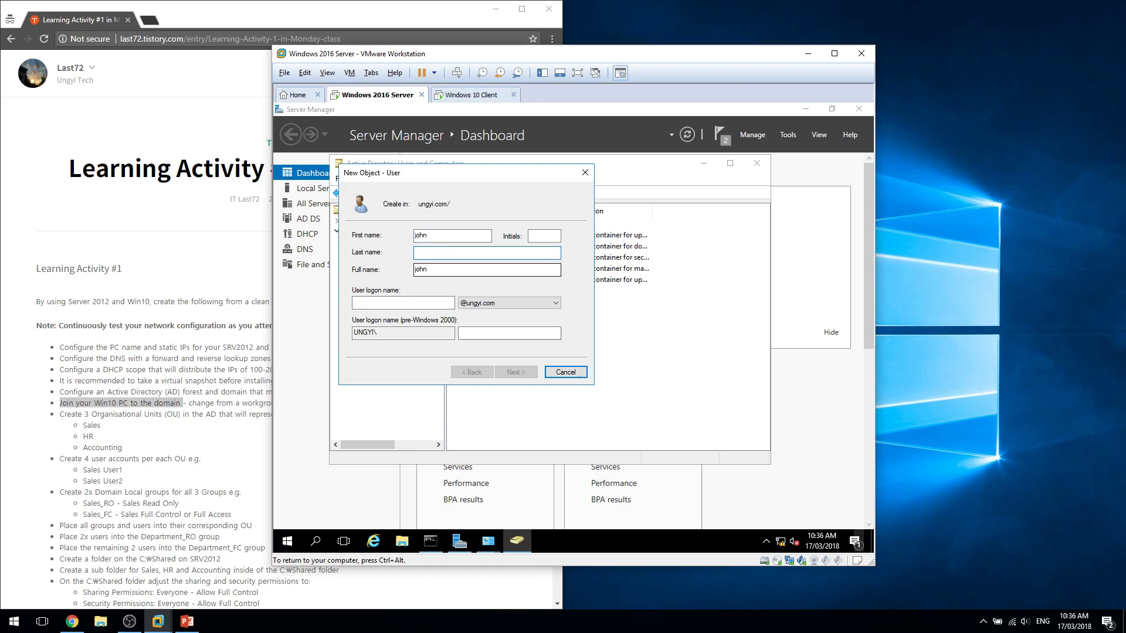
{"action": "key", "text": "shift+Tab"}
{"action": "key", "text": "shift+Tab"}
{"action": "key", "text": "ctrl+c"}
{"action": "left_click", "coordinate": [425, 304]}
{"action": "key", "text": "ctrl+v"}
{"action": "left_click", "coordinate": [487, 336]}
{"action": "type", "text": "v"}
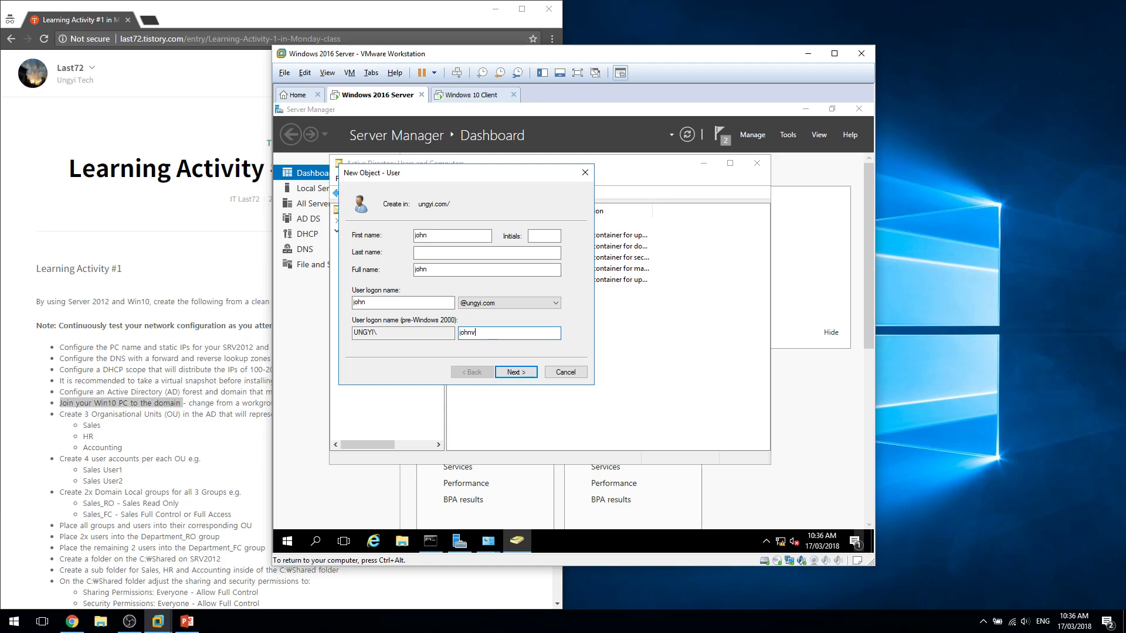
{"action": "left_click", "coordinate": [525, 373]}
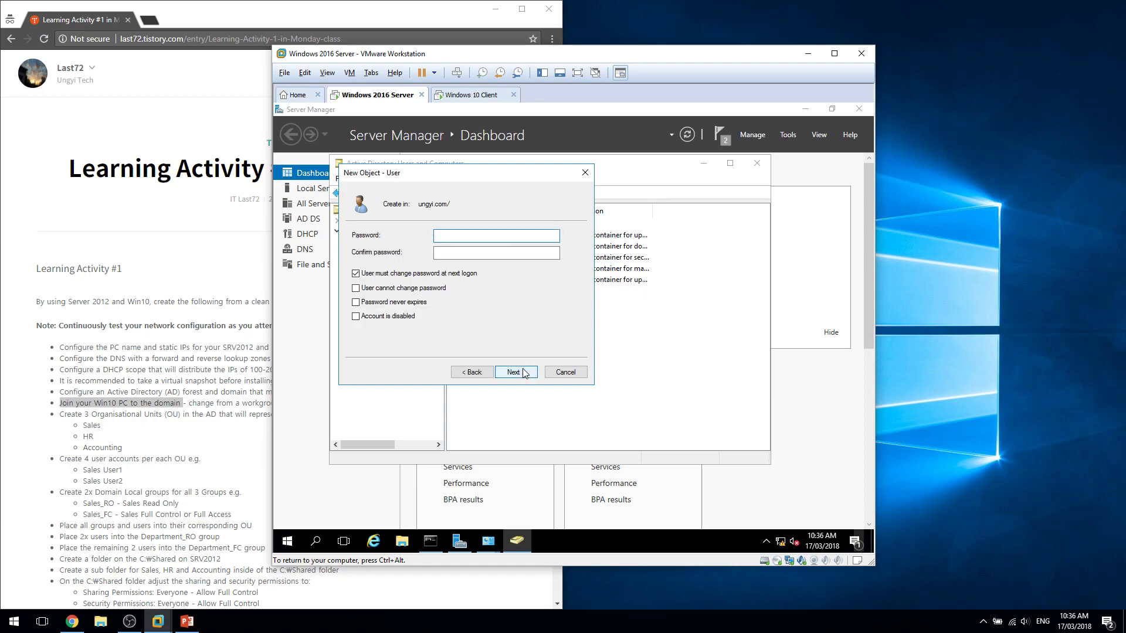
Set the account password to never expire and be unchangeable by the user, then finish.
{"action": "type", "text": "Pa$$w0rd"}
{"action": "key", "text": "Tab"}
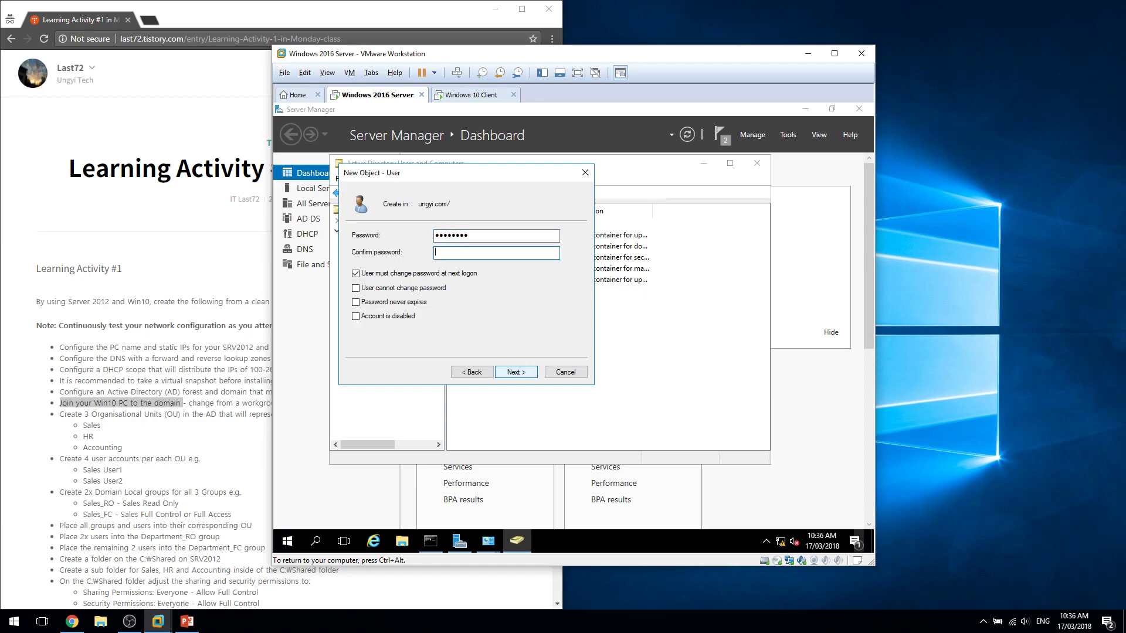
{"action": "key", "text": "Tab"}
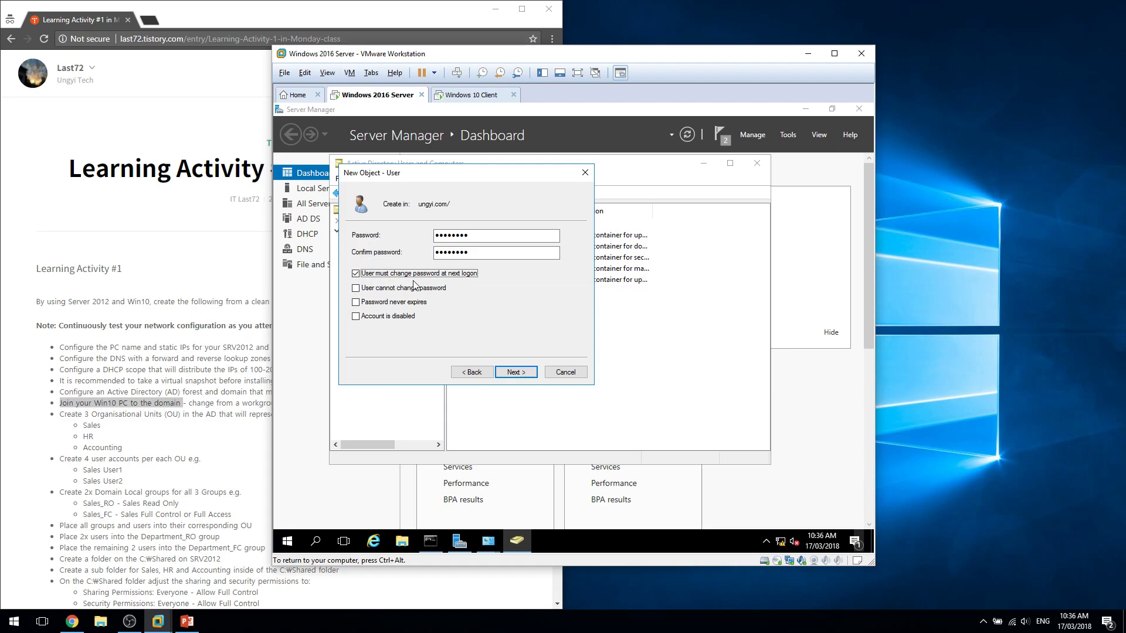
{"action": "left_click", "coordinate": [442, 276]}
{"action": "left_click", "coordinate": [413, 304]}
{"action": "left_click", "coordinate": [412, 290]}
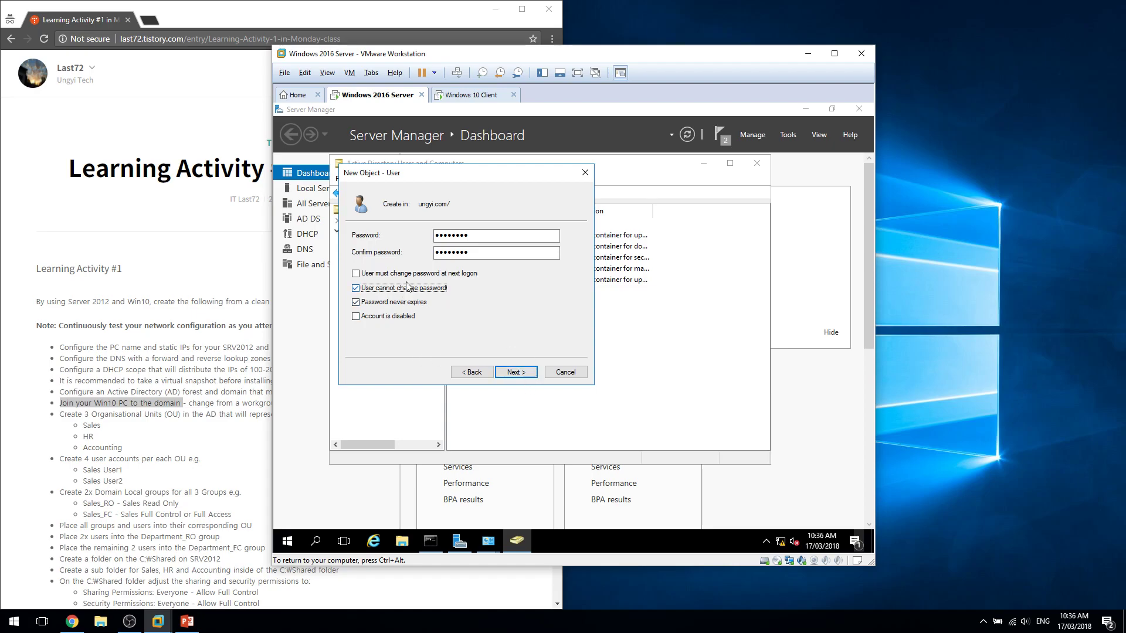
{"action": "left_click", "coordinate": [516, 373]}
{"action": "left_click", "coordinate": [515, 372]}
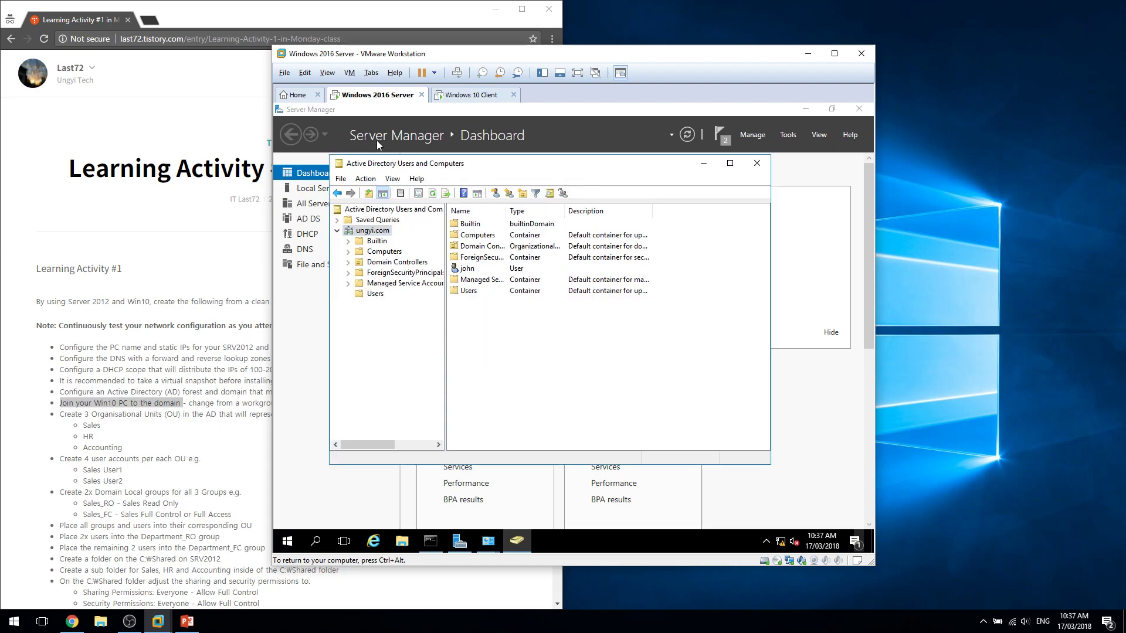
On the Windows 10 client, open the computer name settings and choose domain membership.
{"action": "left_click", "coordinate": [472, 95]}
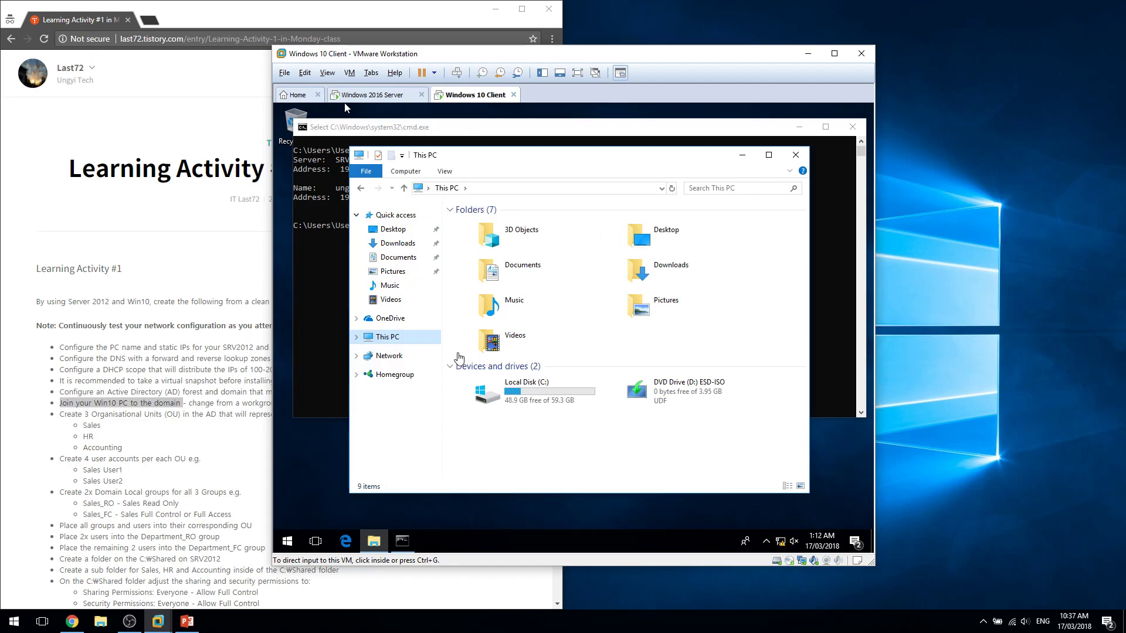
{"action": "right_click", "coordinate": [399, 339]}
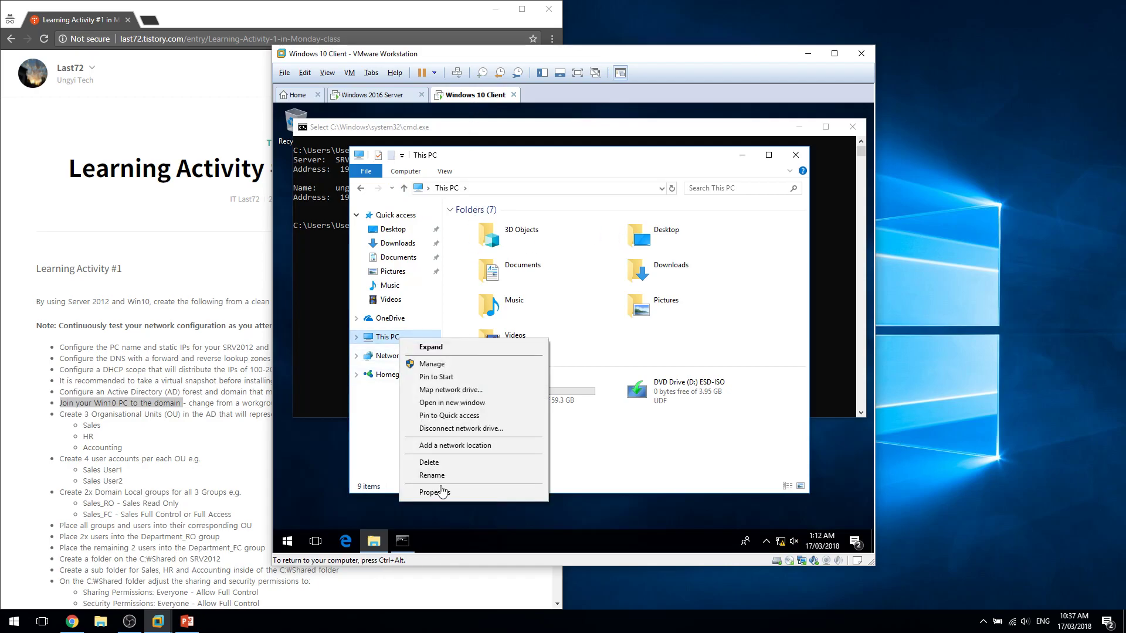
{"action": "left_click", "coordinate": [434, 492]}
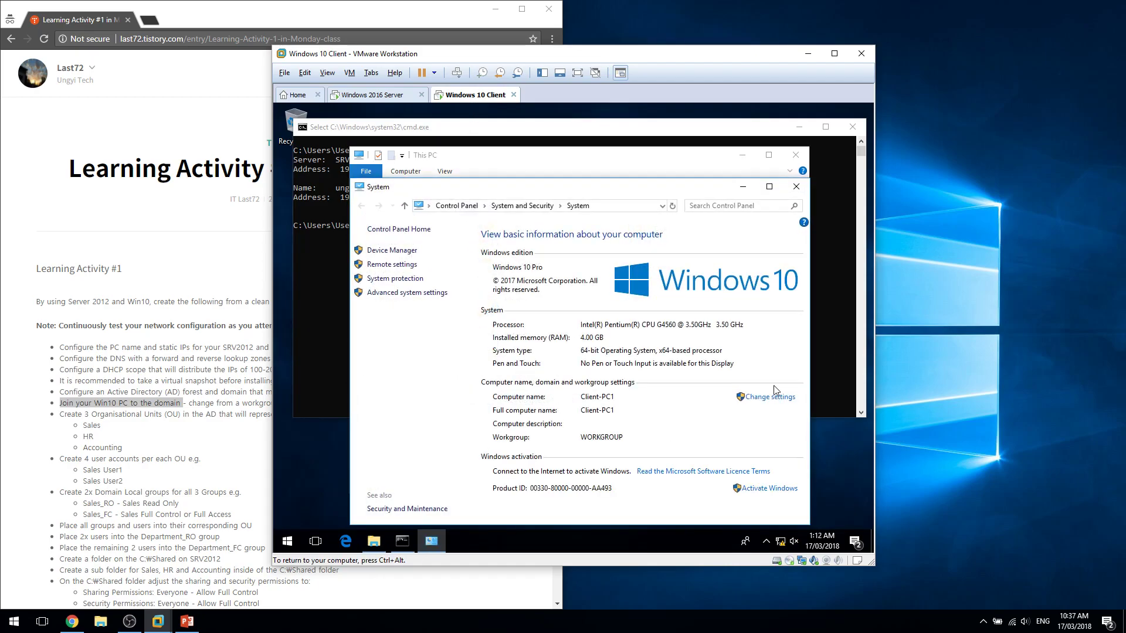
{"action": "left_click", "coordinate": [771, 397]}
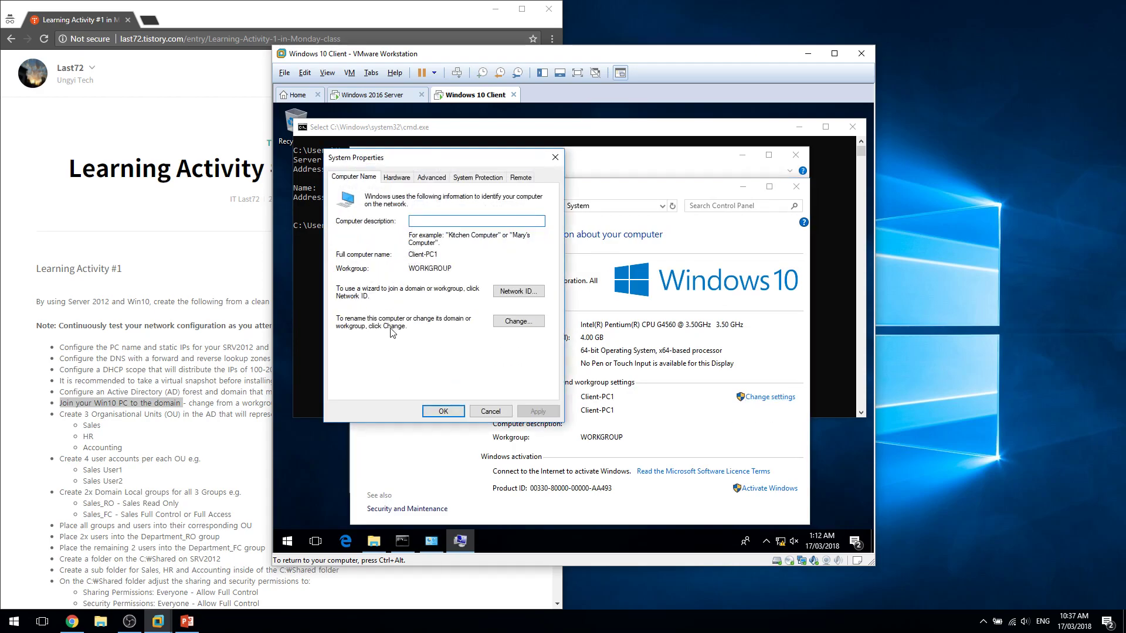
{"action": "left_click", "coordinate": [519, 322]}
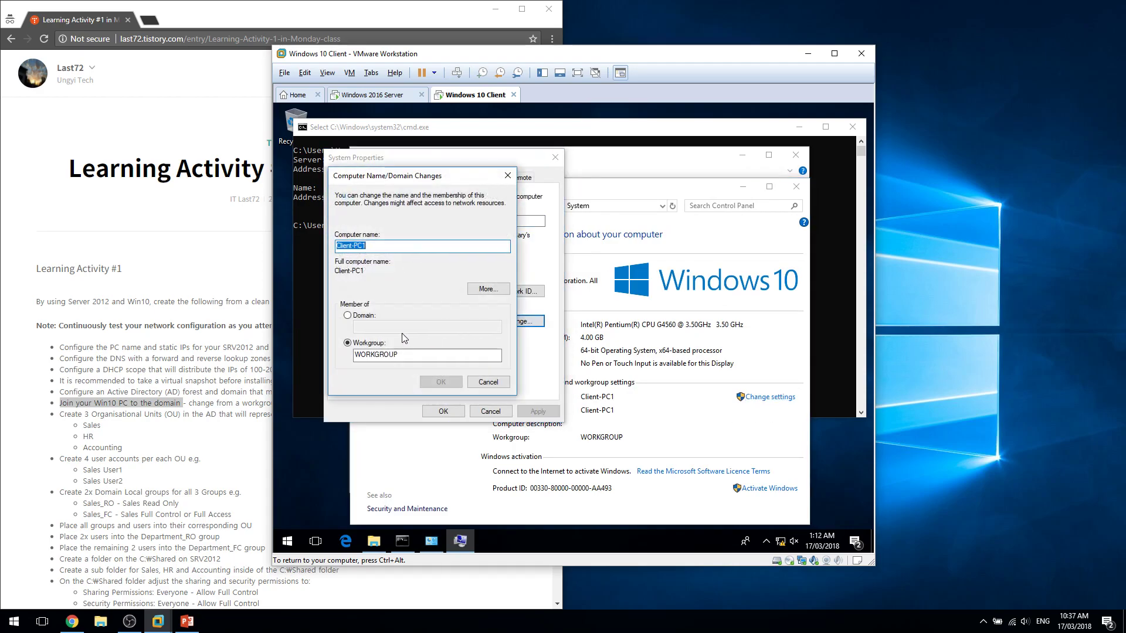
{"action": "left_click", "coordinate": [347, 317]}
Join ungyi.com with the domain account credentials and acknowledge the welcome and restart notices.
{"action": "type", "text": "ungyi.com"}
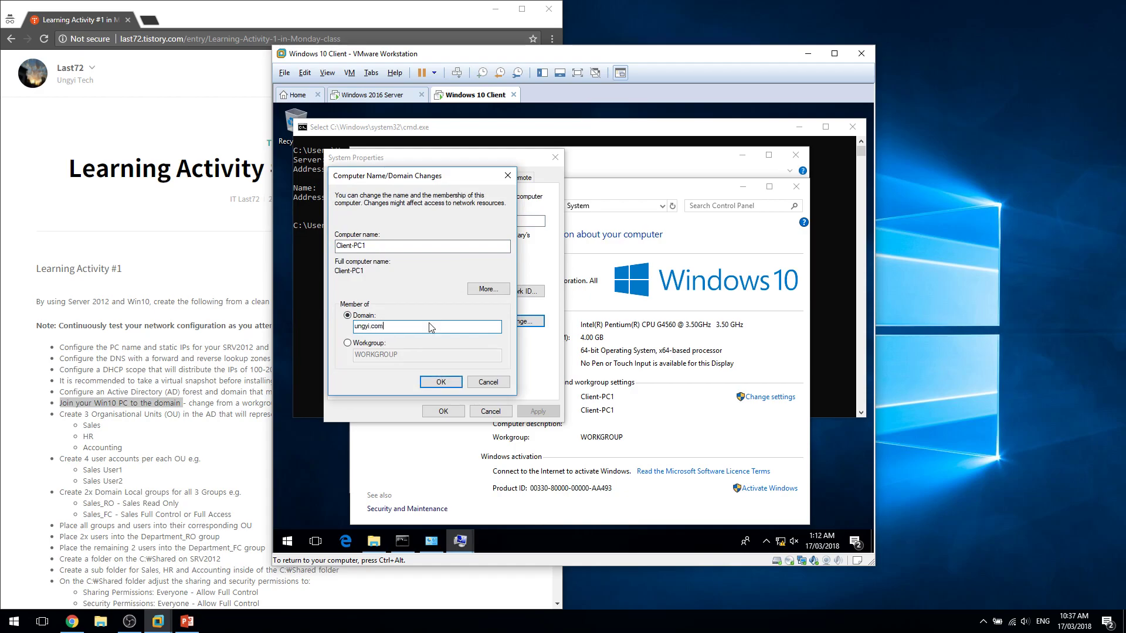
{"action": "key", "text": "Return"}
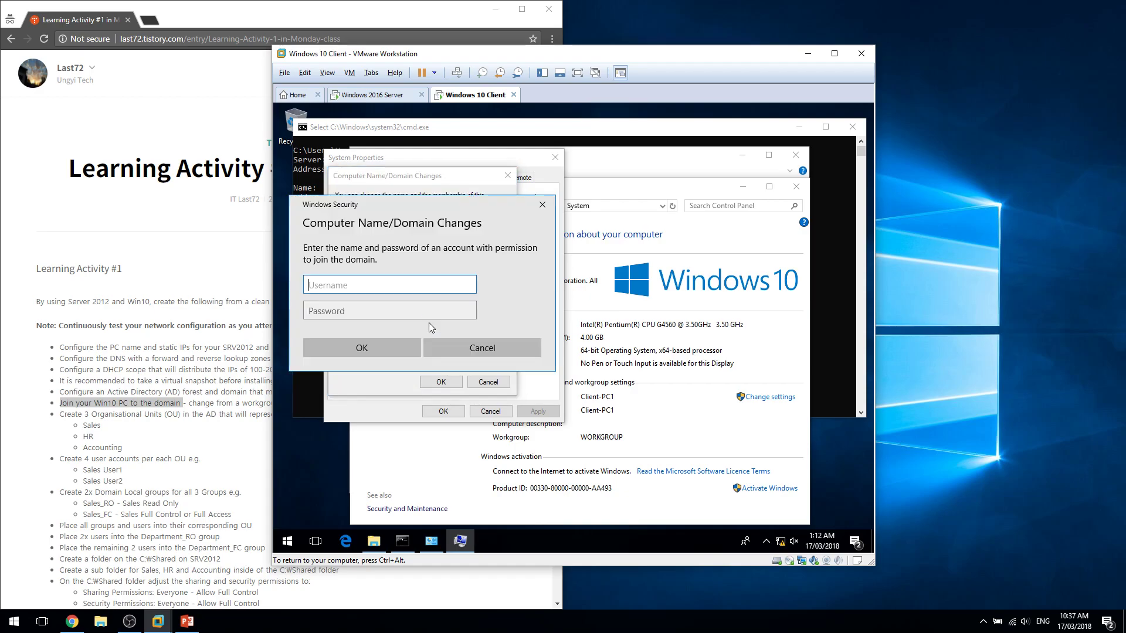
{"action": "type", "text": "john"}
{"action": "key", "text": "Tab"}
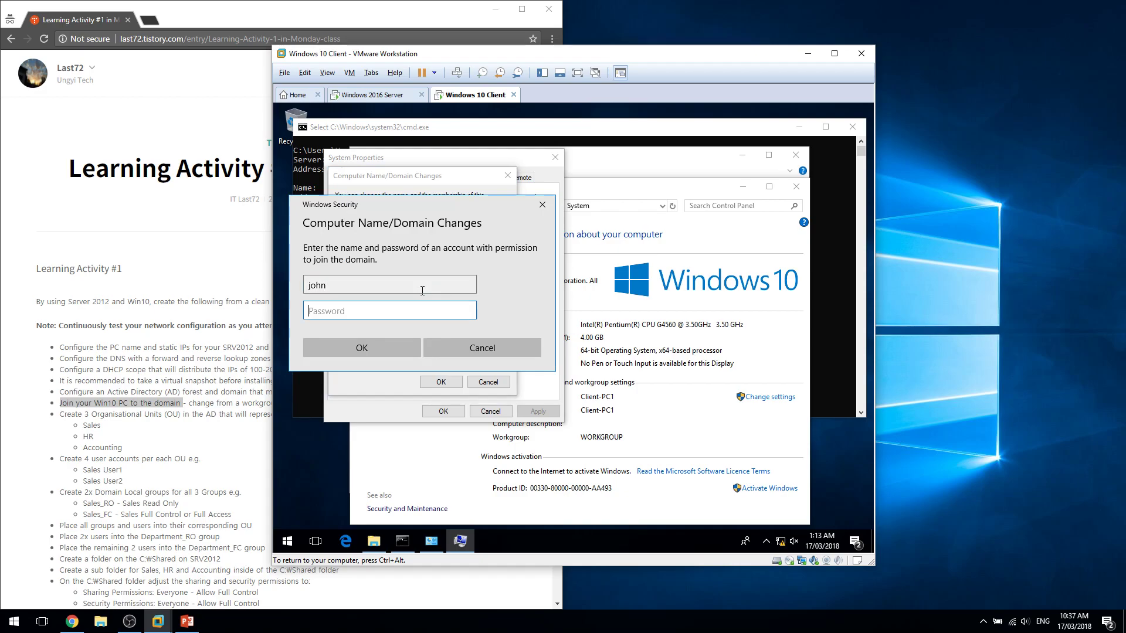
{"action": "type", "text": "••"}
{"action": "key", "text": "BackSpace"}
{"action": "key", "text": "BackSpace"}
{"action": "type", "text": "•"}
{"action": "key", "text": "Return"}
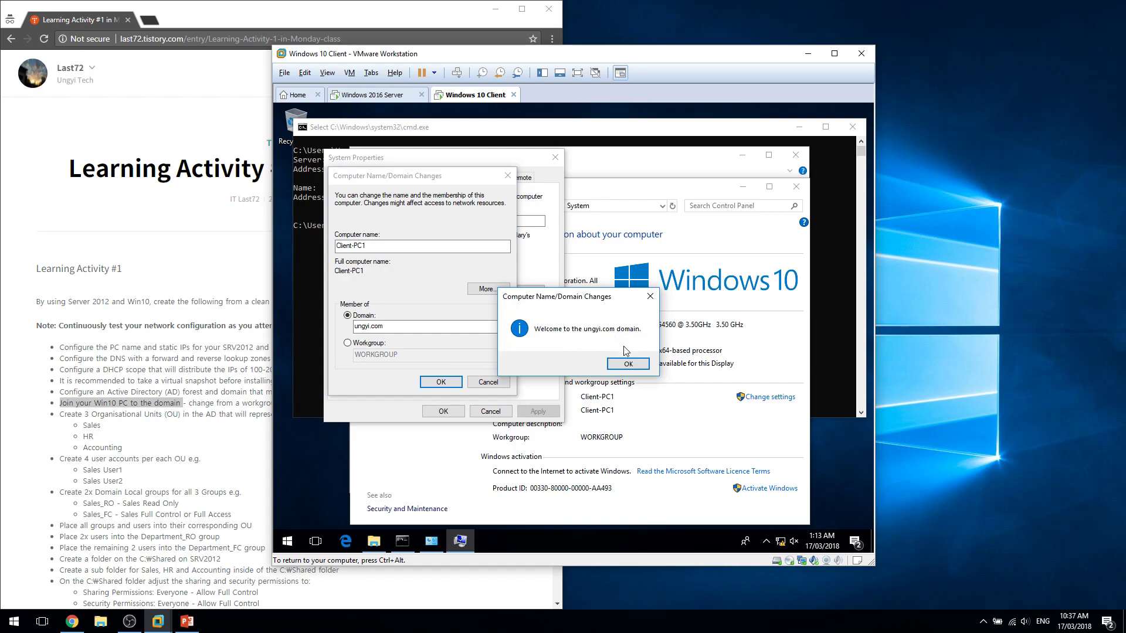
{"action": "left_click", "coordinate": [629, 364]}
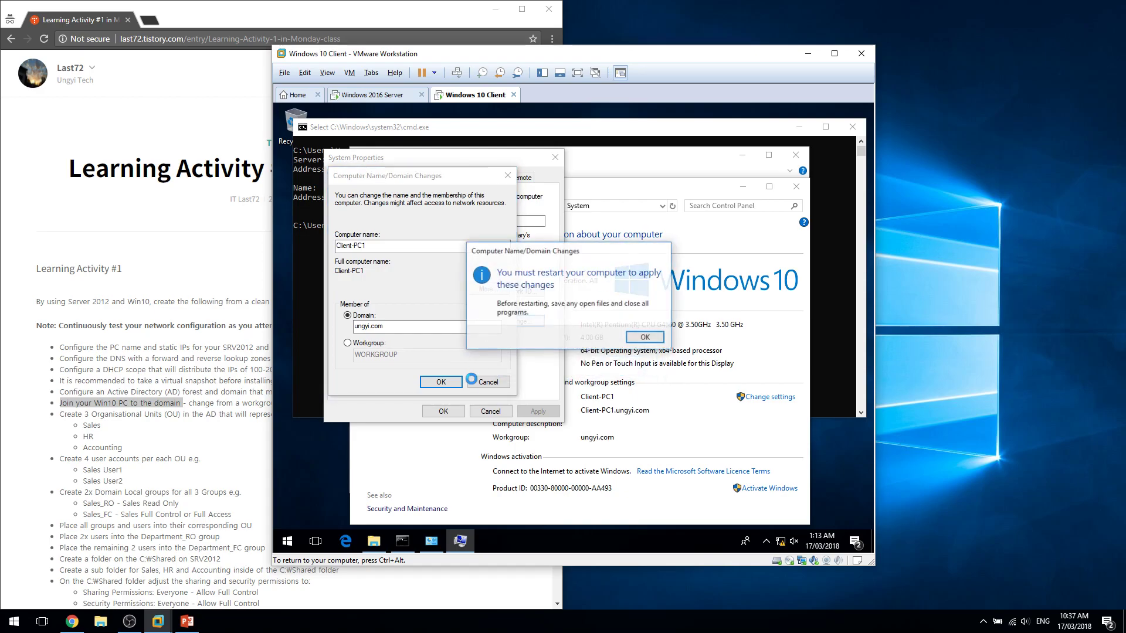
{"action": "left_click", "coordinate": [641, 336]}
{"action": "left_click", "coordinate": [445, 412]}
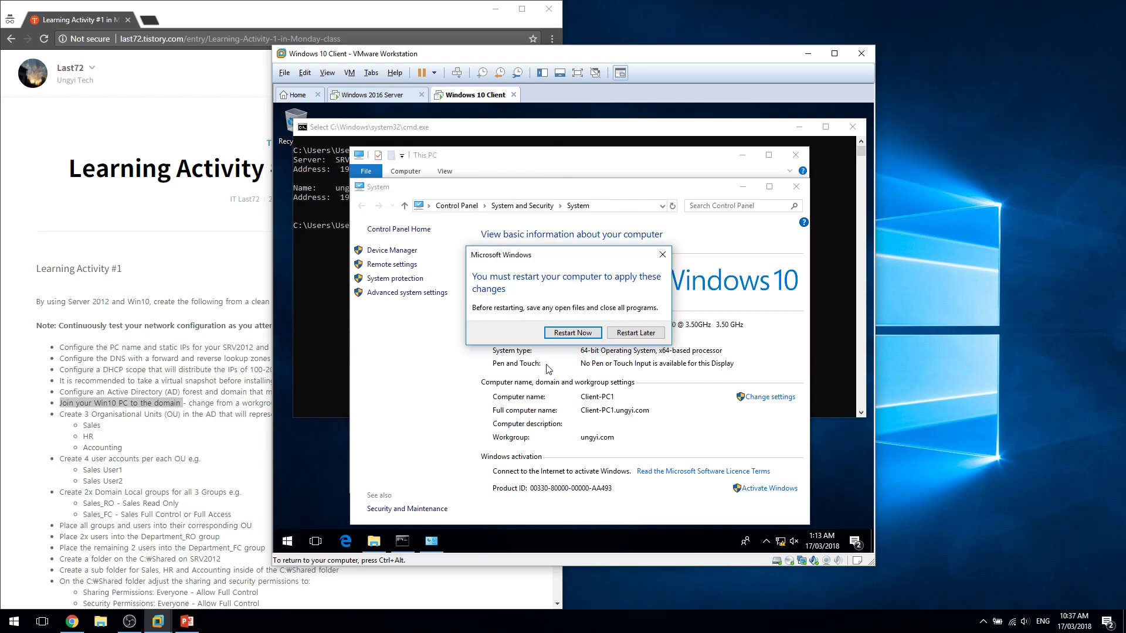
Restart the Windows 10 client now, check the Accounting task, and return to the server.
{"action": "left_click", "coordinate": [589, 334]}
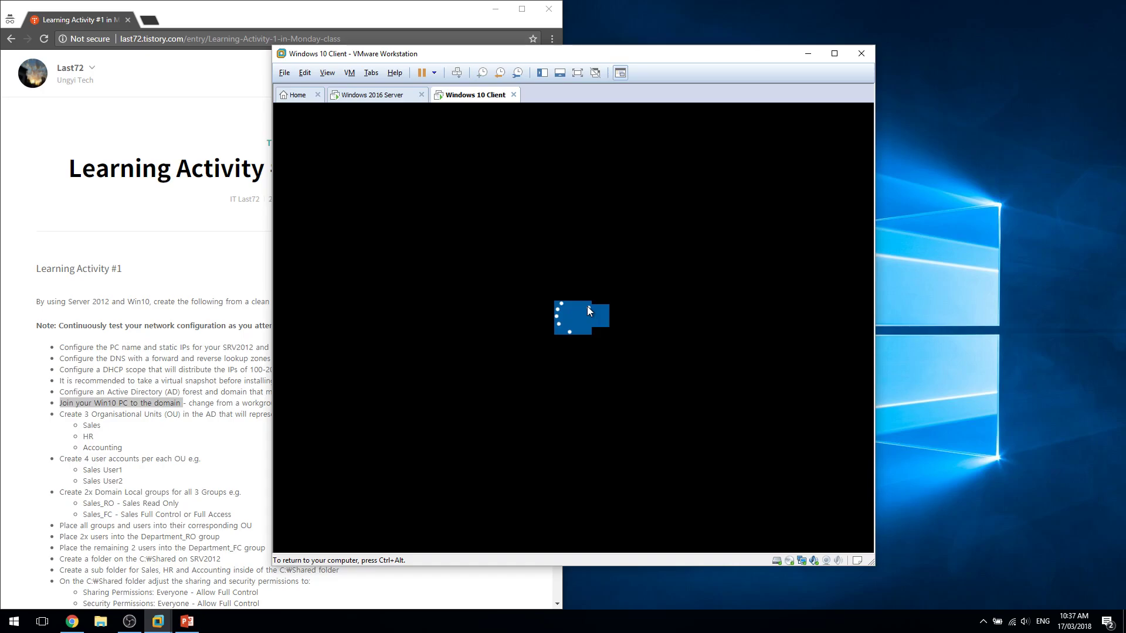
{"action": "key", "text": "ctrl+alt"}
{"action": "left_click_drag", "start_coordinate": [189, 404], "coordinate": [255, 490]}
{"action": "left_click", "coordinate": [227, 450]}
{"action": "double_click", "coordinate": [217, 443]}
{"action": "left_click", "coordinate": [216, 443]}
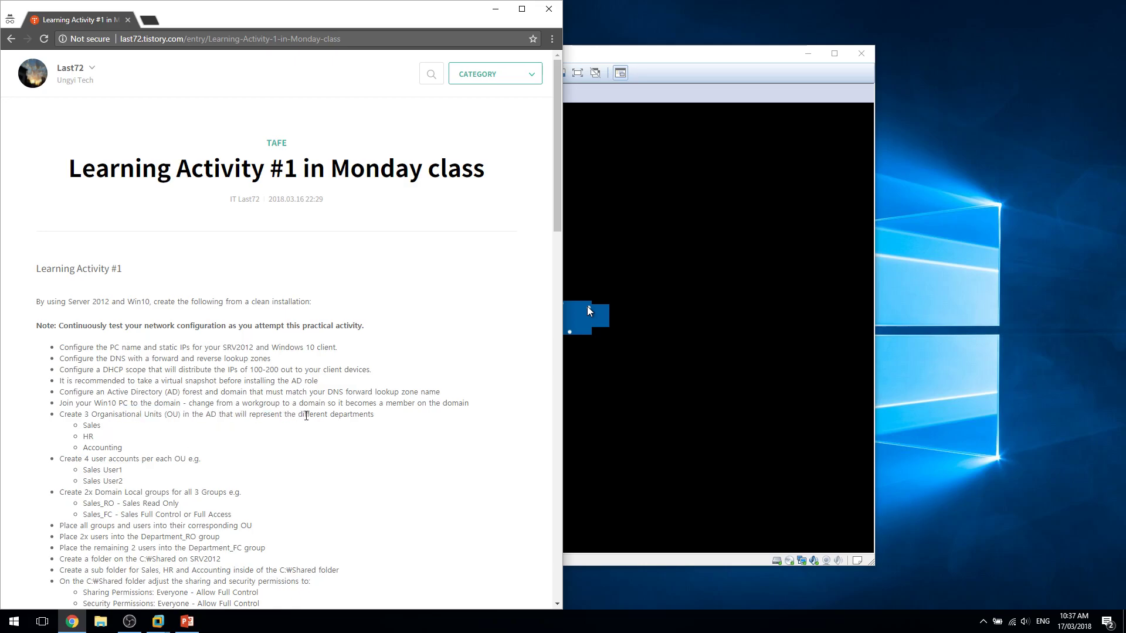
{"action": "left_click", "coordinate": [664, 70]}
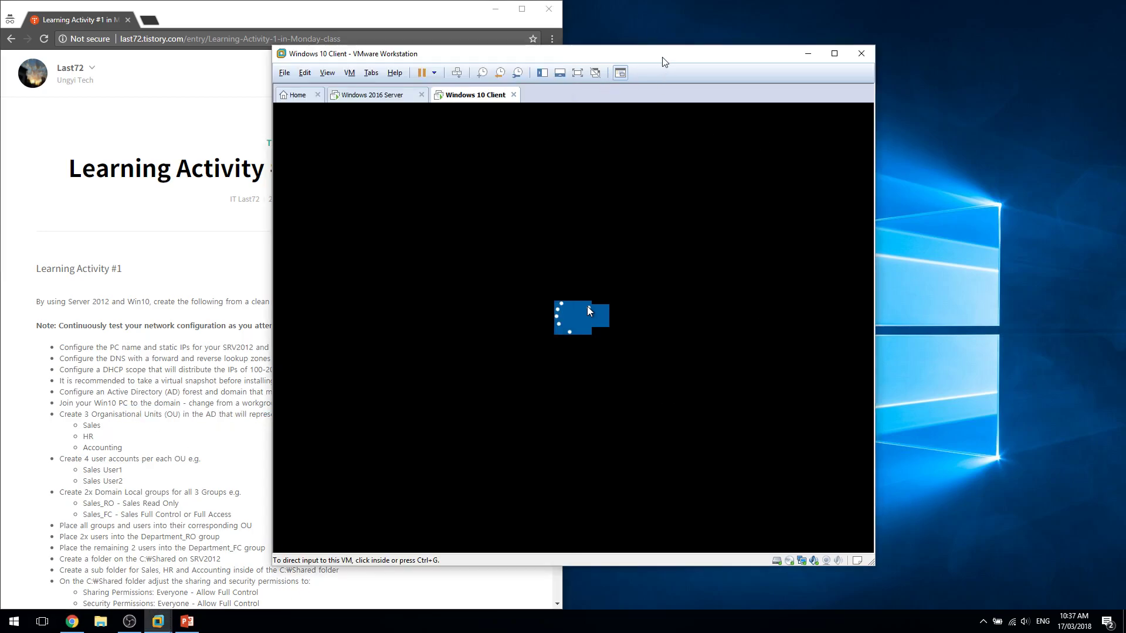
{"action": "left_click", "coordinate": [410, 98]}
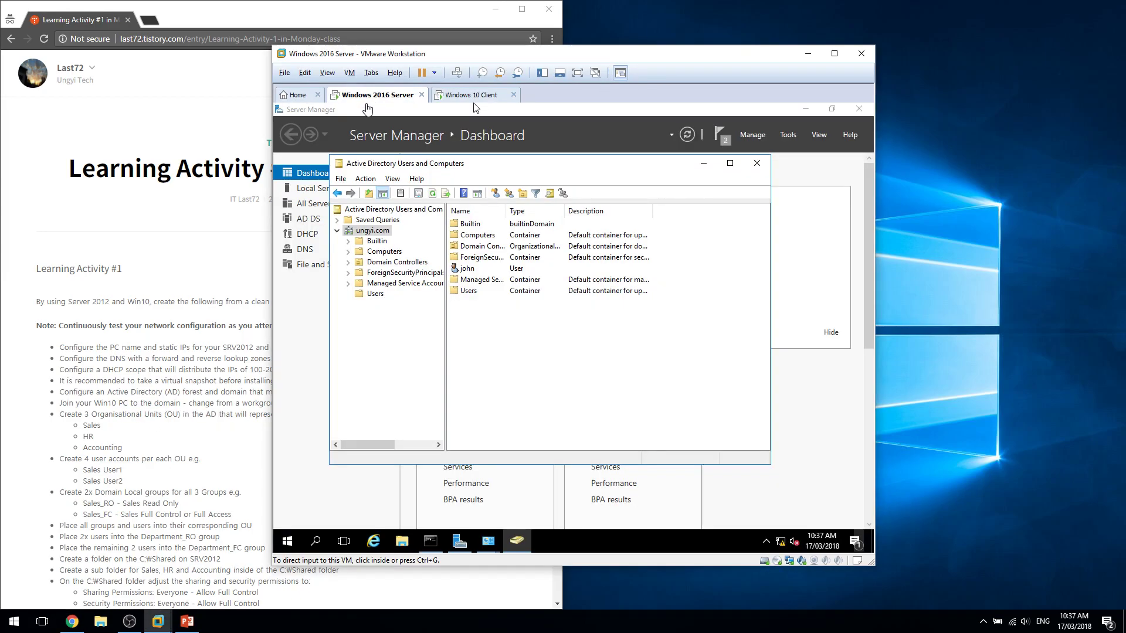
Create the Sales and HR organizational units under ungyi.com.
{"action": "right_click", "coordinate": [371, 224]}
{"action": "right_click", "coordinate": [364, 232]}
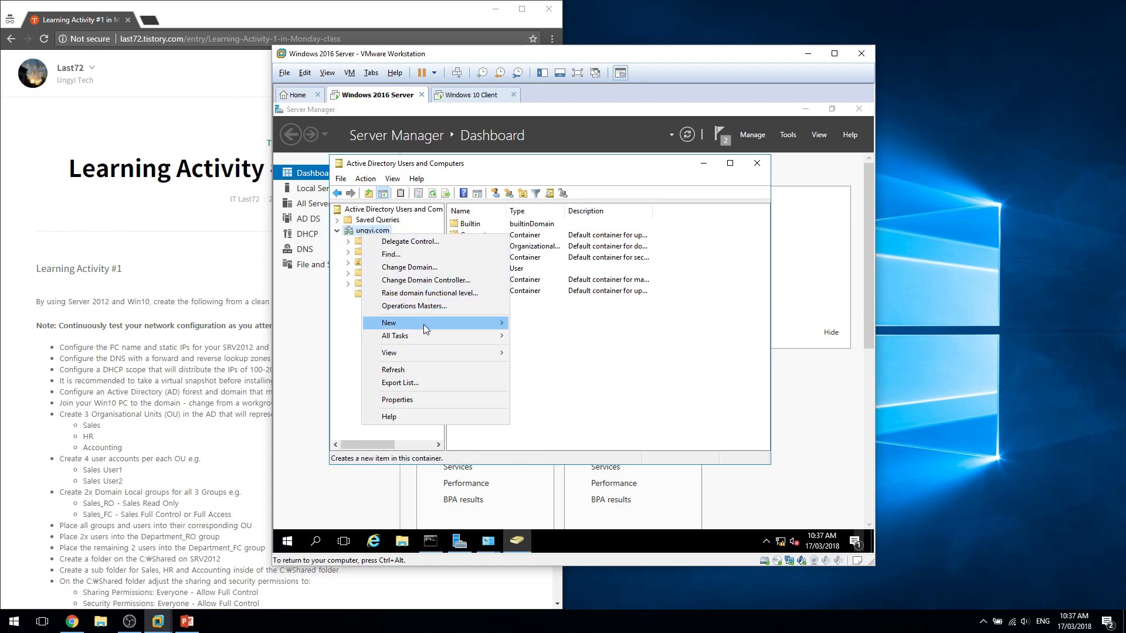
{"action": "mouse_move", "coordinate": [423, 323]}
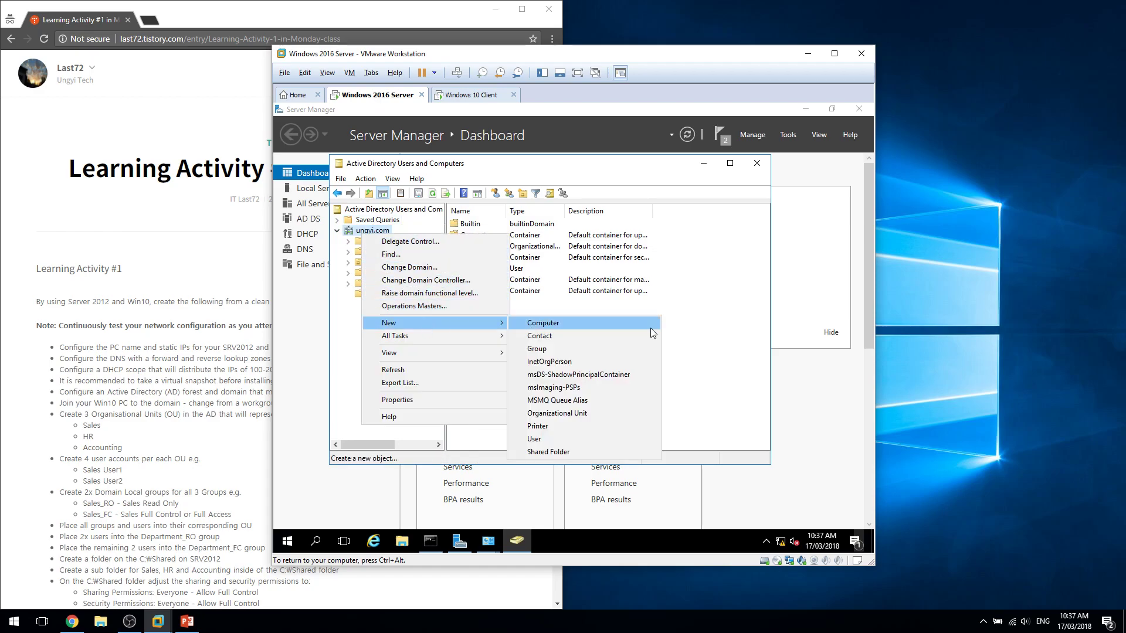
{"action": "left_click", "coordinate": [615, 412]}
{"action": "type", "text": "Sal"}
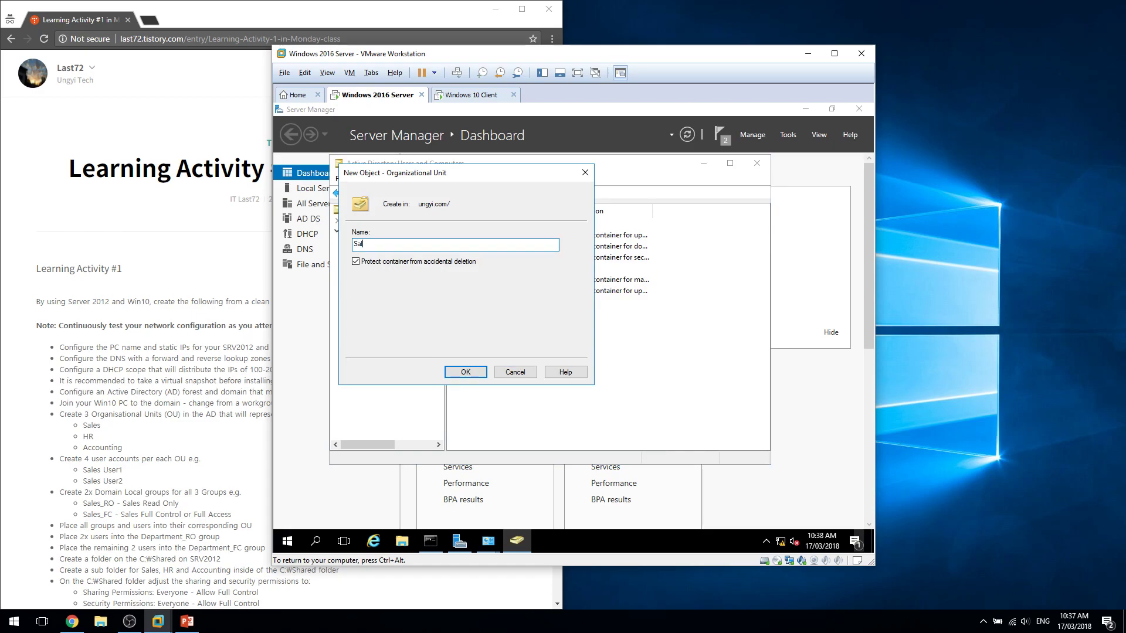
{"action": "type", "text": "es"}
{"action": "key", "text": "Return"}
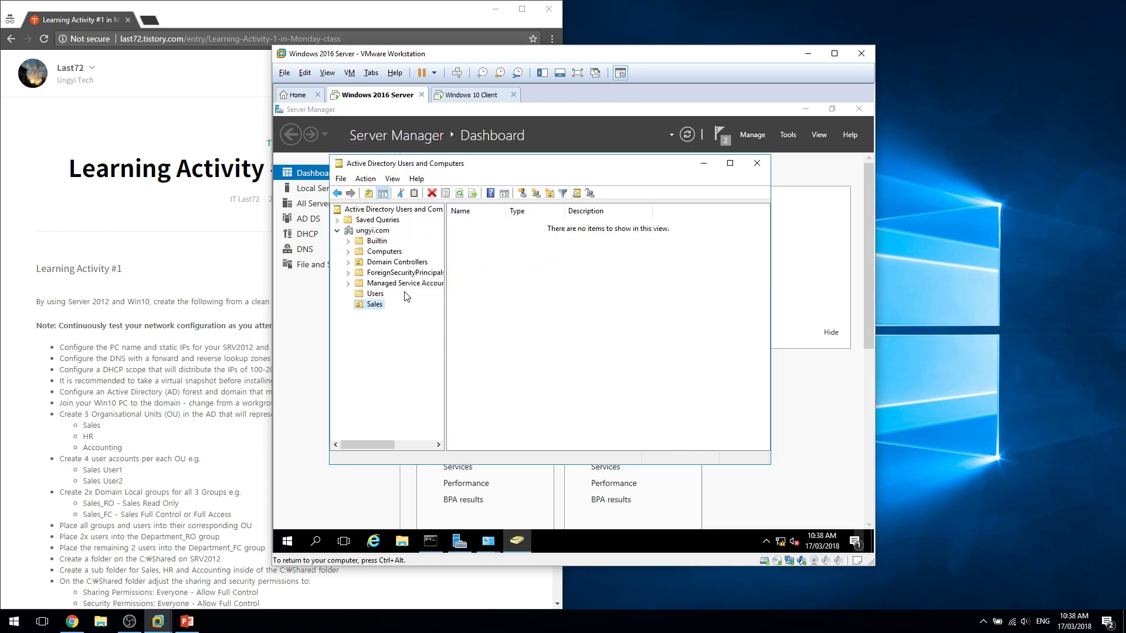
{"action": "left_click", "coordinate": [362, 230]}
{"action": "right_click", "coordinate": [360, 230]}
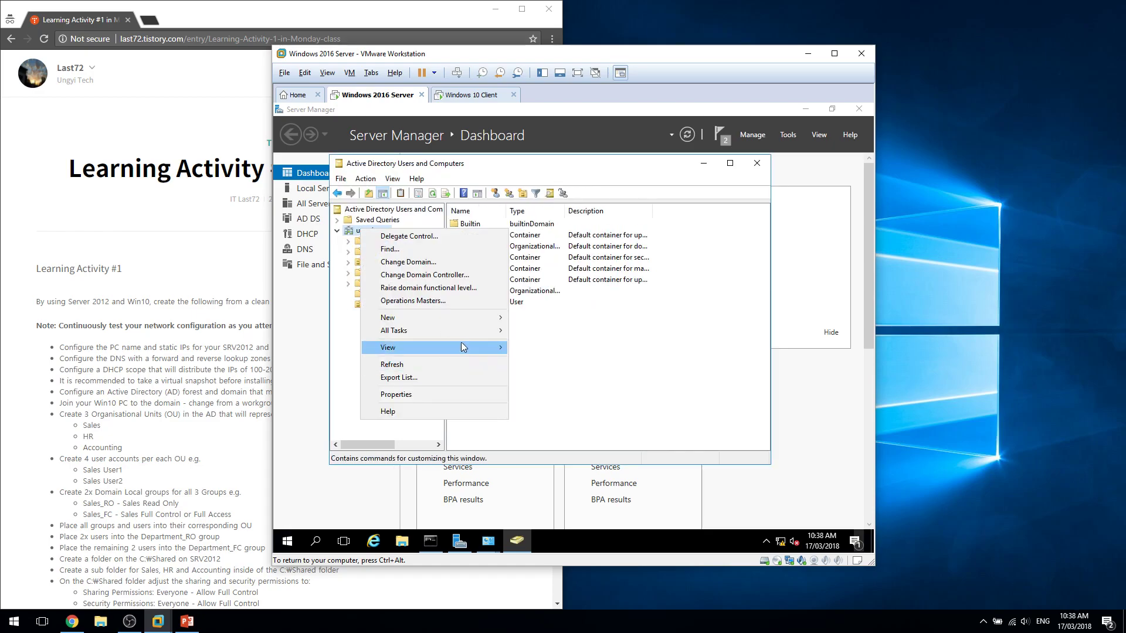
{"action": "mouse_move", "coordinate": [469, 320]}
{"action": "left_click", "coordinate": [556, 412]}
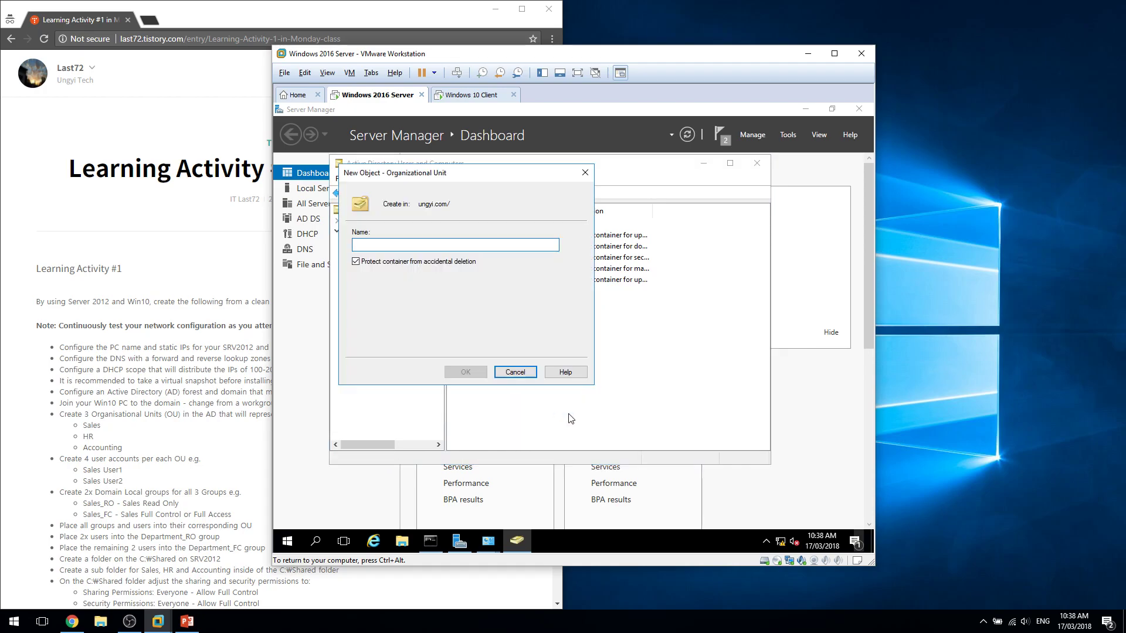
{"action": "left_click", "coordinate": [515, 372]}
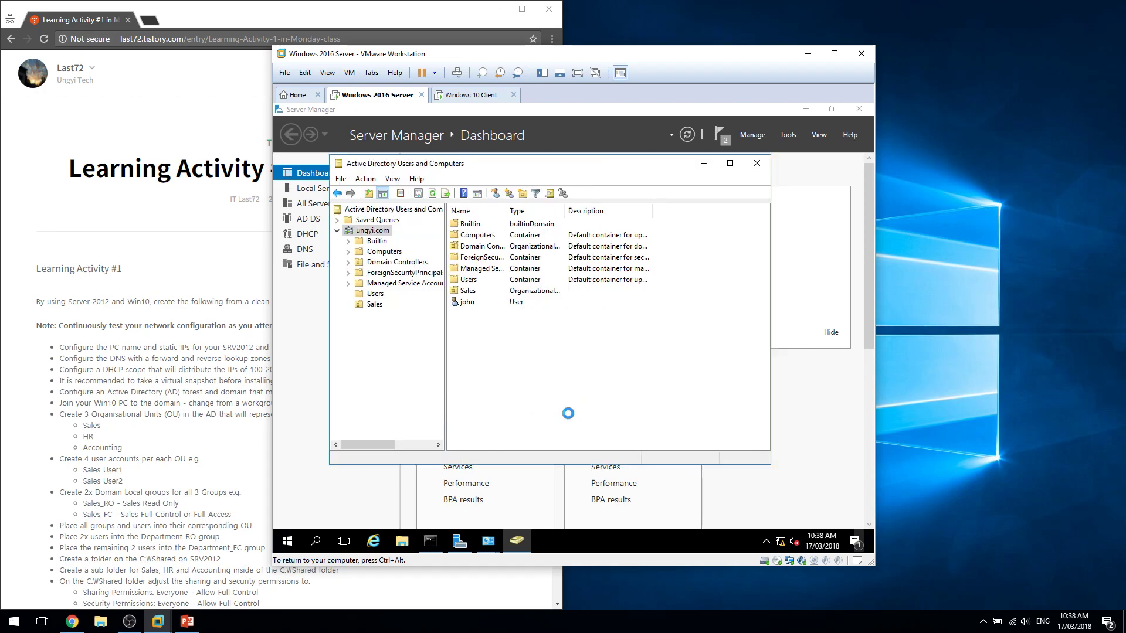
Create the Accounting organizational unit under ungyi.com, then view the Sales unit.
{"action": "right_click", "coordinate": [378, 231]}
{"action": "mouse_move", "coordinate": [449, 320]}
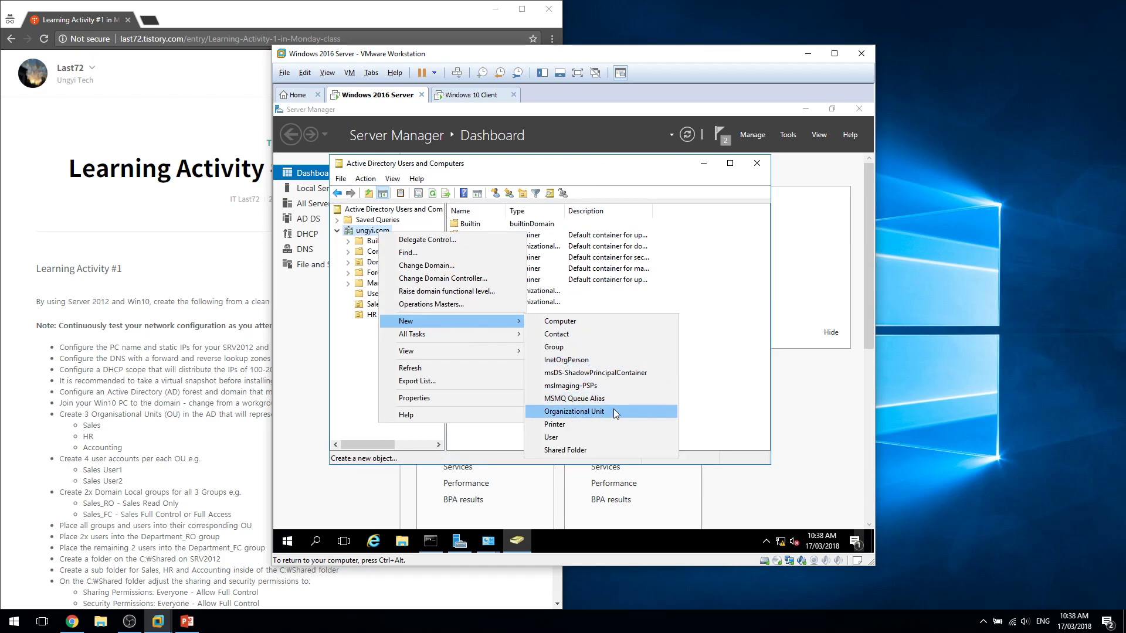
{"action": "left_click", "coordinate": [614, 410]}
{"action": "type", "text": "SA"}
{"action": "key", "text": "BackSpace"}
{"action": "type", "text": "Accounting"}
{"action": "key", "text": "Return"}
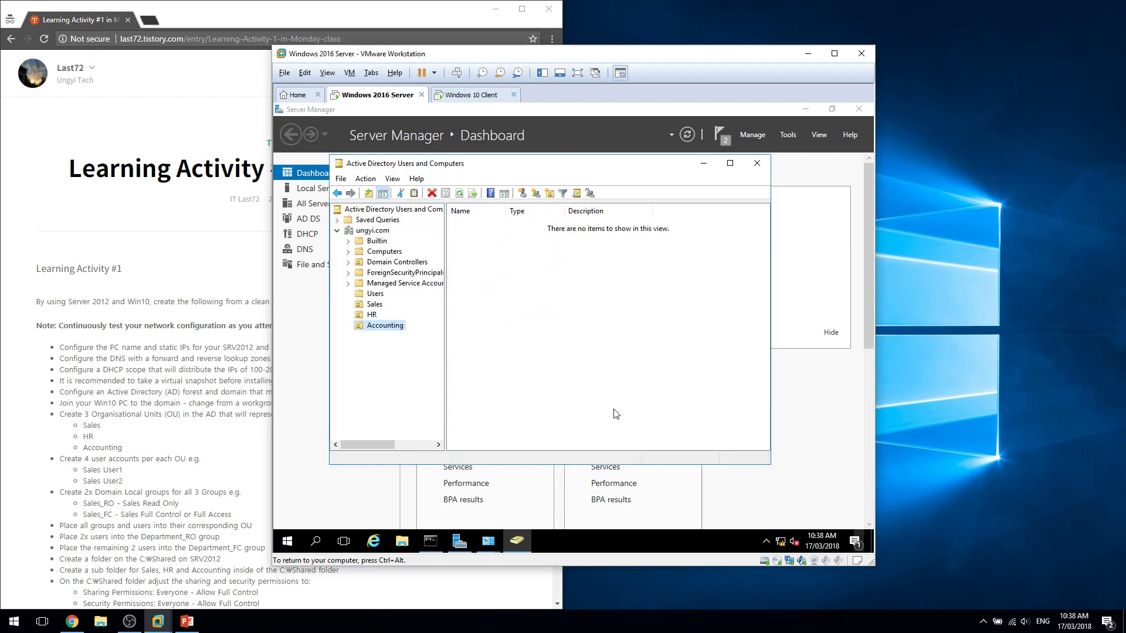
{"action": "left_click", "coordinate": [375, 304]}
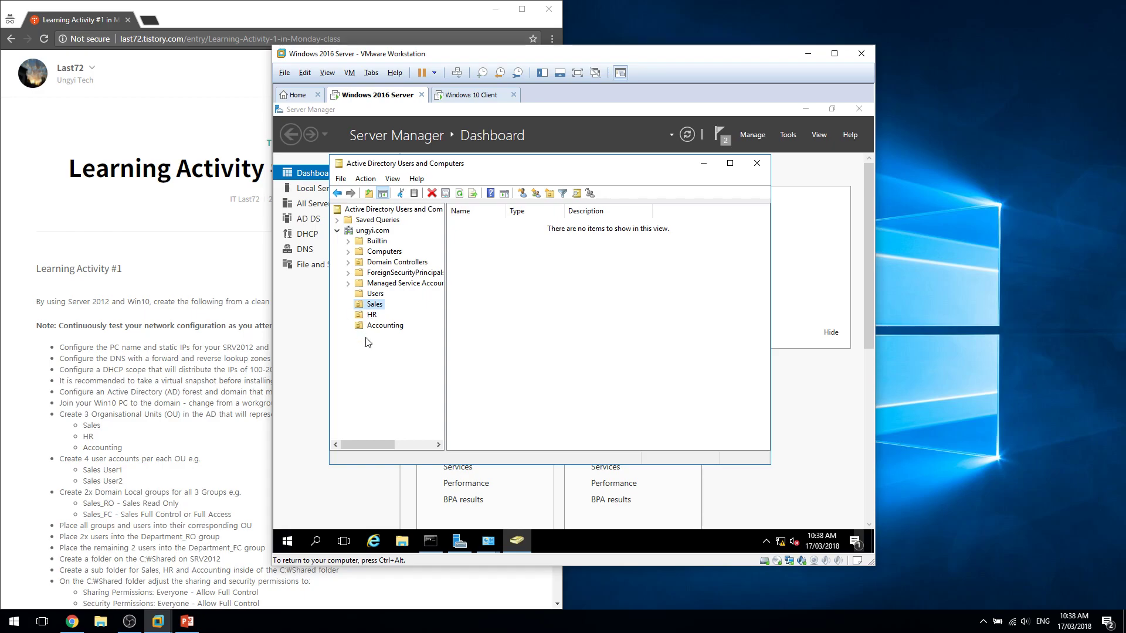
Start a new user in the Sales OU with first name Sales, last name 1, and a logon name.
{"action": "right_click", "coordinate": [391, 309]}
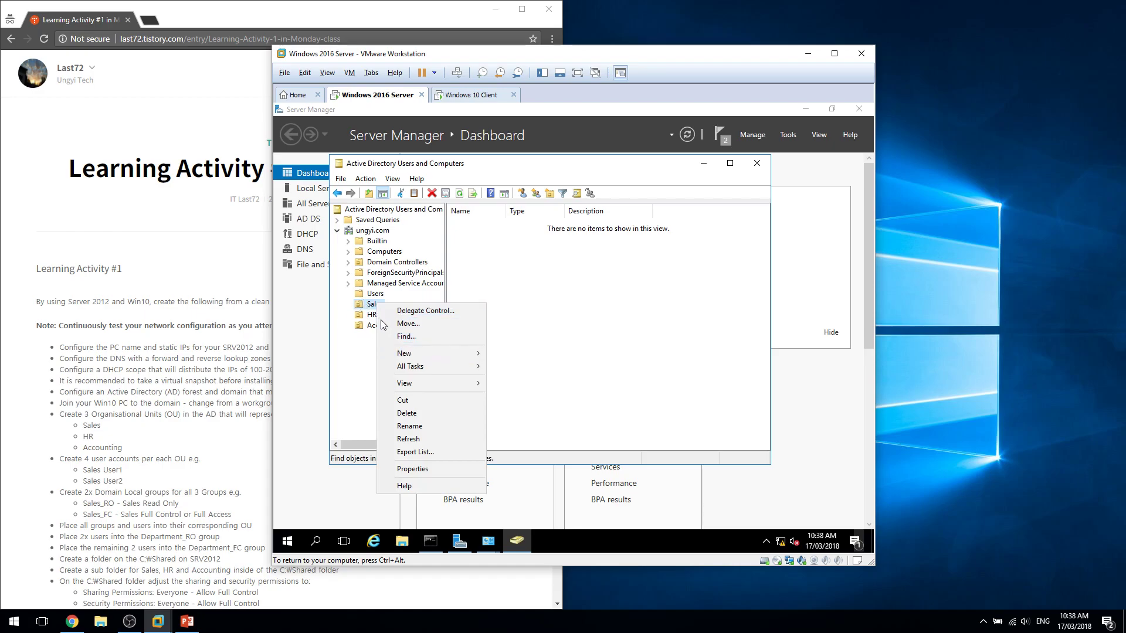
{"action": "left_click", "coordinate": [404, 353]}
{"action": "left_click", "coordinate": [574, 460]}
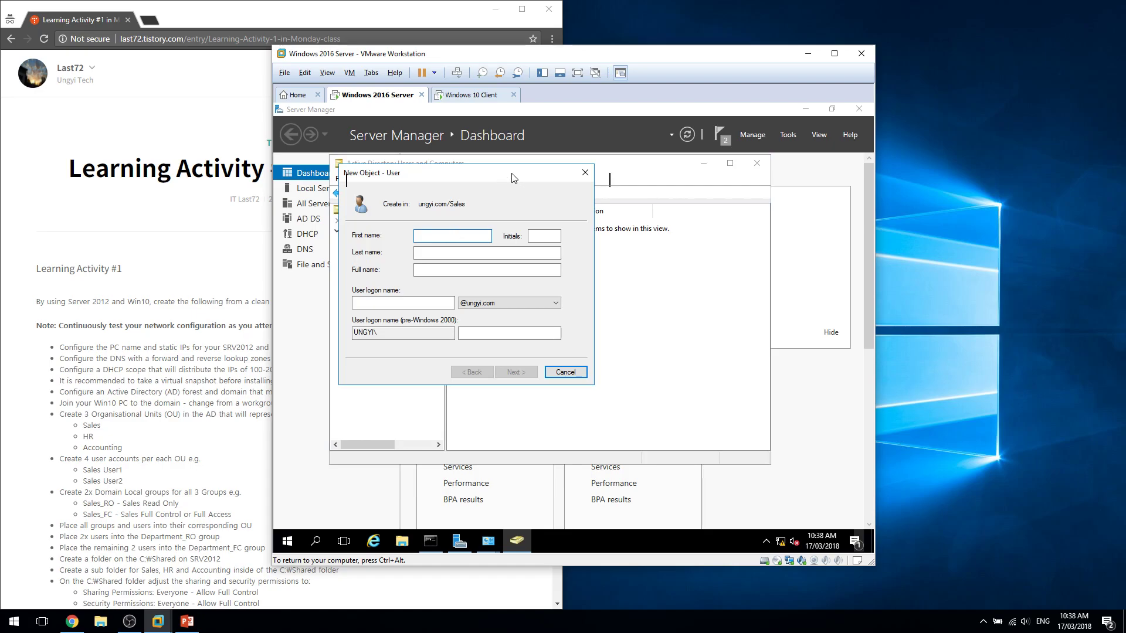
{"action": "left_click_drag", "start_coordinate": [509, 178], "coordinate": [634, 183]}
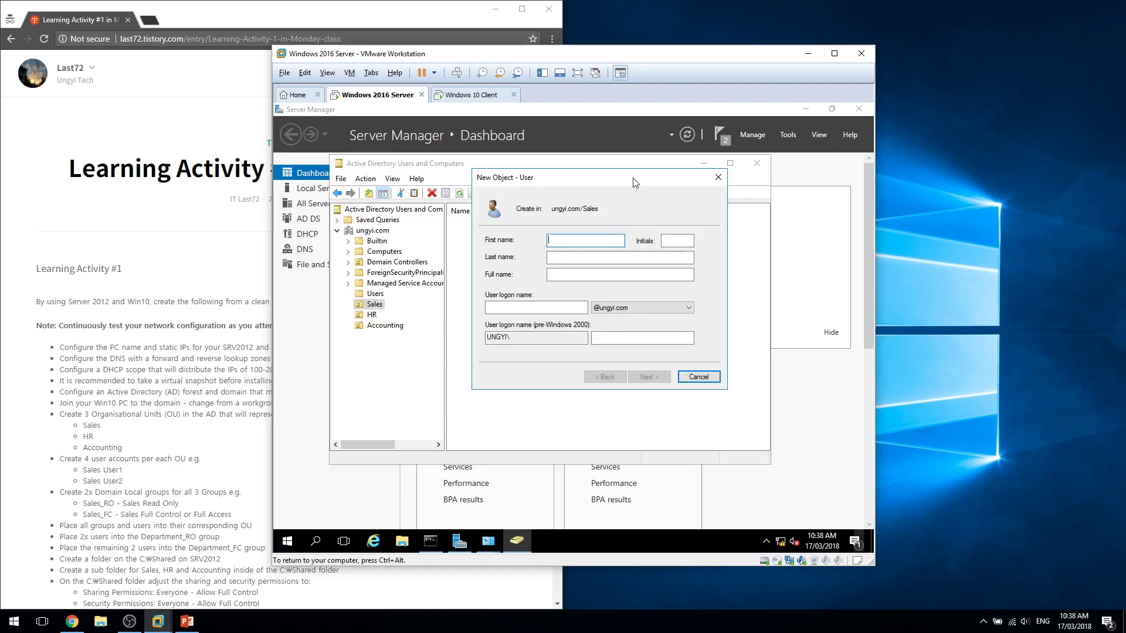
{"action": "left_click", "coordinate": [605, 255]}
{"action": "left_click", "coordinate": [615, 241]}
{"action": "key", "text": "Tab"}
{"action": "key", "text": "Tab"}
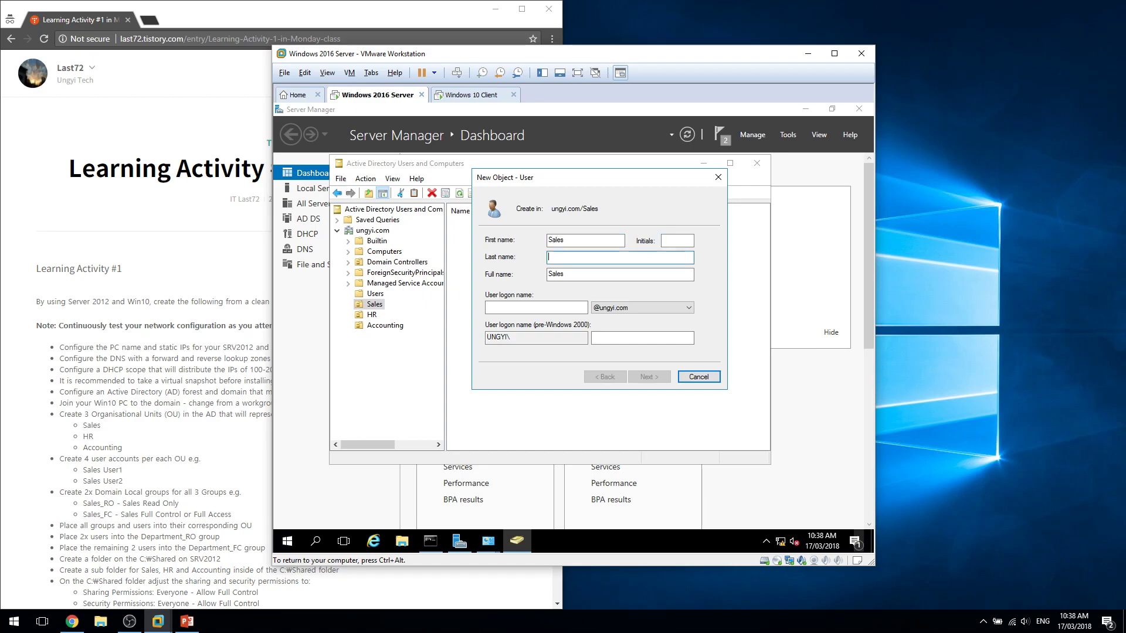
{"action": "type", "text": "1"}
{"action": "key", "text": "Tab"}
{"action": "left_click", "coordinate": [577, 308]}
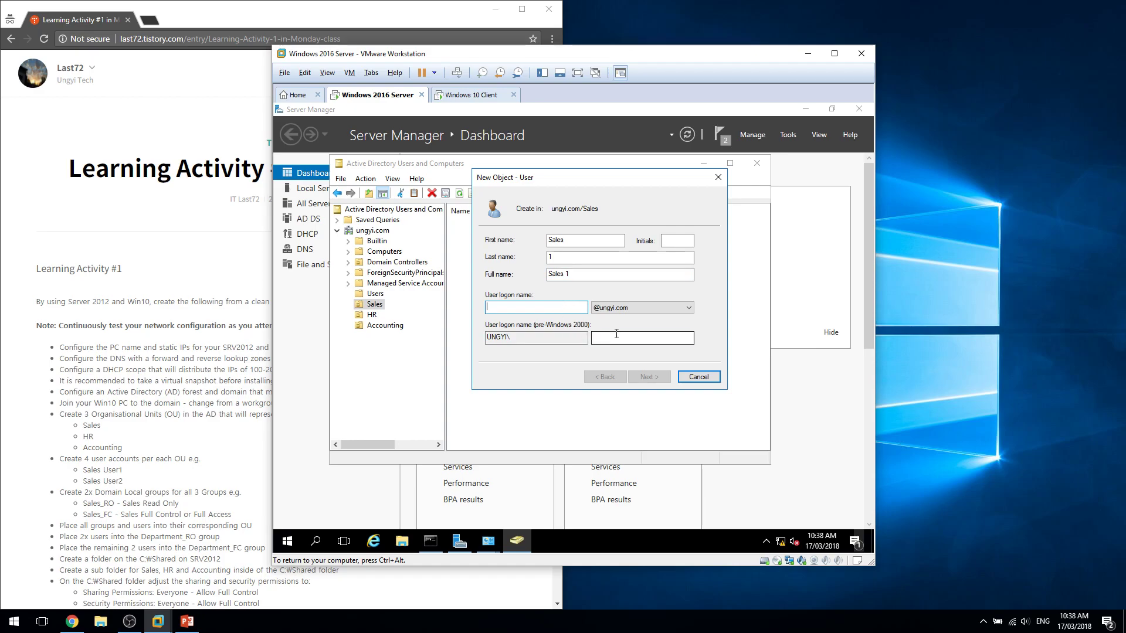
{"action": "double_click", "coordinate": [580, 257]}
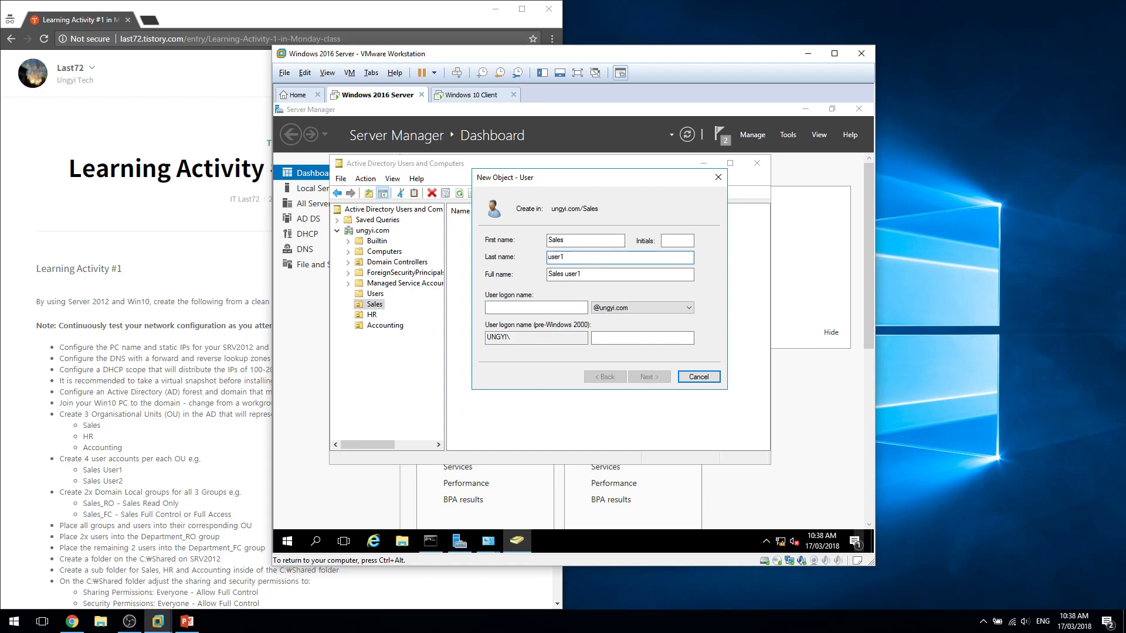
{"action": "key", "text": "BackSpace"}
{"action": "key", "text": "BackSpace"}
{"action": "key", "text": "BackSpace"}
{"action": "key", "text": "BackSpace"}
{"action": "left_click", "coordinate": [535, 308]}
{"action": "type", "text": "sla"}
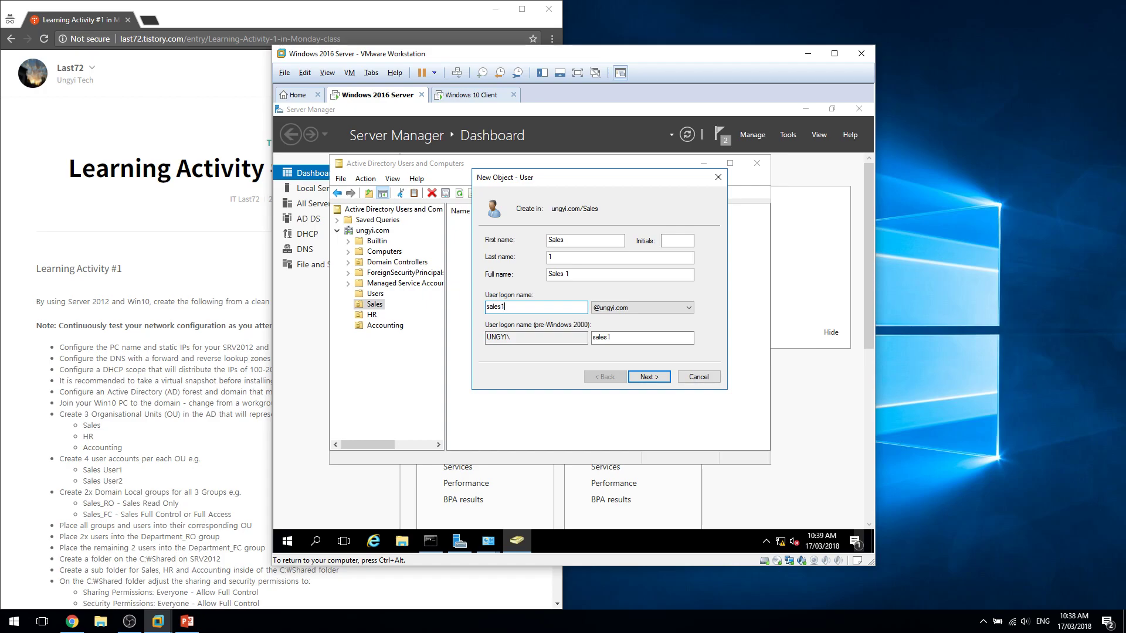
Make the password unchangeable and never-expiring, enter and confirm it, and finish creating Sales 1.
{"action": "left_click", "coordinate": [649, 377]}
{"action": "left_click", "coordinate": [489, 292]}
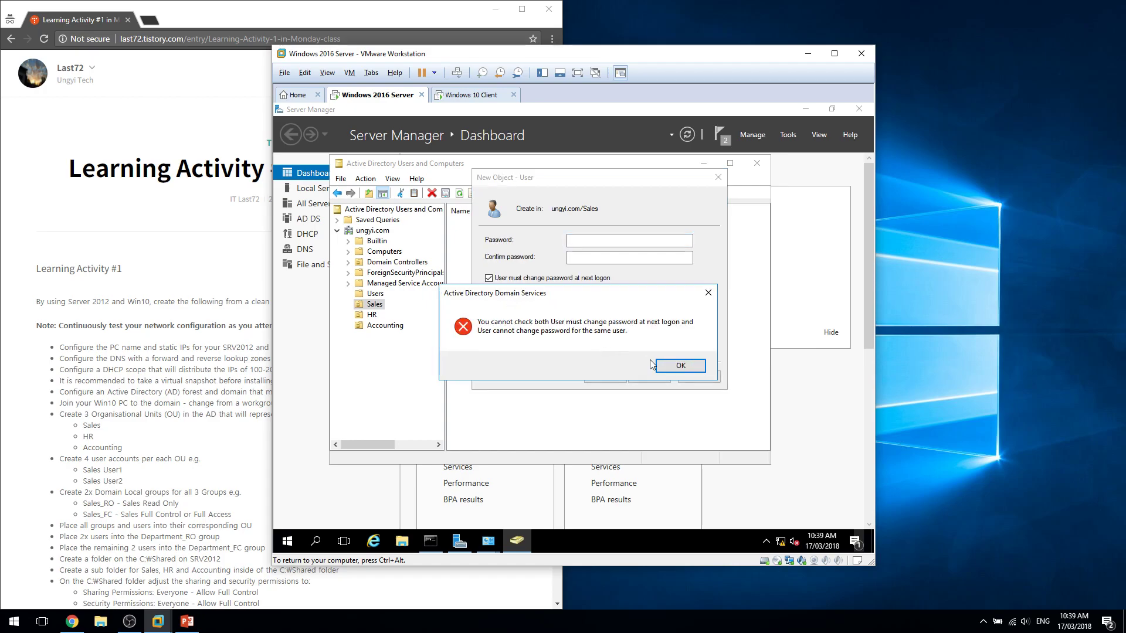
{"action": "left_click", "coordinate": [668, 368]}
{"action": "left_click", "coordinate": [554, 279]}
{"action": "left_click", "coordinate": [551, 293]}
{"action": "left_click", "coordinate": [551, 308]}
{"action": "left_click", "coordinate": [613, 246]}
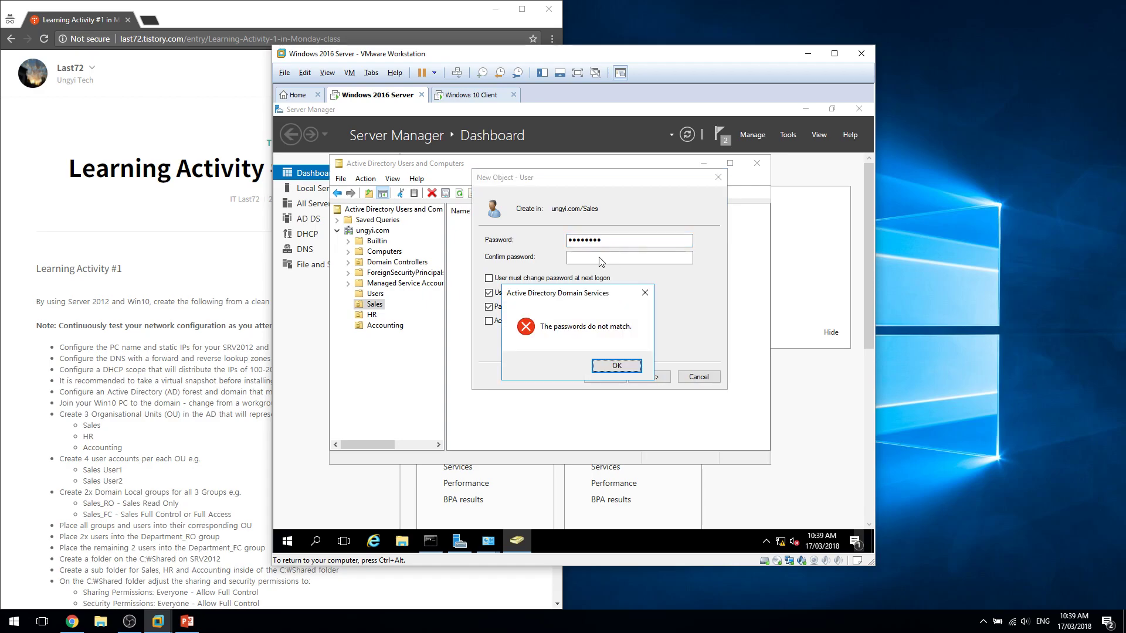
{"action": "key", "text": "Return"}
{"action": "left_click", "coordinate": [625, 240]}
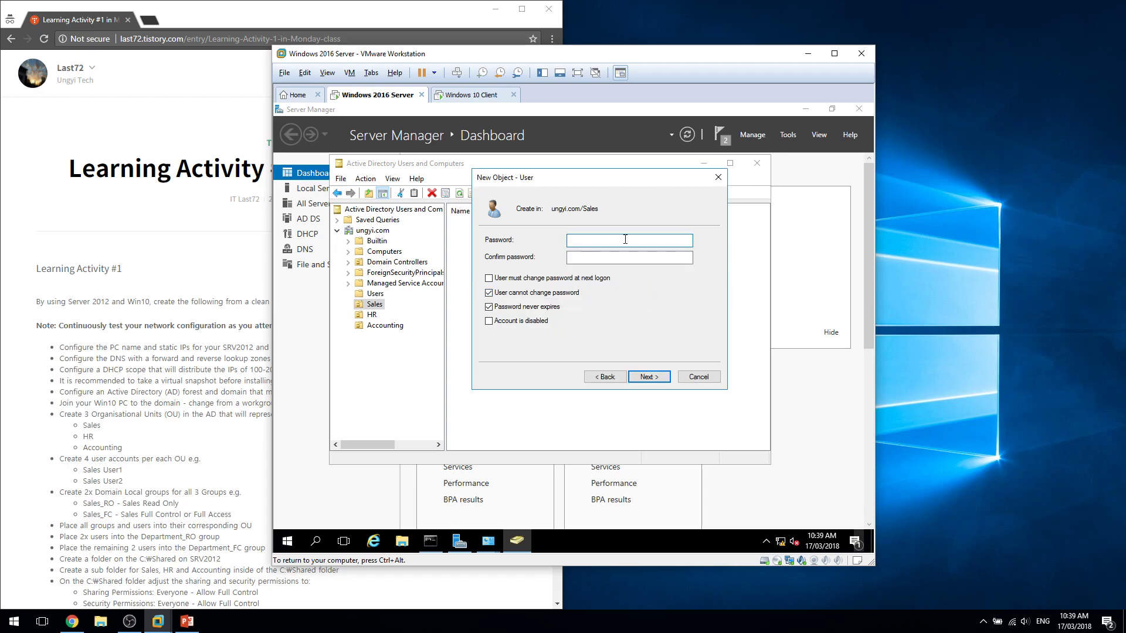
{"action": "key", "text": "Tab"}
{"action": "type", "text": "••••••••"}
{"action": "key", "text": "Return"}
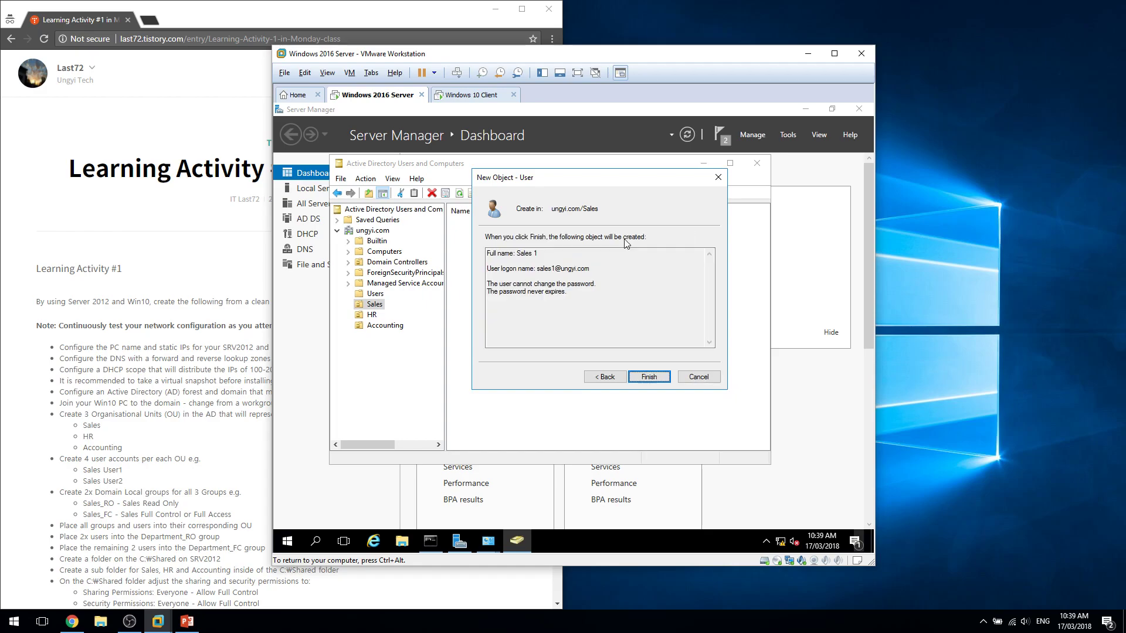
{"action": "key", "text": "Return"}
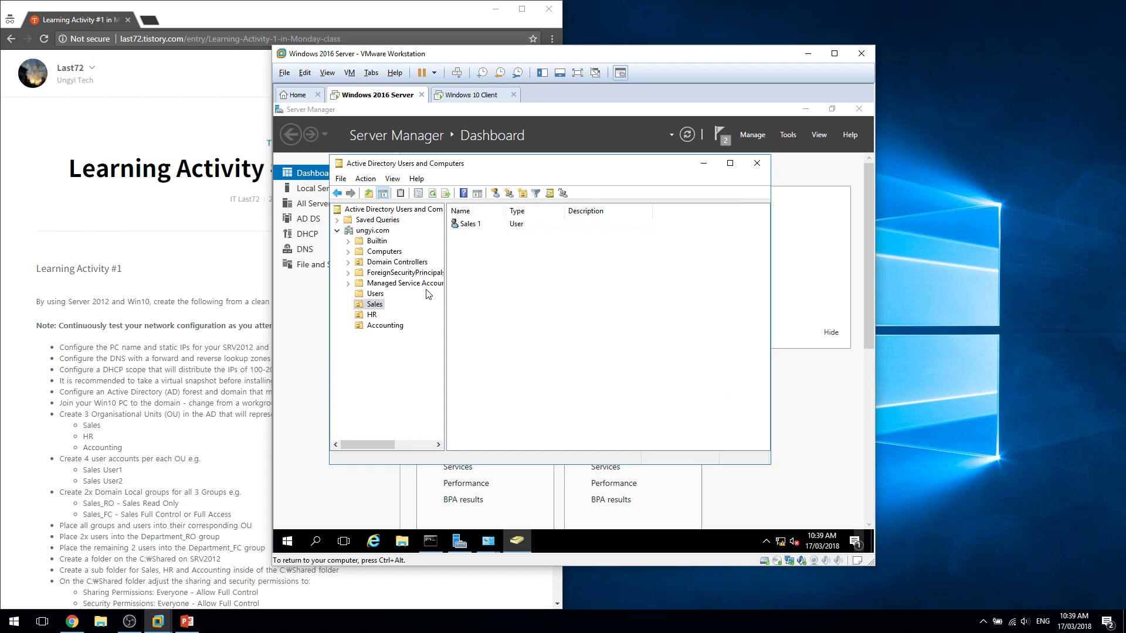
{"action": "right_click", "coordinate": [375, 305]}
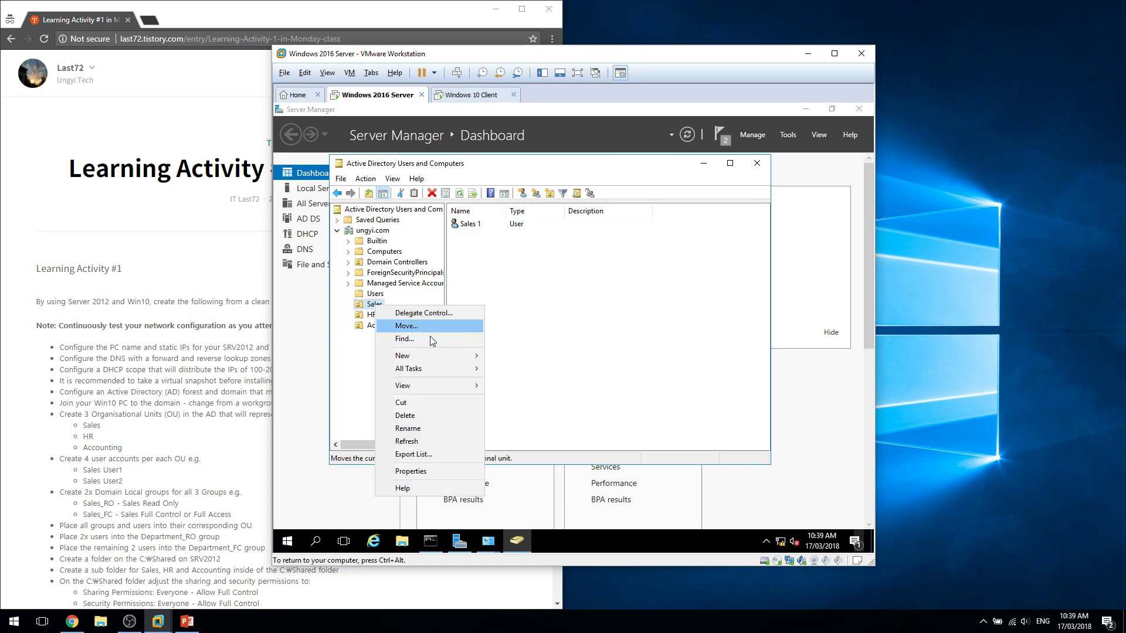
{"action": "mouse_move", "coordinate": [428, 356]}
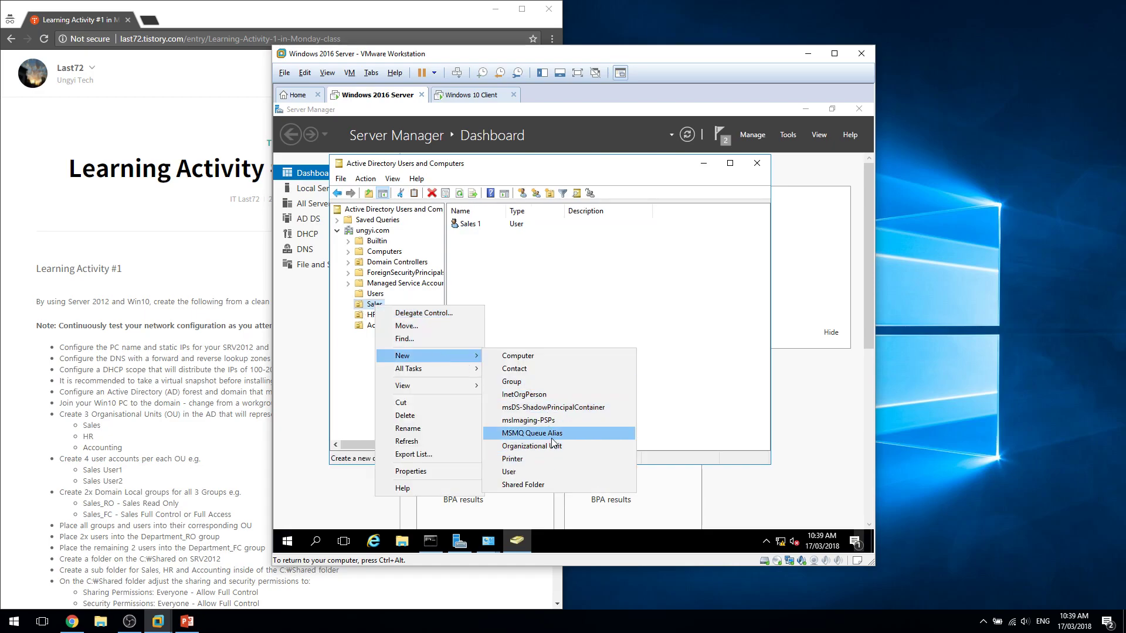
{"action": "left_click", "coordinate": [548, 471]}
{"action": "type", "text": "sales"}
{"action": "left_click", "coordinate": [483, 255]}
{"action": "key", "text": "Tab"}
{"action": "key", "text": "Tab"}
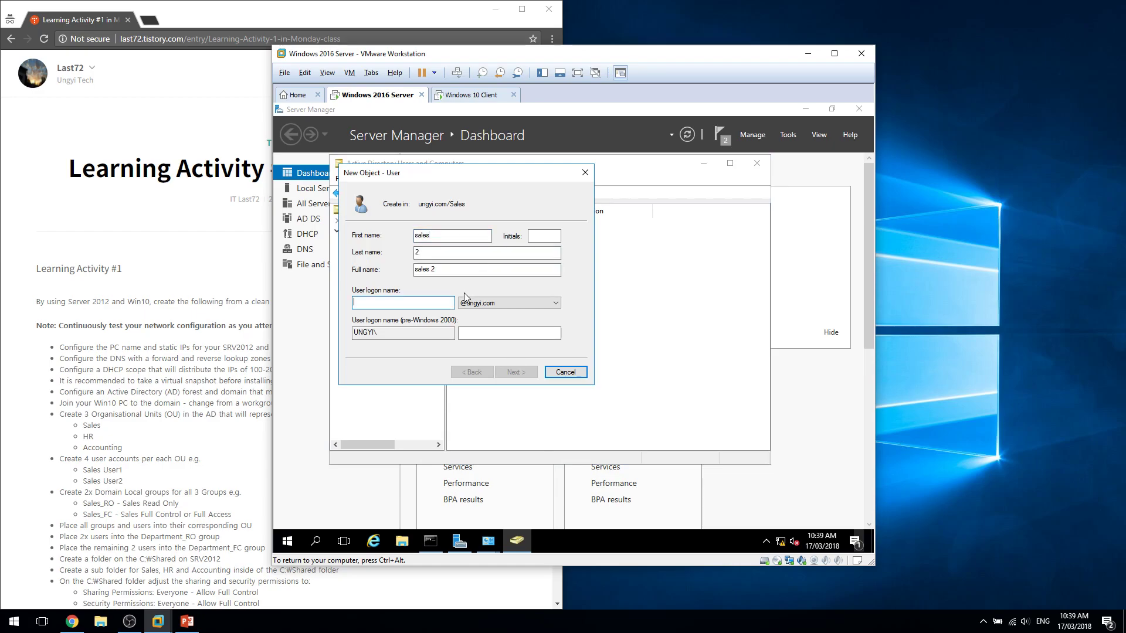
{"action": "type", "text": "sales2"}
{"action": "left_click", "coordinate": [515, 371]}
{"action": "left_click", "coordinate": [403, 287]}
{"action": "key", "text": "Return"}
{"action": "left_click", "coordinate": [400, 275]}
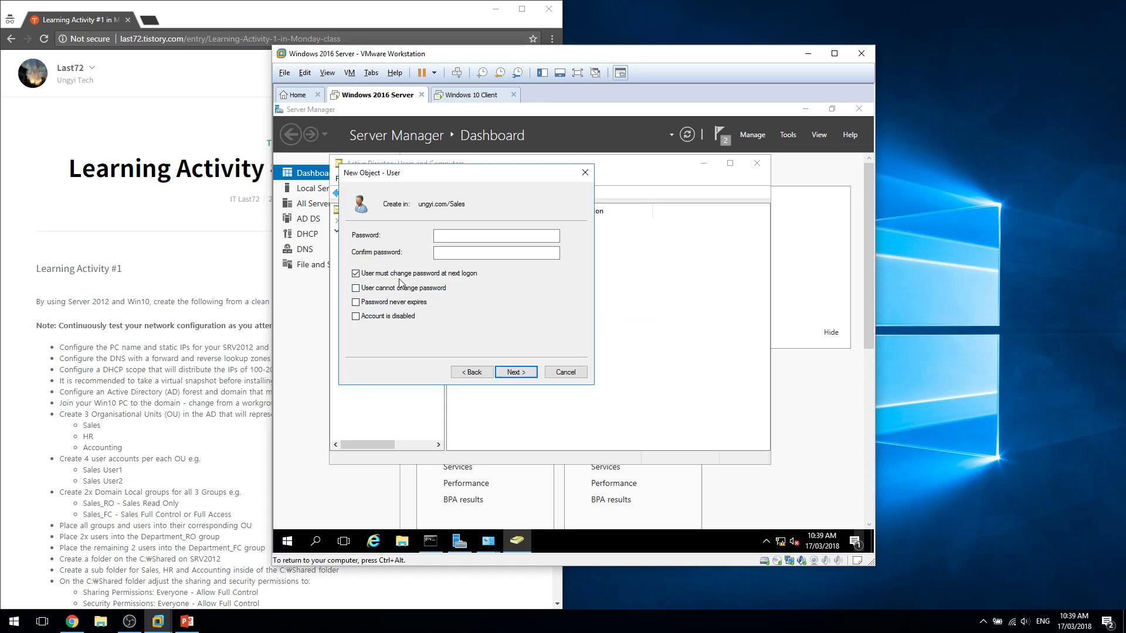
{"action": "left_click", "coordinate": [405, 288]}
{"action": "left_click", "coordinate": [405, 302]}
{"action": "left_click", "coordinate": [465, 240]}
{"action": "type", "text": "Pa$$w0rd"}
{"action": "key", "text": "Return"}
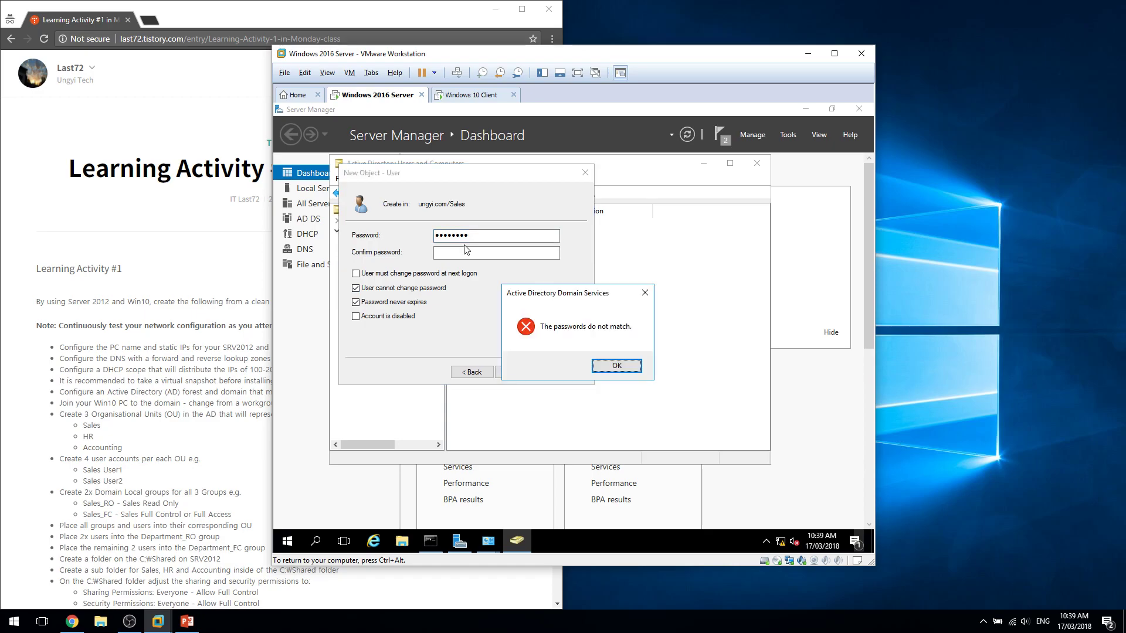
{"action": "key", "text": "Return"}
{"action": "type", "text": "Pa$$w0rd"}
{"action": "key", "text": "Tab"}
{"action": "type", "text": "Pa$$w0"}
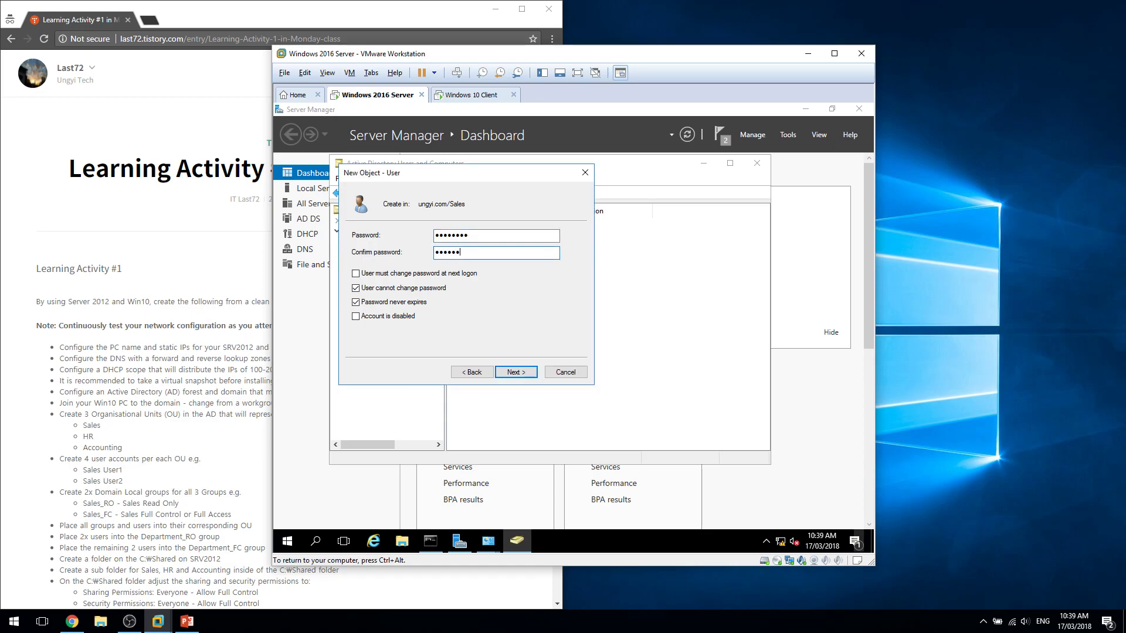
{"action": "type", "text": "rd"}
{"action": "key", "text": "Return"}
{"action": "key", "text": "Return"}
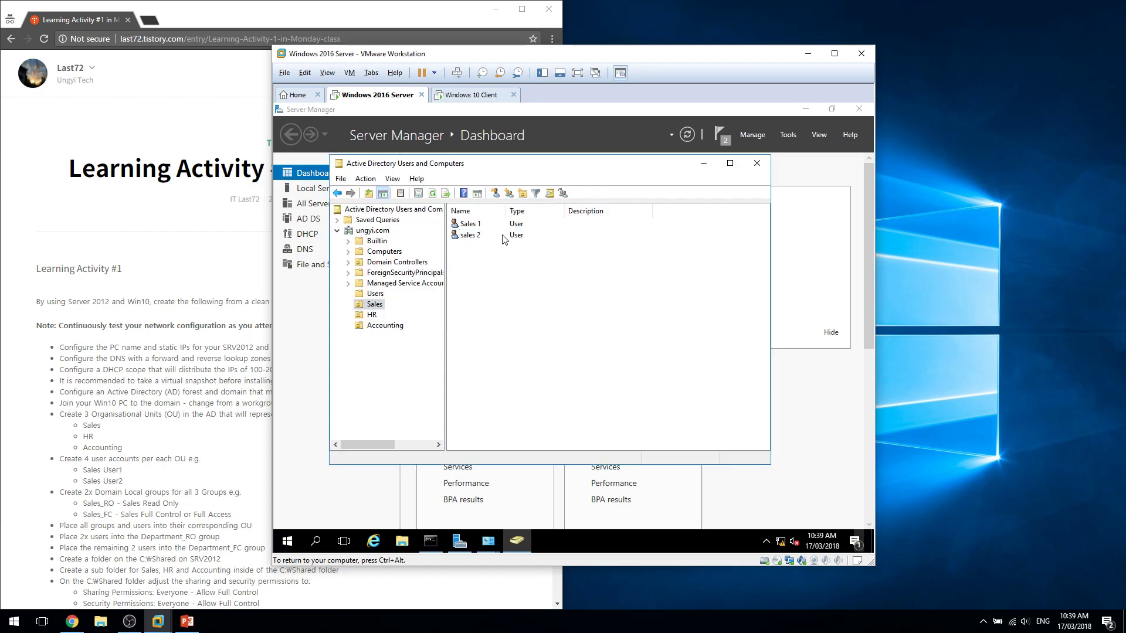
{"action": "right_click", "coordinate": [473, 236]}
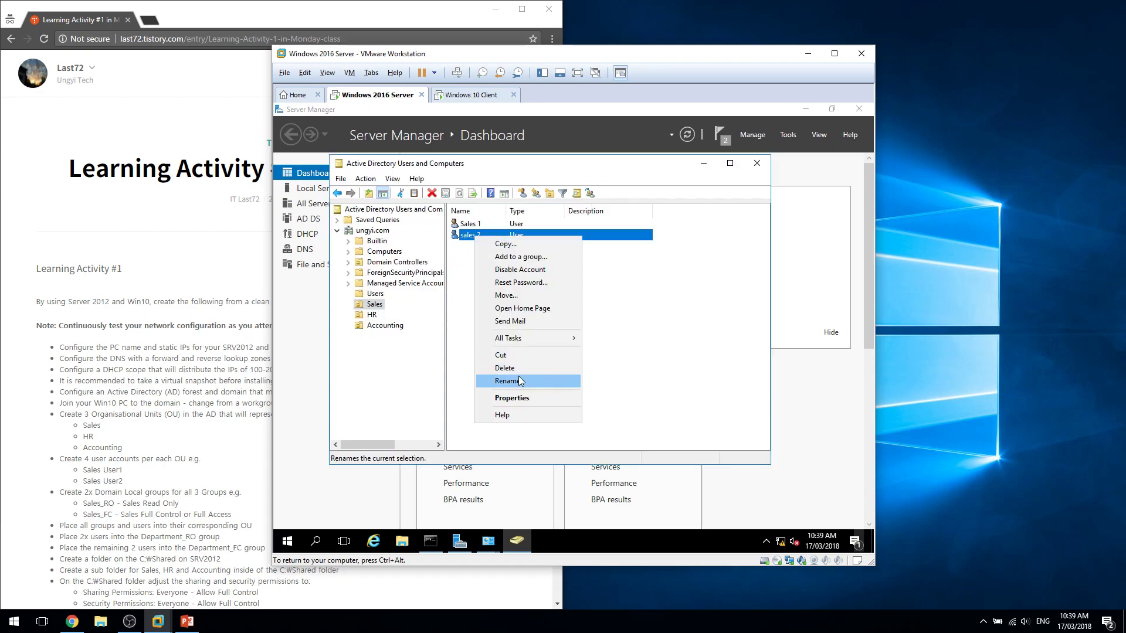
{"action": "left_click", "coordinate": [512, 398]}
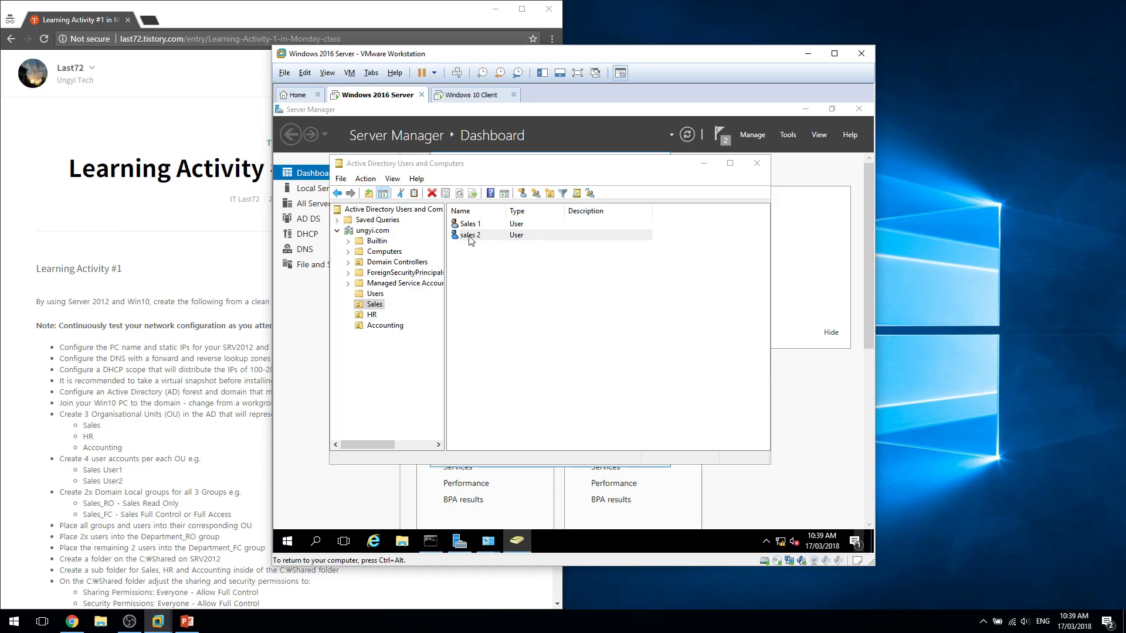
{"action": "left_click", "coordinate": [506, 256]}
{"action": "key", "text": "Delete"}
{"action": "type", "text": "Sales"}
{"action": "left_click", "coordinate": [515, 275]}
{"action": "left_click", "coordinate": [508, 290]}
{"action": "key", "text": "Delete"}
{"action": "type", "text": "S"}
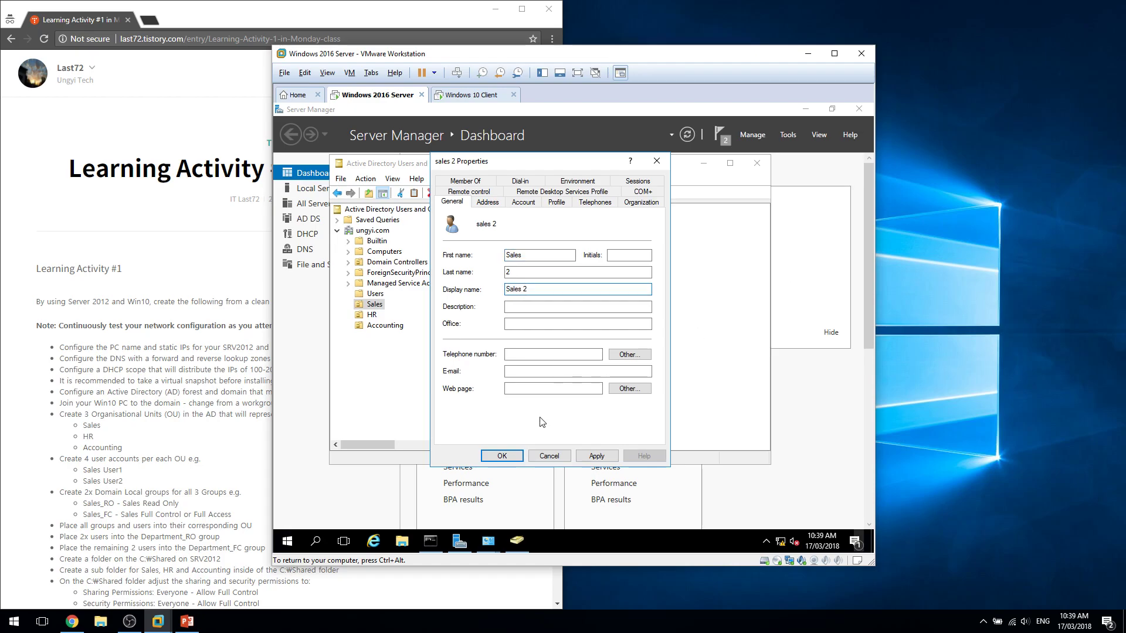
{"action": "left_click", "coordinate": [501, 455]}
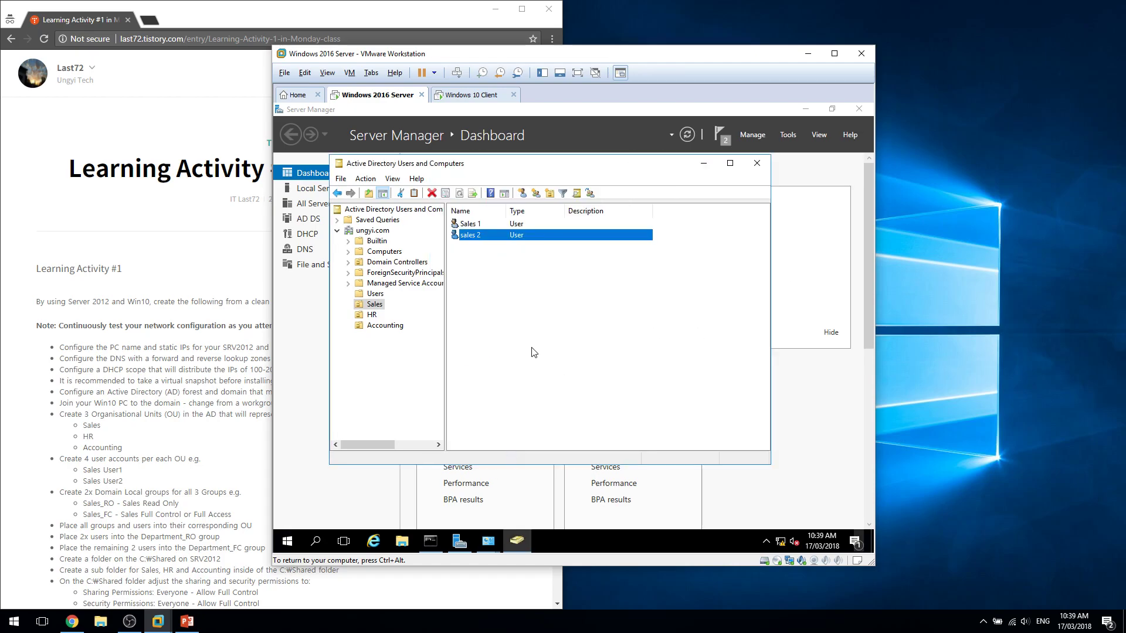
{"action": "left_click", "coordinate": [472, 236]}
{"action": "left_click", "coordinate": [479, 264]}
{"action": "left_click", "coordinate": [480, 225]}
{"action": "left_click", "coordinate": [484, 235]}
{"action": "left_click", "coordinate": [485, 226]}
{"action": "left_click", "coordinate": [485, 234]}
{"action": "left_click", "coordinate": [484, 225]}
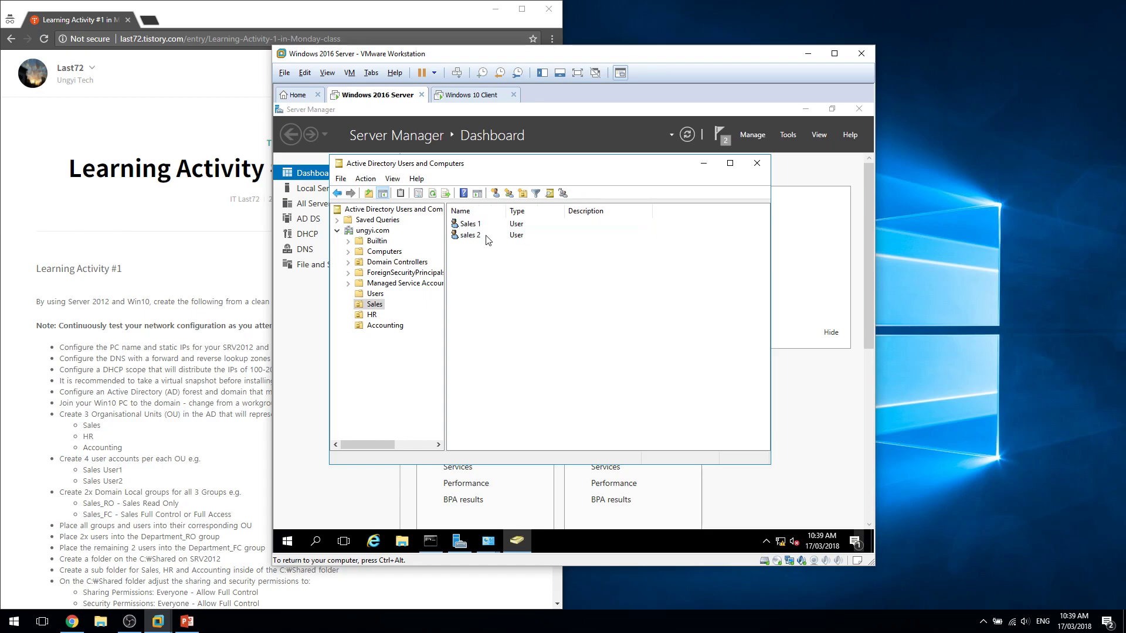
{"action": "right_click", "coordinate": [485, 231]}
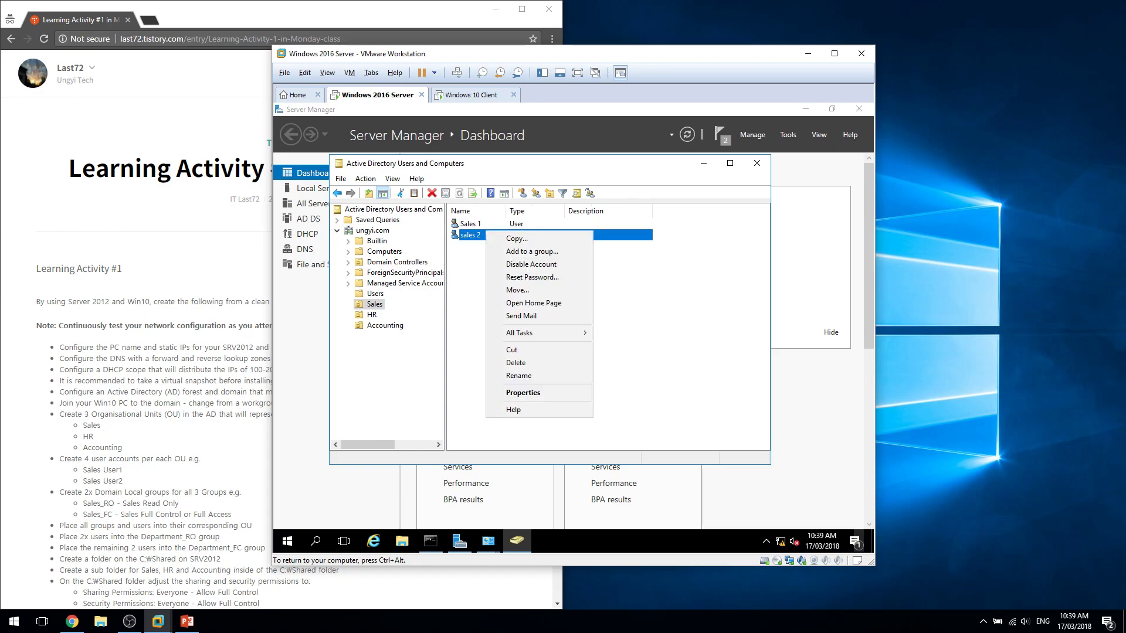
{"action": "left_click", "coordinate": [561, 363]}
{"action": "left_click", "coordinate": [607, 371]}
Start a new user in the Sales OU named Sales 2 with logon name sales2.
{"action": "right_click", "coordinate": [378, 304]}
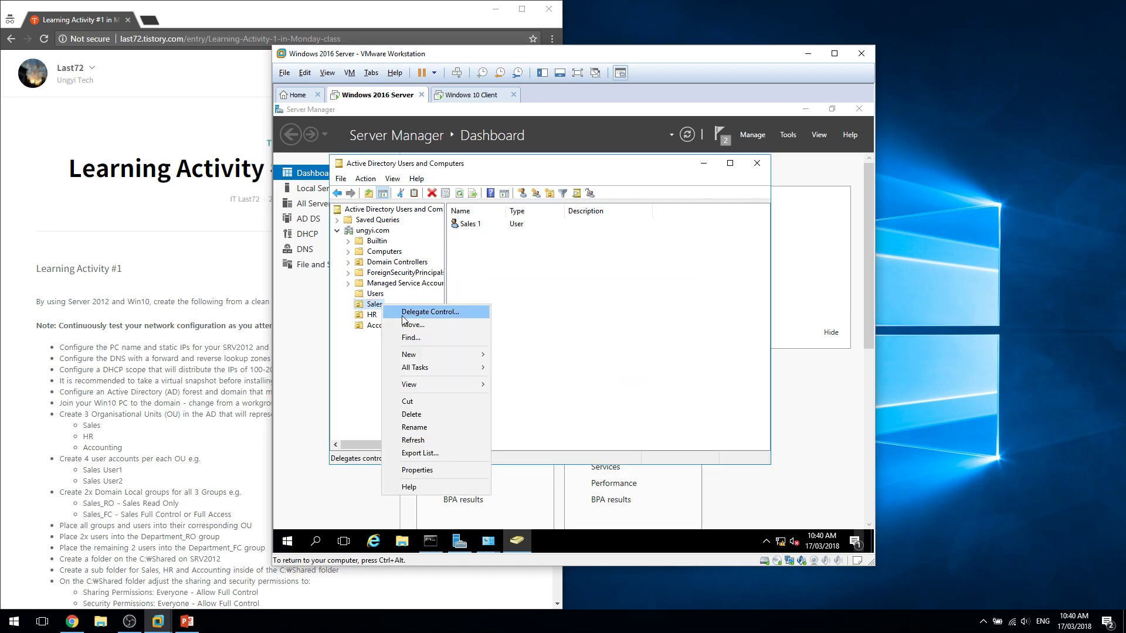
{"action": "mouse_move", "coordinate": [432, 354]}
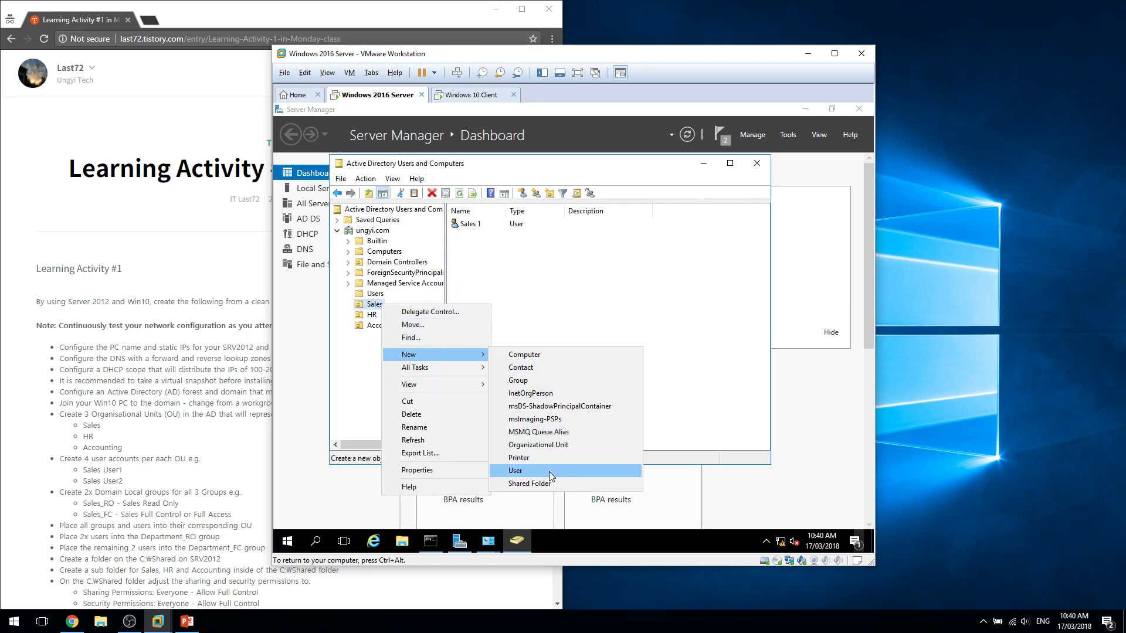
{"action": "left_click", "coordinate": [552, 476]}
{"action": "type", "text": "sales"}
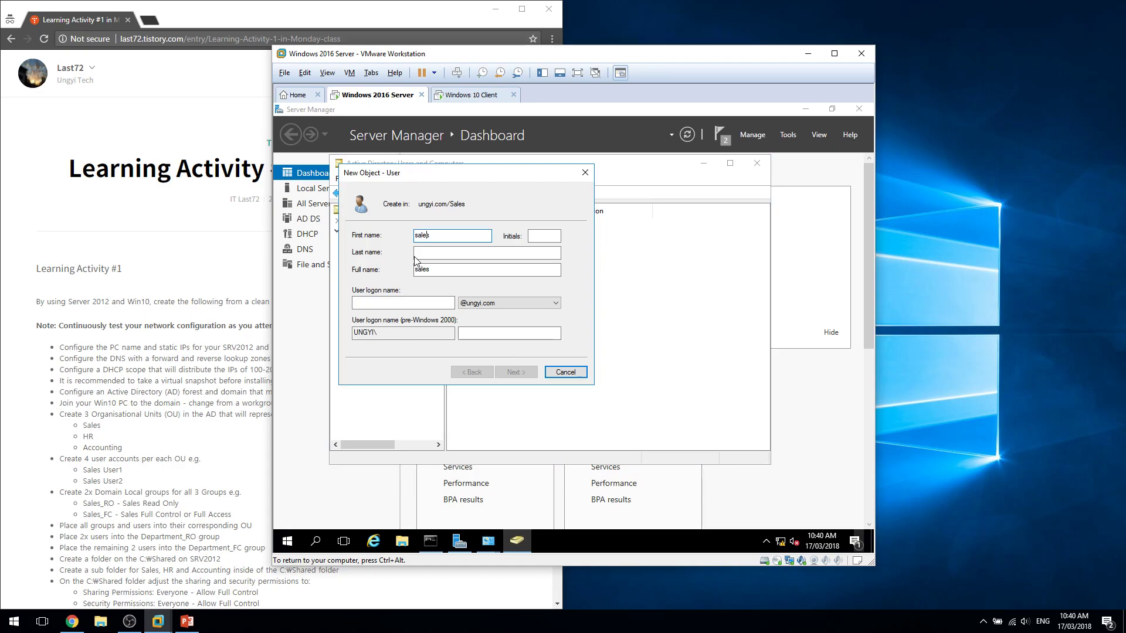
{"action": "key", "text": "BackSpace"}
{"action": "key", "text": "BackSpace"}
{"action": "key", "text": "BackSpace"}
{"action": "key", "text": "BackSpace"}
{"action": "key", "text": "BackSpace"}
{"action": "type", "text": "Sales"}
{"action": "left_click", "coordinate": [452, 253]}
{"action": "type", "text": "2"}
{"action": "left_click", "coordinate": [433, 303]}
{"action": "type", "text": "sal"}
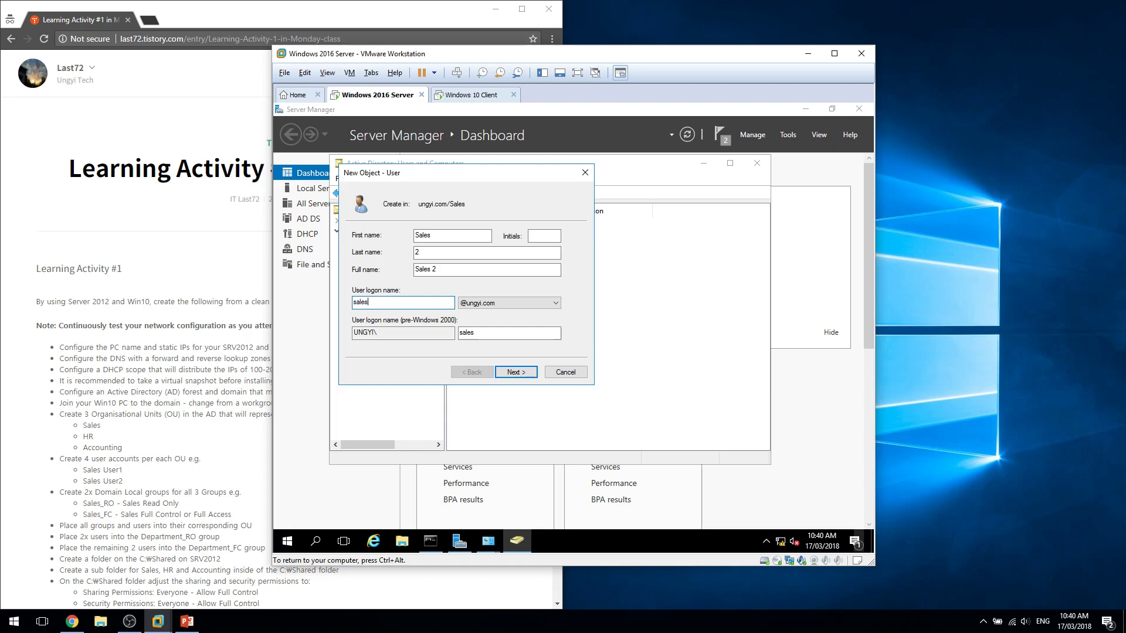
Enter and confirm the password and finish creating the Sales 2 user.
{"action": "left_click", "coordinate": [514, 371]}
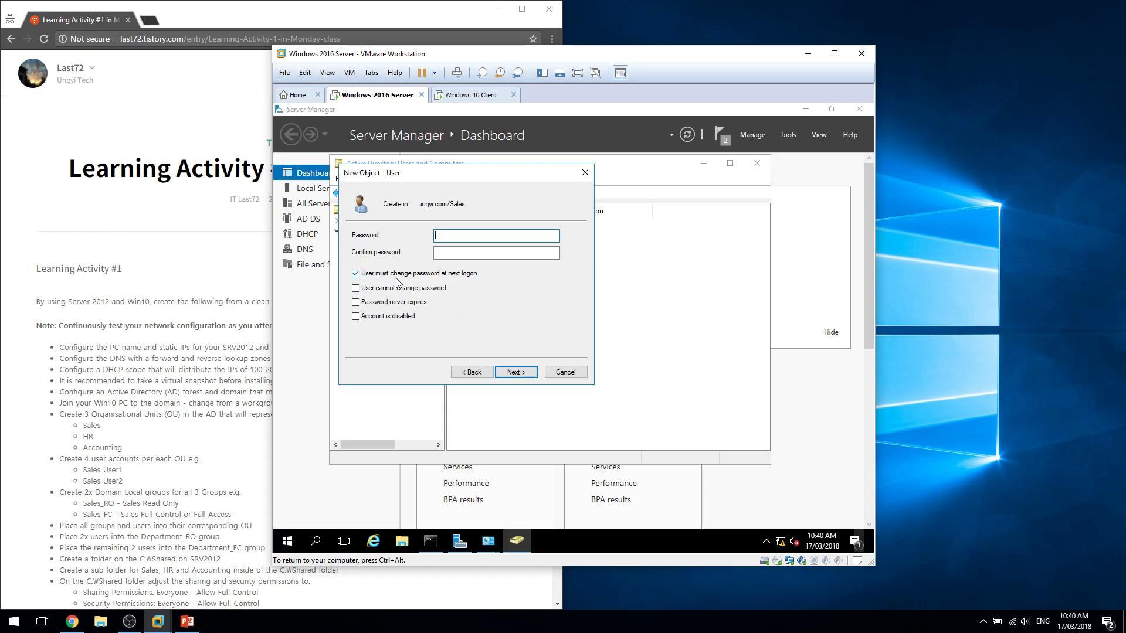
{"action": "left_click", "coordinate": [464, 238]}
{"action": "key", "text": "Tab"}
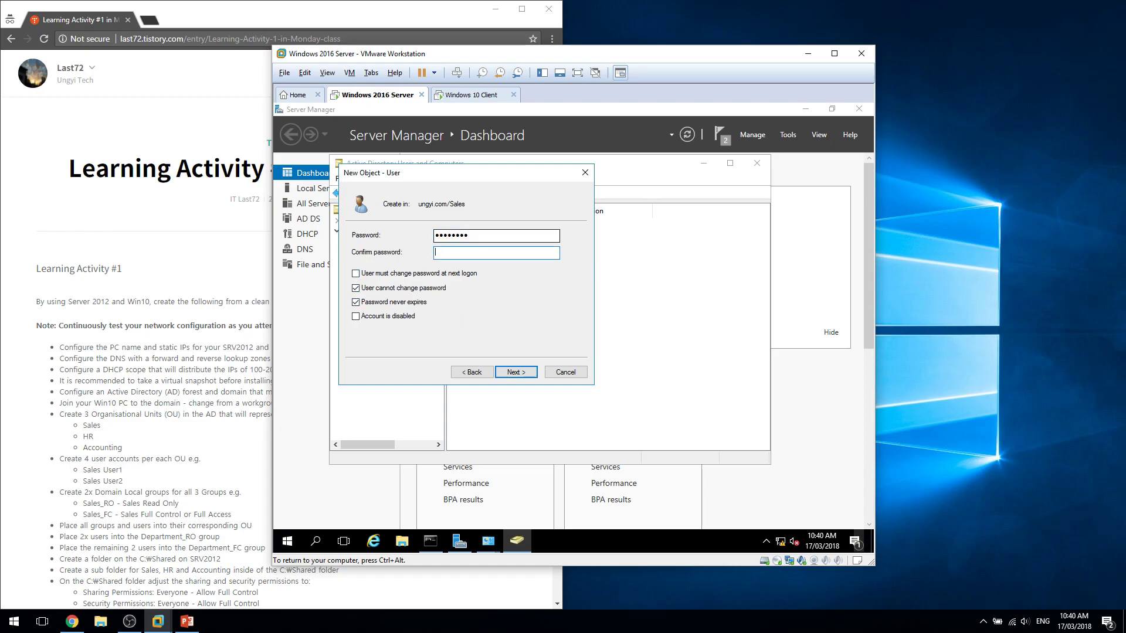
{"action": "key", "text": "Return"}
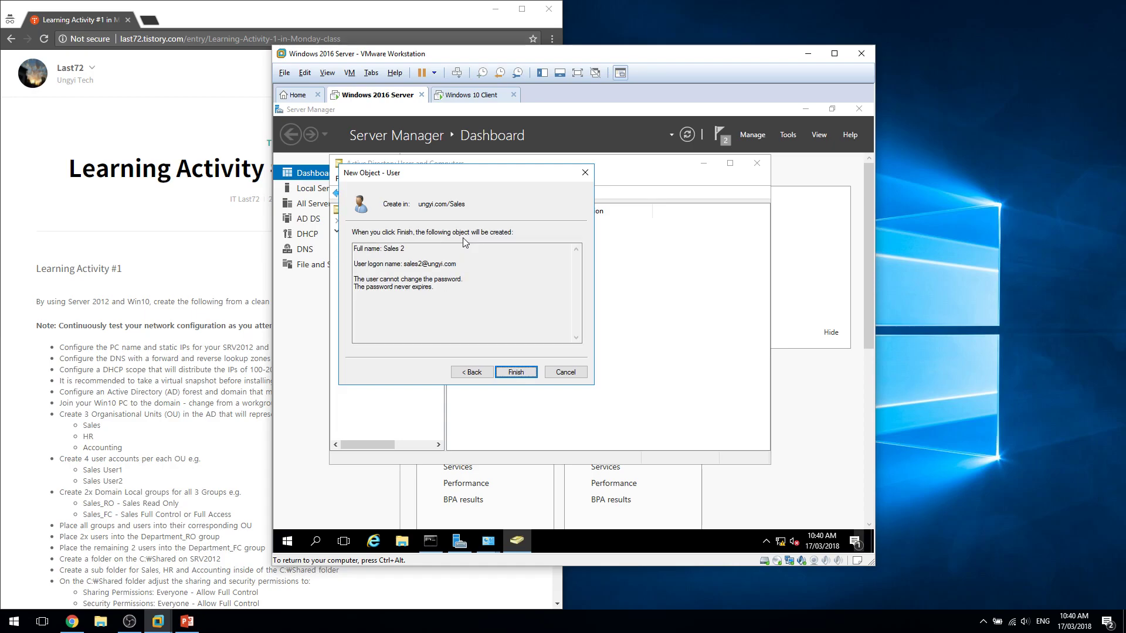
{"action": "key", "text": "Return"}
{"action": "right_click", "coordinate": [370, 304]}
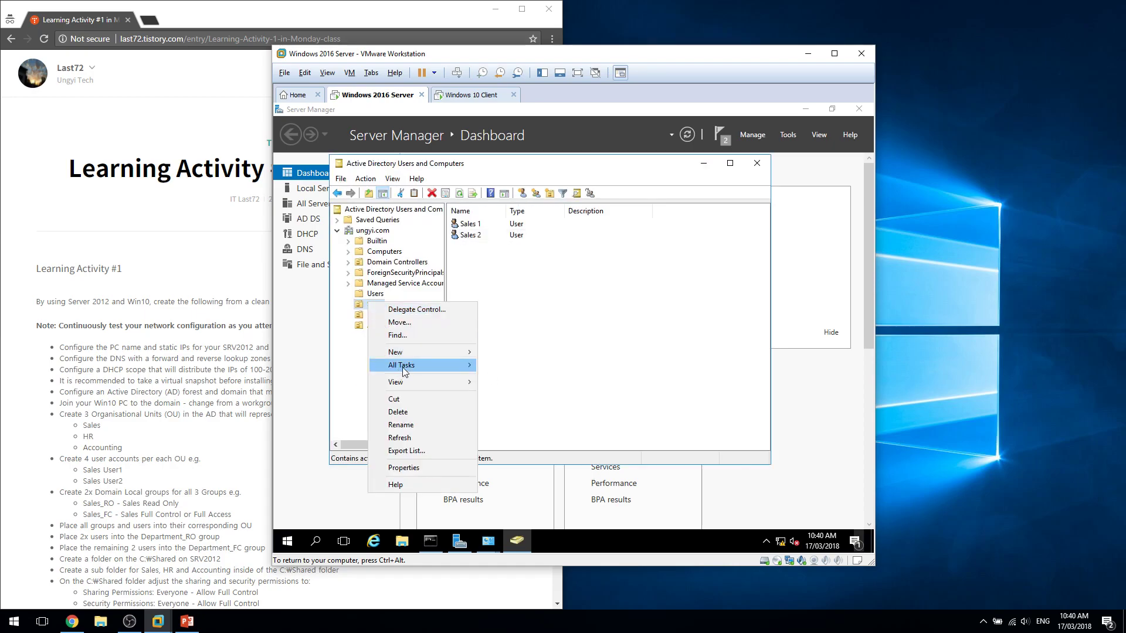
Start a new Sales OU user with last name 3 and a logon name.
{"action": "mouse_move", "coordinate": [416, 353]}
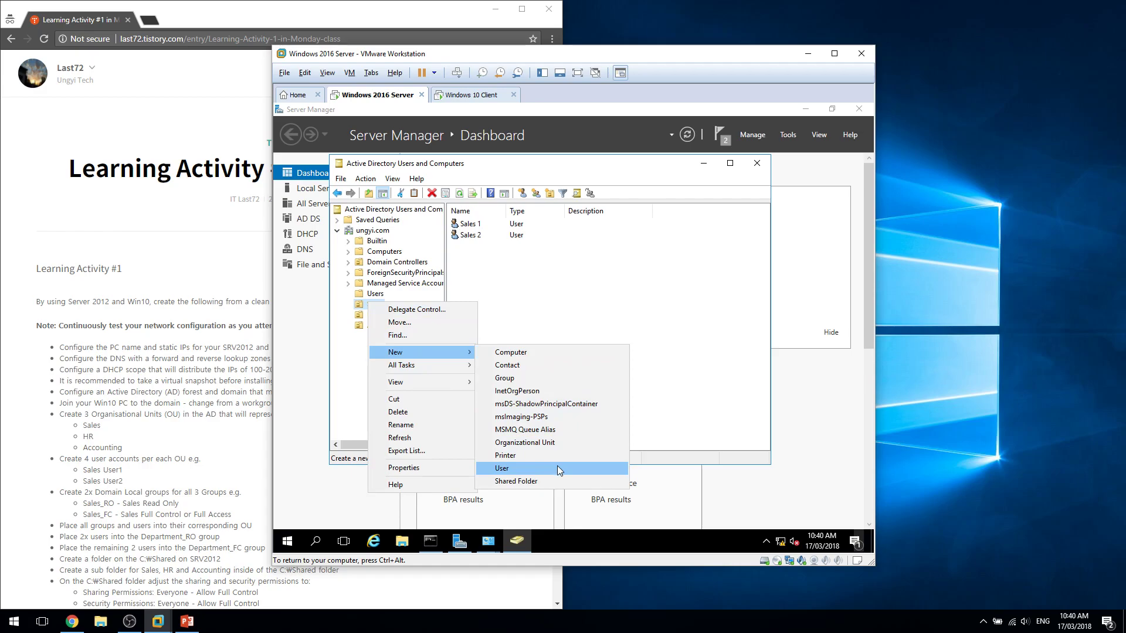
{"action": "left_click", "coordinate": [557, 468]}
{"action": "type", "text": "Salse"}
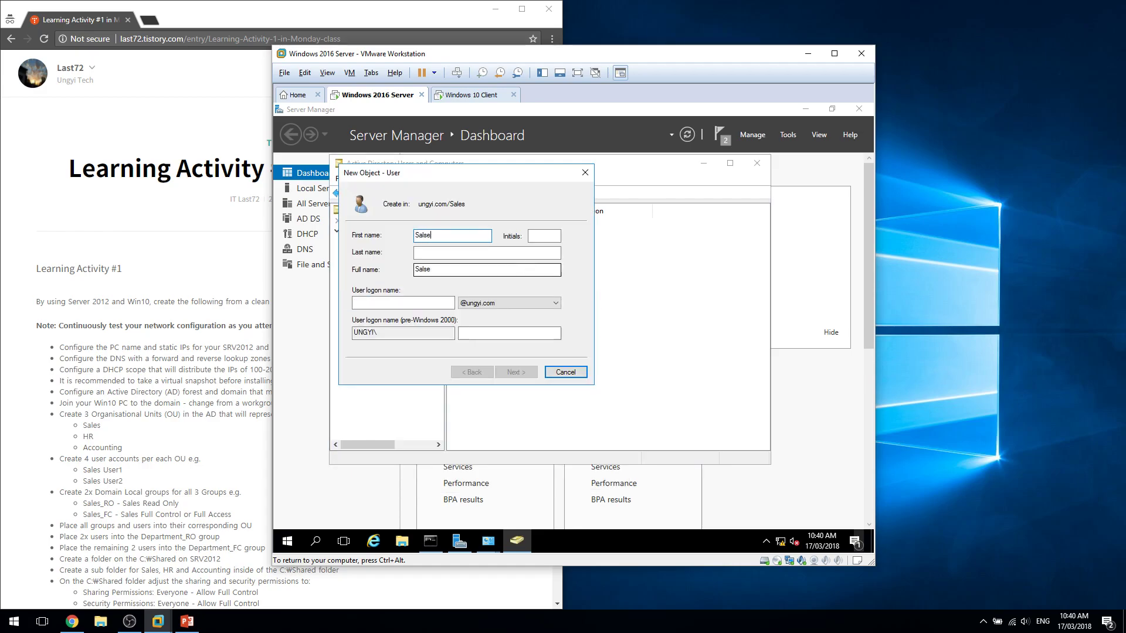
{"action": "key", "text": "Tab"}
{"action": "type", "text": "2"}
{"action": "key", "text": "Tab"}
{"action": "type", "text": "3"}
{"action": "key", "text": "Tab"}
{"action": "key", "text": "Tab"}
{"action": "type", "text": "sale"}
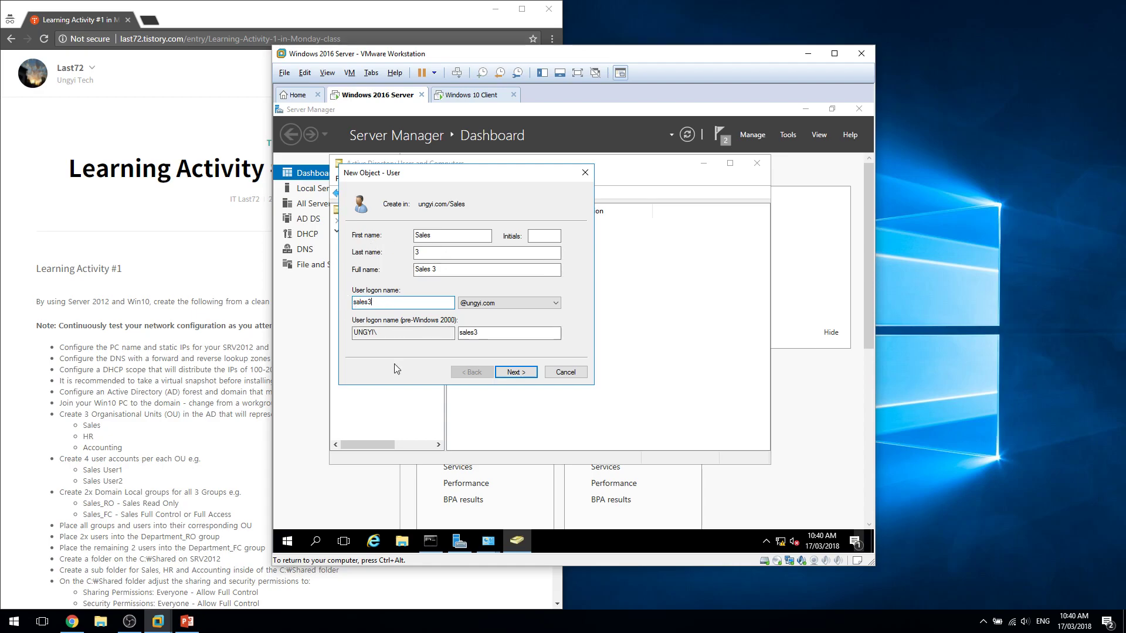
Clear change-at-next-logon, make the password unchangeable, enter it twice, and finish Sales 3.
{"action": "left_click", "coordinate": [515, 372]}
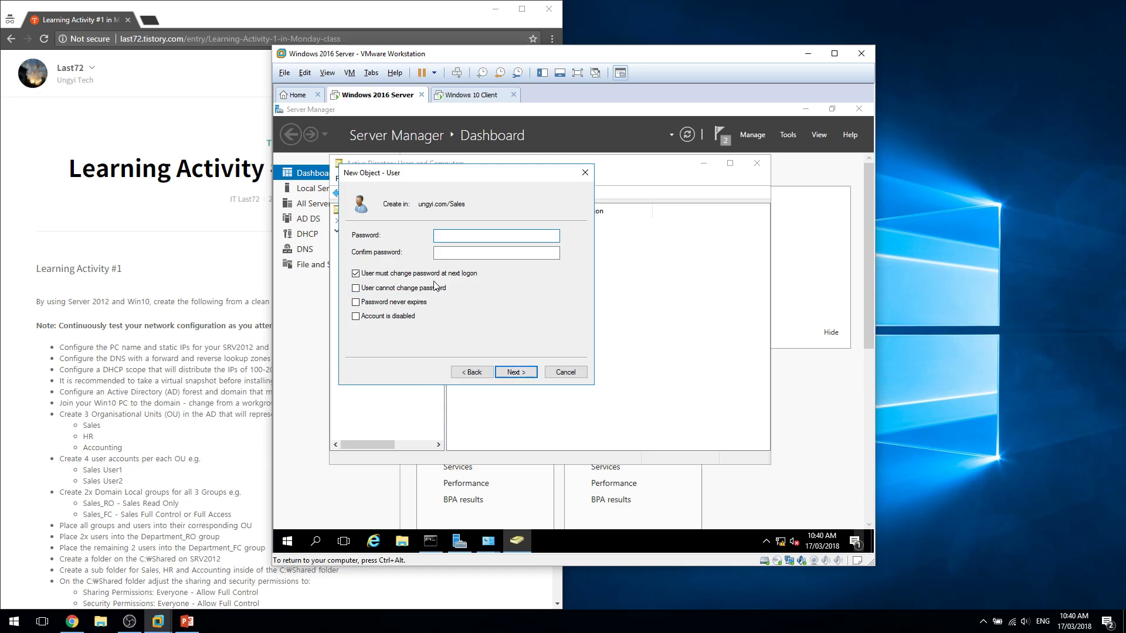
{"action": "key", "text": "Return"}
{"action": "key", "text": "Return"}
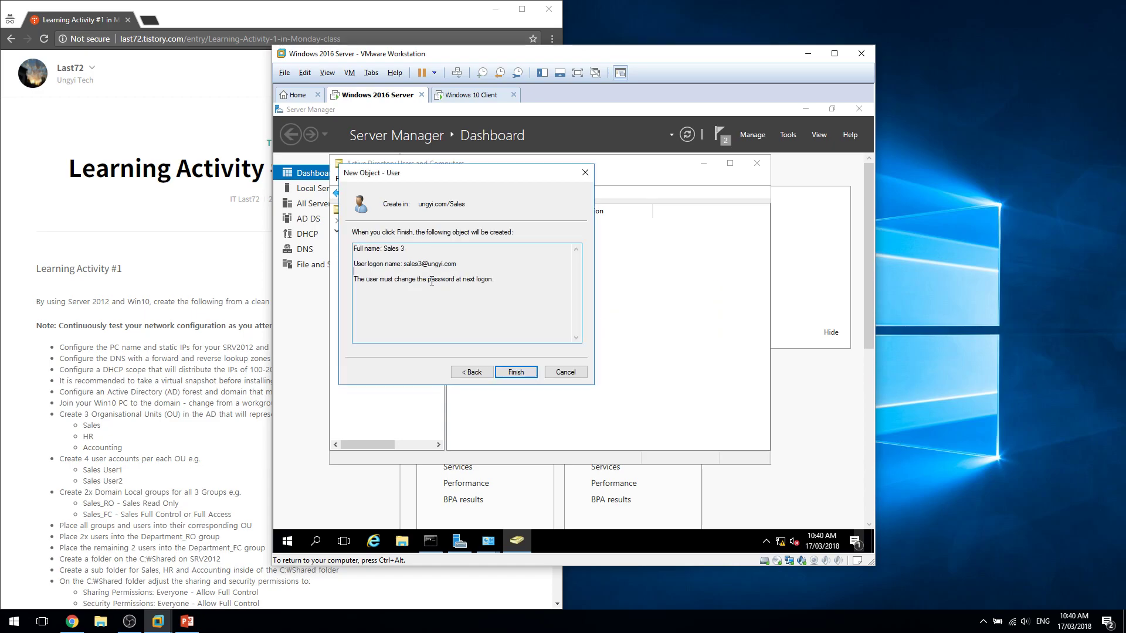
{"action": "left_click", "coordinate": [472, 371]}
{"action": "left_click", "coordinate": [410, 273]}
{"action": "left_click", "coordinate": [410, 287]}
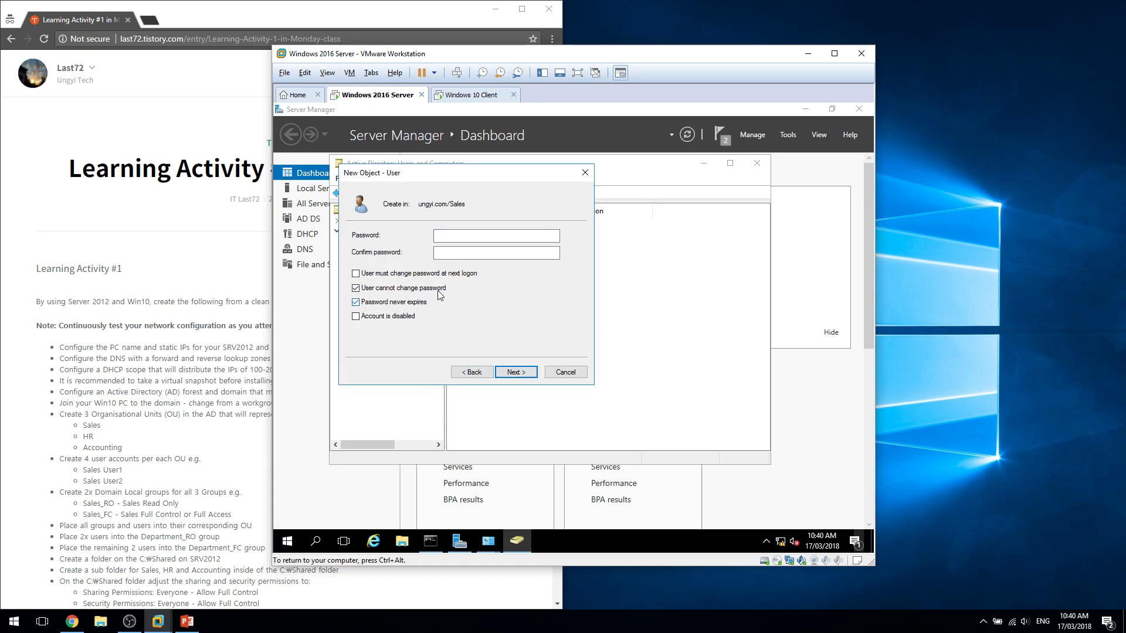
{"action": "left_click", "coordinate": [473, 234]}
{"action": "type", "text": "••••"}
{"action": "key", "text": "Tab"}
{"action": "type", "text": "••••••••"}
{"action": "key", "text": "Return"}
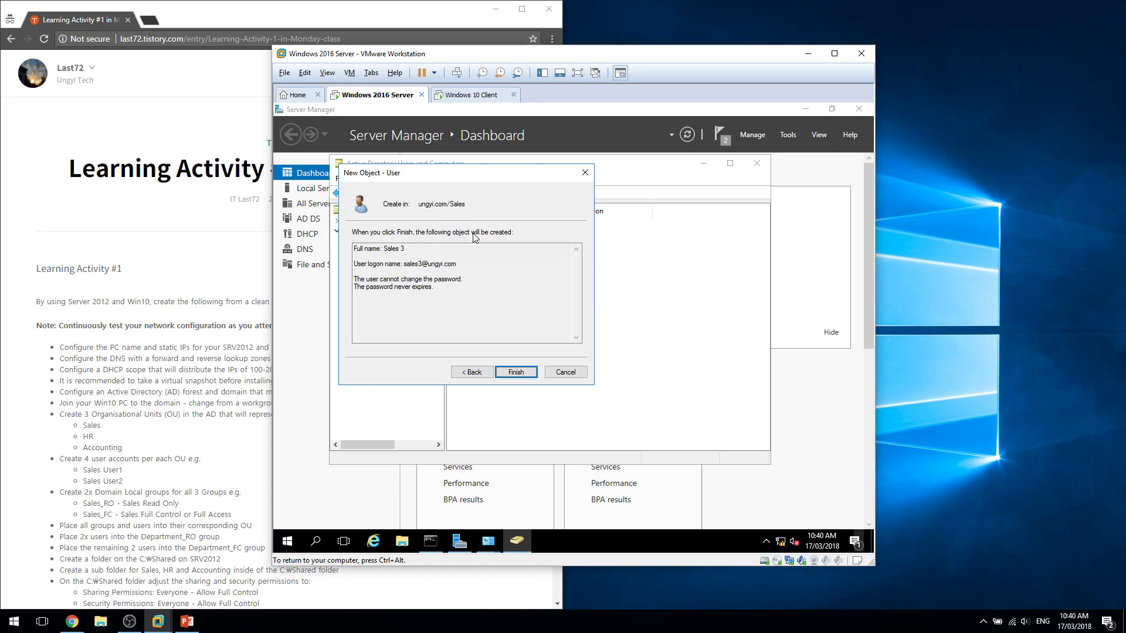
{"action": "key", "text": "Return"}
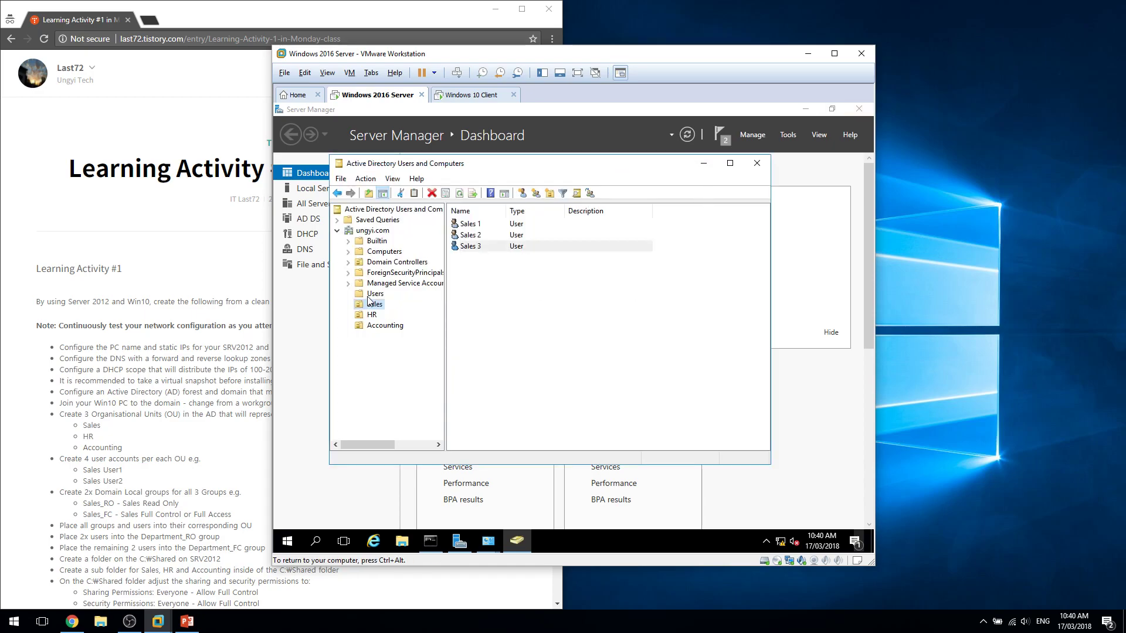
Start user Sales 4 in the Sales OU with first name Sales, last name 4 and a logon name.
{"action": "right_click", "coordinate": [354, 290]}
{"action": "right_click", "coordinate": [365, 305]}
{"action": "mouse_move", "coordinate": [404, 357]}
{"action": "left_click", "coordinate": [498, 461]}
{"action": "type", "text": "Sales"}
{"action": "key", "text": "Tab"}
{"action": "type", "text": "4"}
{"action": "key", "text": "Tab"}
{"action": "key", "text": "Tab"}
{"action": "type", "text": "sa"}
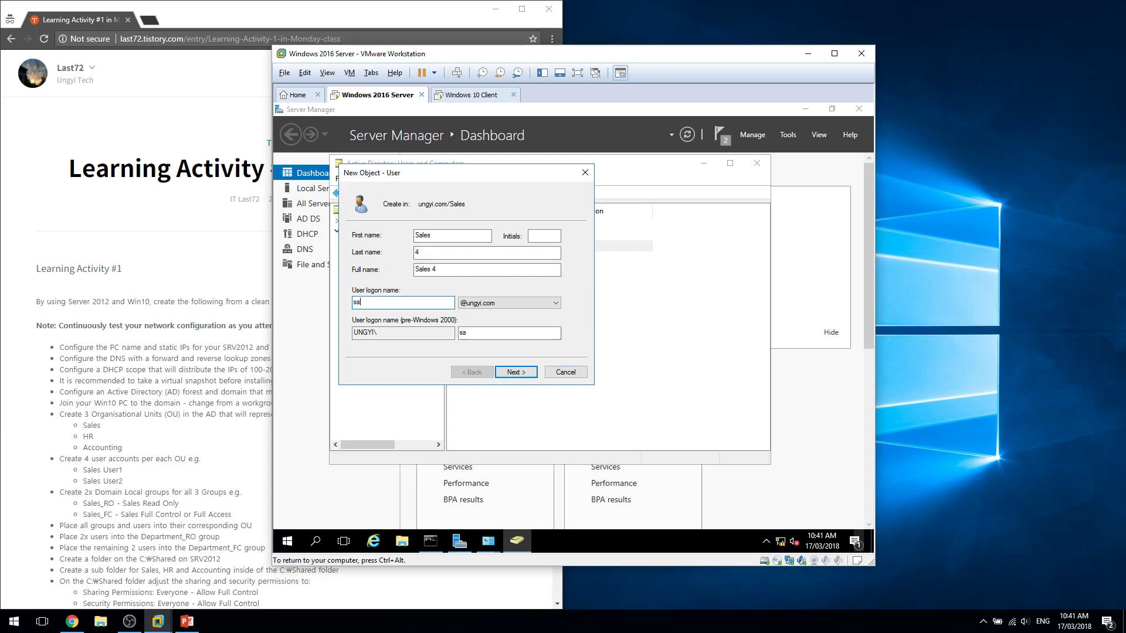
Set Sales 4's password options to unchangeable and never expiring, no change at next logon.
{"action": "key", "text": "Return"}
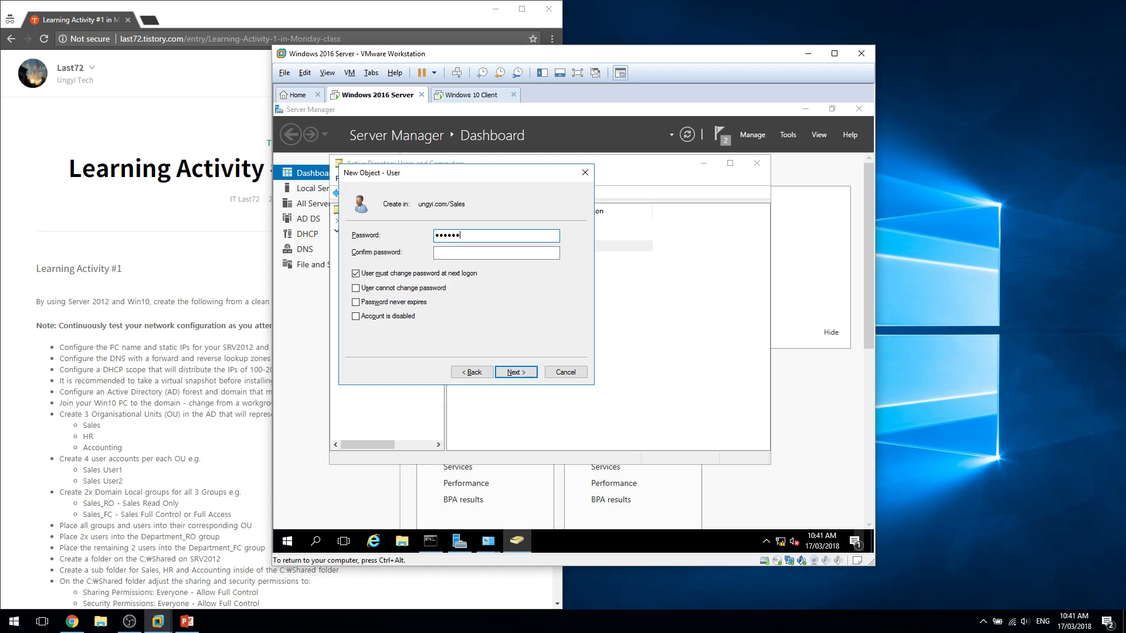
{"action": "key", "text": "Tab"}
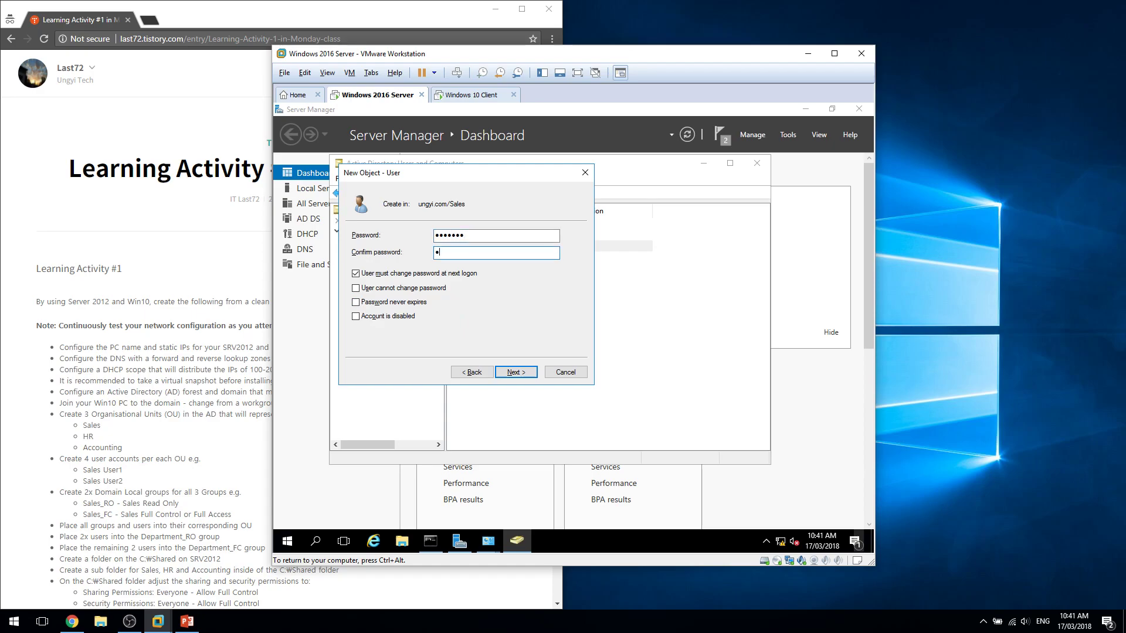
{"action": "key", "text": "Tab"}
{"action": "key", "text": "space"}
{"action": "key", "text": "Tab"}
{"action": "key", "text": "space"}
{"action": "key", "text": "Tab"}
{"action": "key", "text": "space"}
Finish creating Sales 4, then start user HR 1 in the HR OU with logon name hr1.
{"action": "left_click", "coordinate": [524, 372]}
{"action": "left_click", "coordinate": [515, 371]}
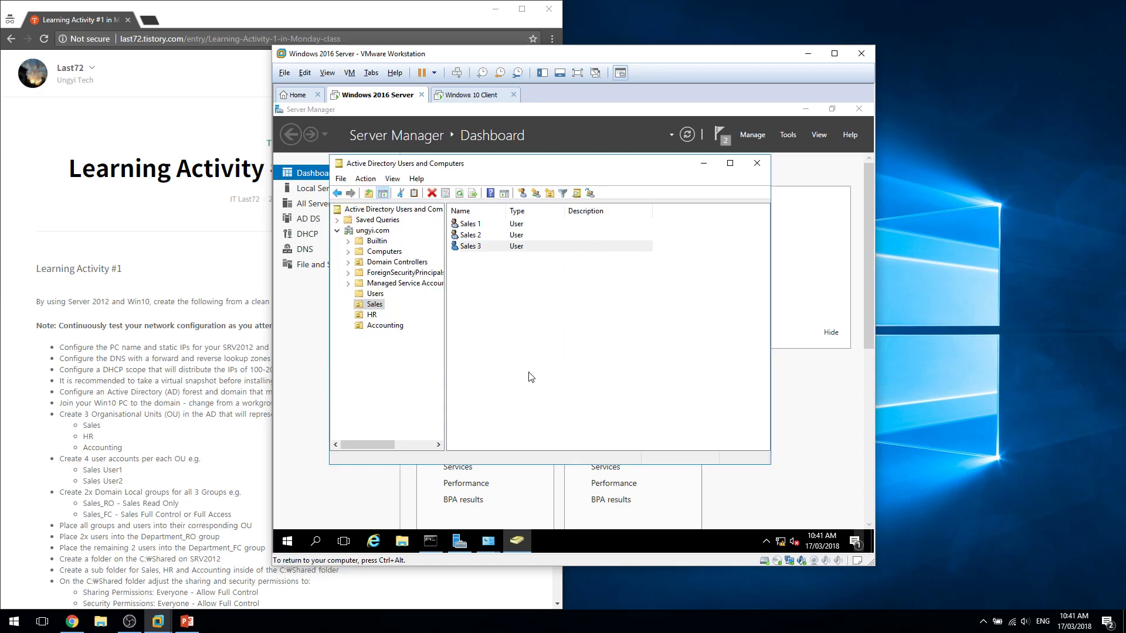
{"action": "left_click", "coordinate": [372, 315]}
{"action": "right_click", "coordinate": [369, 316]}
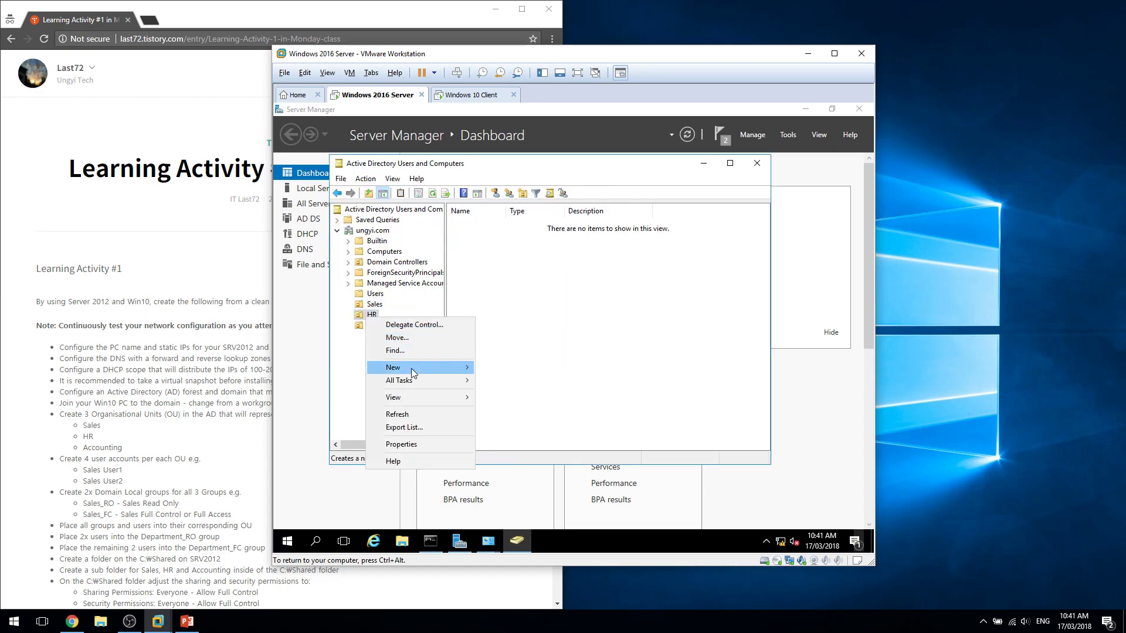
{"action": "mouse_move", "coordinate": [418, 368]}
{"action": "left_click", "coordinate": [532, 483]}
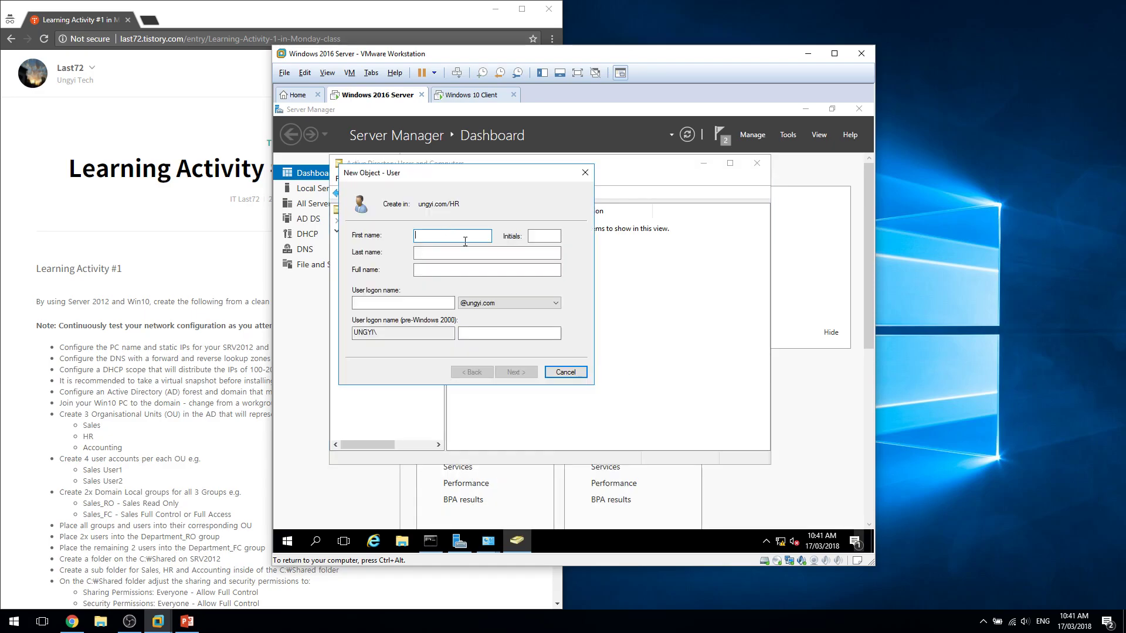
{"action": "type", "text": "HR"}
{"action": "key", "text": "Tab"}
{"action": "key", "text": "Tab"}
{"action": "type", "text": "1"}
{"action": "key", "text": "Tab"}
{"action": "key", "text": "Tab"}
{"action": "type", "text": "hr1"}
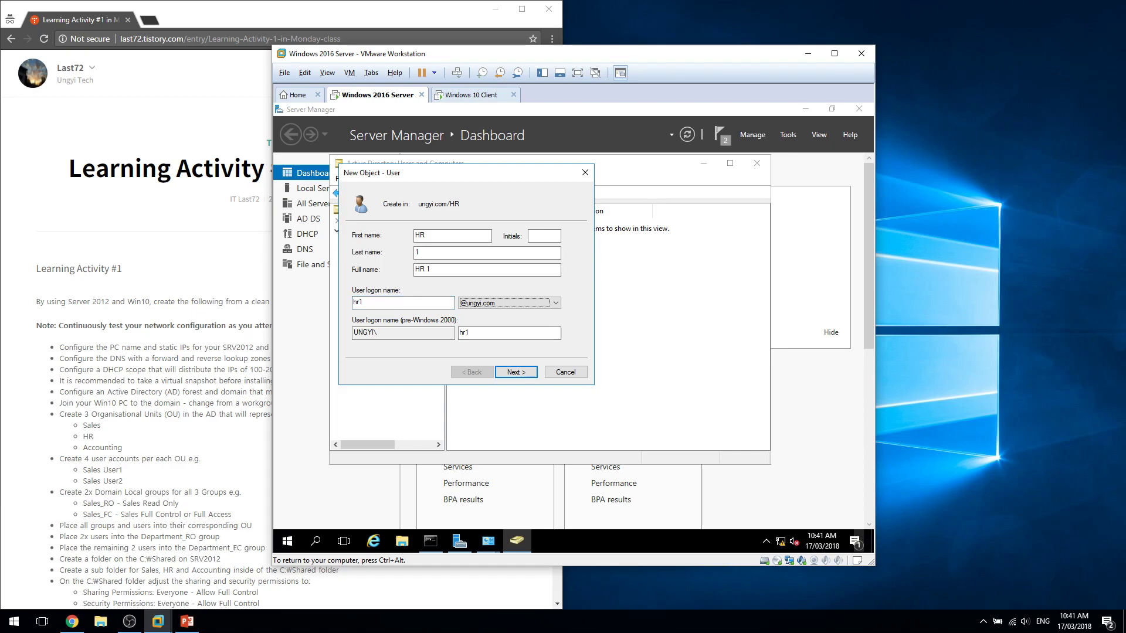
Enter HR 1's password and make it unchangeable and never expiring.
{"action": "left_click", "coordinate": [515, 373]}
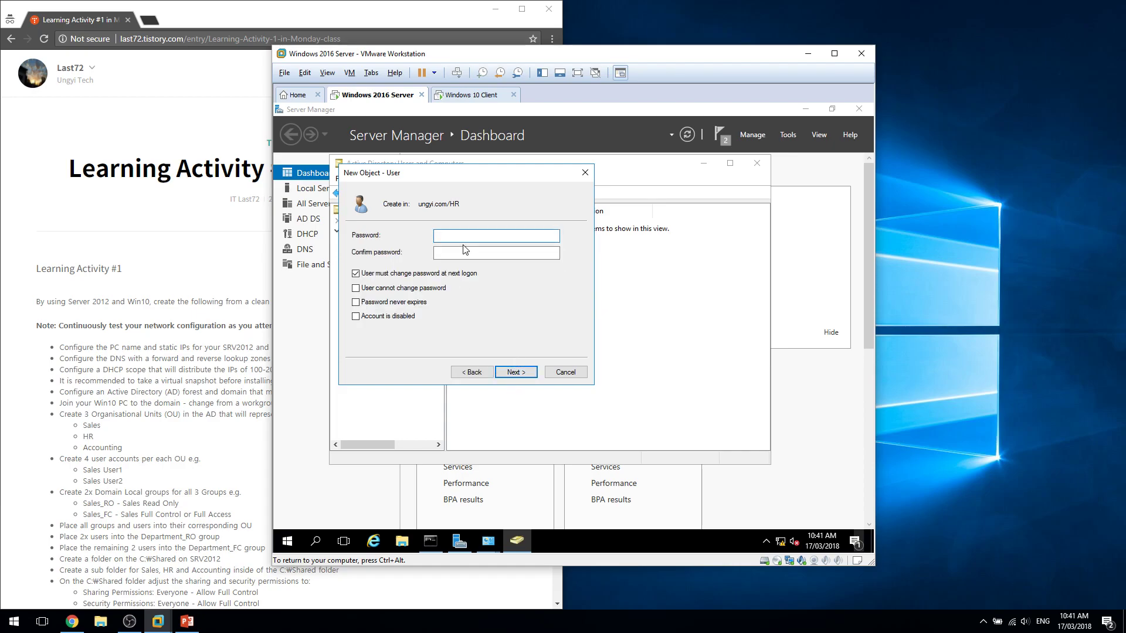
{"action": "type", "text": "Pa$$w0rd"}
{"action": "key", "text": "Tab"}
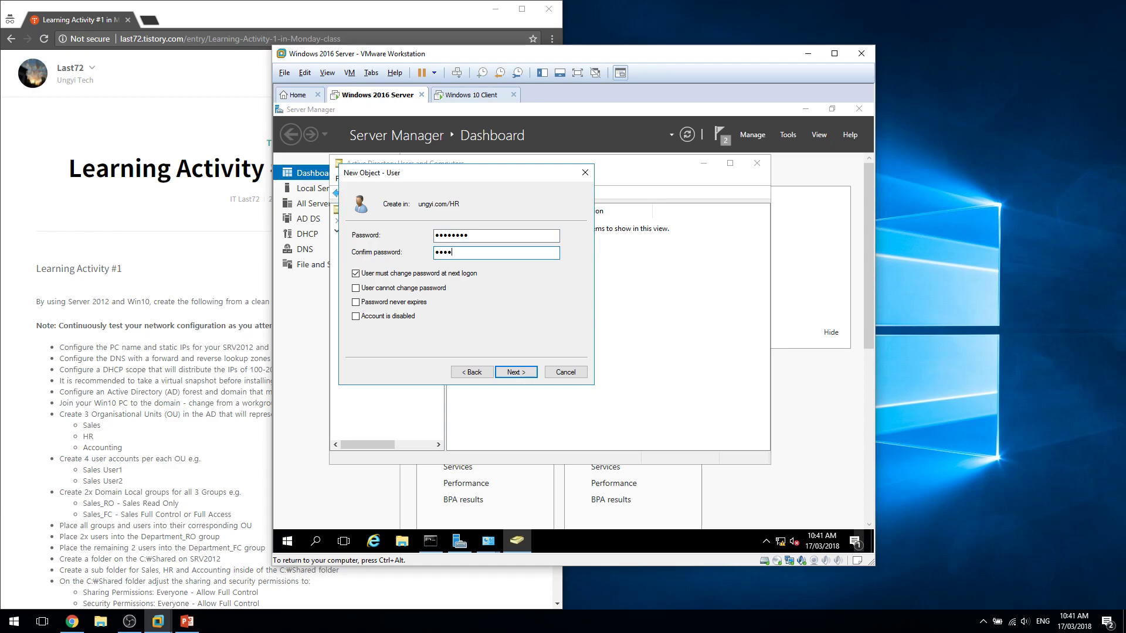
{"action": "key", "text": "Tab"}
{"action": "key", "text": "space"}
{"action": "key", "text": "Tab"}
{"action": "key", "text": "space"}
{"action": "key", "text": "Tab"}
{"action": "key", "text": "space"}
Re-enter a matching password and confirmation, and finish creating HR 1.
{"action": "left_click", "coordinate": [515, 372]}
{"action": "left_click", "coordinate": [605, 367]}
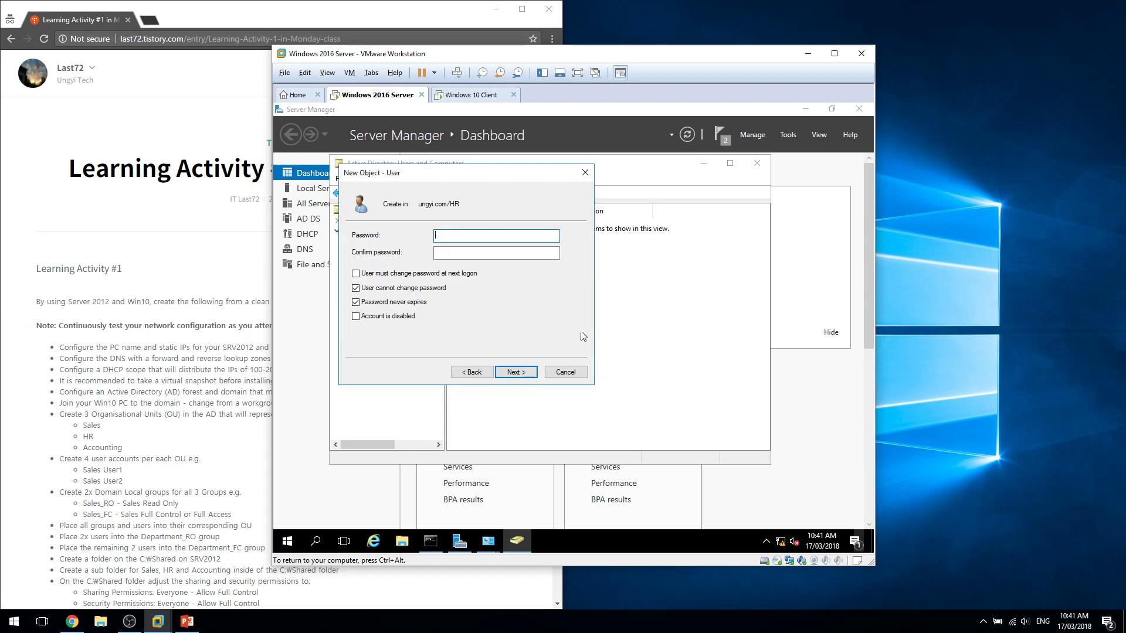
{"action": "type", "text": "P@$$w"}
{"action": "key", "text": "Tab"}
{"action": "type", "text": "P@$$w0rd"}
{"action": "key", "text": "Return"}
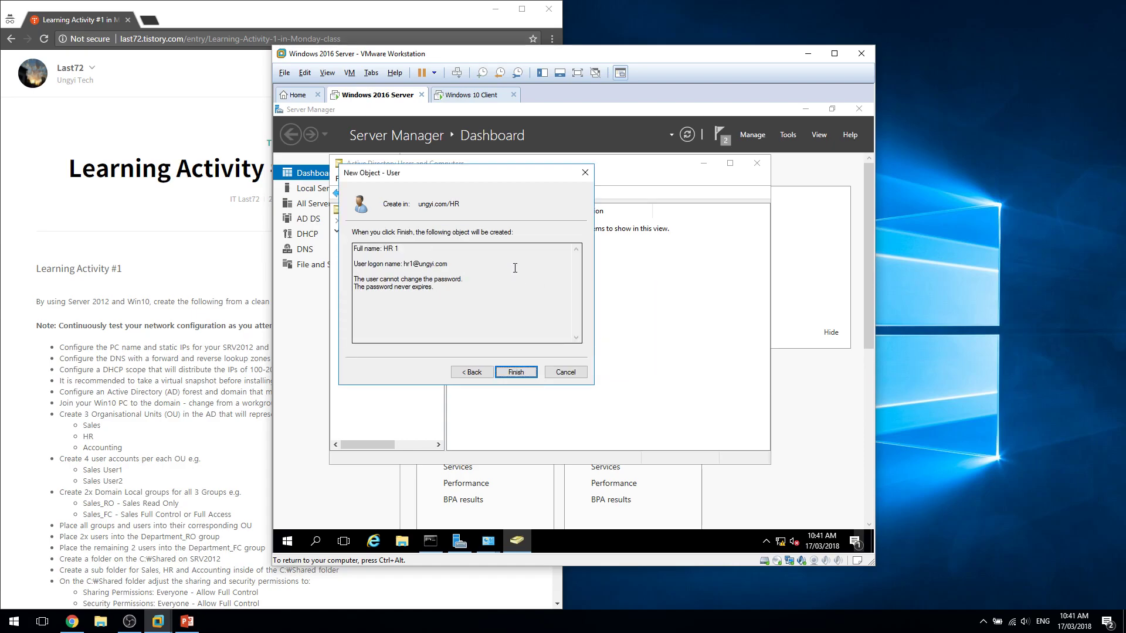
{"action": "key", "text": "Return"}
Start user HR 2 in the HR OU with first name HR and its name details.
{"action": "right_click", "coordinate": [561, 325]}
{"action": "mouse_move", "coordinate": [628, 372]}
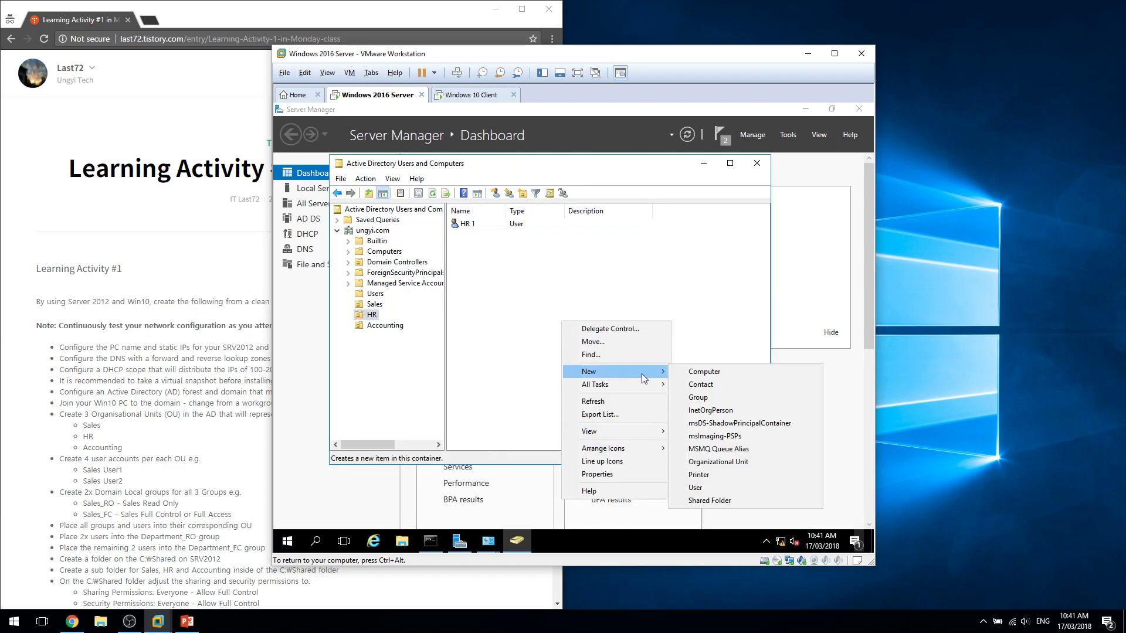
{"action": "left_click", "coordinate": [713, 493]}
{"action": "type", "text": "HR"}
{"action": "key", "text": "Tab"}
{"action": "key", "text": "Tab"}
{"action": "key", "text": "Tab"}
{"action": "key", "text": "Tab"}
{"action": "type", "text": "HR2"}
{"action": "key", "text": "Return"}
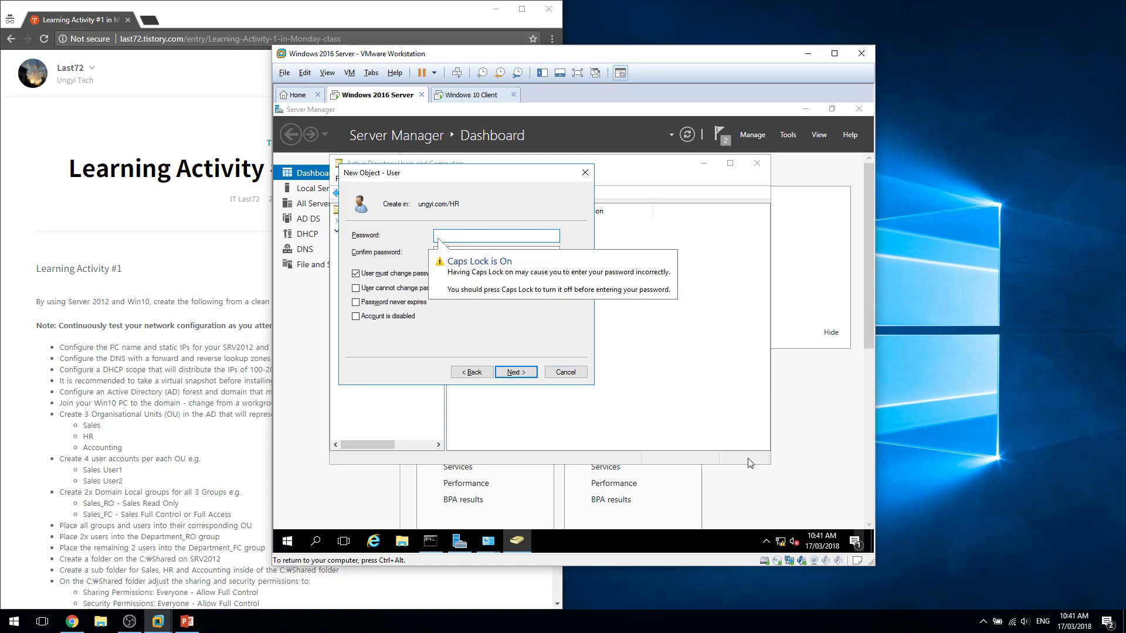
Enter HR 2's password, set the unchangeable and never-expiring options, and finish creating HR 2.
{"action": "key", "text": "Caps_Lock"}
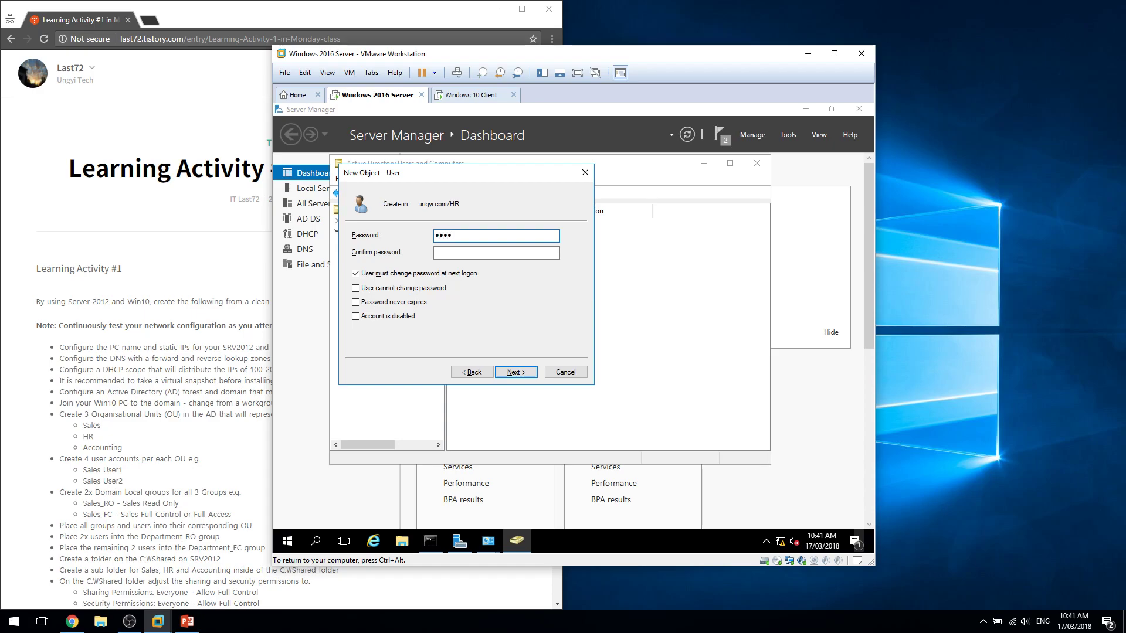
{"action": "key", "text": "Tab"}
{"action": "type", "text": "d"}
{"action": "key", "text": "Tab"}
{"action": "key", "text": "space"}
{"action": "key", "text": "Tab"}
{"action": "key", "text": "space"}
{"action": "key", "text": "Tab"}
{"action": "key", "text": "space"}
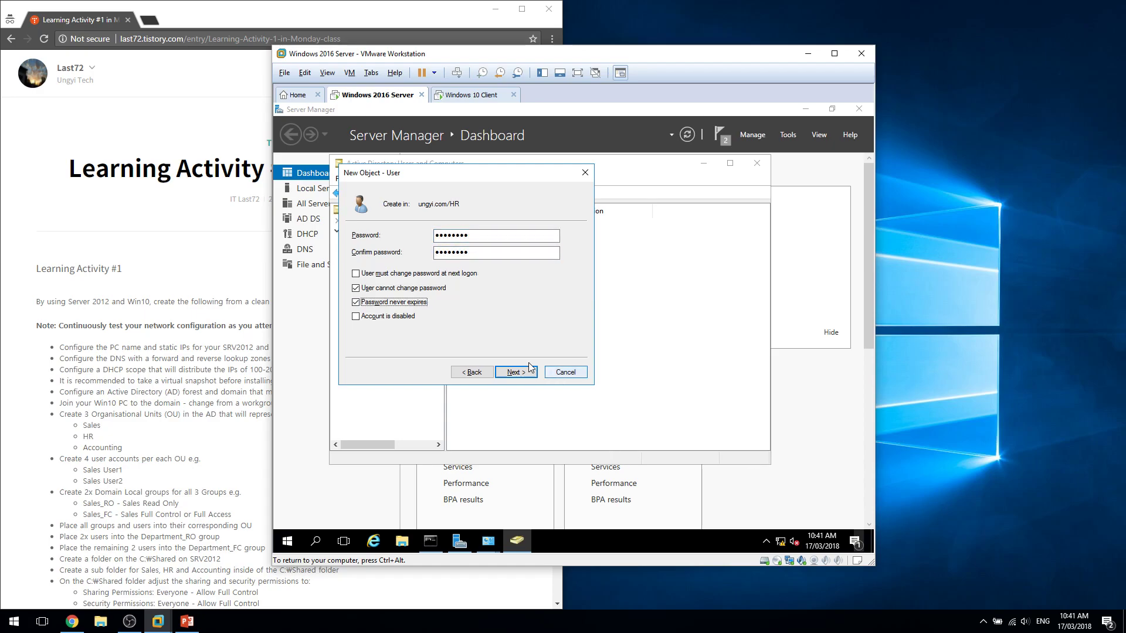
{"action": "left_click", "coordinate": [516, 371]}
{"action": "left_click", "coordinate": [527, 370]}
Create user HR 3 (logon name hr) with adjusted password options in the HR OU.
{"action": "right_click", "coordinate": [531, 368]}
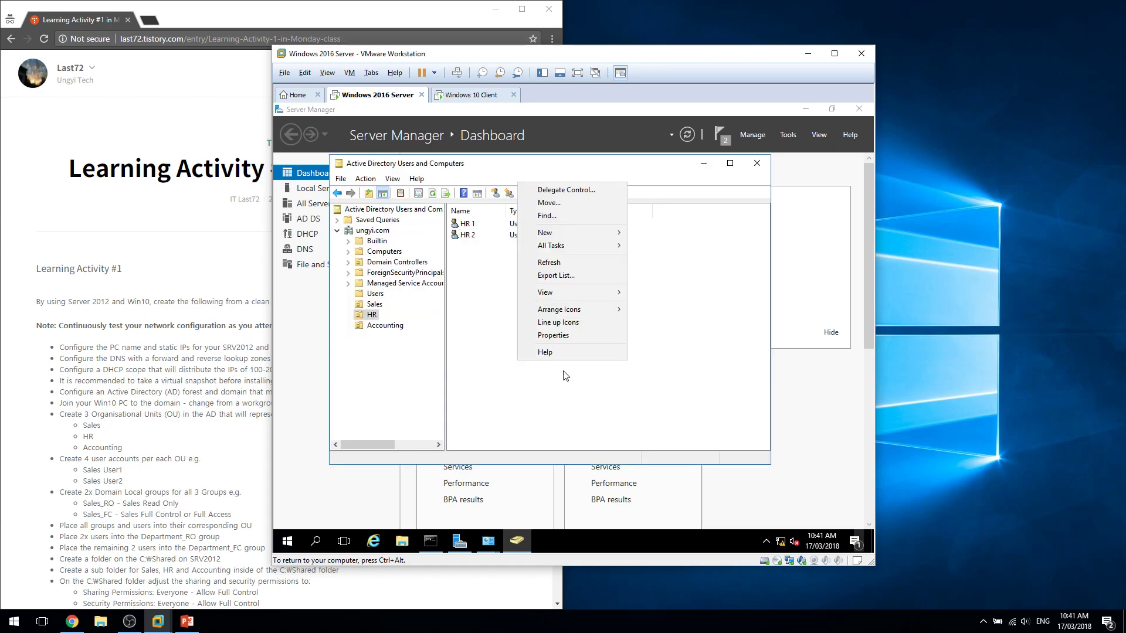
{"action": "mouse_move", "coordinate": [573, 234]}
{"action": "left_click", "coordinate": [674, 353]}
{"action": "type", "text": "HR"}
{"action": "key", "text": "Tab"}
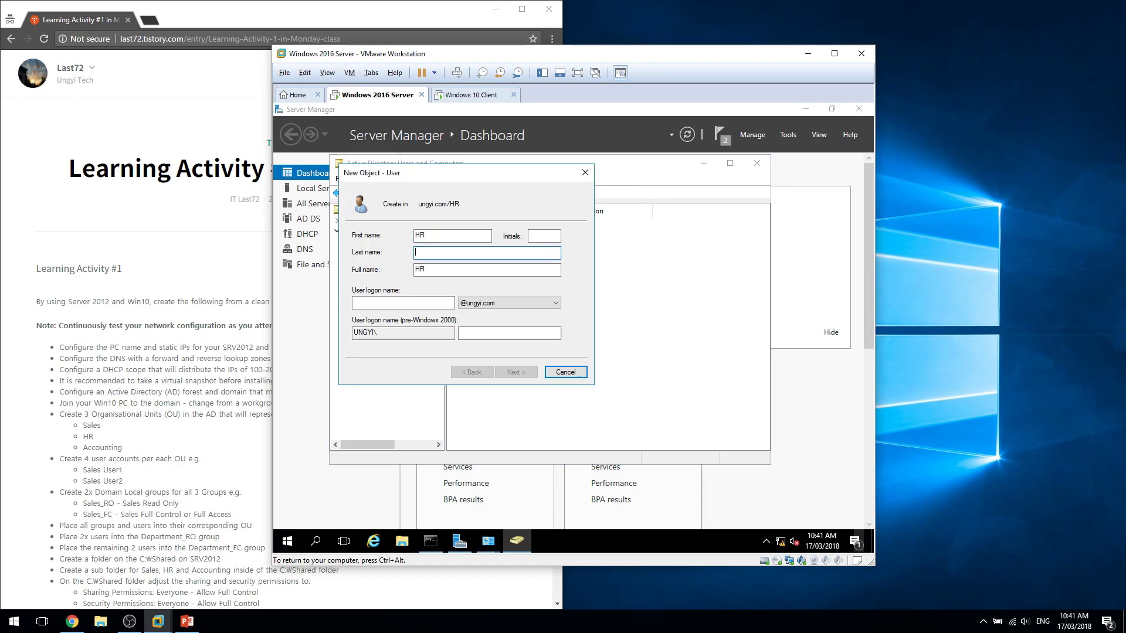
{"action": "type", "text": "3"}
{"action": "key", "text": "Tab"}
{"action": "key", "text": "Tab"}
{"action": "type", "text": "hr"}
{"action": "key", "text": "Return"}
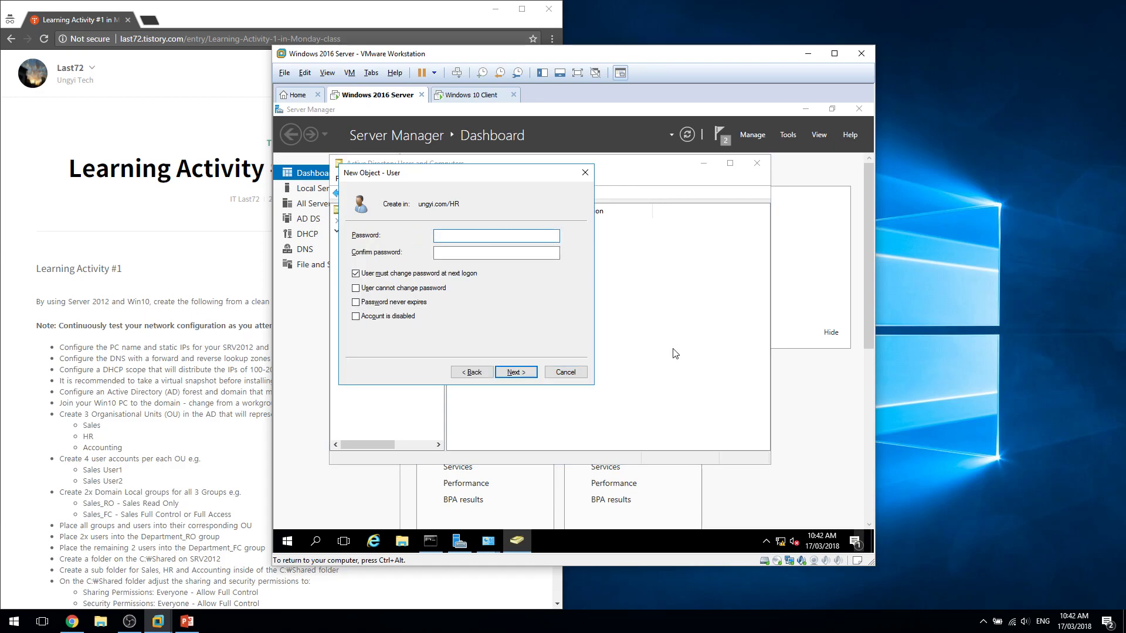
{"action": "key", "text": "Tab"}
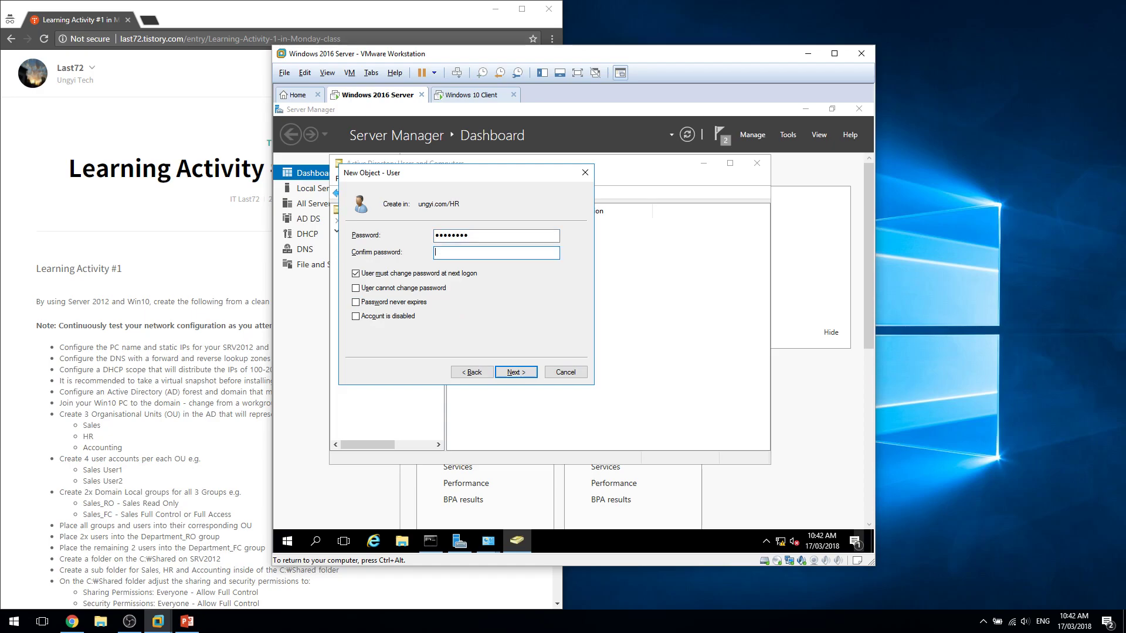
{"action": "key", "text": "Tab"}
{"action": "key", "text": "space"}
{"action": "key", "text": "Tab"}
{"action": "key", "text": "space"}
{"action": "key", "text": "Tab"}
{"action": "key", "text": "space"}
{"action": "key", "text": "Return"}
{"action": "key", "text": "Return"}
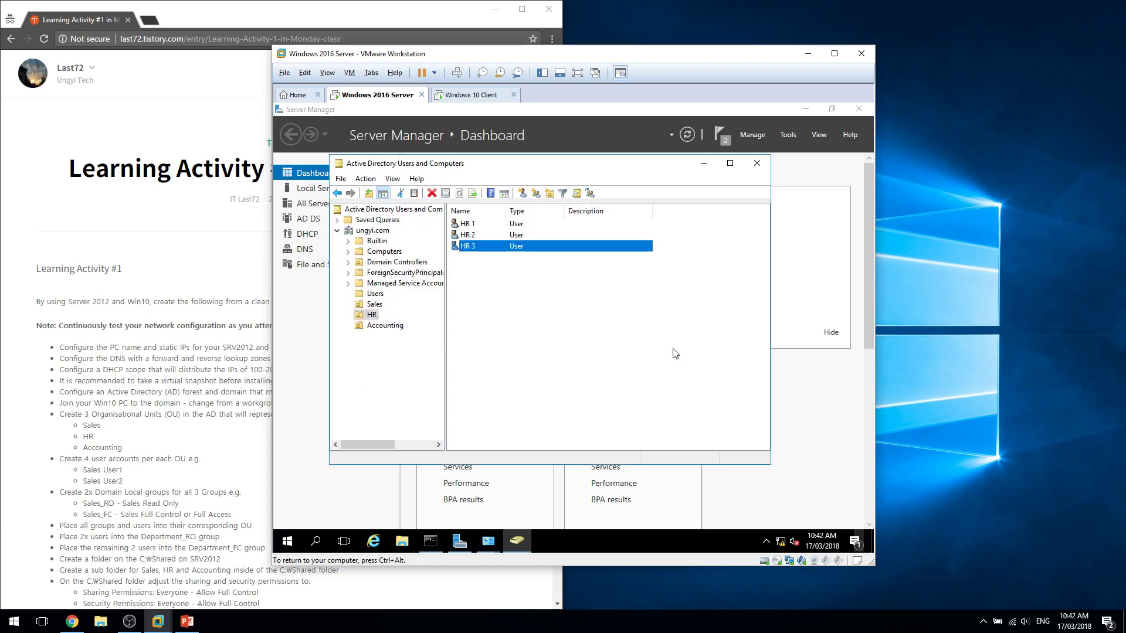
Create user HR 4 (logon hr4) with a password it cannot change and that never expires.
{"action": "right_click", "coordinate": [674, 353]}
{"action": "mouse_move", "coordinate": [721, 399]}
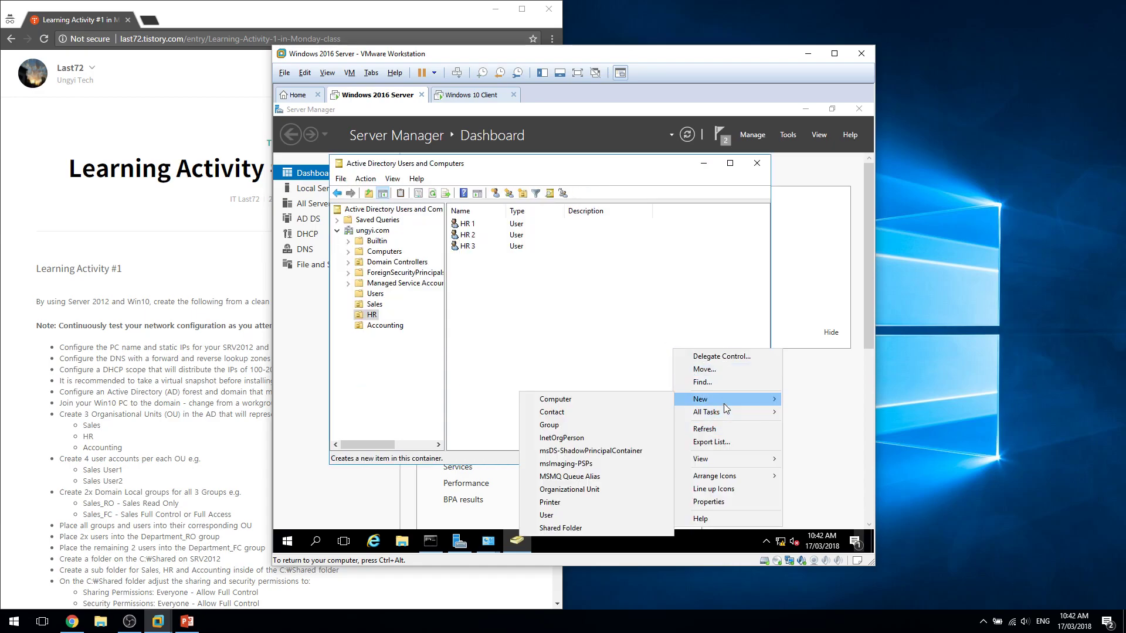
{"action": "left_click", "coordinate": [623, 515]}
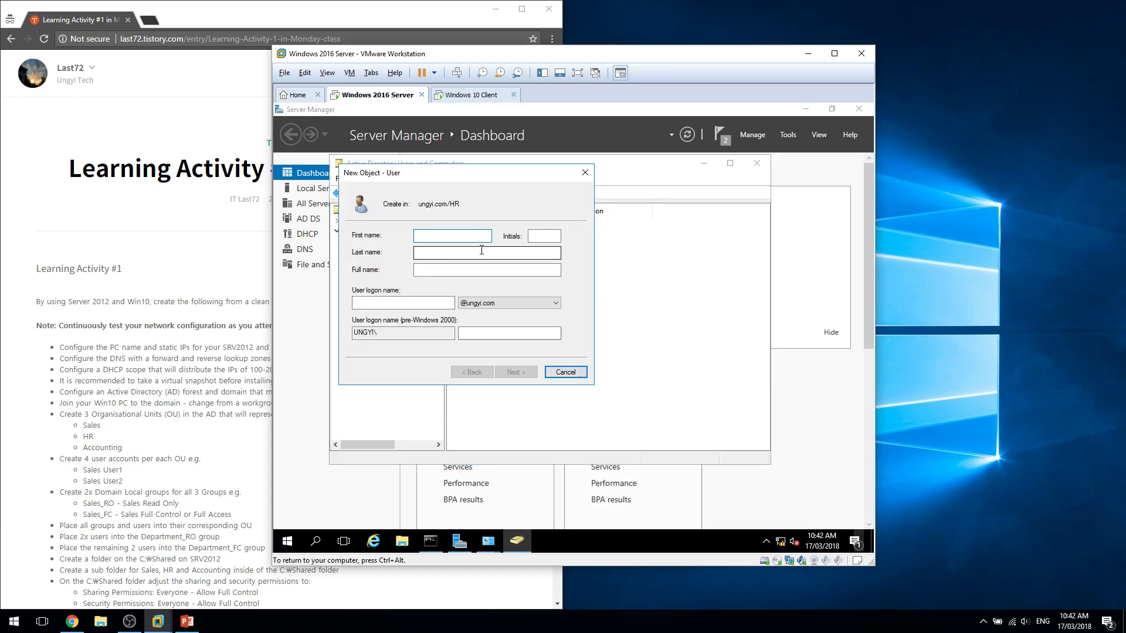
{"action": "key", "text": "Tab"}
{"action": "key", "text": "Tab"}
{"action": "type", "text": "4"}
{"action": "key", "text": "Tab"}
{"action": "key", "text": "Tab"}
{"action": "type", "text": "hr4"}
{"action": "key", "text": "Tab"}
{"action": "key", "text": "Return"}
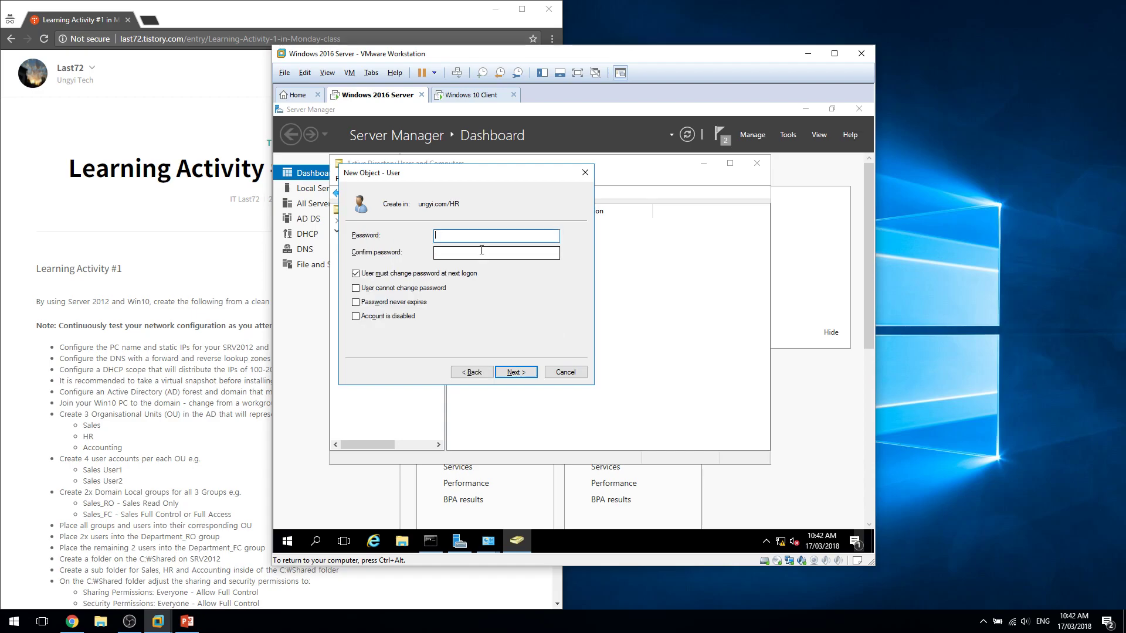
{"action": "type", "text": "••••••••"}
{"action": "key", "text": "Tab"}
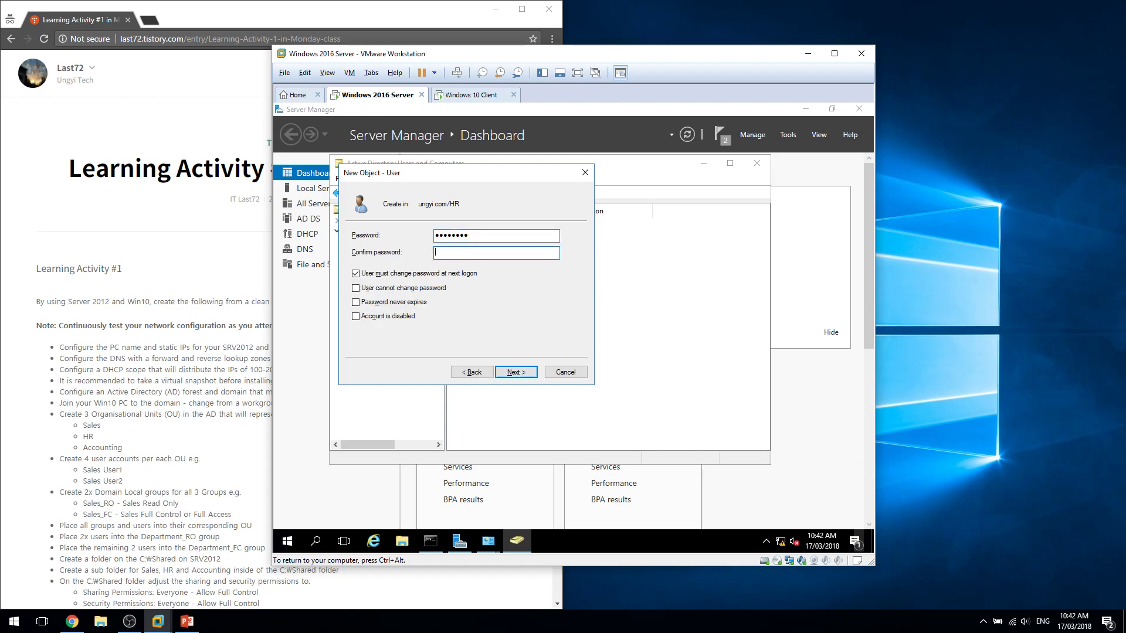
{"action": "key", "text": "Tab"}
{"action": "key", "text": "space"}
{"action": "key", "text": "Tab"}
{"action": "key", "text": "space"}
{"action": "key", "text": "Tab"}
{"action": "key", "text": "space"}
{"action": "key", "text": "Tab"}
{"action": "left_click", "coordinate": [527, 367]}
{"action": "left_click", "coordinate": [528, 370]}
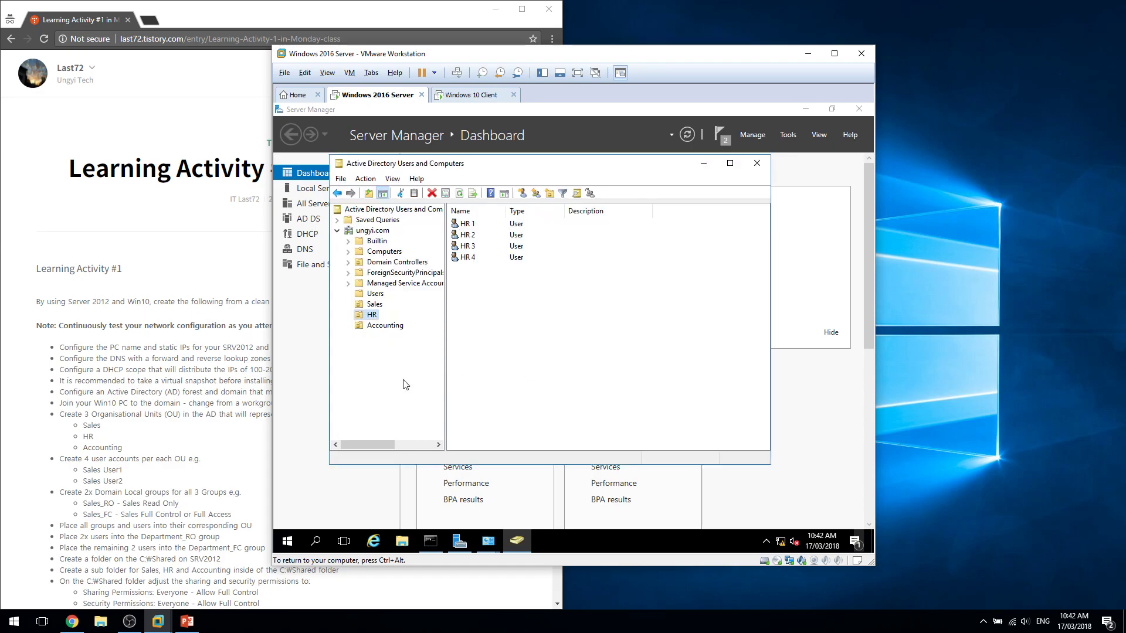
In the Accounting OU, start a new user named Accounting 1 and fill in its logon name.
{"action": "left_click", "coordinate": [385, 325]}
{"action": "right_click", "coordinate": [562, 318]}
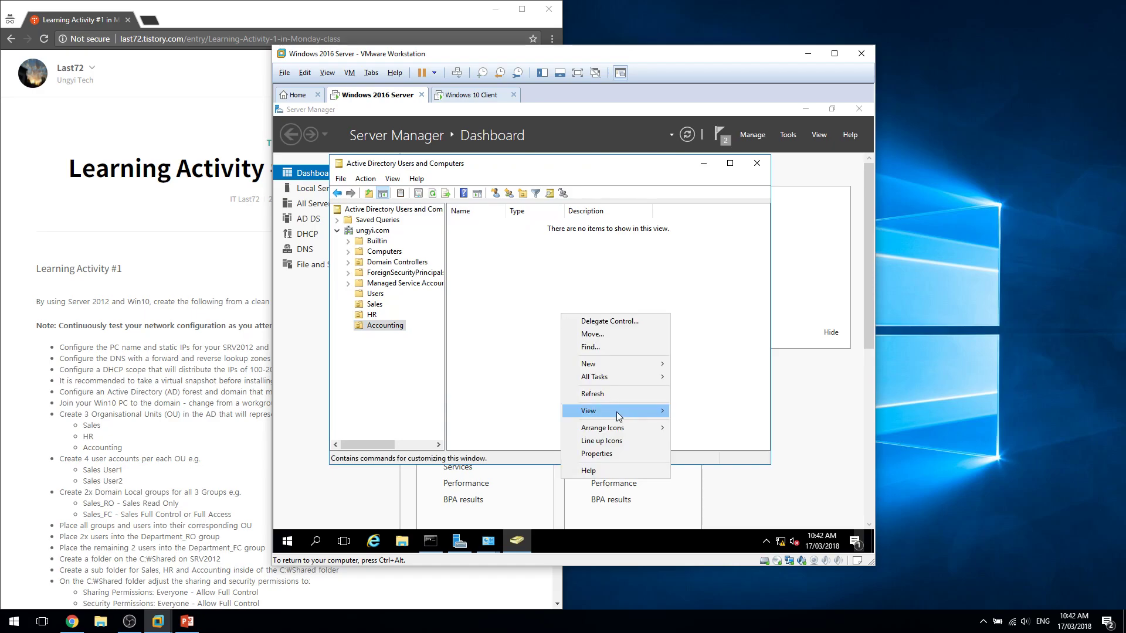
{"action": "mouse_move", "coordinate": [628, 368]}
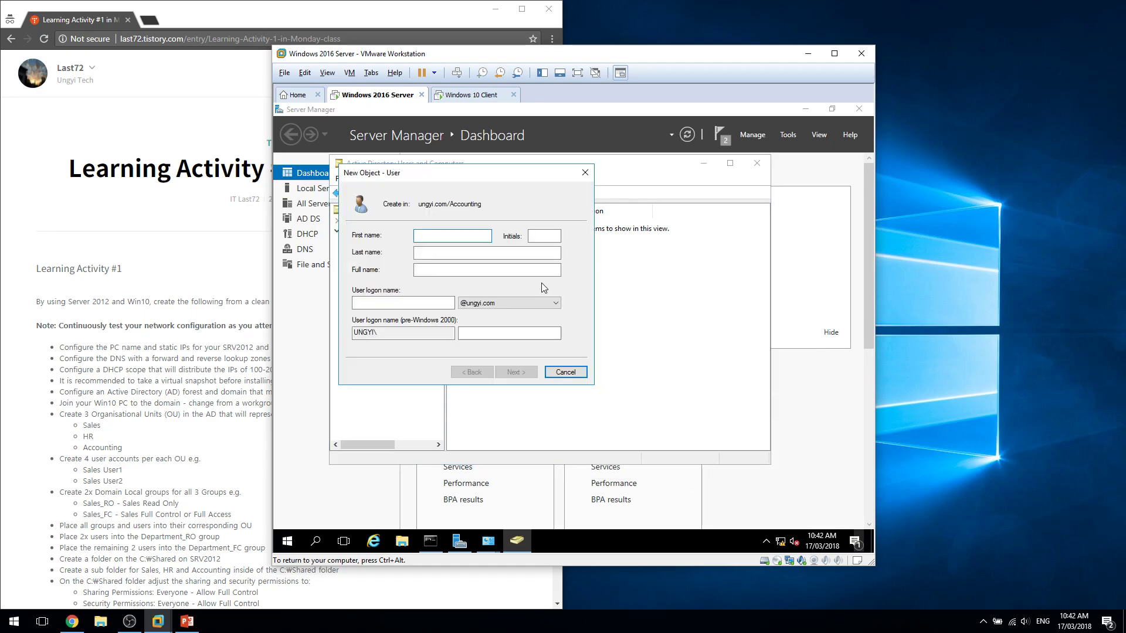
{"action": "type", "text": "Accounting"}
{"action": "left_click_drag", "start_coordinate": [444, 234], "coordinate": [422, 235]}
{"action": "type", "text": "sales"}
{"action": "key", "text": "ctrl+z"}
{"action": "key", "text": "ctrl+c"}
{"action": "key", "text": "Tab"}
{"action": "key", "text": "Tab"}
{"action": "type", "text": "1"}
{"action": "key", "text": "Tab"}
{"action": "key", "text": "ctrl+v"}
{"action": "key", "text": "ctrl+a"}
{"action": "type", "text": "a"}
{"action": "key", "text": "ctrl+v"}
{"action": "type", "text": "1"}
Give Accounting 1 a password it cannot change that never expires, and finish creating it.
{"action": "key", "text": "Return"}
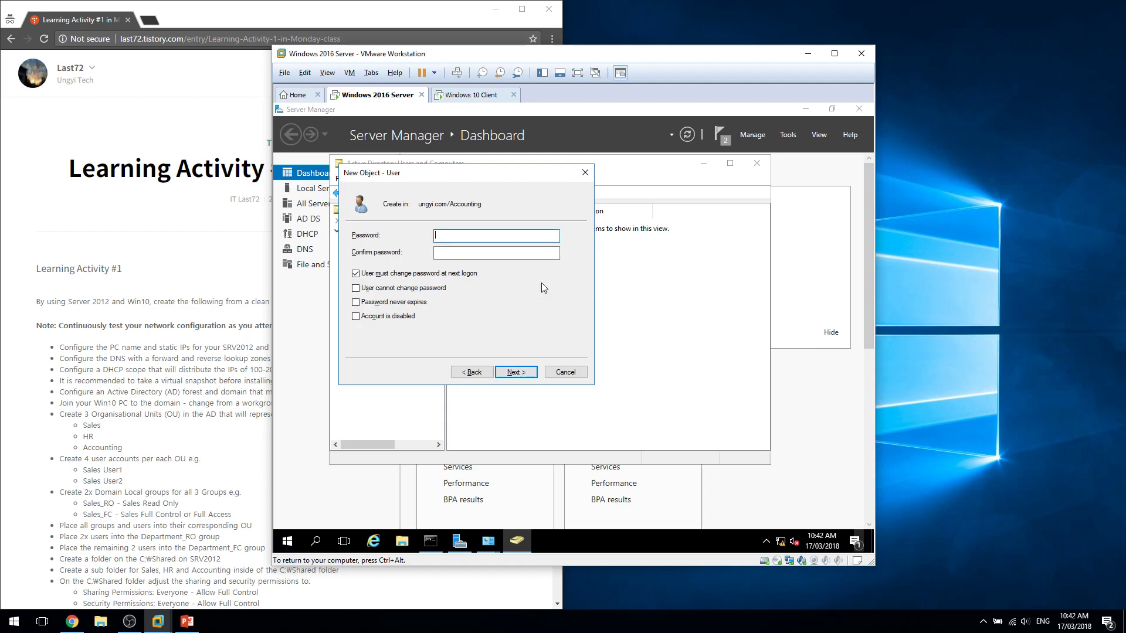
{"action": "type", "text": "Pa$$w0rd"}
{"action": "key", "text": "Tab"}
{"action": "type", "text": "Pa$$w0rd"}
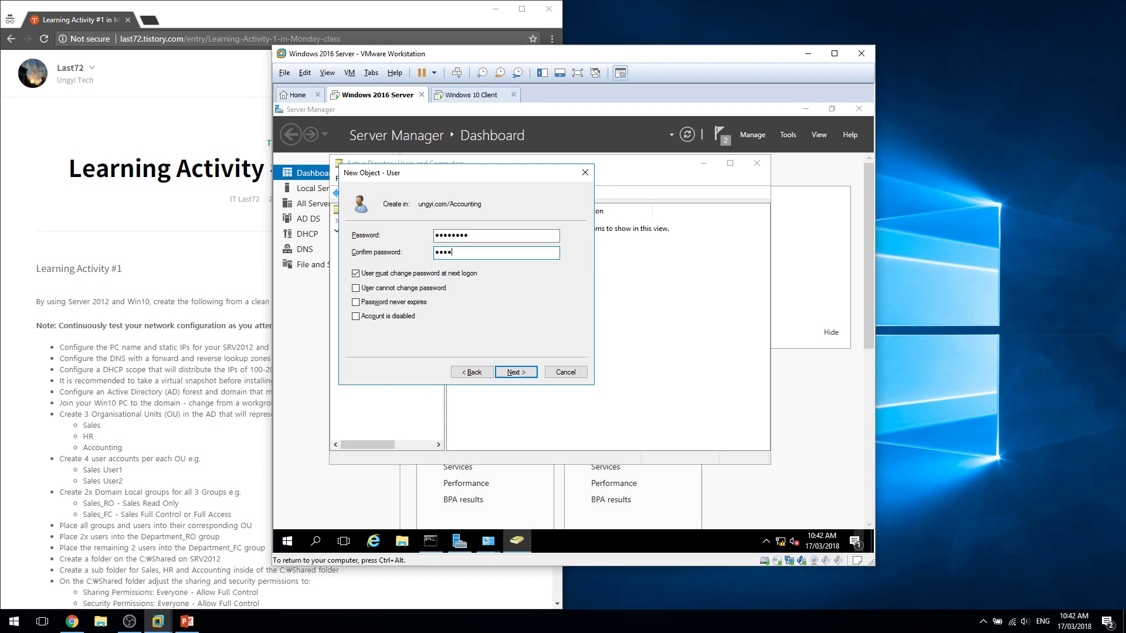
{"action": "key", "text": "Tab"}
{"action": "key", "text": "space"}
{"action": "key", "text": "Tab"}
{"action": "key", "text": "space"}
{"action": "key", "text": "Tab"}
{"action": "key", "text": "Return"}
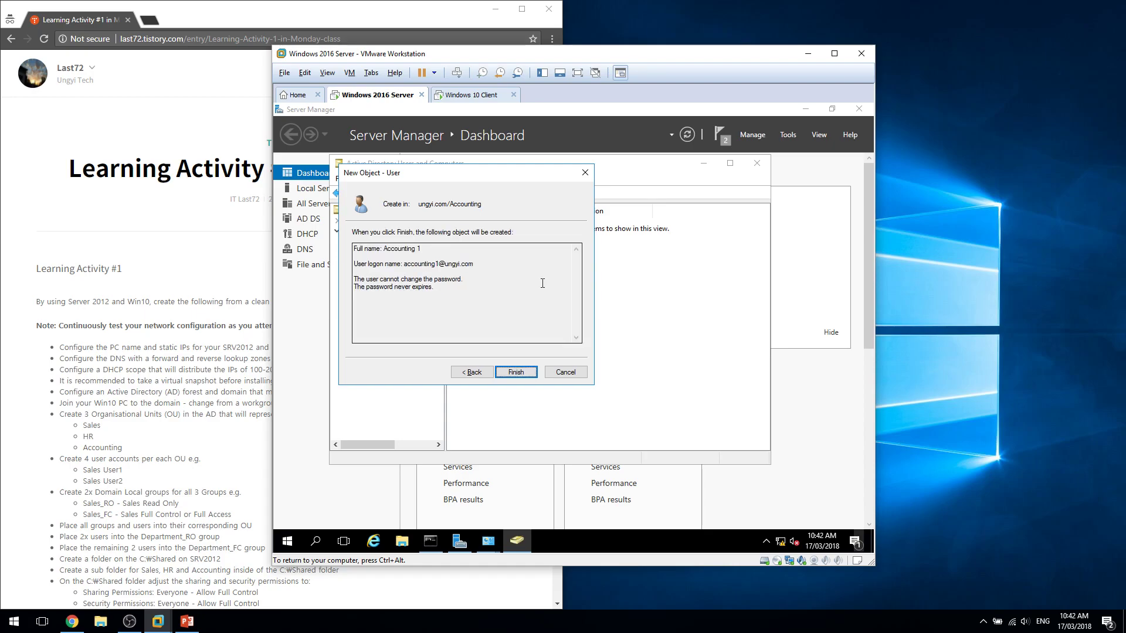
{"action": "key", "text": "Return"}
Create user Accounting 2 (logon accounting2) with its password set and confirmed.
{"action": "right_click", "coordinate": [541, 282]}
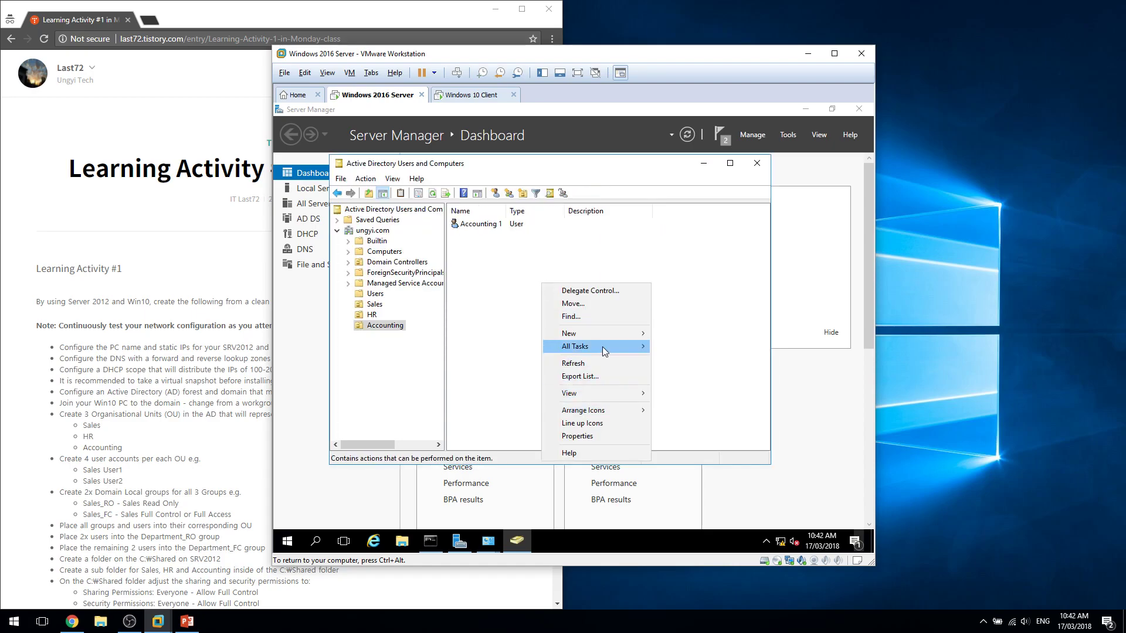
{"action": "mouse_move", "coordinate": [592, 334]}
{"action": "left_click", "coordinate": [714, 453]}
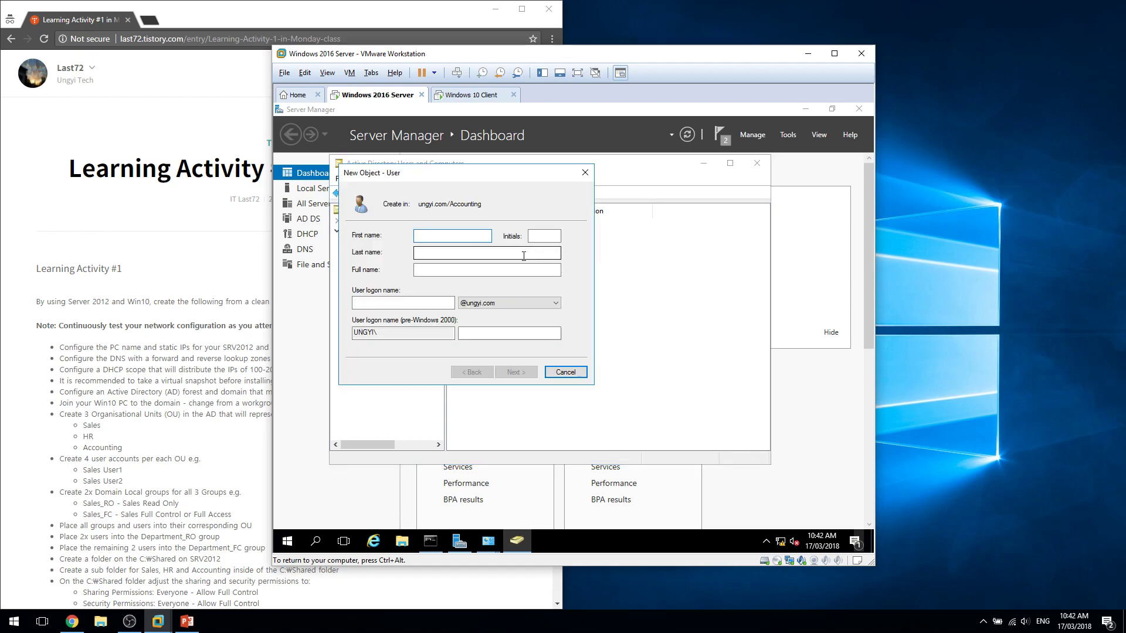
{"action": "type", "text": "Accounting"}
{"action": "key", "text": "Tab"}
{"action": "key", "text": "Tab"}
{"action": "type", "text": "2"}
{"action": "key", "text": "Tab"}
{"action": "type", "text": "accounting2"}
{"action": "key", "text": "Return"}
{"action": "type", "text": "••••••••"}
{"action": "key", "text": "Tab"}
{"action": "type", "text": "•••••"}
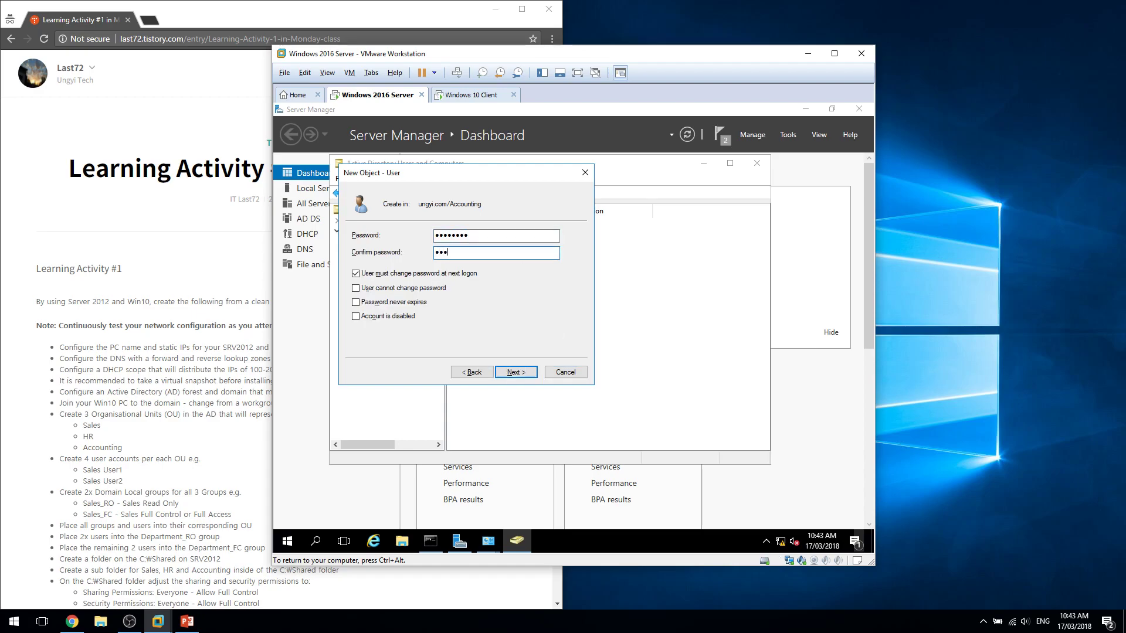
{"action": "type", "text": "•••"}
{"action": "key", "text": "Tab"}
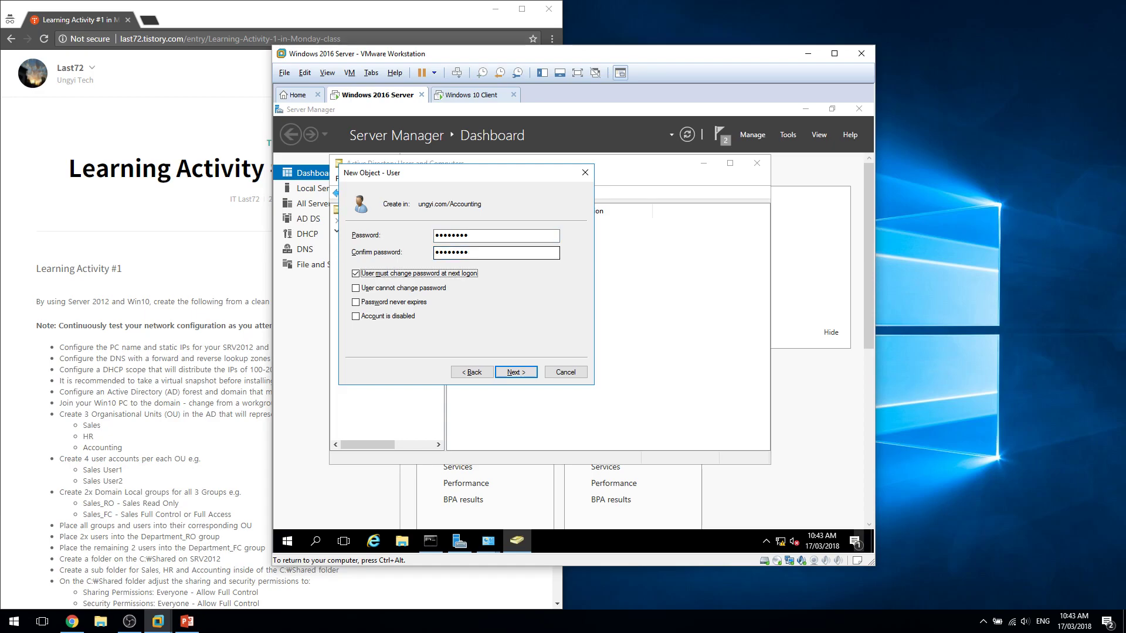
{"action": "key", "text": "Tab"}
{"action": "key", "text": "Tab"}
{"action": "key", "text": "Return"}
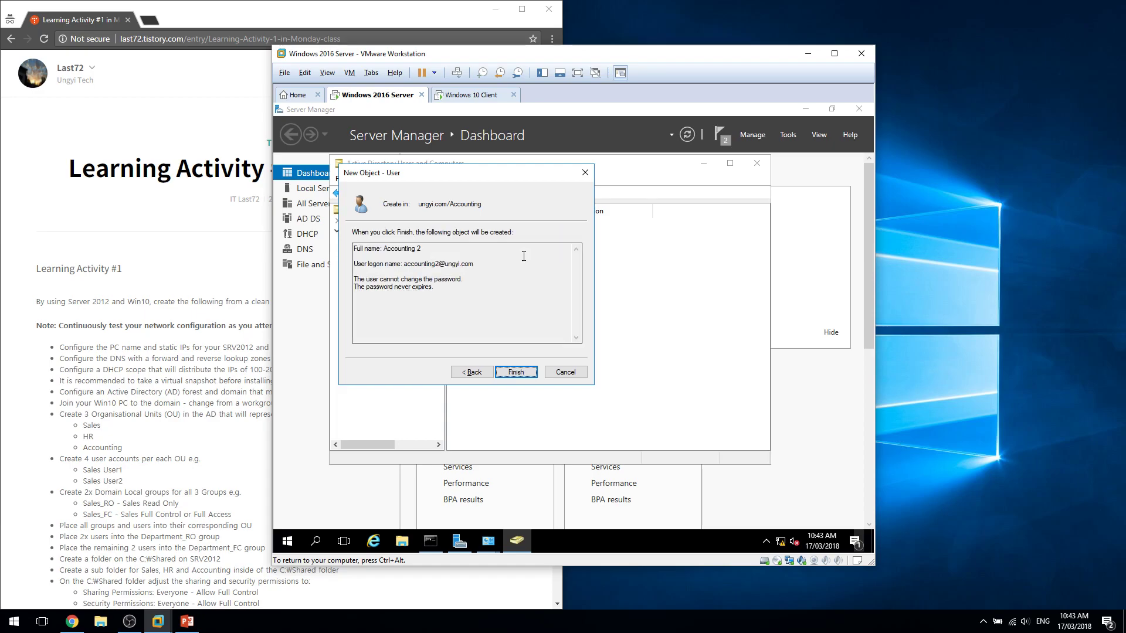
{"action": "key", "text": "Return"}
Create user Accounting 3 with a password it cannot change that never expires.
{"action": "right_click", "coordinate": [525, 260]}
{"action": "mouse_move", "coordinate": [599, 308]}
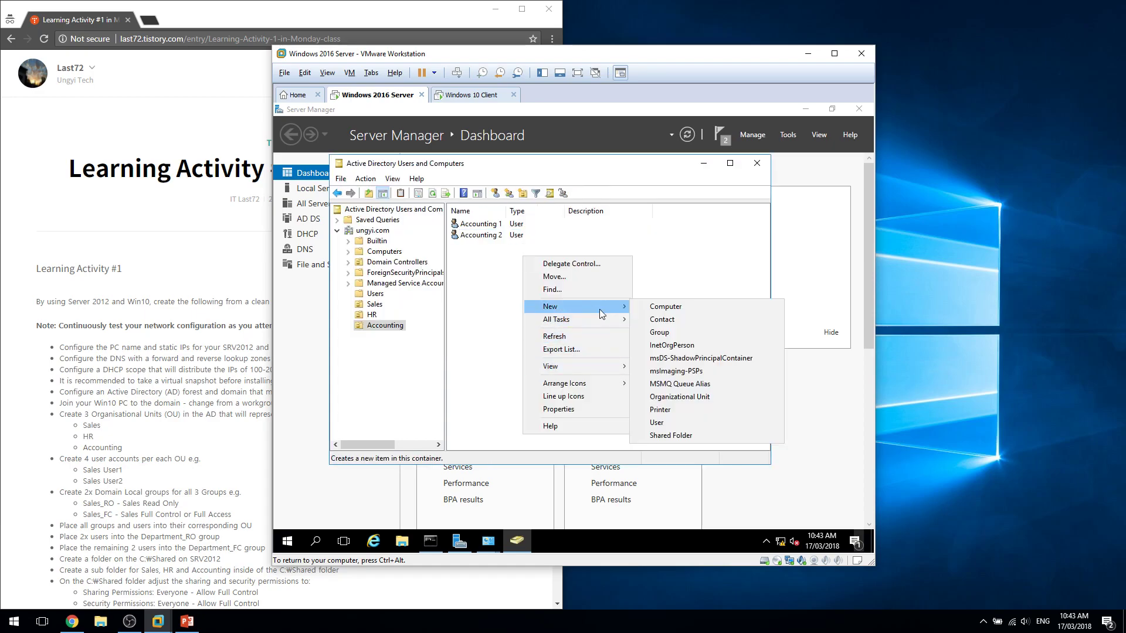
{"action": "left_click", "coordinate": [669, 417]}
{"action": "type", "text": "Accounting"}
{"action": "key", "text": "Tab"}
{"action": "key", "text": "Tab"}
{"action": "key", "text": "Tab"}
{"action": "type", "text": "accounting"}
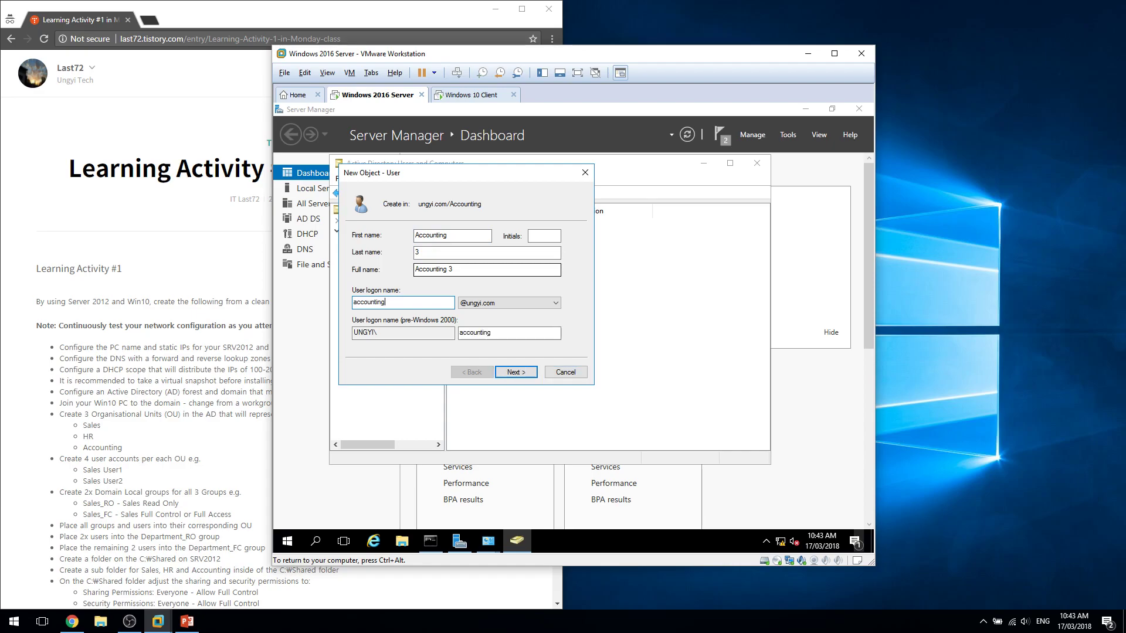
{"action": "key", "text": "Return"}
{"action": "type", "text": "P@ssw0rd"}
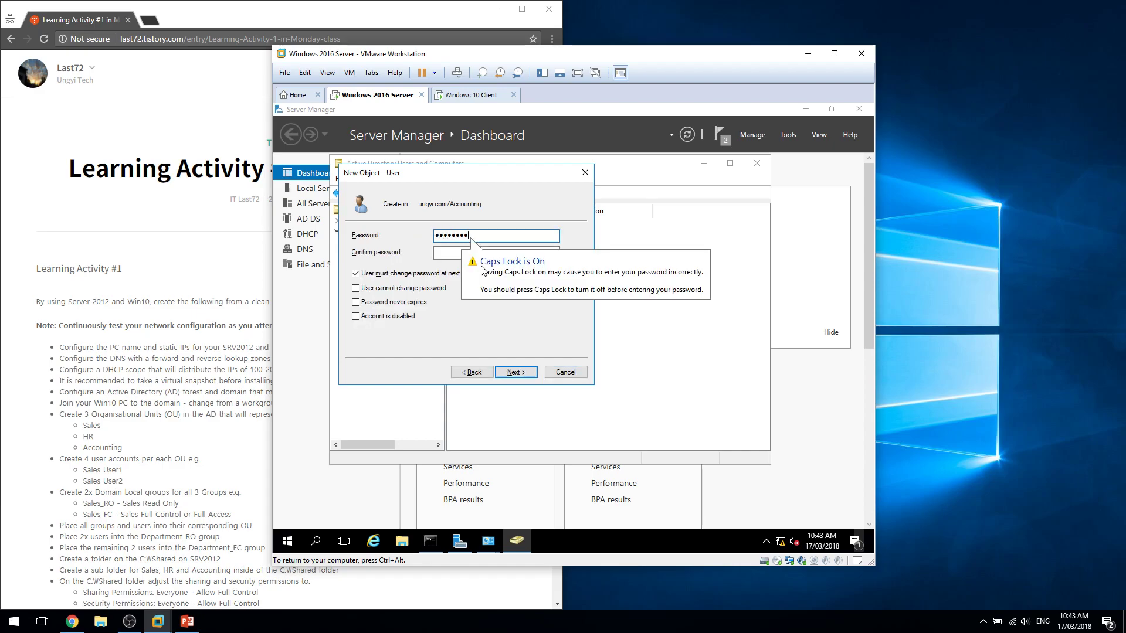
{"action": "key", "text": "Tab"}
{"action": "type", "text": "P@ssw0rd"}
{"action": "key", "text": "Tab"}
{"action": "key", "text": "space"}
{"action": "key", "text": "Tab"}
{"action": "key", "text": "space"}
{"action": "key", "text": "Tab"}
{"action": "key", "text": "space"}
{"action": "key", "text": "Tab"}
{"action": "key", "text": "Return"}
{"action": "key", "text": "Return"}
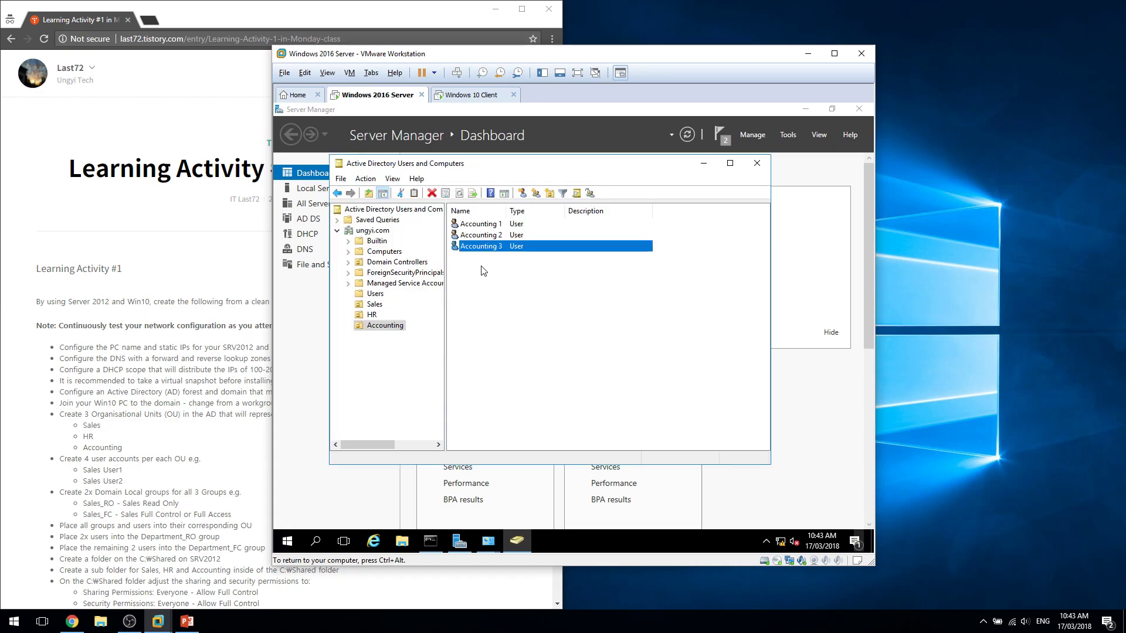
Create user Accounting 4 with its password set, confirmed and password options adjusted.
{"action": "right_click", "coordinate": [481, 268]}
{"action": "mouse_move", "coordinate": [533, 319]}
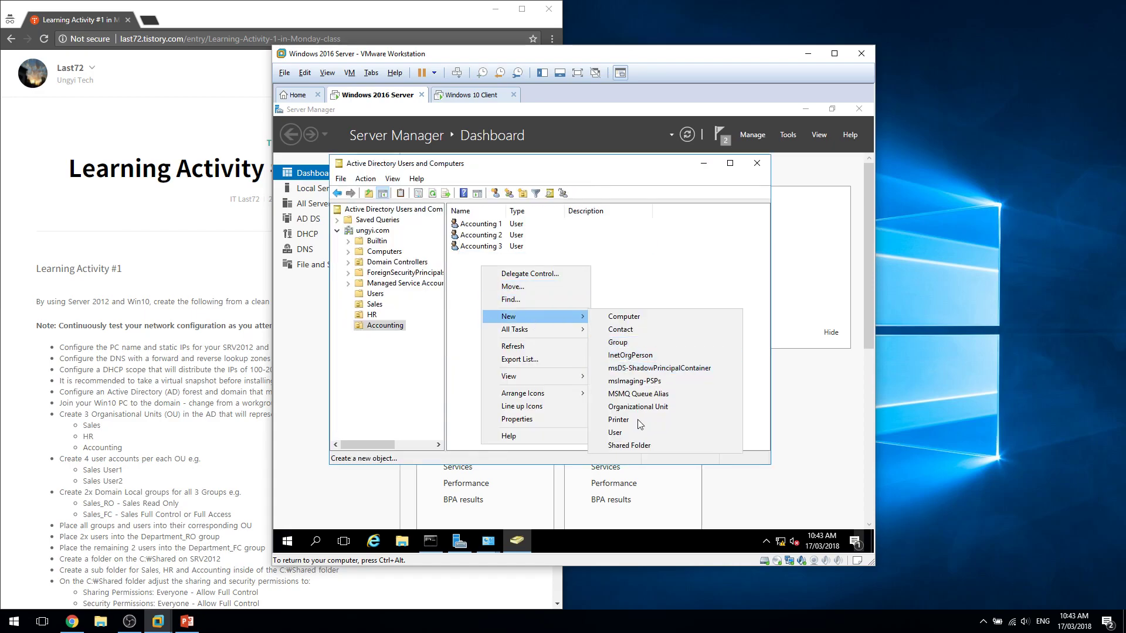
{"action": "left_click", "coordinate": [639, 433]}
{"action": "type", "text": "Accounting"}
{"action": "key", "text": "Tab"}
{"action": "key", "text": "Tab"}
{"action": "type", "text": "5"}
{"action": "key", "text": "BackSpace"}
{"action": "type", "text": "4"}
{"action": "key", "text": "Tab"}
{"action": "key", "text": "Tab"}
{"action": "type", "text": "accounting"}
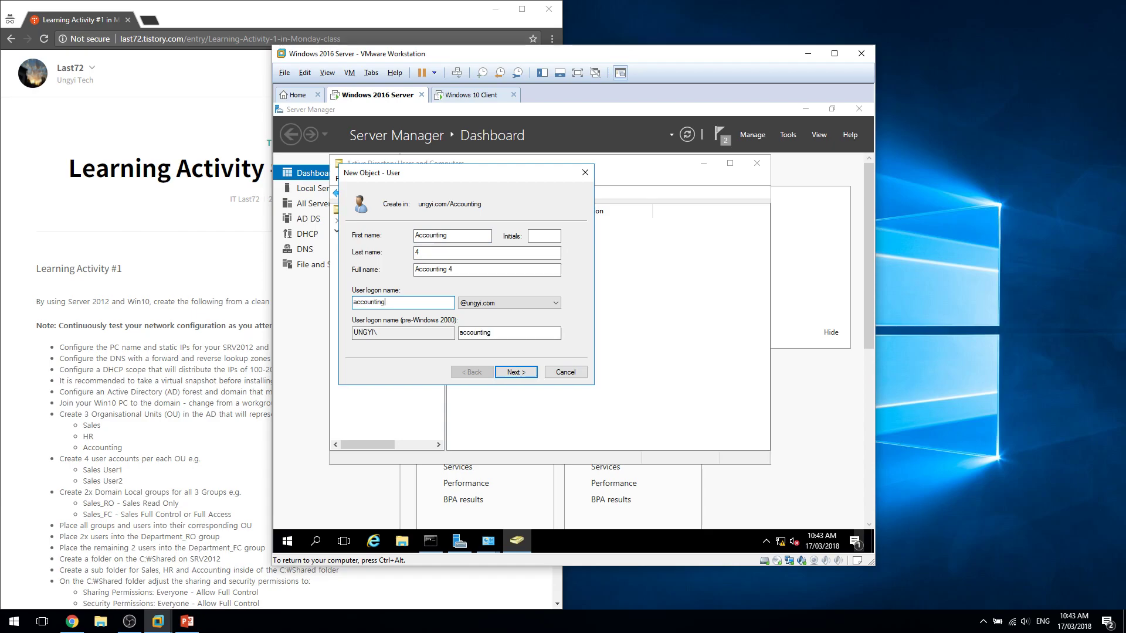
{"action": "key", "text": "Return"}
{"action": "type", "text": "Pa$$w0rd"}
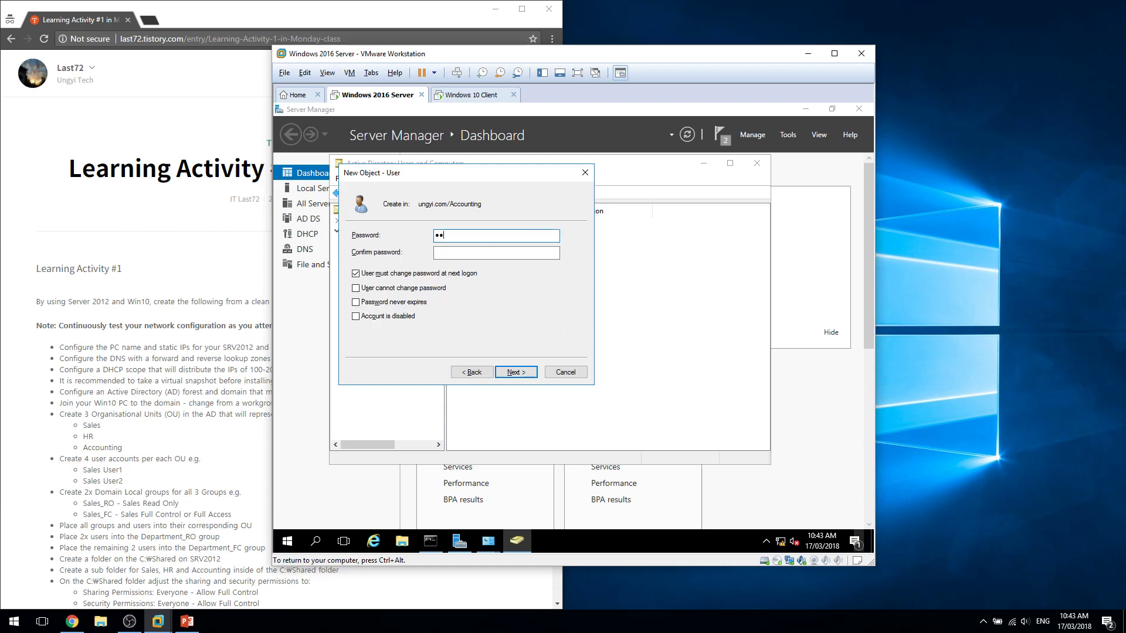
{"action": "key", "text": "Tab"}
{"action": "type", "text": "Pa$$w0rd"}
{"action": "key", "text": "Tab"}
{"action": "key", "text": "Tab"}
{"action": "key", "text": "Tab"}
{"action": "type", "text": "Pa$$w0rd"}
{"action": "key", "text": "Tab"}
{"action": "type", "text": "Pa$$w0r"}
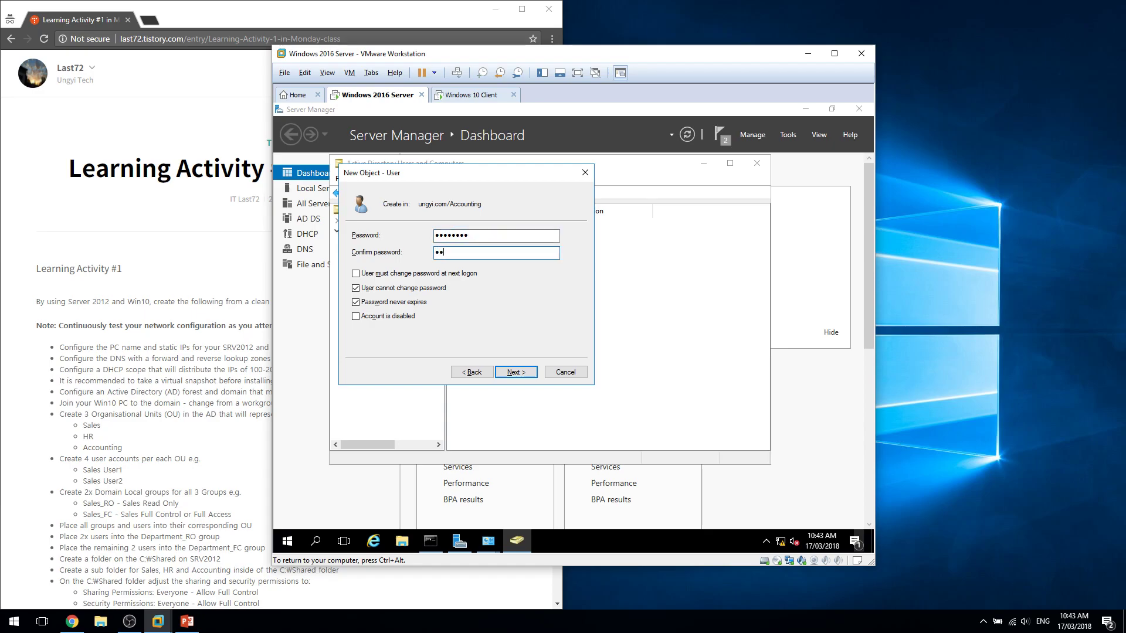
{"action": "type", "text": "d"}
{"action": "key", "text": "Return"}
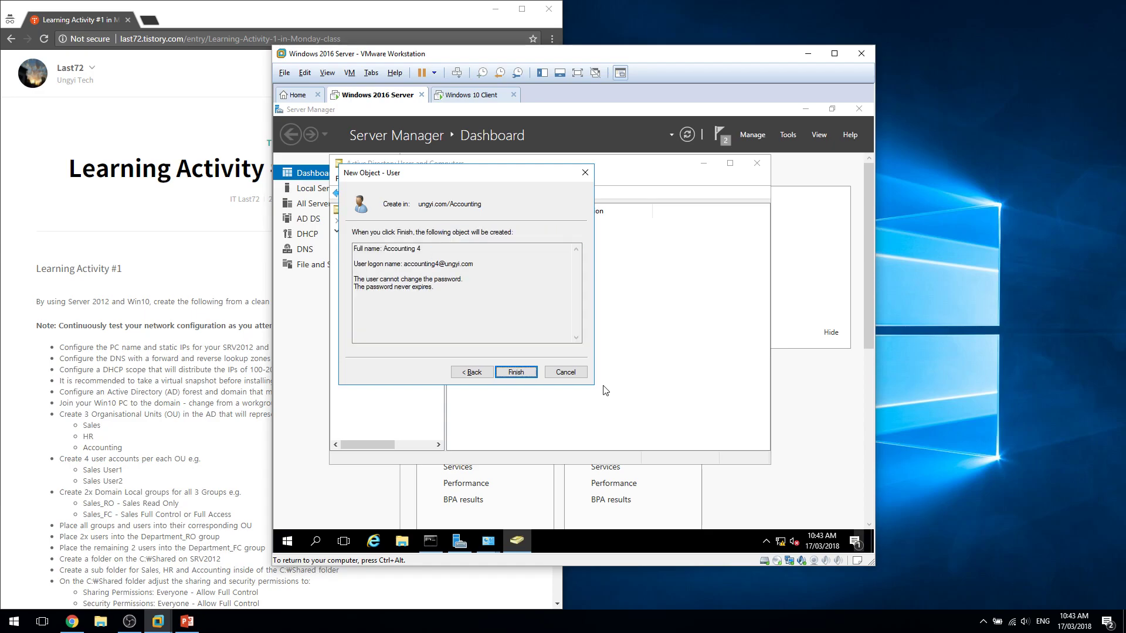
{"action": "key", "text": "Return"}
{"action": "key", "text": "Return"}
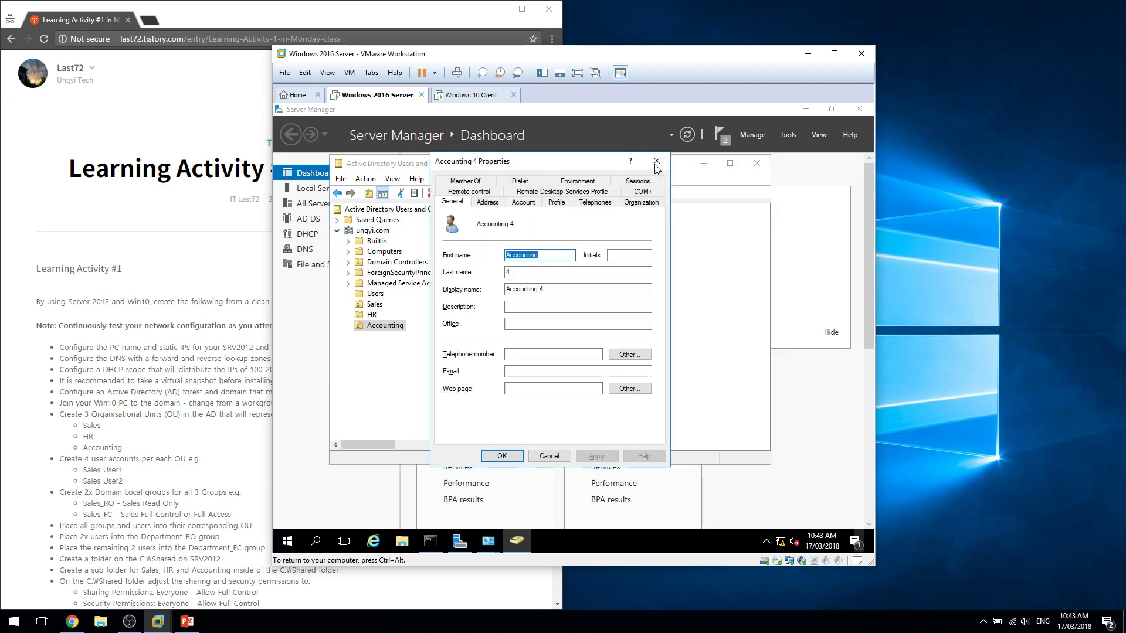
Close the Accounting 4 properties window and open the Sales OU to view Sales 1–4.
{"action": "left_click", "coordinate": [656, 162]}
{"action": "scroll", "coordinate": [159, 478], "scroll_direction": "down", "scroll_amount": 1}
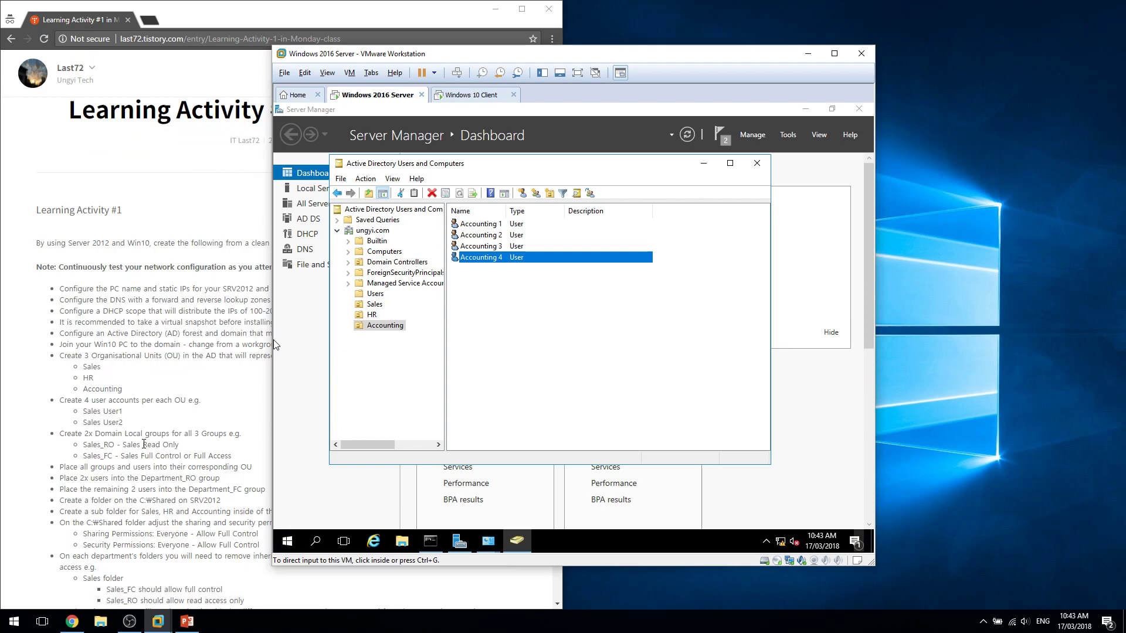
{"action": "left_click", "coordinate": [369, 303]}
Create the Sales_RO and Sales_FC groups in the Sales OU.
{"action": "right_click", "coordinate": [362, 302]}
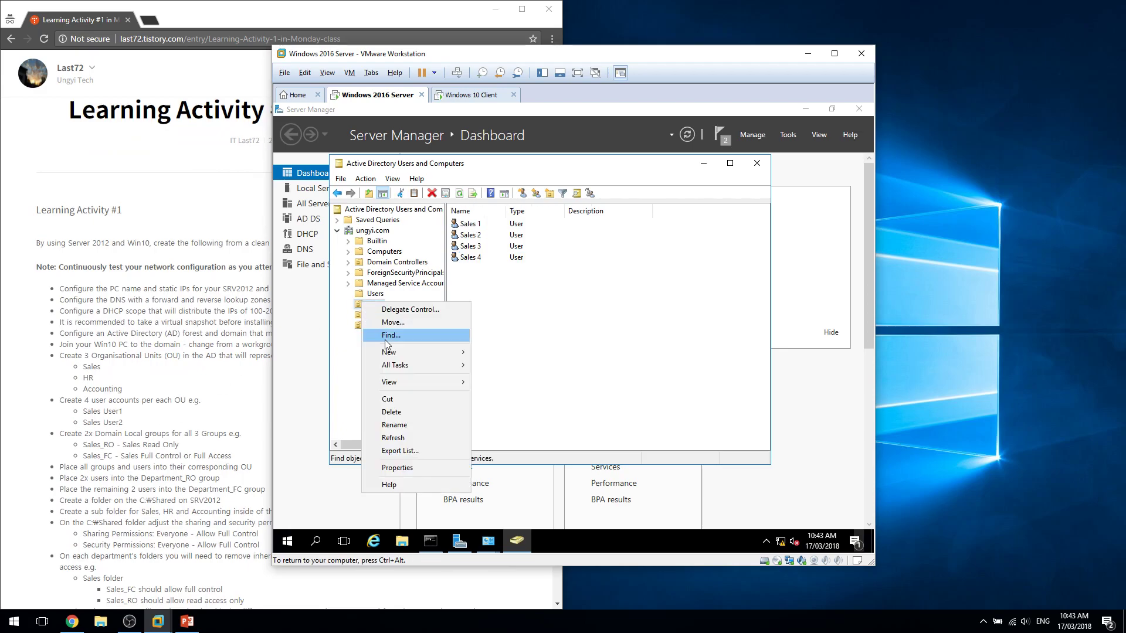
{"action": "mouse_move", "coordinate": [410, 350]}
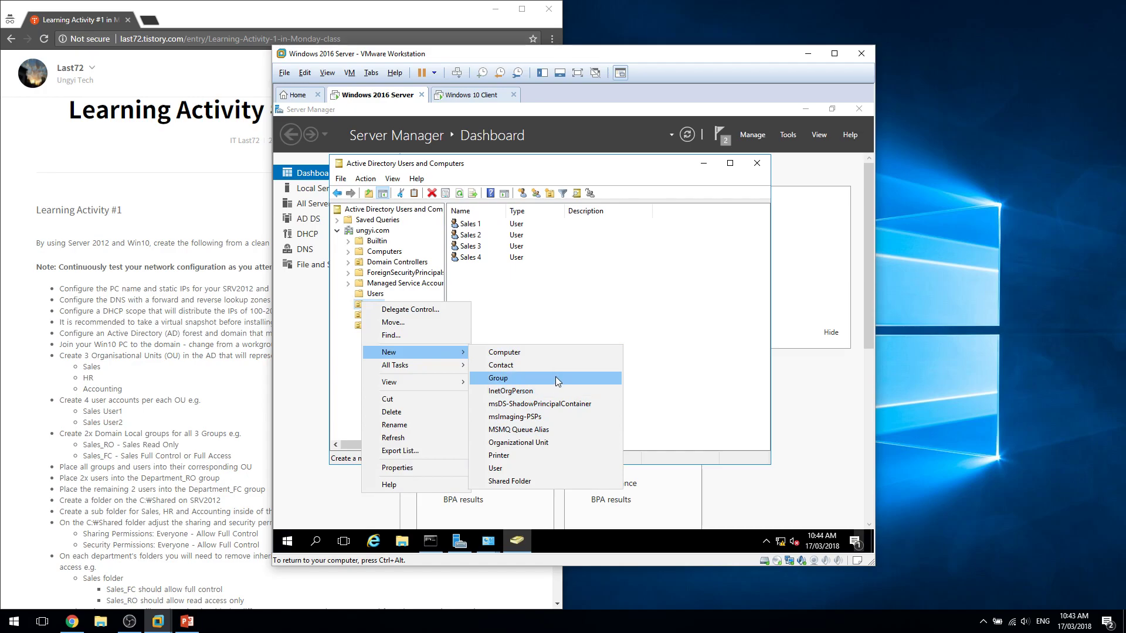
{"action": "left_click", "coordinate": [555, 376]}
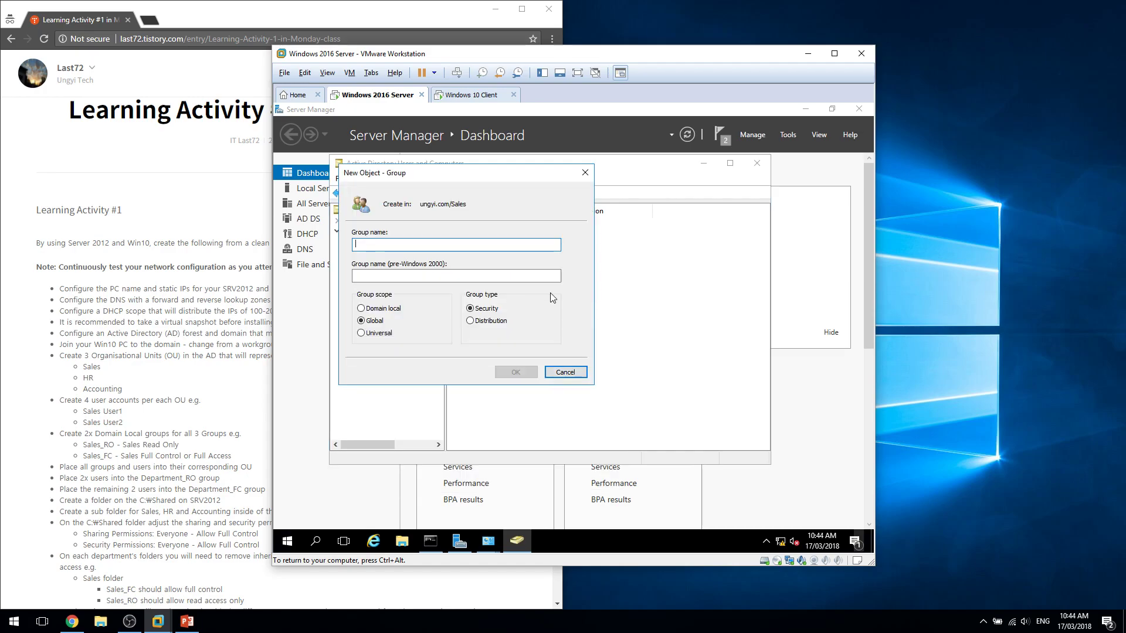
{"action": "type", "text": "Sales"}
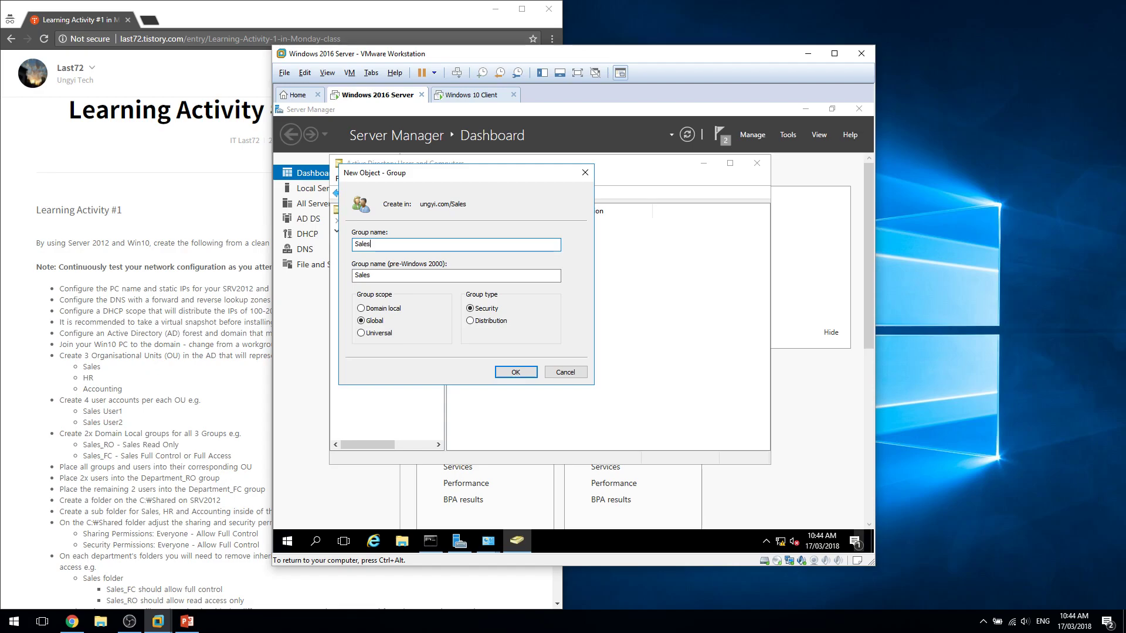
{"action": "type", "text": "_RO"}
{"action": "left_click", "coordinate": [510, 373]}
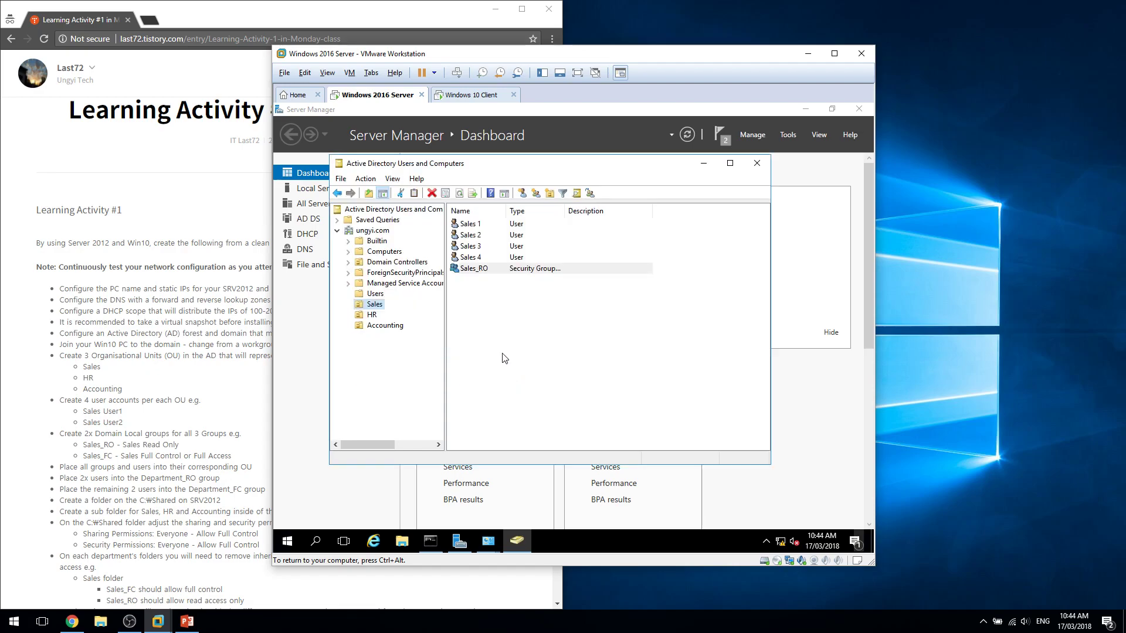
{"action": "right_click", "coordinate": [492, 312]}
{"action": "mouse_move", "coordinate": [531, 363]}
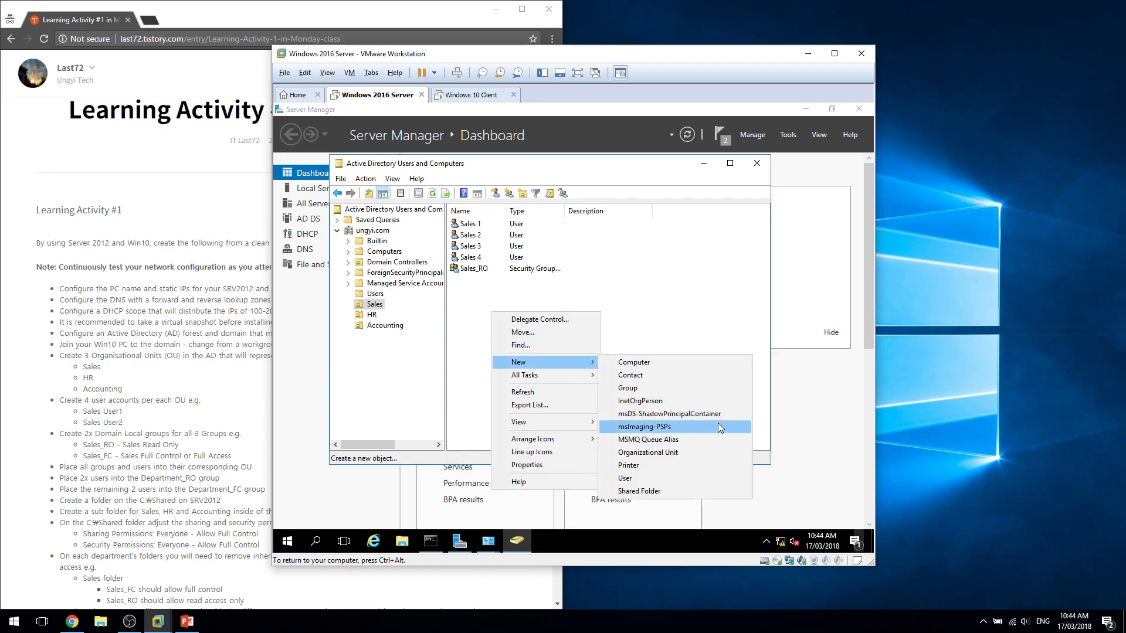
{"action": "left_click", "coordinate": [689, 389]}
{"action": "type", "text": "Sales_FC"}
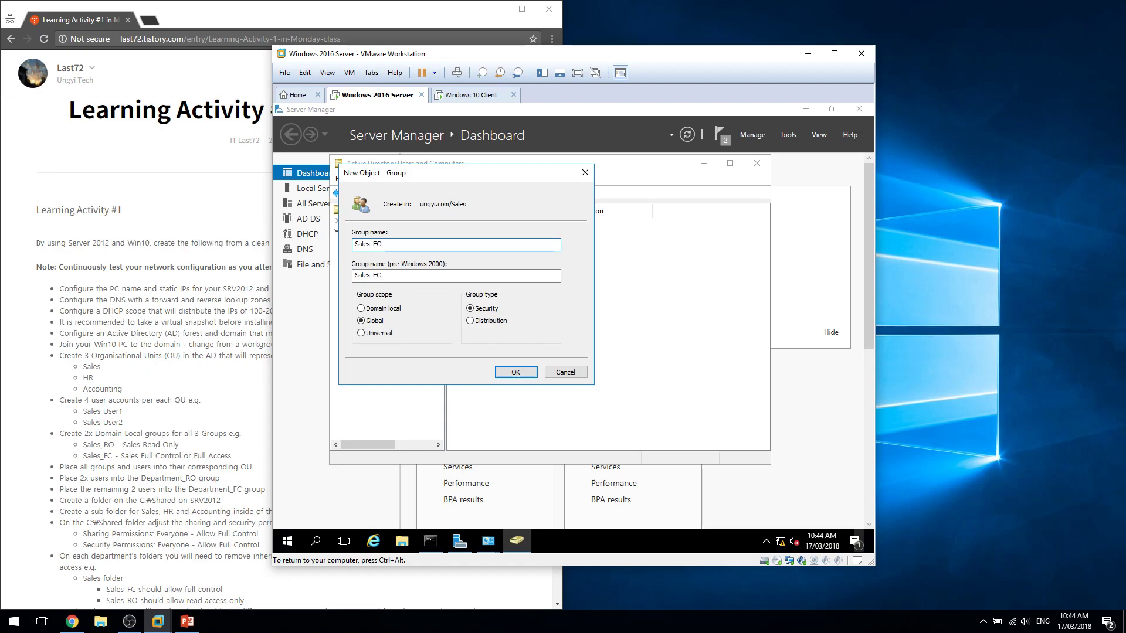
{"action": "key", "text": "Return"}
Cancel an accidental move of the Accounting OU, then create the HR_RO group in HR.
{"action": "left_click", "coordinate": [649, 393]}
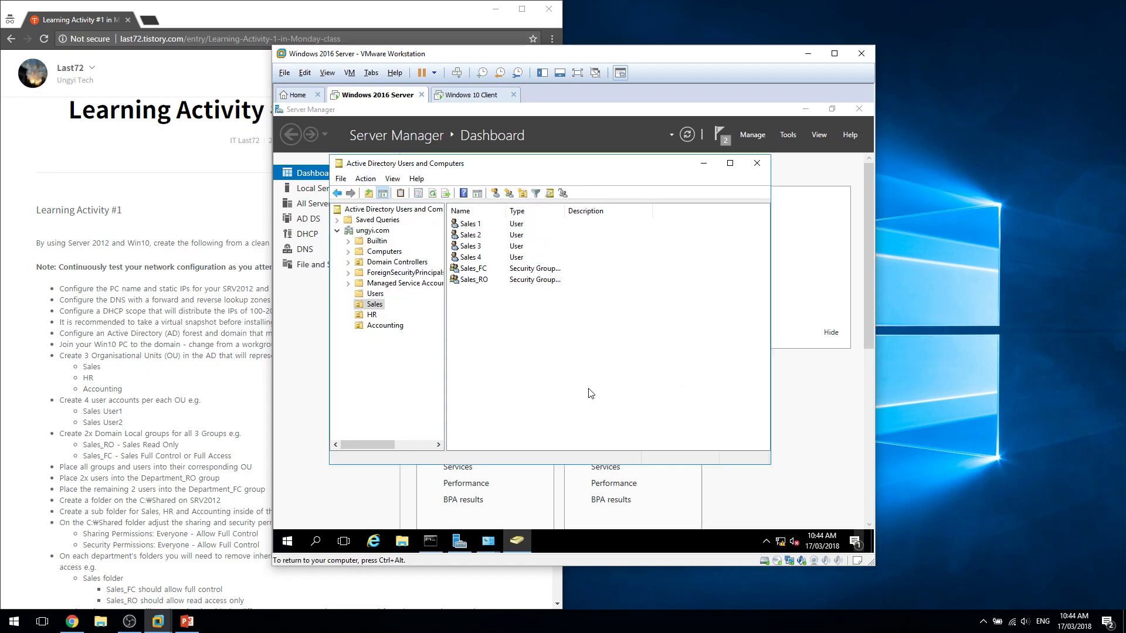
{"action": "left_click_drag", "start_coordinate": [372, 323], "coordinate": [375, 315]}
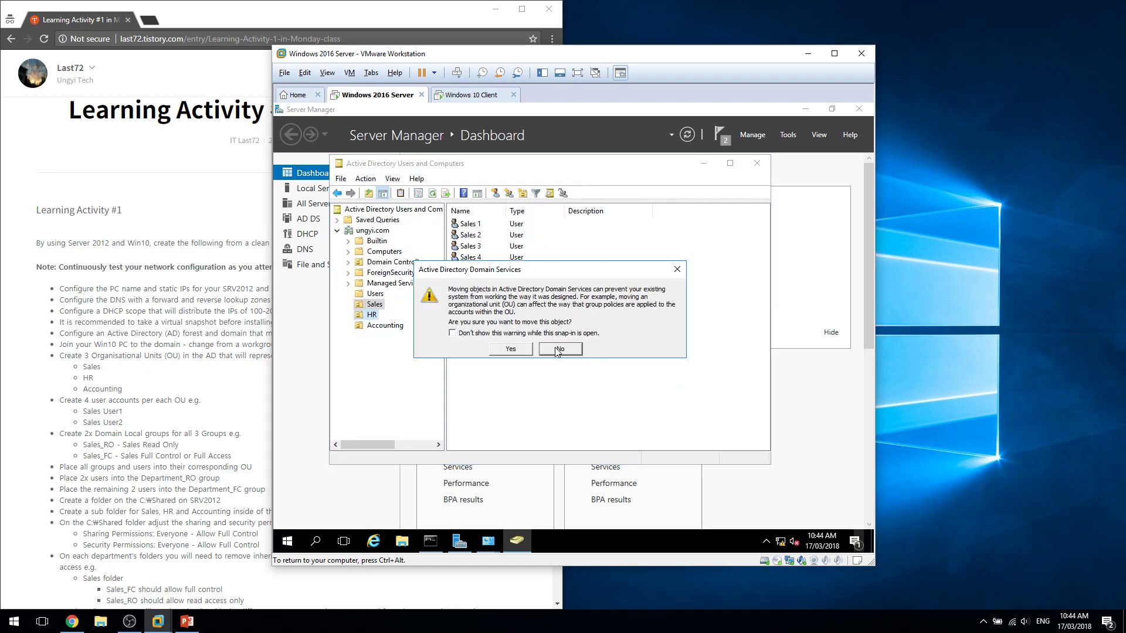
{"action": "left_click", "coordinate": [554, 349]}
{"action": "left_click", "coordinate": [375, 316]}
{"action": "right_click", "coordinate": [548, 328]}
{"action": "mouse_move", "coordinate": [598, 378]}
{"action": "left_click", "coordinate": [723, 405]}
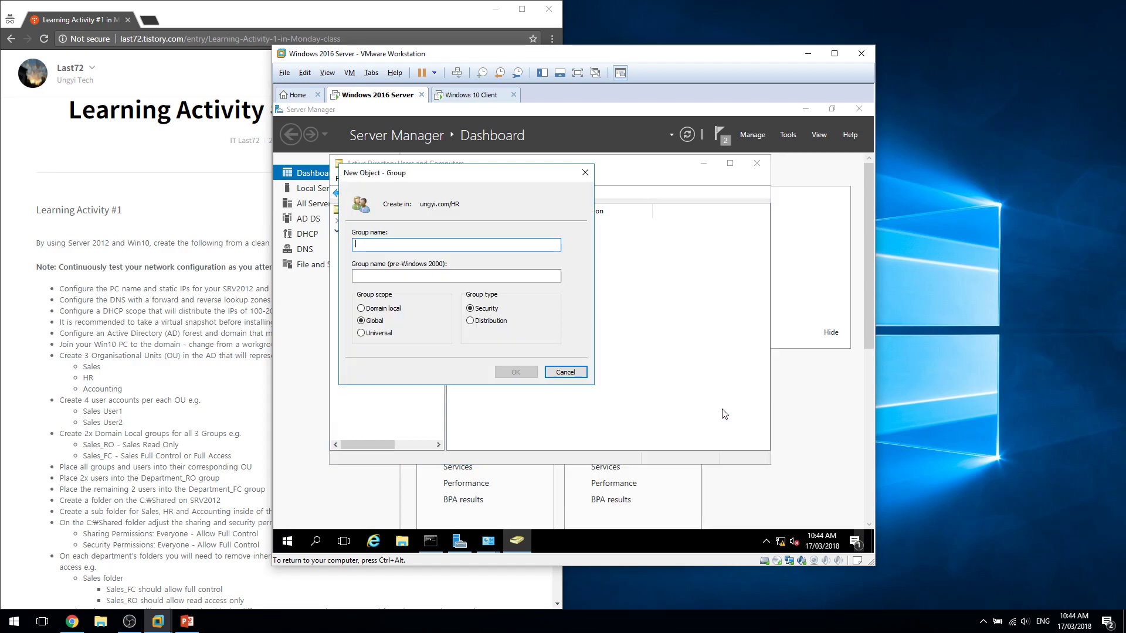
{"action": "type", "text": "HR"}
{"action": "key", "text": "BackSpace"}
{"action": "key", "text": "BackSpace"}
{"action": "key", "text": "Return"}
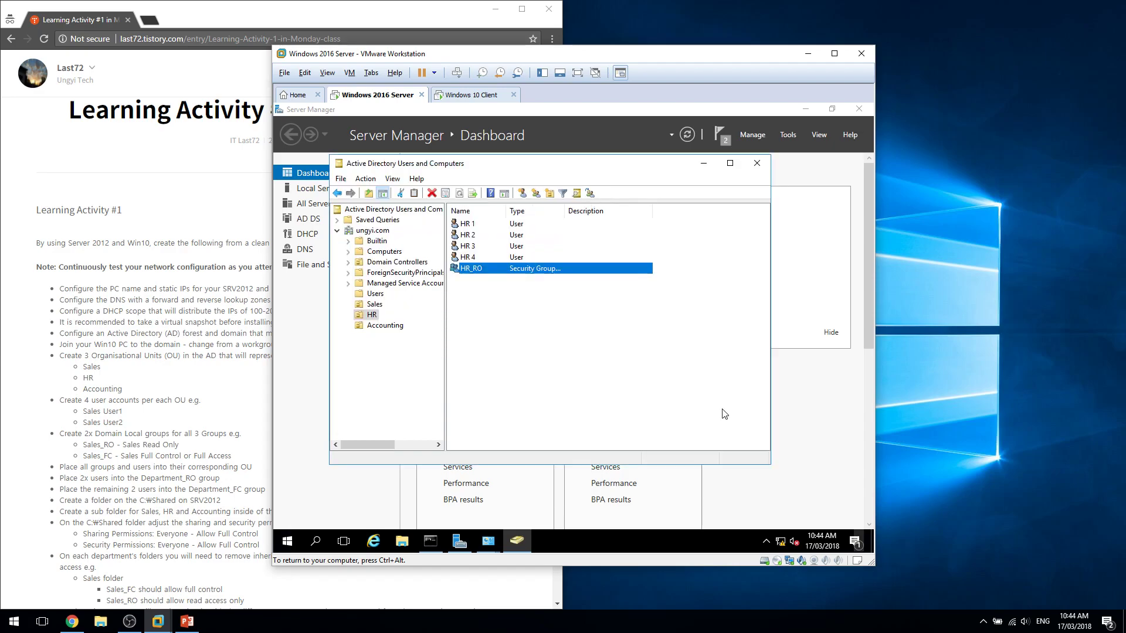
Create the HR_FC group in the HR OU.
{"action": "right_click", "coordinate": [724, 414]}
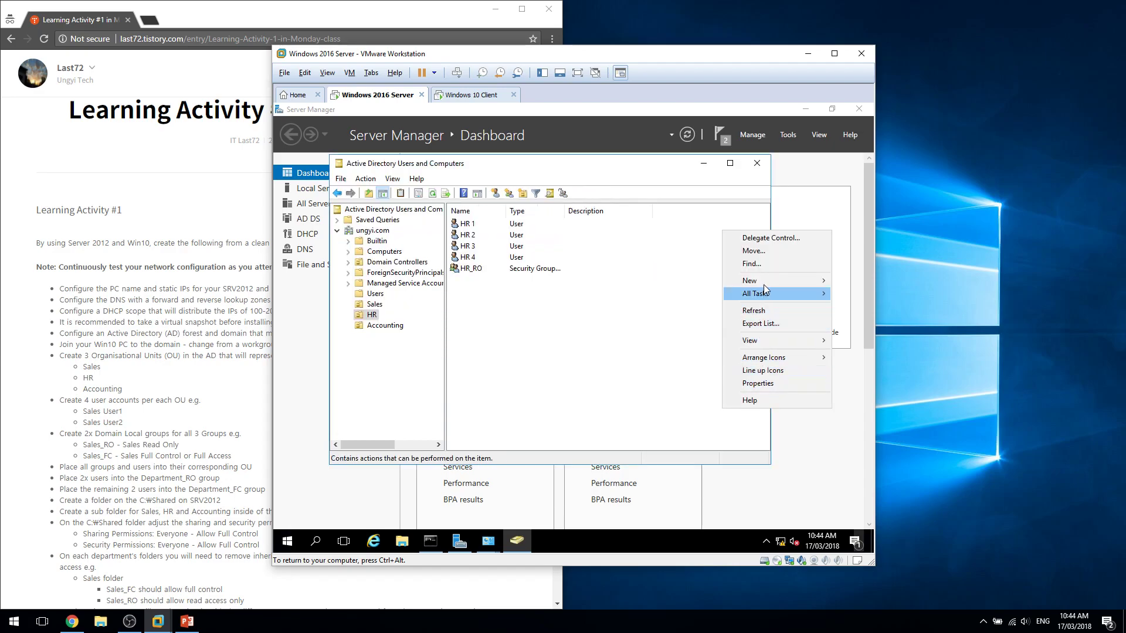
{"action": "left_click", "coordinate": [656, 309]}
{"action": "type", "text": "HR_FC"}
{"action": "key", "text": "Return"}
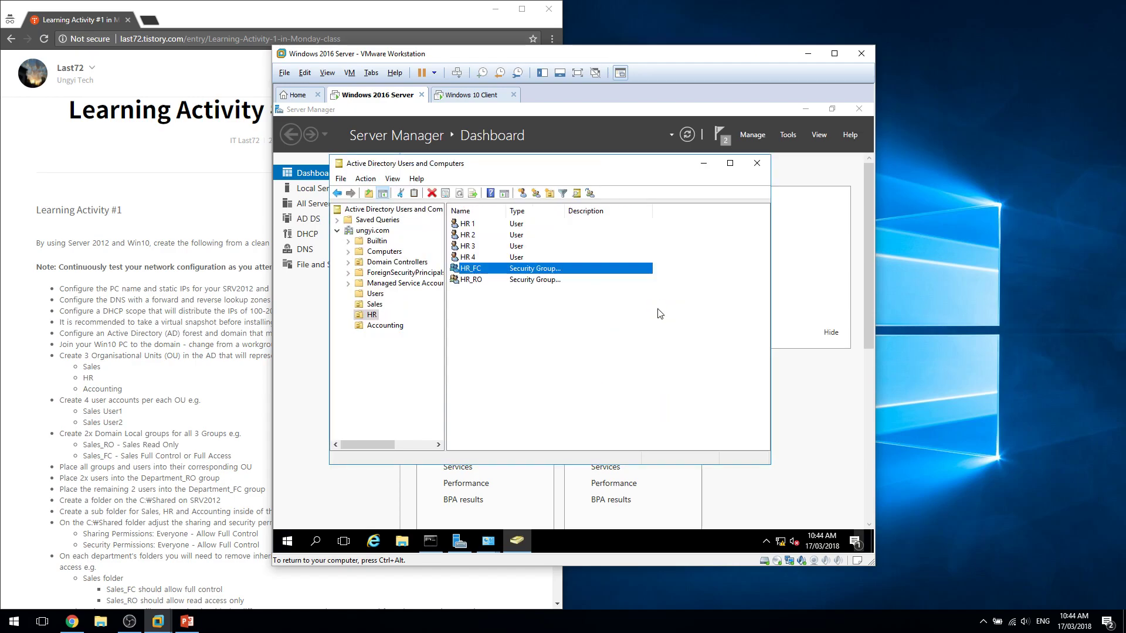
Create the Accounting_RO and Accounting_FC groups in the Accounting OU.
{"action": "left_click", "coordinate": [385, 325]}
{"action": "right_click", "coordinate": [580, 325]}
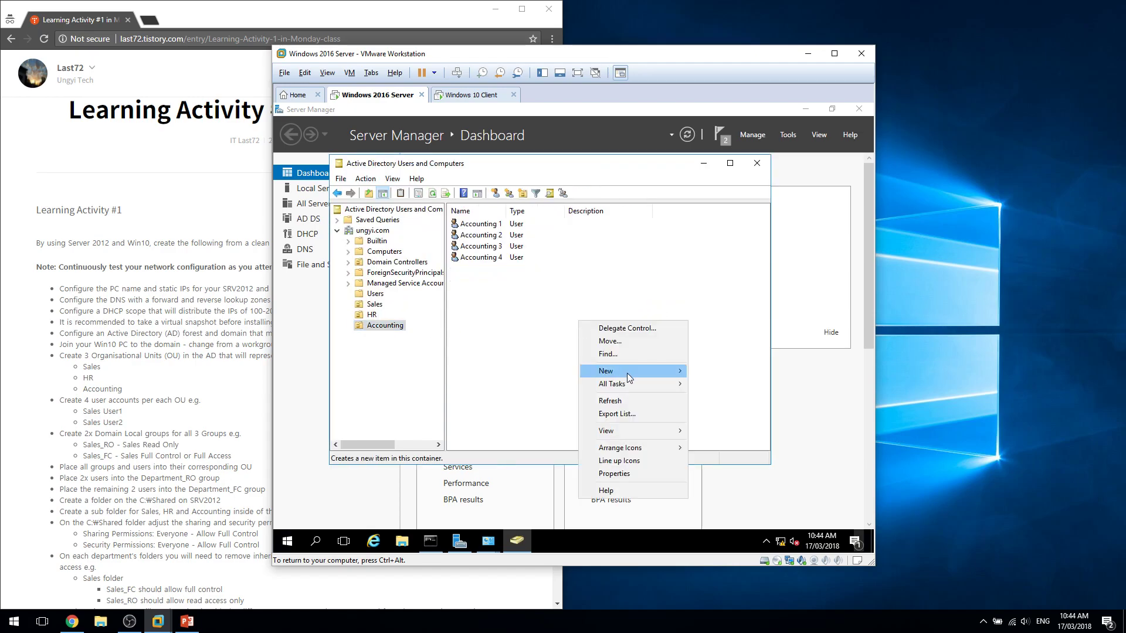
{"action": "mouse_move", "coordinate": [628, 373]}
{"action": "left_click", "coordinate": [755, 407]}
{"action": "type", "text": "Accounting_RP"}
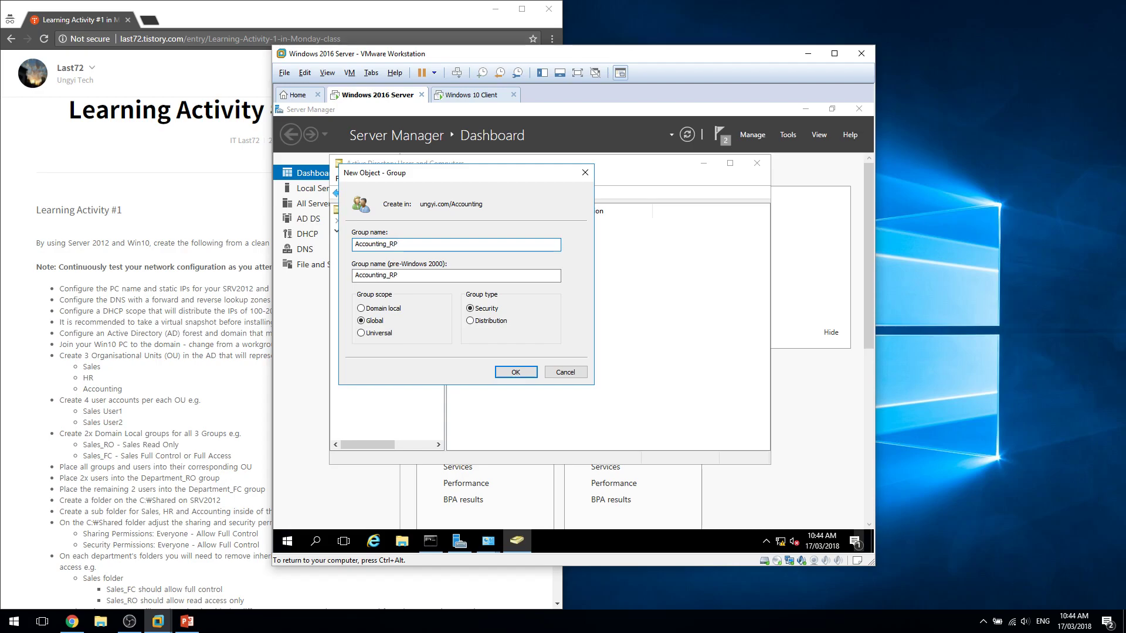
{"action": "key", "text": "Return"}
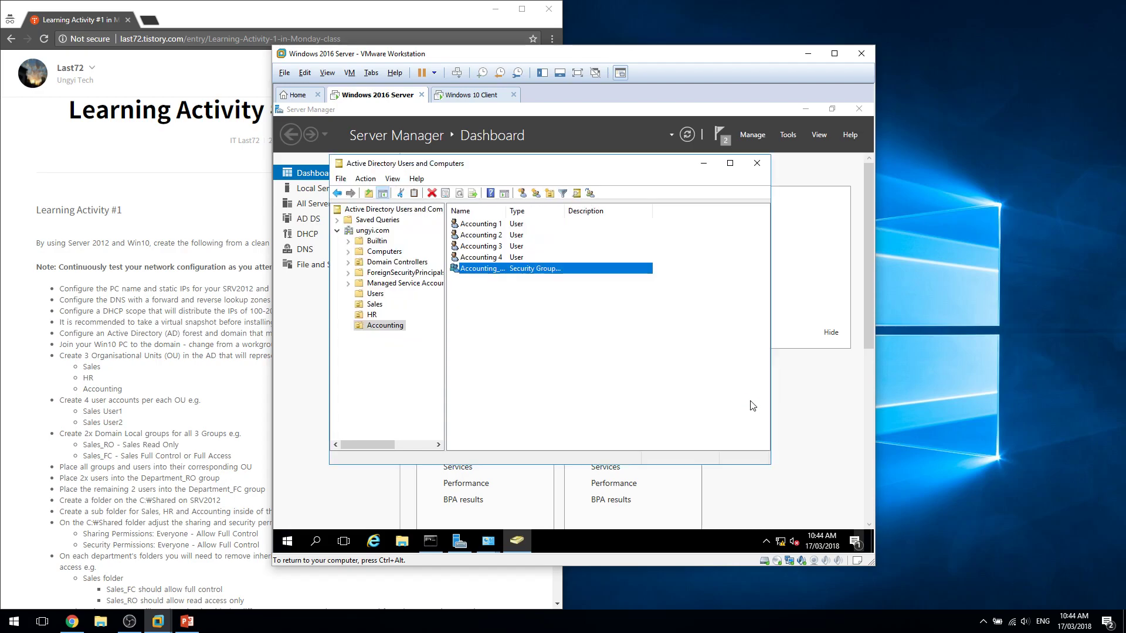
{"action": "right_click", "coordinate": [754, 405]}
{"action": "mouse_move", "coordinate": [797, 274]}
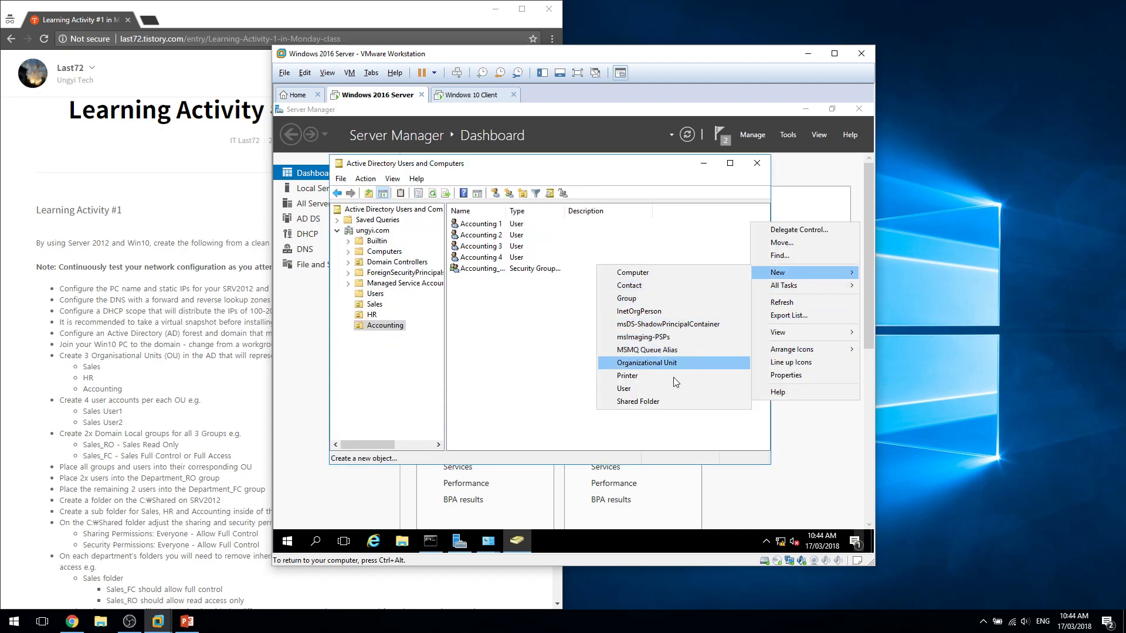
{"action": "left_click", "coordinate": [692, 299]}
{"action": "type", "text": "A"}
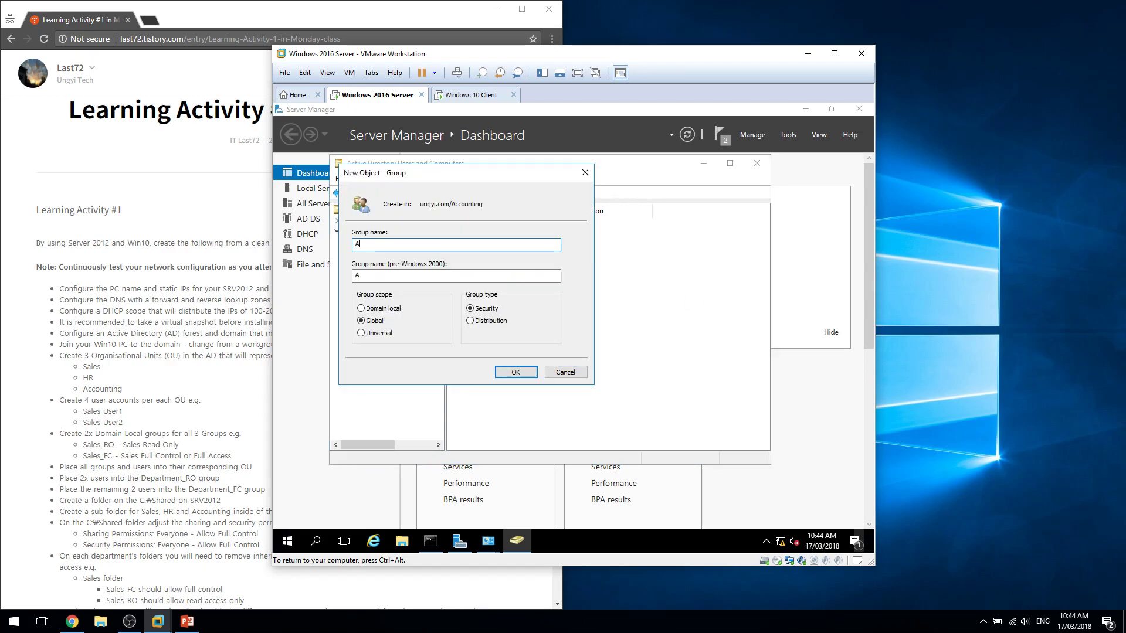
{"action": "type", "text": "ccounting_FC"}
{"action": "key", "text": "Return"}
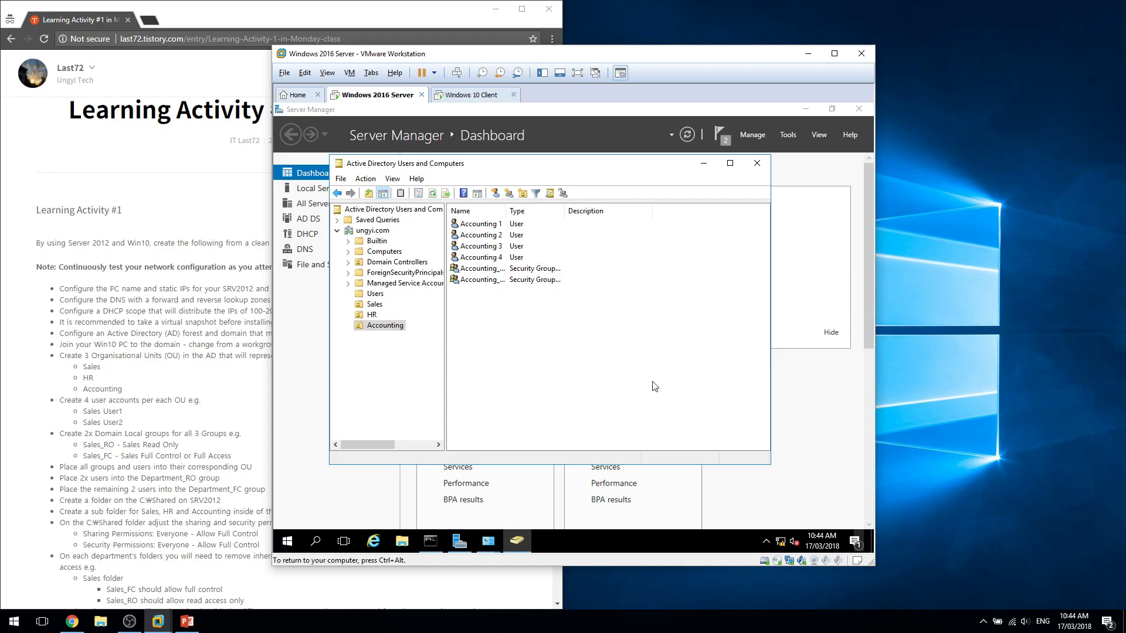
Widen the name column and open the Sales_RO group's member list.
{"action": "double_click", "coordinate": [502, 208]}
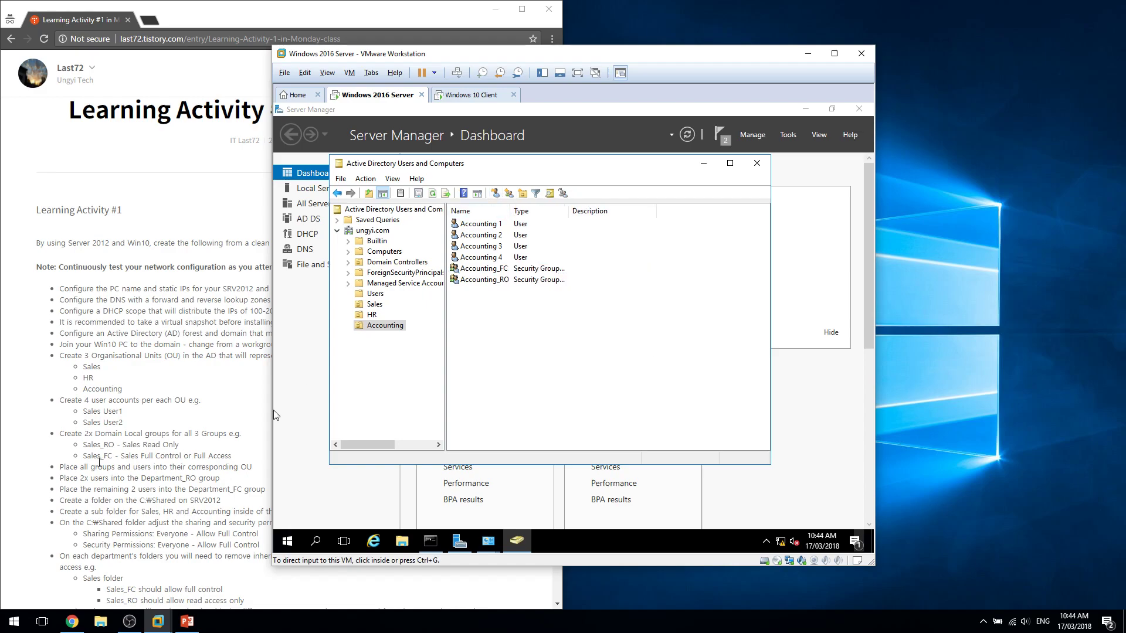
{"action": "scroll", "coordinate": [109, 466], "scroll_direction": "down", "scroll_amount": 1}
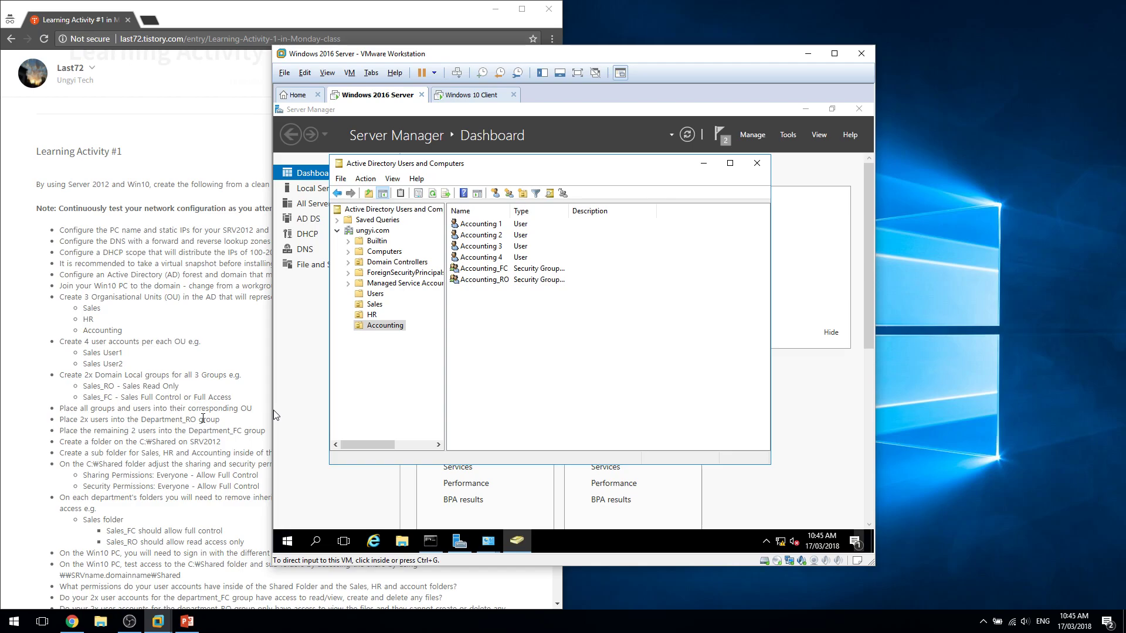
{"action": "left_click", "coordinate": [370, 390]}
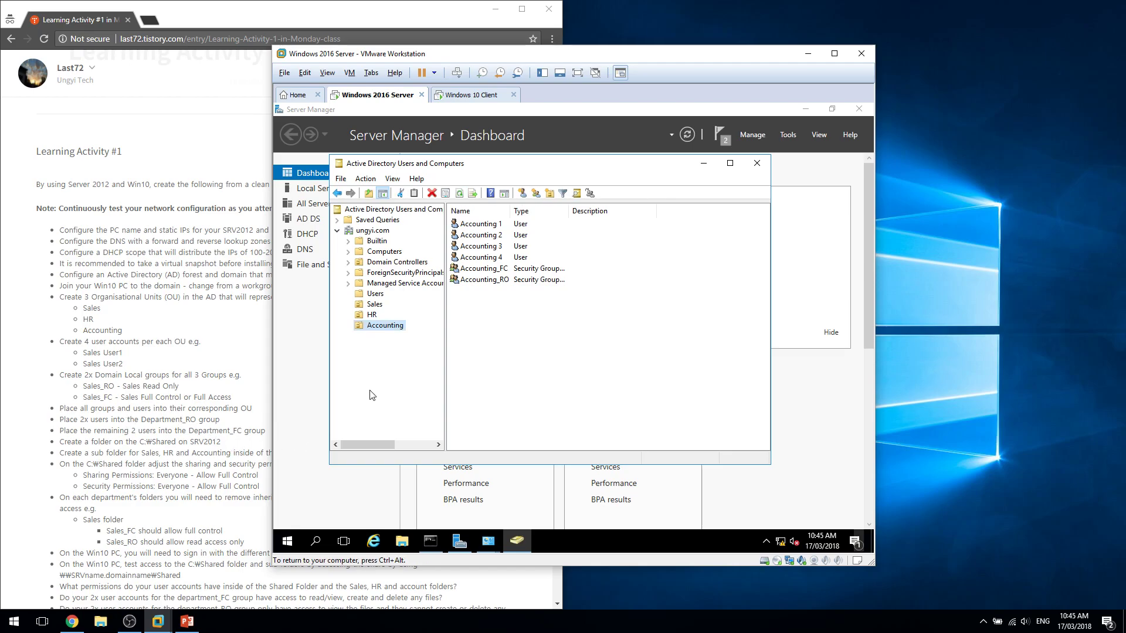
{"action": "left_click", "coordinate": [370, 305]}
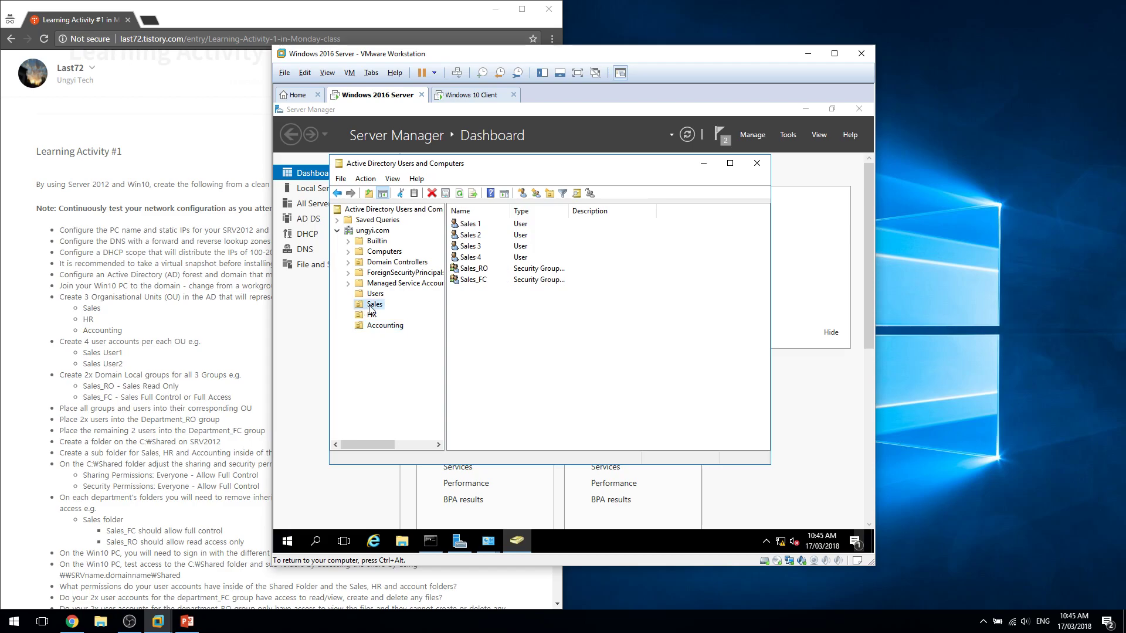
{"action": "double_click", "coordinate": [484, 269]}
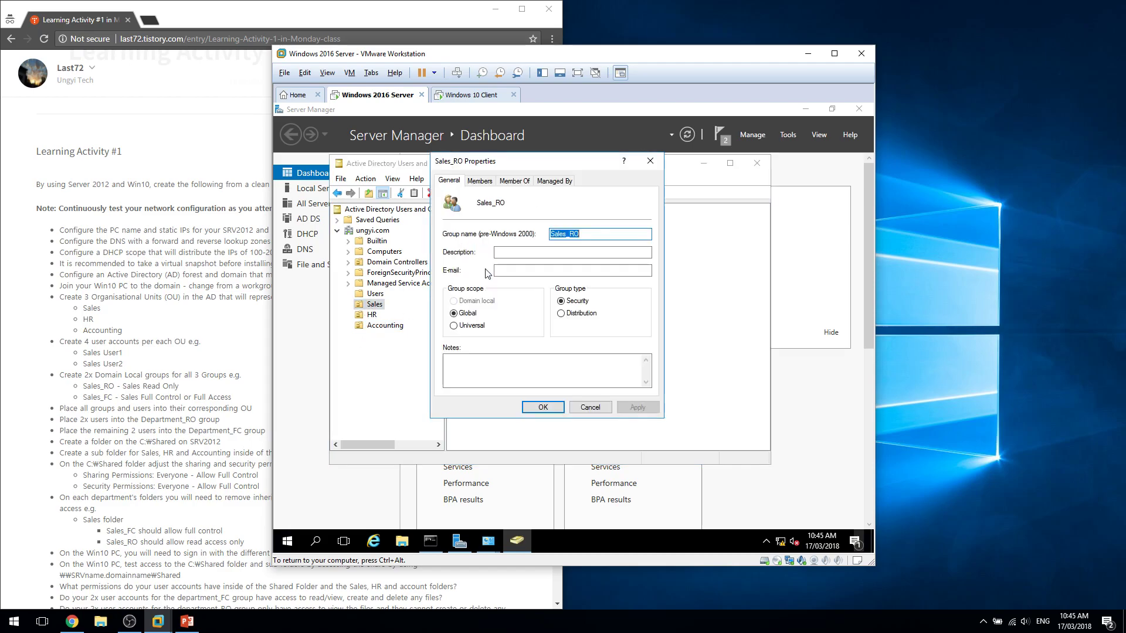
{"action": "left_click", "coordinate": [490, 182]}
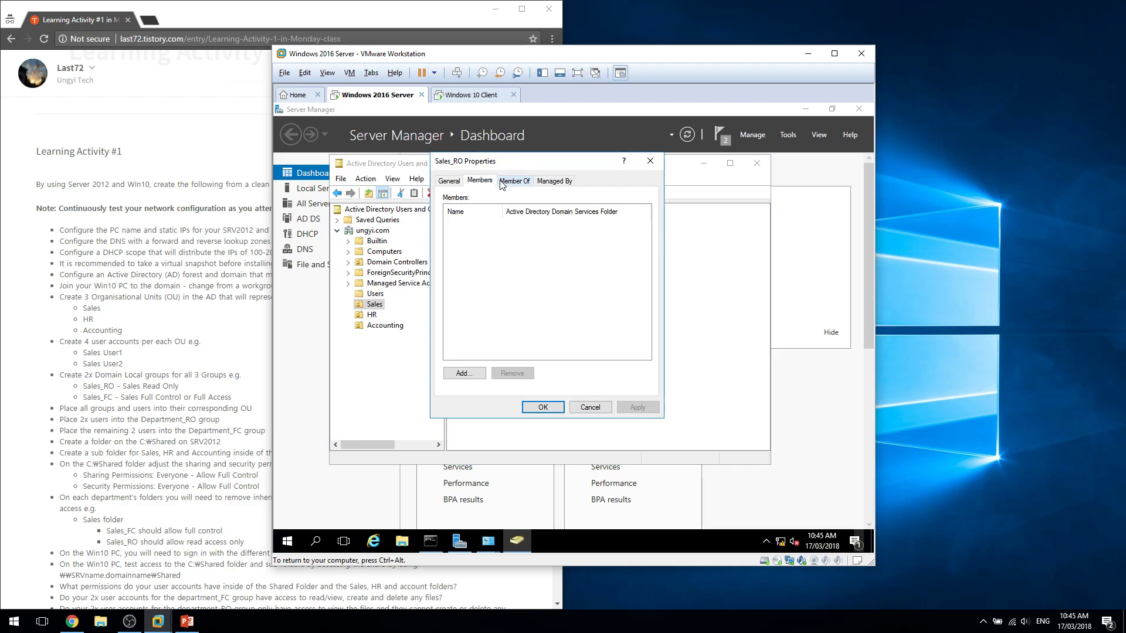
{"action": "left_click", "coordinate": [507, 181]}
{"action": "left_click", "coordinate": [491, 182]}
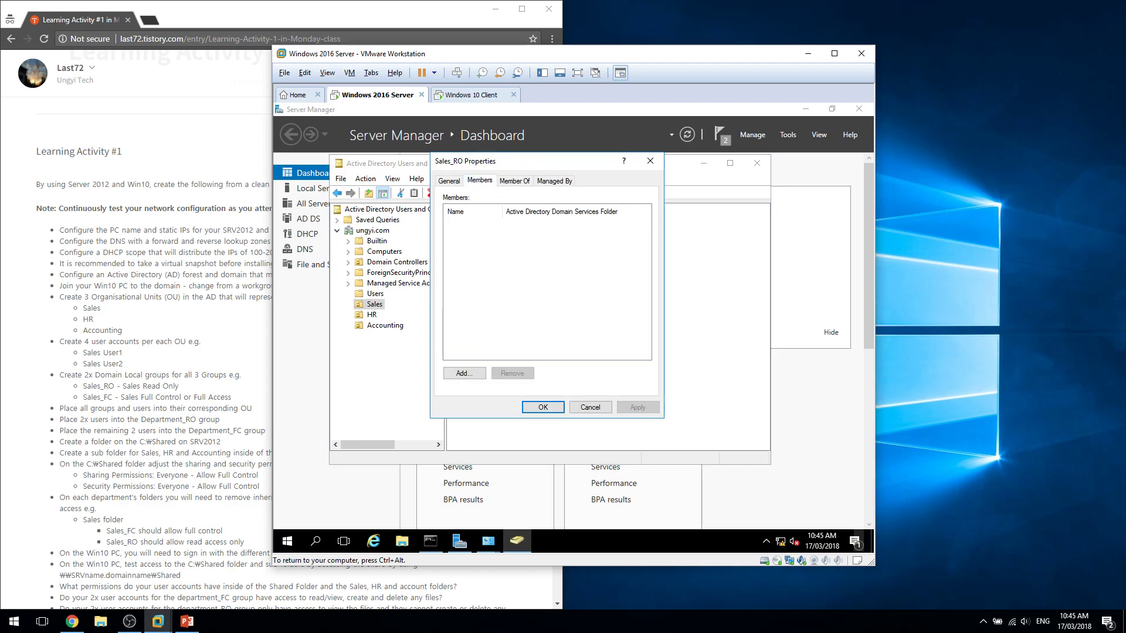
Add Sales 1 and Sales 2 as members of Sales_RO and save.
{"action": "left_click", "coordinate": [466, 372]}
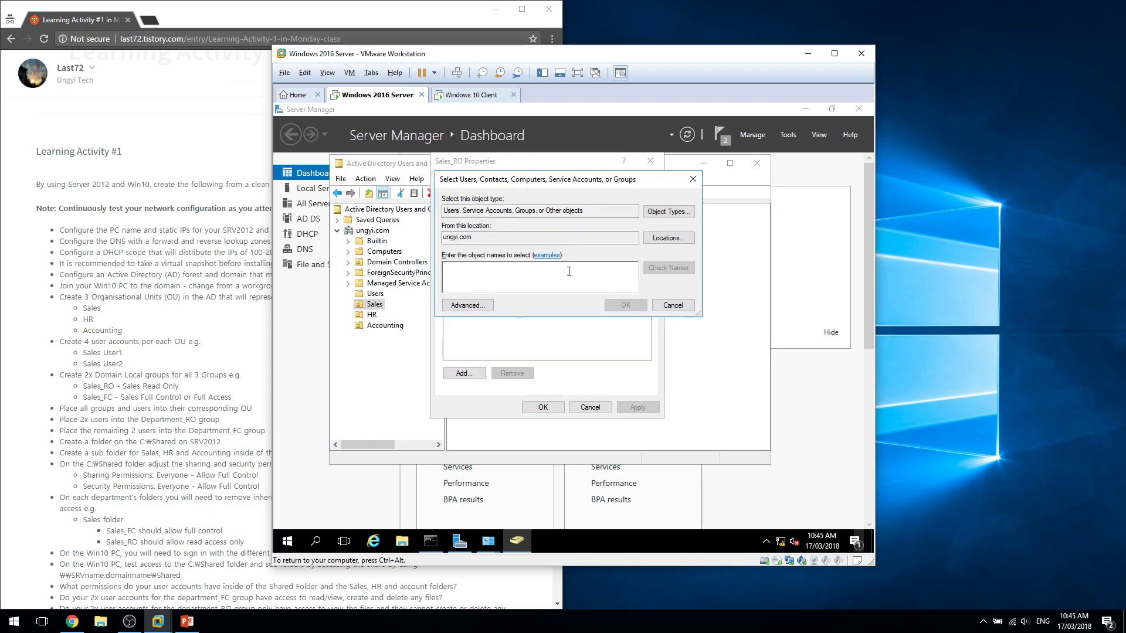
{"action": "type", "text": "sales"}
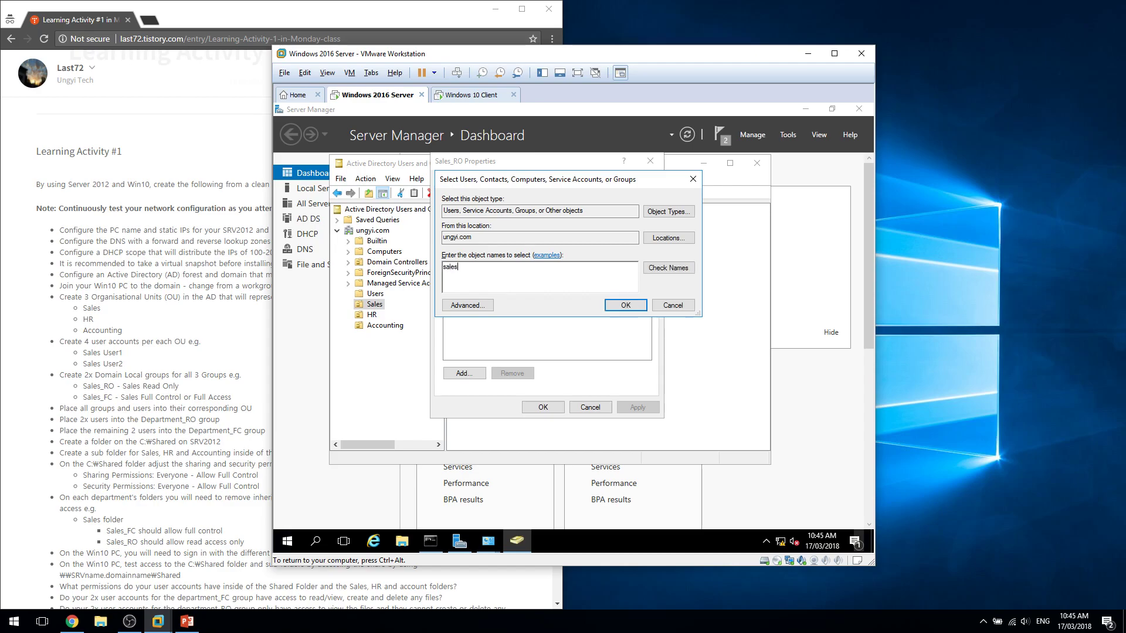
{"action": "key", "text": "Return"}
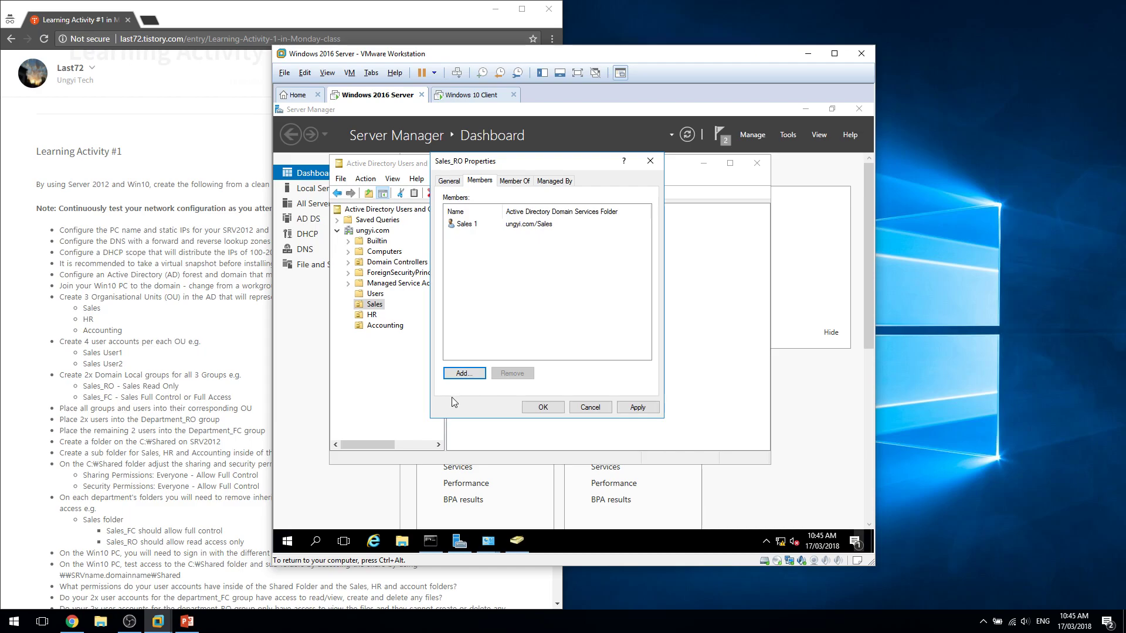
{"action": "left_click", "coordinate": [464, 374]}
{"action": "type", "text": "sale"}
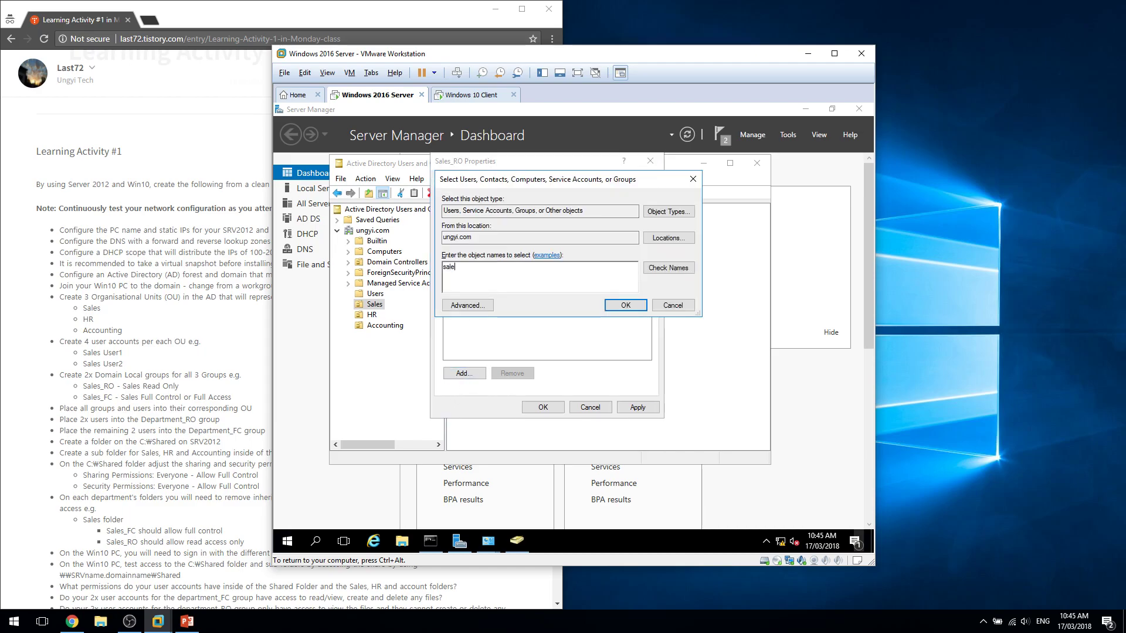
{"action": "type", "text": "s2"}
{"action": "left_click", "coordinate": [635, 304]}
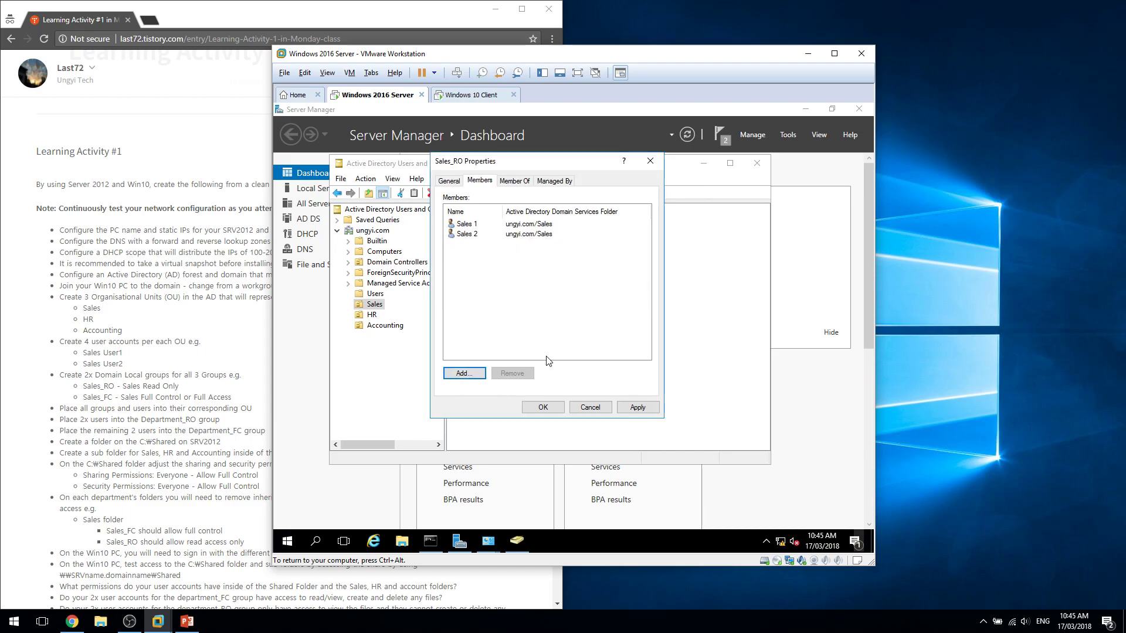
{"action": "left_click", "coordinate": [558, 412]}
Add Sales 3 and Sales 4 to Sales_FC, correcting the misspelled 'slae4'.
{"action": "double_click", "coordinate": [484, 281]}
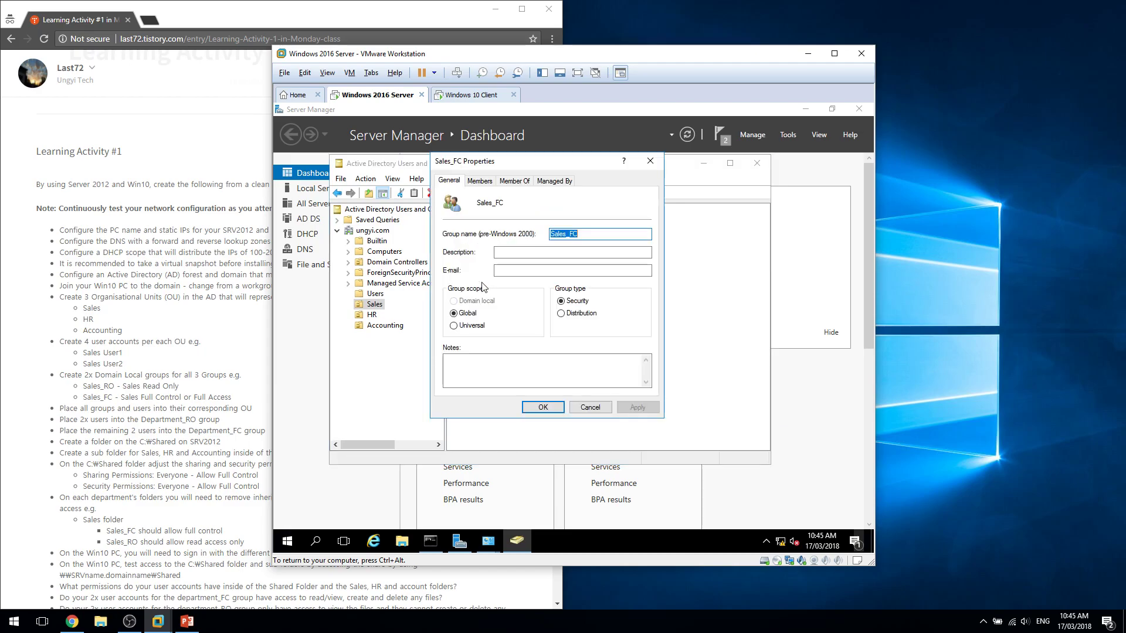
{"action": "left_click", "coordinate": [483, 182]}
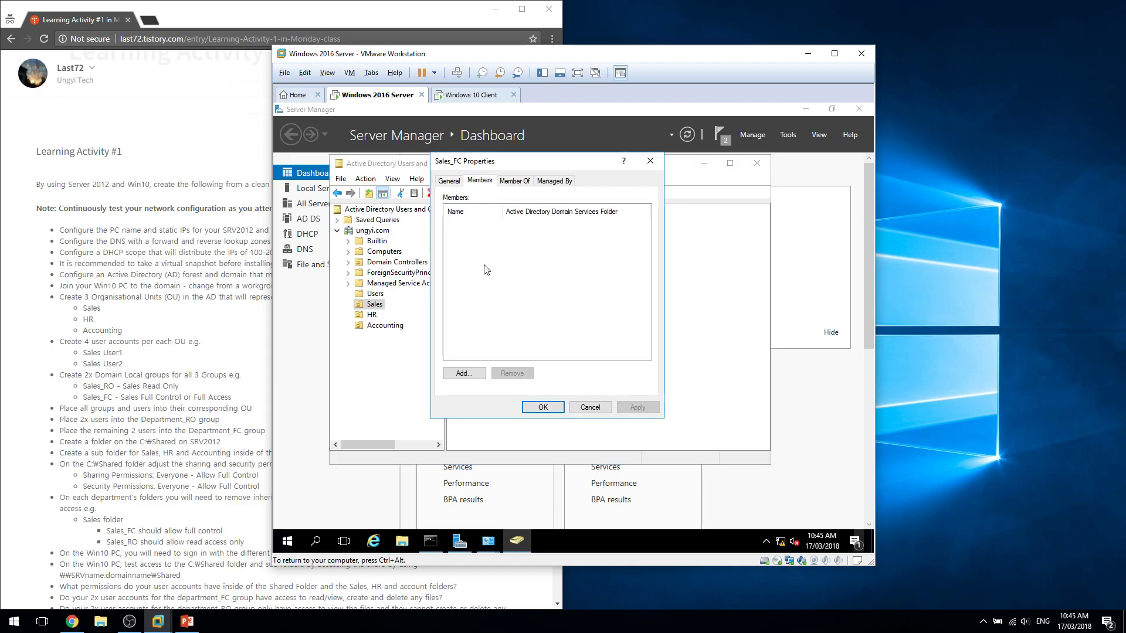
{"action": "left_click", "coordinate": [473, 375]}
{"action": "type", "text": "sales3"}
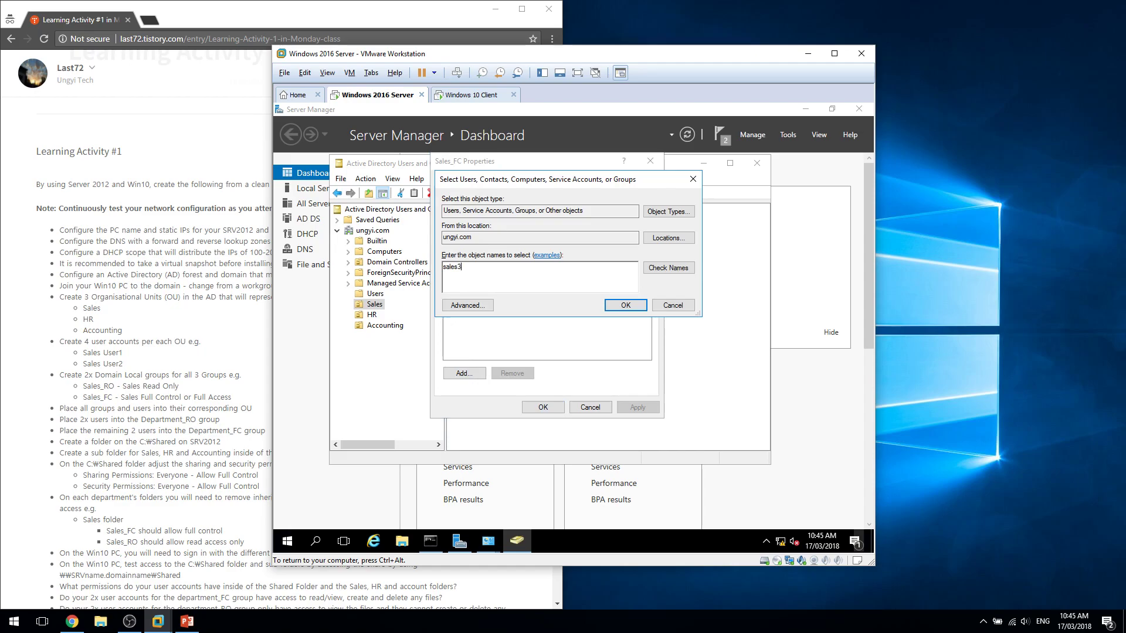
{"action": "key", "text": "Return"}
{"action": "left_click", "coordinate": [463, 374]}
{"action": "type", "text": "slae"}
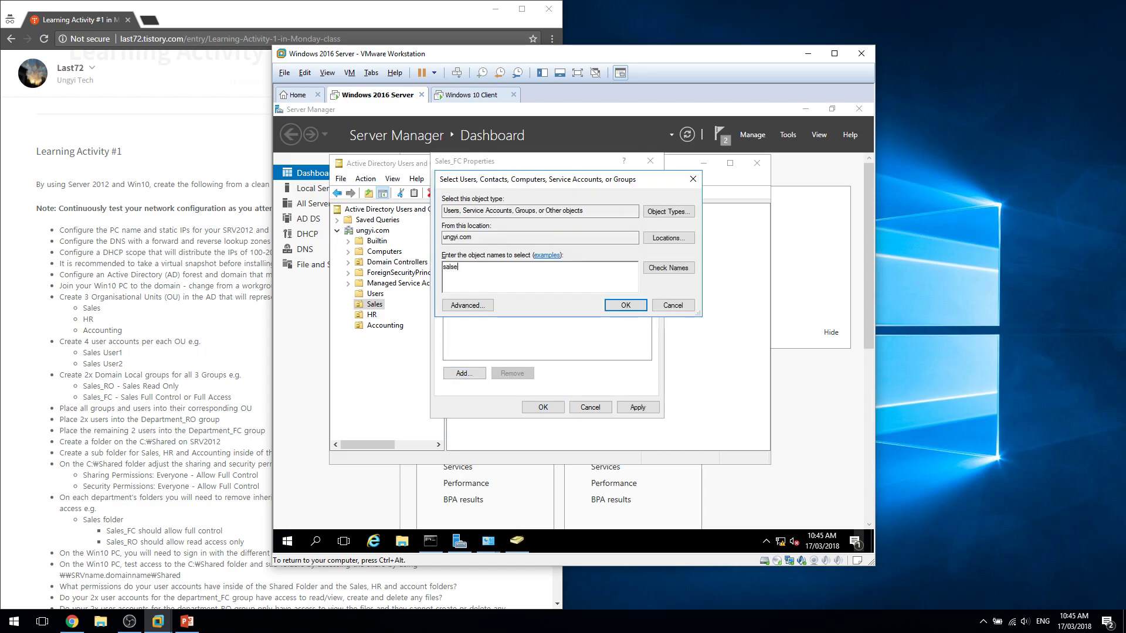
{"action": "type", "text": "4"}
{"action": "key", "text": "Return"}
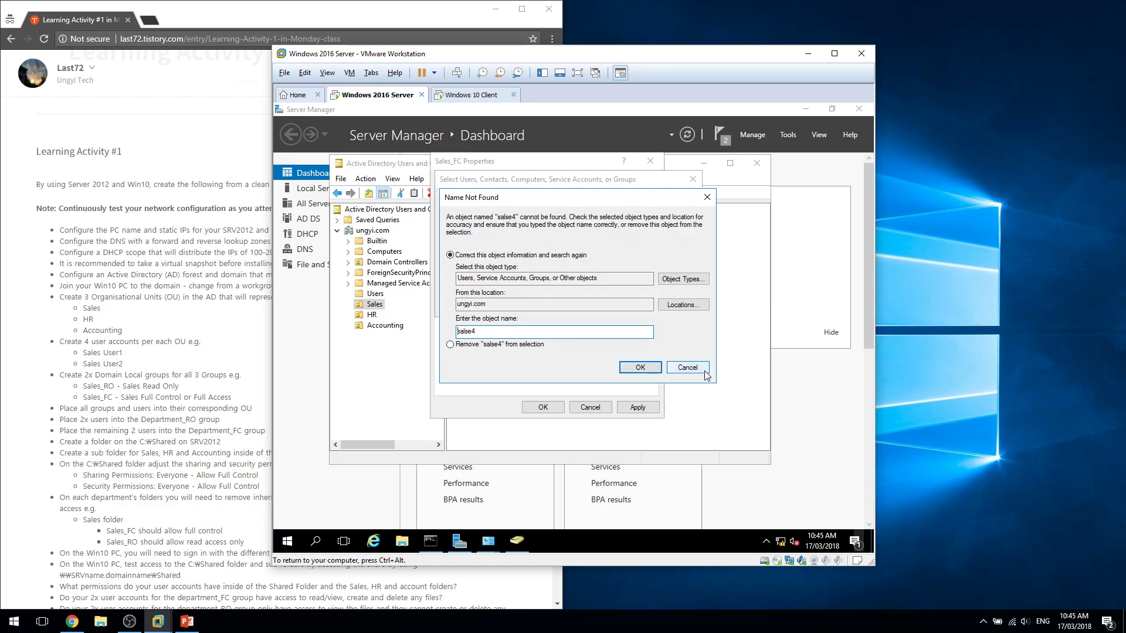
{"action": "left_click", "coordinate": [684, 367]}
{"action": "key", "text": "ctrl+a"}
{"action": "type", "text": "s"}
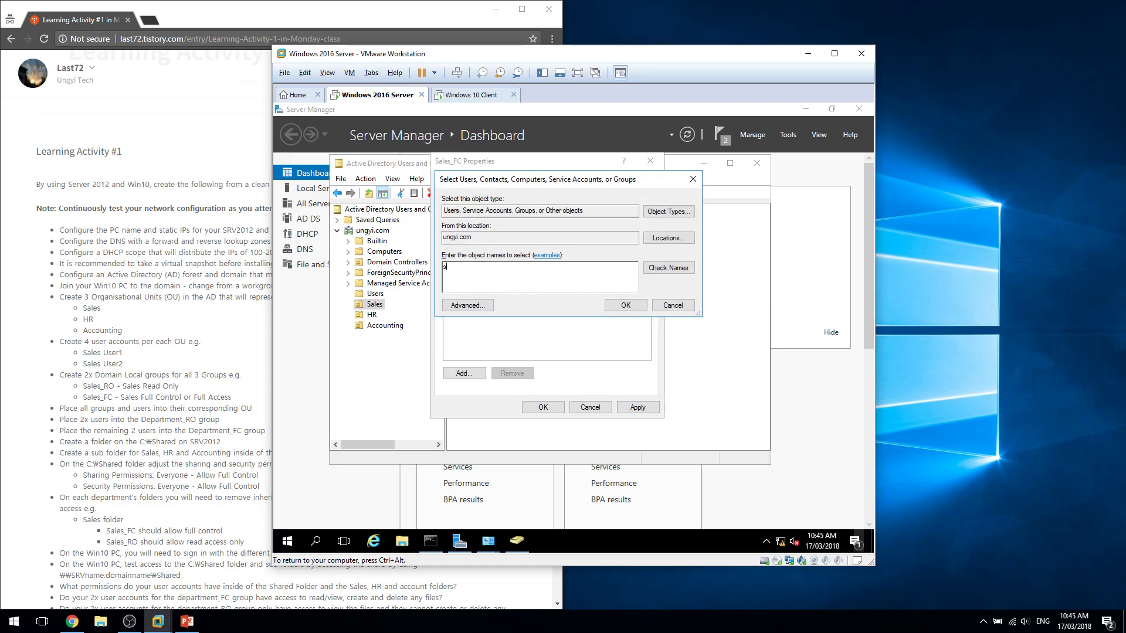
{"action": "key", "text": "Return"}
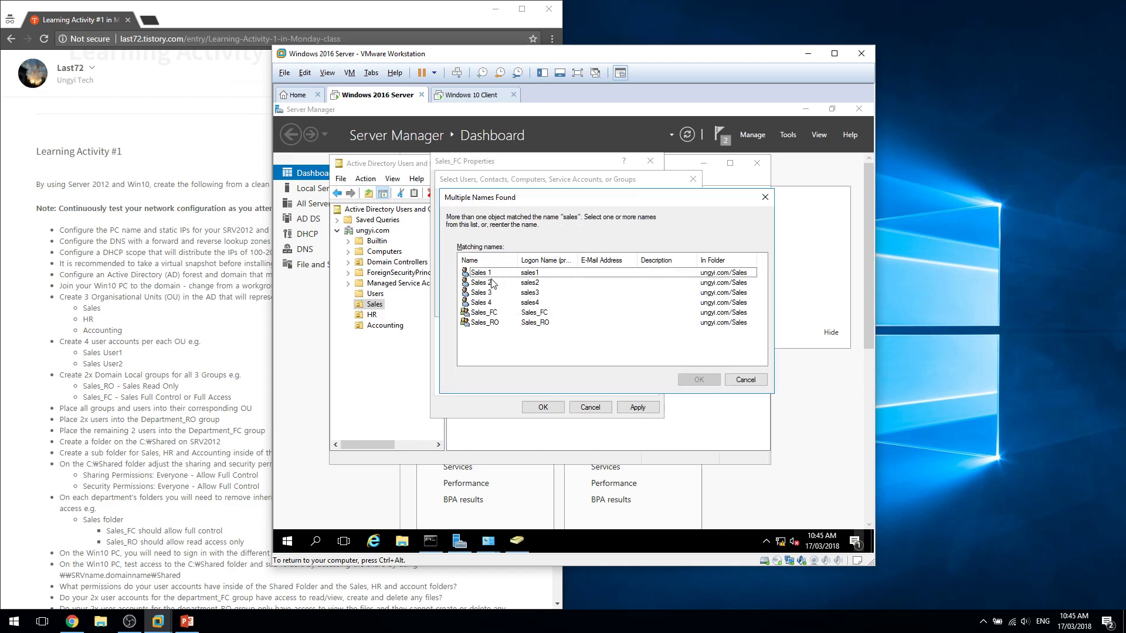
{"action": "double_click", "coordinate": [501, 302]}
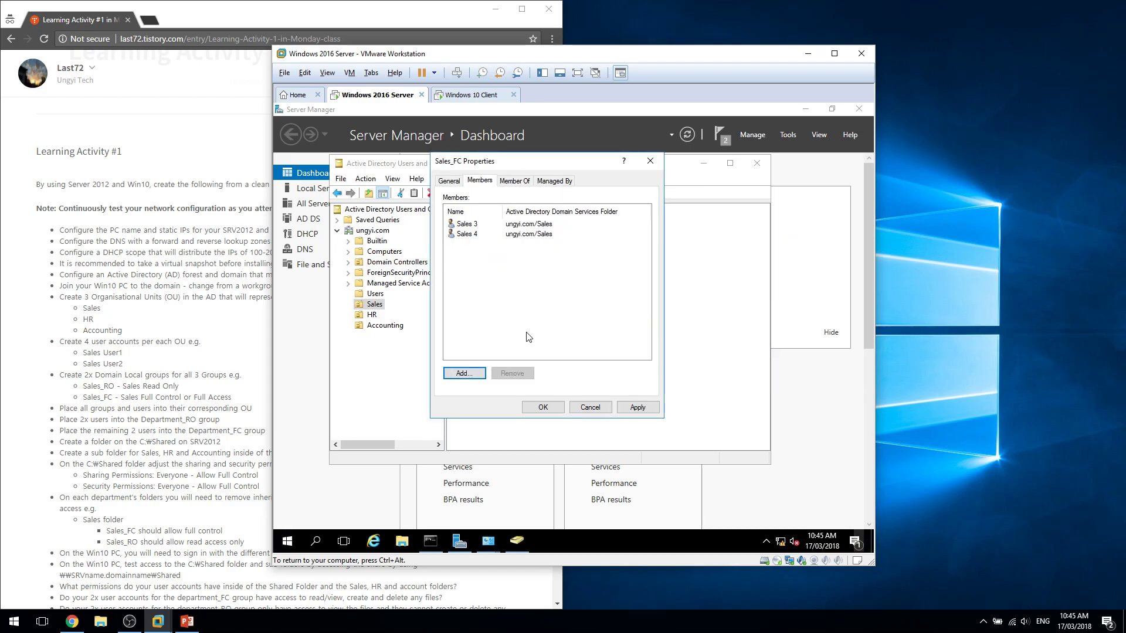
{"action": "left_click", "coordinate": [559, 410]}
{"action": "left_click", "coordinate": [455, 288]}
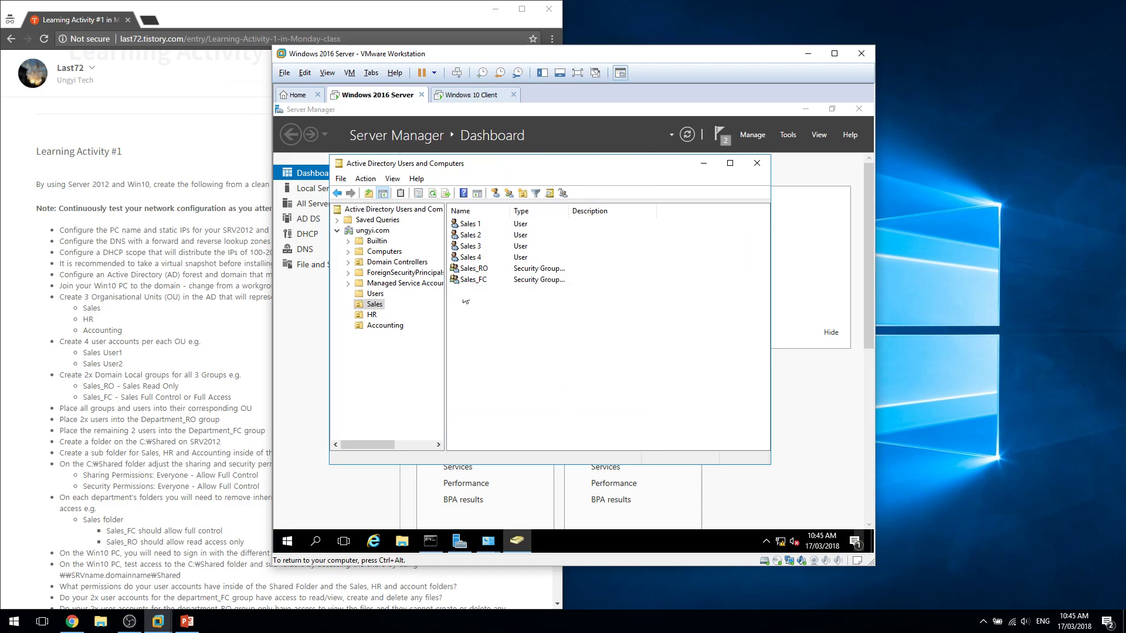
Add the first HR user and hr2 as members of HR_RO.
{"action": "left_click", "coordinate": [375, 315]}
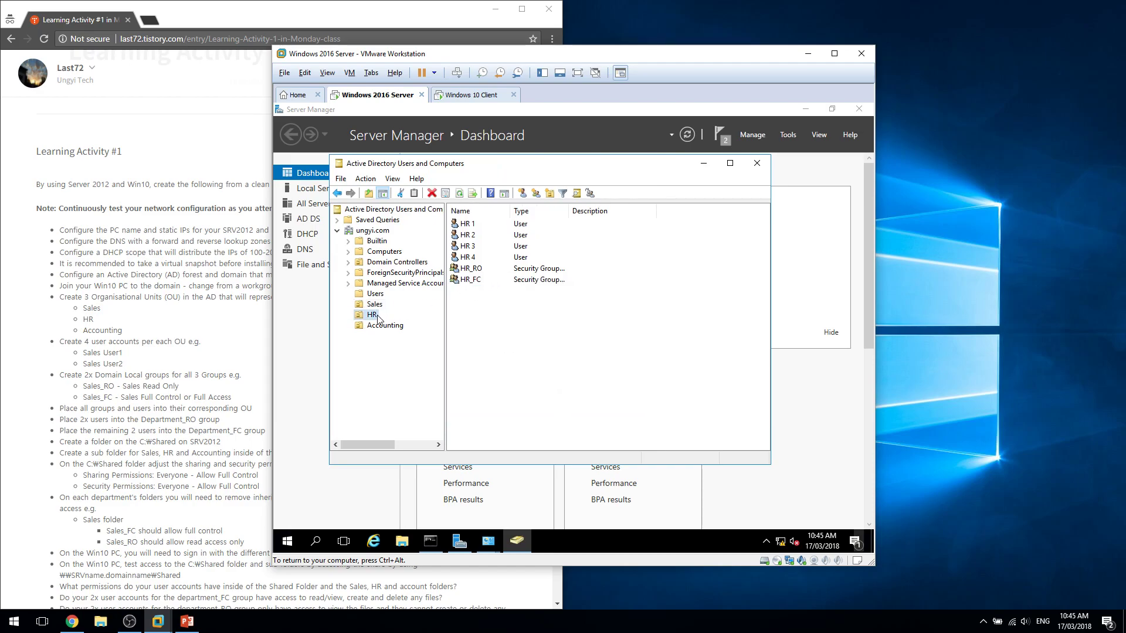
{"action": "double_click", "coordinate": [504, 279]}
{"action": "left_click", "coordinate": [480, 182]}
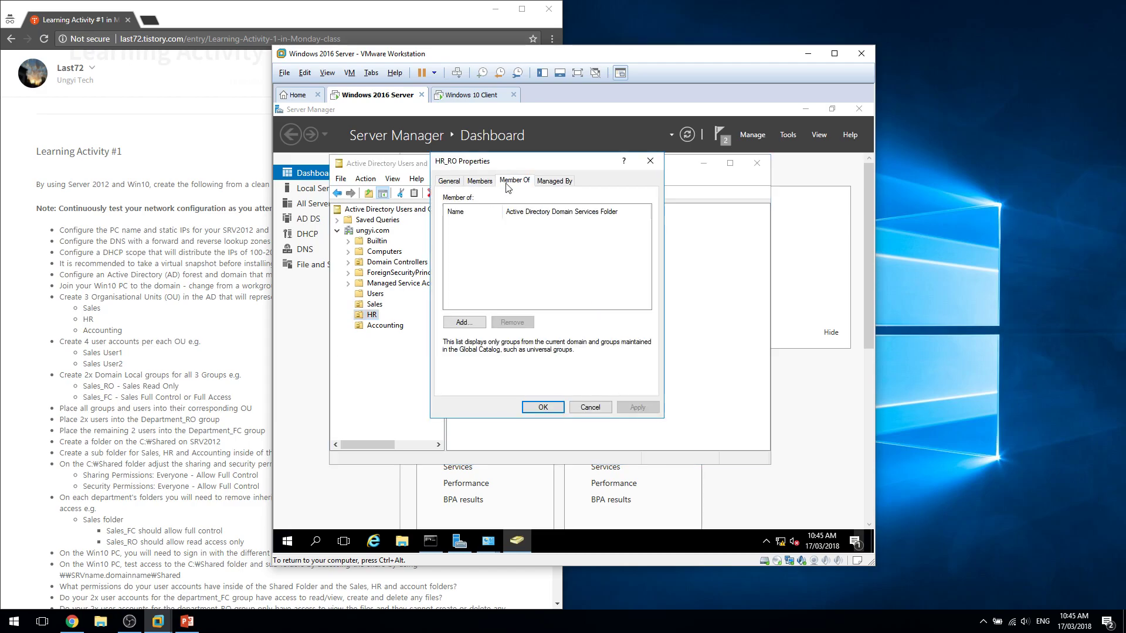
{"action": "left_click", "coordinate": [468, 375]}
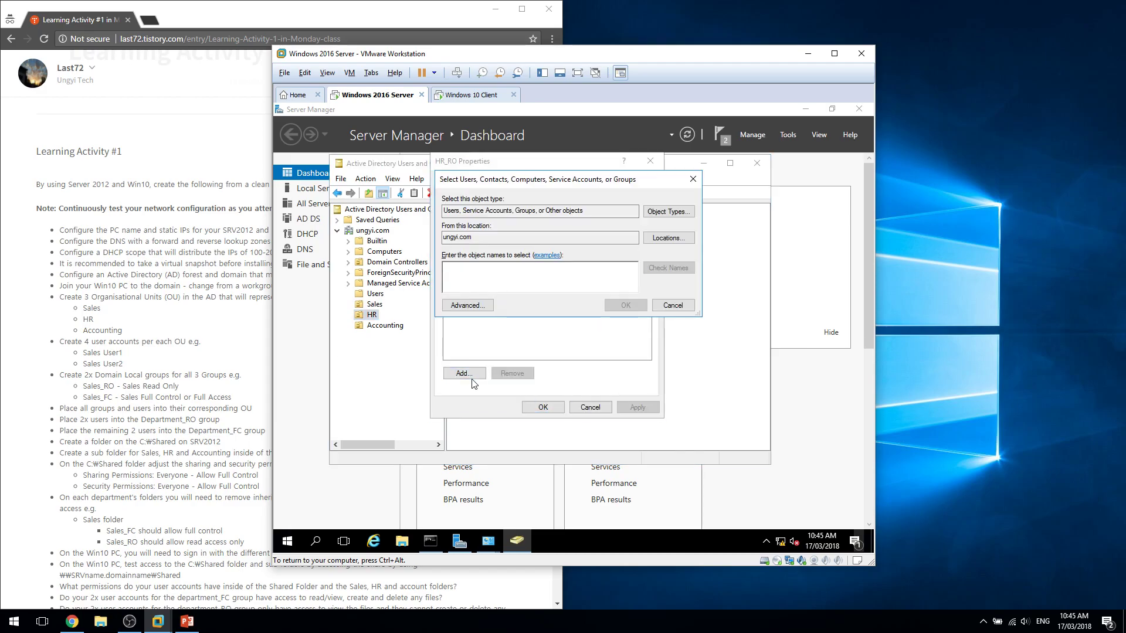
{"action": "type", "text": "hr"}
{"action": "key", "text": "Return"}
{"action": "left_click", "coordinate": [468, 375]}
{"action": "type", "text": "hr2"}
{"action": "key", "text": "Return"}
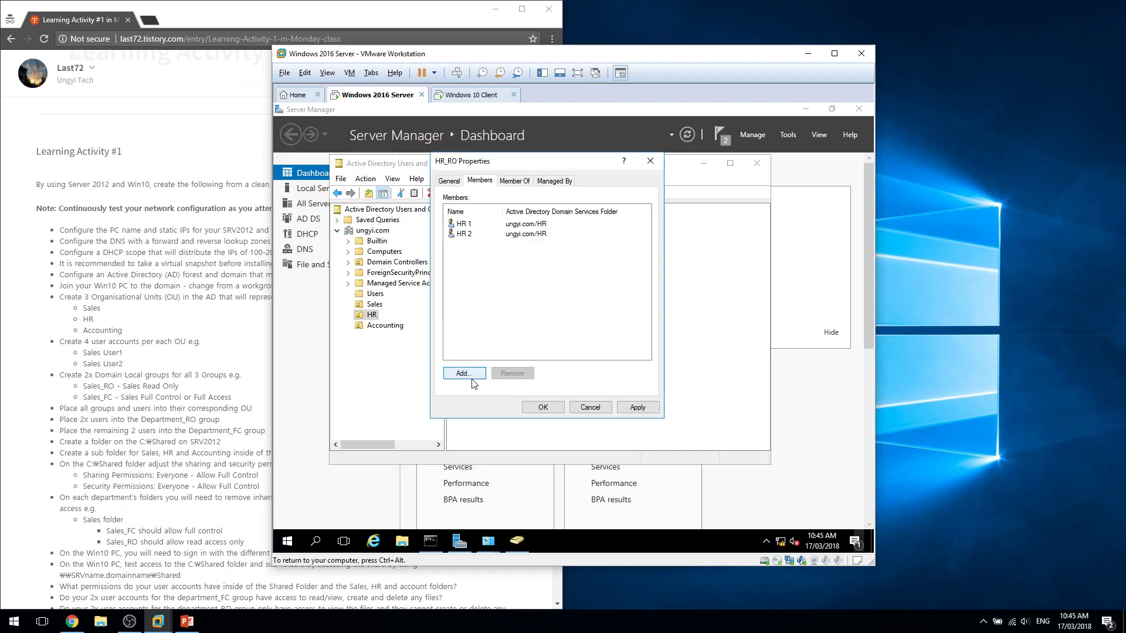
{"action": "left_click", "coordinate": [543, 406]}
Add hr3 and hr4 as members of HR_FC.
{"action": "double_click", "coordinate": [491, 283]}
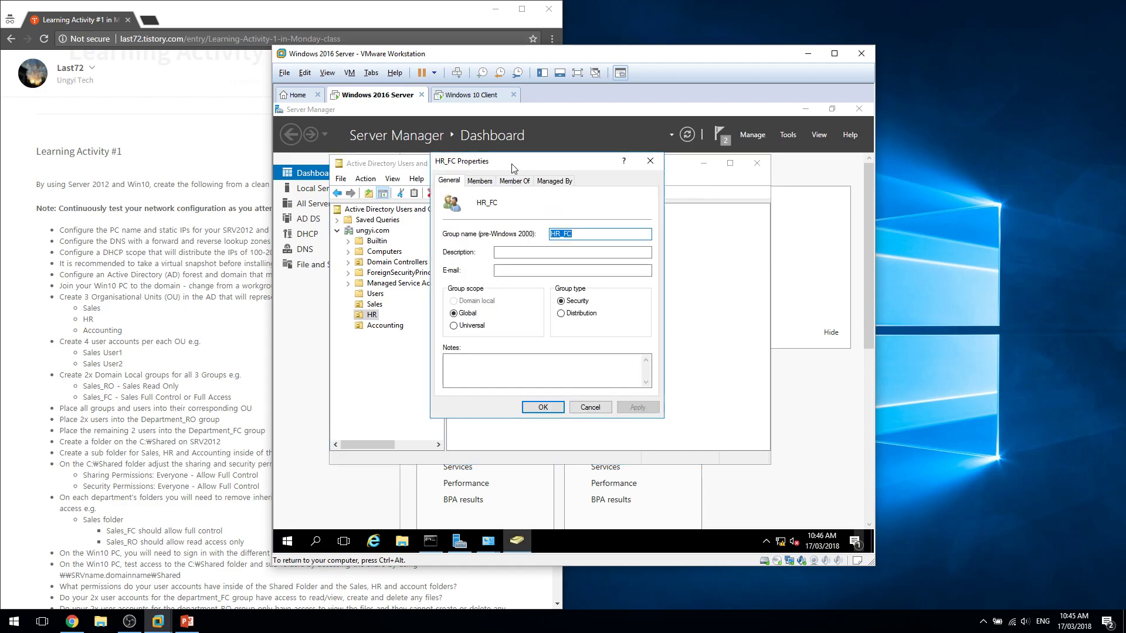
{"action": "left_click", "coordinate": [486, 181]}
{"action": "left_click", "coordinate": [481, 374]}
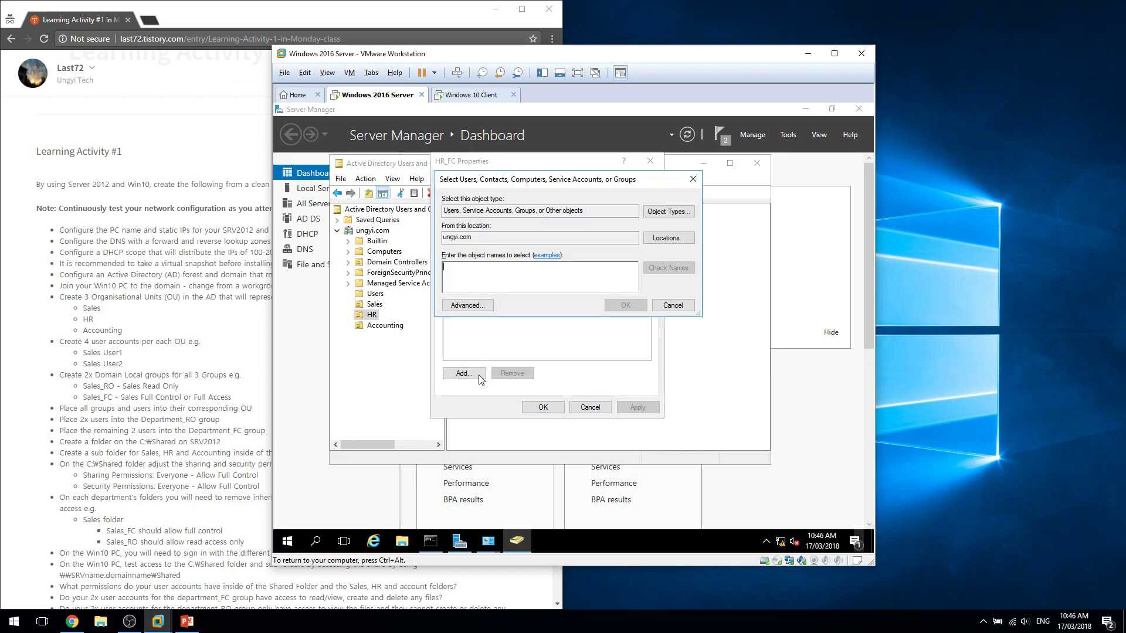
{"action": "type", "text": "hr3"}
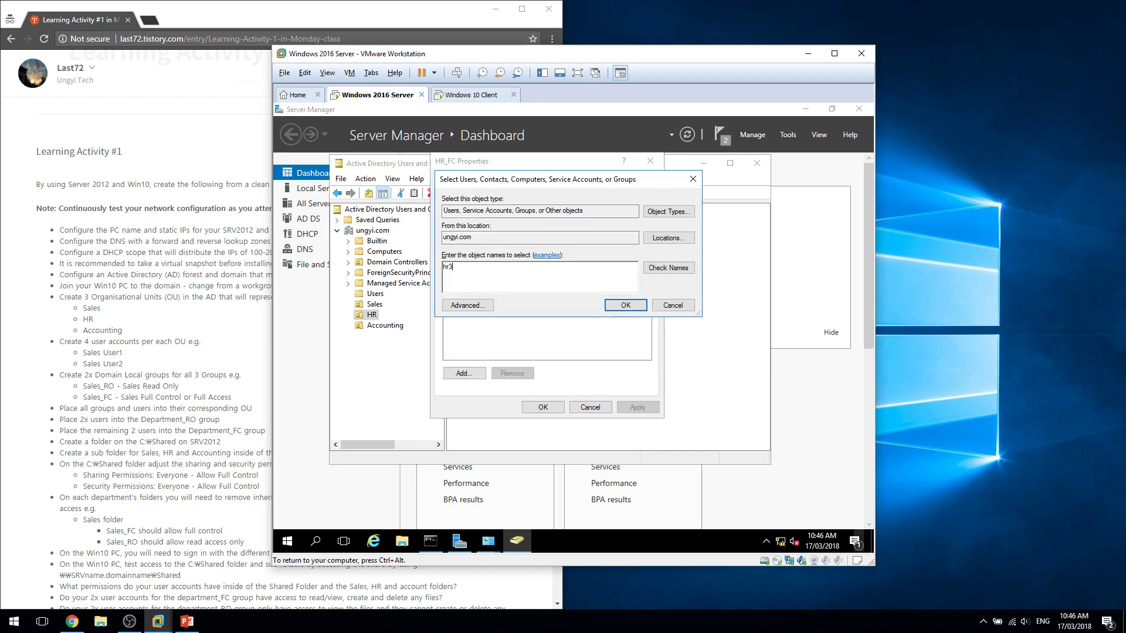
{"action": "key", "text": "Return"}
{"action": "left_click", "coordinate": [464, 373]}
{"action": "type", "text": "hr"}
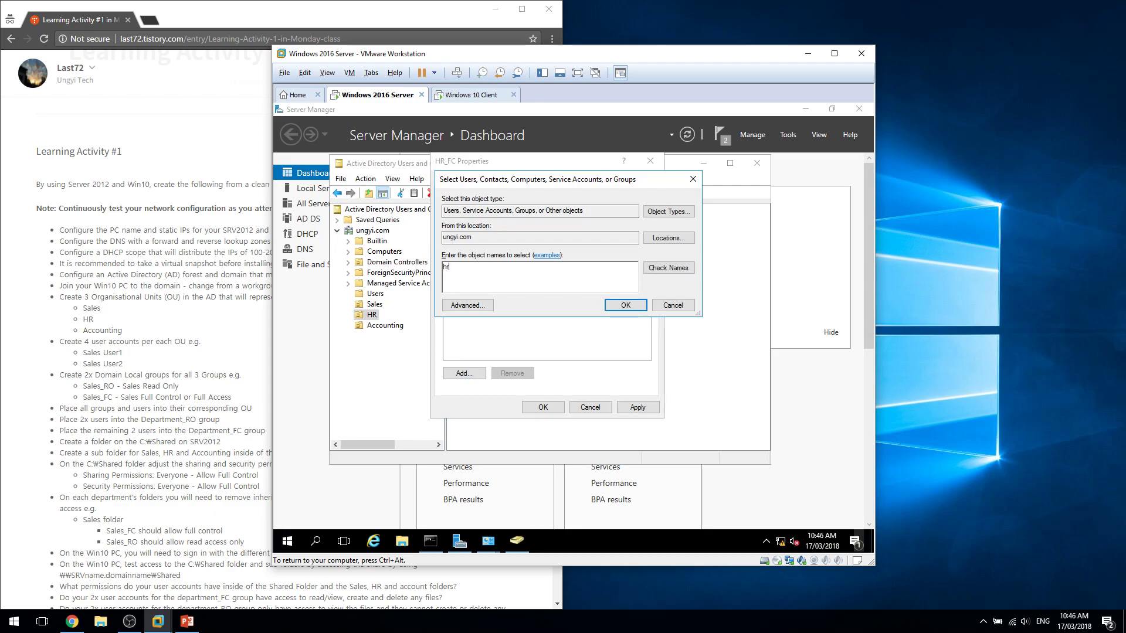
{"action": "key", "text": "Return"}
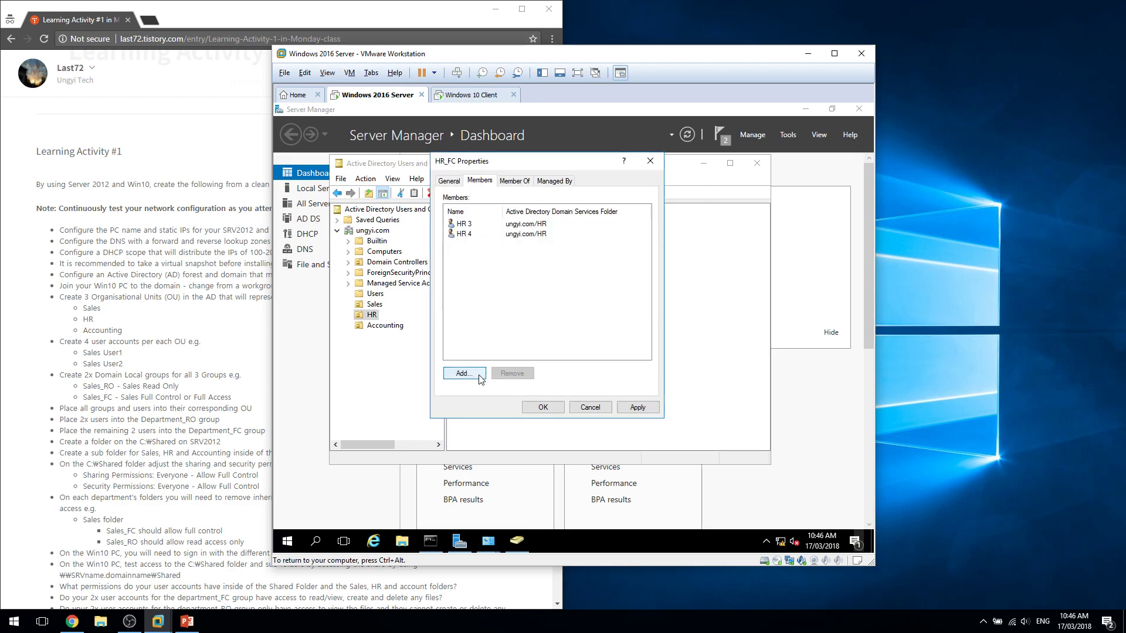
{"action": "left_click", "coordinate": [545, 408]}
Add Accounting 1 and Accounting 2 as members of Accounting_RO.
{"action": "left_click", "coordinate": [381, 326]}
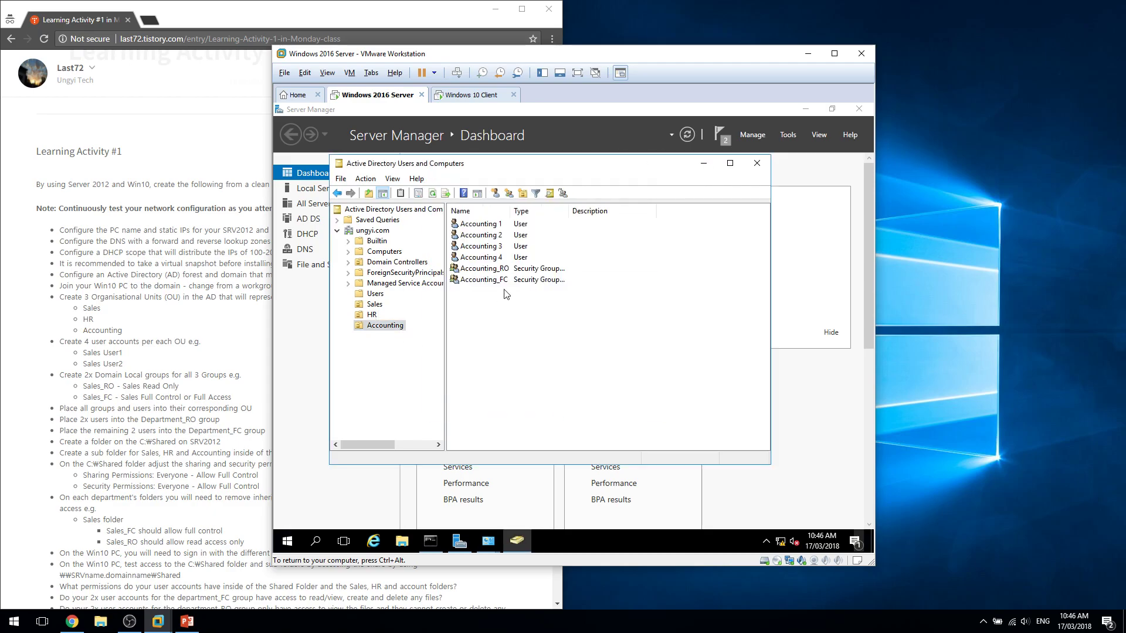
{"action": "double_click", "coordinate": [505, 270]}
{"action": "left_click", "coordinate": [480, 181]}
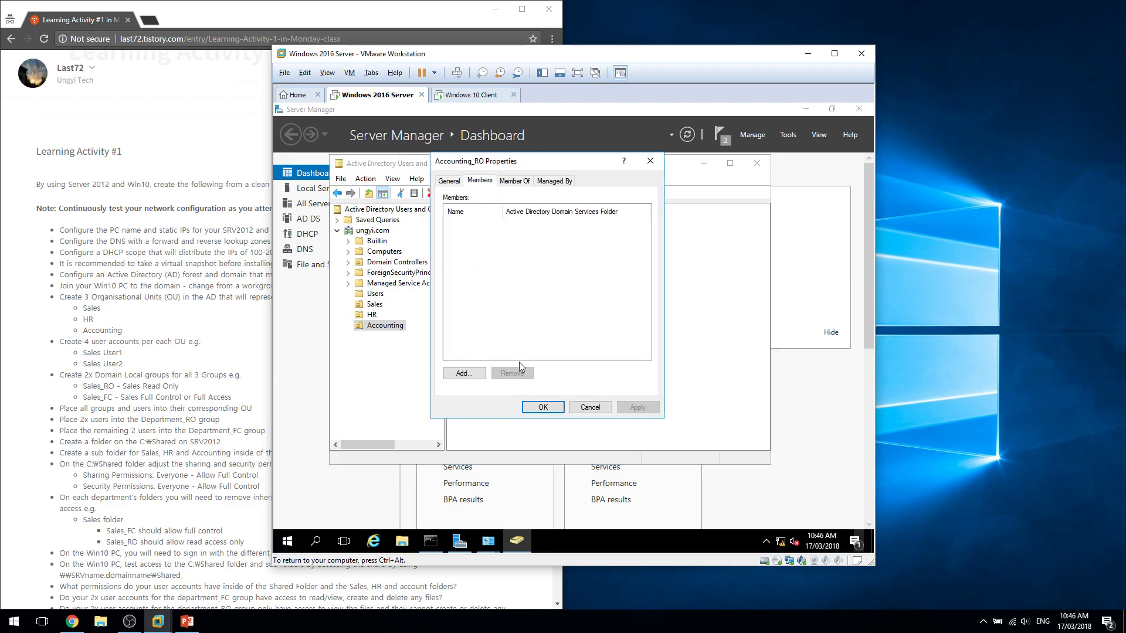
{"action": "left_click", "coordinate": [463, 372]}
{"action": "type", "text": "a"}
{"action": "key", "text": "Return"}
{"action": "left_click", "coordinate": [505, 273]}
{"action": "double_click", "coordinate": [507, 274]}
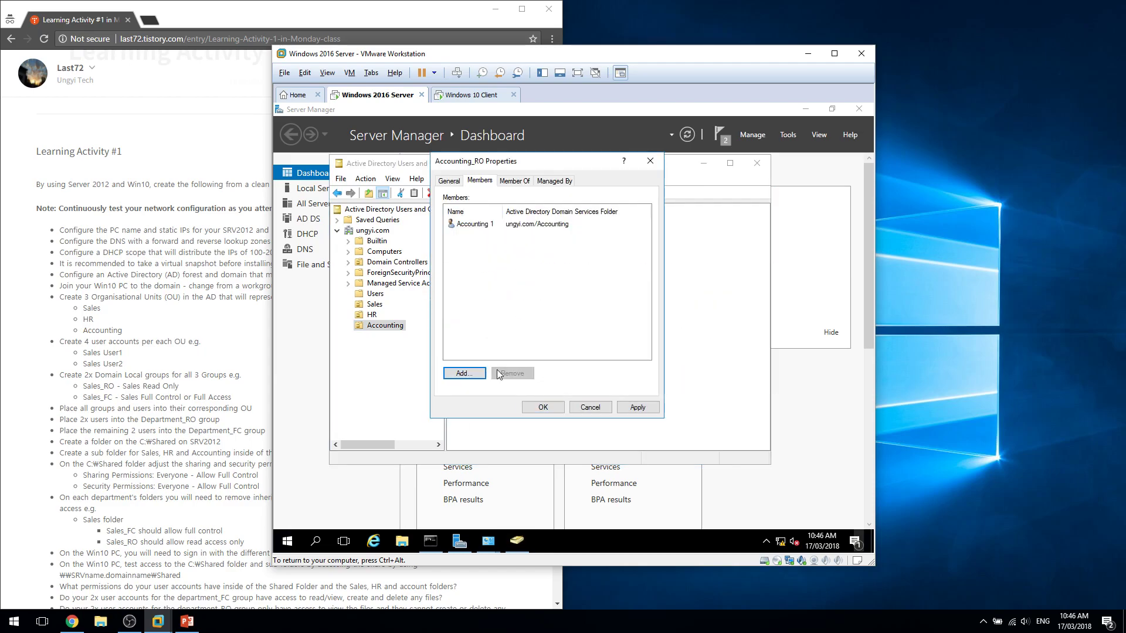
{"action": "left_click", "coordinate": [464, 373]}
{"action": "type", "text": "a"}
{"action": "key", "text": "Return"}
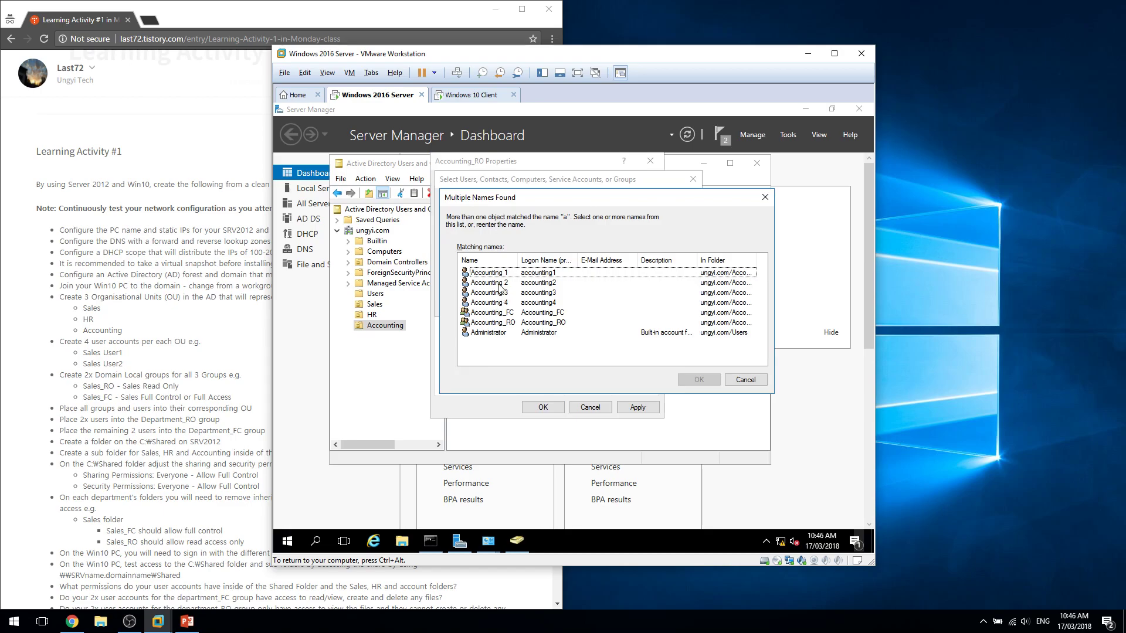
{"action": "double_click", "coordinate": [499, 285]}
{"action": "left_click", "coordinate": [554, 410]}
Add Accounting 4 and another Accounting user as members of Accounting_FC.
{"action": "double_click", "coordinate": [505, 280]}
{"action": "left_click", "coordinate": [478, 181]}
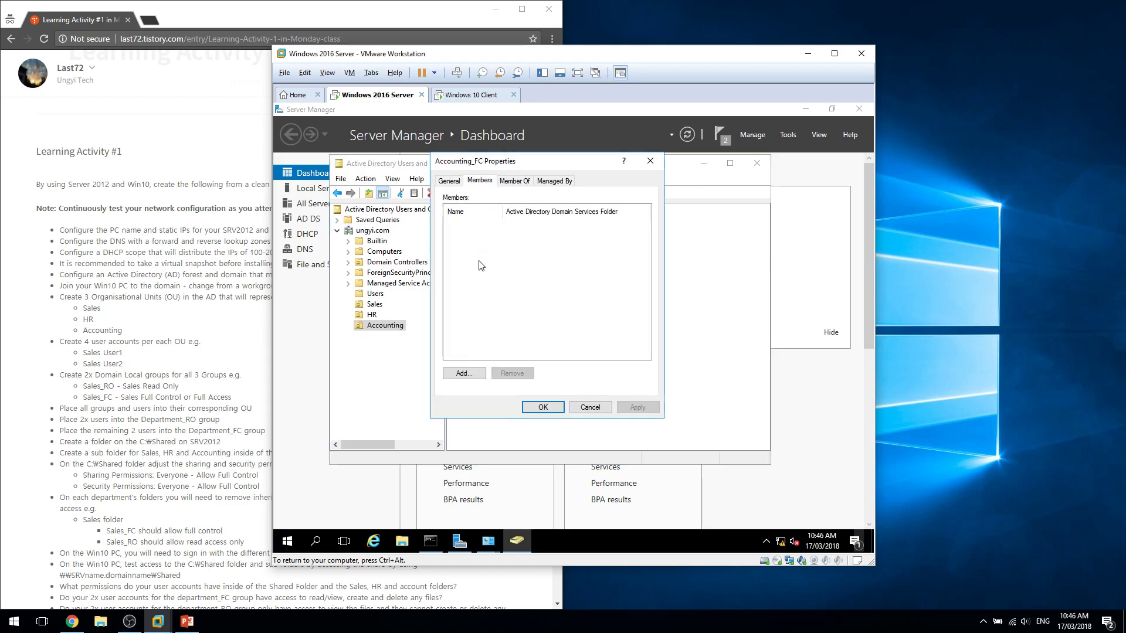
{"action": "left_click", "coordinate": [464, 373]}
{"action": "type", "text": "a"}
{"action": "key", "text": "Return"}
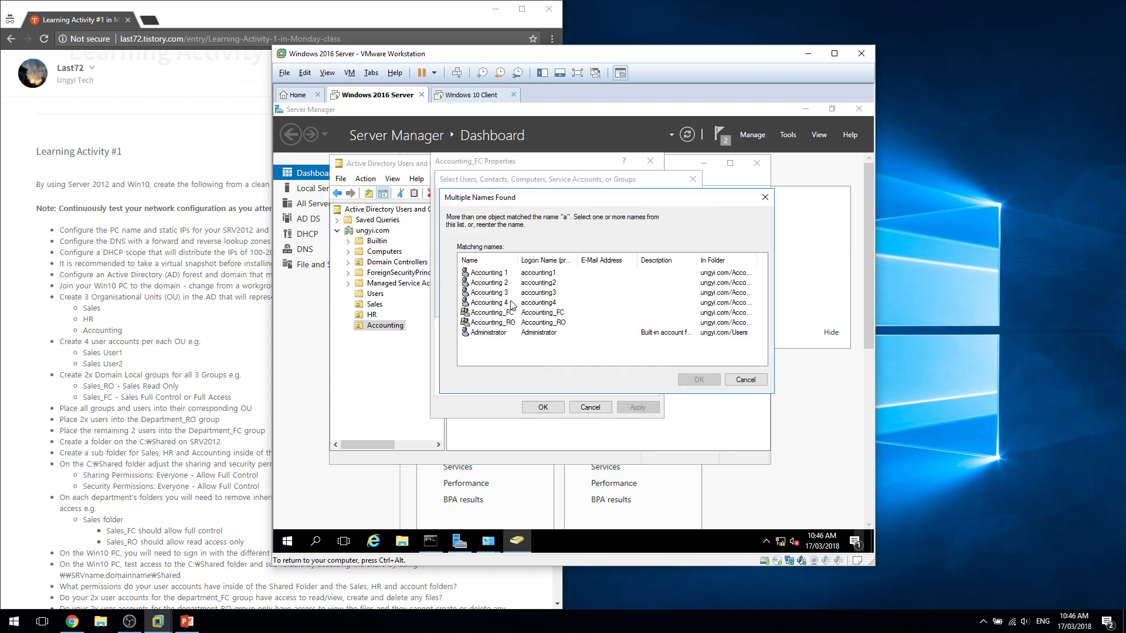
{"action": "double_click", "coordinate": [504, 303]}
{"action": "left_click", "coordinate": [464, 373]}
{"action": "type", "text": "a"}
{"action": "key", "text": "Return"}
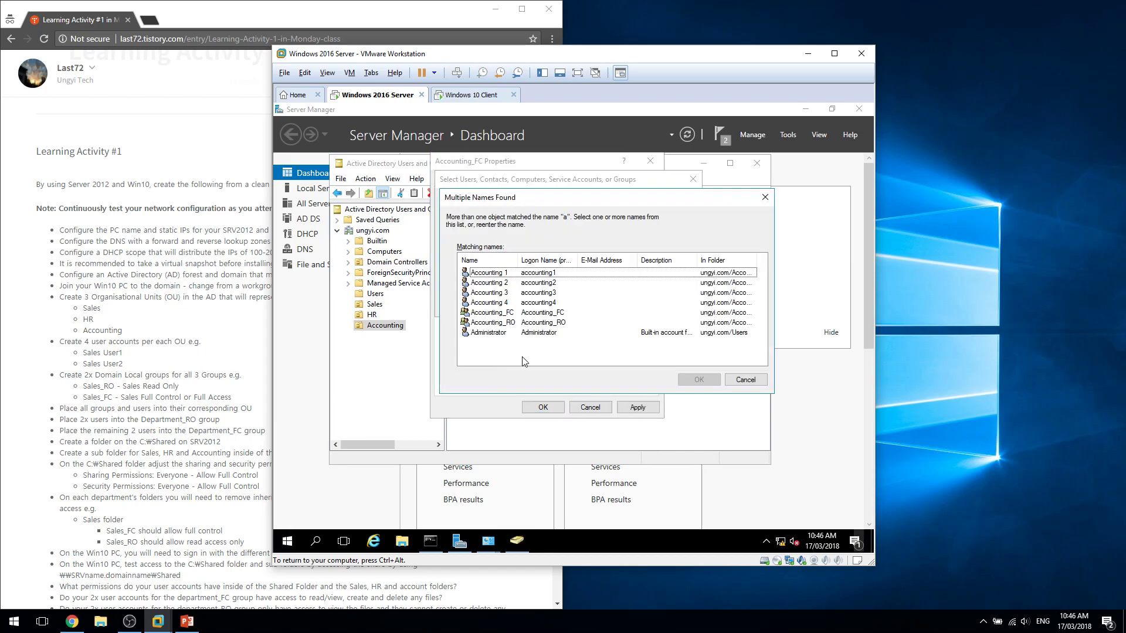
{"action": "double_click", "coordinate": [504, 302]}
{"action": "left_click", "coordinate": [543, 407]}
{"action": "left_click", "coordinate": [370, 326]}
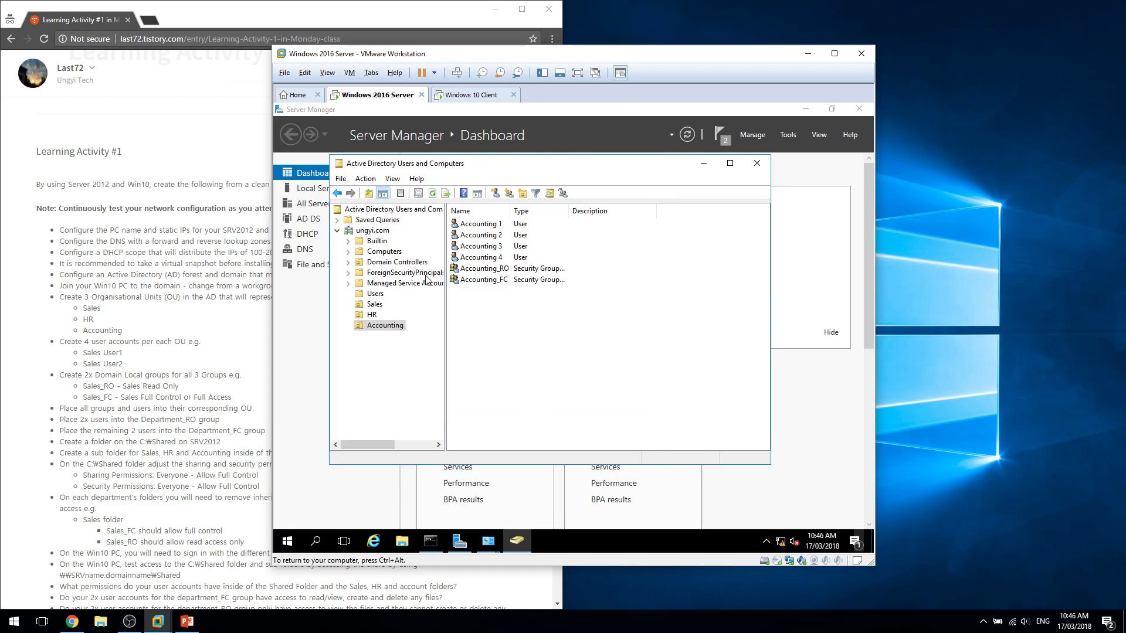
Create a folder named Shared on the server's Local Disk (C:).
{"action": "left_click_drag", "start_coordinate": [176, 367], "coordinate": [22, 186]}
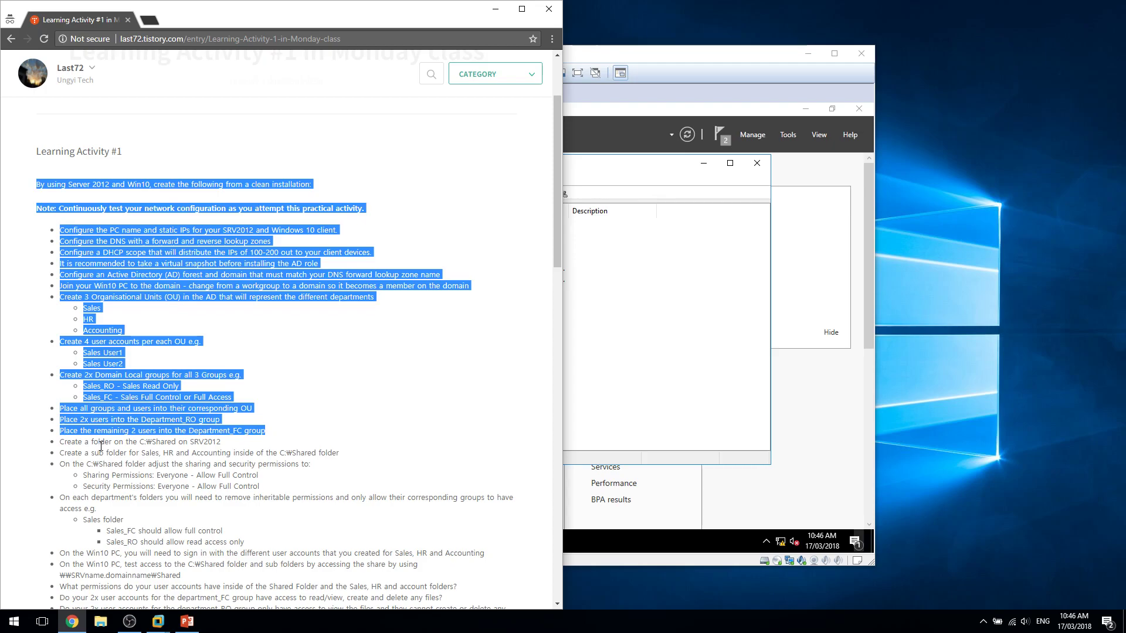
{"action": "left_click", "coordinate": [668, 393]}
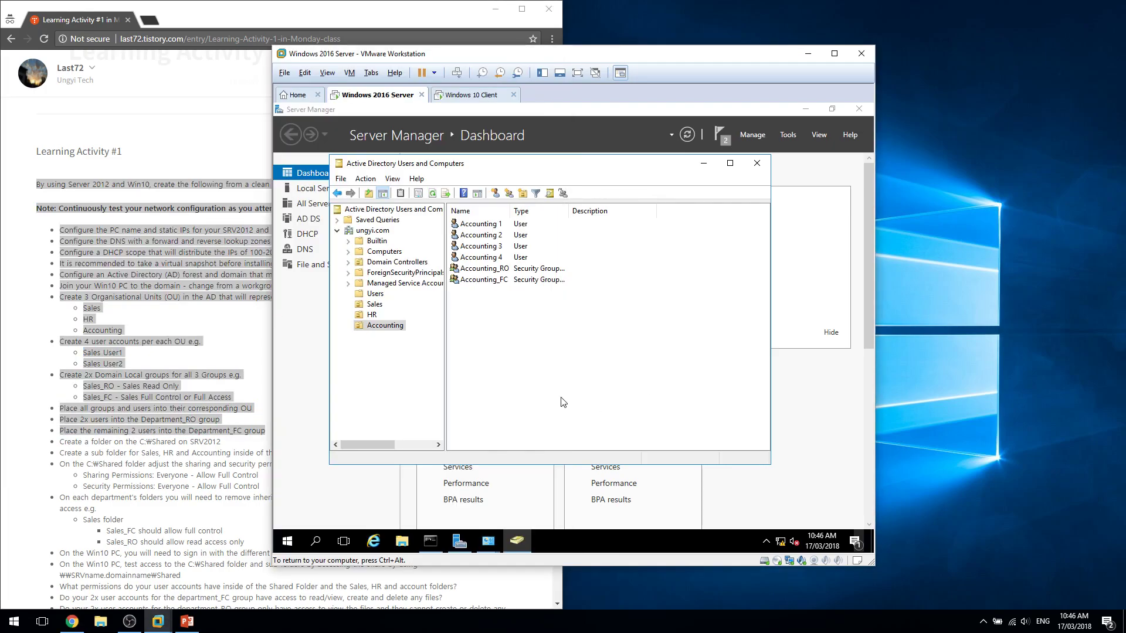
{"action": "key", "text": "super+e"}
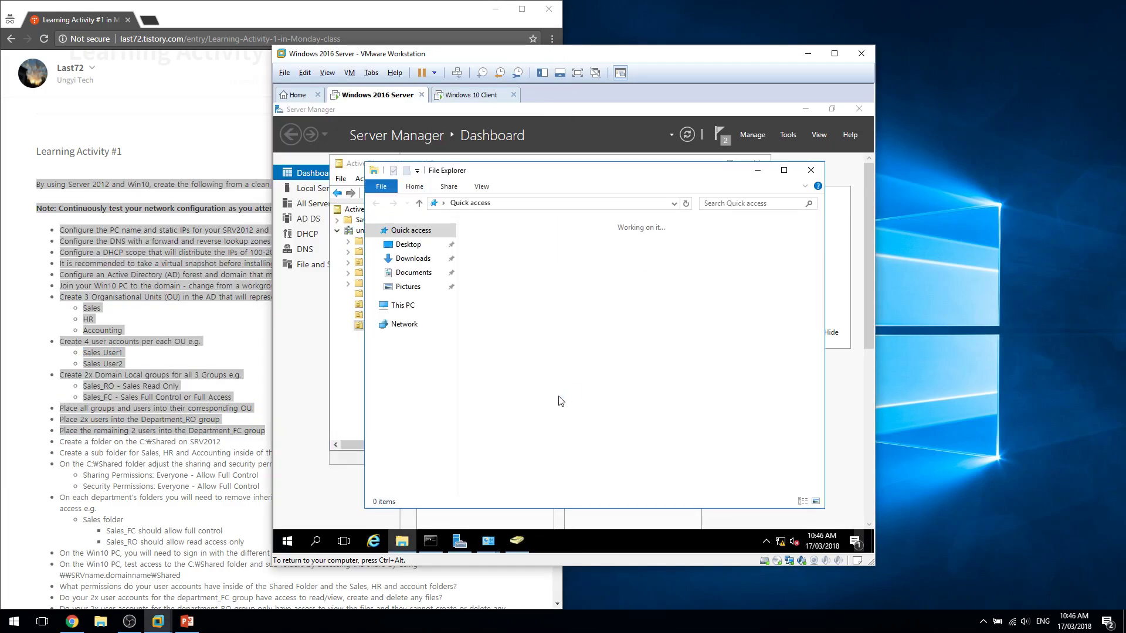
{"action": "left_click", "coordinate": [389, 306]}
{"action": "double_click", "coordinate": [516, 363]}
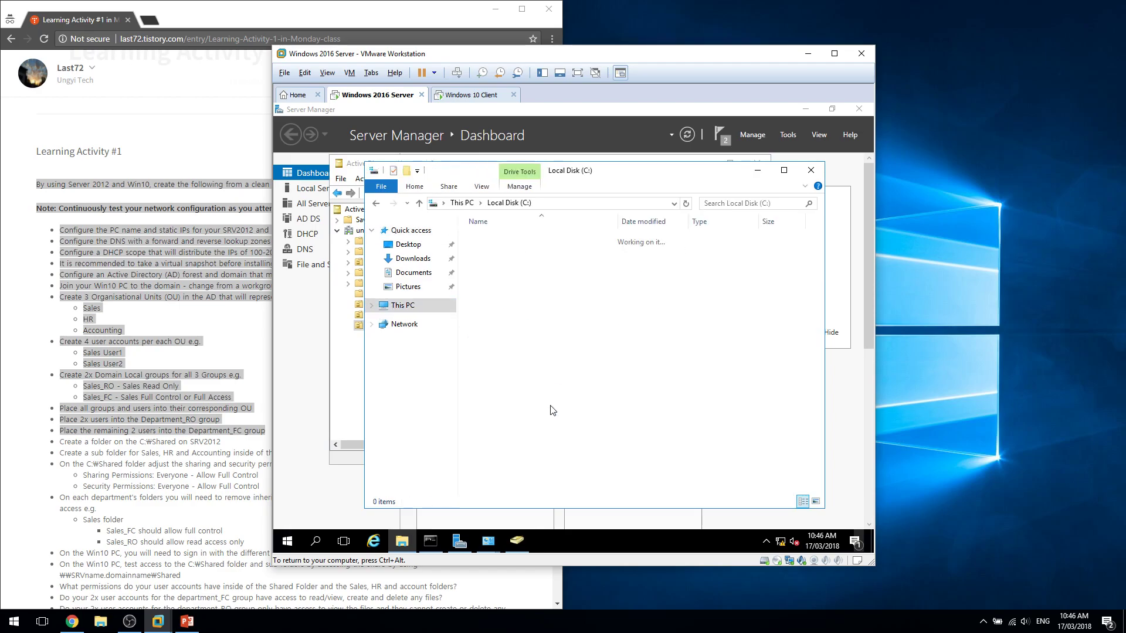
{"action": "key", "text": "ctrl+shift+n"}
{"action": "type", "text": "Shared"}
{"action": "key", "text": "Return"}
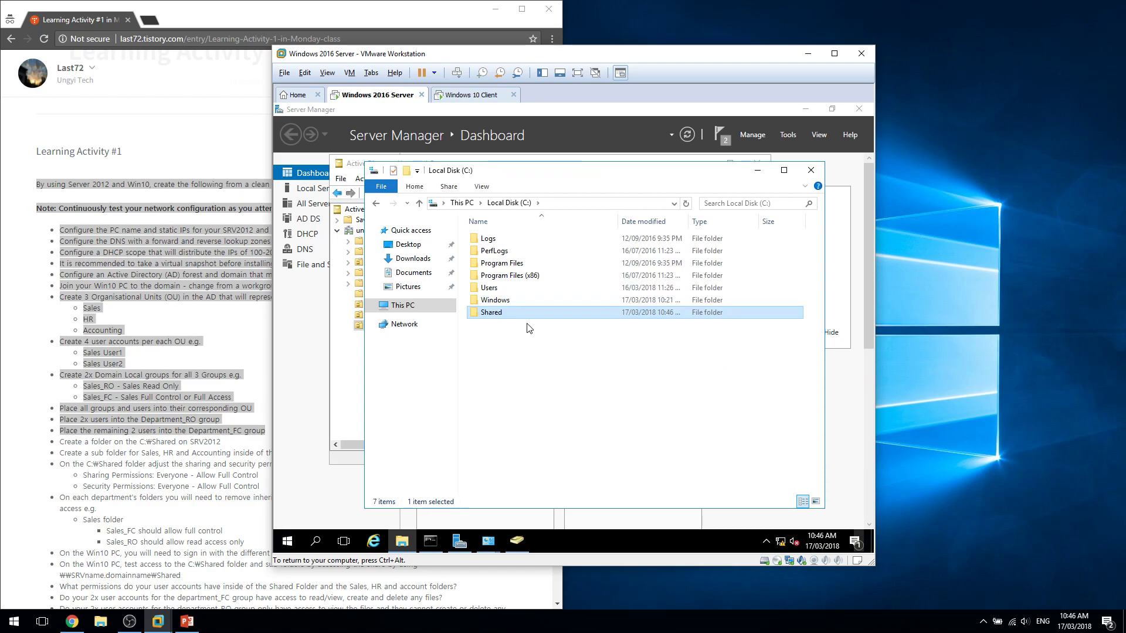
Review the instructions' Shared folder permission and Everyone full-control sharing requirements.
{"action": "left_click", "coordinate": [118, 462]}
{"action": "left_click_drag", "start_coordinate": [177, 443], "coordinate": [257, 490]}
{"action": "left_click", "coordinate": [354, 464]}
{"action": "triple_click", "coordinate": [354, 466]}
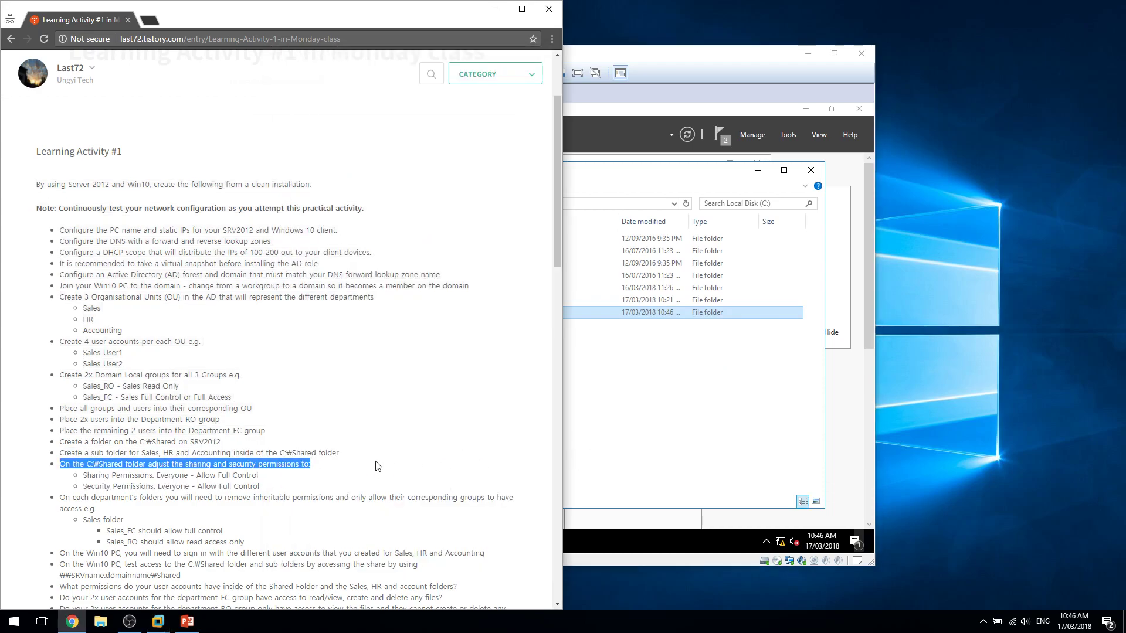
{"action": "left_click", "coordinate": [379, 466]}
{"action": "triple_click", "coordinate": [379, 475]}
{"action": "left_click", "coordinate": [379, 475]}
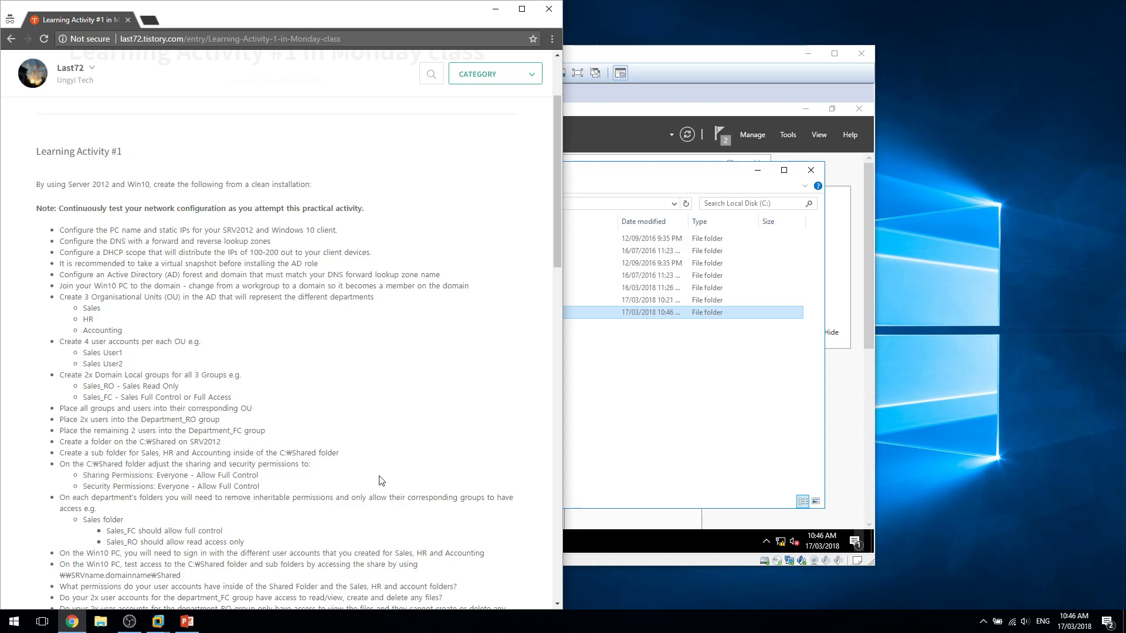
{"action": "triple_click", "coordinate": [381, 475]}
{"action": "left_click", "coordinate": [674, 474]}
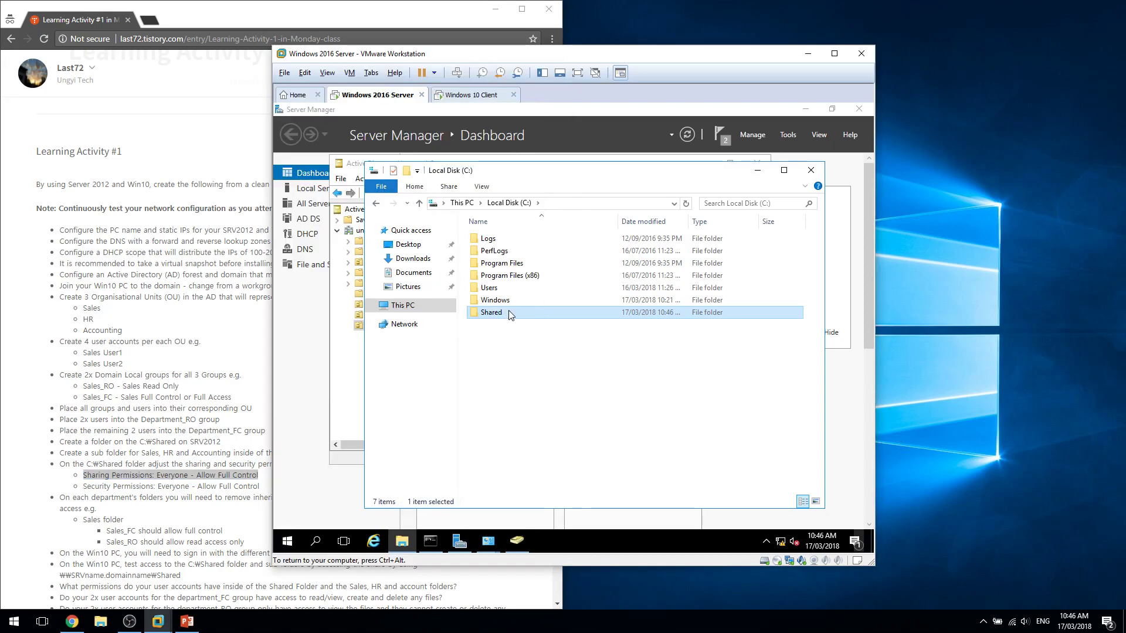
Share the Shared folder through Advanced Sharing, giving Everyone Full Control in share permissions.
{"action": "right_click", "coordinate": [508, 311]}
{"action": "left_click", "coordinate": [544, 519]}
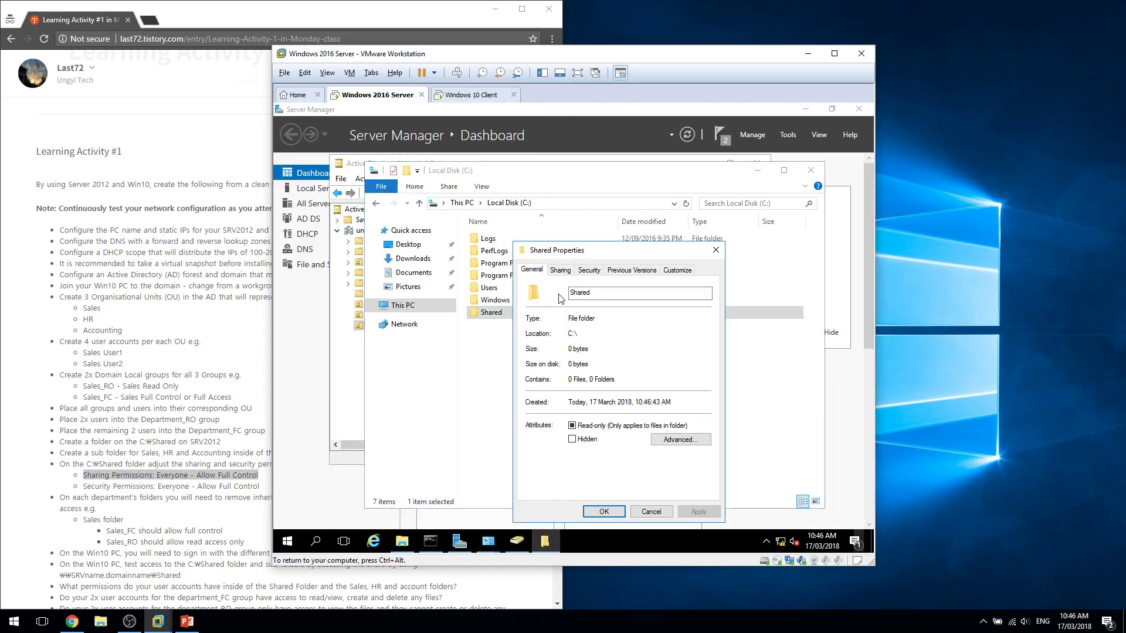
{"action": "left_click", "coordinate": [561, 270]}
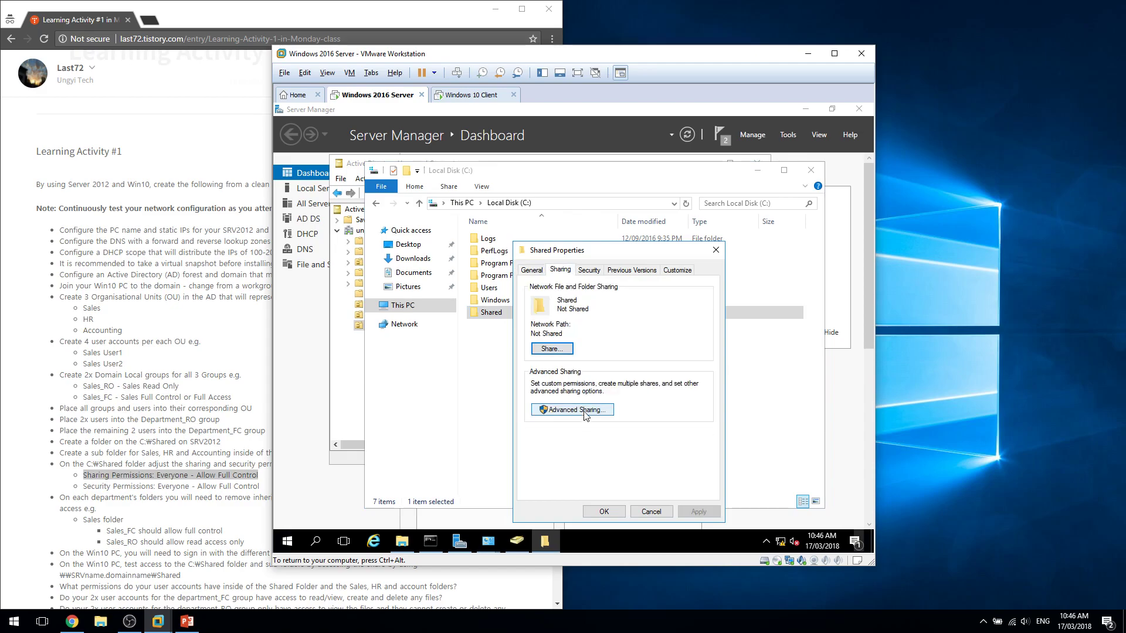
{"action": "left_click", "coordinate": [586, 412]}
{"action": "left_click", "coordinate": [554, 291]}
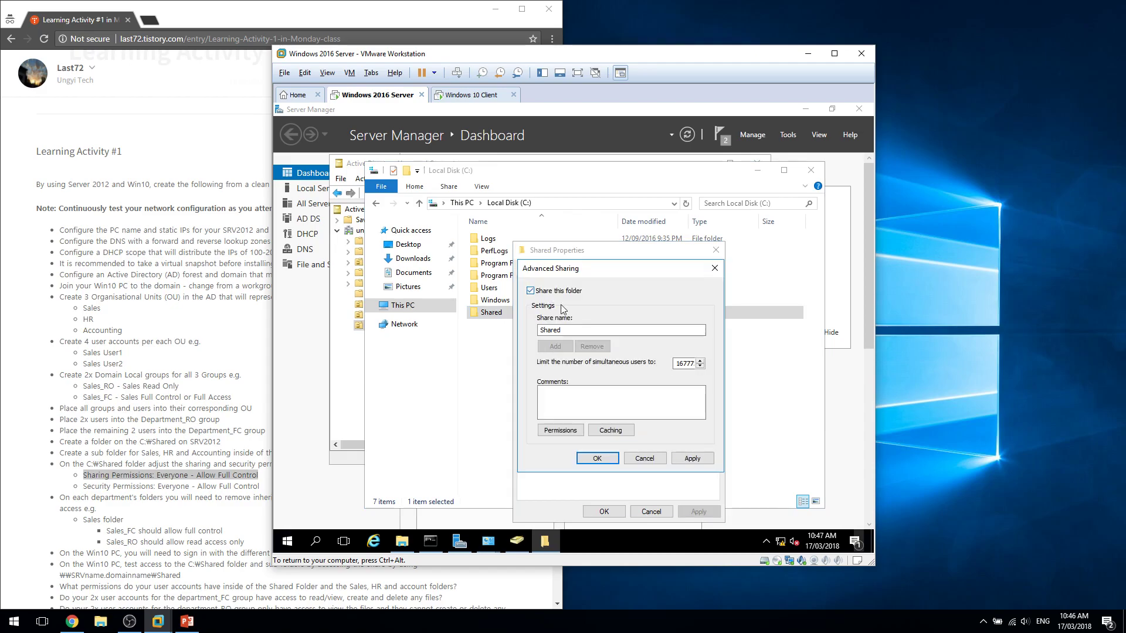
{"action": "left_click", "coordinate": [560, 432]}
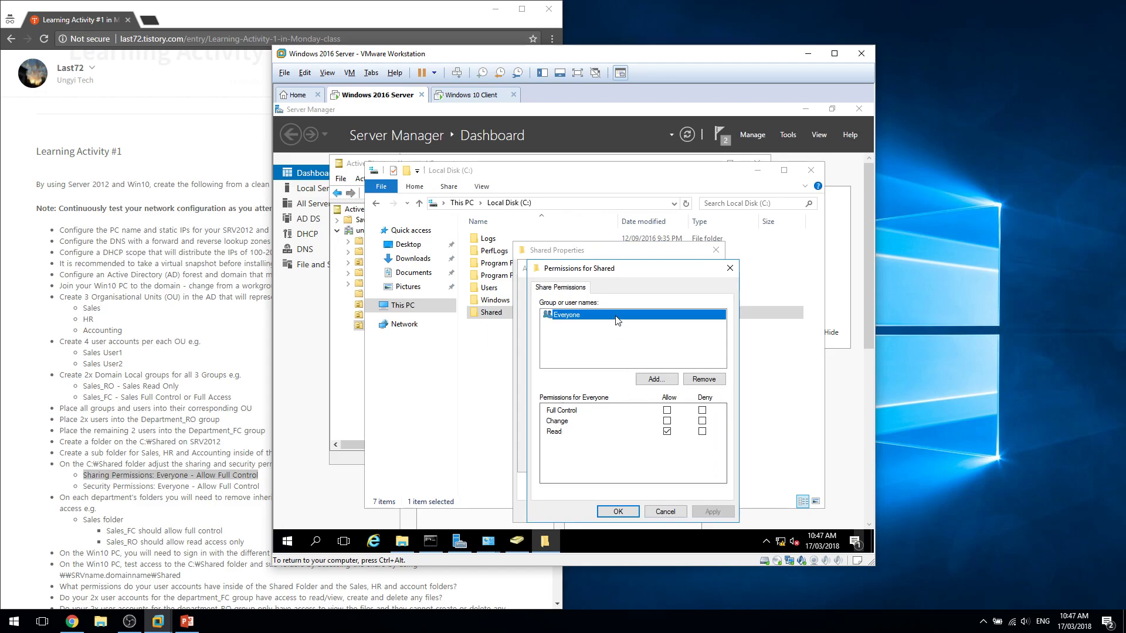
{"action": "left_click", "coordinate": [666, 410]}
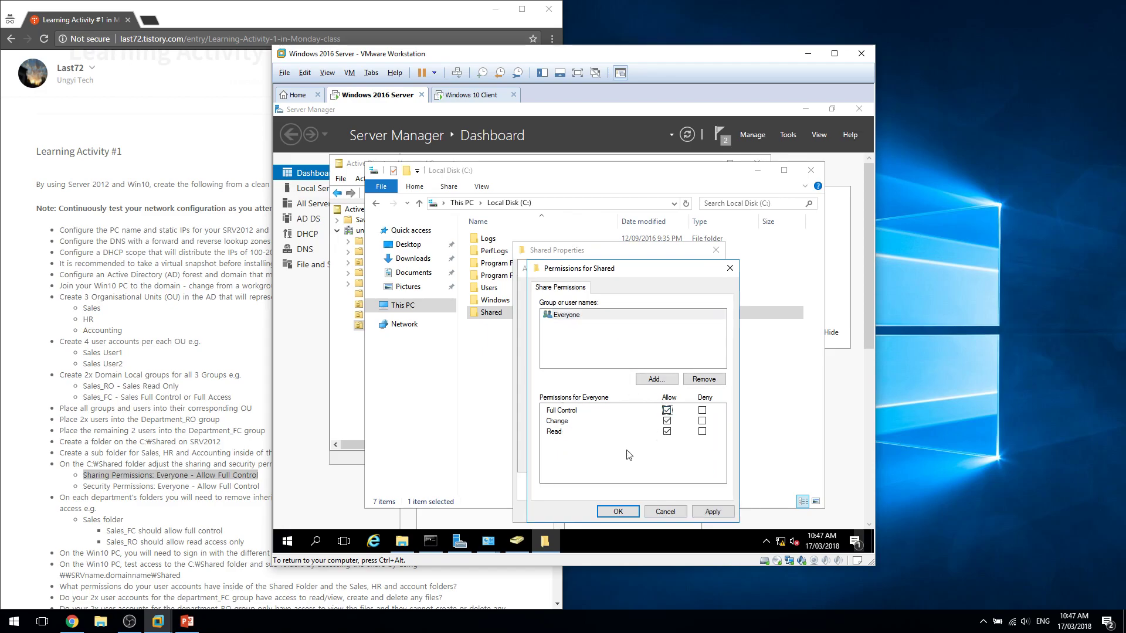
{"action": "left_click", "coordinate": [629, 512]}
{"action": "left_click", "coordinate": [613, 460]}
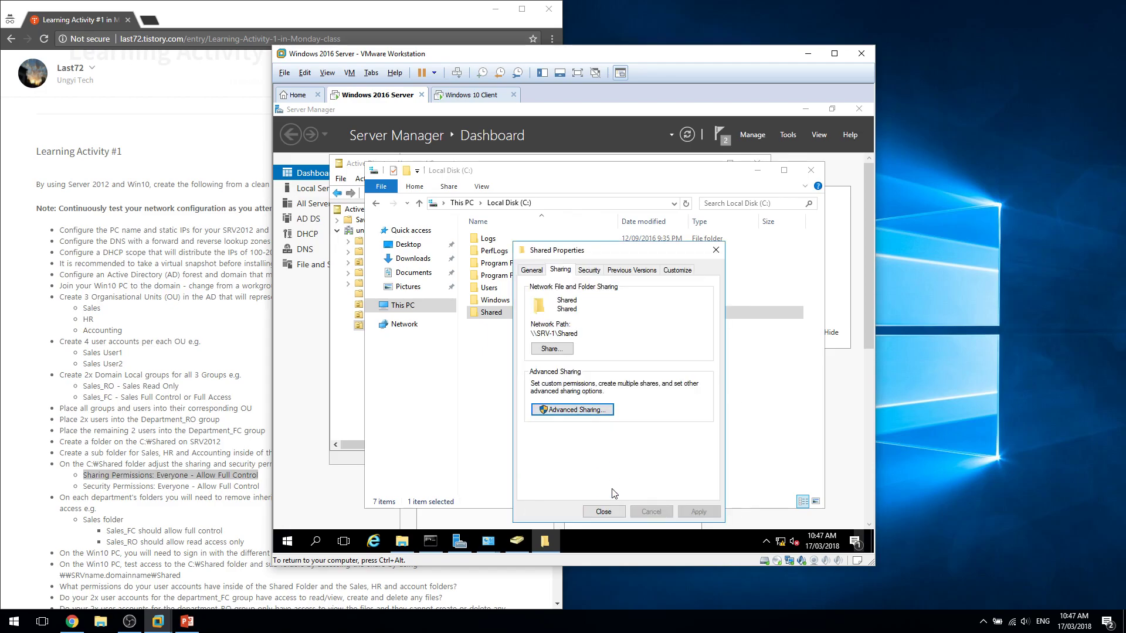
Add Everyone with Full control to the Shared folder's security permissions and close its properties.
{"action": "left_click", "coordinate": [589, 273]}
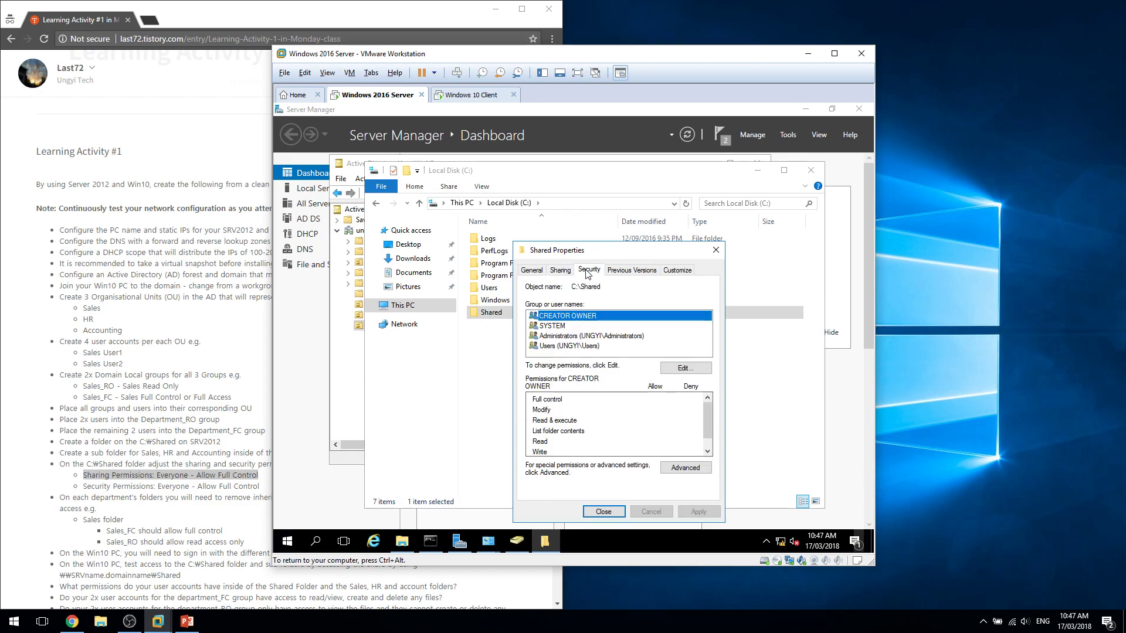
{"action": "left_click", "coordinate": [664, 369]}
{"action": "left_click", "coordinate": [647, 405]}
{"action": "type", "text": "every"}
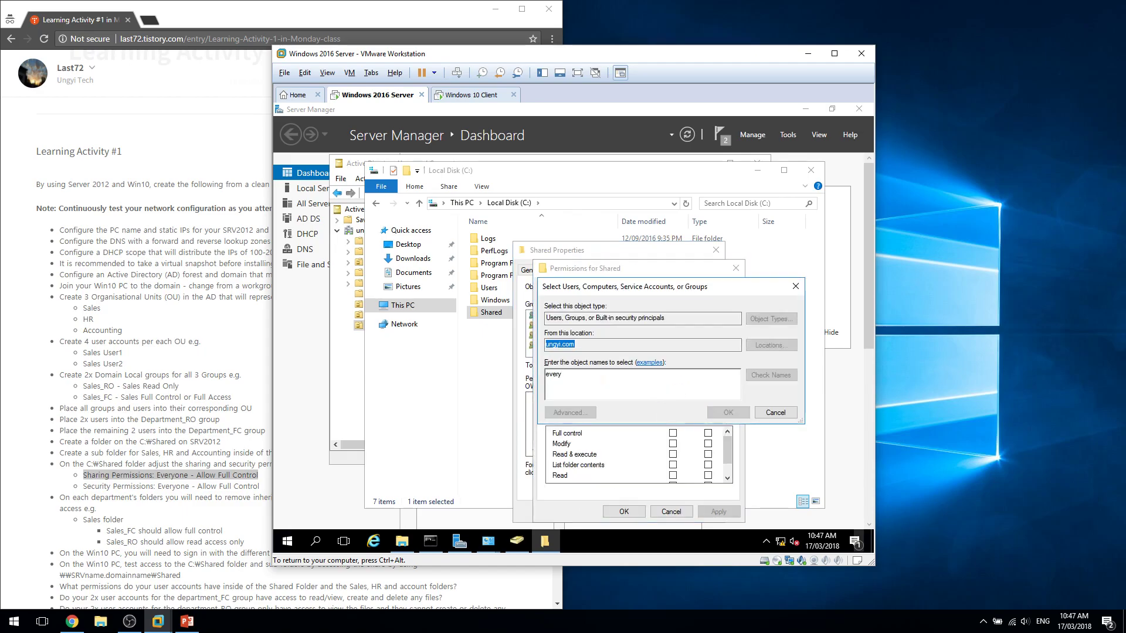
{"action": "left_click", "coordinate": [728, 412]}
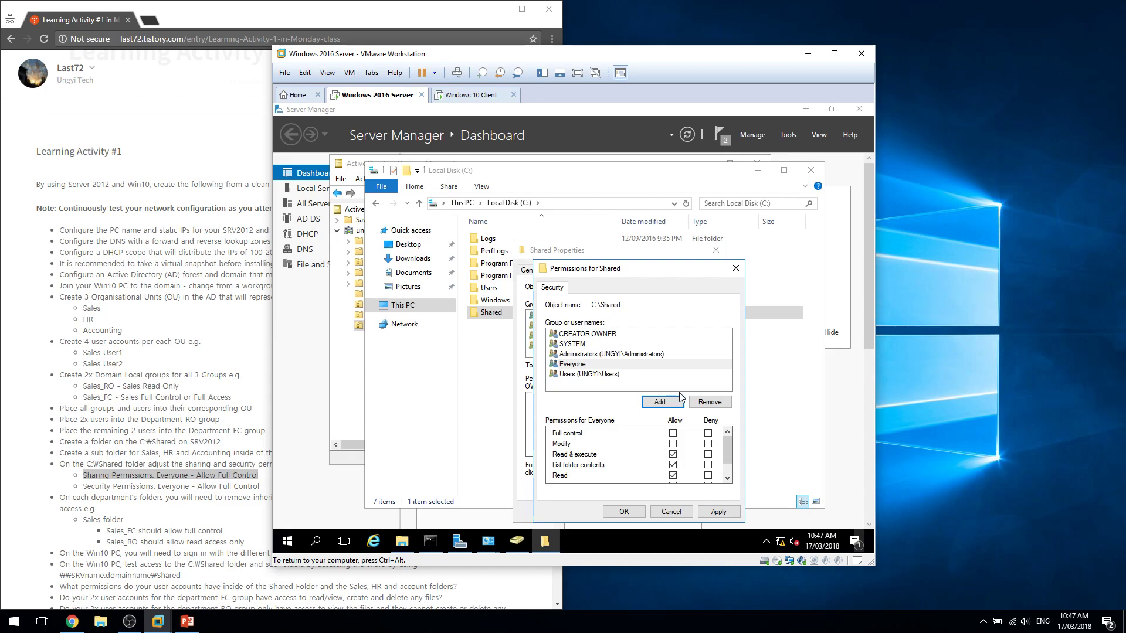
{"action": "left_click", "coordinate": [673, 434]}
{"action": "left_click", "coordinate": [644, 511]}
{"action": "left_click", "coordinate": [605, 509]}
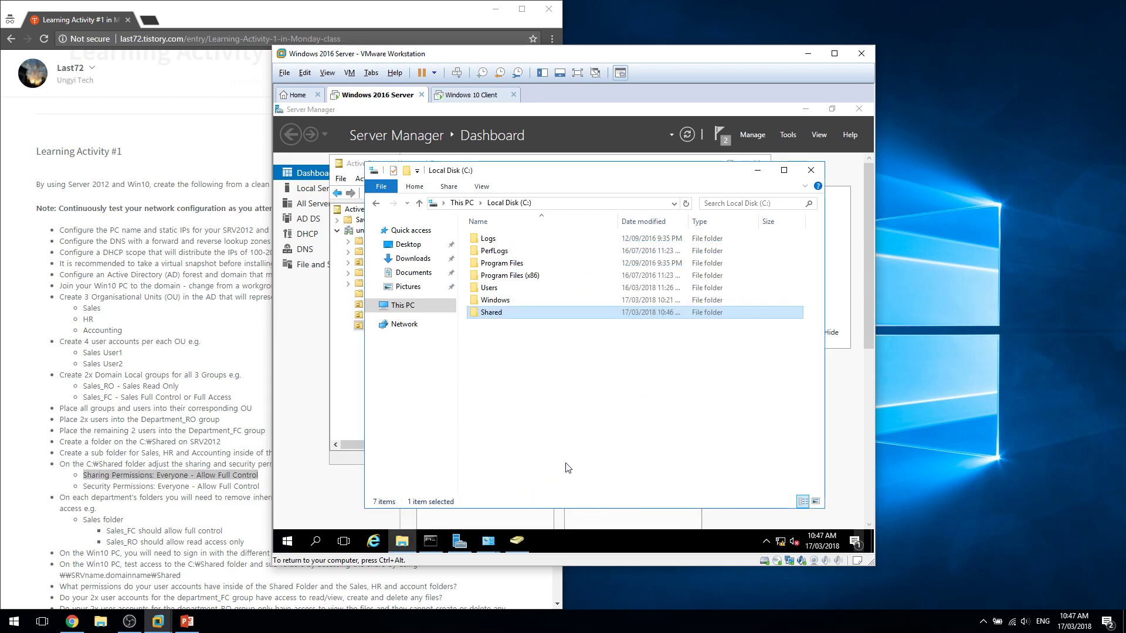
{"action": "left_click", "coordinate": [234, 475]}
Highlight the Sales folder and departmental folder permissions lines in the instructions.
{"action": "left_click", "coordinate": [234, 474]}
{"action": "mouse_move", "coordinate": [51, 498]}
{"action": "left_mouse_down"}
{"action": "mouse_move", "coordinate": [187, 529]}
{"action": "mouse_move", "coordinate": [304, 509]}
{"action": "mouse_move", "coordinate": [144, 486]}
{"action": "mouse_move", "coordinate": [33, 502]}
{"action": "left_mouse_up"}
{"action": "left_click", "coordinate": [305, 513]}
{"action": "left_click", "coordinate": [299, 534]}
{"action": "double_click", "coordinate": [157, 498]}
{"action": "left_click", "coordinate": [186, 525]}
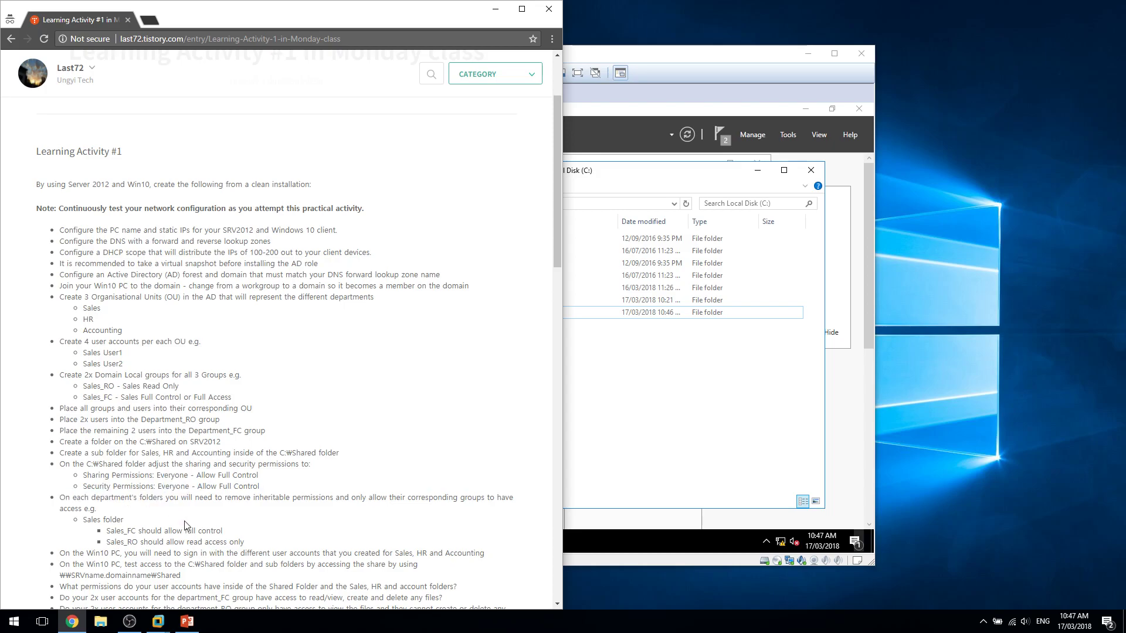
{"action": "double_click", "coordinate": [336, 519]}
{"action": "double_click", "coordinate": [344, 495]}
Open C:\Shared and create the Sales, HR and Accounting subfolders.
{"action": "left_click", "coordinate": [567, 351]}
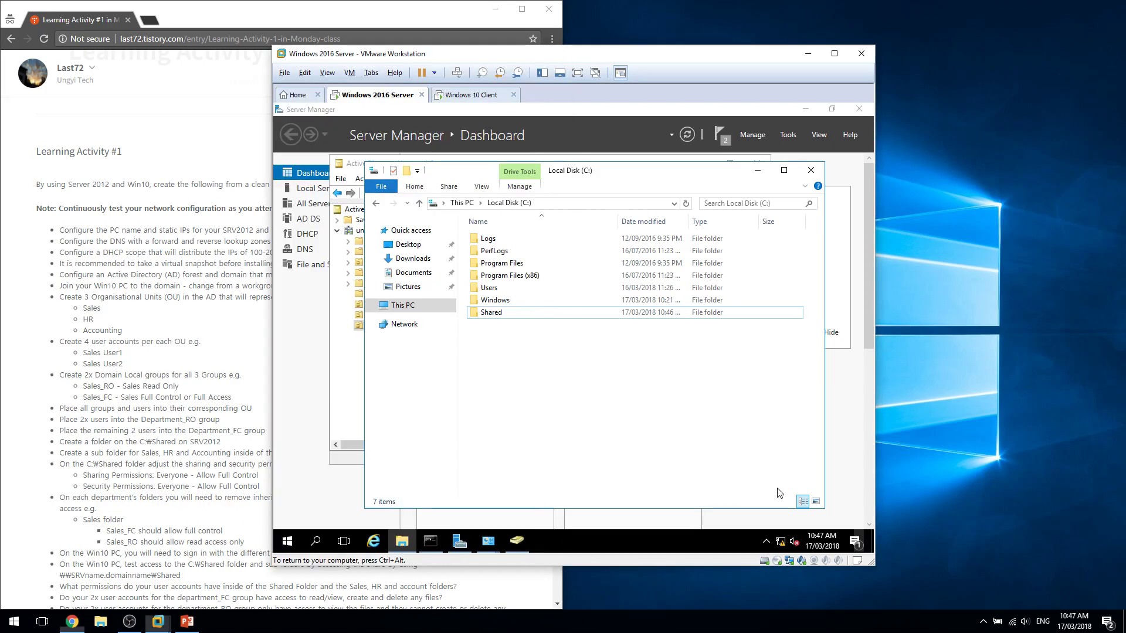
{"action": "double_click", "coordinate": [528, 312]}
{"action": "right_click", "coordinate": [564, 383]}
{"action": "type", "text": "wf"}
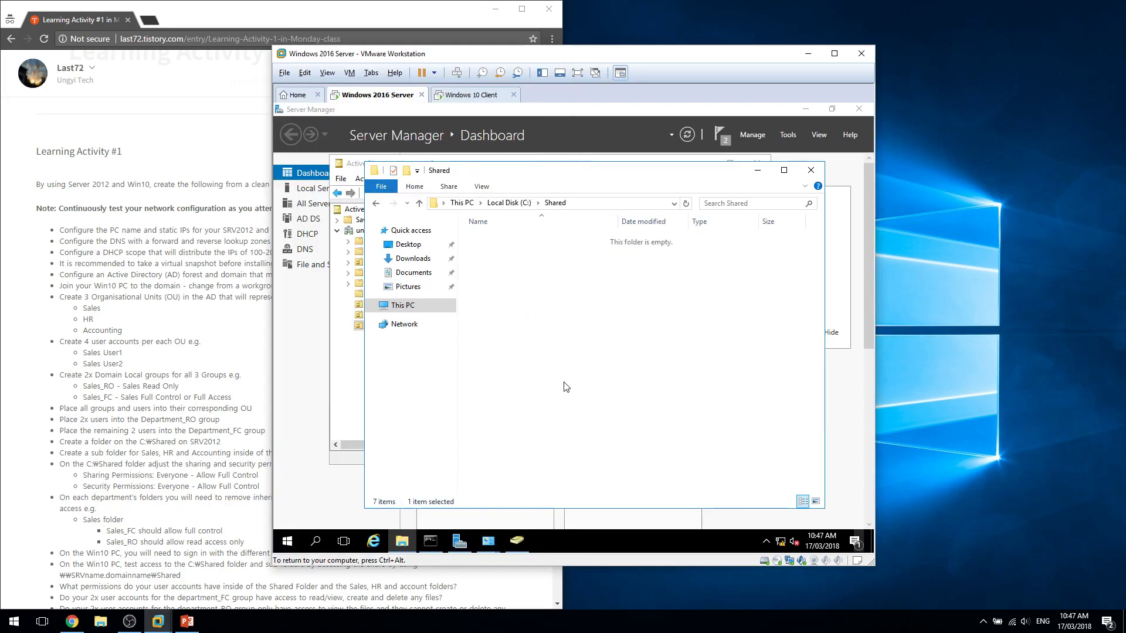
{"action": "type", "text": "S"}
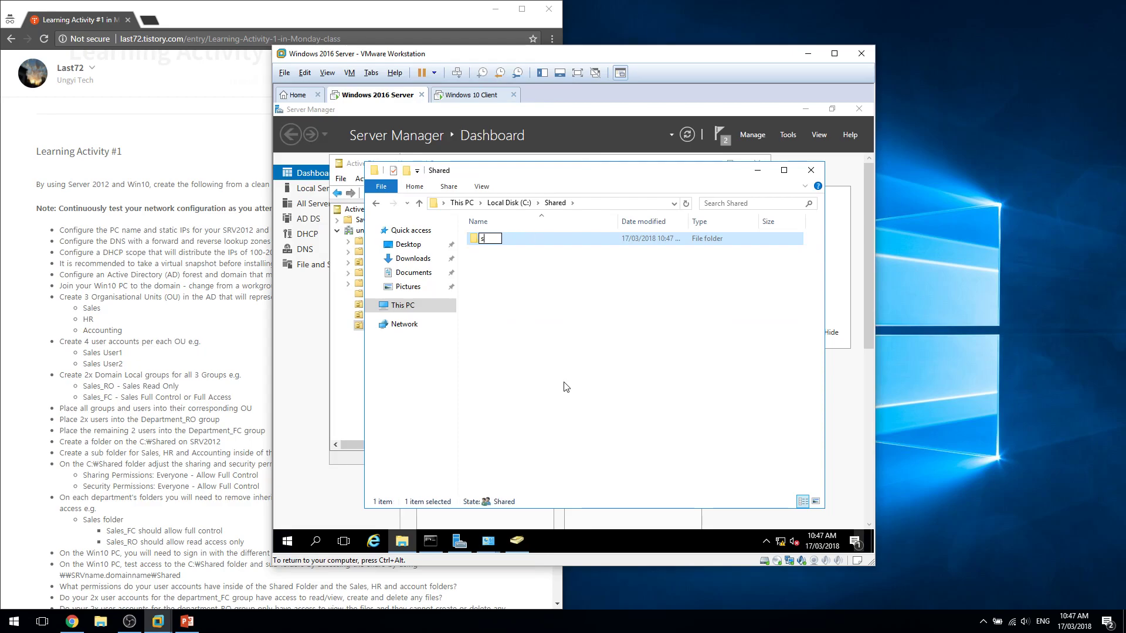
{"action": "type", "text": "ales"}
{"action": "key", "text": "Return"}
{"action": "right_click", "coordinate": [565, 387]}
{"action": "type", "text": "wf"}
{"action": "type", "text": "HR"}
{"action": "key", "text": "Return"}
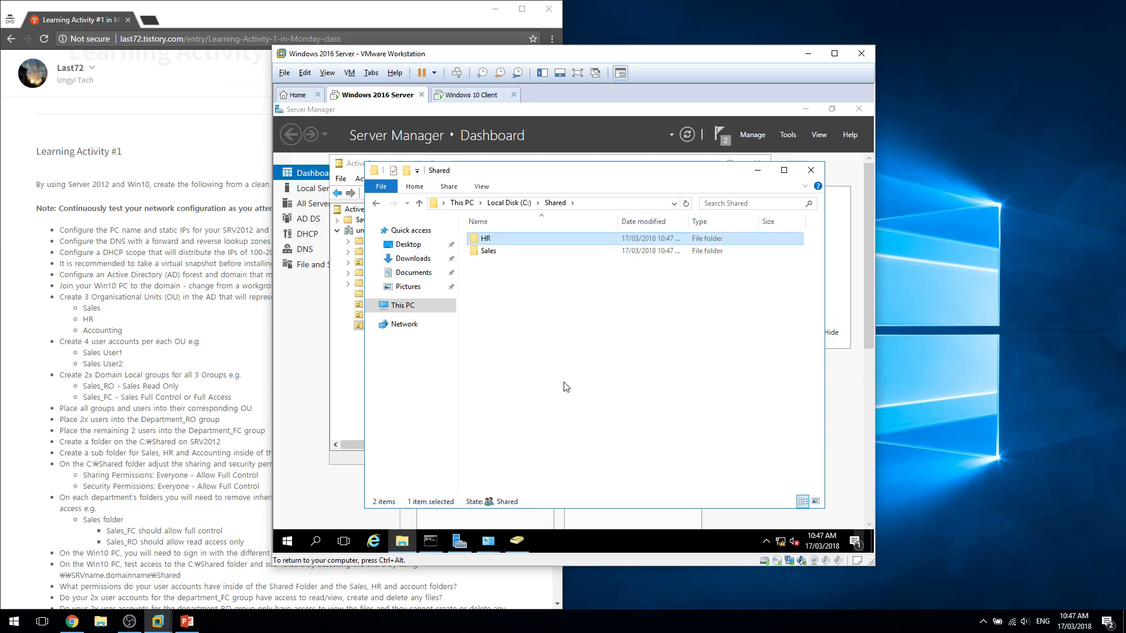
{"action": "right_click", "coordinate": [565, 387]}
{"action": "type", "text": "wf"}
{"action": "type", "text": "Ac"}
{"action": "type", "text": "counting"}
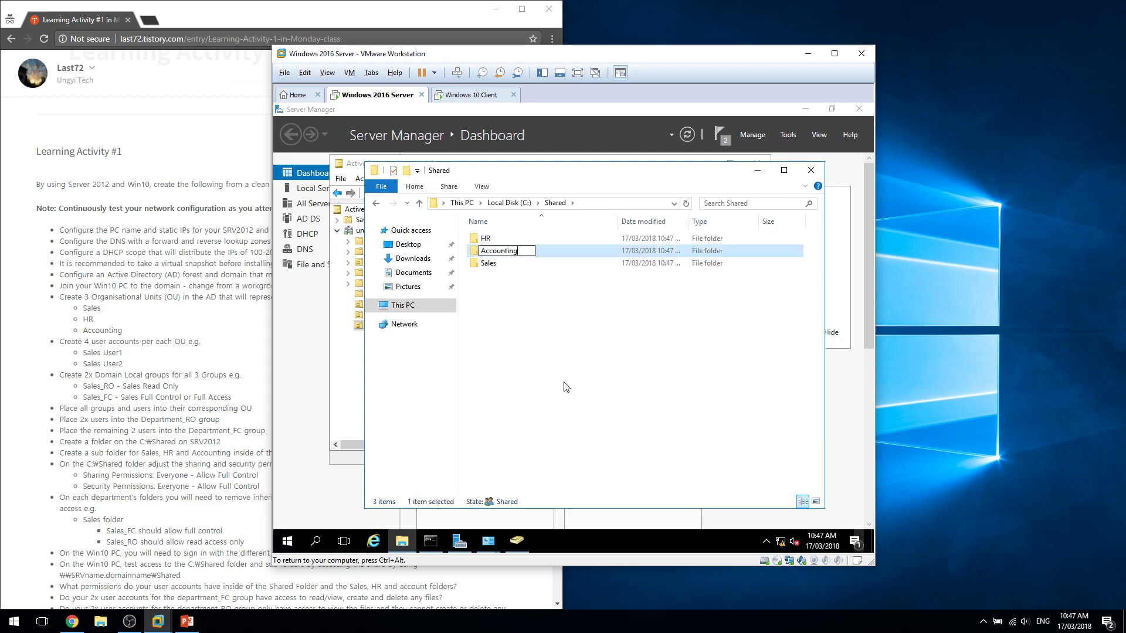
{"action": "key", "text": "Return"}
{"action": "left_click", "coordinate": [611, 370]}
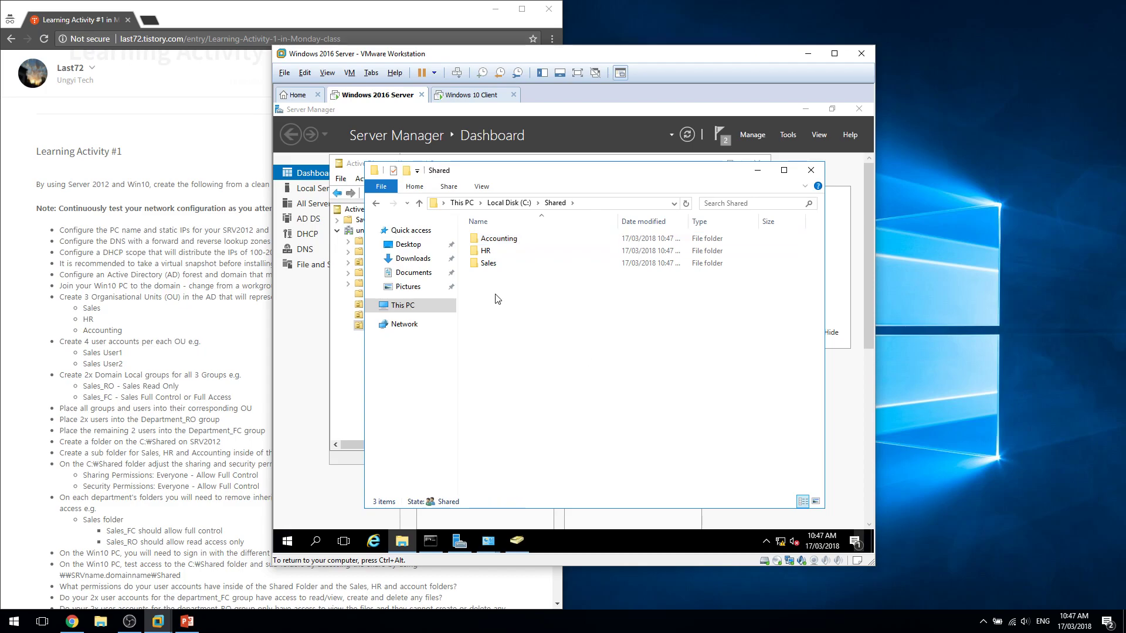
{"action": "right_click", "coordinate": [511, 262]}
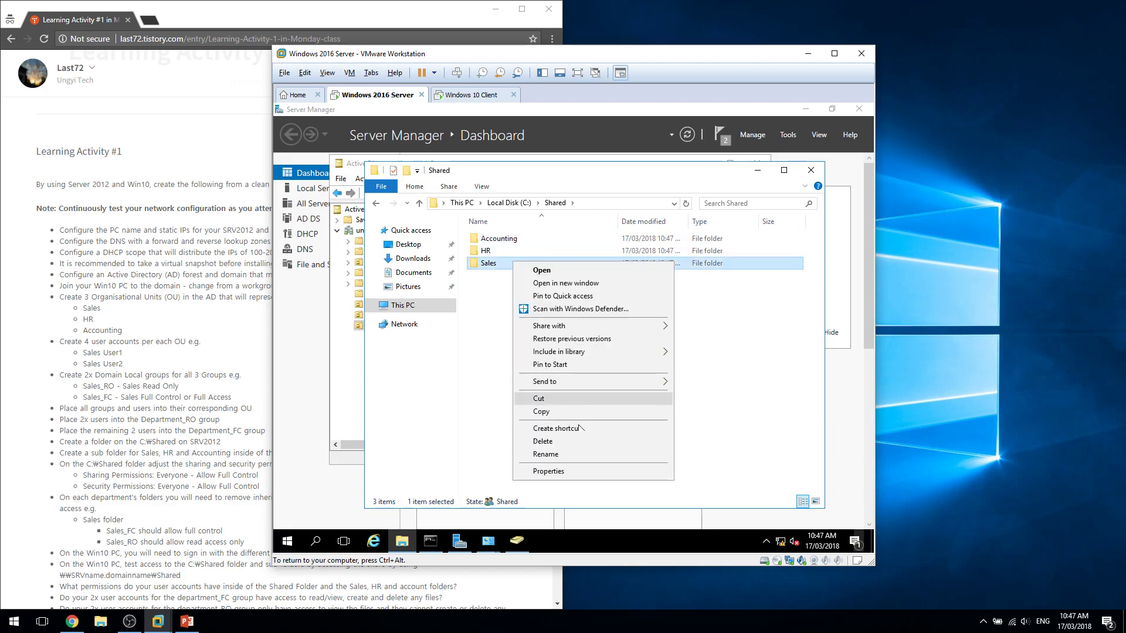
Tick Share this folder for Sales in Advanced Sharing and bring up its share Permissions.
{"action": "left_click", "coordinate": [583, 471]}
{"action": "left_click", "coordinate": [565, 273]}
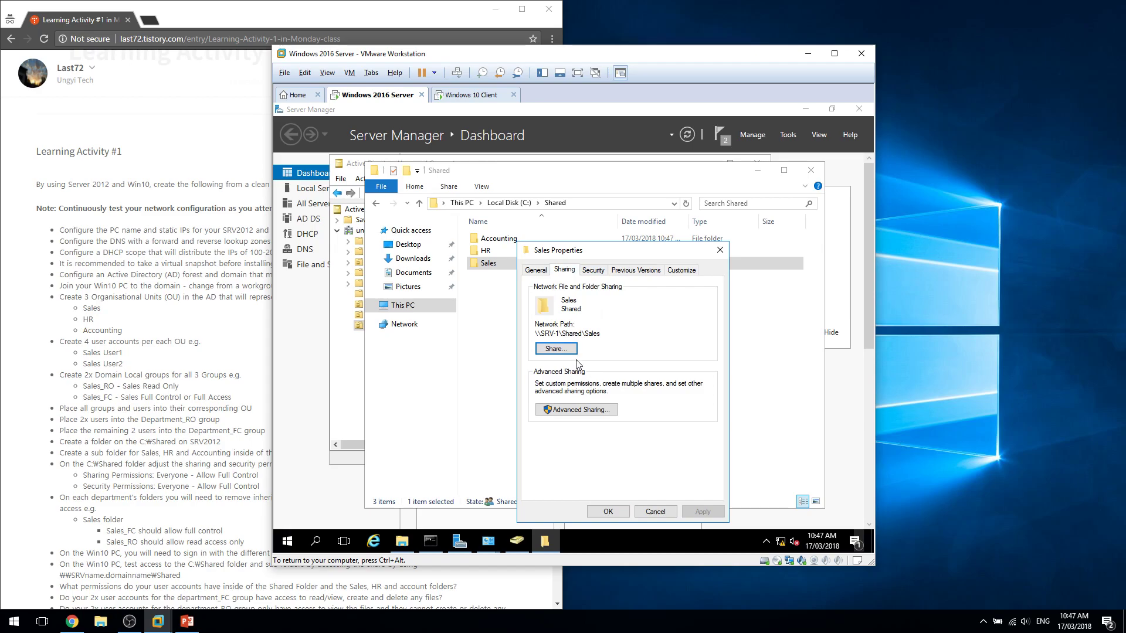
{"action": "left_click", "coordinate": [567, 409]}
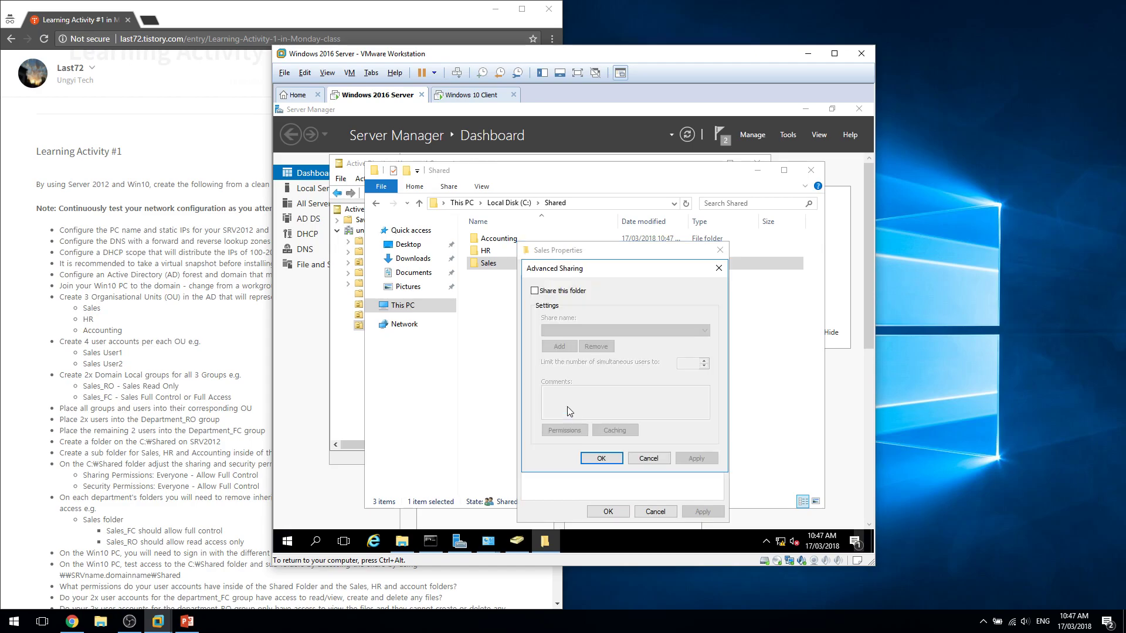
{"action": "left_click_drag", "start_coordinate": [564, 277], "coordinate": [510, 238]}
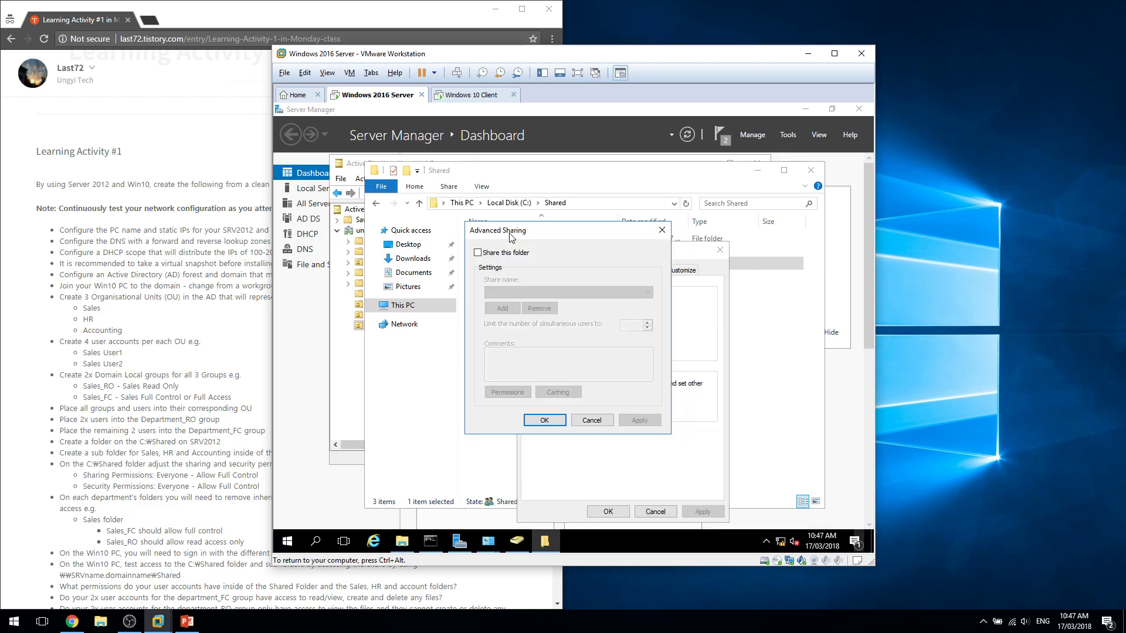
{"action": "left_click", "coordinate": [490, 255]}
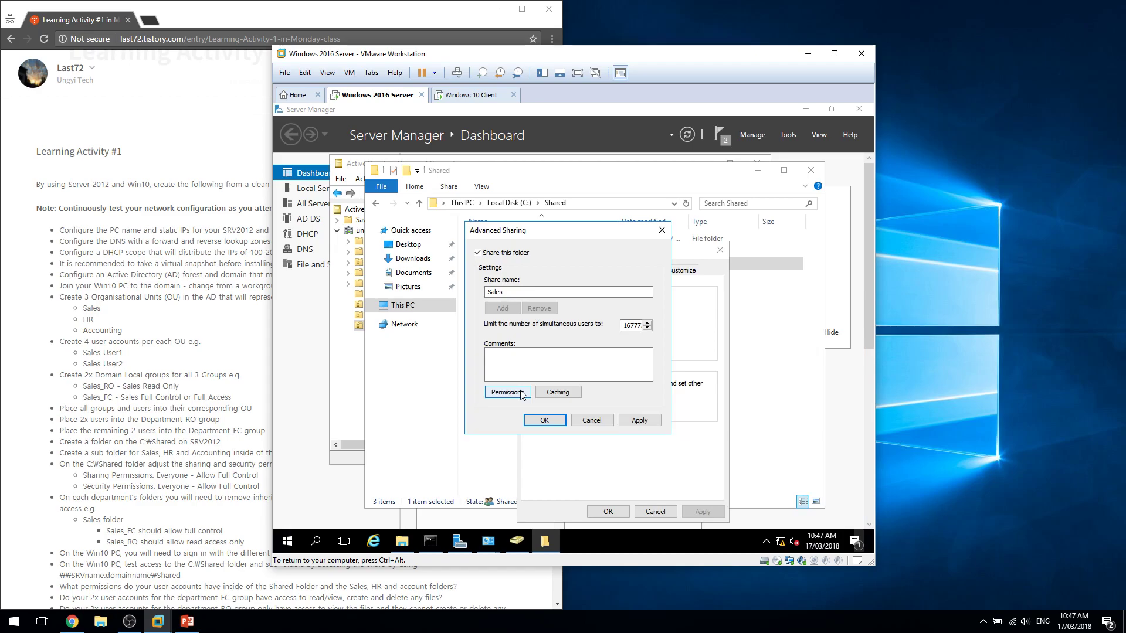
{"action": "left_click", "coordinate": [521, 392]}
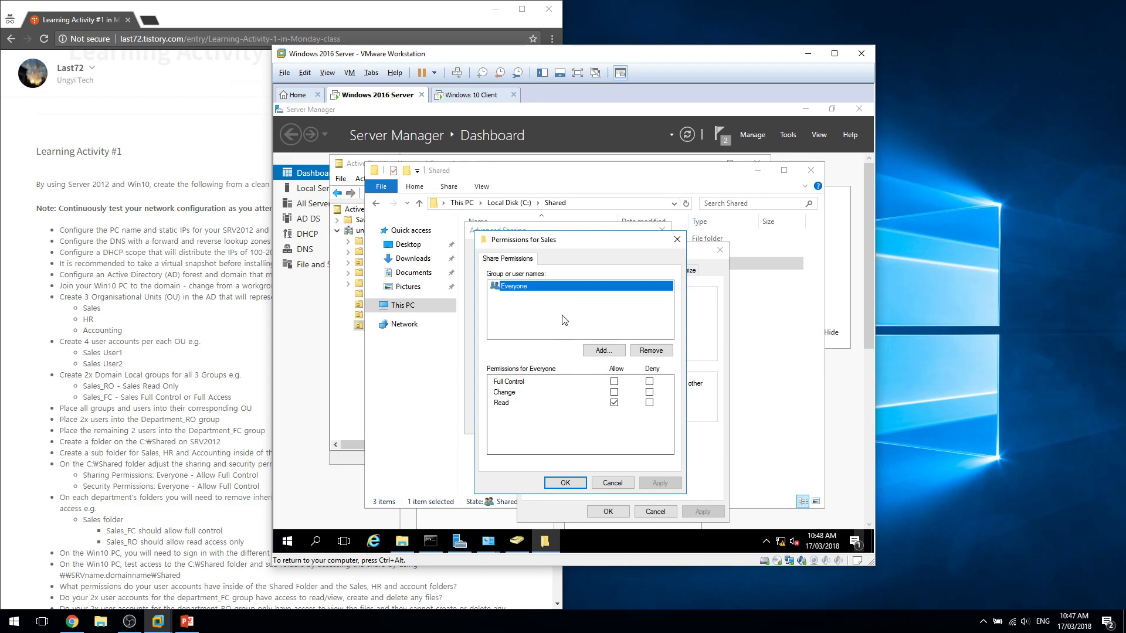
Remove Everyone from the Sales share permissions and add Sales_RO.
{"action": "left_click_drag", "start_coordinate": [572, 244], "coordinate": [566, 199]}
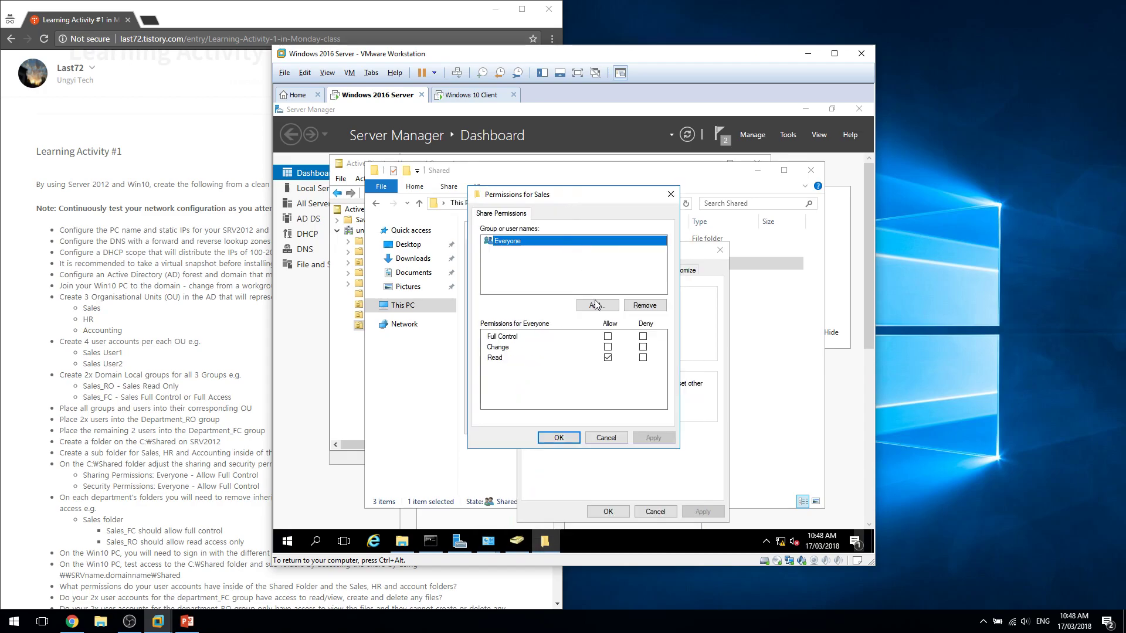
{"action": "left_click", "coordinate": [636, 306]}
{"action": "left_click", "coordinate": [596, 305]}
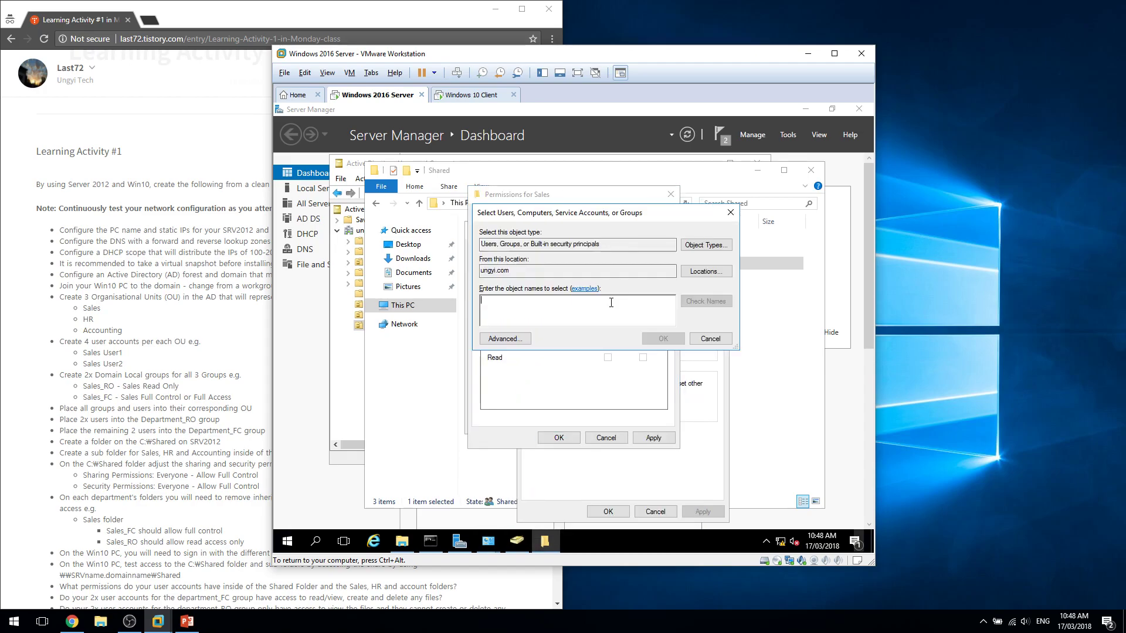
{"action": "type", "text": "slaes"}
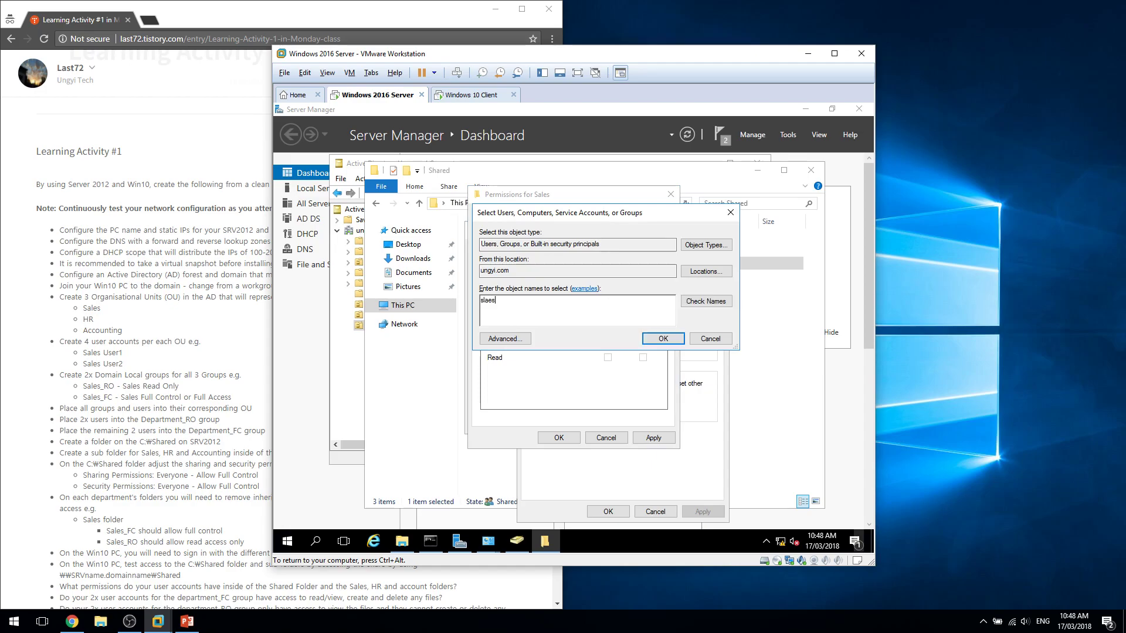
{"action": "key", "text": "BackSpace"}
{"action": "key", "text": "BackSpace"}
{"action": "type", "text": "sales"}
{"action": "key", "text": "Return"}
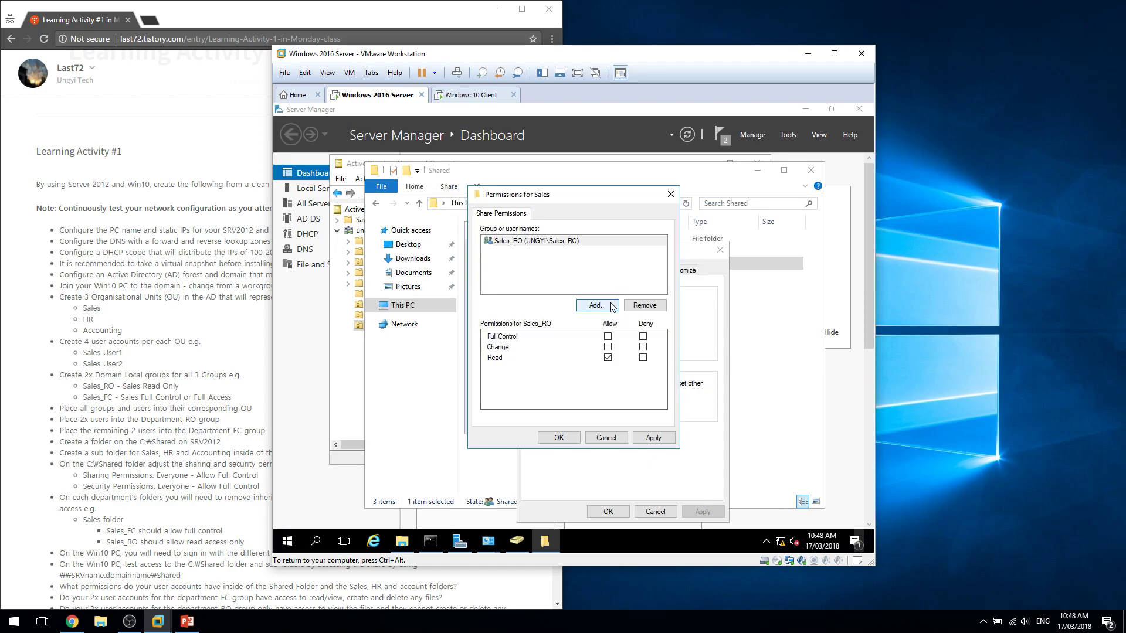
Add Sales_FC with Full Control to the Sales share and confirm both sharing dialogs.
{"action": "left_click", "coordinate": [597, 306]}
{"action": "type", "text": "Sales_F"}
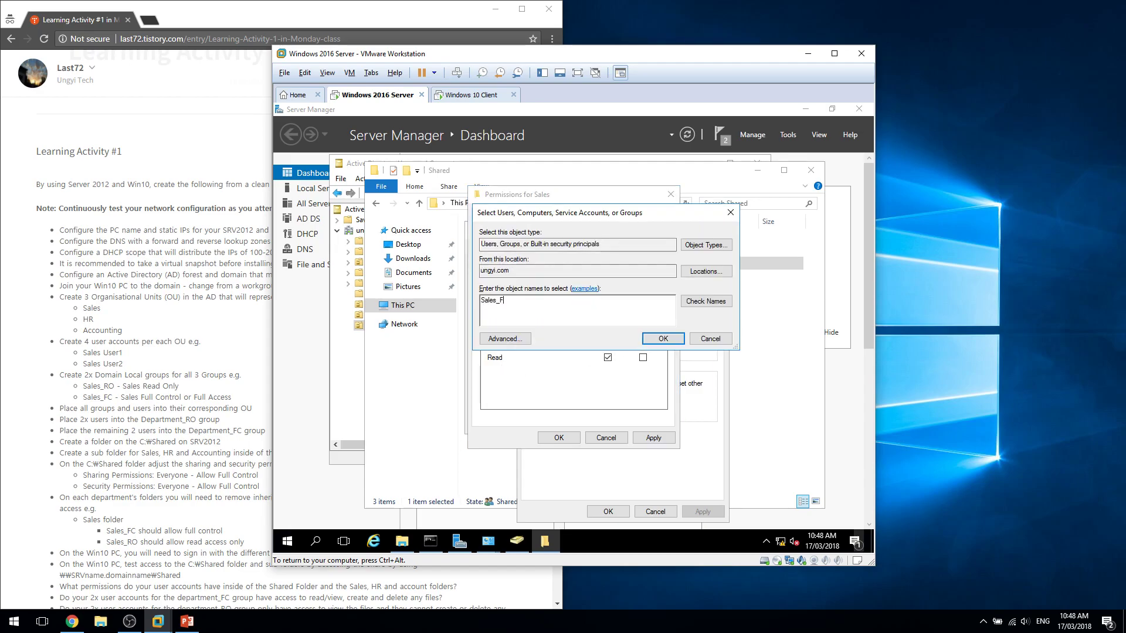
{"action": "key", "text": "Return"}
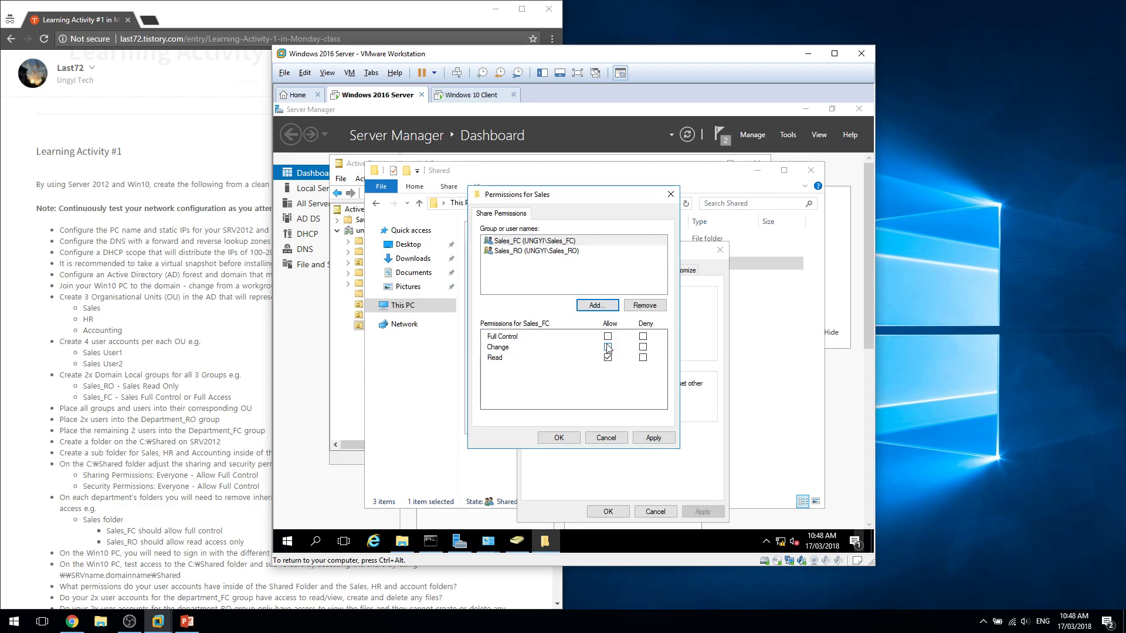
{"action": "left_click", "coordinate": [607, 337]}
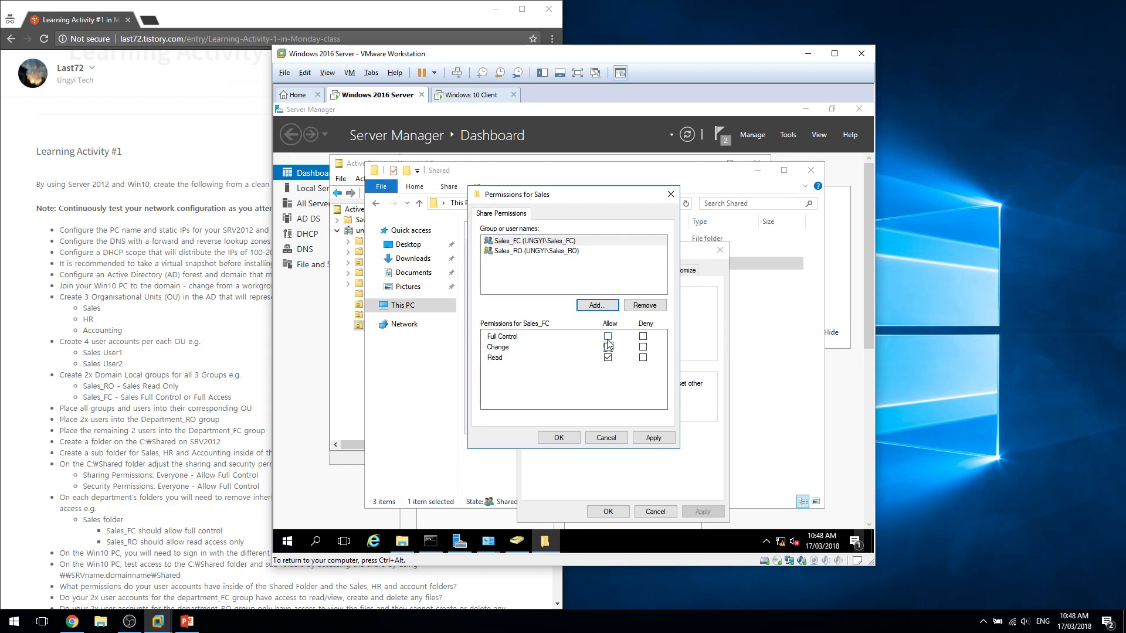
{"action": "left_click", "coordinate": [558, 438]}
{"action": "left_click", "coordinate": [544, 420]}
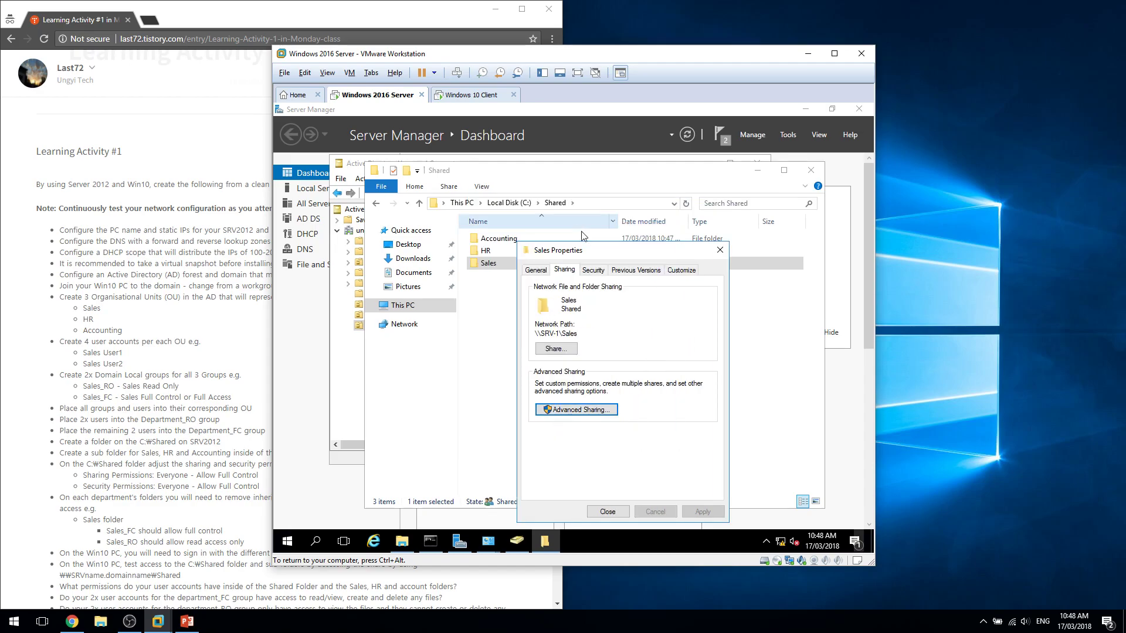
Disable inheritance on Sales, removing inherited permissions and replacing child object permissions.
{"action": "left_click", "coordinate": [588, 270]}
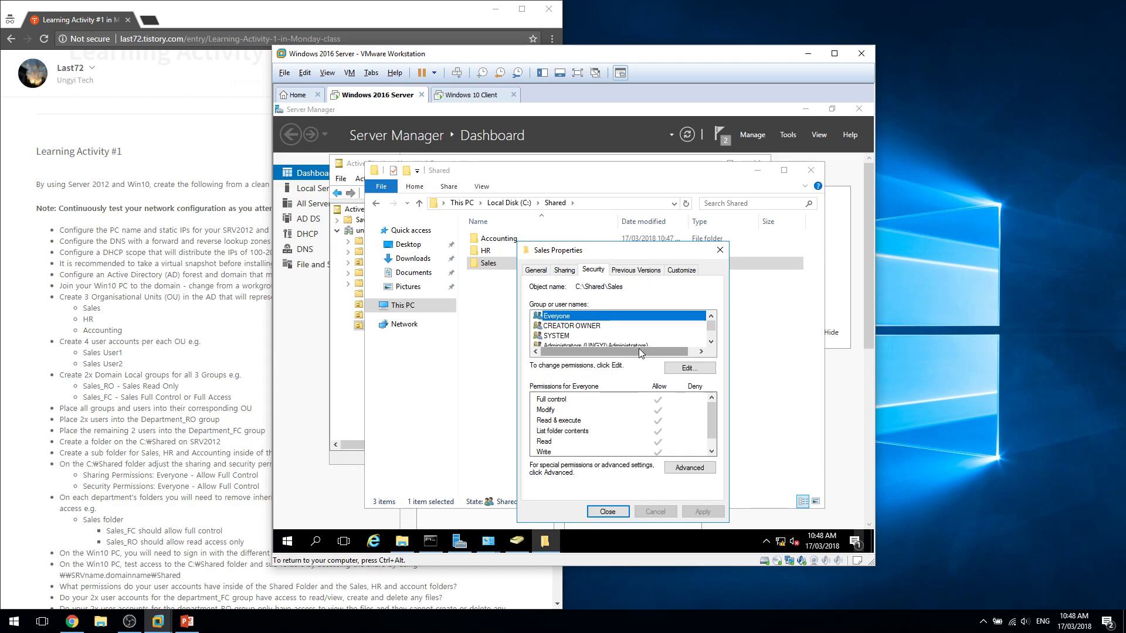
{"action": "left_click", "coordinate": [682, 369]}
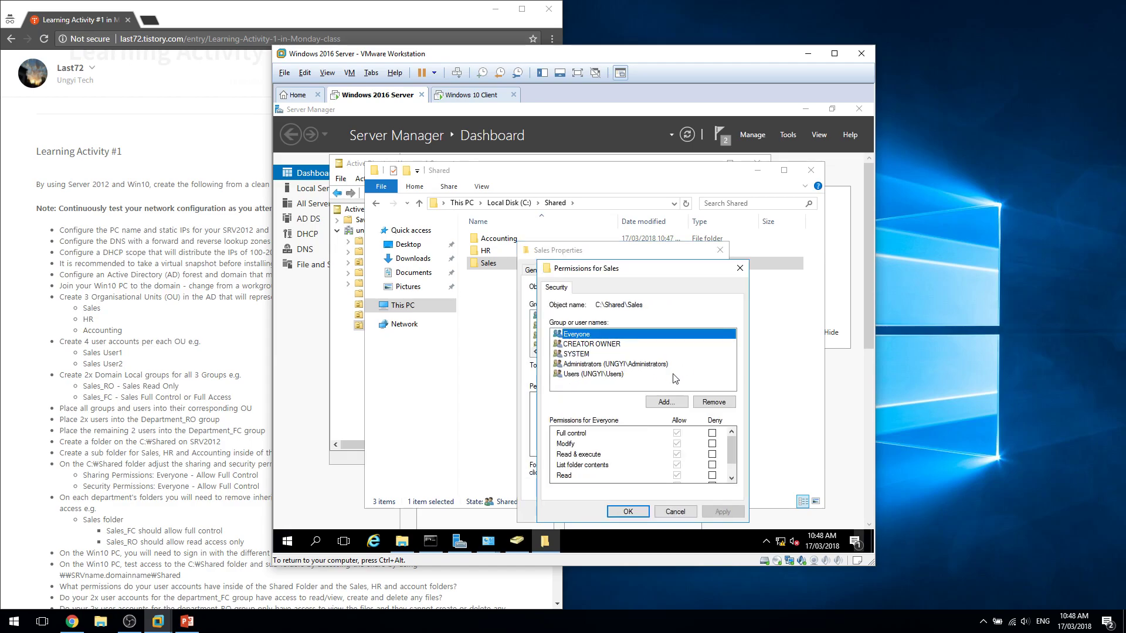
{"action": "left_click", "coordinate": [746, 268]}
{"action": "left_click", "coordinate": [698, 468]}
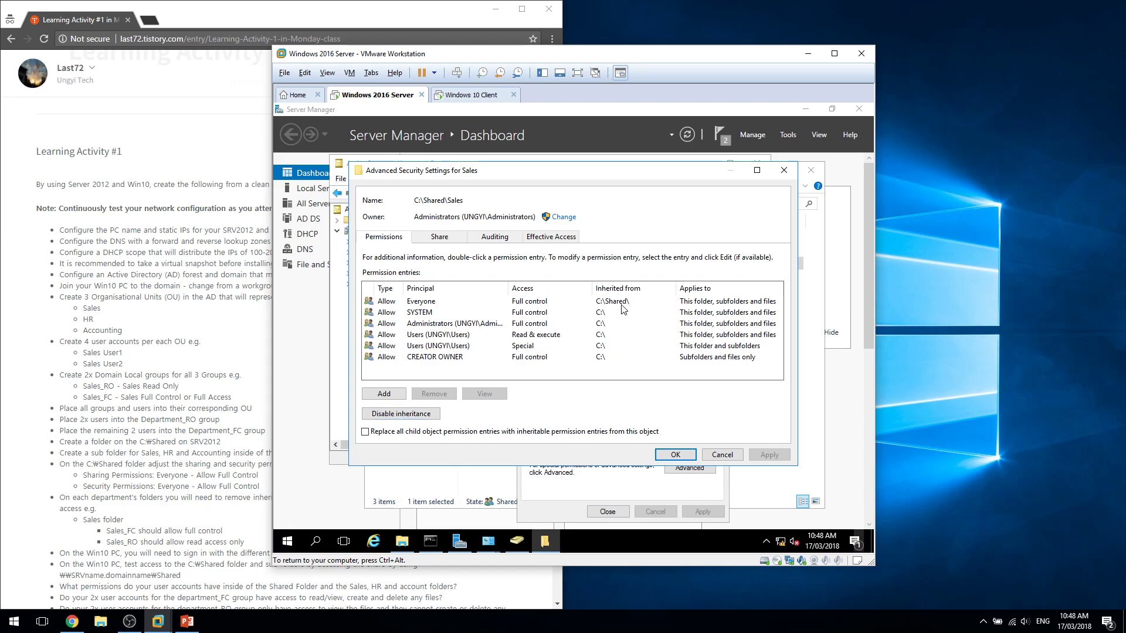
{"action": "left_click", "coordinate": [410, 417]}
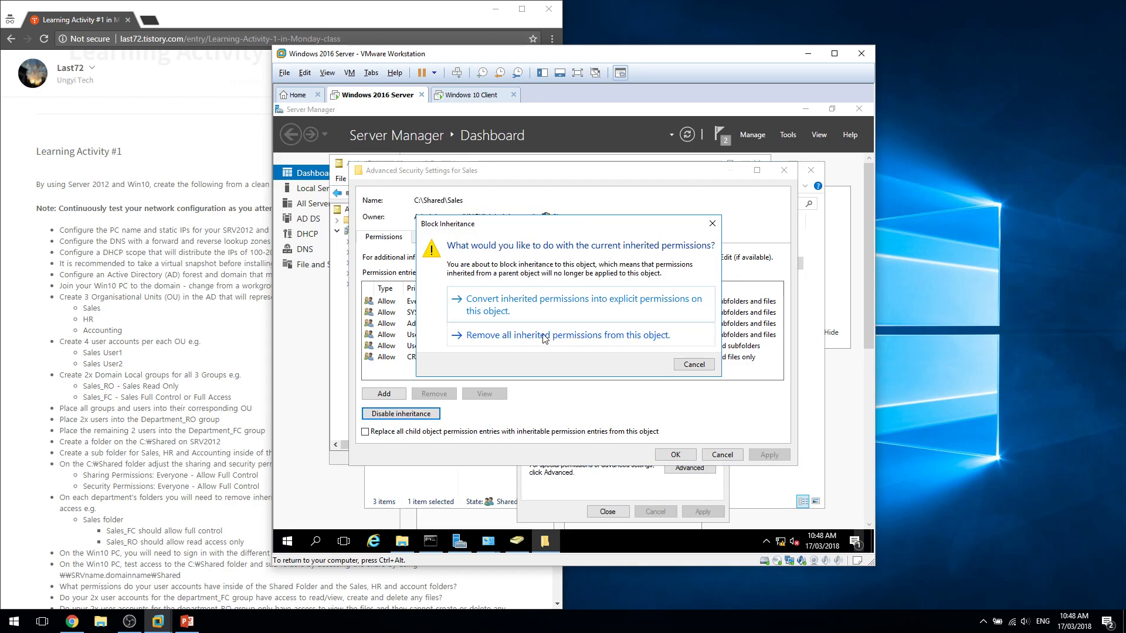
{"action": "left_click", "coordinate": [562, 337]}
{"action": "left_click", "coordinate": [365, 431]}
Add a Sales_RO permission entry with Read & execute access.
{"action": "left_click", "coordinate": [384, 394]}
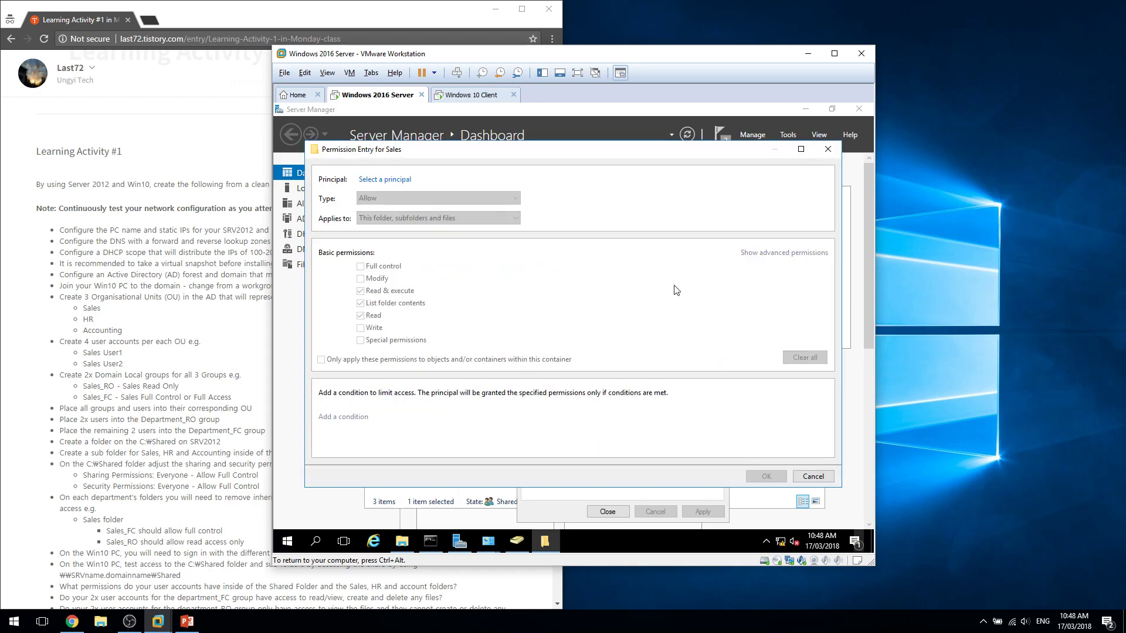
{"action": "left_click", "coordinate": [373, 181]}
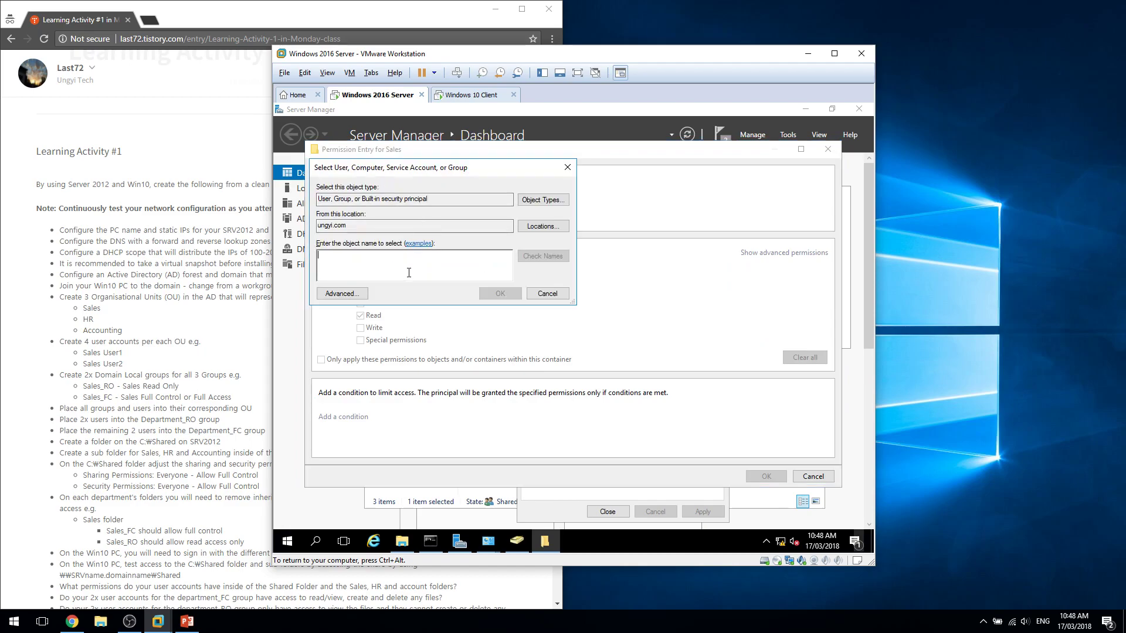
{"action": "type", "text": "Sales"}
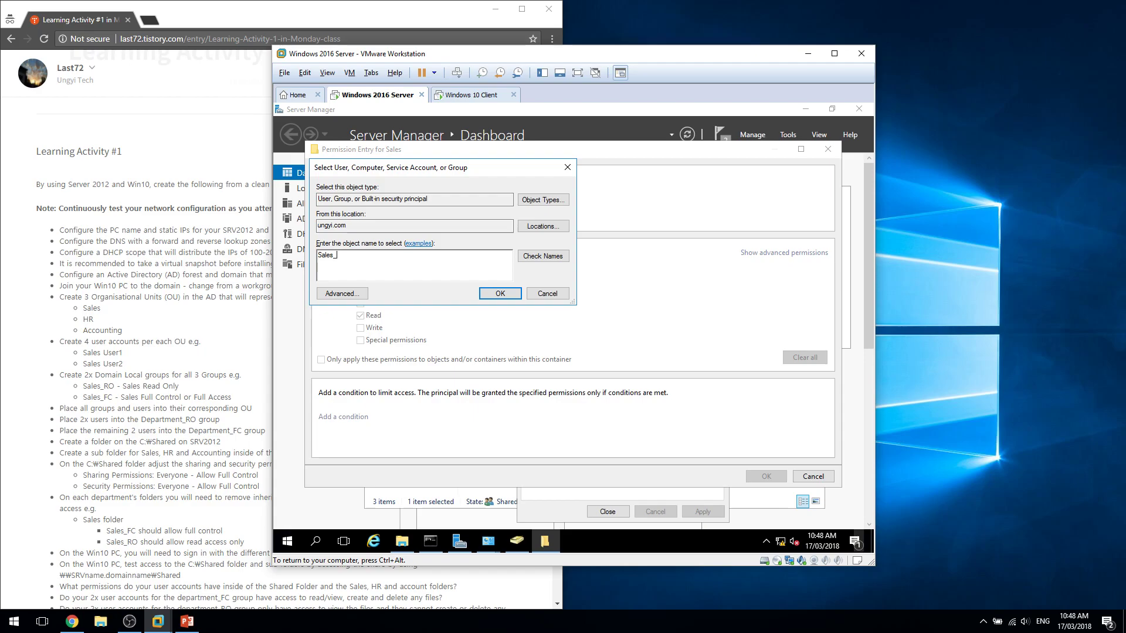
{"action": "type", "text": "_RO"}
{"action": "key", "text": "Return"}
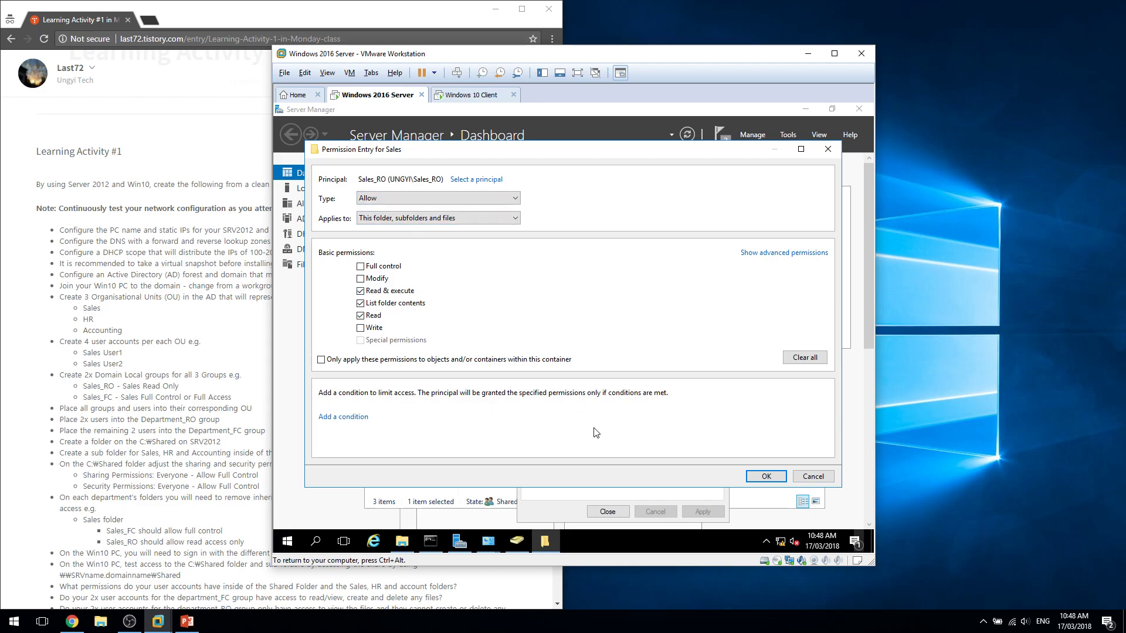
{"action": "left_click", "coordinate": [766, 476]}
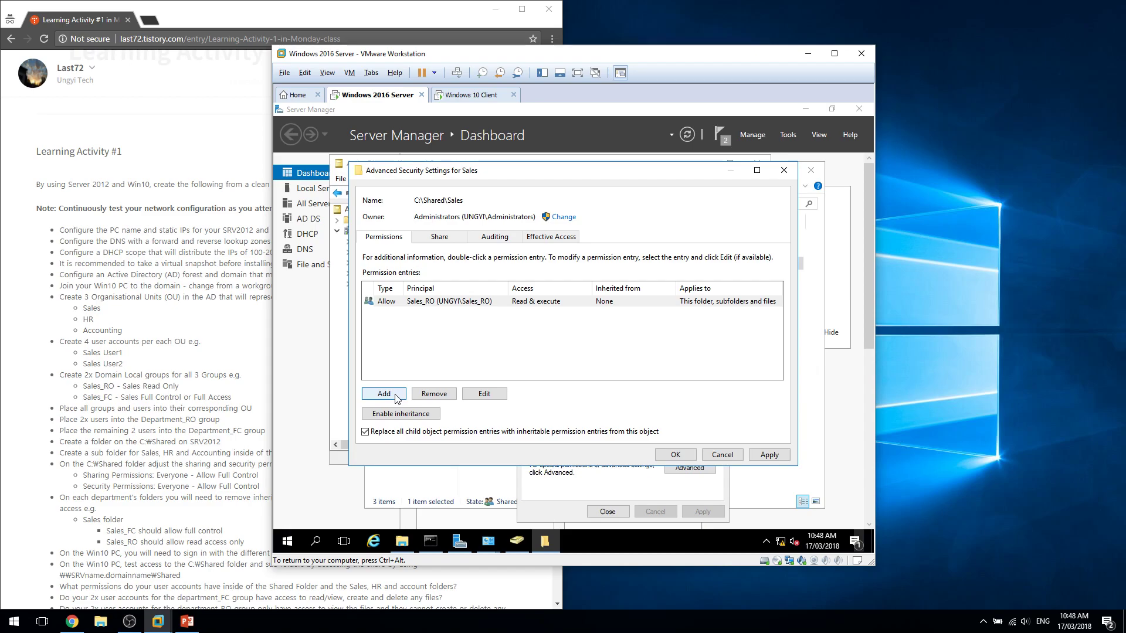
Add a Sales_FC Full control entry and confirm the Sales advanced security settings.
{"action": "left_click", "coordinate": [396, 398]}
{"action": "left_click", "coordinate": [375, 181]}
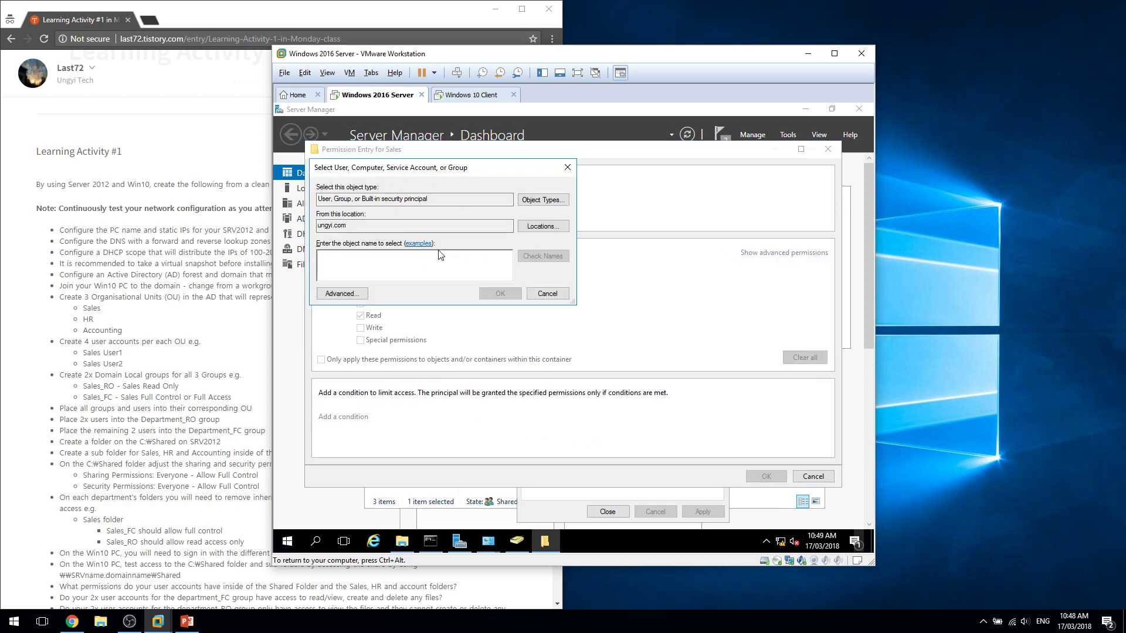
{"action": "type", "text": "Sales_FC"}
{"action": "key", "text": "Return"}
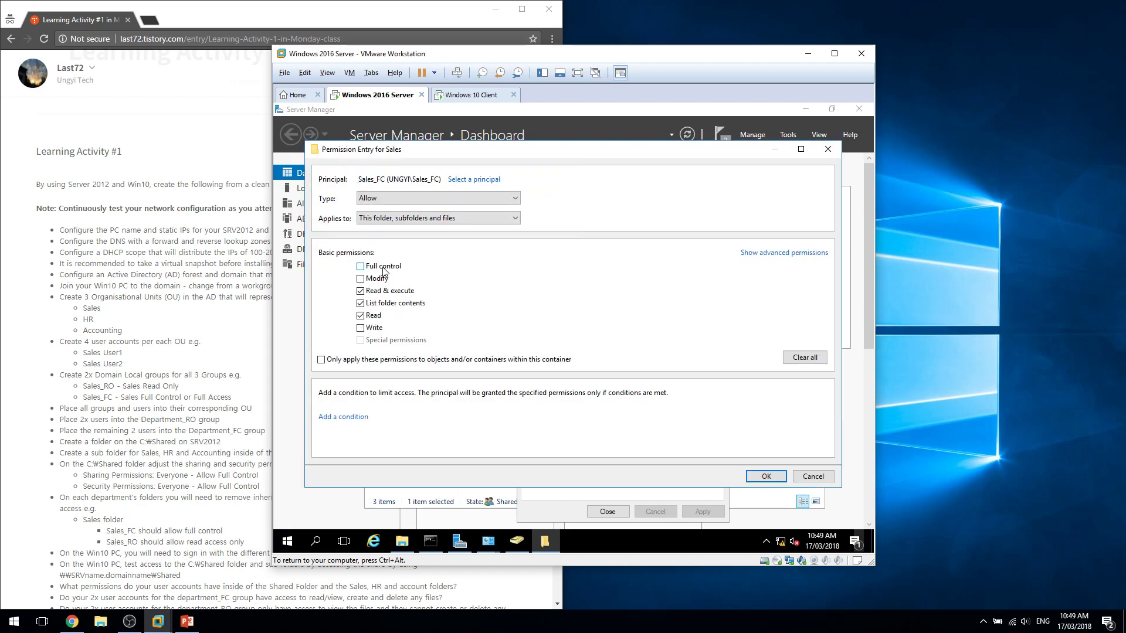
{"action": "left_click", "coordinate": [767, 476]}
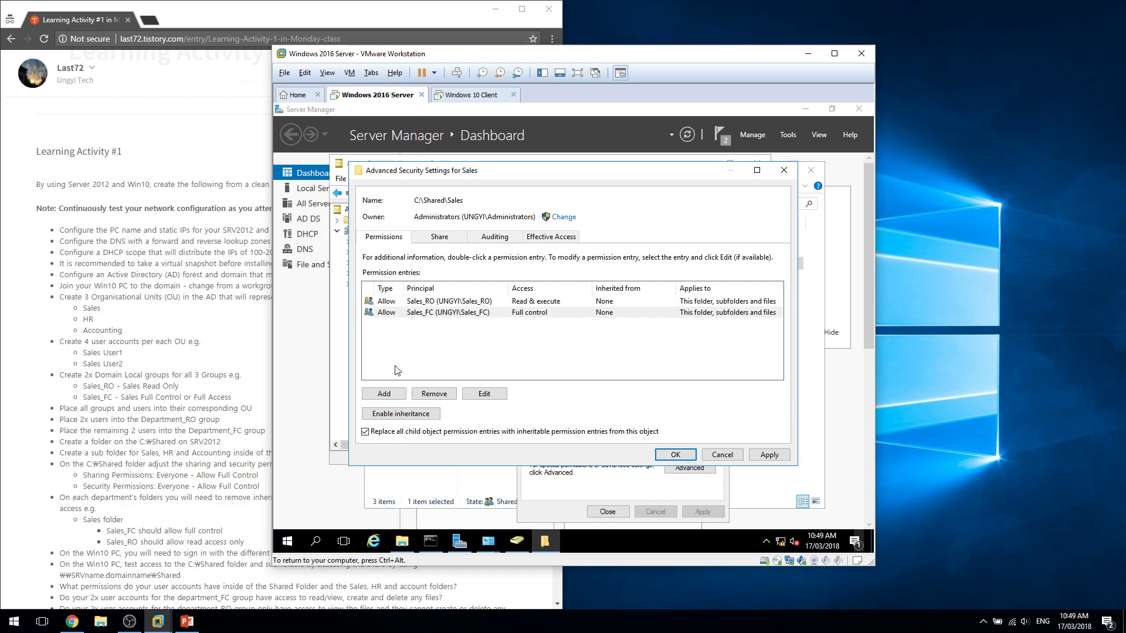
{"action": "left_click", "coordinate": [288, 541]}
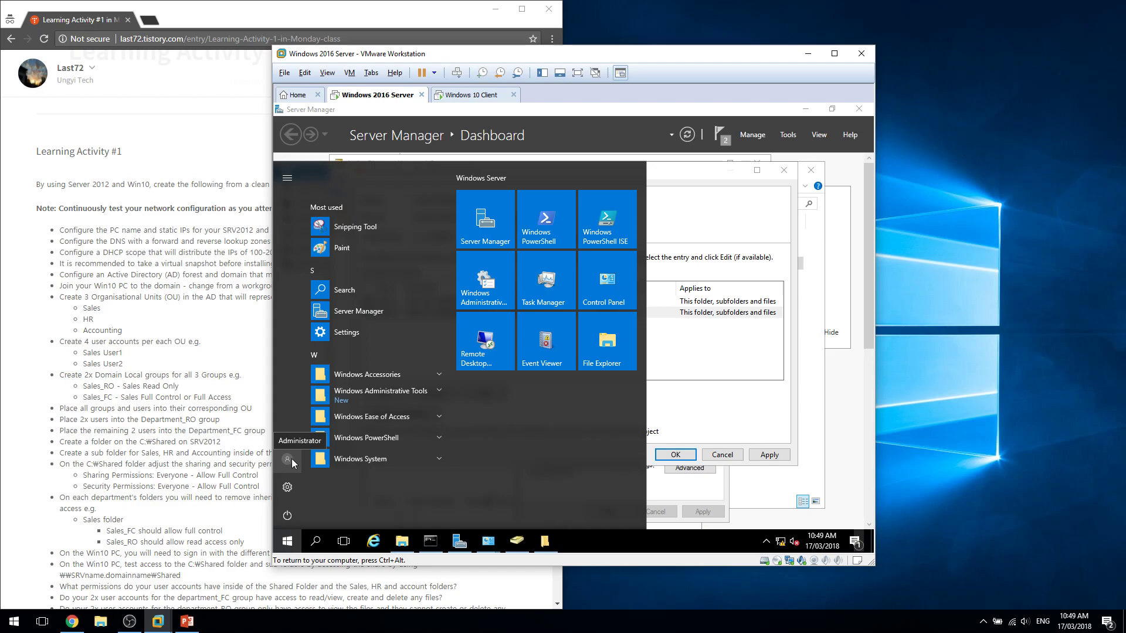
{"action": "left_click", "coordinate": [720, 437]}
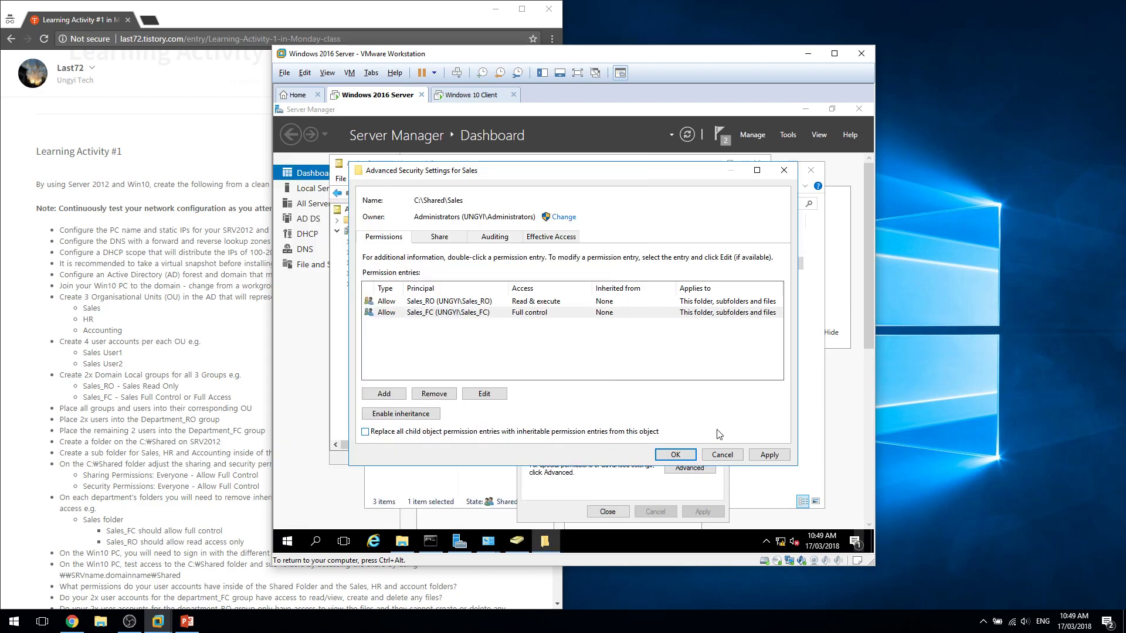
{"action": "left_click", "coordinate": [692, 456]}
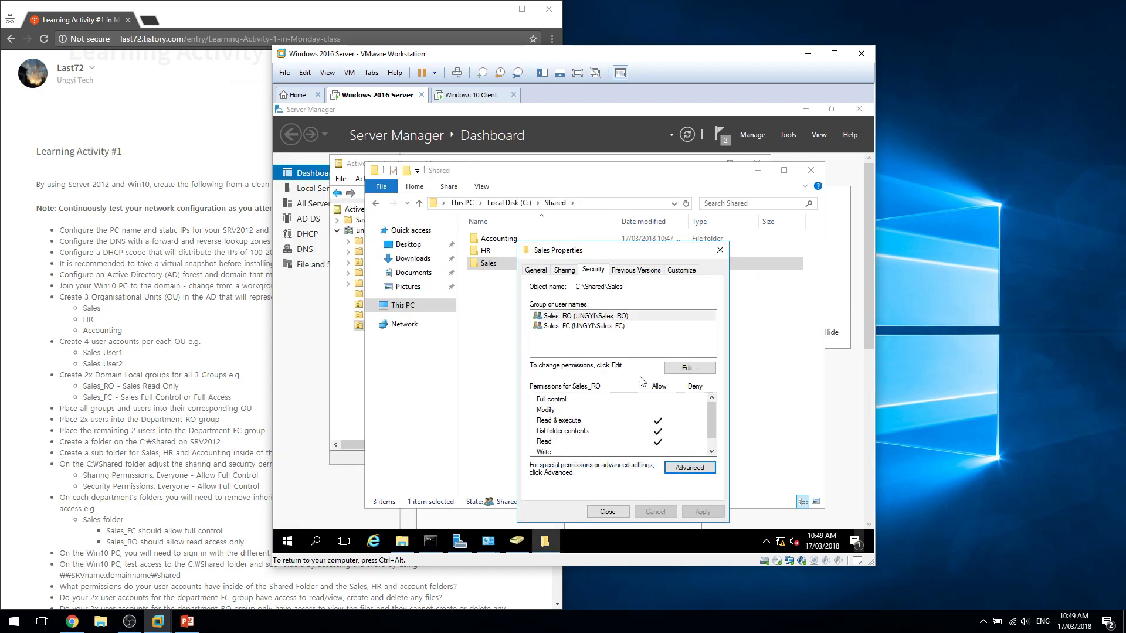
Open the Sales folder and grant permanent administrator access at the permission prompt.
{"action": "left_click", "coordinate": [608, 512]}
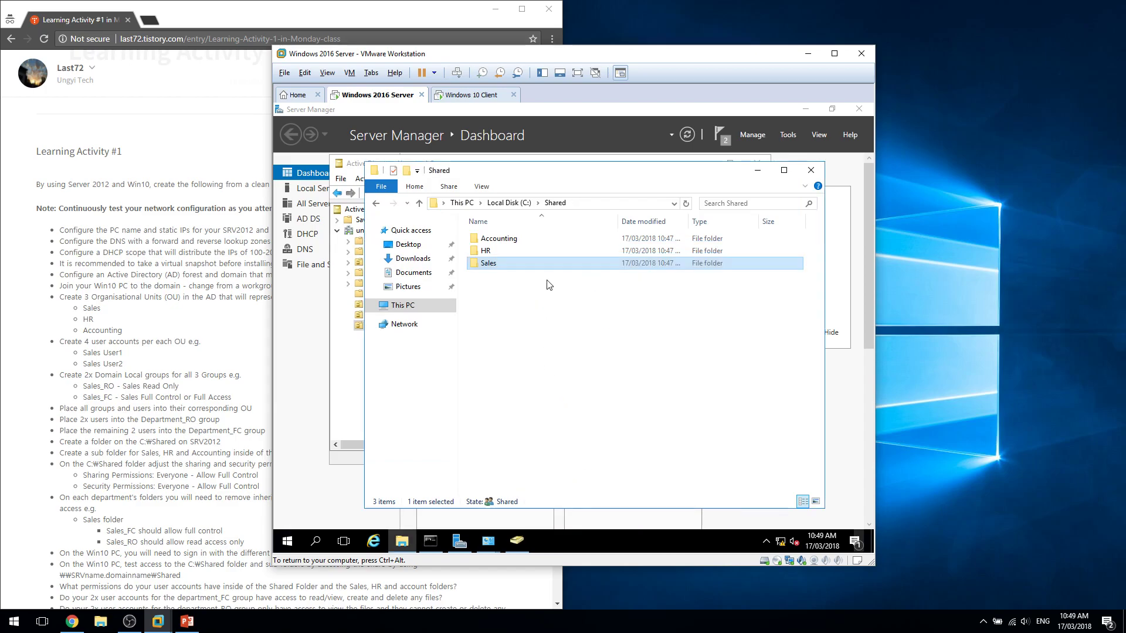
{"action": "double_click", "coordinate": [550, 263]}
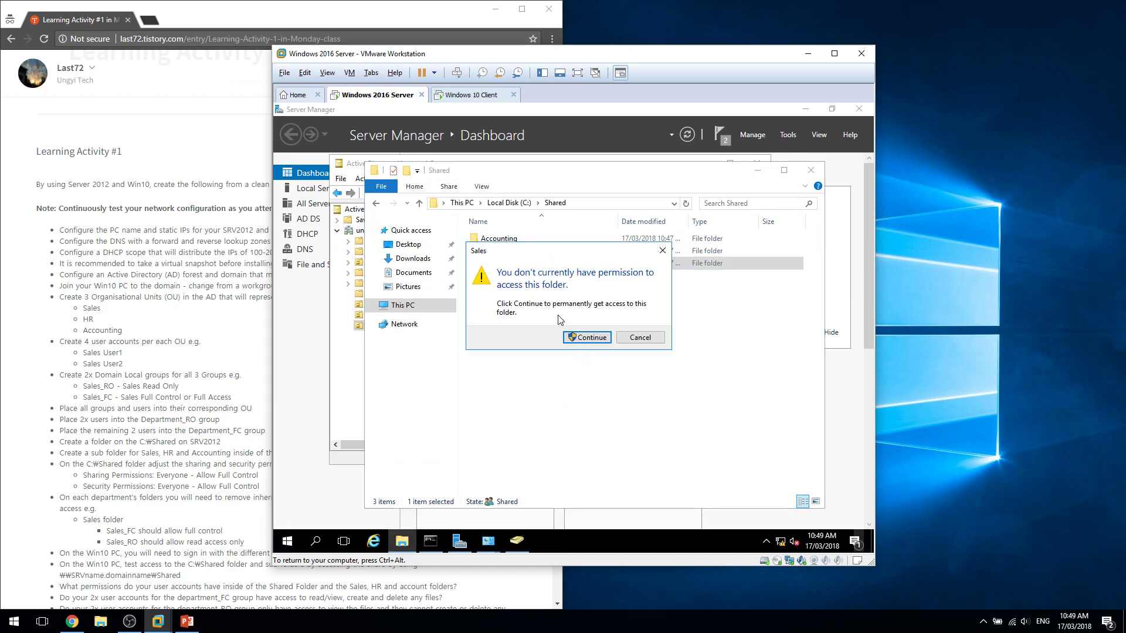
{"action": "left_click", "coordinate": [587, 338]}
{"action": "key", "text": "alt+Left"}
{"action": "right_click", "coordinate": [517, 268]}
{"action": "double_click", "coordinate": [506, 264]}
{"action": "right_click", "coordinate": [508, 268]}
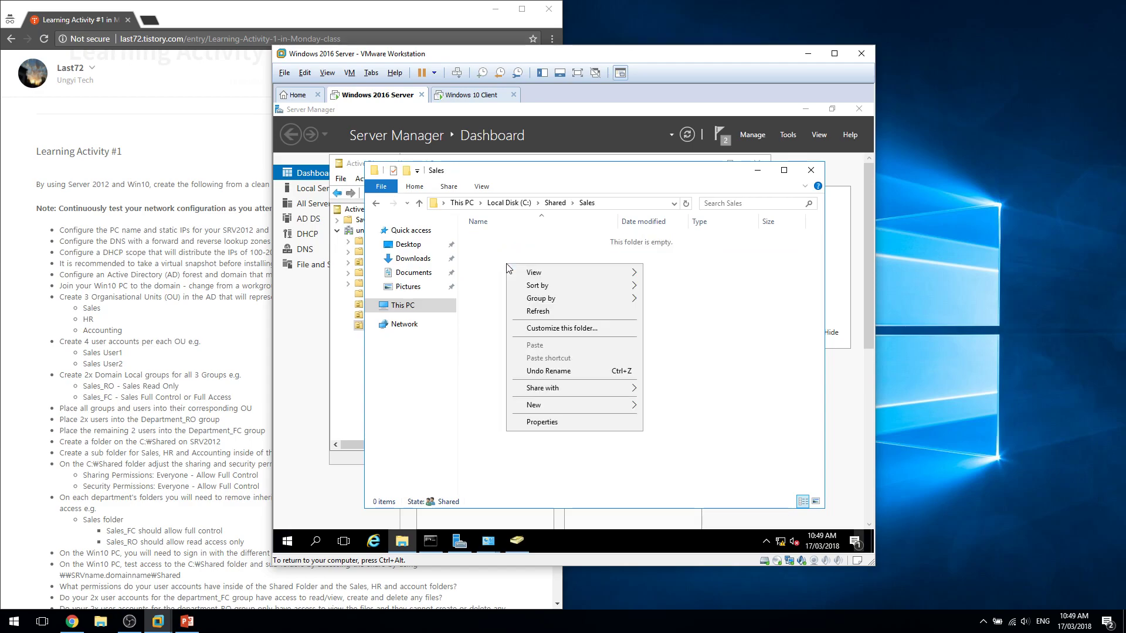
{"action": "key", "text": "alt+Left"}
Check Administrator's Full control on the Sales Security tab, then close the properties.
{"action": "right_click", "coordinate": [503, 264]}
{"action": "left_click", "coordinate": [557, 472]}
{"action": "left_click", "coordinate": [551, 270]}
{"action": "left_click", "coordinate": [580, 270]}
{"action": "left_click", "coordinate": [577, 338]}
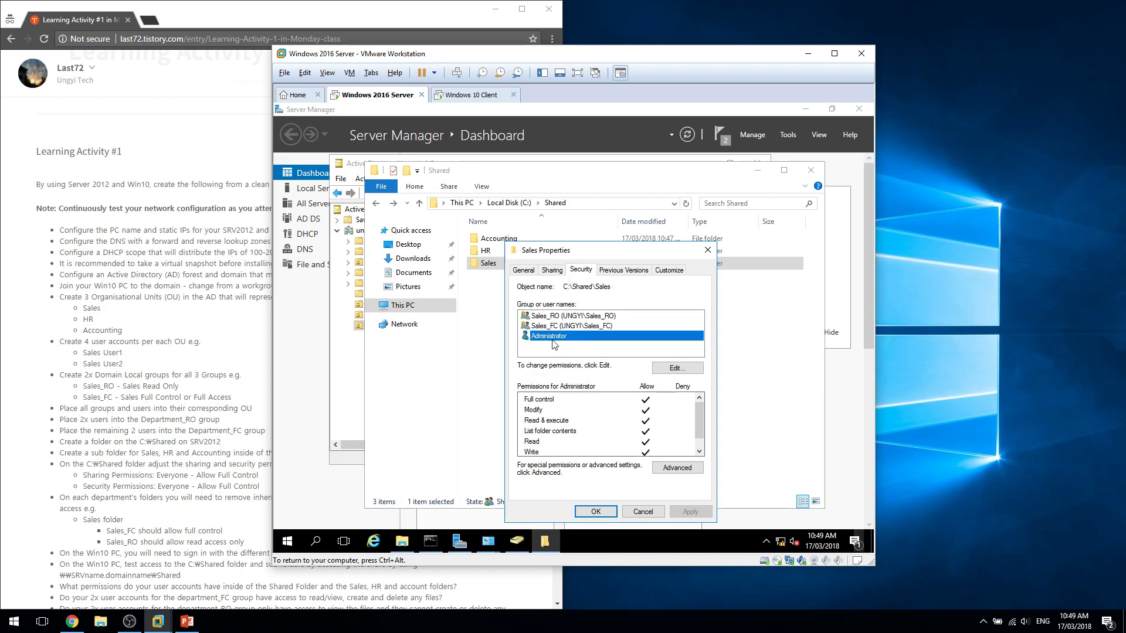
{"action": "left_click", "coordinate": [707, 250]}
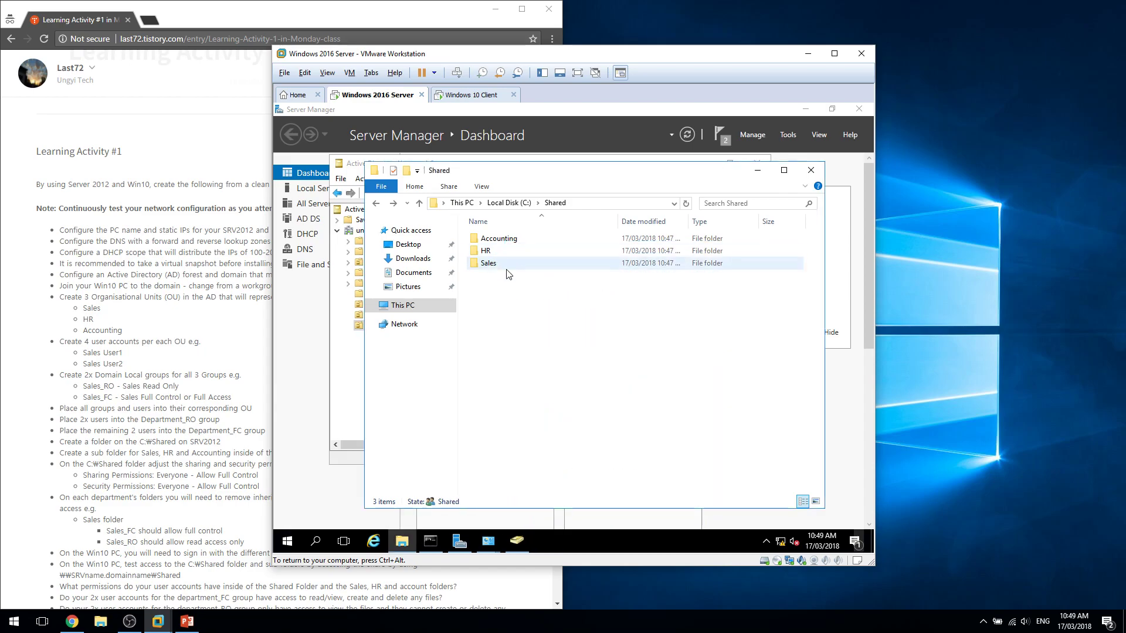
Enable sharing of the HR folder as HR in Advanced Sharing.
{"action": "right_click", "coordinate": [521, 254]}
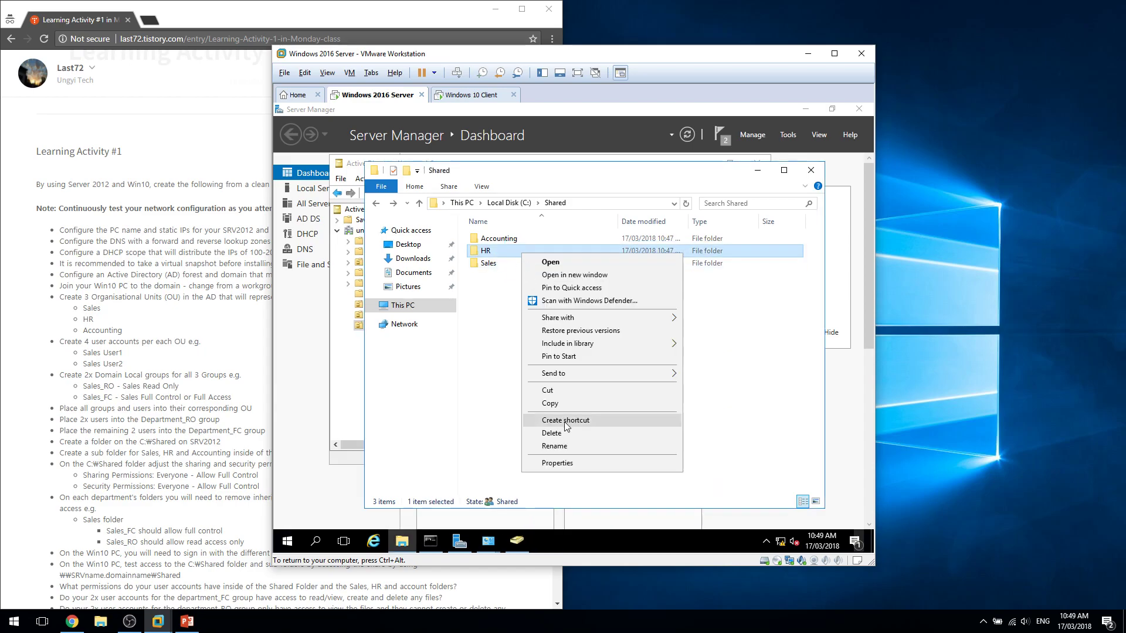
{"action": "left_click", "coordinate": [575, 464]}
{"action": "left_click", "coordinate": [582, 269]}
{"action": "left_click", "coordinate": [592, 411]}
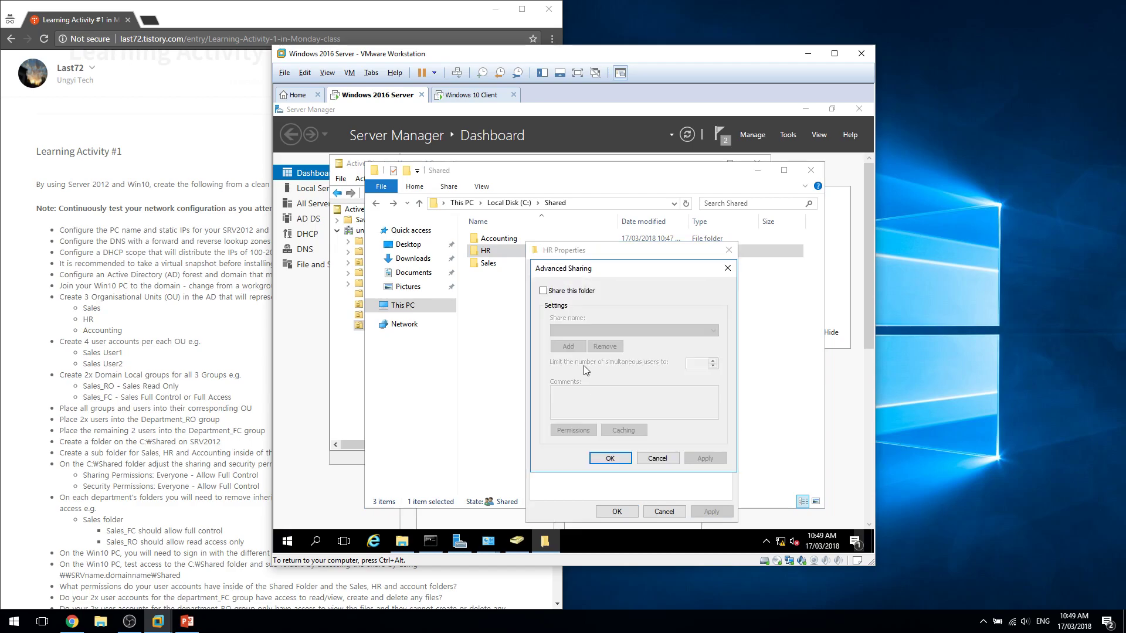
{"action": "left_click", "coordinate": [564, 290]}
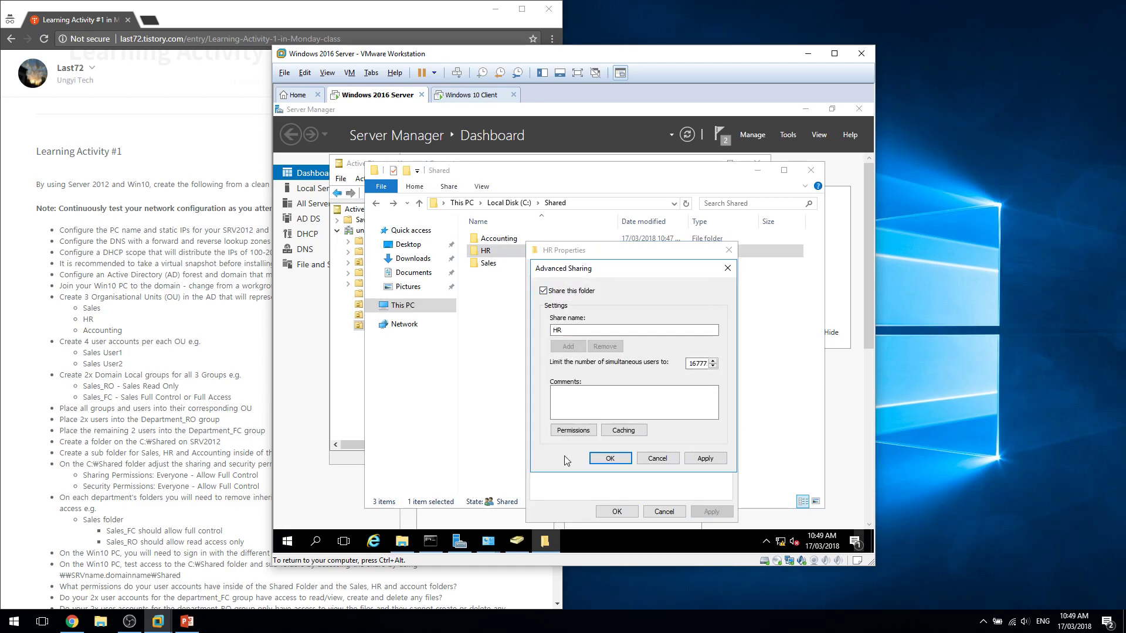
{"action": "left_click", "coordinate": [573, 428]}
Replace Everyone with HR_RO and HR_FC in the HR share permissions and confirm.
{"action": "left_click", "coordinate": [715, 380]}
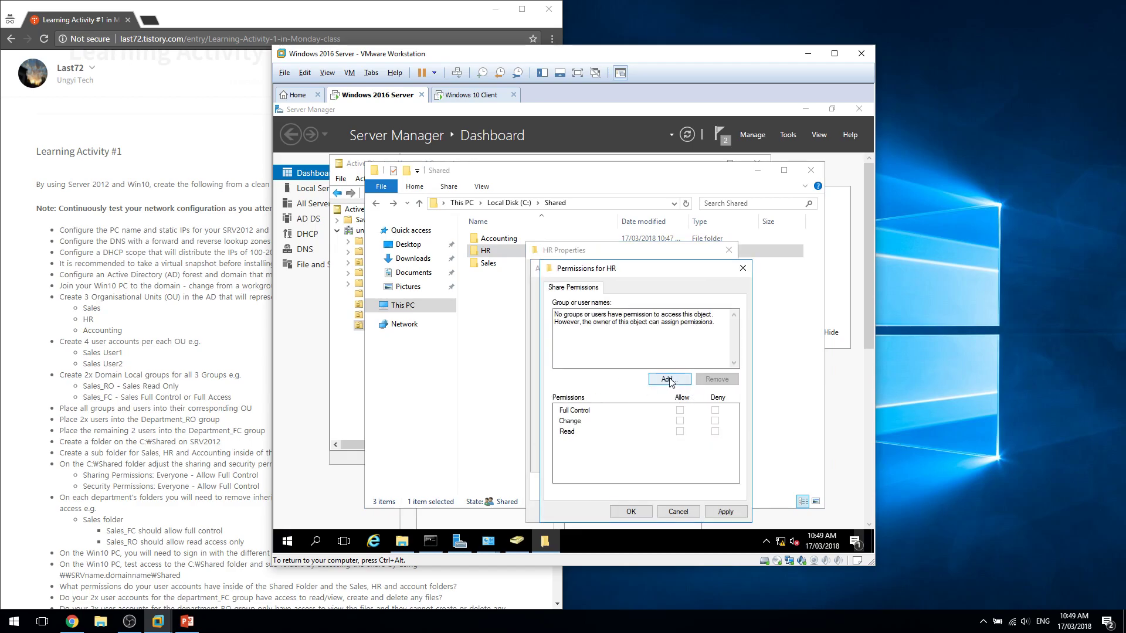
{"action": "left_click", "coordinate": [669, 378]}
{"action": "type", "text": "hr_ro"}
{"action": "key", "text": "Return"}
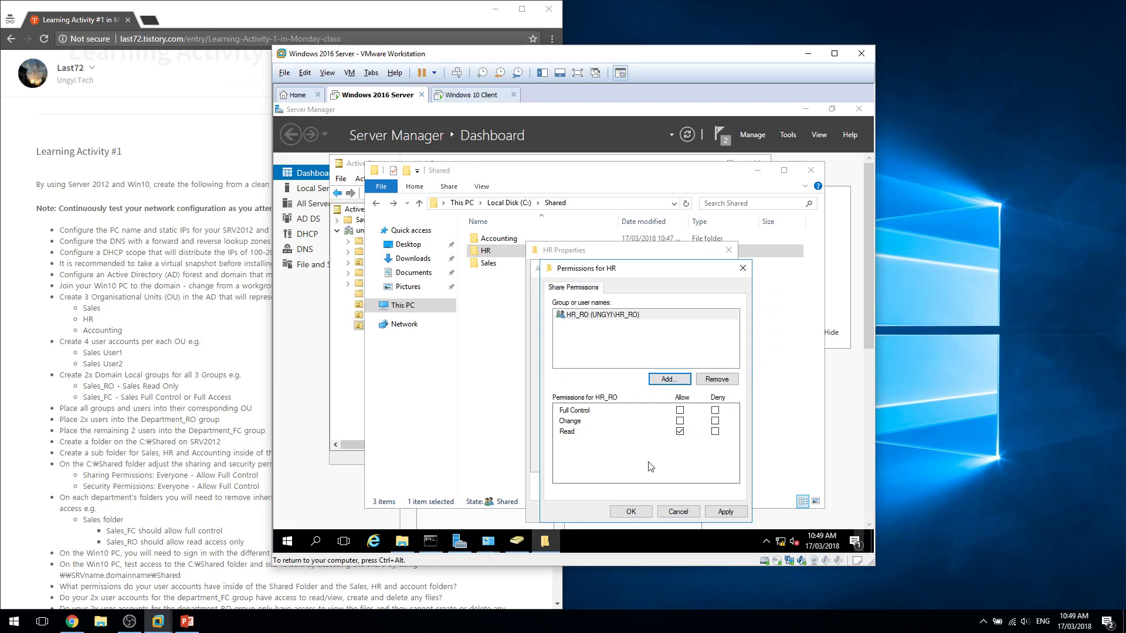
{"action": "left_click", "coordinate": [679, 380]}
{"action": "type", "text": "hr_fc"}
{"action": "key", "text": "Return"}
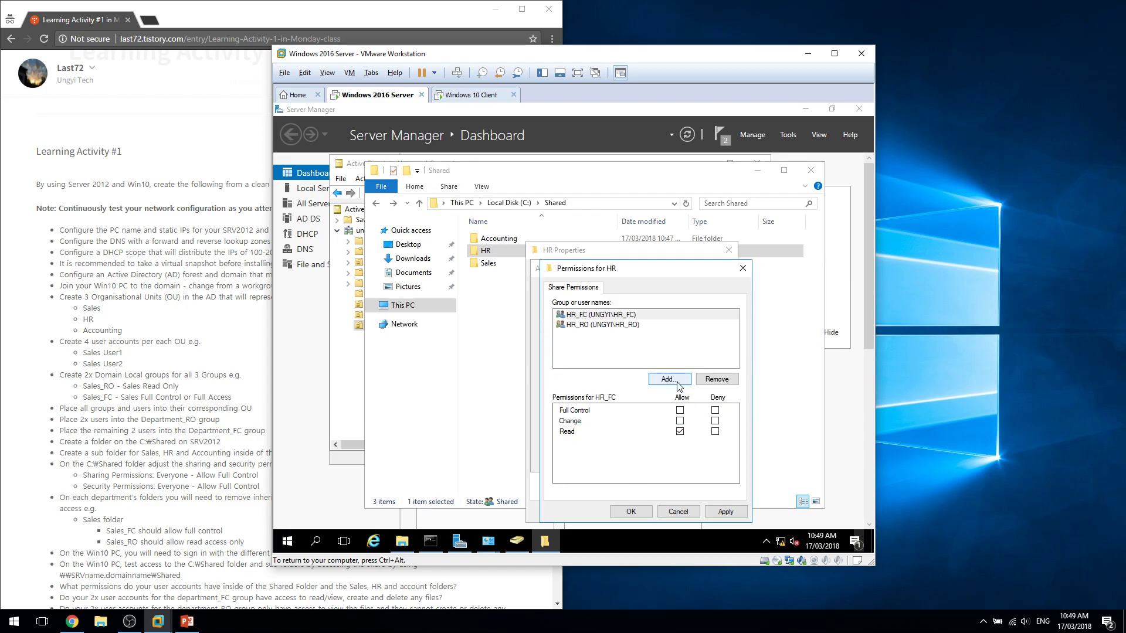
{"action": "left_click", "coordinate": [630, 512]}
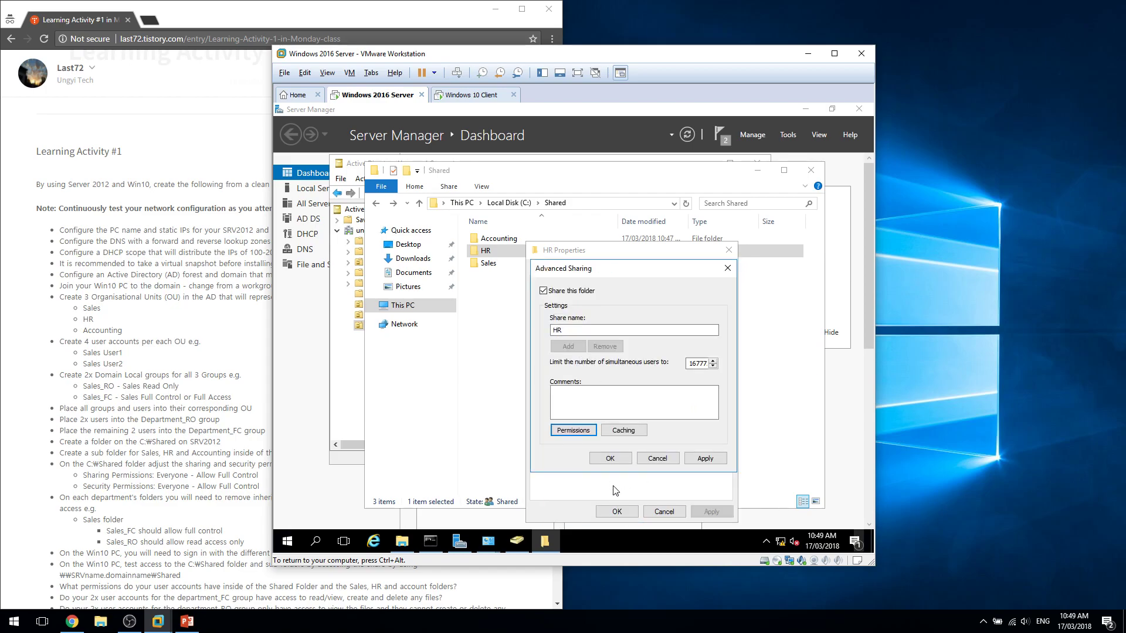
{"action": "left_click", "coordinate": [620, 461]}
Disable inheritance on the HR folder and remove all inherited permissions.
{"action": "left_click", "coordinate": [601, 270]}
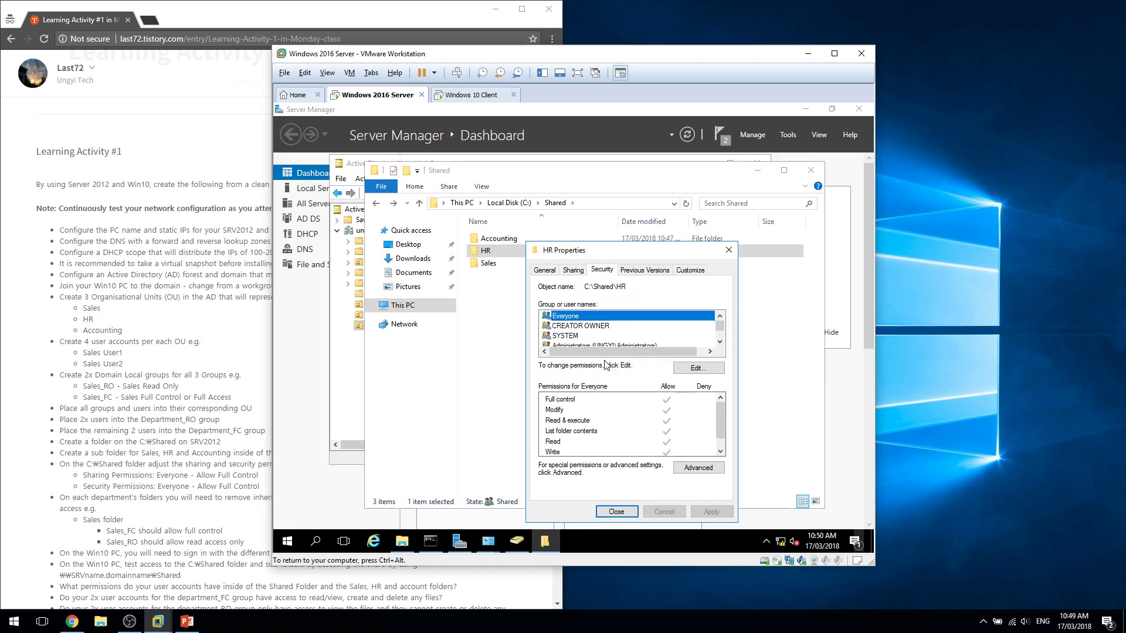
{"action": "left_click", "coordinate": [696, 370]}
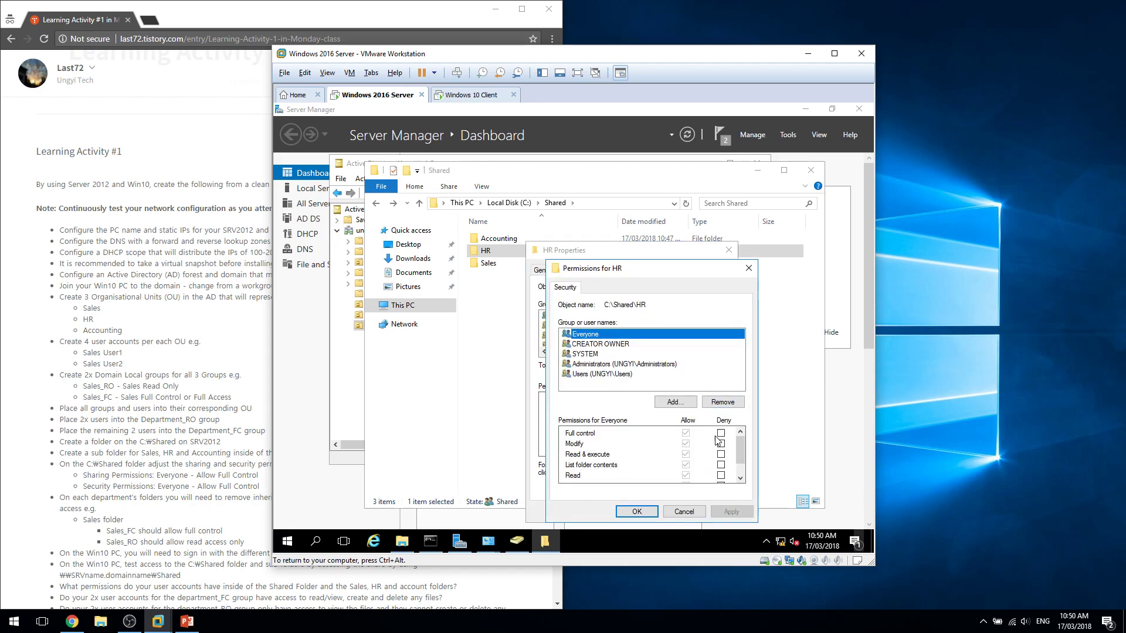
{"action": "left_click", "coordinate": [748, 268]}
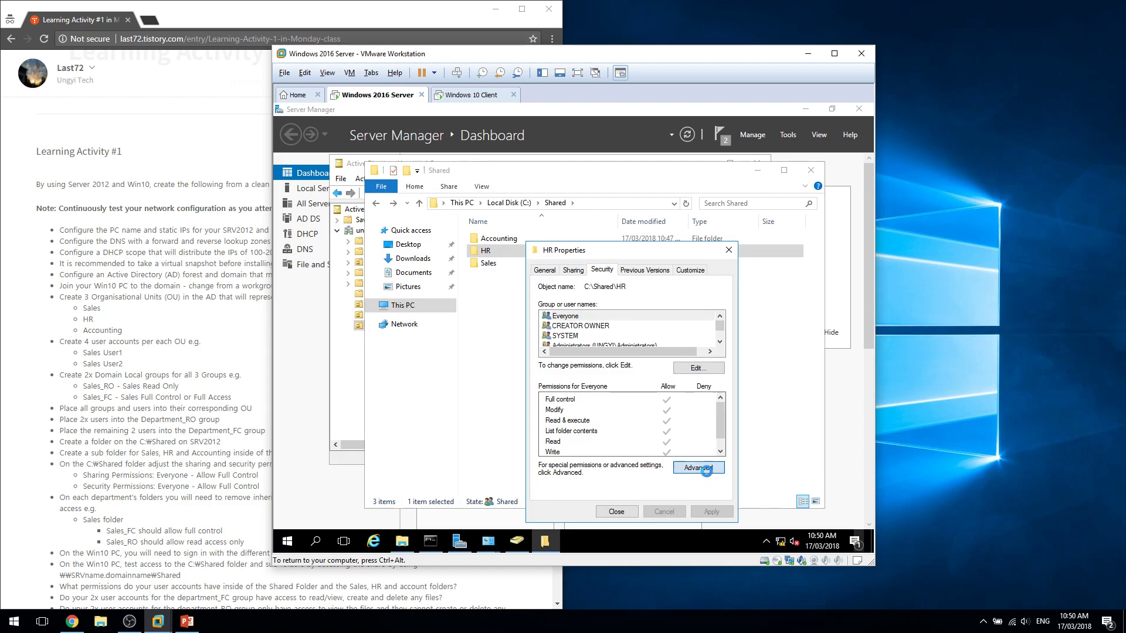
{"action": "left_click", "coordinate": [709, 474]}
{"action": "left_click", "coordinate": [401, 413]}
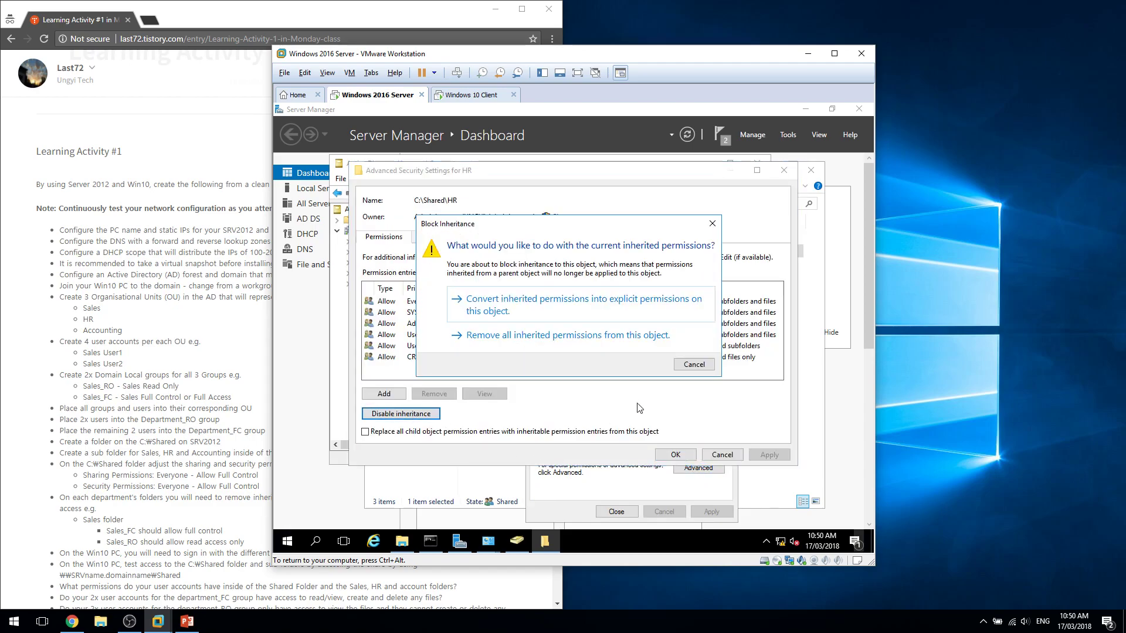
{"action": "left_click", "coordinate": [608, 337]}
Add an HR_RO permission entry with read & execute on the HR folder.
{"action": "left_click", "coordinate": [384, 393]}
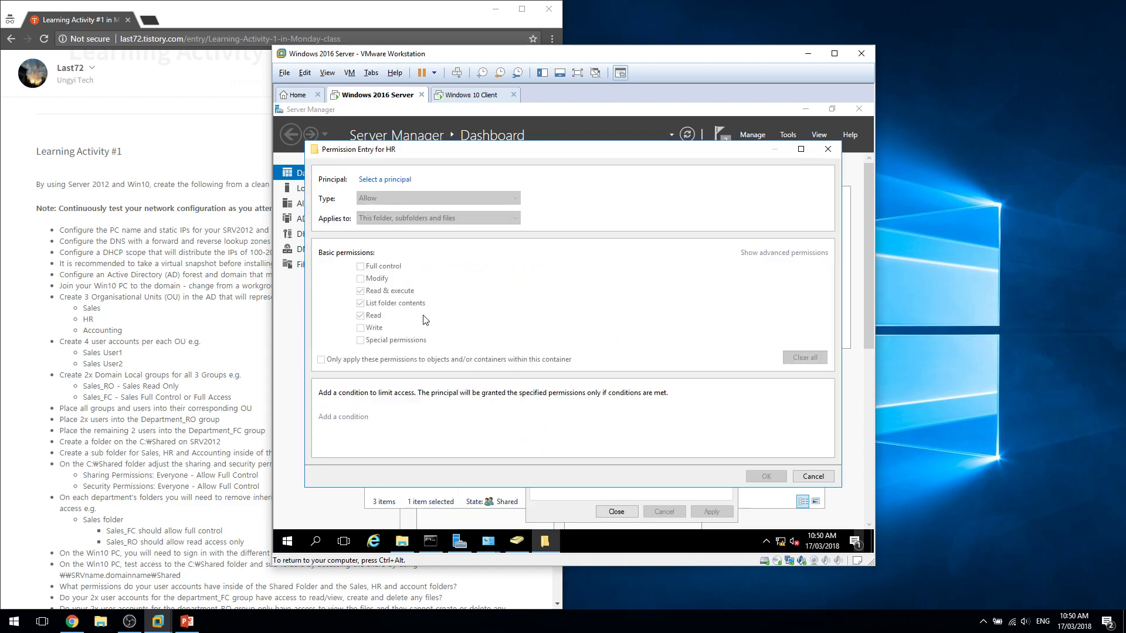
{"action": "left_click", "coordinate": [387, 179]}
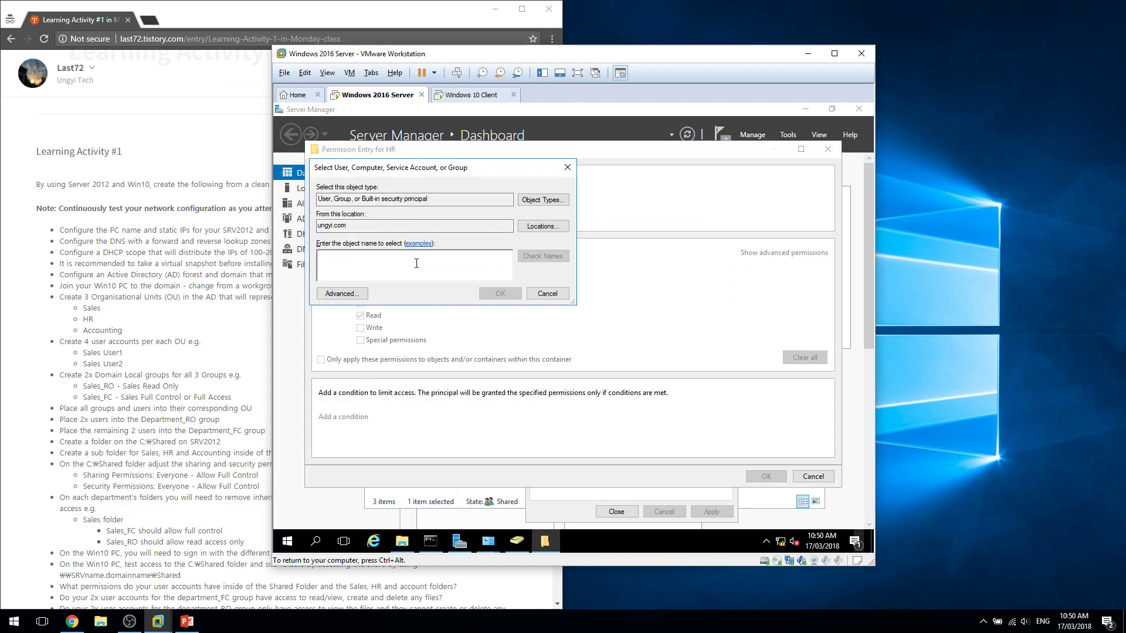
{"action": "type", "text": "HR"}
{"action": "key", "text": "Return"}
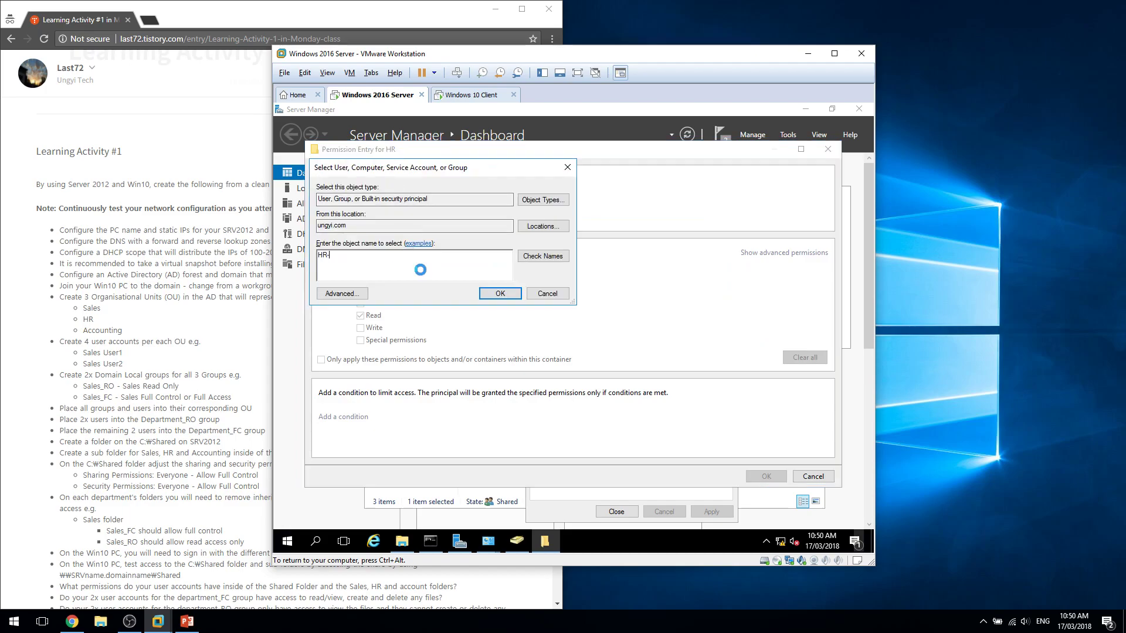
{"action": "key", "text": "Return"}
{"action": "type", "text": "-RO"}
{"action": "key", "text": "Return"}
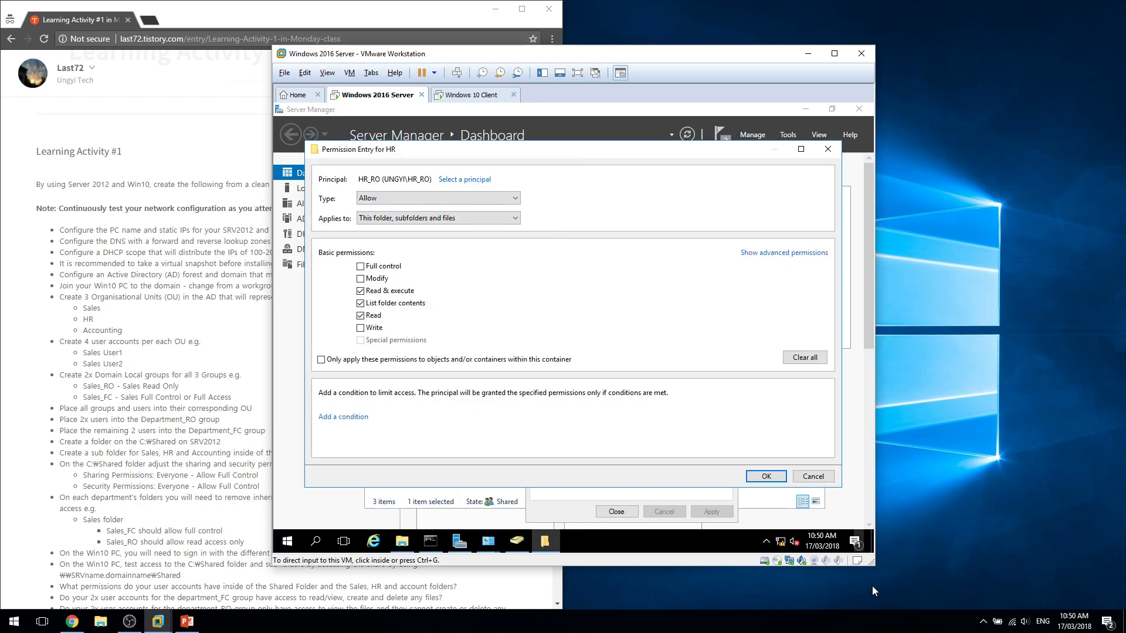
{"action": "left_click", "coordinate": [766, 476]}
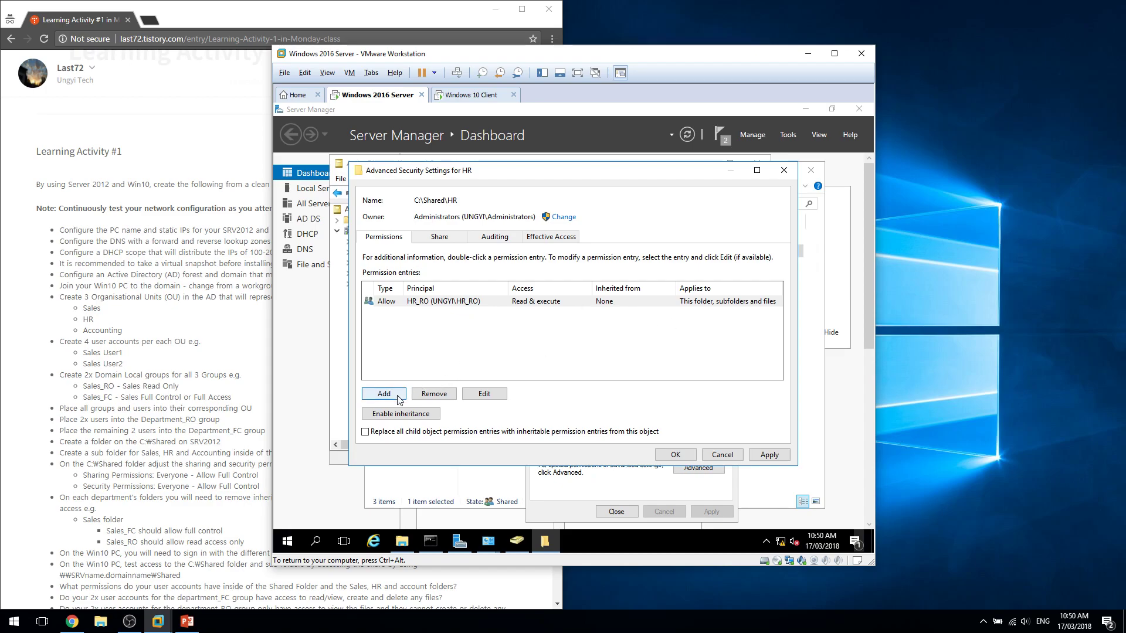
Add an HR_FC full control entry and apply the HR advanced security settings.
{"action": "left_click", "coordinate": [452, 302]}
{"action": "double_click", "coordinate": [452, 302]}
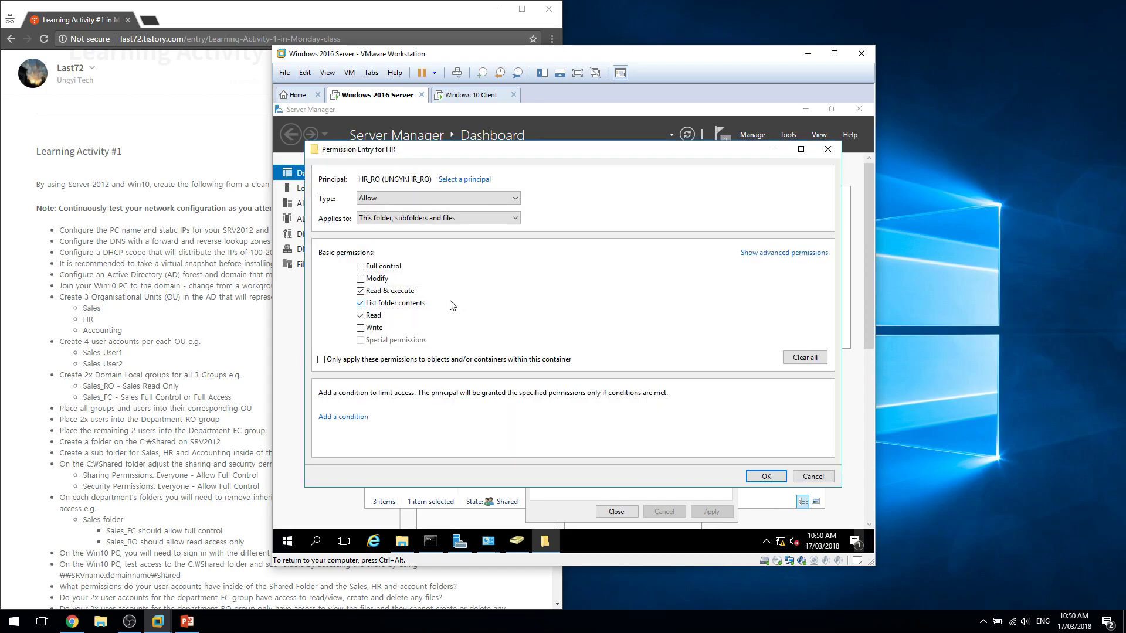
{"action": "left_click", "coordinate": [764, 478]}
{"action": "left_click", "coordinate": [384, 394]}
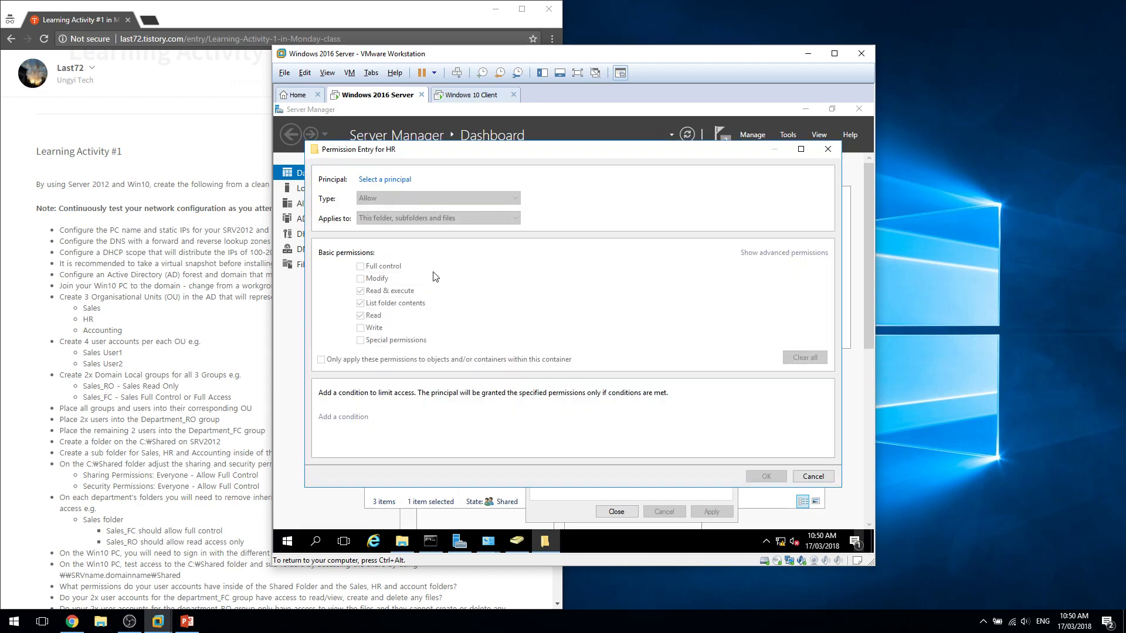
{"action": "left_click", "coordinate": [385, 178]}
{"action": "type", "text": "HR_F"}
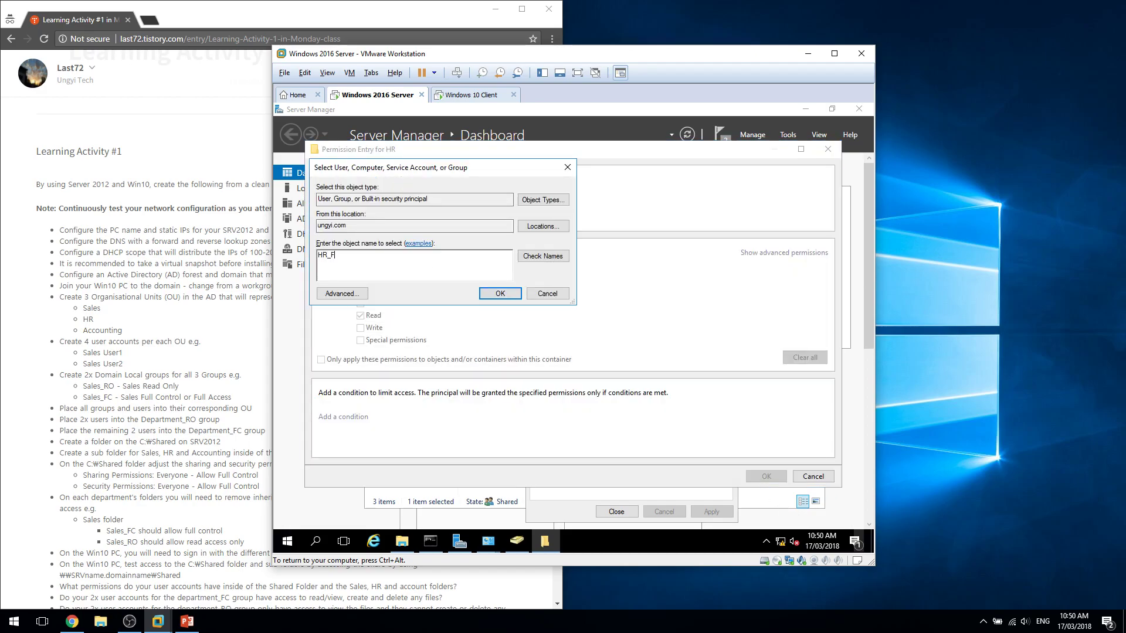
{"action": "type", "text": "C"}
{"action": "key", "text": "Return"}
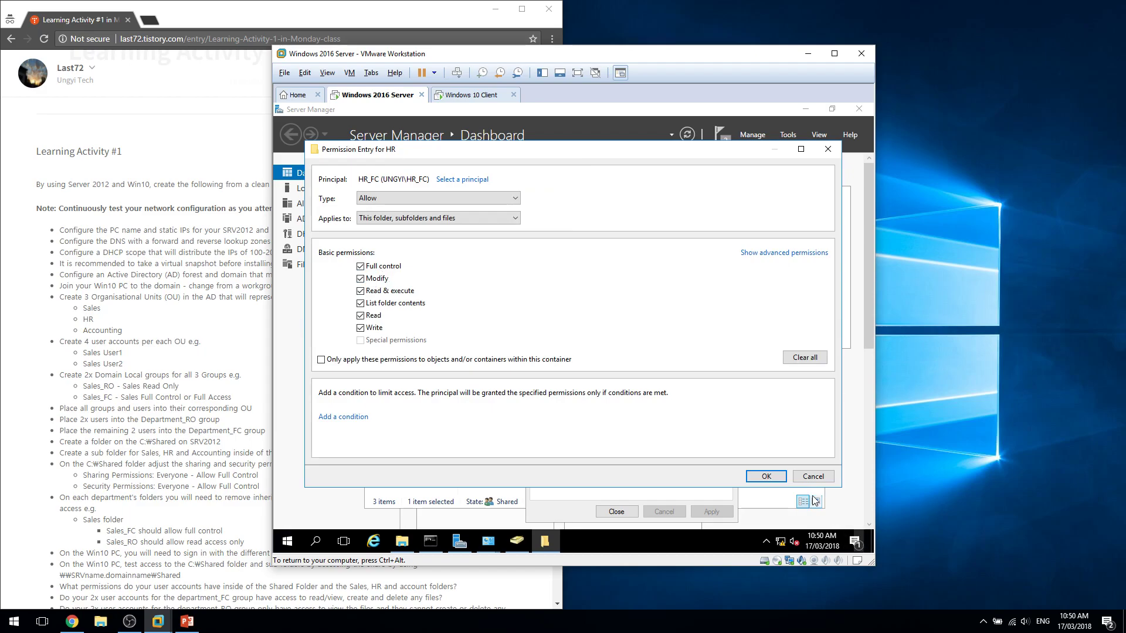
{"action": "left_click", "coordinate": [766, 476]}
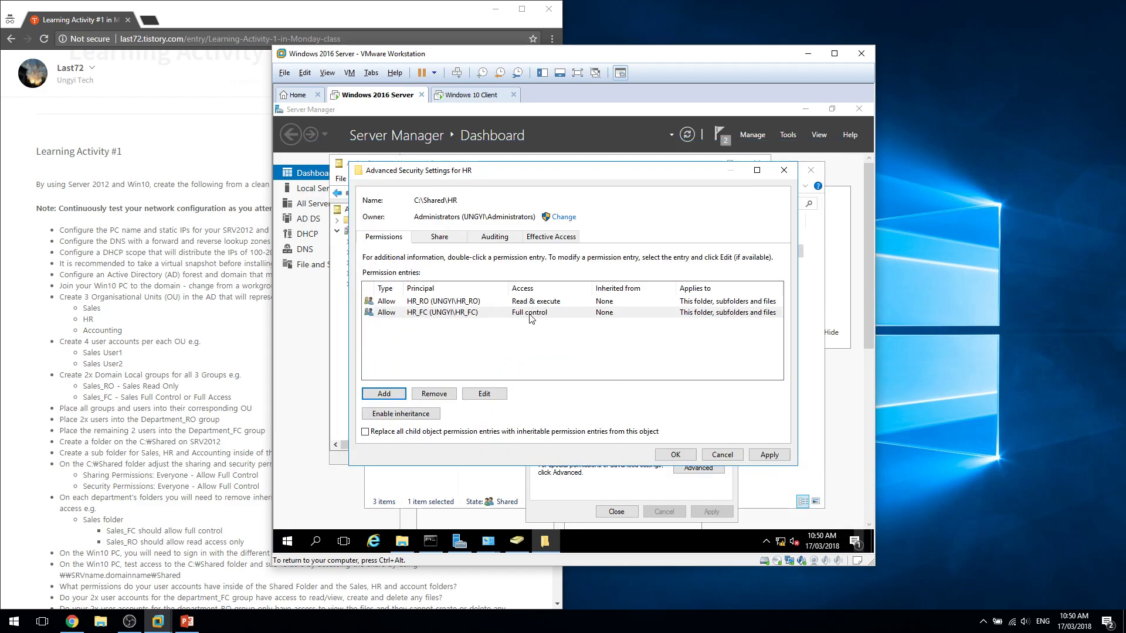
{"action": "left_click", "coordinate": [676, 455]}
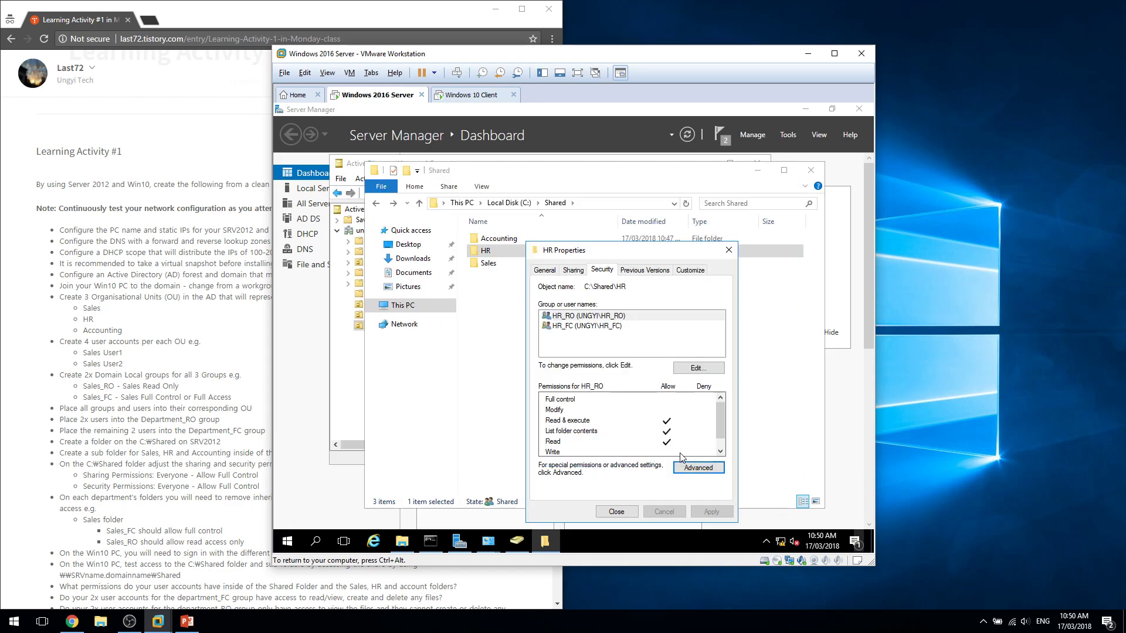
Add the Administrators group to the HR permissions, then remove it again.
{"action": "left_click", "coordinate": [715, 370]}
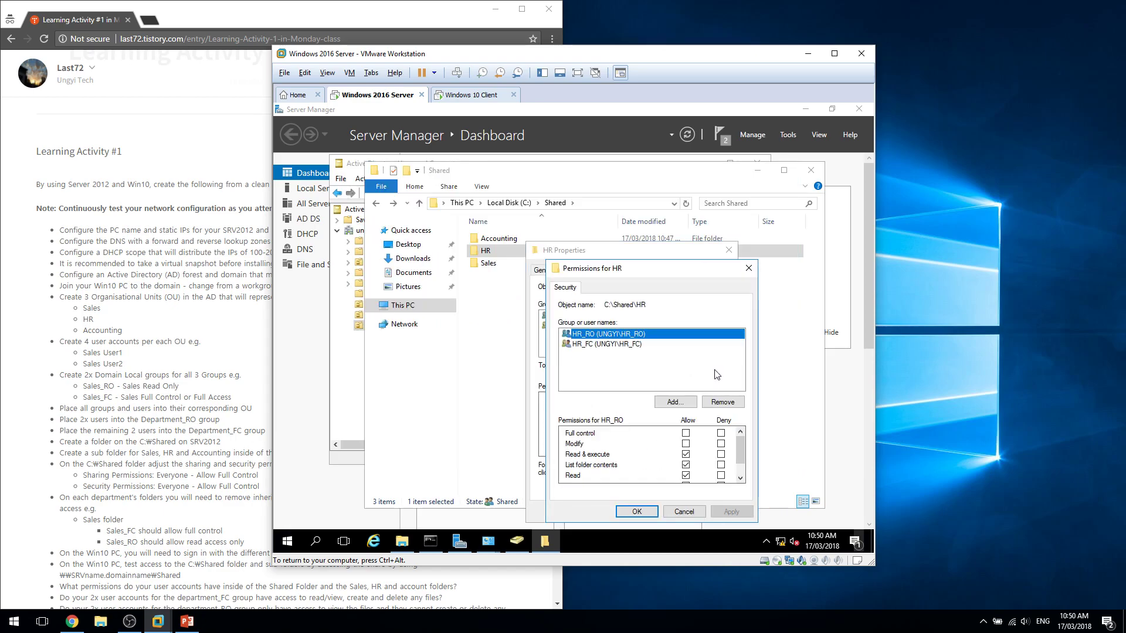
{"action": "left_click", "coordinate": [687, 401]}
{"action": "type", "text": "admin"}
{"action": "key", "text": "Return"}
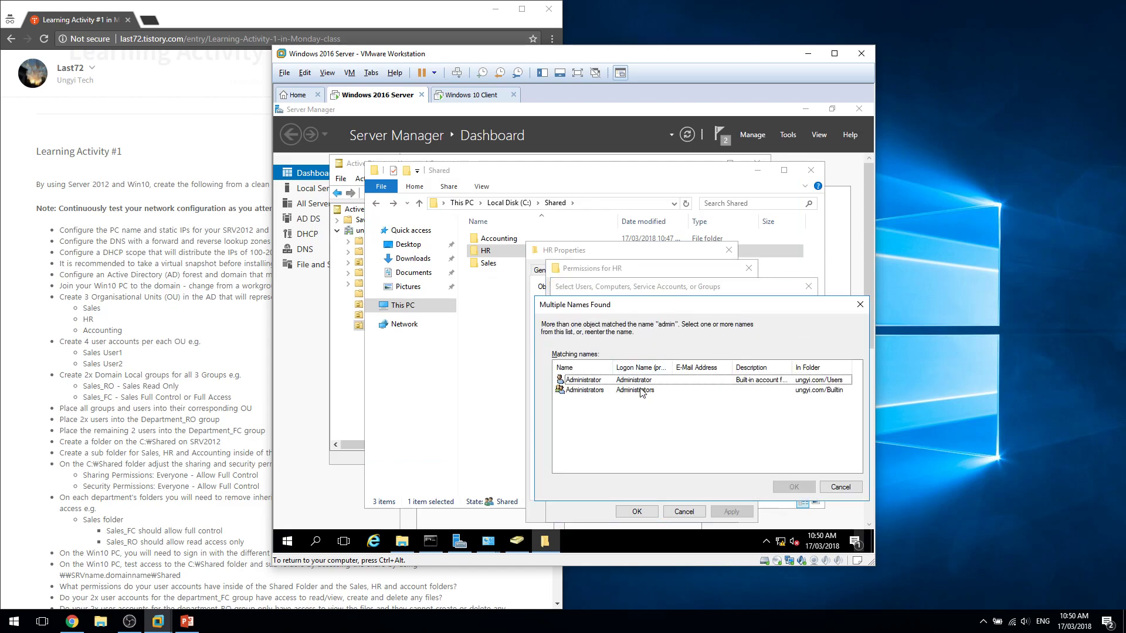
{"action": "double_click", "coordinate": [642, 390]}
{"action": "left_click", "coordinate": [659, 336]}
{"action": "left_click", "coordinate": [723, 402]}
Give the Administrator account full control of HR and apply the changes.
{"action": "left_click", "coordinate": [680, 404]}
{"action": "type", "text": "admin"}
{"action": "key", "text": "Return"}
{"action": "double_click", "coordinate": [648, 382]}
{"action": "left_click", "coordinate": [685, 434]}
{"action": "left_click", "coordinate": [642, 510]}
{"action": "left_click", "coordinate": [616, 511]}
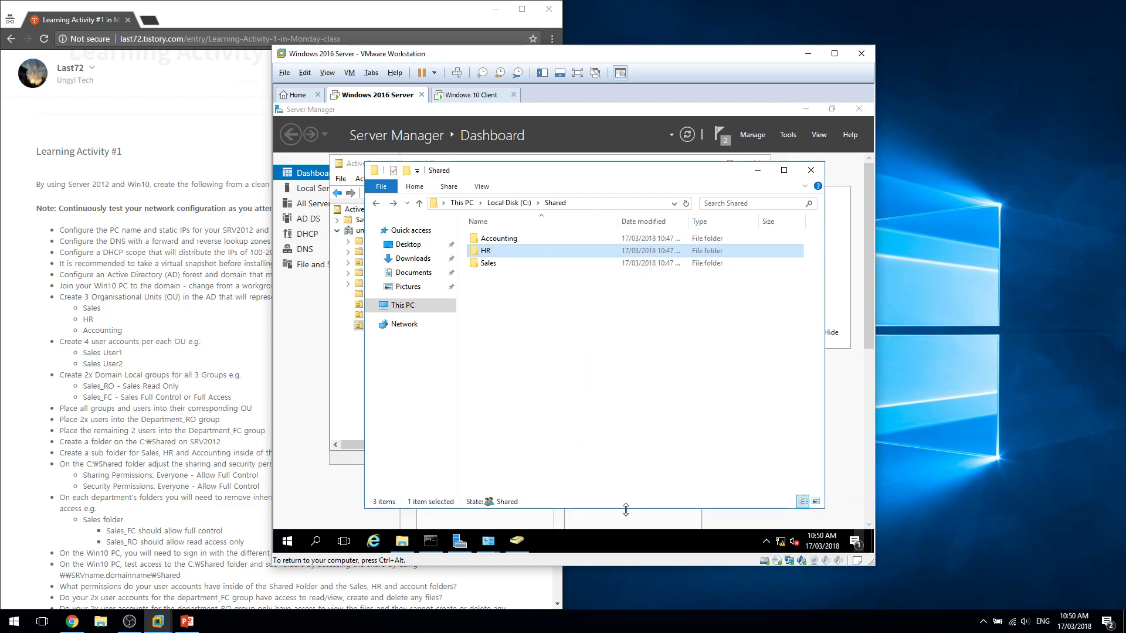
Review the Sales folder's sharing and security permissions, including Administrator's, then close it.
{"action": "right_click", "coordinate": [517, 263]}
{"action": "left_click", "coordinate": [554, 472]}
{"action": "left_click", "coordinate": [569, 270]}
{"action": "left_click", "coordinate": [597, 271]}
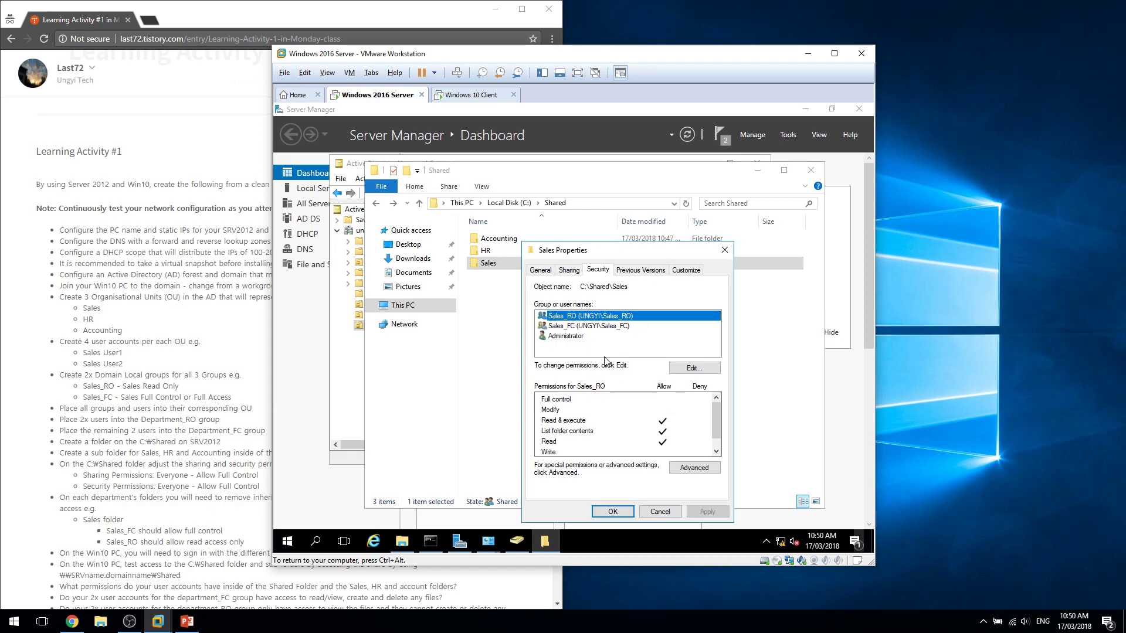
{"action": "left_click", "coordinate": [590, 337]}
{"action": "left_click", "coordinate": [724, 250]}
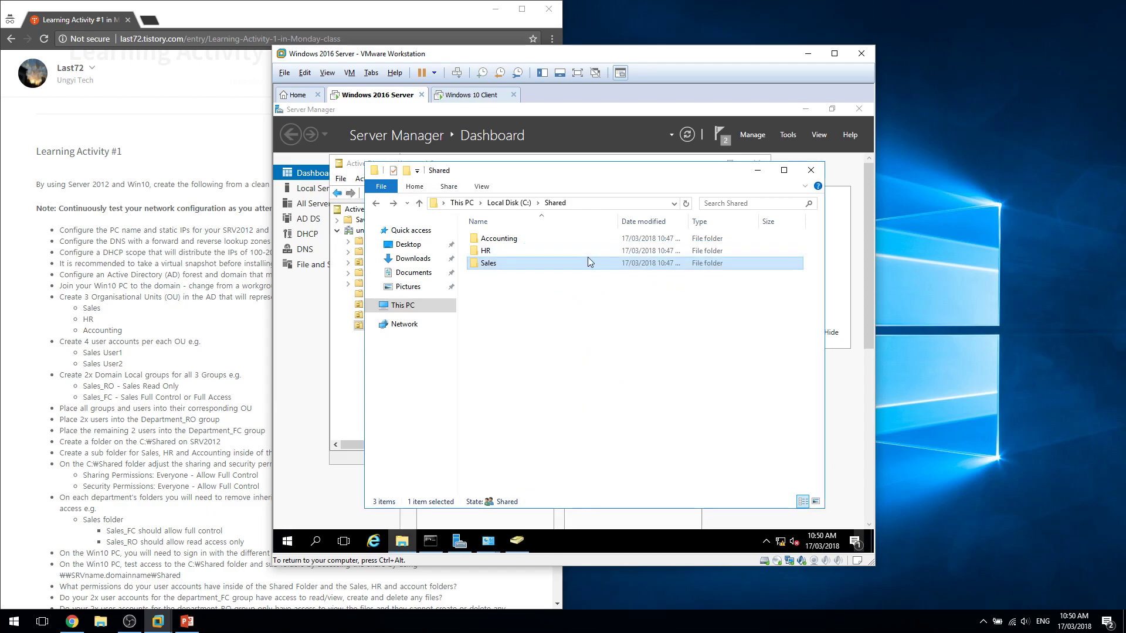
{"action": "left_click", "coordinate": [588, 241]}
Turn on sharing for the Accounting folder and remove Everyone from its share permissions.
{"action": "right_click", "coordinate": [589, 241]}
{"action": "left_click", "coordinate": [627, 451]}
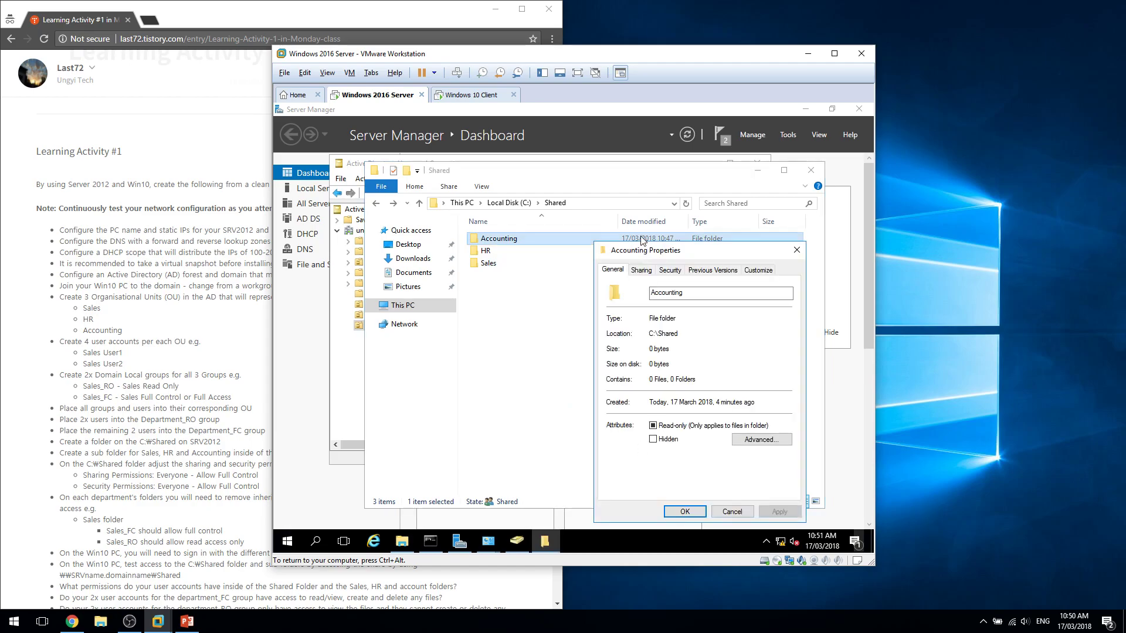
{"action": "left_click", "coordinate": [640, 270]}
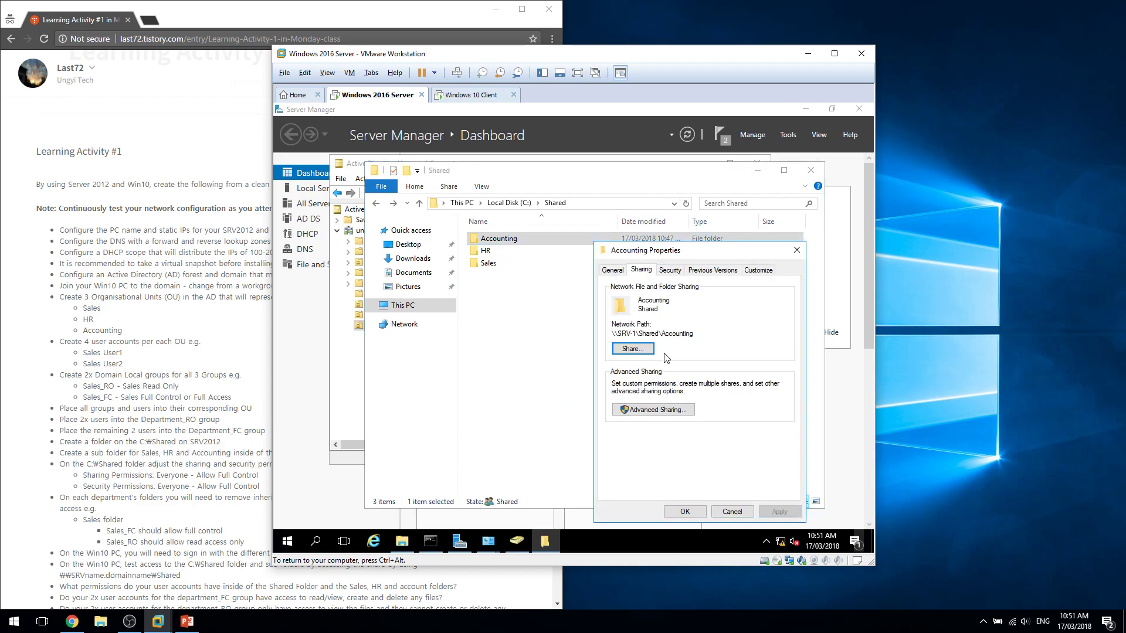
{"action": "left_click", "coordinate": [645, 404]}
{"action": "left_click", "coordinate": [625, 291]}
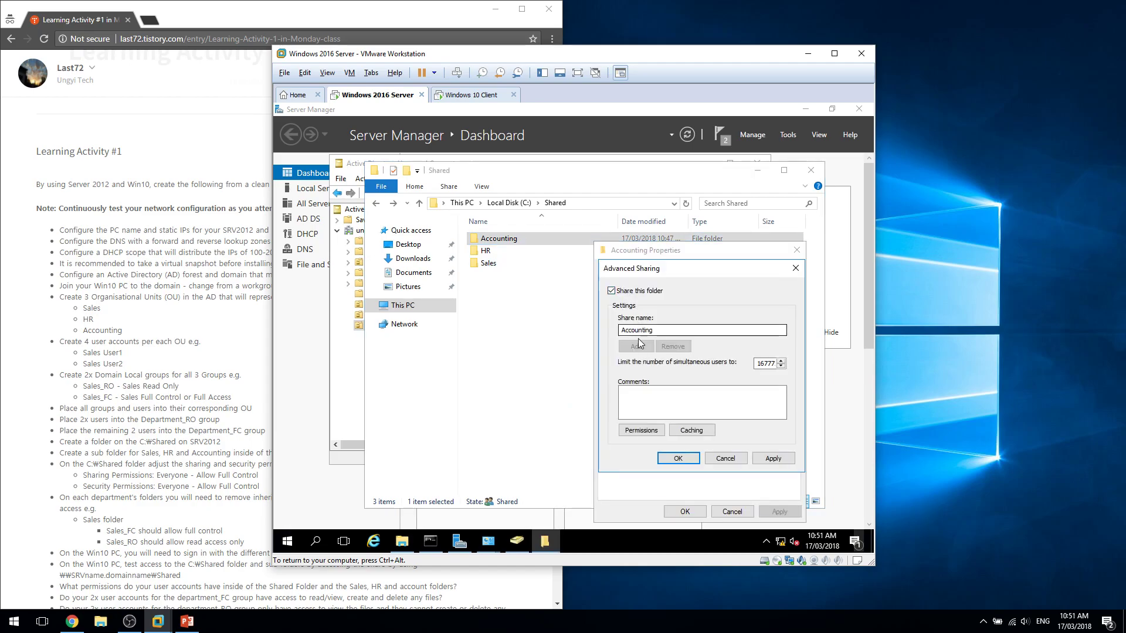
{"action": "left_click", "coordinate": [641, 430]}
{"action": "left_click", "coordinate": [784, 379]}
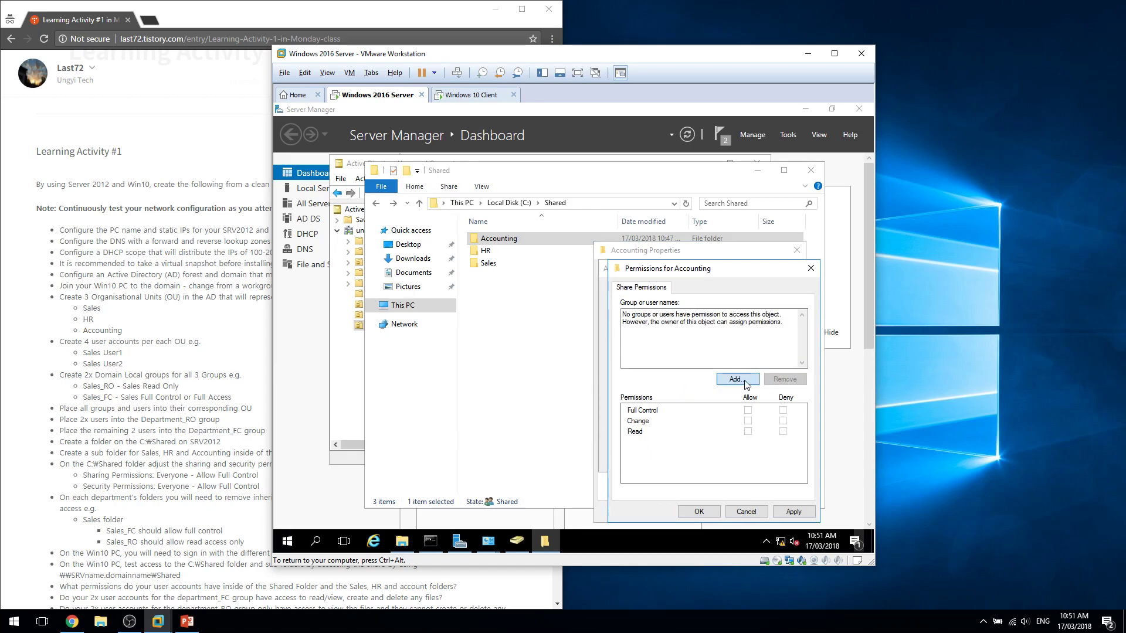
Add Accounting_FC and Accounting_RO to the share permissions and save the sharing settings.
{"action": "left_click", "coordinate": [737, 379]}
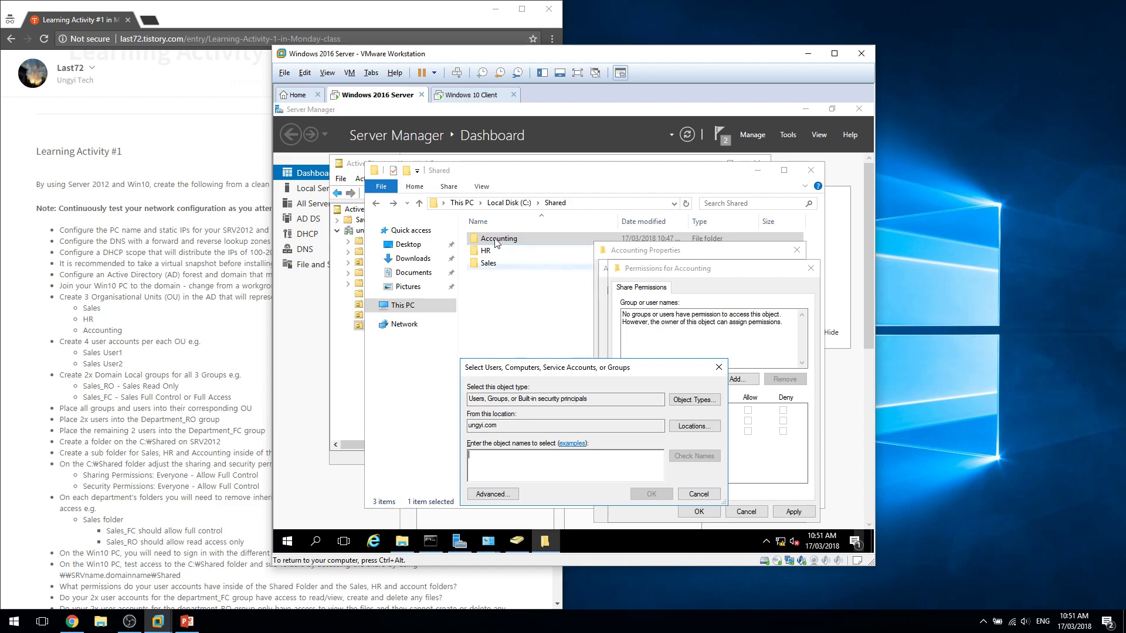
{"action": "left_click_drag", "start_coordinate": [592, 368], "coordinate": [636, 288]}
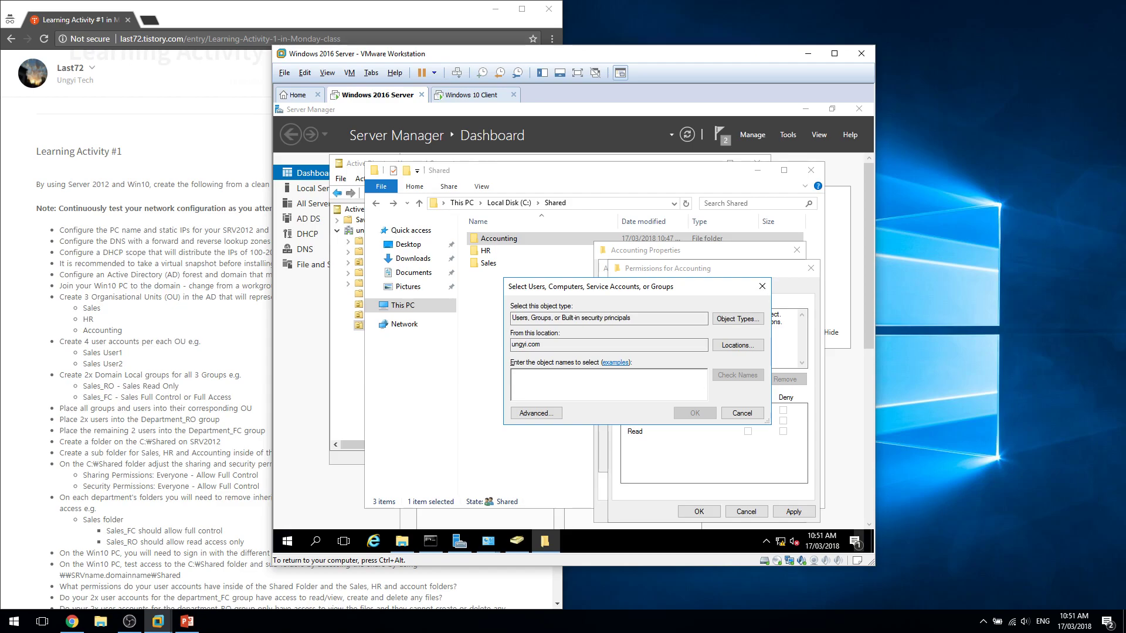
{"action": "type", "text": "a"}
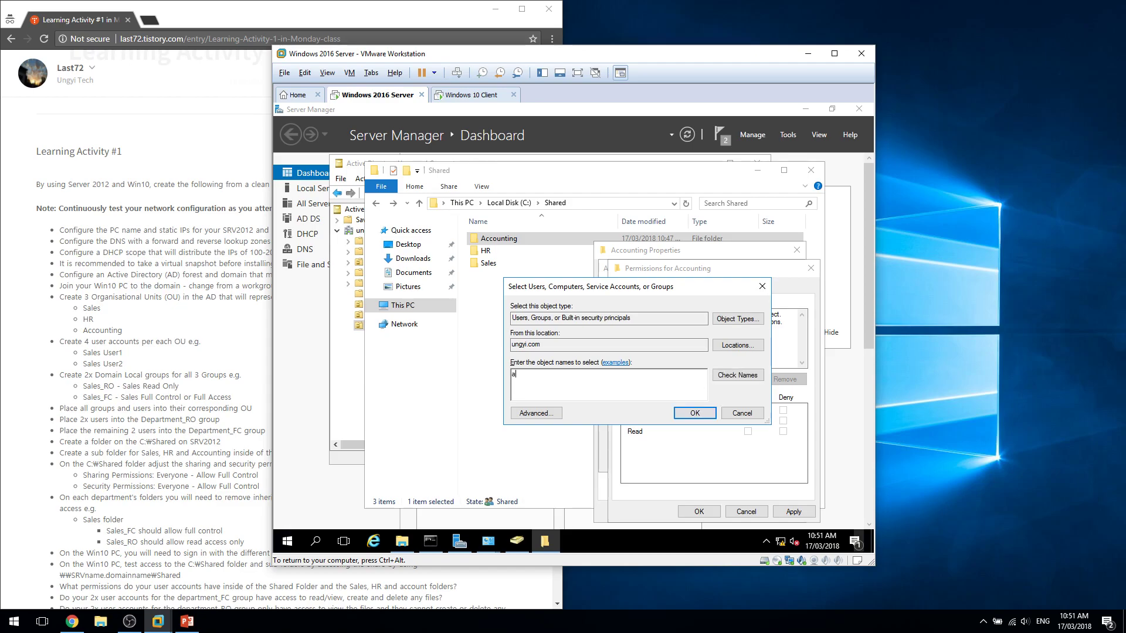
{"action": "key", "text": "Return"}
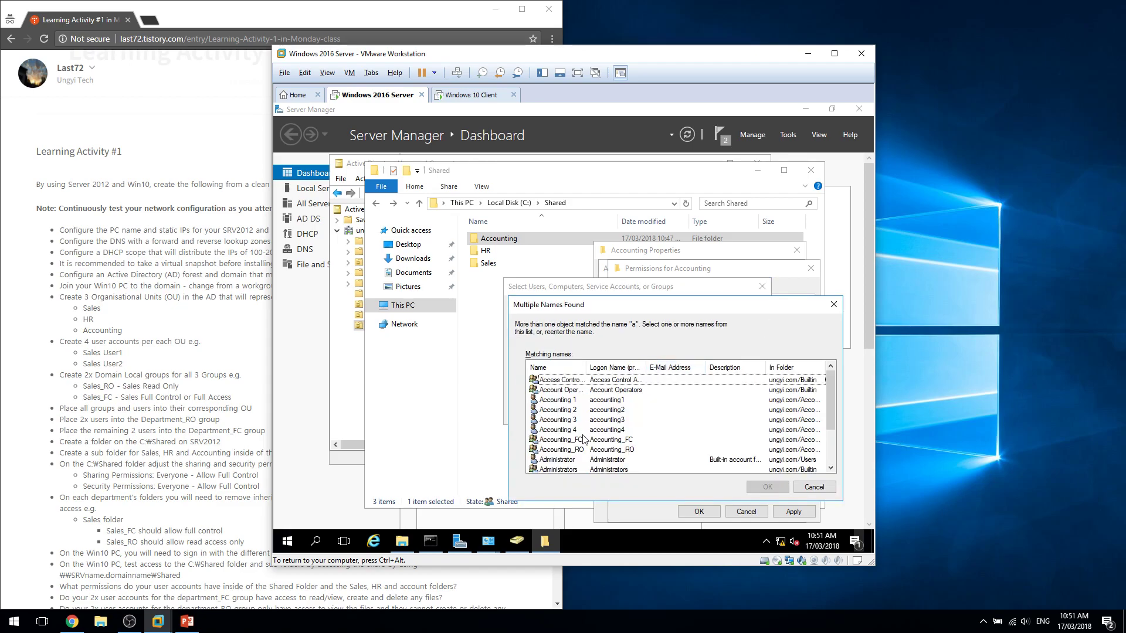
{"action": "double_click", "coordinate": [583, 439]}
{"action": "key", "text": "Return"}
{"action": "left_click", "coordinate": [739, 379]}
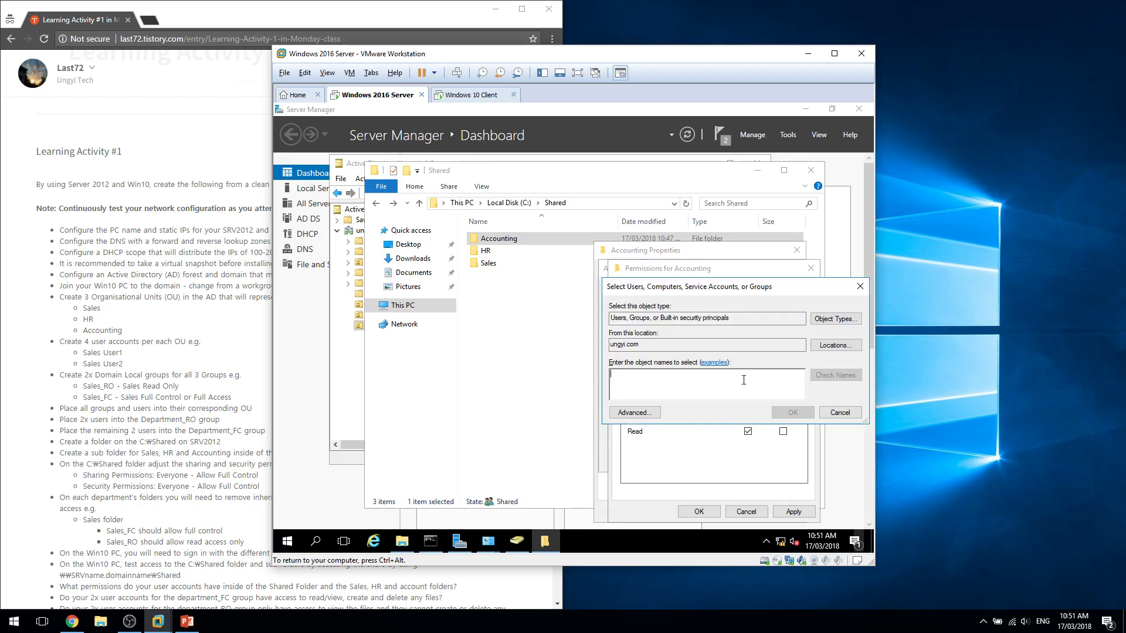
{"action": "type", "text": "a"}
{"action": "key", "text": "Return"}
{"action": "double_click", "coordinate": [619, 452]}
{"action": "key", "text": "Return"}
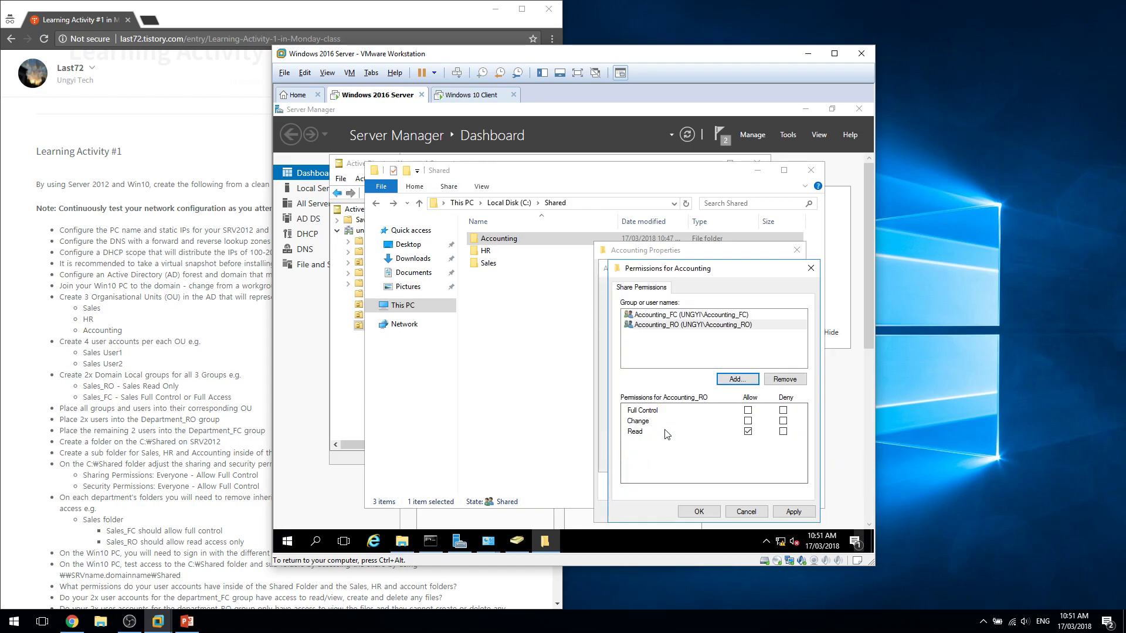
{"action": "left_click", "coordinate": [699, 512]}
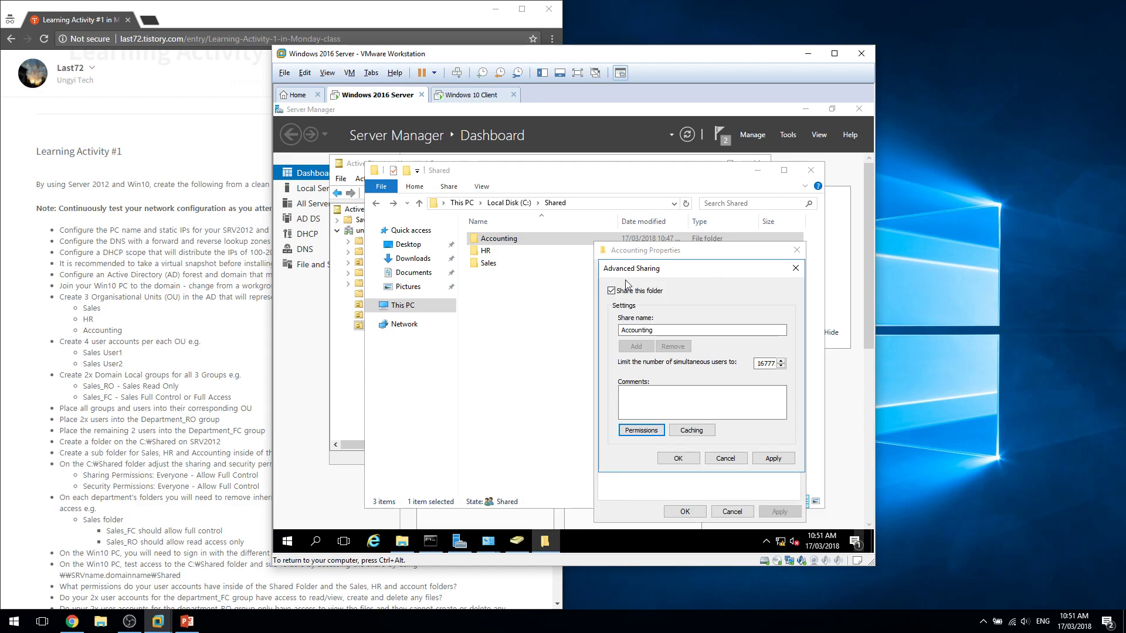
{"action": "left_click", "coordinate": [694, 455]}
{"action": "key", "text": "ctrl+Tab"}
Remove inherited permissions from Accounting and add Accounting_FC with full control.
{"action": "left_click", "coordinate": [779, 466]}
{"action": "left_click", "coordinate": [401, 413]}
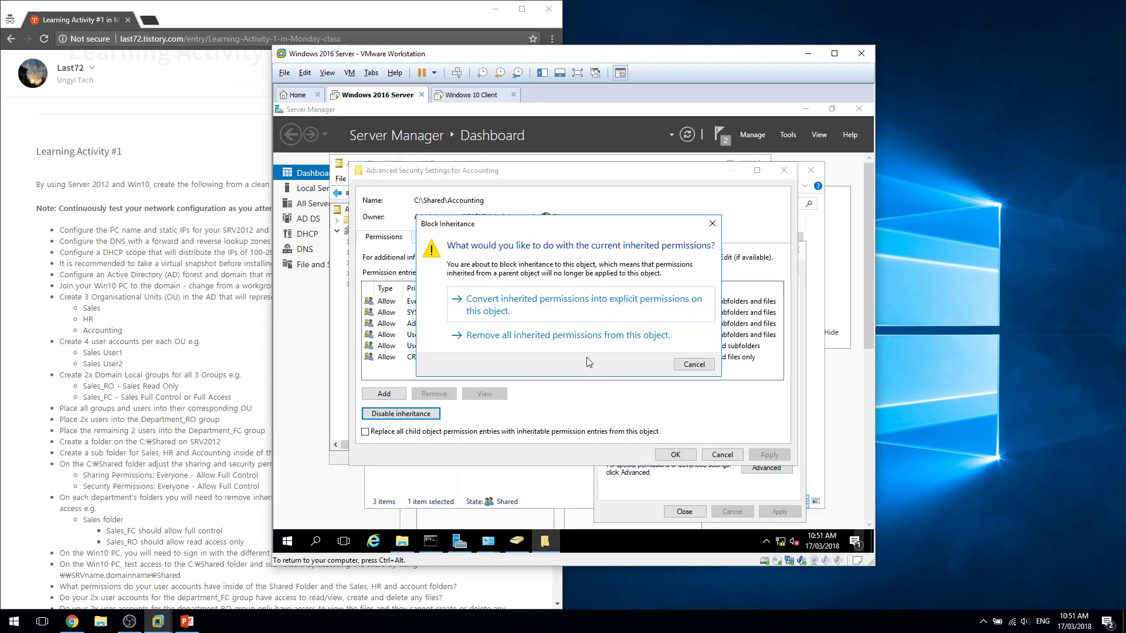
{"action": "left_click", "coordinate": [587, 335]}
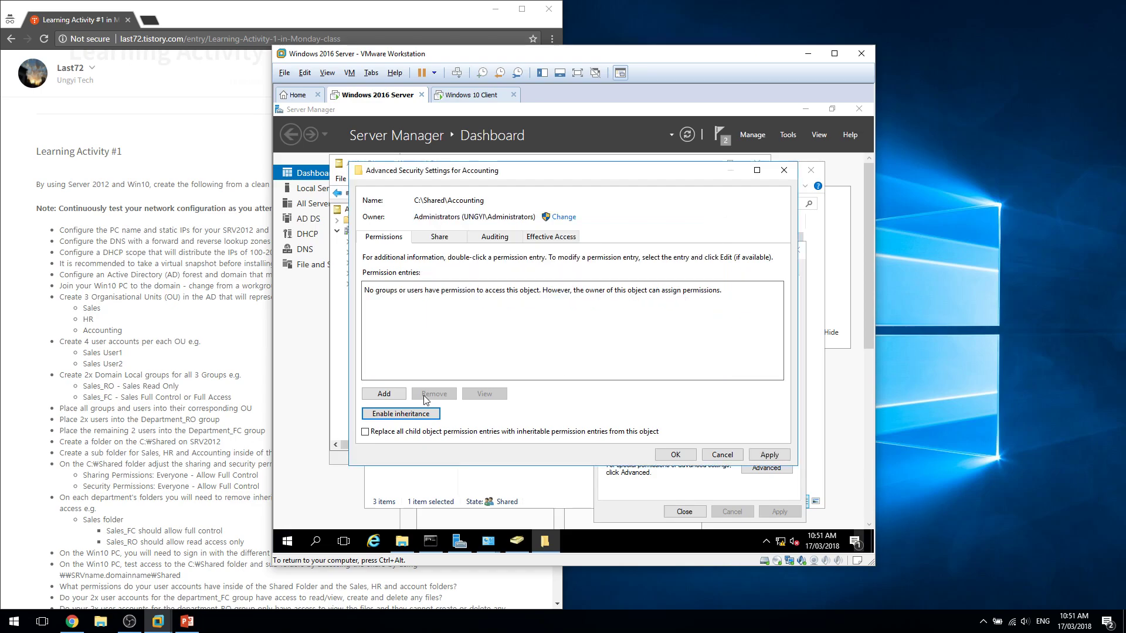
{"action": "left_click", "coordinate": [384, 392]}
{"action": "left_click", "coordinate": [392, 184]}
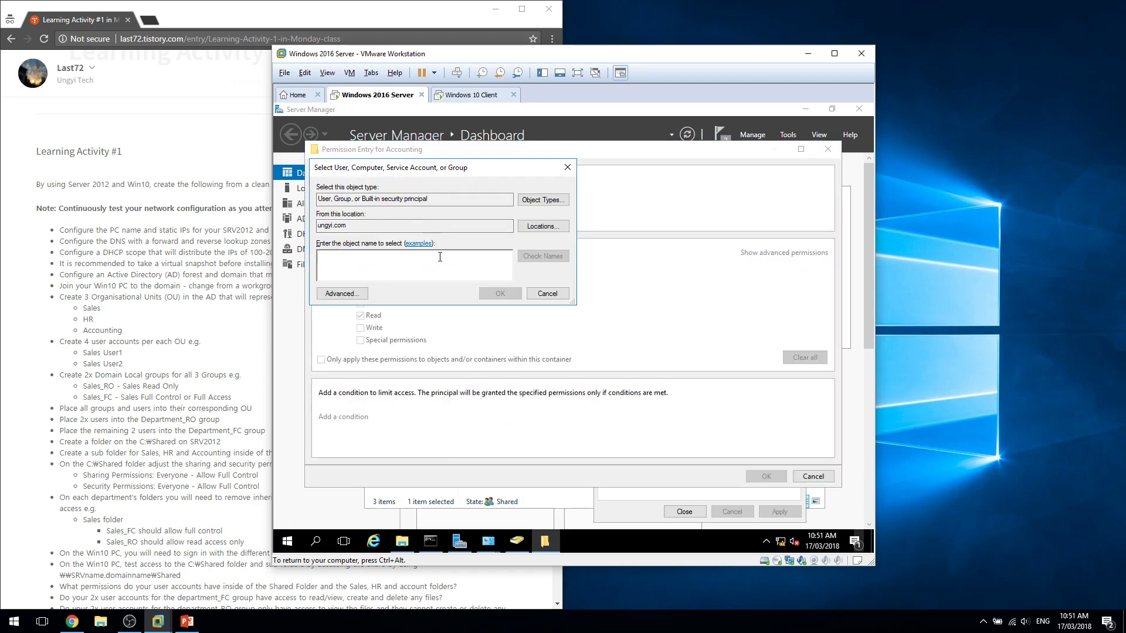
{"action": "type", "text": "a"}
{"action": "key", "text": "Return"}
{"action": "double_click", "coordinate": [382, 322]}
{"action": "left_click", "coordinate": [371, 267]}
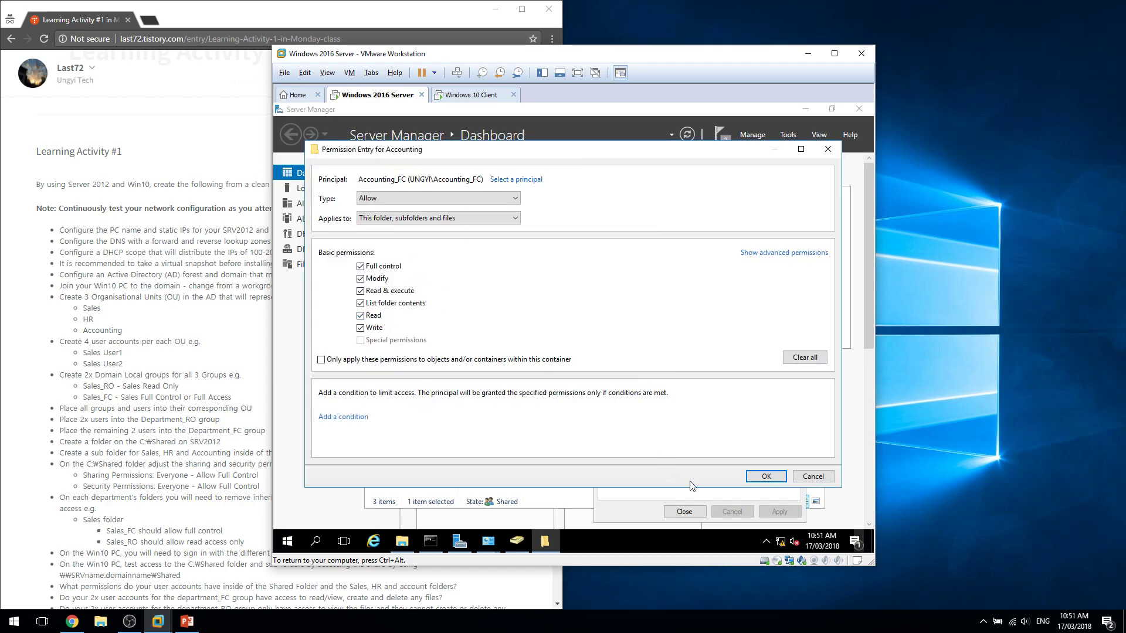
{"action": "left_click", "coordinate": [762, 476]}
Add Accounting_RO with read & execute, apply, and close the Accounting properties.
{"action": "left_click", "coordinate": [381, 394]}
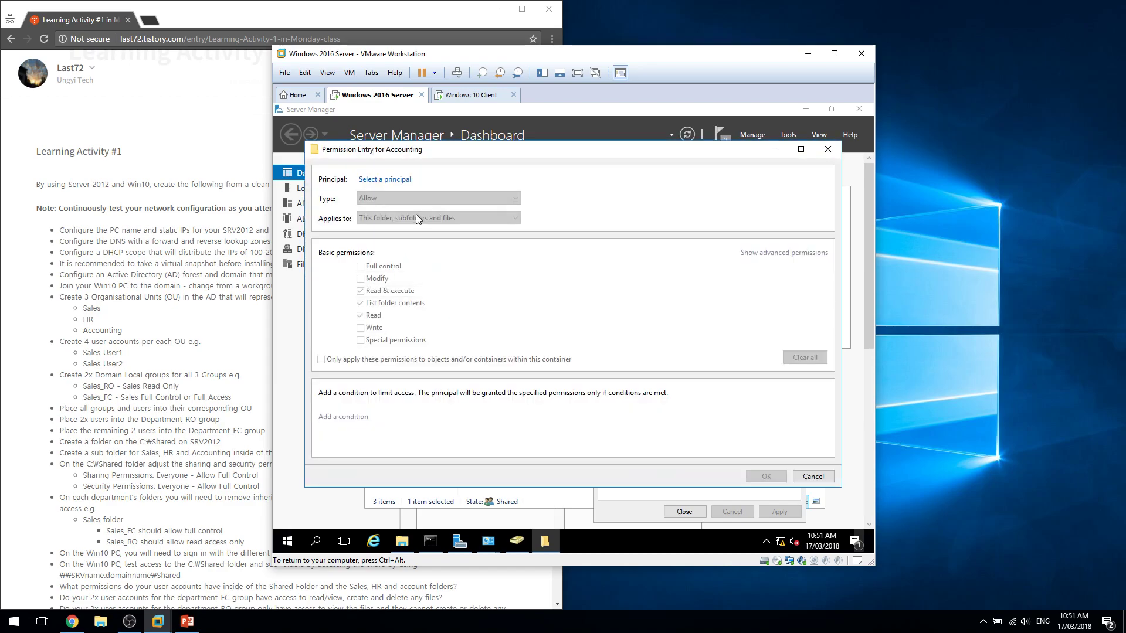
{"action": "left_click", "coordinate": [398, 188]}
{"action": "type", "text": "a"}
{"action": "key", "text": "Return"}
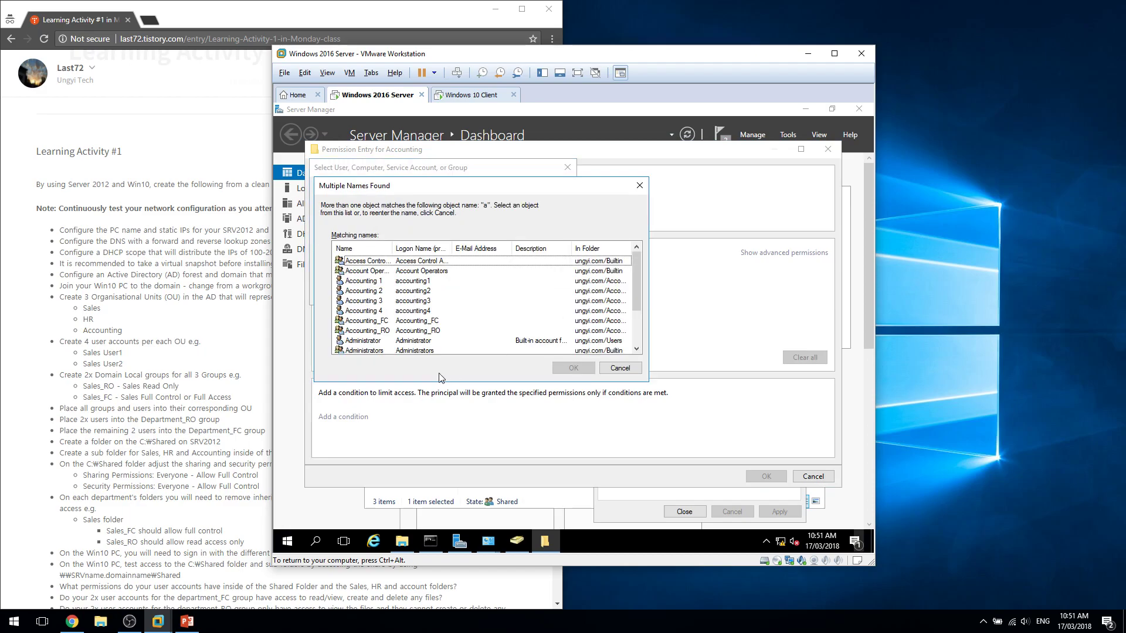
{"action": "double_click", "coordinate": [389, 331]}
{"action": "left_click", "coordinate": [763, 477]}
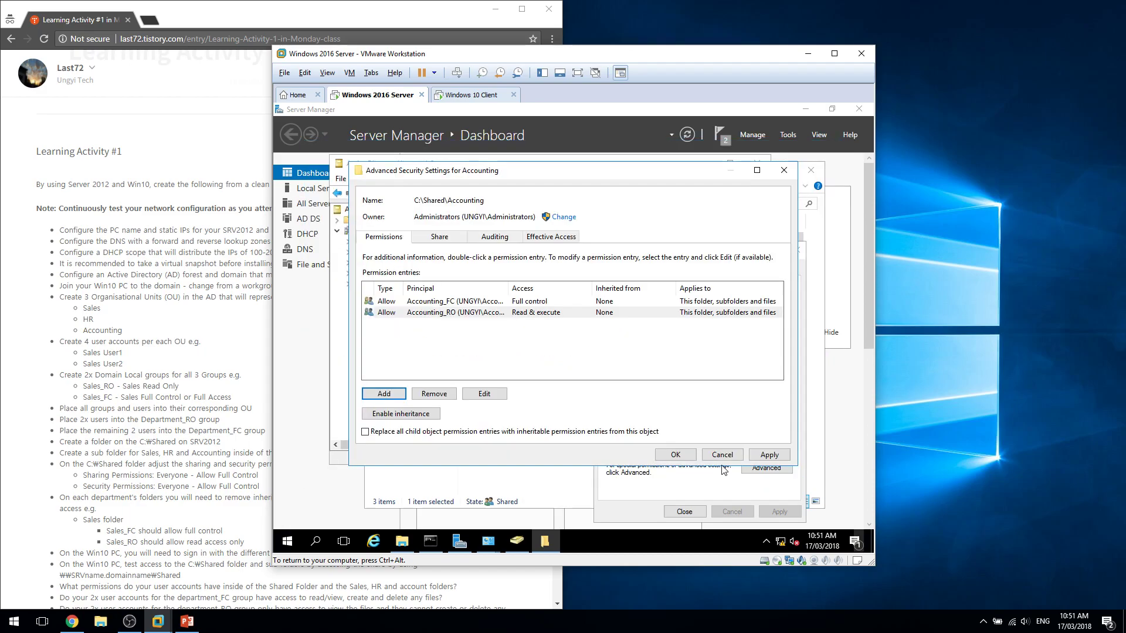
{"action": "left_click", "coordinate": [675, 455]}
{"action": "left_click", "coordinate": [684, 512]}
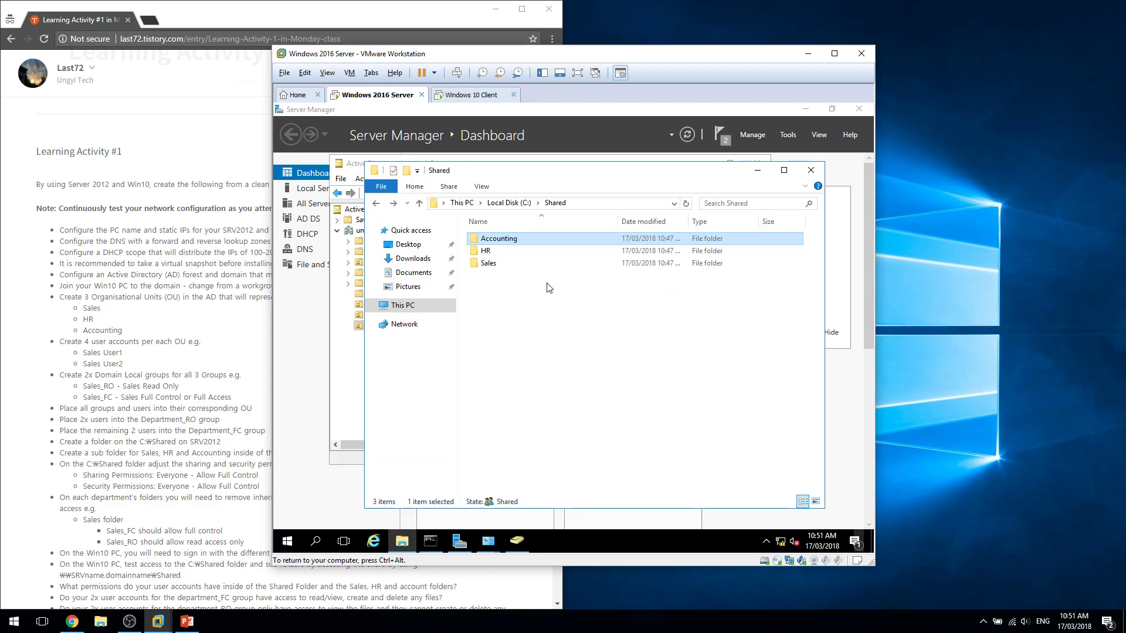
Grant the administrator access to Accounting, then verify its sharing and security permissions.
{"action": "double_click", "coordinate": [540, 240]}
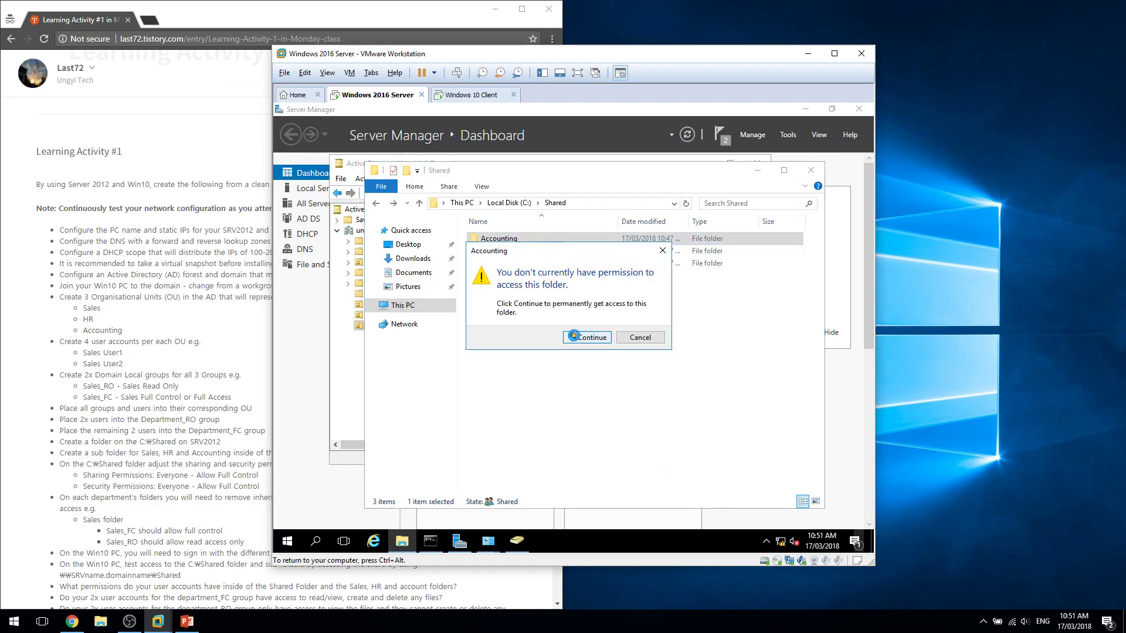
{"action": "left_click", "coordinate": [574, 335]}
{"action": "key", "text": "BackSpace"}
{"action": "right_click", "coordinate": [531, 238]}
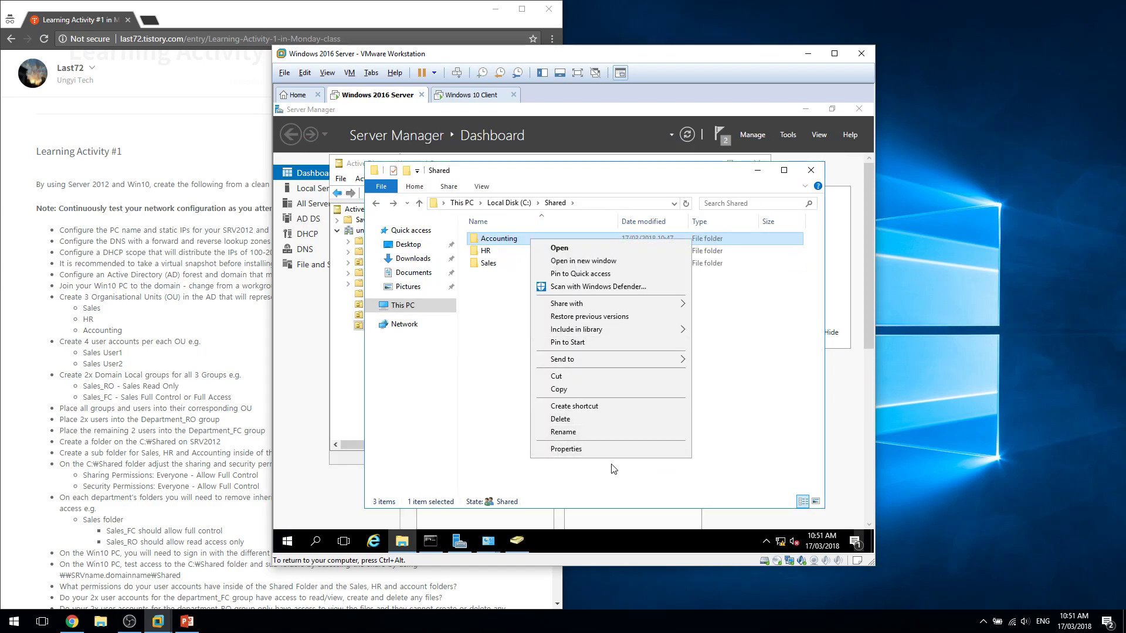
{"action": "left_click", "coordinate": [616, 453]}
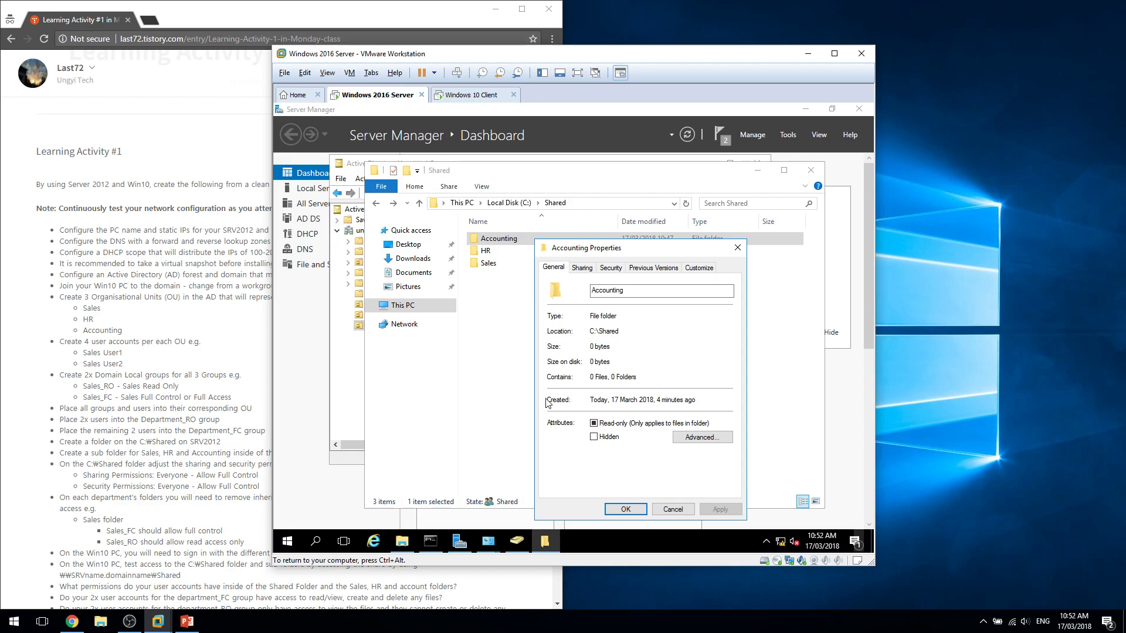
{"action": "left_click", "coordinate": [586, 269]}
{"action": "left_click", "coordinate": [618, 268]}
{"action": "left_click", "coordinate": [605, 334]}
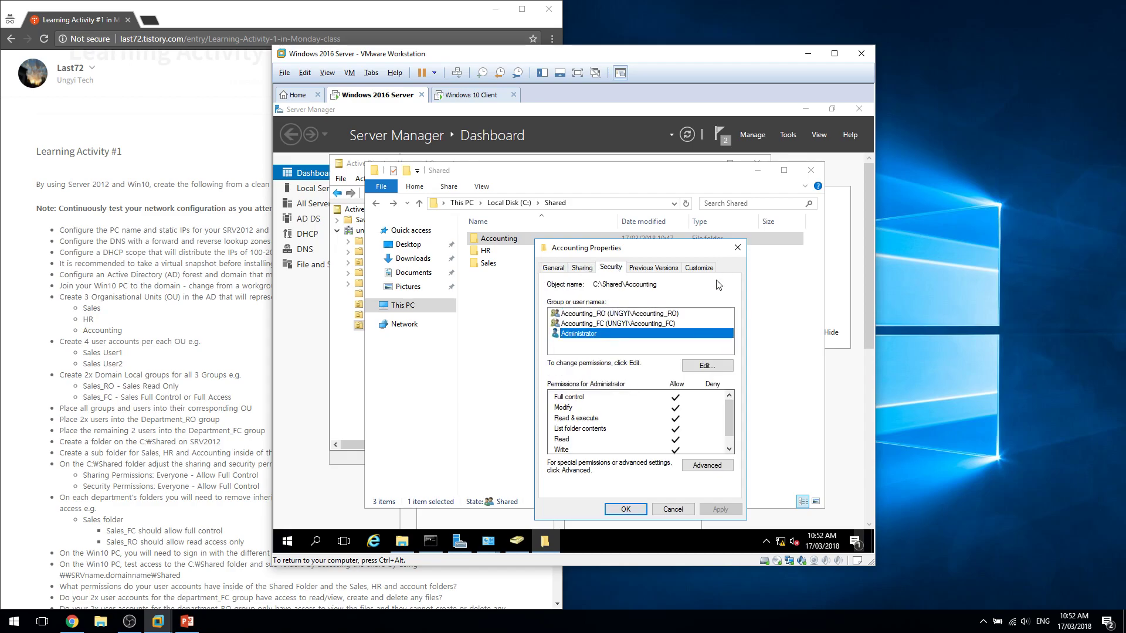
{"action": "left_click", "coordinate": [741, 247]}
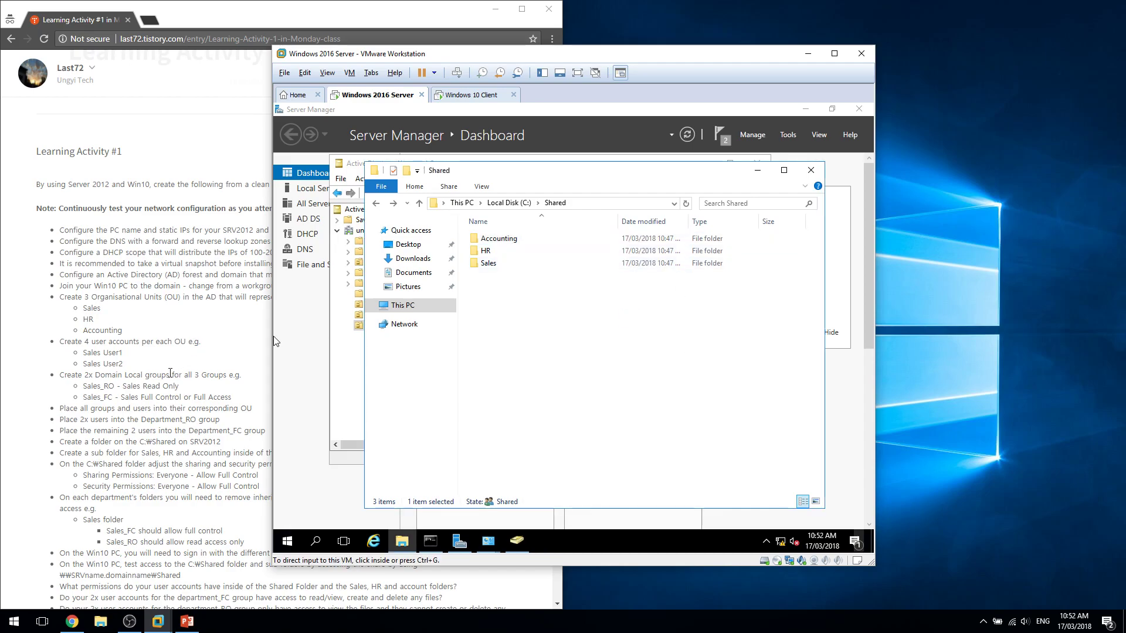
{"action": "left_click", "coordinate": [204, 466]}
Read the task instructions for the Windows 10 client sign-in and access test.
{"action": "left_click_drag", "start_coordinate": [205, 466], "coordinate": [133, 431]}
{"action": "triple_click", "coordinate": [141, 512]}
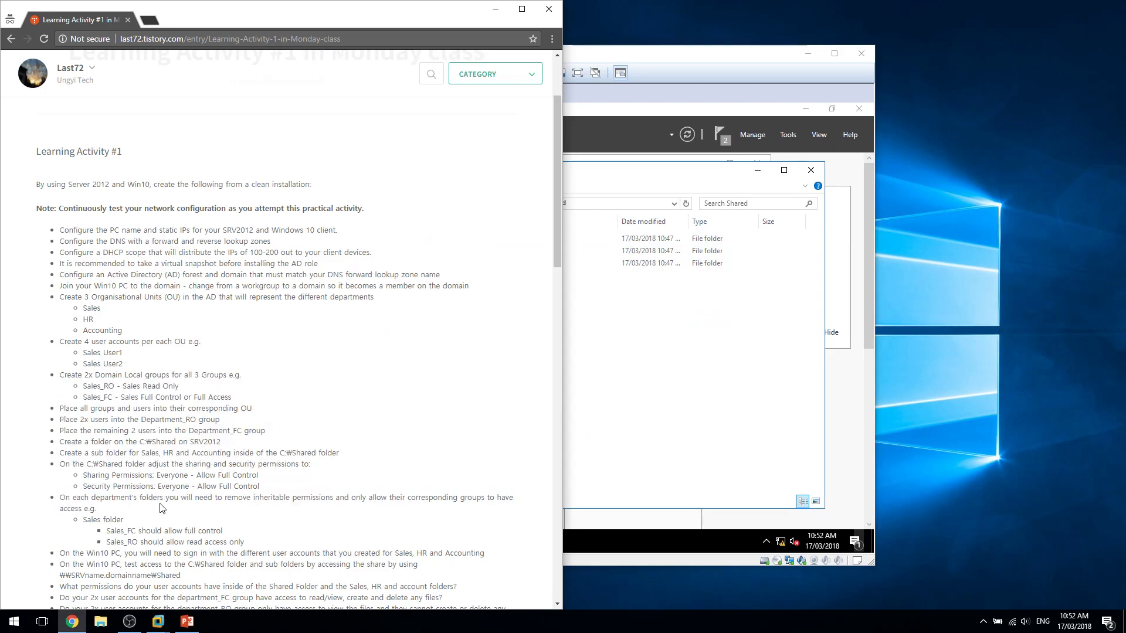
{"action": "left_click", "coordinate": [160, 503]}
{"action": "scroll", "coordinate": [160, 503], "scroll_direction": "down", "scroll_amount": 2}
{"action": "double_click", "coordinate": [96, 447]}
{"action": "double_click", "coordinate": [126, 425]}
{"action": "triple_click", "coordinate": [328, 435]}
{"action": "left_click", "coordinate": [636, 405]}
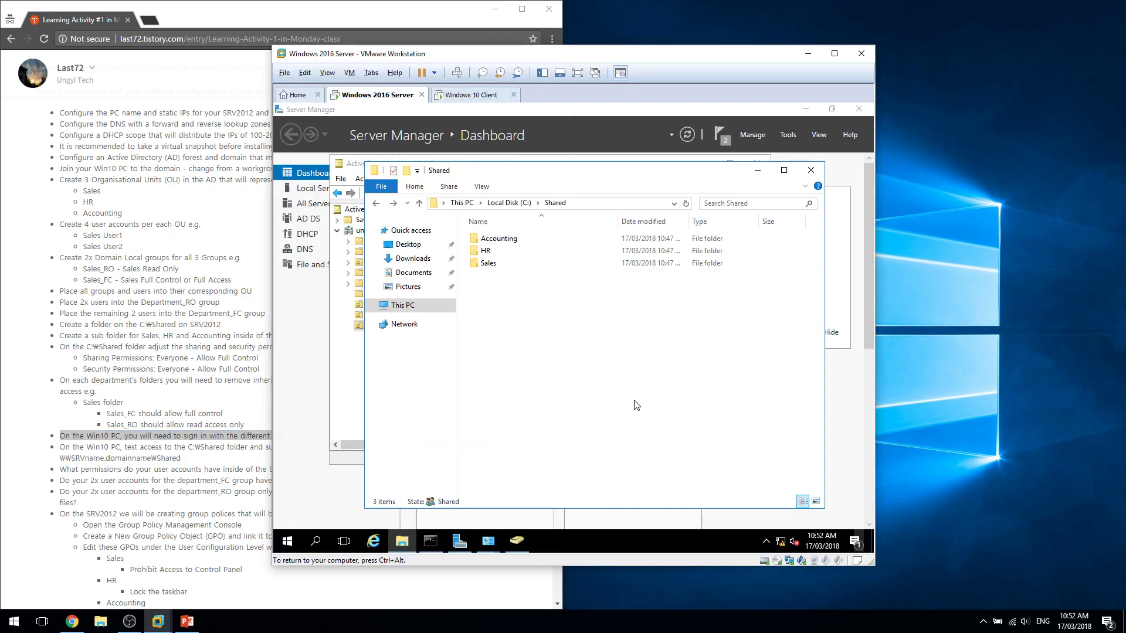
{"action": "left_click", "coordinate": [245, 444]}
{"action": "triple_click", "coordinate": [252, 450]}
{"action": "left_click", "coordinate": [209, 464]}
{"action": "triple_click", "coordinate": [208, 457]}
{"action": "left_click", "coordinate": [211, 467]}
{"action": "mouse_move", "coordinate": [66, 446]}
{"action": "left_mouse_down"}
{"action": "mouse_move", "coordinate": [187, 446]}
{"action": "mouse_move", "coordinate": [64, 448]}
{"action": "left_mouse_up"}
{"action": "left_click", "coordinate": [225, 446]}
Switch to the Windows 10 Client machine and dismiss its lock screen.
{"action": "left_click", "coordinate": [711, 392]}
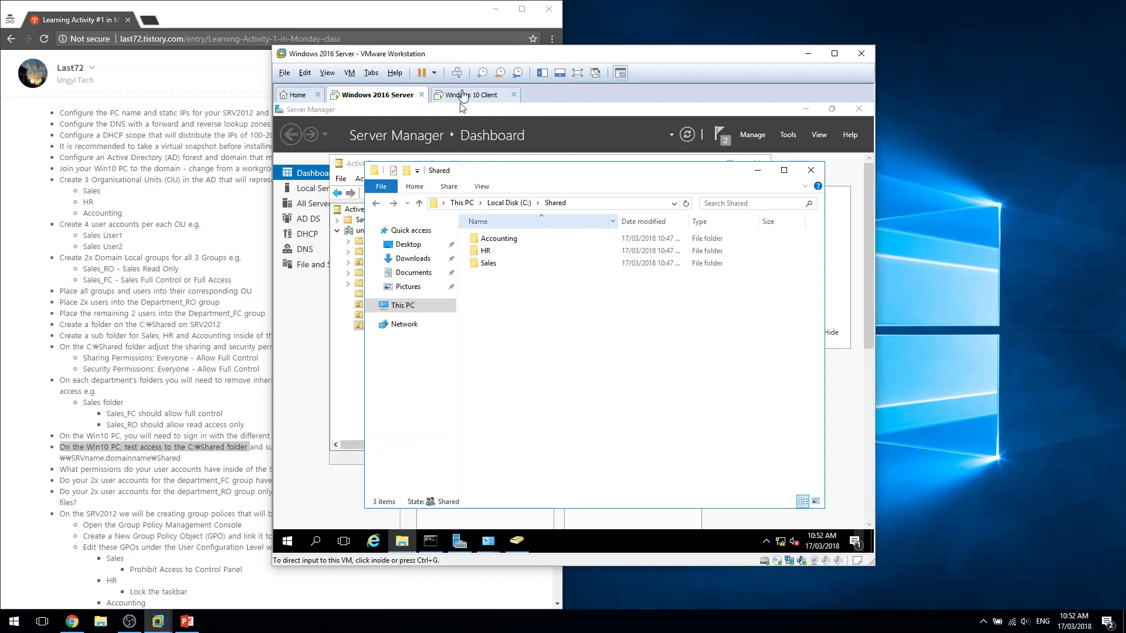
{"action": "left_click", "coordinate": [460, 95]}
{"action": "left_click", "coordinate": [489, 243]}
{"action": "left_click", "coordinate": [373, 94]}
{"action": "left_click", "coordinate": [475, 95]}
{"action": "left_click", "coordinate": [578, 300]}
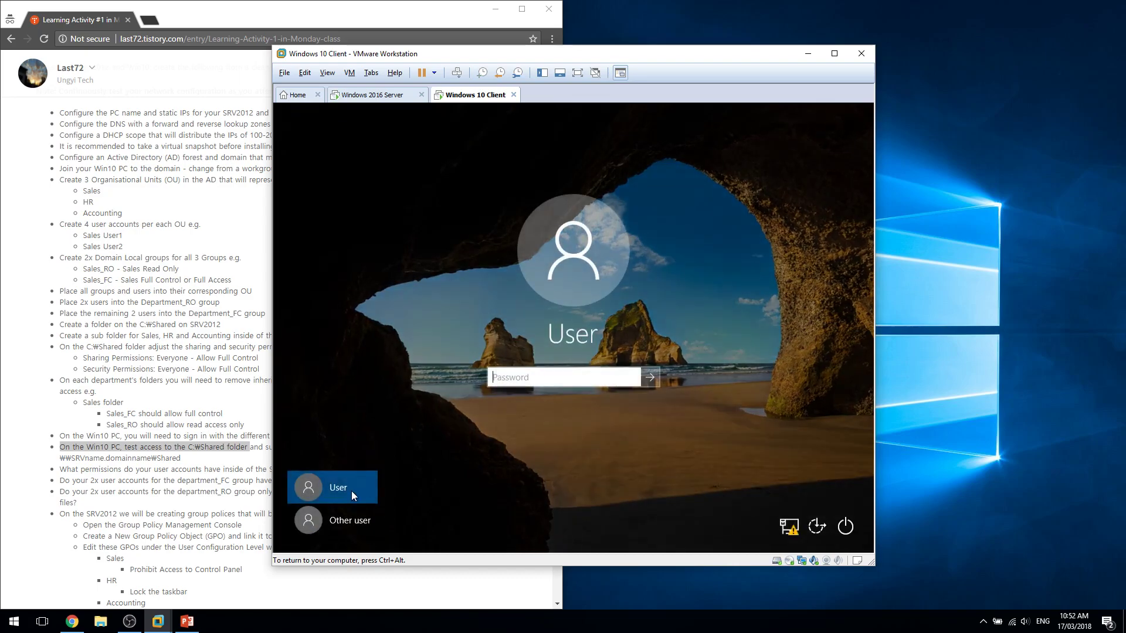
Sign in as Other user with a department domain account's username and password.
{"action": "left_click", "coordinate": [337, 510]}
{"action": "type", "text": "john"}
{"action": "key", "text": "Tab"}
{"action": "type", "text": "•••••"}
{"action": "key", "text": "Return"}
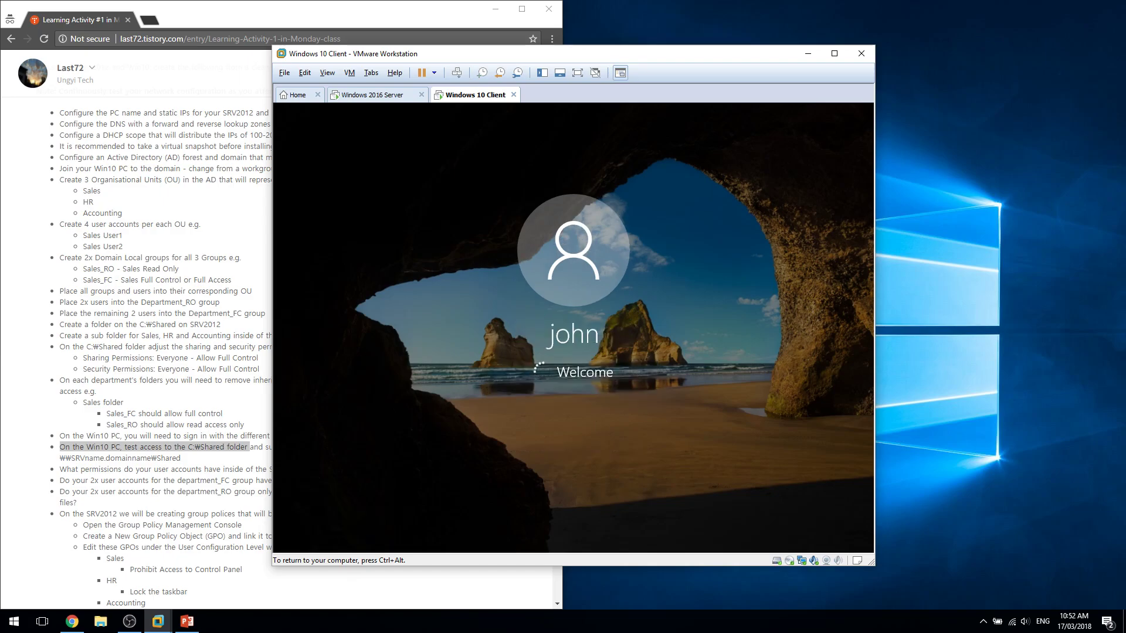
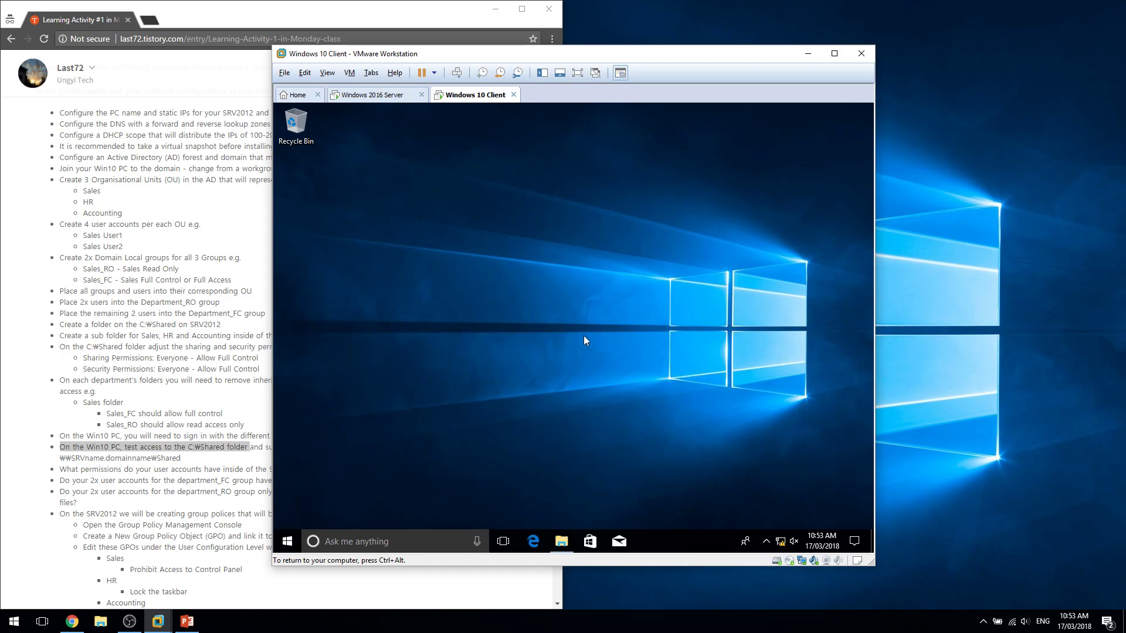
Open File Explorer on the client and browse to the \\SRV-1 server's shares.
{"action": "key", "text": "super+e"}
{"action": "left_click", "coordinate": [529, 188]}
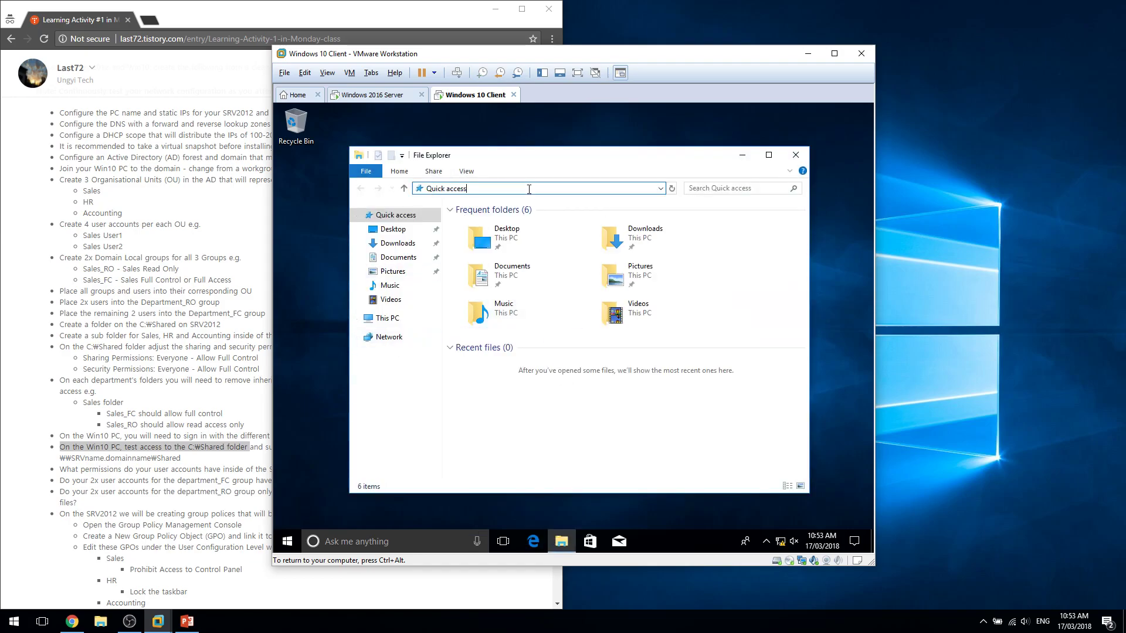
{"action": "key", "text": "BackSpace"}
{"action": "type", "text": "\\\\SRV-1"}
{"action": "key", "text": "Return"}
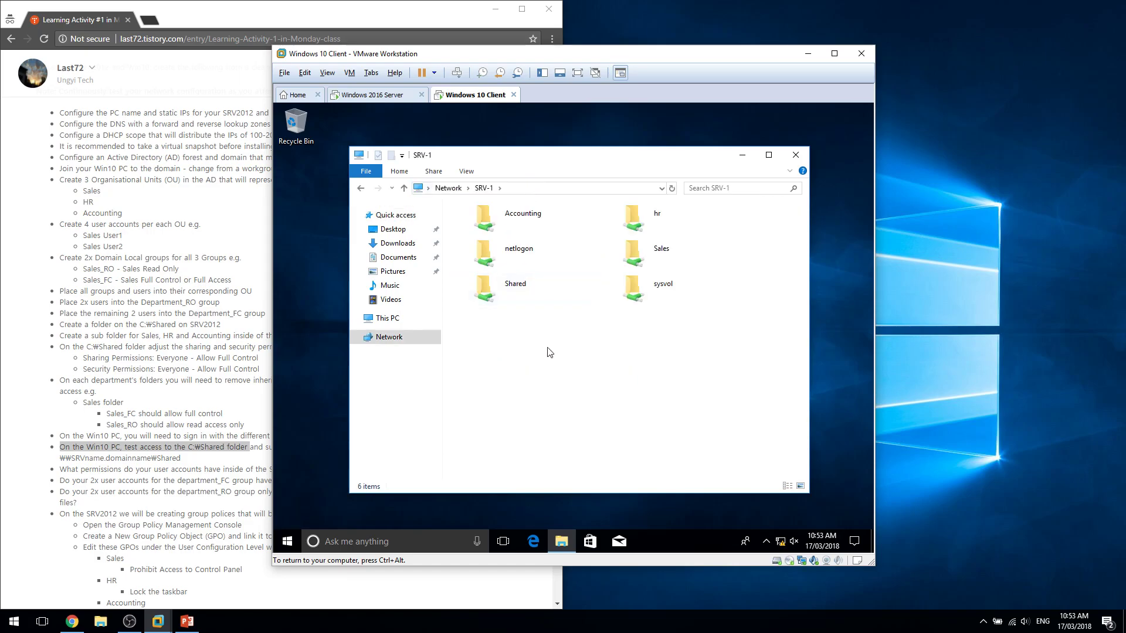
Confirm the hr, Sales and Accounting shares all return access denied.
{"action": "double_click", "coordinate": [656, 222]}
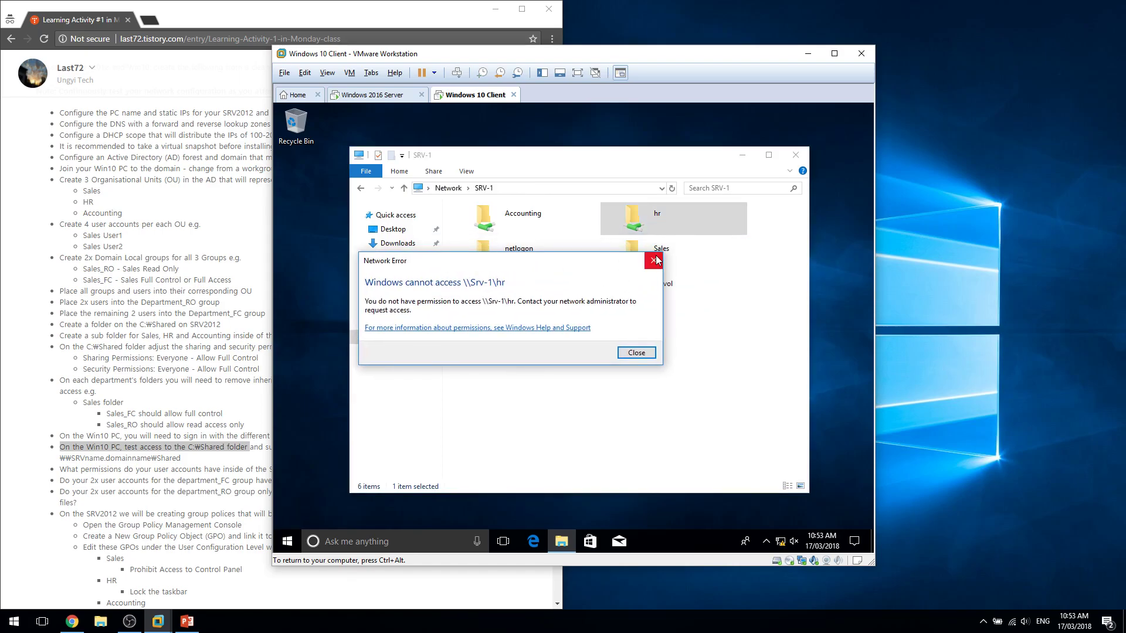
{"action": "left_click", "coordinate": [654, 260]}
{"action": "double_click", "coordinate": [677, 255]}
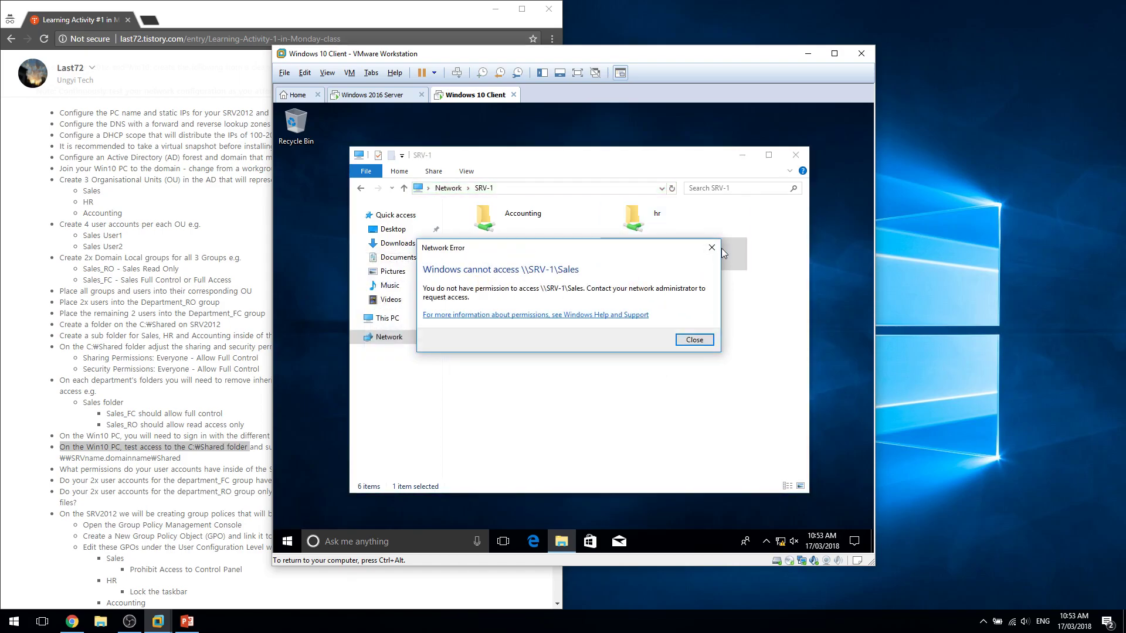
{"action": "left_click", "coordinate": [712, 247]}
{"action": "double_click", "coordinate": [590, 221]}
{"action": "left_click", "coordinate": [712, 248]}
{"action": "double_click", "coordinate": [701, 255]}
{"action": "left_click", "coordinate": [713, 247]}
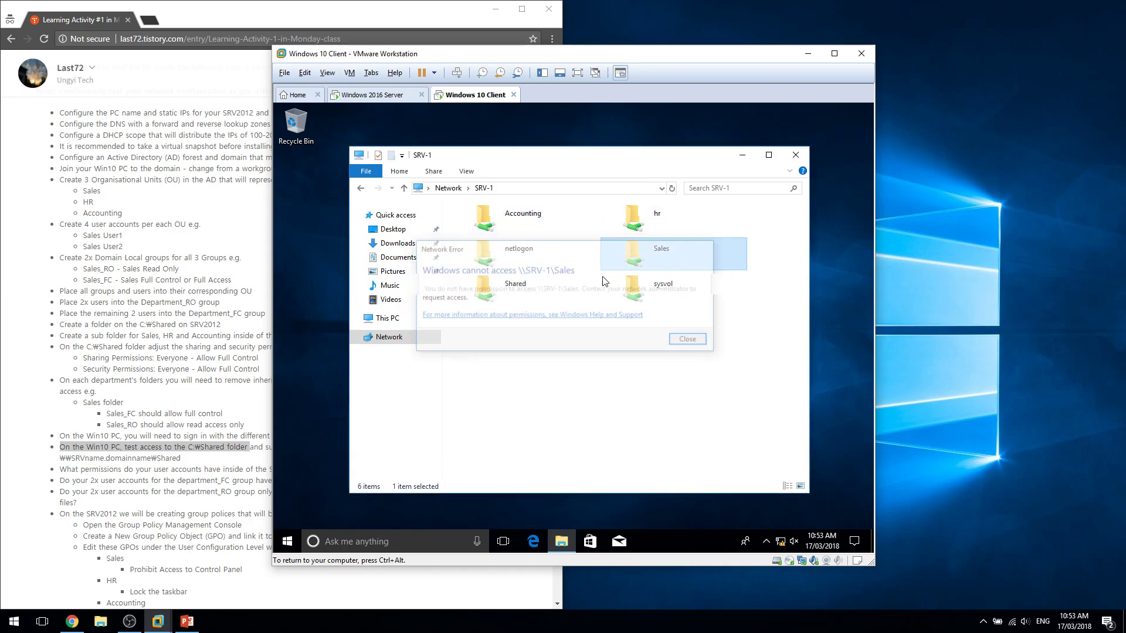
In the Shared folder, create a test folder named 'what' and then delete it.
{"action": "double_click", "coordinate": [581, 283]}
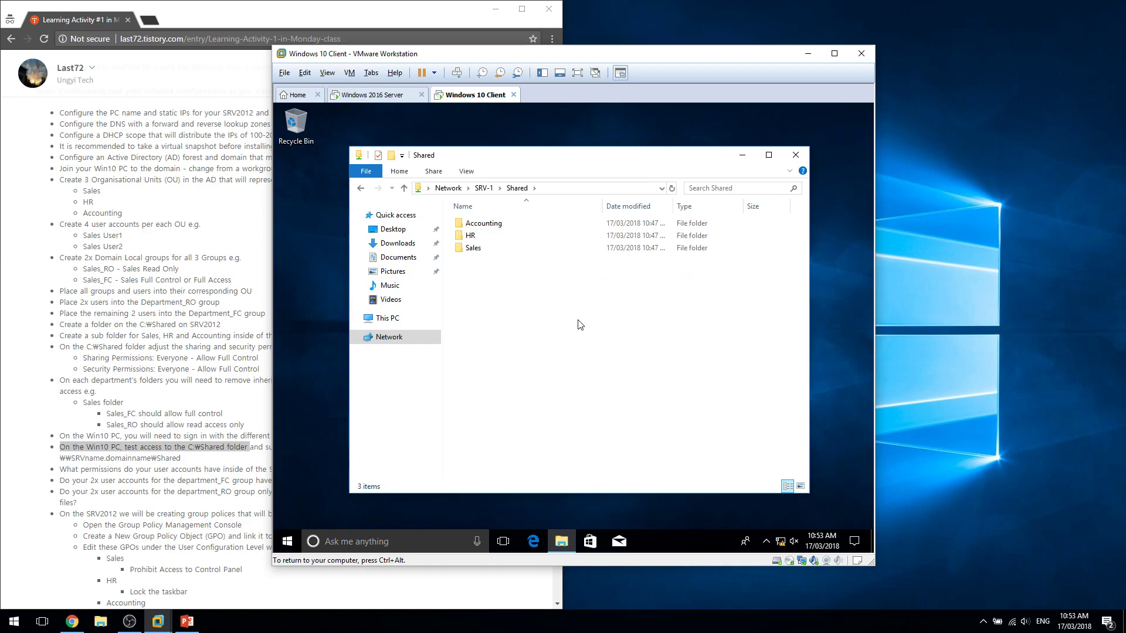
{"action": "right_click", "coordinate": [580, 324]}
{"action": "mouse_move", "coordinate": [604, 431]}
{"action": "left_click", "coordinate": [733, 431]}
{"action": "type", "text": "what"}
{"action": "key", "text": "Return"}
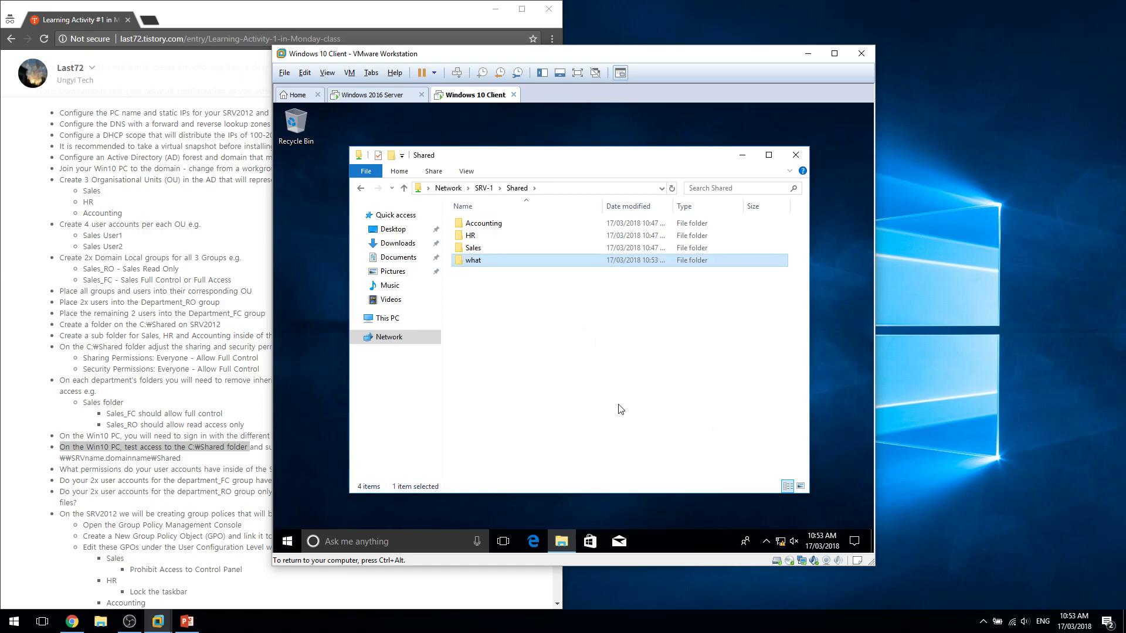
{"action": "key", "text": "Delete"}
{"action": "key", "text": "Return"}
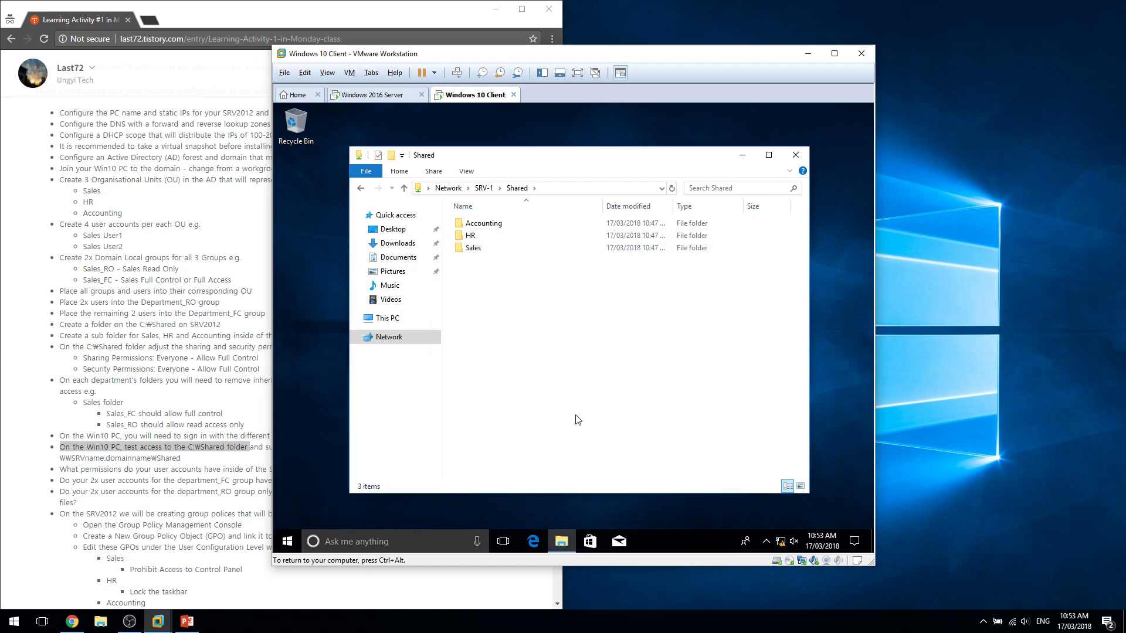
{"action": "left_click", "coordinate": [287, 541]}
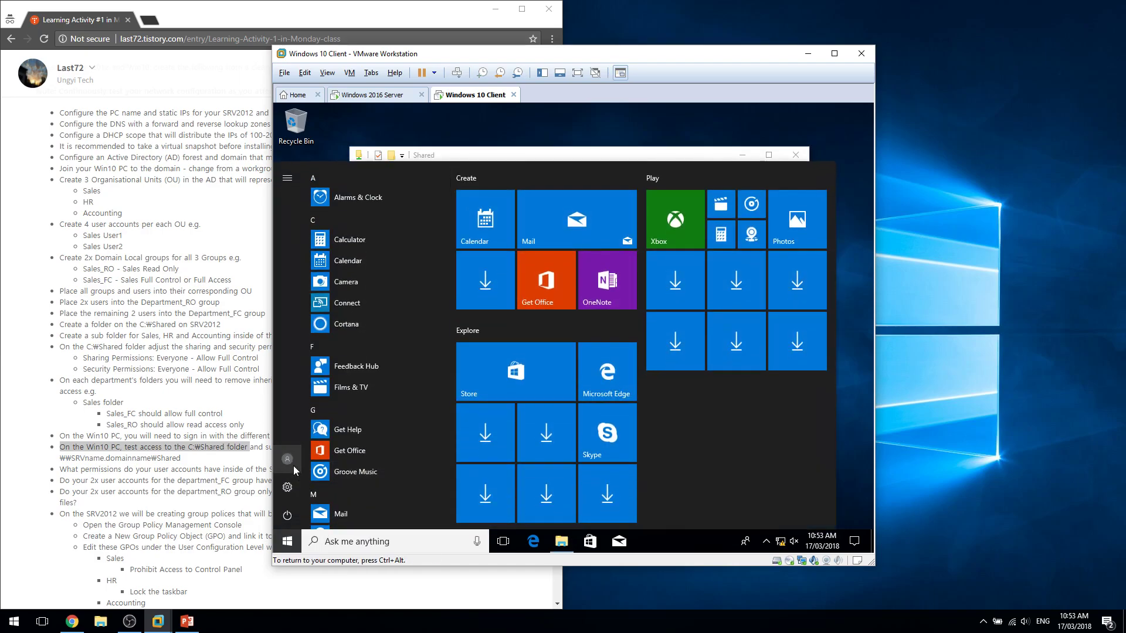
From the Start menu's account options, switch away from the current account.
{"action": "left_click", "coordinate": [294, 461]}
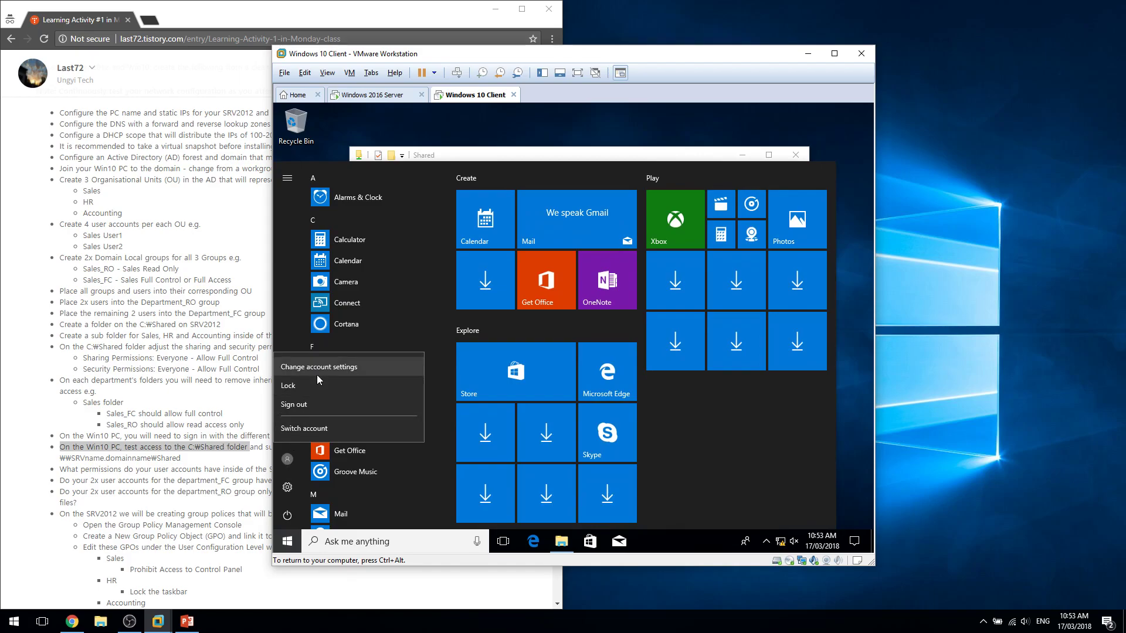
{"action": "left_click", "coordinate": [350, 371]}
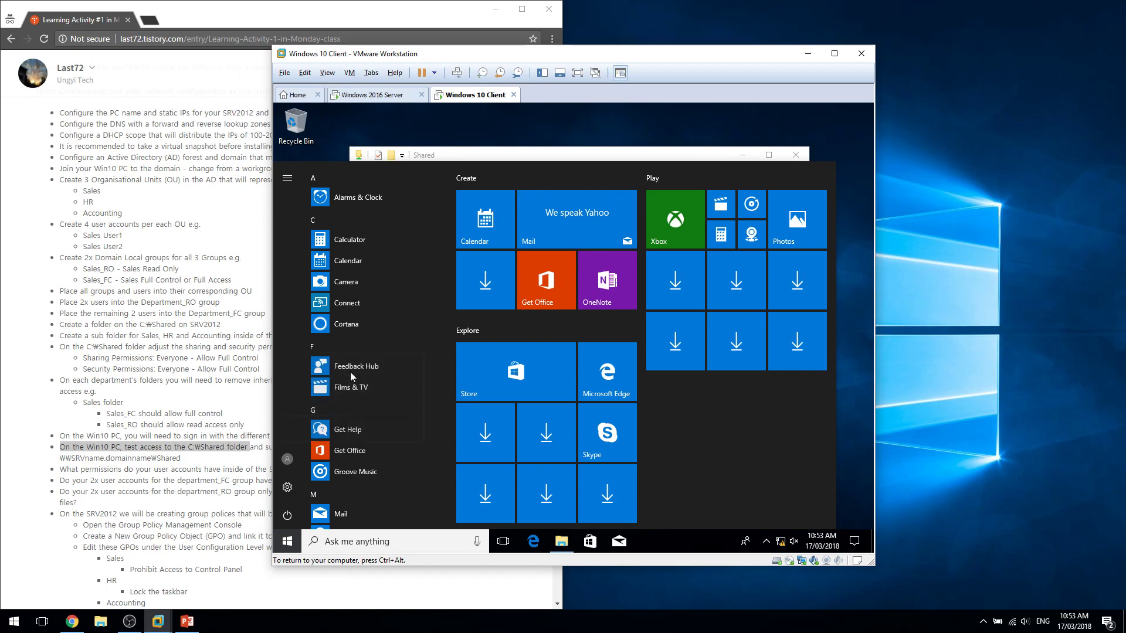
{"action": "left_click", "coordinate": [286, 542]}
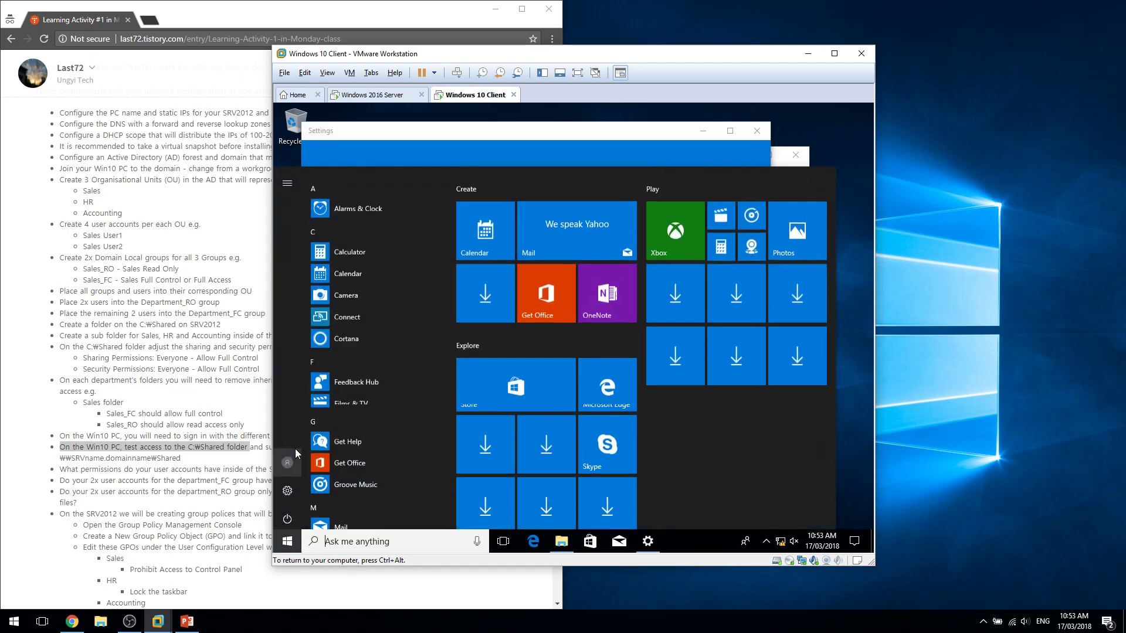
{"action": "left_click", "coordinate": [287, 459]}
{"action": "left_click", "coordinate": [326, 428]}
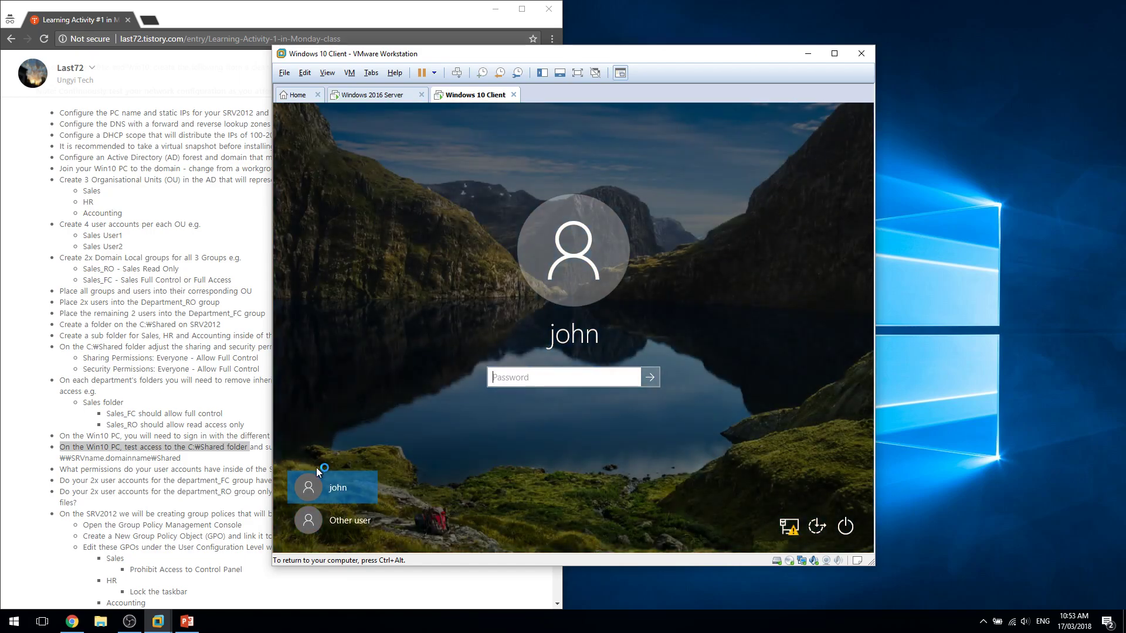
Choose Other user and sign in with the Sales user's username and password.
{"action": "left_click", "coordinate": [340, 521]}
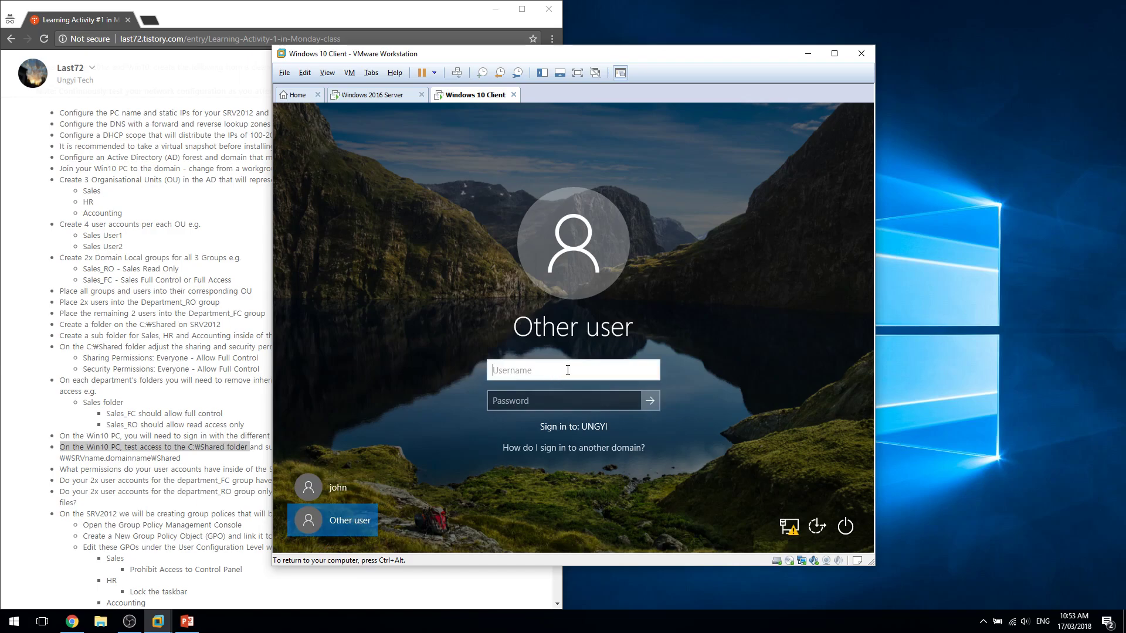
{"action": "type", "text": "s"}
{"action": "type", "text": "alse"}
{"action": "key", "text": "Tab"}
{"action": "type", "text": "Pa"}
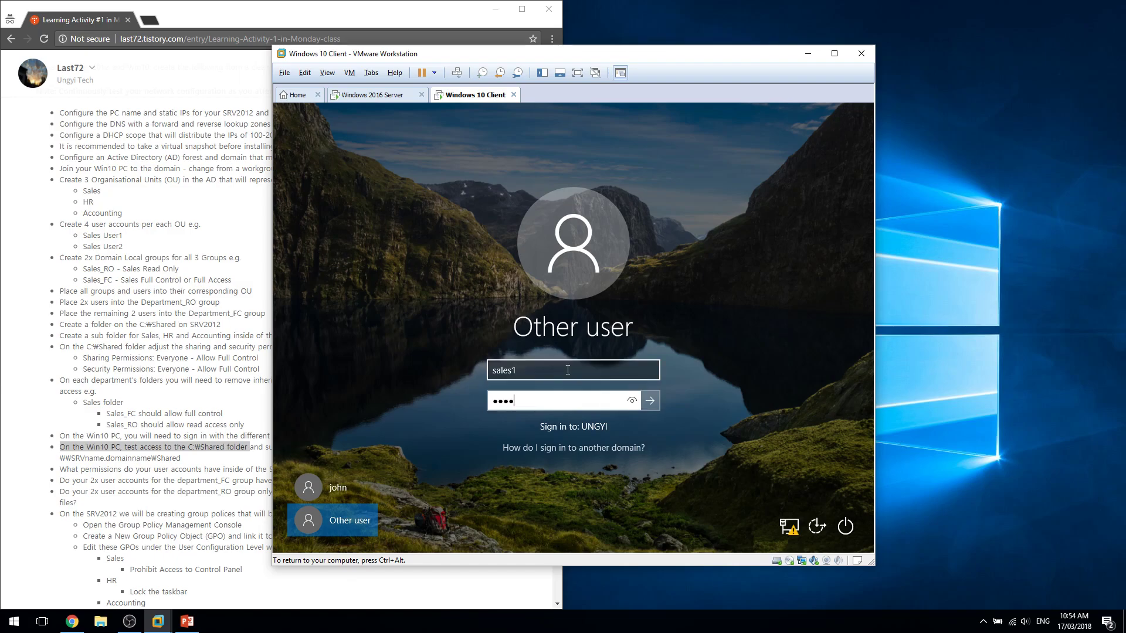
{"action": "key", "text": "Return"}
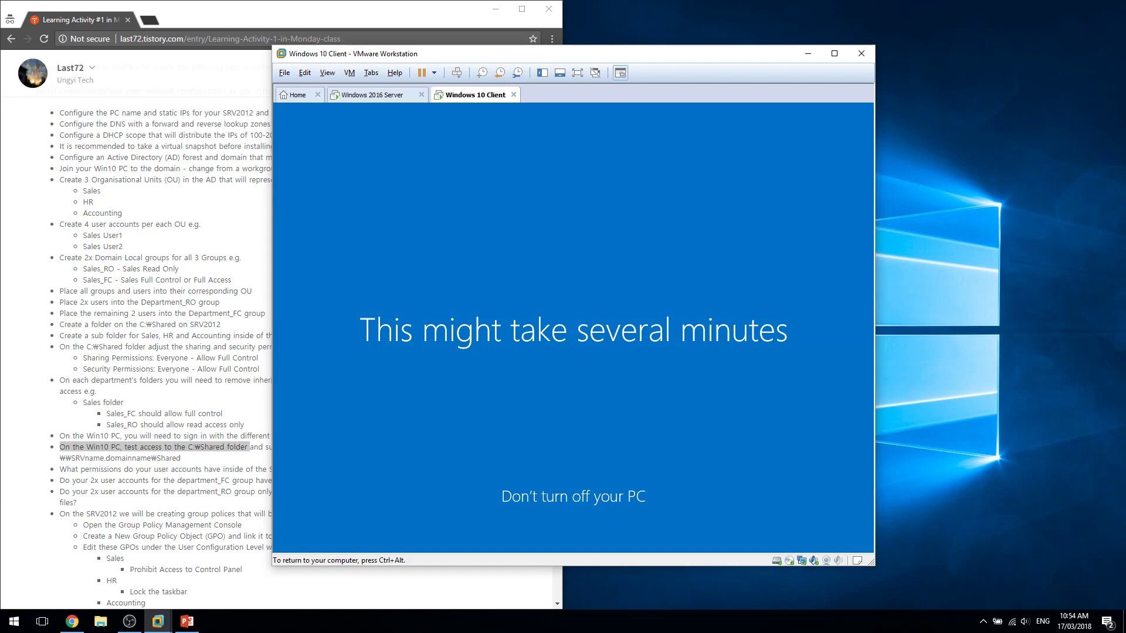
{"action": "key", "text": "ctrl+alt"}
{"action": "left_click", "coordinate": [173, 525]}
{"action": "left_click_drag", "start_coordinate": [214, 427], "coordinate": [248, 437]}
{"action": "left_click", "coordinate": [247, 464]}
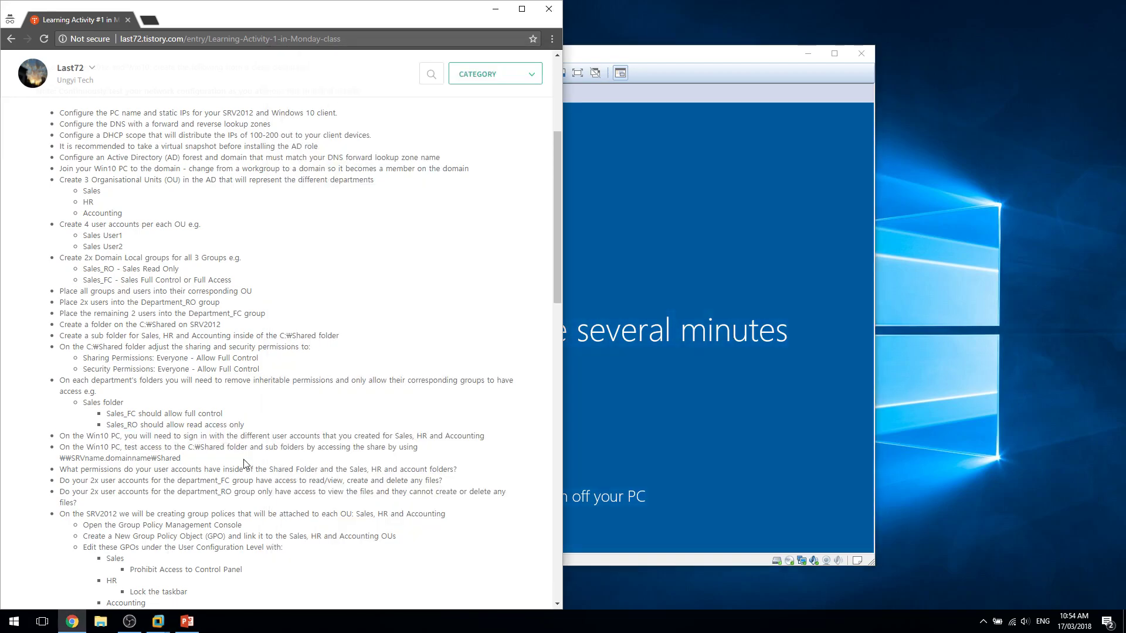
{"action": "triple_click", "coordinate": [251, 450]}
{"action": "triple_click", "coordinate": [251, 450]}
{"action": "left_click", "coordinate": [297, 469]}
{"action": "triple_click", "coordinate": [225, 449]}
{"action": "left_click", "coordinate": [222, 472]}
{"action": "left_click_drag", "start_coordinate": [197, 460], "coordinate": [165, 462]}
{"action": "left_click", "coordinate": [102, 460]}
{"action": "left_click", "coordinate": [132, 459]}
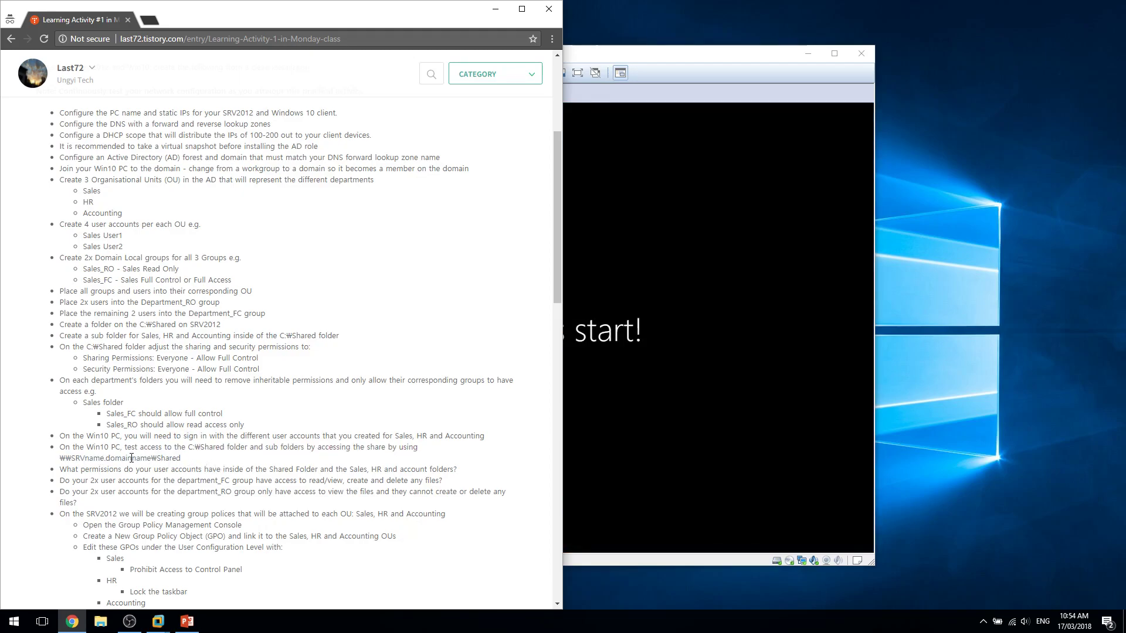
{"action": "double_click", "coordinate": [131, 459]}
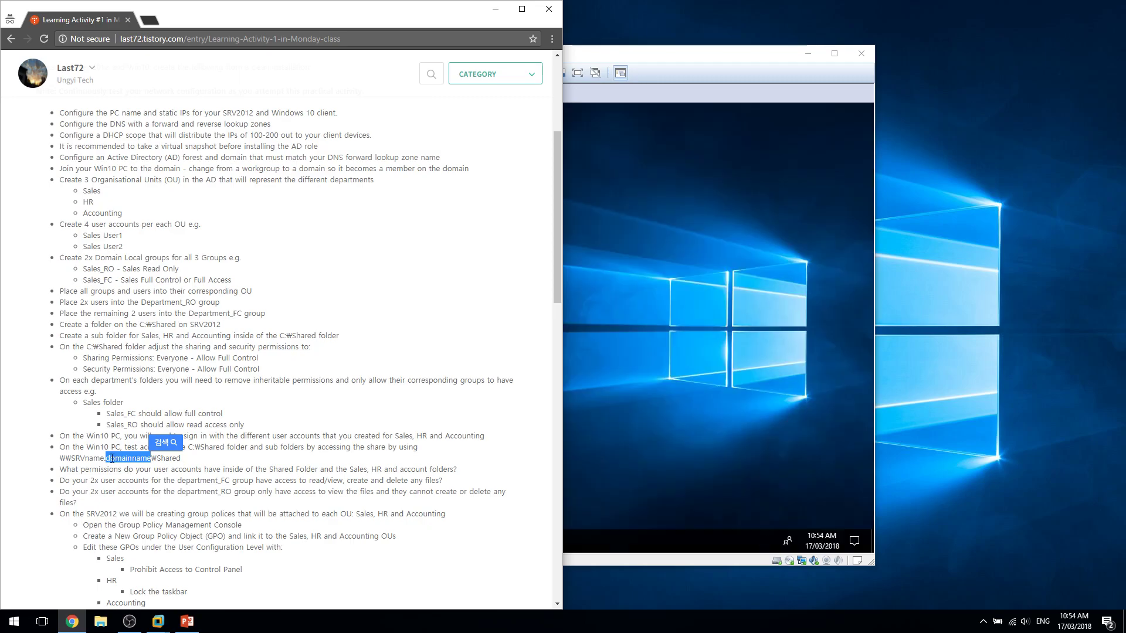
{"action": "left_click", "coordinate": [627, 458]}
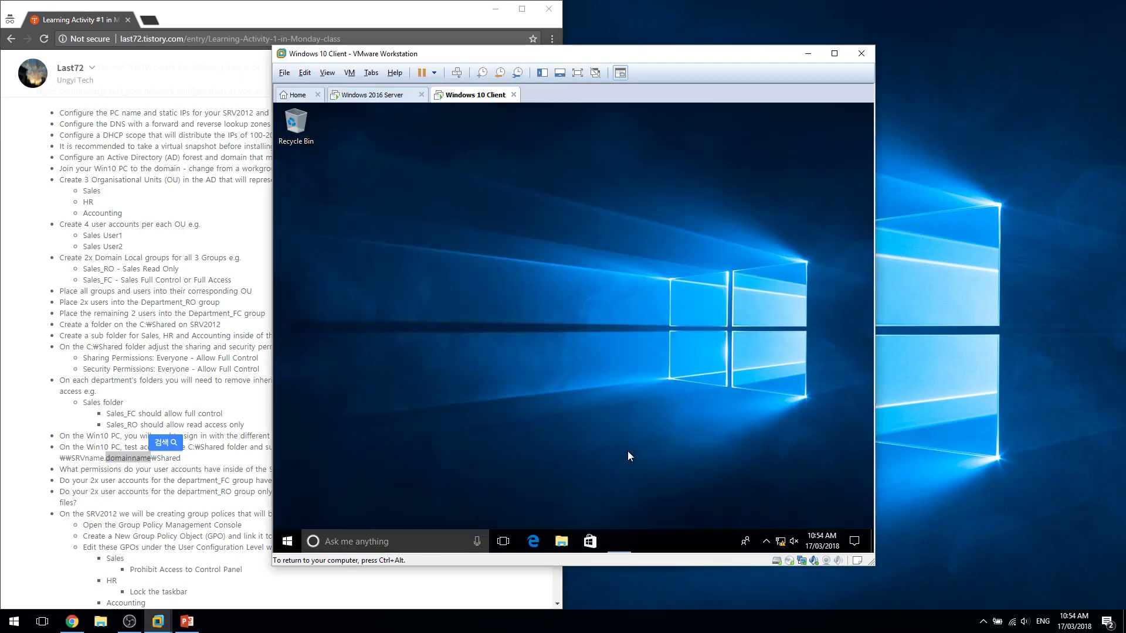
Open File Explorer at \\SRV-1.ungyi.com\shared.
{"action": "key", "text": "super+r"}
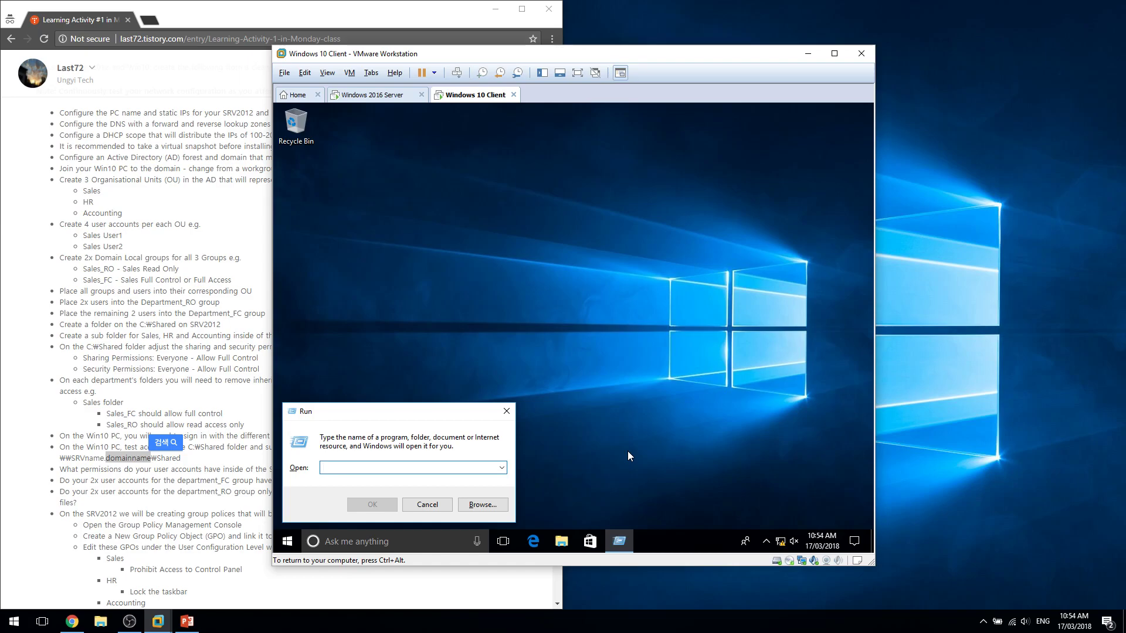
{"action": "key", "text": "Escape"}
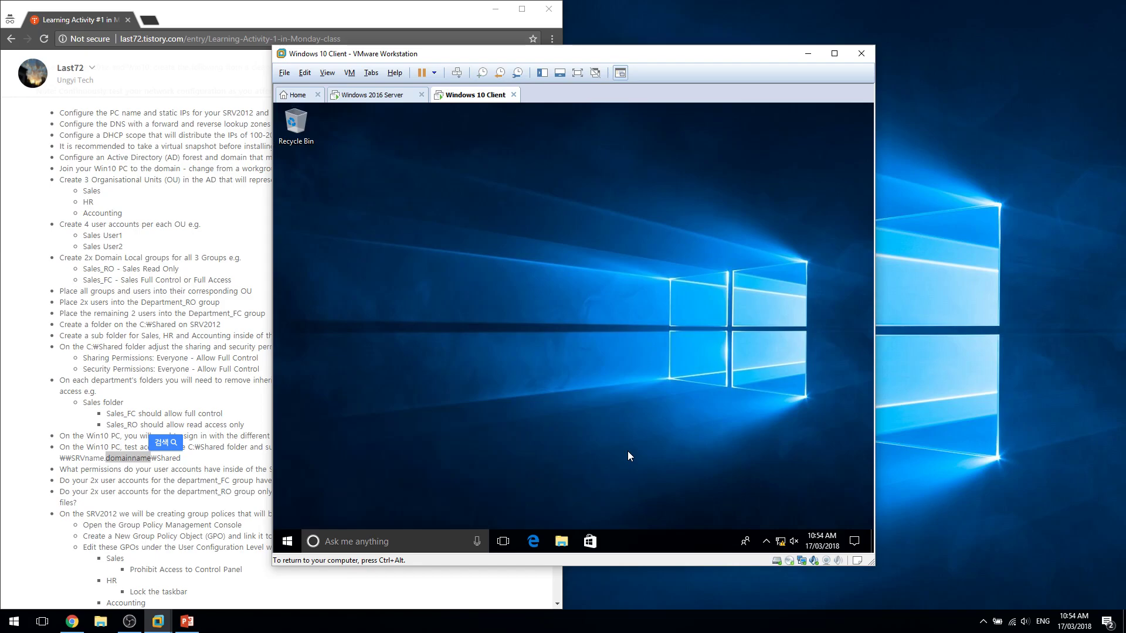
{"action": "key", "text": "super+e"}
{"action": "key", "text": "alt+d"}
{"action": "type", "text": "\\\\SRV-"}
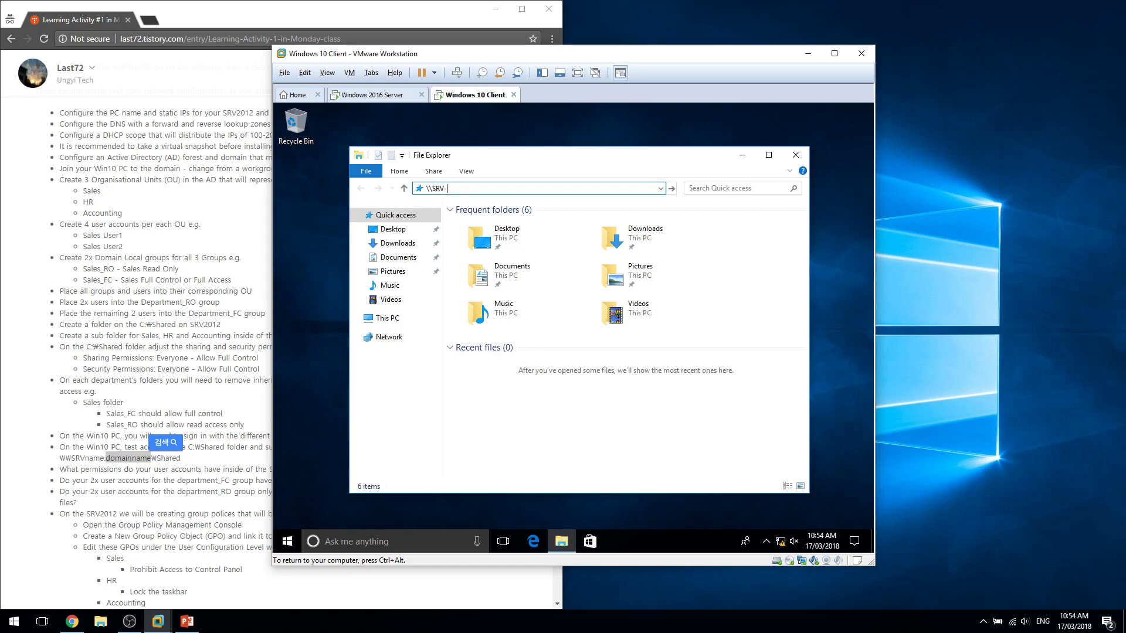
{"action": "type", "text": "1.ungyi.com\\"}
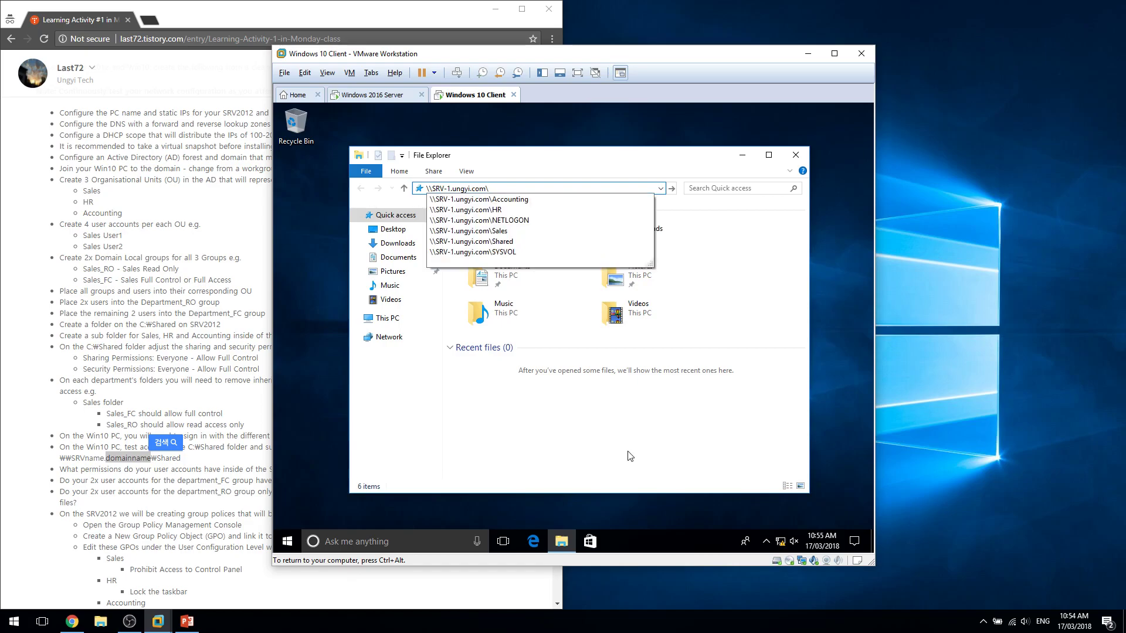
{"action": "type", "text": "shared"}
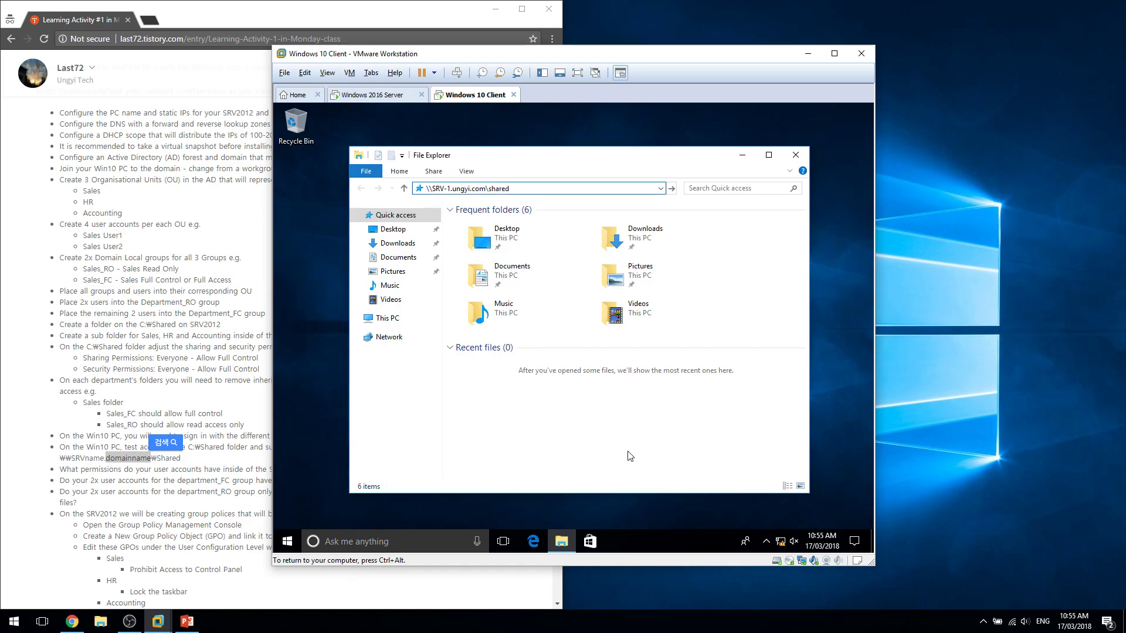
{"action": "key", "text": "Return"}
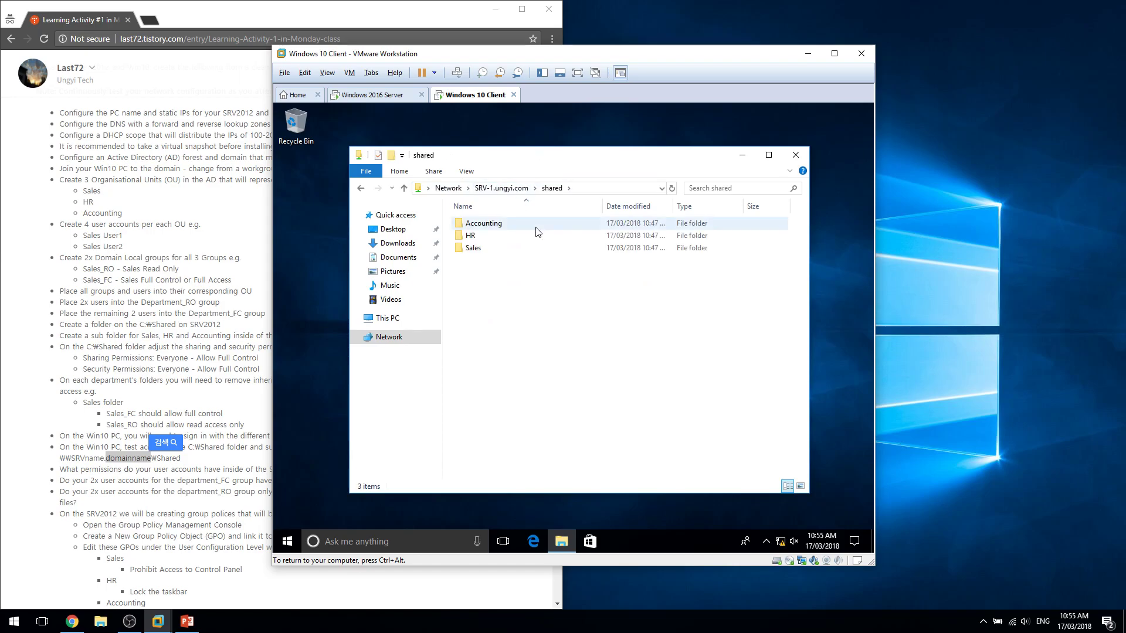
Open the Sales folder and try creating a new folder, which is denied.
{"action": "double_click", "coordinate": [553, 255]}
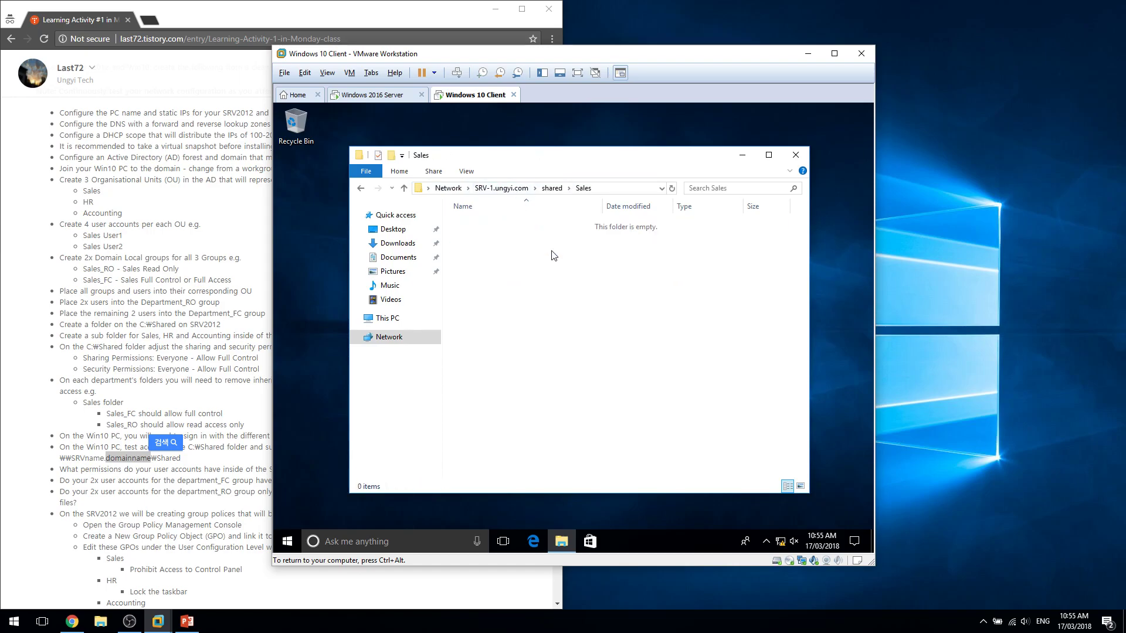
{"action": "right_click", "coordinate": [551, 251]}
{"action": "key", "text": "w"}
{"action": "key", "text": "f"}
{"action": "left_click", "coordinate": [678, 369]}
Go back to shared and confirm the HR and Accounting folders are denied.
{"action": "key", "text": "BackSpace"}
{"action": "double_click", "coordinate": [491, 236]}
{"action": "left_click", "coordinate": [712, 248]}
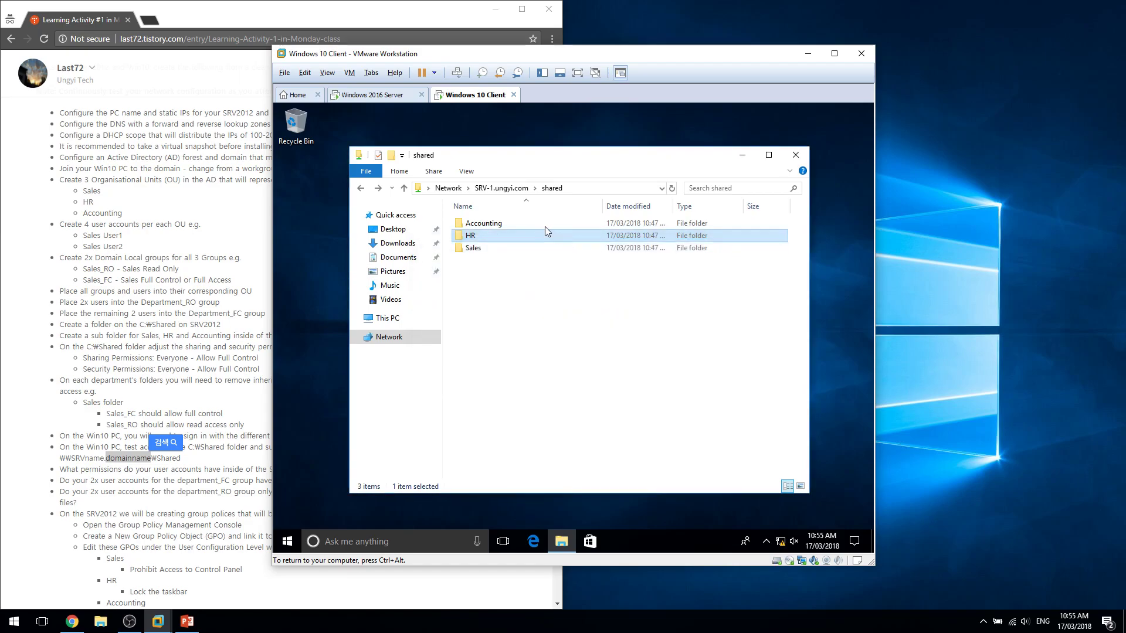
{"action": "key", "text": "Up"}
{"action": "key", "text": "Return"}
{"action": "left_click", "coordinate": [712, 248]}
{"action": "left_click_drag", "start_coordinate": [559, 315], "coordinate": [688, 428]}
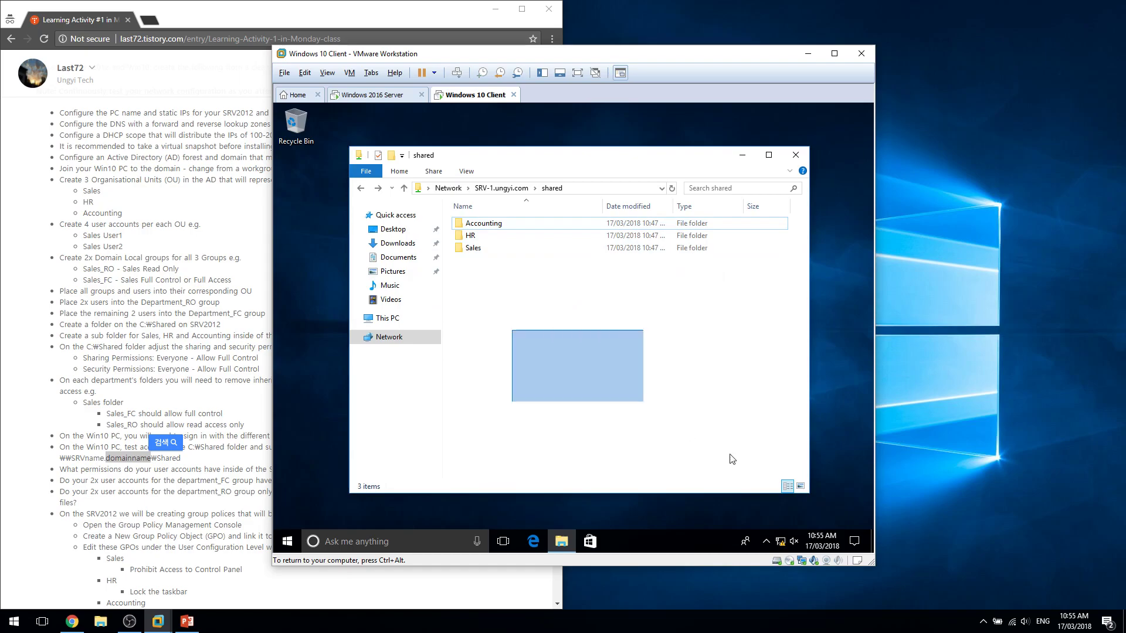
{"action": "left_click", "coordinate": [291, 540]}
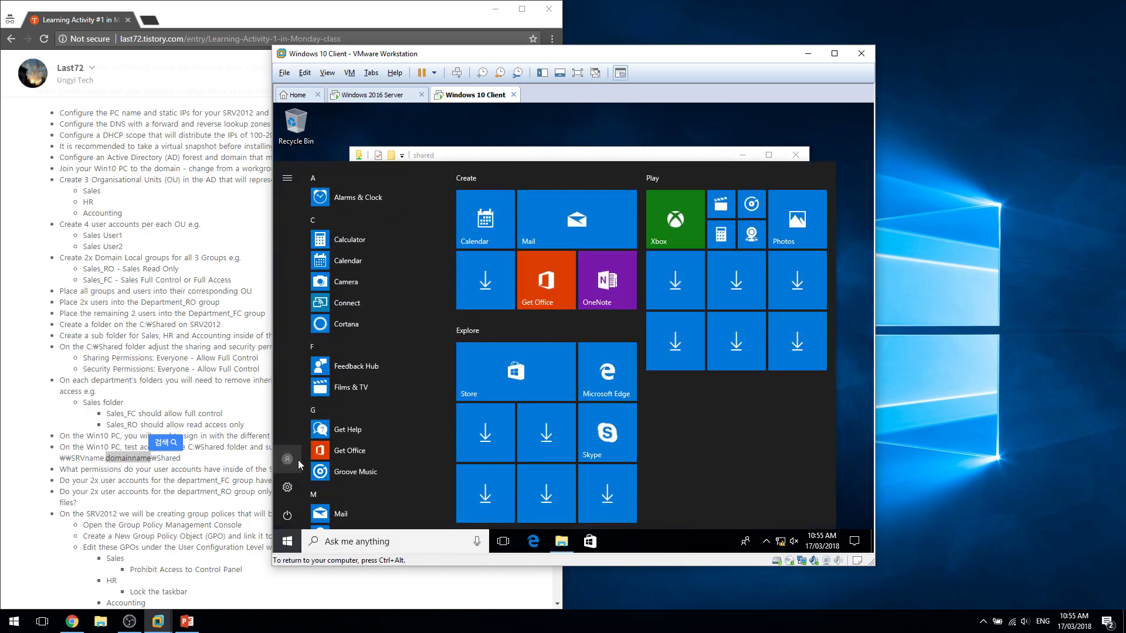
Switch accounts and sign in as the Sales 3 user with its password, then release input.
{"action": "left_click", "coordinate": [298, 459]}
{"action": "left_click", "coordinate": [335, 429]}
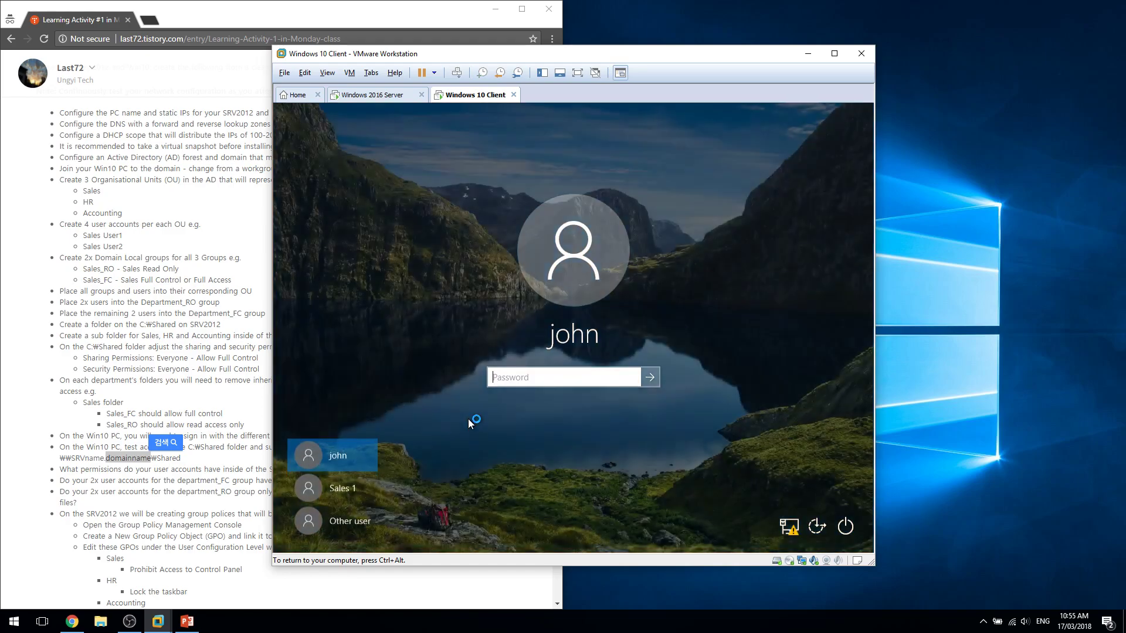
{"action": "left_click", "coordinate": [340, 520]}
{"action": "type", "text": "sle"}
{"action": "type", "text": "l"}
{"action": "type", "text": "es"}
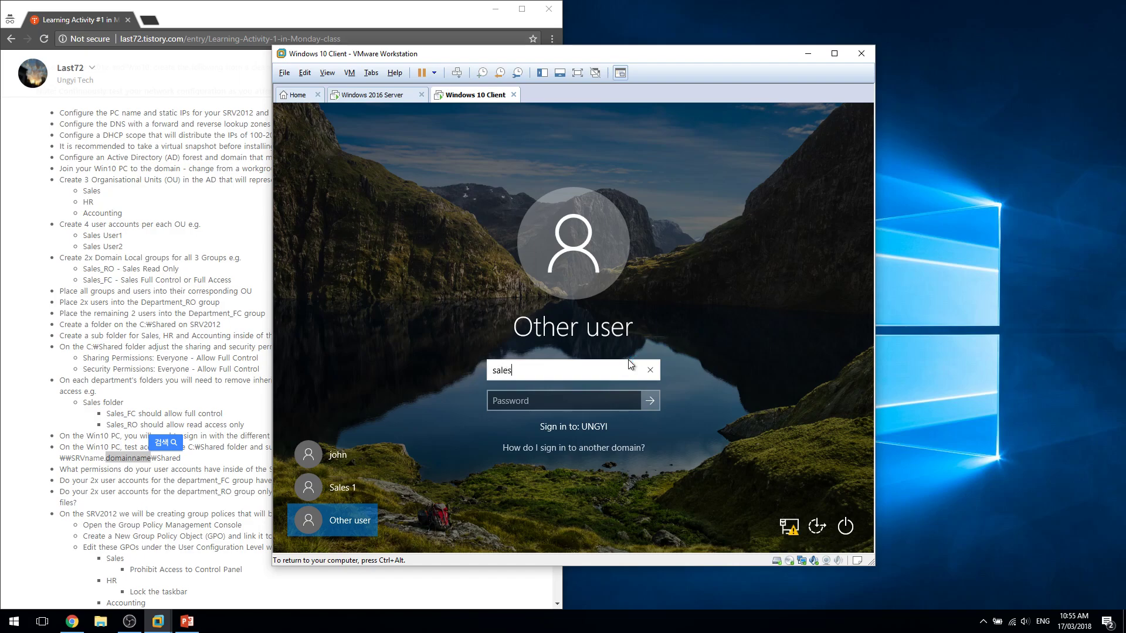
{"action": "type", "text": "3"}
{"action": "key", "text": "Tab"}
{"action": "type", "text": "Password1"}
{"action": "key", "text": "Return"}
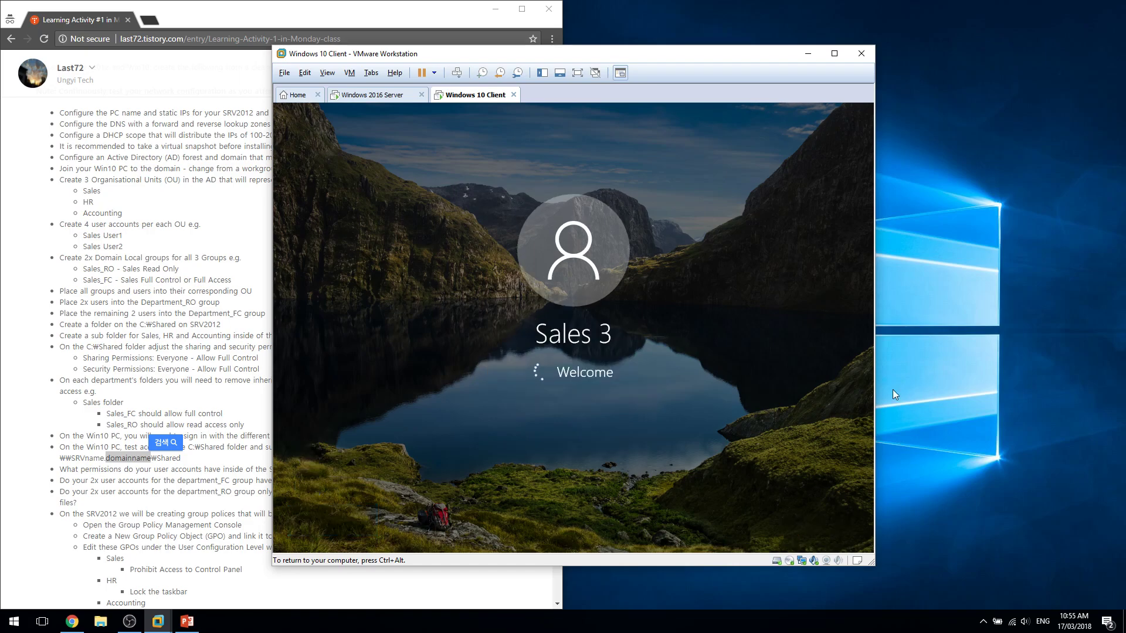
{"action": "key", "text": "ctrl+alt"}
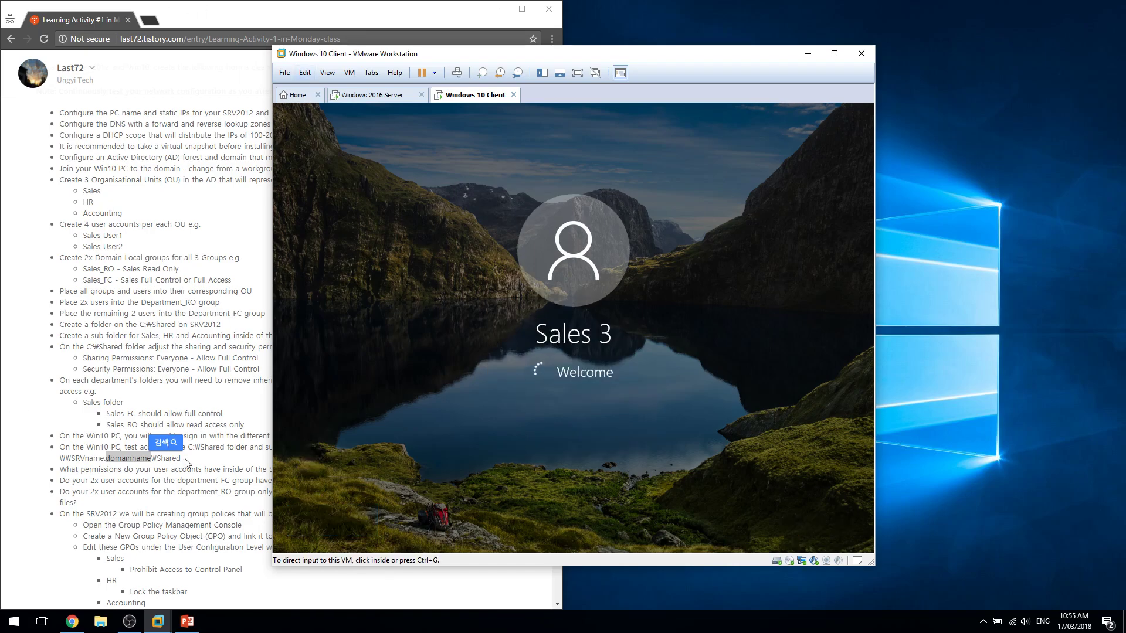
Highlight and reread the lab's department_FC and department_RO permission questions, checking the VM's sign-in.
{"action": "left_click", "coordinate": [197, 481]}
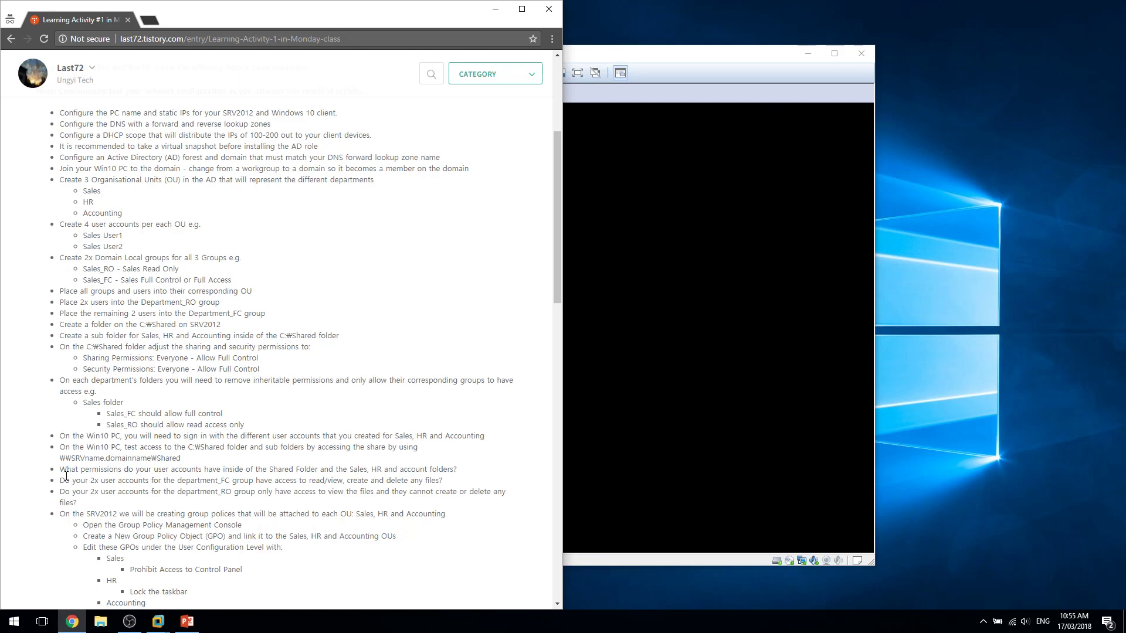
{"action": "left_click_drag", "start_coordinate": [53, 469], "coordinate": [254, 474]}
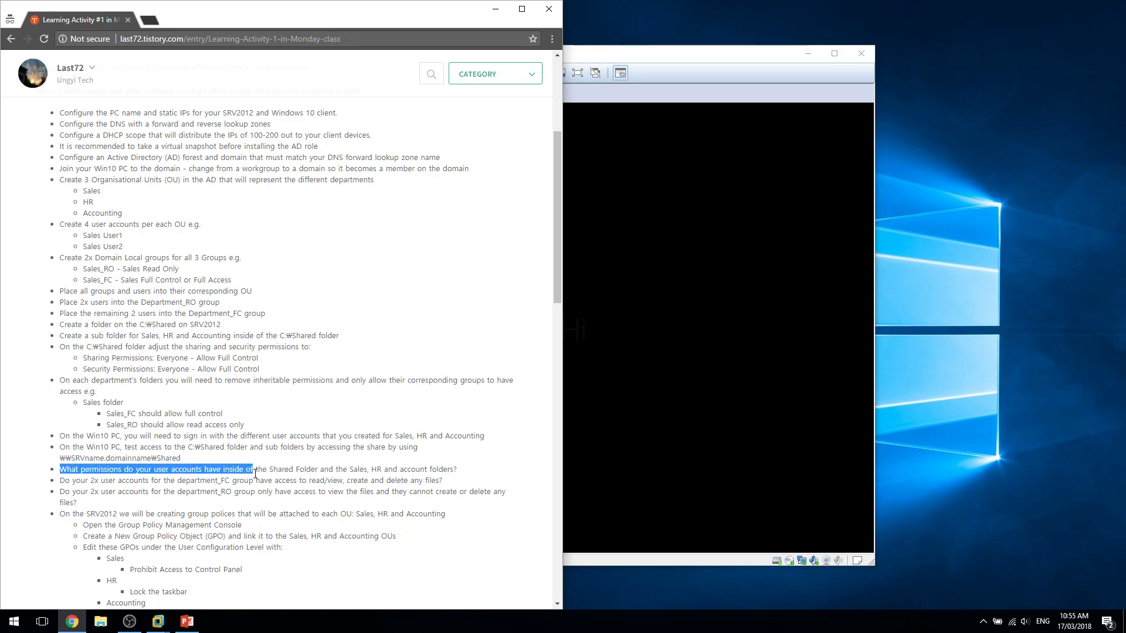
{"action": "triple_click", "coordinate": [257, 471]}
{"action": "double_click", "coordinate": [268, 489]}
{"action": "triple_click", "coordinate": [244, 480]}
{"action": "left_click", "coordinate": [244, 495]}
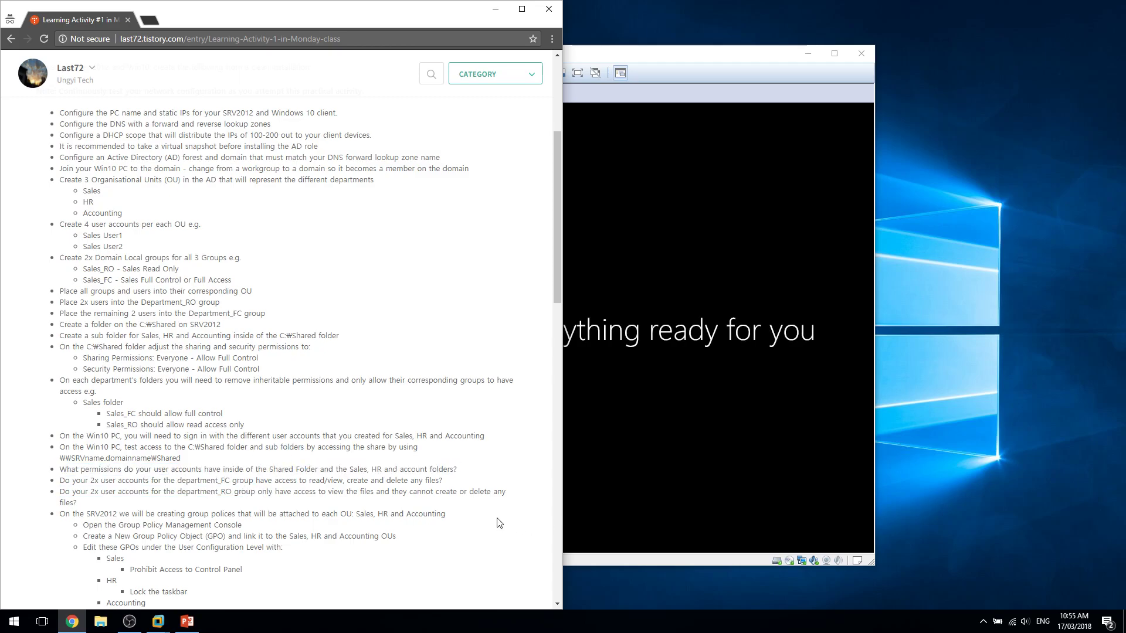
{"action": "triple_click", "coordinate": [507, 497]}
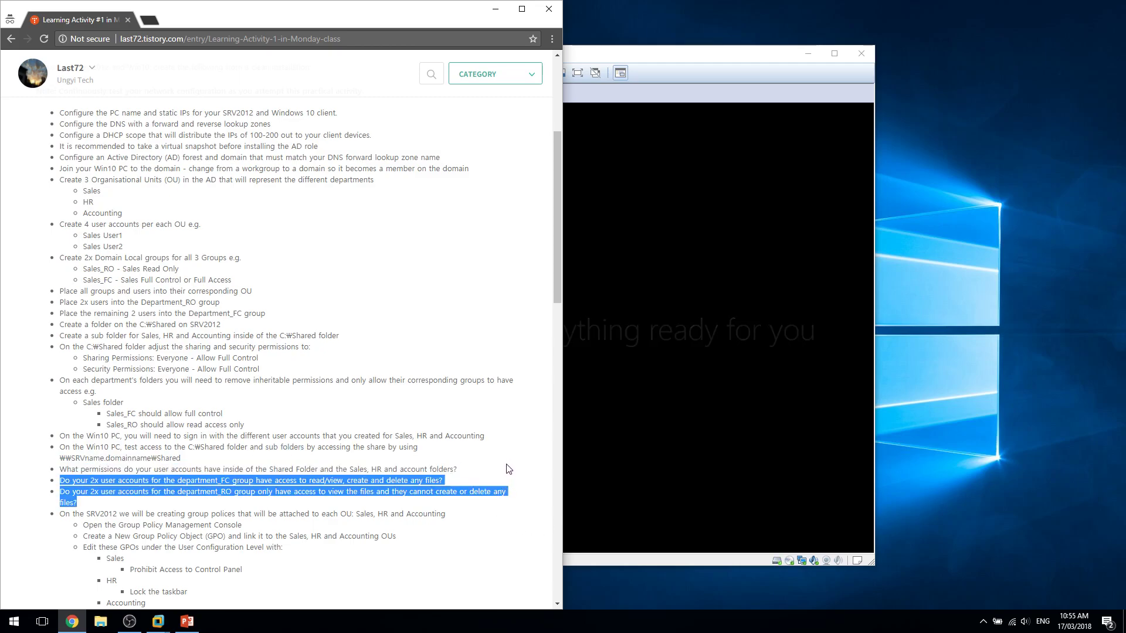
{"action": "left_click", "coordinate": [157, 621]}
Reread the department_FC and department_RO questions again, then return to the Windows 10 client.
{"action": "left_click", "coordinate": [152, 452]}
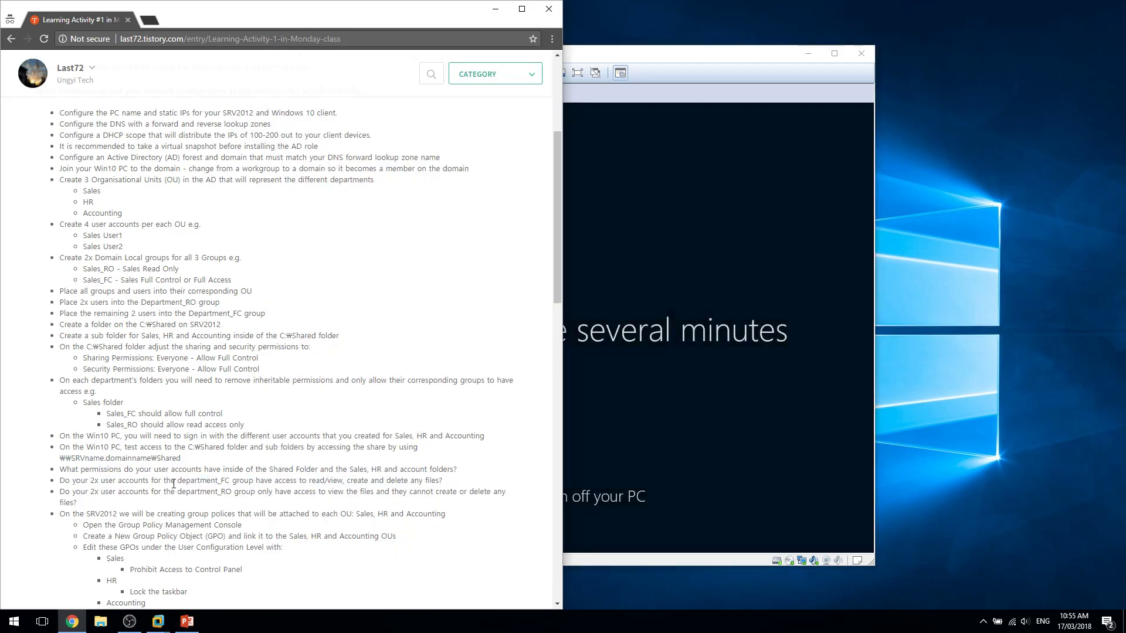
{"action": "double_click", "coordinate": [226, 481]}
{"action": "double_click", "coordinate": [230, 495]}
{"action": "left_click_drag", "start_coordinate": [230, 497], "coordinate": [228, 509]}
{"action": "left_click", "coordinate": [228, 508]}
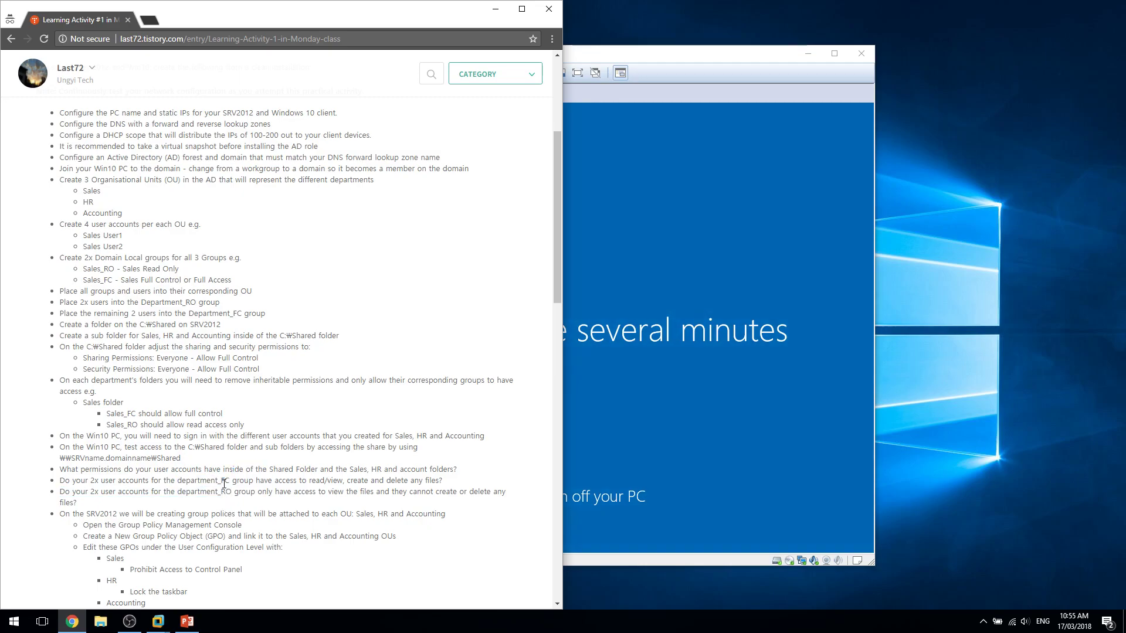
{"action": "double_click", "coordinate": [224, 482]}
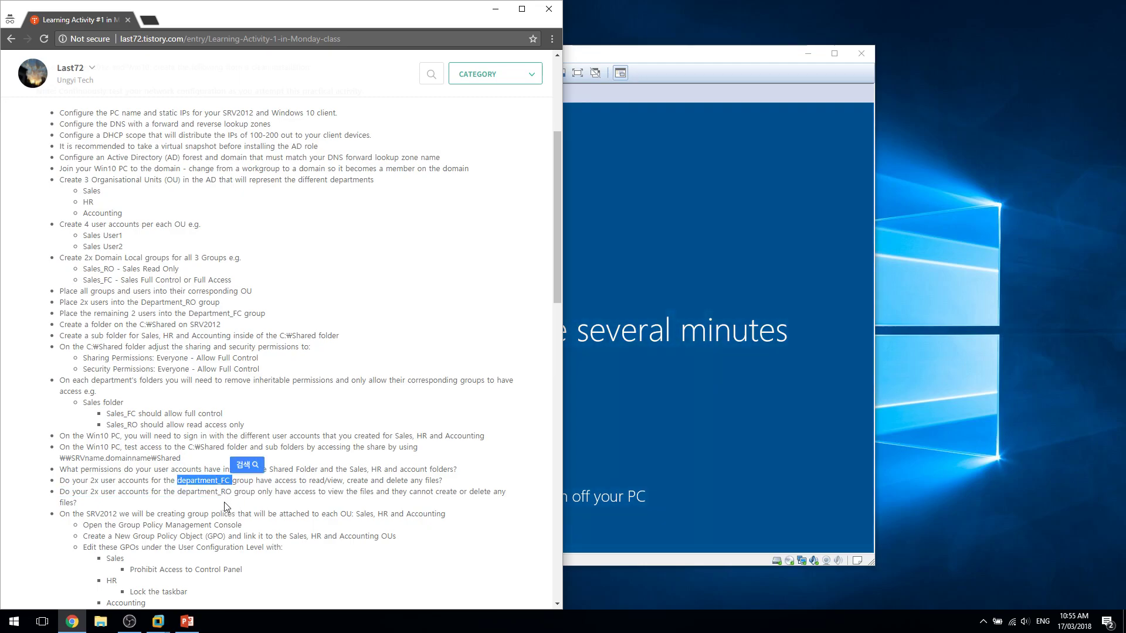
{"action": "left_click", "coordinate": [226, 507]}
{"action": "double_click", "coordinate": [224, 482]}
{"action": "left_click", "coordinate": [228, 505]}
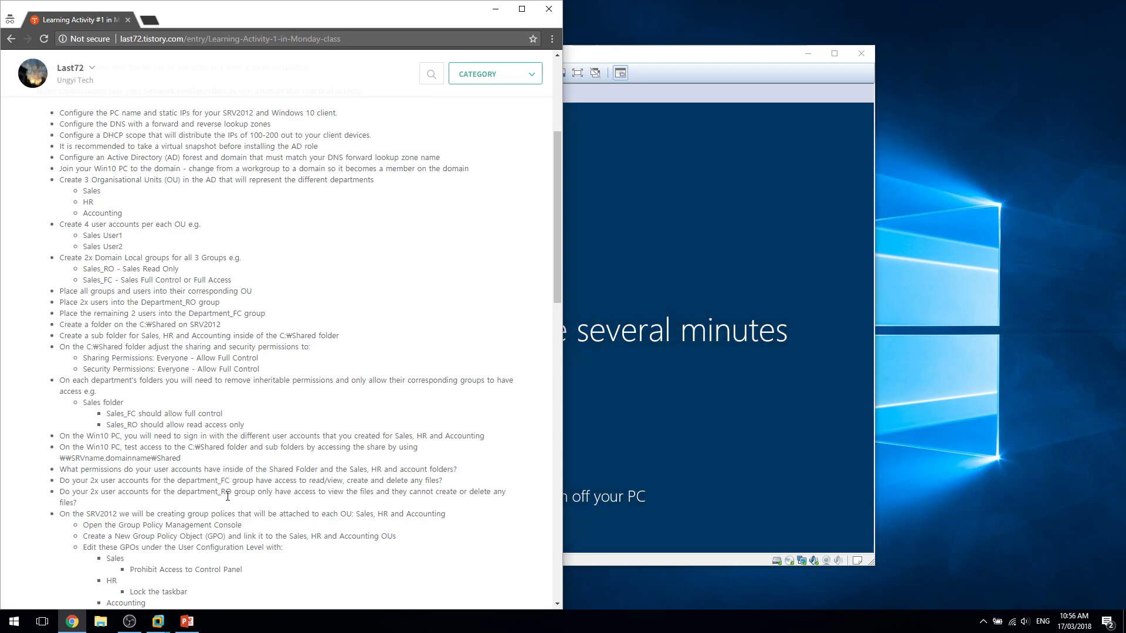
{"action": "double_click", "coordinate": [227, 496]}
{"action": "left_click", "coordinate": [227, 506]}
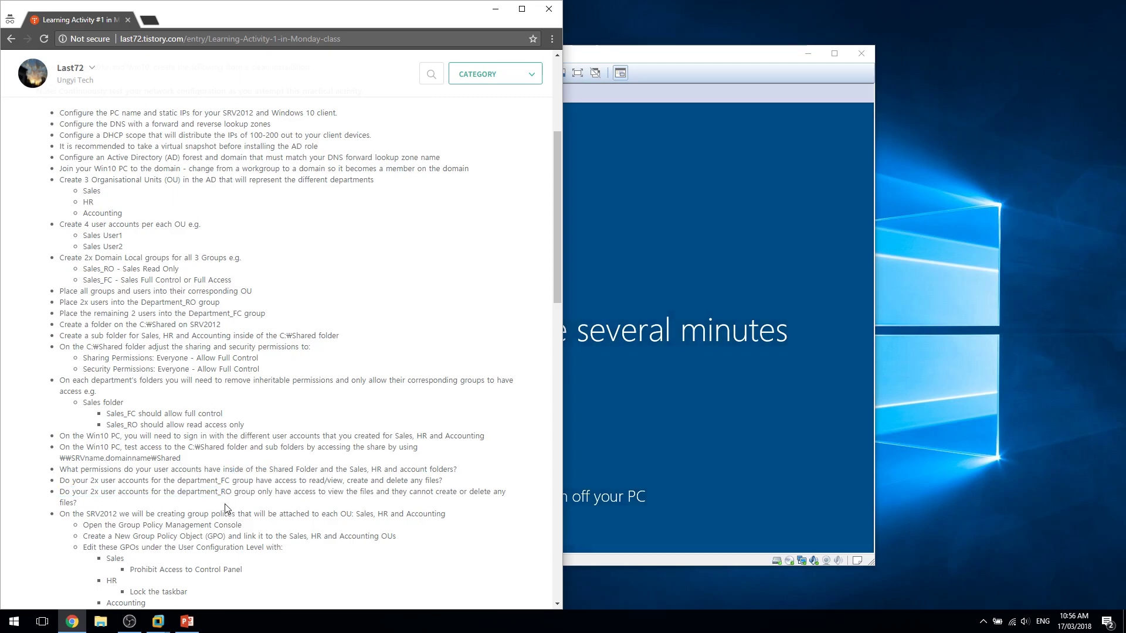
{"action": "left_click_drag", "start_coordinate": [227, 506], "coordinate": [88, 496]}
{"action": "left_click", "coordinate": [90, 503]}
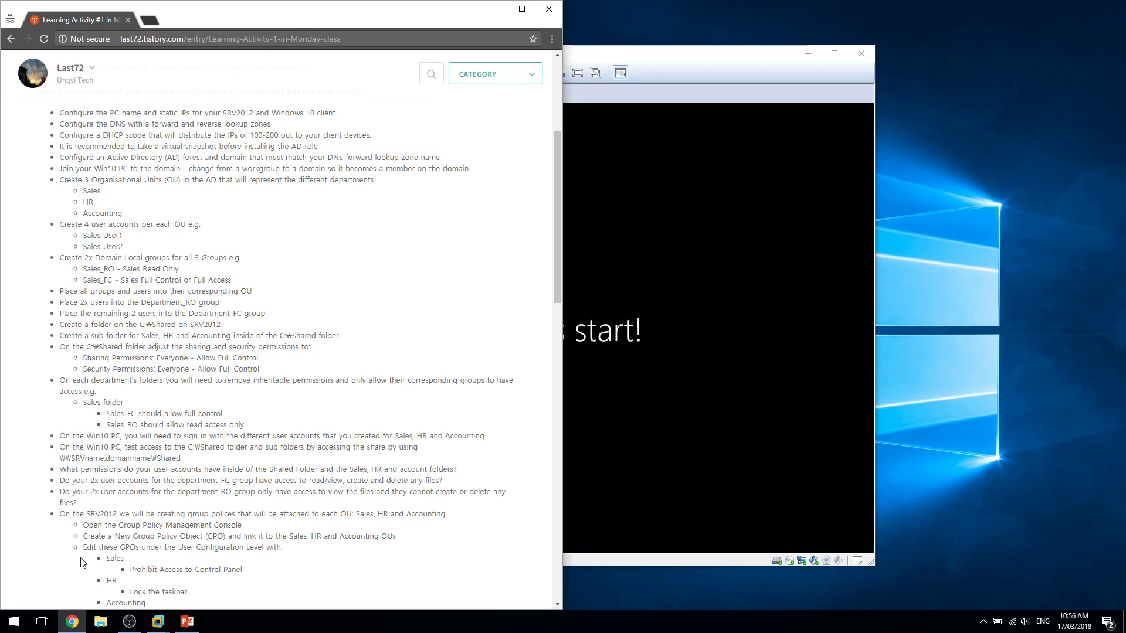
{"action": "left_click", "coordinate": [706, 422]}
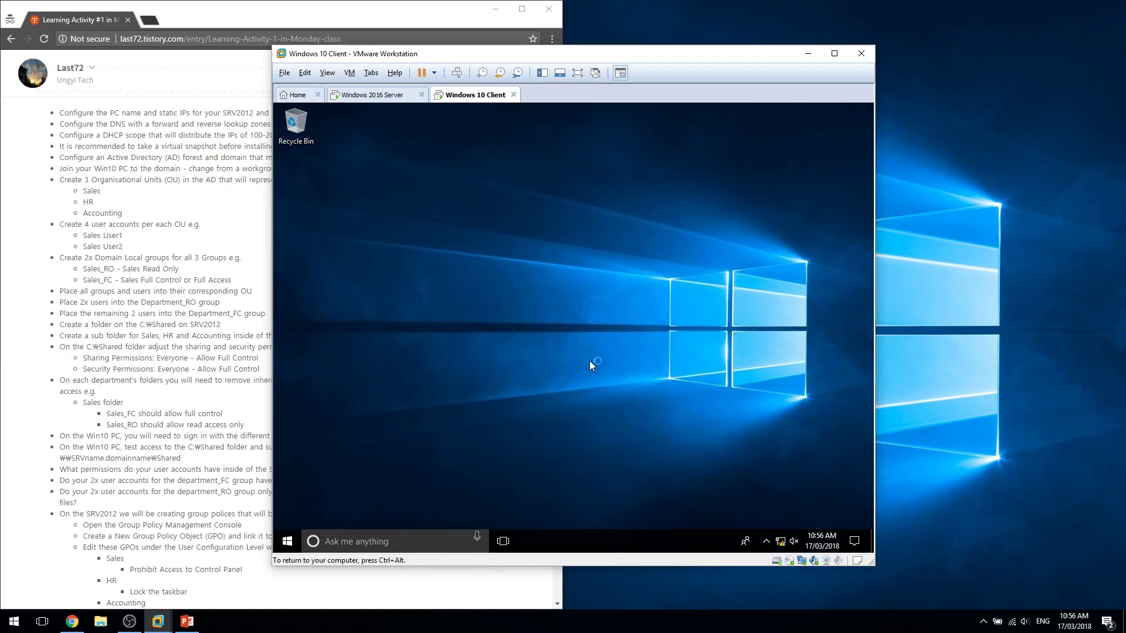
Browse to \\srv-1\Shared and confirm the Accounting and HR folders are denied.
{"action": "key", "text": "super+e"}
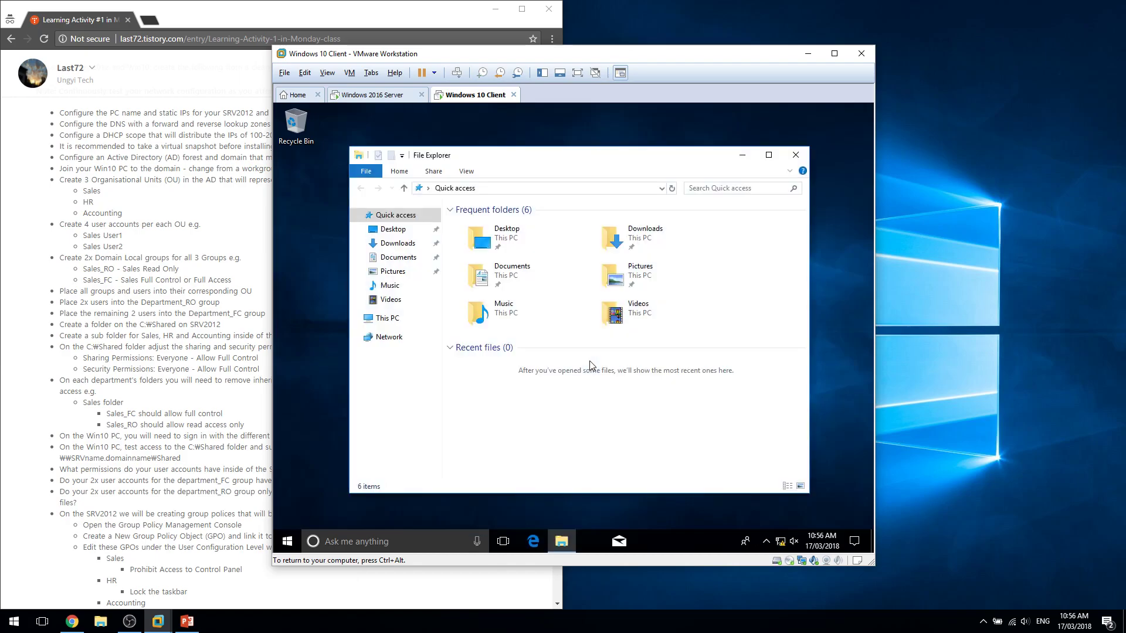
{"action": "key", "text": "ctrl+l"}
{"action": "type", "text": "\\"}
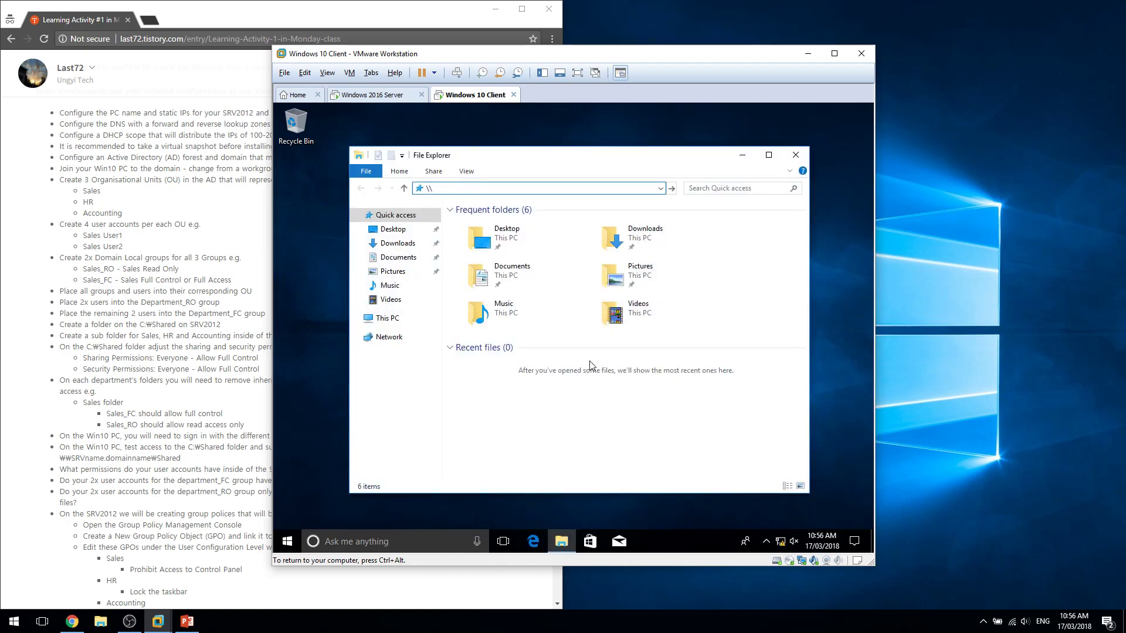
{"action": "type", "text": "\\srv-1"}
{"action": "key", "text": "Return"}
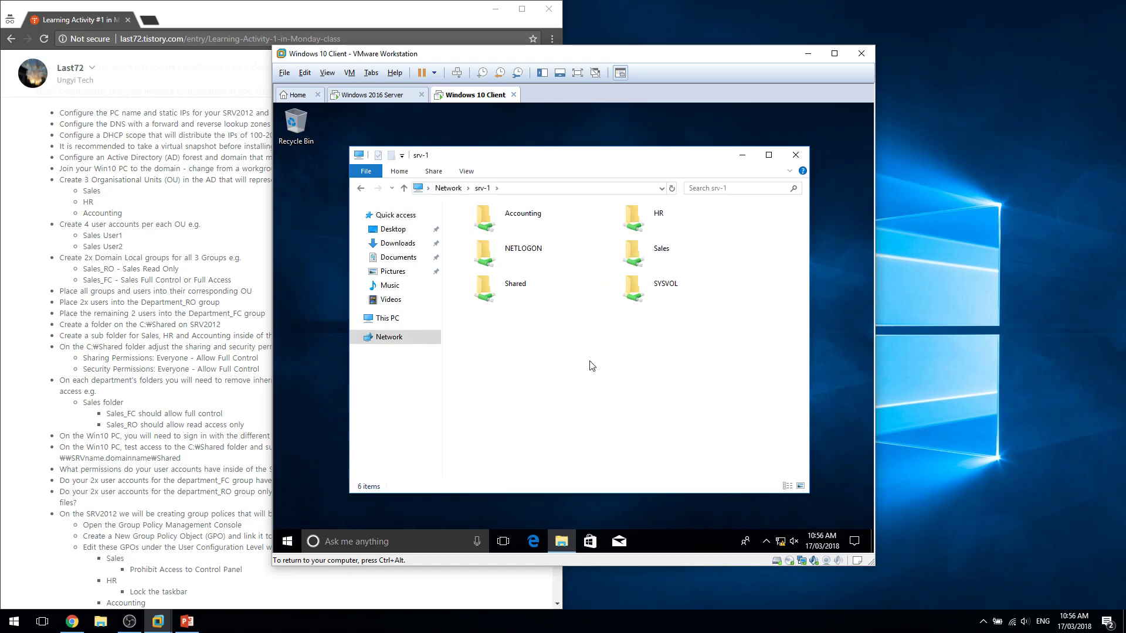
{"action": "double_click", "coordinate": [517, 286]}
{"action": "double_click", "coordinate": [519, 224]}
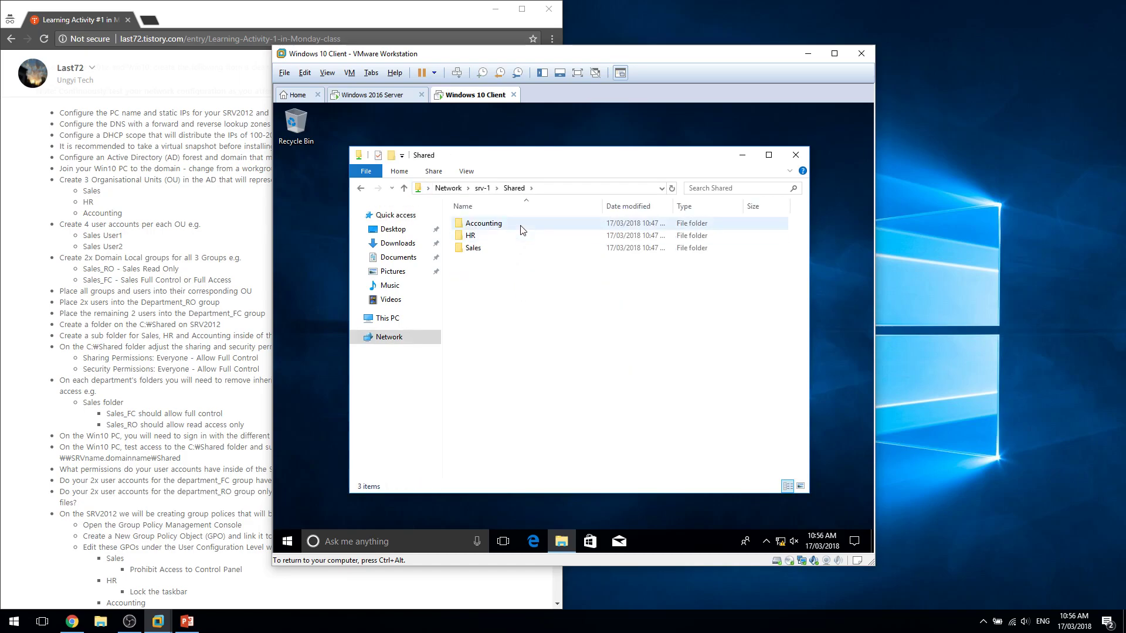
{"action": "left_click", "coordinate": [705, 339]}
{"action": "double_click", "coordinate": [532, 233]}
{"action": "left_click", "coordinate": [689, 342]}
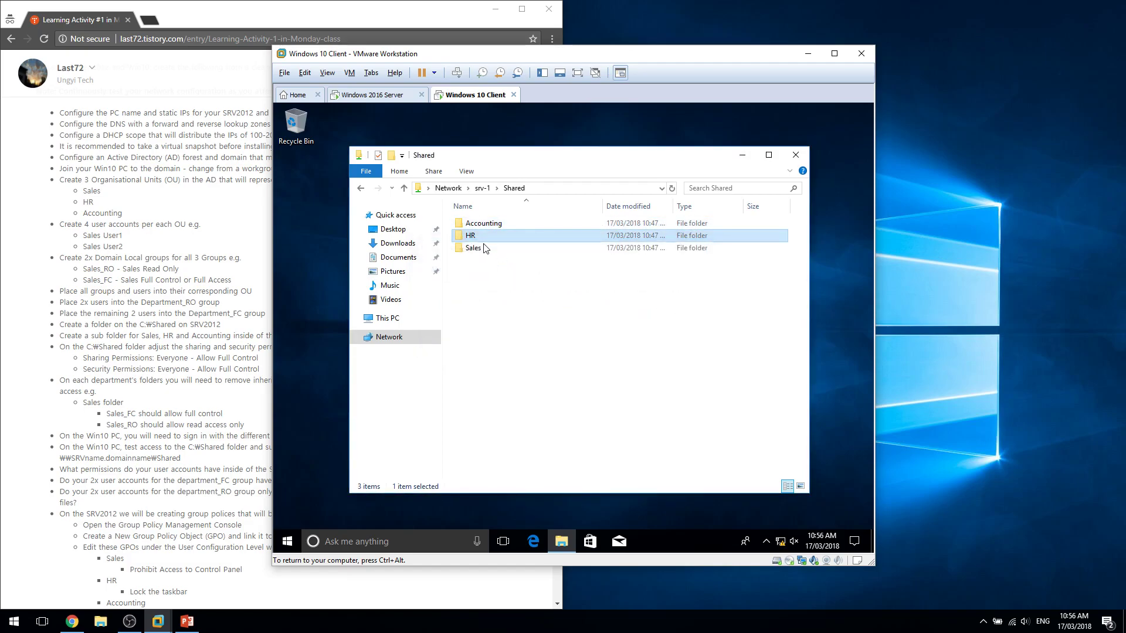
Open the Sales folder and create a new folder named 'file'.
{"action": "left_click", "coordinate": [509, 256]}
{"action": "double_click", "coordinate": [509, 256]}
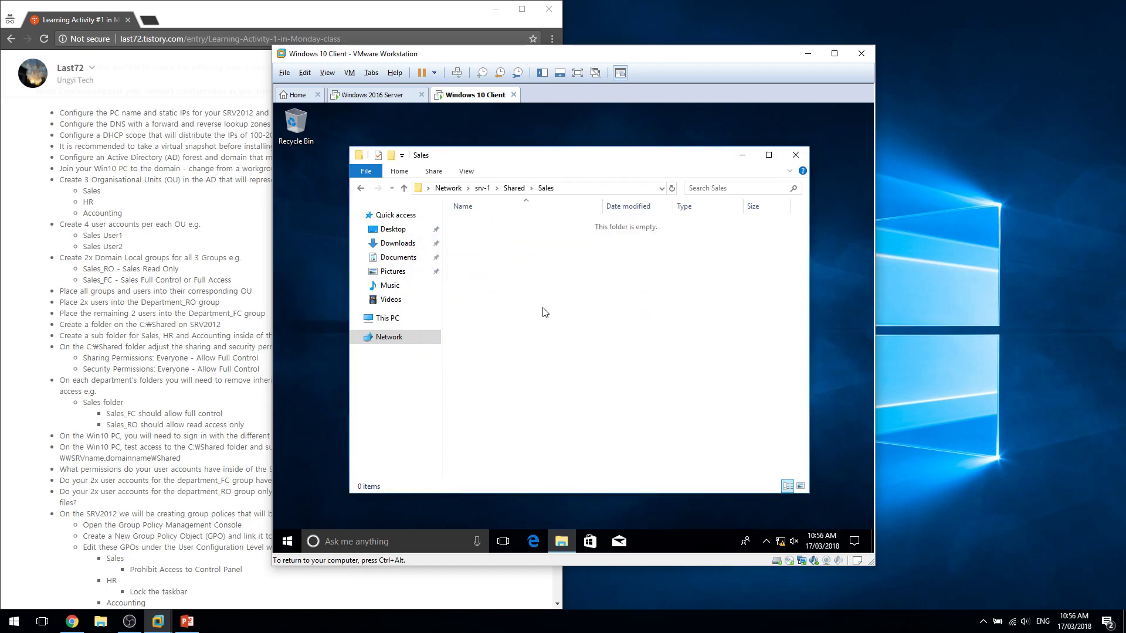
{"action": "right_click", "coordinate": [545, 312]}
{"action": "type", "text": "wffile"}
{"action": "key", "text": "Return"}
Create a text document named 'tex' in Sales, then permanently delete both test items.
{"action": "right_click", "coordinate": [543, 308]}
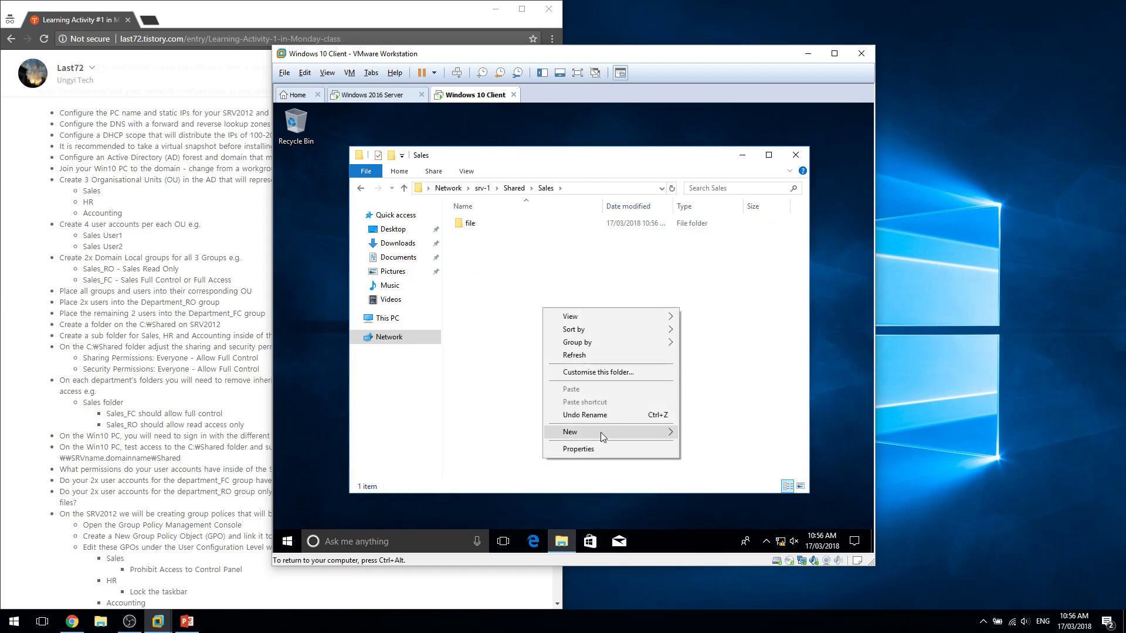
{"action": "mouse_move", "coordinate": [610, 436]}
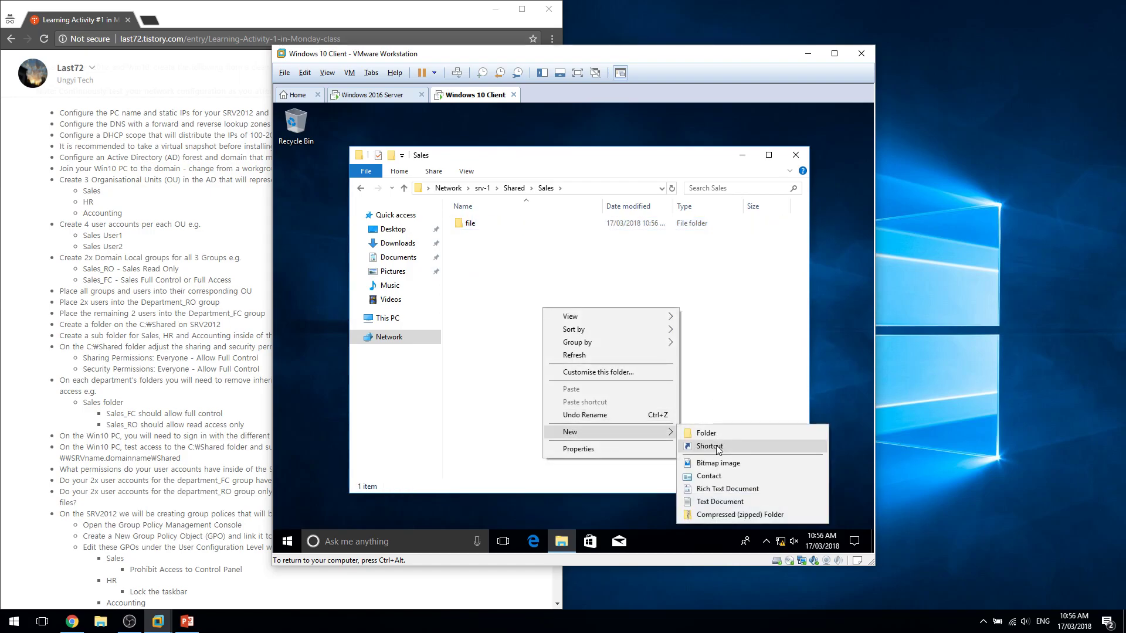
{"action": "left_click", "coordinate": [721, 502]}
{"action": "type", "text": "tex"}
{"action": "key", "text": "Return"}
{"action": "key", "text": "ctrl+a"}
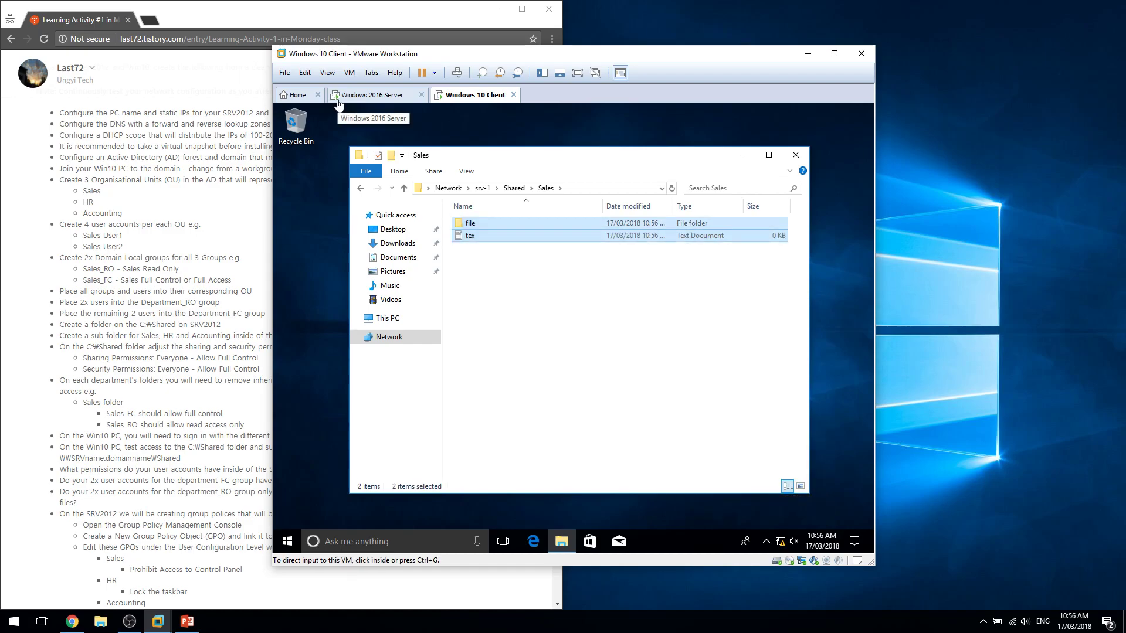
{"action": "key", "text": "shift+Delete"}
{"action": "key", "text": "Return"}
{"action": "left_click_drag", "start_coordinate": [499, 266], "coordinate": [591, 326]}
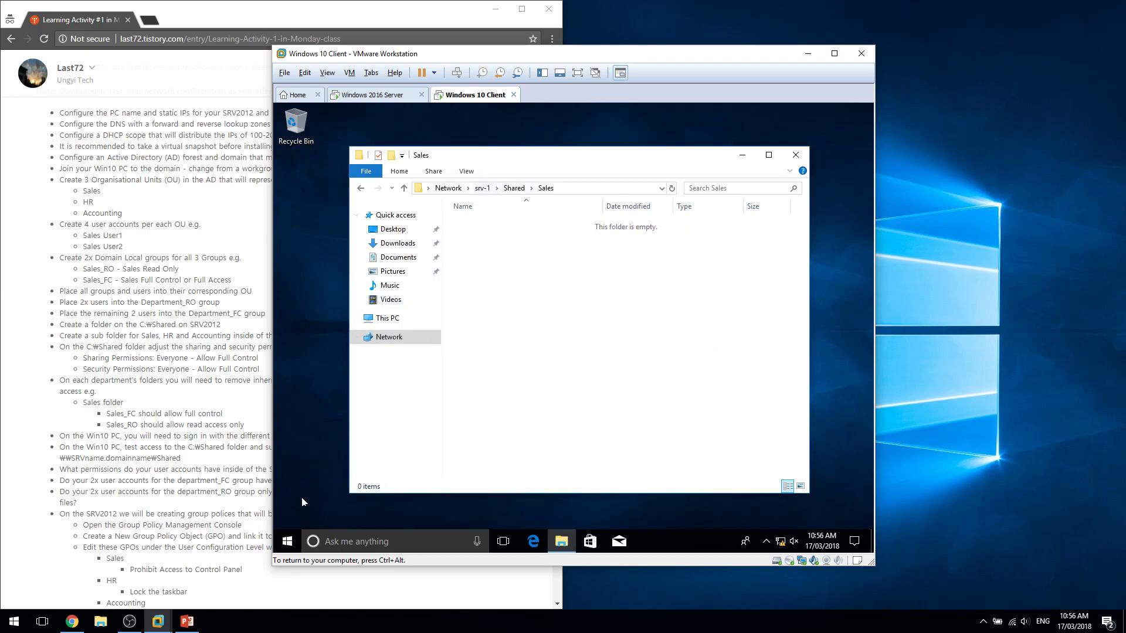
Switch away from the Sales 3 session and choose to sign in as Other user.
{"action": "left_click", "coordinate": [287, 541]}
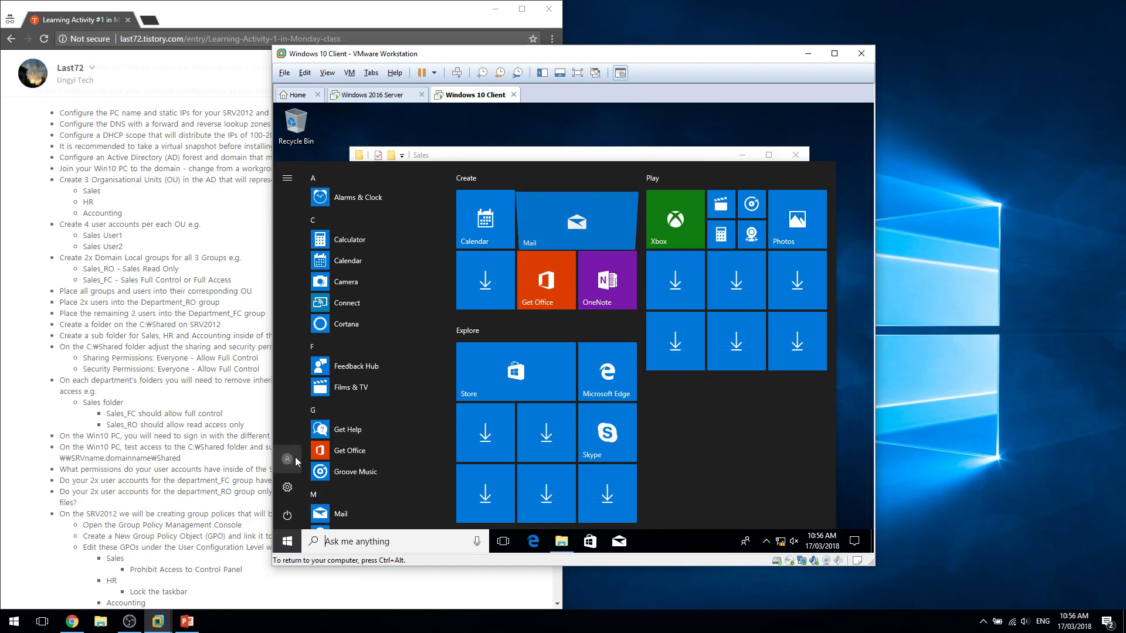
{"action": "left_click", "coordinate": [295, 457]}
{"action": "left_click", "coordinate": [308, 431]}
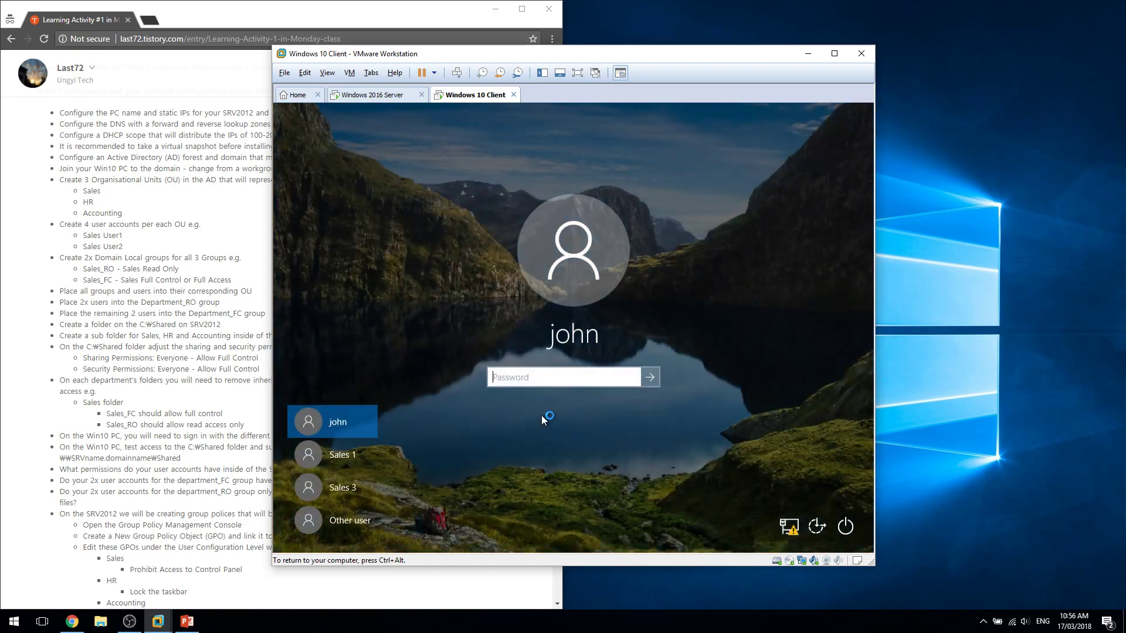
{"action": "left_click", "coordinate": [329, 524]}
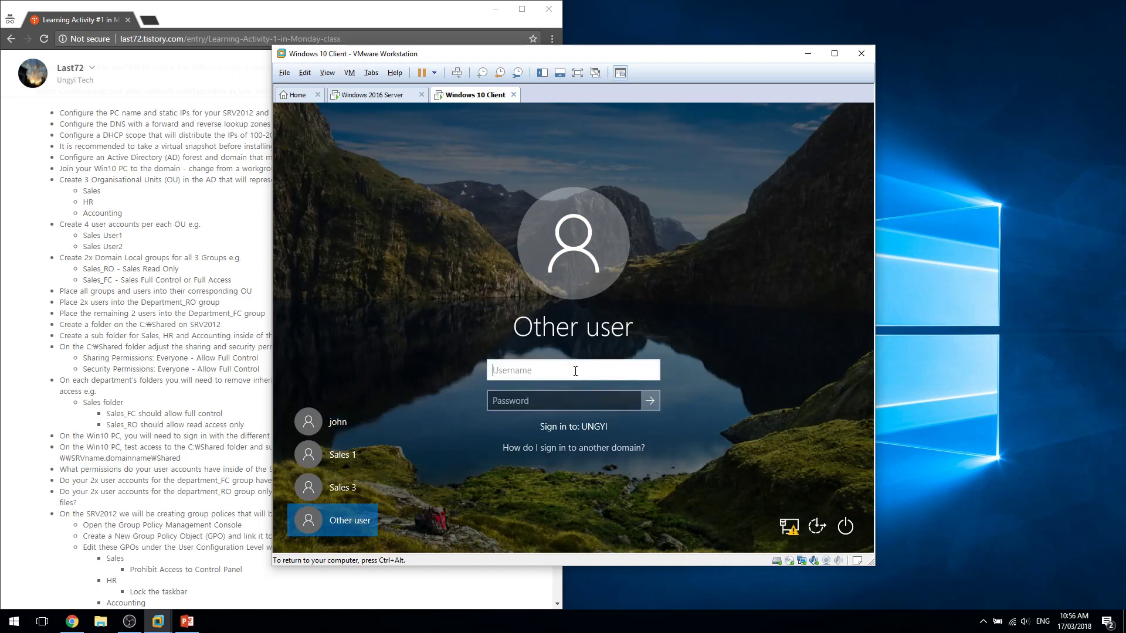
Sign in as the HR 1 user, retrying after an incorrect password, then release input.
{"action": "type", "text": "hr1"}
{"action": "key", "text": "Tab"}
{"action": "type", "text": "P@"}
{"action": "key", "text": "Return"}
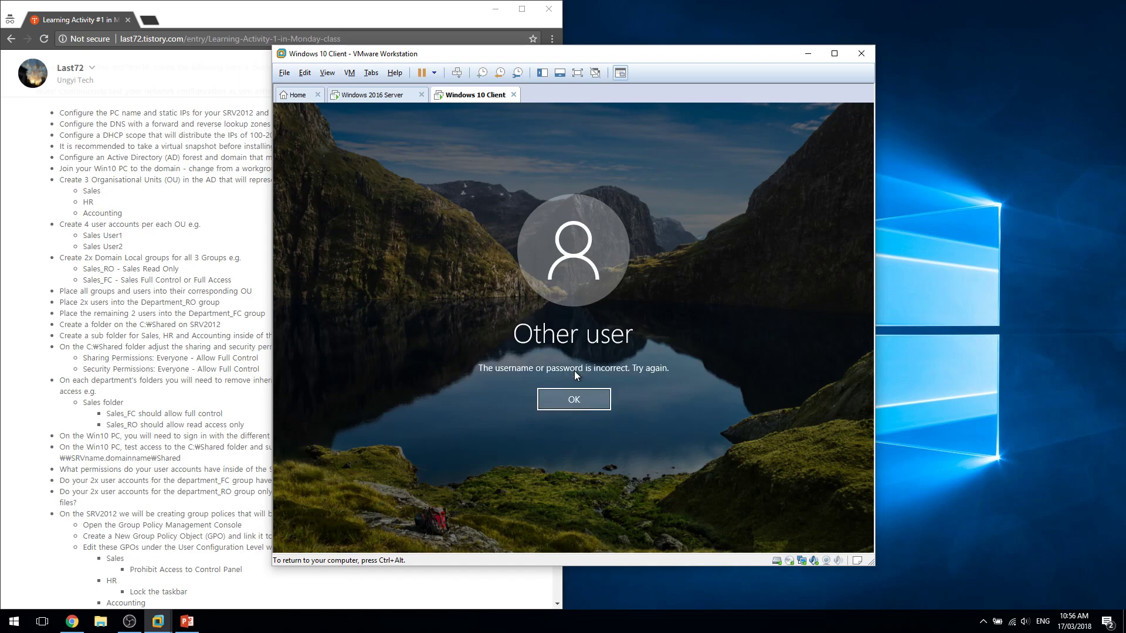
{"action": "key", "text": "Return"}
{"action": "type", "text": "P"}
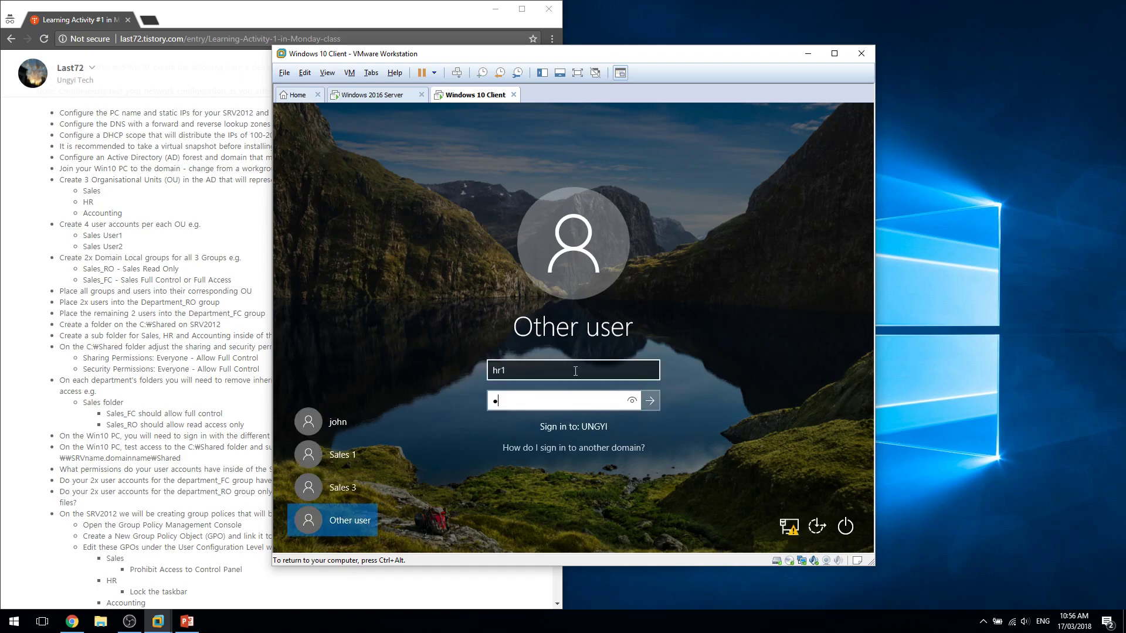
{"action": "key", "text": "Return"}
{"action": "key", "text": "ctrl+alt"}
Switch to the Windows 2016 Server tab, then reread the SRV2012 group policy task line.
{"action": "left_click", "coordinate": [397, 96]}
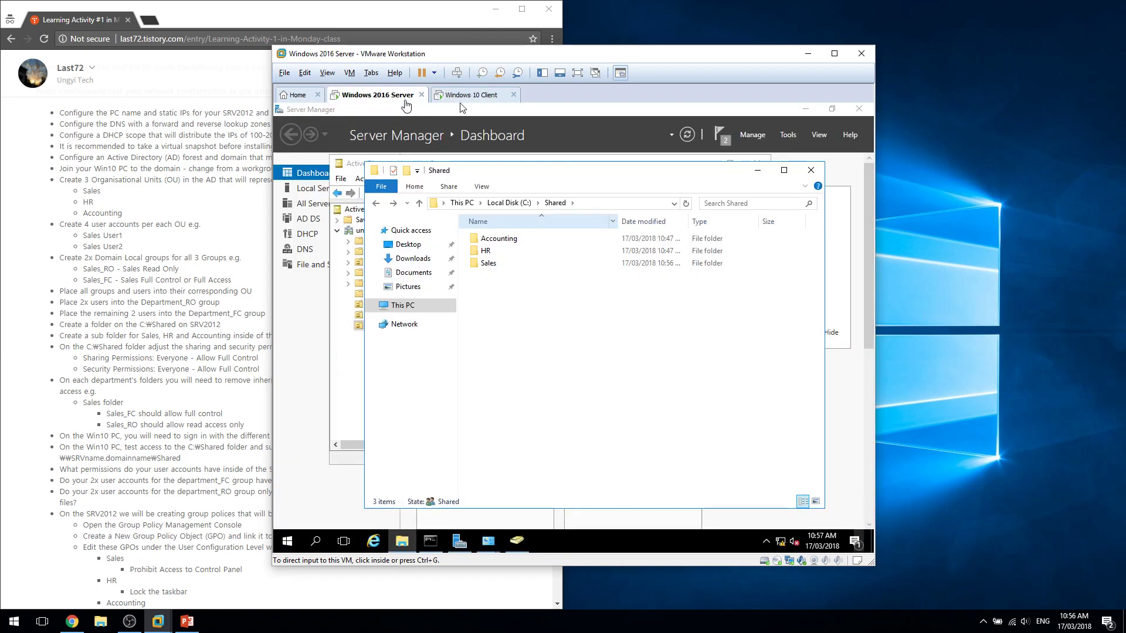
{"action": "left_click", "coordinate": [603, 389]}
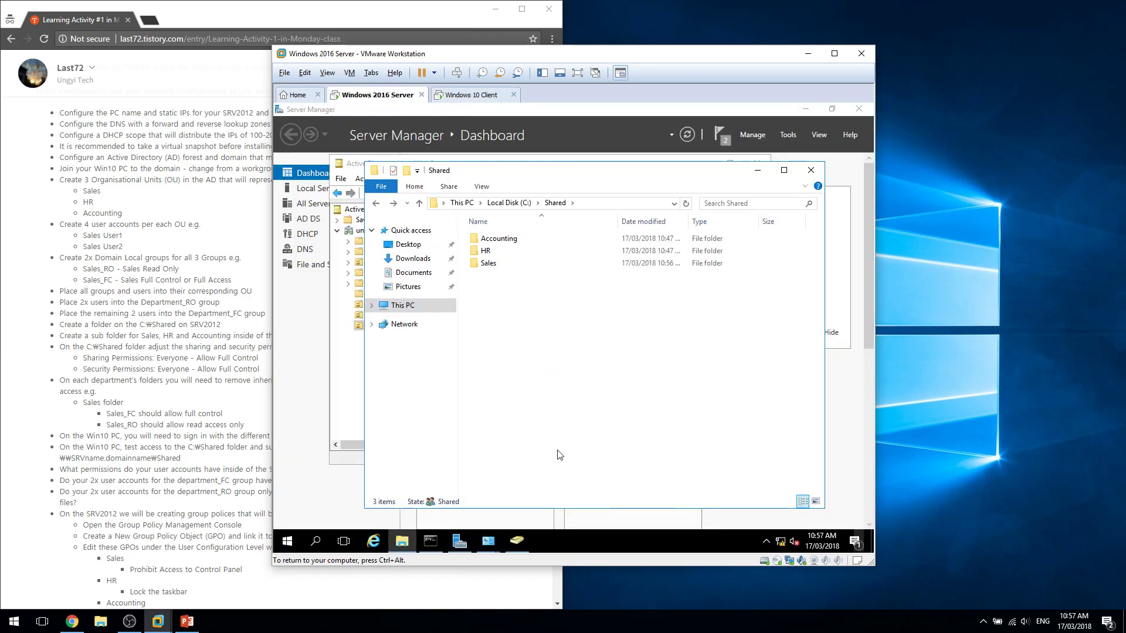
{"action": "key", "text": "ctrl+alt"}
{"action": "left_click", "coordinate": [181, 477]}
{"action": "left_click_drag", "start_coordinate": [181, 471], "coordinate": [272, 506]}
{"action": "left_click", "coordinate": [271, 509]}
{"action": "left_click_drag", "start_coordinate": [60, 514], "coordinate": [312, 513]}
{"action": "double_click", "coordinate": [117, 513]}
{"action": "triple_click", "coordinate": [118, 514]}
Reread the 'Create a New' wording on the 'On the SRV2012' line of the GPO task.
{"action": "left_click", "coordinate": [157, 535]}
{"action": "double_click", "coordinate": [178, 514]}
{"action": "left_click_drag", "start_coordinate": [178, 514], "coordinate": [66, 515]}
{"action": "double_click", "coordinate": [125, 537]}
{"action": "double_click", "coordinate": [111, 515]}
{"action": "triple_click", "coordinate": [109, 516]}
{"action": "left_click", "coordinate": [110, 517]}
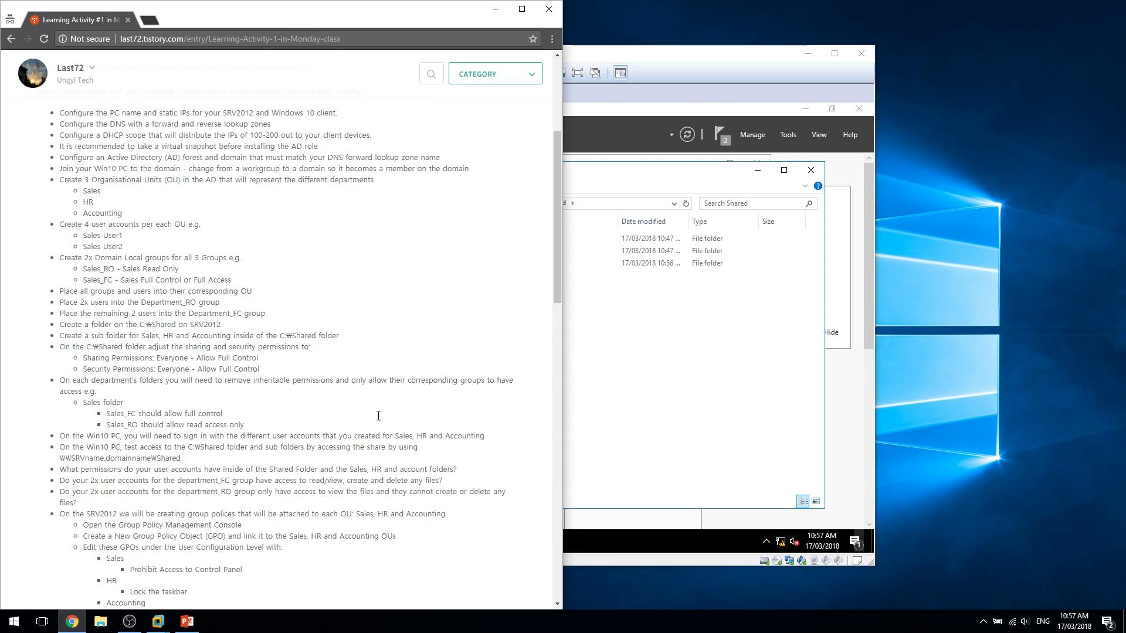
Recheck the 'Group Policy Object' wording, then open Server Manager's Tools menu on the 2016 Server.
{"action": "left_click", "coordinate": [678, 376]}
{"action": "left_click", "coordinate": [450, 95]}
{"action": "left_click", "coordinate": [383, 95]}
{"action": "left_click", "coordinate": [203, 497]}
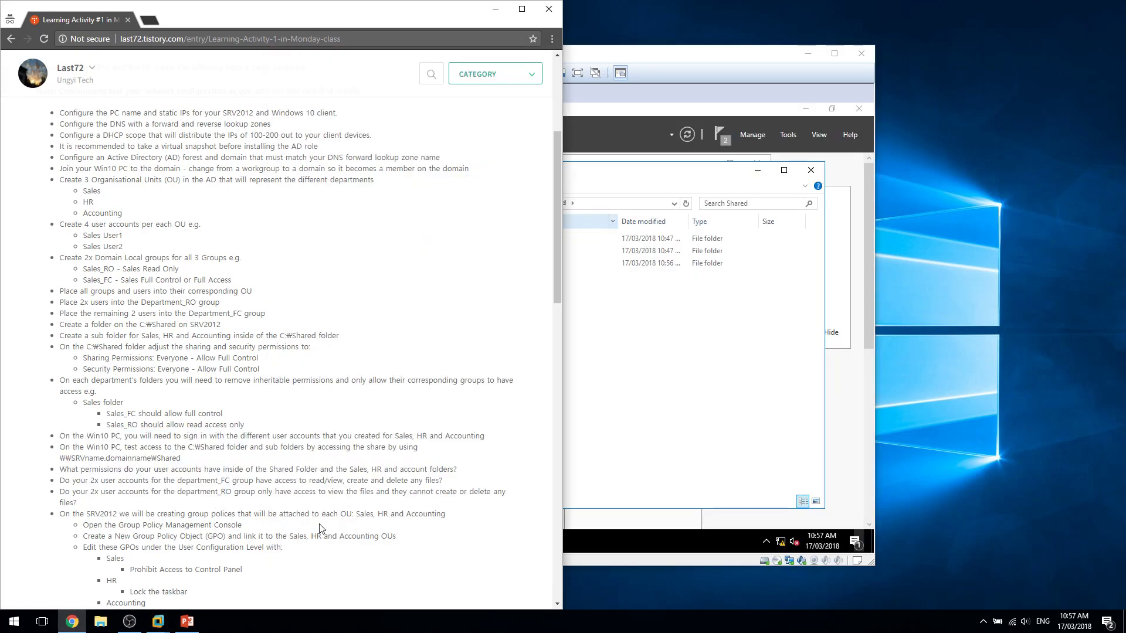
{"action": "left_click_drag", "start_coordinate": [135, 540], "coordinate": [204, 538]}
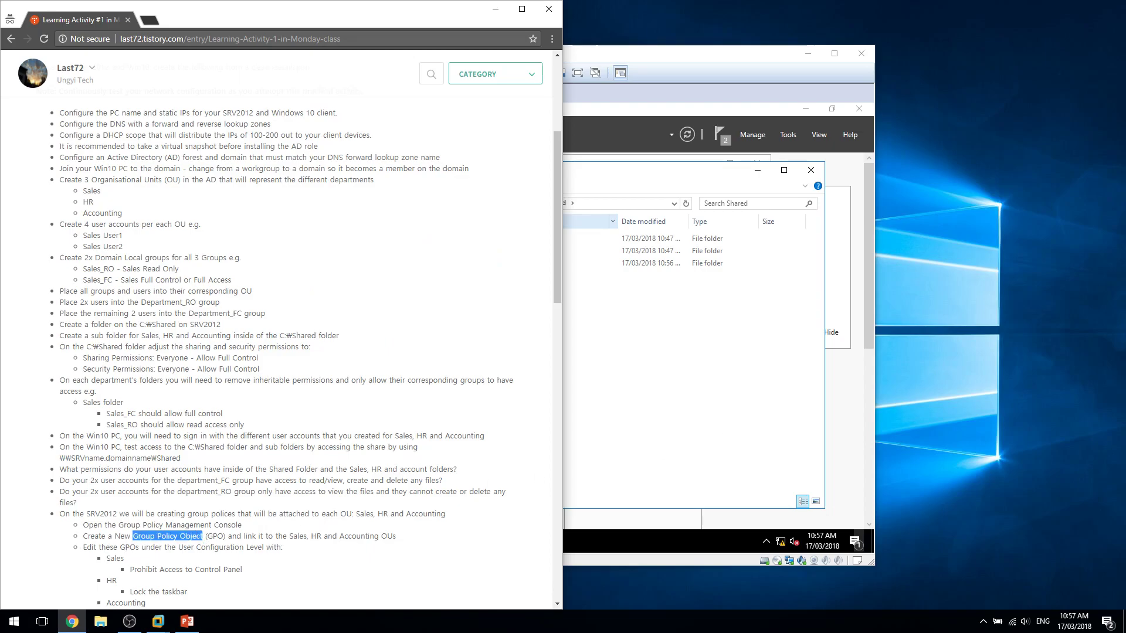
{"action": "left_click", "coordinate": [737, 427]}
{"action": "left_click", "coordinate": [787, 136]}
Launch Group Policy Management and expand Forest > Domains > ungyi.com.
{"action": "scroll", "coordinate": [757, 476], "scroll_direction": "down", "scroll_amount": 2}
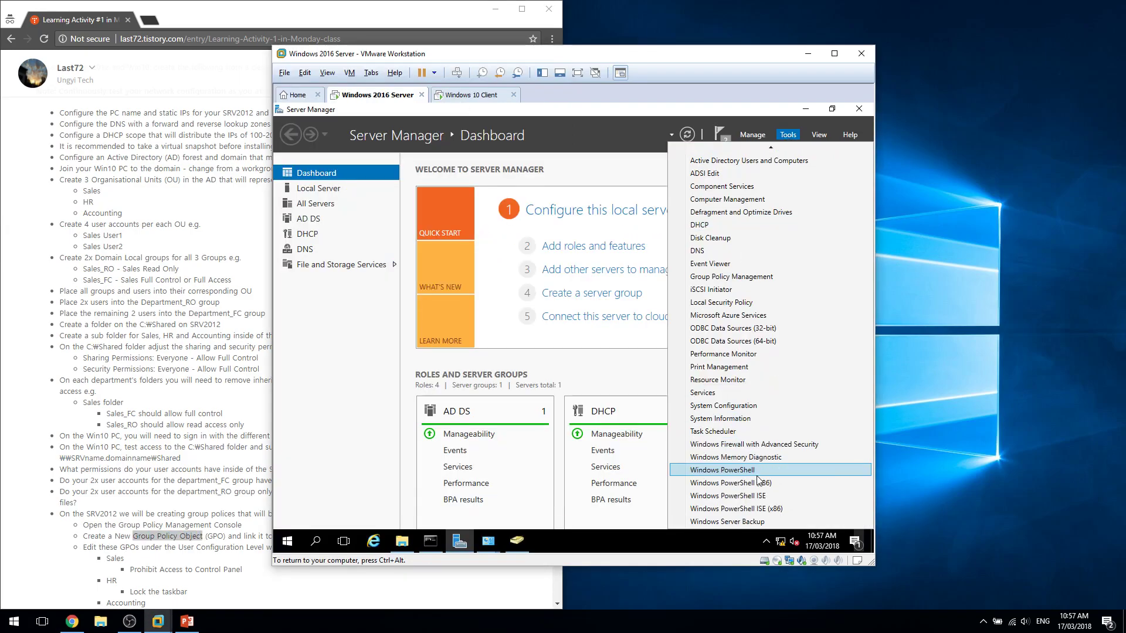
{"action": "scroll", "coordinate": [782, 416], "scroll_direction": "up", "scroll_amount": 1}
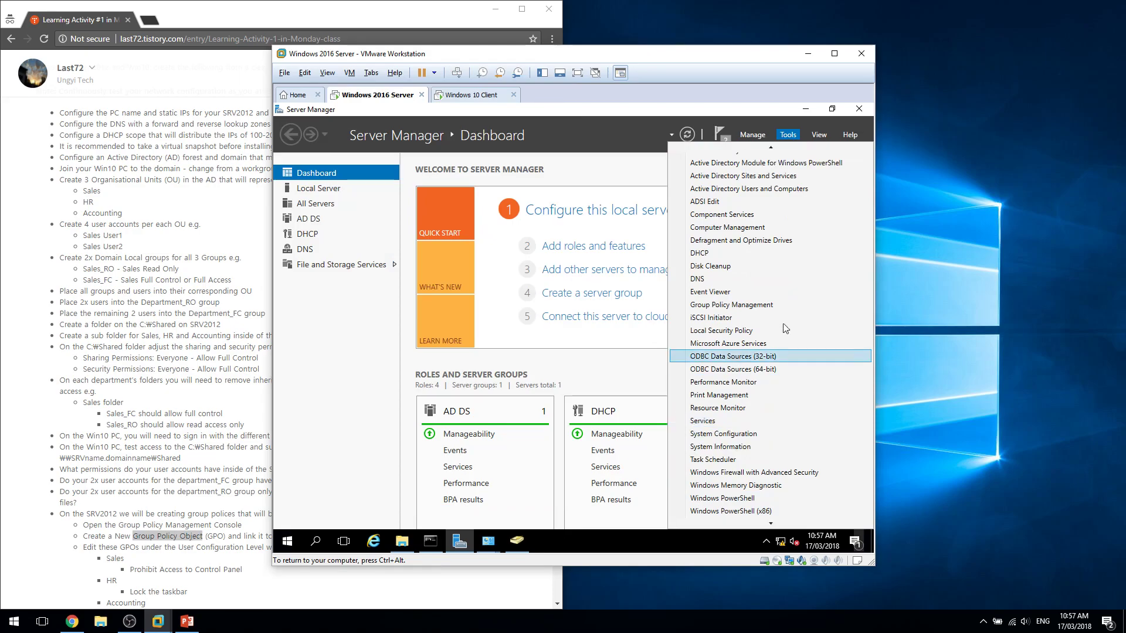
{"action": "left_click", "coordinate": [789, 311]}
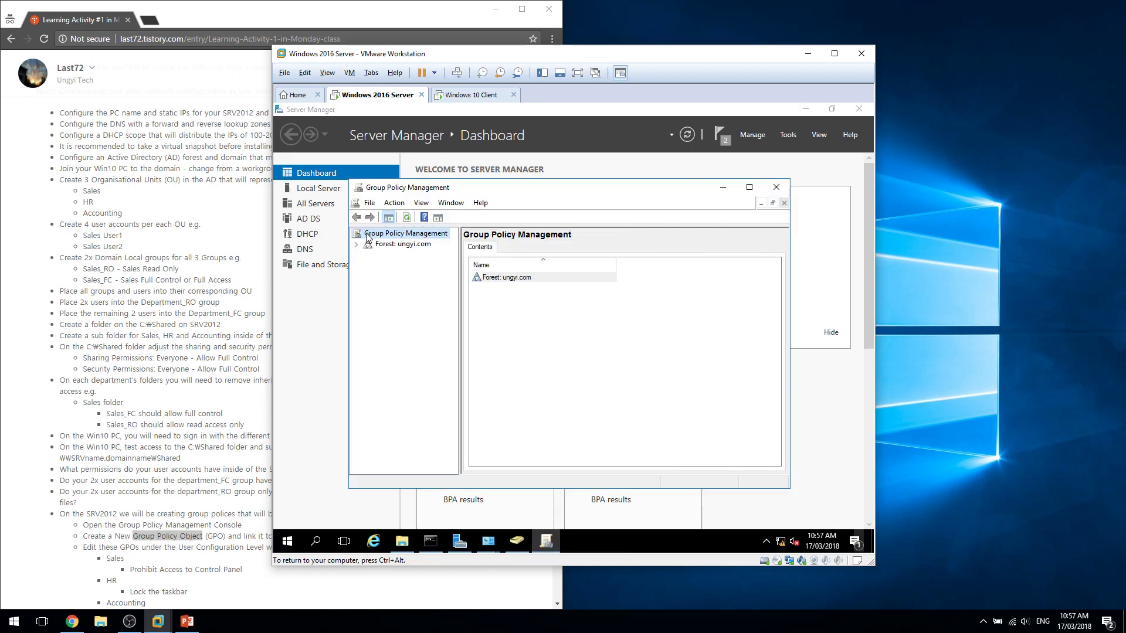
{"action": "left_click", "coordinate": [357, 245]}
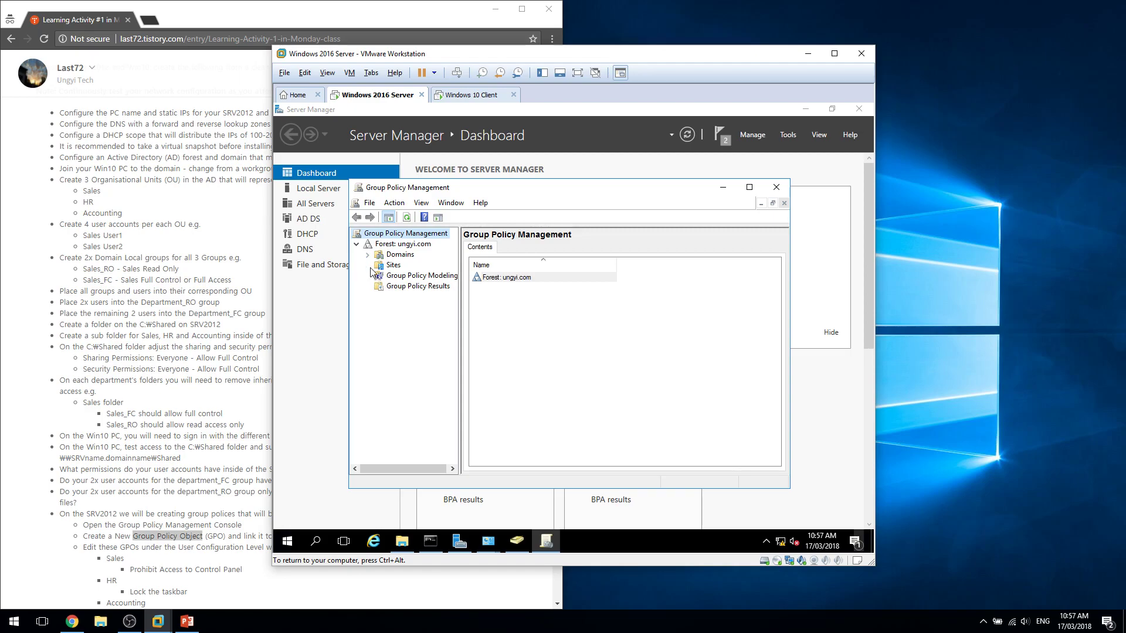
{"action": "left_click", "coordinate": [368, 256]}
{"action": "left_click", "coordinate": [378, 266]}
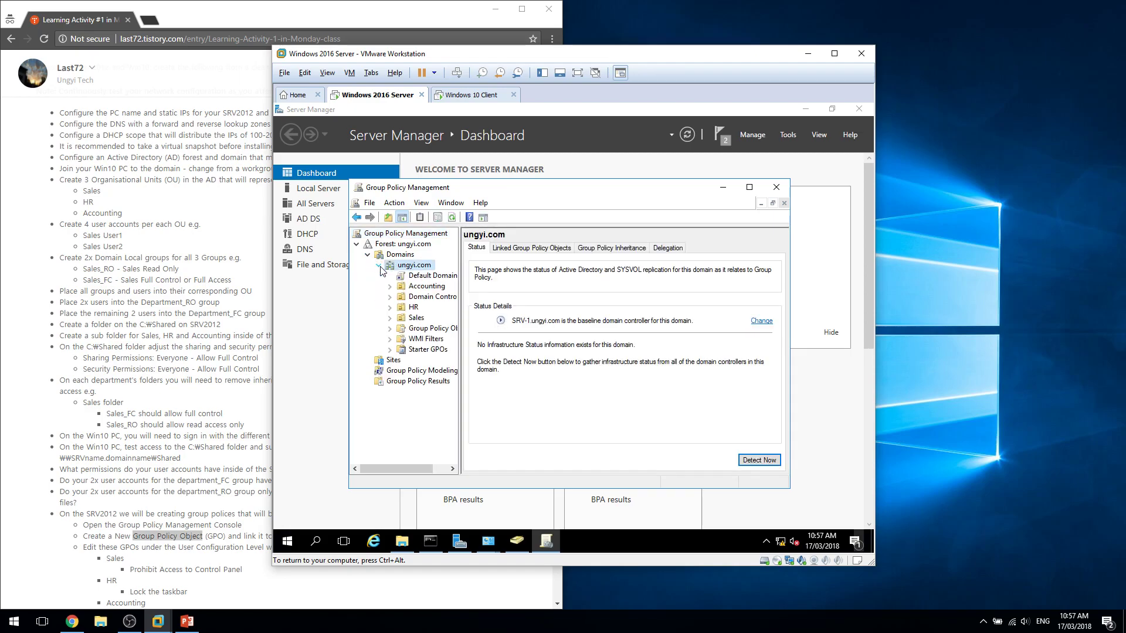
Review the HR, Sales and Domain Controllers linked policies, then return to the Windows 10 client.
{"action": "left_click", "coordinate": [400, 309]}
{"action": "left_click", "coordinate": [401, 319]}
{"action": "left_click", "coordinate": [405, 308]}
{"action": "left_click", "coordinate": [412, 298]}
{"action": "left_click", "coordinate": [412, 309]}
{"action": "left_click", "coordinate": [414, 298]}
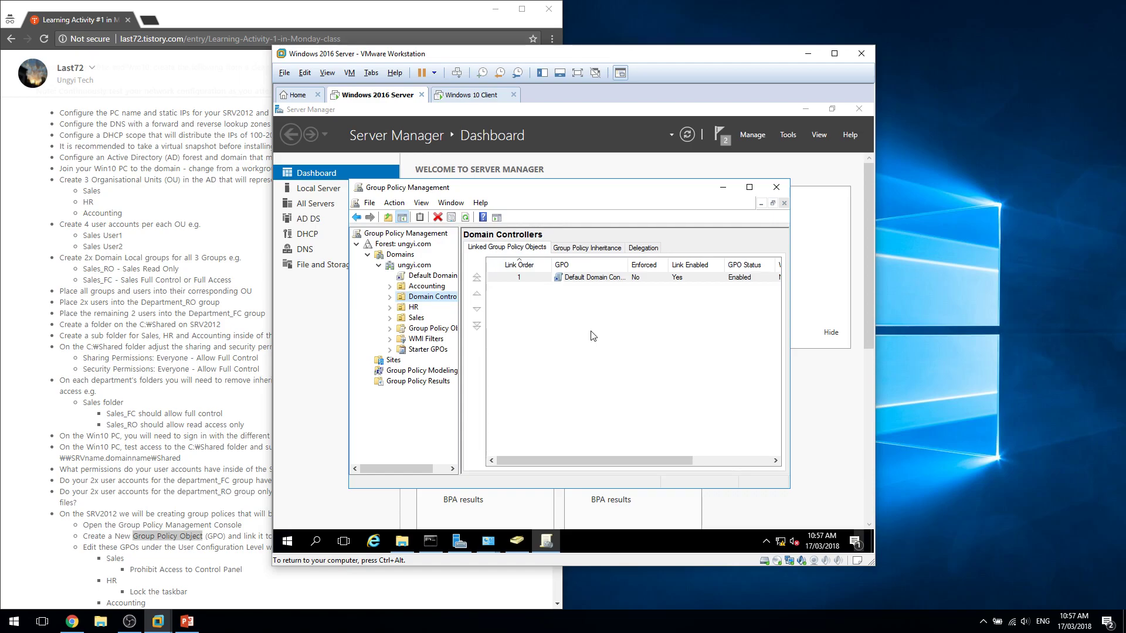
{"action": "left_click", "coordinate": [441, 95]}
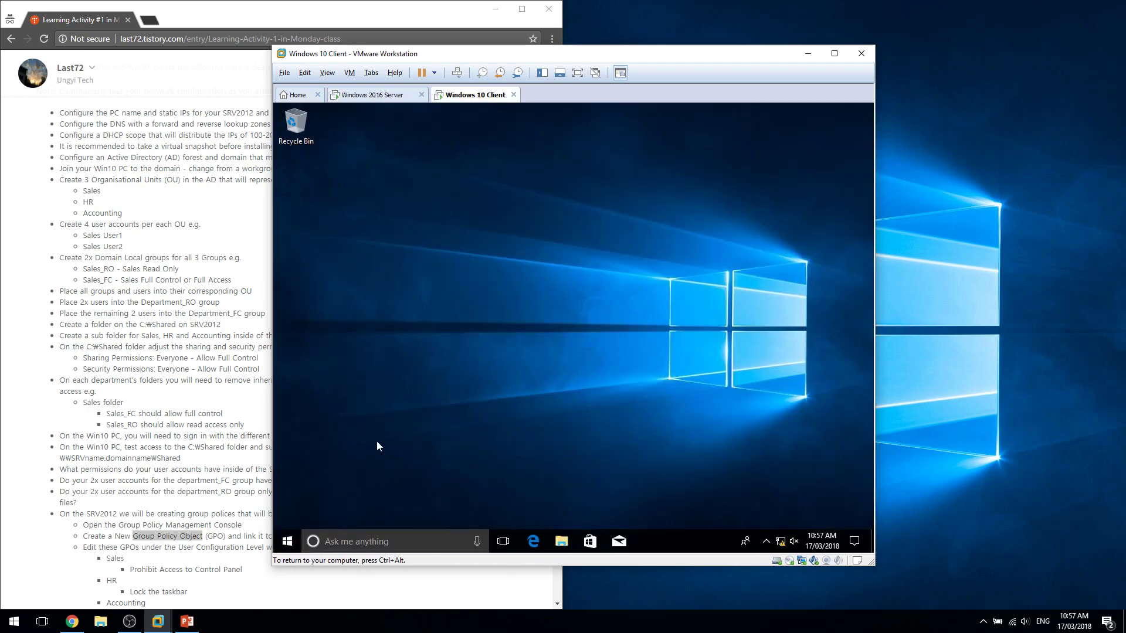
Open a File Explorer window, briefly checking the account options and System page.
{"action": "key", "text": "super"}
{"action": "key", "text": "super+e"}
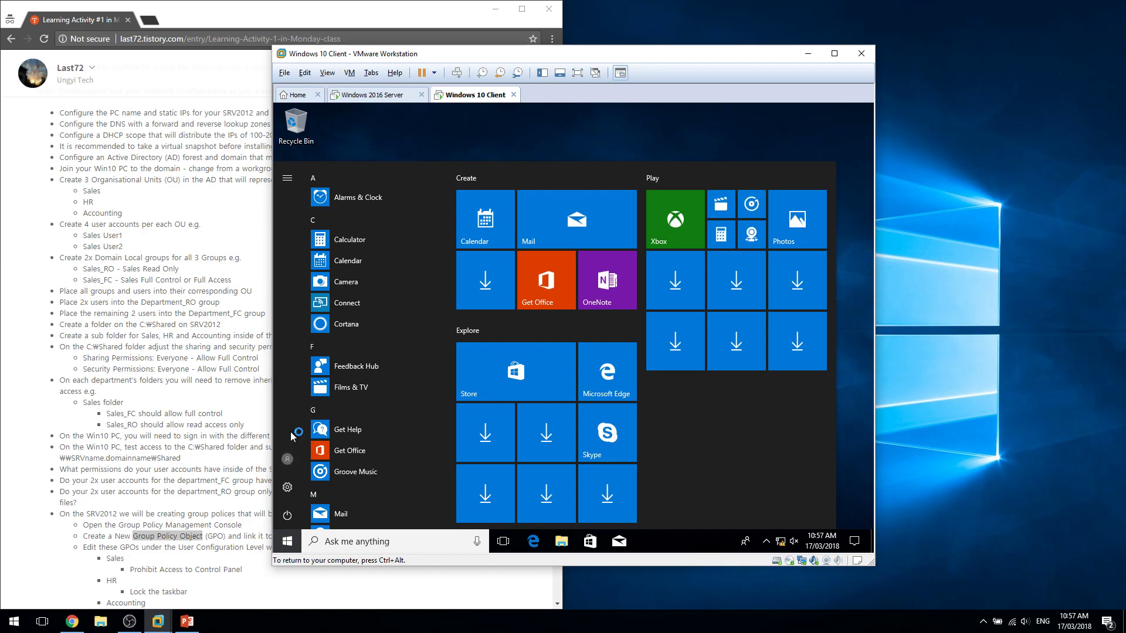
{"action": "left_click", "coordinate": [287, 458]}
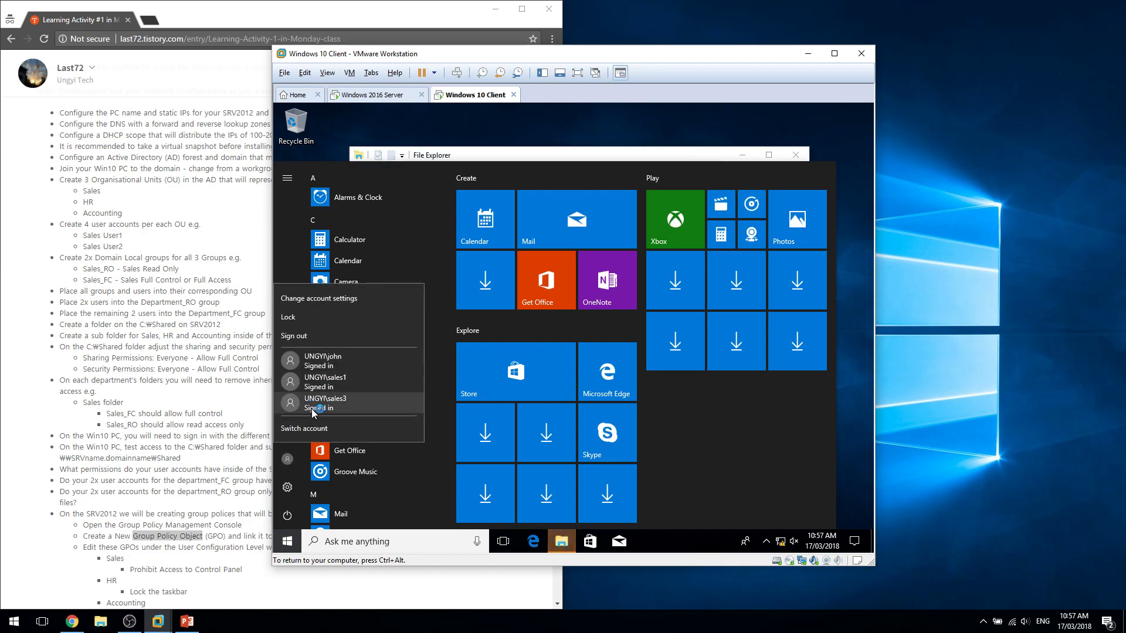
{"action": "left_click", "coordinate": [744, 498]}
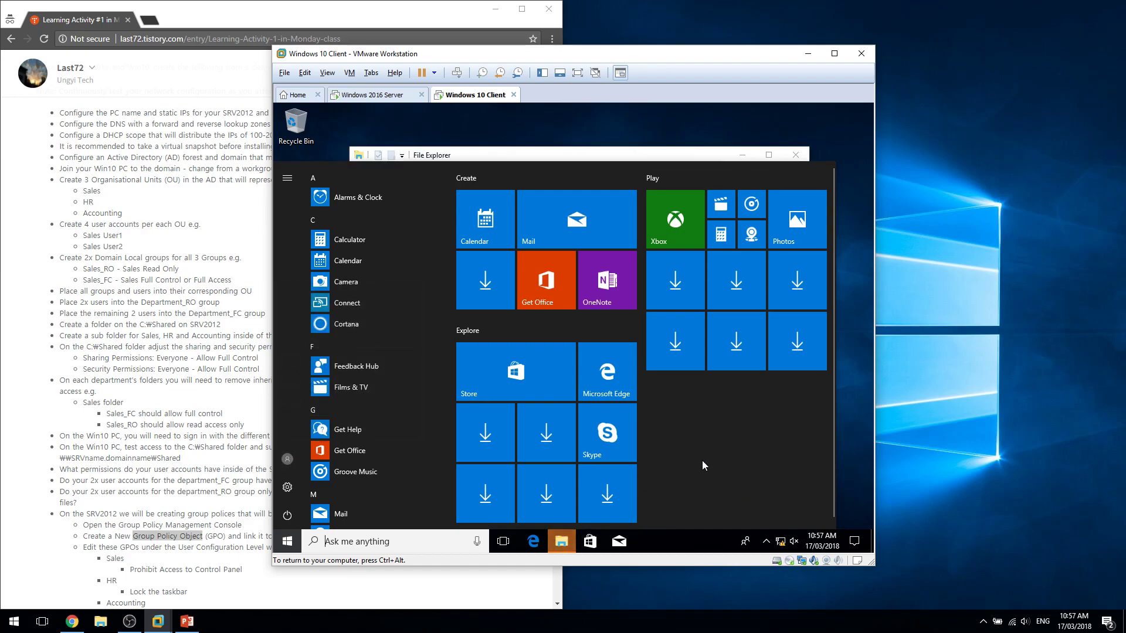
{"action": "key", "text": "super+Pause"}
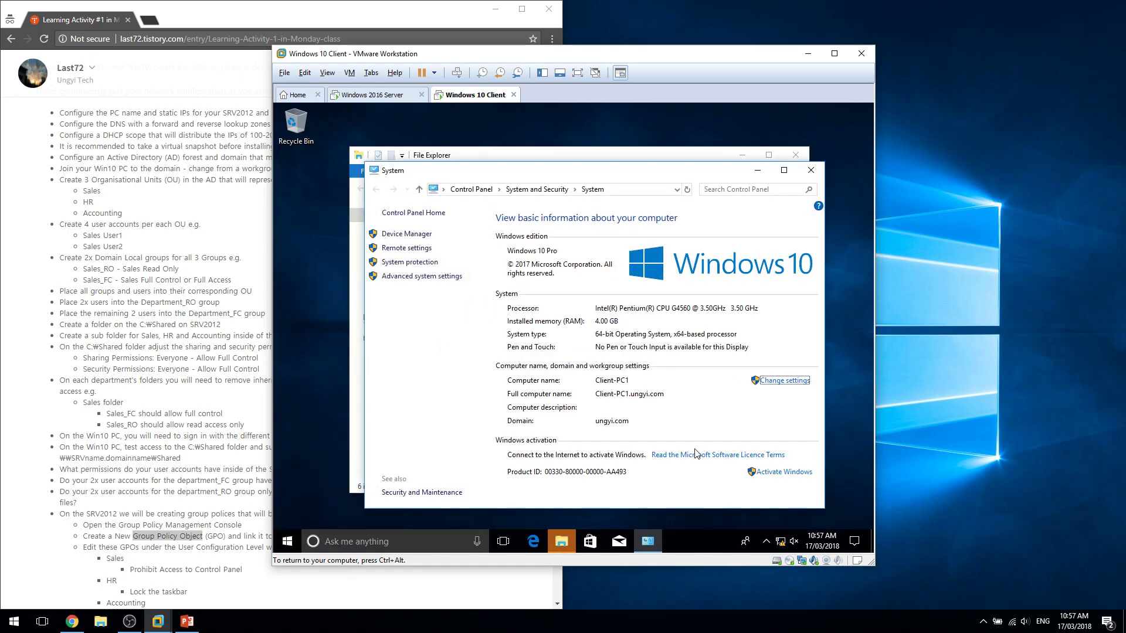
{"action": "left_click", "coordinate": [811, 170]}
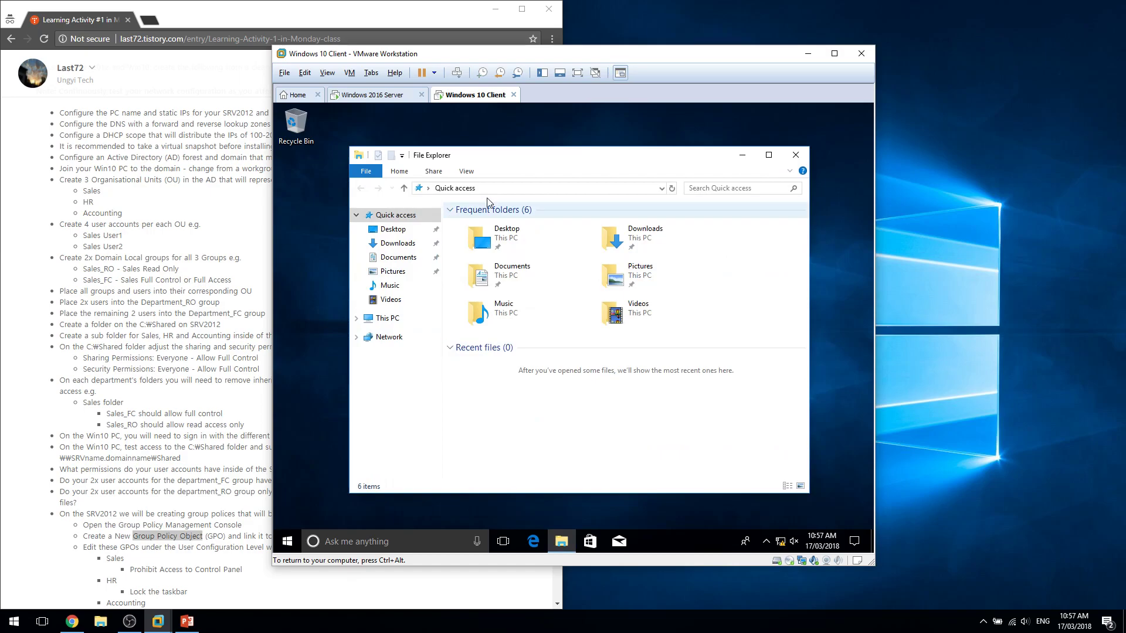
Browse to \\srv-1 and open the Shared\HR folder.
{"action": "key", "text": "alt+d"}
{"action": "type", "text": "\\\\"}
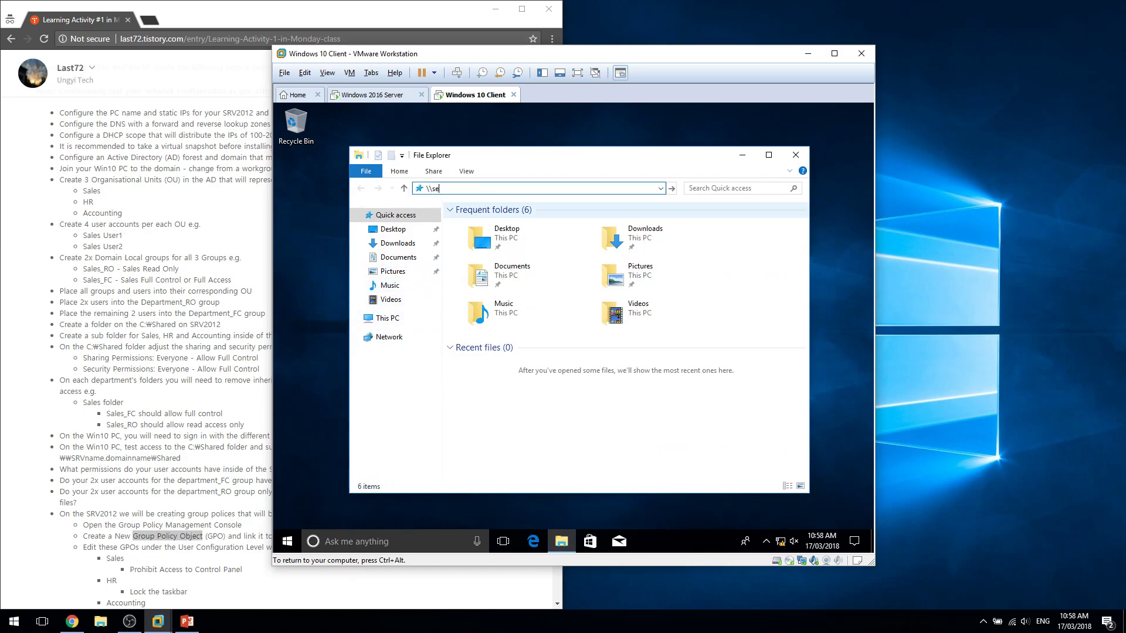
{"action": "type", "text": "srv-1"}
{"action": "key", "text": "Return"}
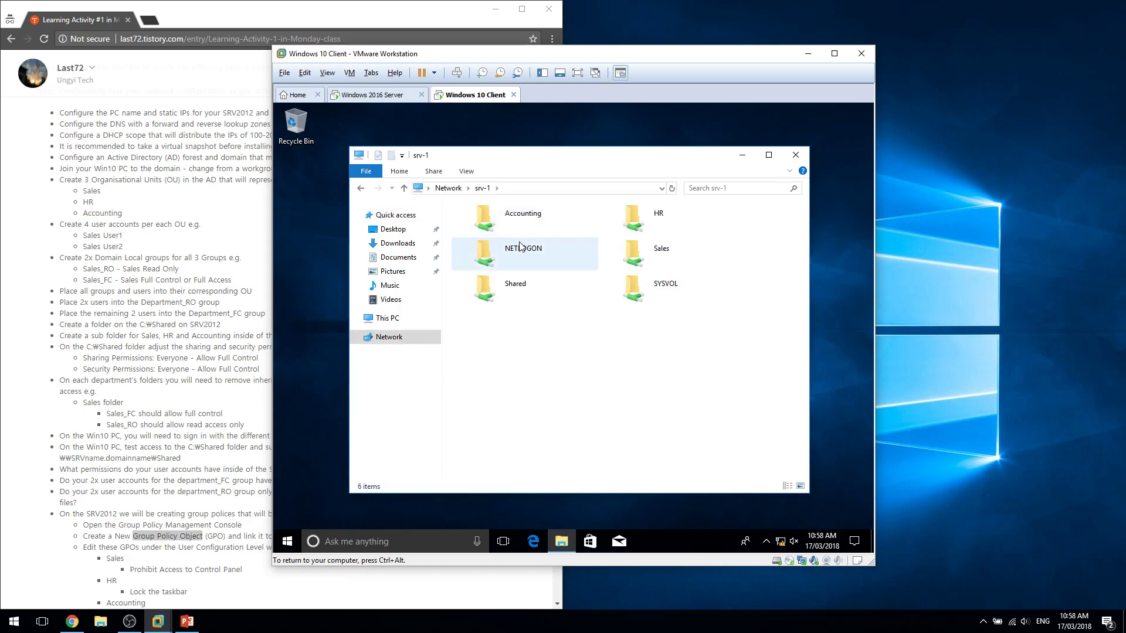
{"action": "left_click", "coordinate": [528, 283]}
{"action": "double_click", "coordinate": [528, 283]}
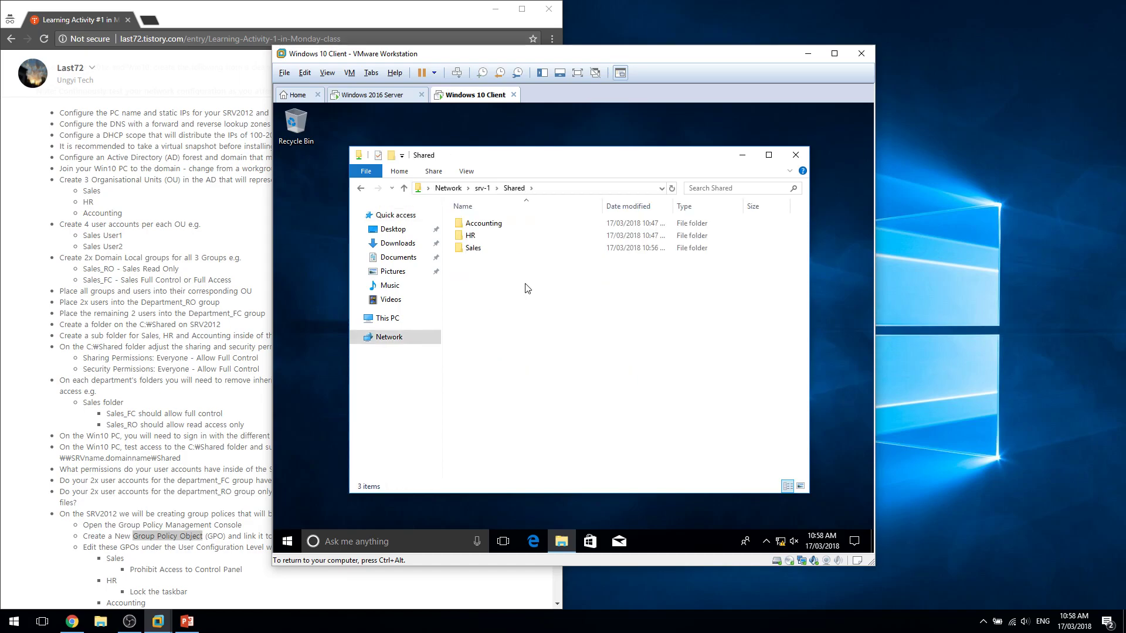
{"action": "double_click", "coordinate": [528, 236]}
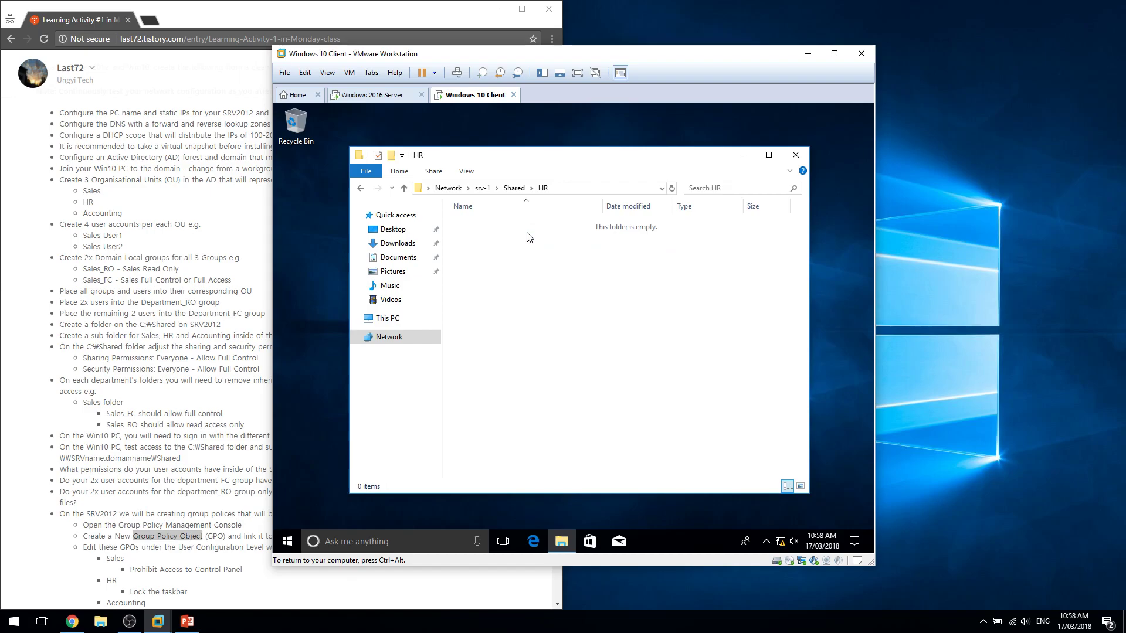
Confirm creating items in HR is denied and that the Sales and Accounting folders refuse access.
{"action": "right_click", "coordinate": [528, 236]}
{"action": "key", "text": "f"}
{"action": "left_click", "coordinate": [676, 369]}
{"action": "key", "text": "alt+Left"}
{"action": "double_click", "coordinate": [503, 251]}
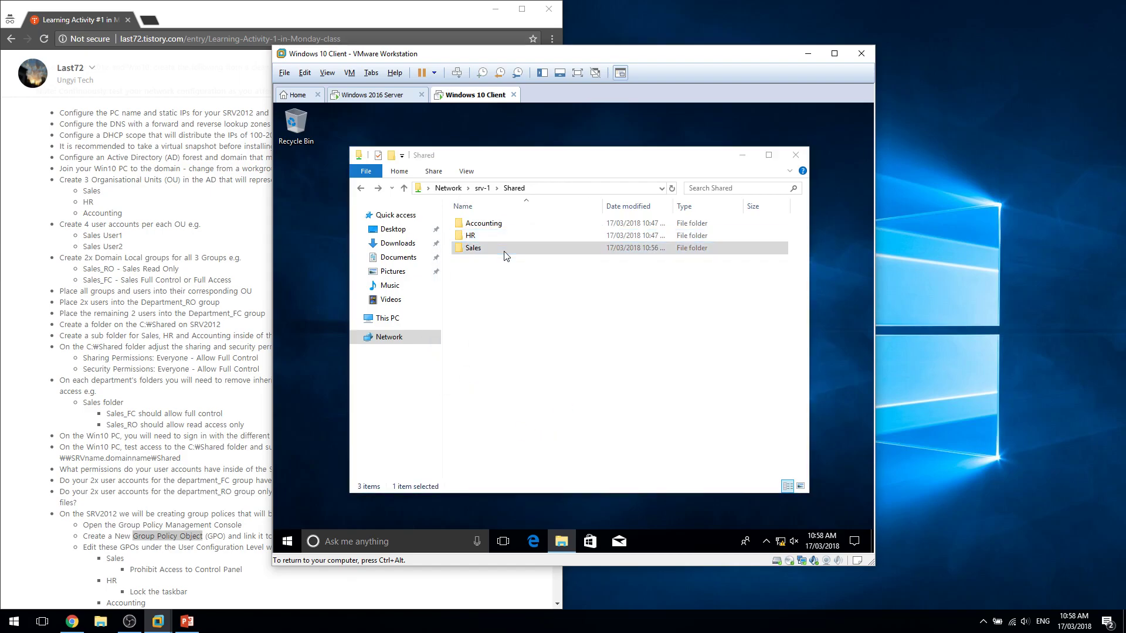
{"action": "key", "text": "Return"}
{"action": "double_click", "coordinate": [484, 223]}
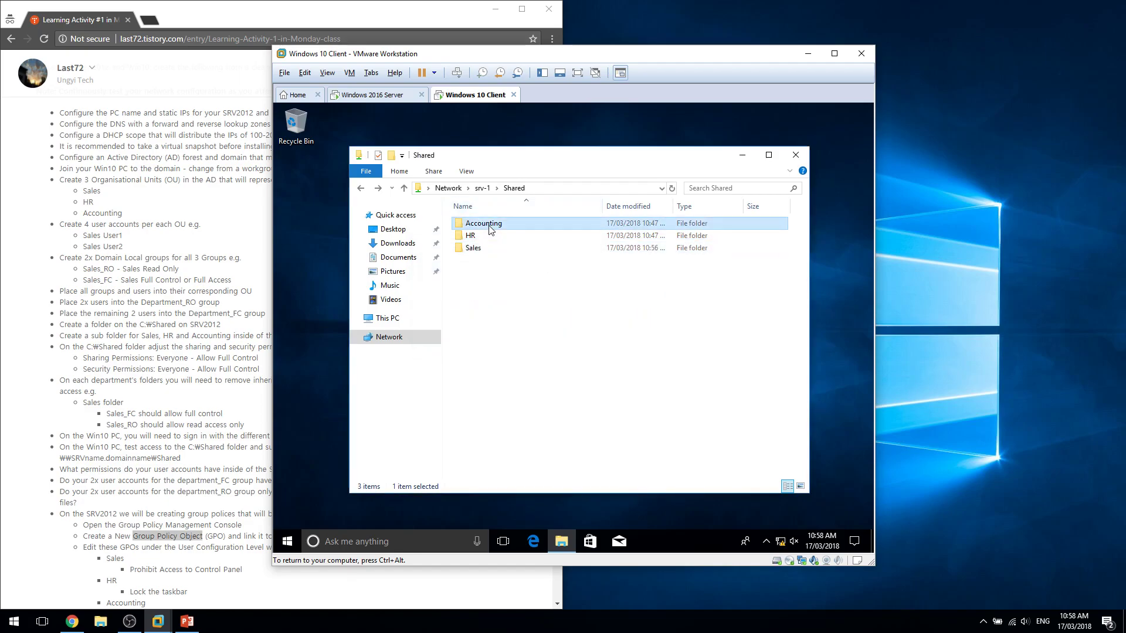
{"action": "key", "text": "Return"}
{"action": "left_click", "coordinate": [287, 542]}
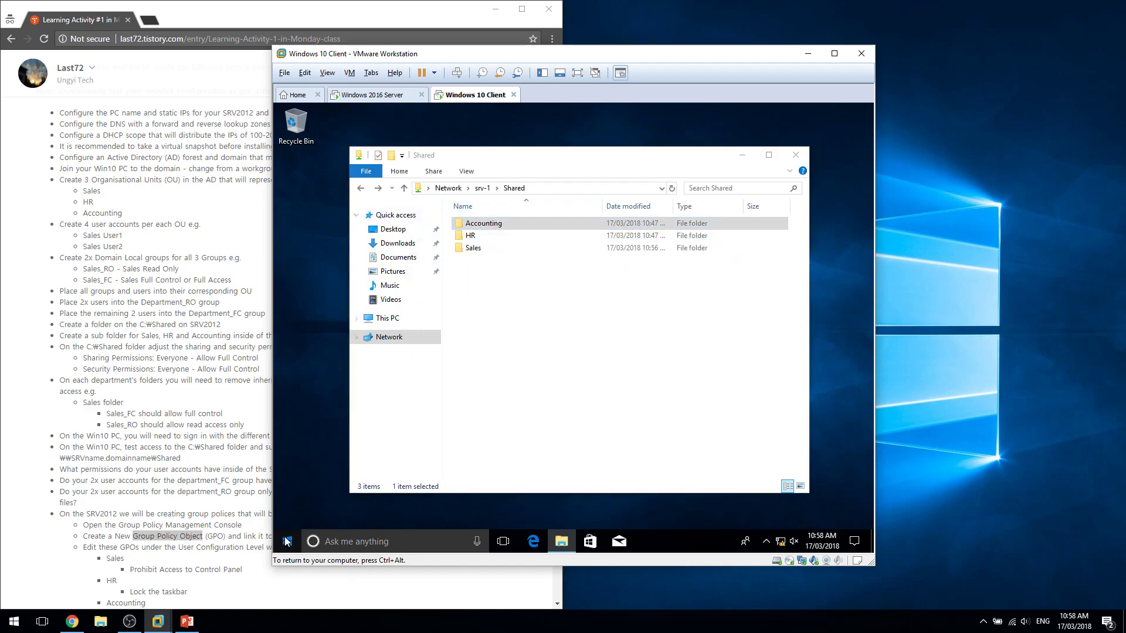
Switch user on the client and sign in as the HR 3 test user after a rejected hr1 attempt.
{"action": "left_click", "coordinate": [286, 456]}
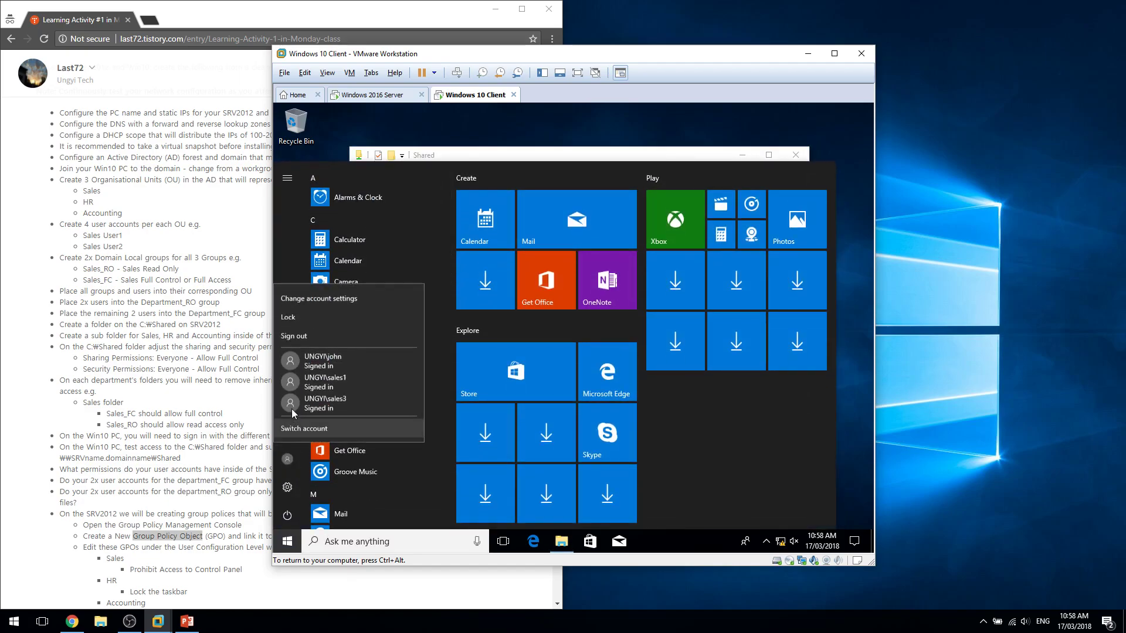
{"action": "left_click", "coordinate": [324, 428]}
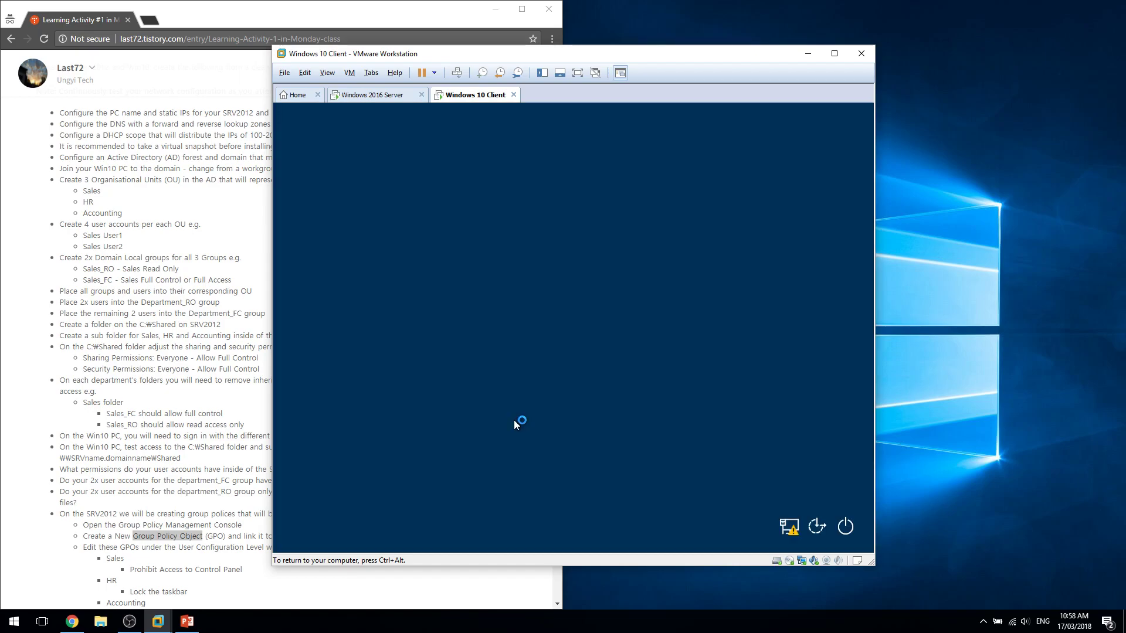
{"action": "left_click", "coordinate": [362, 511]}
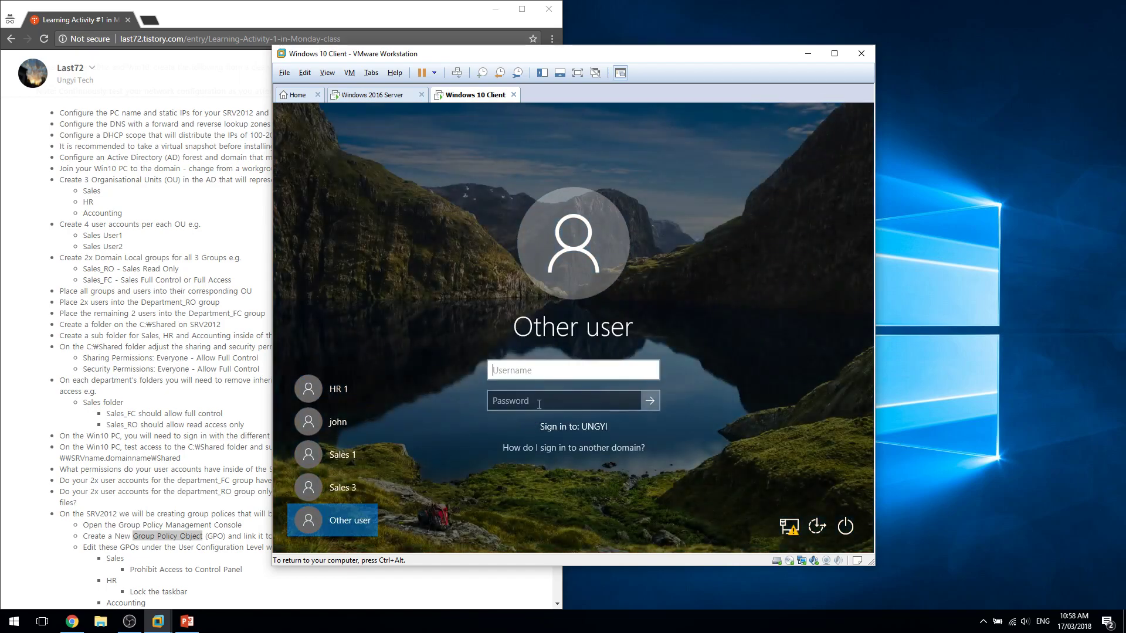
{"action": "type", "text": "hr1"}
{"action": "key", "text": "Return"}
{"action": "left_click", "coordinate": [552, 392]}
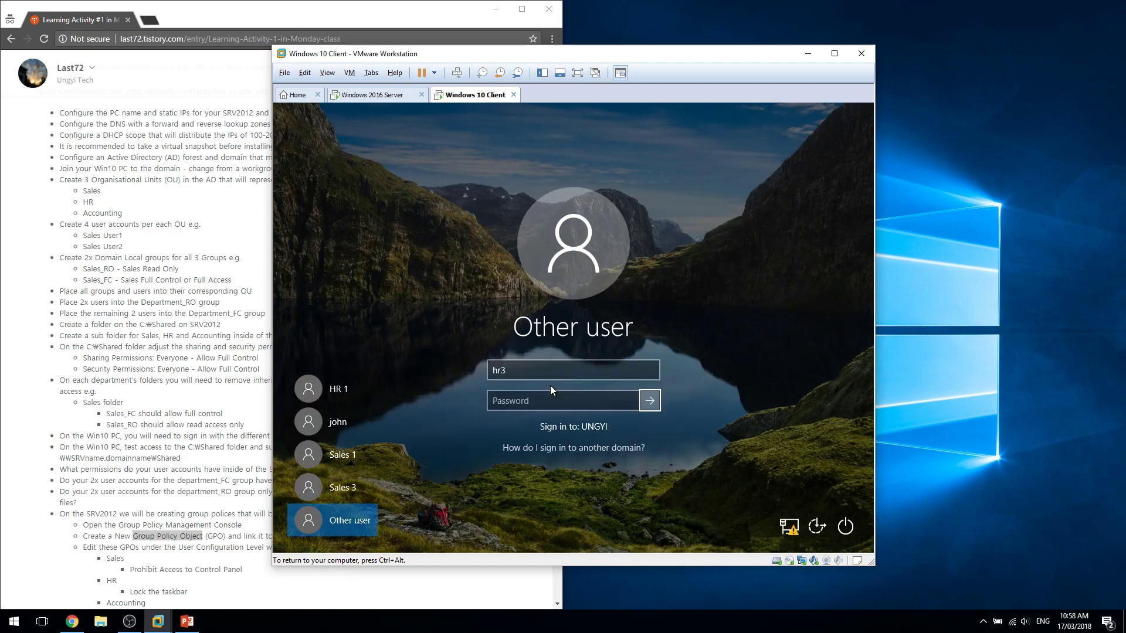
{"action": "type", "text": "••••"}
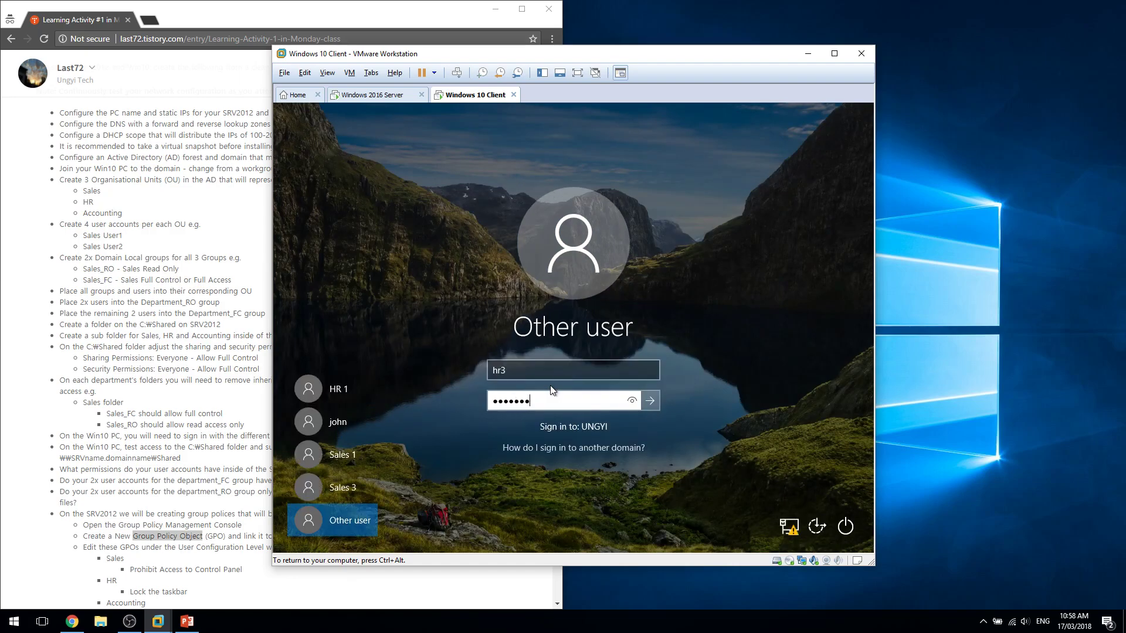
{"action": "key", "text": "Return"}
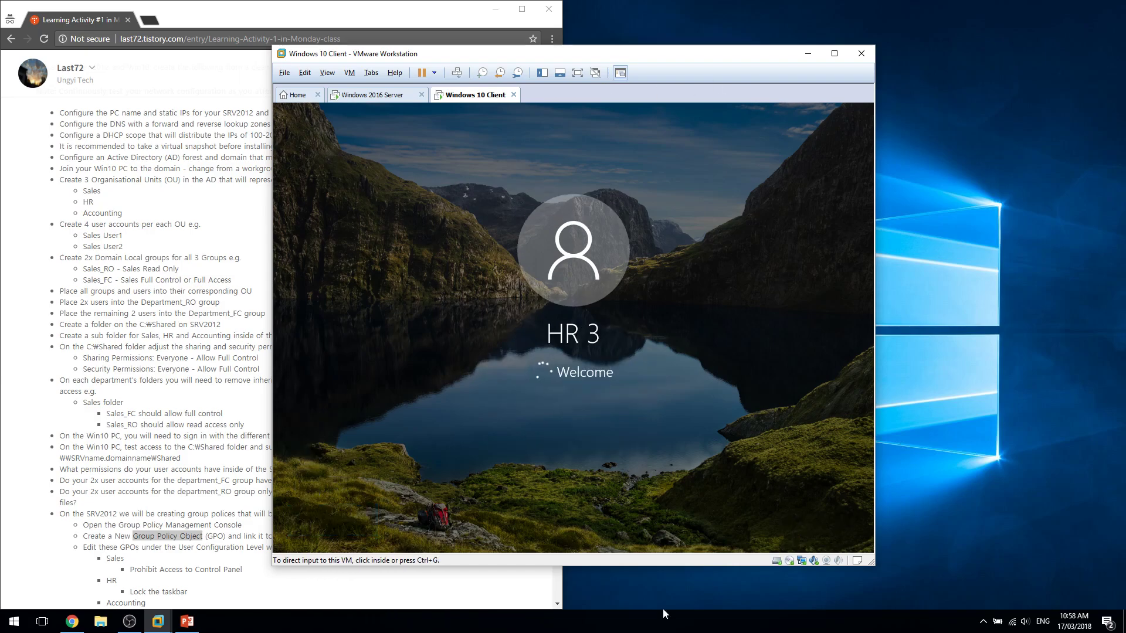
Check the lab instructions, return to the client VM and release input with Ctrl+Alt.
{"action": "scroll", "coordinate": [140, 503], "scroll_direction": "down", "scroll_amount": 3}
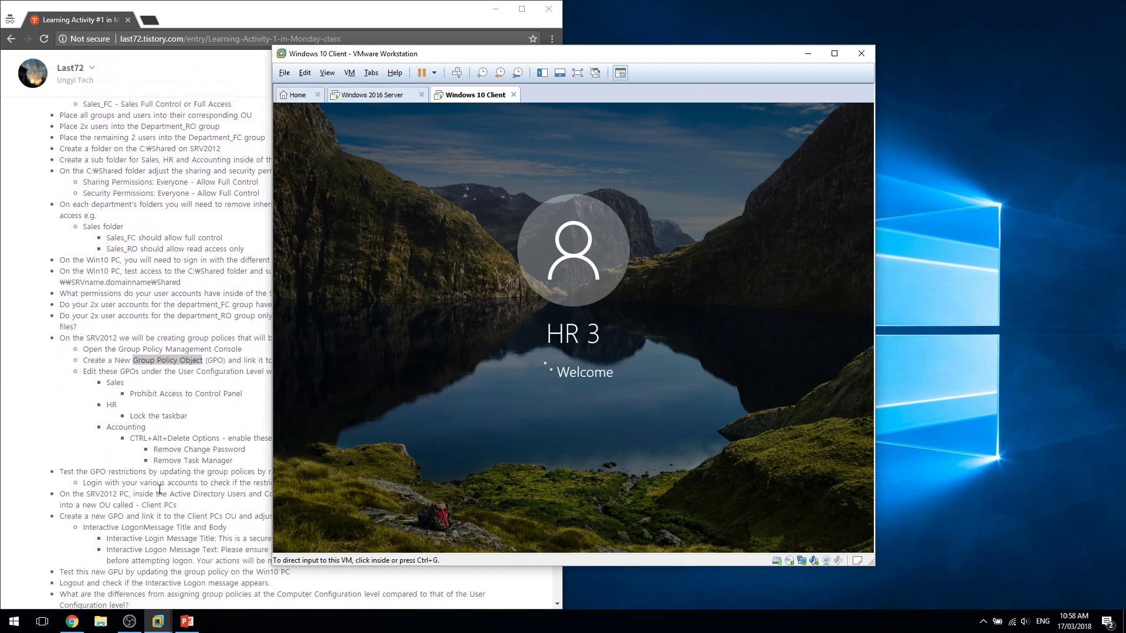
{"action": "scroll", "coordinate": [156, 488], "scroll_direction": "up", "scroll_amount": 1}
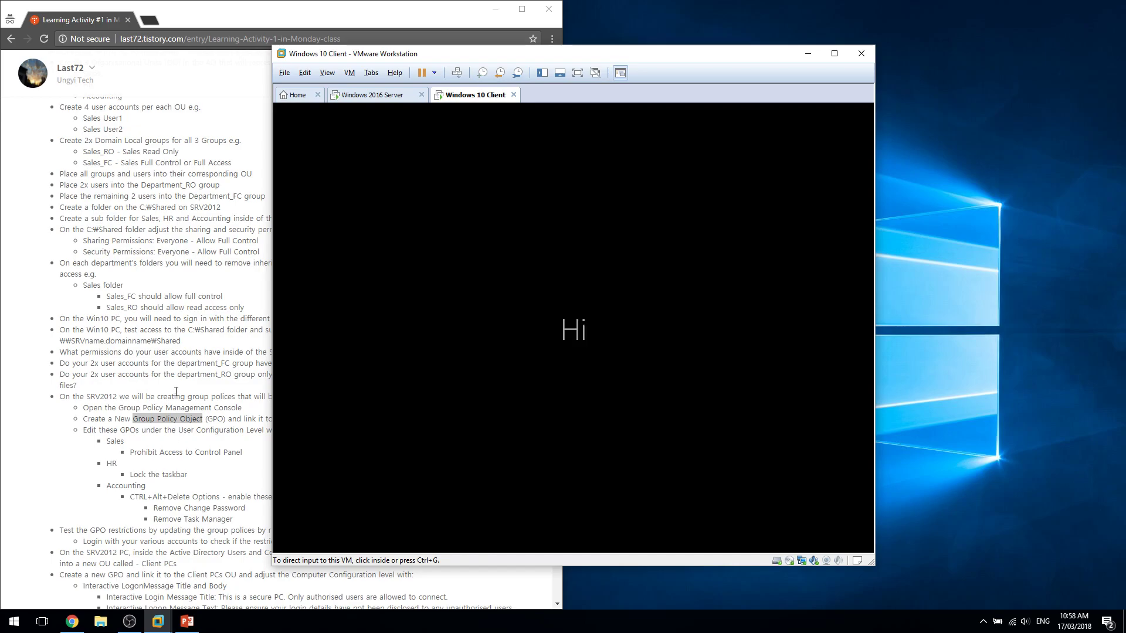
{"action": "scroll", "coordinate": [175, 395], "scroll_direction": "down", "scroll_amount": 1}
{"action": "left_click", "coordinate": [162, 398]}
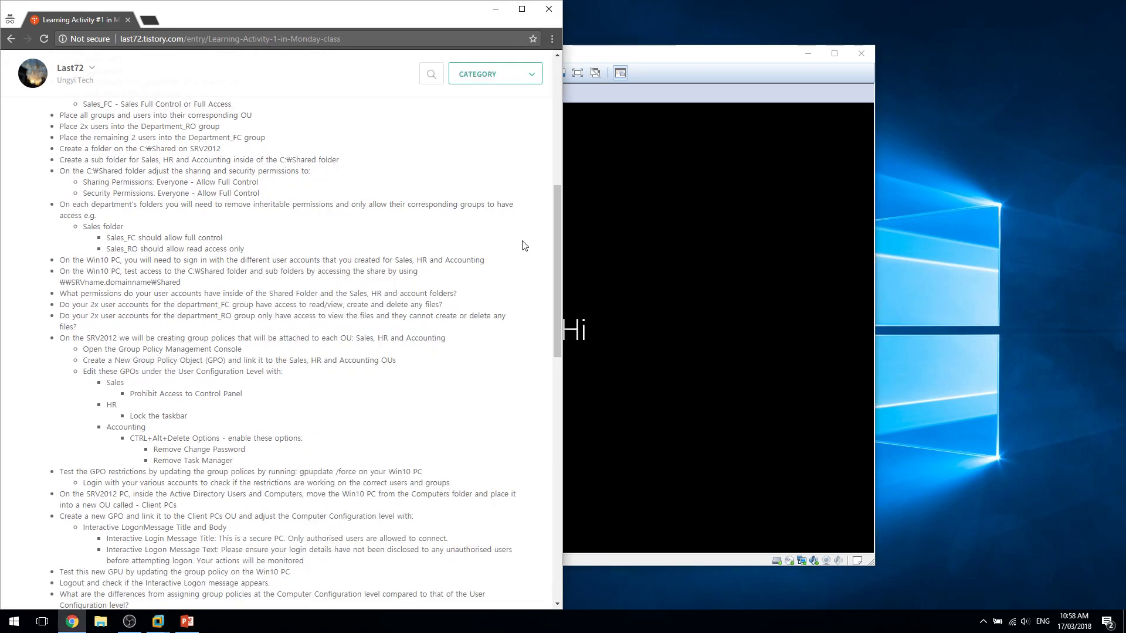
{"action": "left_click", "coordinate": [570, 329]}
{"action": "key", "text": "ctrl+alt"}
On the server, create and link a new GPO named SalesGPO on the Sales OU.
{"action": "left_click", "coordinate": [381, 97]}
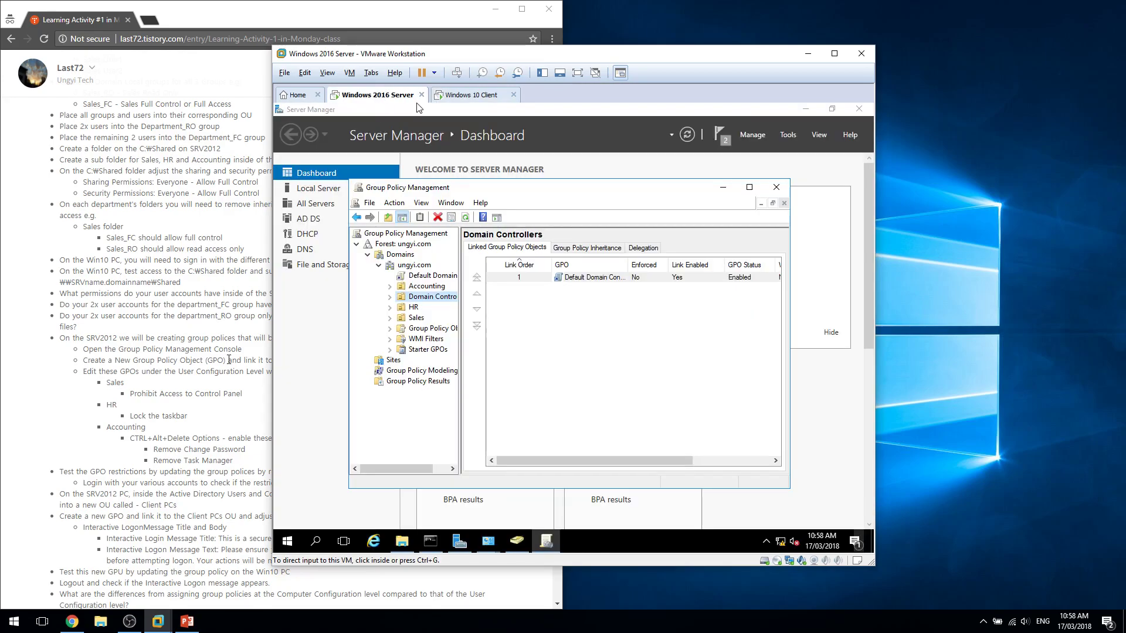
{"action": "left_click", "coordinate": [416, 318]}
{"action": "right_click", "coordinate": [417, 320]}
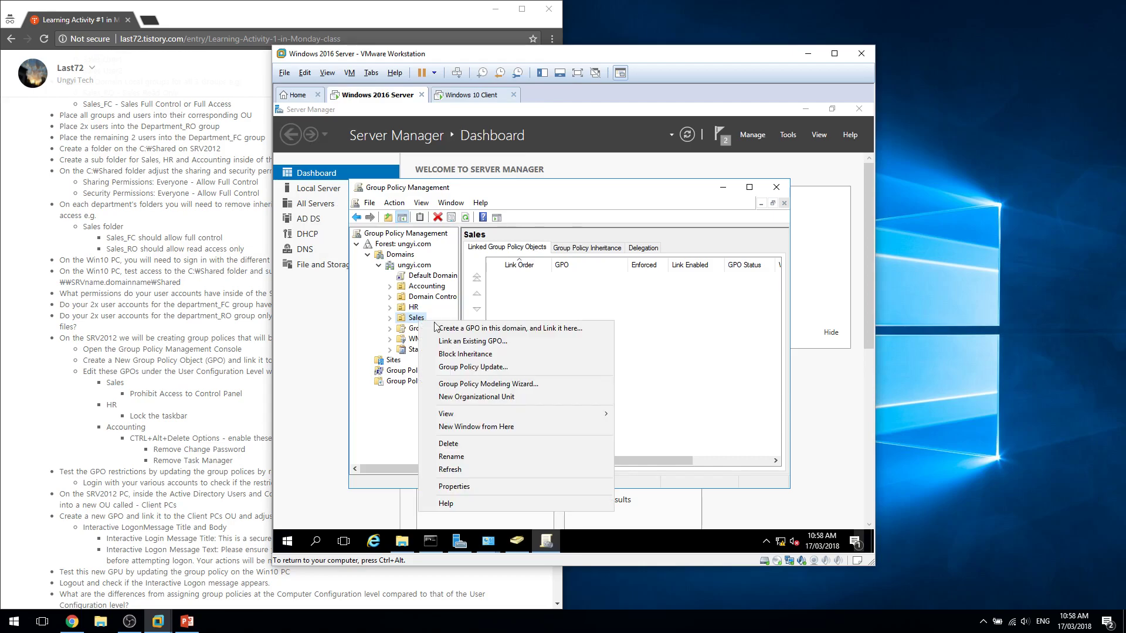
{"action": "left_click", "coordinate": [468, 329]}
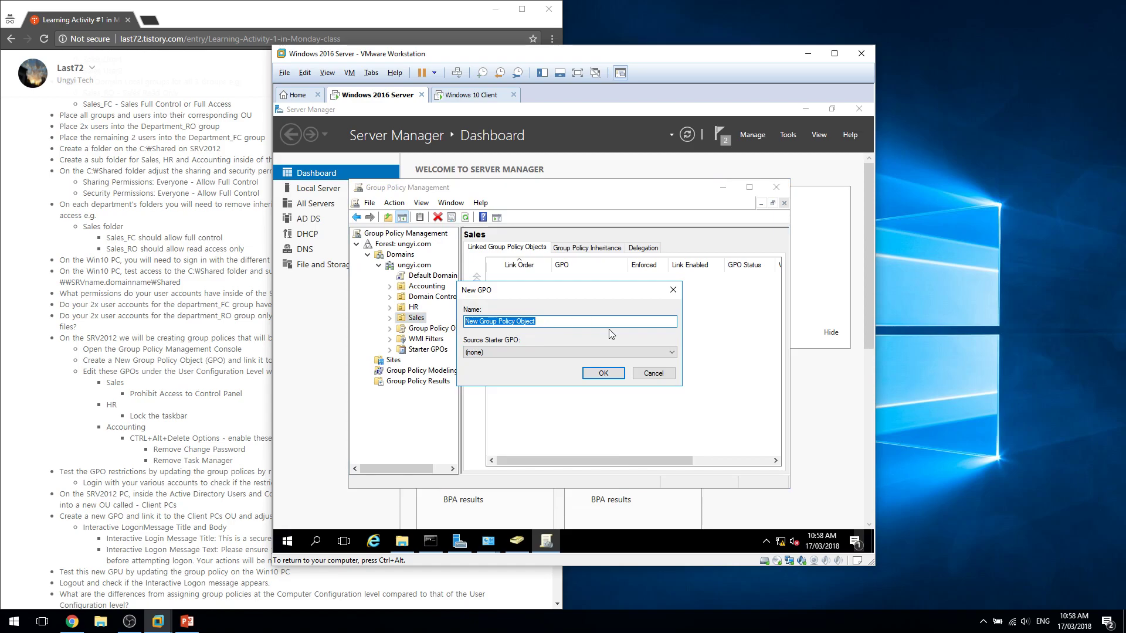
{"action": "type", "text": "N"}
{"action": "key", "text": "Return"}
Expand Sales to select the SalesGPO link and dismiss the link notice.
{"action": "left_click", "coordinate": [390, 318]}
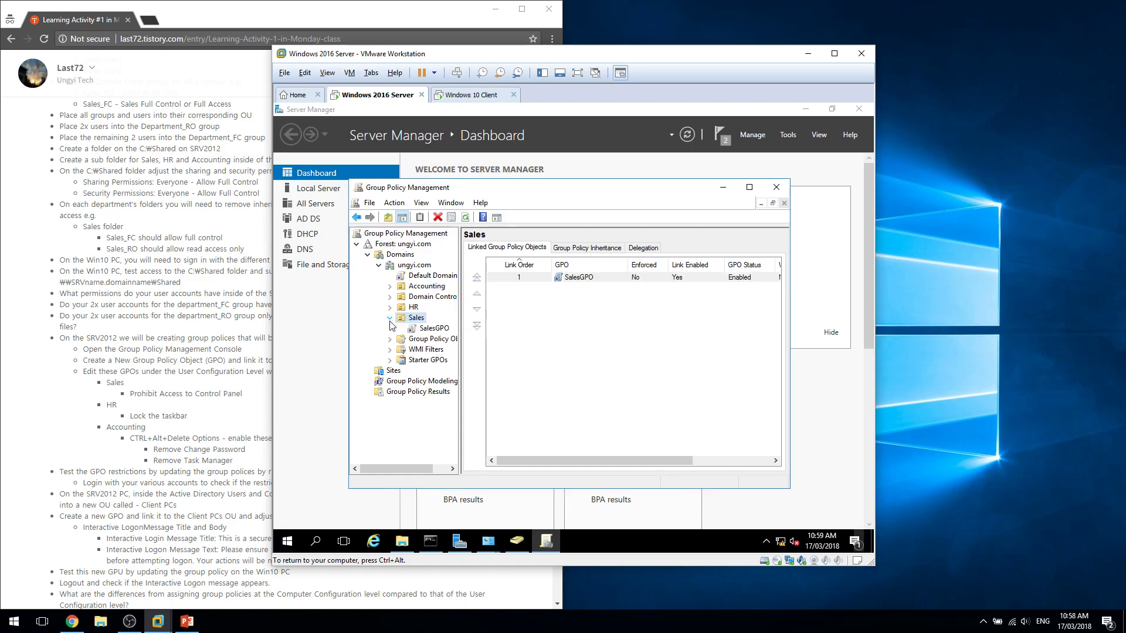
{"action": "left_click", "coordinate": [428, 329]}
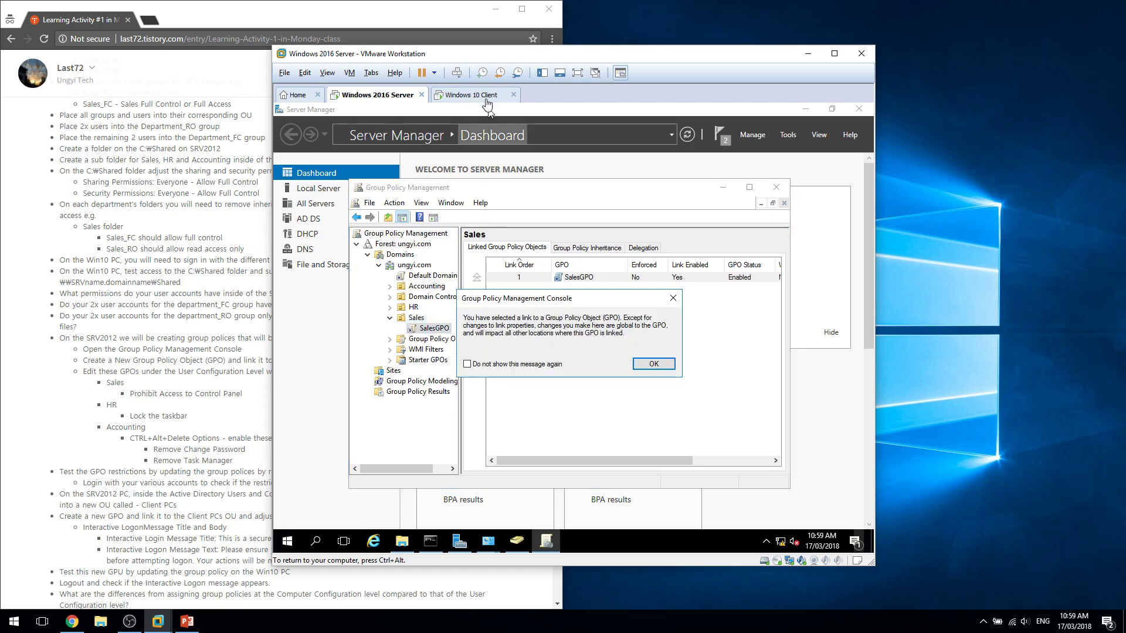
{"action": "left_click", "coordinate": [474, 95]}
{"action": "left_click", "coordinate": [378, 95]}
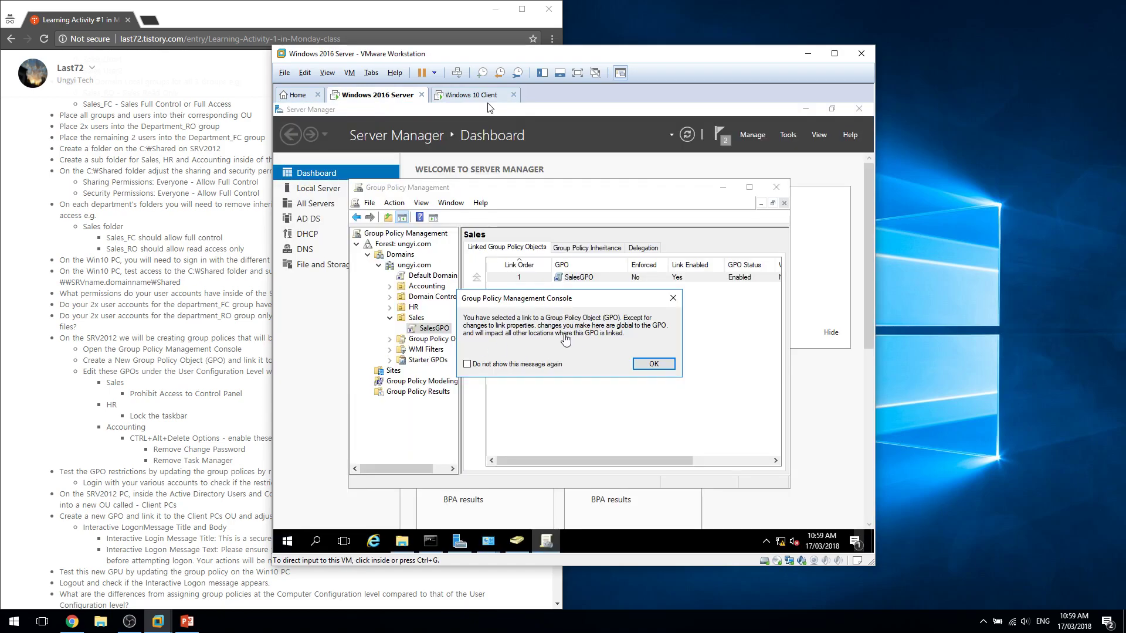
{"action": "left_click", "coordinate": [653, 364]}
{"action": "right_click", "coordinate": [432, 331]}
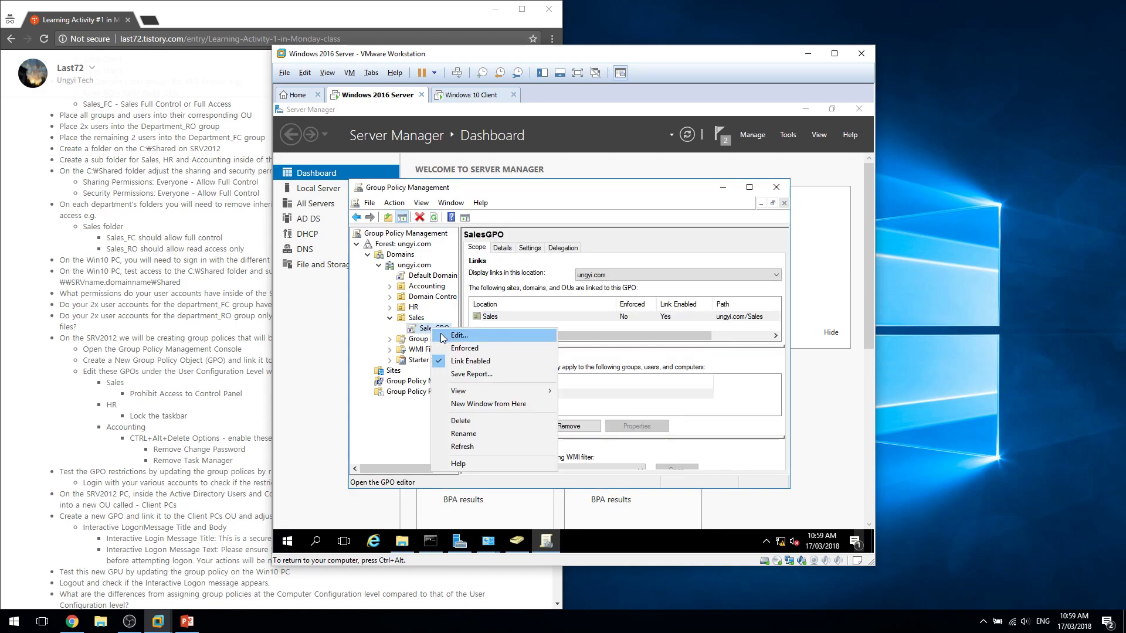
Edit SalesGPO and expand User Configuration > Policies in the policy editor.
{"action": "left_click", "coordinate": [452, 338]}
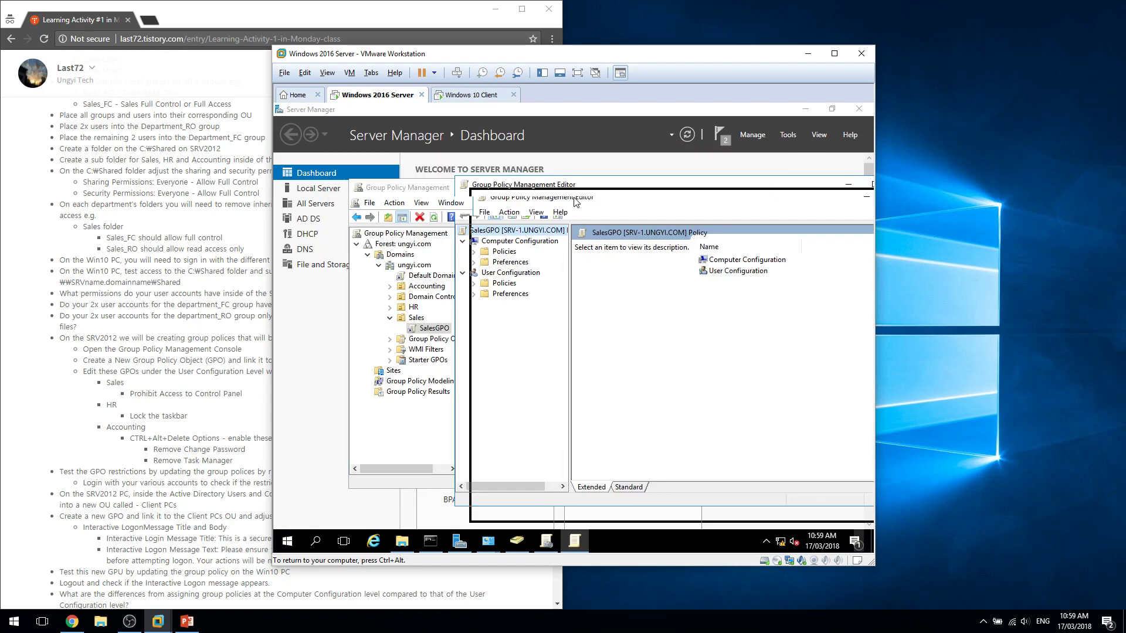
{"action": "left_click_drag", "start_coordinate": [557, 188], "coordinate": [575, 200]}
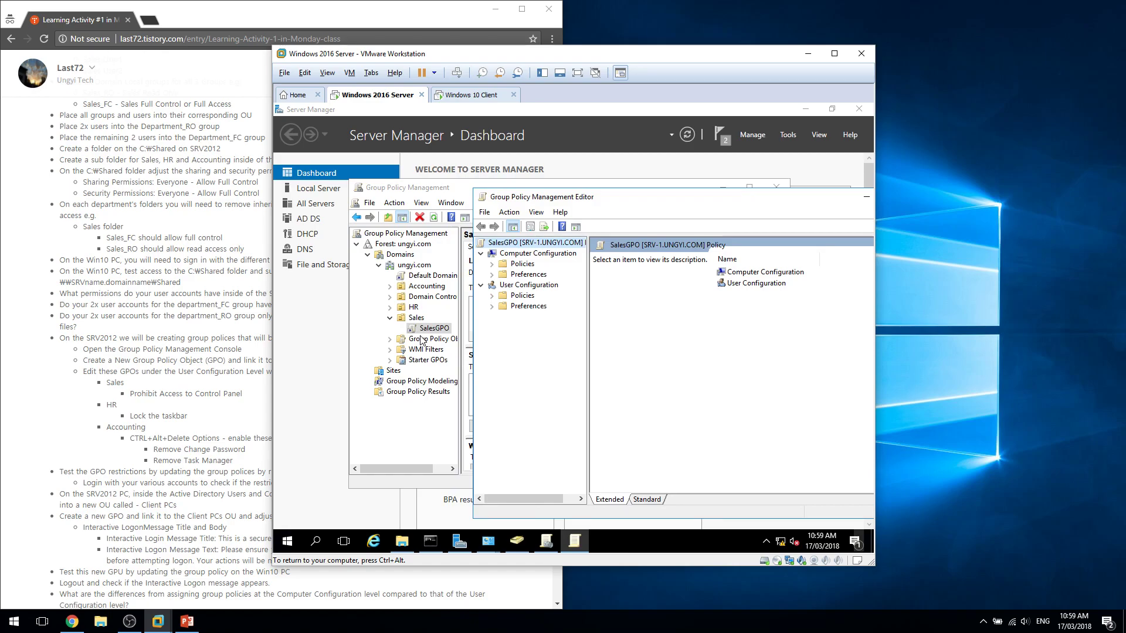
{"action": "left_click", "coordinate": [482, 253]}
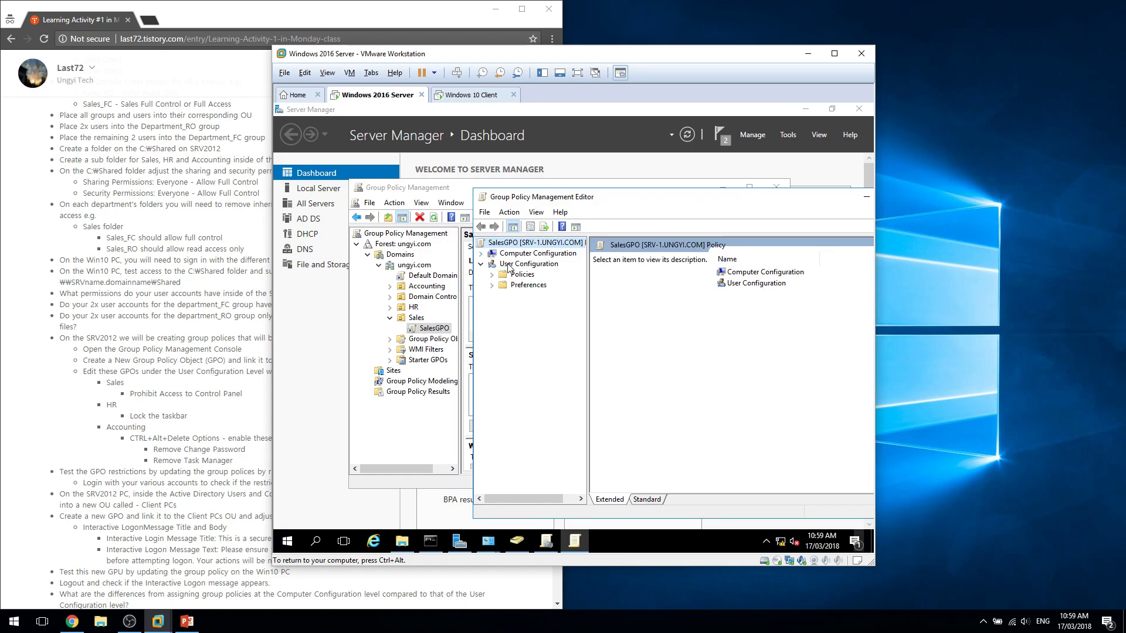
{"action": "left_click", "coordinate": [508, 264]}
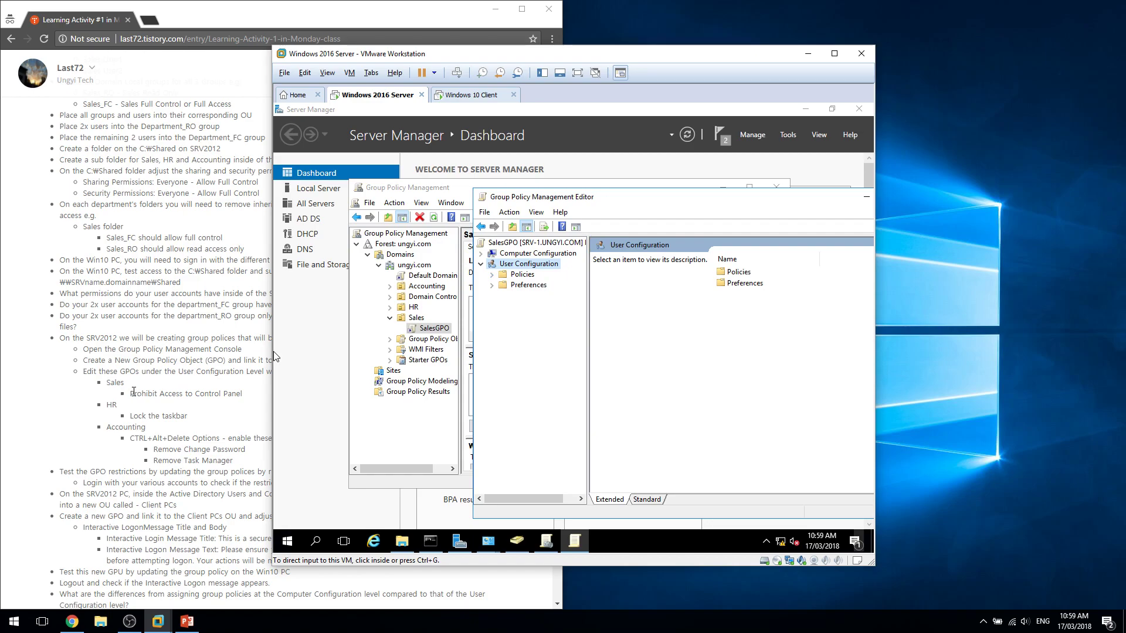
{"action": "left_click", "coordinate": [491, 285]}
{"action": "left_click", "coordinate": [491, 285]}
{"action": "left_click", "coordinate": [491, 274]}
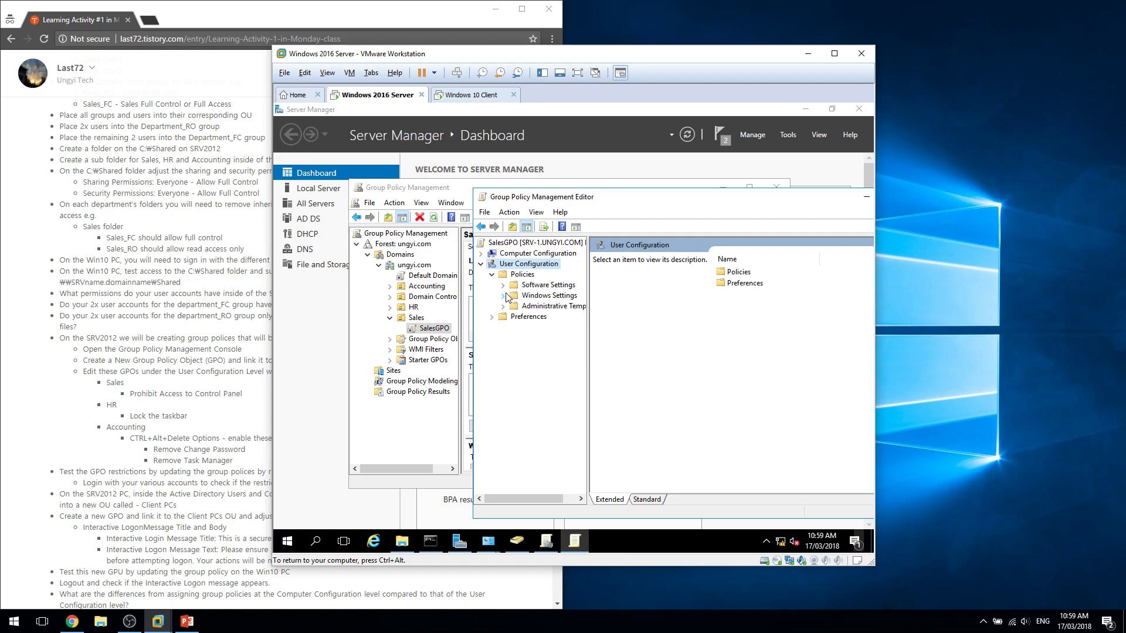
{"action": "left_click", "coordinate": [505, 296]}
Go to Administrative Templates > Control Panel and select 'Prohibit access to Control Panel and PC settings'.
{"action": "left_click_drag", "start_coordinate": [581, 197], "coordinate": [478, 178]}
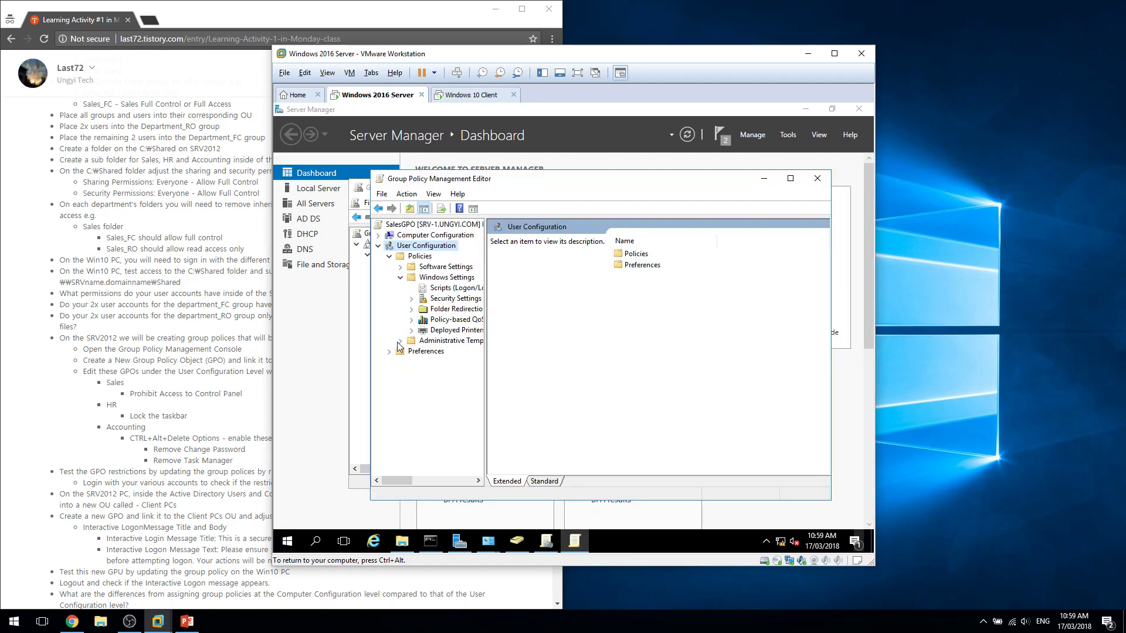
{"action": "left_click", "coordinate": [400, 342]}
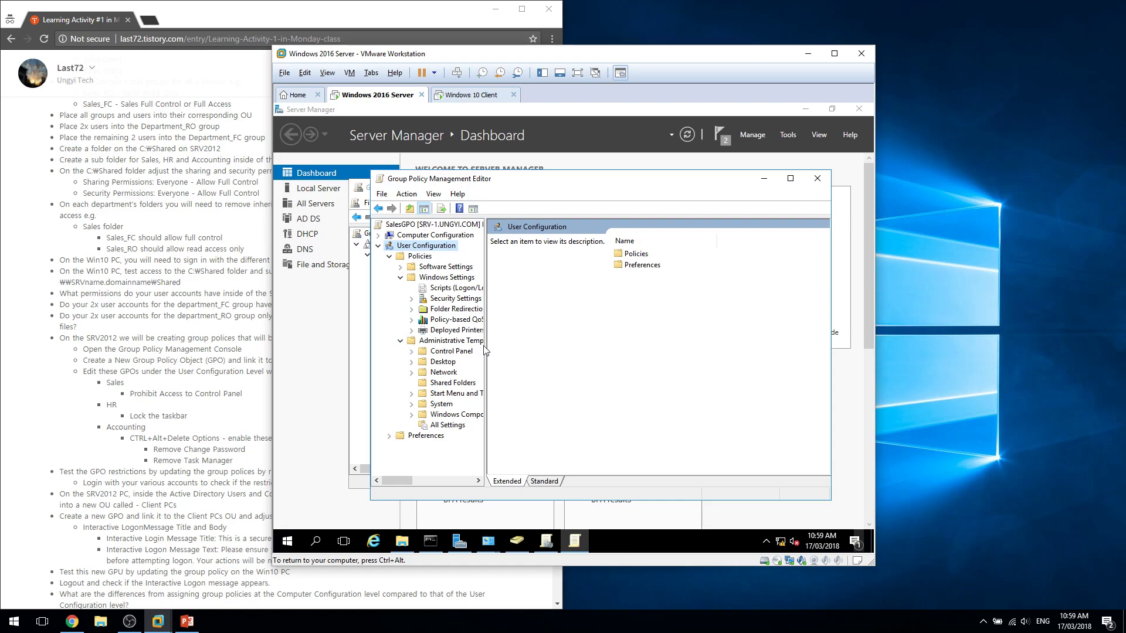
{"action": "left_click", "coordinate": [423, 351]}
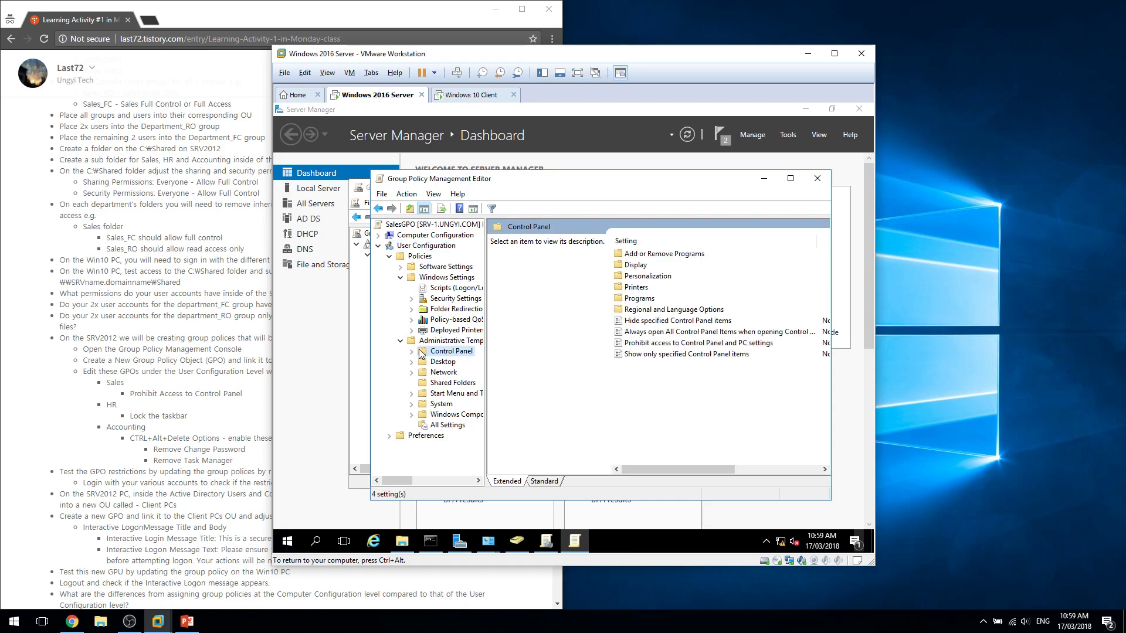
{"action": "left_click", "coordinate": [676, 345]}
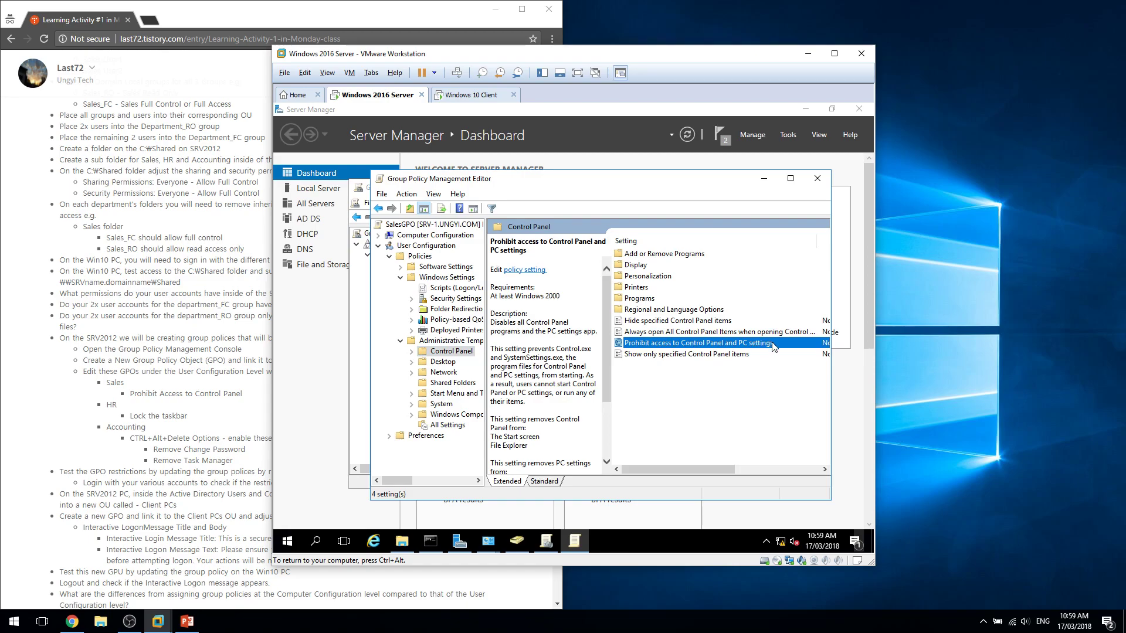
{"action": "left_click_drag", "start_coordinate": [197, 392], "coordinate": [131, 395]}
{"action": "left_click", "coordinate": [223, 404]}
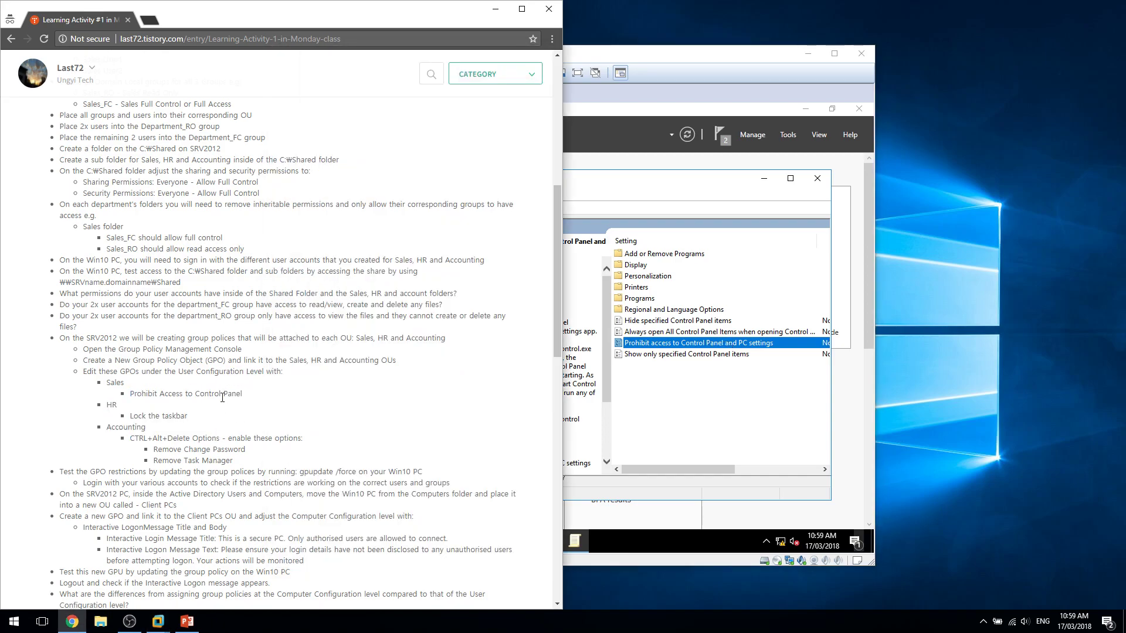
{"action": "left_click", "coordinate": [677, 343]}
Set 'Prohibit access to Control Panel and PC settings' to Enabled and rearrange the editor windows.
{"action": "double_click", "coordinate": [677, 343]}
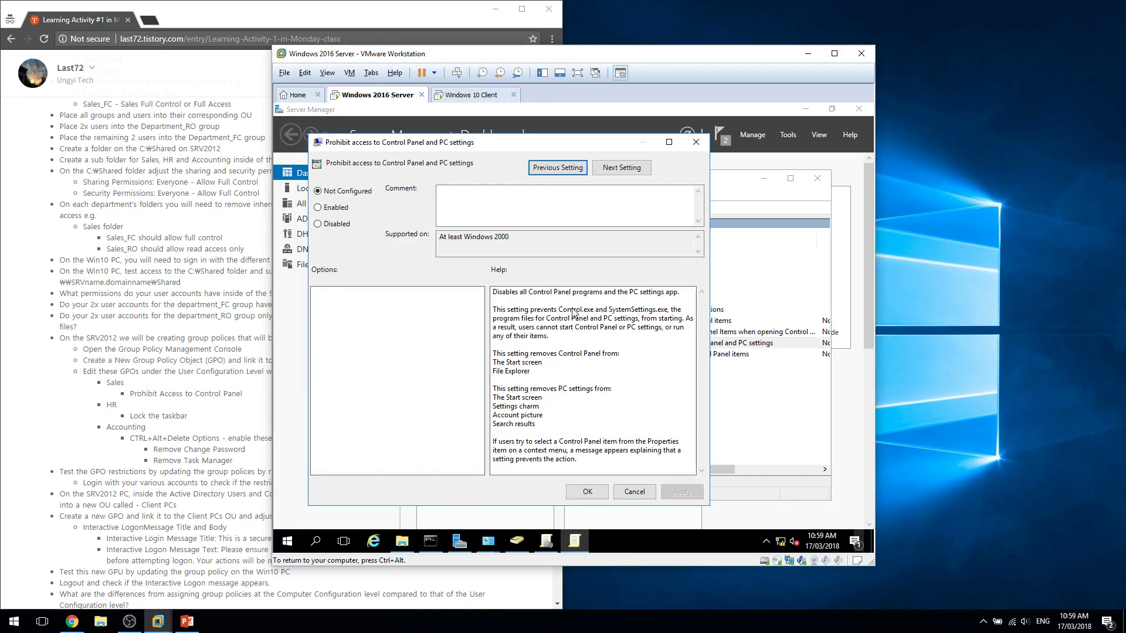
{"action": "left_click", "coordinate": [346, 212]}
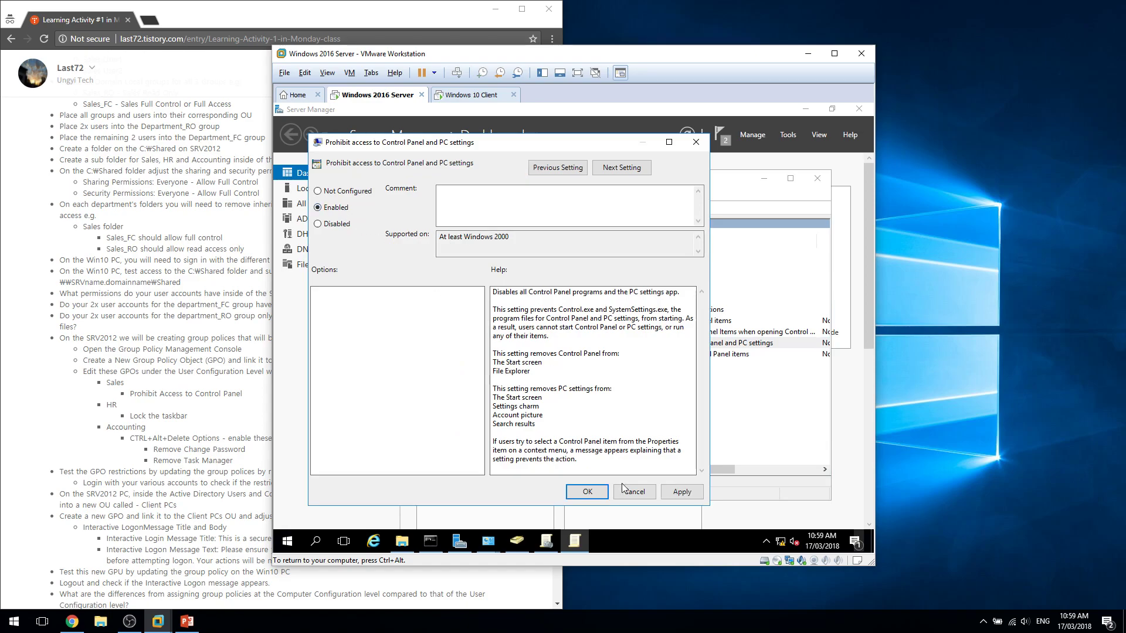
{"action": "left_click", "coordinate": [588, 492]}
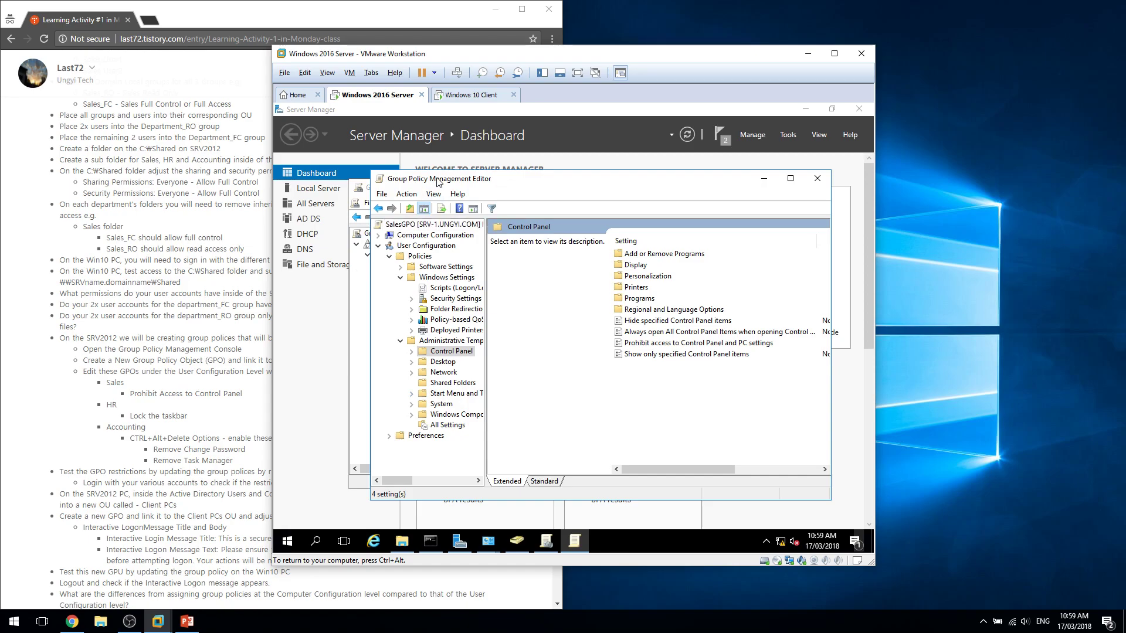
{"action": "left_click_drag", "start_coordinate": [436, 179], "coordinate": [555, 177]}
{"action": "left_click_drag", "start_coordinate": [627, 179], "coordinate": [368, 150]}
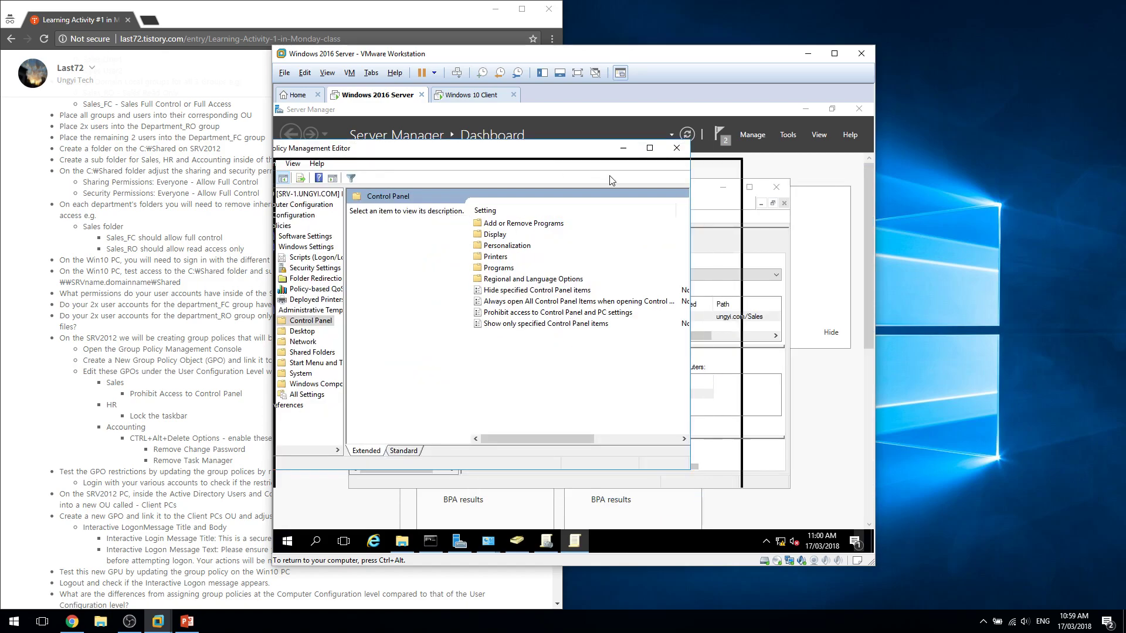
{"action": "left_click_drag", "start_coordinate": [561, 154], "coordinate": [620, 179]}
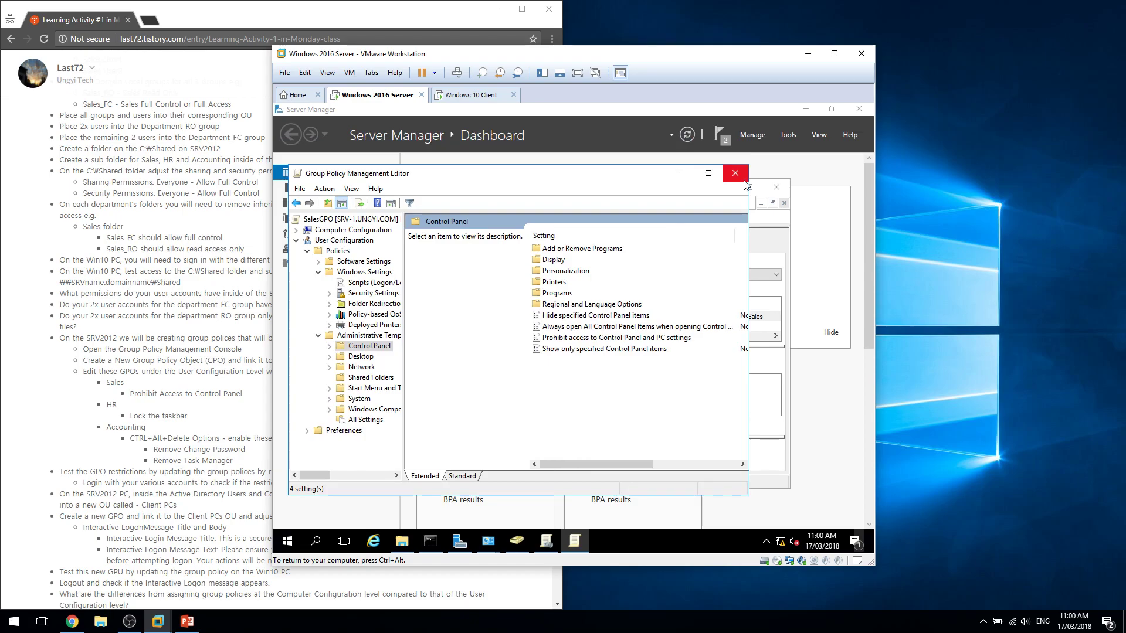
{"action": "mouse_move", "coordinate": [616, 463]}
{"action": "left_mouse_down"}
{"action": "mouse_move", "coordinate": [704, 463]}
{"action": "mouse_move", "coordinate": [632, 463]}
{"action": "left_mouse_up"}
On the client, open File Explorer and browse to the srv-1 Shared\HR folder.
{"action": "left_click", "coordinate": [471, 95]}
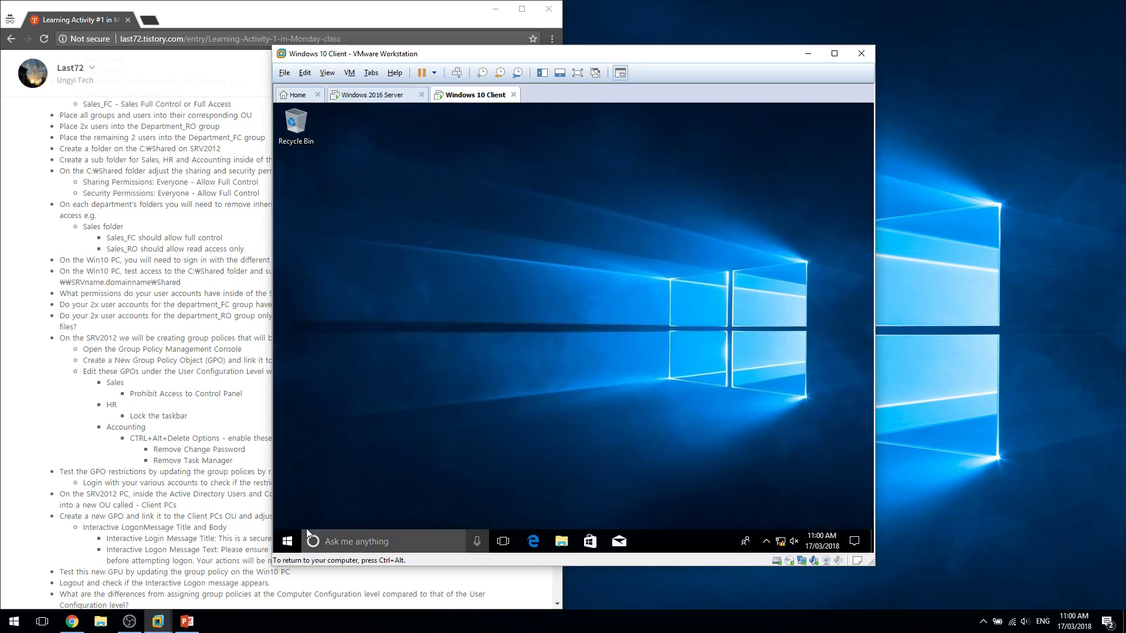
{"action": "key", "text": "super+e"}
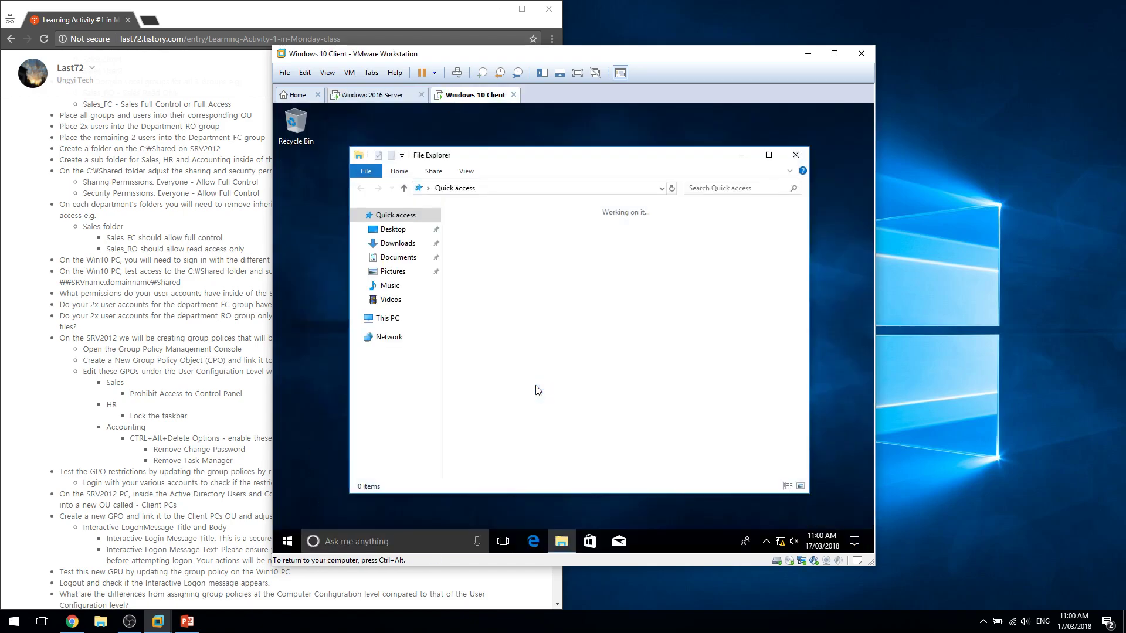
{"action": "key", "text": "alt+d"}
{"action": "type", "text": "\\\\srv-"}
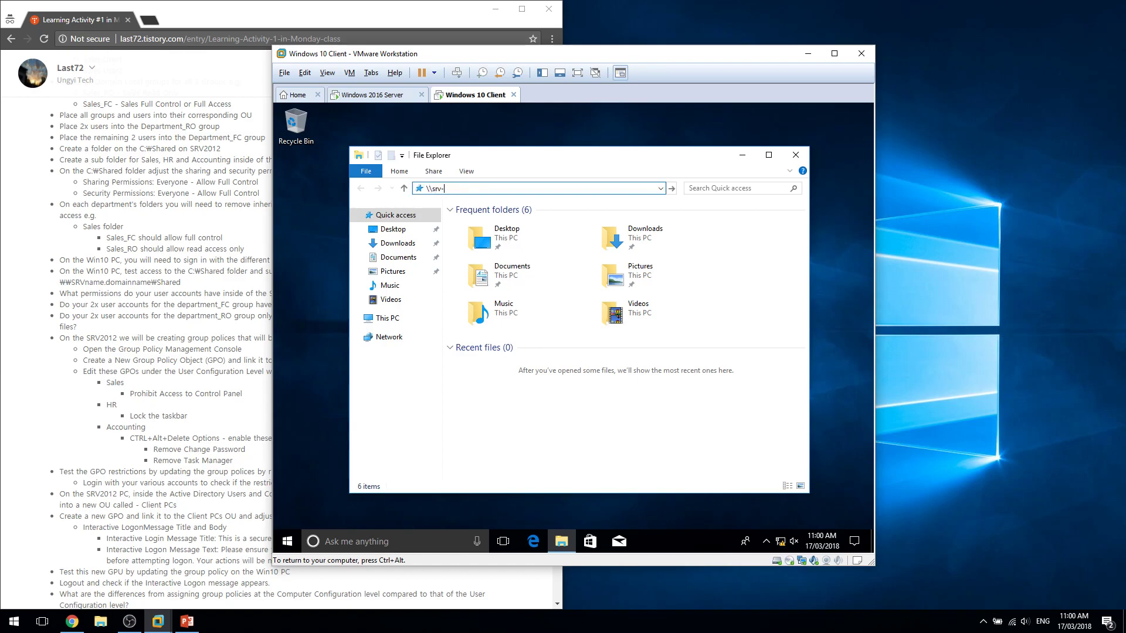
{"action": "key", "text": "Return"}
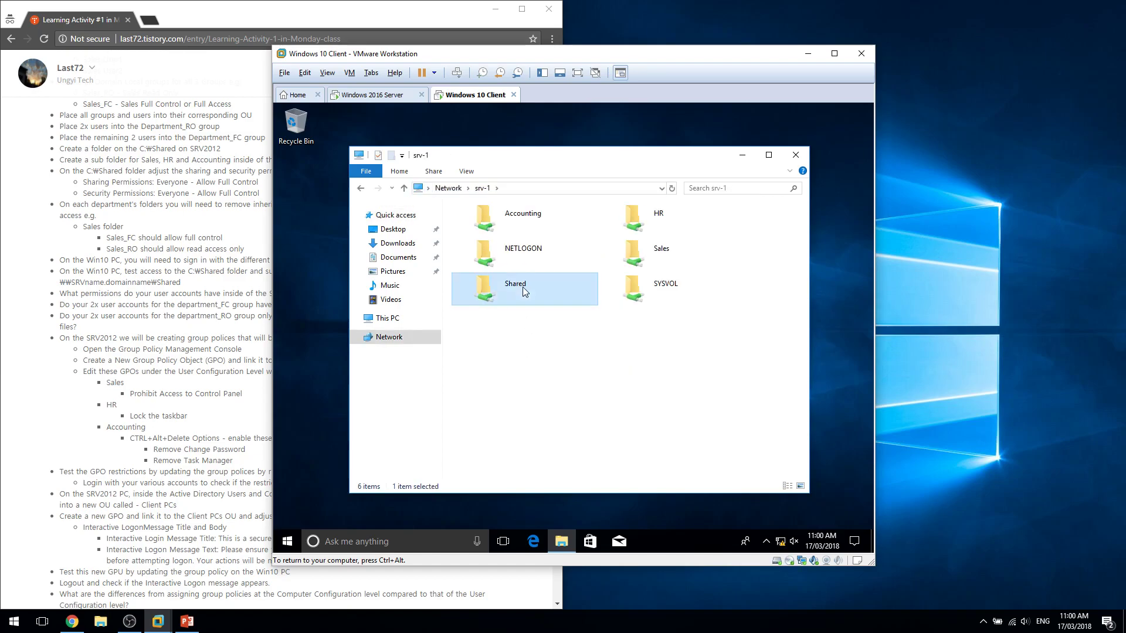
{"action": "double_click", "coordinate": [486, 289]}
{"action": "double_click", "coordinate": [471, 236]}
Create a New folder in the HR share, then delete it to confirm write access.
{"action": "right_click", "coordinate": [516, 283]}
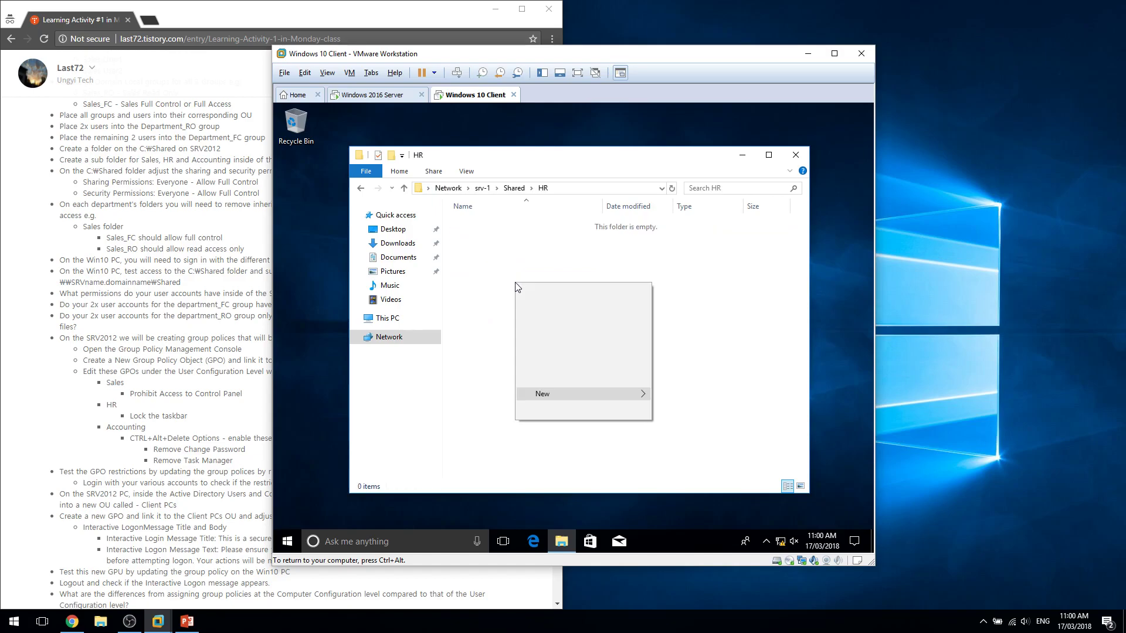
{"action": "key", "text": "f"}
{"action": "left_click", "coordinate": [530, 299]}
{"action": "left_click", "coordinate": [529, 299]}
{"action": "left_click", "coordinate": [490, 219]}
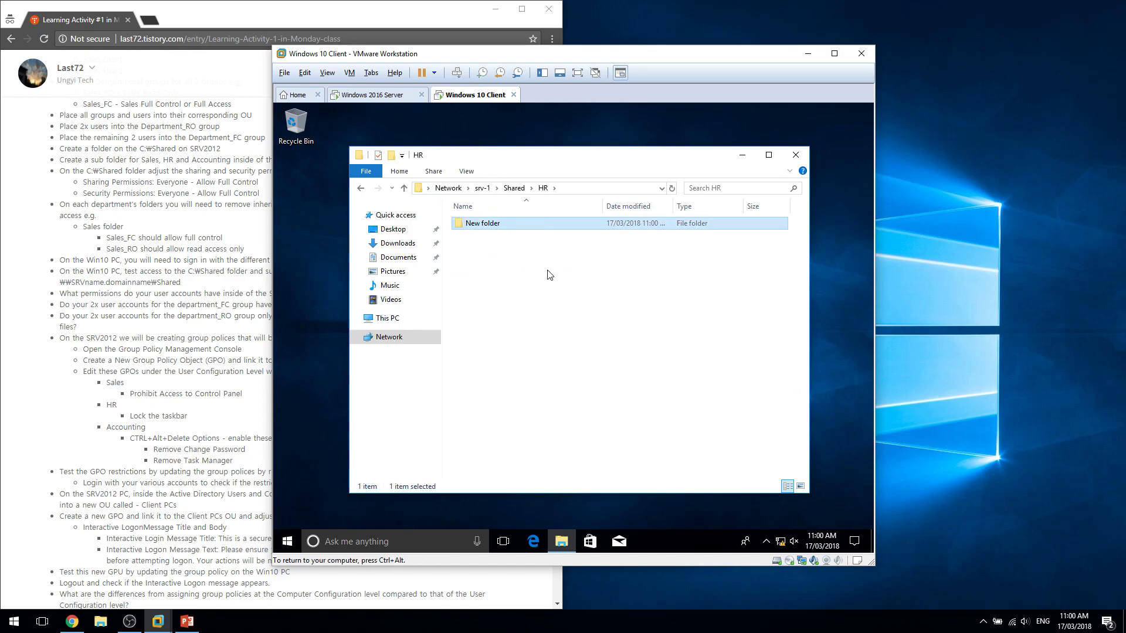
{"action": "key", "text": "Delete"}
{"action": "key", "text": "Return"}
Verify Accounting and Sales deny access, then show the Start menu account options.
{"action": "key", "text": "BackSpace"}
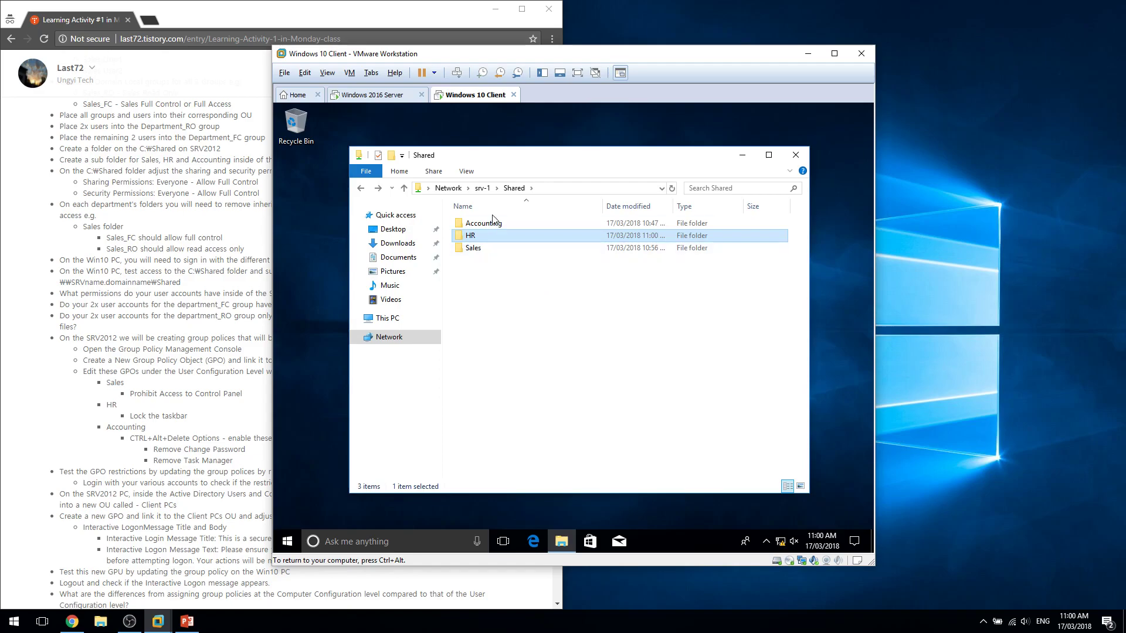
{"action": "double_click", "coordinate": [492, 221]}
{"action": "key", "text": "Return"}
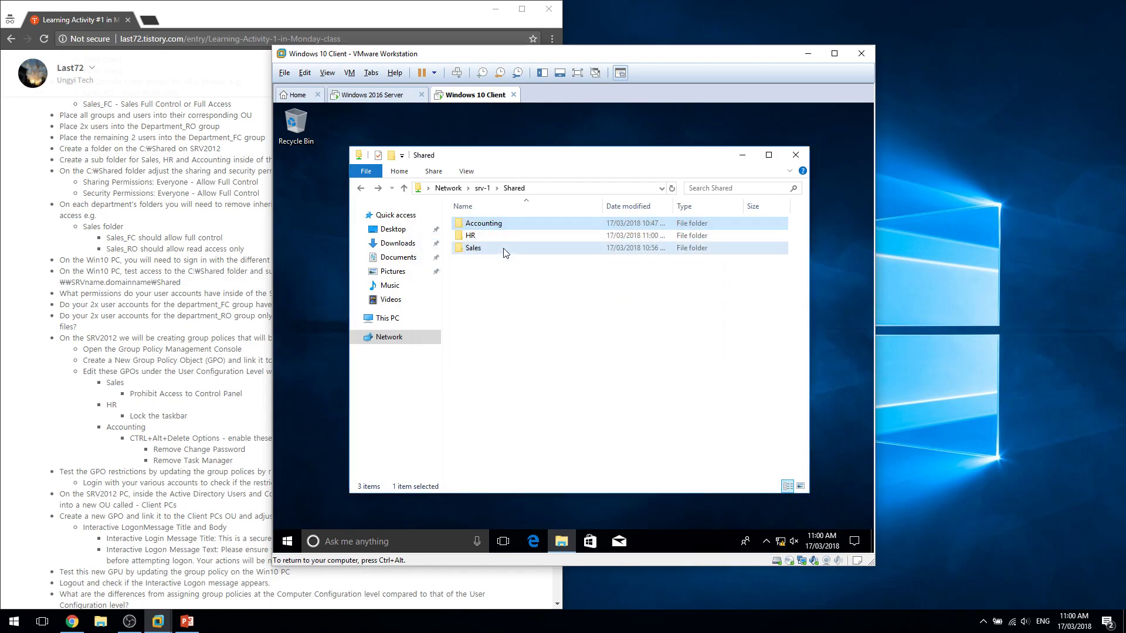
{"action": "double_click", "coordinate": [504, 249]}
{"action": "key", "text": "Return"}
{"action": "left_click", "coordinate": [289, 542]}
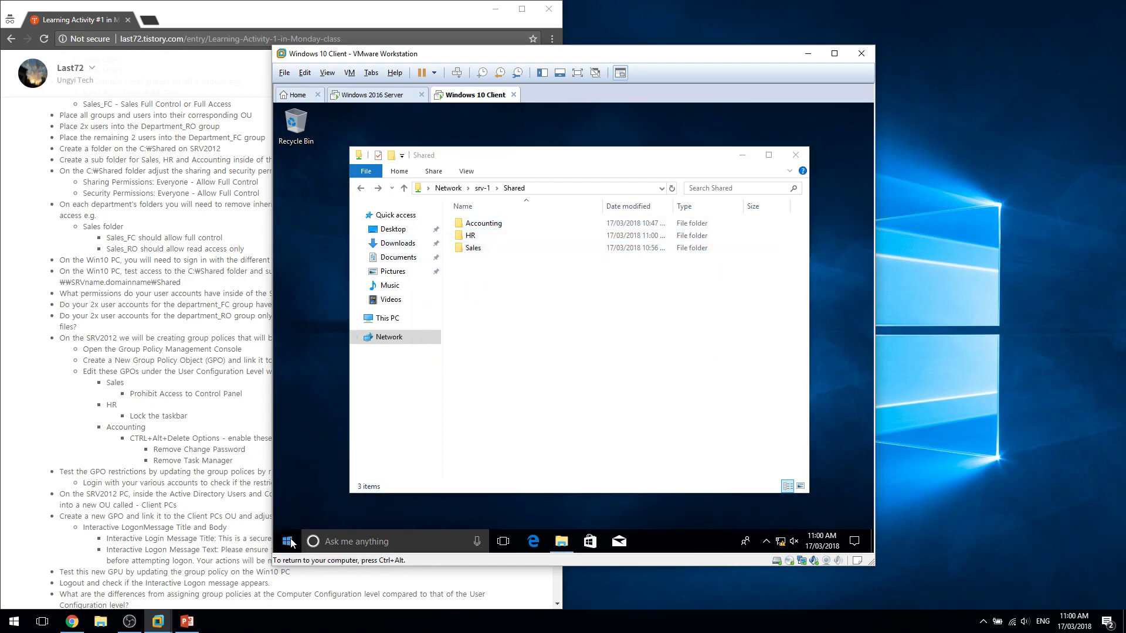
{"action": "left_click", "coordinate": [296, 466]}
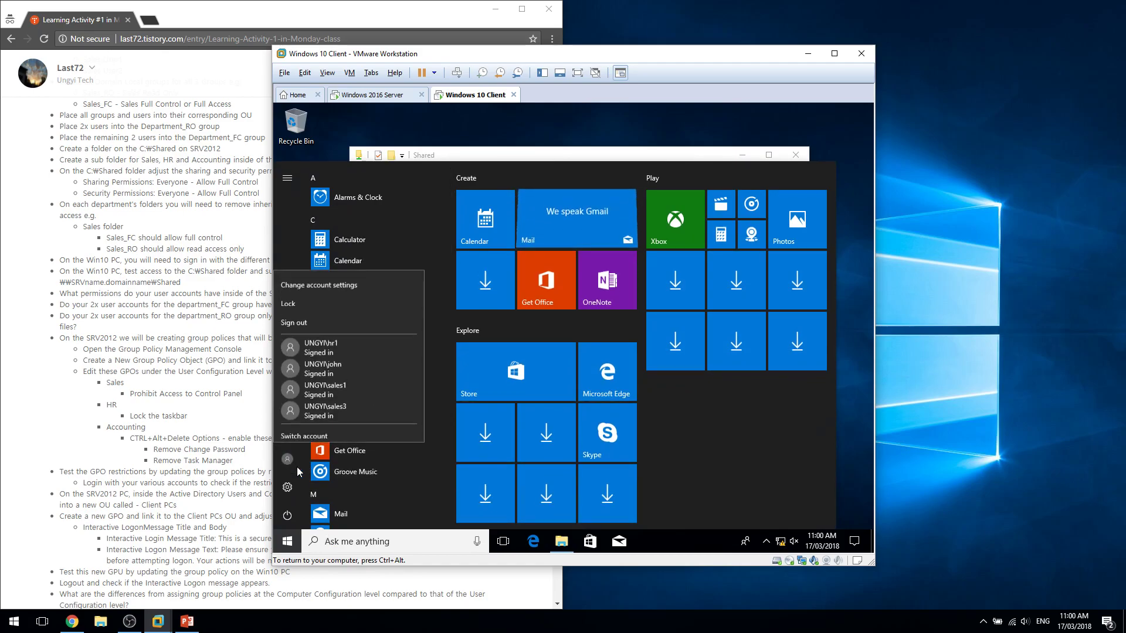
Switch user and sign in as accounting1 with its password, then return to the server VM.
{"action": "left_click", "coordinate": [321, 435]}
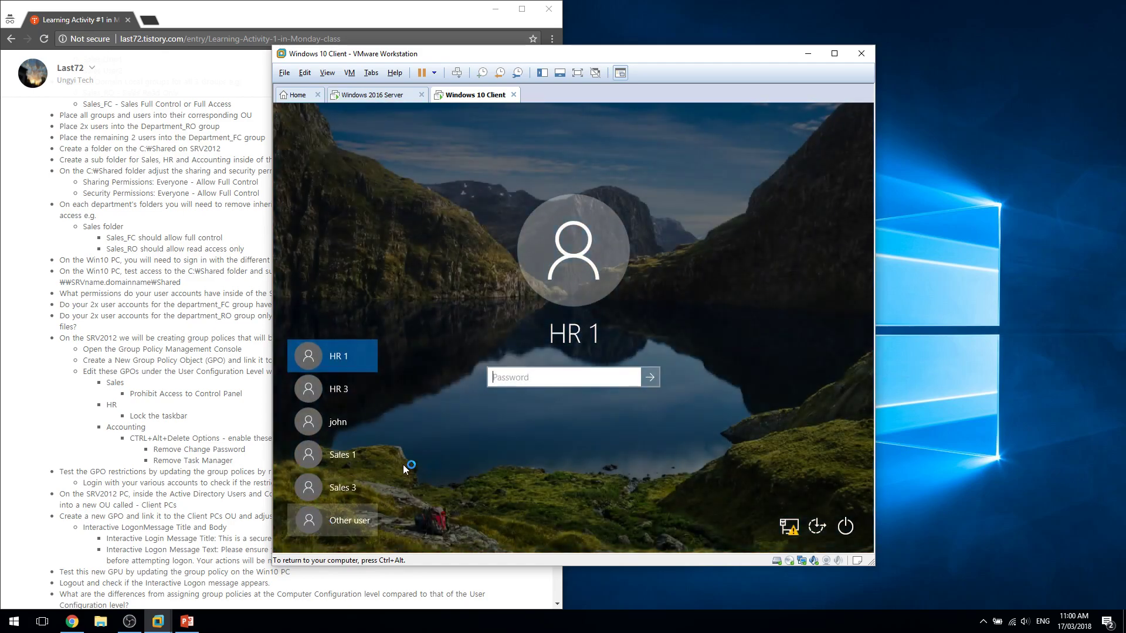
{"action": "left_click", "coordinate": [343, 520]}
{"action": "type", "text": "acc"}
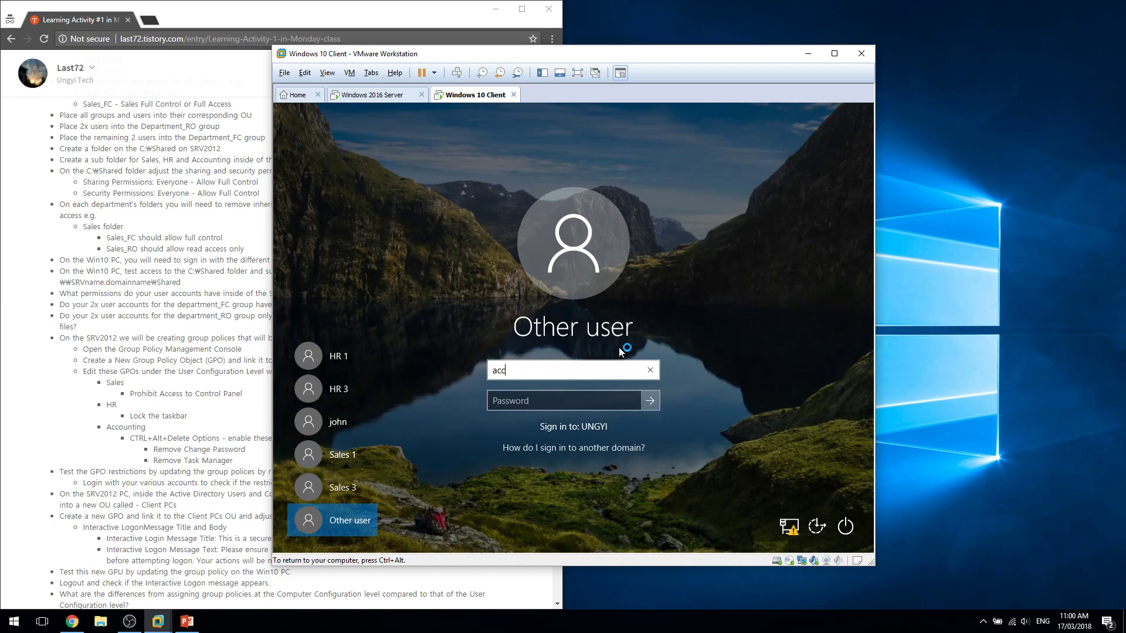
{"action": "type", "text": "ounting1"}
{"action": "key", "text": "Return"}
{"action": "key", "text": "Return"}
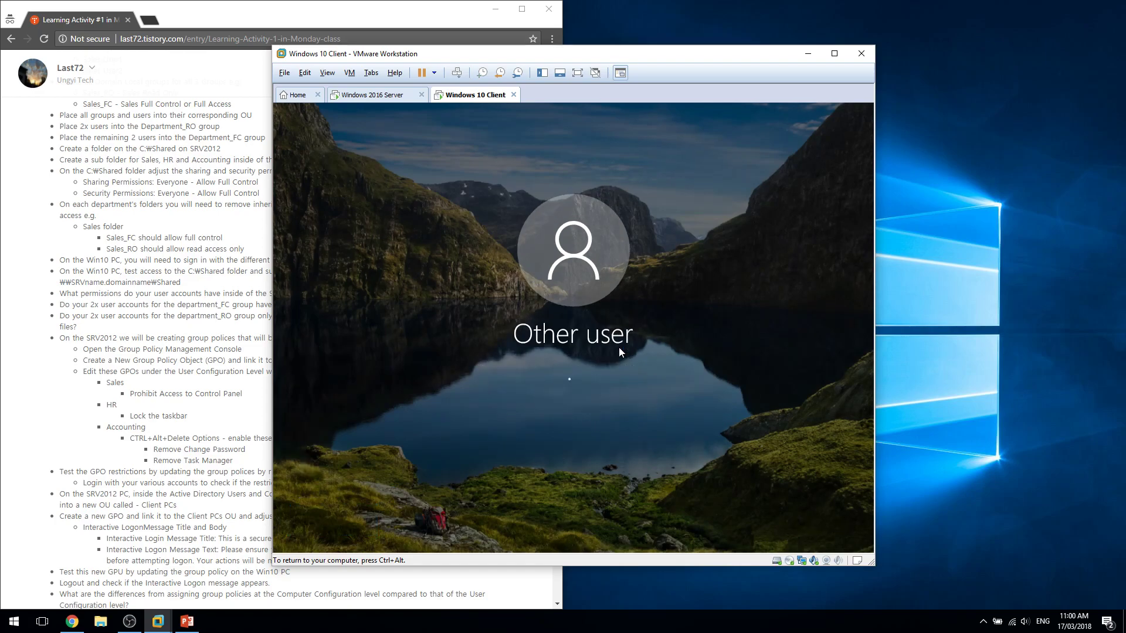
{"action": "type", "text": "******"}
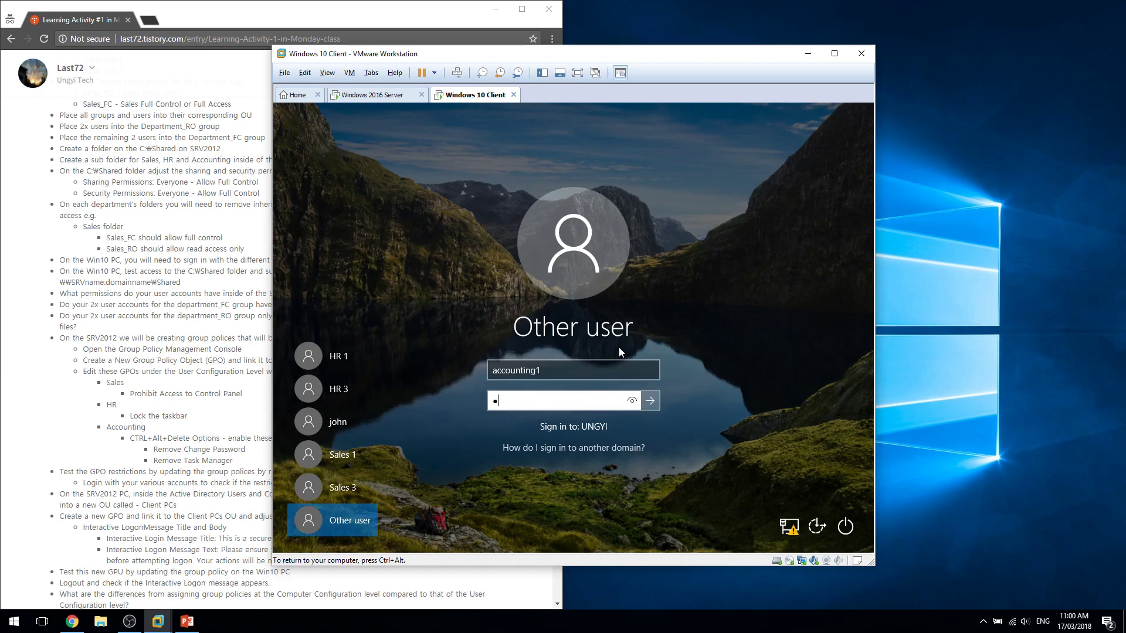
{"action": "key", "text": "Return"}
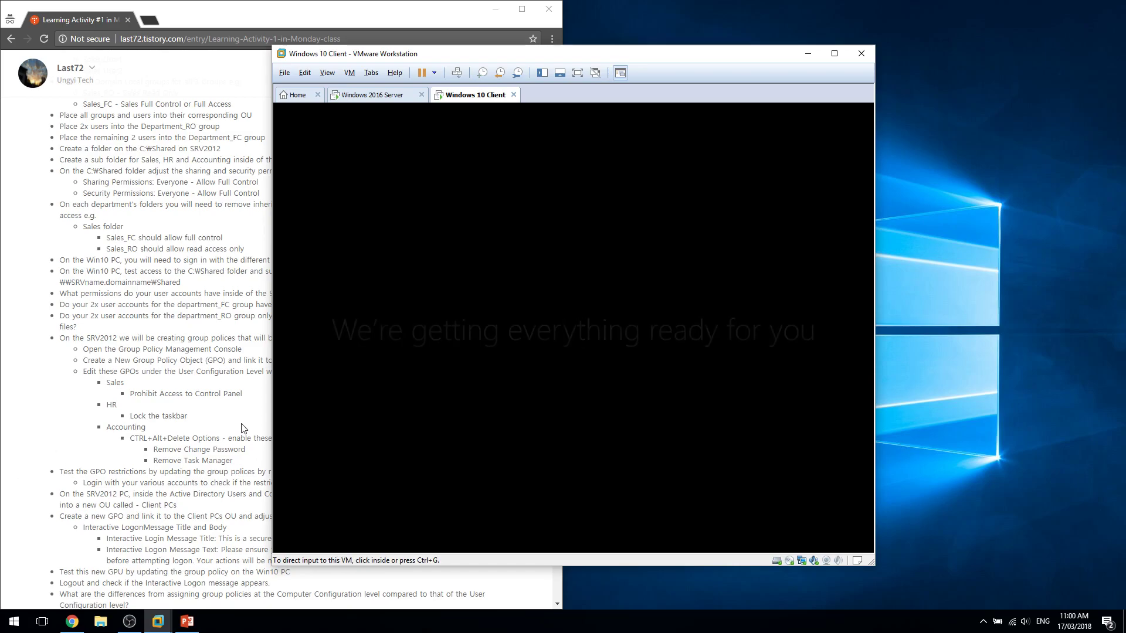
{"action": "left_click", "coordinate": [374, 96]}
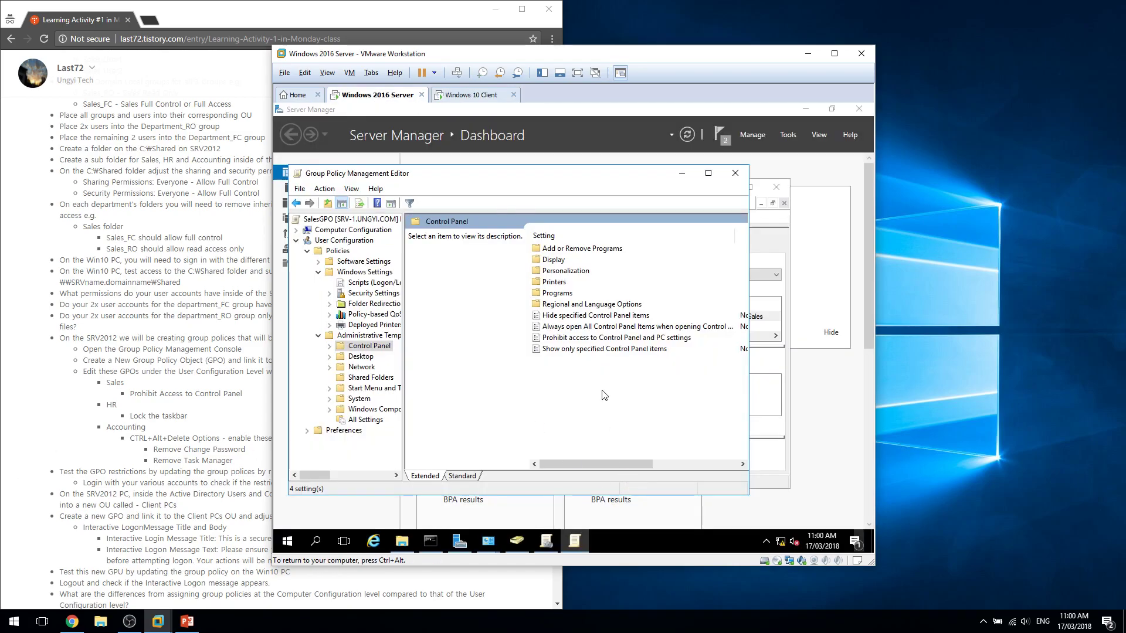
Close the editor, create a default-named GPO on HR, then delete that GPO.
{"action": "left_click", "coordinate": [740, 175]}
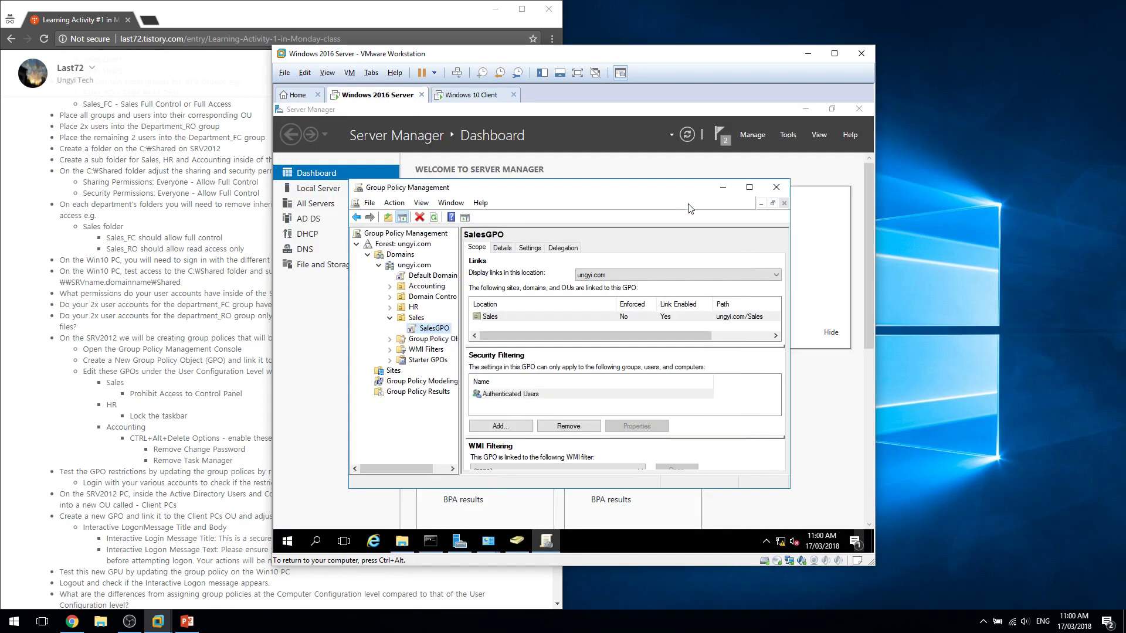
{"action": "right_click", "coordinate": [413, 307]}
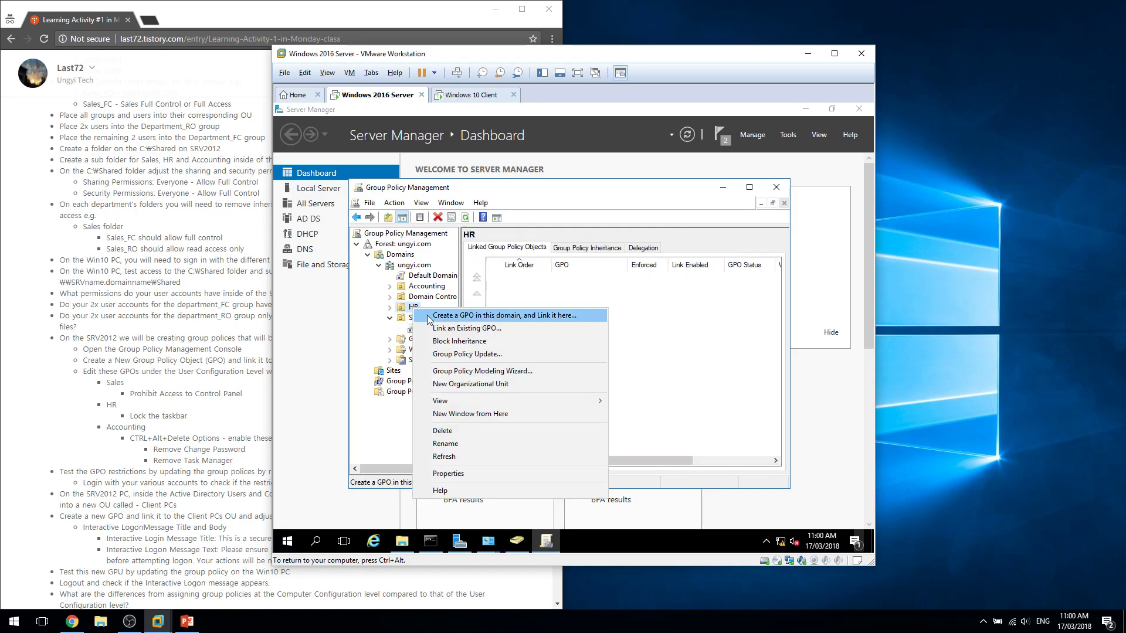
{"action": "left_click", "coordinate": [434, 315]}
{"action": "left_click", "coordinate": [609, 374]}
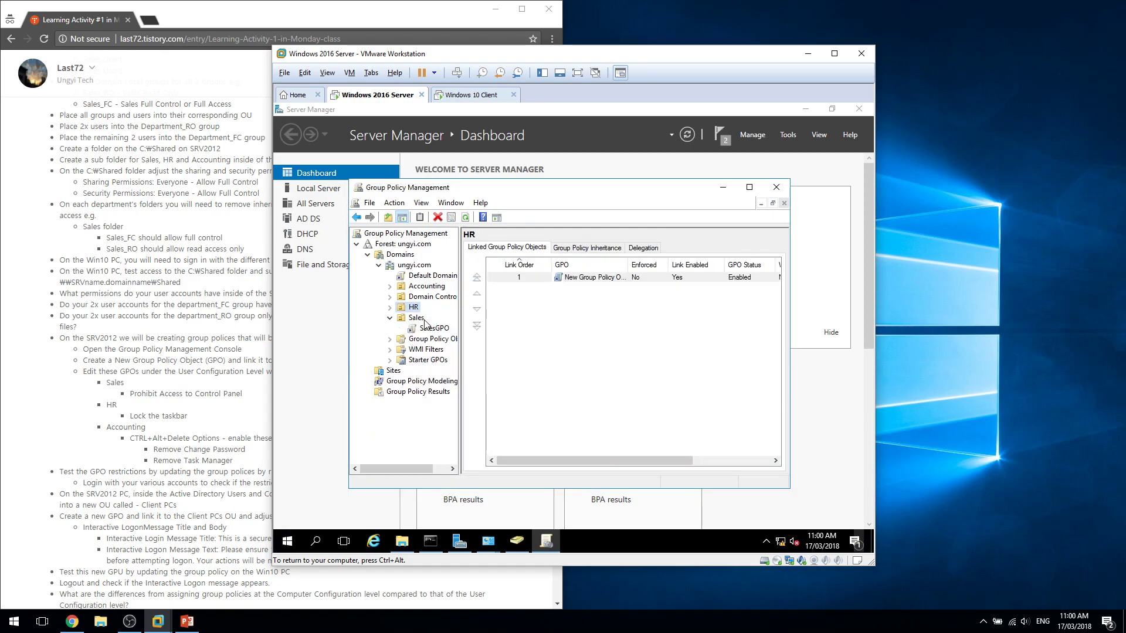
{"action": "left_click", "coordinate": [390, 307]}
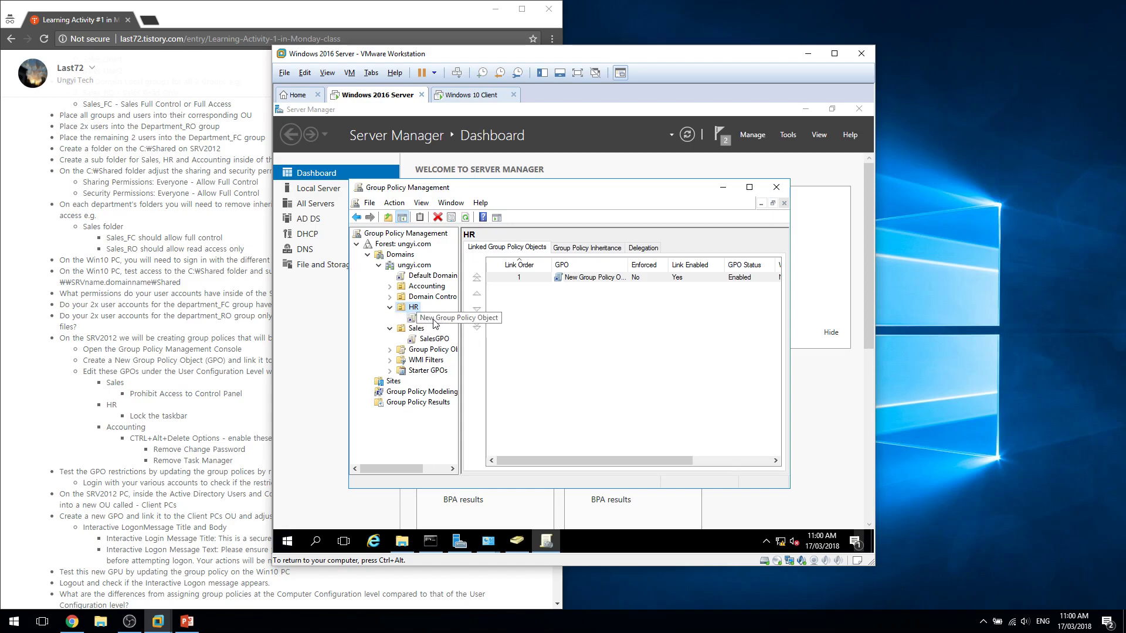
{"action": "right_click", "coordinate": [435, 323]}
{"action": "left_click", "coordinate": [475, 406]}
{"action": "key", "text": "Return"}
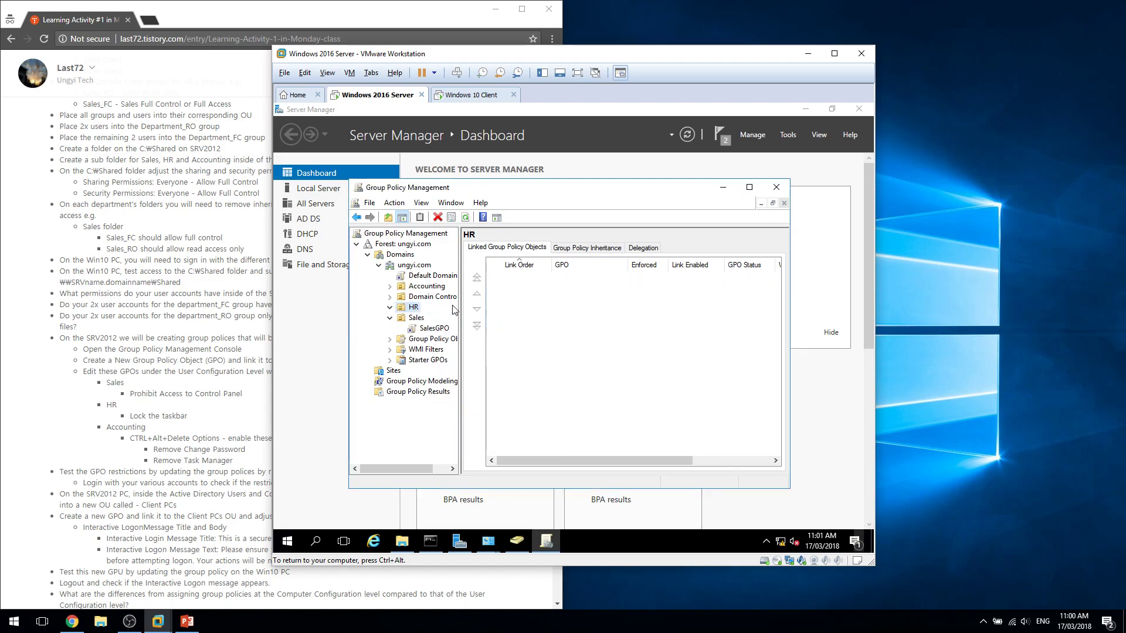
Create and link a GPO named HRGPO on the HR unit, then open it for editing.
{"action": "right_click", "coordinate": [414, 307]}
{"action": "left_click", "coordinate": [458, 312]}
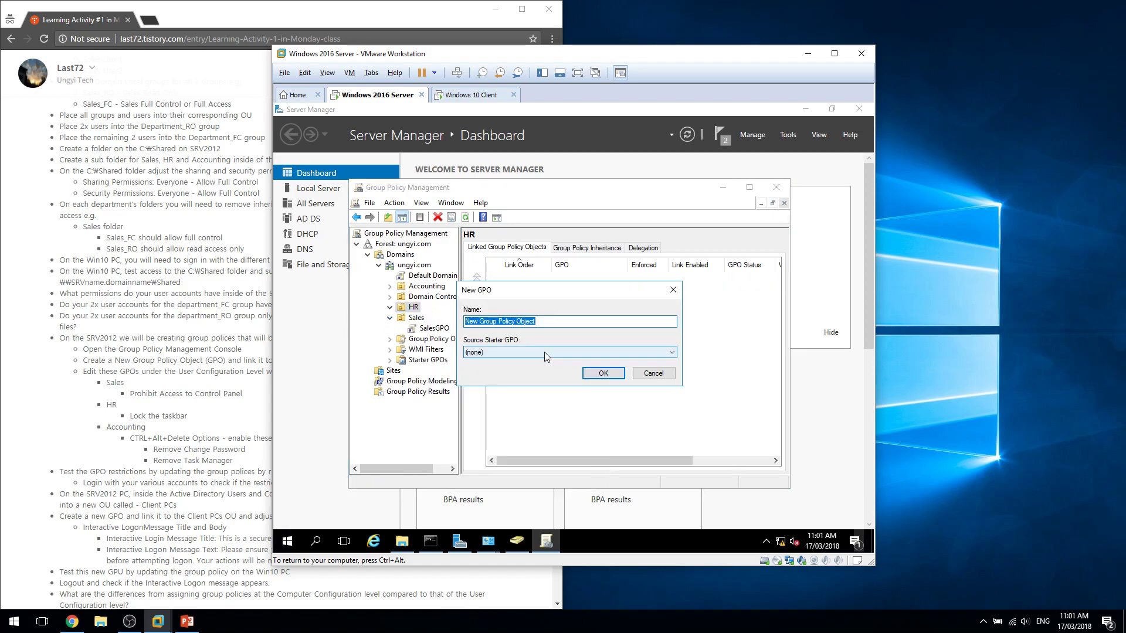
{"action": "type", "text": "HRP"}
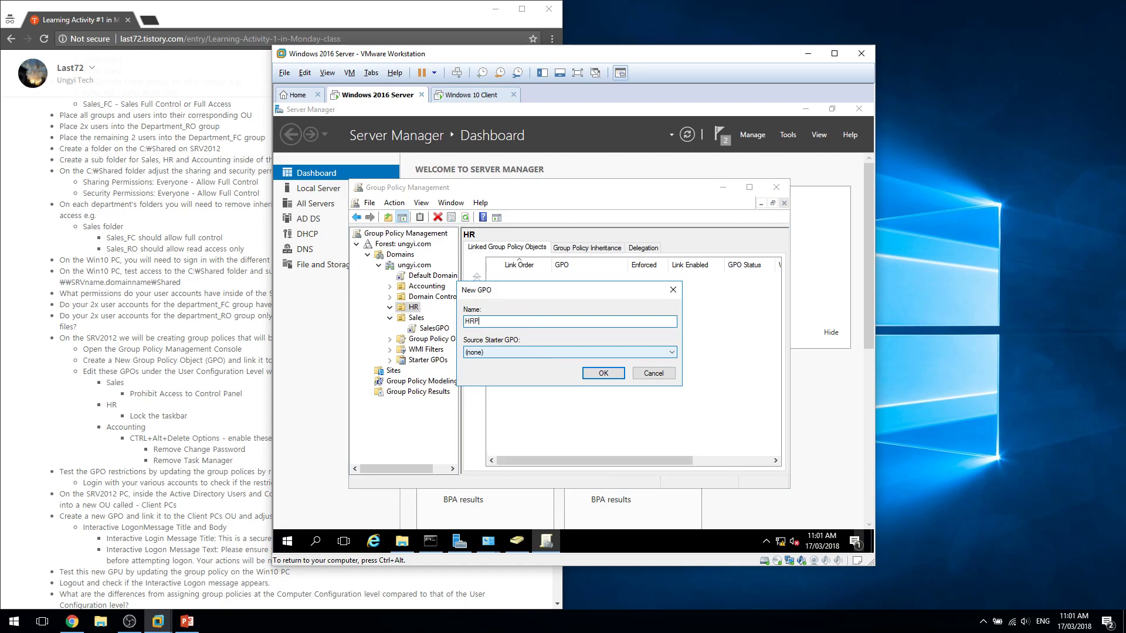
{"action": "key", "text": "Return"}
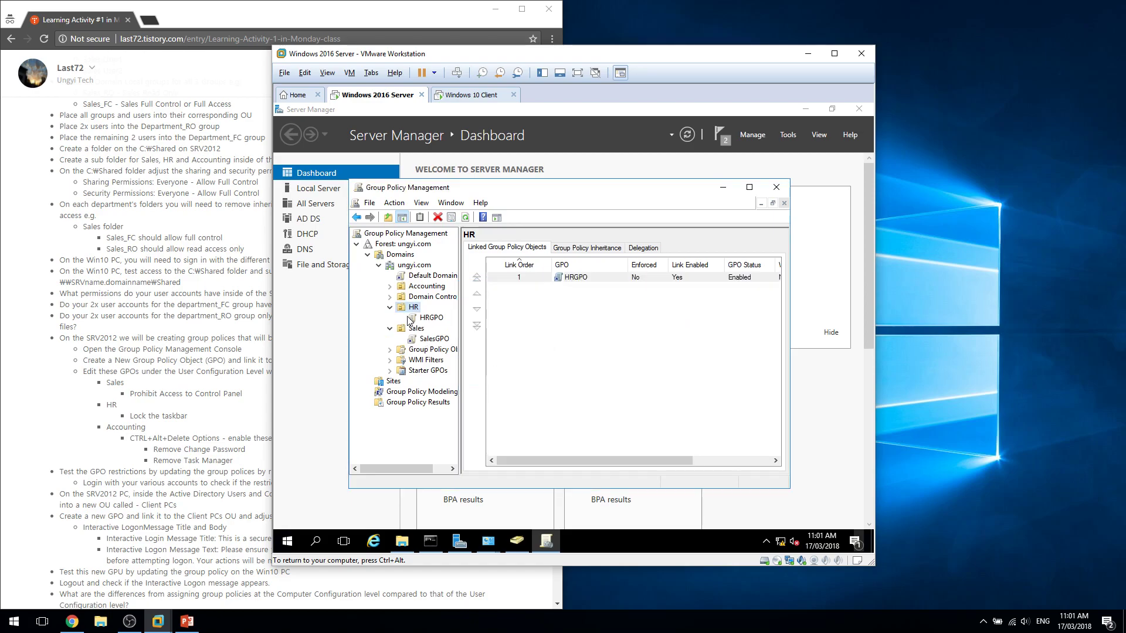
{"action": "right_click", "coordinate": [423, 299]}
{"action": "right_click", "coordinate": [419, 317]}
{"action": "left_click", "coordinate": [447, 323]}
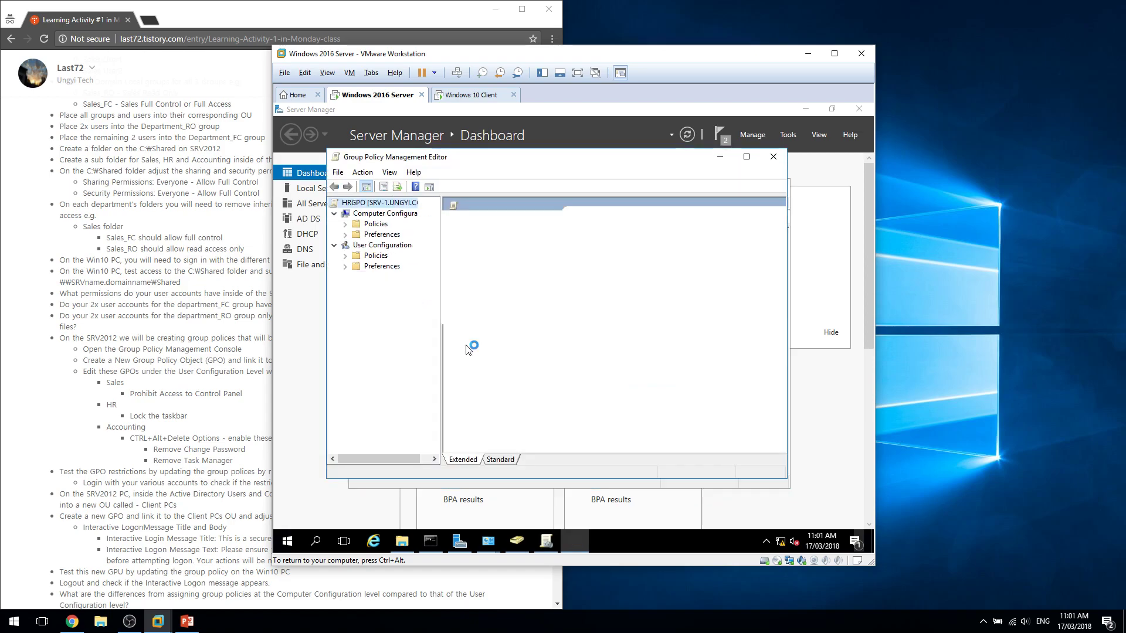
Navigate HRGPO's User Configuration Administrative Templates tree to Start Menu and Taskbar.
{"action": "left_click", "coordinate": [335, 215]}
{"action": "left_click", "coordinate": [345, 245]}
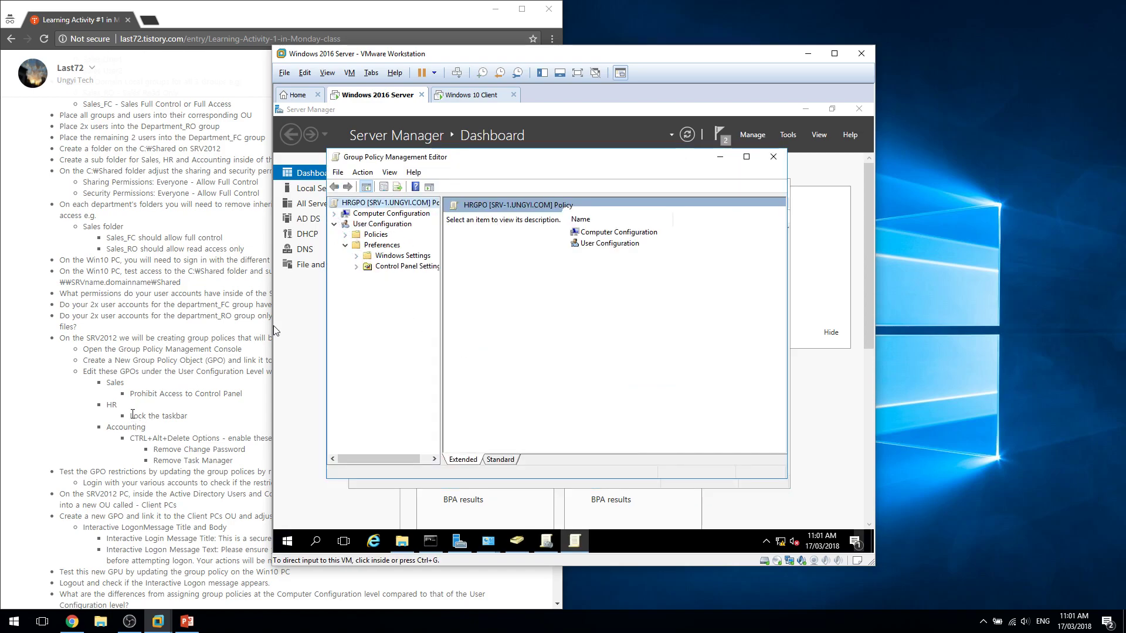
{"action": "left_click", "coordinate": [356, 256]}
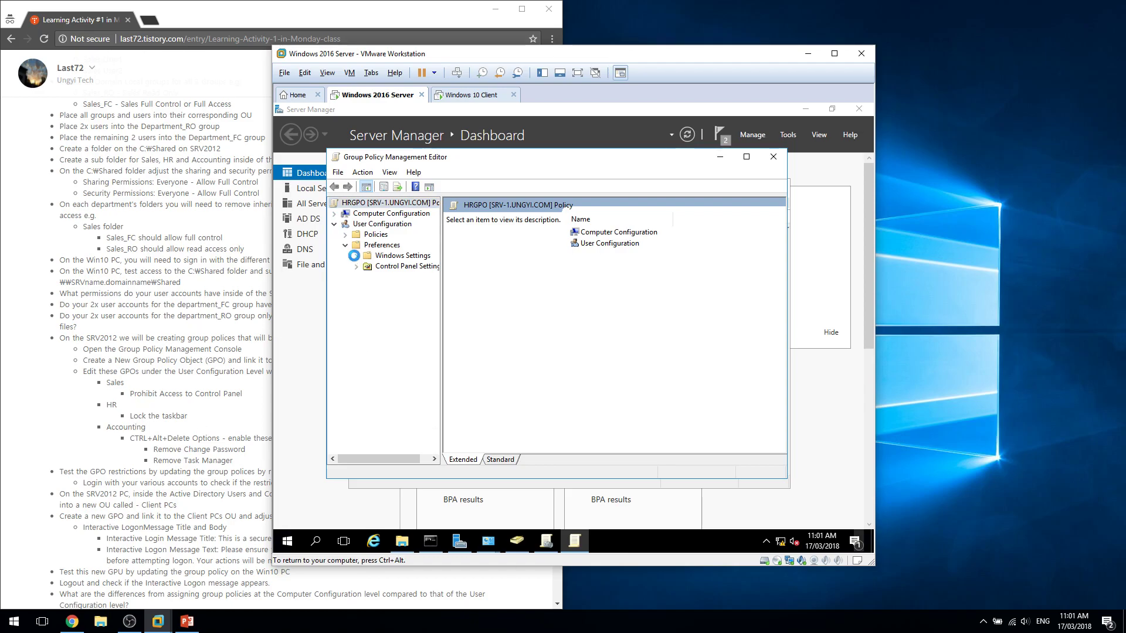
{"action": "left_click", "coordinate": [355, 256]}
{"action": "left_click", "coordinate": [344, 245]}
{"action": "left_click", "coordinate": [345, 235]}
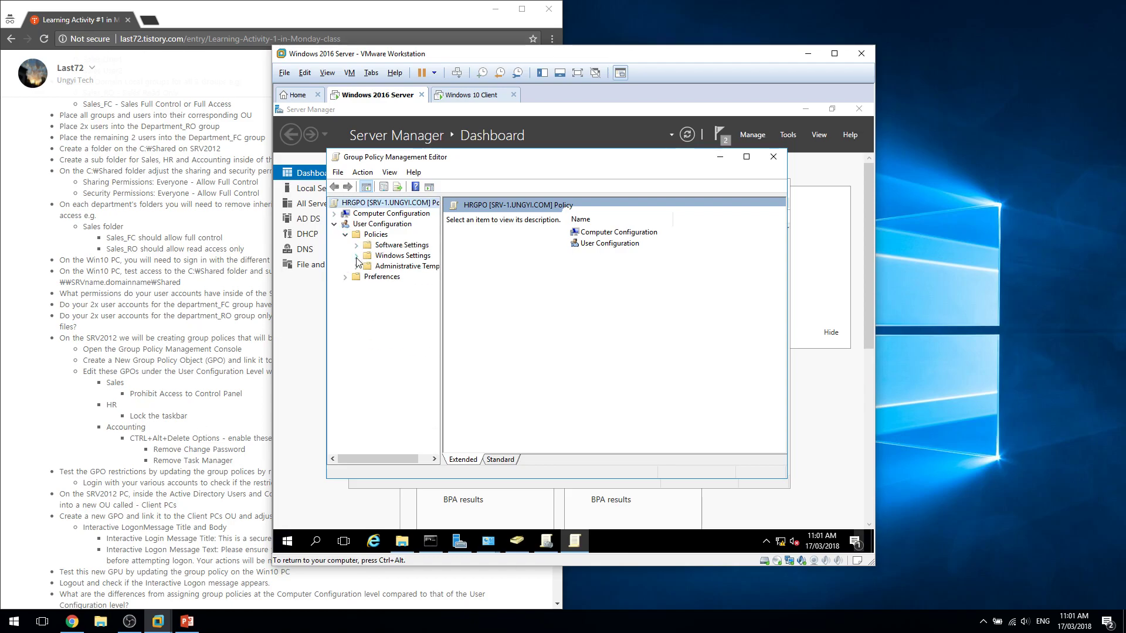
{"action": "left_click", "coordinate": [356, 267]}
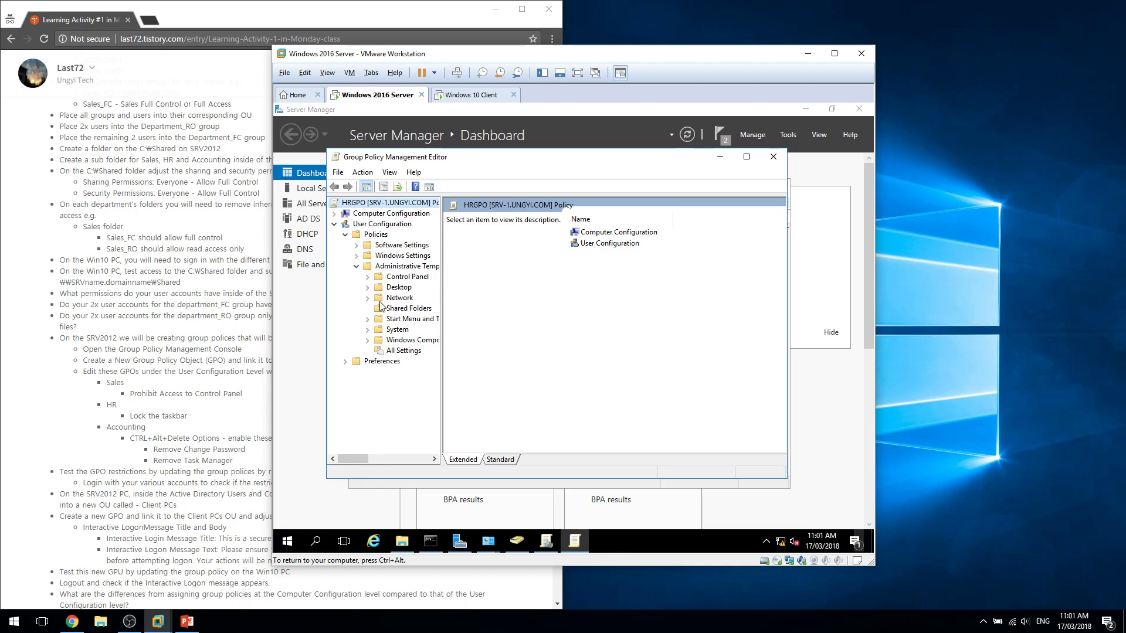
{"action": "left_click_drag", "start_coordinate": [441, 300], "coordinate": [482, 300]}
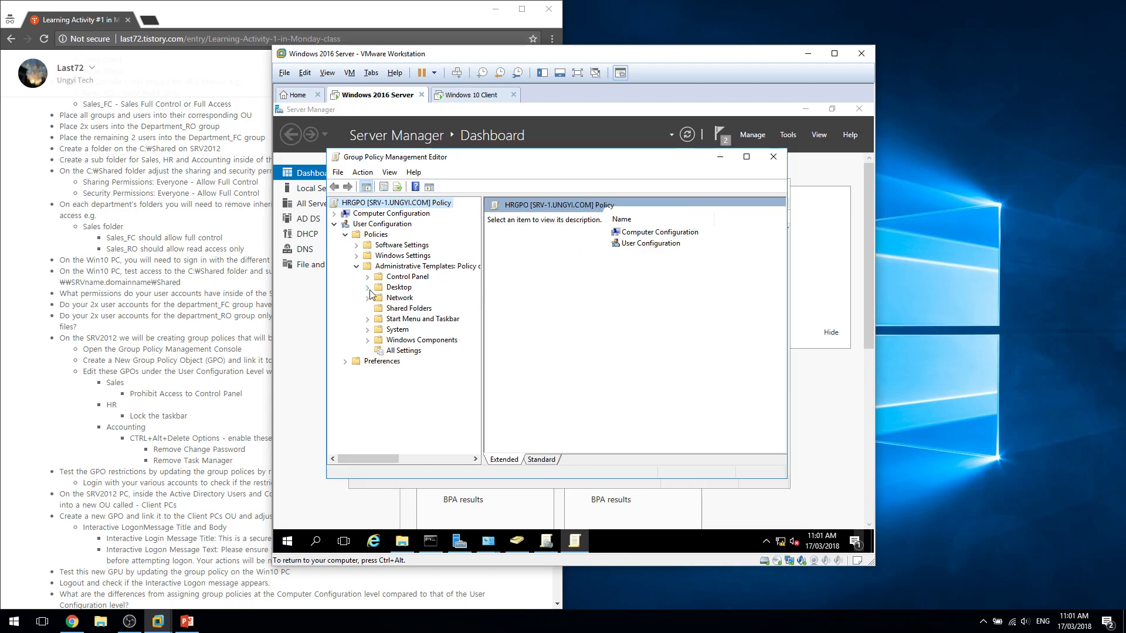
{"action": "left_click", "coordinate": [367, 288]}
{"action": "left_click", "coordinate": [393, 301]}
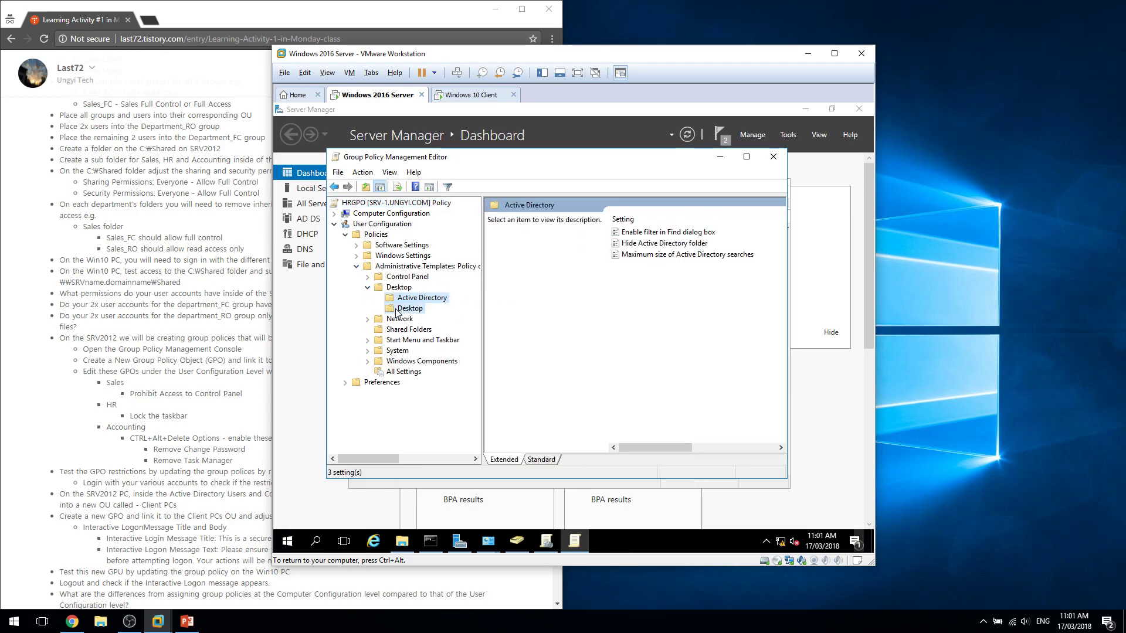
{"action": "left_click", "coordinate": [397, 309]}
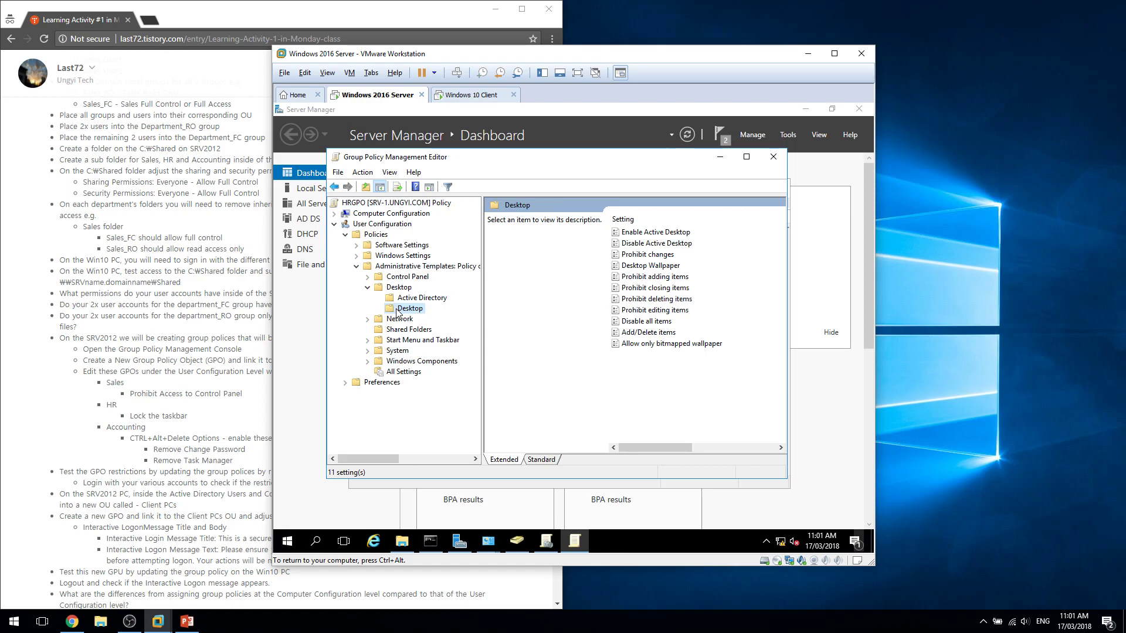
{"action": "left_click", "coordinate": [398, 351]}
{"action": "left_click", "coordinate": [400, 361]}
{"action": "left_click", "coordinate": [402, 350]}
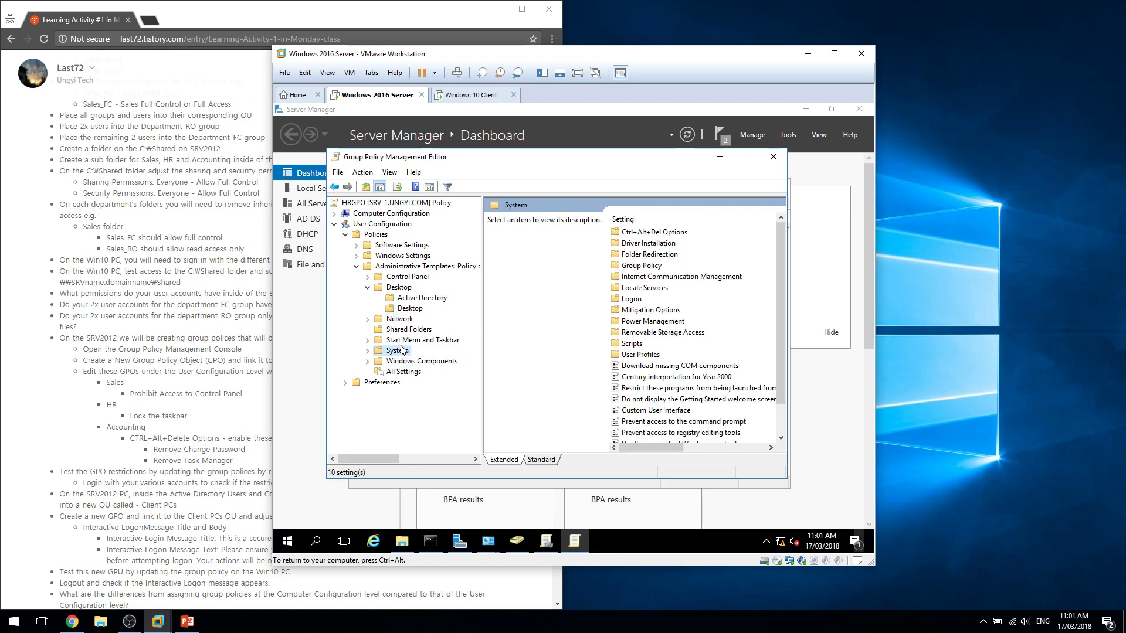
{"action": "left_click", "coordinate": [394, 341]}
Browse the Start Menu and Taskbar settings list to find Lock the Taskbar.
{"action": "left_click", "coordinate": [676, 299]}
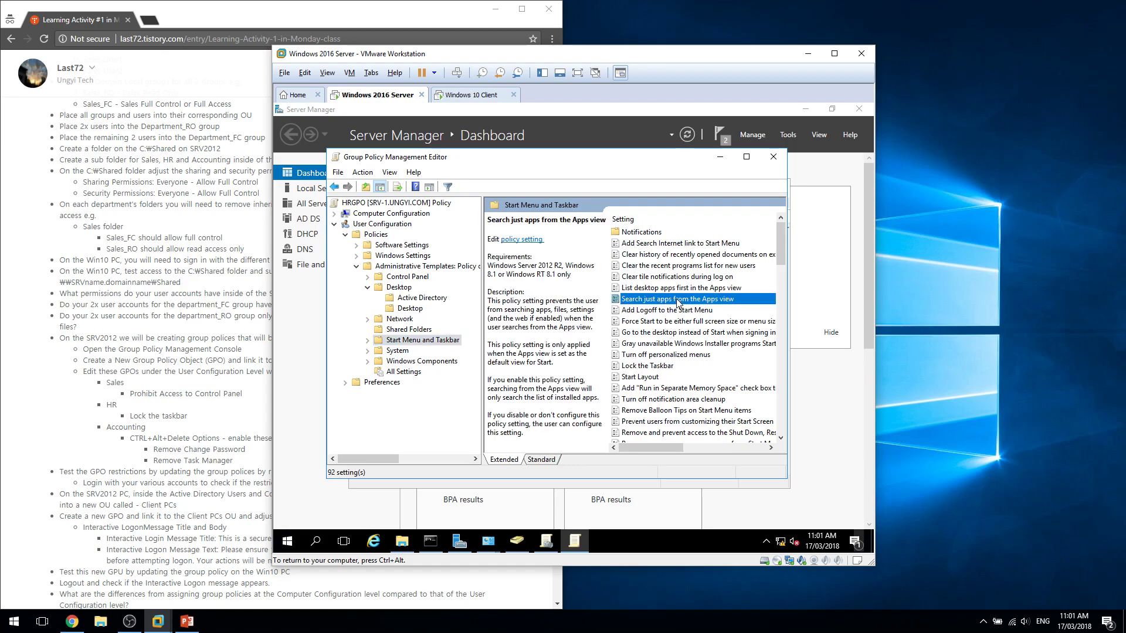
{"action": "key", "text": "r"}
{"action": "key", "text": "r"}
{"action": "key", "text": "r"}
{"action": "scroll", "coordinate": [684, 395], "scroll_direction": "down", "scroll_amount": 2}
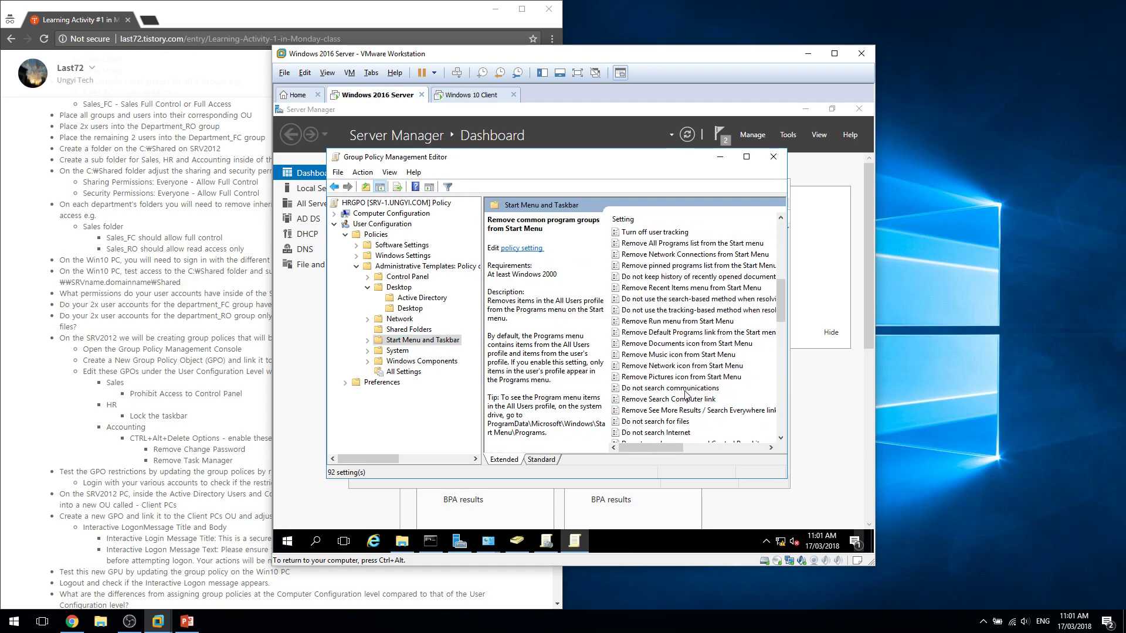
{"action": "key", "text": "r"}
{"action": "key", "text": "r"}
{"action": "scroll", "coordinate": [685, 394], "scroll_direction": "up", "scroll_amount": 7}
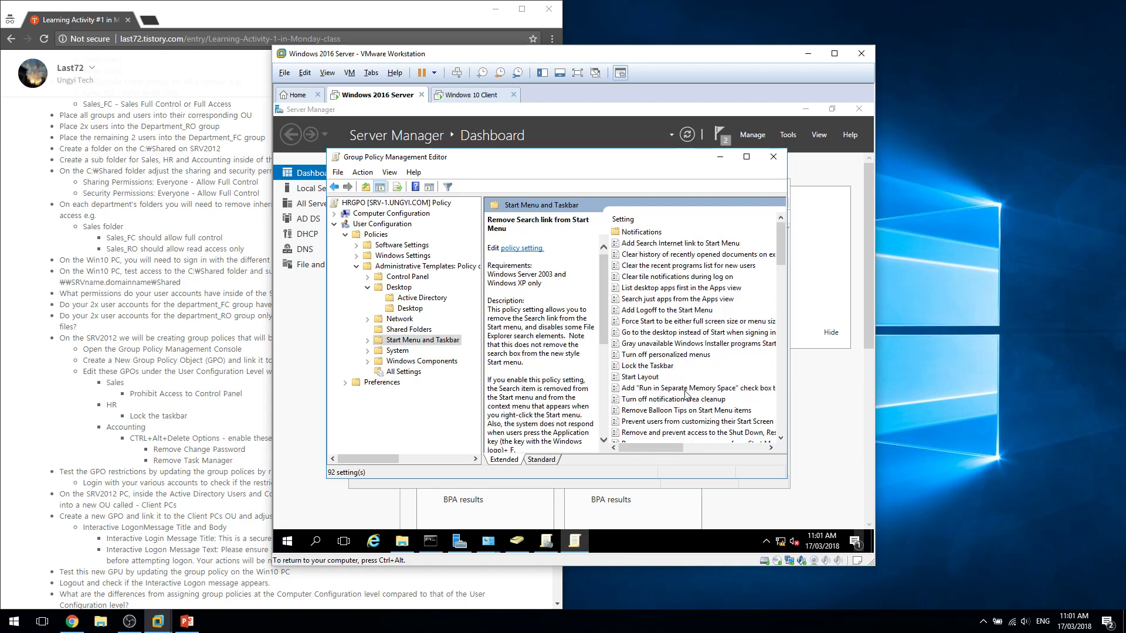
{"action": "left_click", "coordinate": [367, 340]}
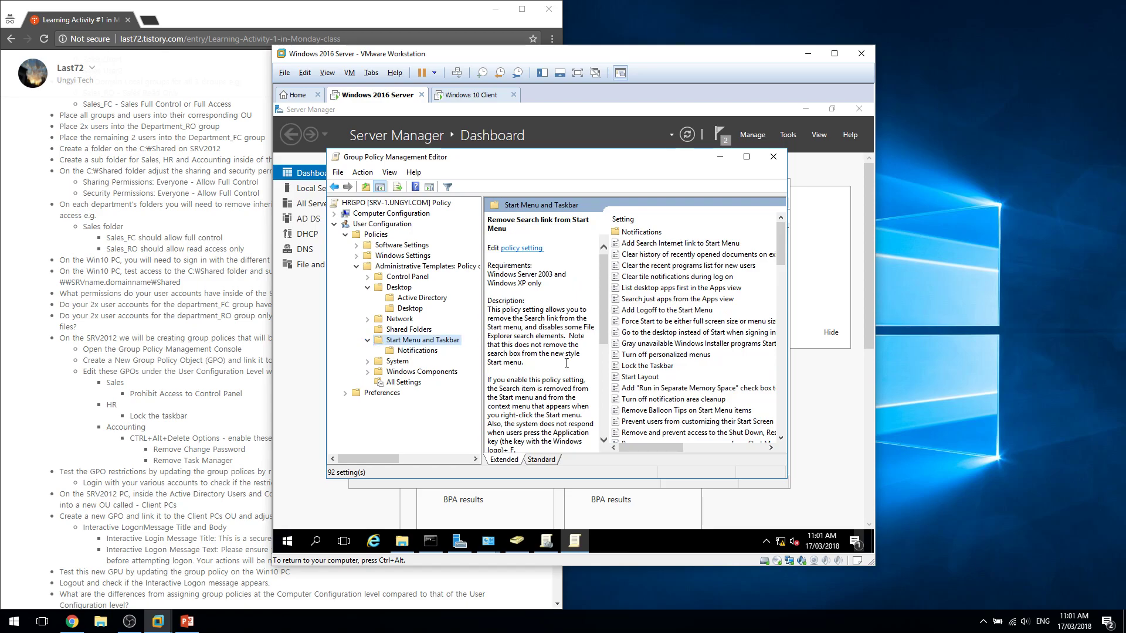
{"action": "left_click", "coordinate": [704, 290]}
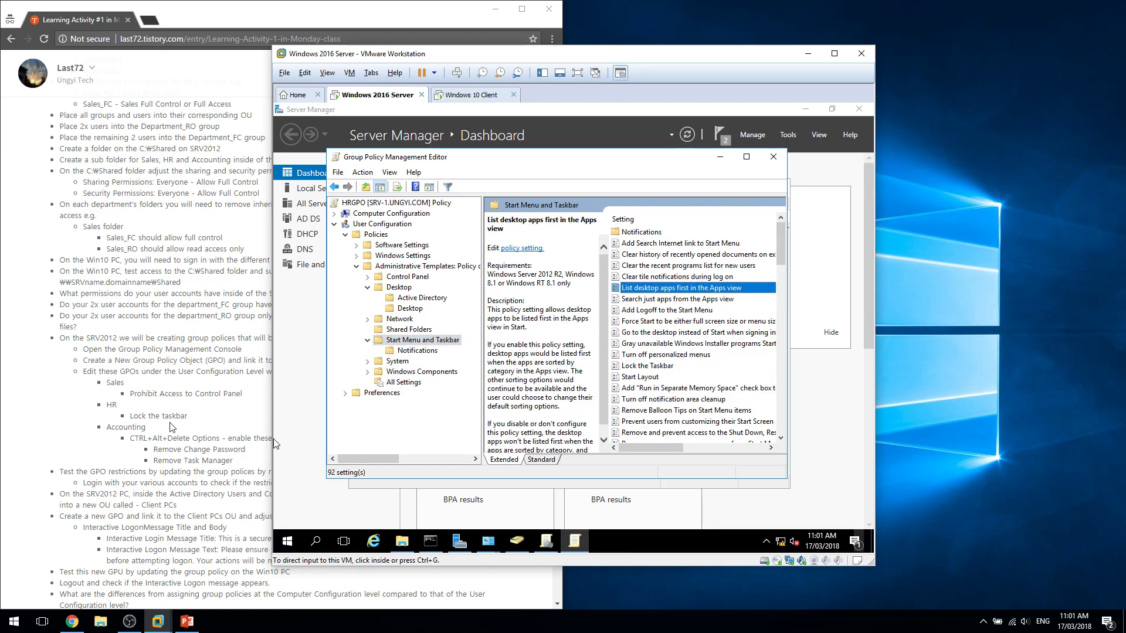
{"action": "key", "text": "l"}
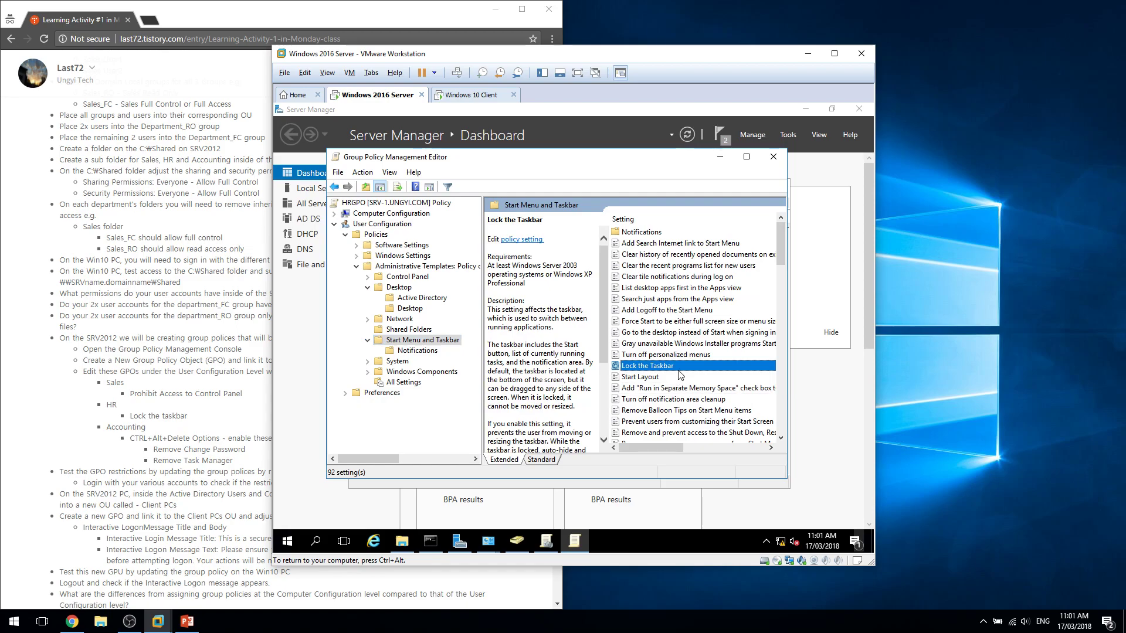
Set Lock the Taskbar to Enabled and close the HRGPO policy editor.
{"action": "double_click", "coordinate": [675, 368]}
{"action": "left_click", "coordinate": [406, 253]}
{"action": "left_click", "coordinate": [695, 533]}
{"action": "mouse_move", "coordinate": [675, 449]}
{"action": "left_mouse_down"}
{"action": "mouse_move", "coordinate": [721, 450]}
{"action": "mouse_move", "coordinate": [673, 452]}
{"action": "left_mouse_up"}
{"action": "left_click", "coordinate": [773, 157]}
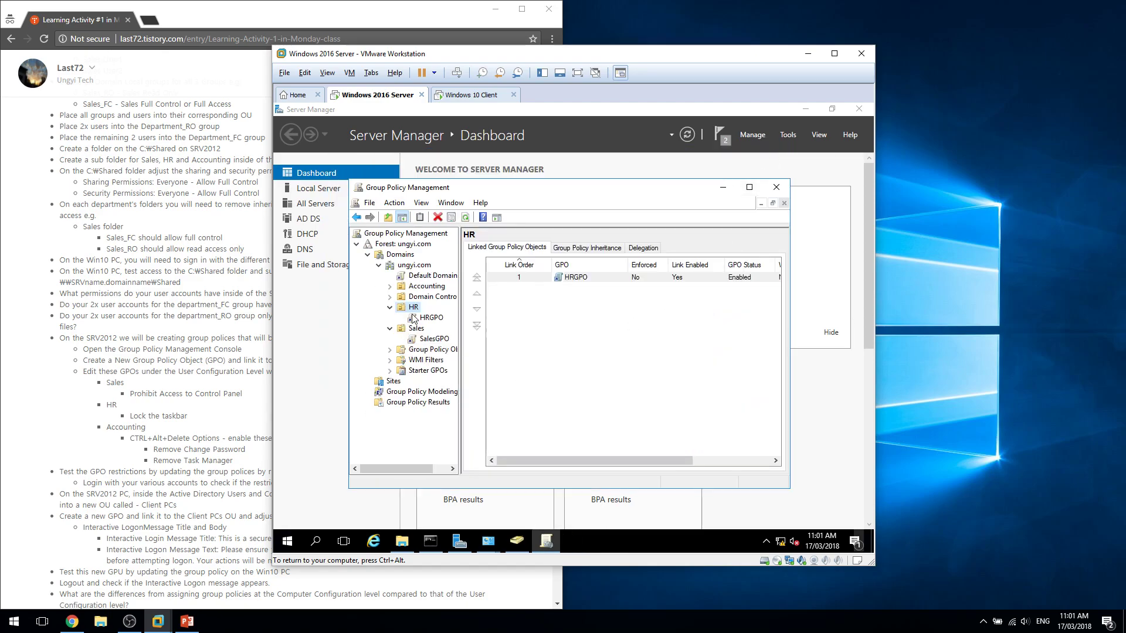
On the Windows 10 client, open \\srv-1's Shared folder in File Explorer.
{"action": "right_click", "coordinate": [424, 287]}
{"action": "left_click", "coordinate": [471, 94]}
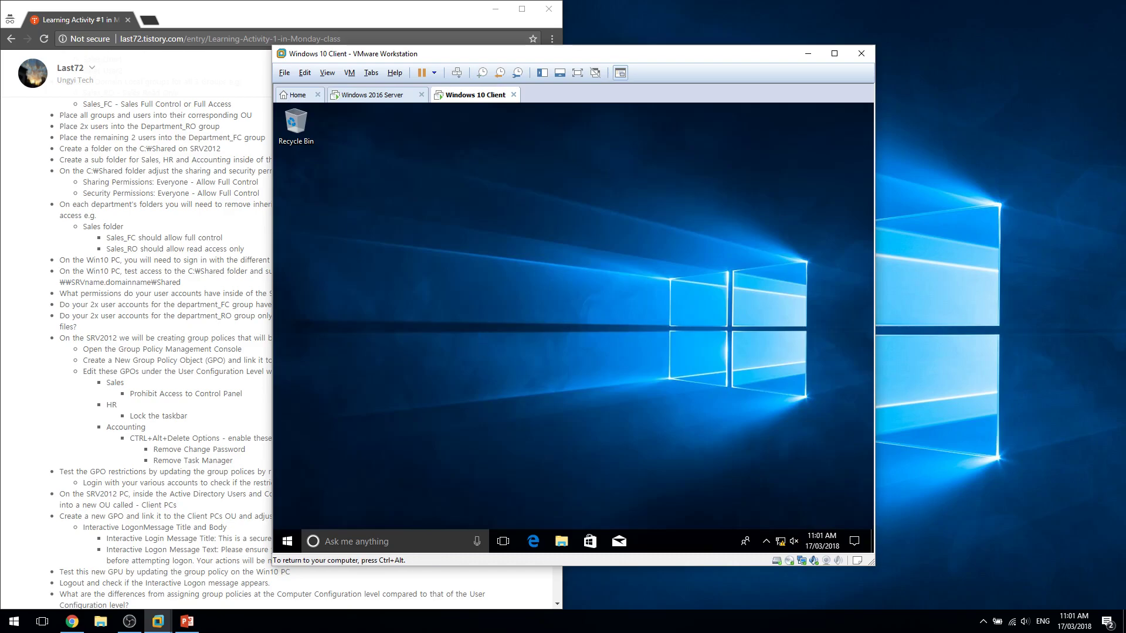
{"action": "key", "text": "super+e"}
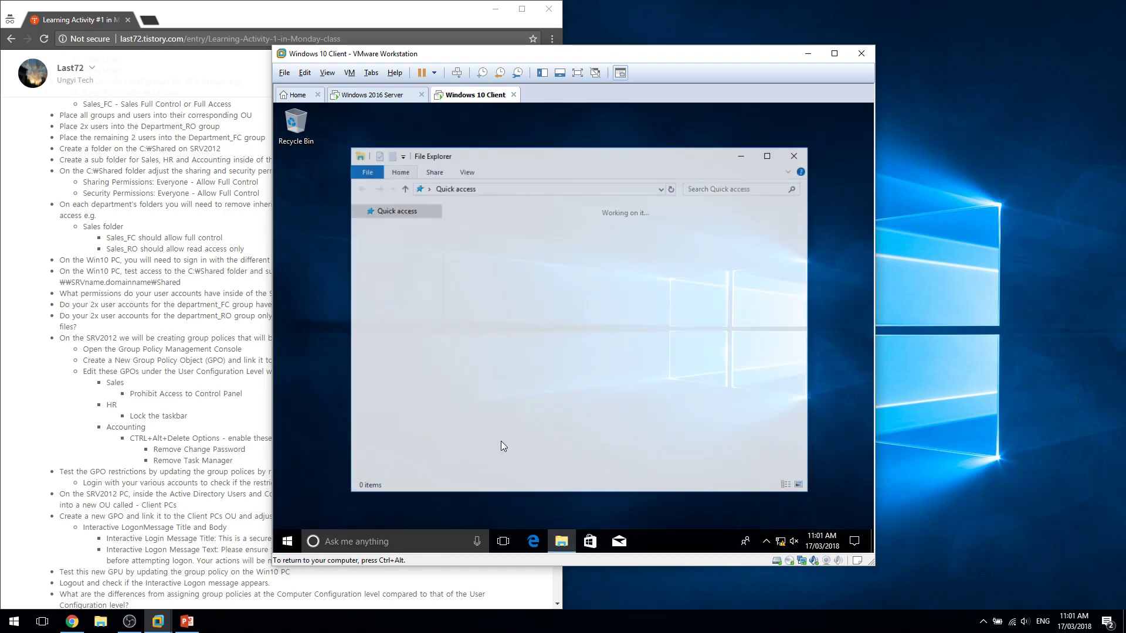
{"action": "key", "text": "alt+d"}
{"action": "type", "text": "\\\\"}
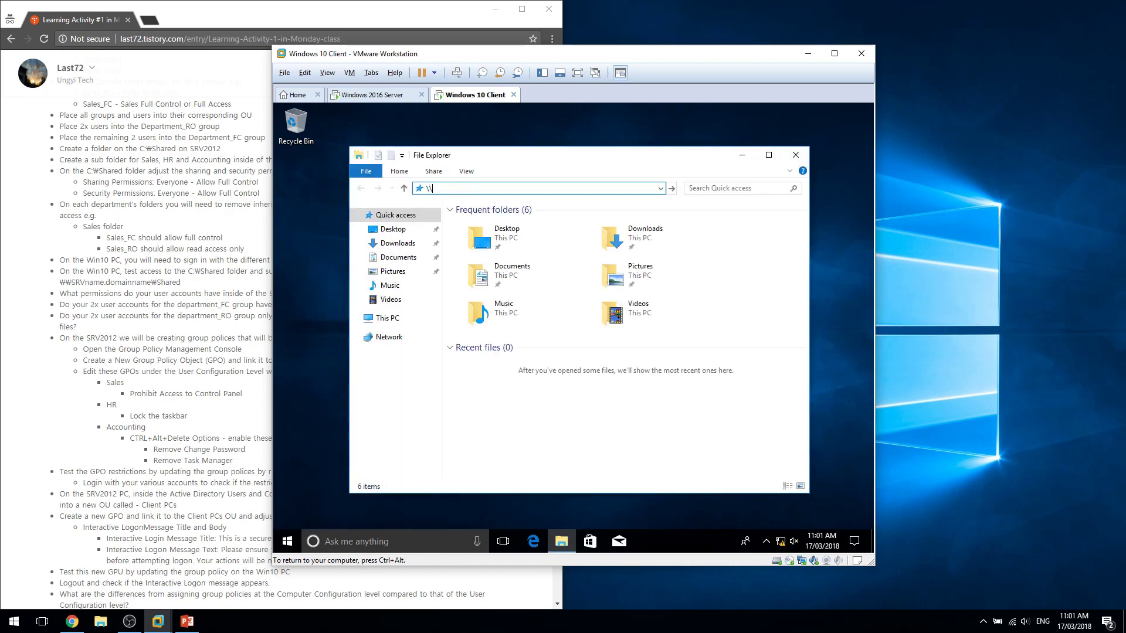
{"action": "type", "text": "srv-1"}
{"action": "key", "text": "Return"}
{"action": "double_click", "coordinate": [510, 292]}
Try creating a new folder in the Accounting share and dismiss the access-denied warning.
{"action": "double_click", "coordinate": [508, 236]}
{"action": "right_click", "coordinate": [544, 323]}
{"action": "key", "text": "w"}
{"action": "key", "text": "f"}
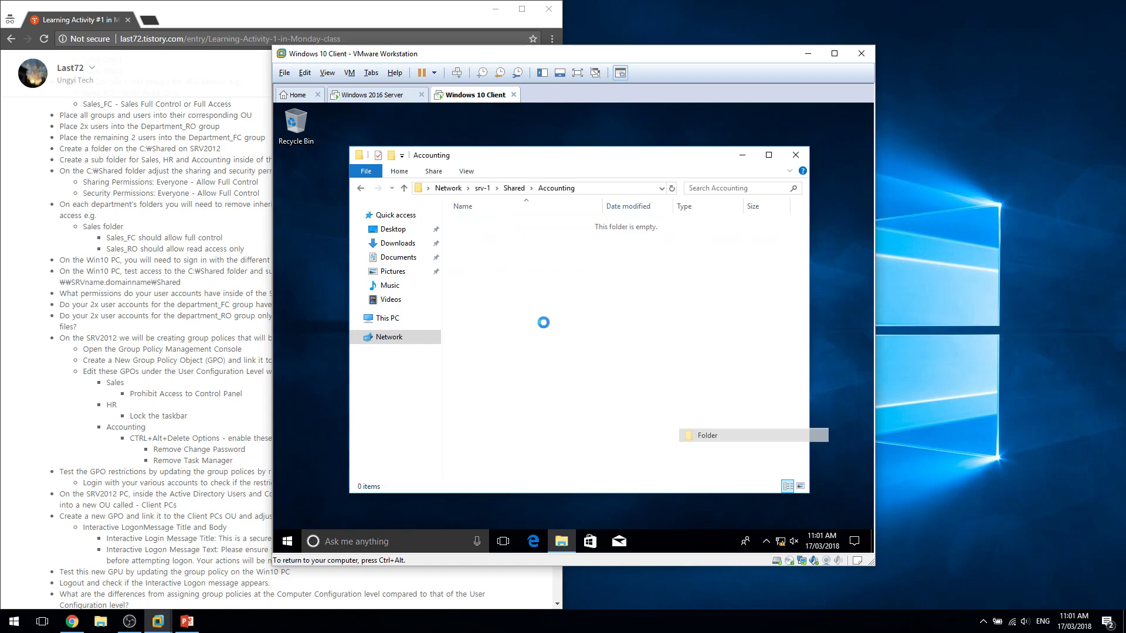
{"action": "left_click", "coordinate": [673, 369]}
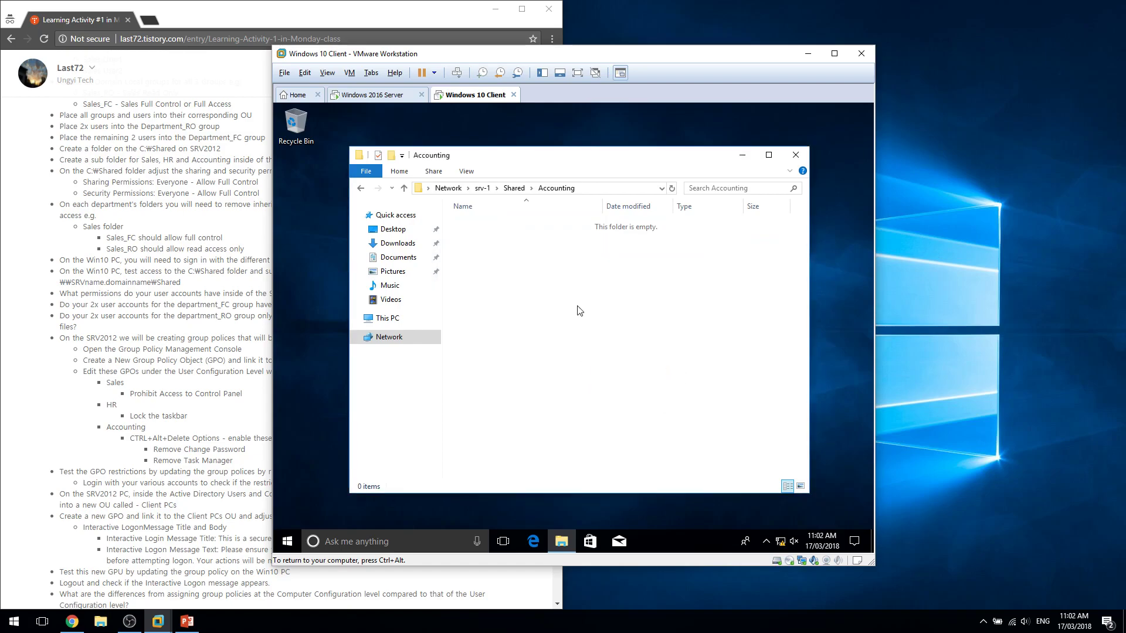
Try opening the HR and Sales shares, dismissing each network error.
{"action": "key", "text": "alt+Left"}
{"action": "double_click", "coordinate": [492, 239]}
{"action": "key", "text": "Escape"}
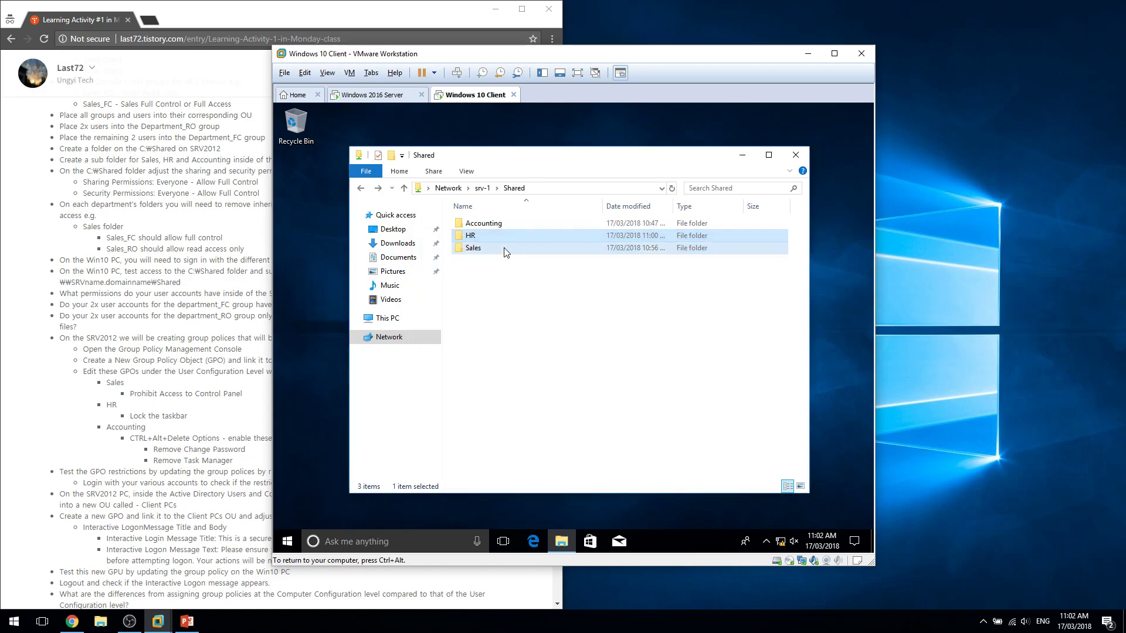
{"action": "double_click", "coordinate": [504, 249]}
{"action": "key", "text": "Escape"}
{"action": "left_click", "coordinate": [597, 414]}
Switch to Other user and sign in as the Accounting 3 user, removing the username's space.
{"action": "left_click", "coordinate": [293, 541]}
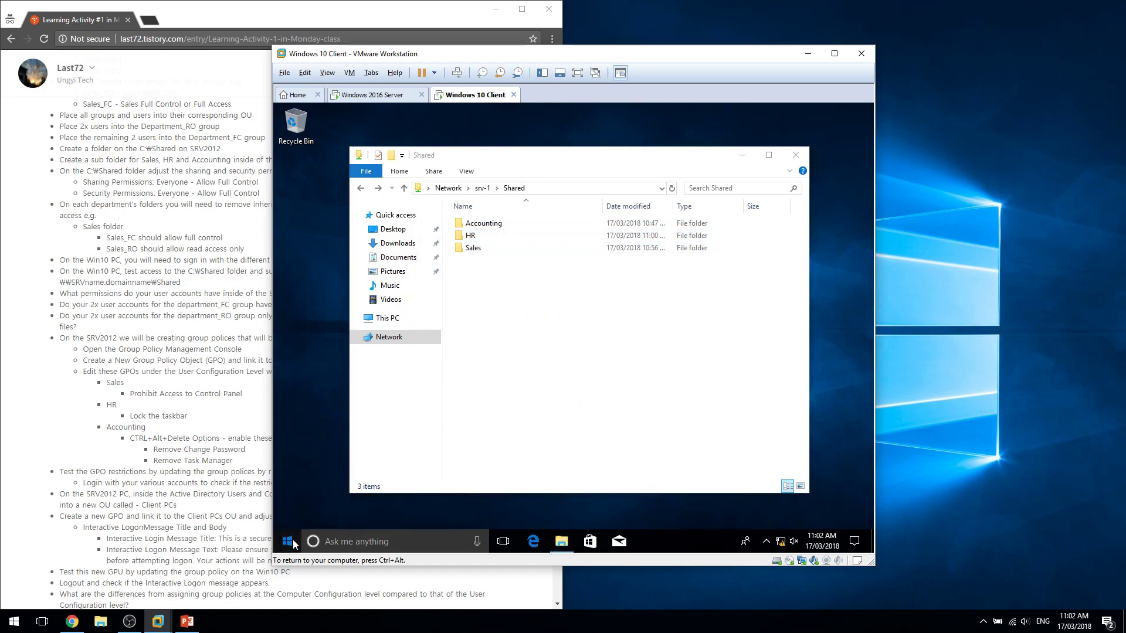
{"action": "left_click", "coordinate": [288, 459]}
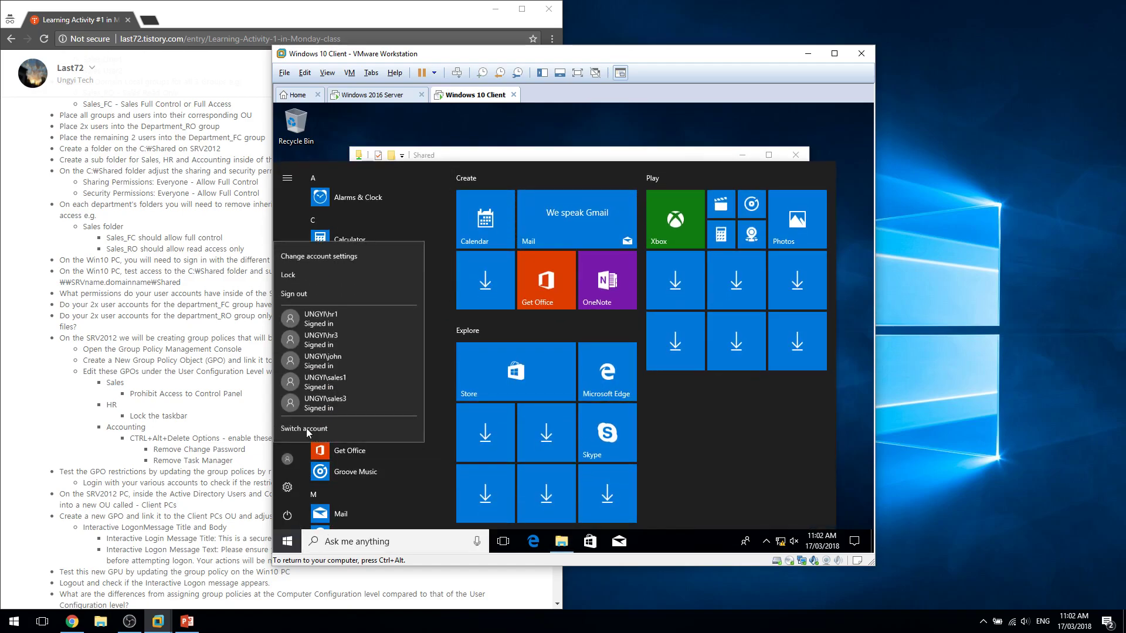
{"action": "left_click", "coordinate": [305, 428]}
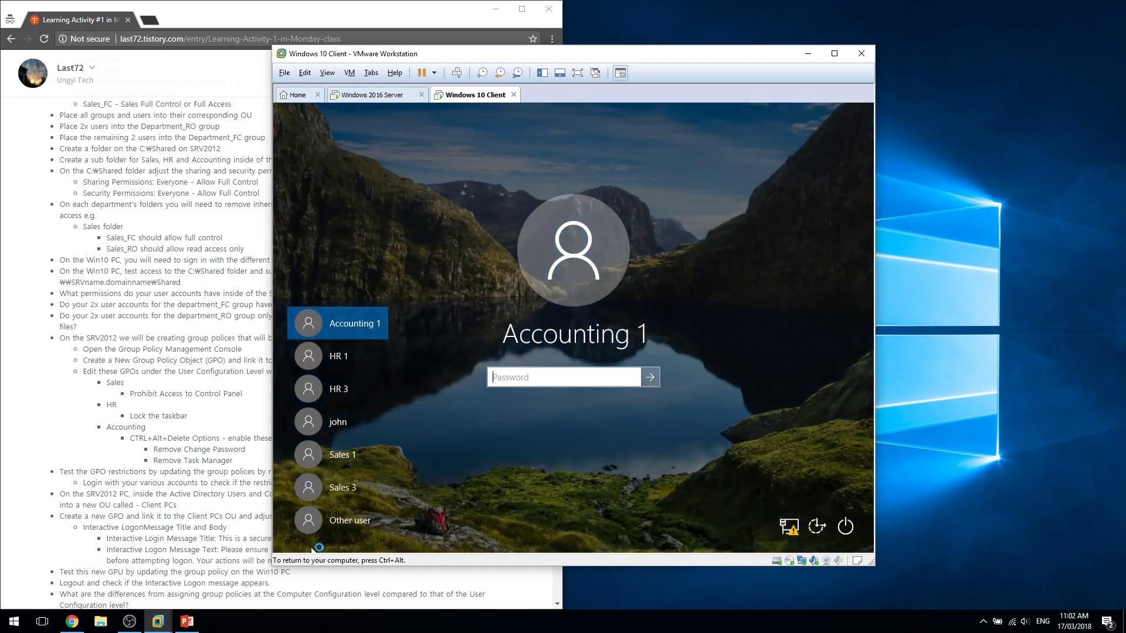
{"action": "left_click", "coordinate": [346, 520]}
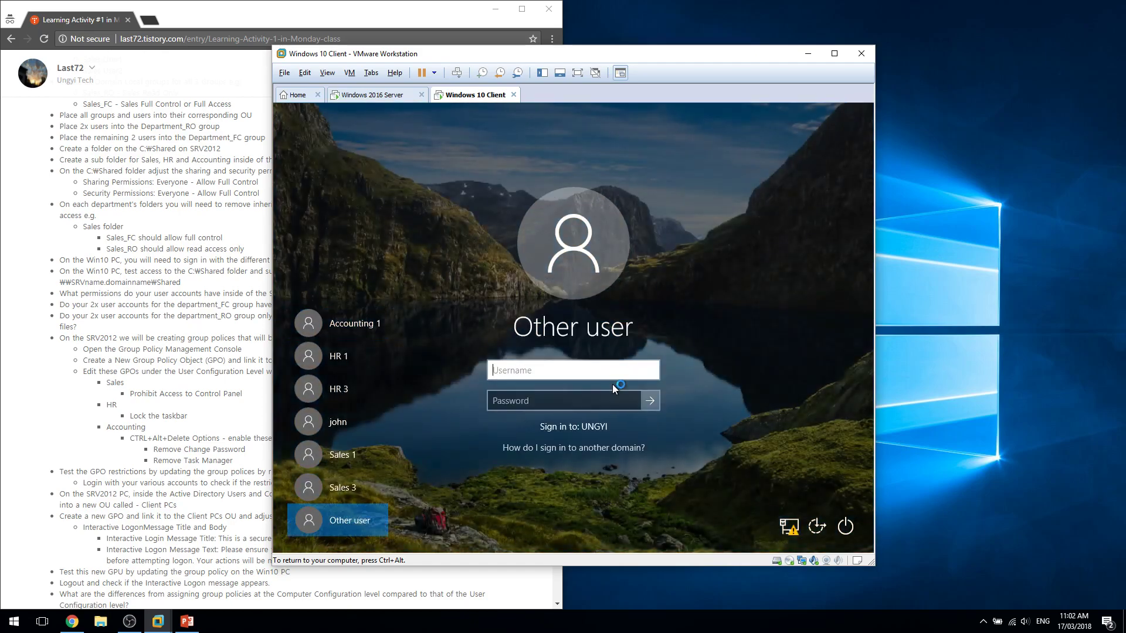
{"action": "type", "text": "accounting 3"}
{"action": "key", "text": "Tab"}
{"action": "type", "text": "Pa"}
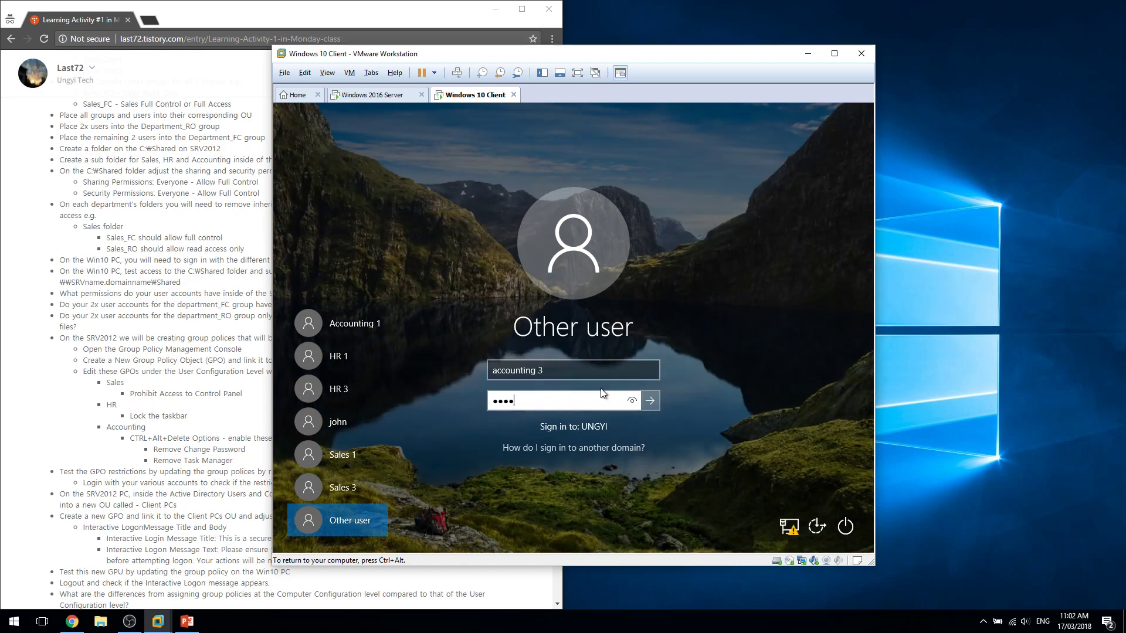
{"action": "key", "text": "shift+Tab"}
{"action": "key", "text": "Left"}
{"action": "key", "text": "BackSpace"}
{"action": "key", "text": "Return"}
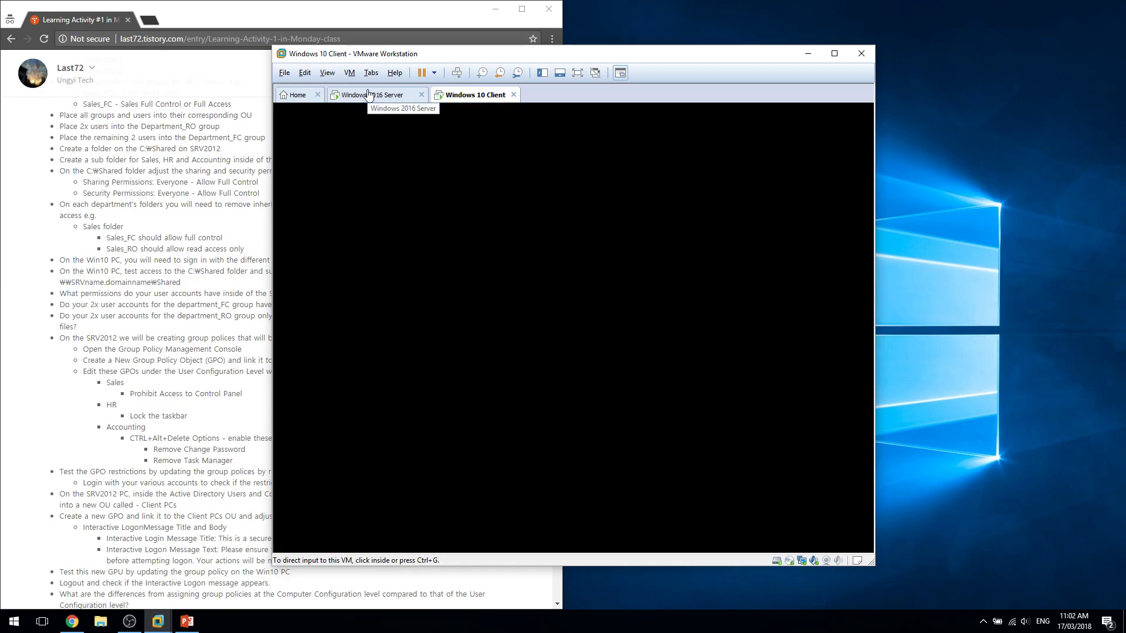
{"action": "left_click", "coordinate": [411, 176]}
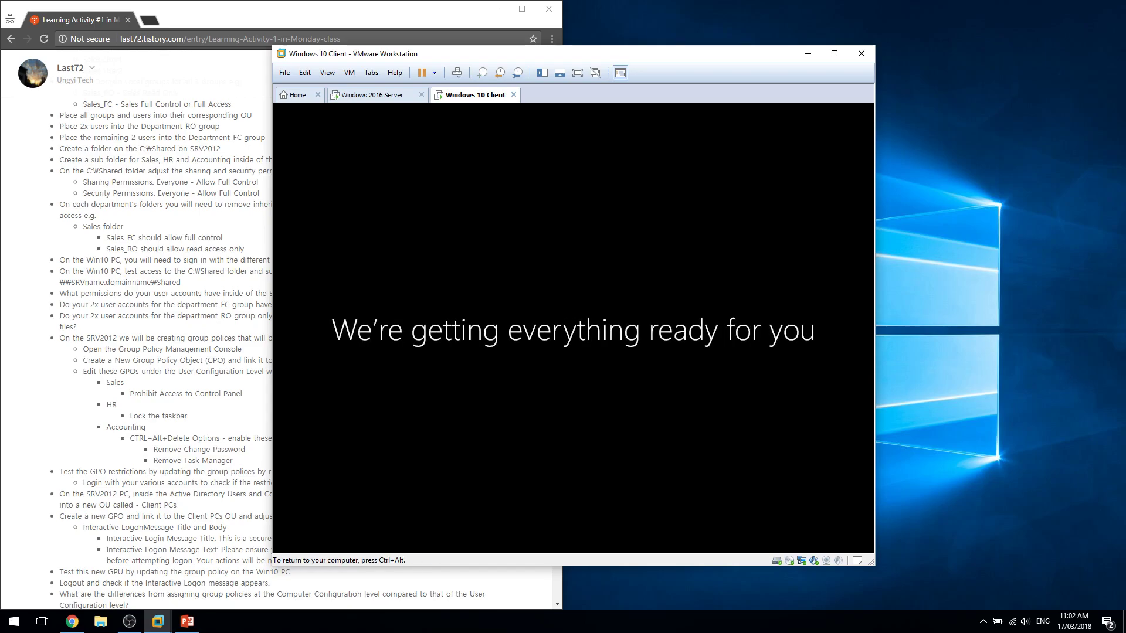
On the server, create AccountingGPO linked to the Accounting OU and open it for editing.
{"action": "left_click", "coordinate": [378, 95]}
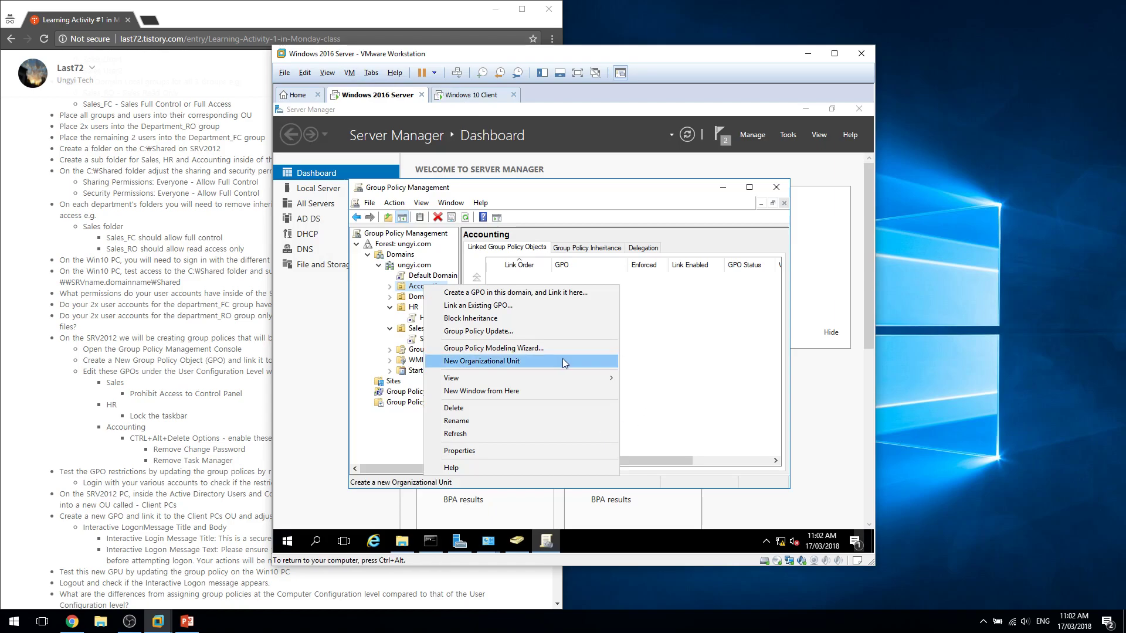
{"action": "left_click", "coordinate": [495, 292]}
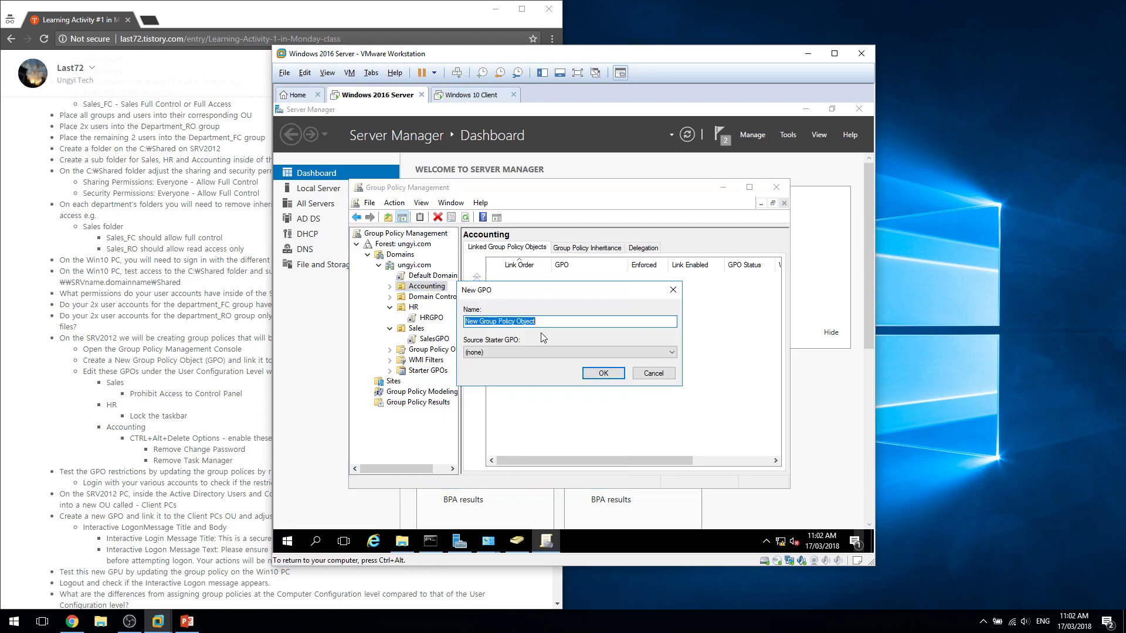
{"action": "type", "text": "Accoungi"}
{"action": "key", "text": "shift+Home"}
{"action": "type", "text": "AccountingGPO"}
{"action": "key", "text": "Return"}
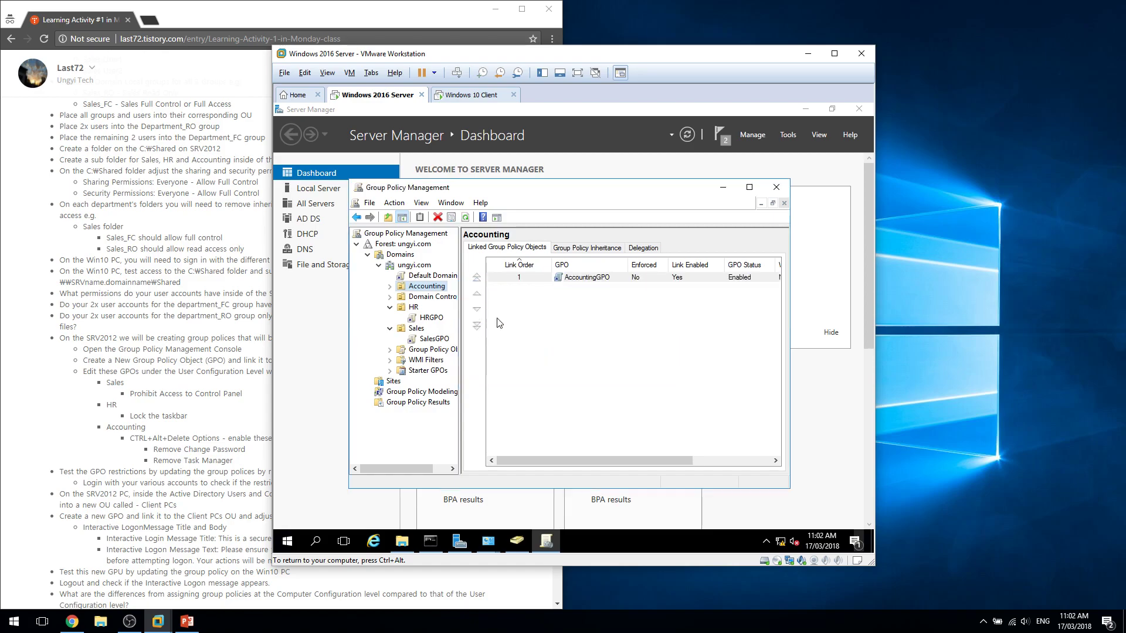
{"action": "left_click", "coordinate": [390, 286]}
{"action": "right_click", "coordinate": [427, 297]}
{"action": "left_click", "coordinate": [454, 304]}
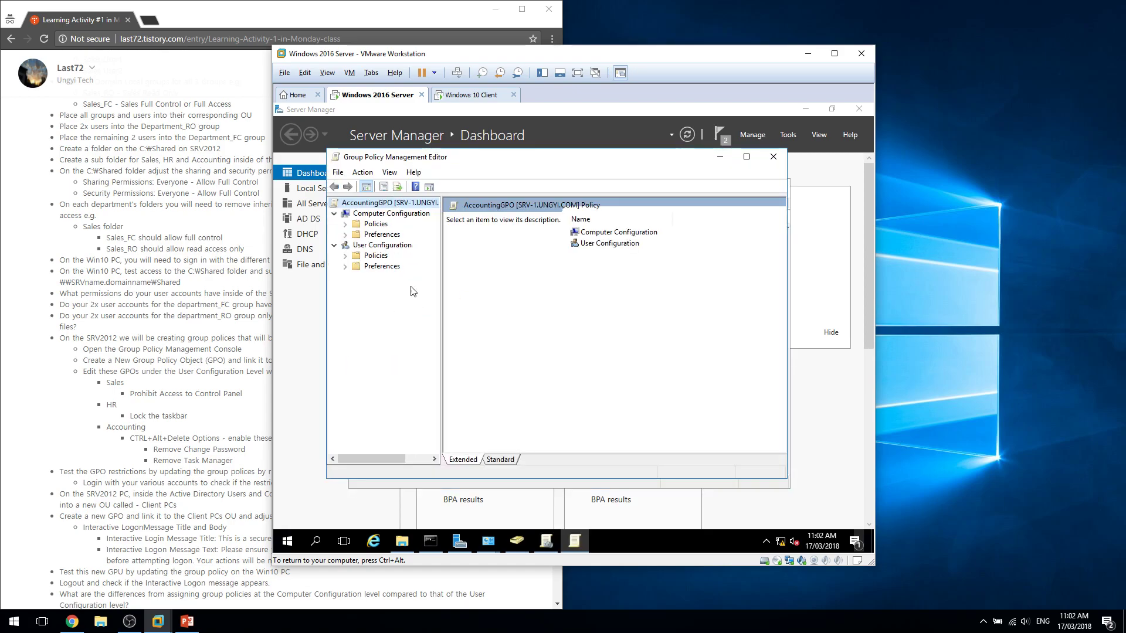
Navigate User Configuration Administrative Templates to System > Ctrl+Alt+Del Options.
{"action": "left_click", "coordinate": [334, 214]}
{"action": "left_click", "coordinate": [346, 234]}
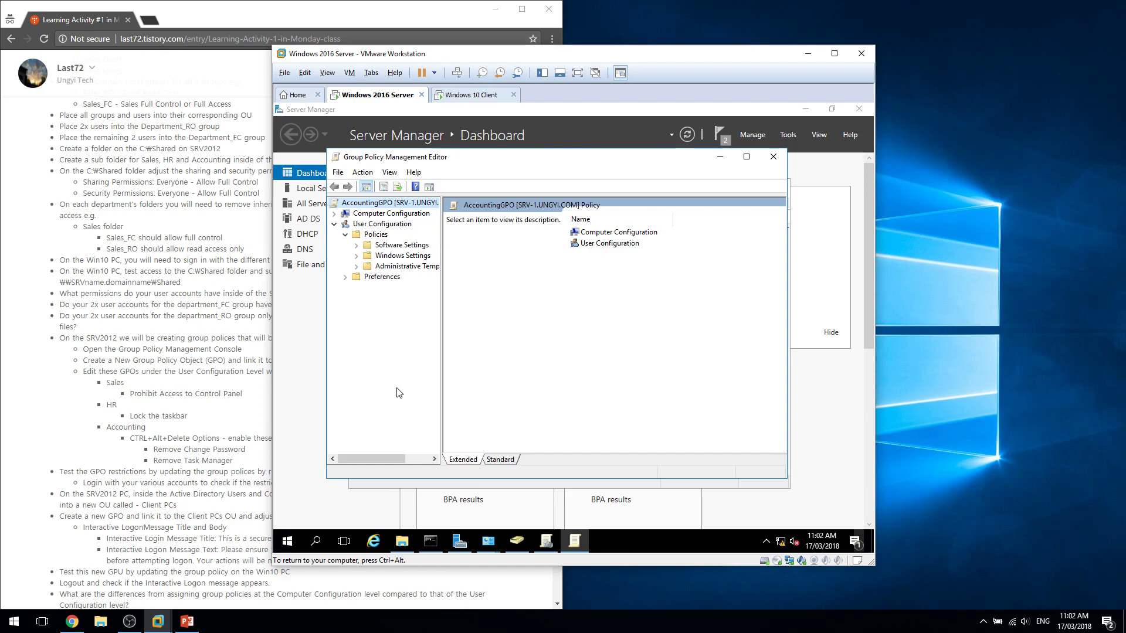
{"action": "left_click", "coordinate": [356, 255]}
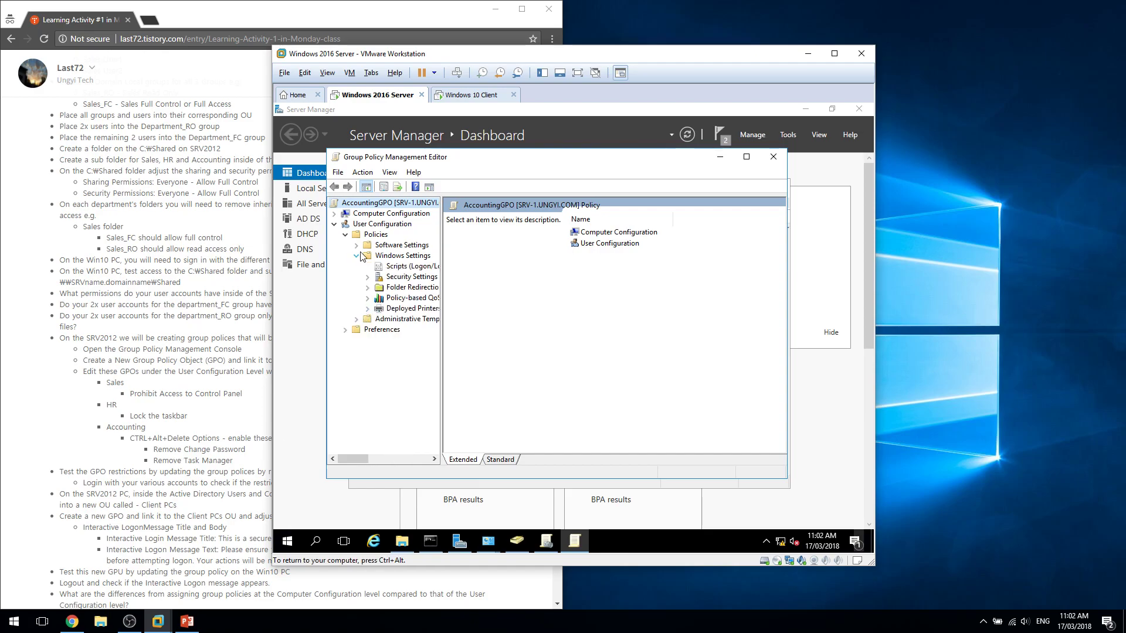
{"action": "left_click", "coordinate": [356, 256]}
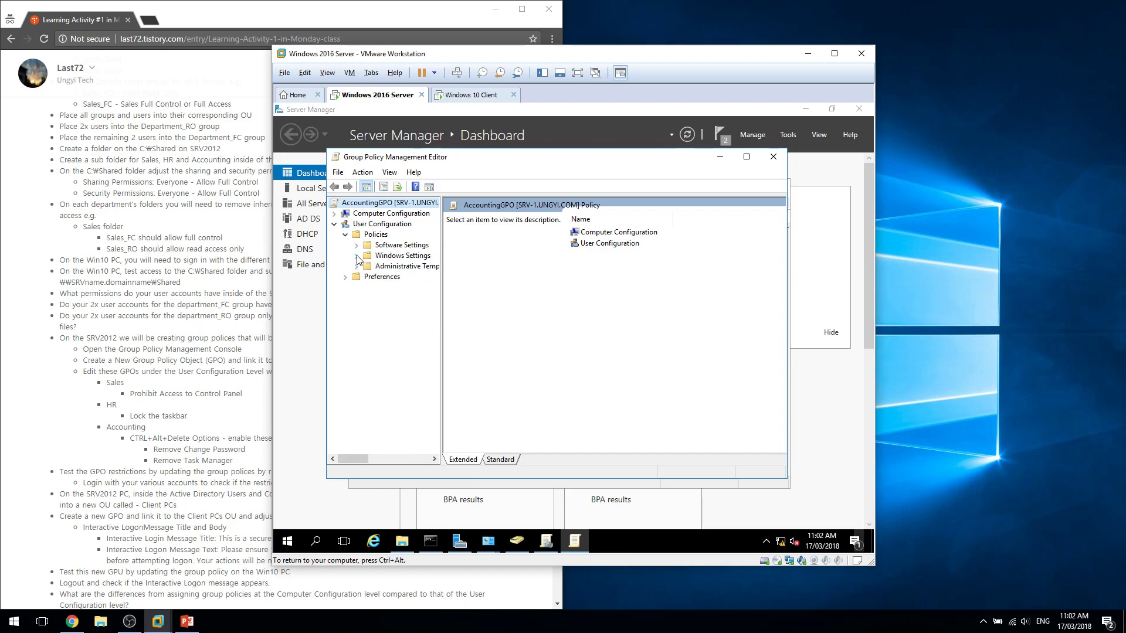
{"action": "left_click", "coordinate": [355, 255]}
{"action": "left_click", "coordinate": [356, 319]}
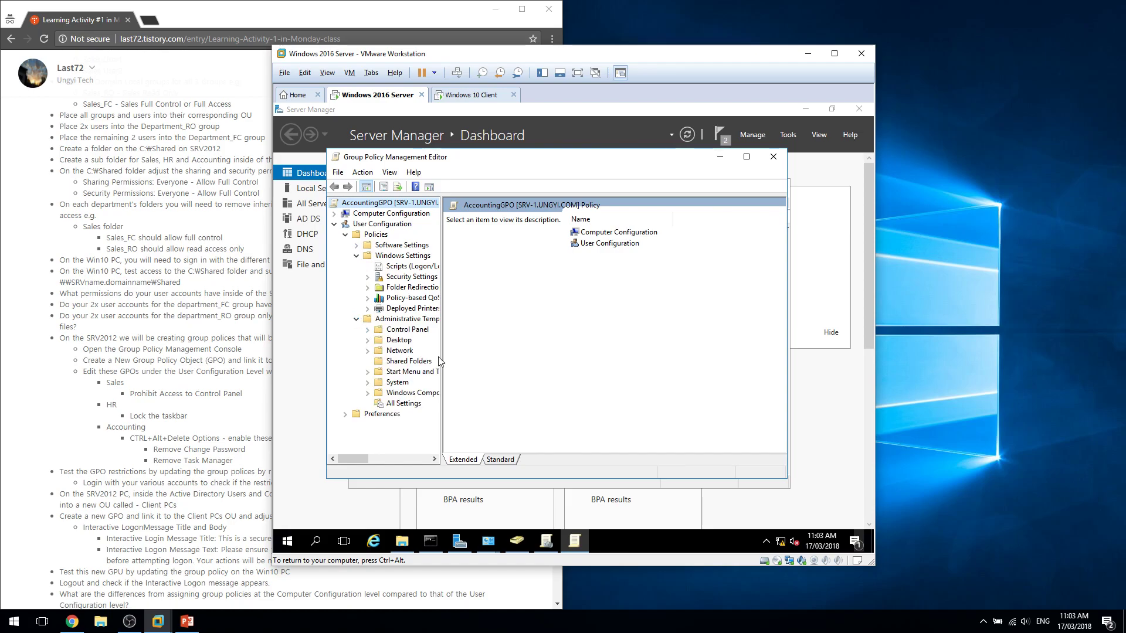
{"action": "left_click_drag", "start_coordinate": [443, 357], "coordinate": [494, 352]}
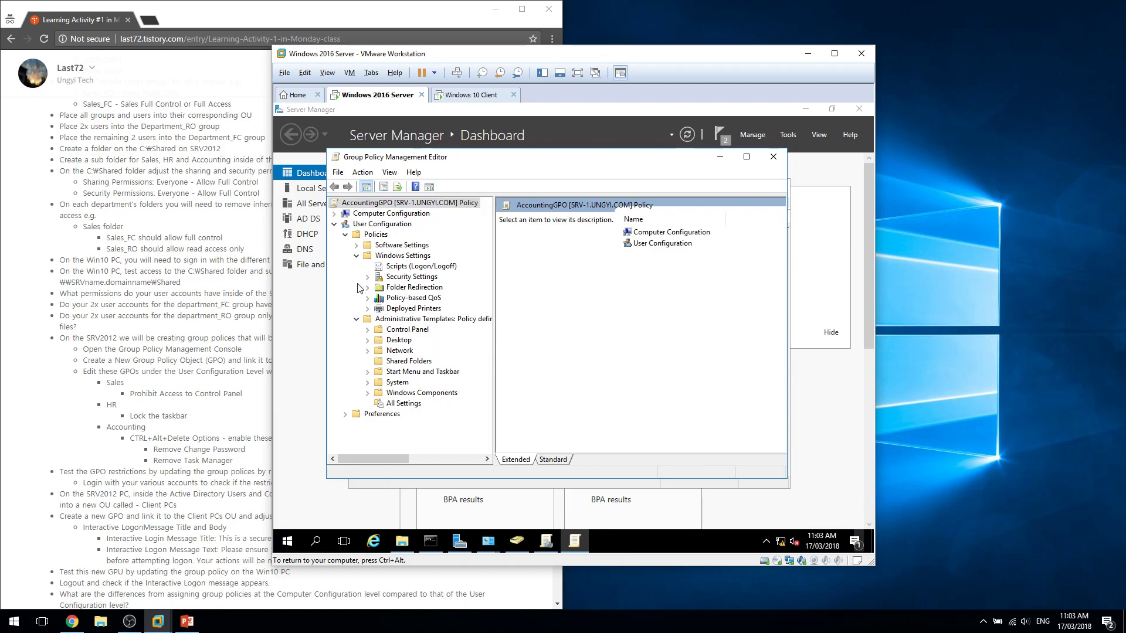
{"action": "left_click", "coordinate": [369, 330]}
{"action": "left_click", "coordinate": [371, 332]}
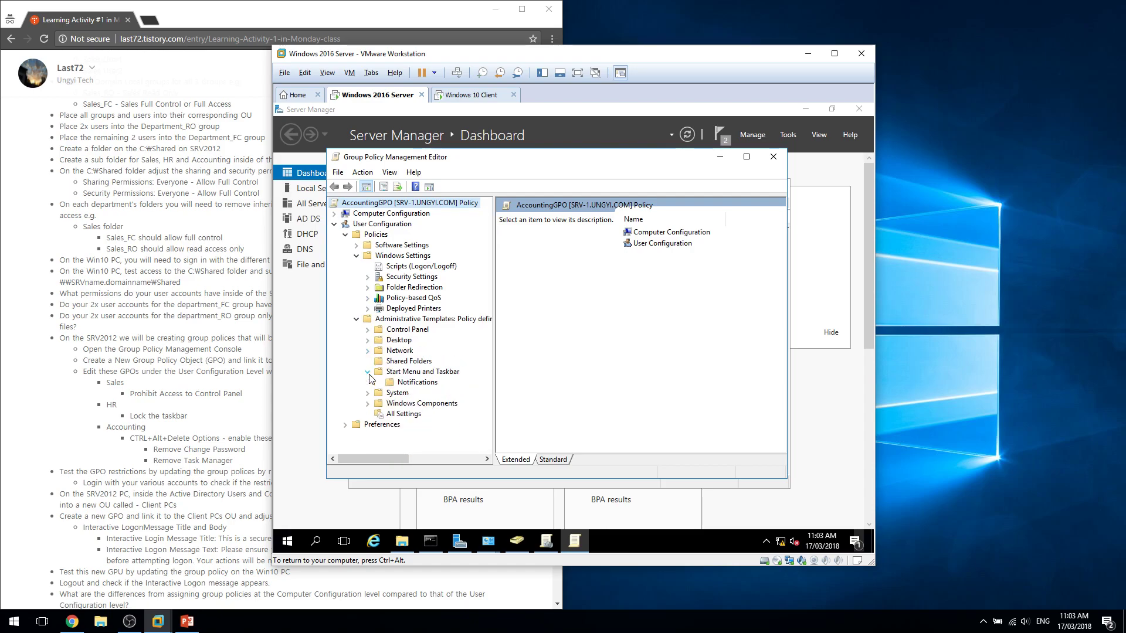
{"action": "left_click", "coordinate": [368, 383]}
{"action": "left_click", "coordinate": [416, 329]}
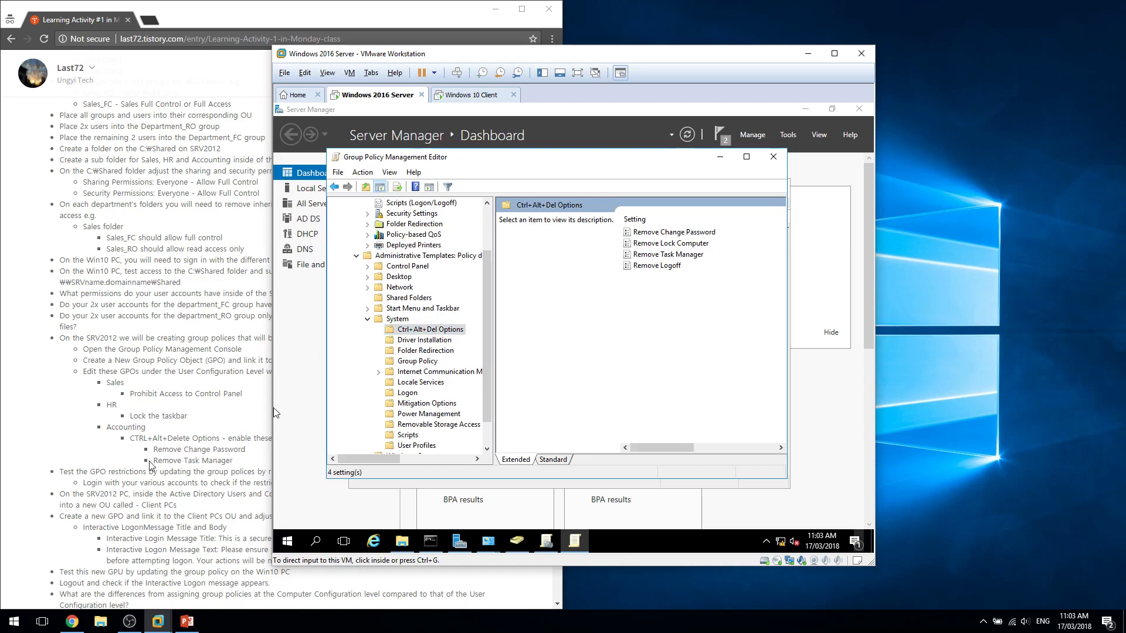
Enlarge the editor and set Remove Change Password to Enabled.
{"action": "left_click", "coordinate": [220, 466]}
{"action": "left_click", "coordinate": [646, 393]}
{"action": "mouse_move", "coordinate": [671, 449]}
{"action": "left_mouse_down"}
{"action": "mouse_move", "coordinate": [706, 450]}
{"action": "mouse_move", "coordinate": [659, 459]}
{"action": "left_mouse_up"}
{"action": "double_click", "coordinate": [514, 159]}
{"action": "left_click", "coordinate": [628, 185]}
{"action": "right_click", "coordinate": [627, 185]}
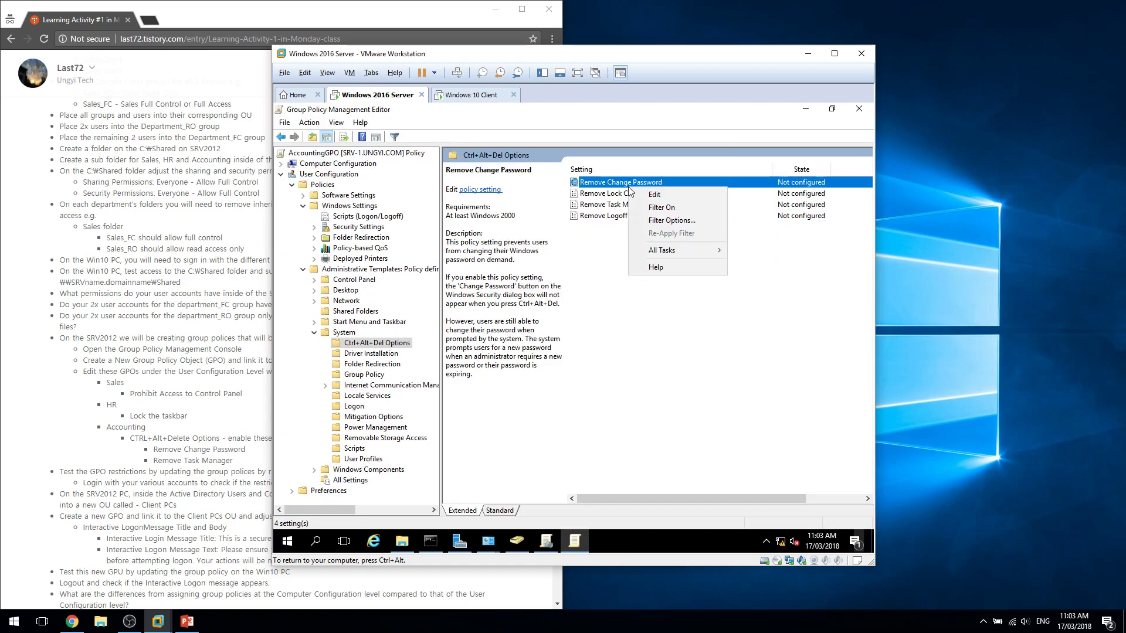
{"action": "left_click", "coordinate": [651, 195]}
{"action": "left_click", "coordinate": [359, 238]}
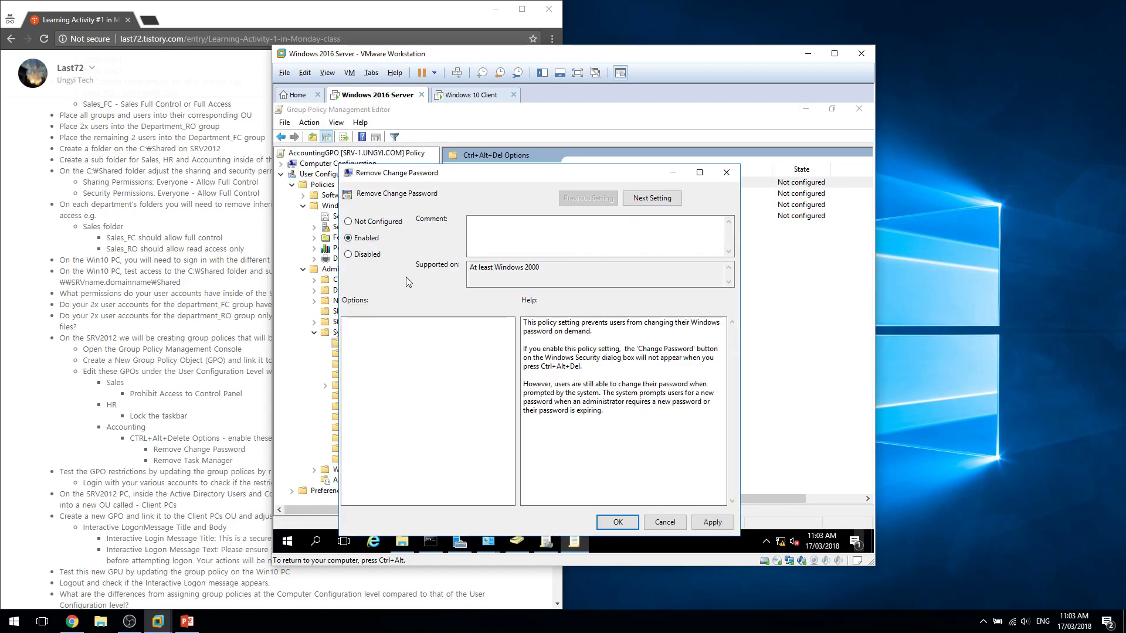
{"action": "left_click", "coordinate": [620, 521]}
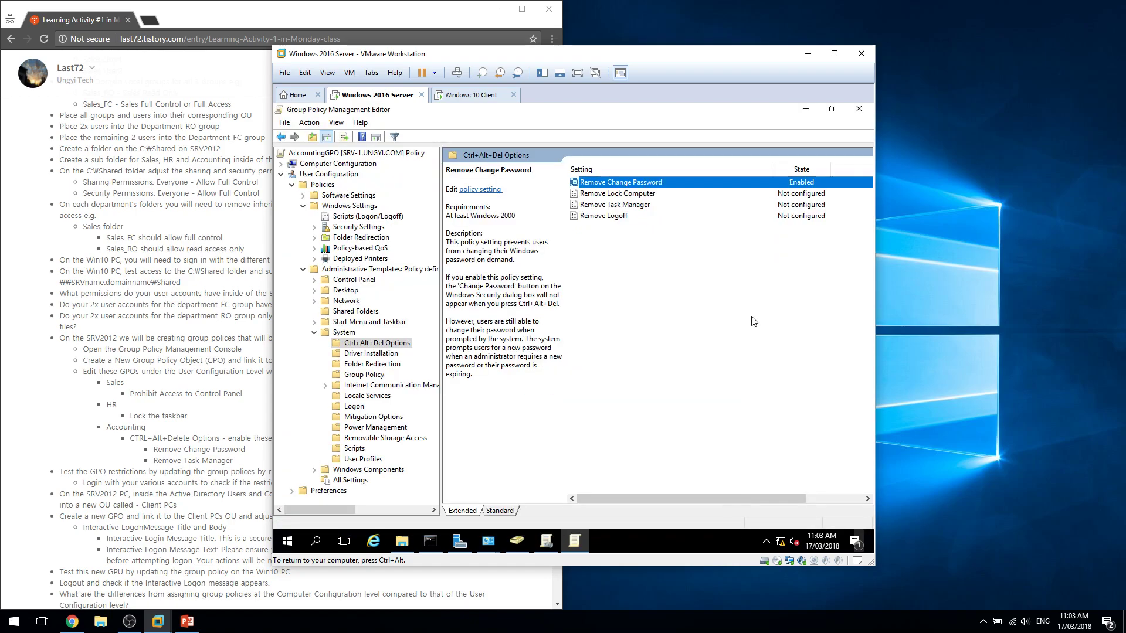
Set Remove Task Manager to Enabled and close the Group Policy Management Editor.
{"action": "left_click", "coordinate": [643, 205]}
{"action": "right_click", "coordinate": [643, 205]}
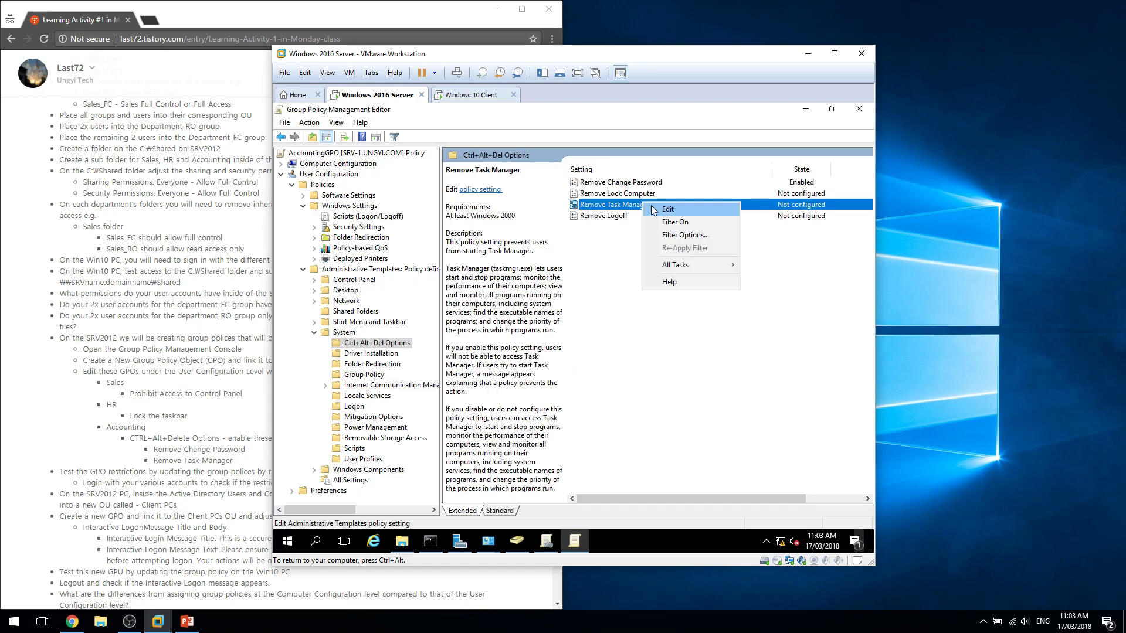
{"action": "left_click", "coordinate": [668, 210]}
{"action": "left_click", "coordinate": [390, 246]}
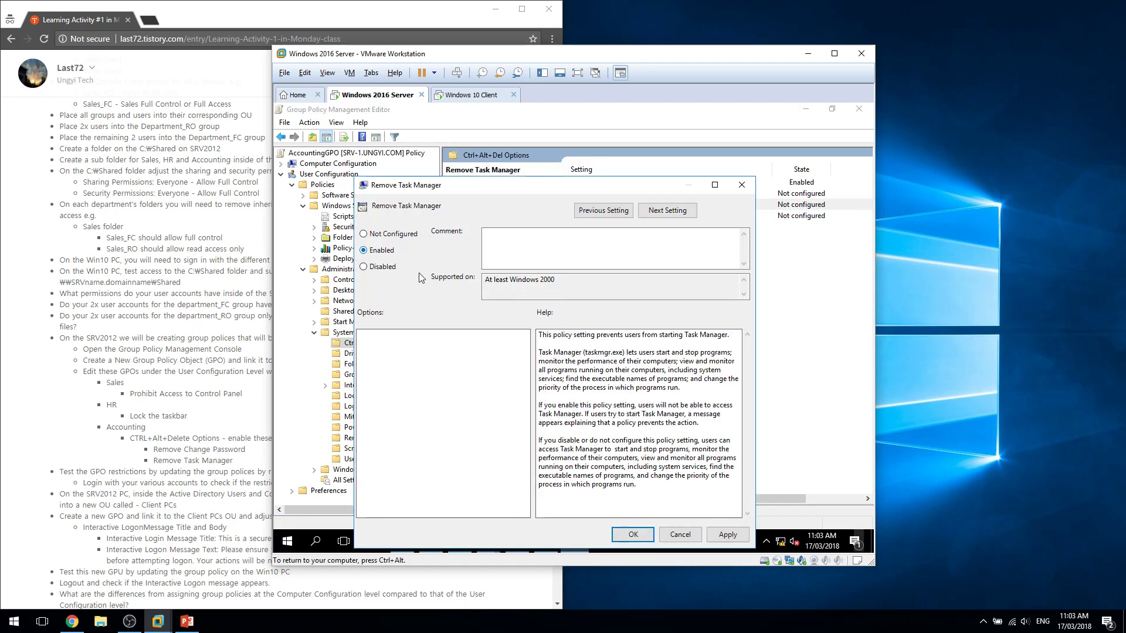
{"action": "left_click", "coordinate": [633, 535]}
{"action": "left_click", "coordinate": [698, 430]}
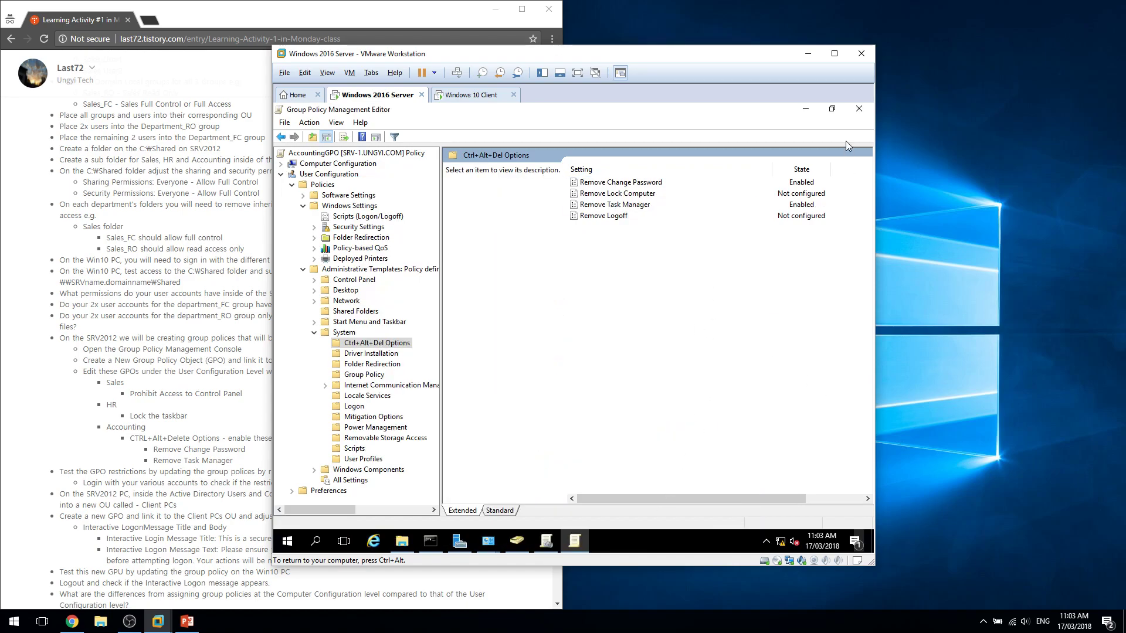
{"action": "left_click", "coordinate": [858, 109]}
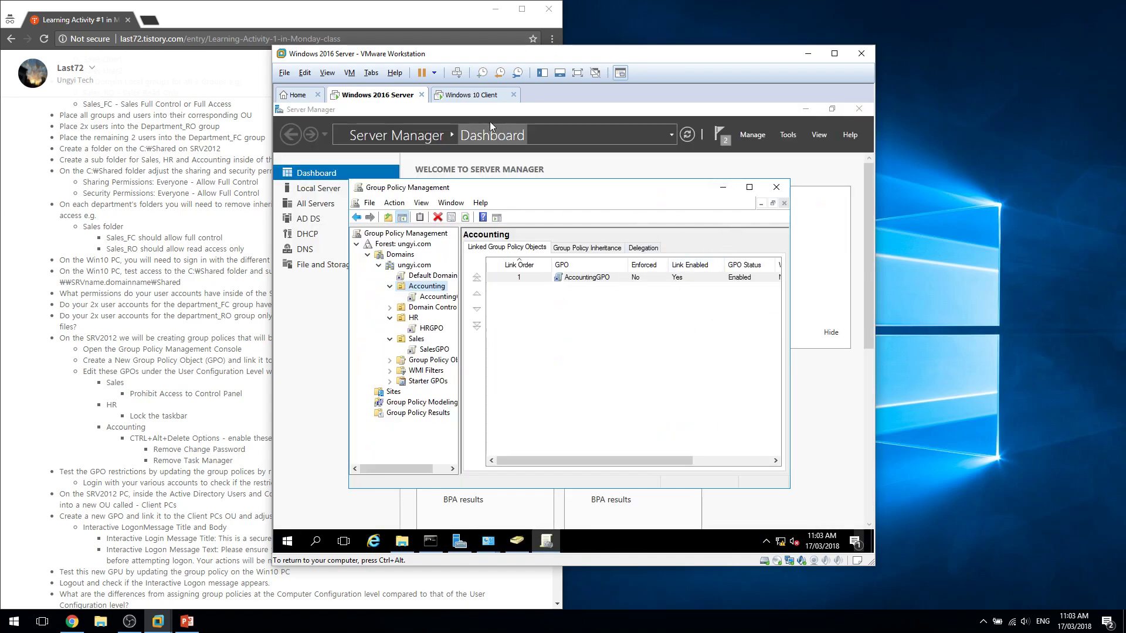
On the Windows 10 client, browse to srv-1's Shared\Accounting folder in File Explorer.
{"action": "left_click", "coordinate": [474, 94]}
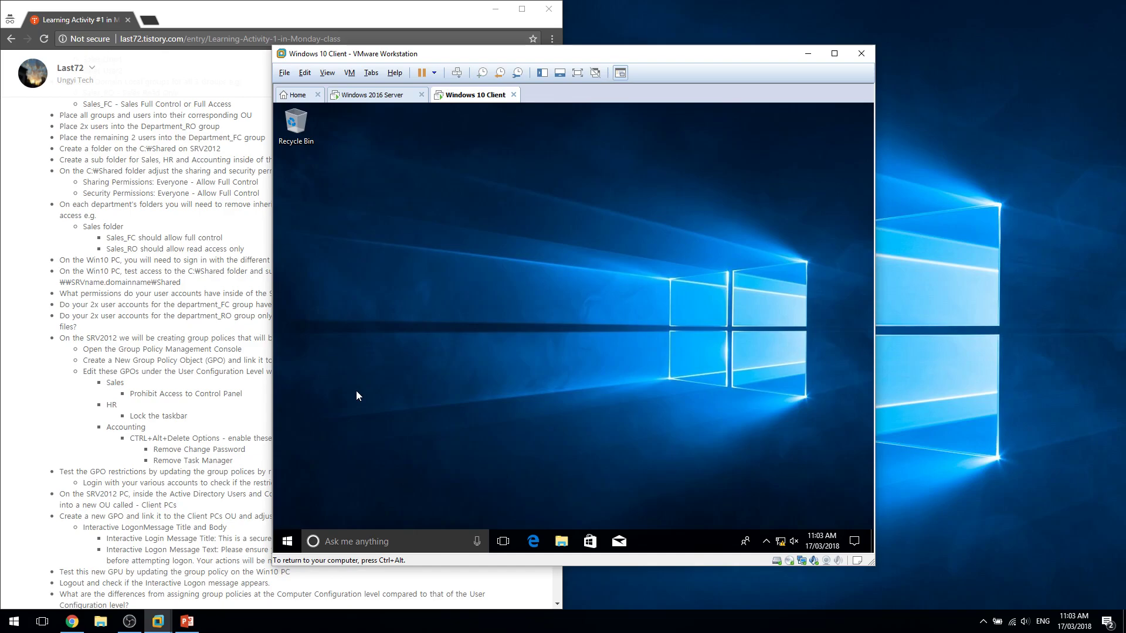
{"action": "left_click", "coordinate": [561, 541]}
{"action": "key", "text": "alt+d"}
{"action": "type", "text": "srv"}
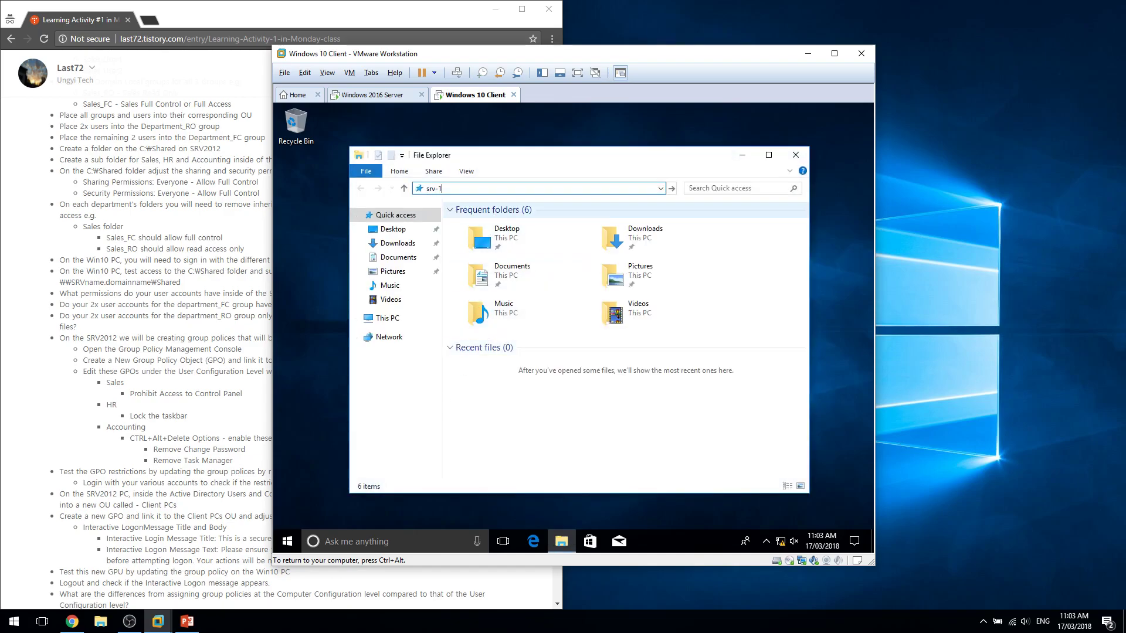
{"action": "type", "text": "-1"}
{"action": "key", "text": "Return"}
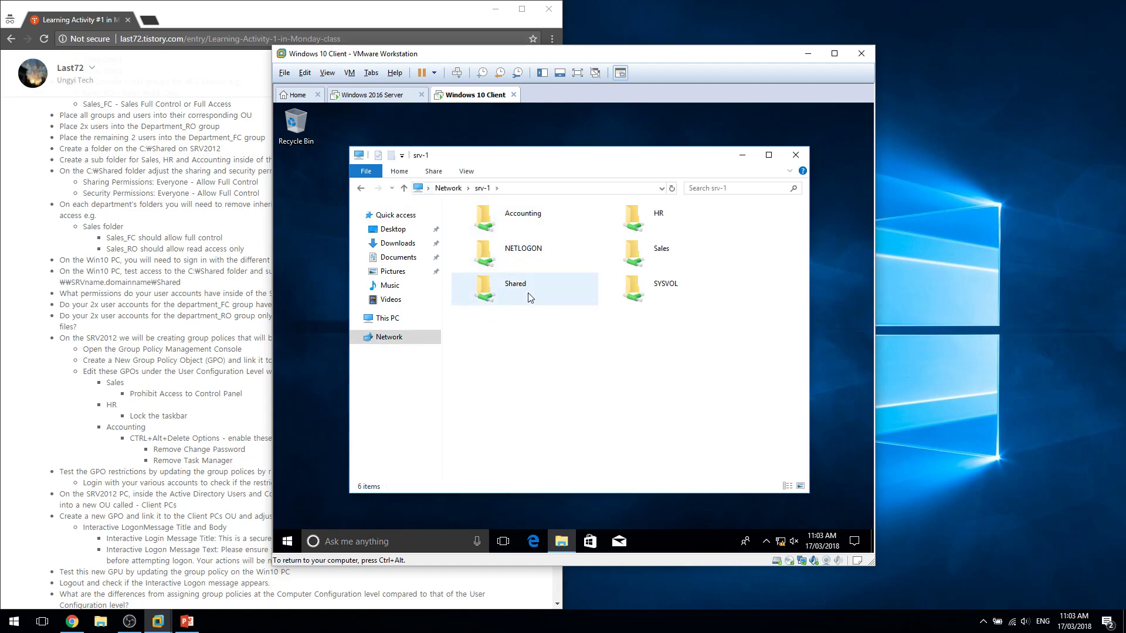
{"action": "double_click", "coordinate": [530, 297]}
{"action": "double_click", "coordinate": [469, 220]}
Create a 'New folder' in Accounting, then delete it.
{"action": "right_click", "coordinate": [525, 353]}
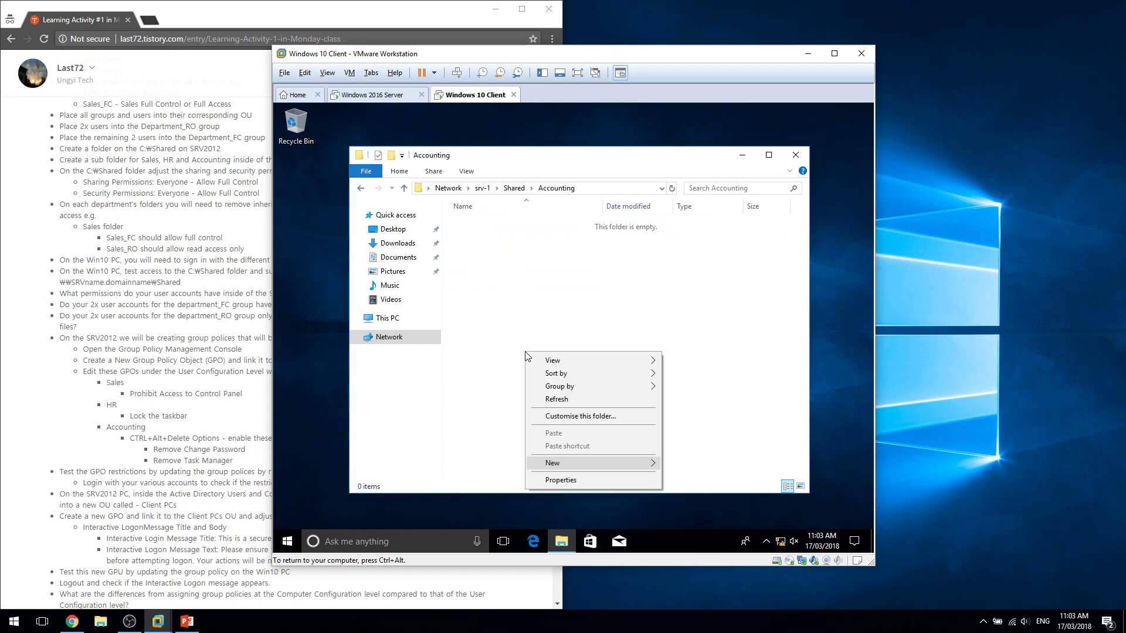
{"action": "key", "text": "f"}
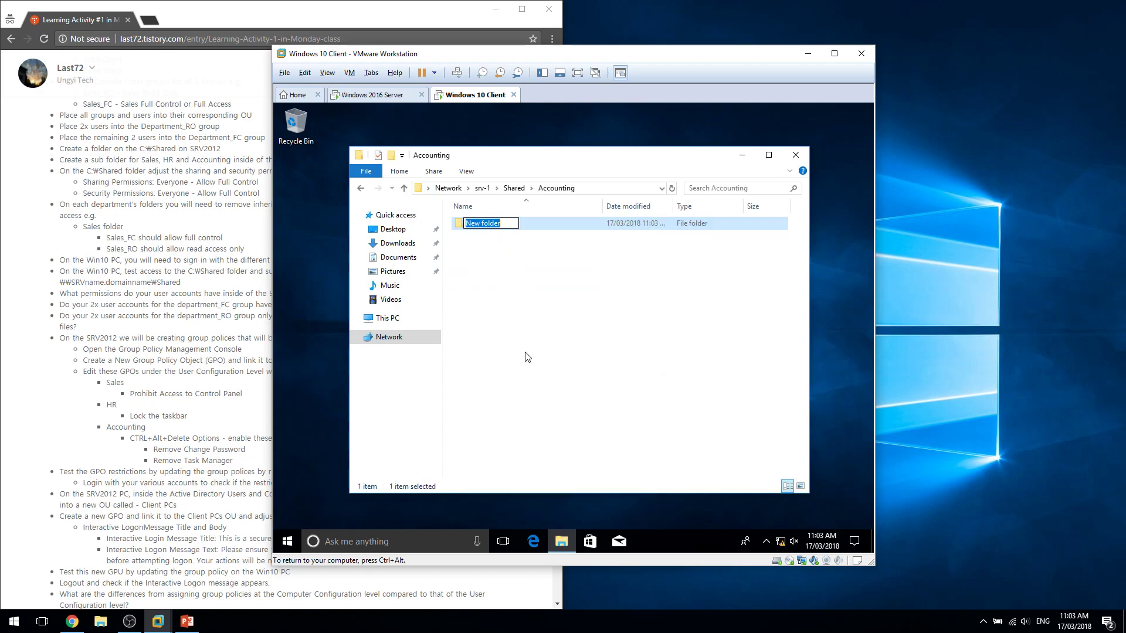
{"action": "key", "text": "Return"}
{"action": "key", "text": "Delete"}
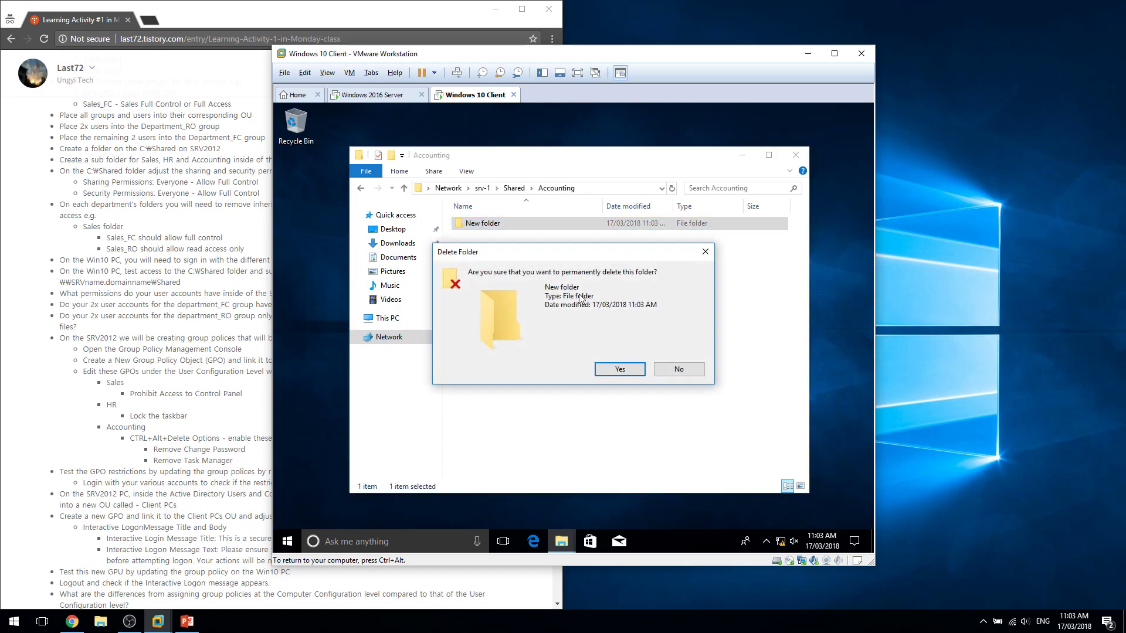
{"action": "key", "text": "Return"}
Back in Shared, try opening HR and Sales and dismiss the access-denied errors.
{"action": "key", "text": "BackSpace"}
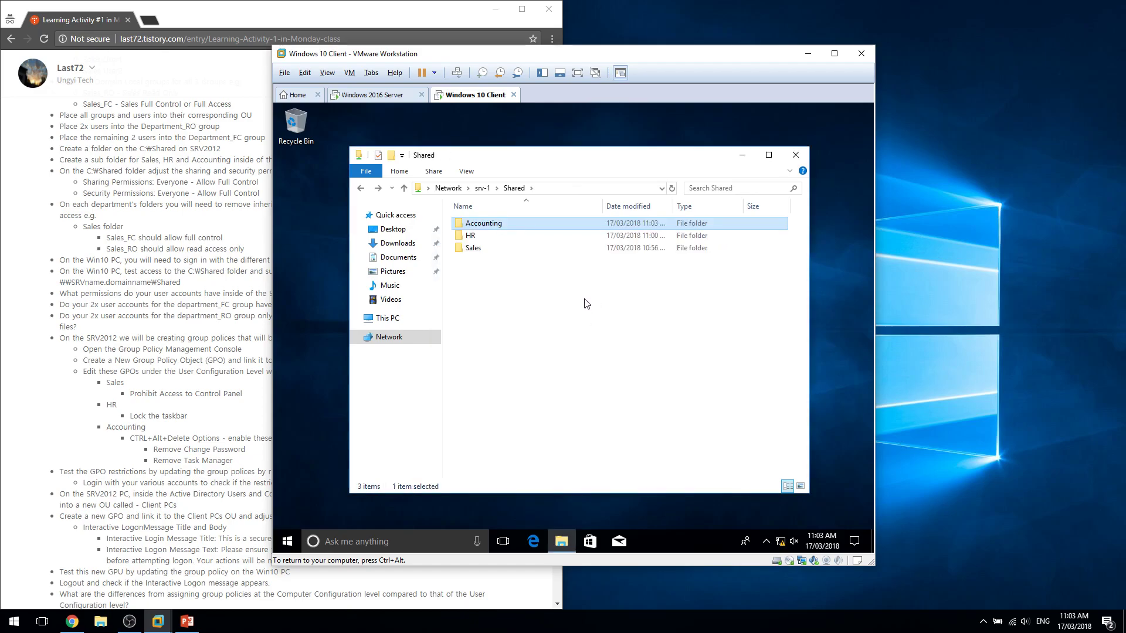
{"action": "key", "text": "Down"}
{"action": "key", "text": "Return"}
{"action": "key", "text": "Return"}
{"action": "key", "text": "Down"}
{"action": "key", "text": "Return"}
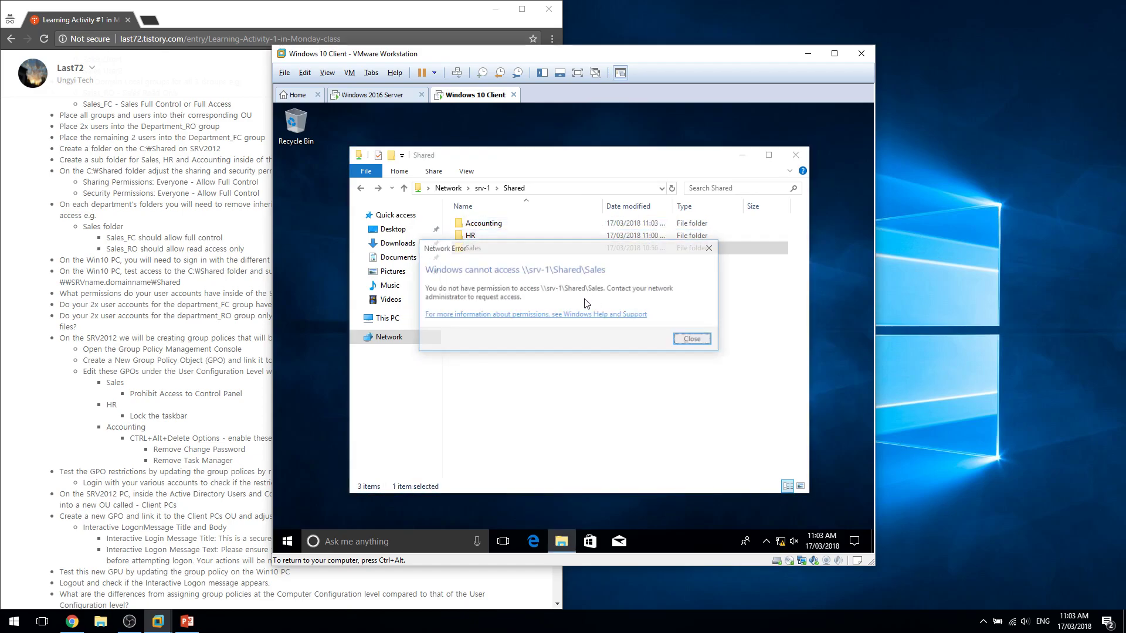
{"action": "key", "text": "Return"}
{"action": "left_click", "coordinate": [643, 386]}
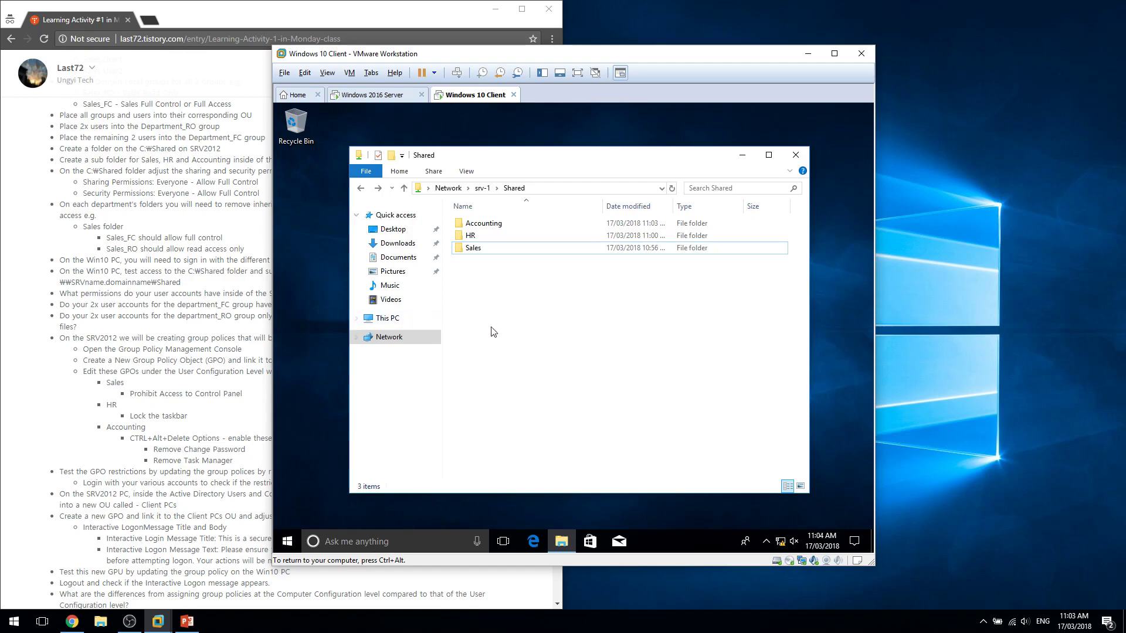
Switch the client from the Accounting session to the Sales 1 account and submit its password.
{"action": "left_click", "coordinate": [375, 95]}
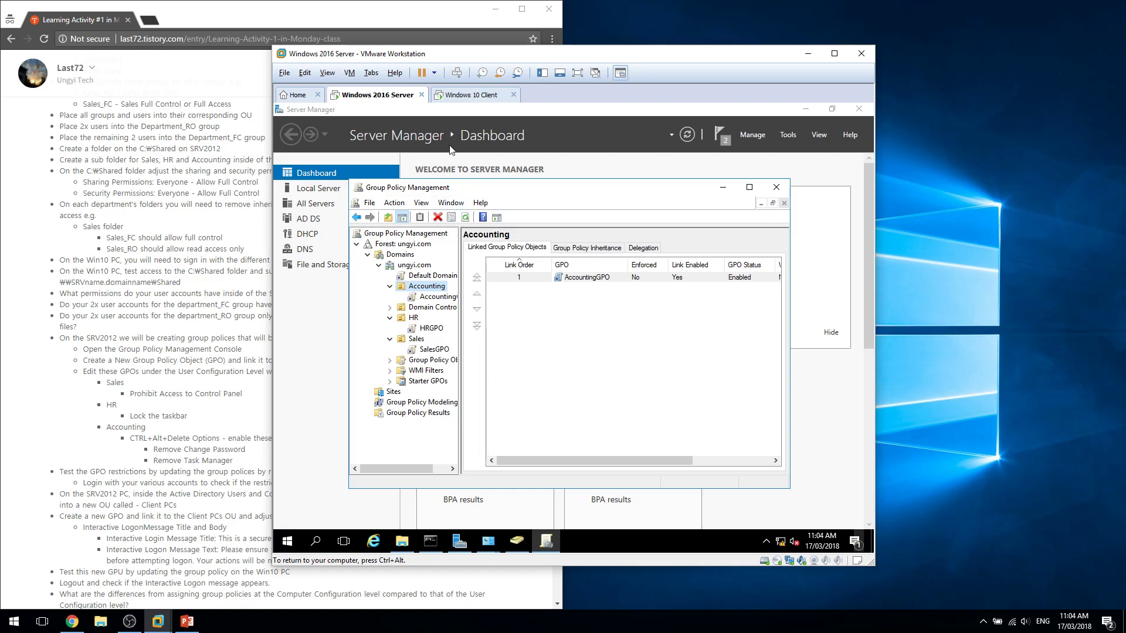
{"action": "left_click", "coordinate": [468, 95]}
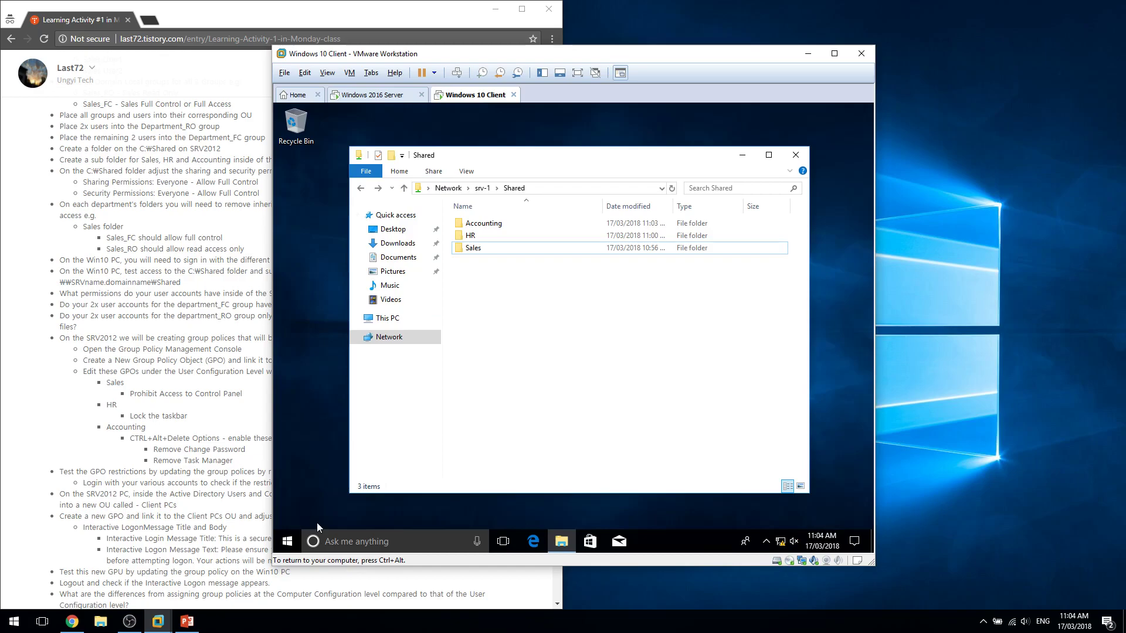
{"action": "key", "text": "super"}
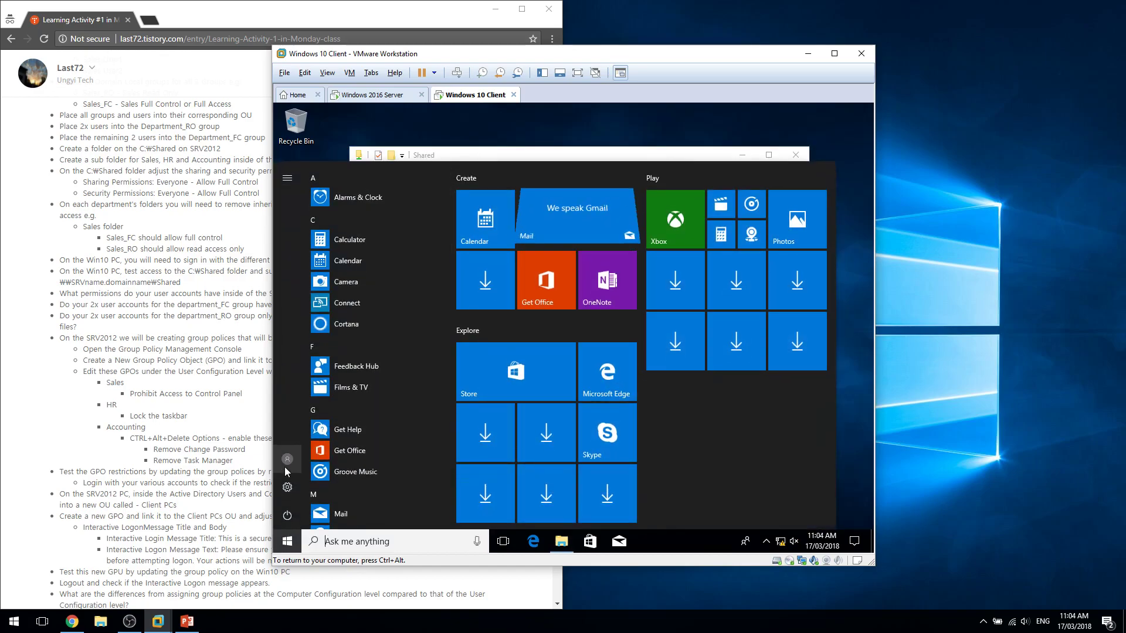
{"action": "left_click", "coordinate": [285, 466]}
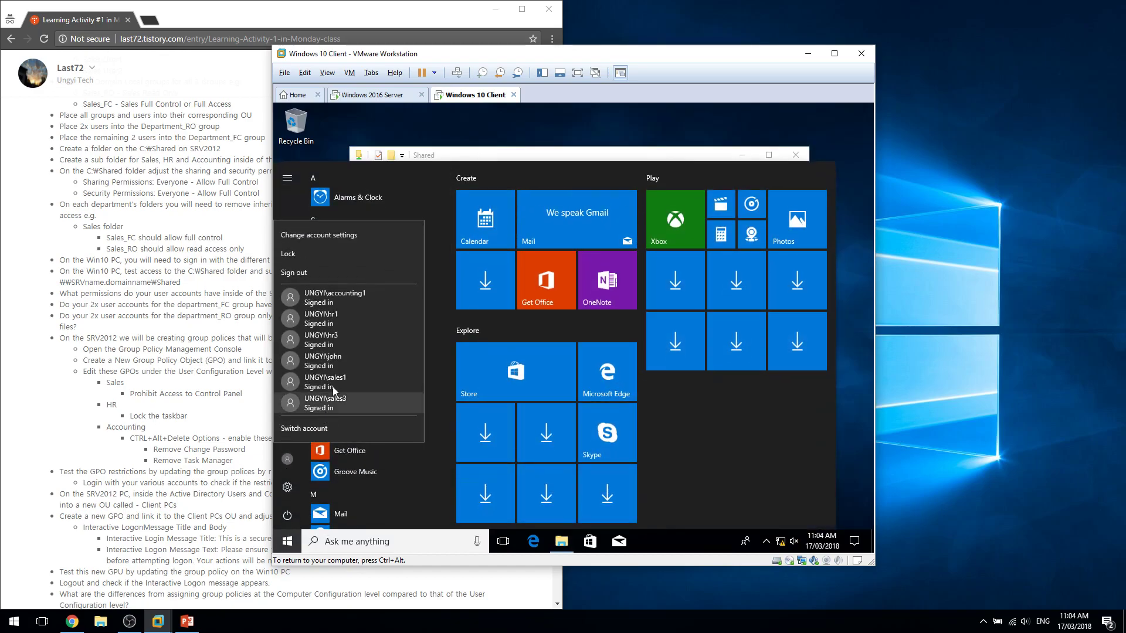
{"action": "left_click", "coordinate": [375, 301]}
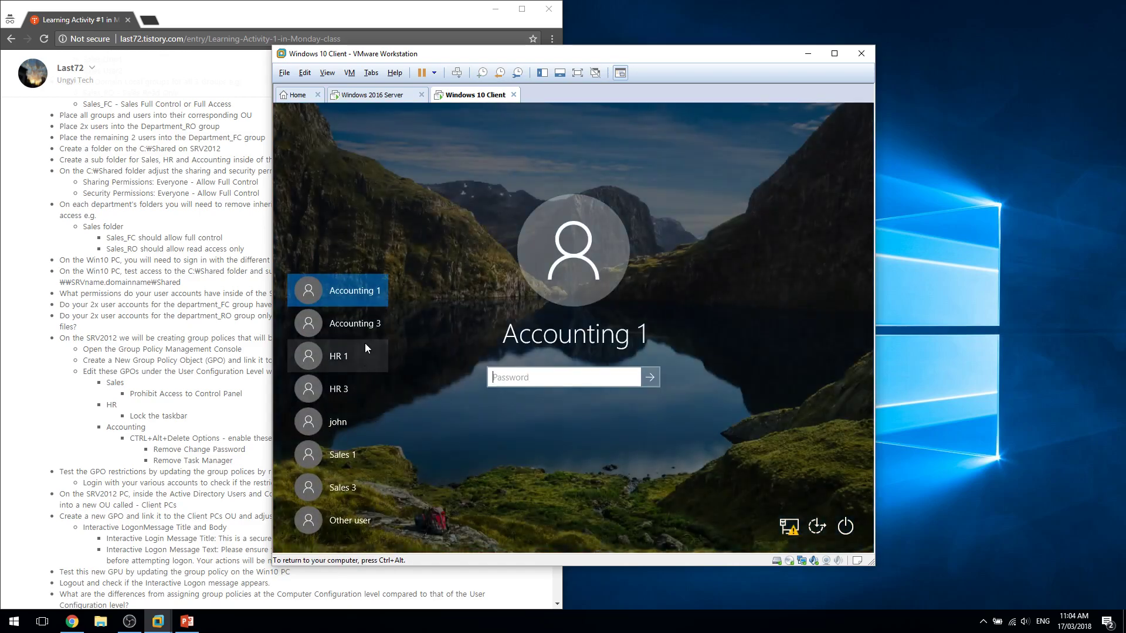
{"action": "left_click", "coordinate": [354, 460]}
{"action": "type", "text": "Pa"}
{"action": "key", "text": "Return"}
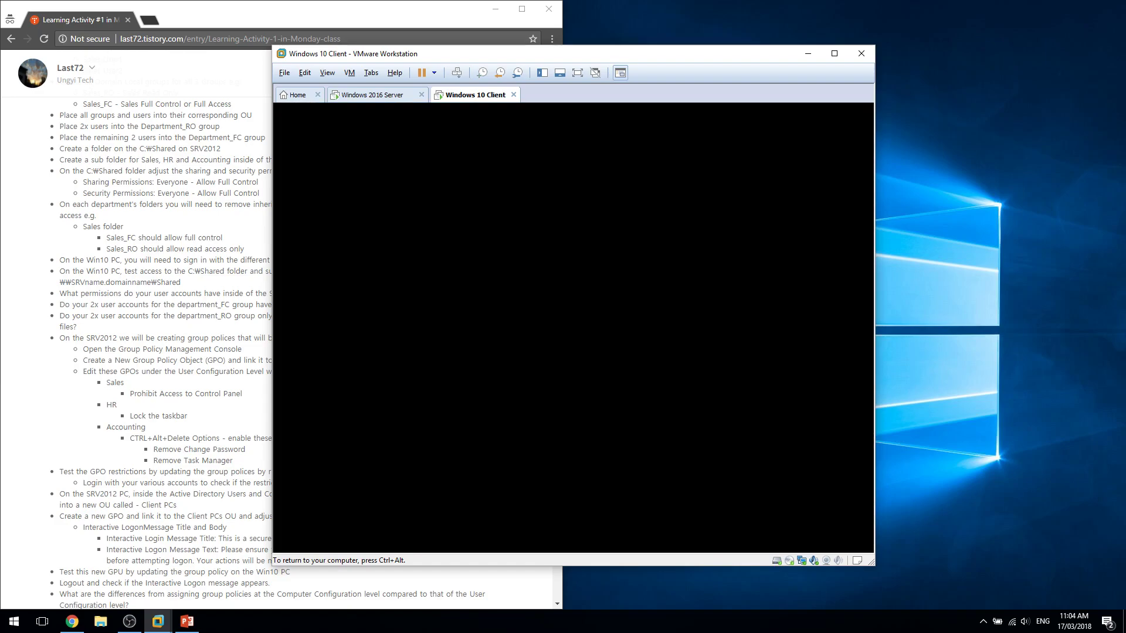
As Sales 1, search Start for 'control', launch Control Panel, and close it.
{"action": "left_click", "coordinate": [157, 394]}
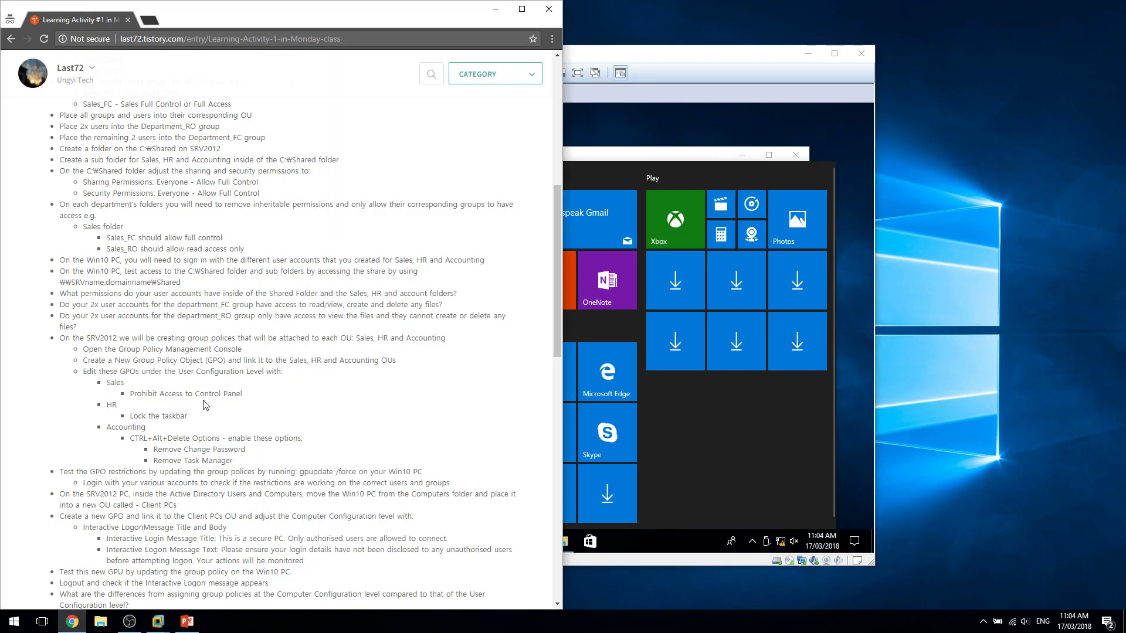
{"action": "left_click", "coordinate": [718, 417]}
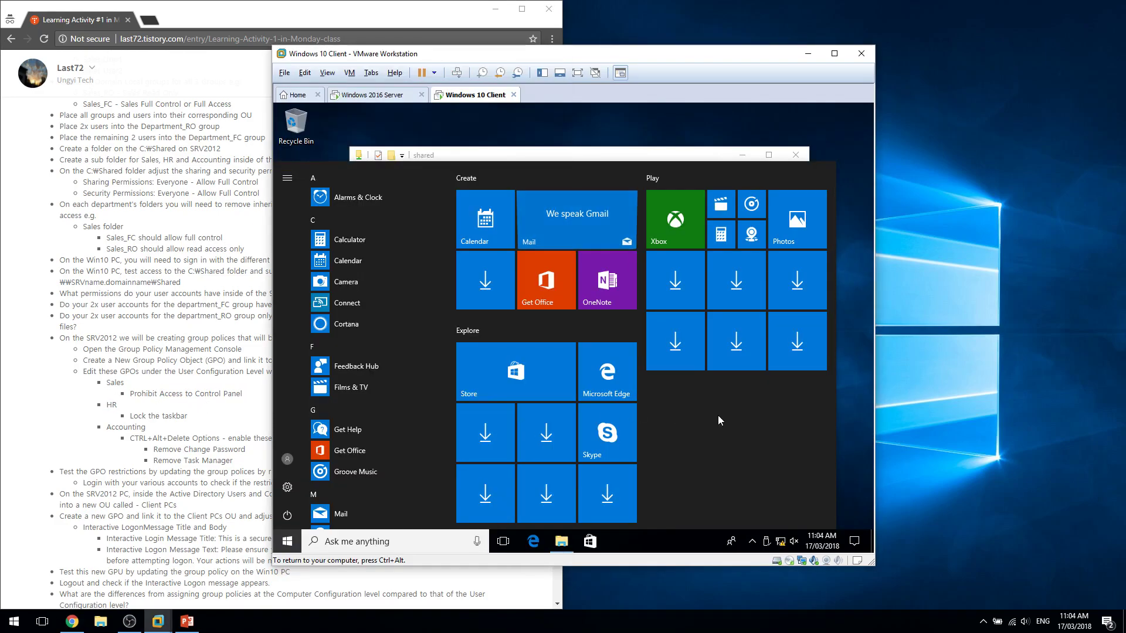
{"action": "type", "text": "c"}
{"action": "key", "text": "super"}
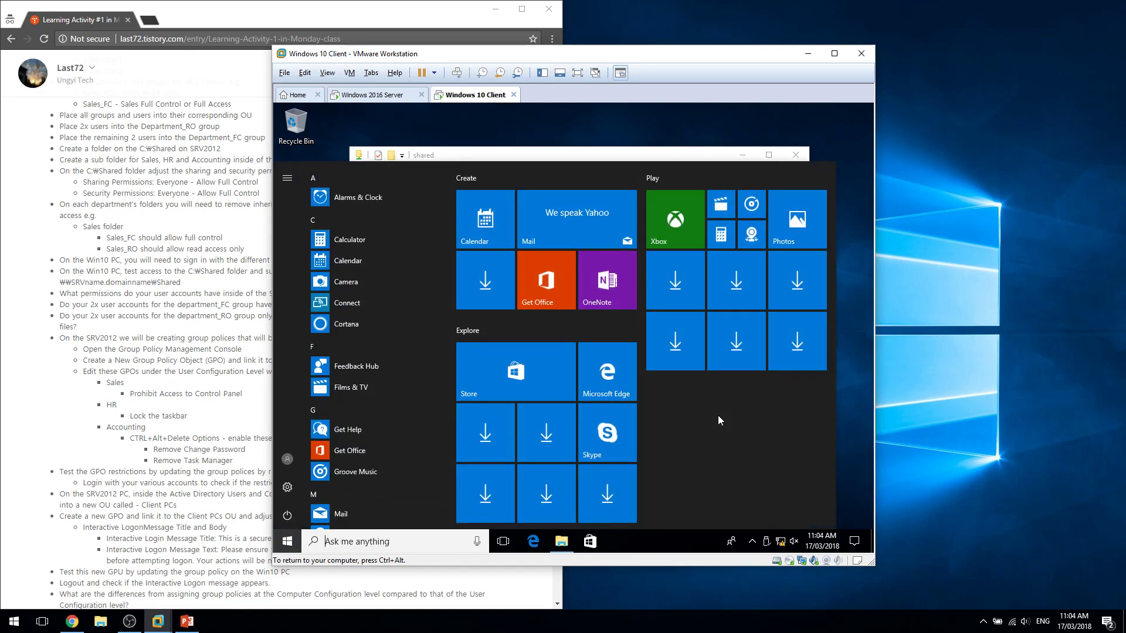
{"action": "type", "text": "control"}
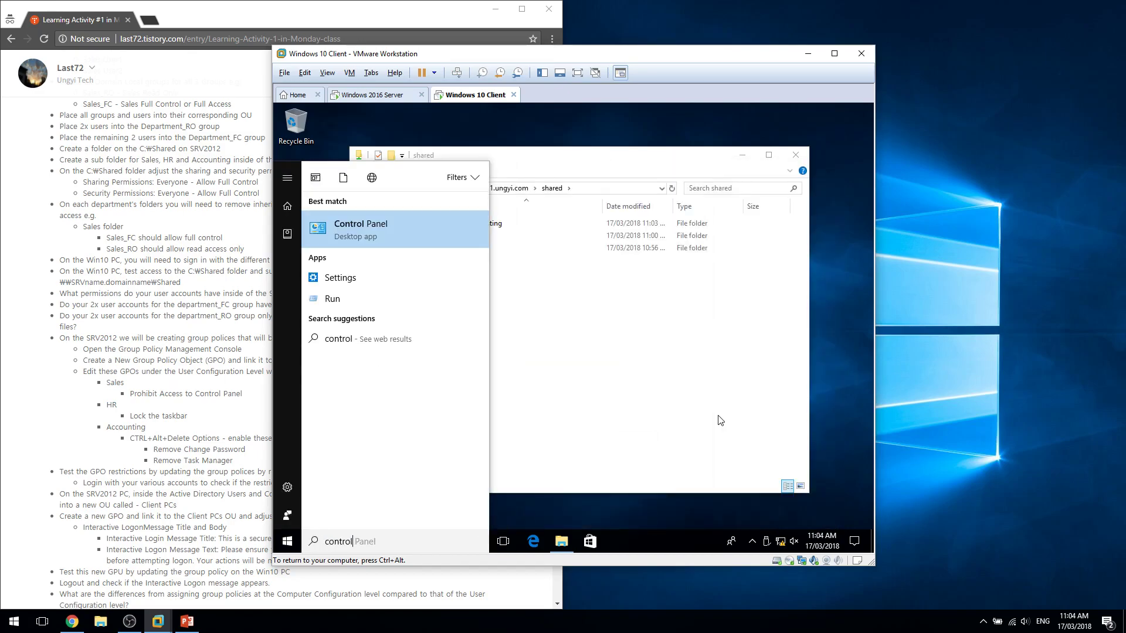
{"action": "key", "text": "Return"}
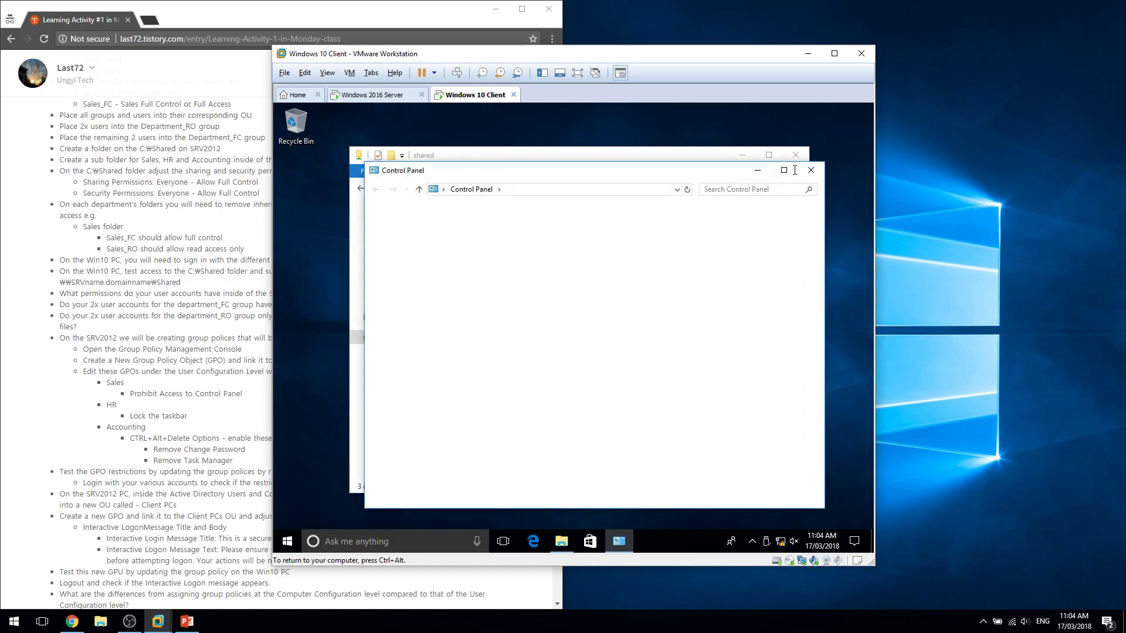
{"action": "left_click", "coordinate": [811, 170]}
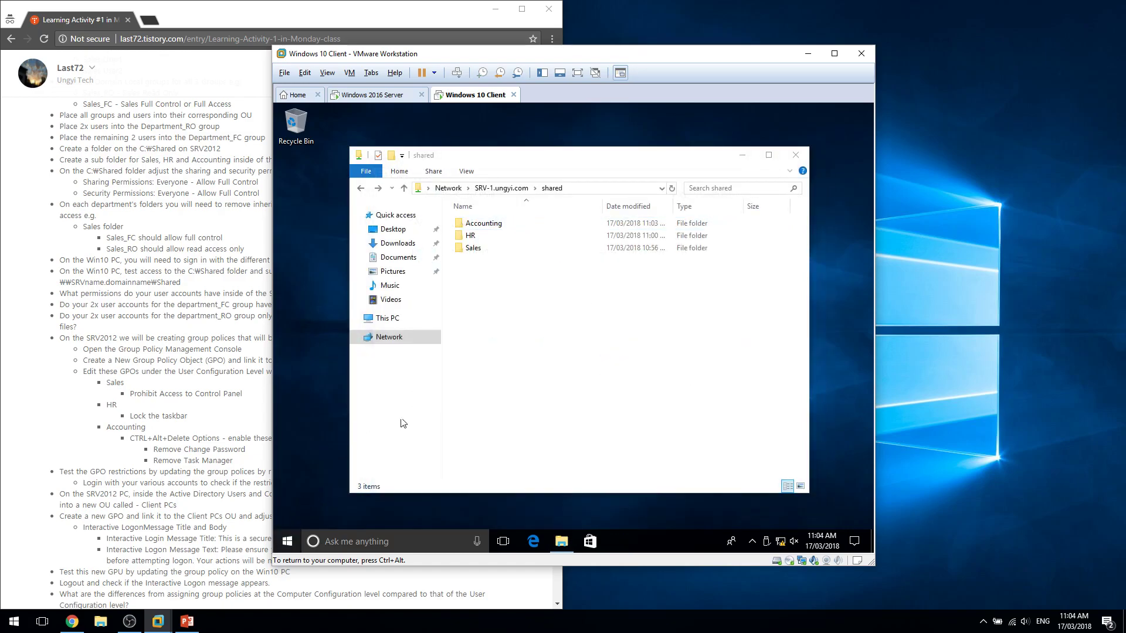
Dismiss the Start menu and bring up the Run box with Win+R.
{"action": "key", "text": "super"}
{"action": "left_click", "coordinate": [811, 179]}
{"action": "left_click", "coordinate": [621, 125]}
{"action": "left_click", "coordinate": [676, 403]}
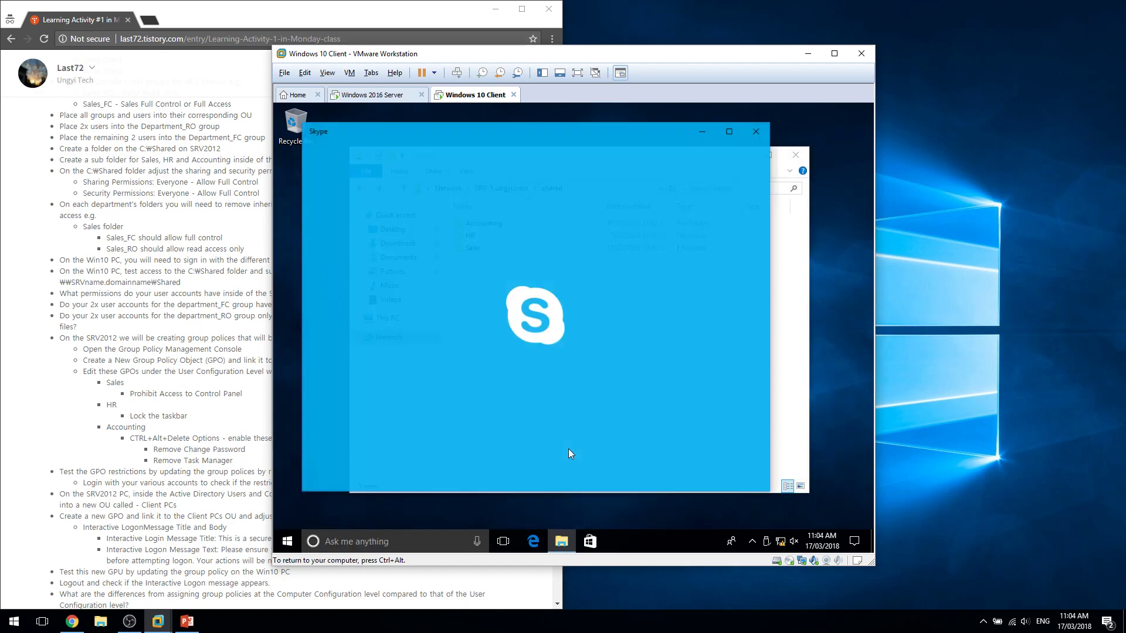
{"action": "key", "text": "super+r"}
Launch Command Prompt in the VM and check the assignment's note about testing with various accounts.
{"action": "type", "text": "cmd"}
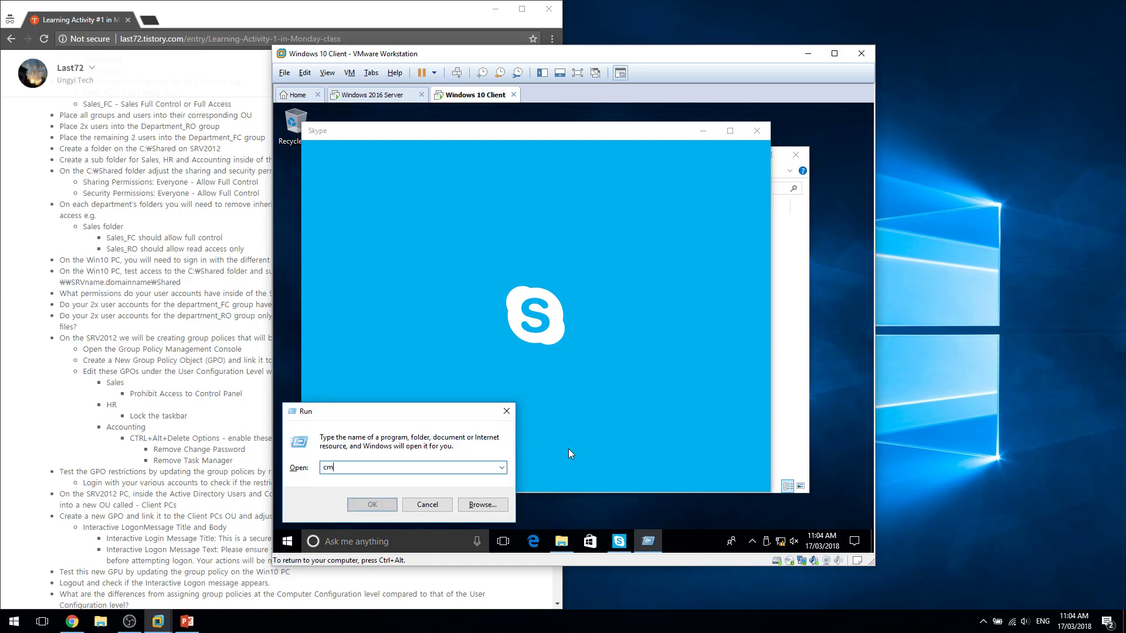
{"action": "key", "text": "Return"}
{"action": "scroll", "coordinate": [201, 478], "scroll_direction": "down", "scroll_amount": 1}
{"action": "scroll", "coordinate": [215, 500], "scroll_direction": "up", "scroll_amount": 2}
{"action": "scroll", "coordinate": [235, 586], "scroll_direction": "down", "scroll_amount": 1}
{"action": "scroll", "coordinate": [222, 583], "scroll_direction": "up", "scroll_amount": 1}
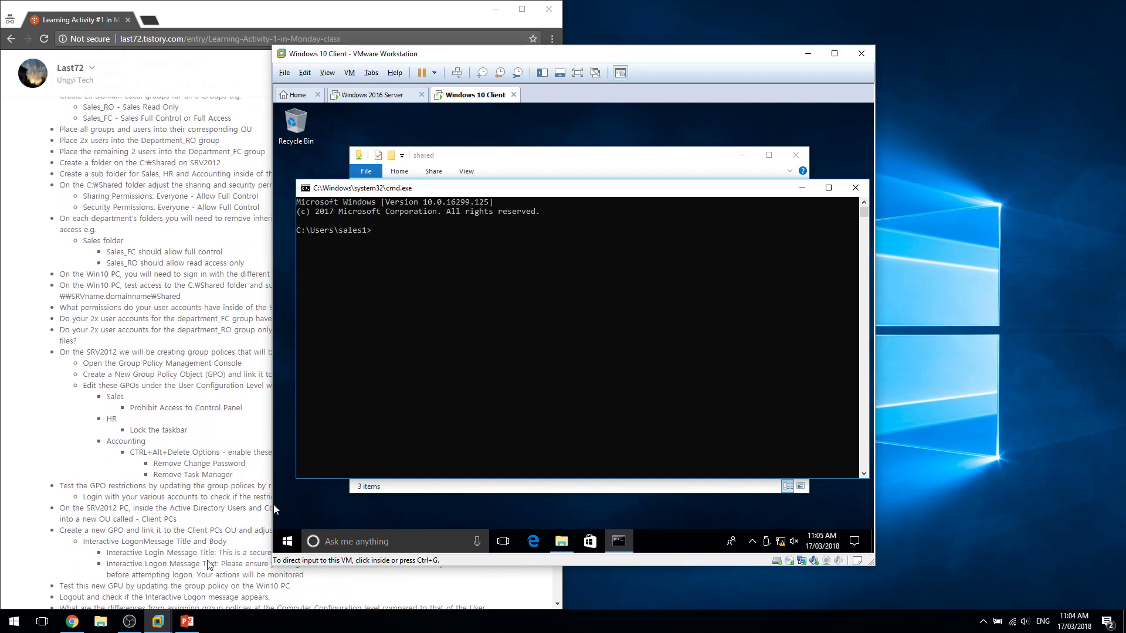
{"action": "scroll", "coordinate": [219, 578], "scroll_direction": "down", "scroll_amount": 1}
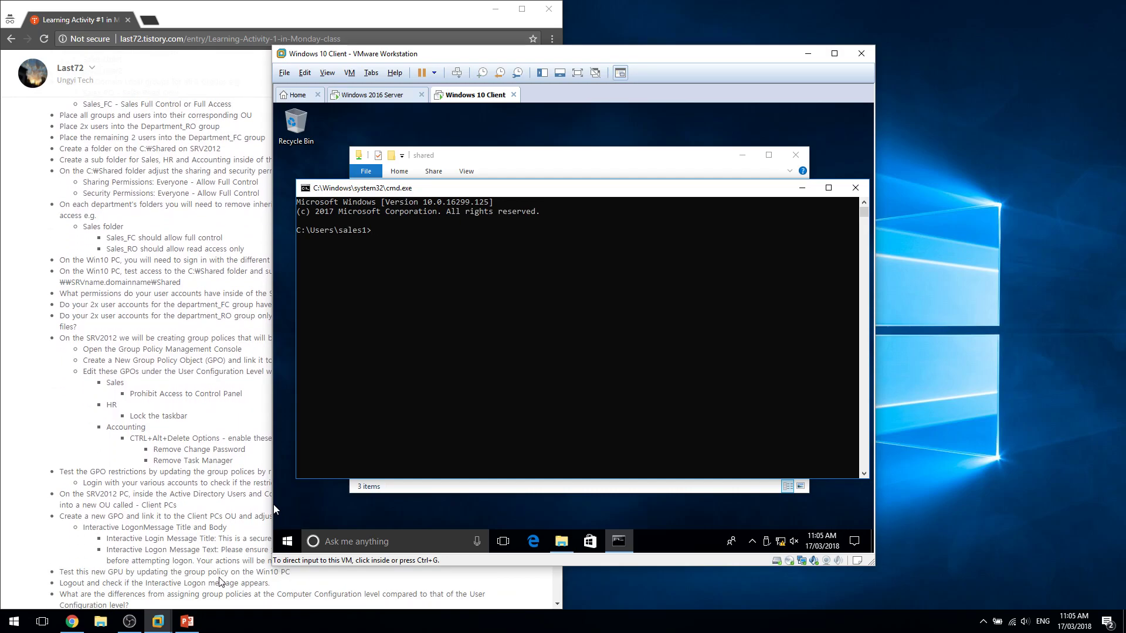
{"action": "left_click", "coordinate": [219, 577]}
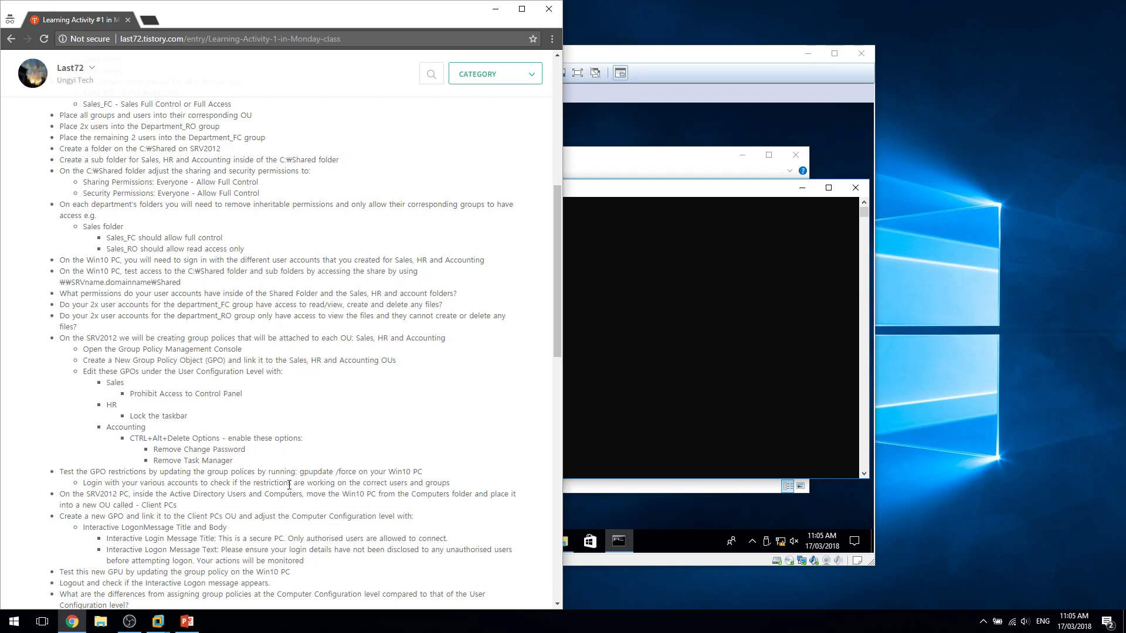
{"action": "left_click", "coordinate": [607, 410]}
{"action": "left_click_drag", "start_coordinate": [89, 483], "coordinate": [450, 482]}
{"action": "left_click", "coordinate": [740, 383]}
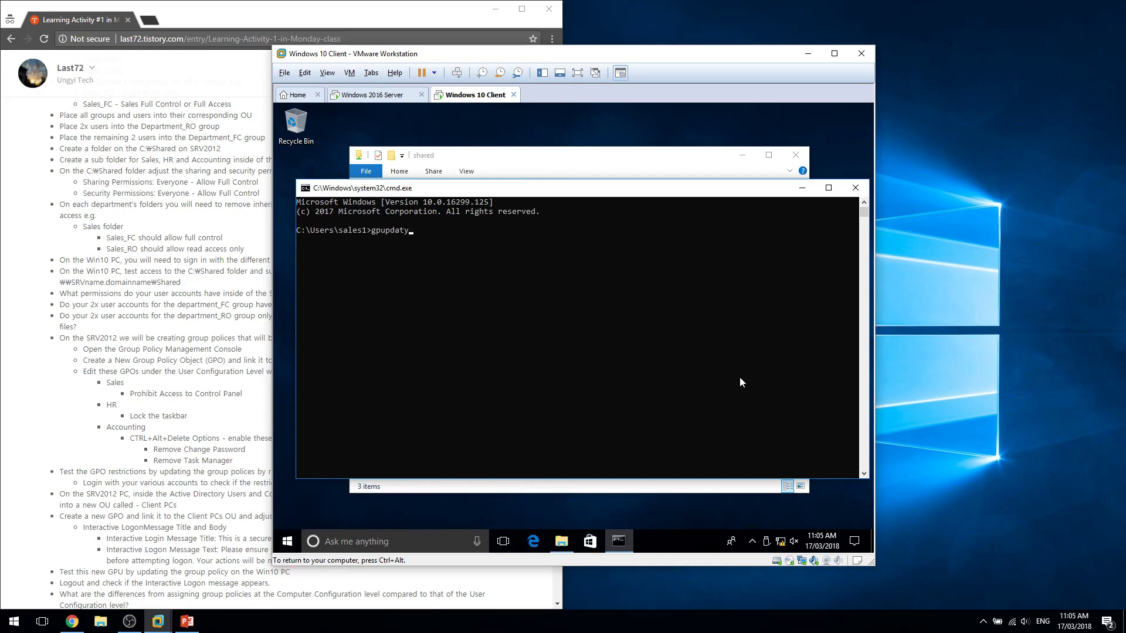
Run gpupdate /force as Sales 1 and bring the finished update window forward.
{"action": "type", "text": "ce"}
{"action": "key", "text": "Return"}
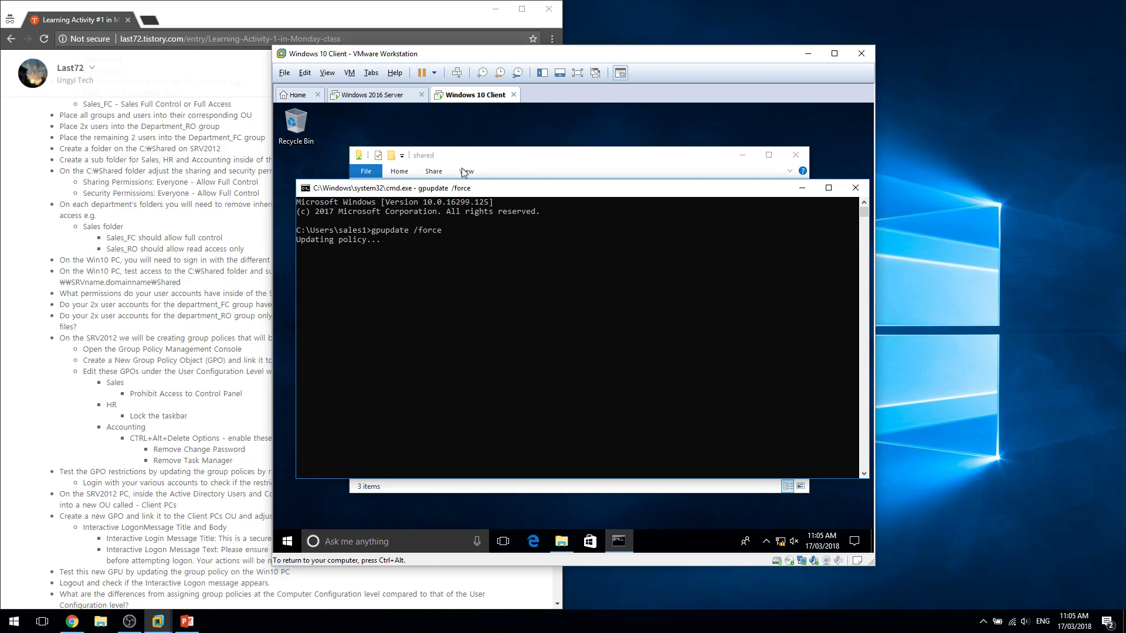
{"action": "left_click_drag", "start_coordinate": [476, 195], "coordinate": [493, 184]}
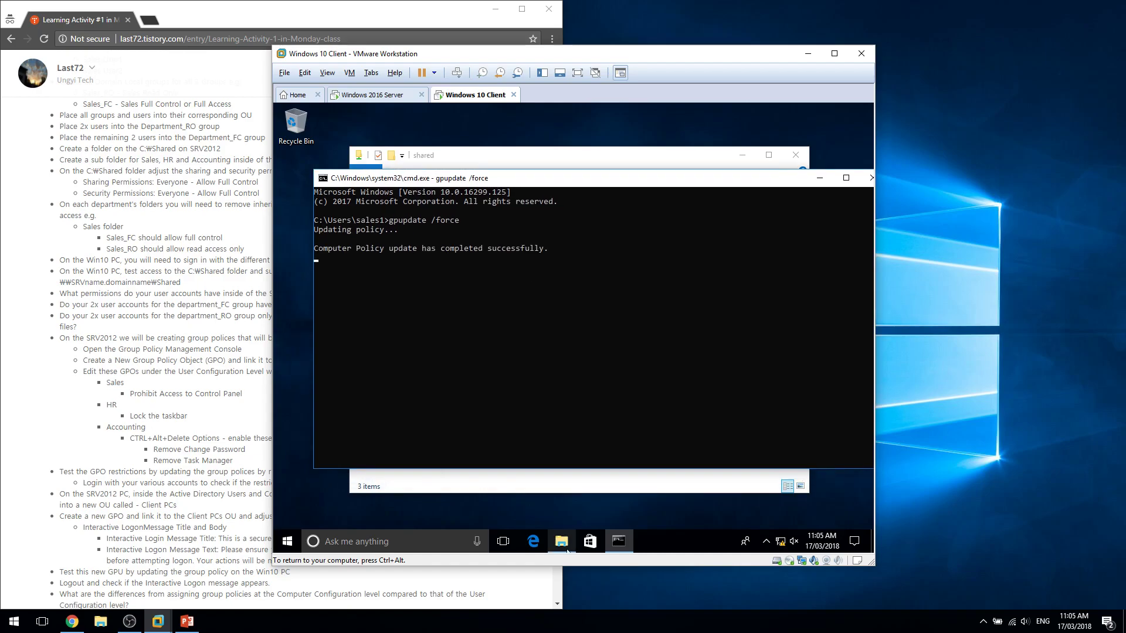
{"action": "left_click", "coordinate": [544, 486]}
{"action": "left_click", "coordinate": [344, 252]}
Try launching Control Panel from Start and dismiss the Restrictions error that blocks it.
{"action": "key", "text": "super"}
{"action": "type", "text": "contr"}
{"action": "key", "text": "Return"}
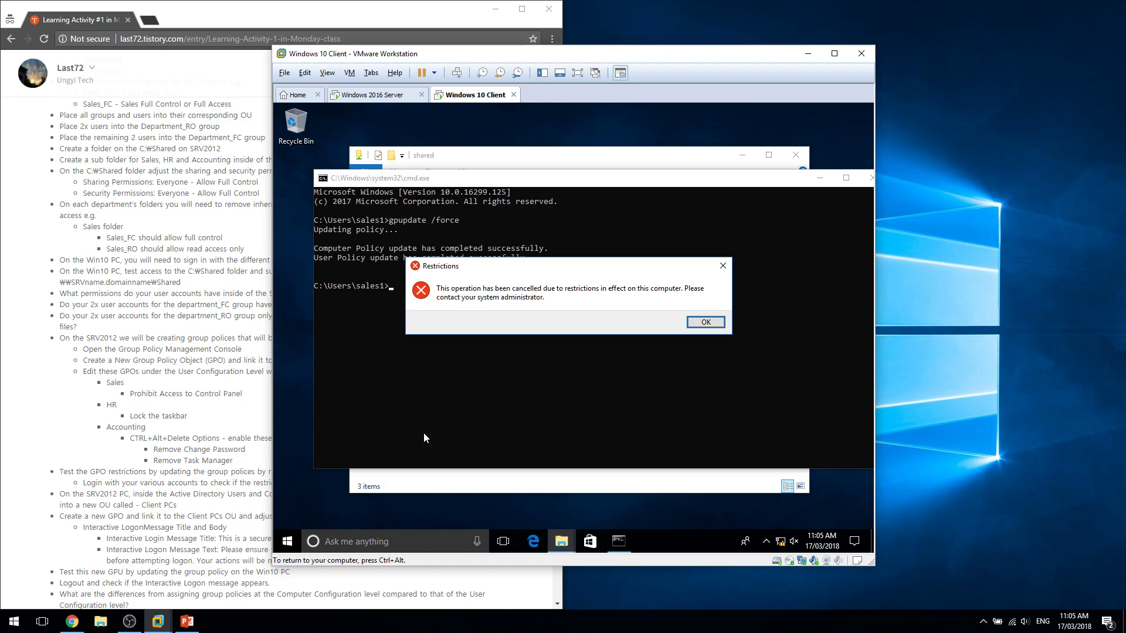
{"action": "left_click", "coordinate": [704, 324]}
{"action": "left_click", "coordinate": [287, 539]}
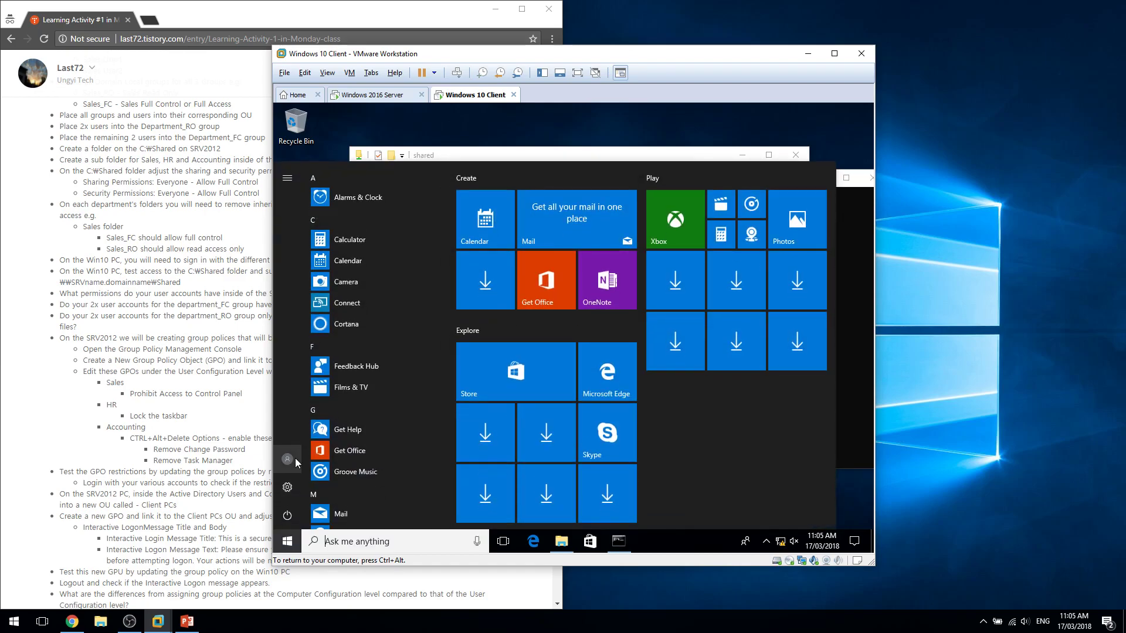
Switch to UNGYI\sales3, sign in with the account password, and search Start for Control Panel.
{"action": "left_click", "coordinate": [287, 458]}
{"action": "left_click", "coordinate": [353, 401]}
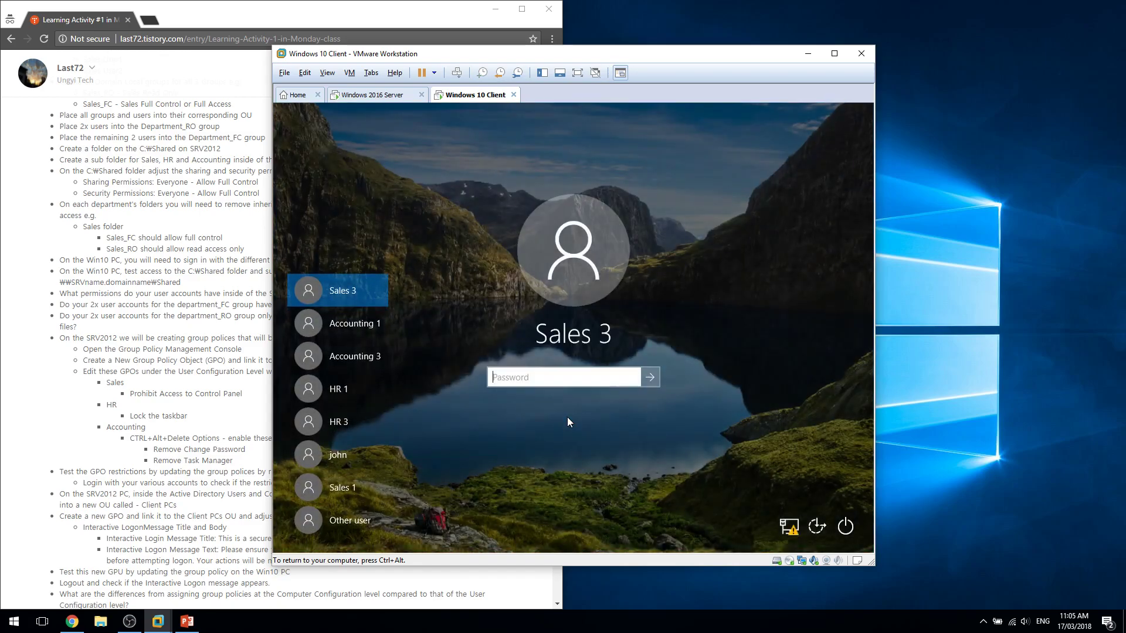
{"action": "type", "text": "••••••••"}
{"action": "key", "text": "Return"}
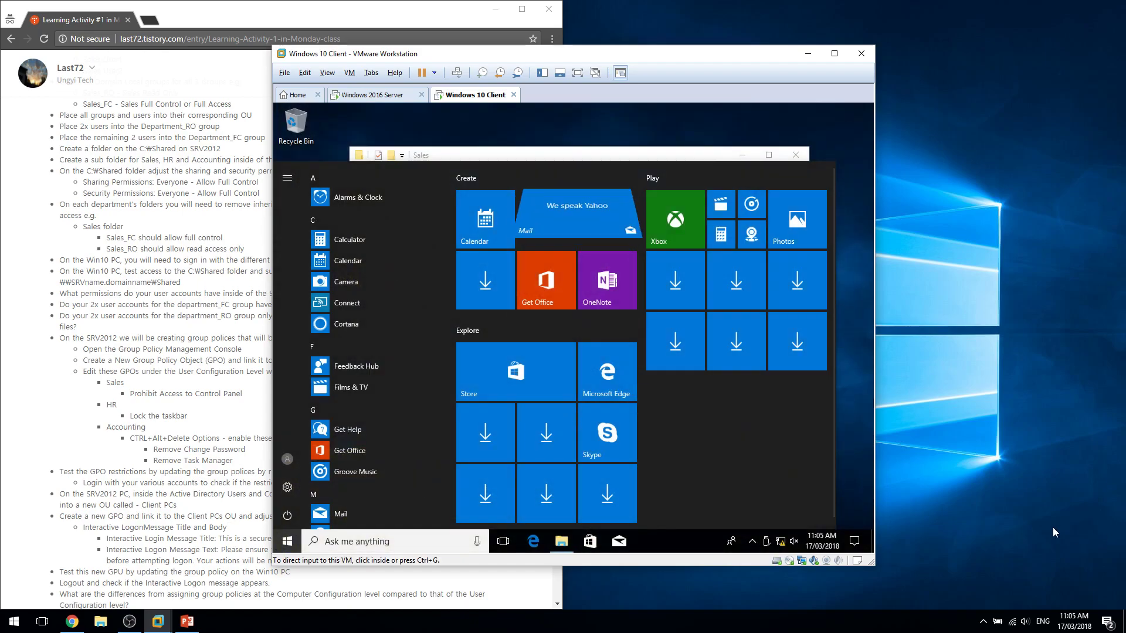
{"action": "key", "text": "super"}
{"action": "key", "text": "super"}
{"action": "type", "text": "contorl"}
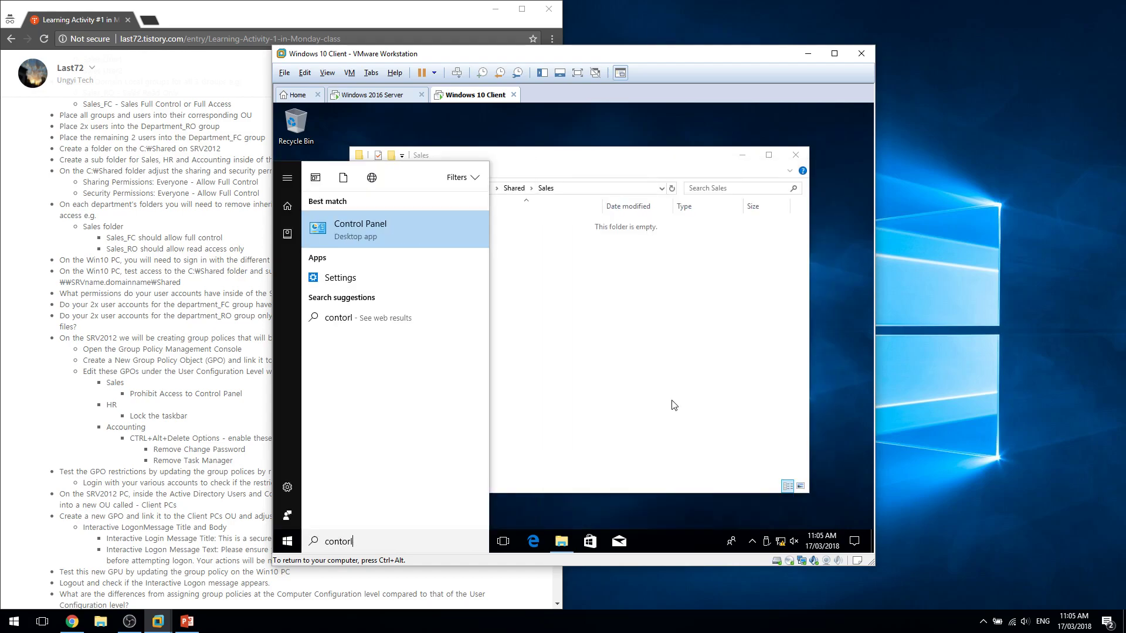
Open Control Panel unrestricted as Sales 3, close it, and return to Start.
{"action": "key", "text": "Escape"}
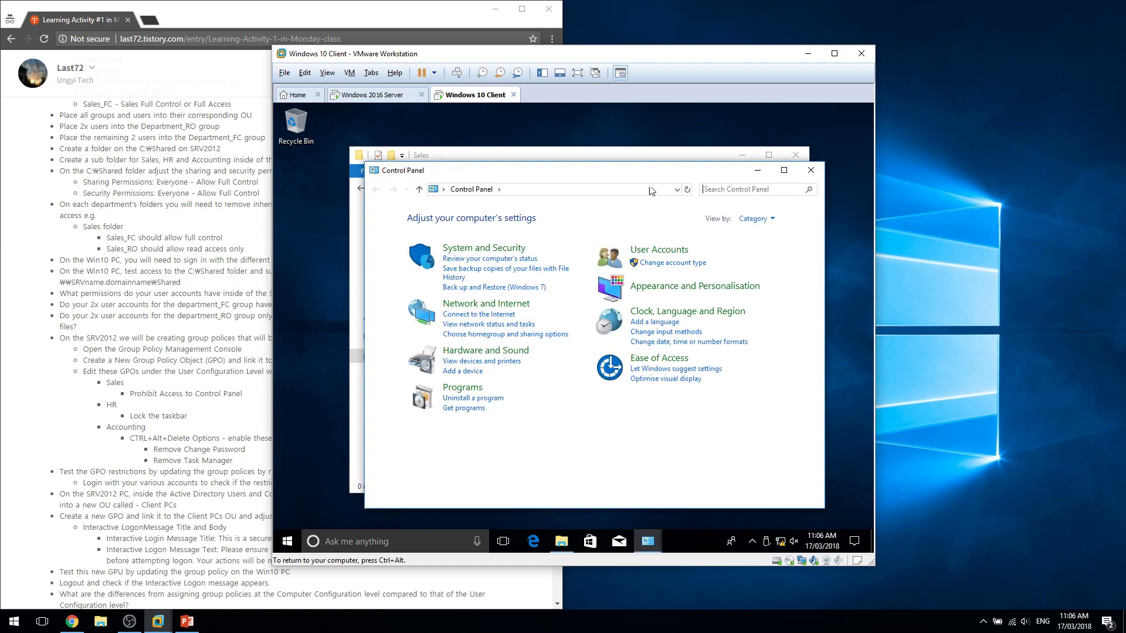
{"action": "left_click", "coordinate": [811, 170]}
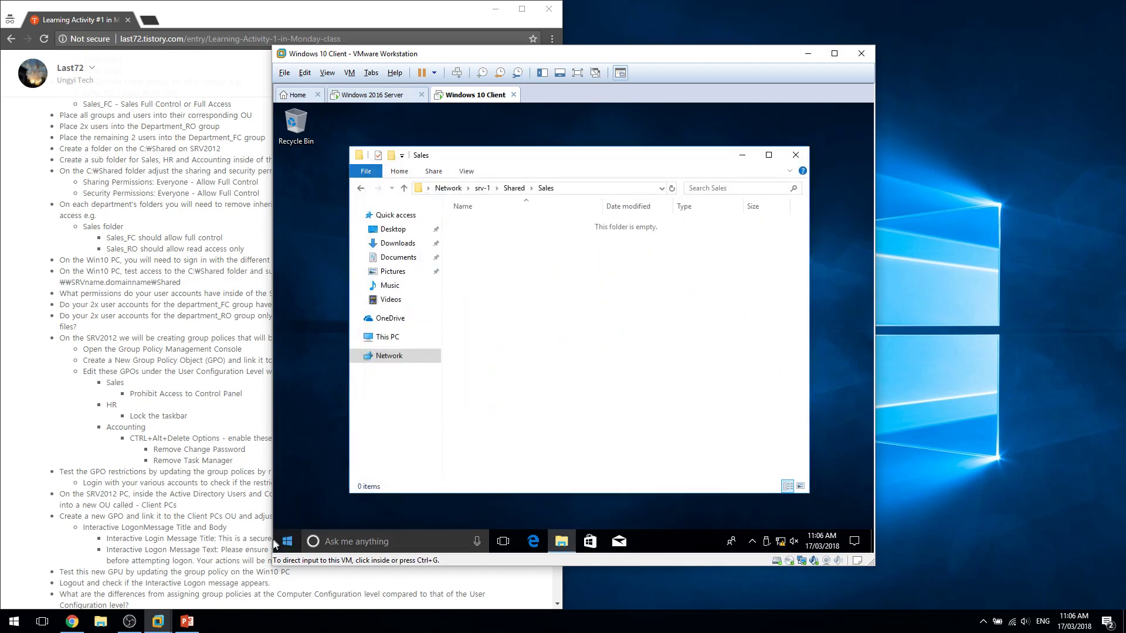
{"action": "left_click", "coordinate": [280, 544]}
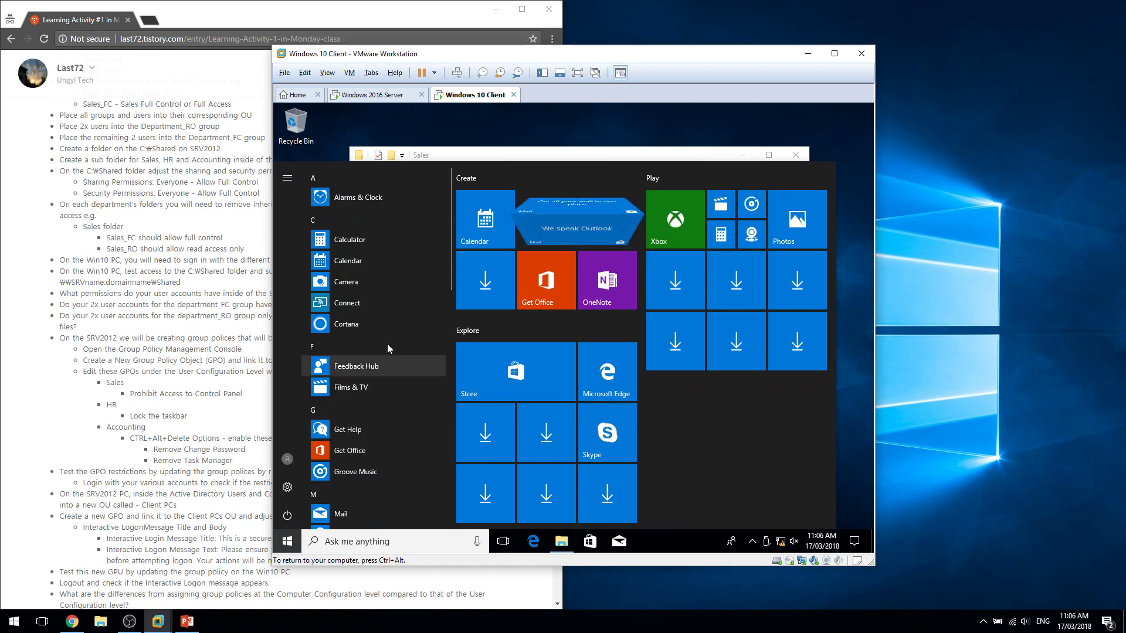
Sign Sales 3 out, then sign back in as Sales 3 with the account password.
{"action": "left_click", "coordinate": [287, 461]}
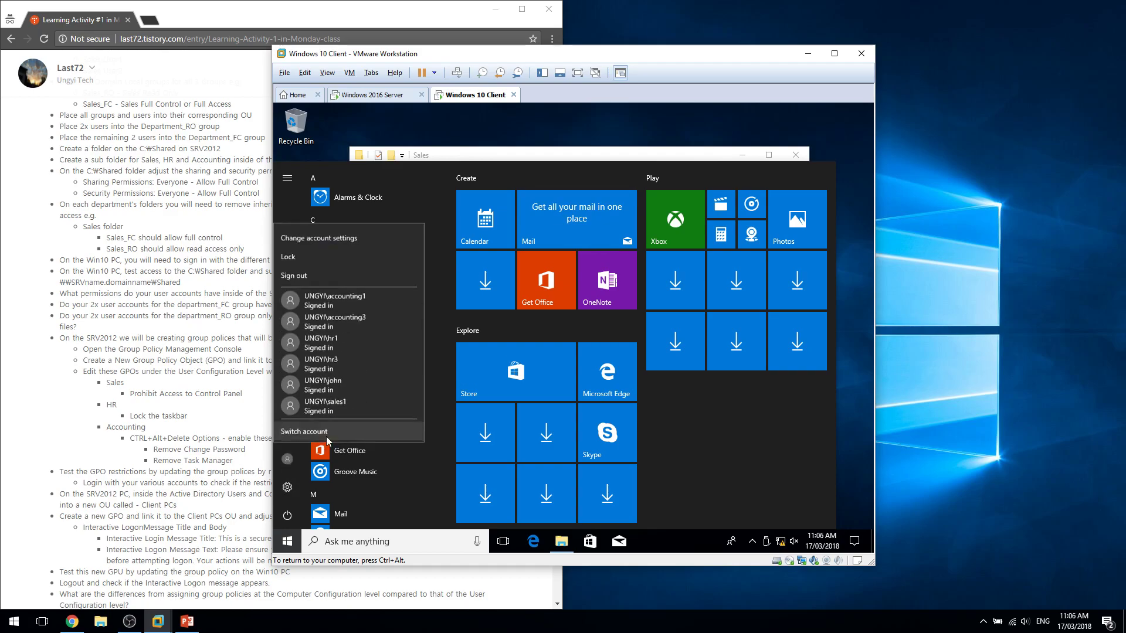
{"action": "left_click", "coordinate": [364, 270]}
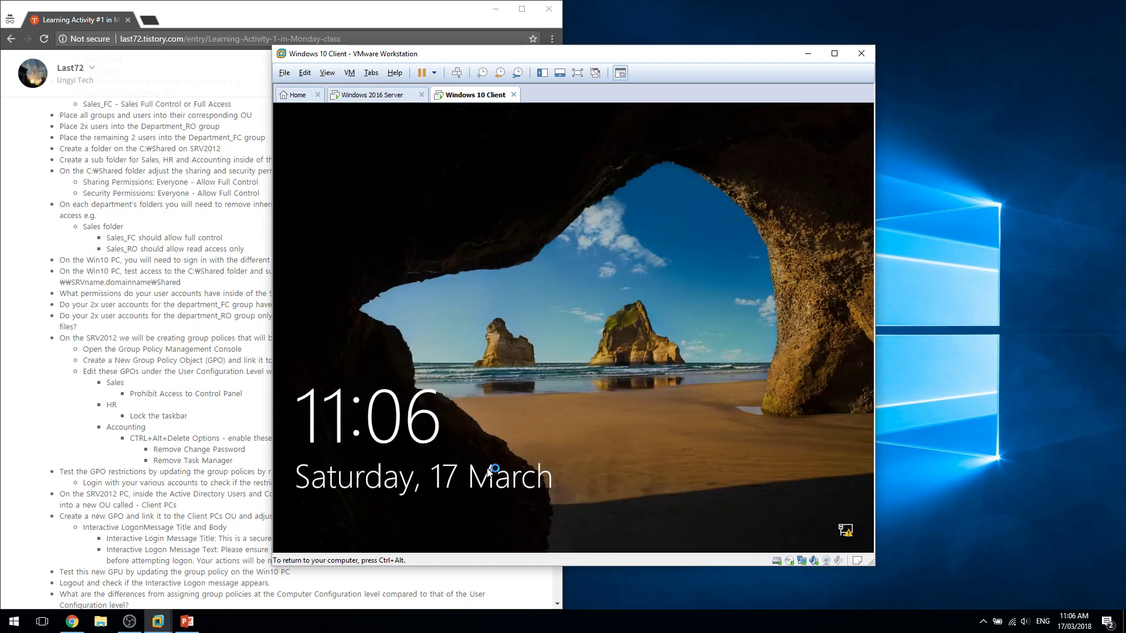
{"action": "left_click", "coordinate": [549, 368]}
{"action": "left_click", "coordinate": [335, 530]}
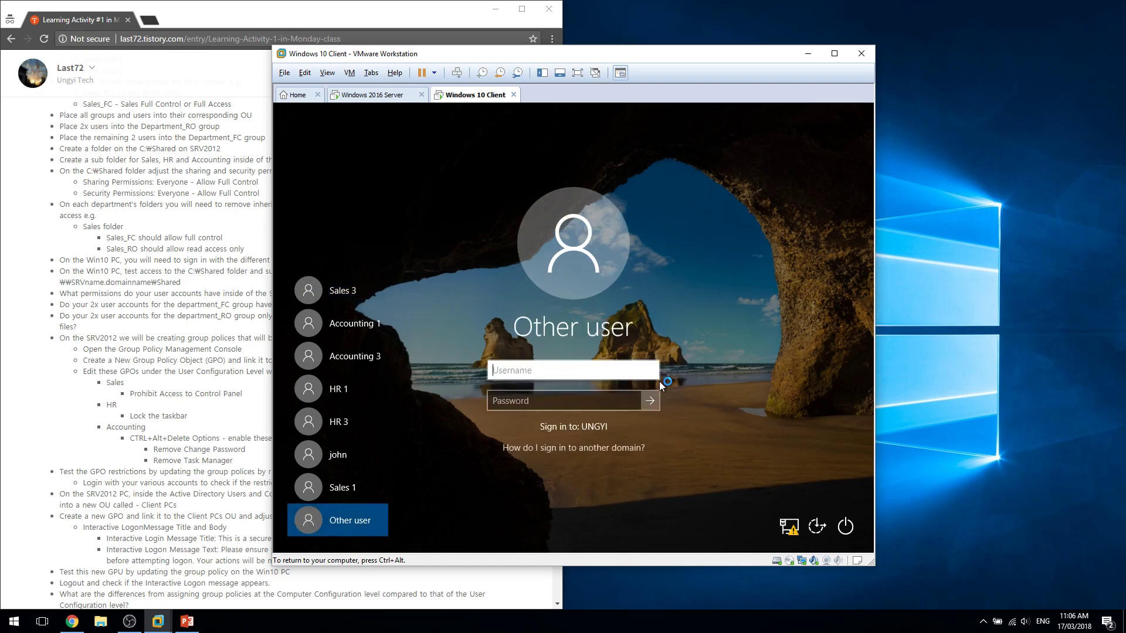
{"action": "type", "text": "s"}
{"action": "left_click", "coordinate": [340, 291]}
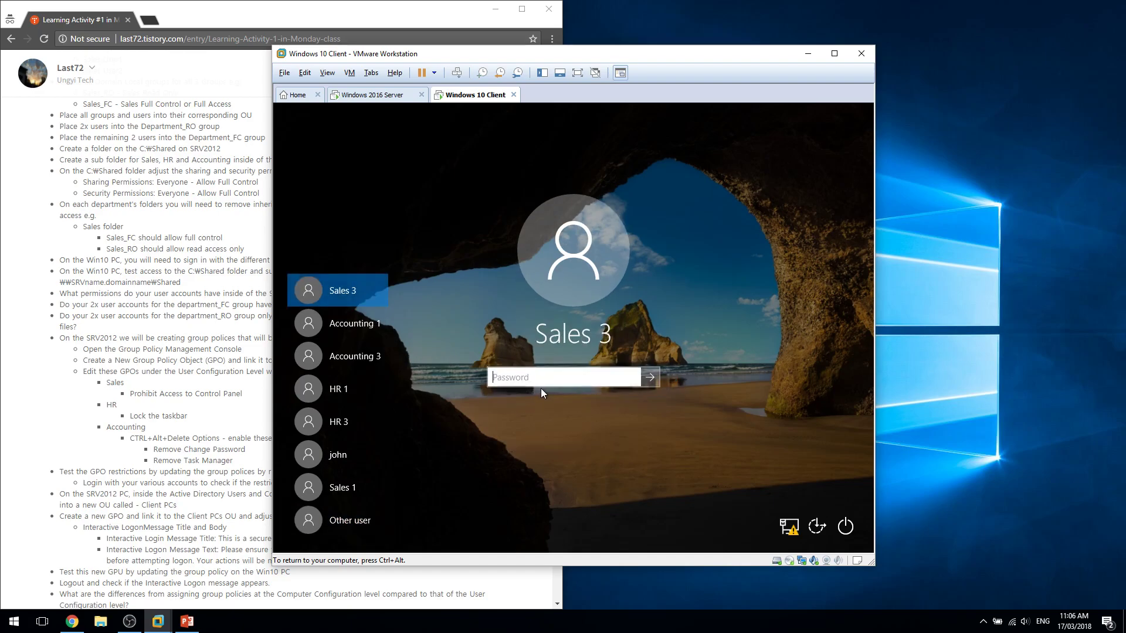
{"action": "type", "text": "Pa$$w0rd"}
{"action": "key", "text": "Return"}
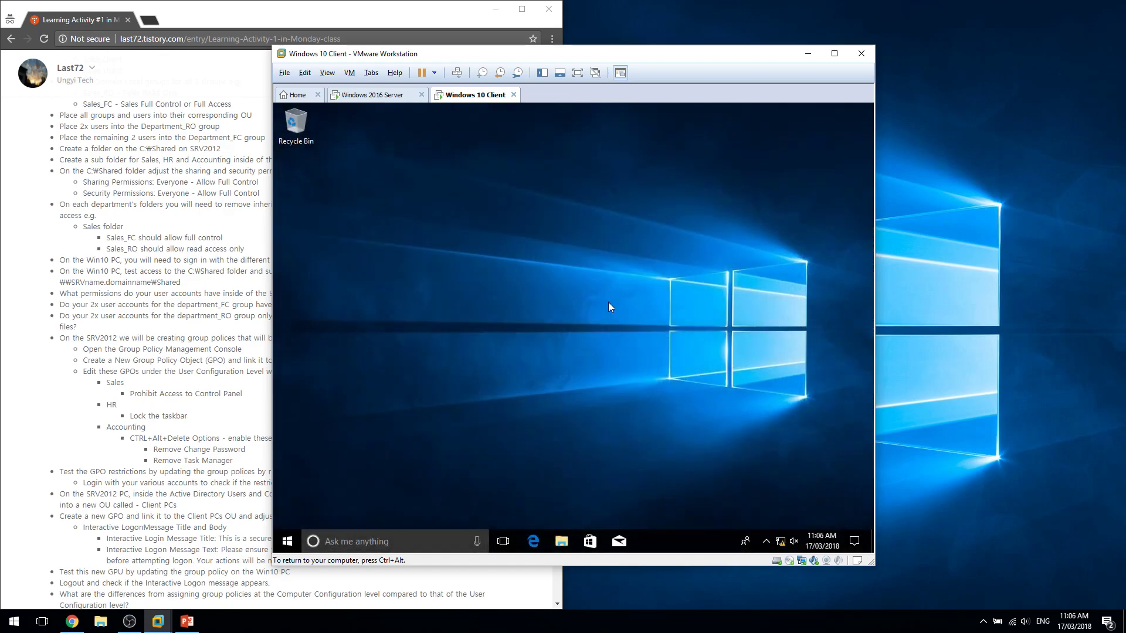
Try launching Control Panel and dismiss the Restrictions error now blocking Sales 3.
{"action": "key", "text": "super"}
{"action": "type", "text": "conto"}
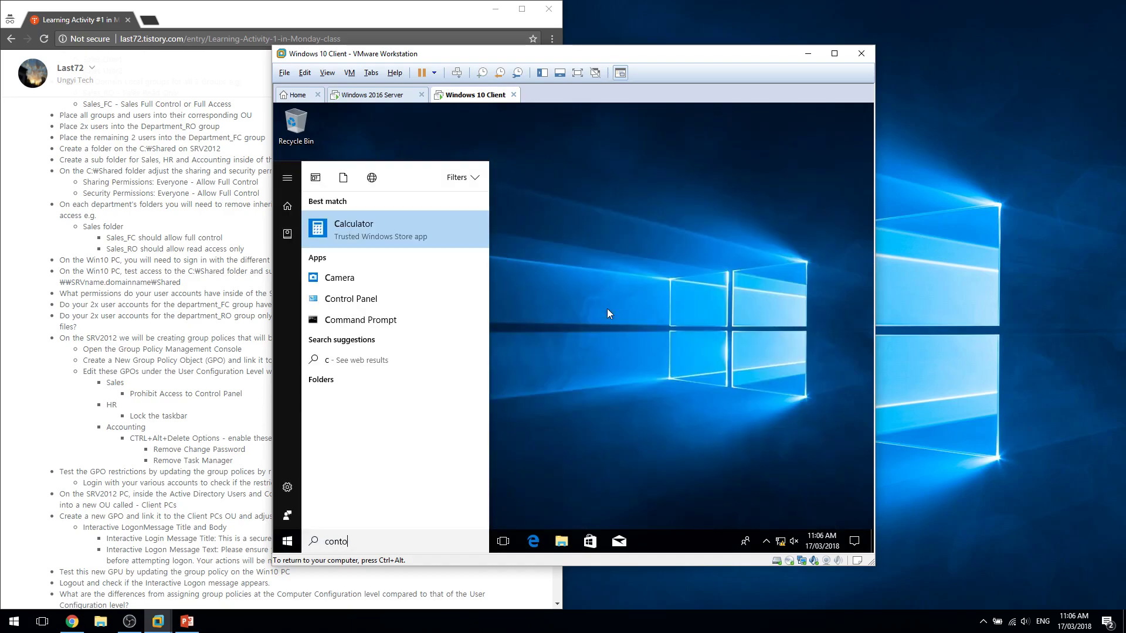
{"action": "key", "text": "Return"}
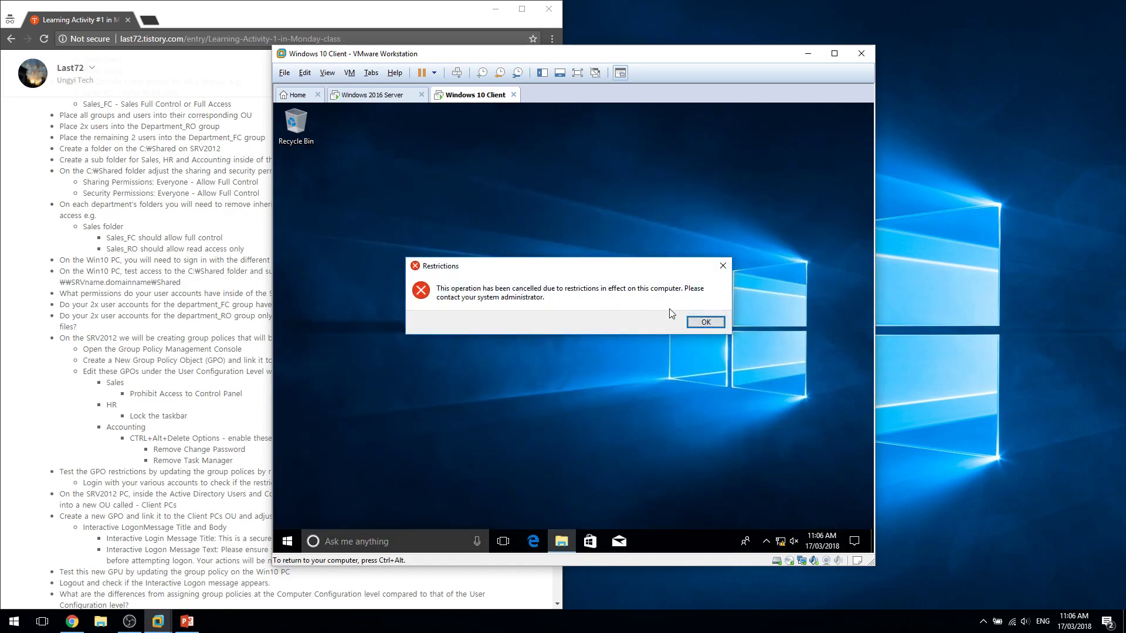
{"action": "key", "text": "Return"}
{"action": "left_click", "coordinate": [287, 541]}
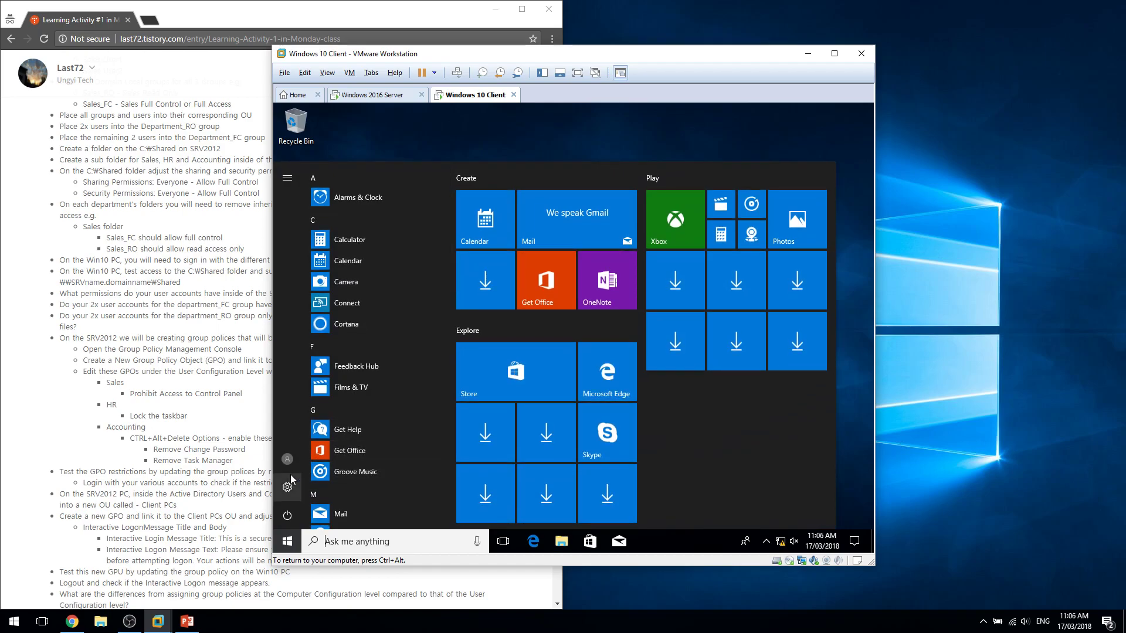
Switch to the HR 1 account and sign in with its password.
{"action": "left_click", "coordinate": [355, 333]}
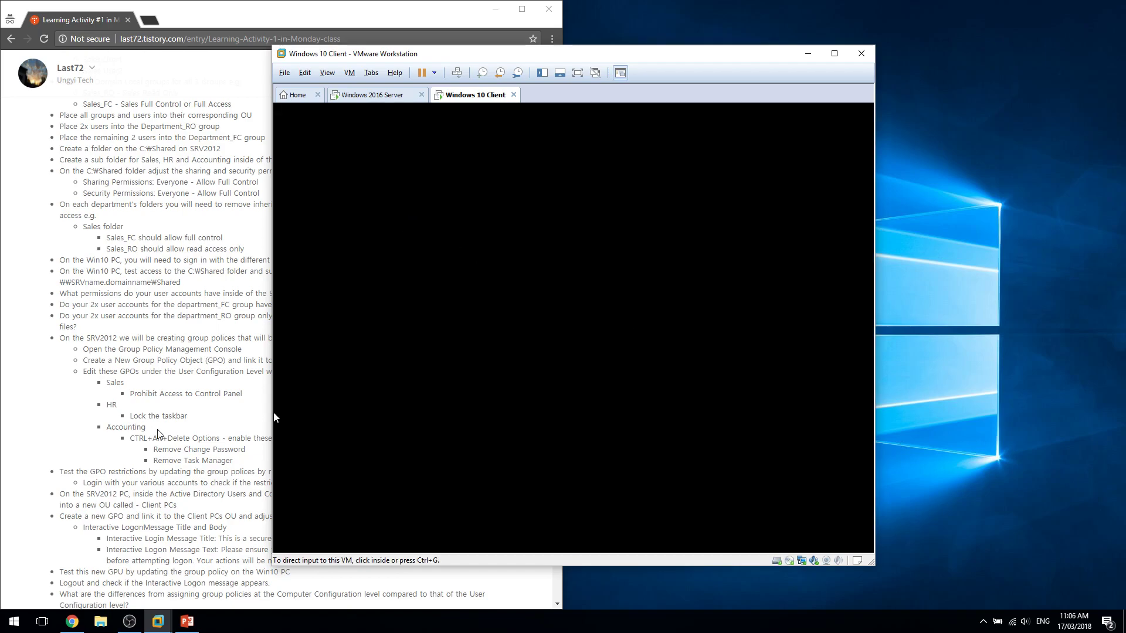
{"action": "left_click_drag", "start_coordinate": [127, 414], "coordinate": [188, 416]}
{"action": "left_click", "coordinate": [242, 415]}
{"action": "left_click", "coordinate": [578, 423]}
{"action": "left_click", "coordinate": [580, 377]}
{"action": "type", "text": "Pa$$w0rd"}
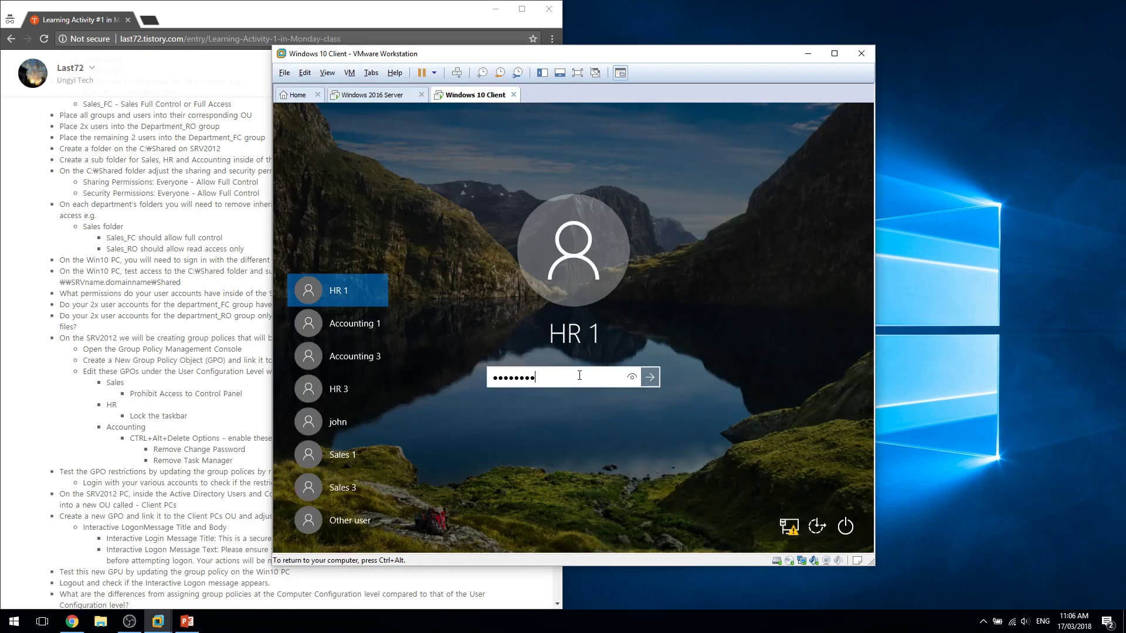
{"action": "key", "text": "Return"}
Toggle Lock the taskbar and drag the taskbar, confirming HR 1 can still move it.
{"action": "right_click", "coordinate": [690, 547]}
{"action": "left_click", "coordinate": [677, 499]}
{"action": "right_click", "coordinate": [688, 537]}
{"action": "left_click", "coordinate": [732, 506]}
{"action": "right_click", "coordinate": [684, 537]}
{"action": "left_click", "coordinate": [720, 505]}
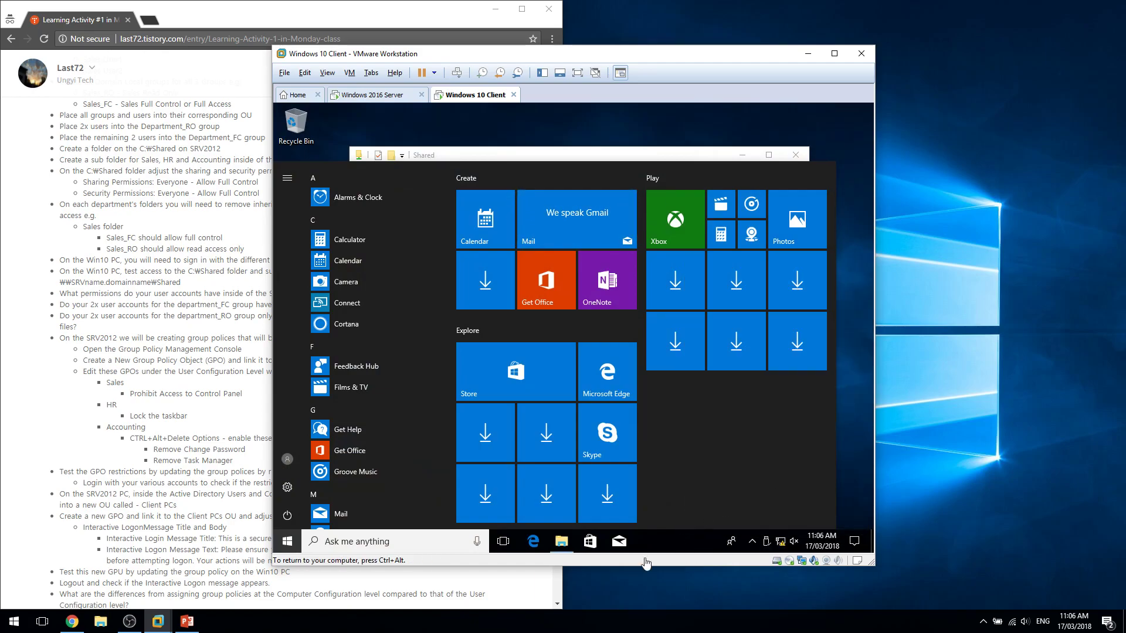
{"action": "right_click", "coordinate": [667, 541]}
{"action": "left_click", "coordinate": [695, 507]}
{"action": "left_click_drag", "start_coordinate": [687, 536], "coordinate": [697, 510]}
{"action": "type", "text": "cmd"}
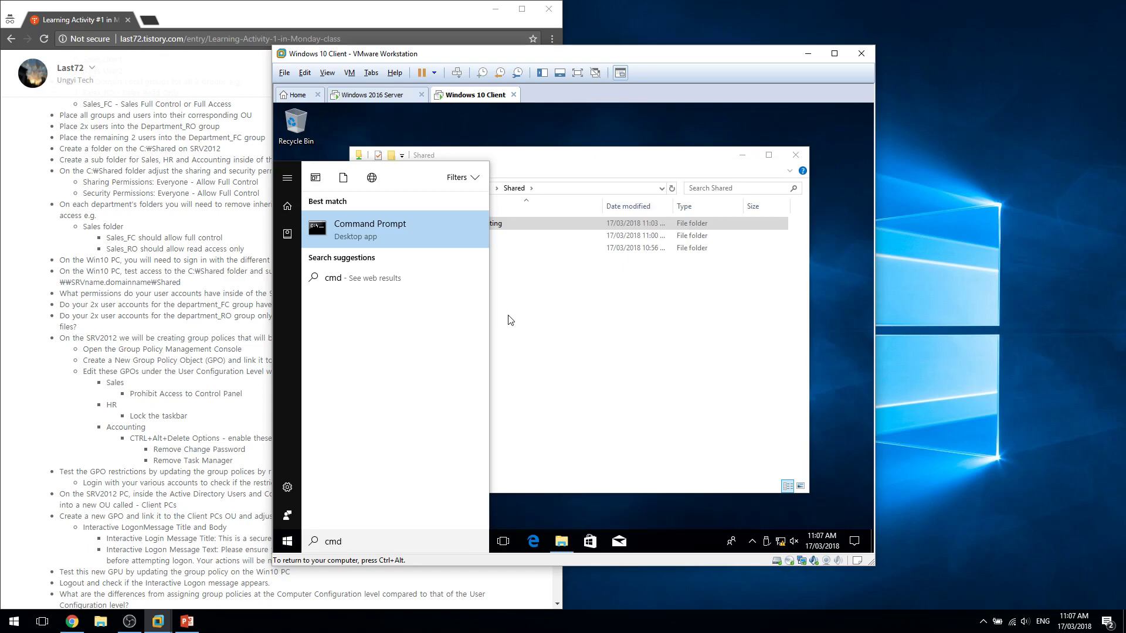
Open Command Prompt and run gpupdate /force as HR 1.
{"action": "left_click", "coordinate": [616, 409]}
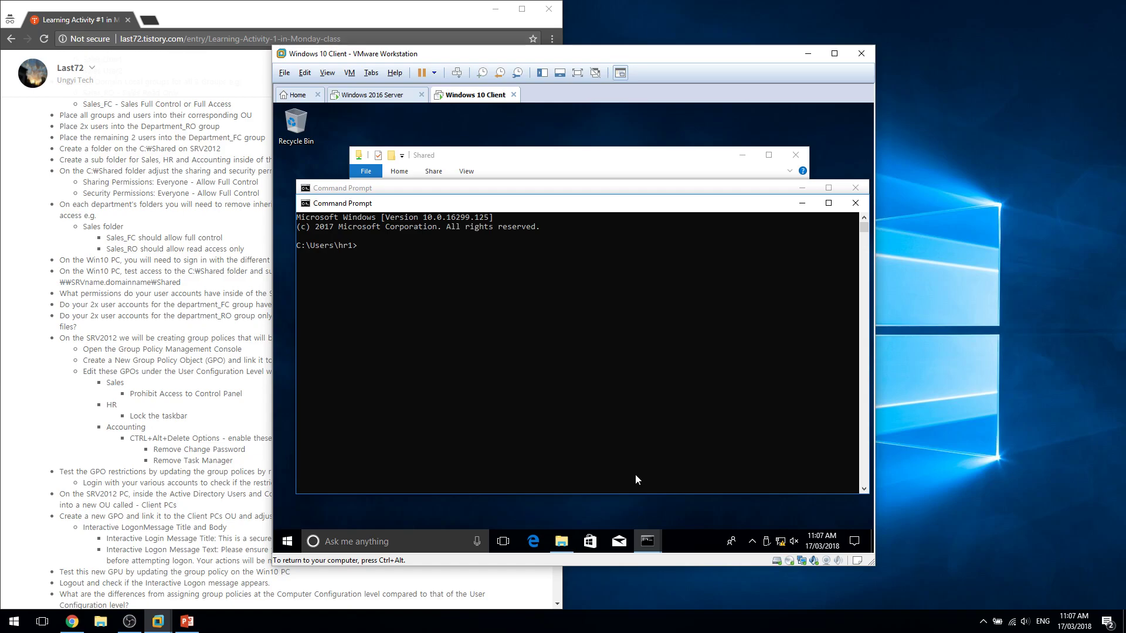
{"action": "type", "text": "gpupdate /force"}
{"action": "key", "text": "Return"}
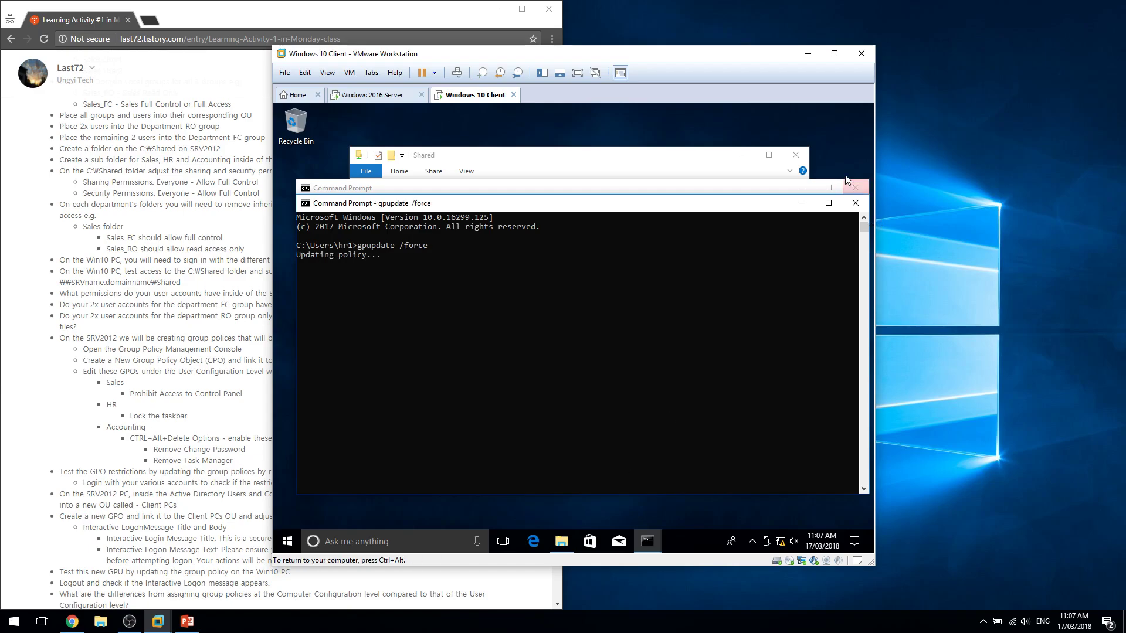
Close the extra command window, Shared folder, Task Manager, and the finished policy-update window.
{"action": "left_click", "coordinate": [855, 187]}
{"action": "left_click", "coordinate": [801, 159]}
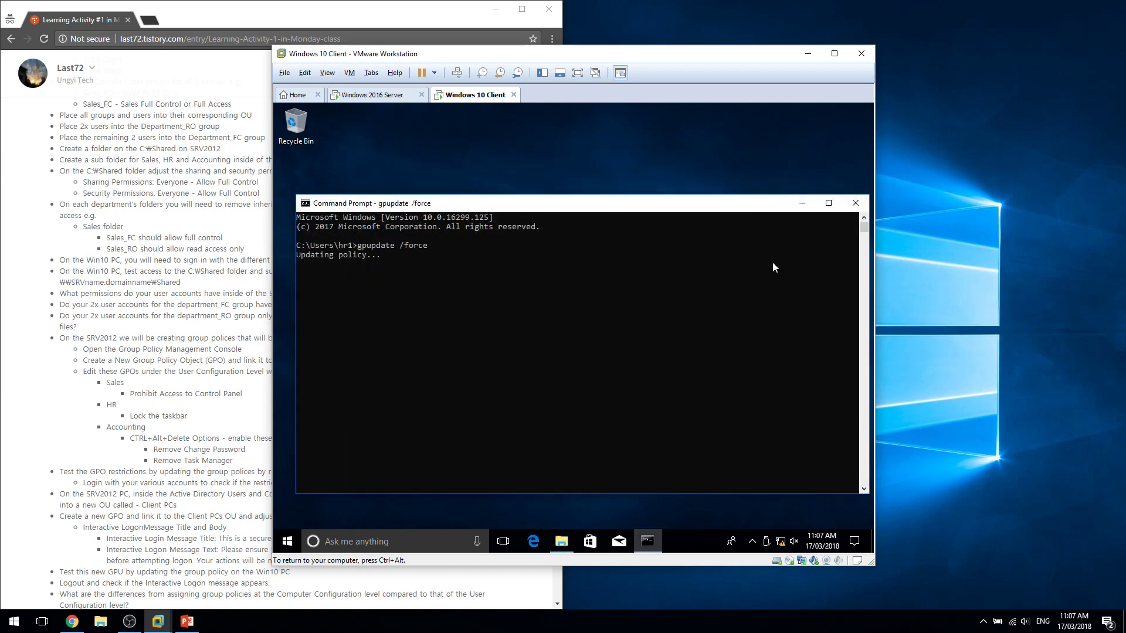
{"action": "right_click", "coordinate": [238, 624]}
{"action": "left_click", "coordinate": [280, 566]}
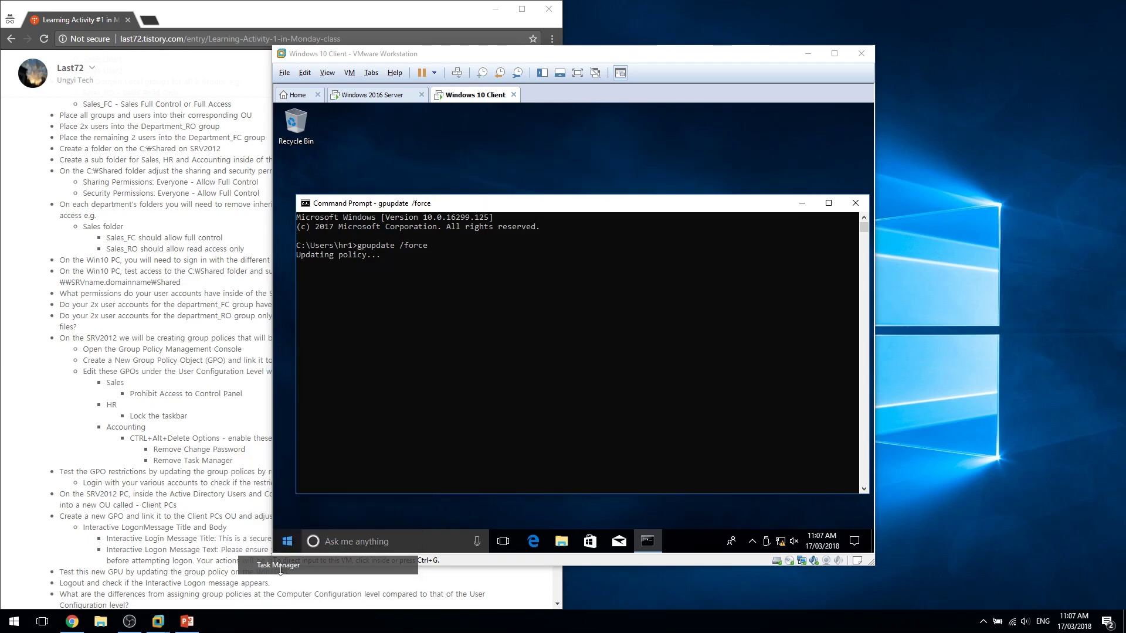
{"action": "left_click", "coordinate": [273, 172]}
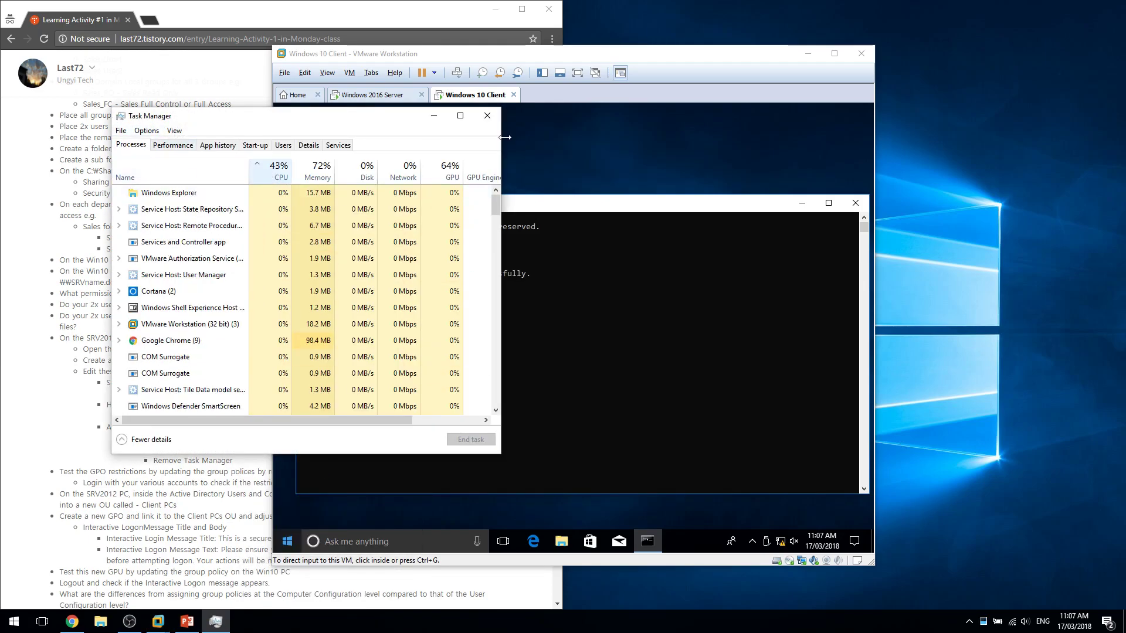
{"action": "left_click", "coordinate": [486, 116]}
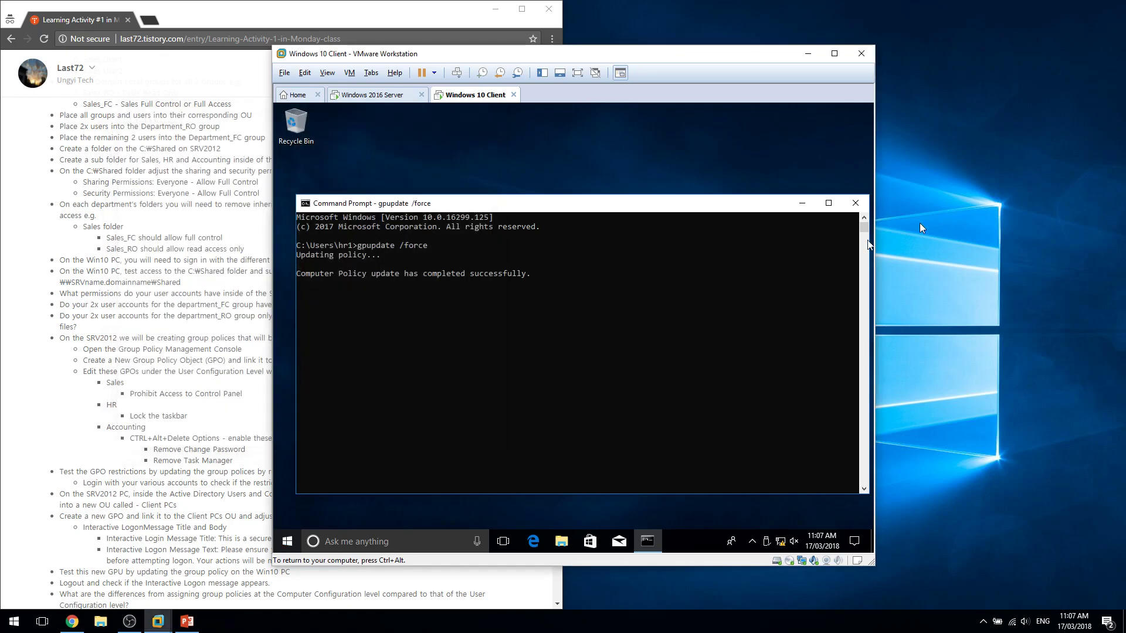
{"action": "left_click", "coordinate": [855, 204]}
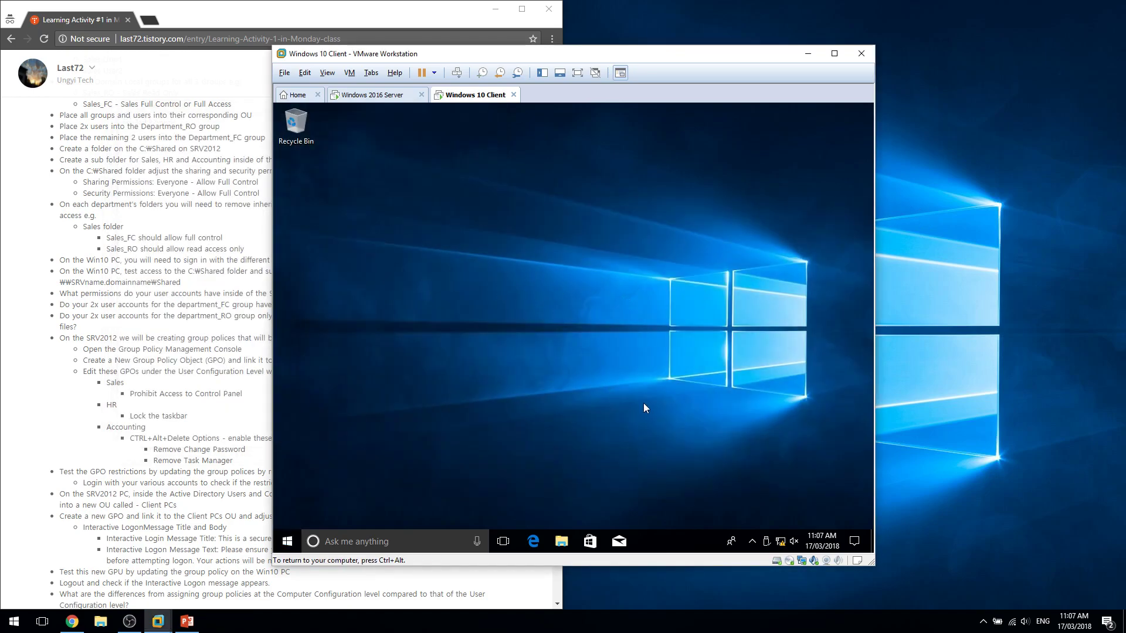
Confirm Lock the taskbar is greyed out and the taskbar won't move to the right edge.
{"action": "left_click_drag", "start_coordinate": [697, 413], "coordinate": [597, 490]}
{"action": "left_click_drag", "start_coordinate": [553, 452], "coordinate": [456, 360]}
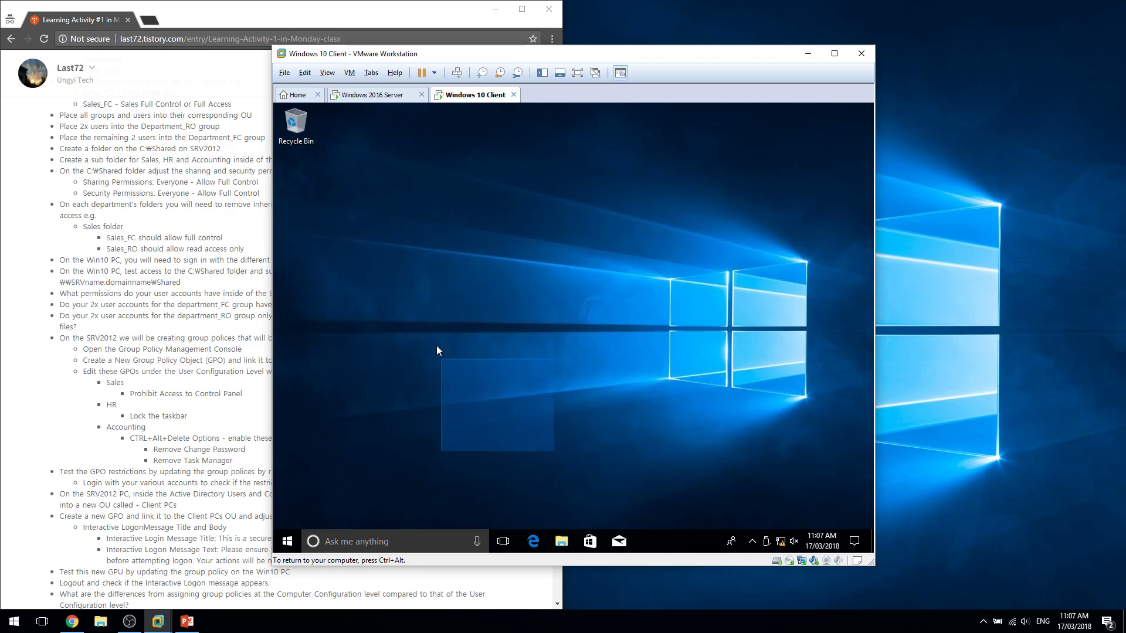
{"action": "right_click", "coordinate": [685, 526]}
{"action": "right_click", "coordinate": [678, 531]}
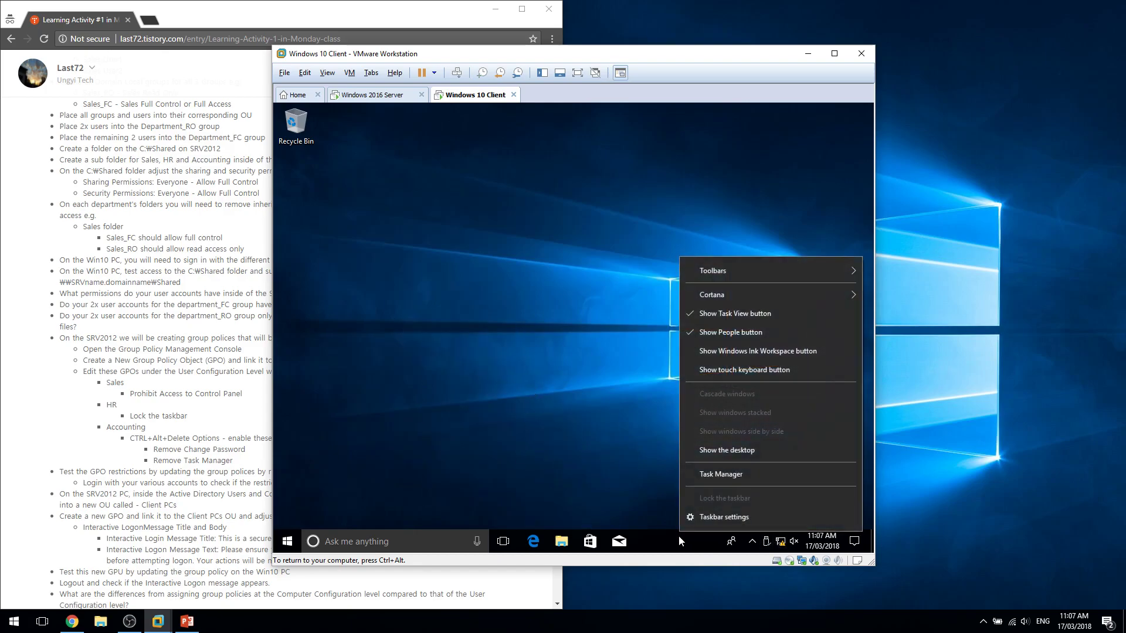
{"action": "left_click", "coordinate": [670, 494]}
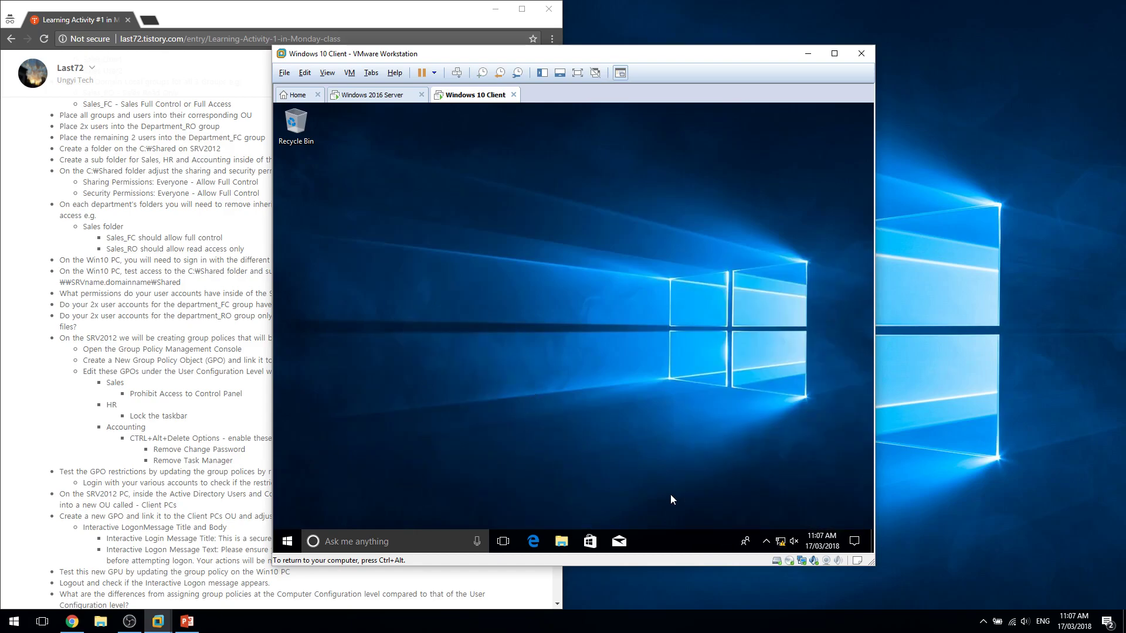
{"action": "left_click_drag", "start_coordinate": [684, 541], "coordinate": [734, 522]}
{"action": "right_click", "coordinate": [686, 536]}
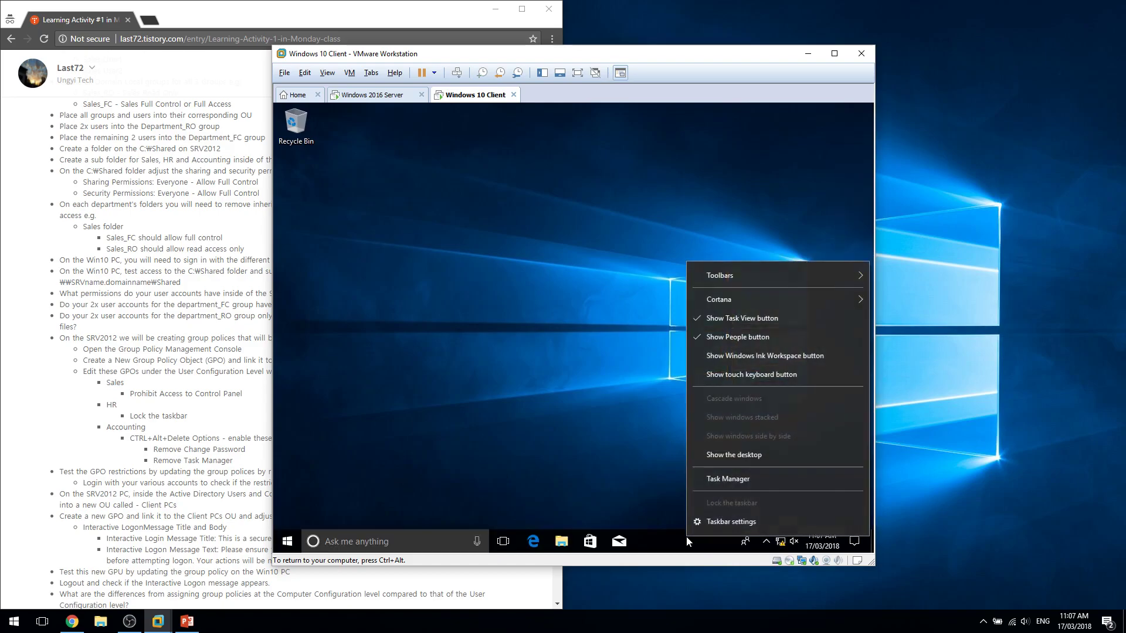
{"action": "left_click", "coordinate": [579, 434]}
Try dragging the taskbar to the top edge and unlocking it again, then bring up Start.
{"action": "left_click", "coordinate": [289, 541]}
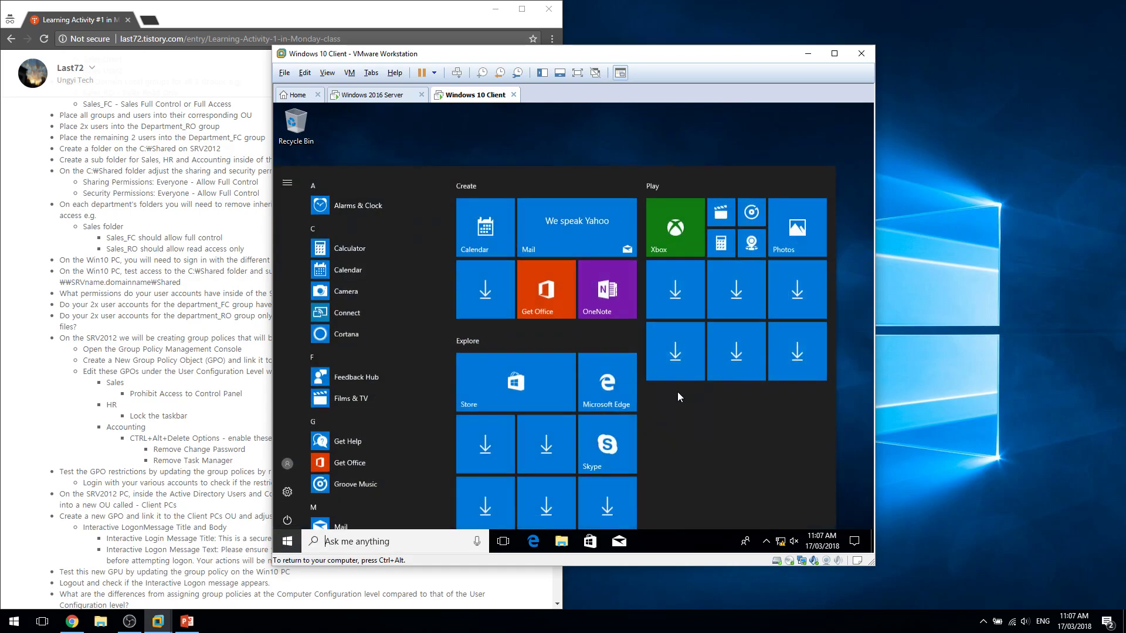
{"action": "left_click", "coordinate": [835, 476]}
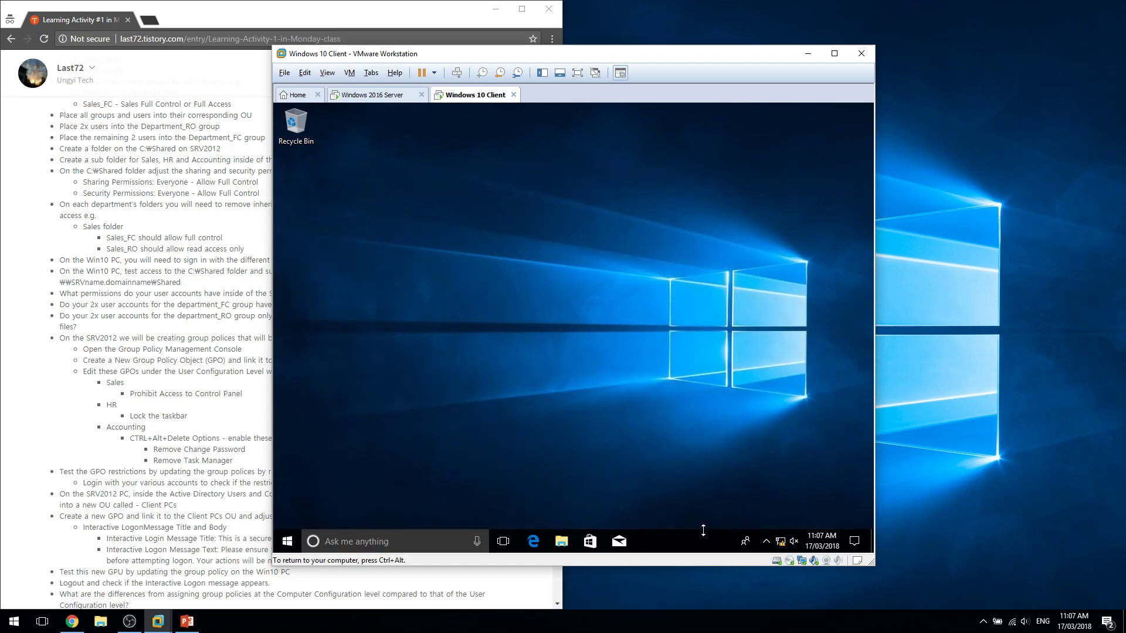
{"action": "left_click_drag", "start_coordinate": [698, 535], "coordinate": [537, 441]}
{"action": "right_click", "coordinate": [678, 537]}
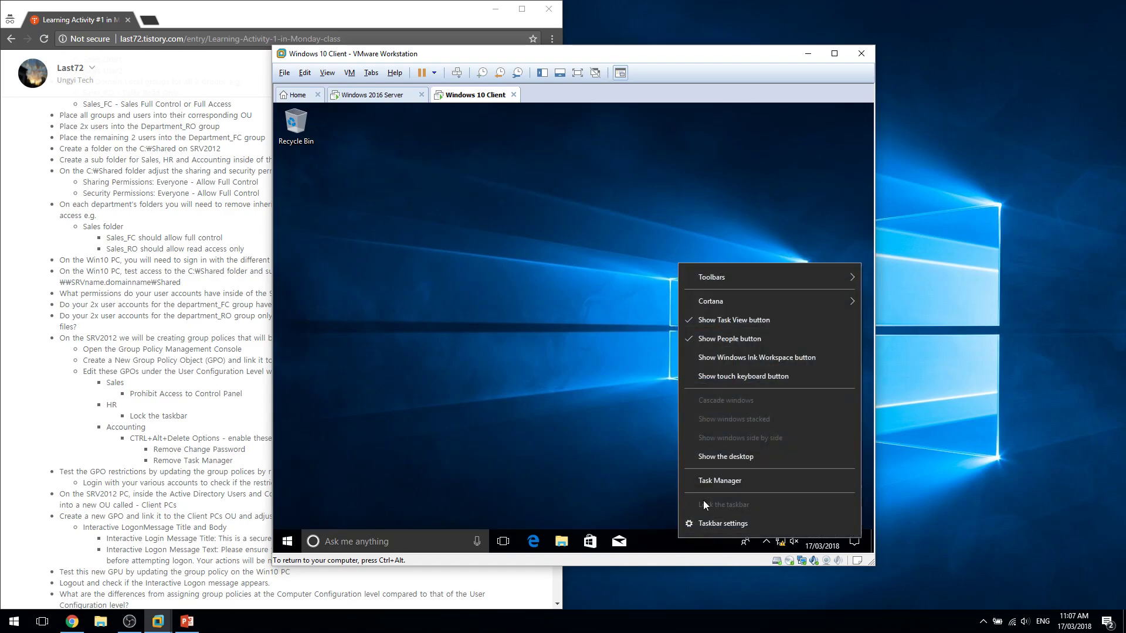
{"action": "left_click", "coordinate": [633, 500]}
{"action": "left_click", "coordinate": [287, 540]}
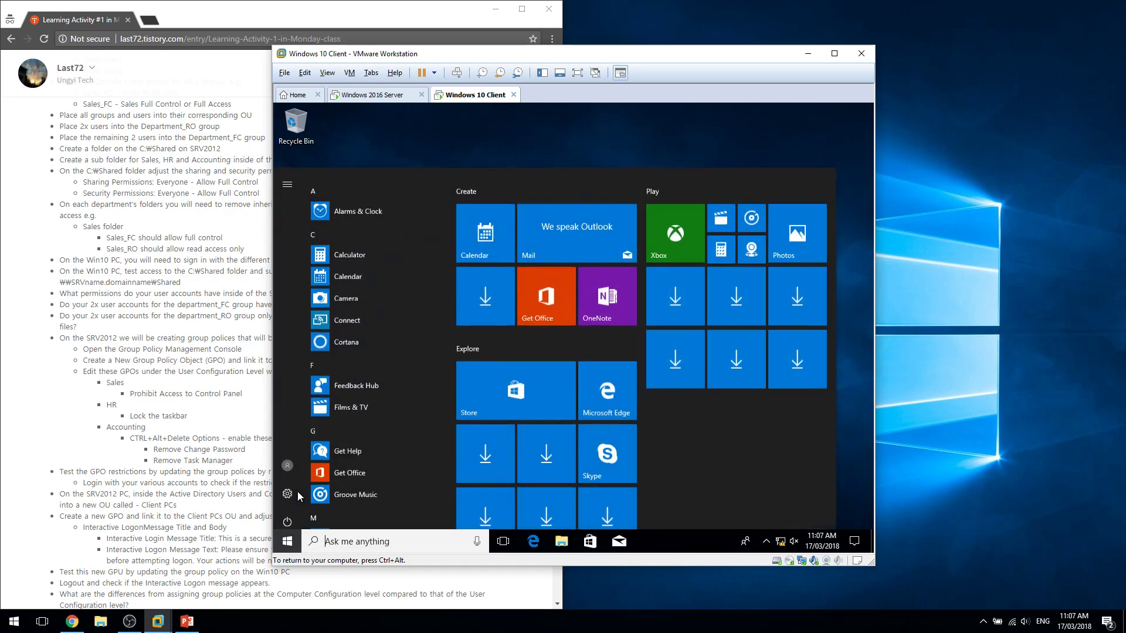
Switch user and sign in as HR 3 with the account password.
{"action": "left_click", "coordinate": [286, 460]}
{"action": "left_click", "coordinate": [378, 353]}
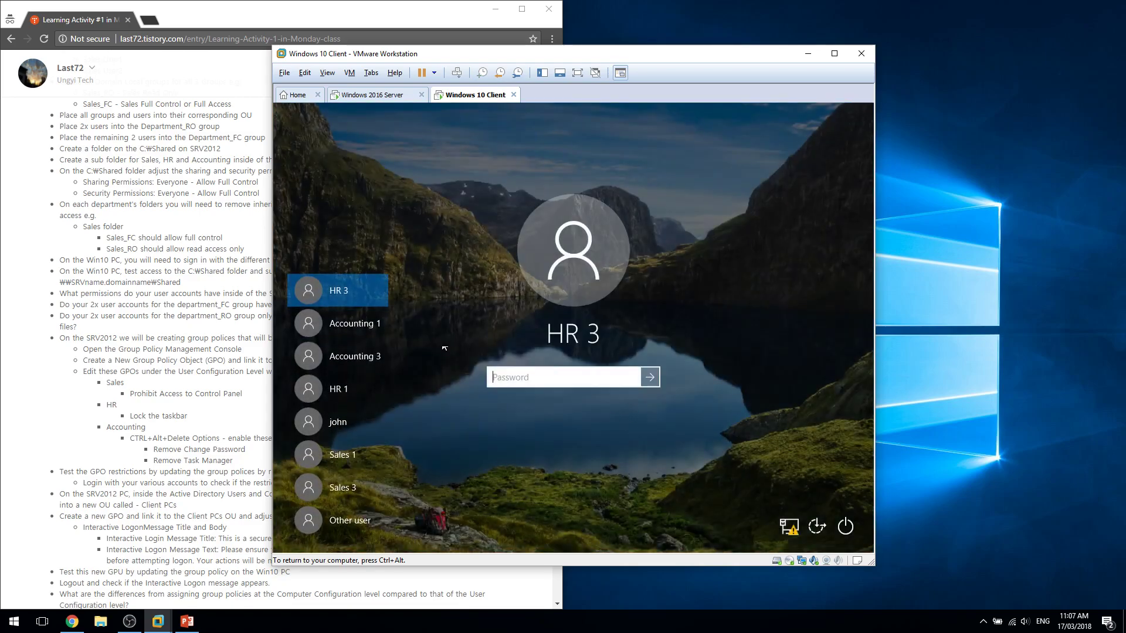
{"action": "type", "text": "Pa$$w0rd"}
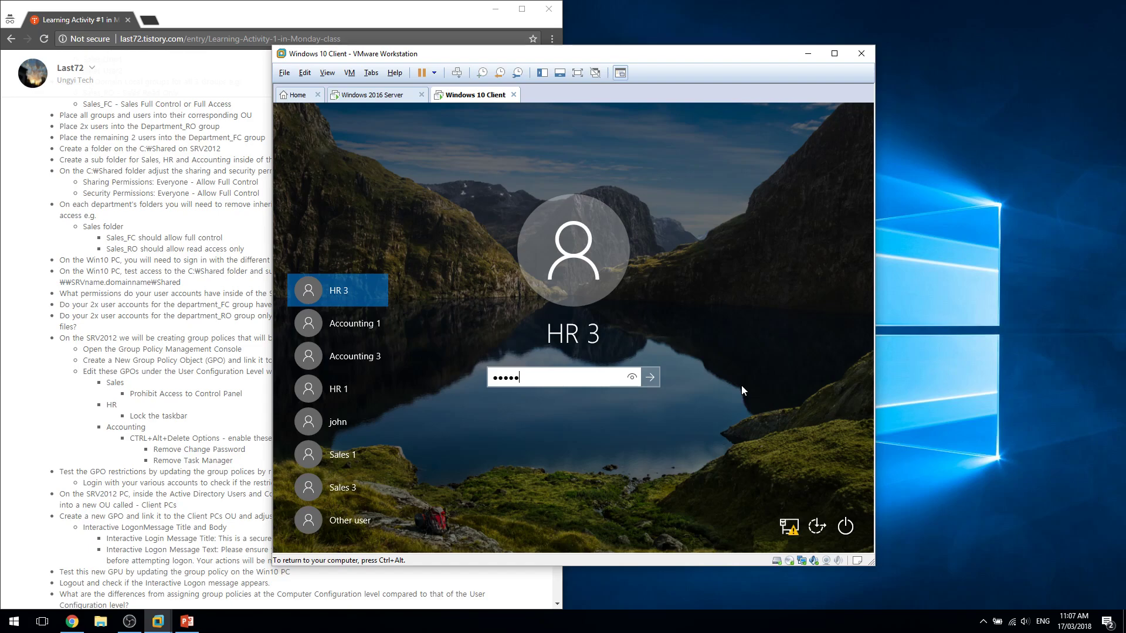
{"action": "key", "text": "Return"}
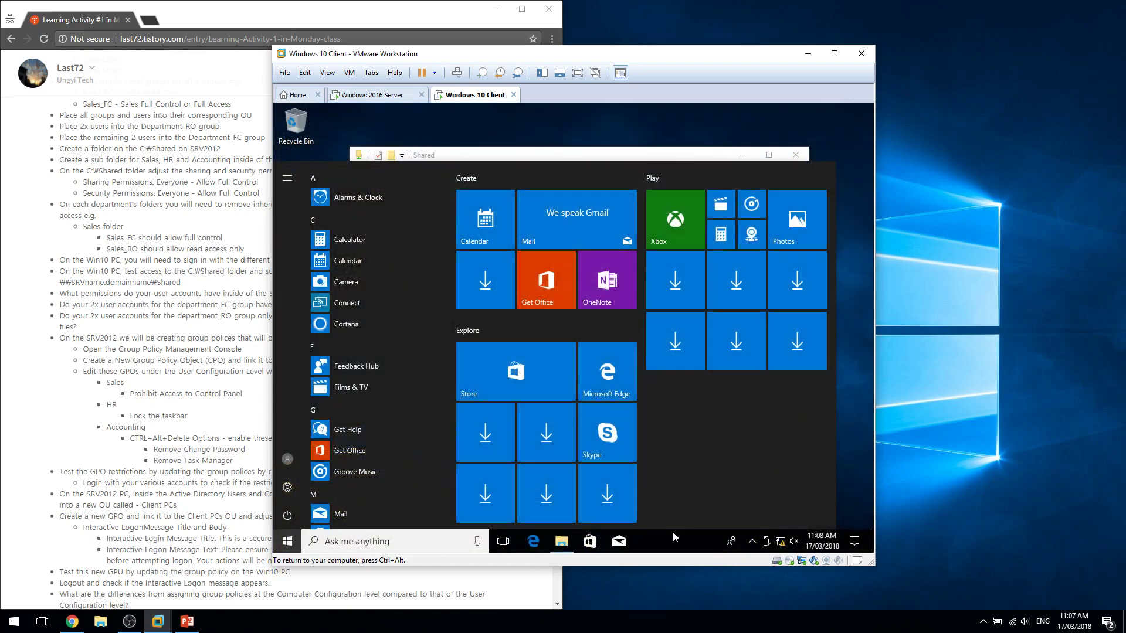
Unlock and relock HR 3's taskbar, then close Task Manager and the Shared folder window.
{"action": "right_click", "coordinate": [701, 535]}
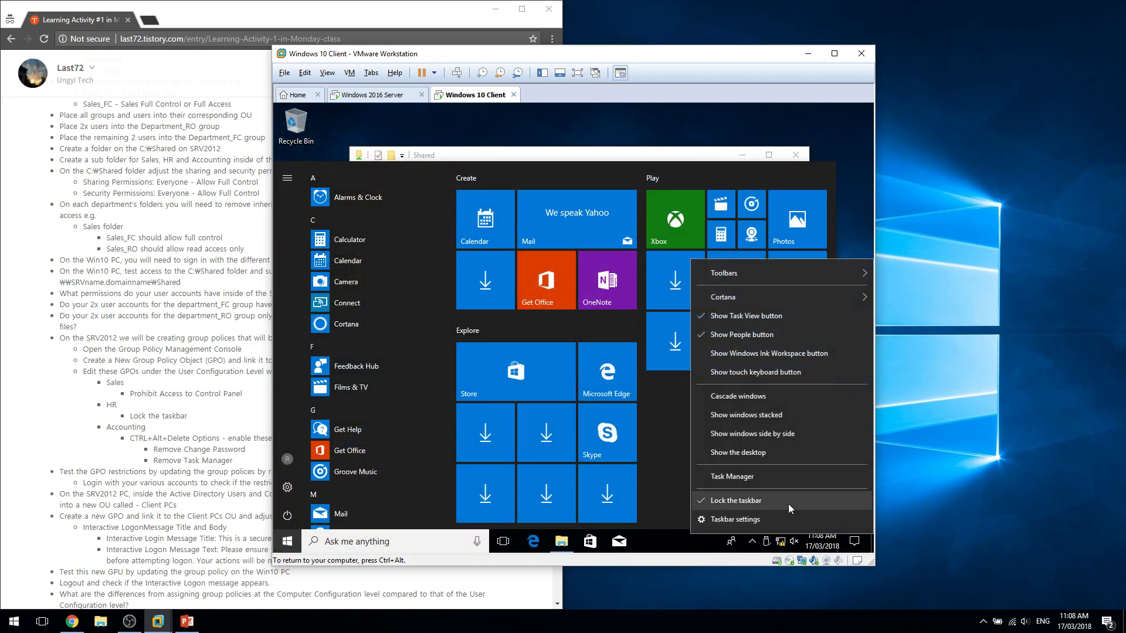
{"action": "left_click", "coordinate": [757, 502]}
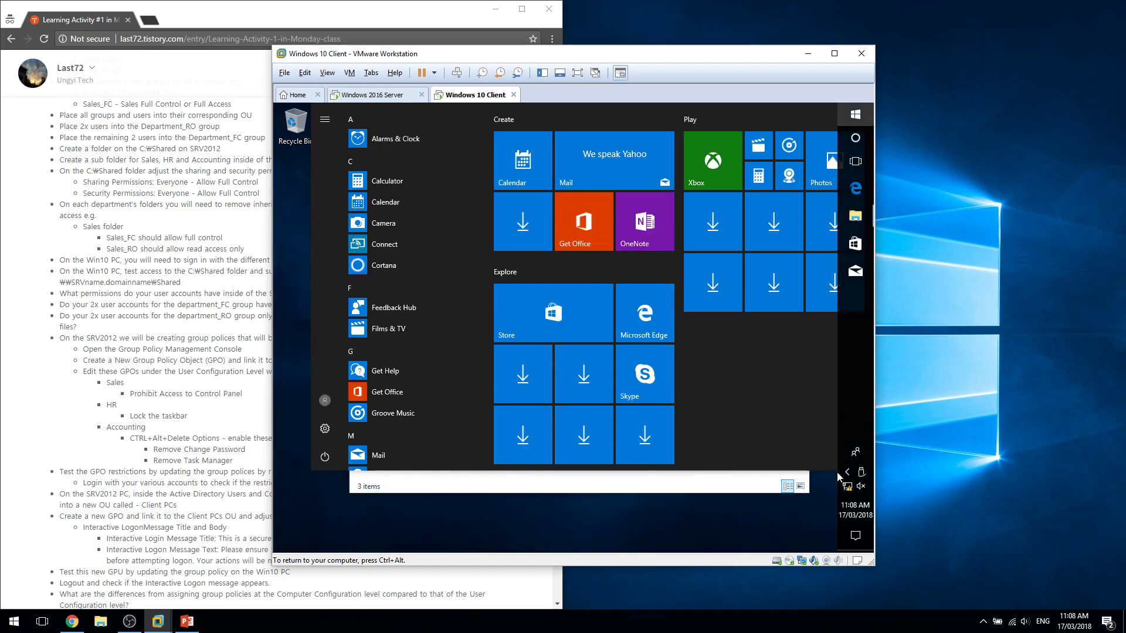
{"action": "right_click", "coordinate": [719, 551]}
{"action": "left_click", "coordinate": [720, 514]}
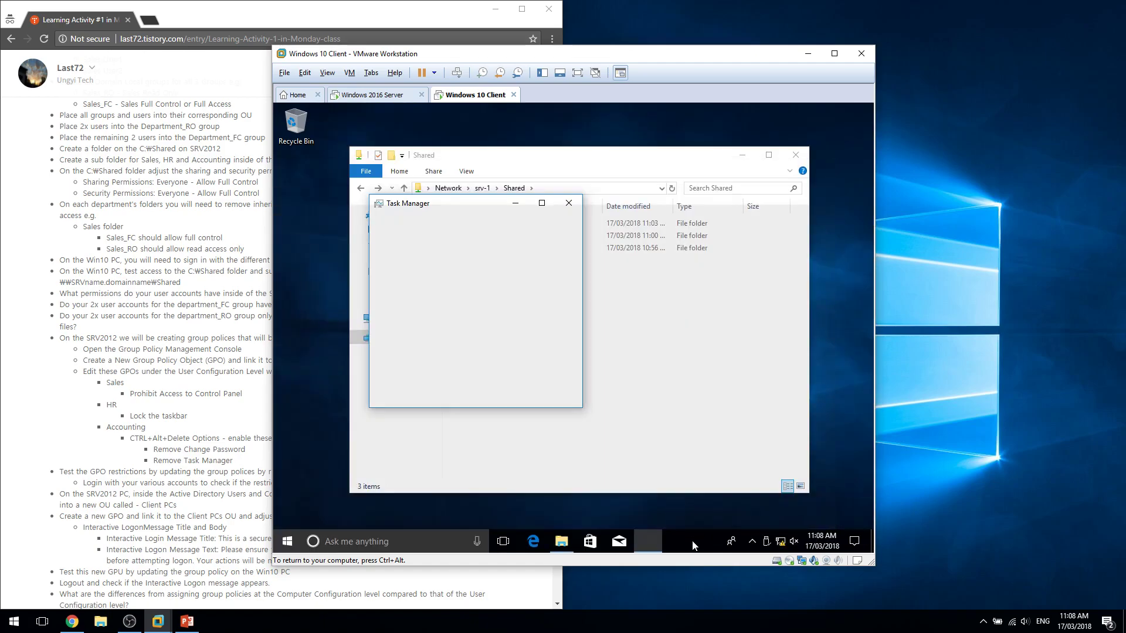
{"action": "right_click", "coordinate": [719, 536]}
{"action": "left_click", "coordinate": [725, 508]}
{"action": "left_click", "coordinate": [574, 206]}
{"action": "left_click", "coordinate": [795, 155]}
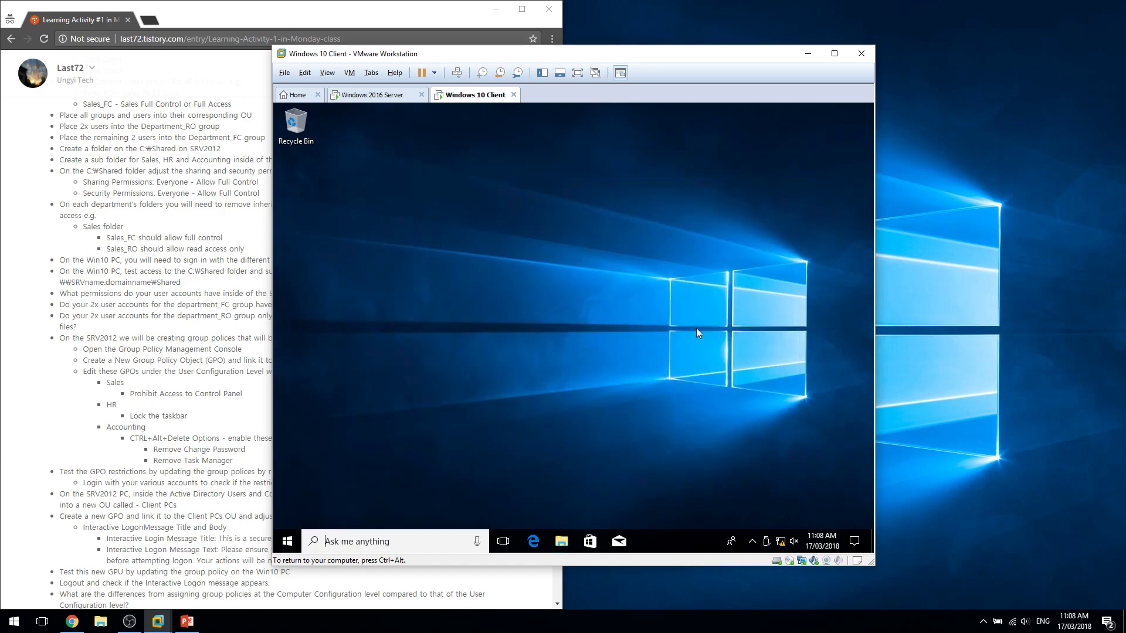
Open Command Prompt and run gpupdate /force as HR 3, fixing a typo.
{"action": "key", "text": "super"}
{"action": "type", "text": "cmd"}
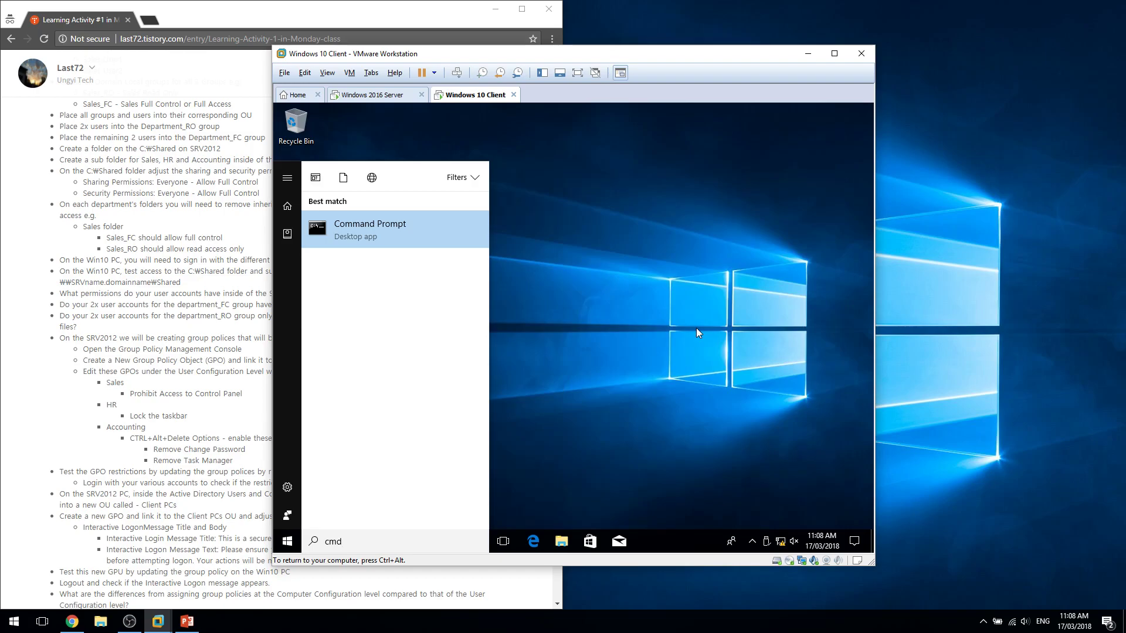
{"action": "key", "text": "Return"}
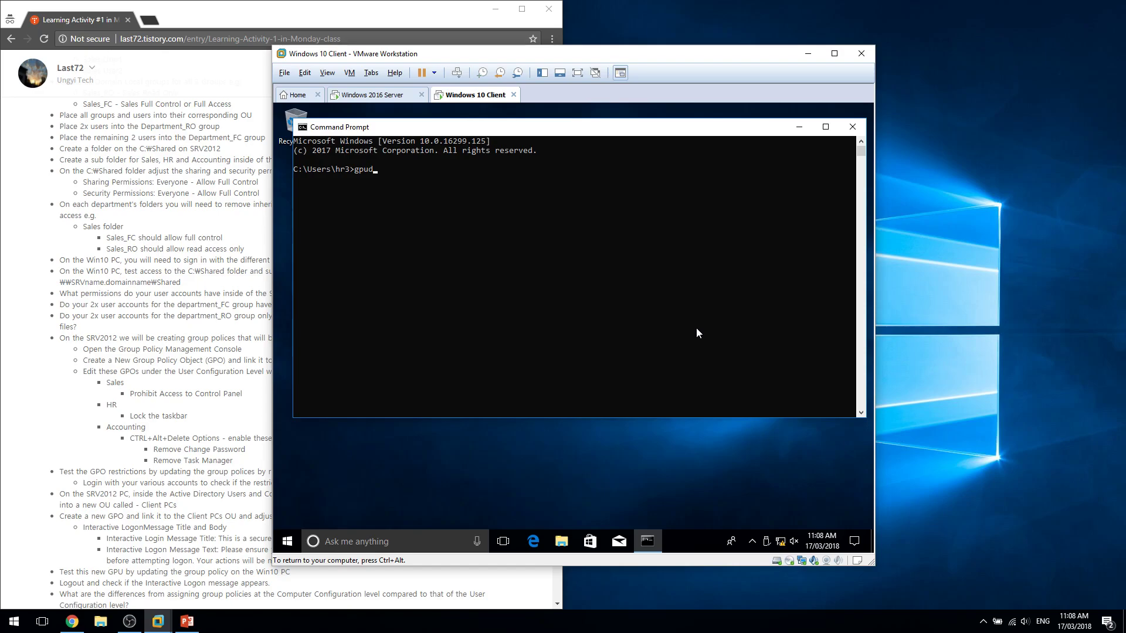
{"action": "type", "text": "gpupdate /fp"}
{"action": "key", "text": "BackSpace"}
{"action": "type", "text": "orce"}
{"action": "key", "text": "Return"}
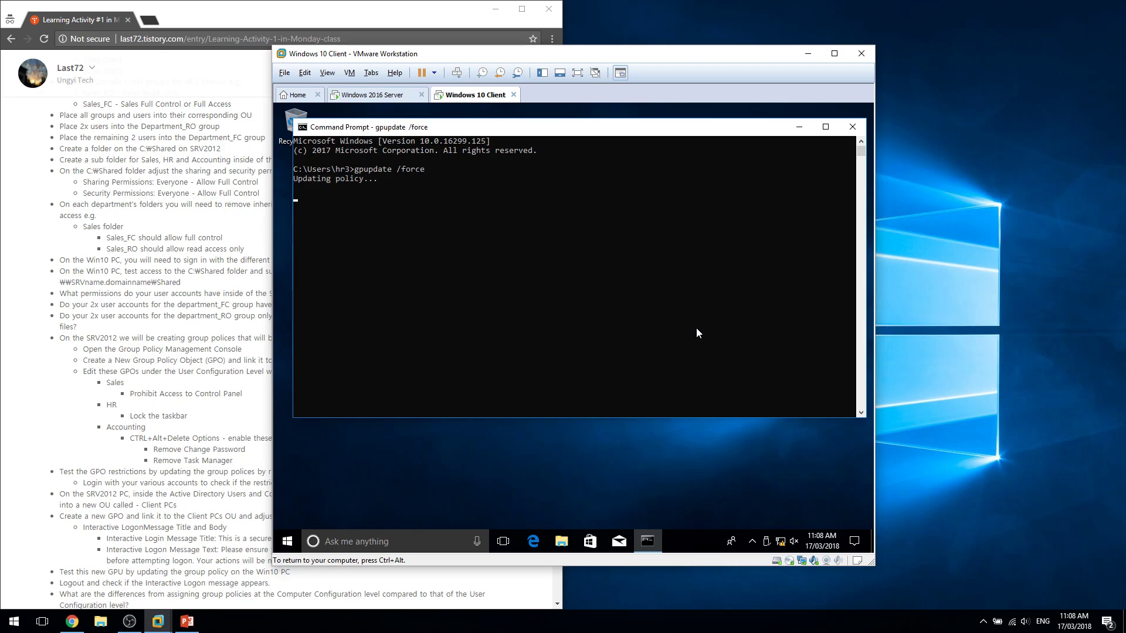
Check the taskbar's Lock the taskbar option twice while the policy updates.
{"action": "right_click", "coordinate": [690, 529]}
{"action": "left_click", "coordinate": [652, 509]}
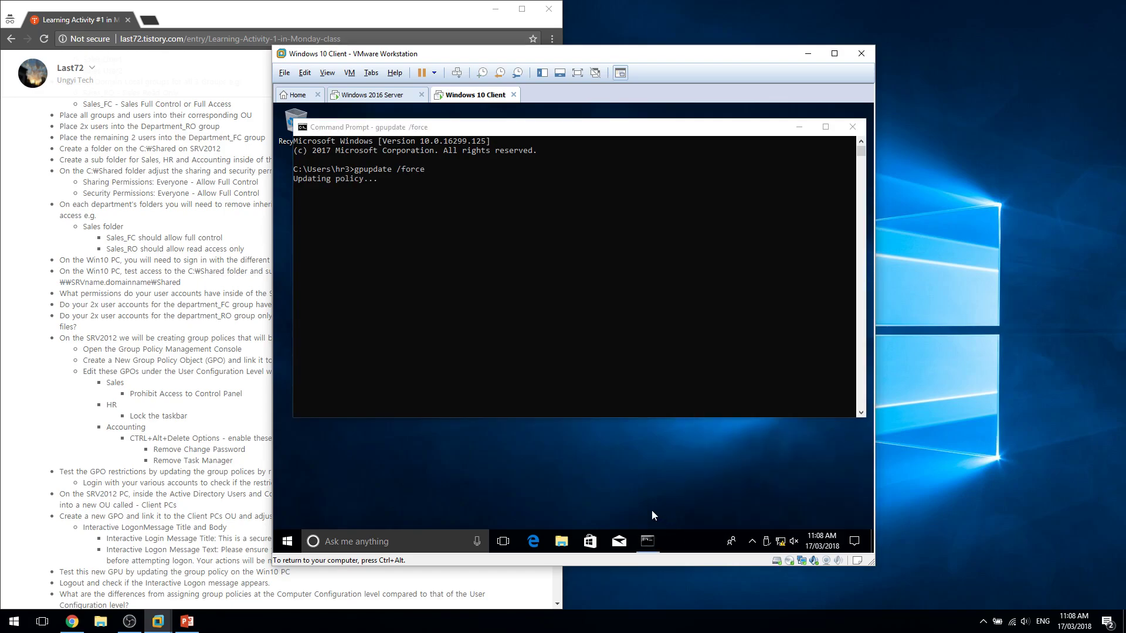
{"action": "right_click", "coordinate": [688, 536]}
{"action": "left_click", "coordinate": [681, 521]}
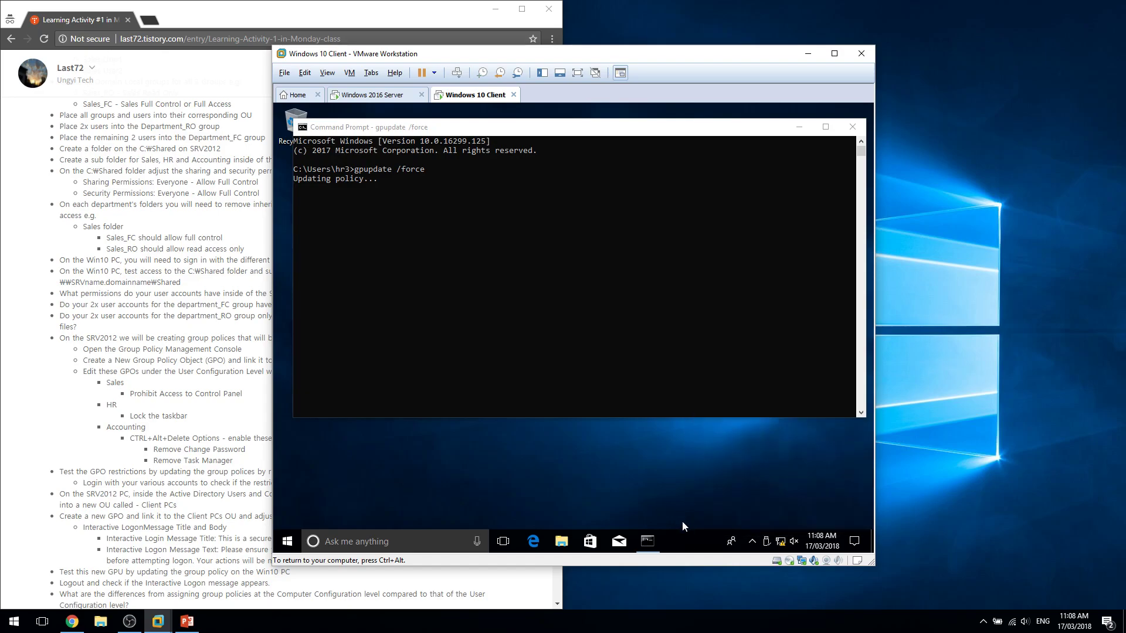
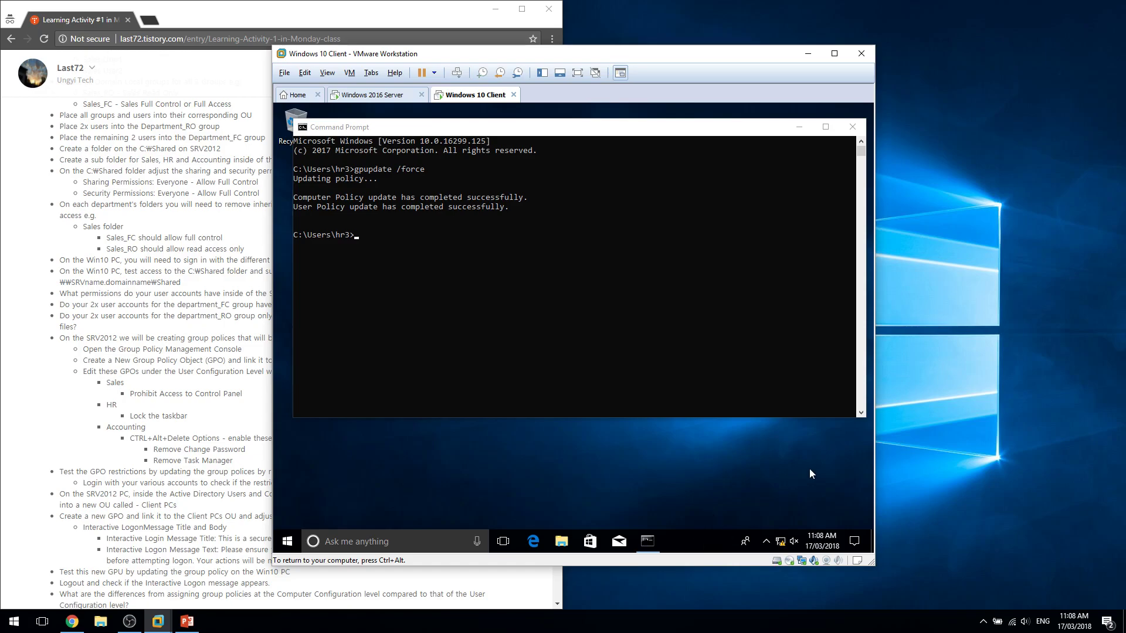
Confirm 'Lock the taskbar' is greyed out in HR 3's taskbar menu.
{"action": "right_click", "coordinate": [684, 529]}
{"action": "left_click", "coordinate": [622, 487]}
{"action": "right_click", "coordinate": [702, 536]}
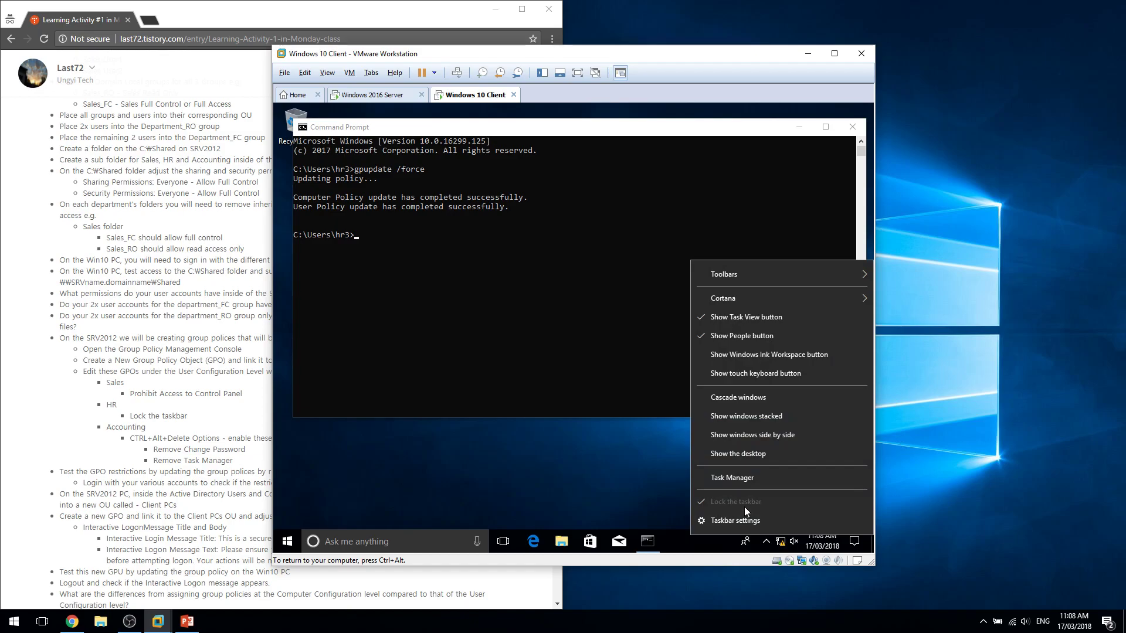
{"action": "left_click", "coordinate": [634, 488]}
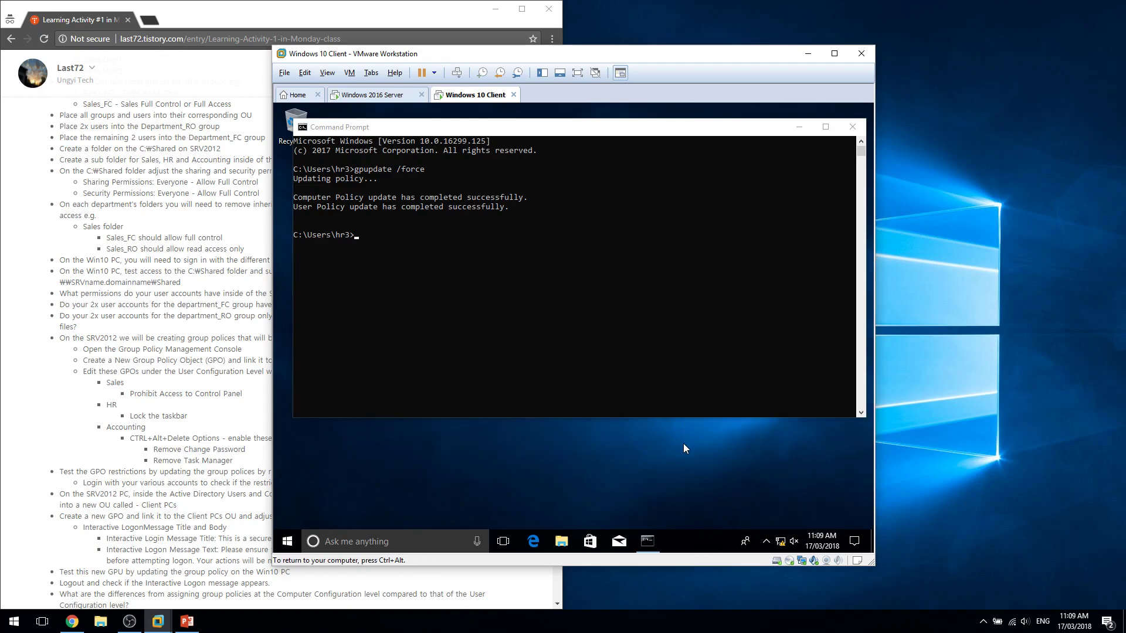
Rearrange the windows and close the Command Prompt.
{"action": "left_click_drag", "start_coordinate": [737, 470], "coordinate": [499, 303]}
{"action": "mouse_move", "coordinate": [657, 461]}
{"action": "left_mouse_down"}
{"action": "mouse_move", "coordinate": [942, 246]}
{"action": "mouse_move", "coordinate": [665, 442]}
{"action": "left_mouse_up"}
{"action": "left_click_drag", "start_coordinate": [818, 476], "coordinate": [735, 462]}
{"action": "left_click", "coordinate": [851, 127]}
Switch the client from the Start menu to the Accounting 1 account.
{"action": "left_click", "coordinate": [288, 541]}
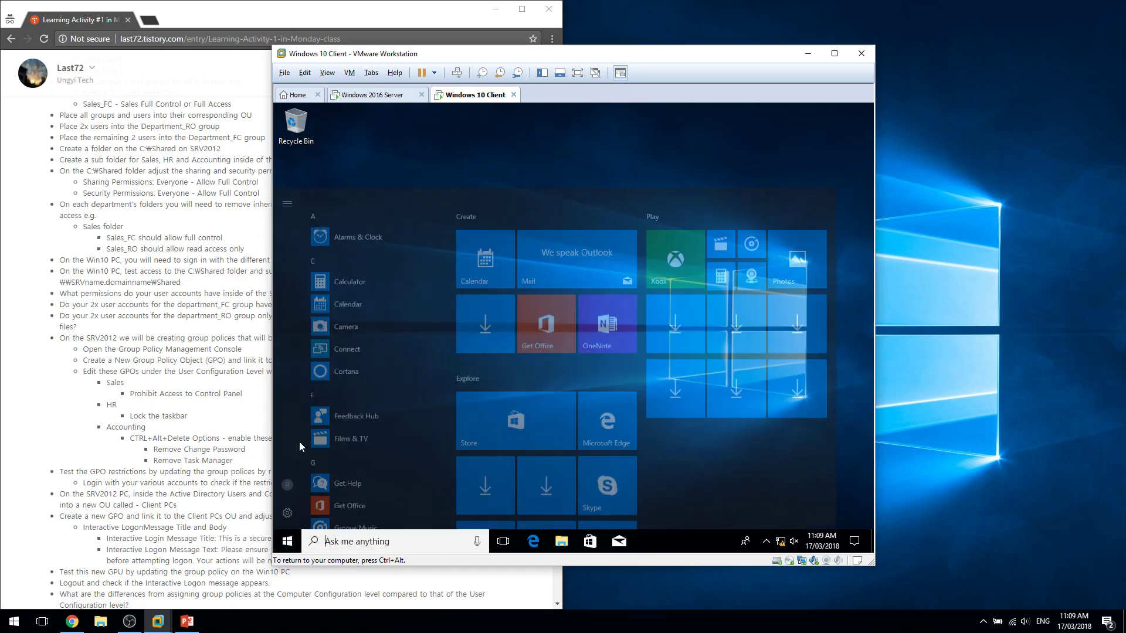
{"action": "left_click", "coordinate": [287, 459]}
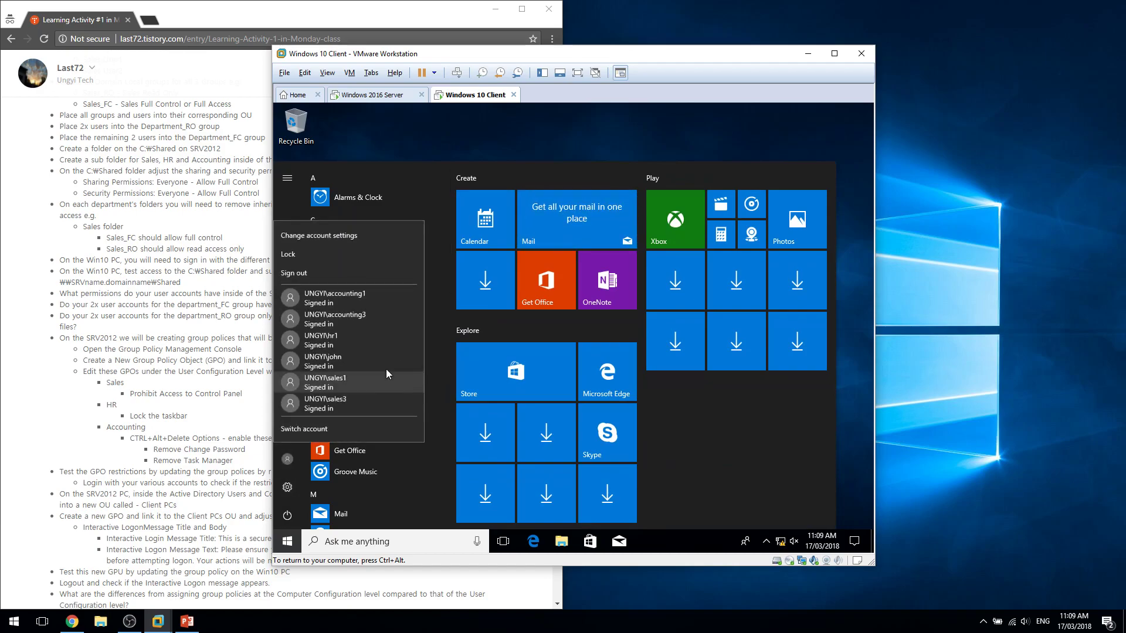
{"action": "left_click", "coordinate": [392, 303]}
{"action": "key", "text": "ctrl+alt"}
{"action": "left_click_drag", "start_coordinate": [155, 438], "coordinate": [258, 454]}
{"action": "left_click", "coordinate": [259, 454]}
Enter Accounting 1's password, retrying after an incorrect first attempt, and sign in.
{"action": "left_click", "coordinate": [642, 441]}
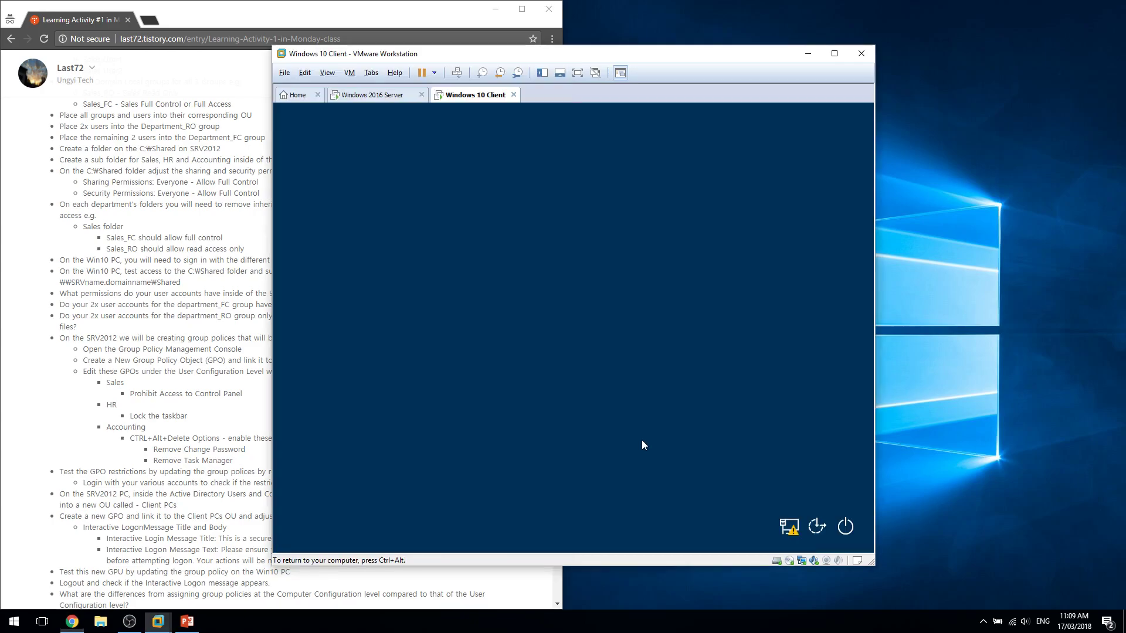
{"action": "left_click", "coordinate": [183, 459]}
{"action": "double_click", "coordinate": [178, 449]}
{"action": "left_click", "coordinate": [188, 445]}
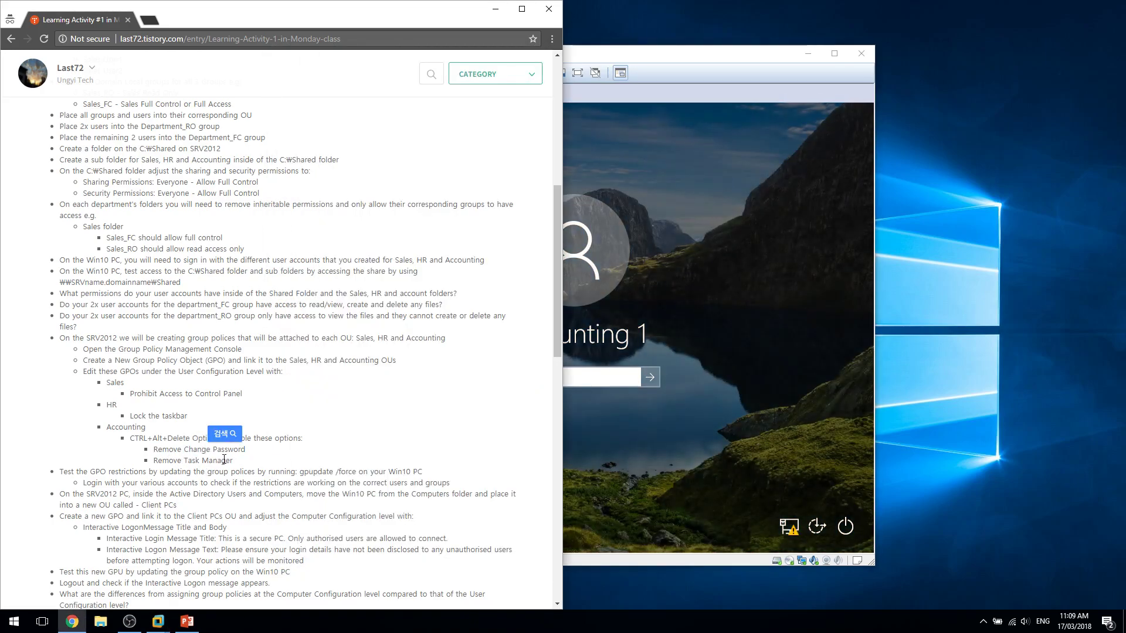
{"action": "left_click", "coordinate": [617, 441]}
{"action": "type", "text": "P@ssw0rd"}
{"action": "key", "text": "Return"}
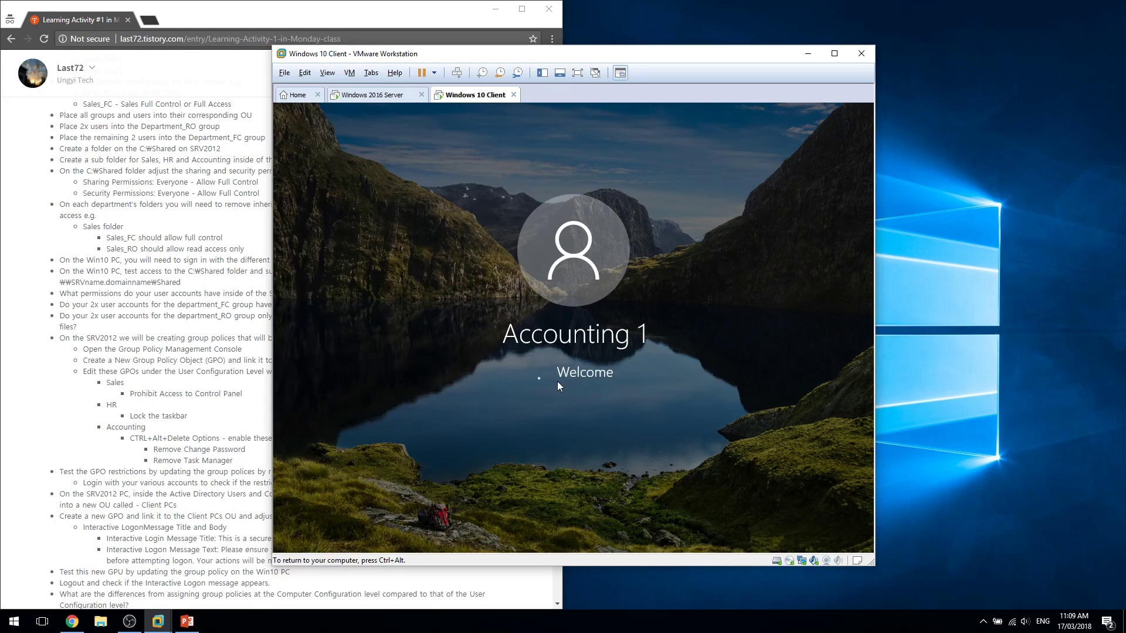
{"action": "left_click", "coordinate": [588, 392]}
{"action": "type", "text": "Pa$$w0rd"}
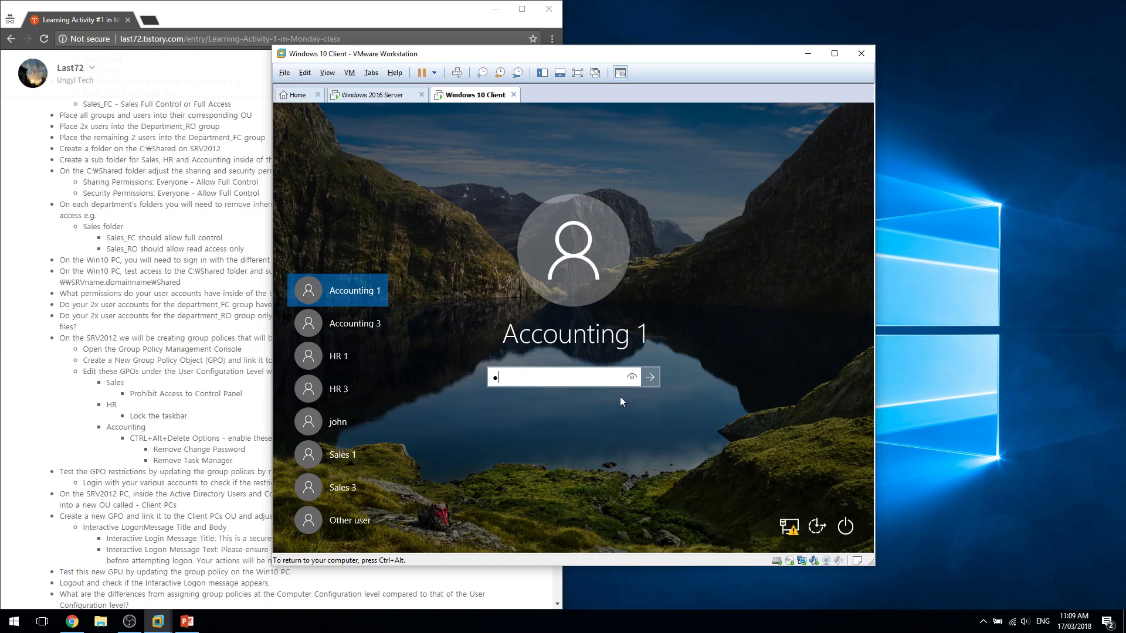
{"action": "key", "text": "Return"}
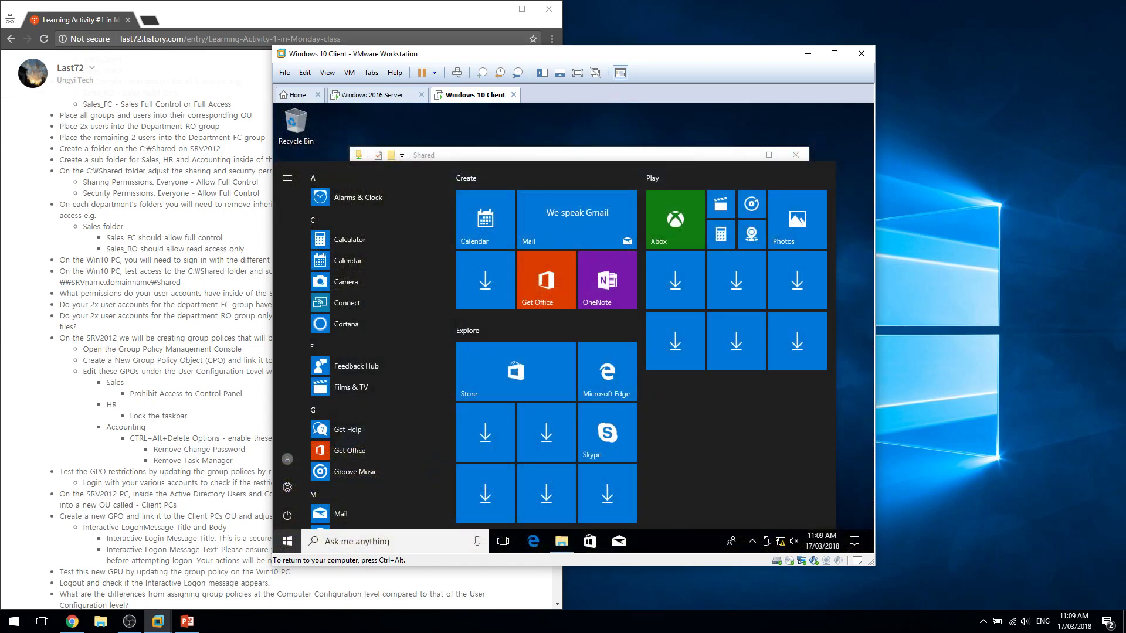
{"action": "left_click", "coordinate": [825, 144]}
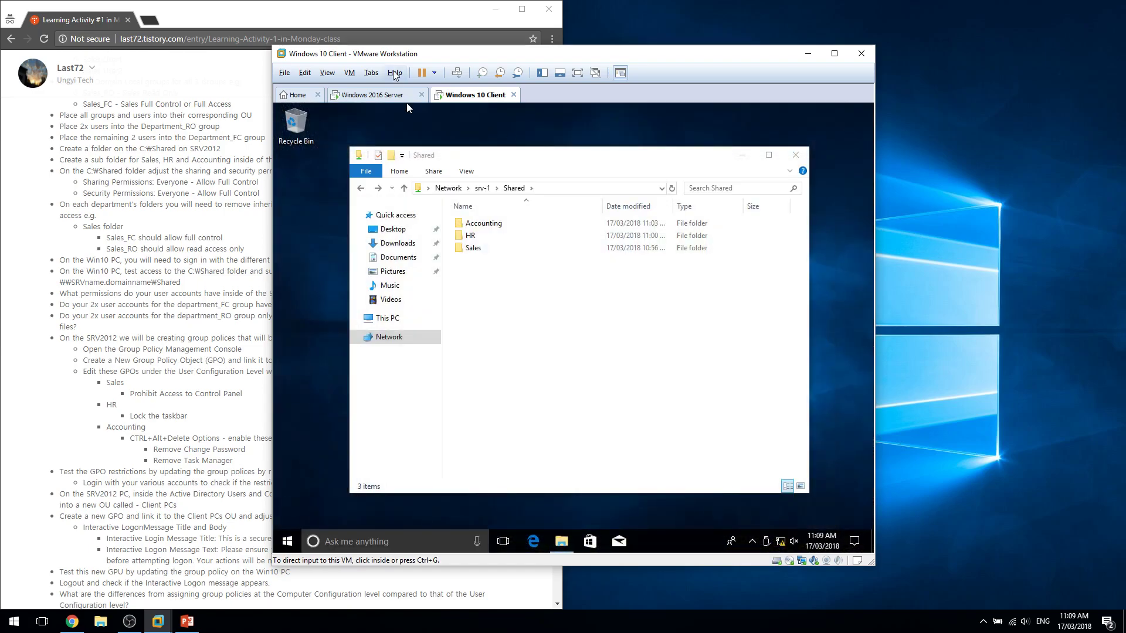
Verify Ctrl+Alt+Del still offers Task Manager and Change a password.
{"action": "key", "text": "ctrl+alt+Insert"}
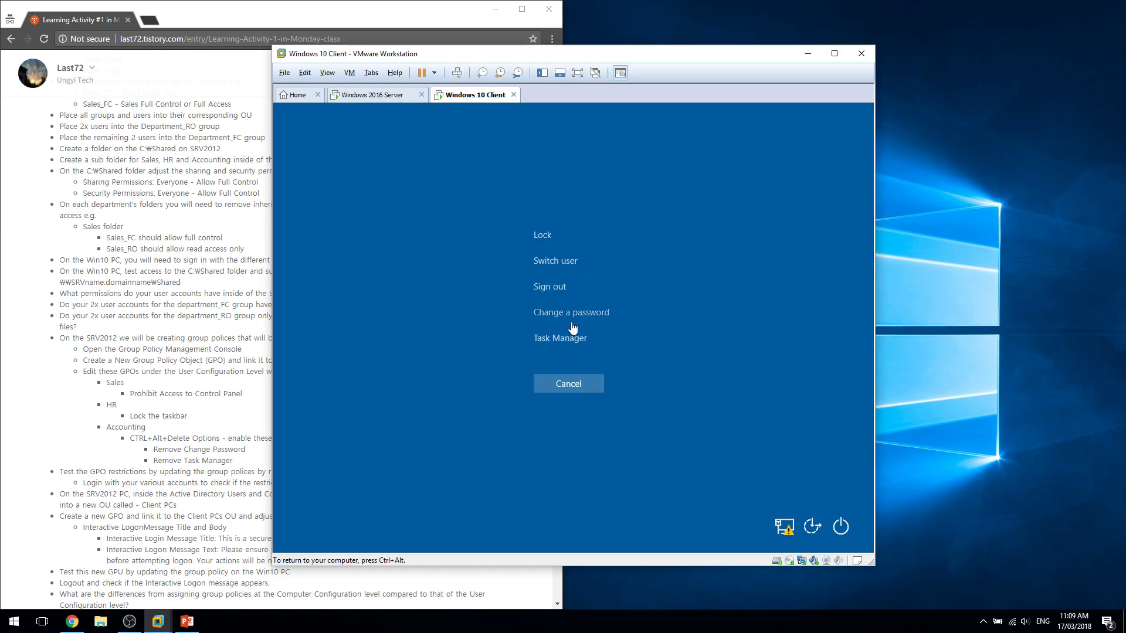
{"action": "left_click", "coordinate": [574, 346]}
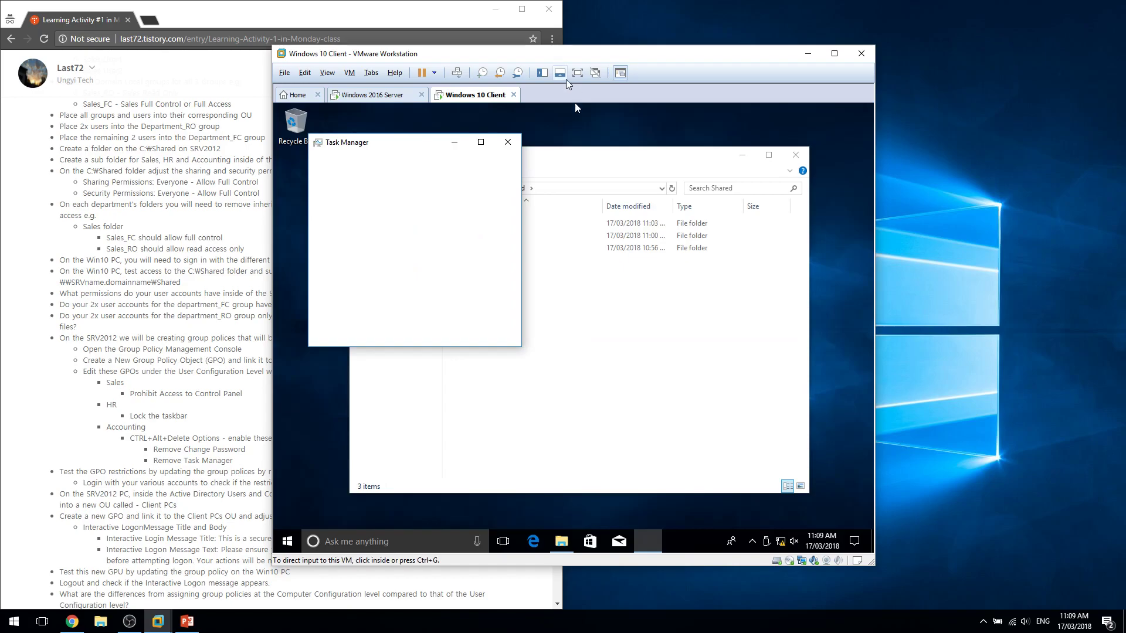
{"action": "key", "text": "ctrl+alt+Insert"}
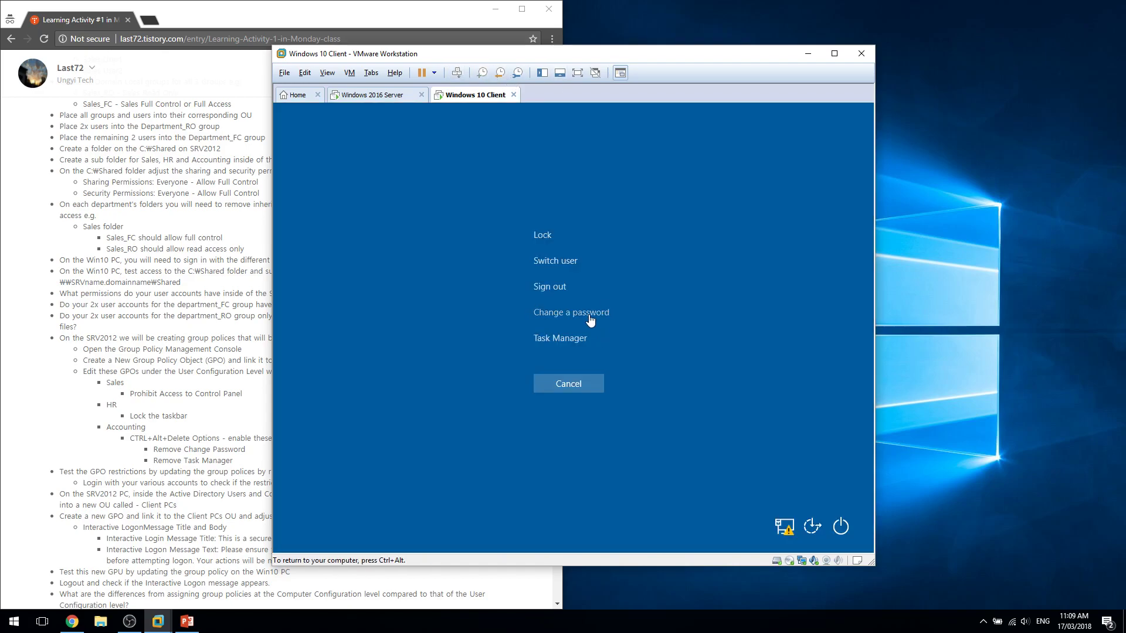
{"action": "left_click", "coordinate": [602, 321]}
{"action": "left_click", "coordinate": [599, 497]}
{"action": "left_click", "coordinate": [568, 384]}
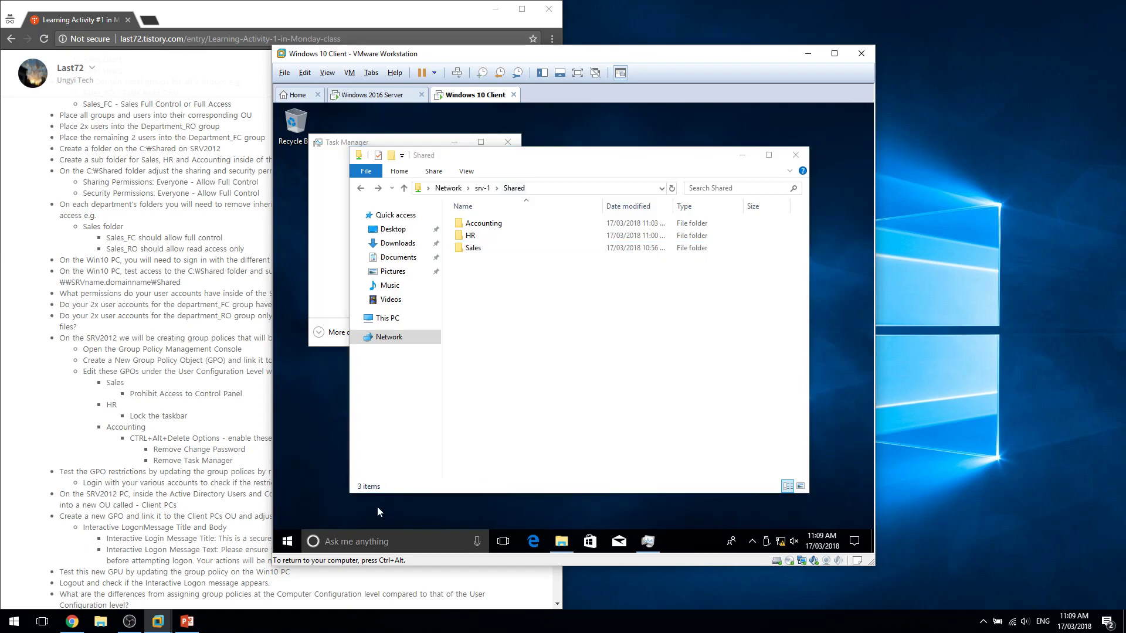
{"action": "key", "text": "super"}
Open a command prompt and run gpupdate /force as Accounting 1.
{"action": "type", "text": "cmd"}
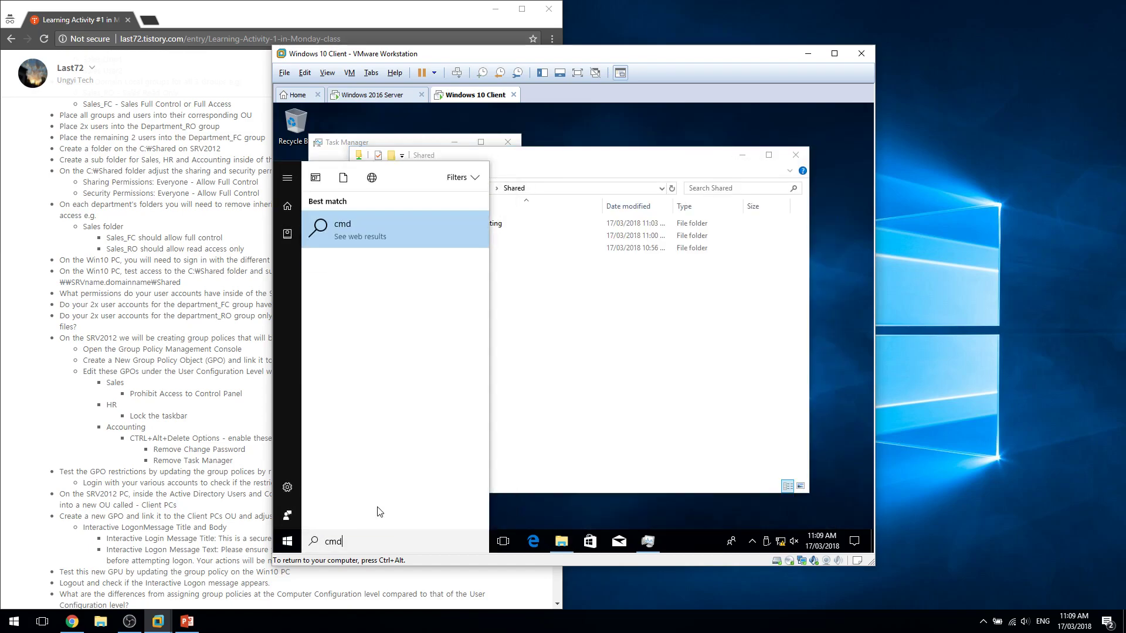
{"action": "key", "text": "Return"}
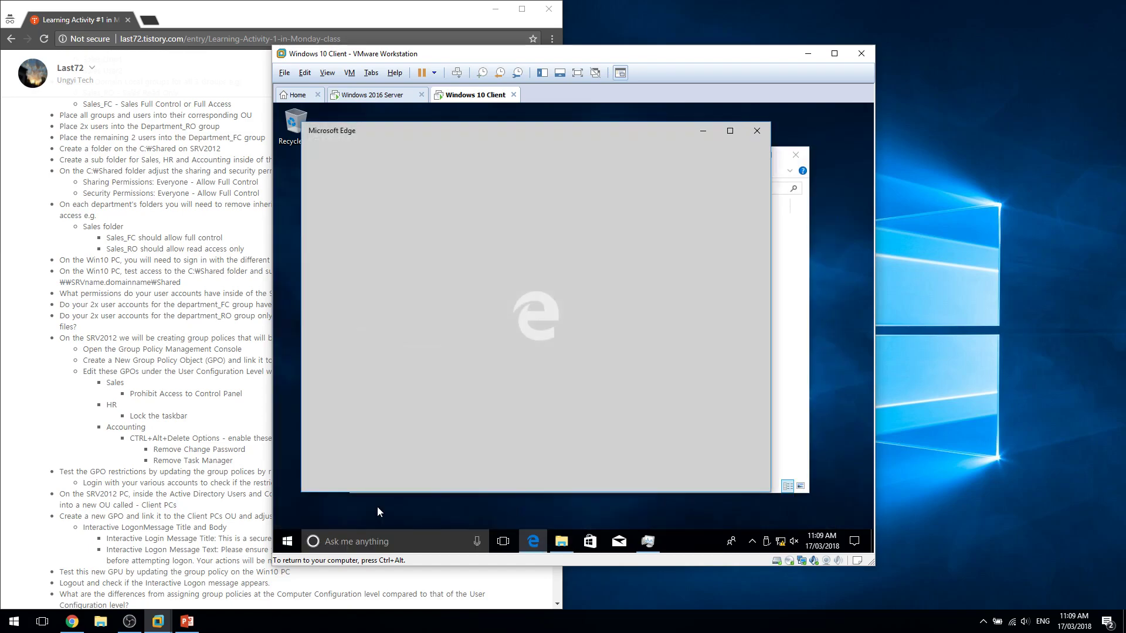
{"action": "key", "text": "super+r"}
{"action": "key", "text": "Return"}
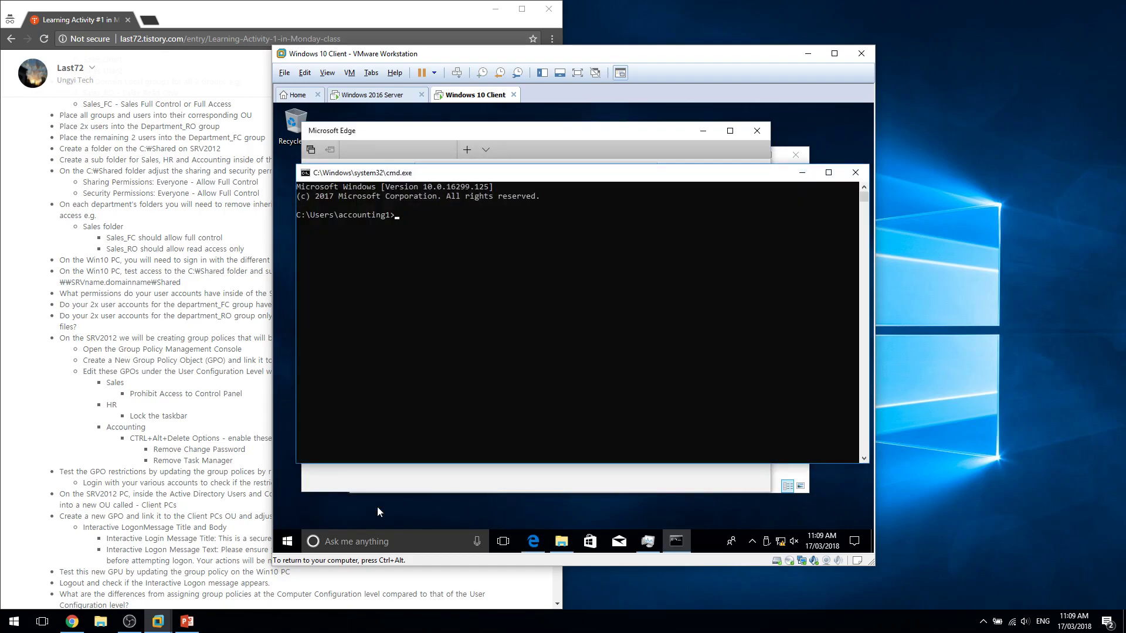
{"action": "type", "text": "gpupdate"}
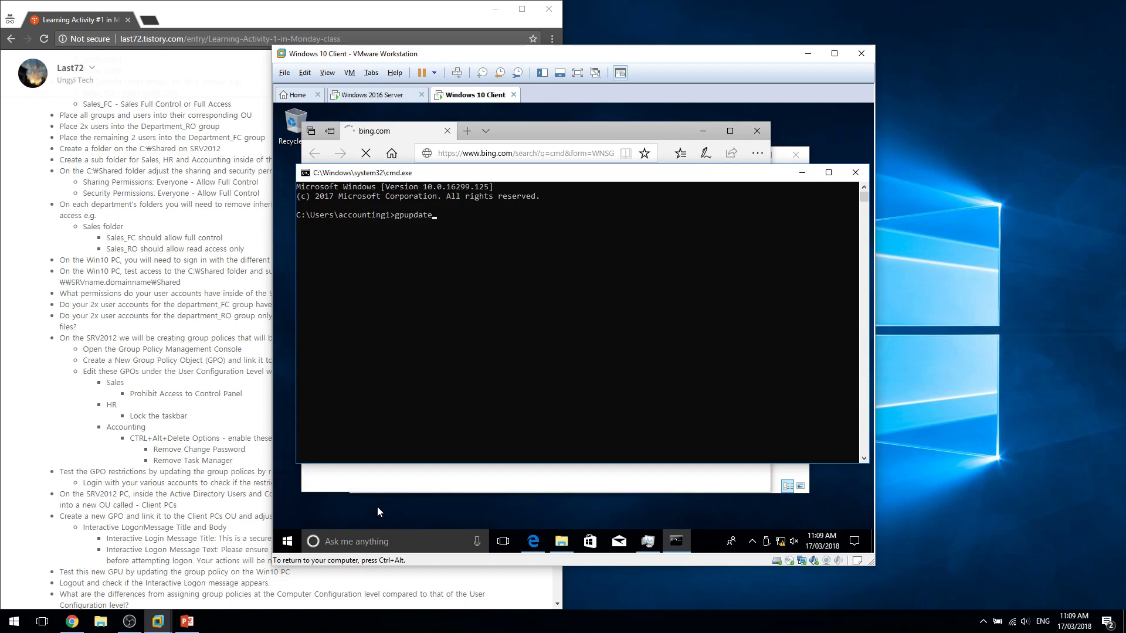
{"action": "type", "text": " /force"}
{"action": "key", "text": "Return"}
Close the stray Edge window and check the security screen, then cancel to the desktop.
{"action": "left_click", "coordinate": [753, 137]}
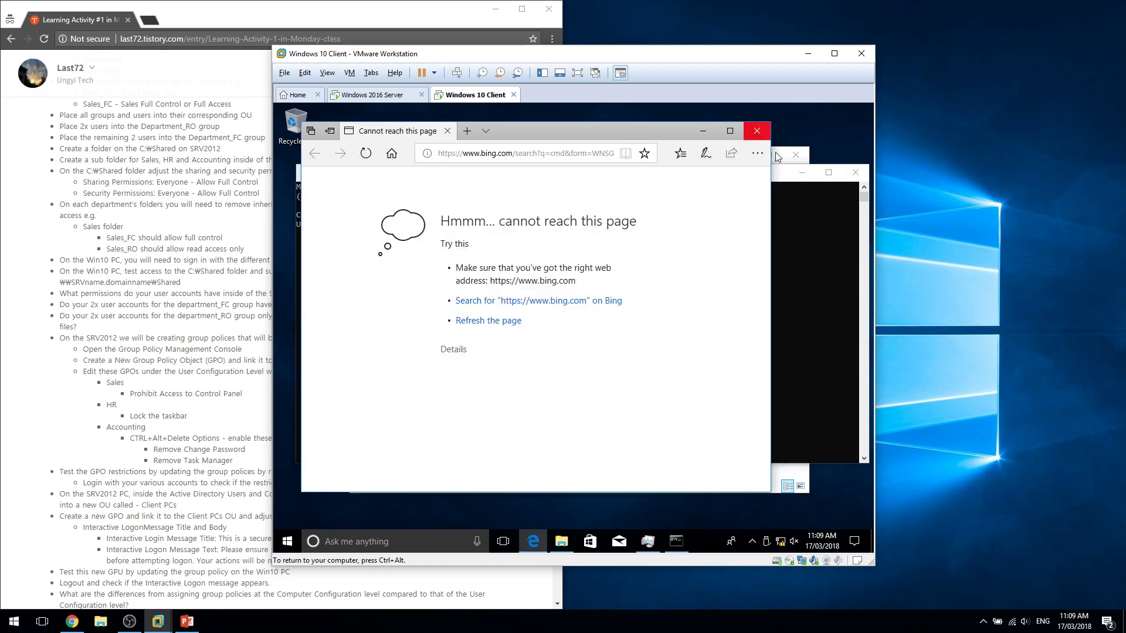
{"action": "left_click", "coordinate": [757, 132]}
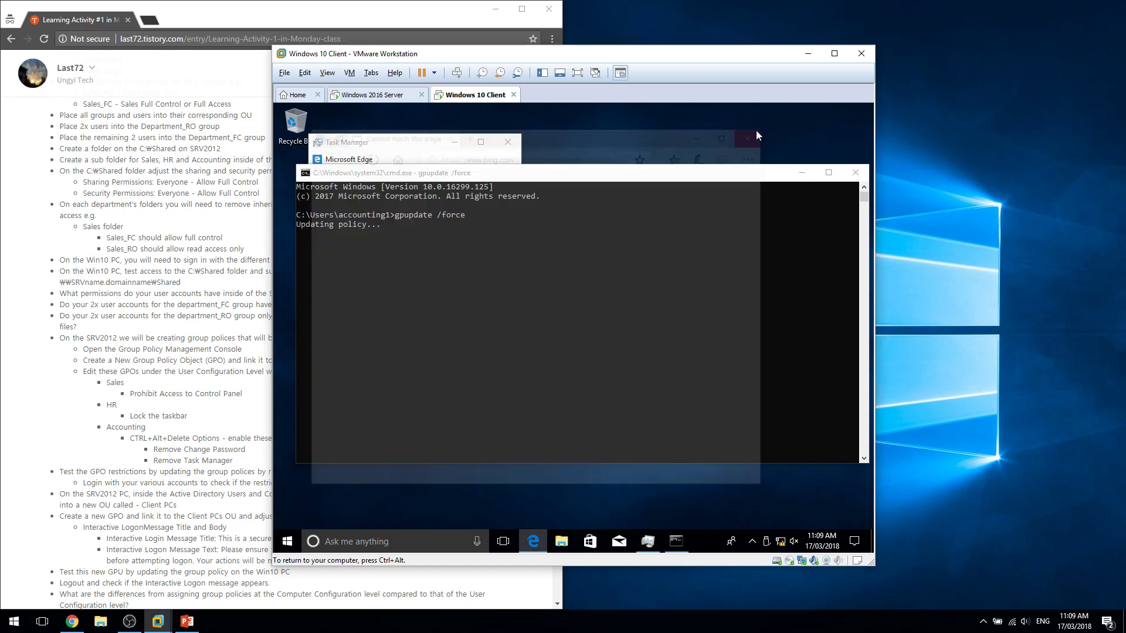
{"action": "left_click_drag", "start_coordinate": [672, 178], "coordinate": [662, 229]}
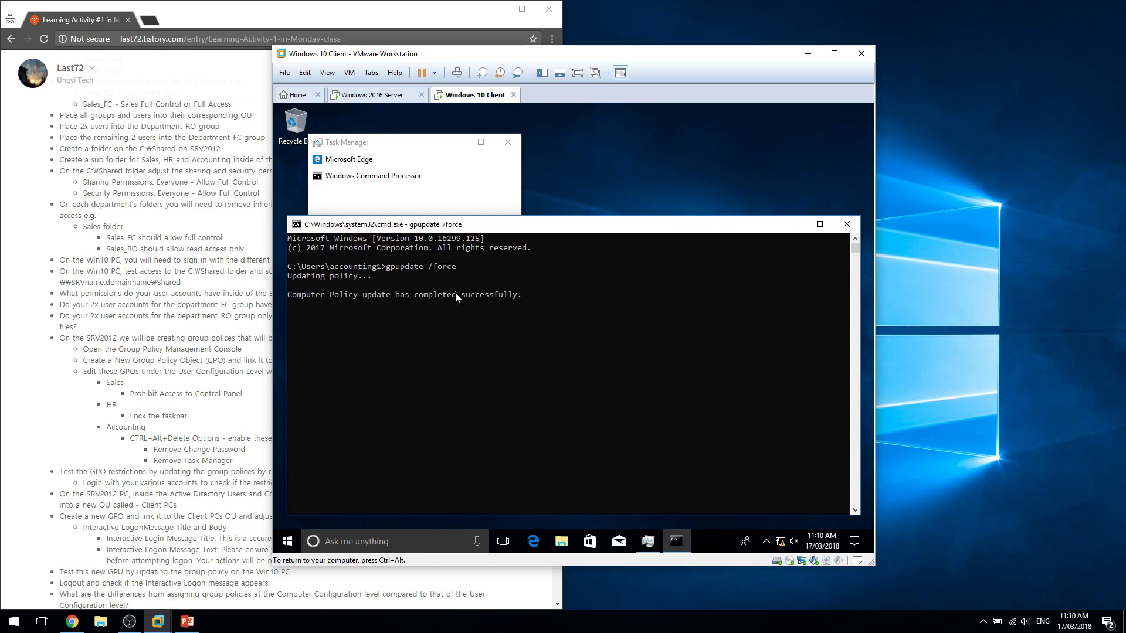
{"action": "left_click", "coordinate": [456, 73]}
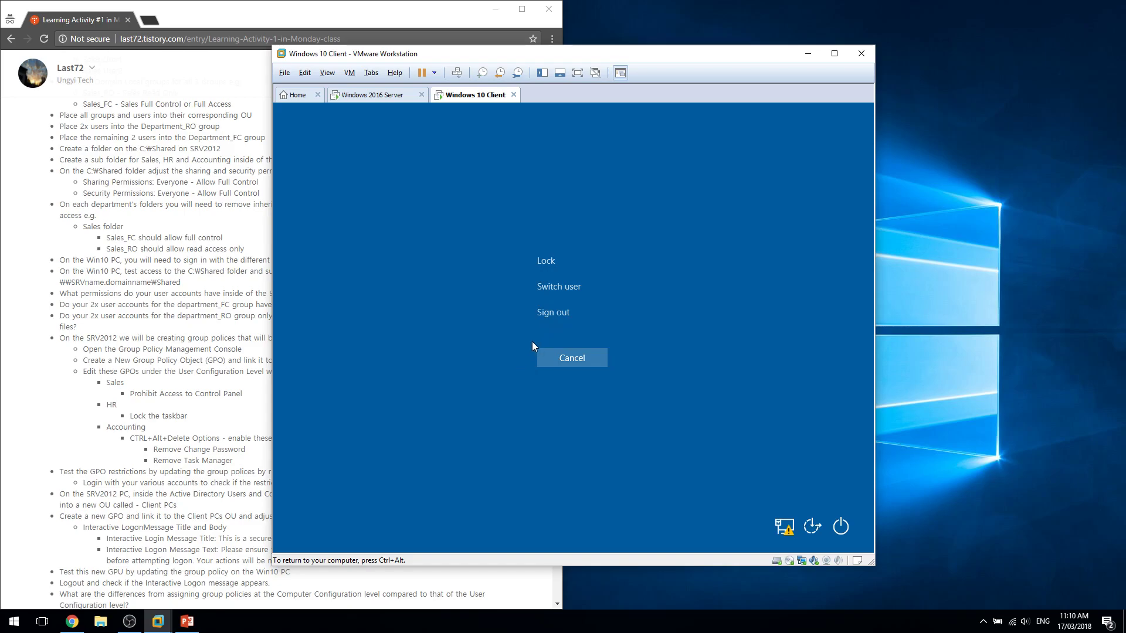
{"action": "left_click", "coordinate": [551, 355]}
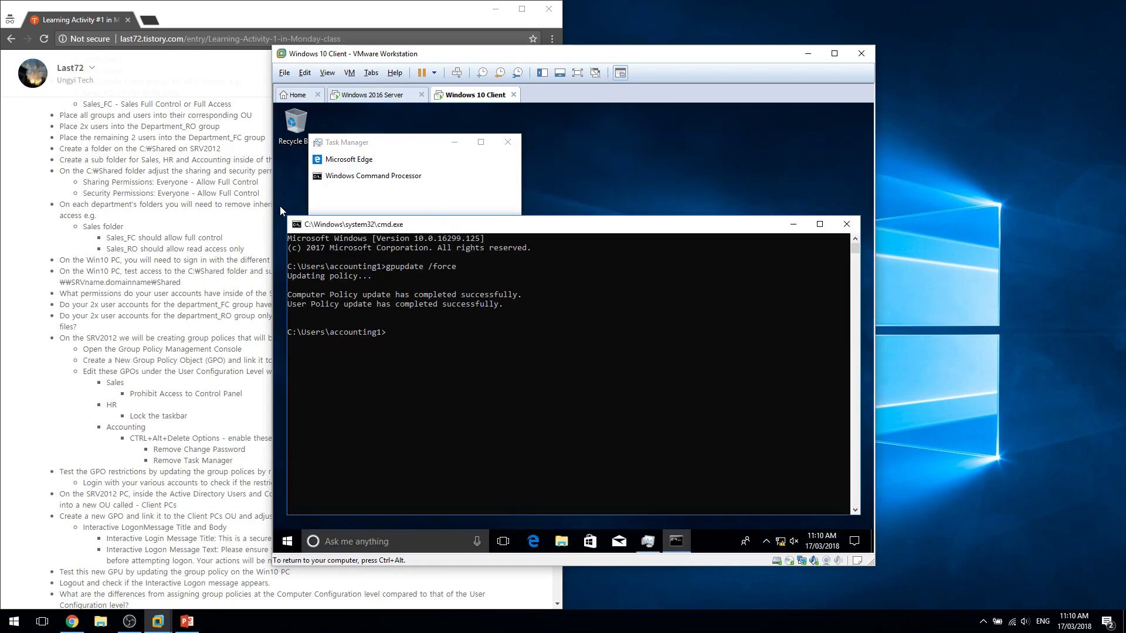
{"action": "left_click", "coordinate": [295, 224]}
{"action": "left_click", "coordinate": [287, 541]}
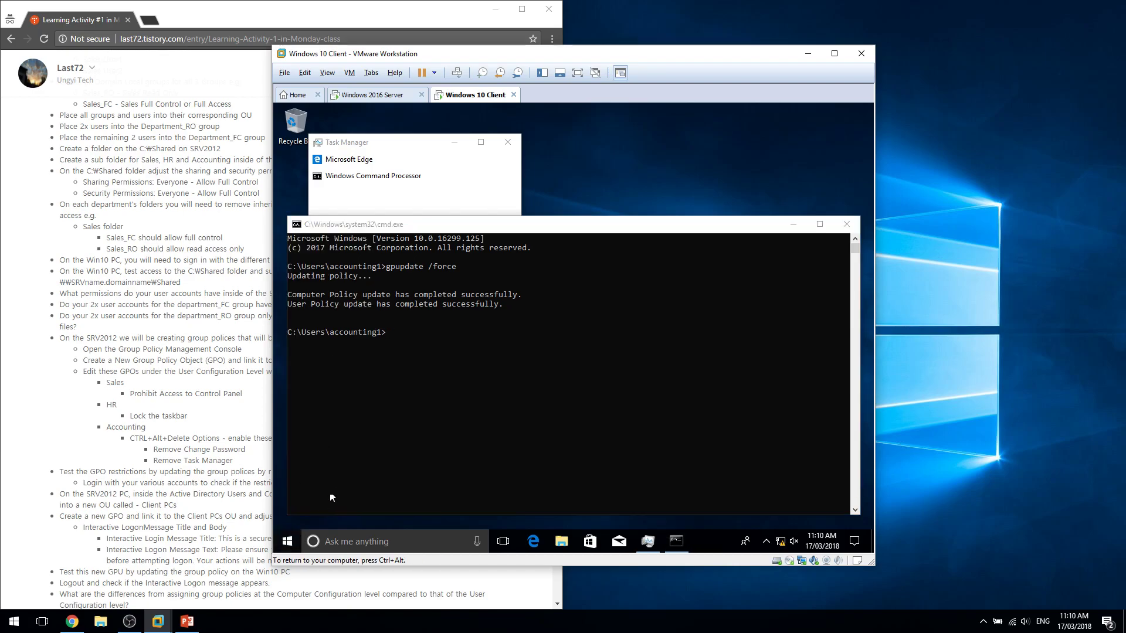
Check the Start menu's account list, then close Start and the Command Prompt.
{"action": "left_click", "coordinate": [286, 541]}
{"action": "left_click", "coordinate": [287, 459]}
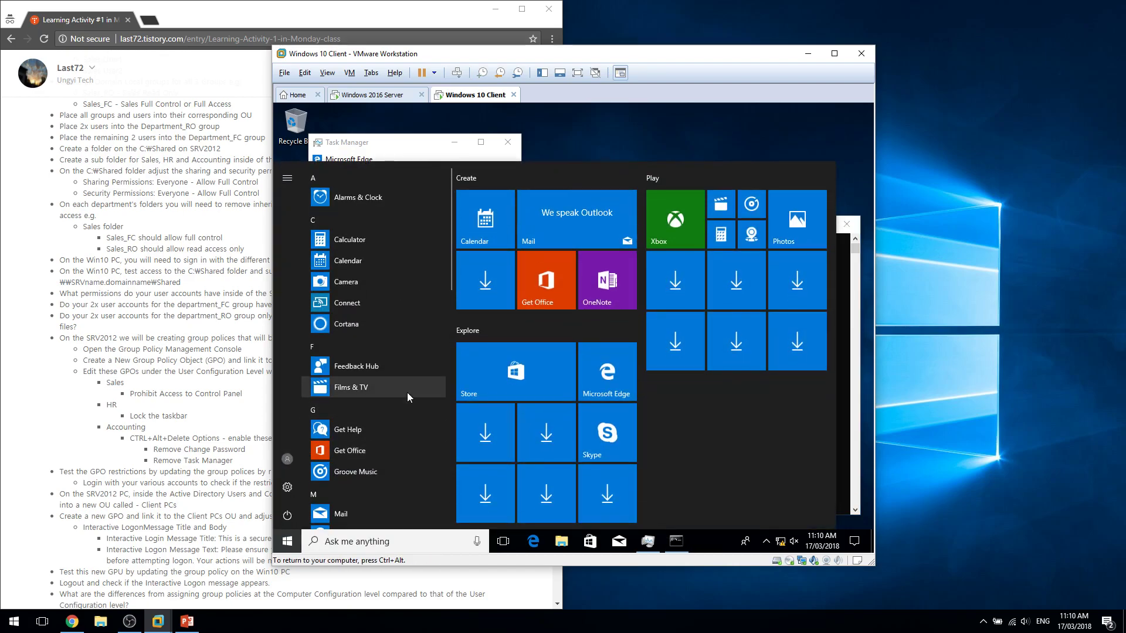
{"action": "left_click", "coordinate": [694, 448]}
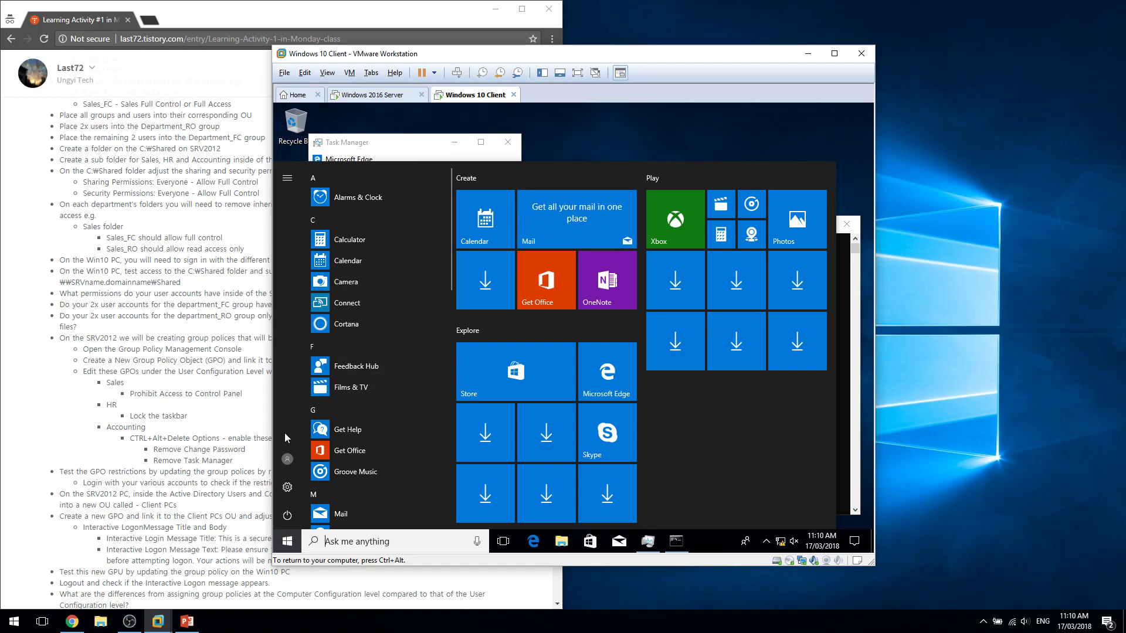
{"action": "left_click", "coordinate": [288, 459]}
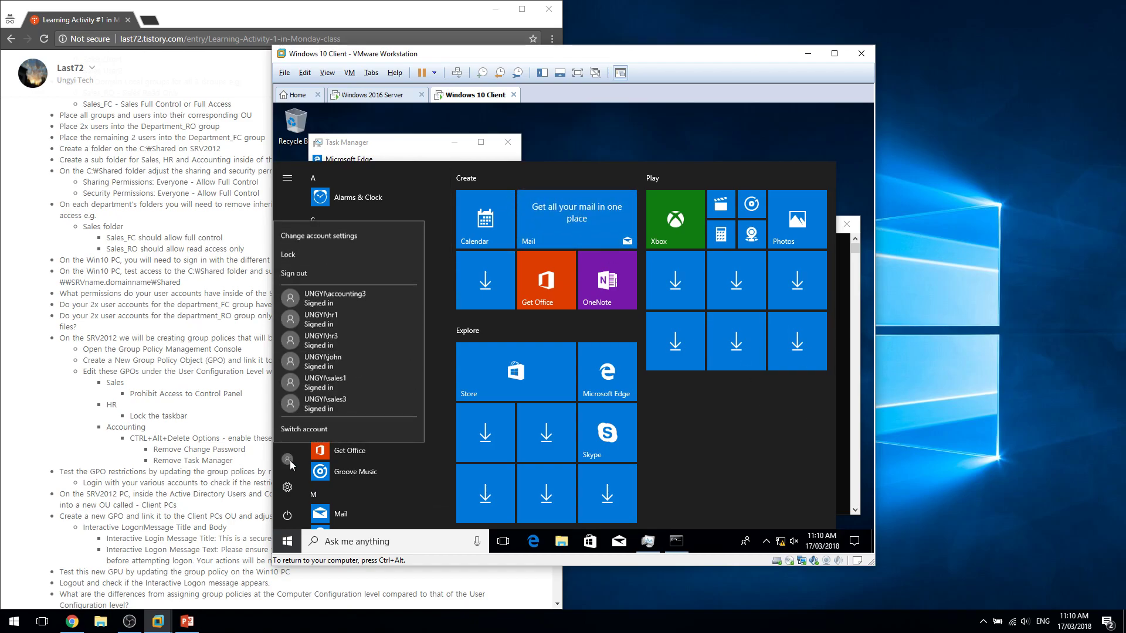
{"action": "left_click", "coordinate": [360, 299]}
{"action": "left_click", "coordinate": [599, 153]}
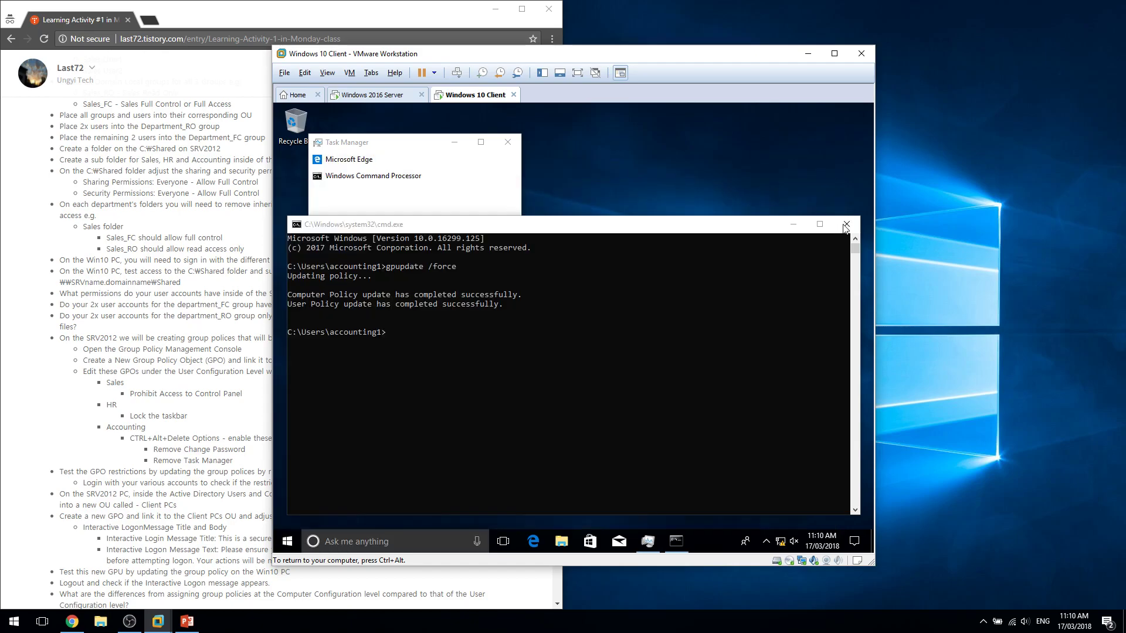
{"action": "left_click", "coordinate": [847, 223]}
In Task Manager's Users tab, use Switch user account on the sales1 session.
{"action": "left_click", "coordinate": [337, 333]}
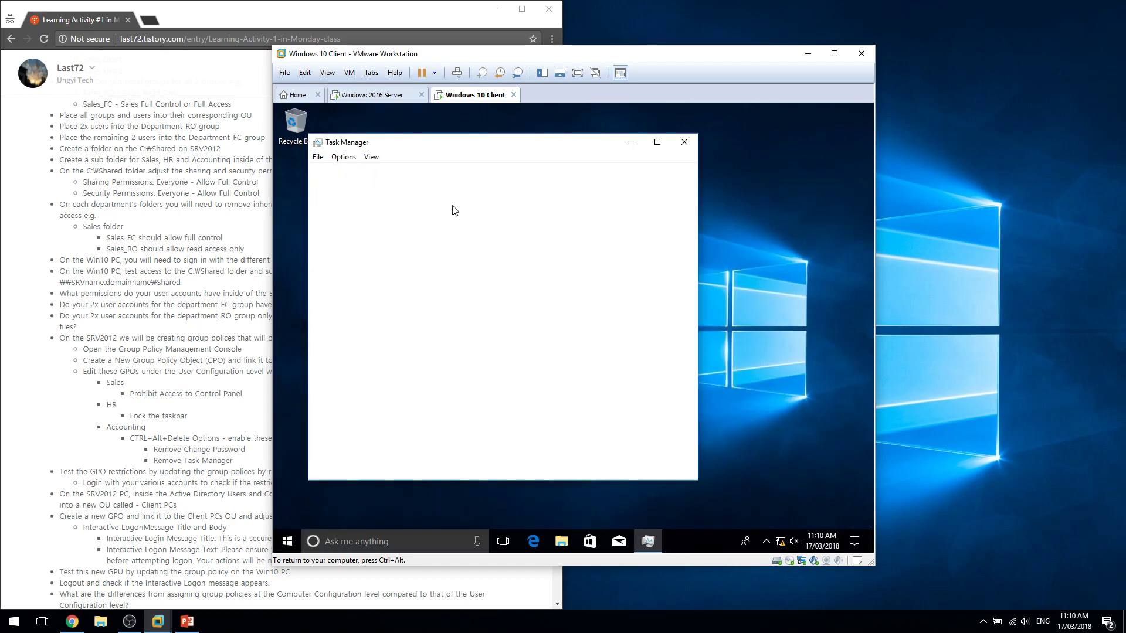
{"action": "left_click", "coordinate": [479, 171]}
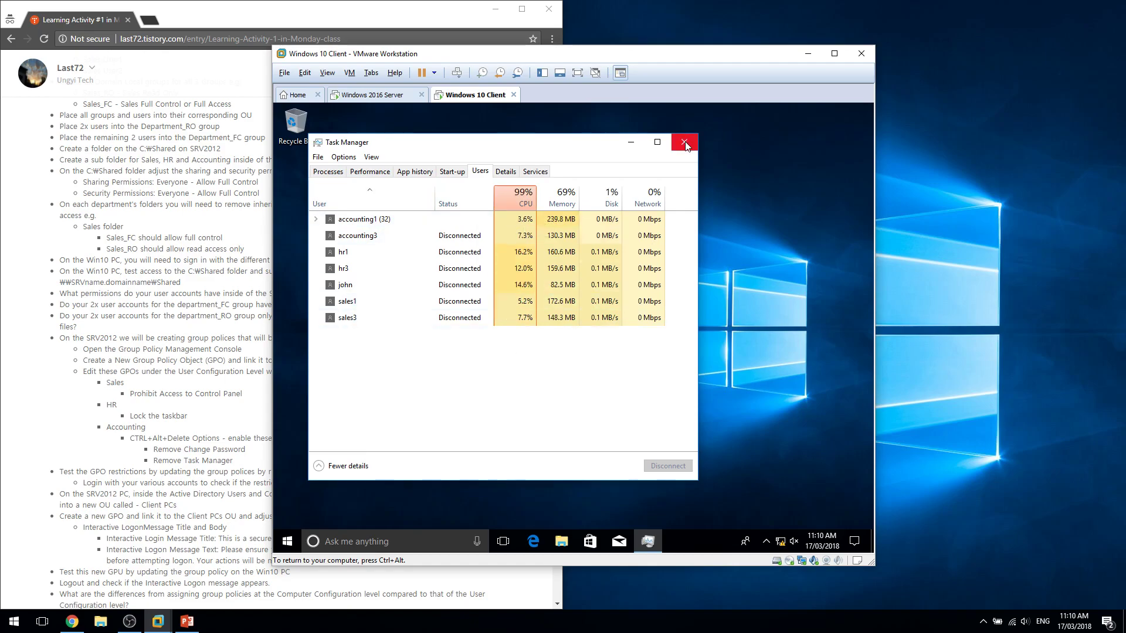
{"action": "right_click", "coordinate": [459, 305]}
{"action": "left_click", "coordinate": [479, 323]}
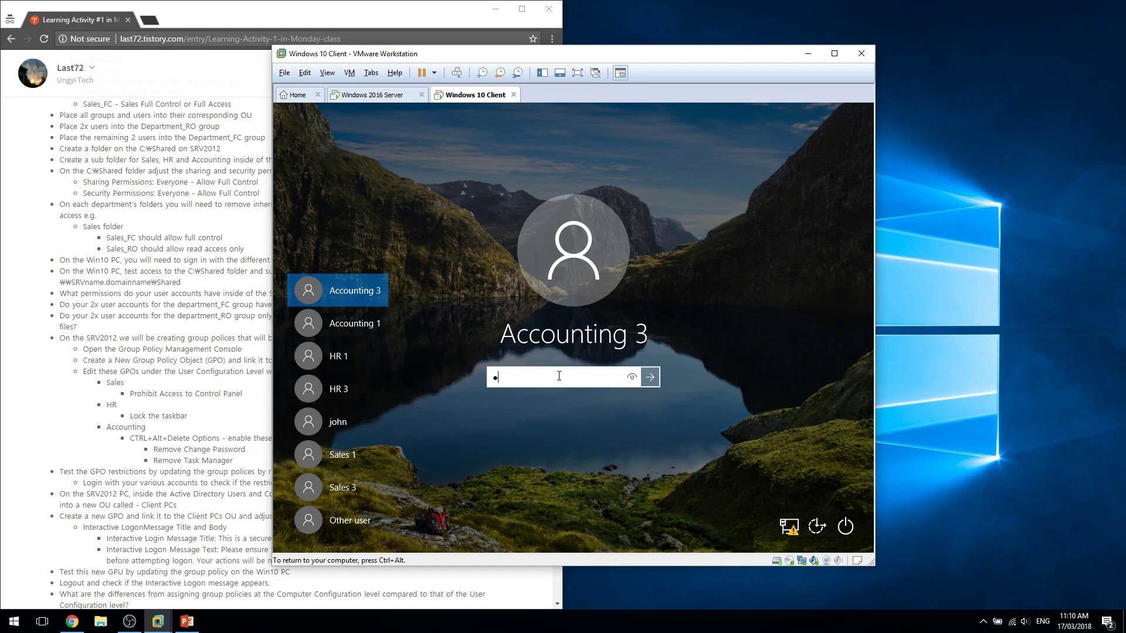
Enter the Accounting 3 password and sign in.
{"action": "type", "text": "P"}
{"action": "key", "text": "Return"}
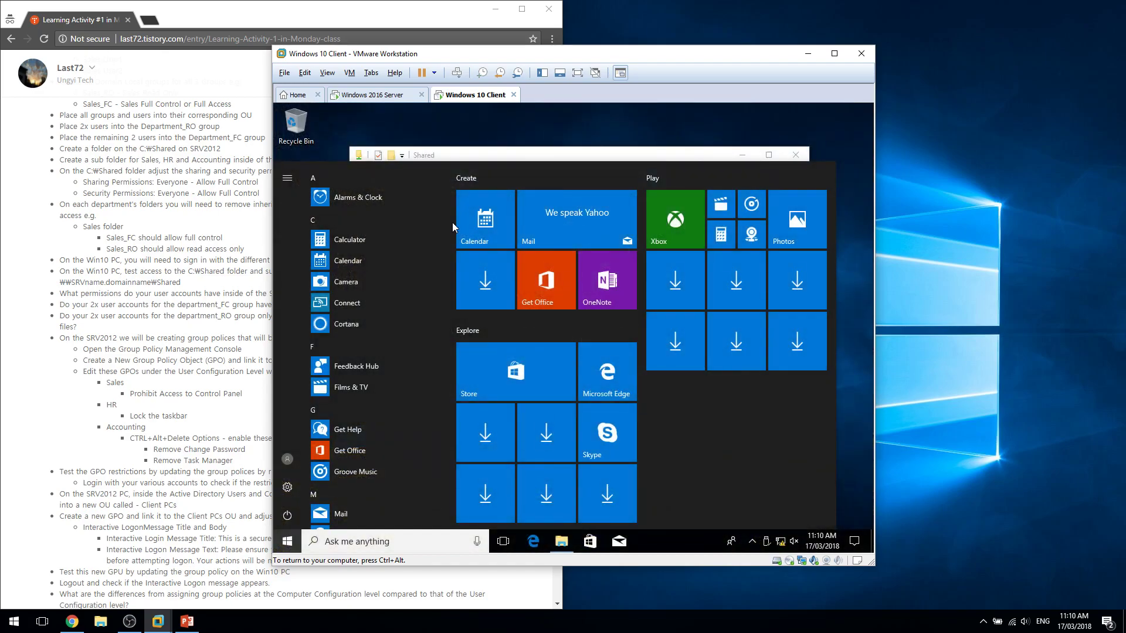
{"action": "left_click", "coordinate": [527, 154]}
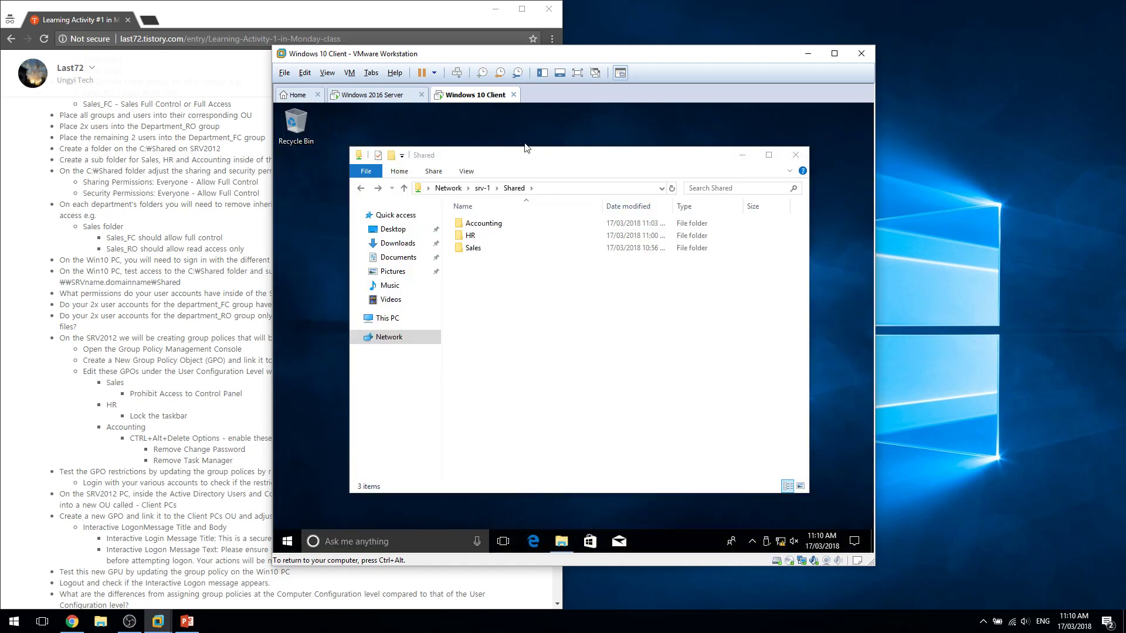
Open cmd via Win+R and rerun gpupdate /force, correcting the recalled command.
{"action": "key", "text": "super+r"}
{"action": "type", "text": "cmd"}
{"action": "key", "text": "Return"}
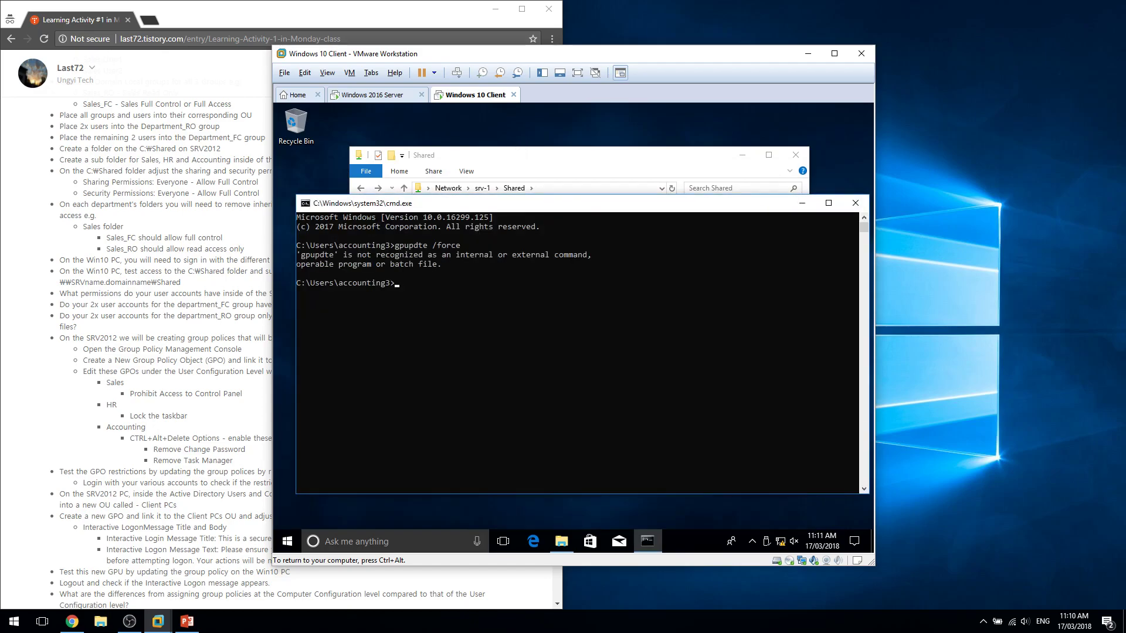
{"action": "key", "text": "Up"}
{"action": "type", "text": "a"}
{"action": "key", "text": "Return"}
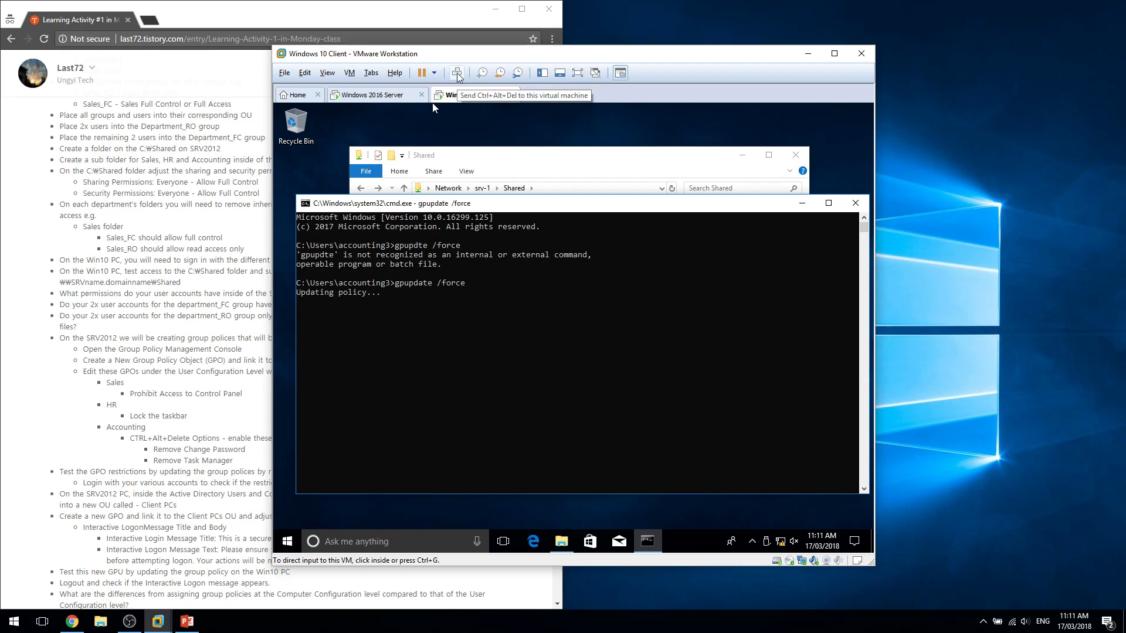
Read the GPO instructions on the activity page, then bring up the VM's Ctrl+Alt+Del screen.
{"action": "left_click", "coordinate": [145, 491]}
{"action": "left_click_drag", "start_coordinate": [208, 473], "coordinate": [285, 492]}
{"action": "left_click", "coordinate": [226, 461]}
{"action": "left_click_drag", "start_coordinate": [223, 460], "coordinate": [444, 532]}
{"action": "left_click", "coordinate": [454, 532]}
{"action": "left_click_drag", "start_coordinate": [506, 517], "coordinate": [463, 471]}
{"action": "left_click", "coordinate": [457, 463]}
{"action": "left_click", "coordinate": [480, 505]}
{"action": "double_click", "coordinate": [478, 497]}
{"action": "left_click", "coordinate": [449, 495]}
{"action": "left_click", "coordinate": [642, 466]}
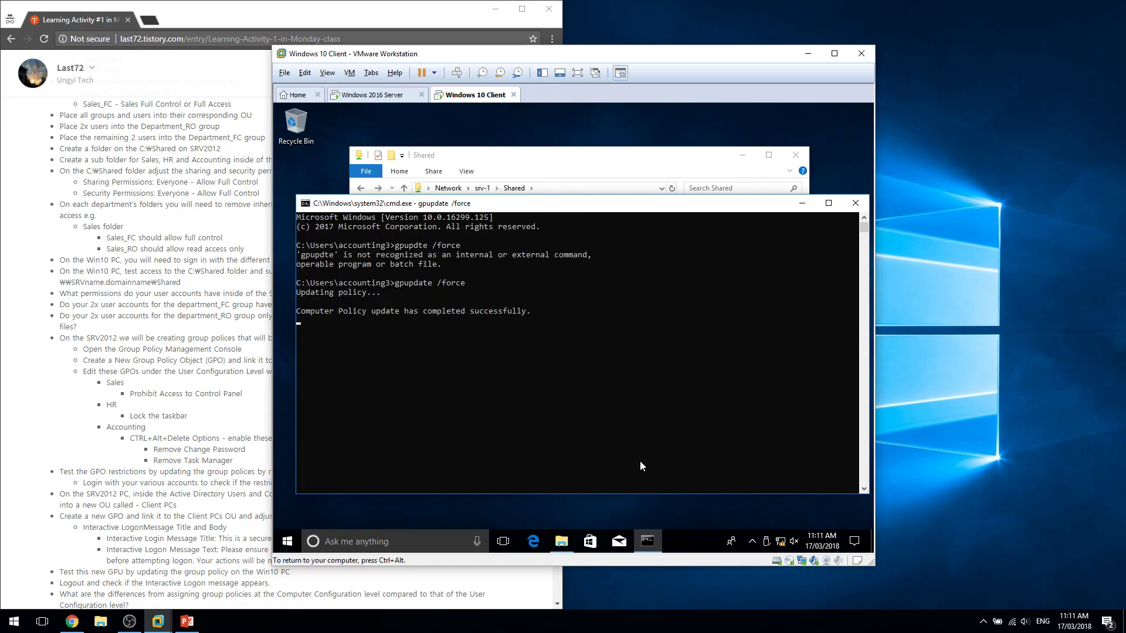
{"action": "left_click", "coordinate": [457, 72]}
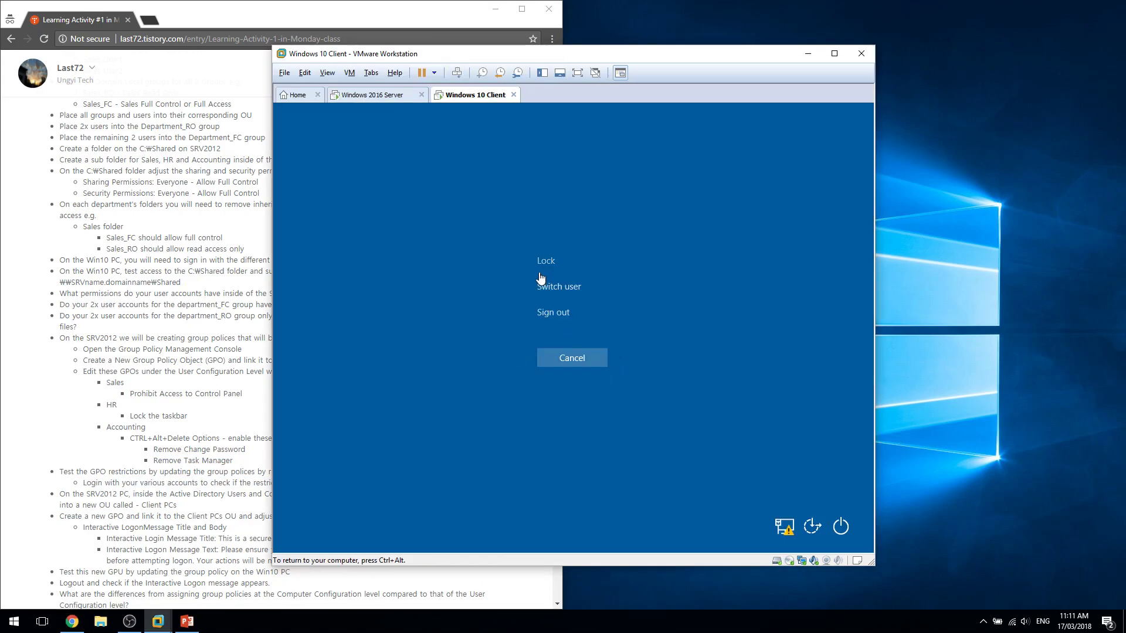
Cancel the security screen and choose Sign out from the Start menu account icon.
{"action": "left_click", "coordinate": [588, 358]}
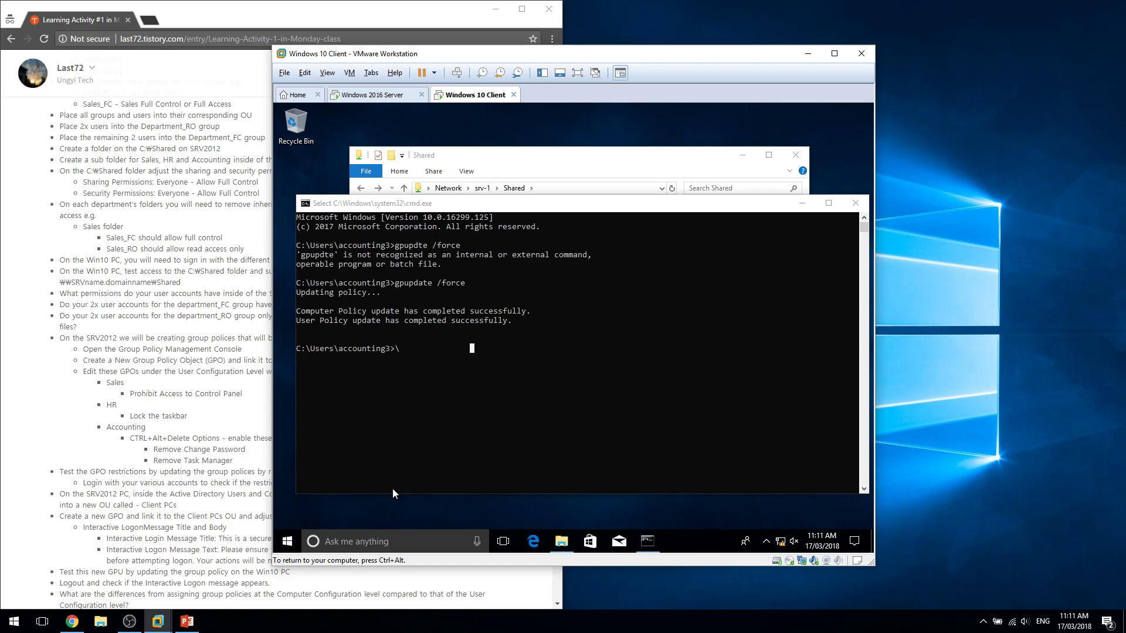
{"action": "left_click", "coordinate": [286, 541]}
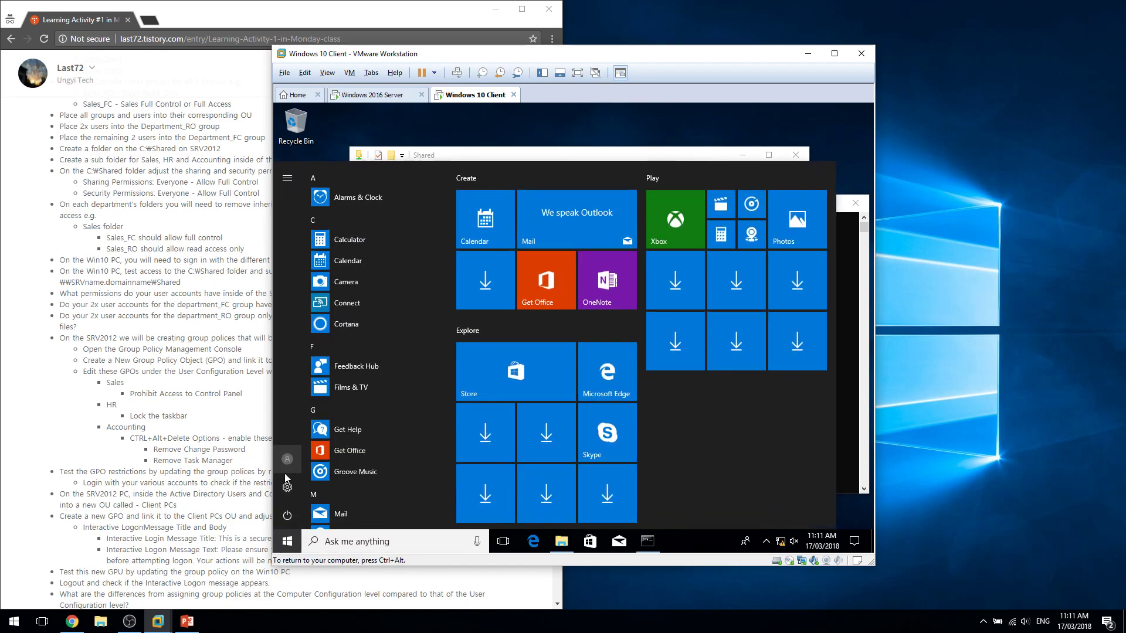
{"action": "left_click", "coordinate": [287, 466]}
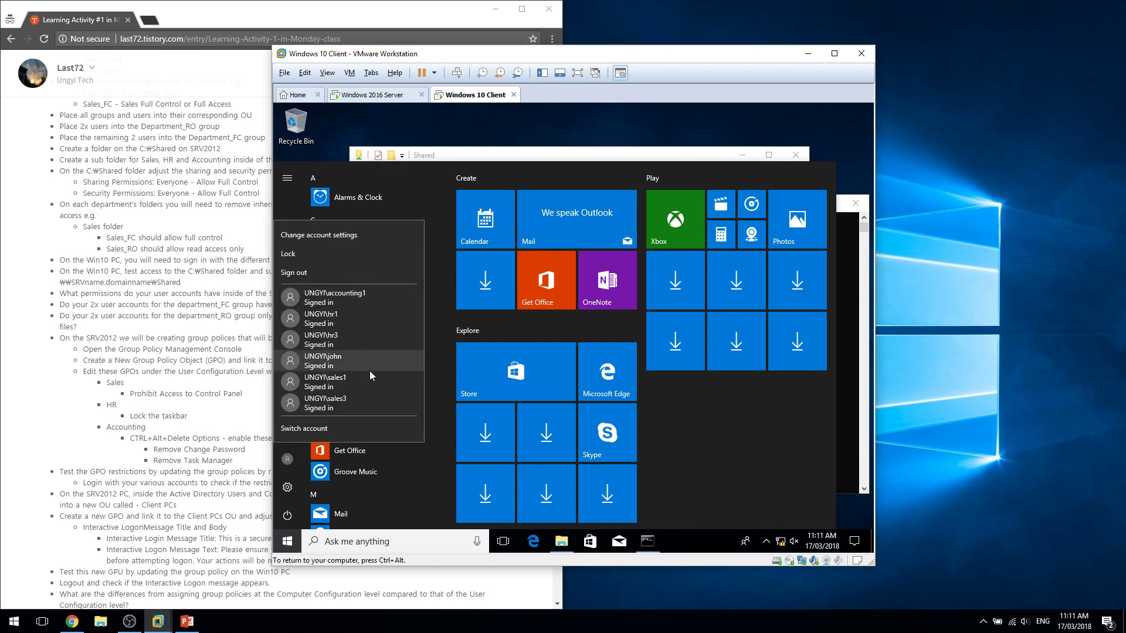
{"action": "left_click", "coordinate": [365, 271]}
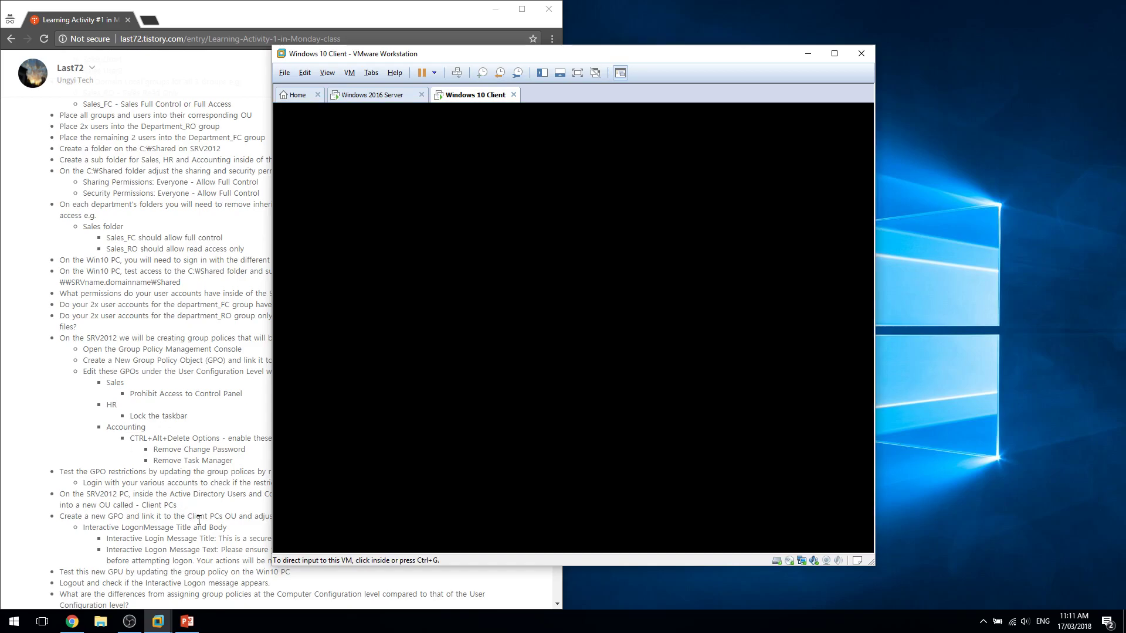
Read the logon message and move-Win10-PC-to-Client-PCs bullets on the activity page.
{"action": "left_click", "coordinate": [199, 520]}
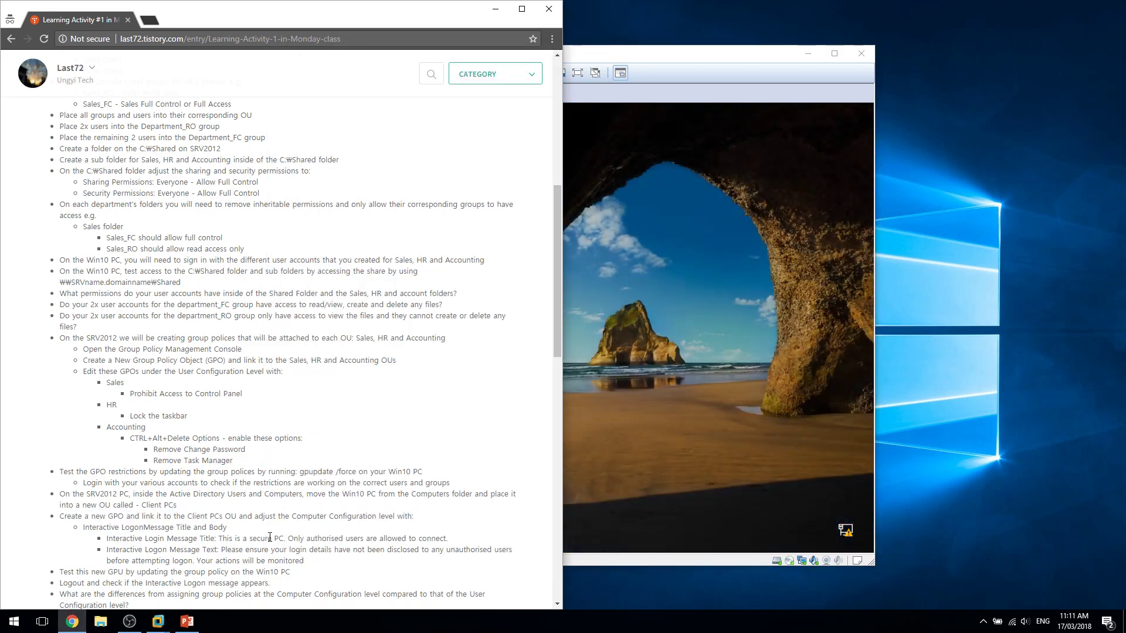
{"action": "triple_click", "coordinate": [239, 530]}
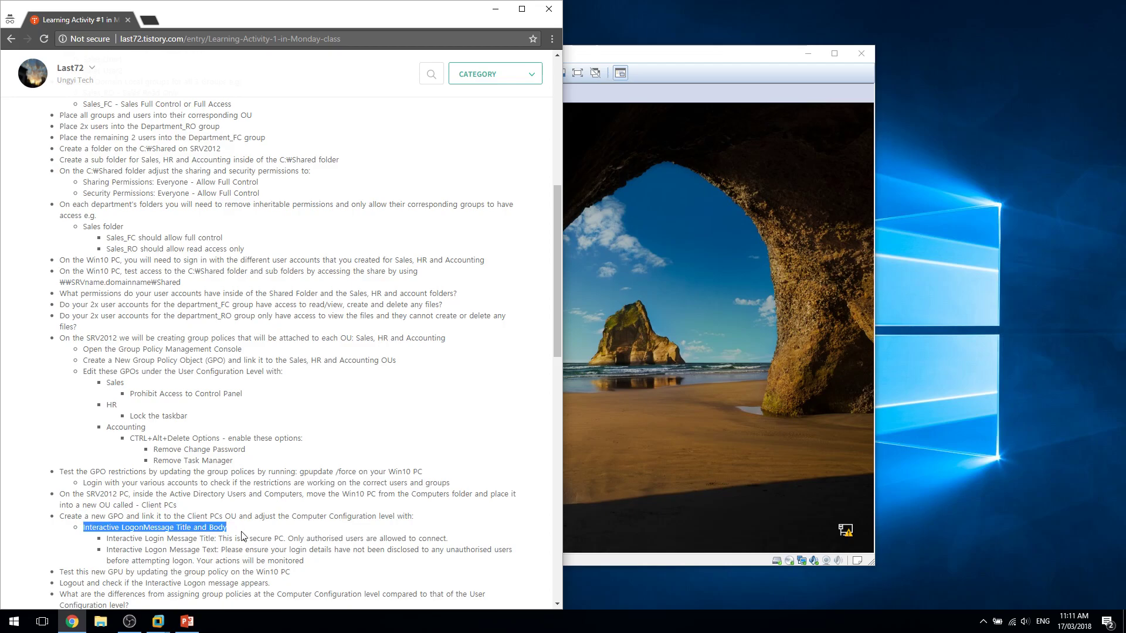
{"action": "left_click_drag", "start_coordinate": [251, 517], "coordinate": [250, 507]}
{"action": "double_click", "coordinate": [251, 534]}
{"action": "left_click", "coordinate": [250, 533]}
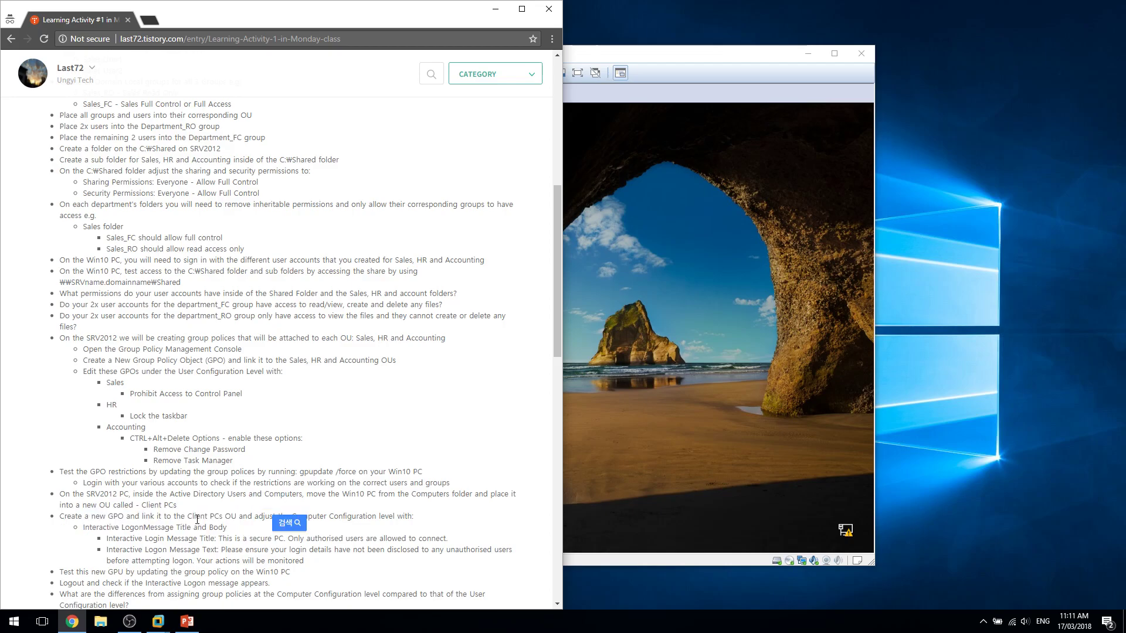
{"action": "triple_click", "coordinate": [209, 502]}
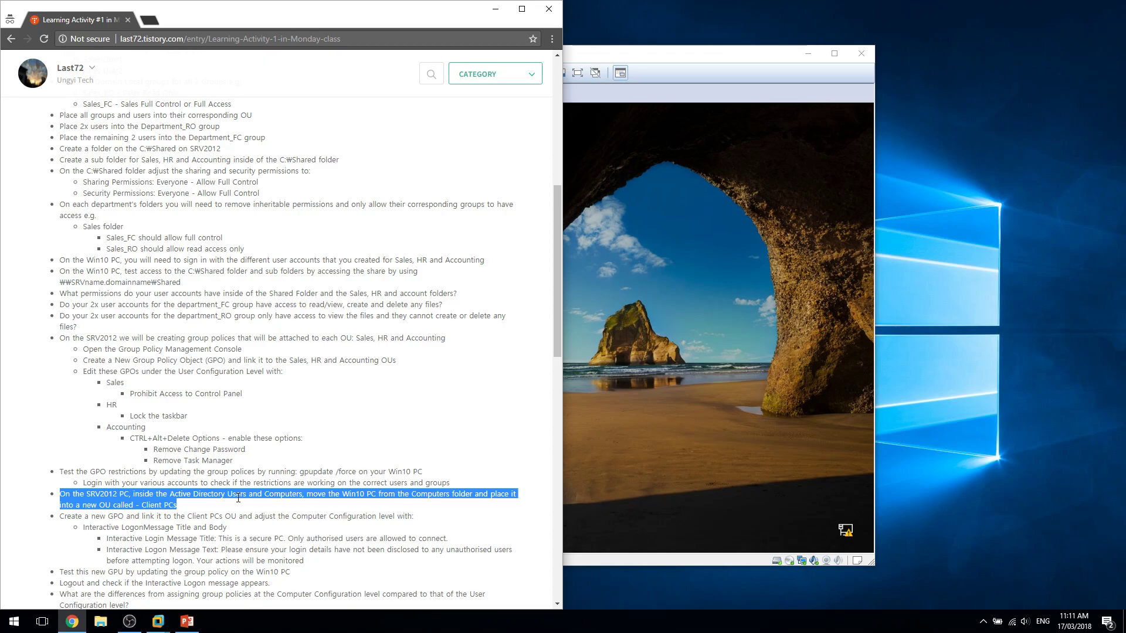
{"action": "left_click", "coordinate": [222, 508]}
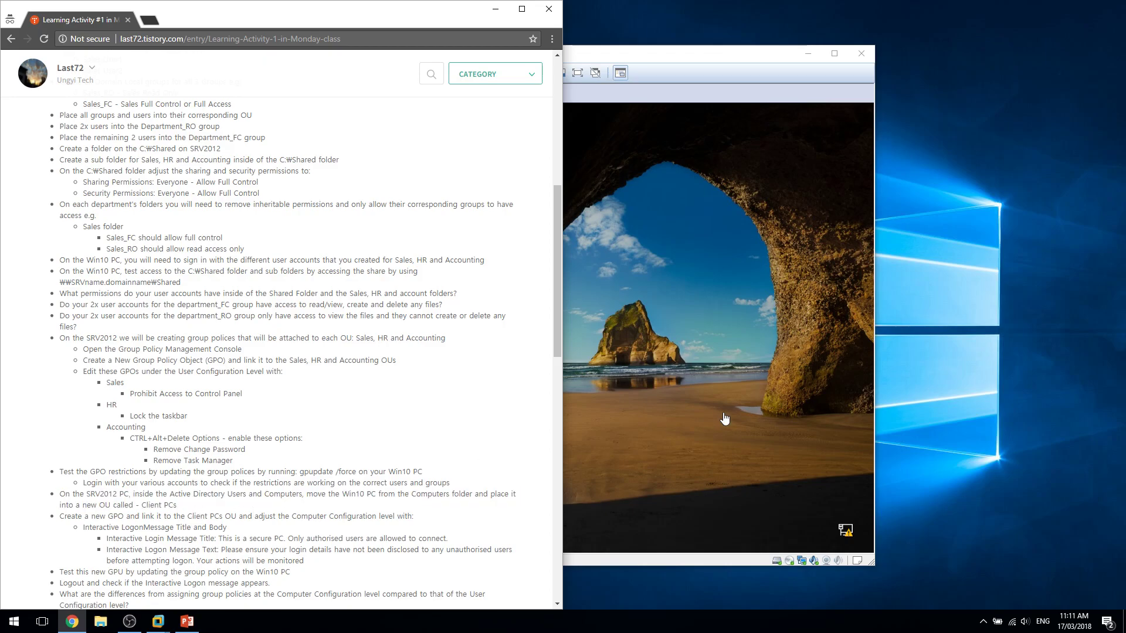
{"action": "left_click", "coordinate": [723, 416]}
On the server VM, close Group Policy Management and launch Active Directory Users and Computers.
{"action": "left_click", "coordinate": [385, 97]}
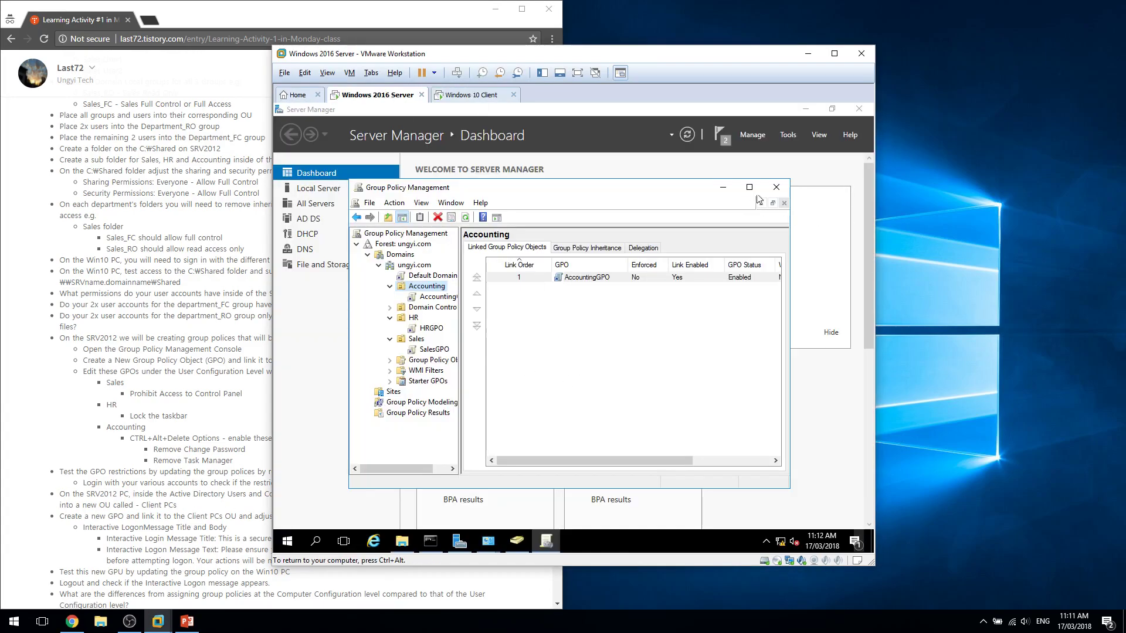
{"action": "left_click", "coordinate": [775, 187]}
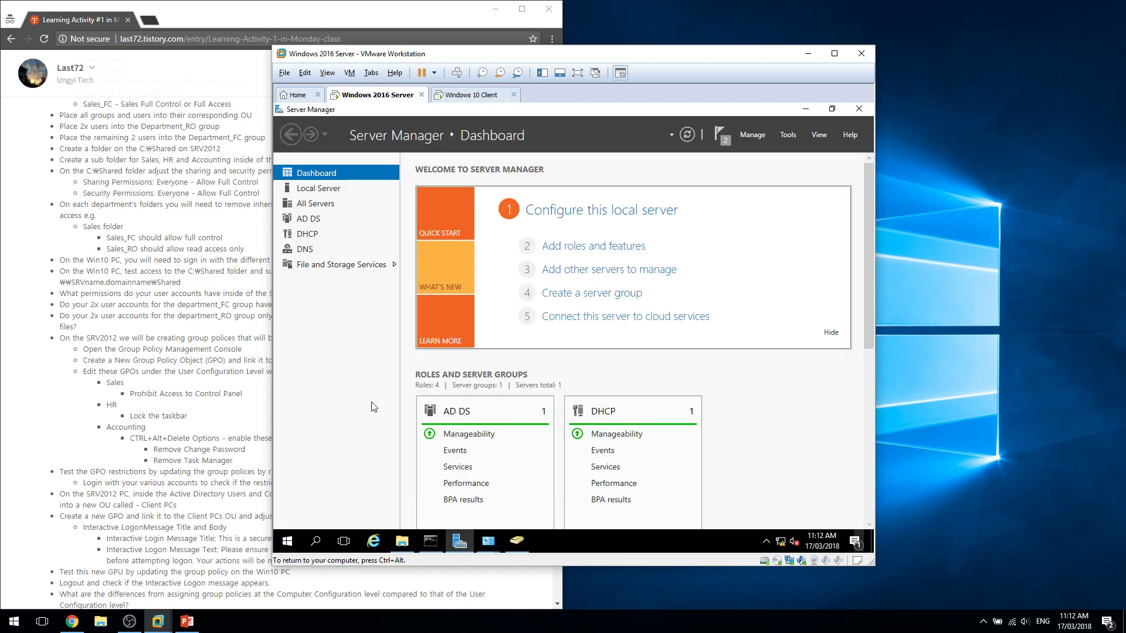
{"action": "left_click", "coordinate": [789, 136]}
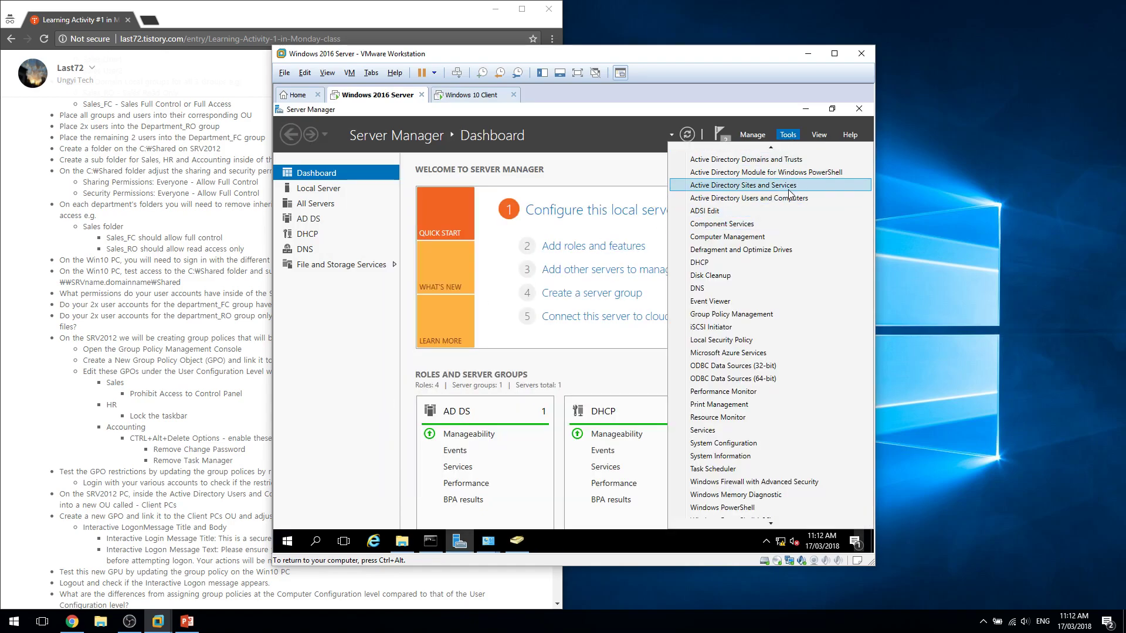
{"action": "left_click", "coordinate": [789, 210]}
{"action": "left_click", "coordinate": [796, 145]}
{"action": "left_click", "coordinate": [788, 135]}
{"action": "left_click", "coordinate": [667, 235]}
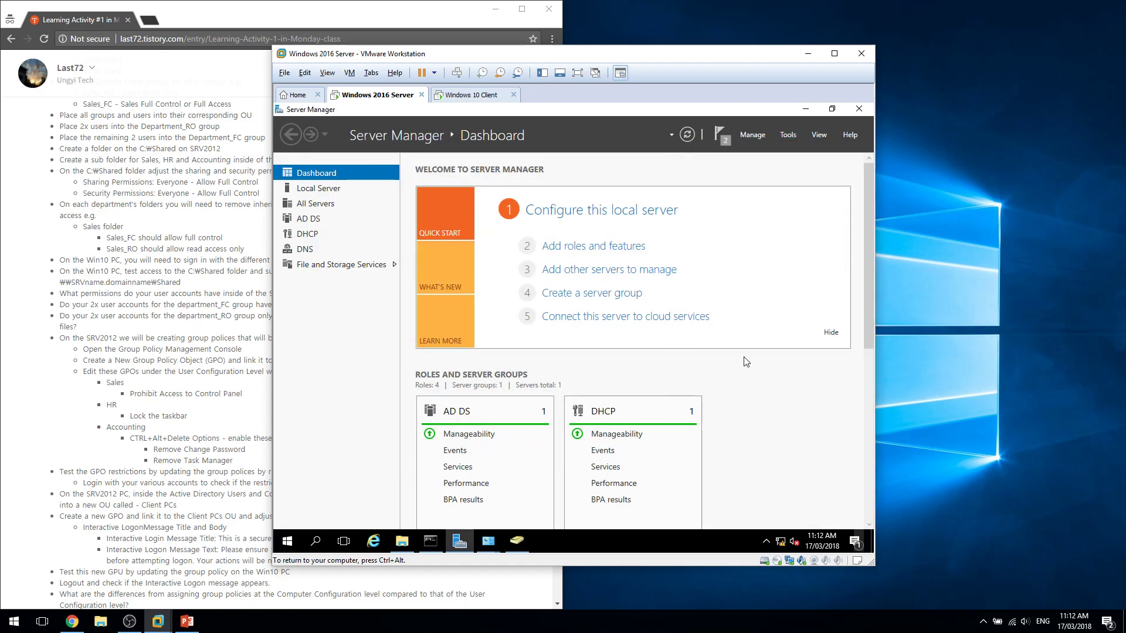
Create a Client PCs organizational unit under ungyi.com.
{"action": "left_click", "coordinate": [338, 231]}
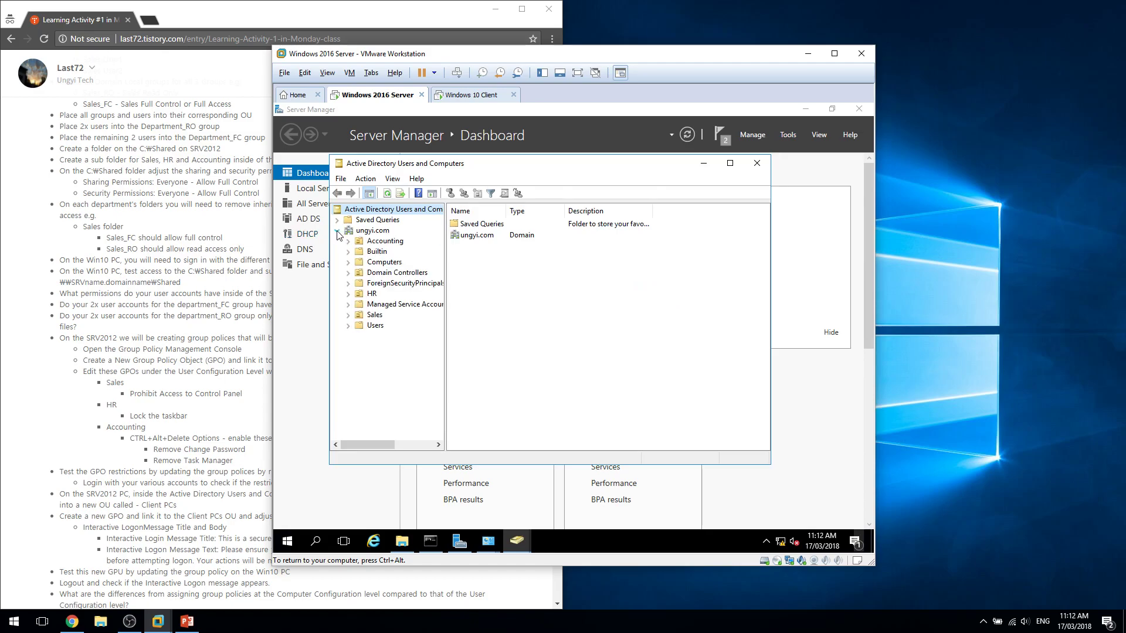
{"action": "right_click", "coordinate": [371, 232]}
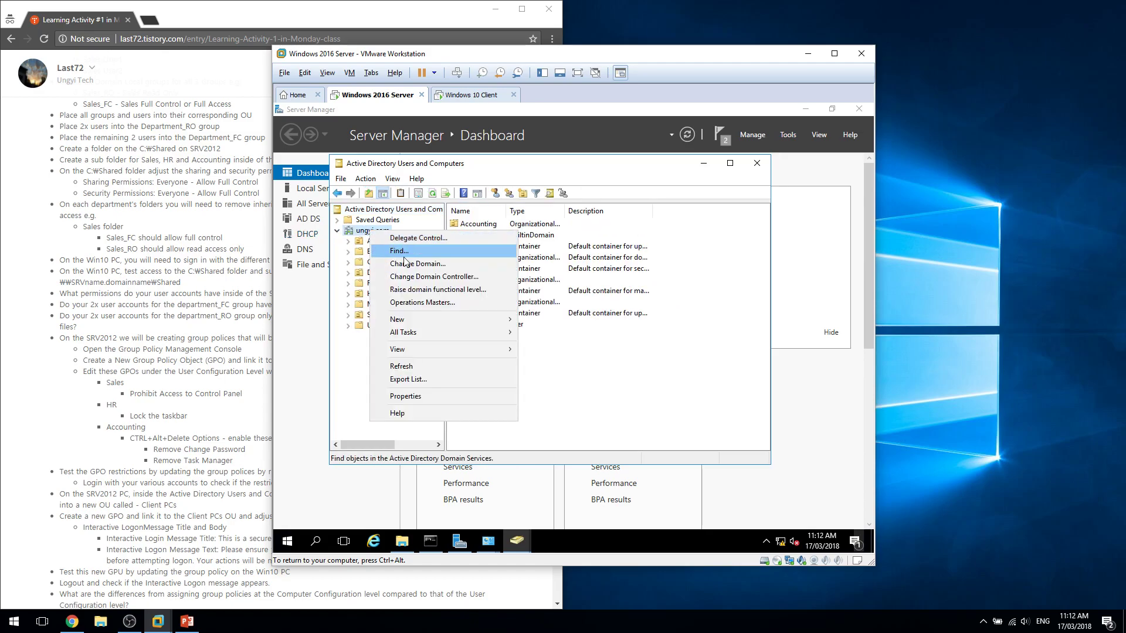
{"action": "mouse_move", "coordinate": [417, 319]}
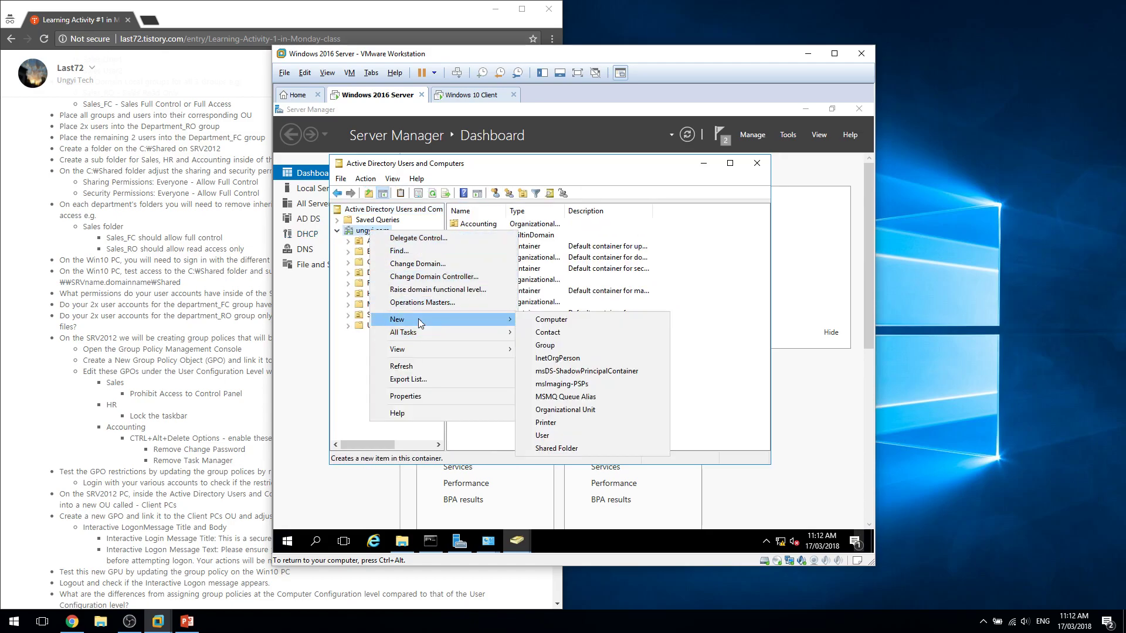
{"action": "left_click", "coordinate": [589, 411]}
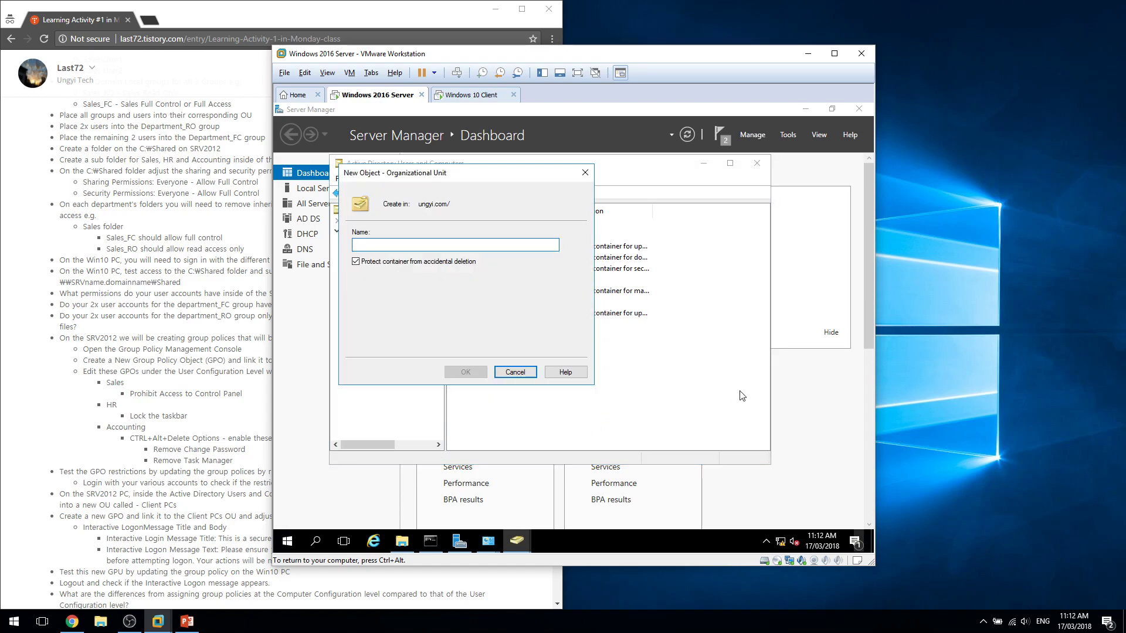
{"action": "type", "text": "Client PC"}
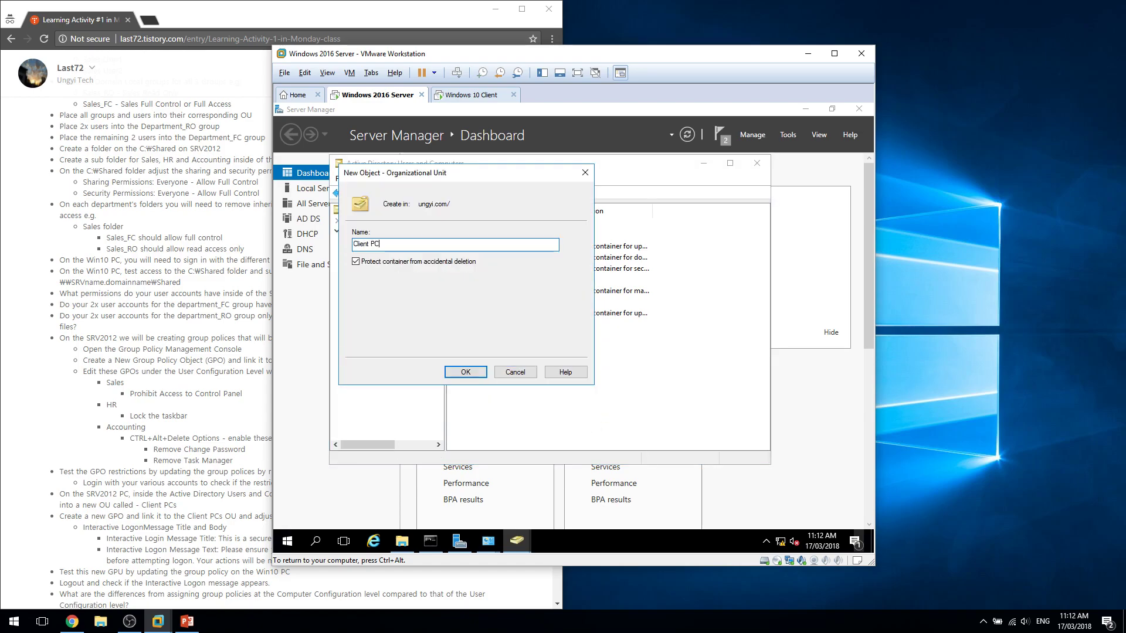
{"action": "type", "text": "s"}
{"action": "key", "text": "Return"}
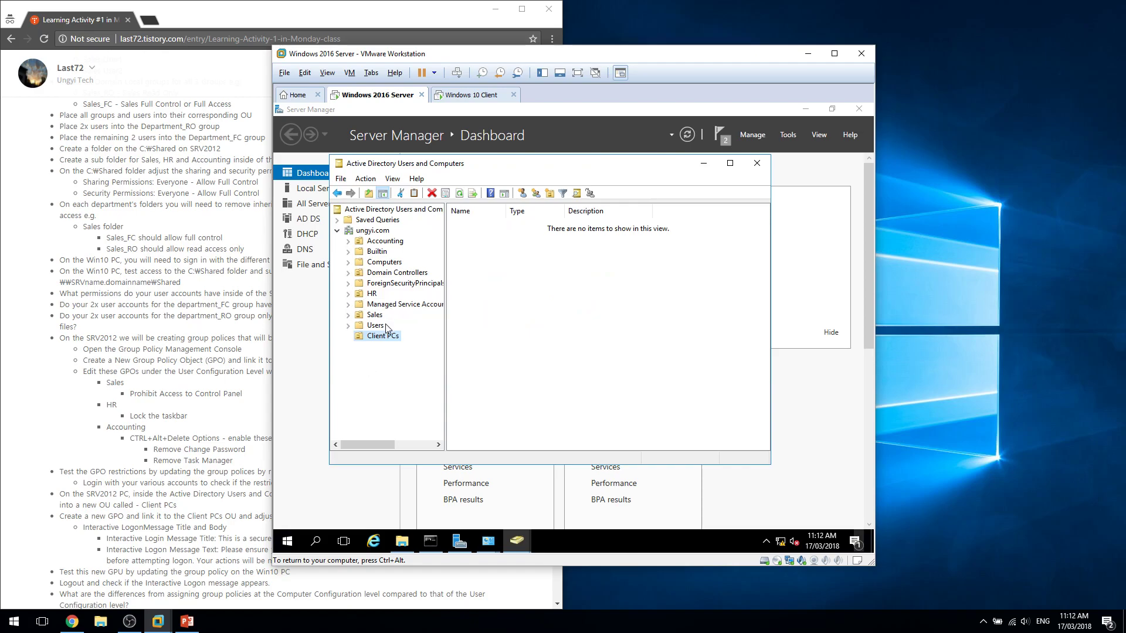
Move CLIENT-PC1 from Computers into Client PCs and confirm it is listed there.
{"action": "left_click", "coordinate": [389, 263]}
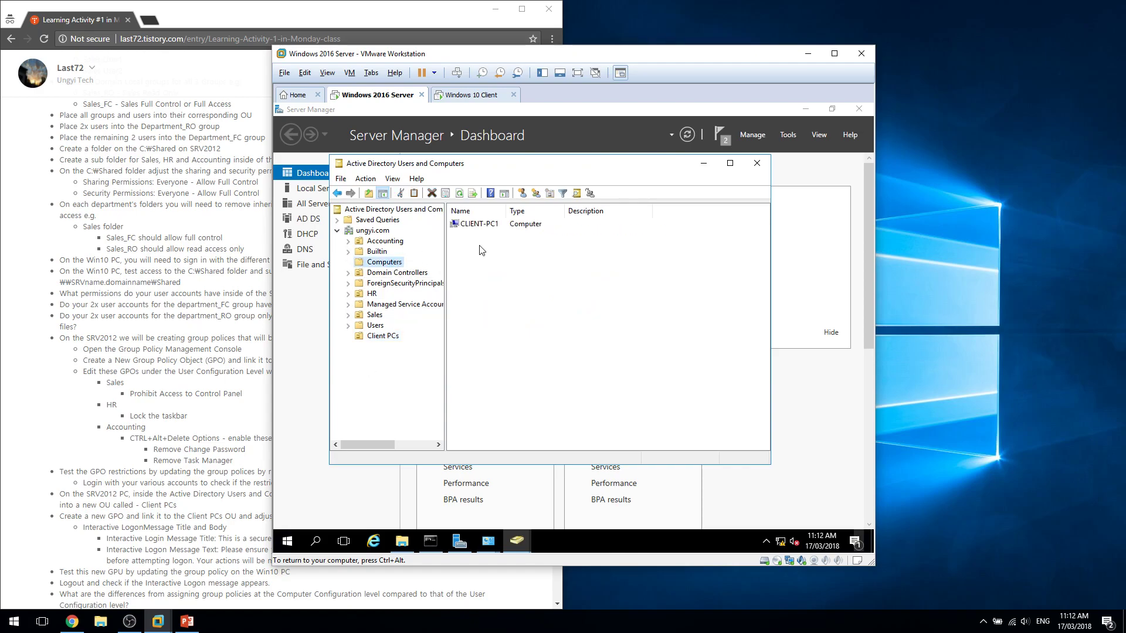
{"action": "left_click", "coordinate": [480, 226]}
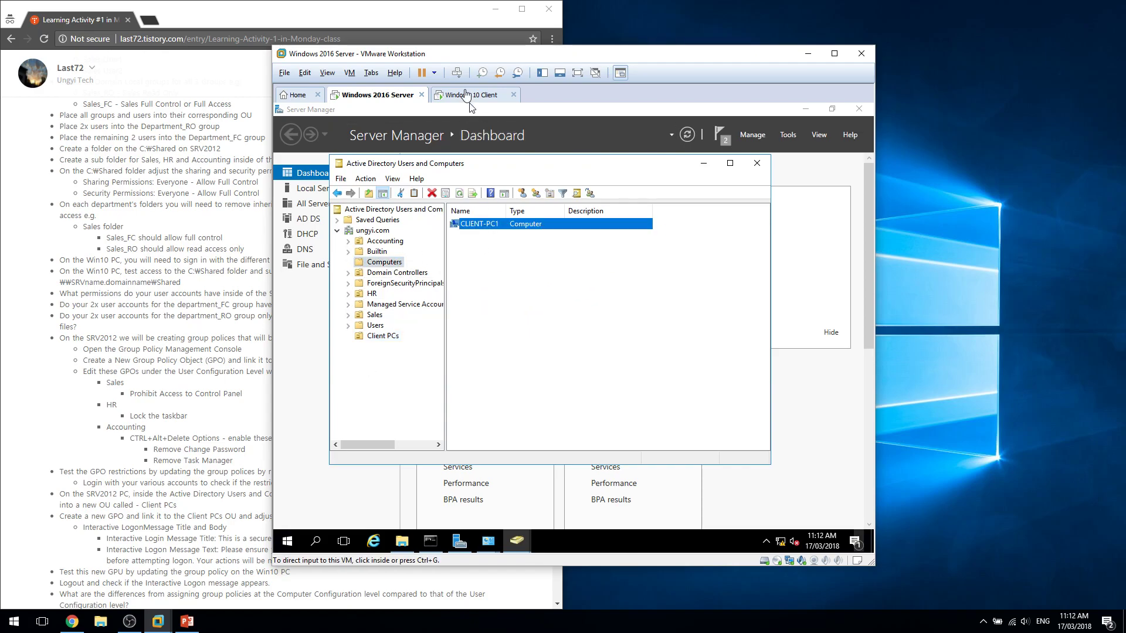
{"action": "left_click_drag", "start_coordinate": [480, 225], "coordinate": [391, 336]}
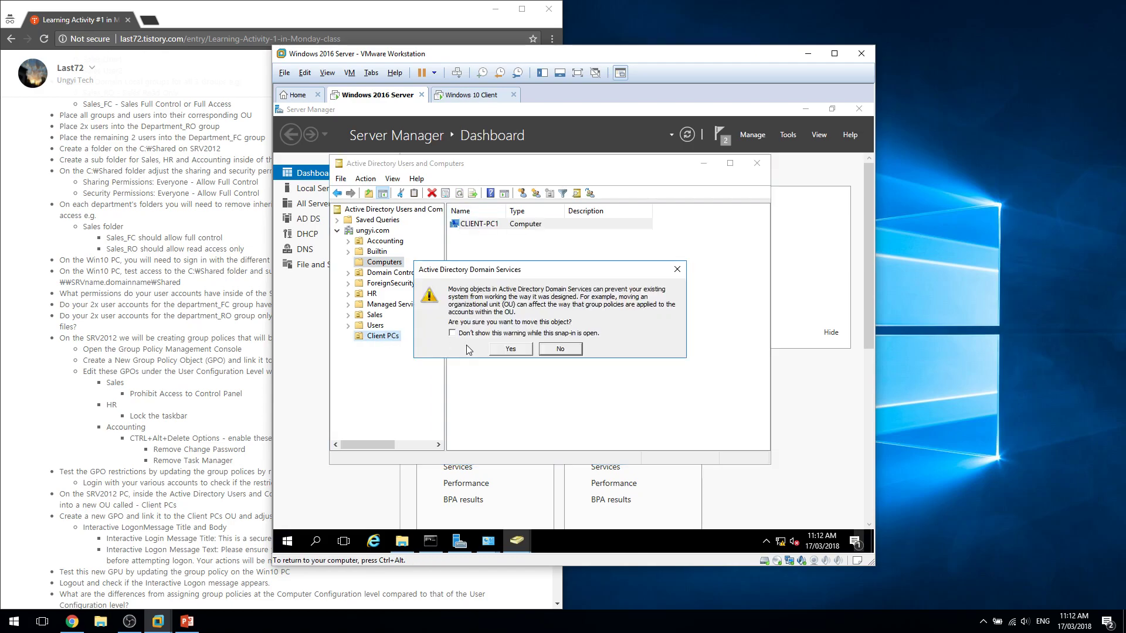
{"action": "left_click", "coordinate": [510, 349]}
{"action": "left_click", "coordinate": [384, 336]}
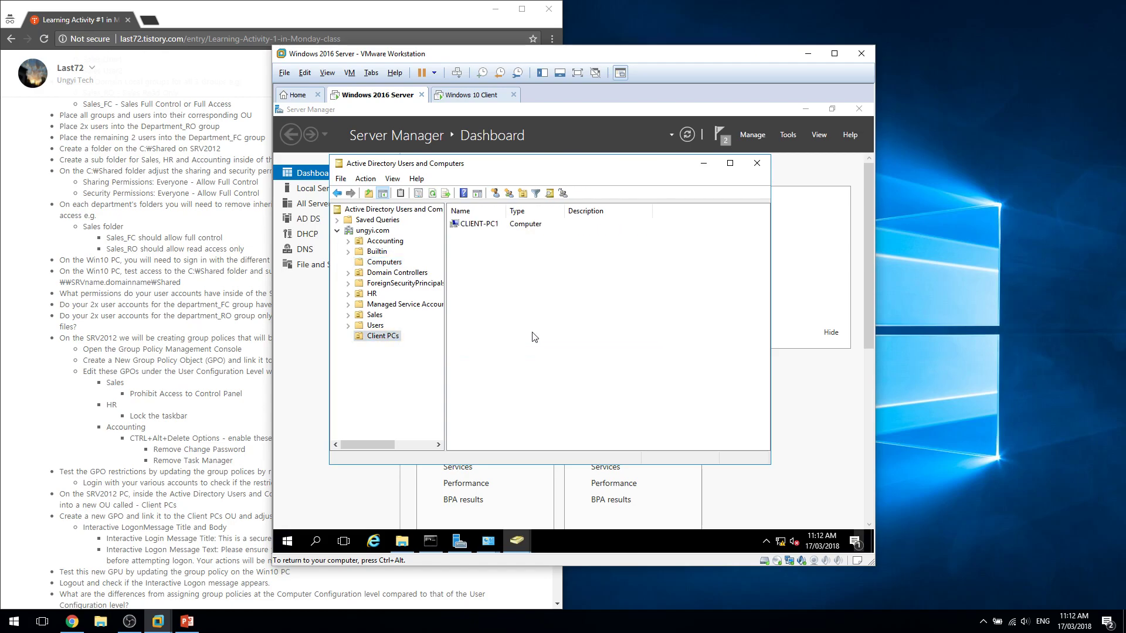
{"action": "left_click", "coordinate": [234, 504]}
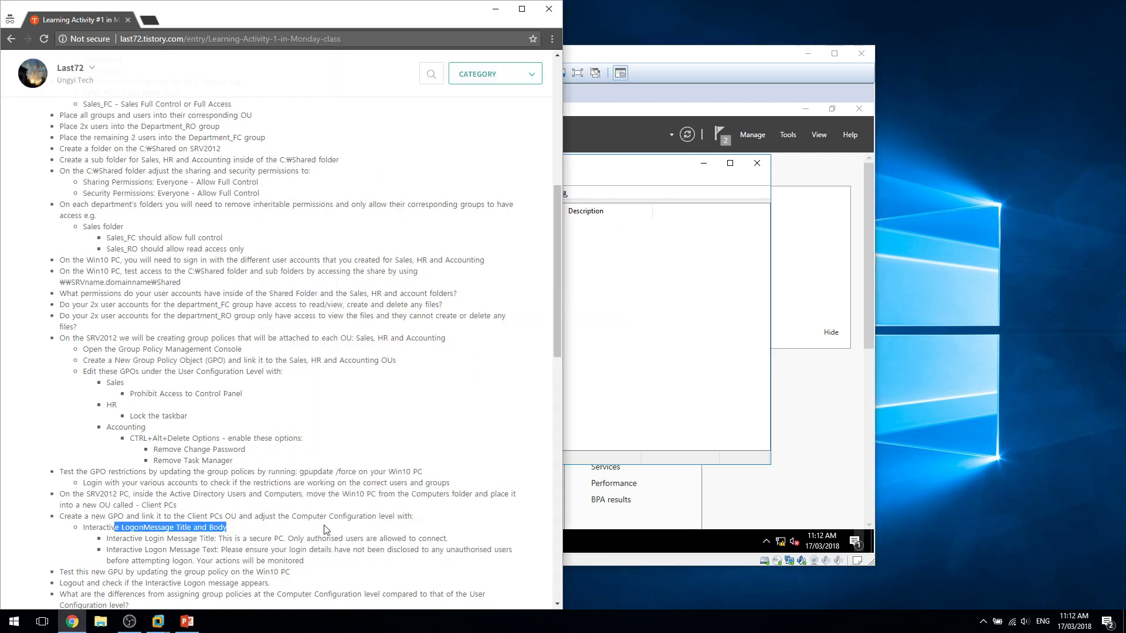
Launch Group Policy Management from the server's Tools menu.
{"action": "triple_click", "coordinate": [222, 514]}
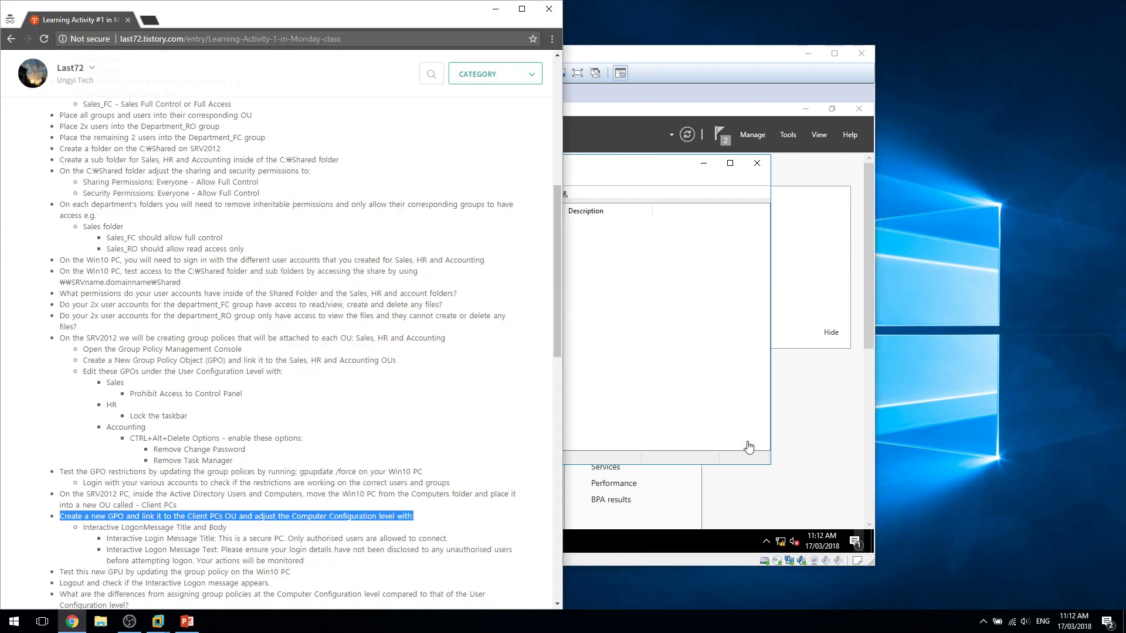
{"action": "left_click", "coordinate": [749, 462]}
{"action": "left_click", "coordinate": [788, 134]}
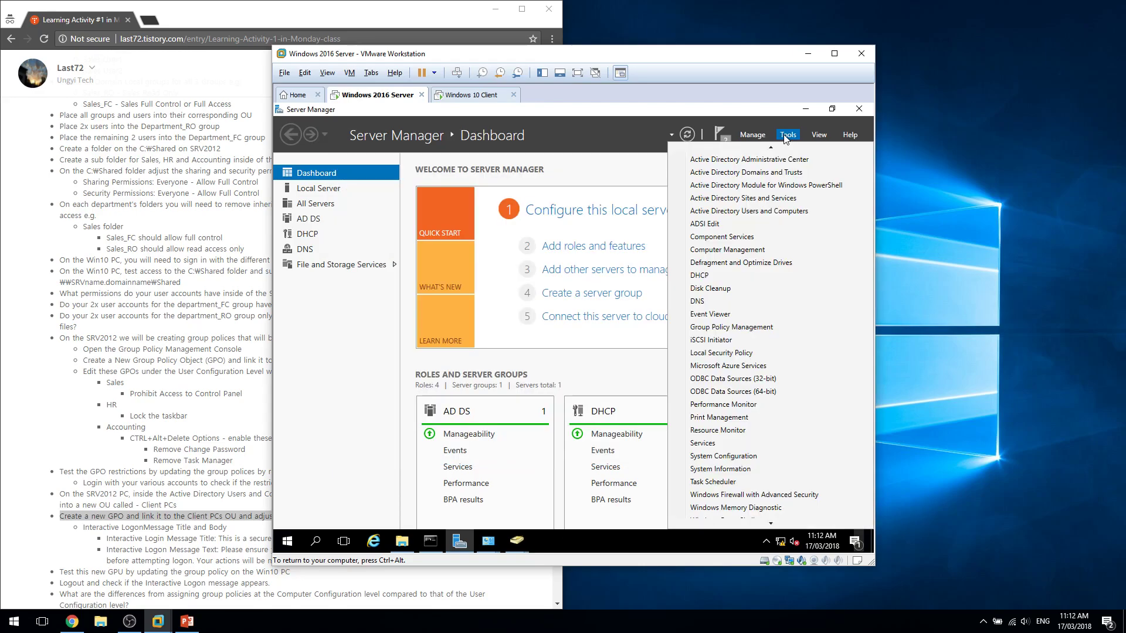
{"action": "left_click", "coordinate": [508, 546]}
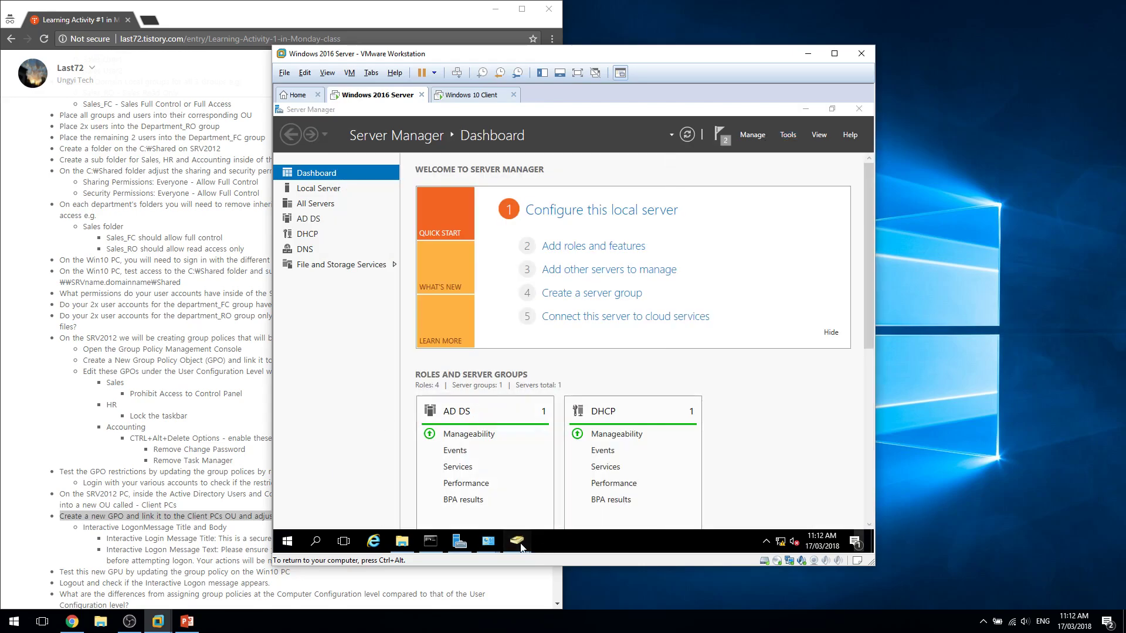
{"action": "mouse_move", "coordinate": [521, 546]}
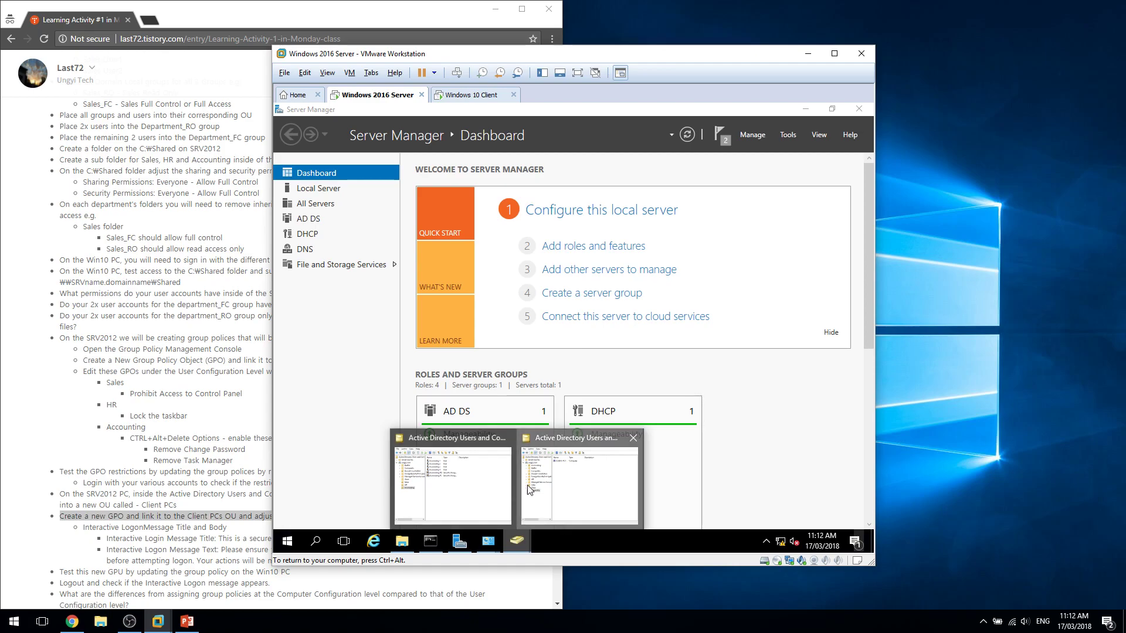
{"action": "left_click", "coordinate": [758, 138]}
{"action": "left_click", "coordinate": [782, 140]}
{"action": "left_click", "coordinate": [782, 140]}
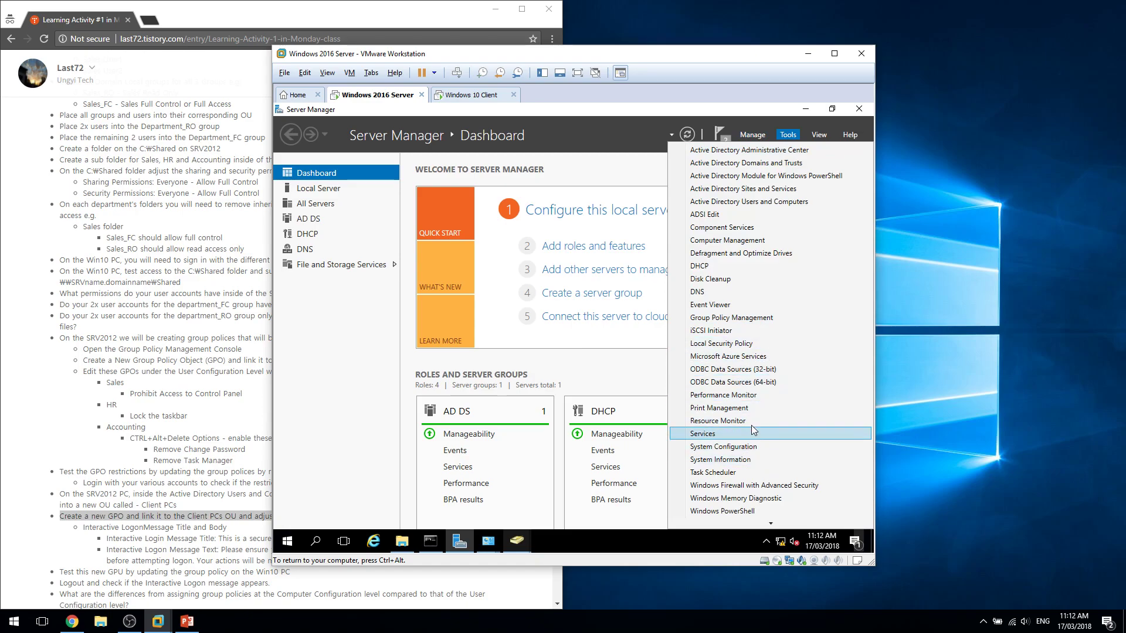
{"action": "scroll", "coordinate": [744, 445], "scroll_direction": "down", "scroll_amount": 3}
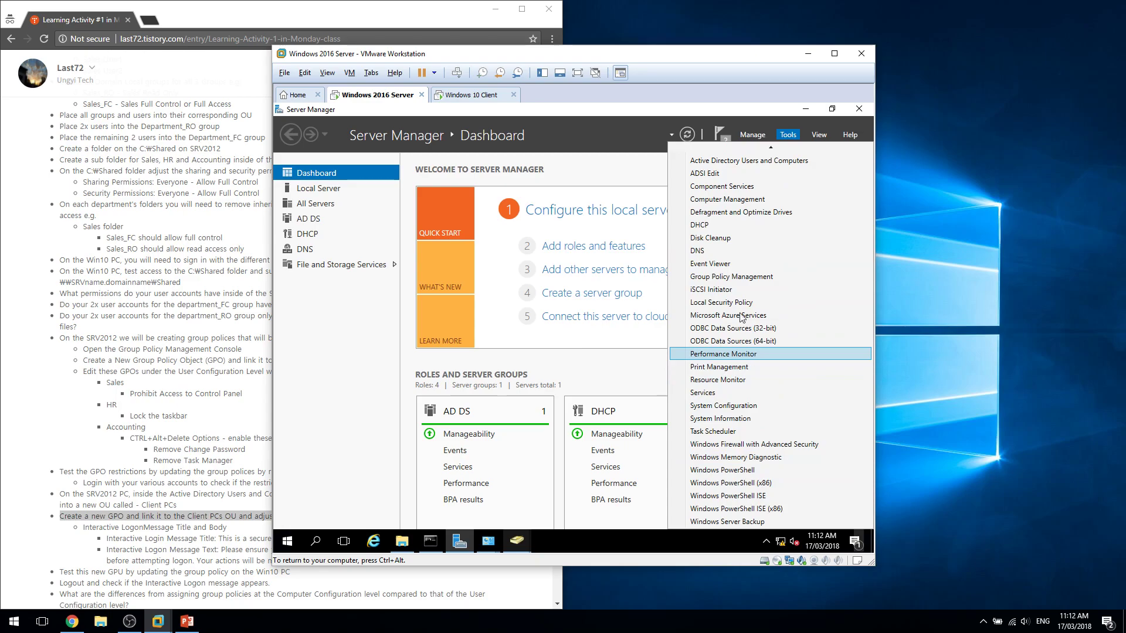
{"action": "scroll", "coordinate": [747, 343], "scroll_direction": "up", "scroll_amount": 3}
{"action": "left_click", "coordinate": [793, 133]}
{"action": "left_click", "coordinate": [794, 133]}
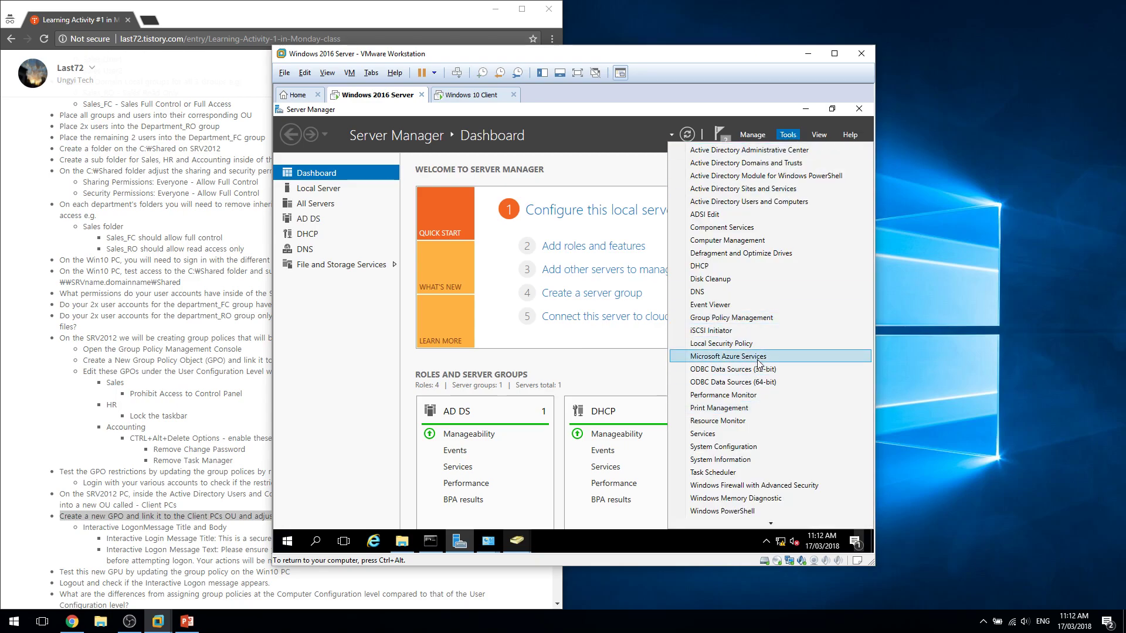
{"action": "left_click", "coordinate": [754, 317]}
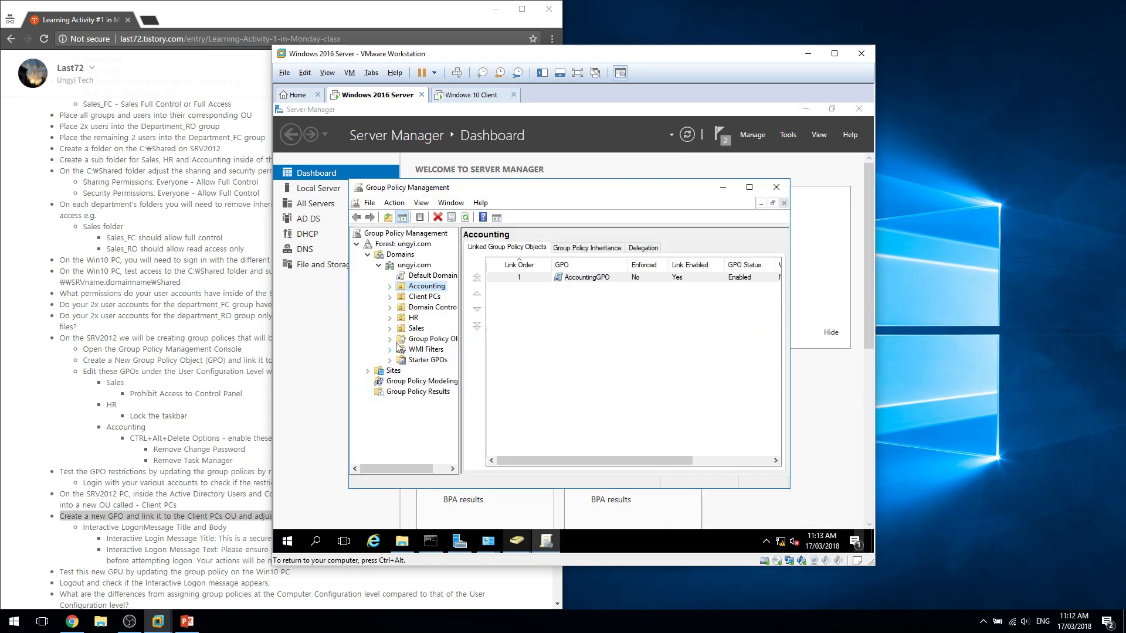
Create ClientPCGPO linked to the Client PCs OU and open it in the editor.
{"action": "left_click", "coordinate": [422, 298]}
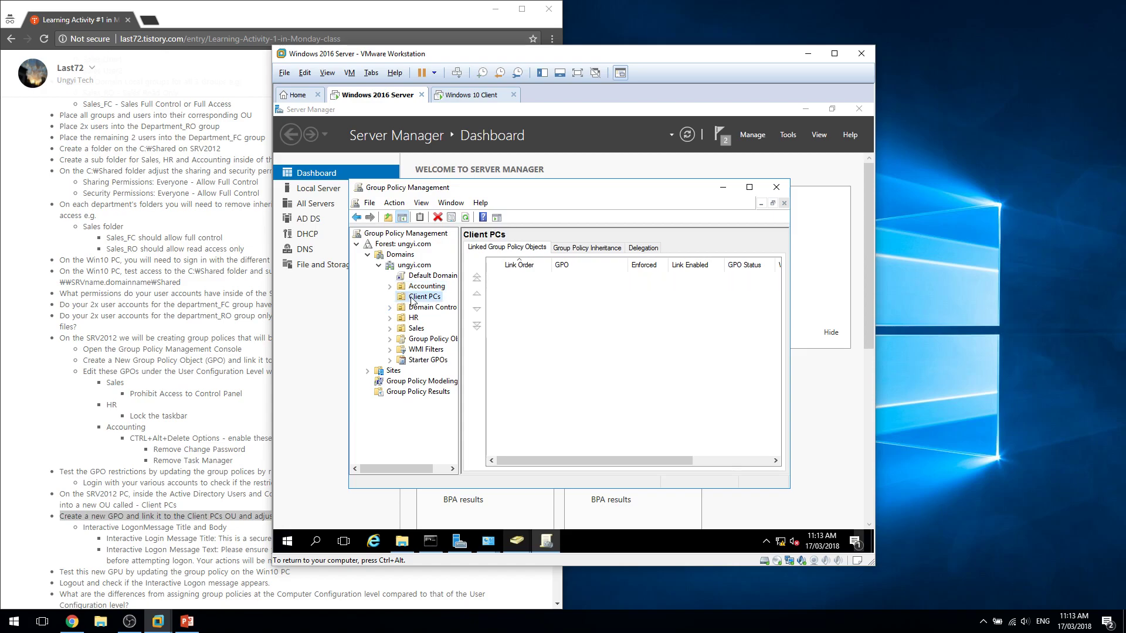
{"action": "right_click", "coordinate": [425, 299]}
{"action": "left_click", "coordinate": [433, 308]}
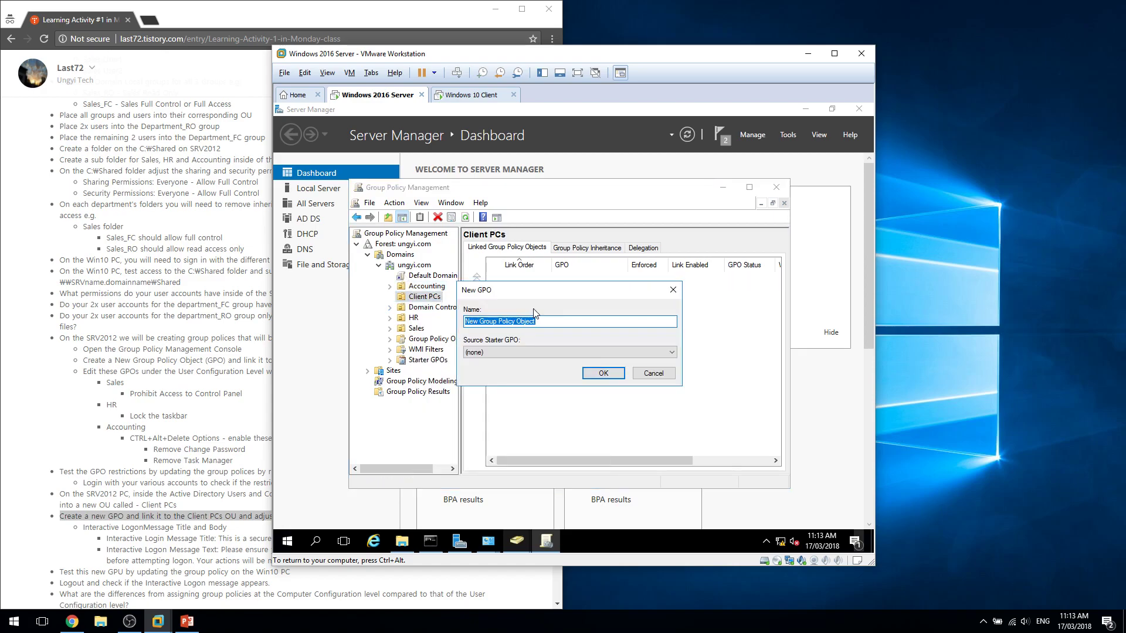
{"action": "type", "text": "ClientPCGPO"}
{"action": "key", "text": "Return"}
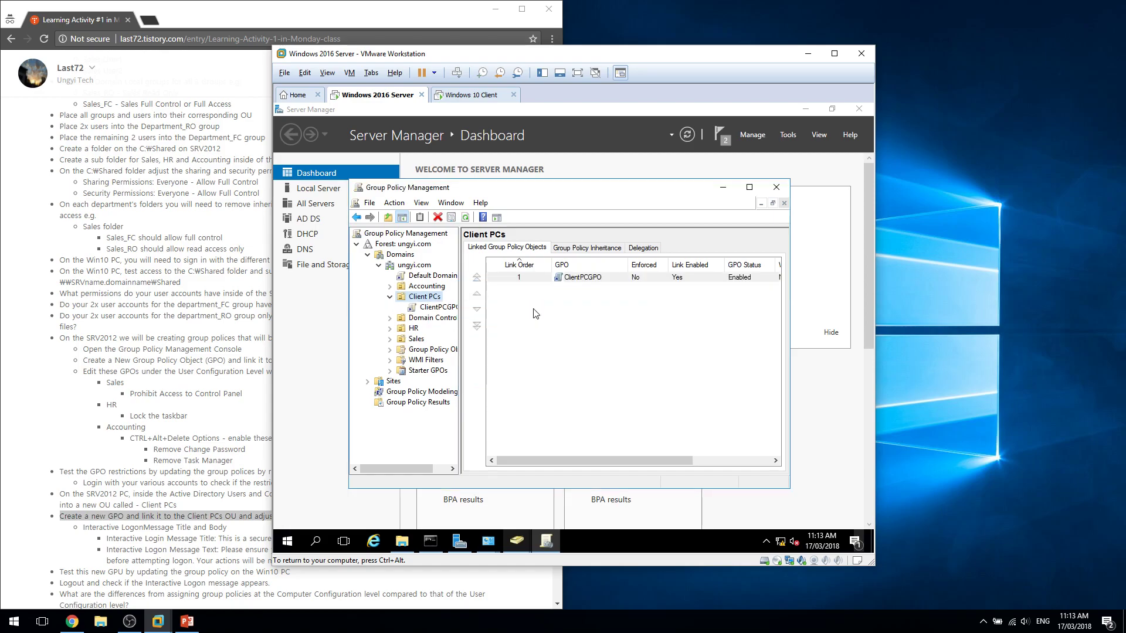
{"action": "right_click", "coordinate": [437, 307]}
{"action": "left_click", "coordinate": [458, 316]}
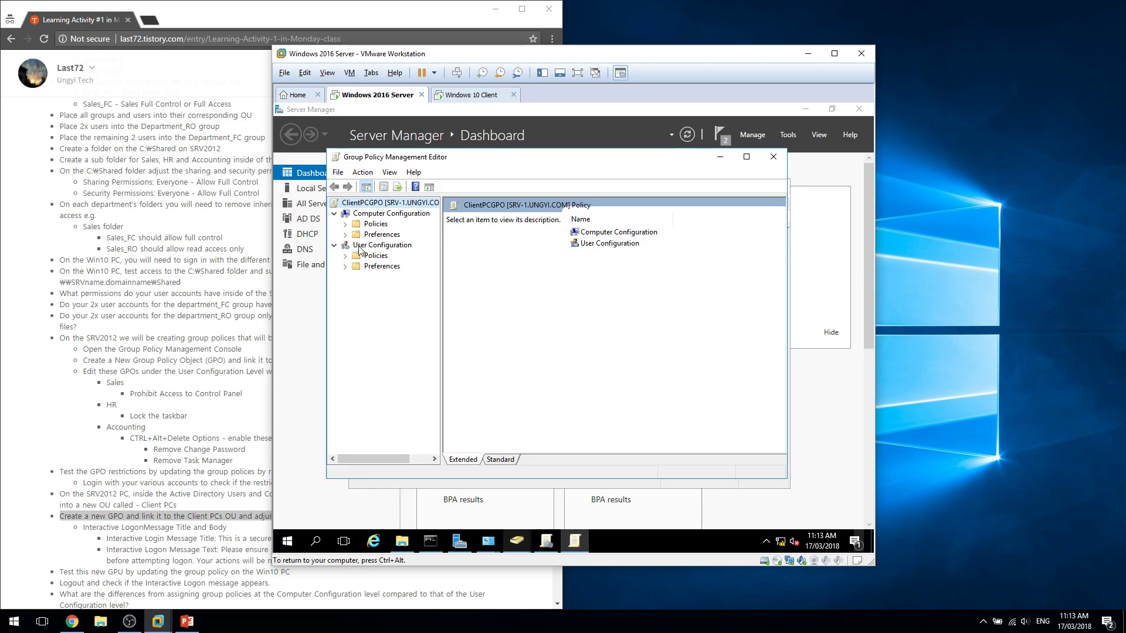
Collapse User Configuration, expand computer Policies, and note the Interactive LogonMessage Title and Body instruction.
{"action": "left_click", "coordinate": [333, 245]}
{"action": "left_click", "coordinate": [346, 224]}
{"action": "left_click", "coordinate": [223, 582]}
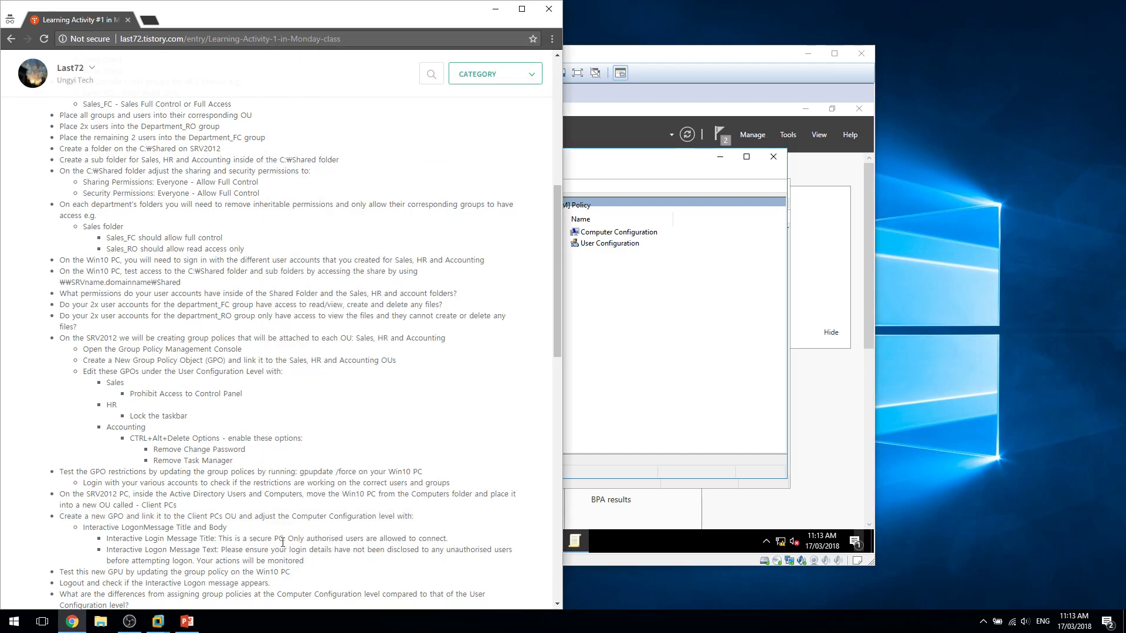
{"action": "triple_click", "coordinate": [324, 528]}
{"action": "key", "text": "alt+Tab"}
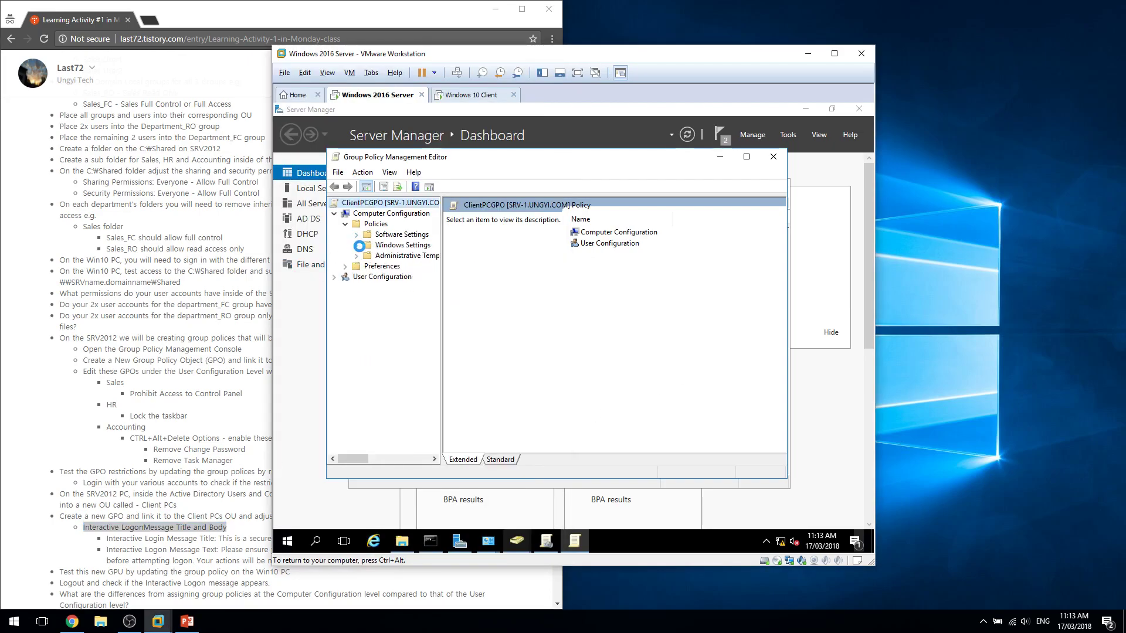
Expand Windows Settings and Administrative Templates, then browse the System policy settings.
{"action": "left_click", "coordinate": [356, 245]}
{"action": "left_click", "coordinate": [404, 246]}
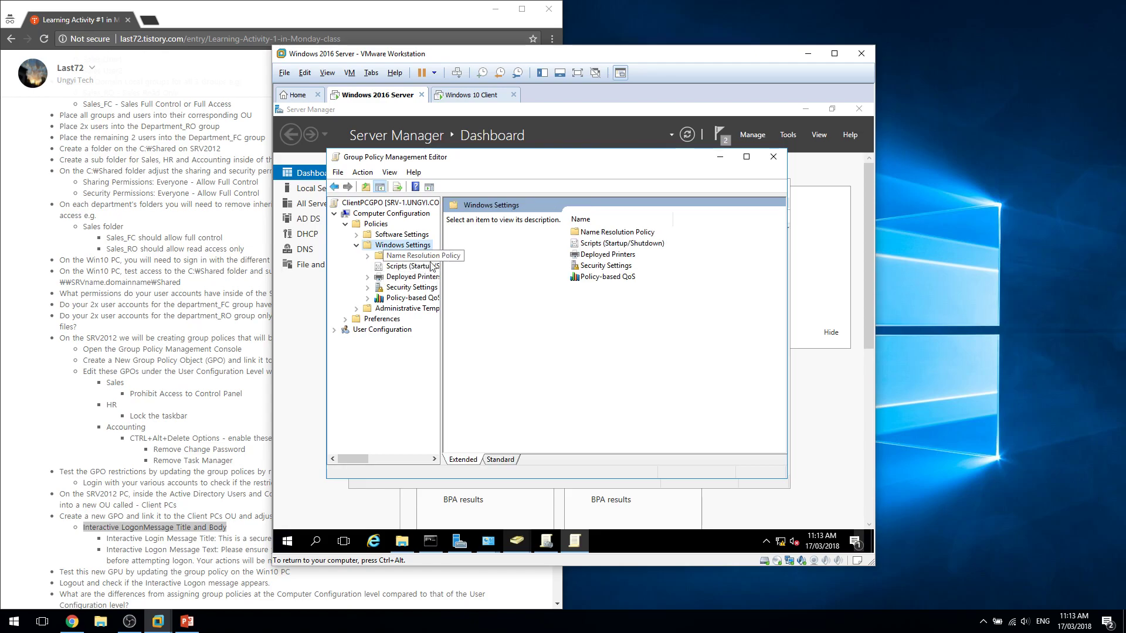
{"action": "left_click", "coordinate": [357, 309]}
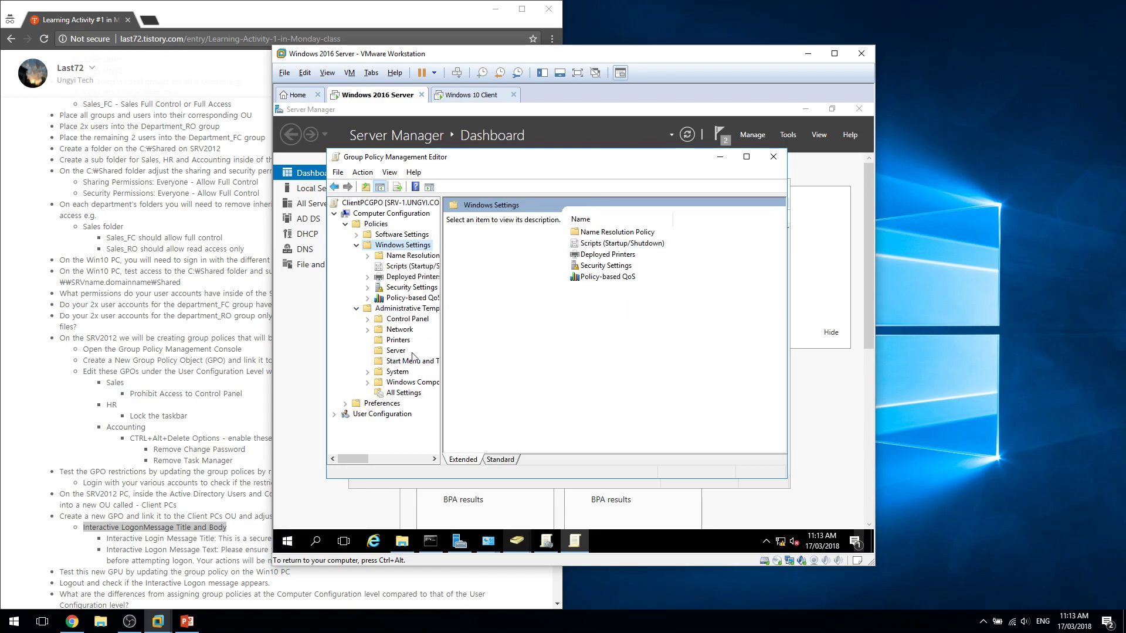
{"action": "left_click", "coordinate": [405, 308]}
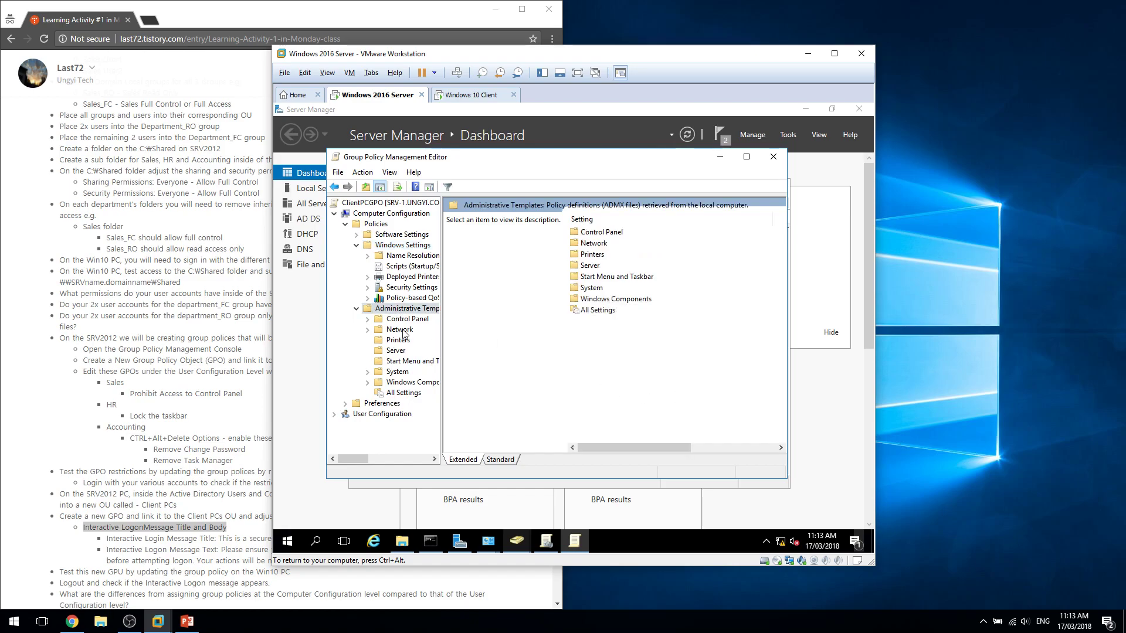
{"action": "left_click", "coordinate": [384, 375]}
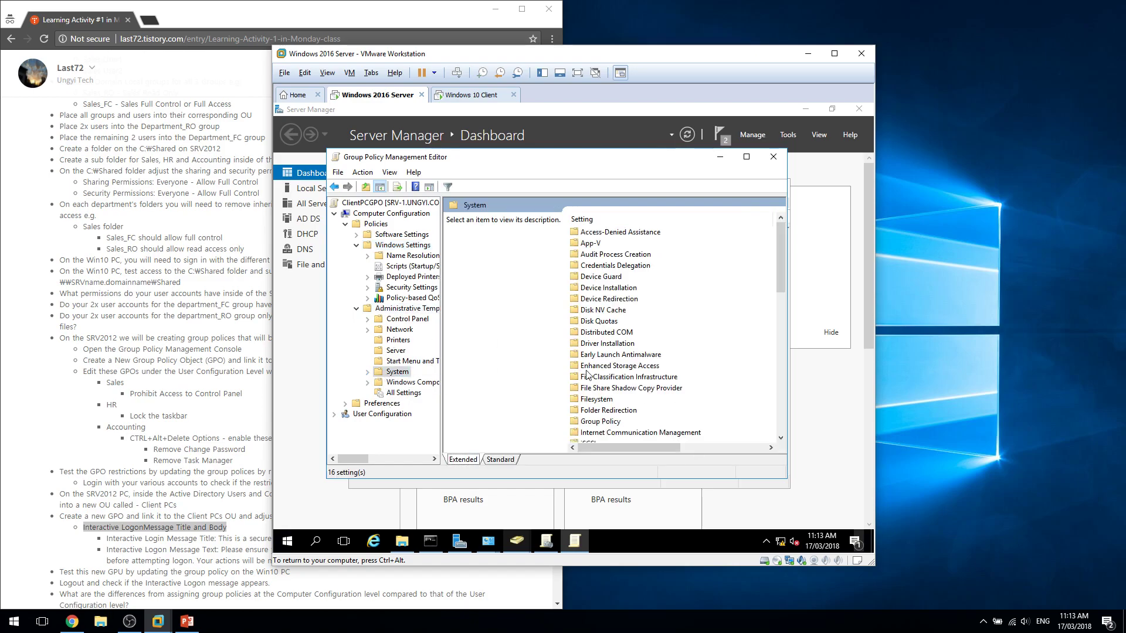
{"action": "scroll", "coordinate": [680, 375], "scroll_direction": "down", "scroll_amount": 14}
{"action": "left_click", "coordinate": [661, 389]}
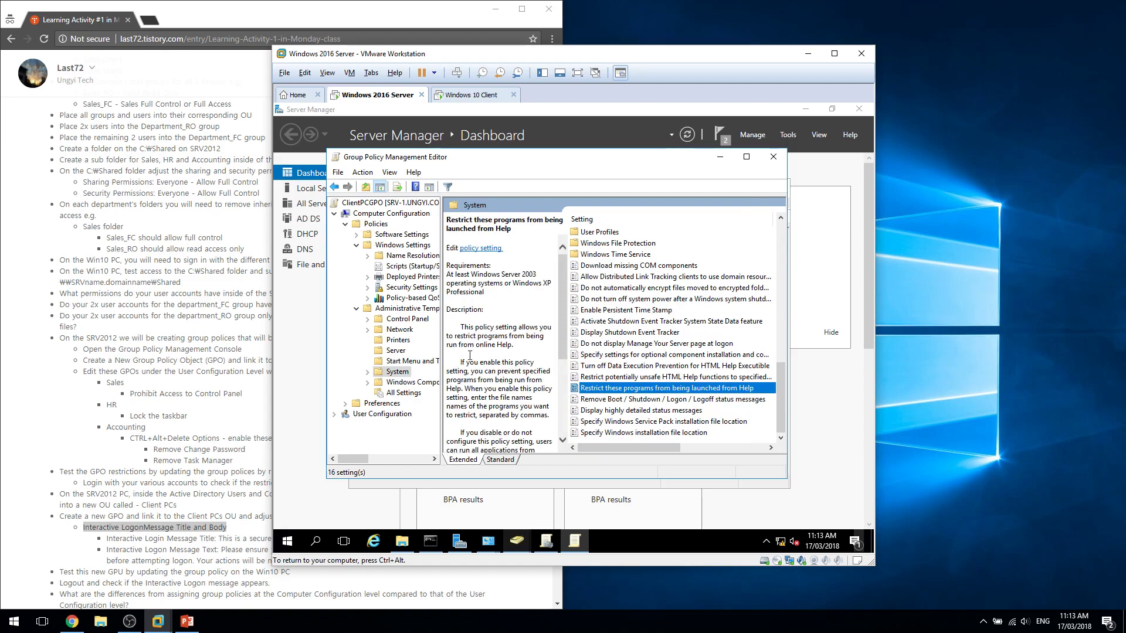
{"action": "left_click", "coordinate": [368, 372]}
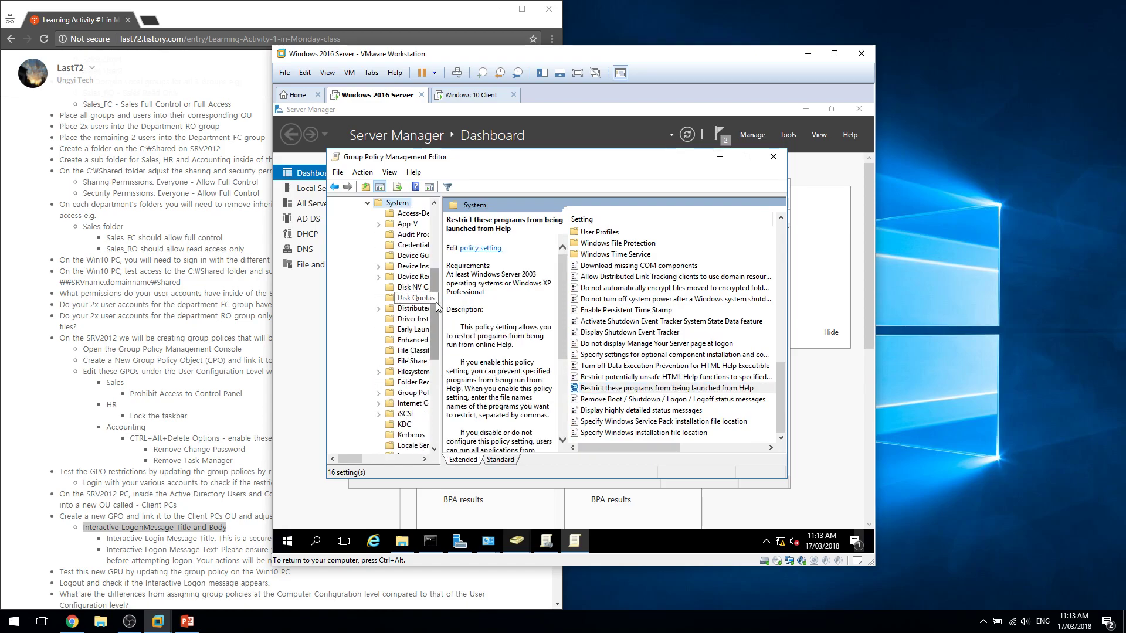
Widen the tree pane, maximize the policy editor, and view the Locale Services settings.
{"action": "left_click_drag", "start_coordinate": [440, 308], "coordinate": [504, 294]}
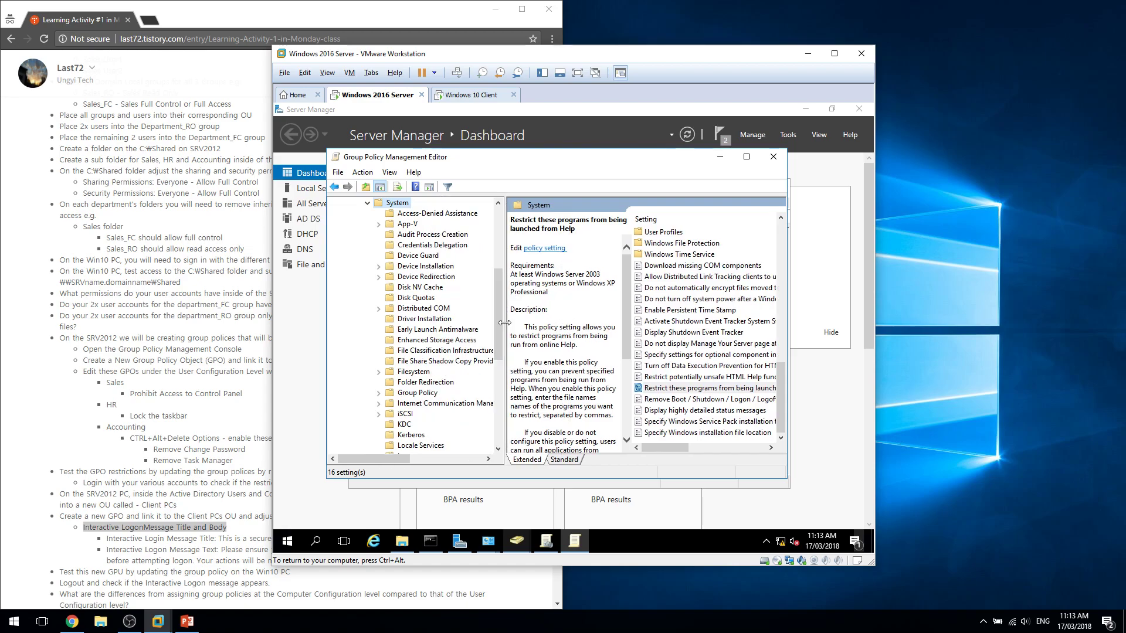
{"action": "double_click", "coordinate": [494, 163]}
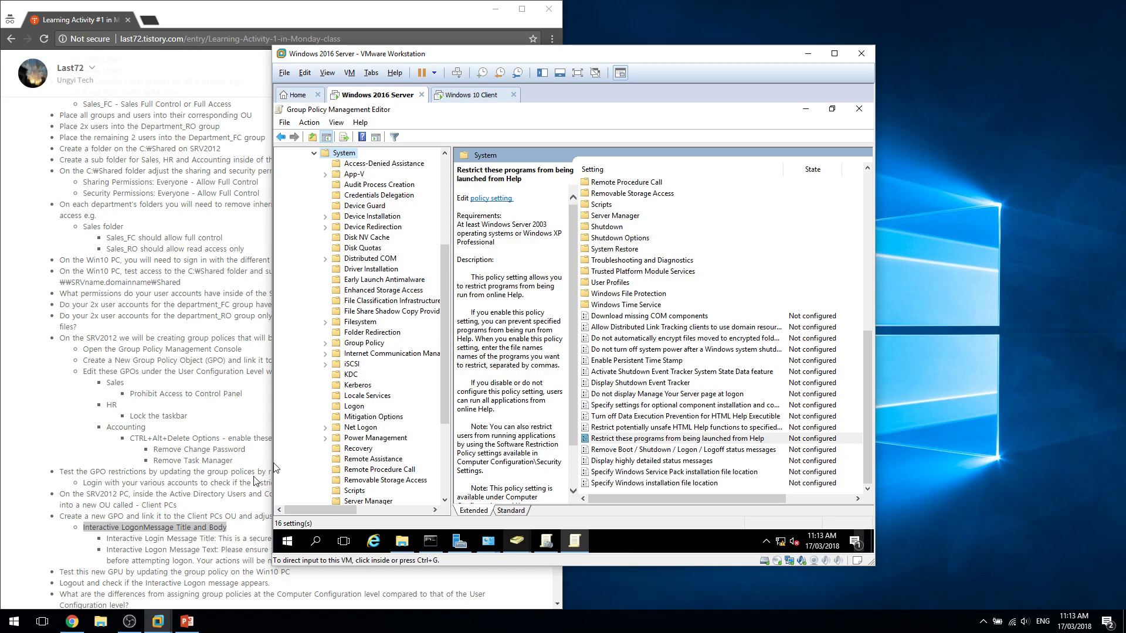
{"action": "left_click", "coordinate": [383, 400]}
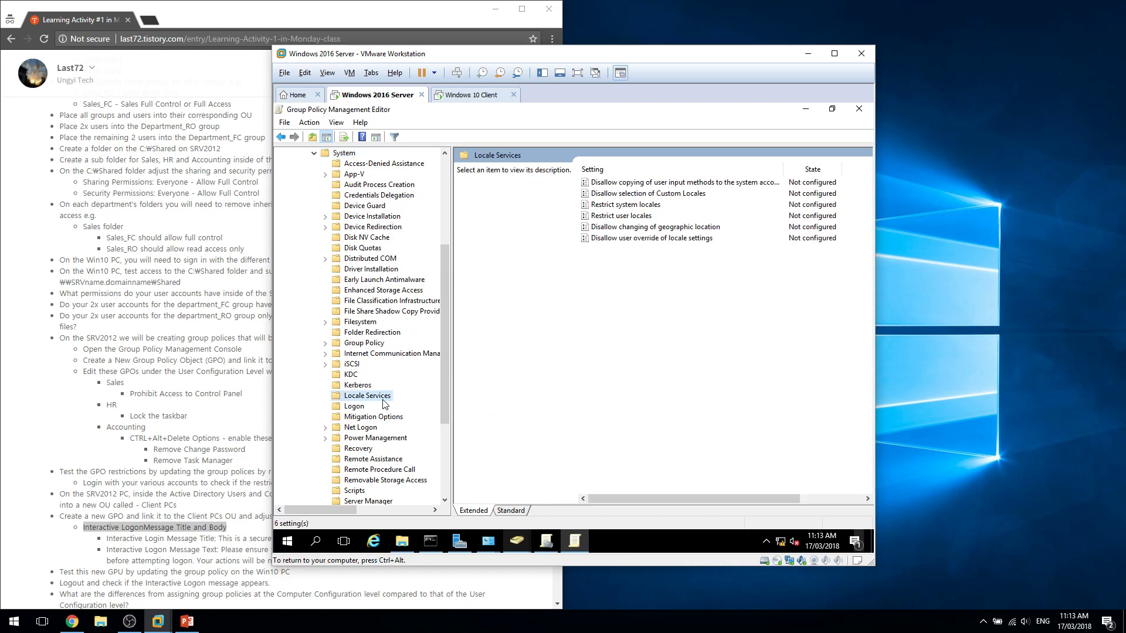
{"action": "key", "text": "i"}
Check the Internet Communication Management and iSCSI settings, then select lines in the activity instructions.
{"action": "key", "text": "i"}
{"action": "scroll", "coordinate": [384, 396], "scroll_direction": "down", "scroll_amount": 5}
{"action": "scroll", "coordinate": [384, 395], "scroll_direction": "up", "scroll_amount": 6}
{"action": "left_click", "coordinate": [344, 207]}
{"action": "key", "text": "i"}
{"action": "scroll", "coordinate": [448, 400], "scroll_direction": "down", "scroll_amount": 6}
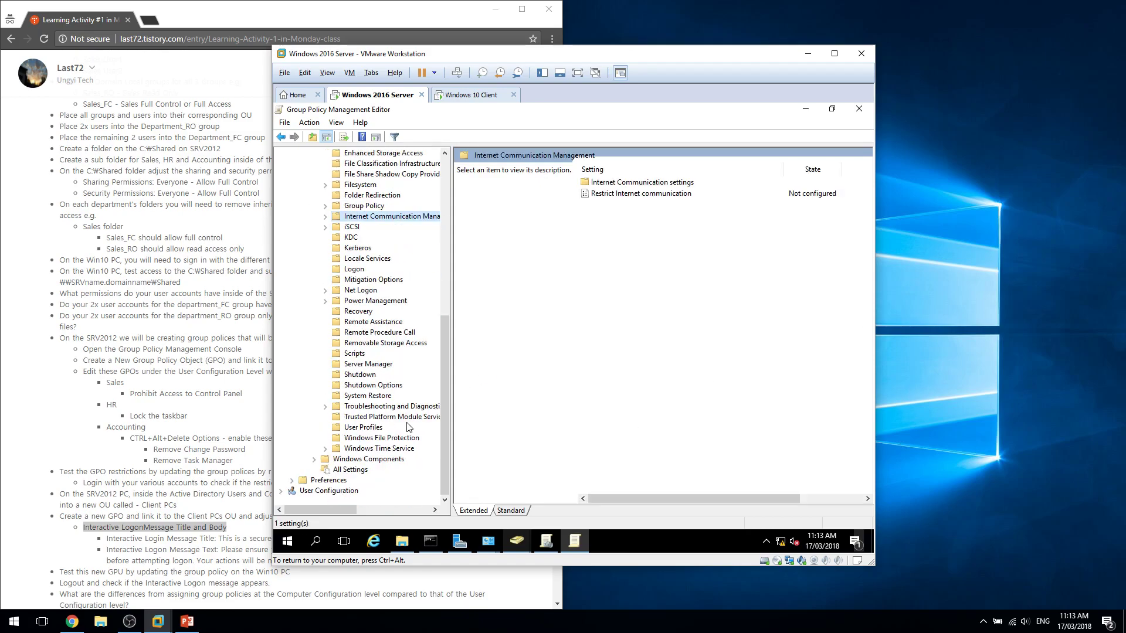
{"action": "key", "text": "ctrl+alt"}
{"action": "left_click_drag", "start_coordinate": [171, 272], "coordinate": [167, 250]}
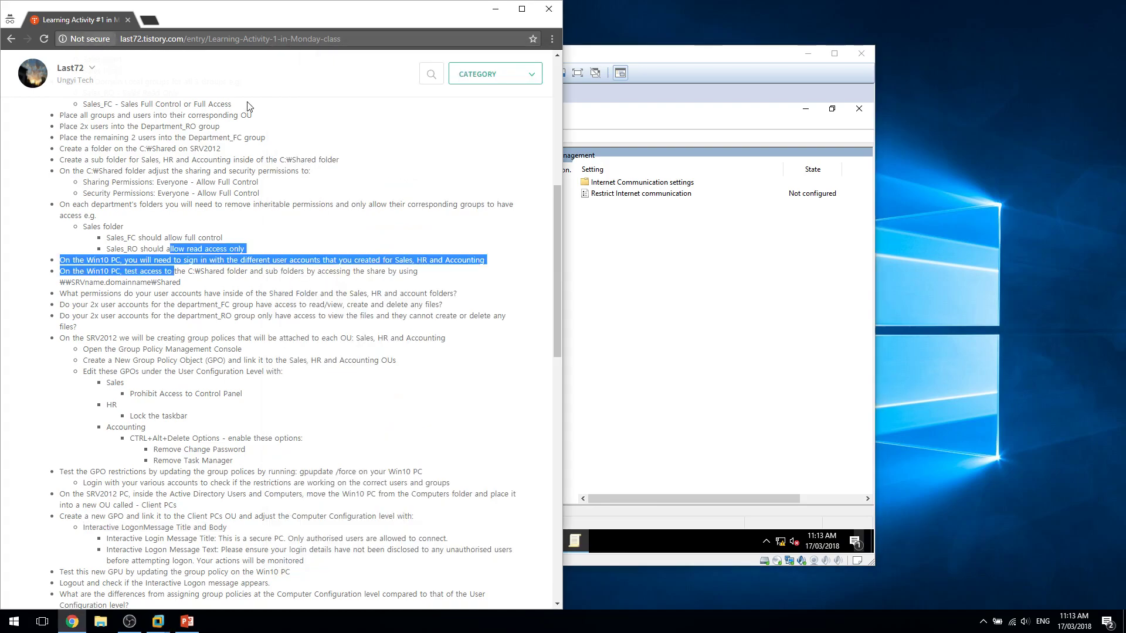
Open the W7 Monday 12032018 post from the blog's TAFE category.
{"action": "left_click", "coordinate": [384, 102]}
{"action": "left_click", "coordinate": [453, 83]}
{"action": "left_click", "coordinate": [462, 120]}
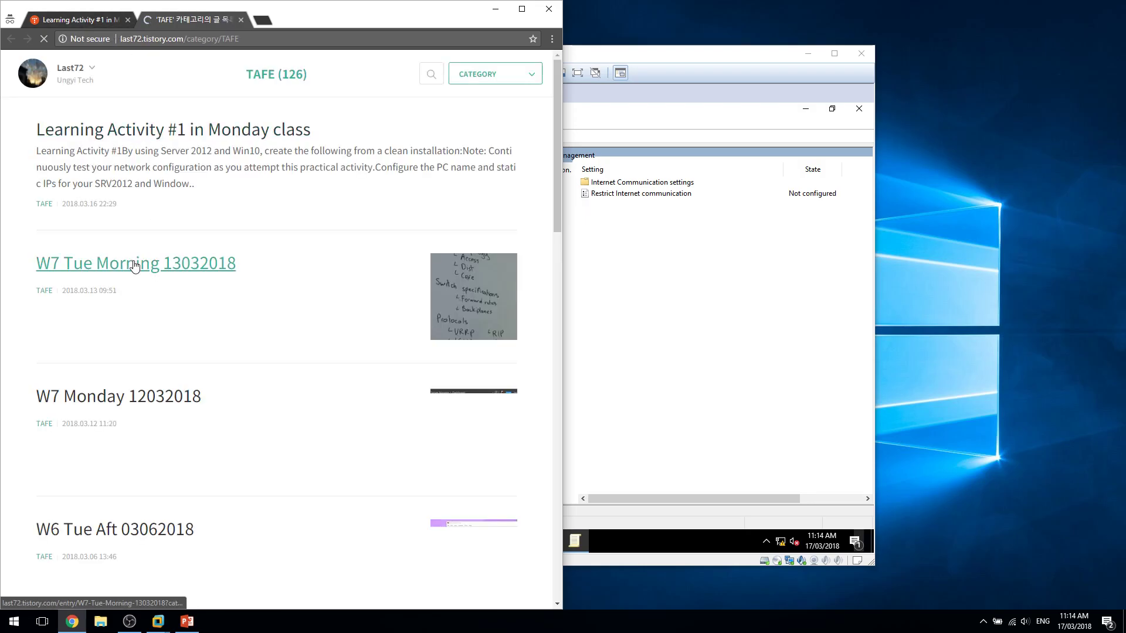
{"action": "left_click", "coordinate": [164, 399]}
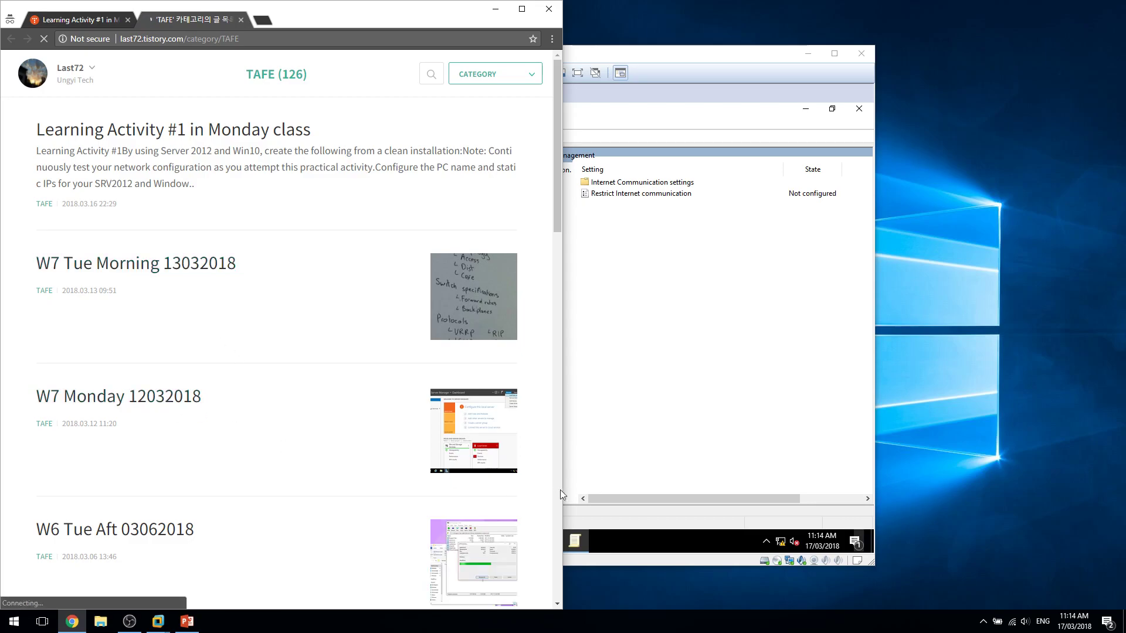
Scroll to the post's Security Options logon message screenshot, then return to the server's policy editor.
{"action": "scroll", "coordinate": [439, 431], "scroll_direction": "down", "scroll_amount": 5}
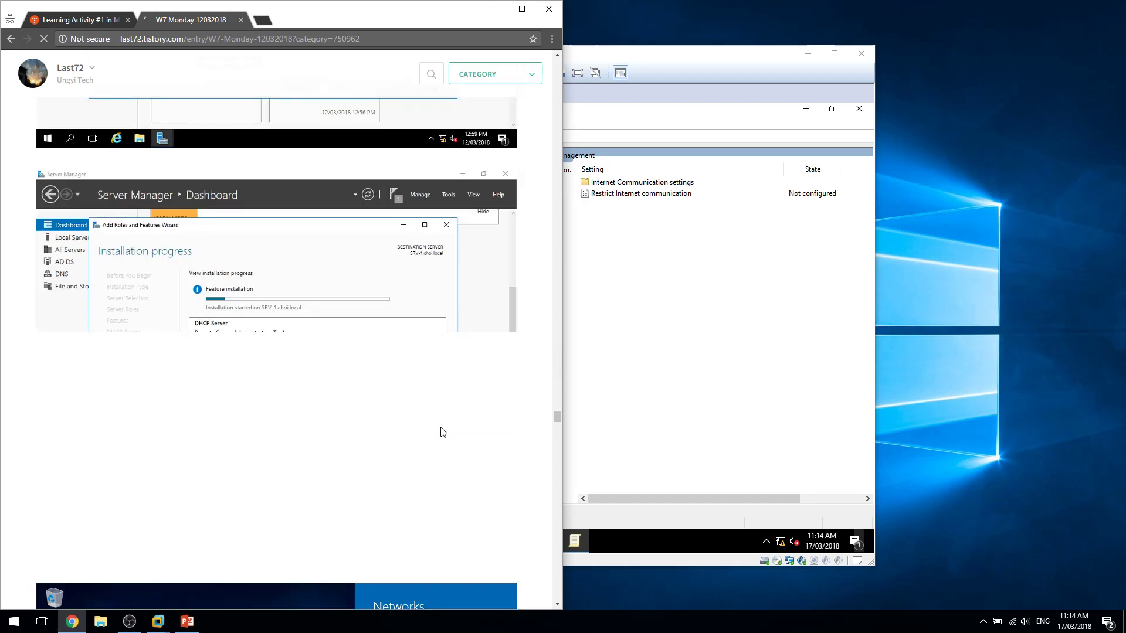
{"action": "scroll", "coordinate": [442, 432], "scroll_direction": "down", "scroll_amount": 15}
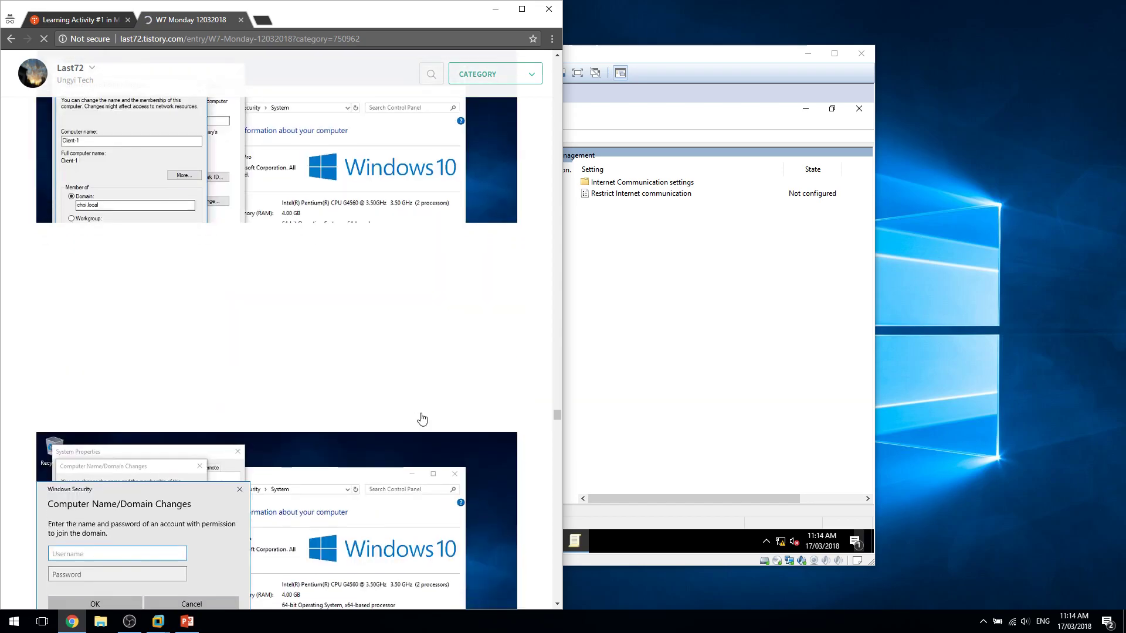
{"action": "scroll", "coordinate": [539, 420], "scroll_direction": "down", "scroll_amount": 10}
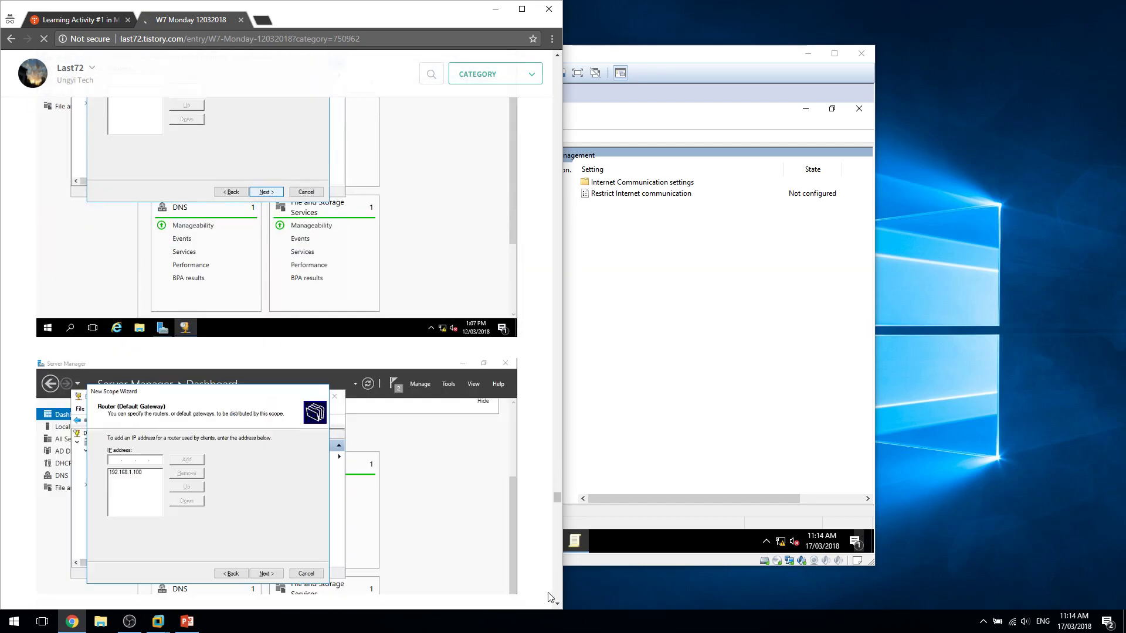
{"action": "scroll", "coordinate": [361, 450], "scroll_direction": "down", "scroll_amount": 15}
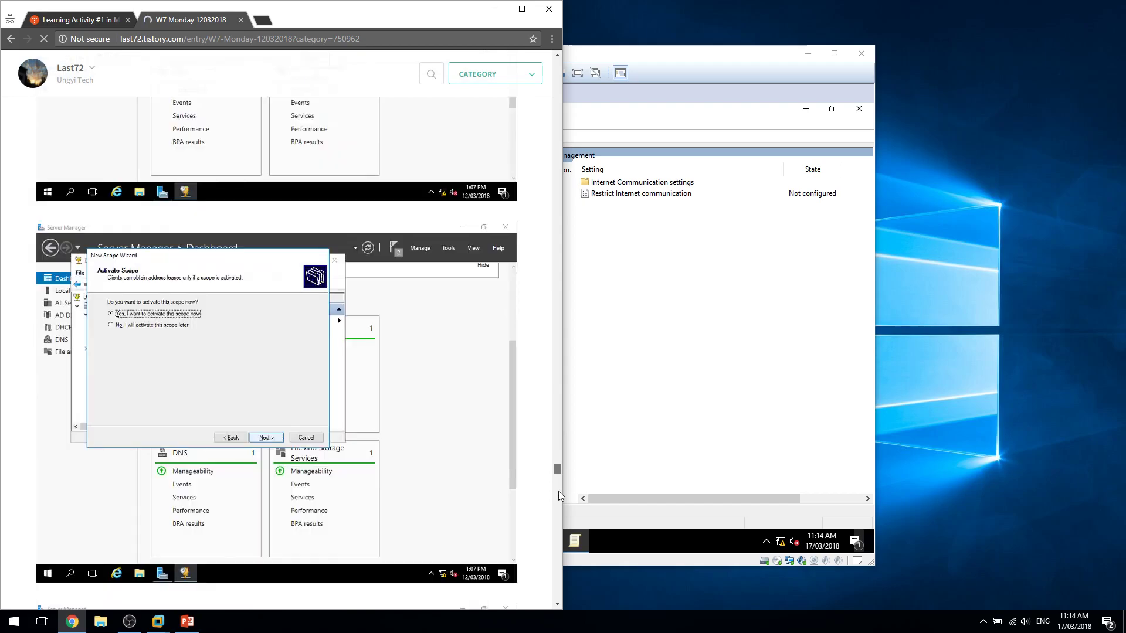
{"action": "left_click_drag", "start_coordinate": [558, 484], "coordinate": [558, 596]}
{"action": "scroll", "coordinate": [415, 377], "scroll_direction": "up", "scroll_amount": 10}
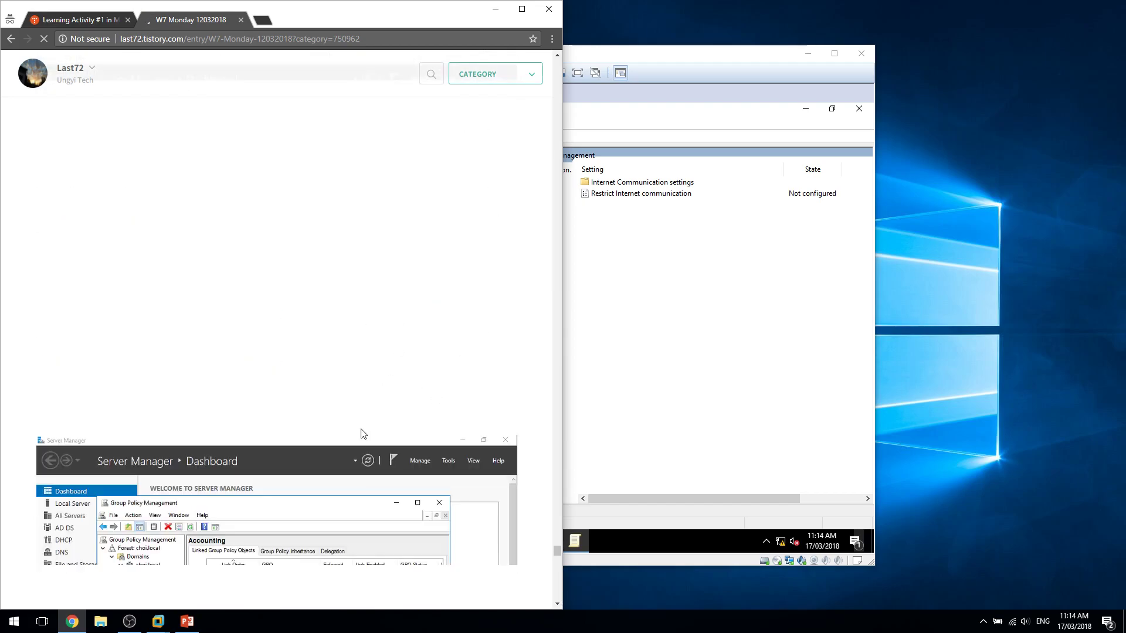
{"action": "scroll", "coordinate": [361, 434], "scroll_direction": "down", "scroll_amount": 5}
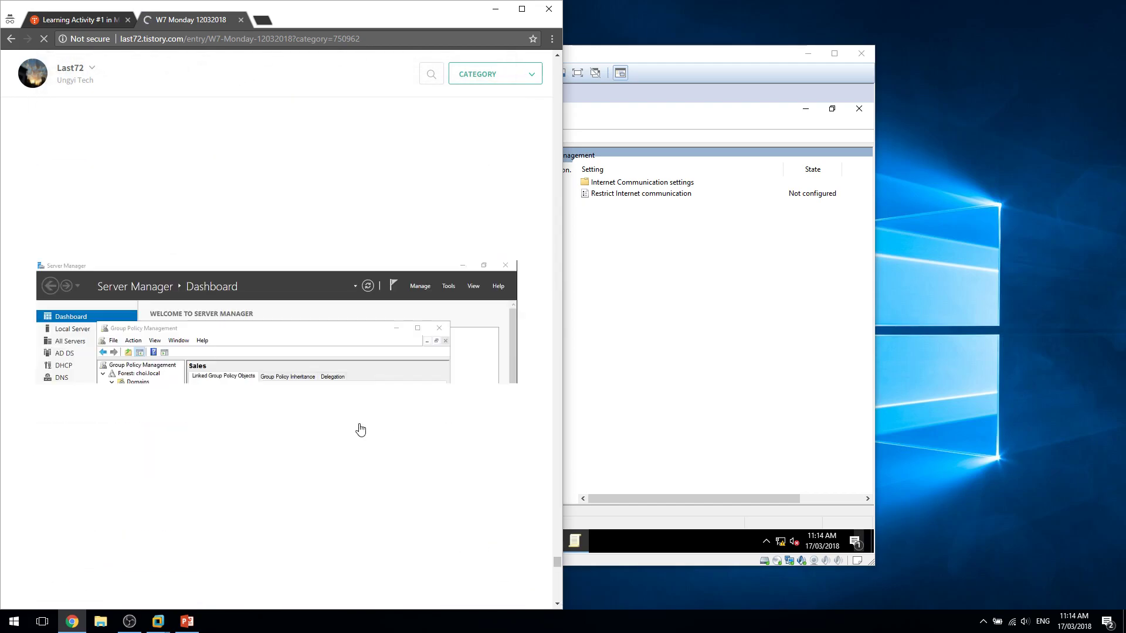
{"action": "scroll", "coordinate": [360, 430], "scroll_direction": "down", "scroll_amount": 6}
{"action": "scroll", "coordinate": [360, 429], "scroll_direction": "down", "scroll_amount": 20}
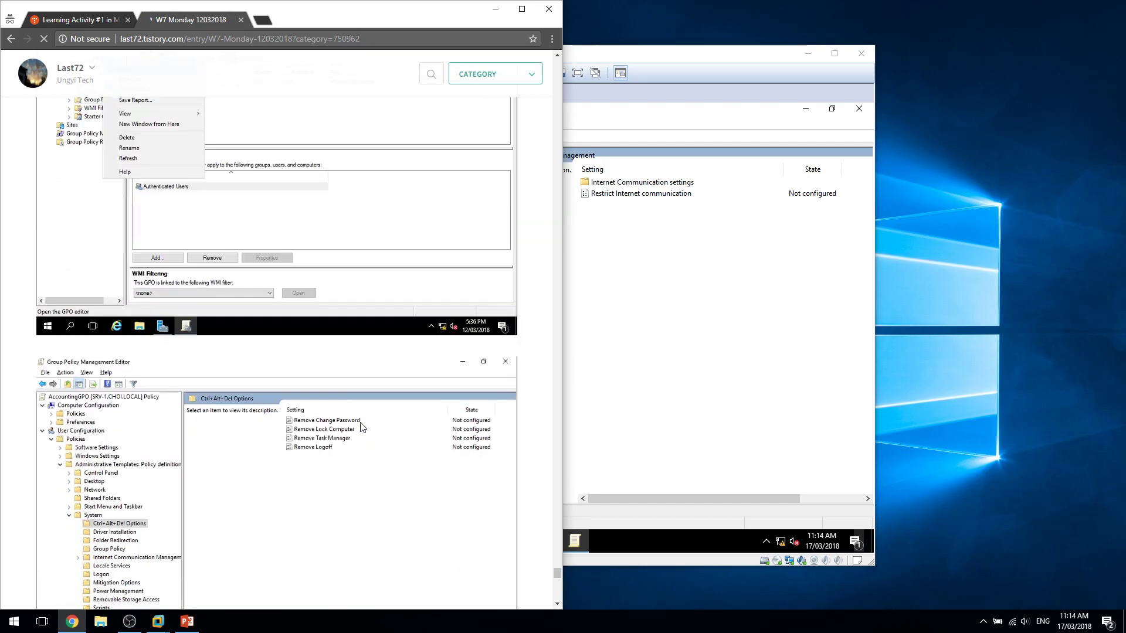
{"action": "scroll", "coordinate": [363, 426], "scroll_direction": "down", "scroll_amount": 2}
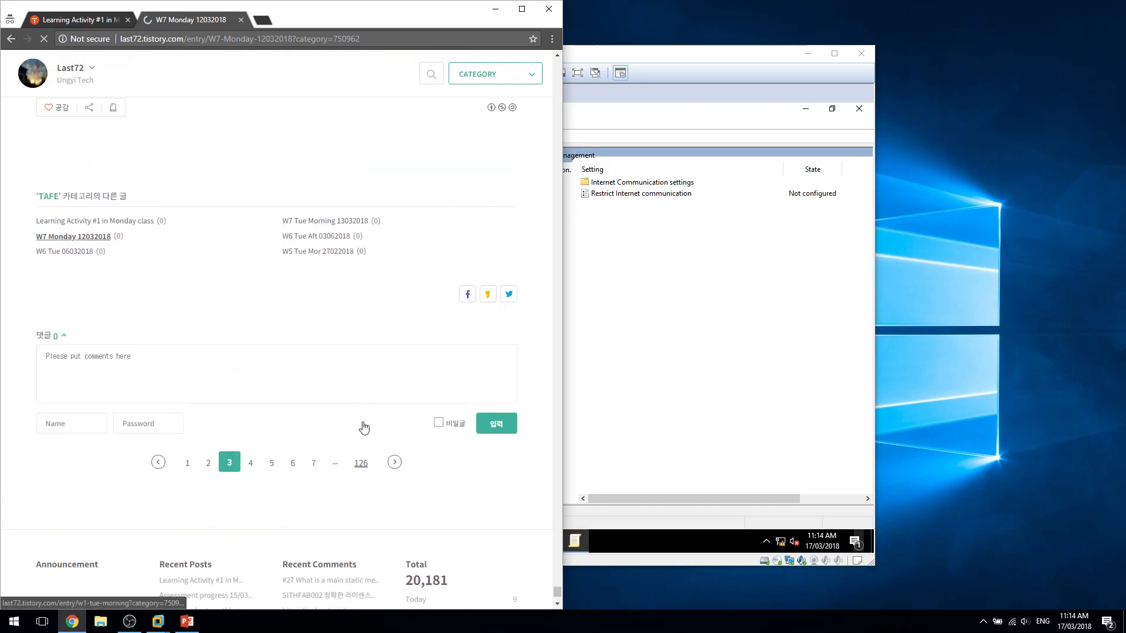
{"action": "scroll", "coordinate": [363, 426], "scroll_direction": "up", "scroll_amount": 10}
{"action": "scroll", "coordinate": [363, 427], "scroll_direction": "down", "scroll_amount": 4}
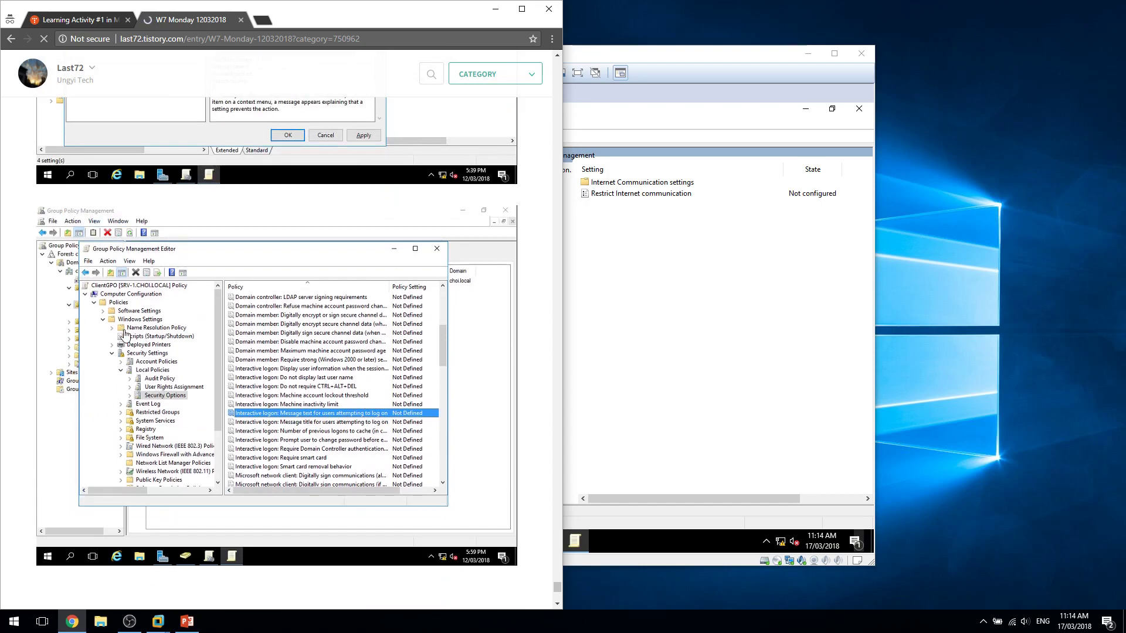
{"action": "left_click", "coordinate": [584, 61]}
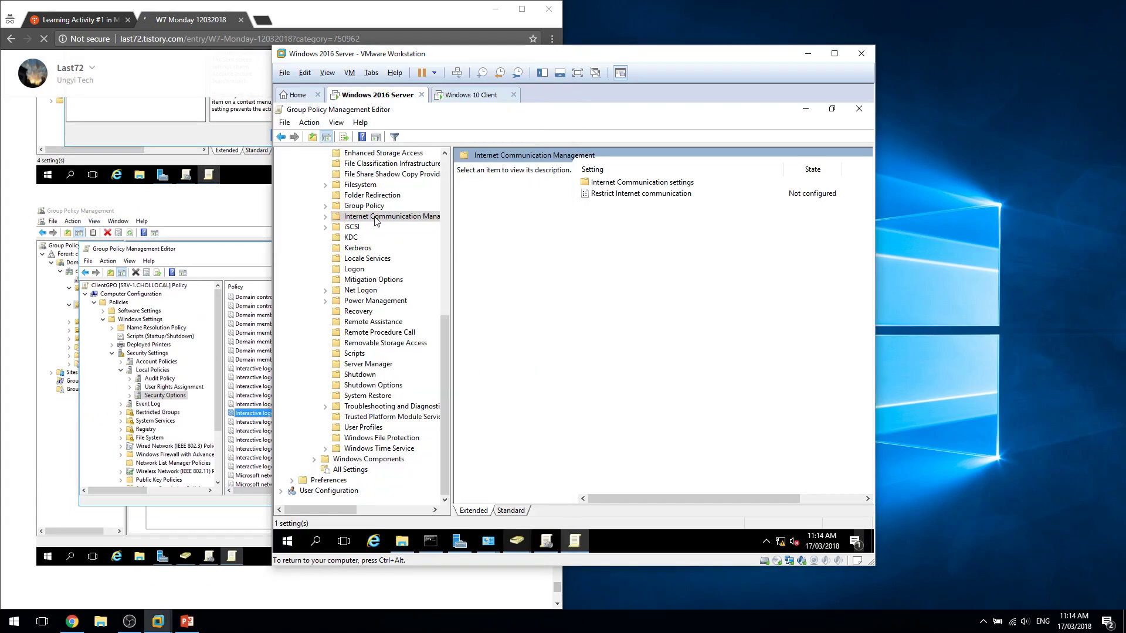
Collapse Administrative Templates and open Security Settings > Local Policies > Security Options.
{"action": "scroll", "coordinate": [304, 268], "scroll_direction": "up", "scroll_amount": 10}
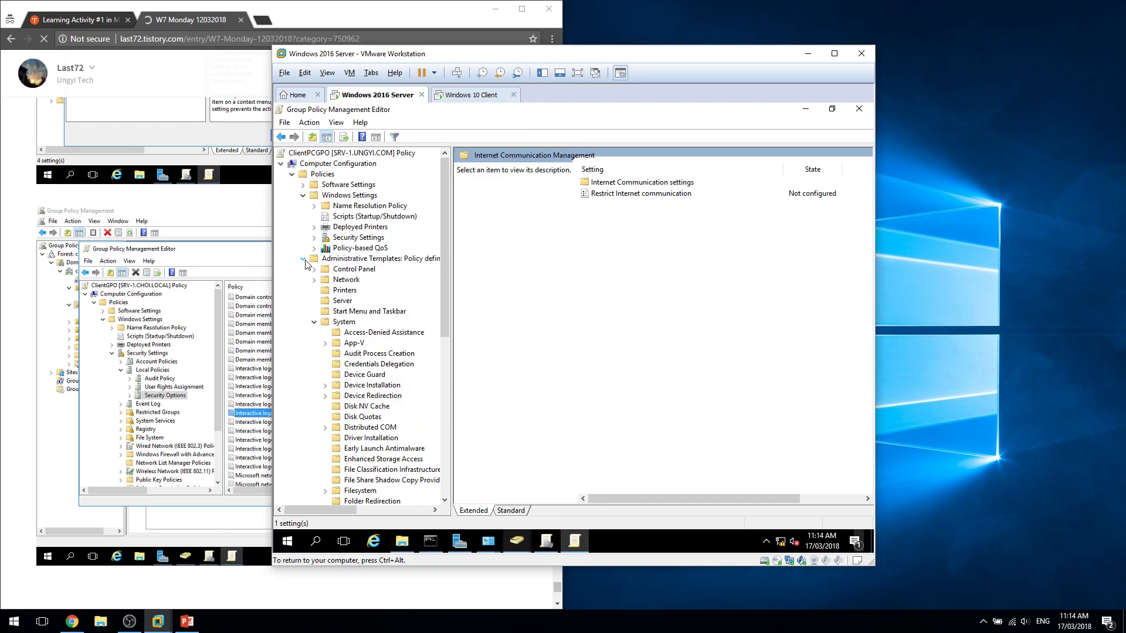
{"action": "left_click", "coordinate": [303, 259]}
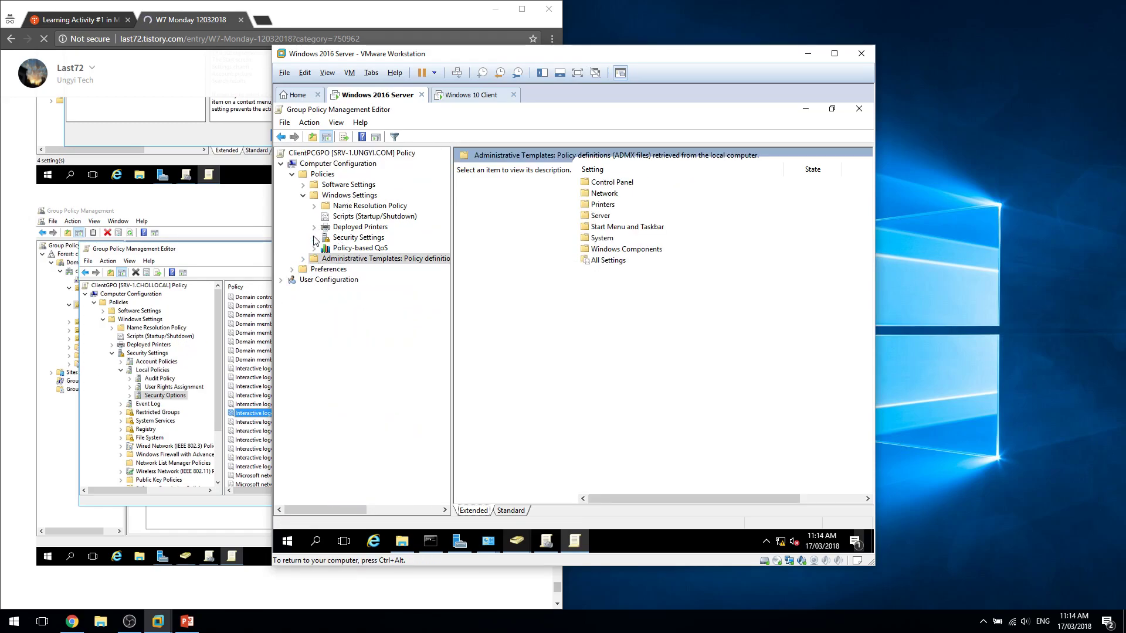
{"action": "left_click", "coordinate": [314, 238]}
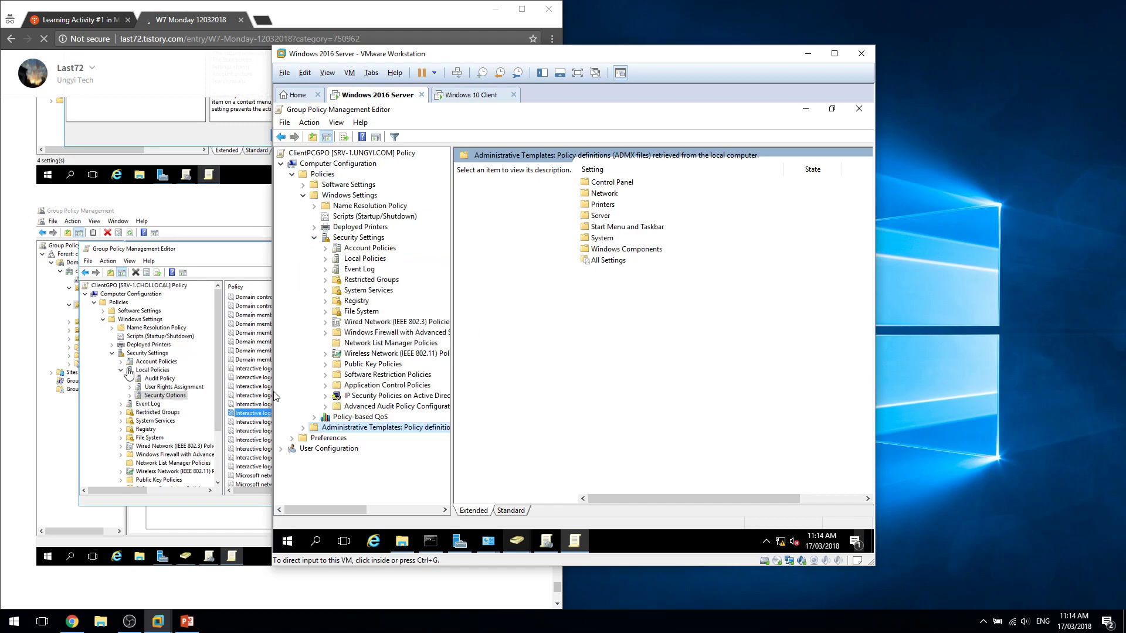
{"action": "left_click", "coordinate": [325, 259]}
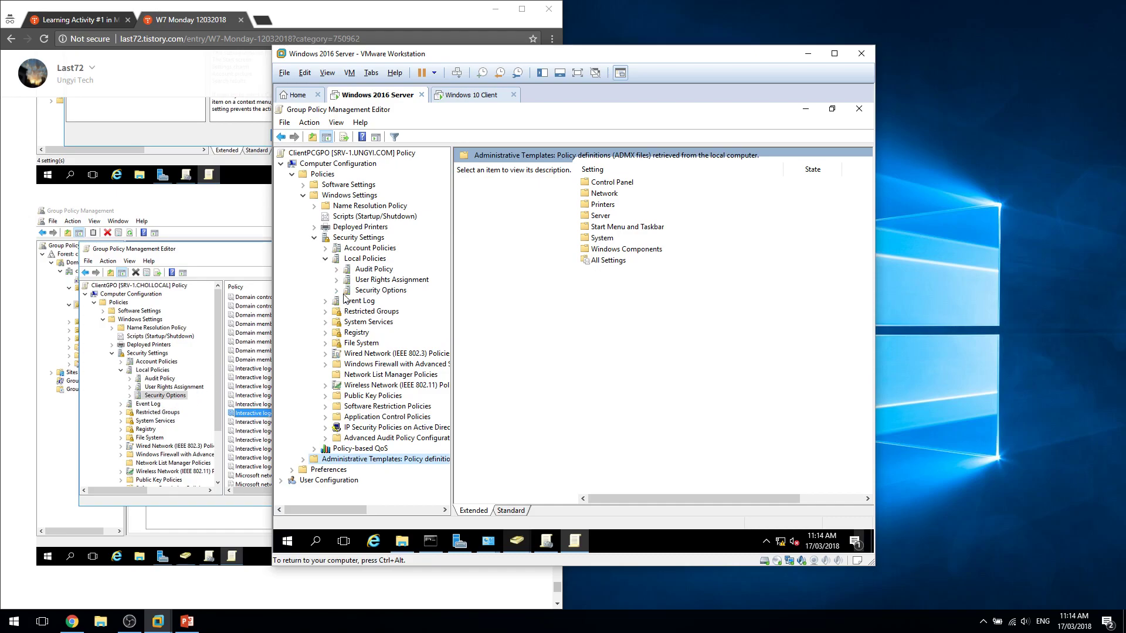
{"action": "left_click", "coordinate": [364, 291]}
Browse to the Interactive logon message text and message title policies, both Not Defined.
{"action": "left_click", "coordinate": [755, 392]}
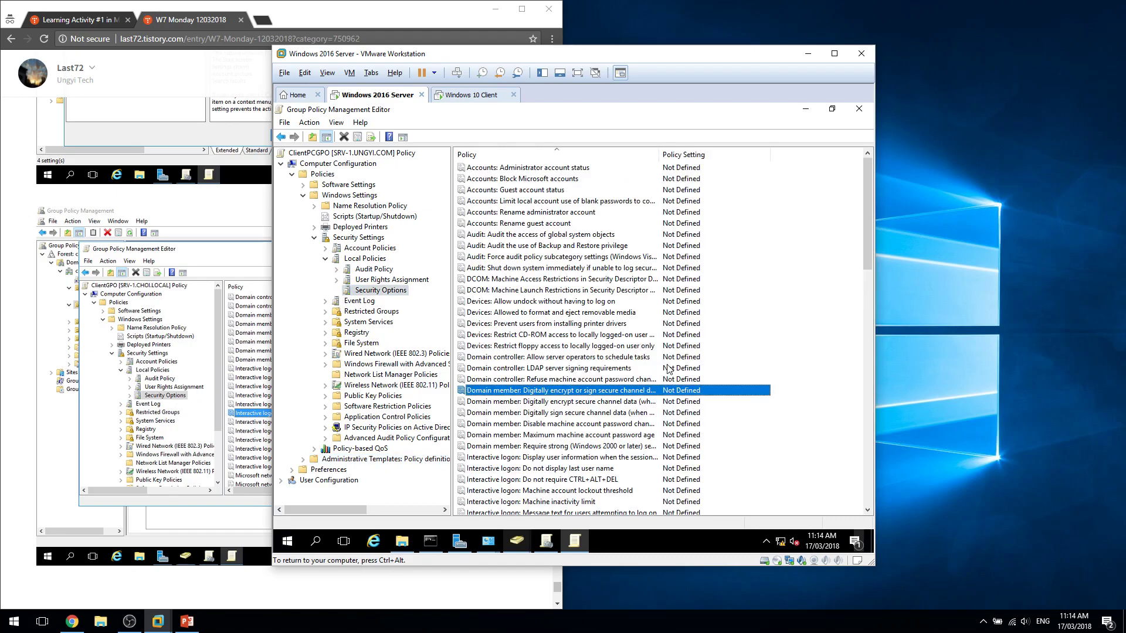
{"action": "left_click", "coordinate": [667, 368]}
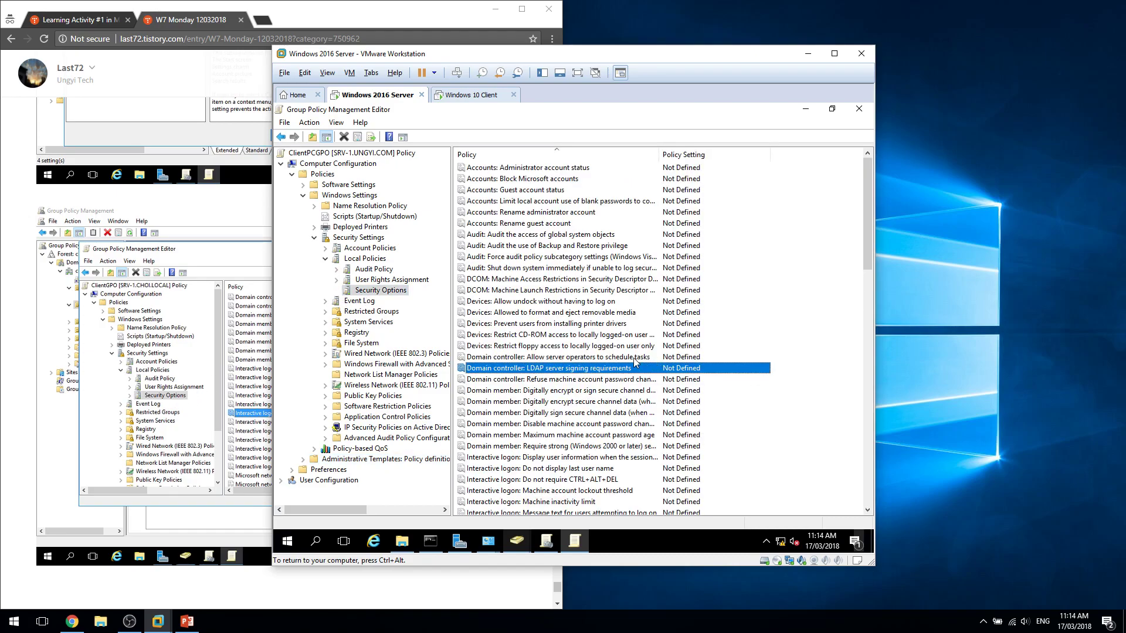
{"action": "key", "text": "i"}
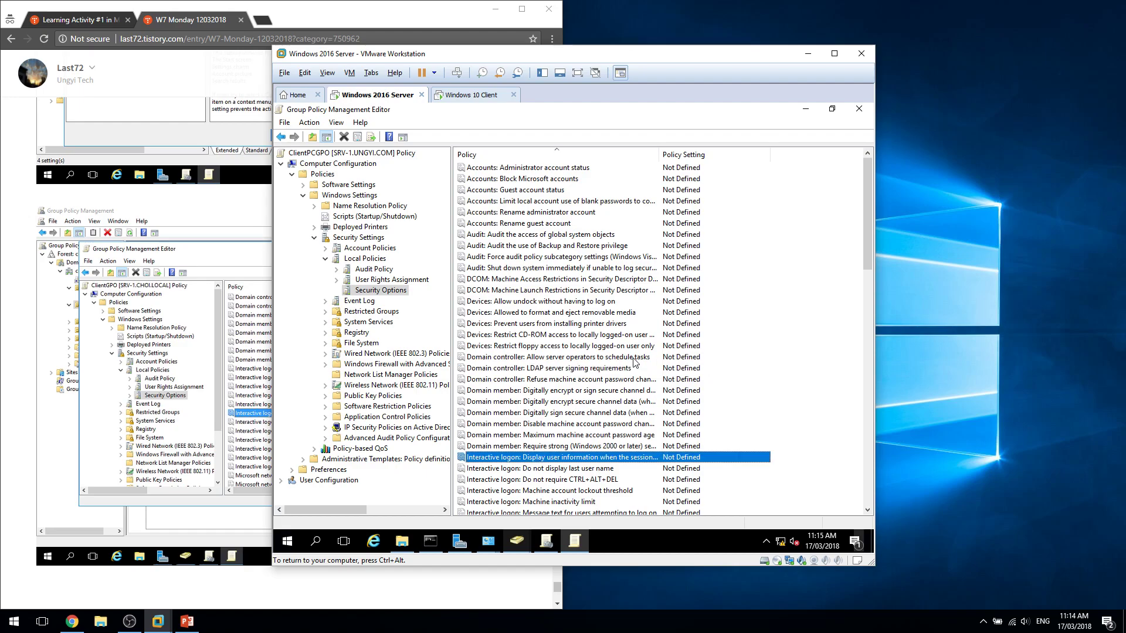
{"action": "key", "text": "Down"}
{"action": "key", "text": "Down"}
{"action": "key", "text": "Down"}
{"action": "key", "text": "Down"}
{"action": "key", "text": "Down"}
{"action": "key", "text": "Down"}
{"action": "key", "text": "Down"}
{"action": "key", "text": "Down"}
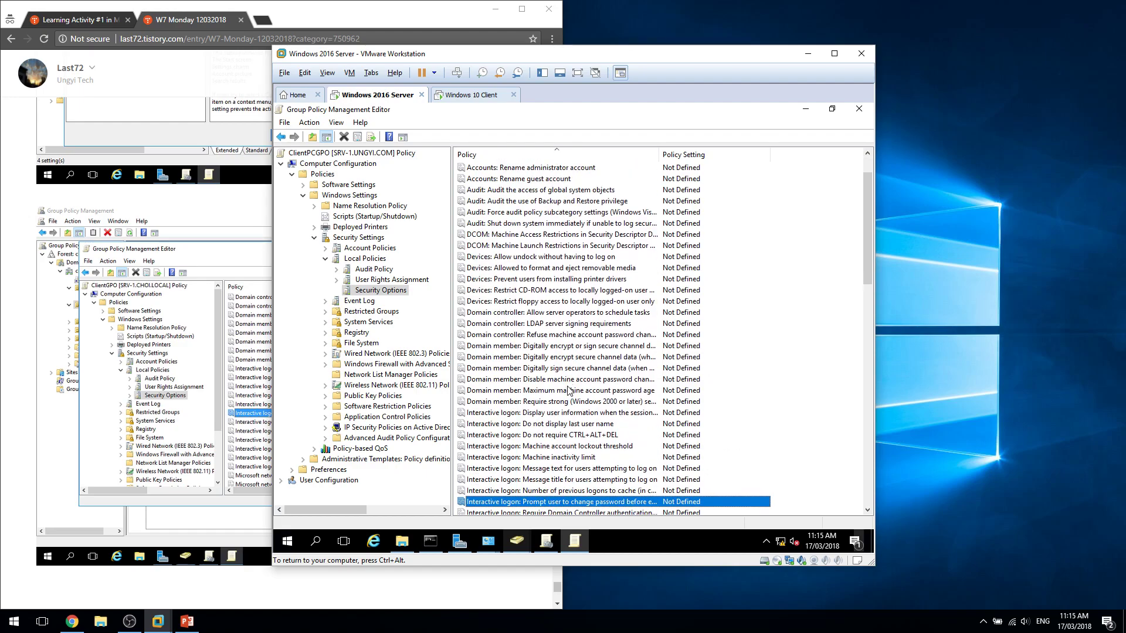
{"action": "key", "text": "Down"}
{"action": "key", "text": "Down"}
{"action": "key", "text": "Up"}
{"action": "key", "text": "Up"}
{"action": "key", "text": "Up"}
{"action": "key", "text": "Up"}
{"action": "key", "text": "Up"}
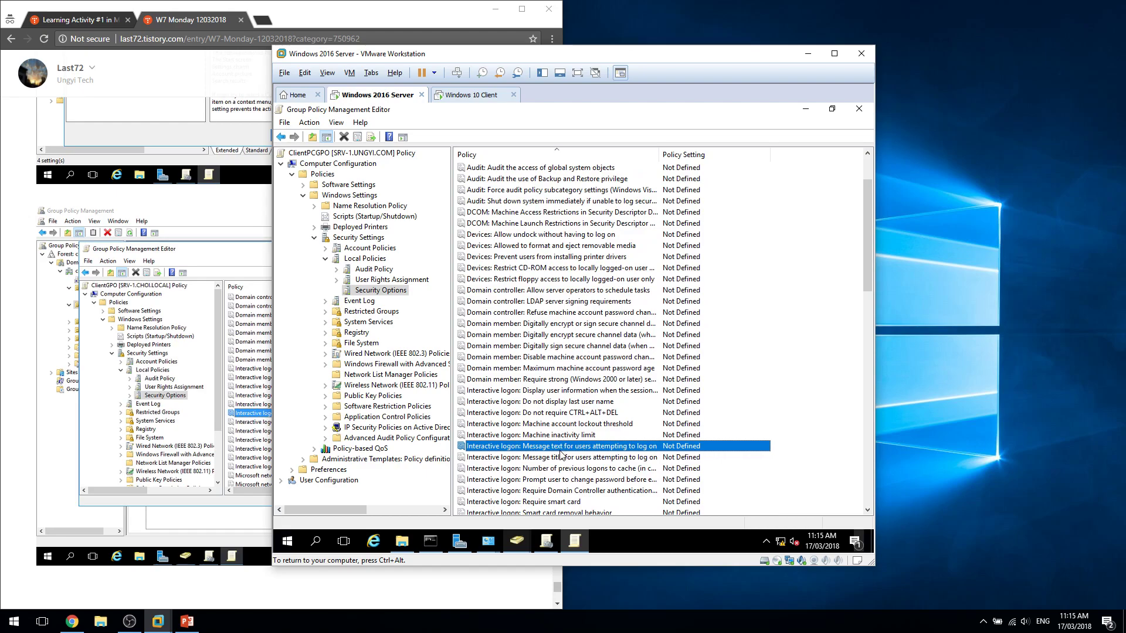
{"action": "left_click", "coordinate": [580, 457]}
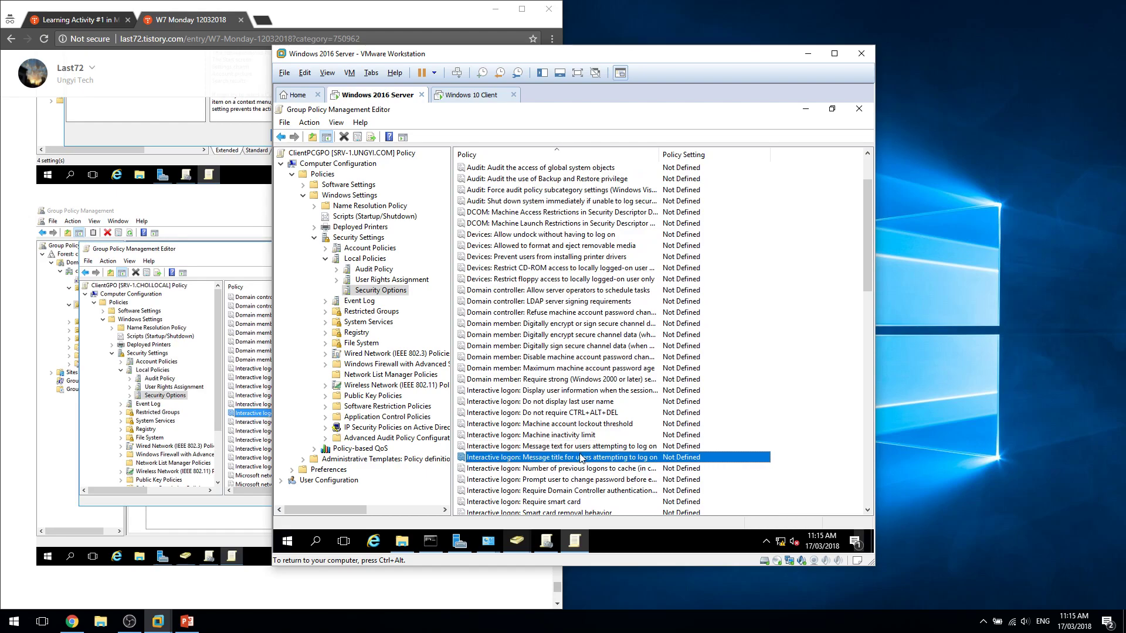
{"action": "key", "text": "Up"}
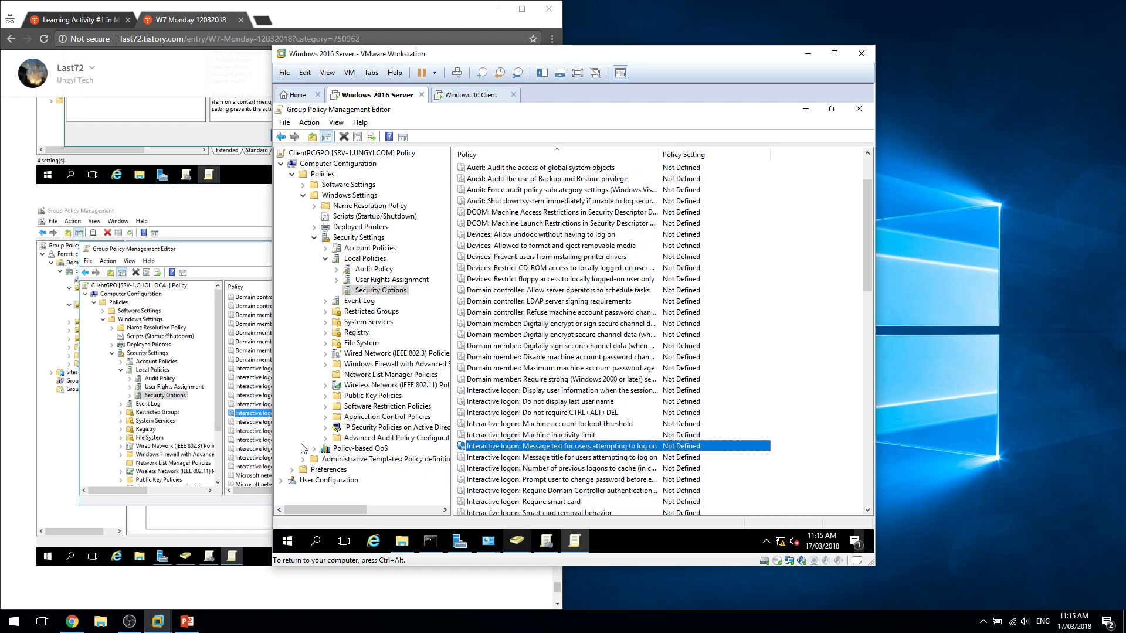
Bring Chrome forward and show the Learning Activity #1 instructions page.
{"action": "left_click", "coordinate": [297, 604]}
{"action": "scroll", "coordinate": [286, 494], "scroll_direction": "down", "scroll_amount": 8}
{"action": "scroll", "coordinate": [285, 495], "scroll_direction": "up", "scroll_amount": 8}
{"action": "left_click", "coordinate": [122, 18]}
{"action": "scroll", "coordinate": [202, 475], "scroll_direction": "down", "scroll_amount": 2}
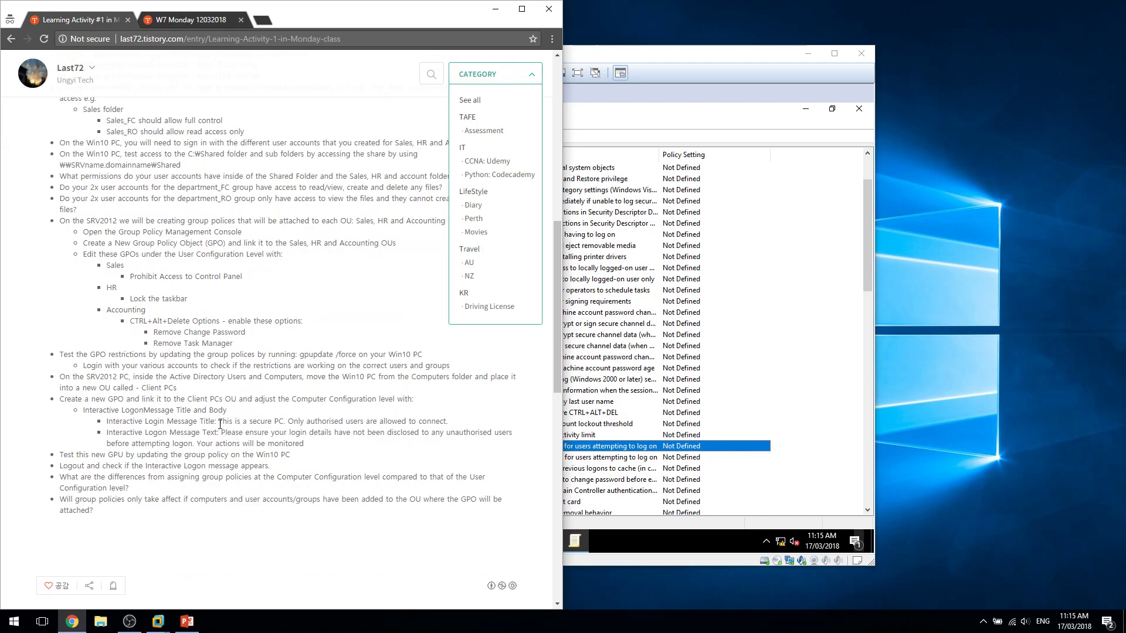
Highlight the required logon message title in the instructions, then select the Message title policy row.
{"action": "left_click_drag", "start_coordinate": [219, 421], "coordinate": [448, 424]}
{"action": "left_click", "coordinate": [656, 449]}
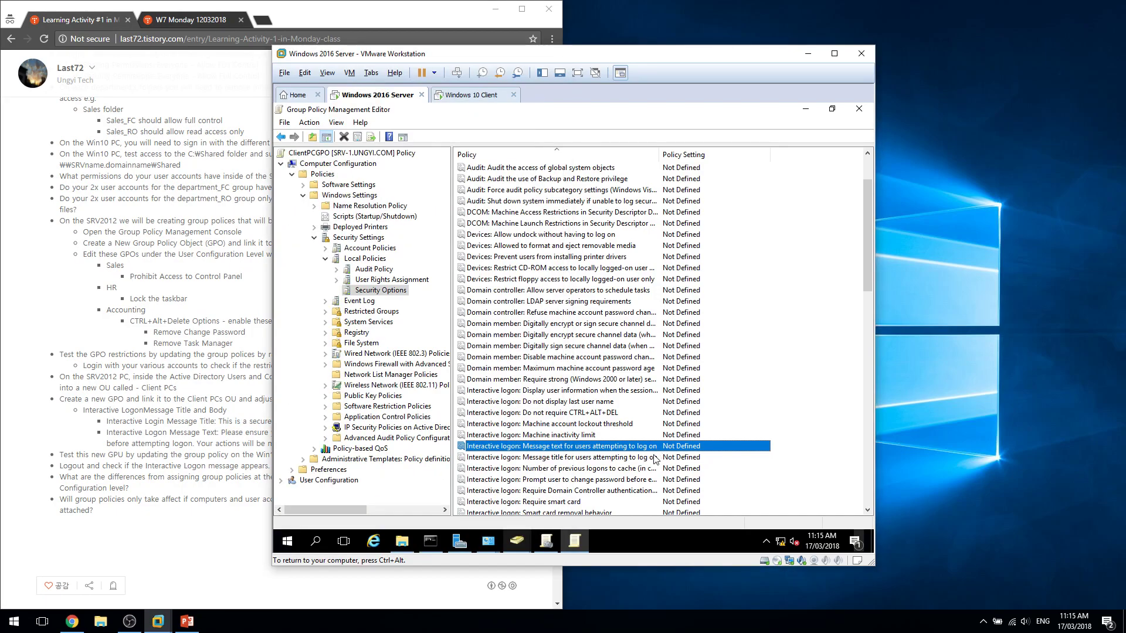
{"action": "left_click", "coordinate": [656, 461]}
{"action": "key", "text": "Up"}
{"action": "left_click", "coordinate": [628, 458]}
{"action": "left_click", "coordinate": [634, 448]}
{"action": "left_click", "coordinate": [635, 458]}
{"action": "left_click", "coordinate": [649, 448]}
Define the logon message title as "Only authorised users are allowed to connect." and confirm it.
{"action": "double_click", "coordinate": [648, 458]}
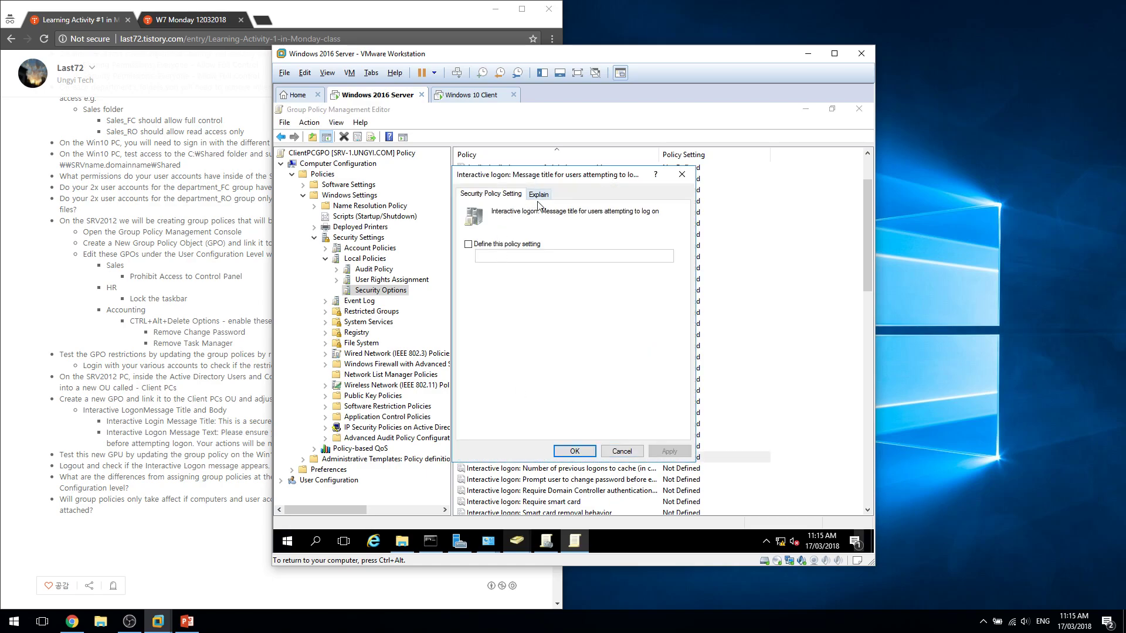
{"action": "left_click", "coordinate": [542, 199]}
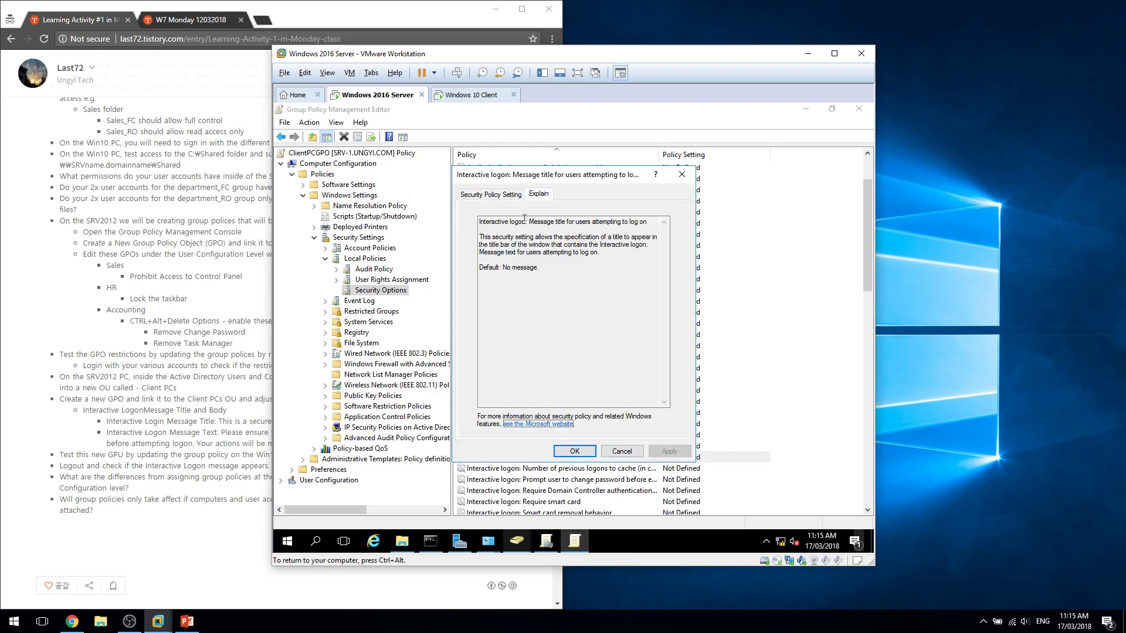
{"action": "left_click", "coordinate": [492, 194]}
{"action": "left_click", "coordinate": [498, 244]}
{"action": "type", "text": "ccounting"}
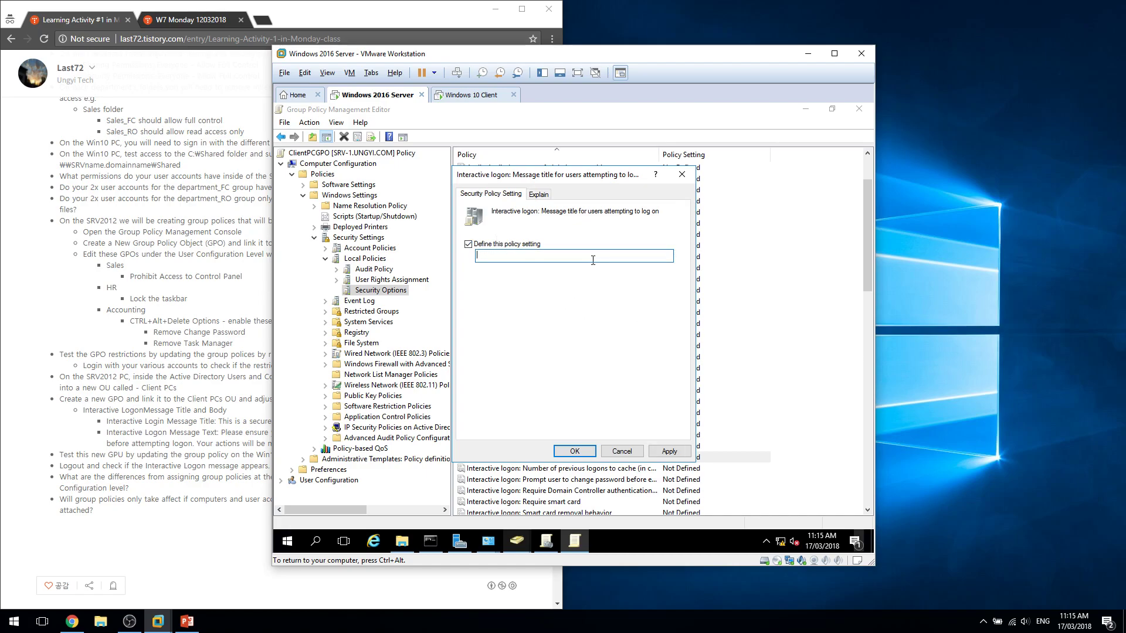
{"action": "key", "text": "ctrl+alt"}
{"action": "left_click_drag", "start_coordinate": [581, 59], "coordinate": [819, 61]}
{"action": "left_click", "coordinate": [807, 162]}
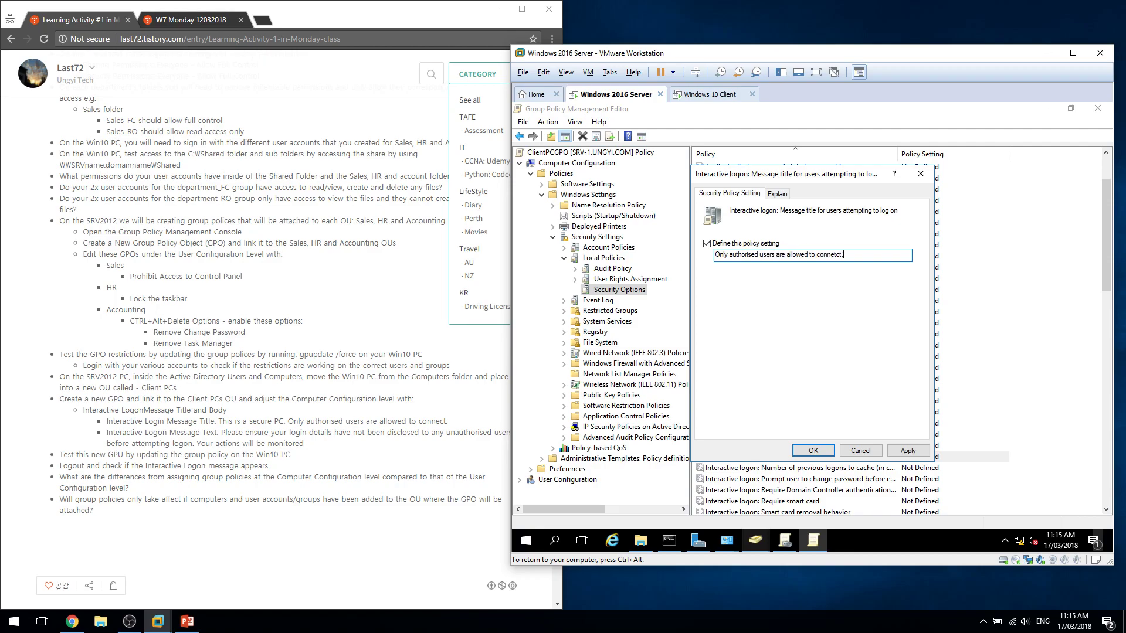
{"action": "key", "text": "Return"}
Reopen the title policy, review its explanation, and close it keeping the new title.
{"action": "double_click", "coordinate": [862, 459]}
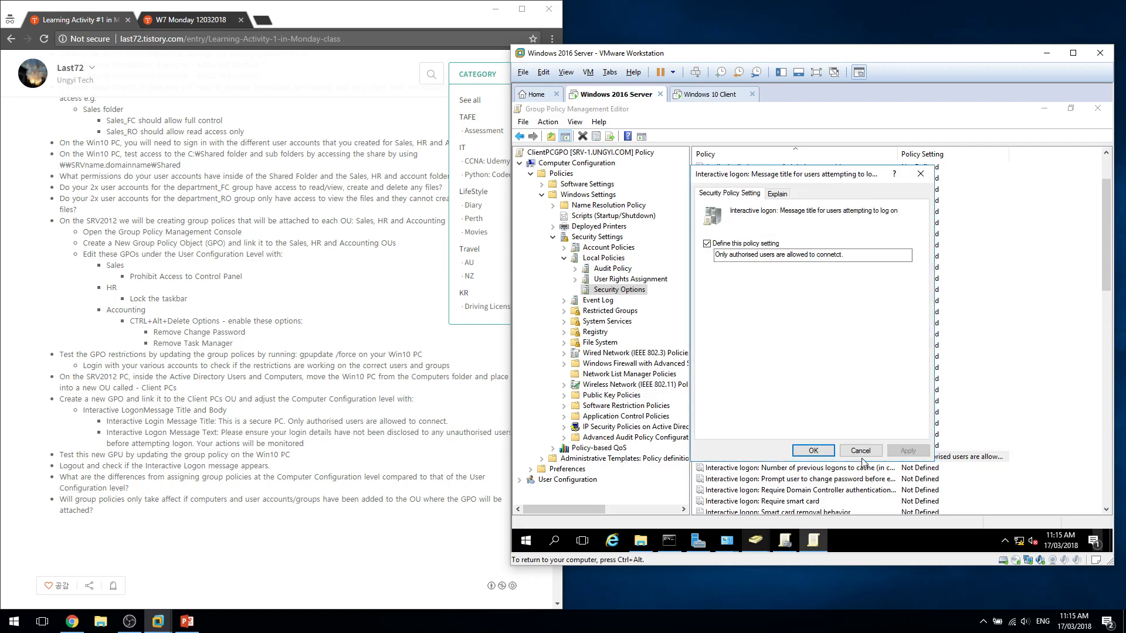
{"action": "left_click", "coordinate": [772, 231]}
{"action": "left_click", "coordinate": [791, 268]}
{"action": "left_click", "coordinate": [793, 280]}
{"action": "left_click", "coordinate": [737, 194]}
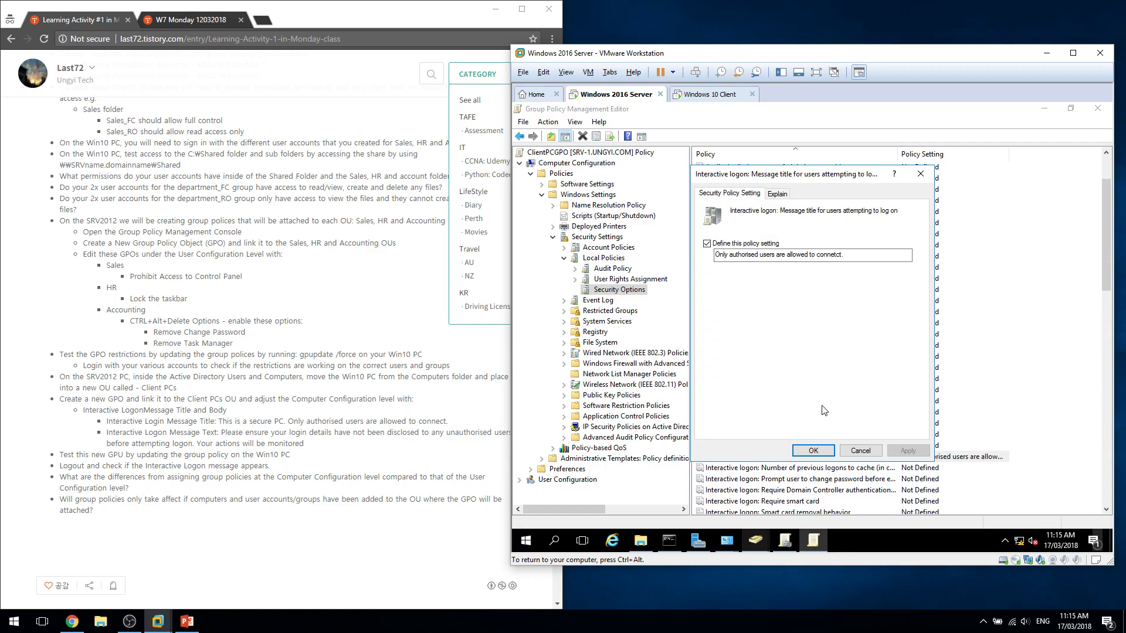
{"action": "left_click", "coordinate": [814, 451]}
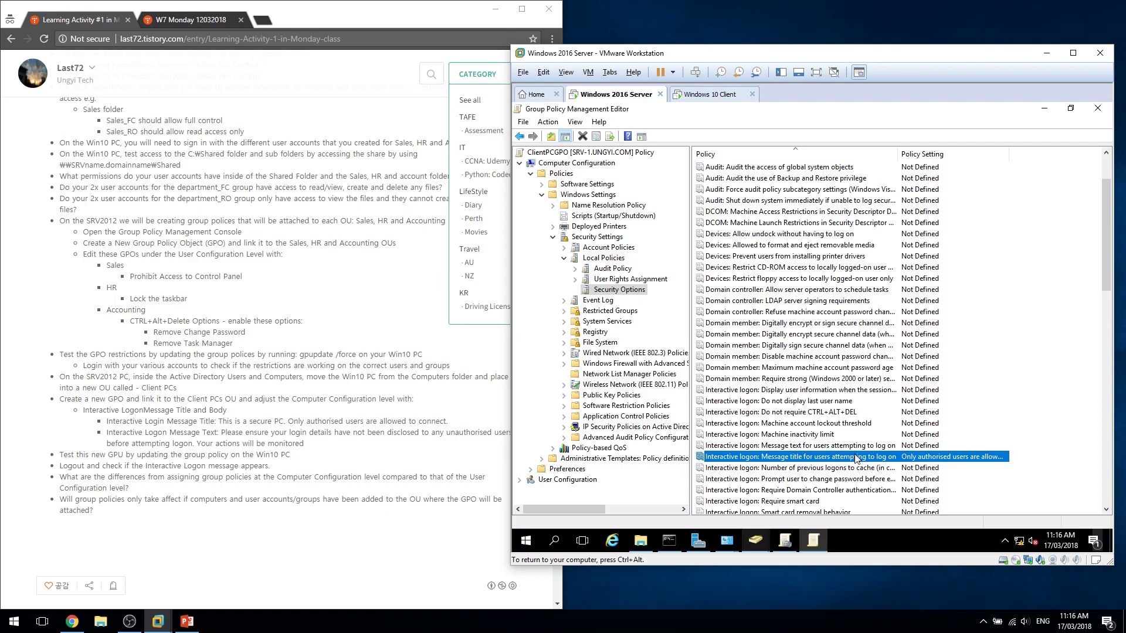
Define the logon message text warning users to ensure their login details weren't disclosed to unauthorised users.
{"action": "double_click", "coordinate": [772, 446]}
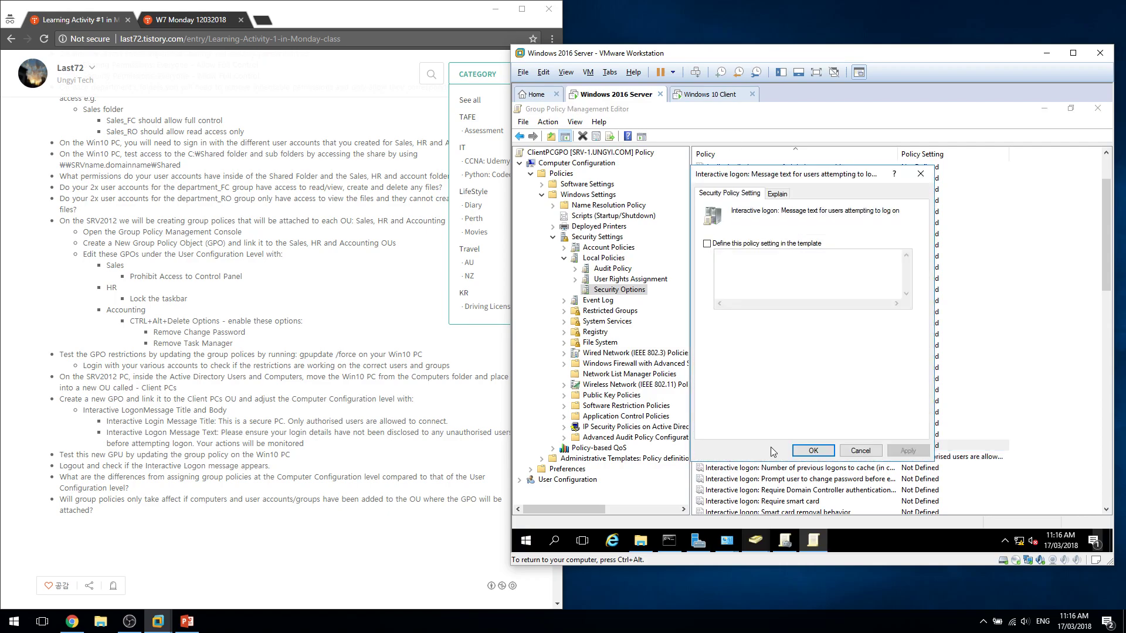
{"action": "left_click", "coordinate": [706, 243]}
{"action": "left_click", "coordinate": [745, 264]}
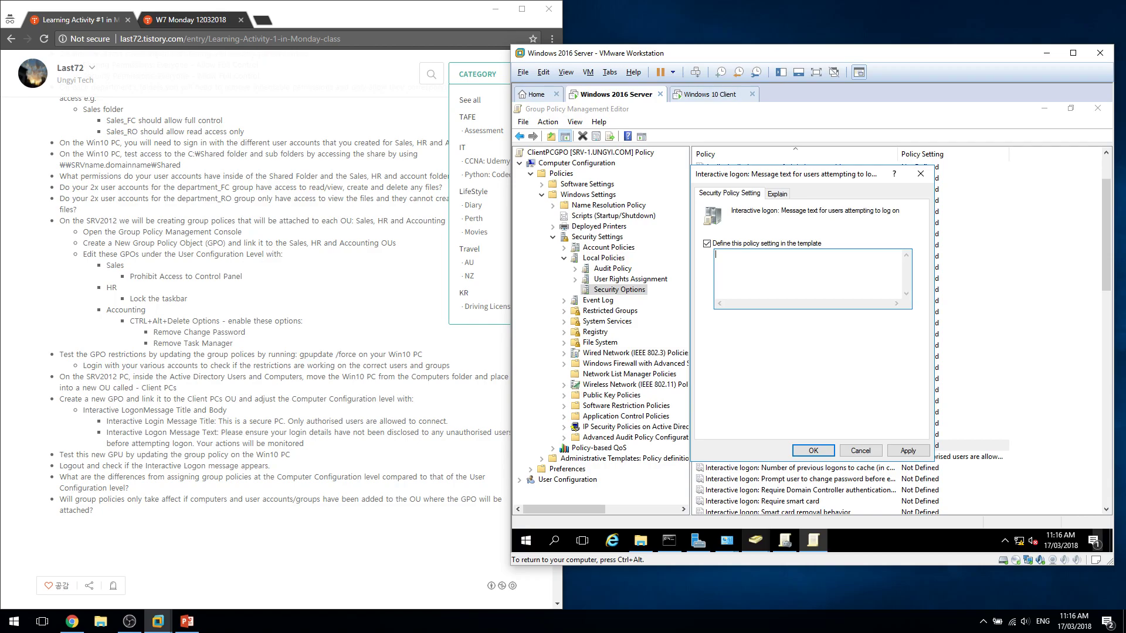
{"action": "type", "text": "Please ensure youtrhave not been disclosed to any unau"}
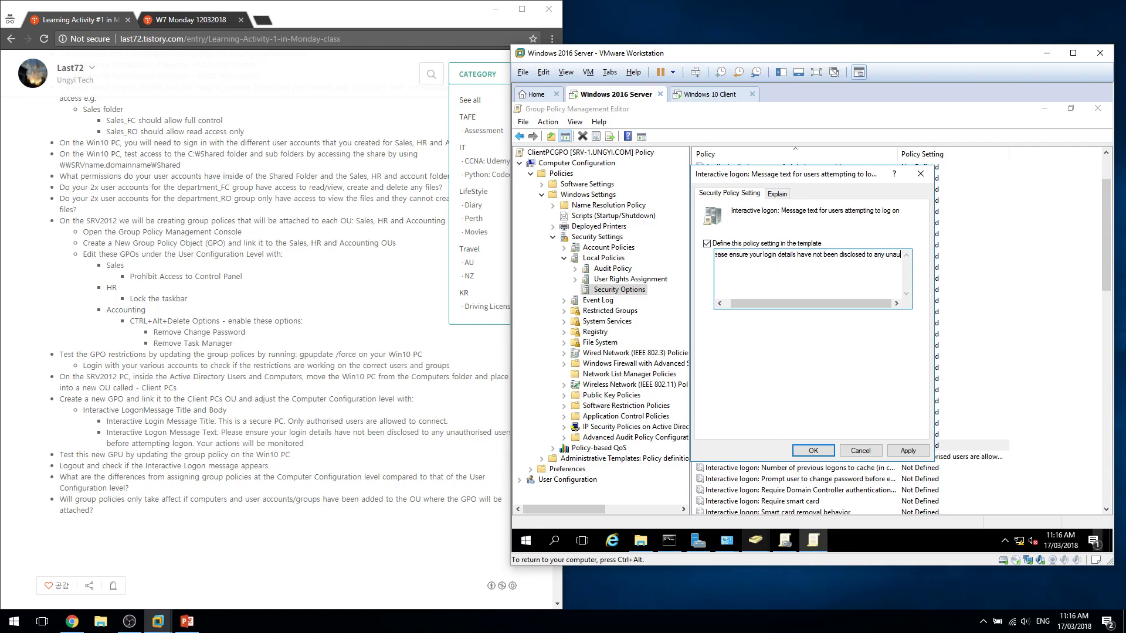
{"action": "type", "text": "thorised u"}
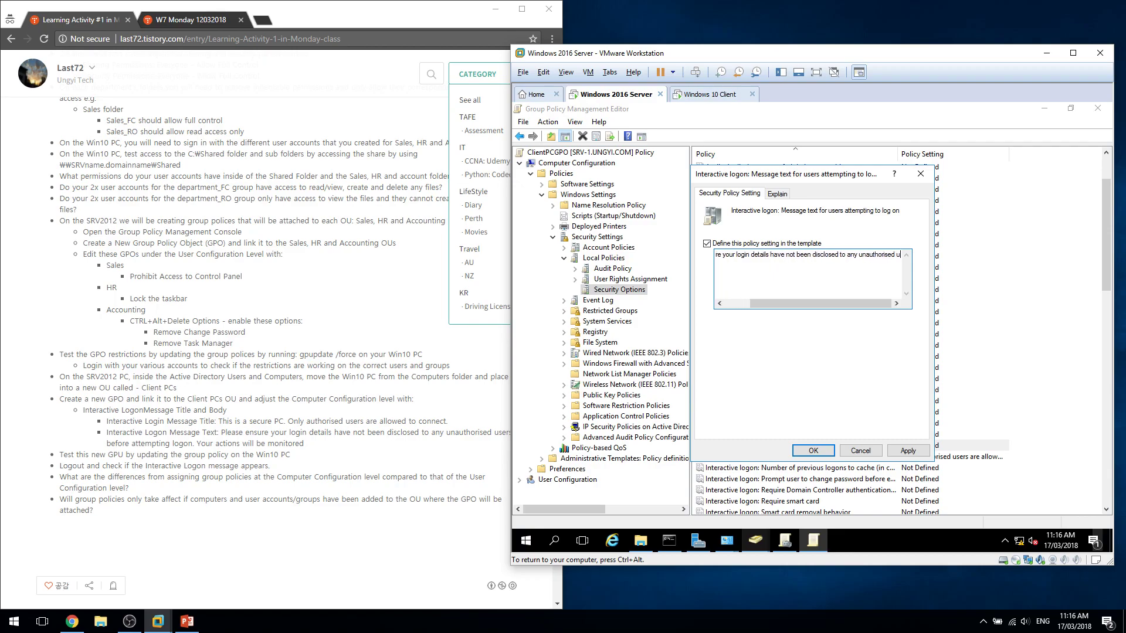
{"action": "type", "text": "sers befor"}
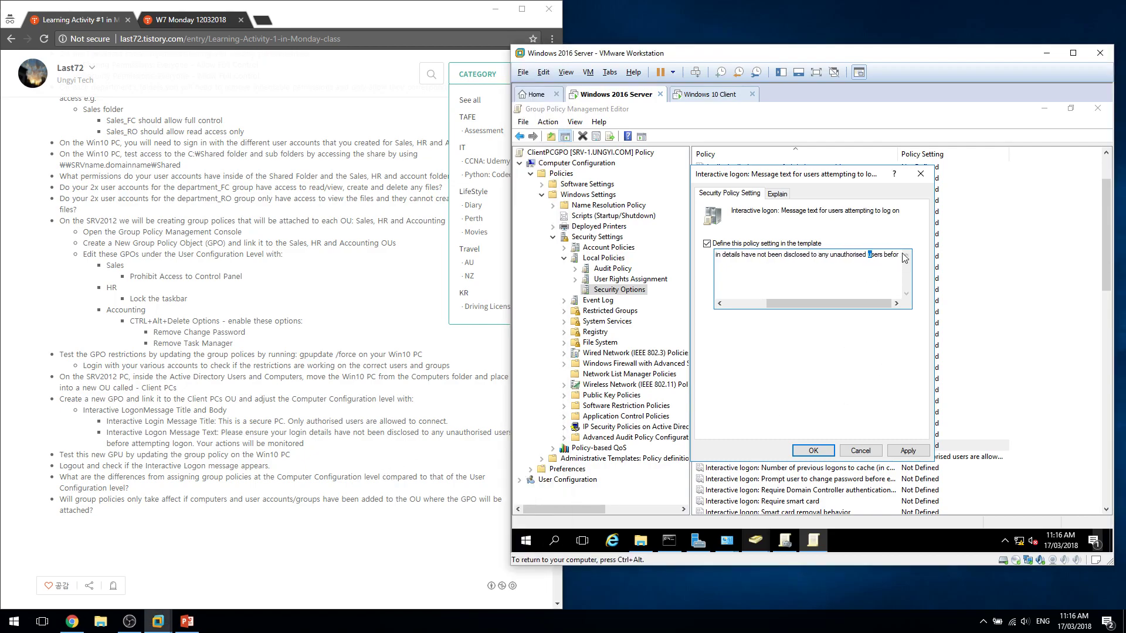
{"action": "type", "text": "e"}
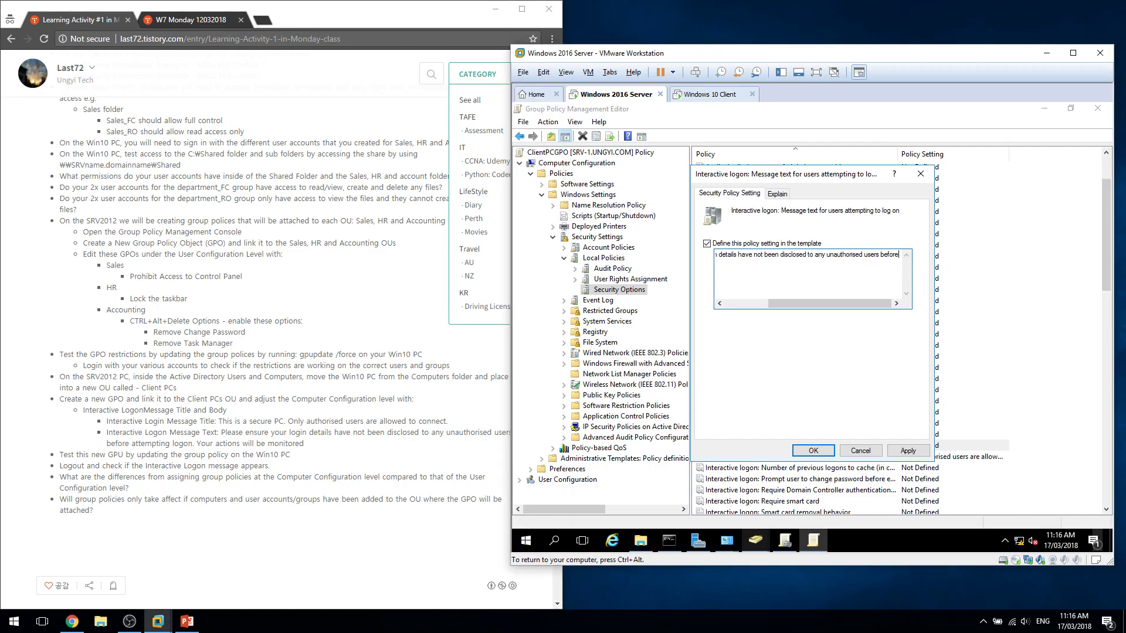
{"action": "type", "text": " attem"}
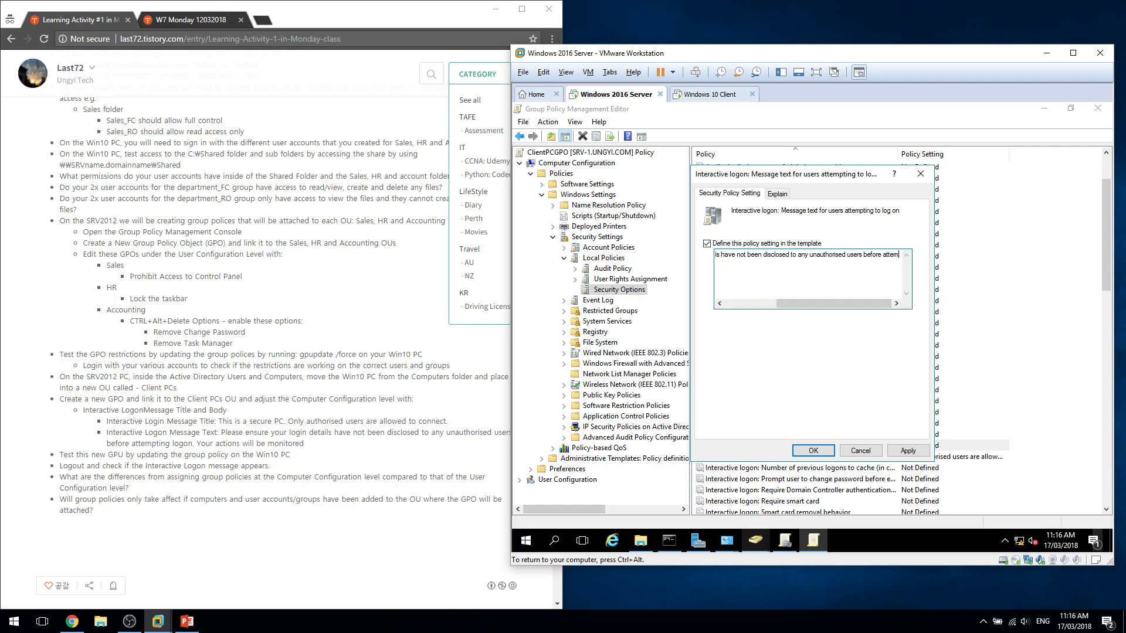
{"action": "type", "text": "pting logon."}
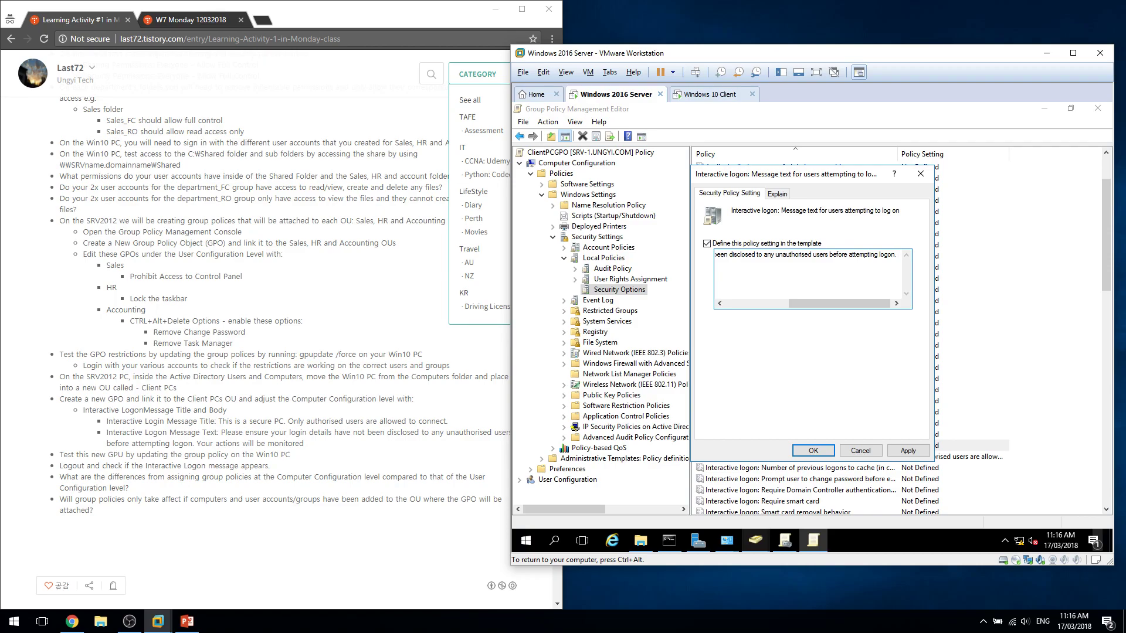
{"action": "type", "text": " Your actions"}
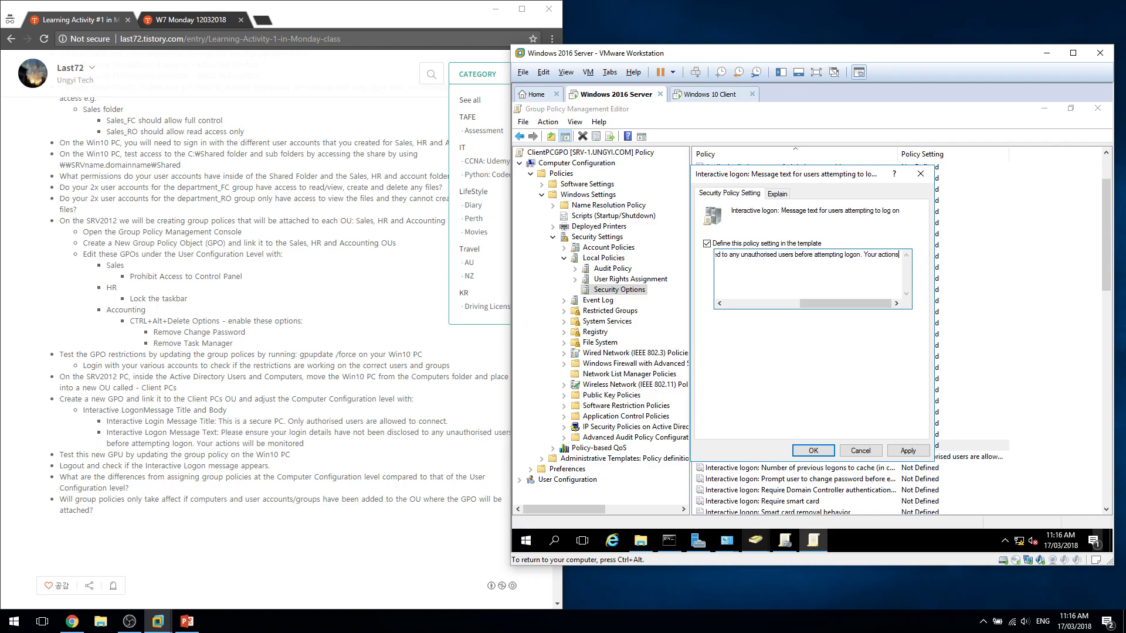
{"action": "type", "text": "will be monit"}
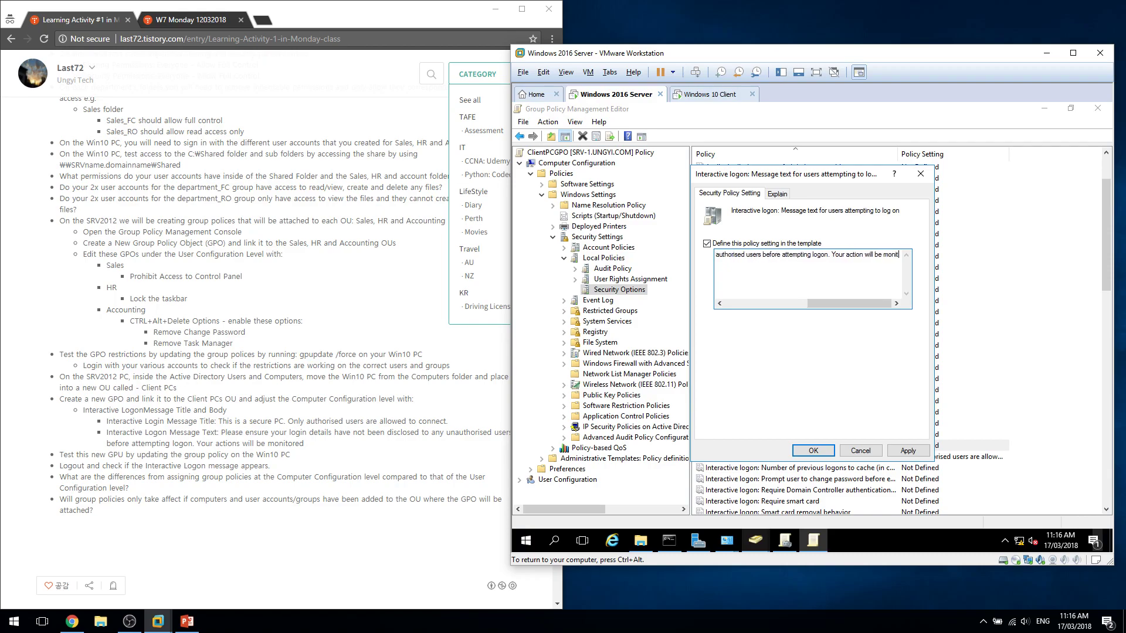
{"action": "type", "text": "ored."}
{"action": "left_click", "coordinate": [817, 450]}
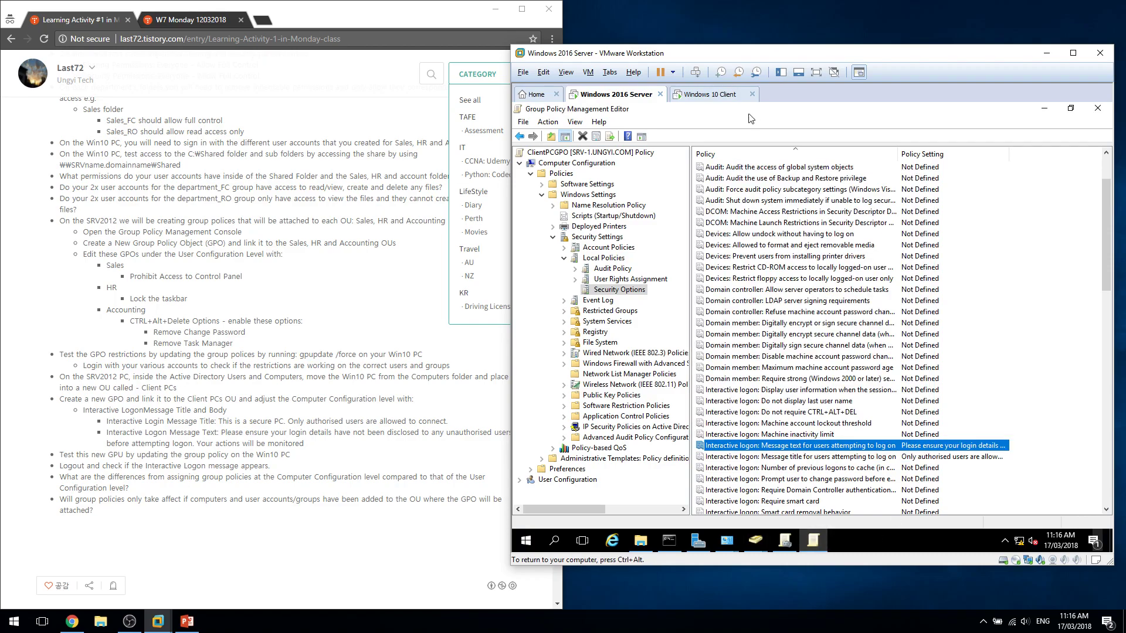
{"action": "left_click", "coordinate": [694, 95]}
Wake the Windows 10 client's lock screen and restart it, choosing Restart anyway.
{"action": "left_click", "coordinate": [782, 474]}
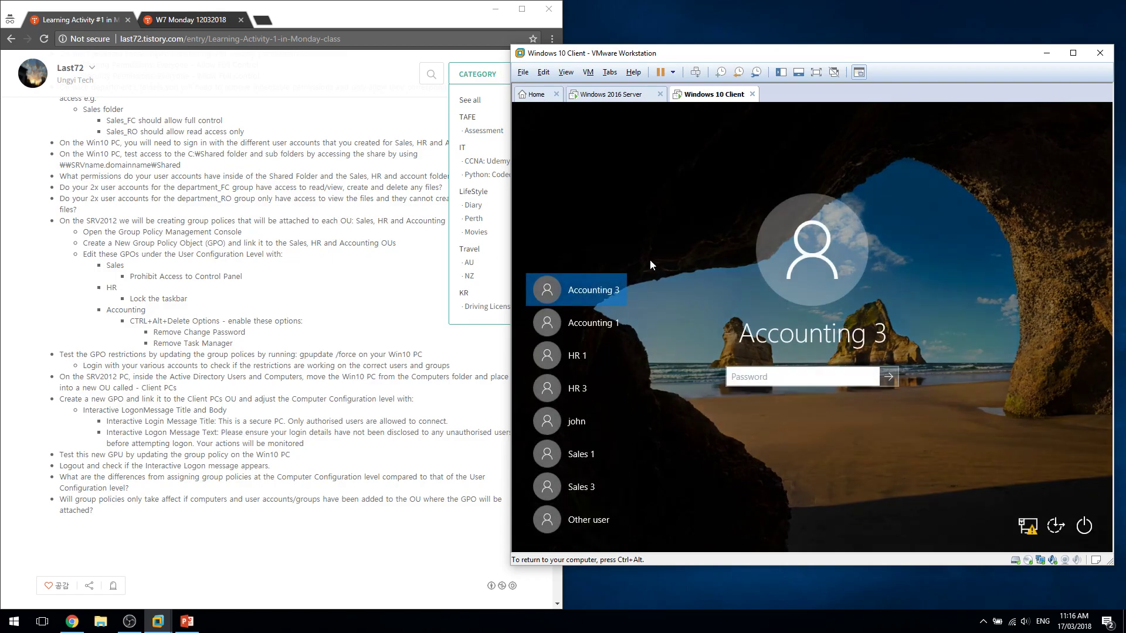
{"action": "left_click", "coordinate": [1084, 525]}
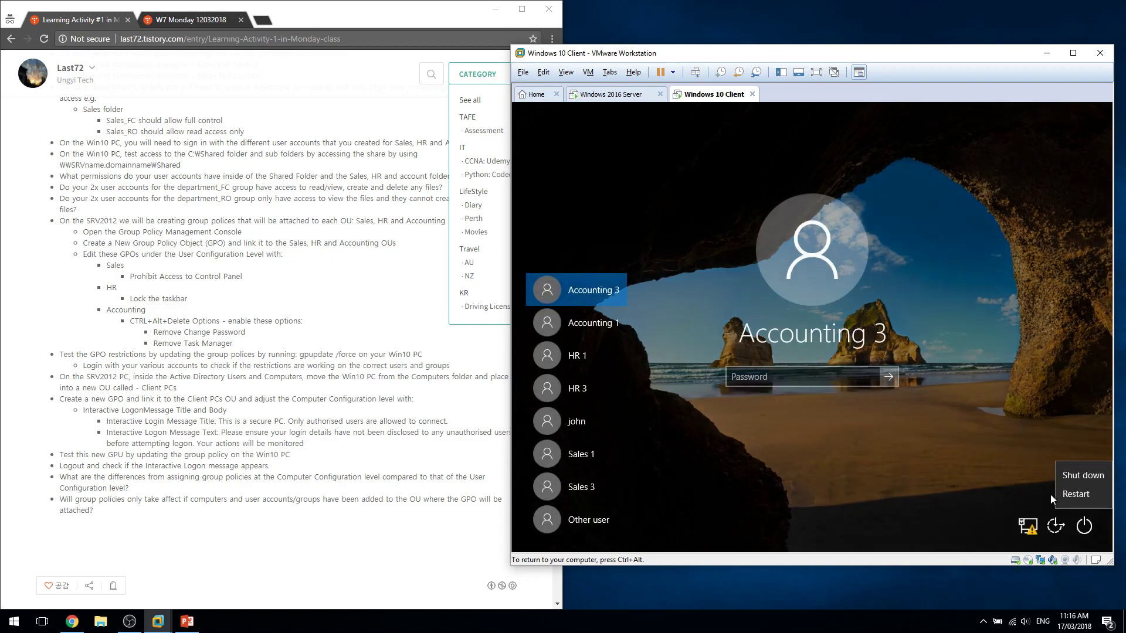
{"action": "left_click", "coordinate": [1068, 496]}
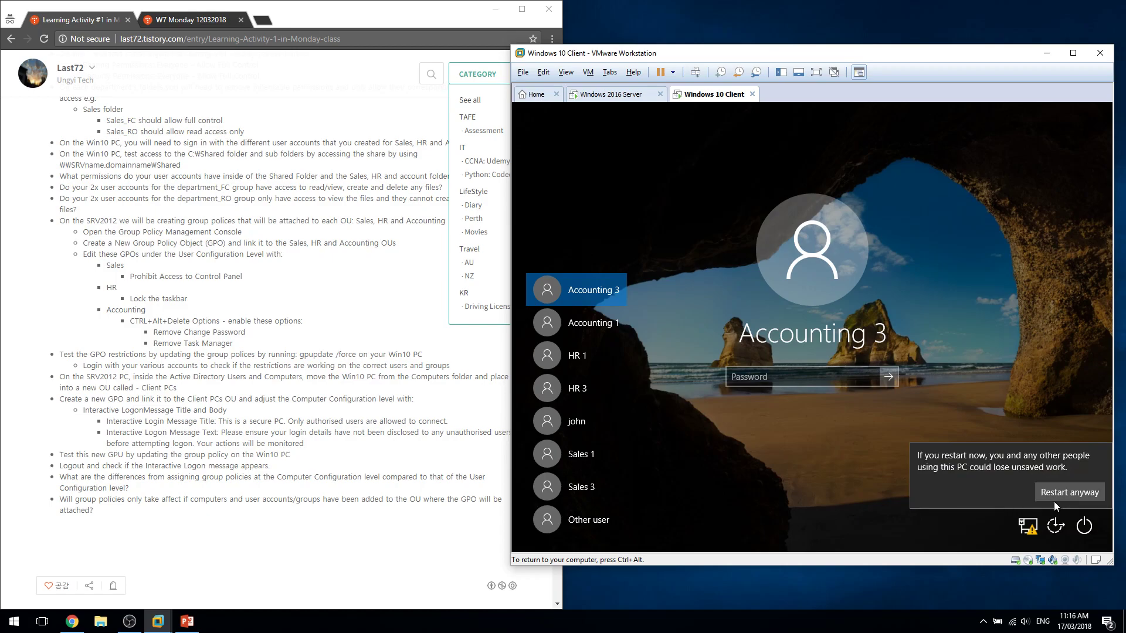
{"action": "left_click", "coordinate": [1054, 498]}
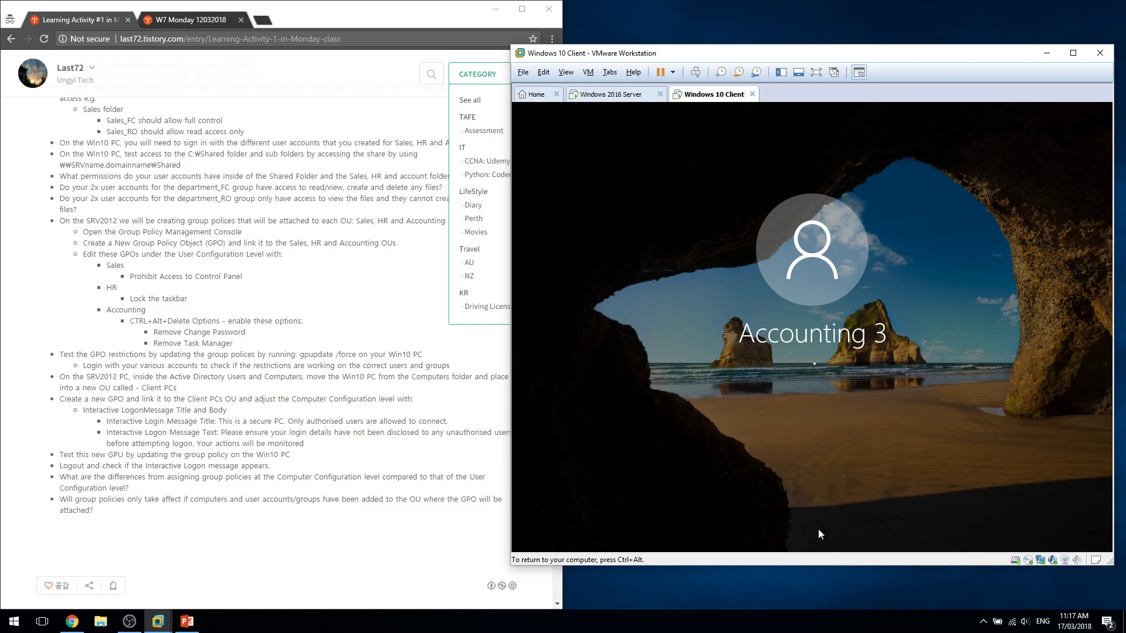
On the Windows 2016 Server VM, minimize the policy editor and the Group Policy Management window.
{"action": "left_click", "coordinate": [630, 93]}
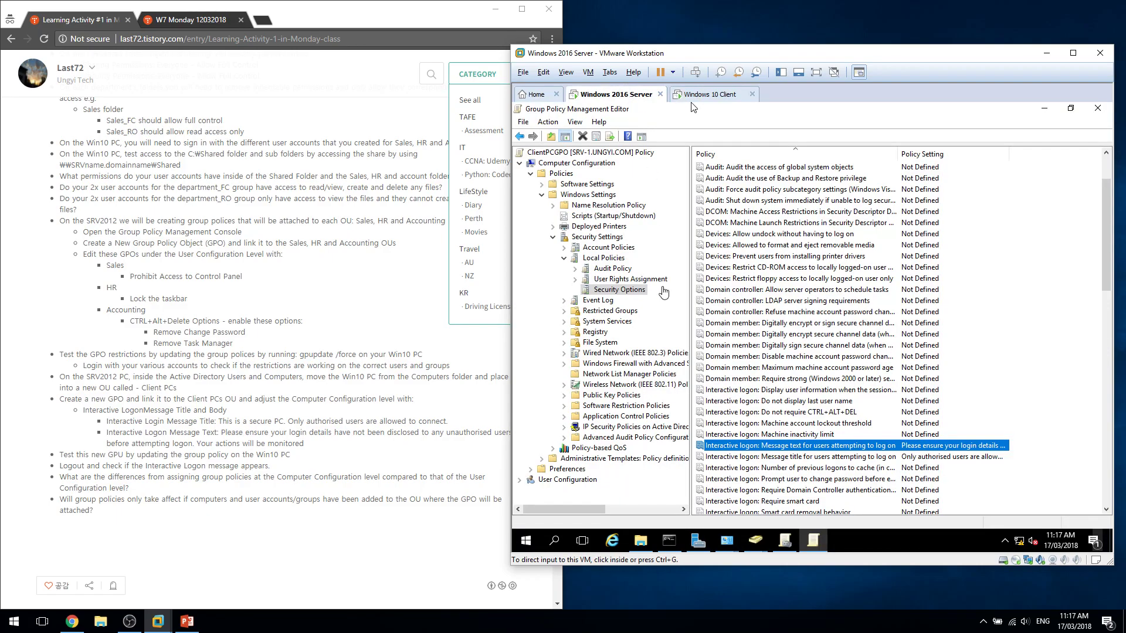
{"action": "left_click", "coordinate": [1043, 109]}
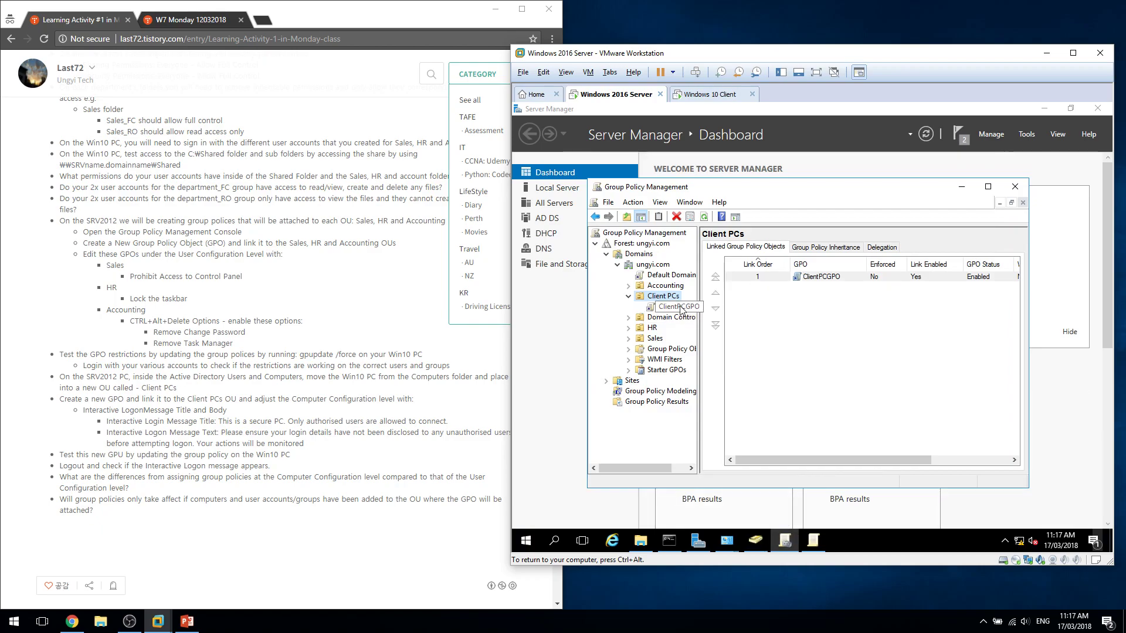
{"action": "left_click", "coordinate": [756, 542]}
Cycle through Group Policy Management and the policy editor, leaving both minimized.
{"action": "left_click", "coordinate": [755, 541]}
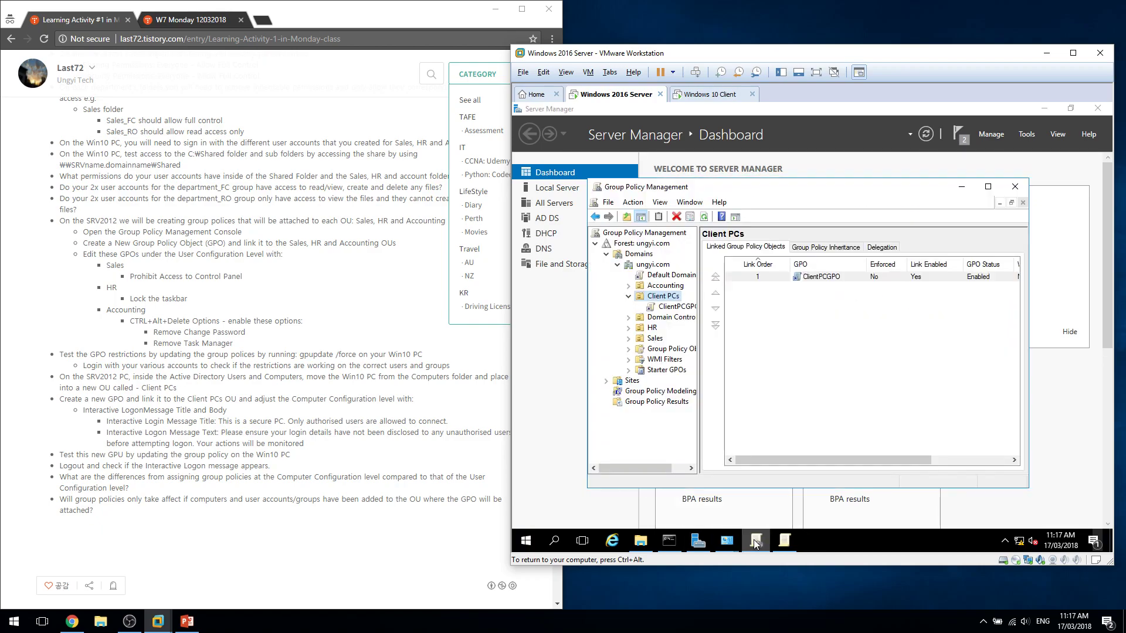
{"action": "left_click", "coordinate": [756, 542]}
{"action": "left_click", "coordinate": [784, 540]}
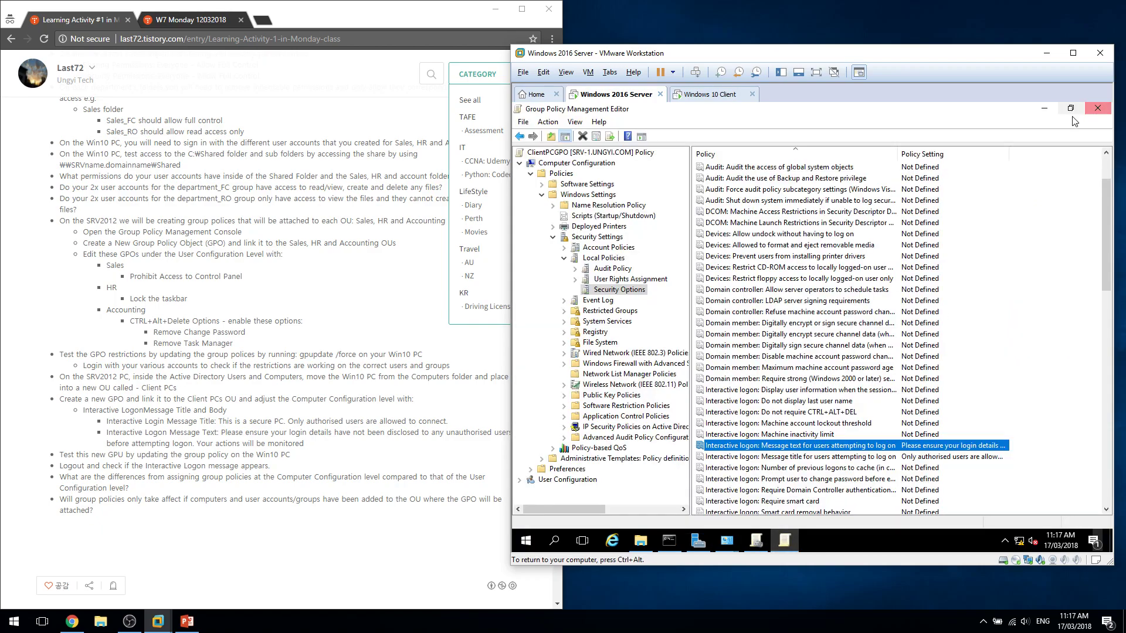
{"action": "left_click", "coordinate": [1044, 112]}
Open Active Directory Users and Computers and confirm CLIENT-PC1 under Client PCs with Computers empty.
{"action": "left_click", "coordinate": [1027, 134]}
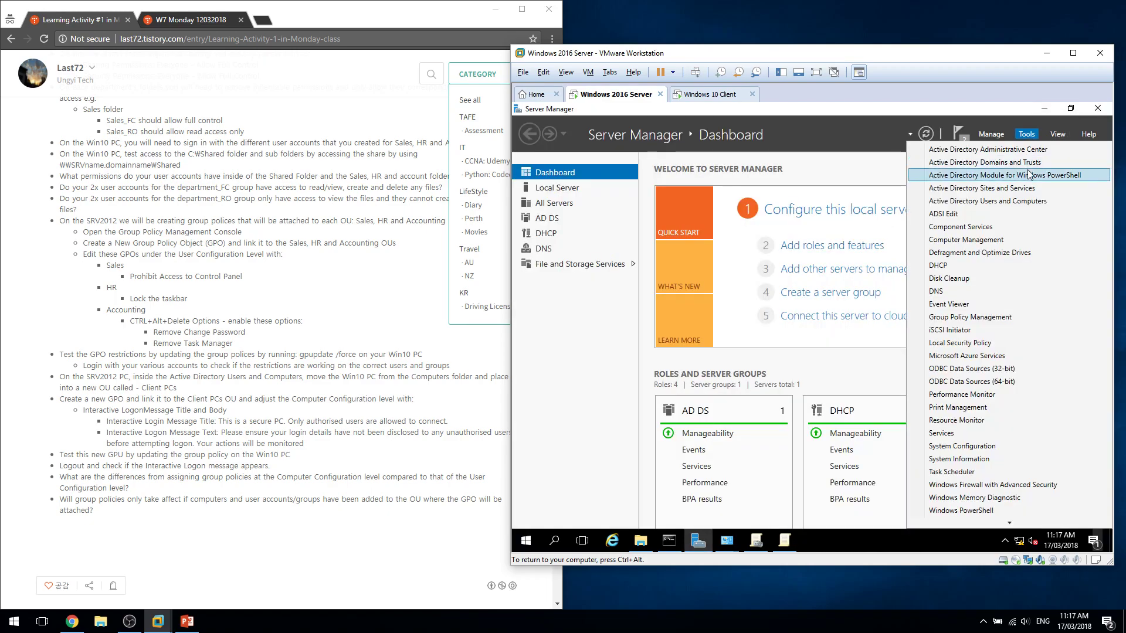
{"action": "left_click", "coordinate": [1030, 202]}
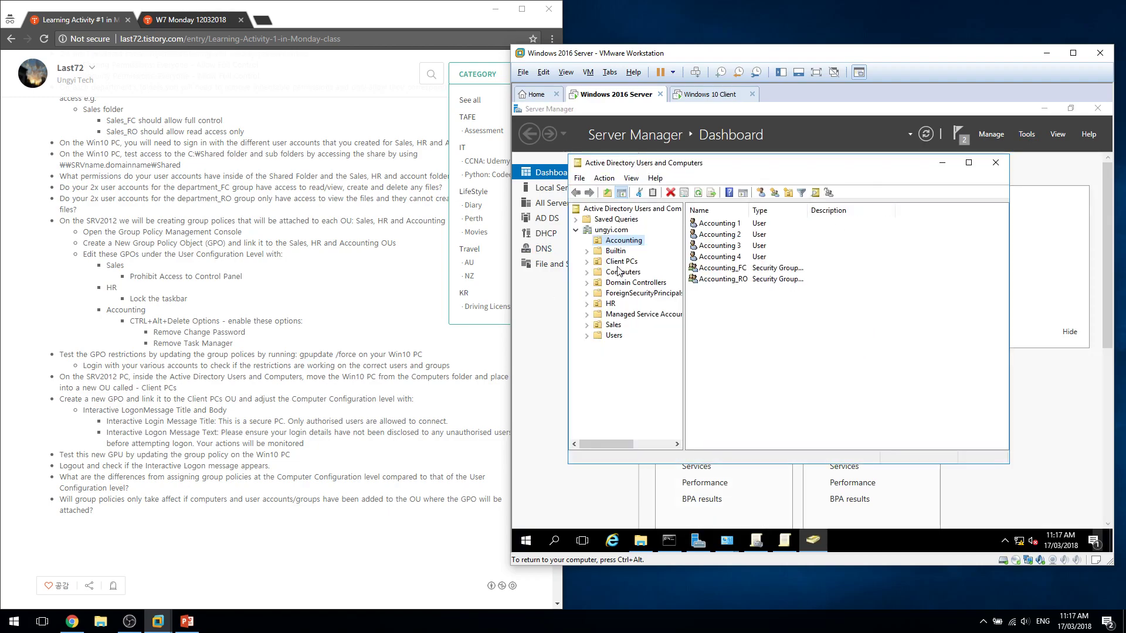
{"action": "left_click", "coordinate": [618, 264]}
{"action": "left_click_drag", "start_coordinate": [721, 246], "coordinate": [690, 207]}
{"action": "left_click_drag", "start_coordinate": [737, 267], "coordinate": [766, 281]}
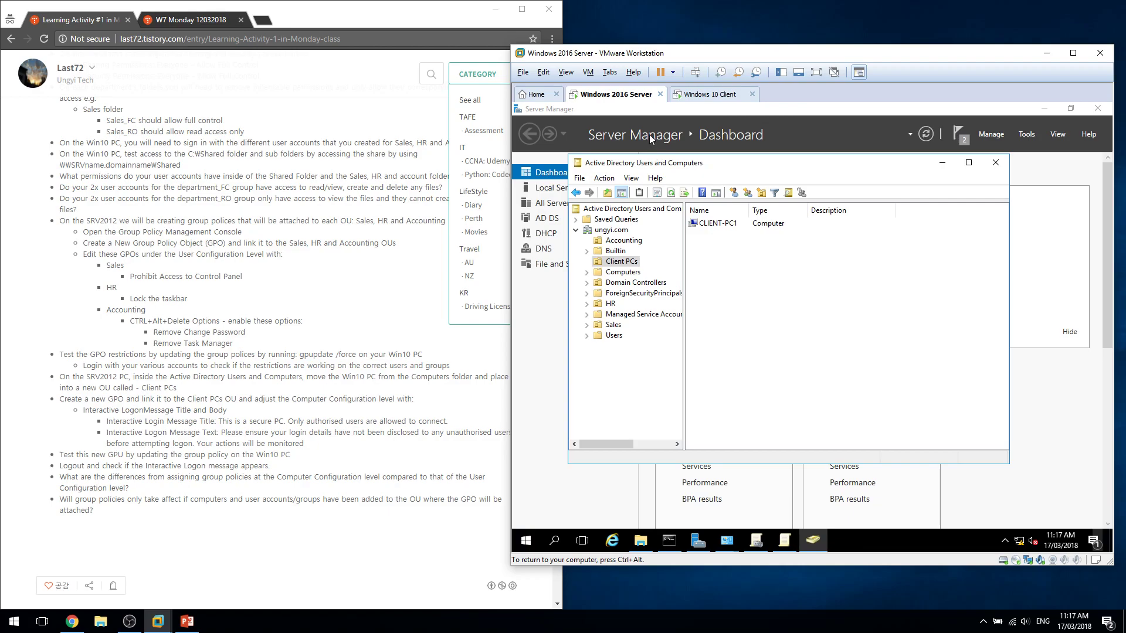
{"action": "left_click", "coordinate": [612, 275]}
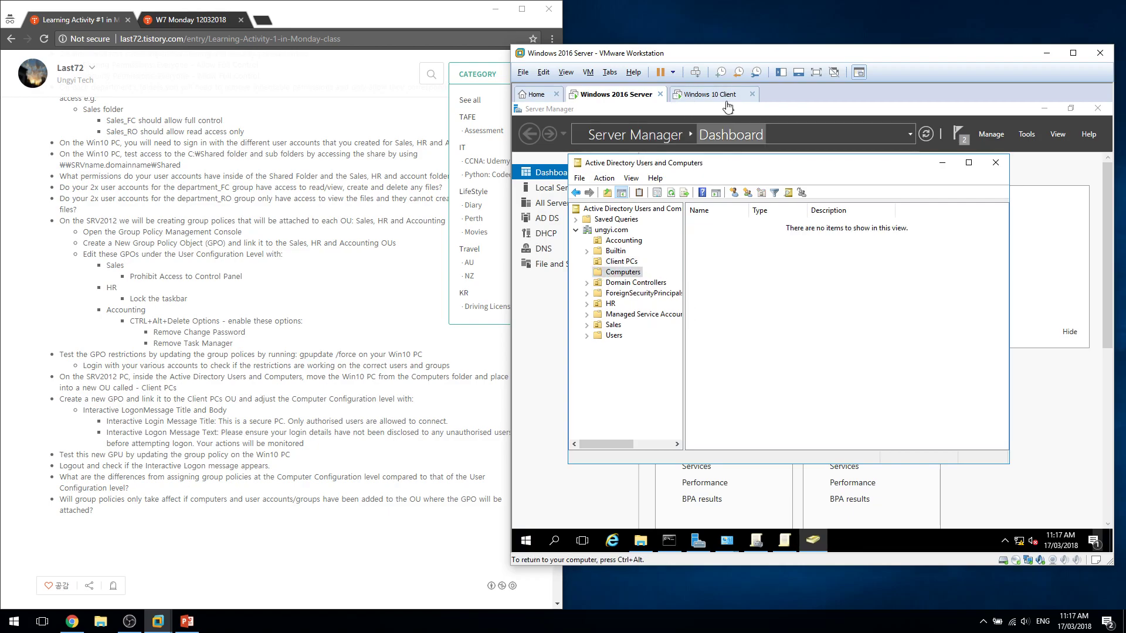
{"action": "left_click", "coordinate": [722, 97]}
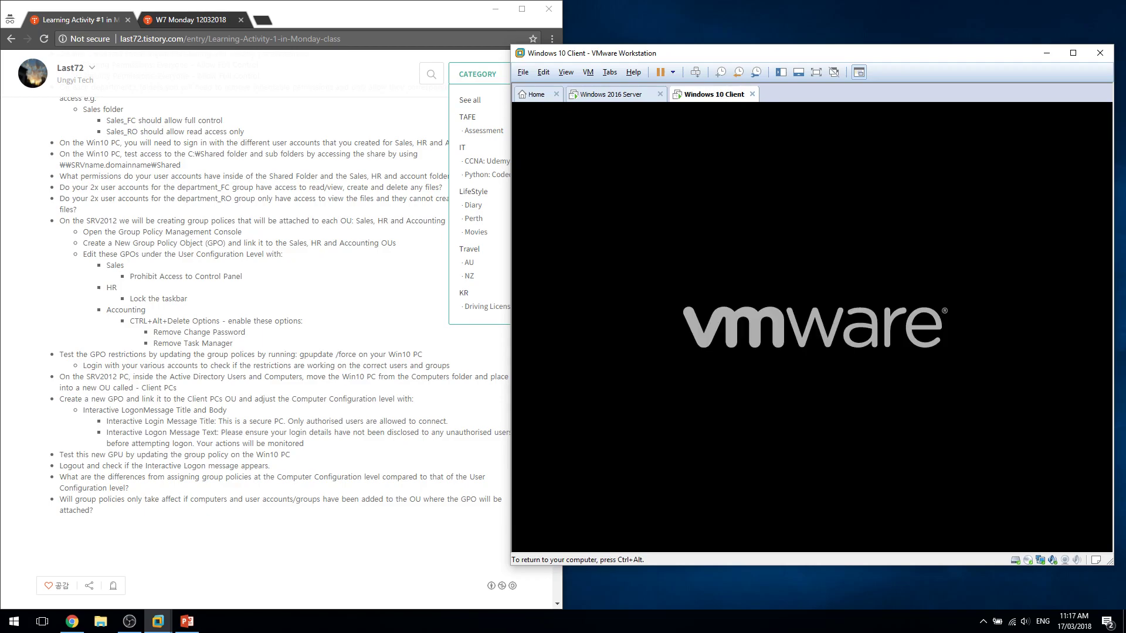
Review the tutorial's Logout step, group policy levels question, and Computer Configuration wording.
{"action": "key", "text": "ctrl+alt"}
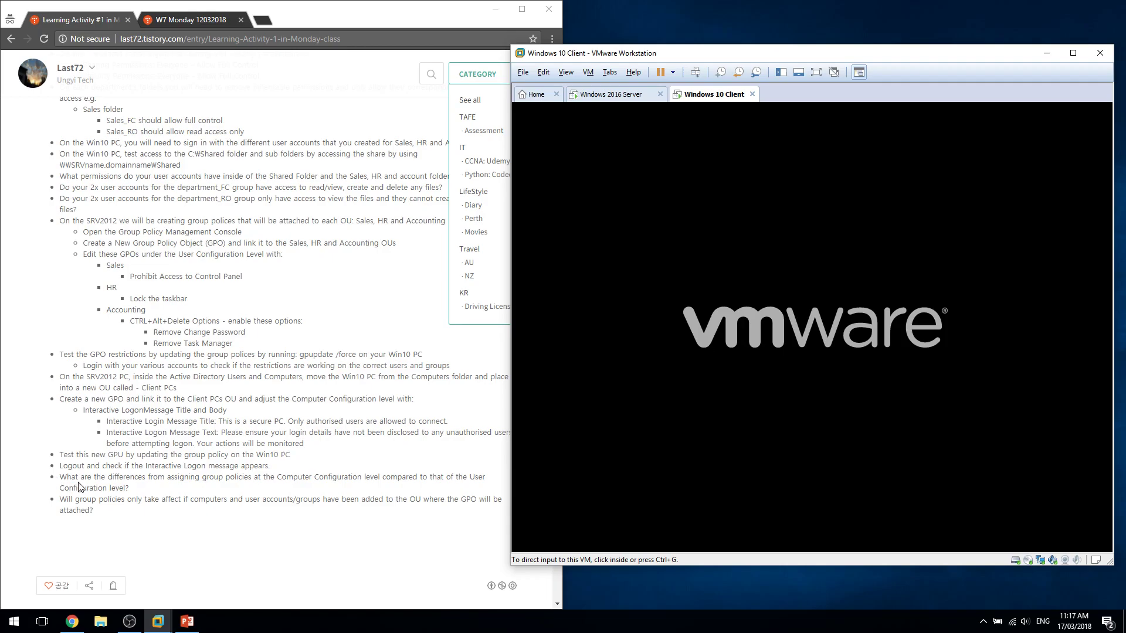
{"action": "left_click", "coordinate": [82, 486]}
{"action": "left_click_drag", "start_coordinate": [65, 469], "coordinate": [276, 476]}
{"action": "left_click", "coordinate": [88, 477]}
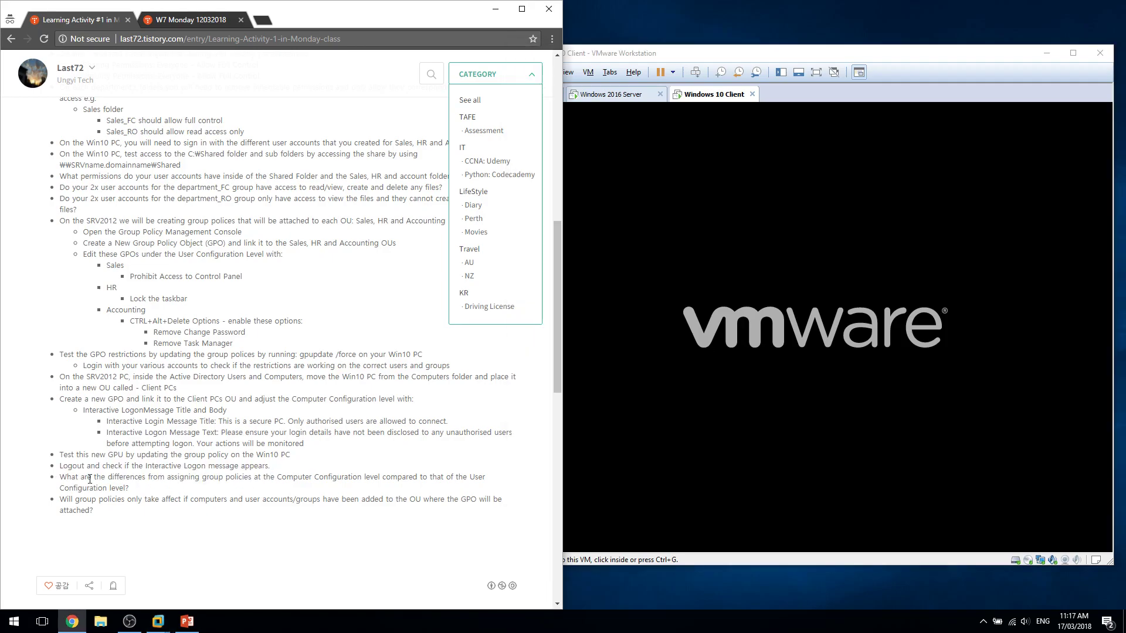
{"action": "left_click_drag", "start_coordinate": [61, 480], "coordinate": [361, 479]}
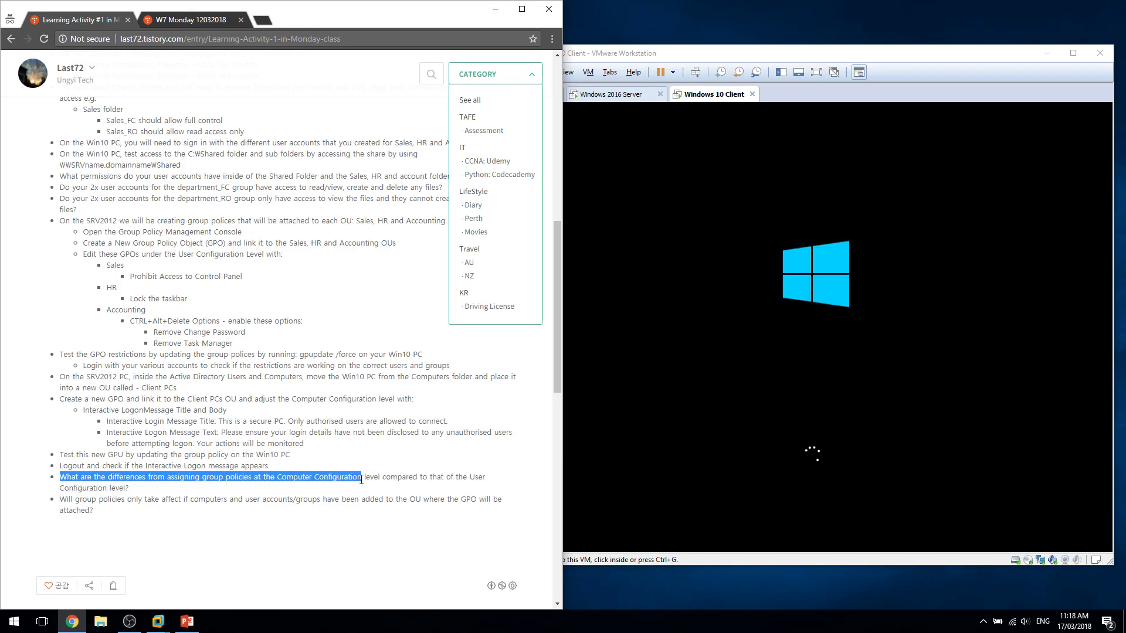
{"action": "left_click", "coordinate": [340, 483]}
{"action": "left_click_drag", "start_coordinate": [274, 479], "coordinate": [368, 473]}
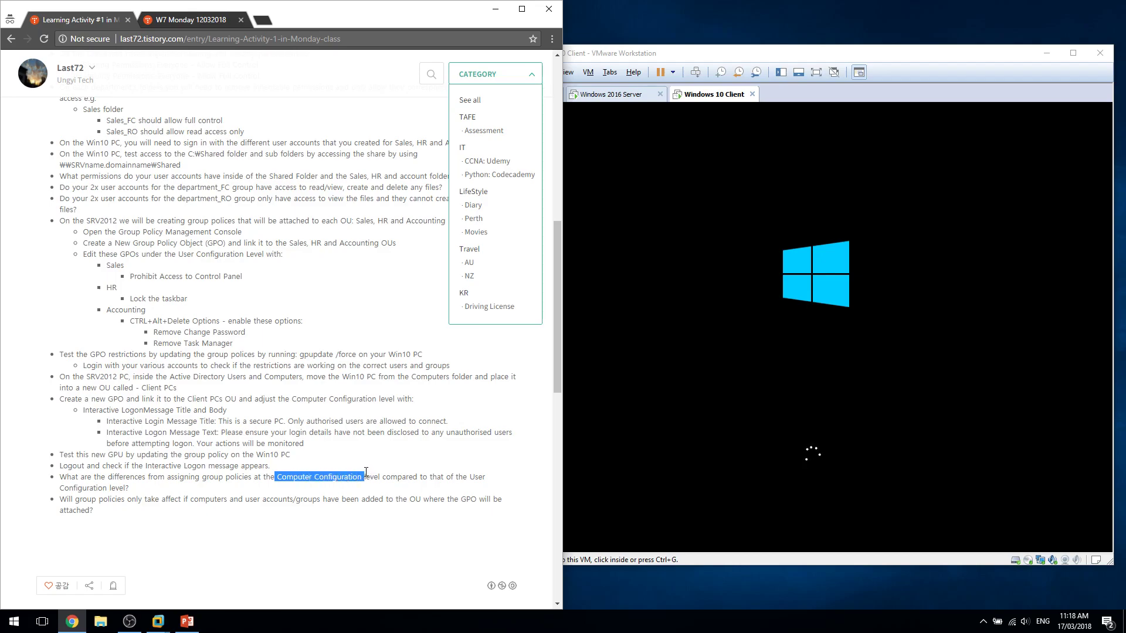
{"action": "left_click", "coordinate": [366, 472]}
Note the User Configuration level, then dismiss the client's lock screen to reveal the logon message.
{"action": "mouse_move", "coordinate": [468, 479]}
{"action": "left_mouse_down"}
{"action": "mouse_move", "coordinate": [142, 508]}
{"action": "mouse_move", "coordinate": [167, 488]}
{"action": "mouse_move", "coordinate": [467, 476]}
{"action": "left_mouse_up"}
{"action": "left_click", "coordinate": [167, 488]}
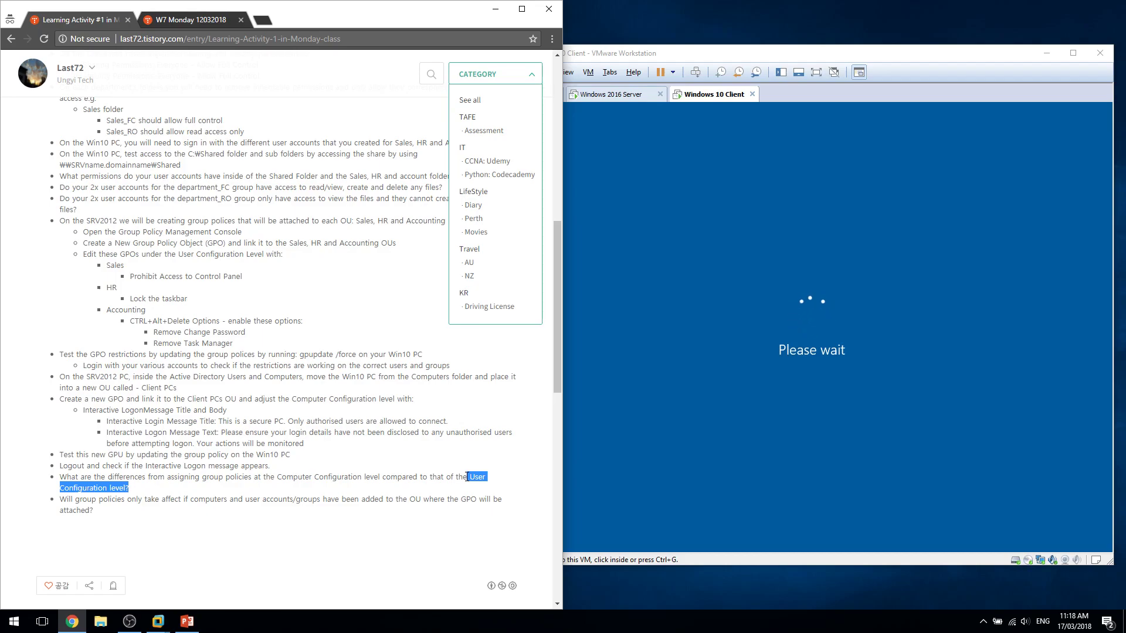
{"action": "left_click", "coordinate": [379, 477]}
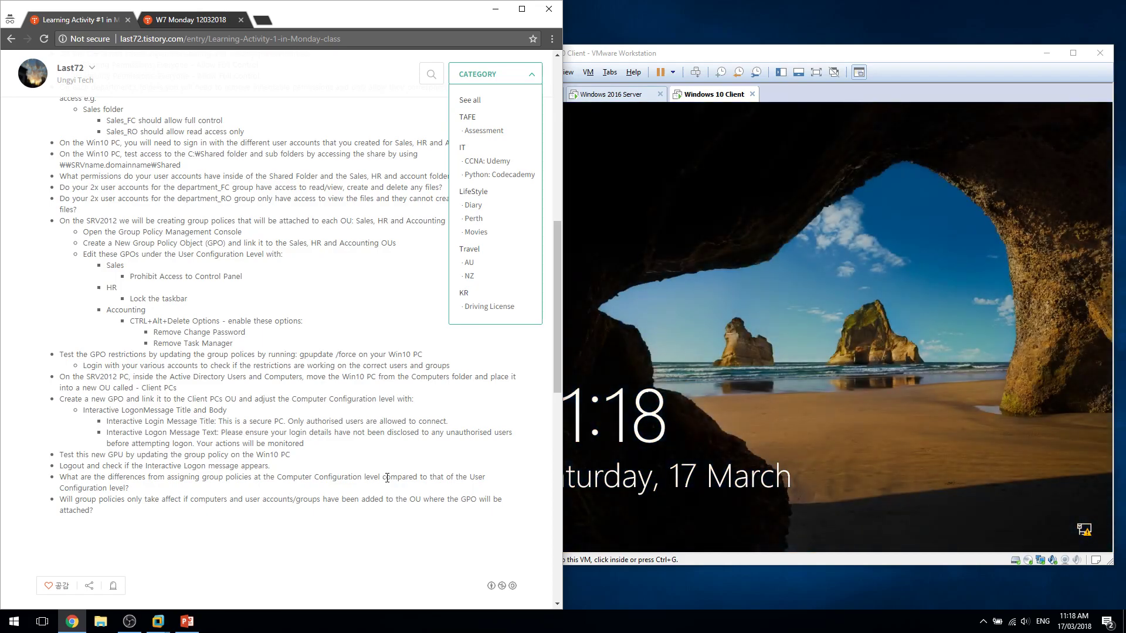
{"action": "left_click", "coordinate": [820, 359]}
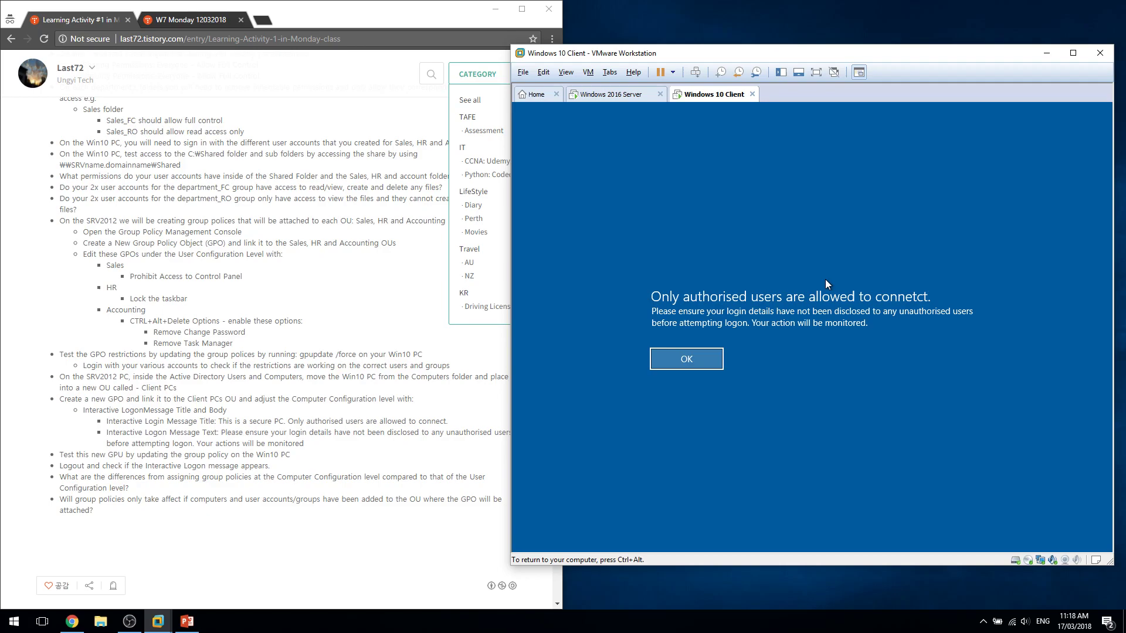
{"action": "left_click", "coordinate": [693, 356]}
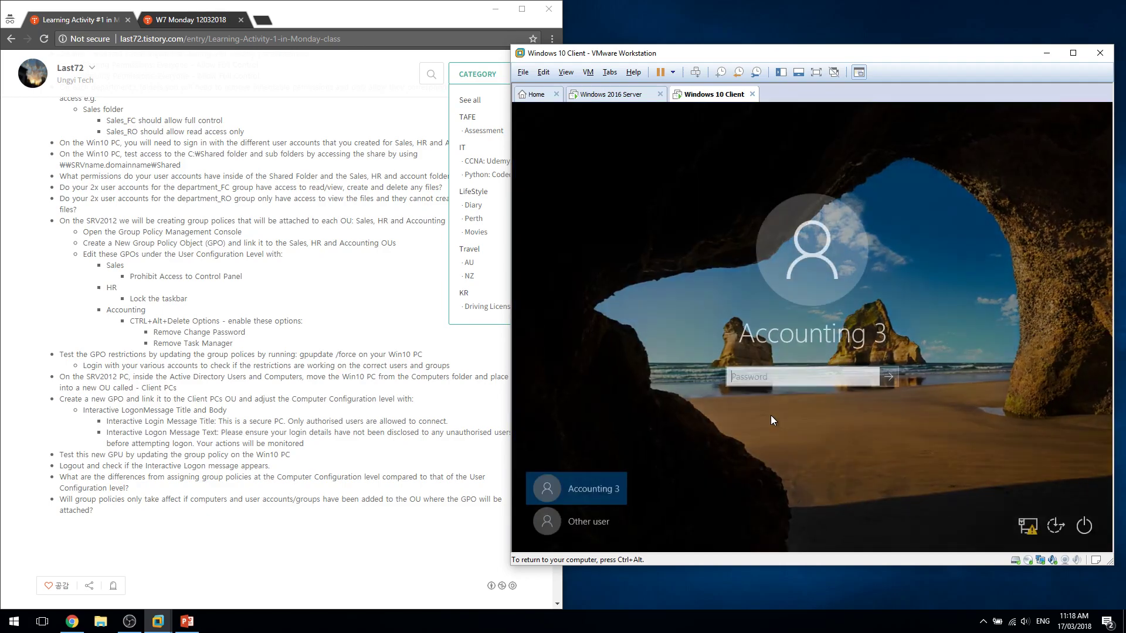
{"action": "left_click", "coordinate": [595, 519]}
{"action": "left_click", "coordinate": [575, 495]}
{"action": "left_click", "coordinate": [572, 510]}
{"action": "left_click", "coordinate": [568, 495]}
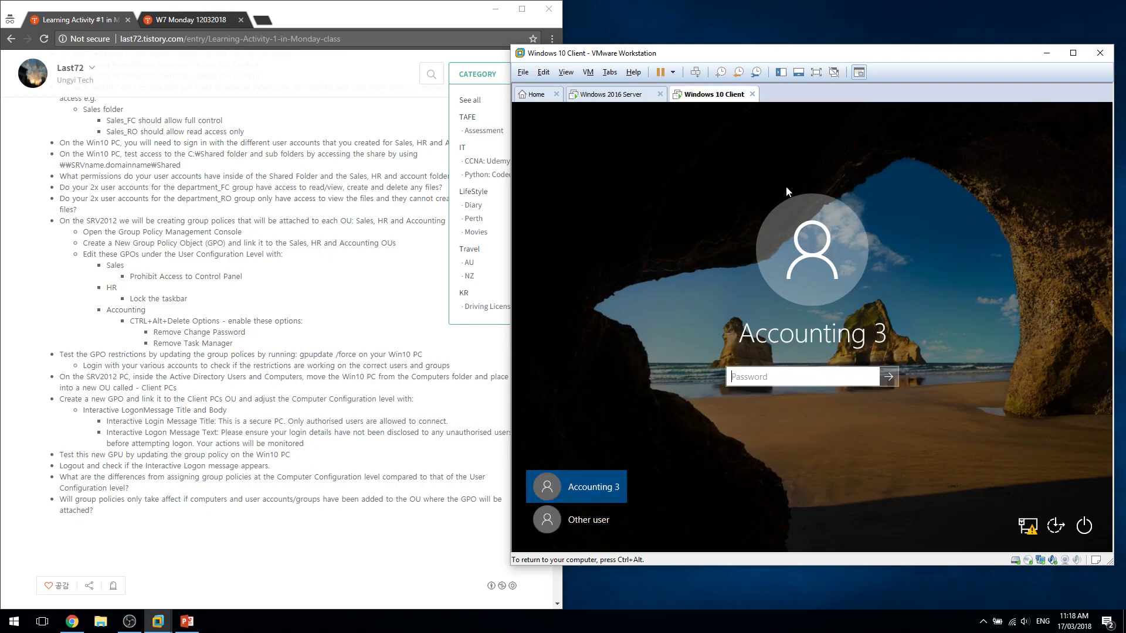
{"action": "left_click", "coordinate": [72, 621]}
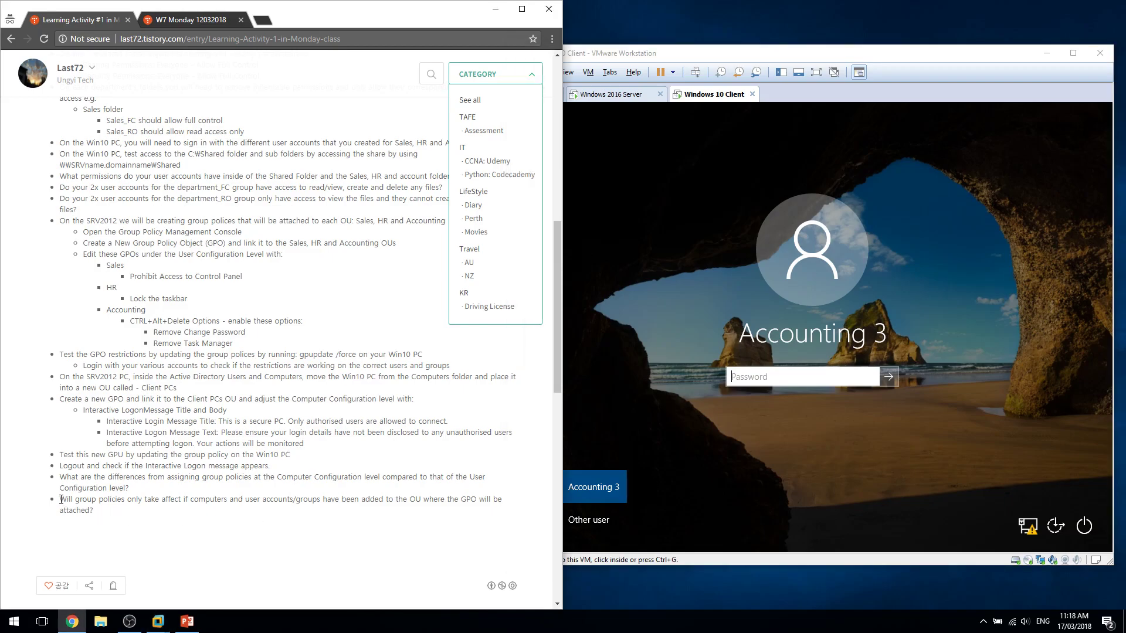
{"action": "triple_click", "coordinate": [61, 500]}
{"action": "left_click", "coordinate": [61, 500]}
{"action": "left_click_drag", "start_coordinate": [62, 500], "coordinate": [350, 499]}
{"action": "left_click_drag", "start_coordinate": [282, 515], "coordinate": [288, 485]}
{"action": "left_click", "coordinate": [255, 501]}
{"action": "left_click", "coordinate": [1080, 442]}
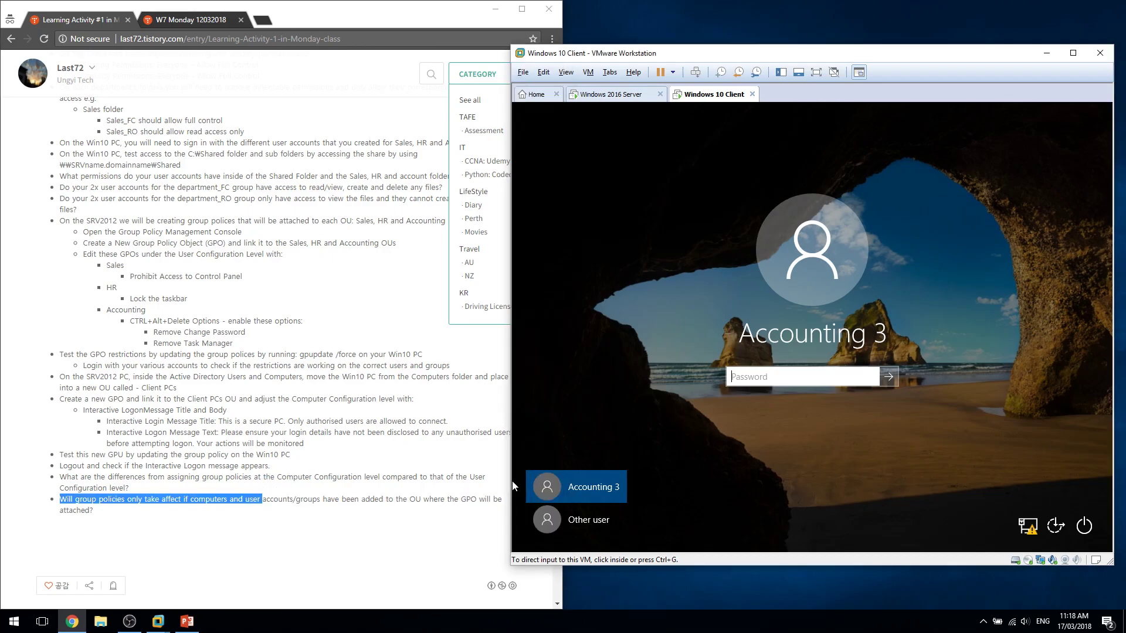
{"action": "key", "text": "ctrl+alt"}
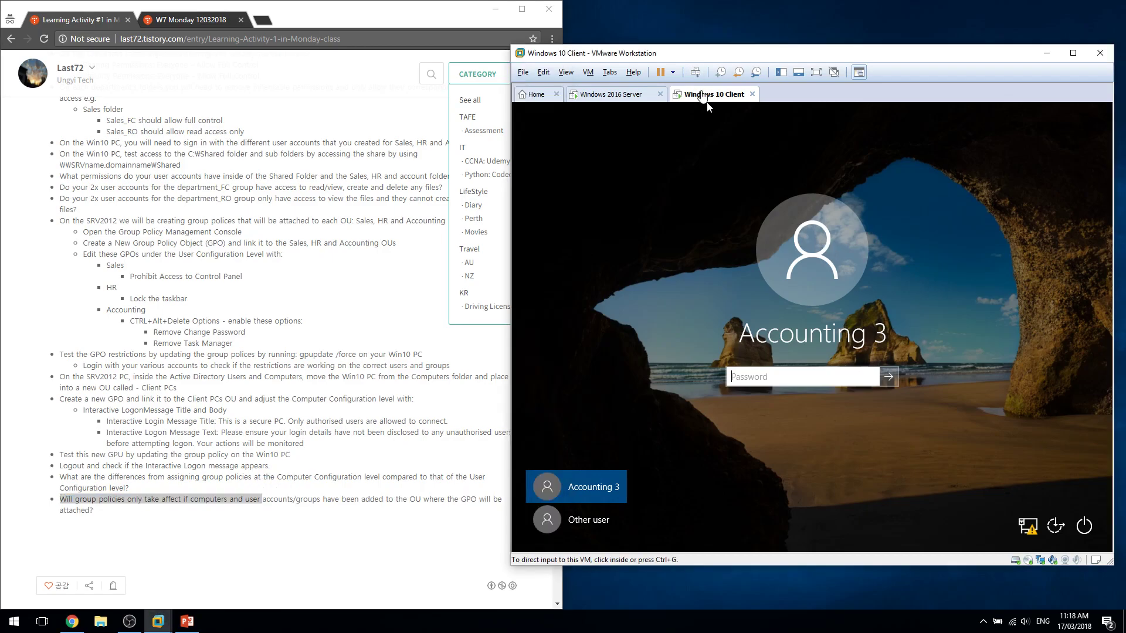
Try cloning the running Windows 10 Client VM via Manage > Clone, then cancel.
{"action": "right_click", "coordinate": [702, 95]}
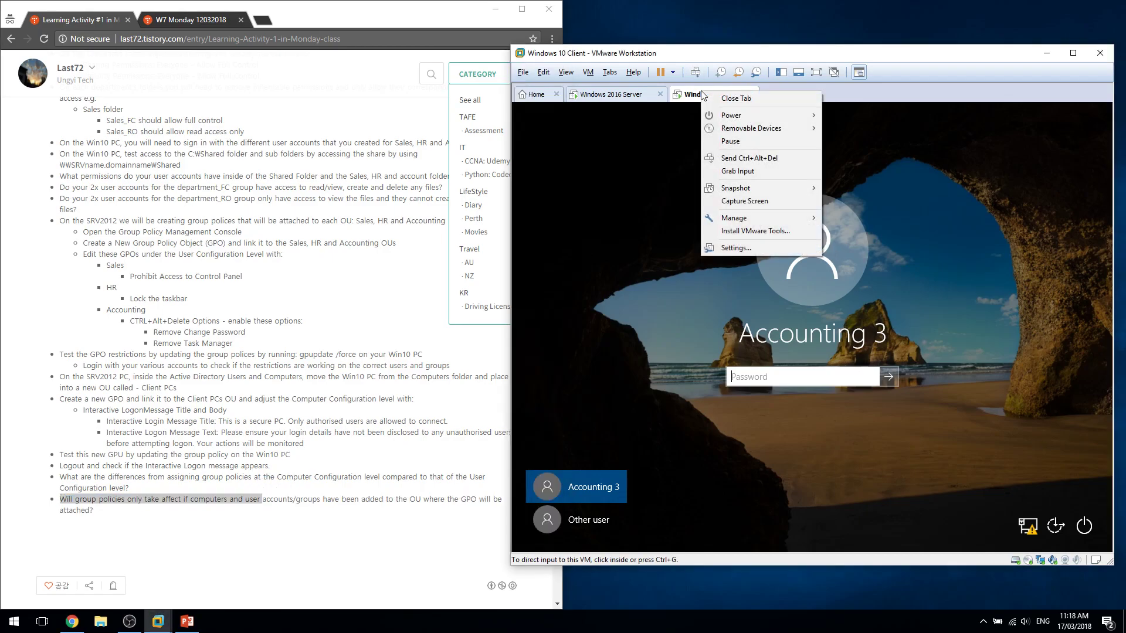
{"action": "left_click", "coordinate": [691, 183]}
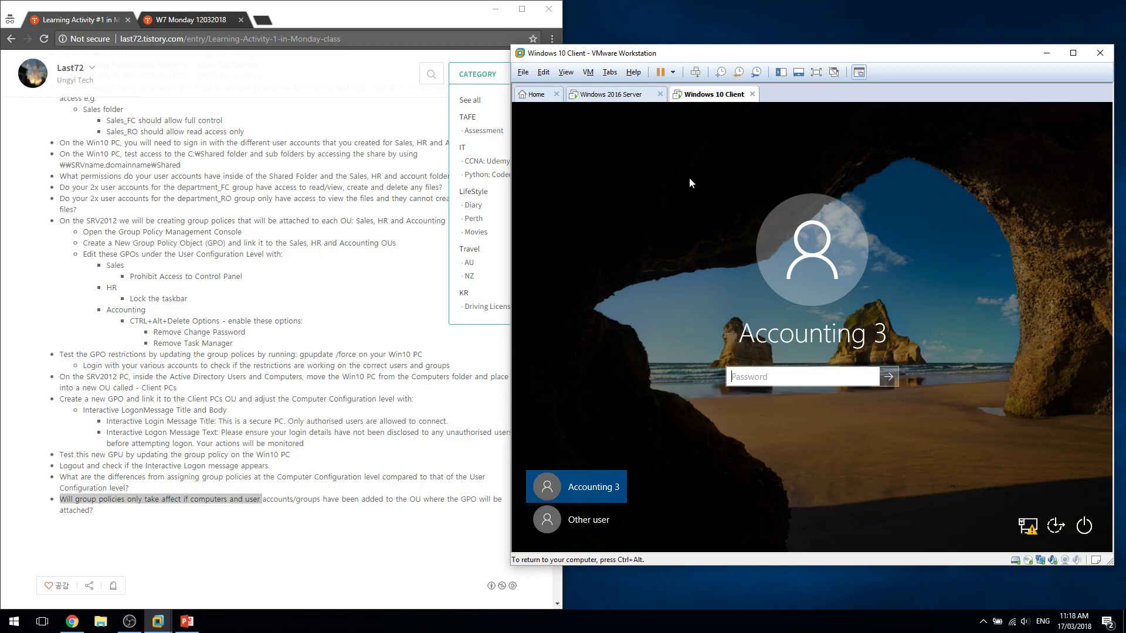
{"action": "key", "text": "ctrl+alt"}
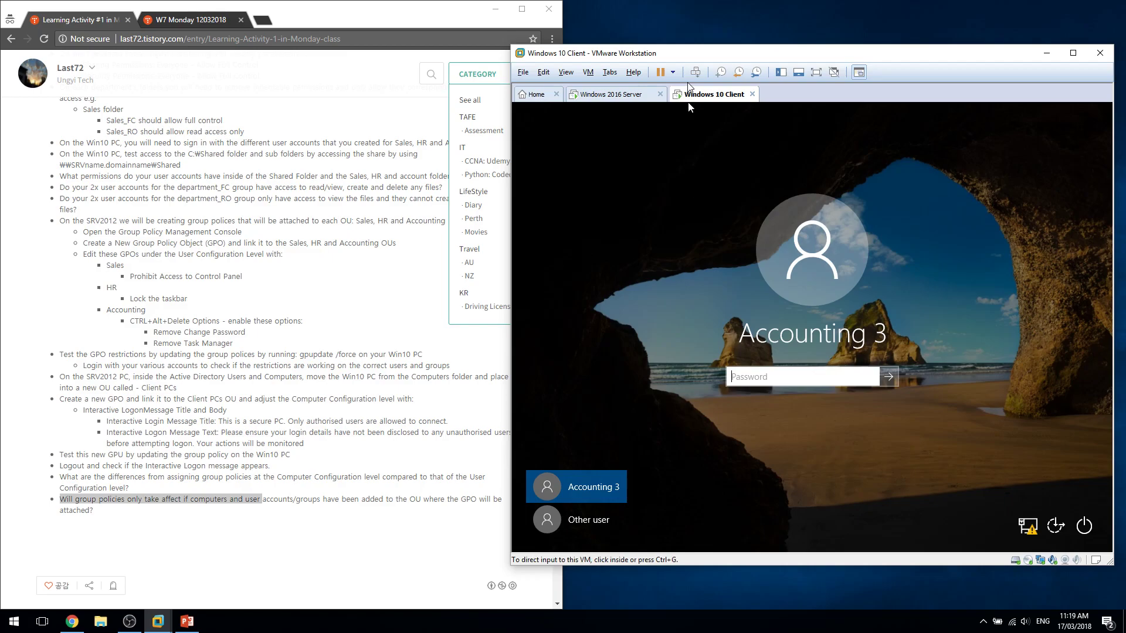
{"action": "right_click", "coordinate": [697, 92]}
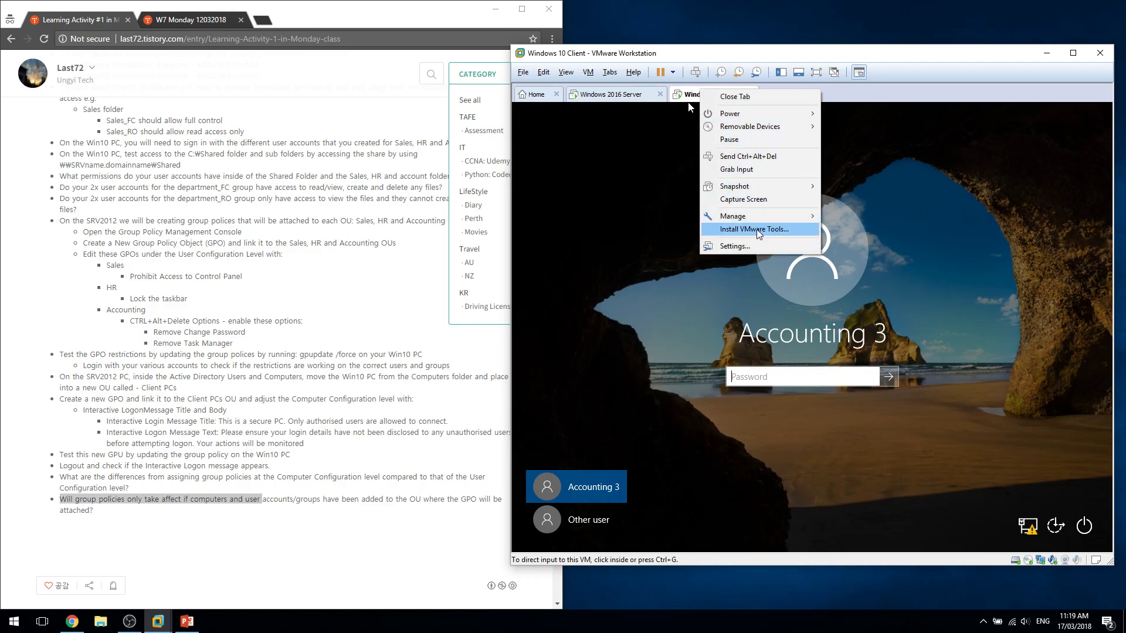
{"action": "mouse_move", "coordinate": [764, 188]}
{"action": "mouse_move", "coordinate": [733, 216]}
{"action": "left_click", "coordinate": [873, 229]}
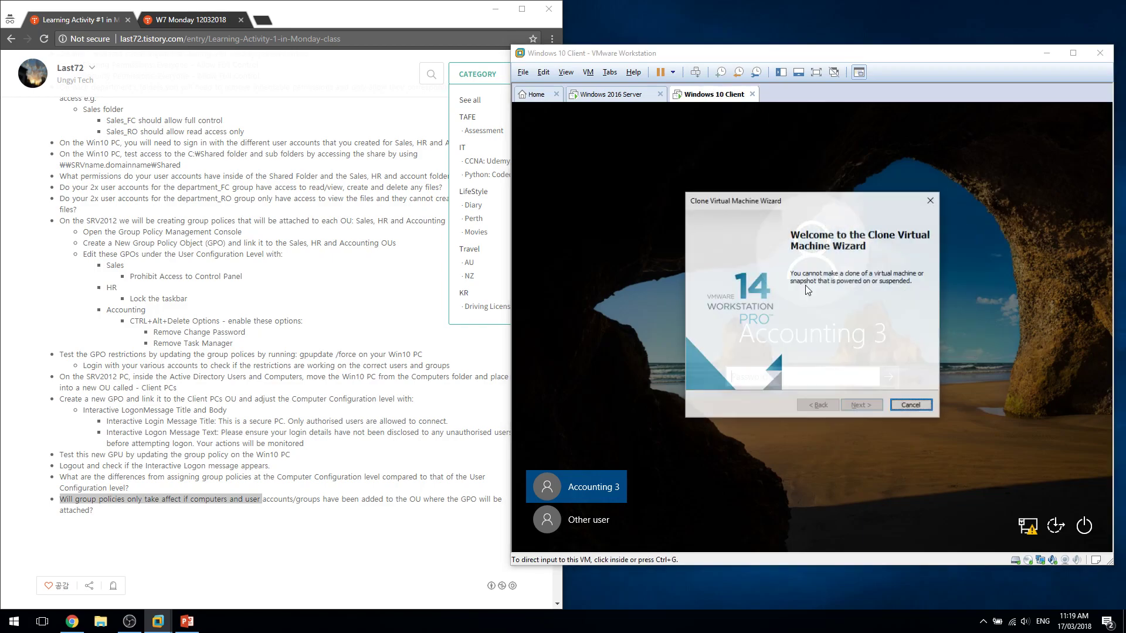
{"action": "left_click", "coordinate": [911, 405]}
Take Snapshot 3 of the running VM, retry the clone and cancel again.
{"action": "left_click", "coordinate": [845, 446]}
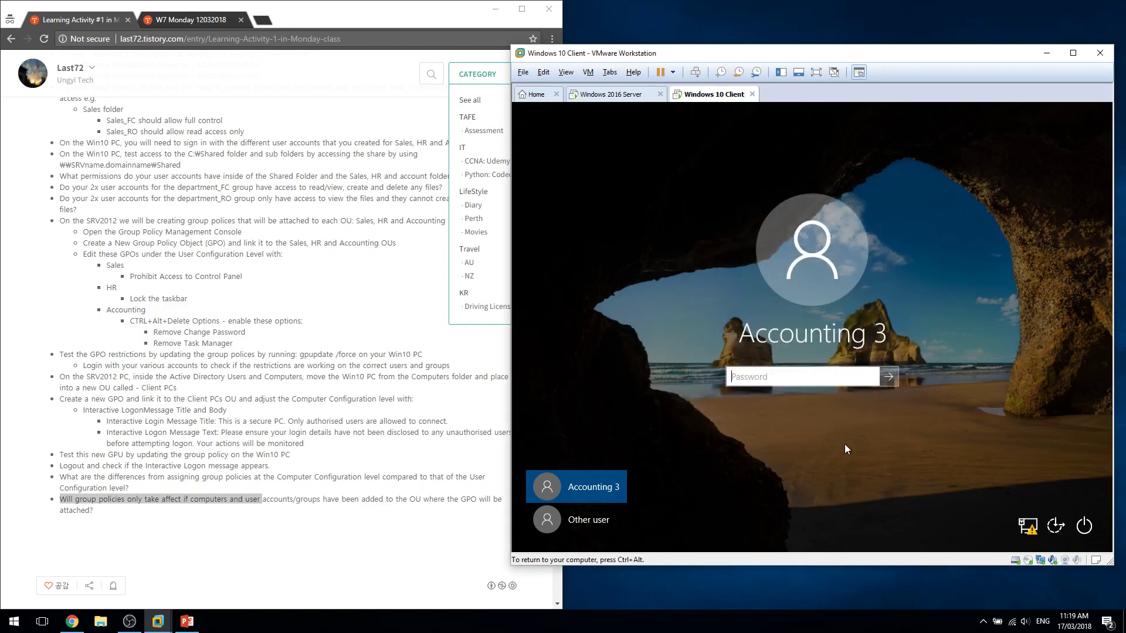
{"action": "left_click", "coordinate": [720, 71]}
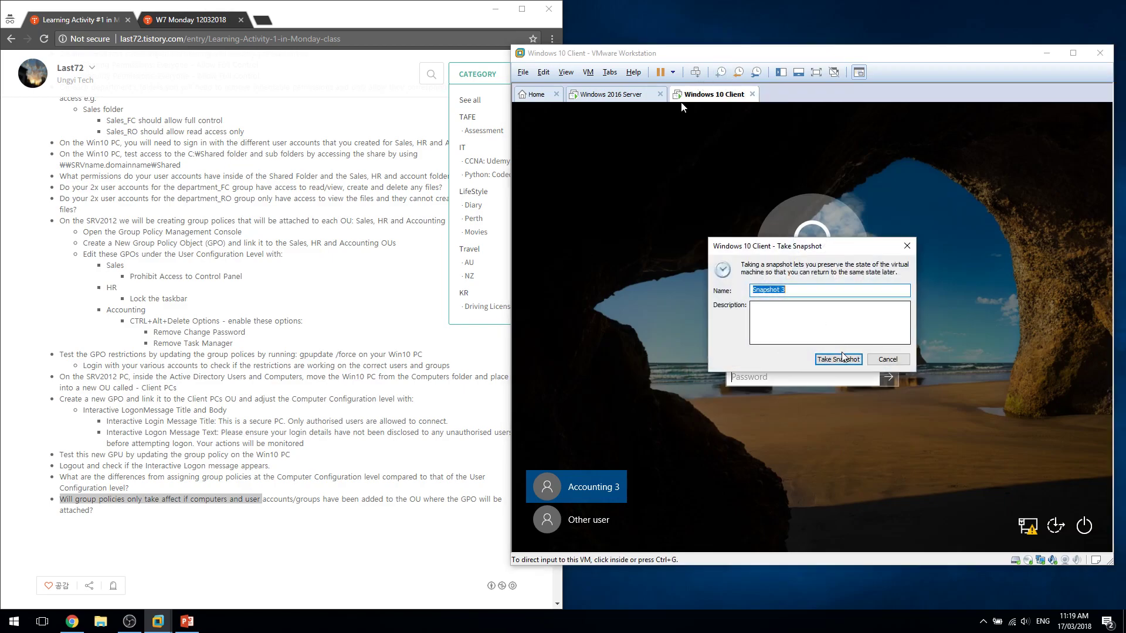
{"action": "left_click", "coordinate": [842, 356]}
{"action": "right_click", "coordinate": [709, 95]}
{"action": "mouse_move", "coordinate": [750, 222]}
{"action": "left_click", "coordinate": [860, 239]}
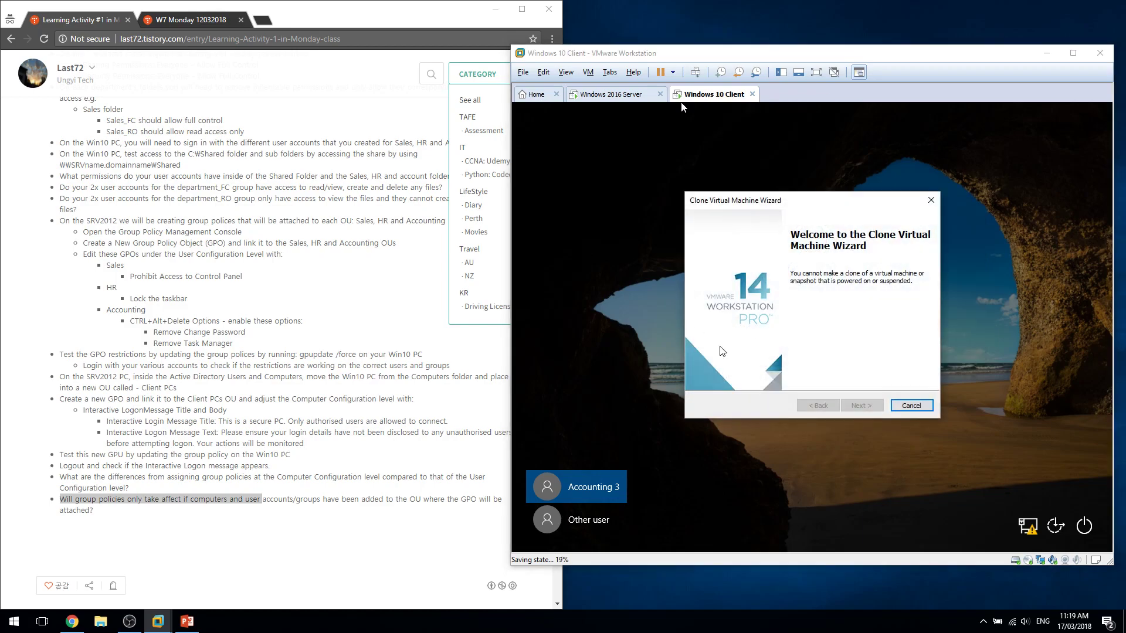
{"action": "left_click", "coordinate": [914, 404]}
Check the VM's snapshot list, then power off the Windows 10 Client VM.
{"action": "left_click", "coordinate": [757, 73]}
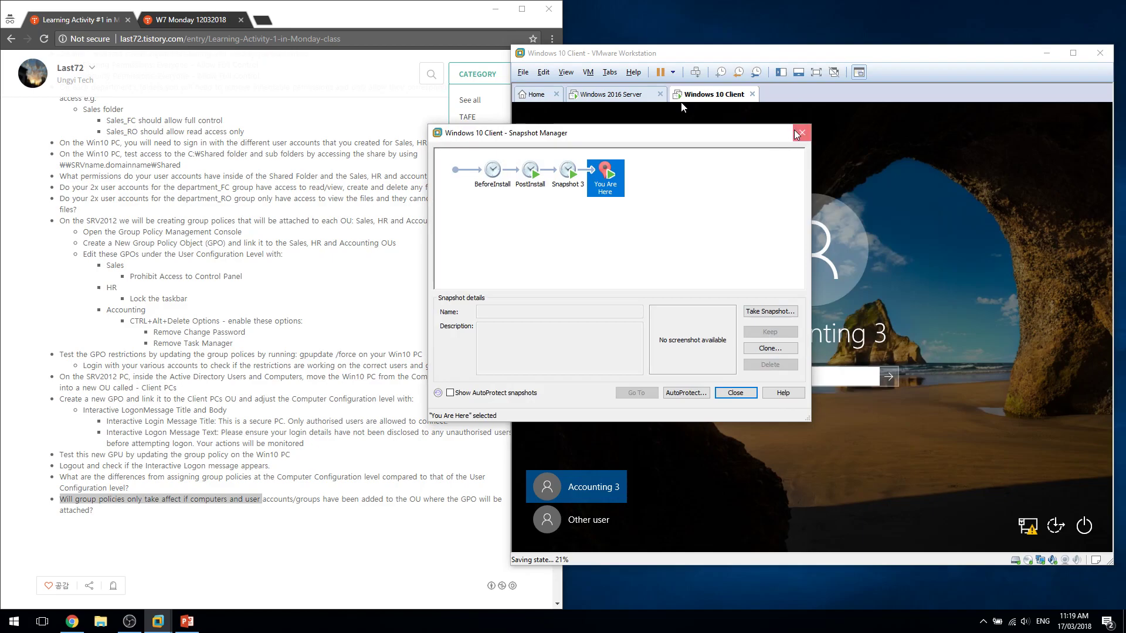
{"action": "left_click", "coordinate": [809, 127]}
{"action": "left_click", "coordinate": [673, 72]}
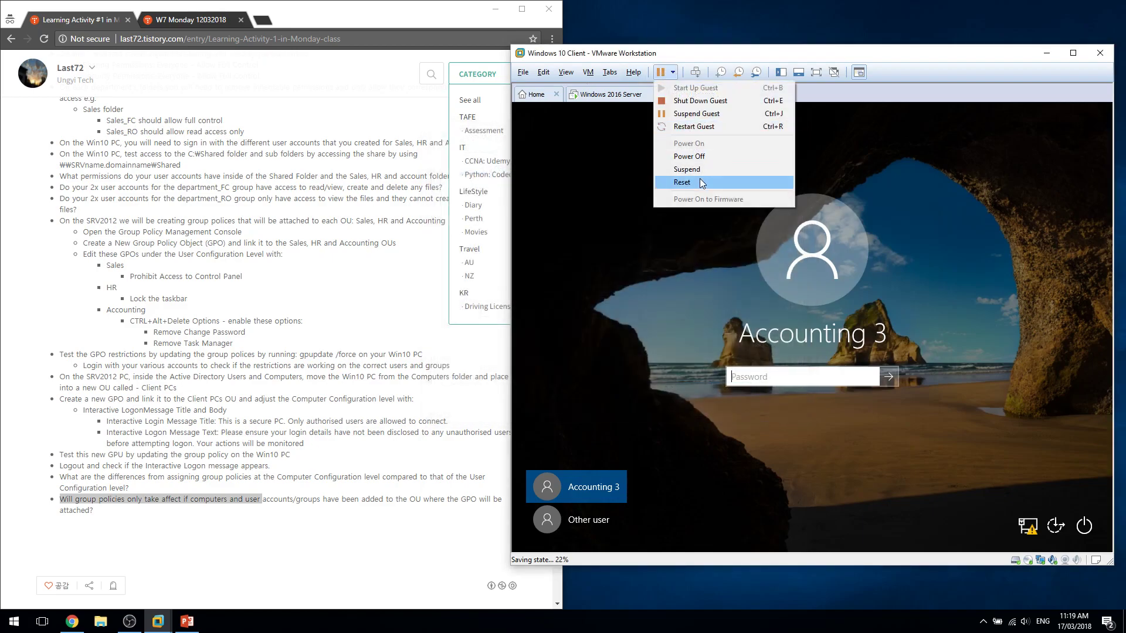
{"action": "left_click", "coordinate": [691, 114]}
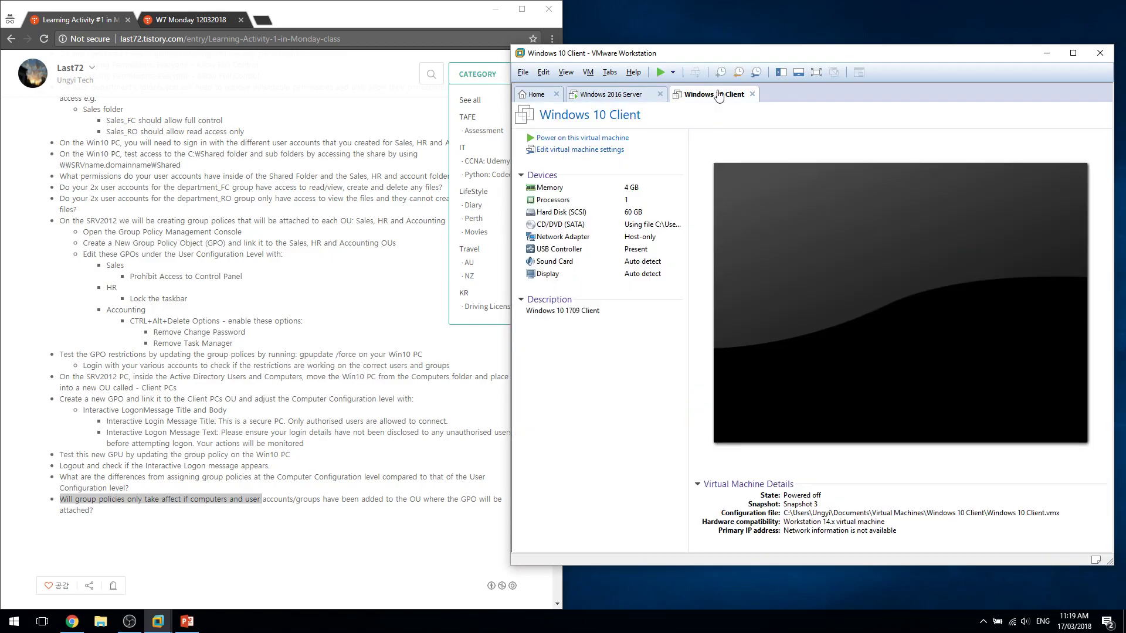
Delete Snapshot 3 in the Snapshot Manager.
{"action": "left_click", "coordinate": [757, 72]}
{"action": "left_click", "coordinate": [567, 172]}
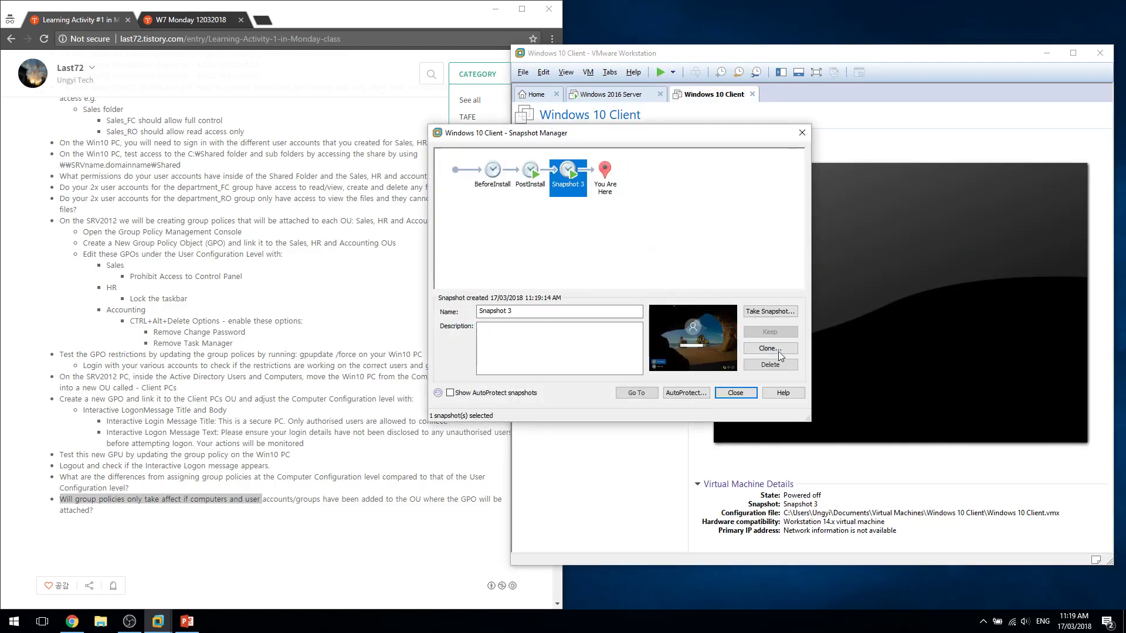
{"action": "left_click", "coordinate": [782, 364]}
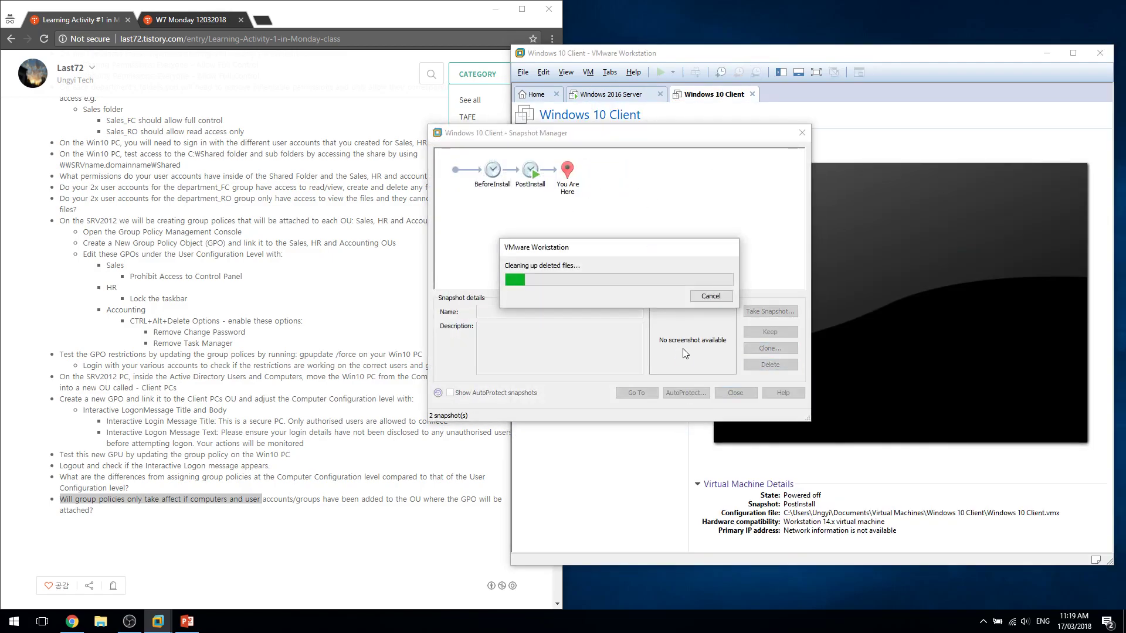
{"action": "left_click", "coordinate": [792, 134]}
Clone the stopped VM from its current state as 'Clone of Windows 10 Client' and power it on.
{"action": "right_click", "coordinate": [718, 97]}
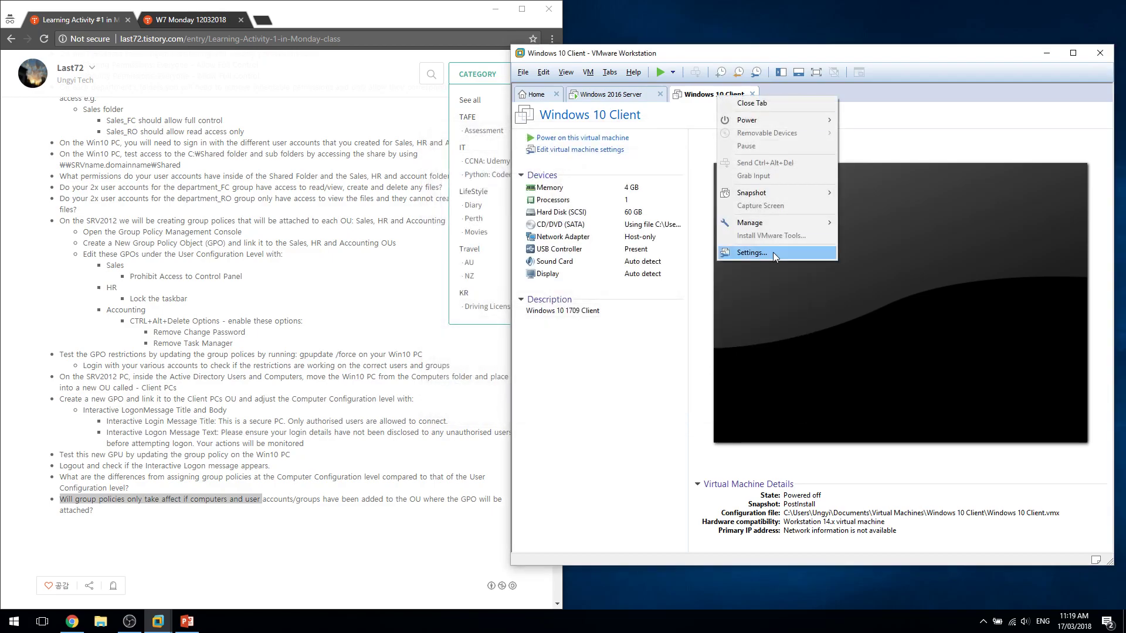
{"action": "mouse_move", "coordinate": [774, 222]}
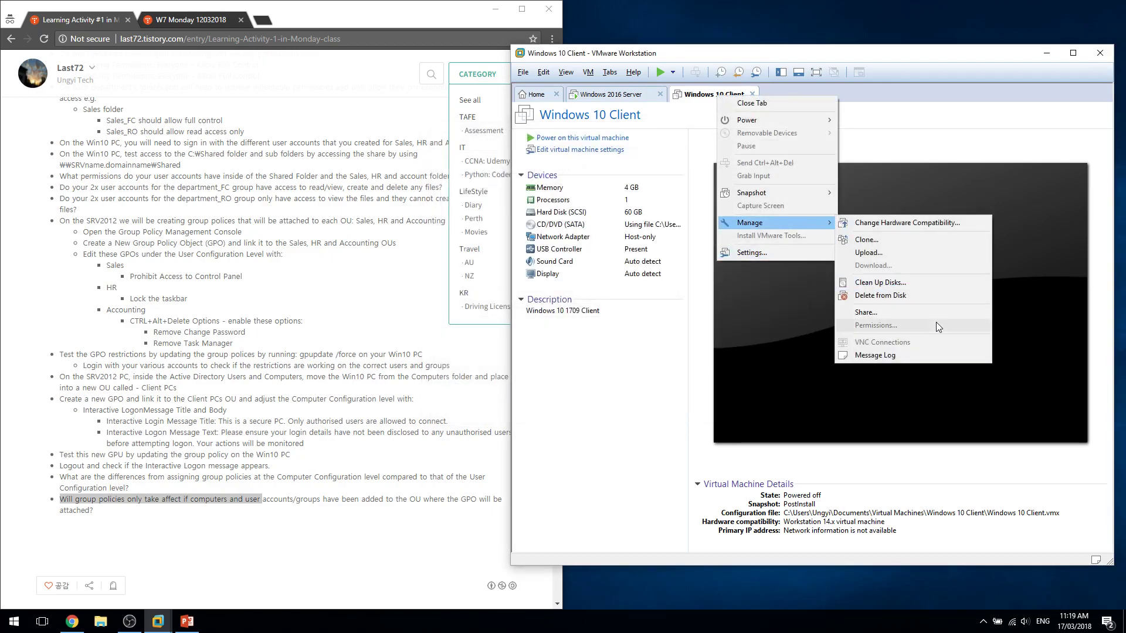
{"action": "left_click", "coordinate": [882, 239]}
{"action": "left_click", "coordinate": [861, 410]}
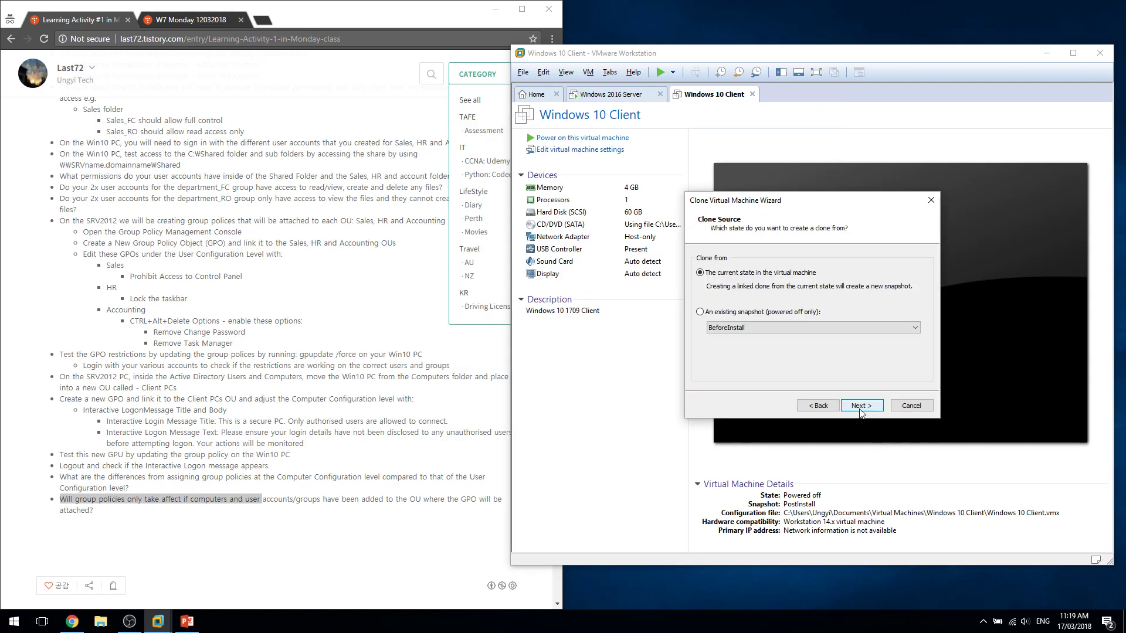
{"action": "left_click", "coordinate": [779, 329]}
{"action": "left_click", "coordinate": [786, 328]}
{"action": "left_click", "coordinate": [867, 410]}
{"action": "left_click", "coordinate": [867, 410]}
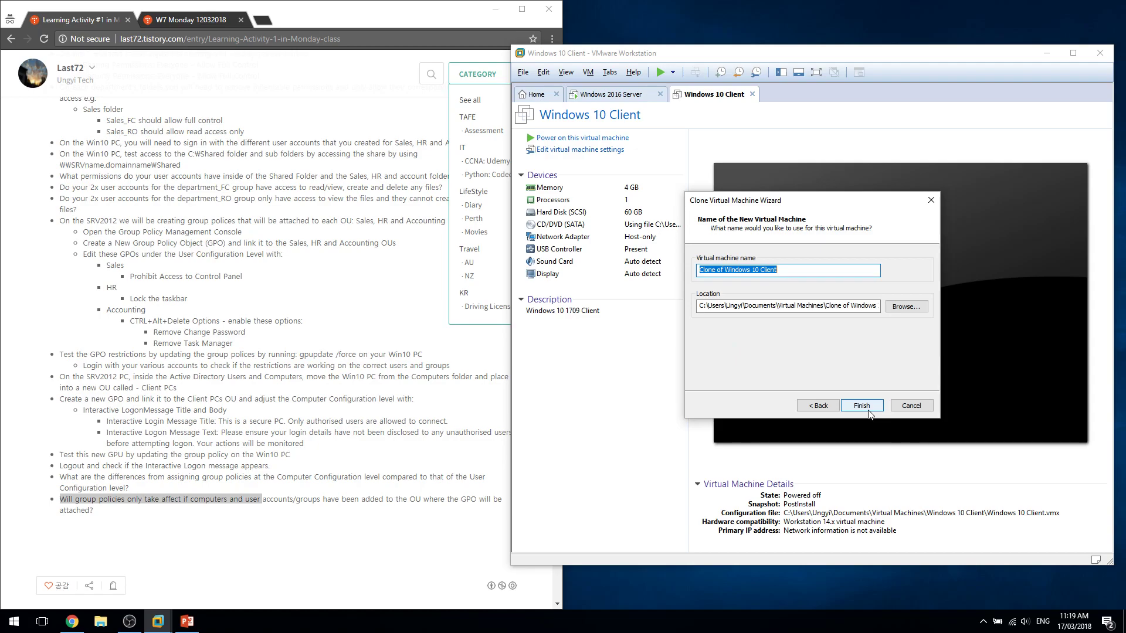
{"action": "left_click", "coordinate": [862, 408]}
{"action": "left_click", "coordinate": [861, 406]}
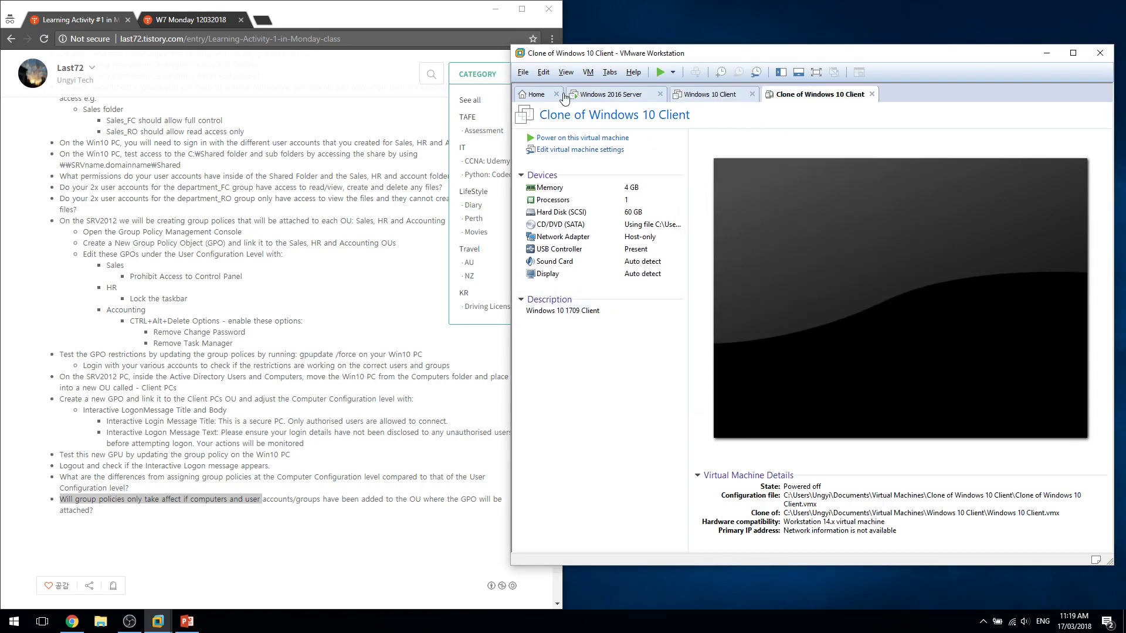
{"action": "left_click", "coordinate": [615, 137]}
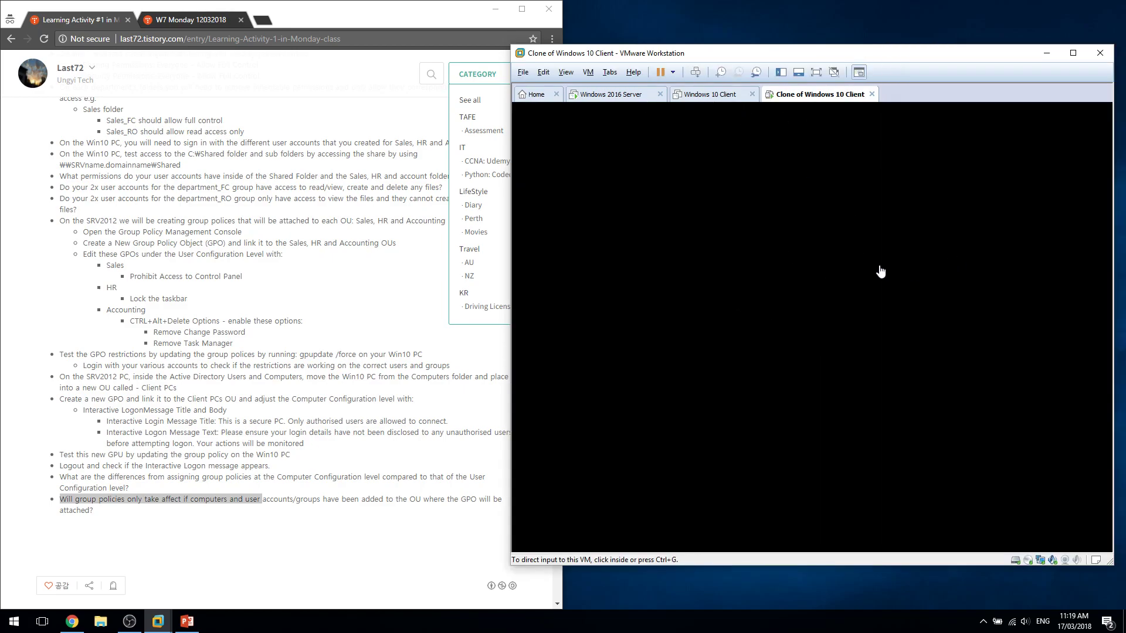
Click into the booting clone, then switch over to the Windows 2016 Server VM.
{"action": "left_click", "coordinate": [876, 324]}
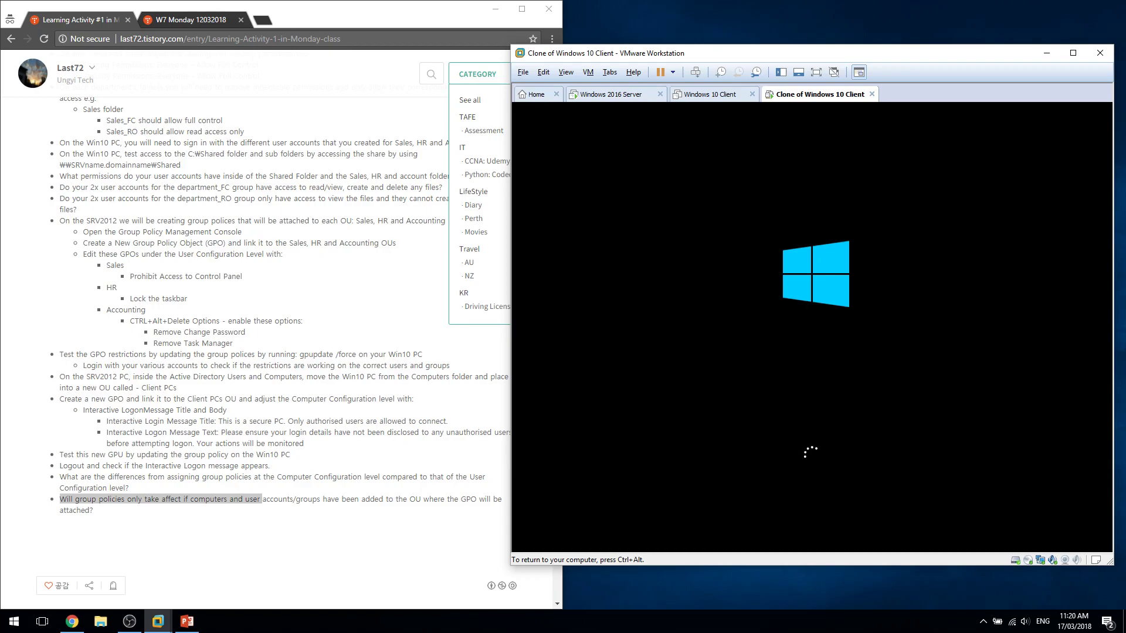
{"action": "left_click", "coordinate": [611, 95]}
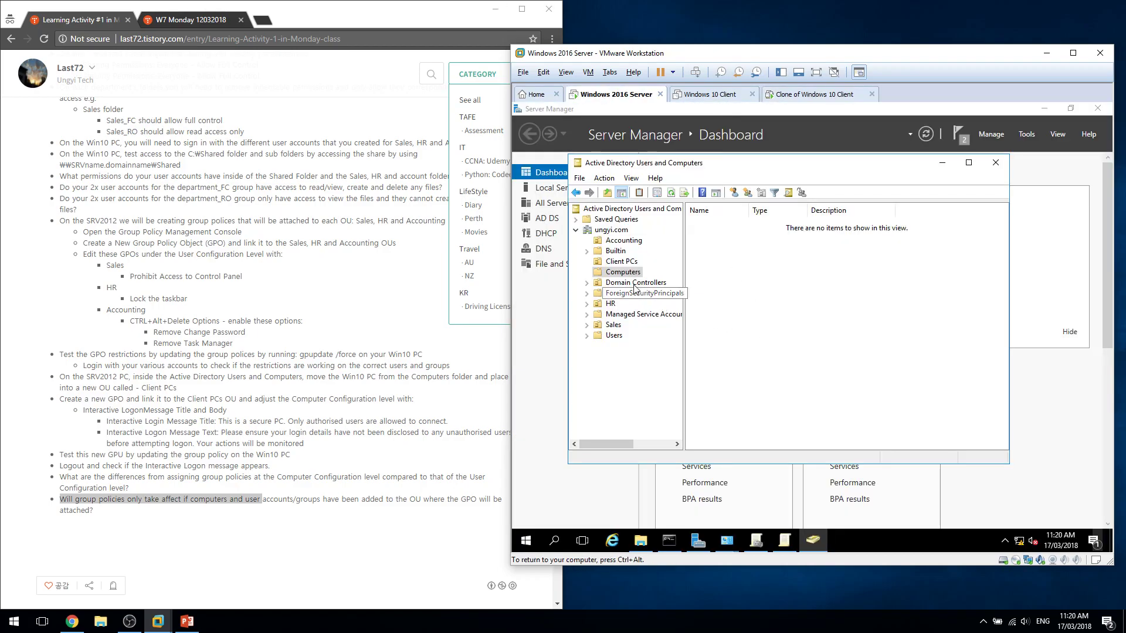
Bring Active Directory Users and Computers forward on the server.
{"action": "left_click", "coordinate": [1022, 137]}
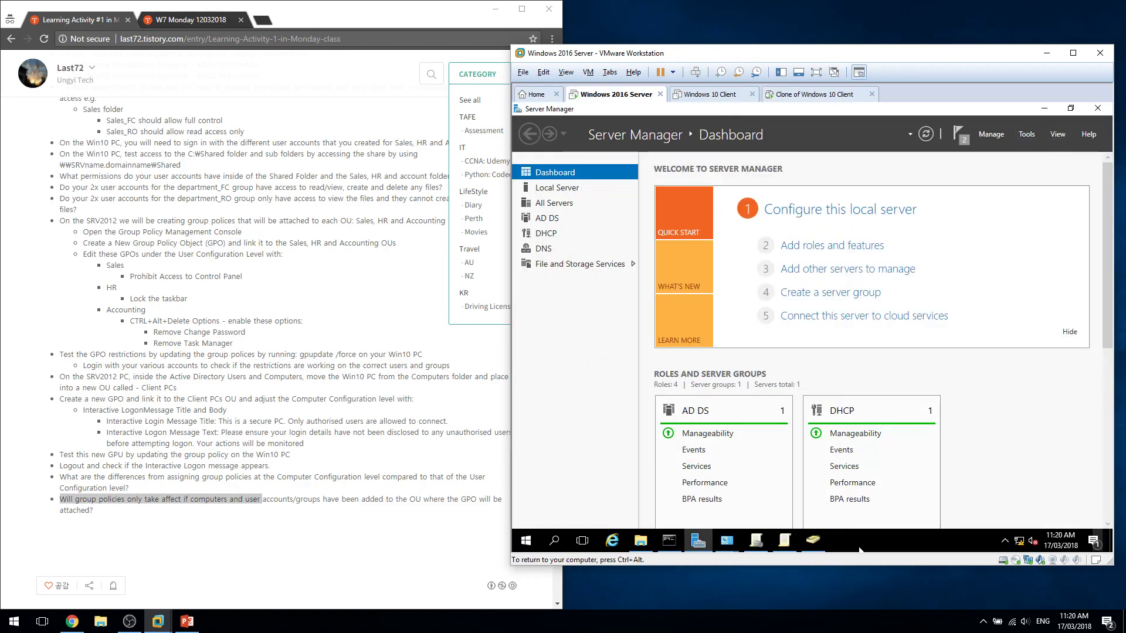
{"action": "left_click", "coordinate": [805, 548]}
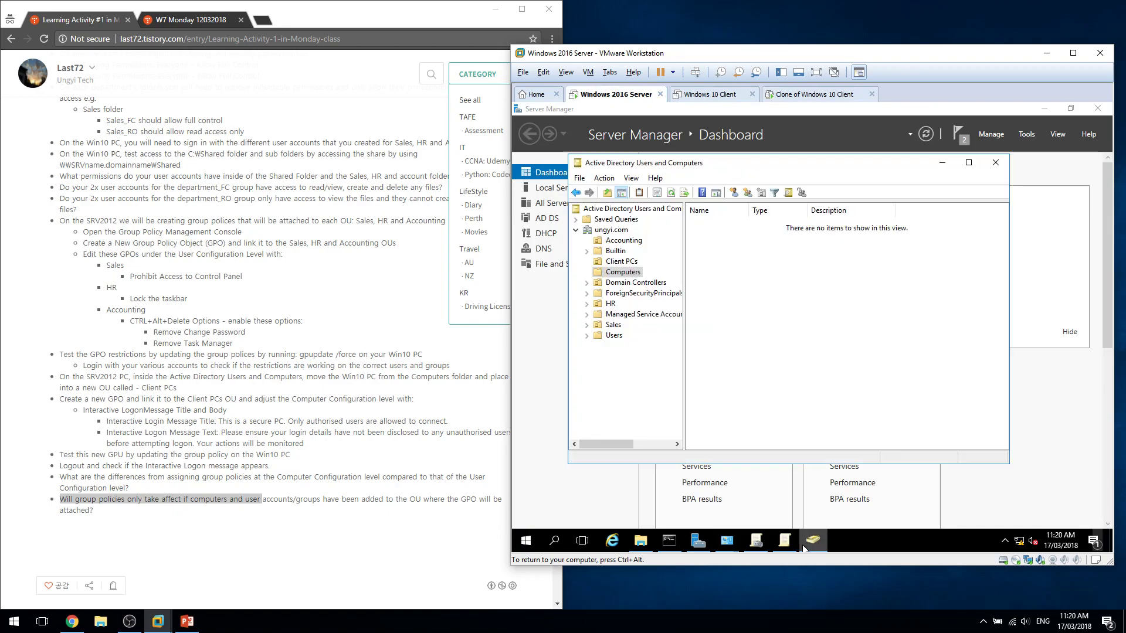
{"action": "right_click", "coordinate": [610, 273]}
{"action": "left_click", "coordinate": [736, 296]}
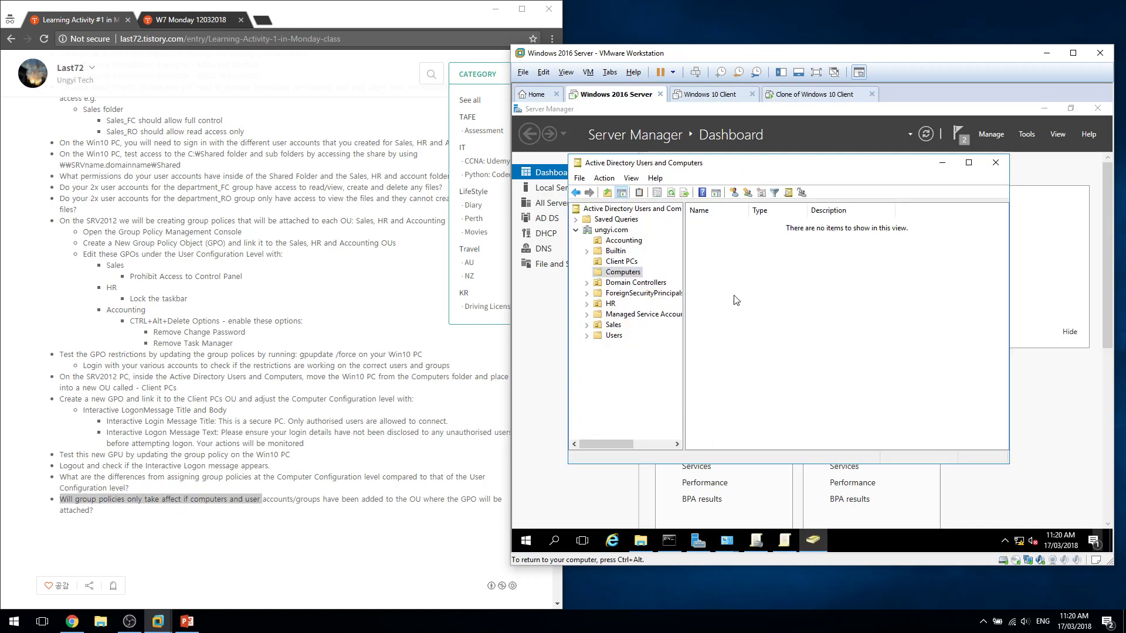
Compare the Client PCs OU with the empty Computers container, then return to the clone's tab.
{"action": "left_click", "coordinate": [621, 261]}
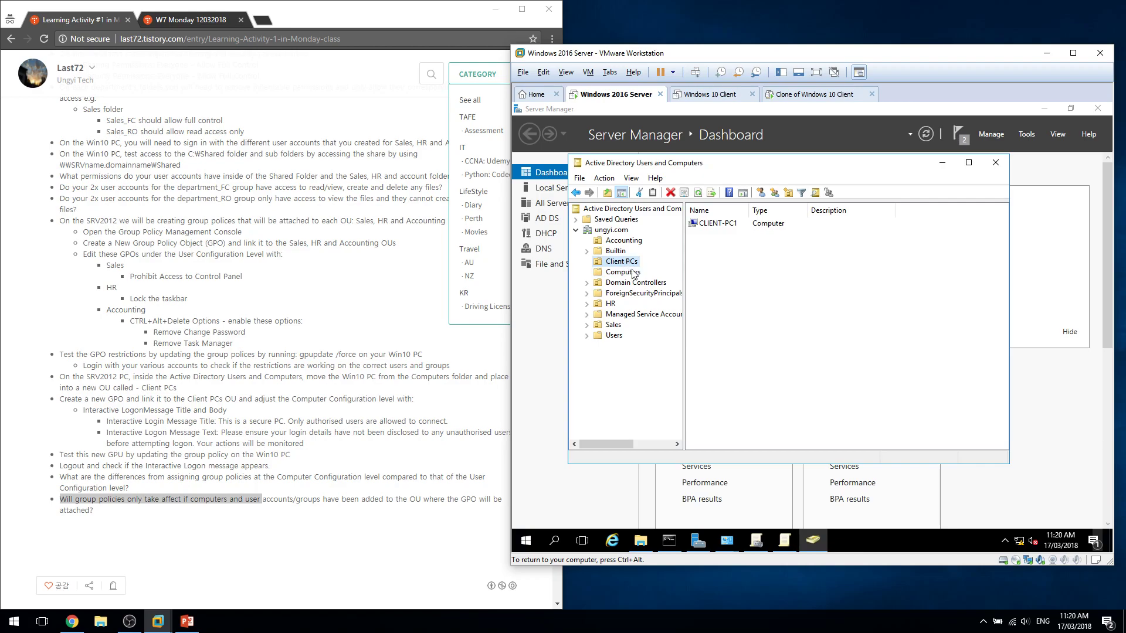
{"action": "left_click", "coordinate": [633, 273]}
{"action": "left_click", "coordinate": [627, 264]}
{"action": "left_click", "coordinate": [630, 274]}
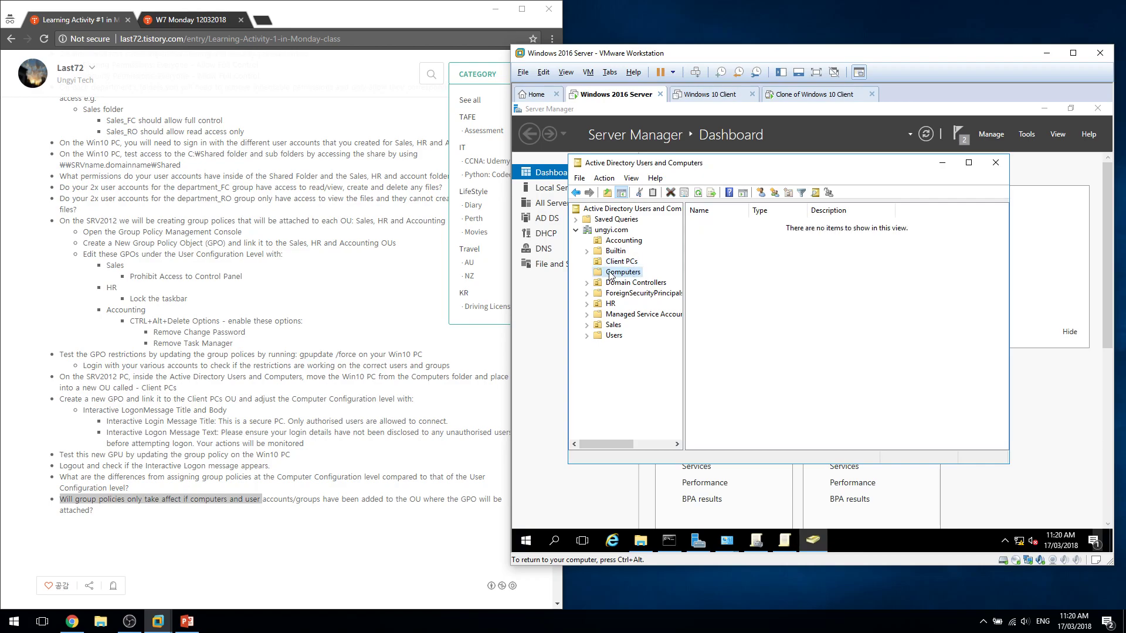
{"action": "left_click", "coordinate": [709, 274]}
{"action": "left_click", "coordinate": [630, 273]}
{"action": "left_click", "coordinate": [806, 93]}
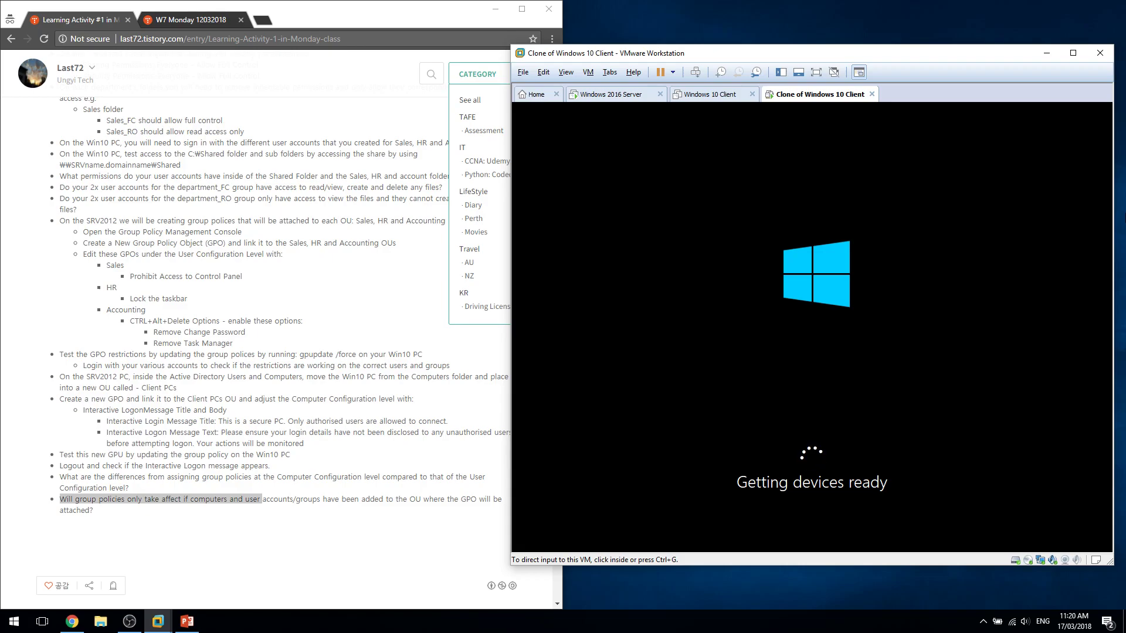
Take control of the clone, glance at the original Windows 10 VM, and return.
{"action": "left_click", "coordinate": [728, 112]}
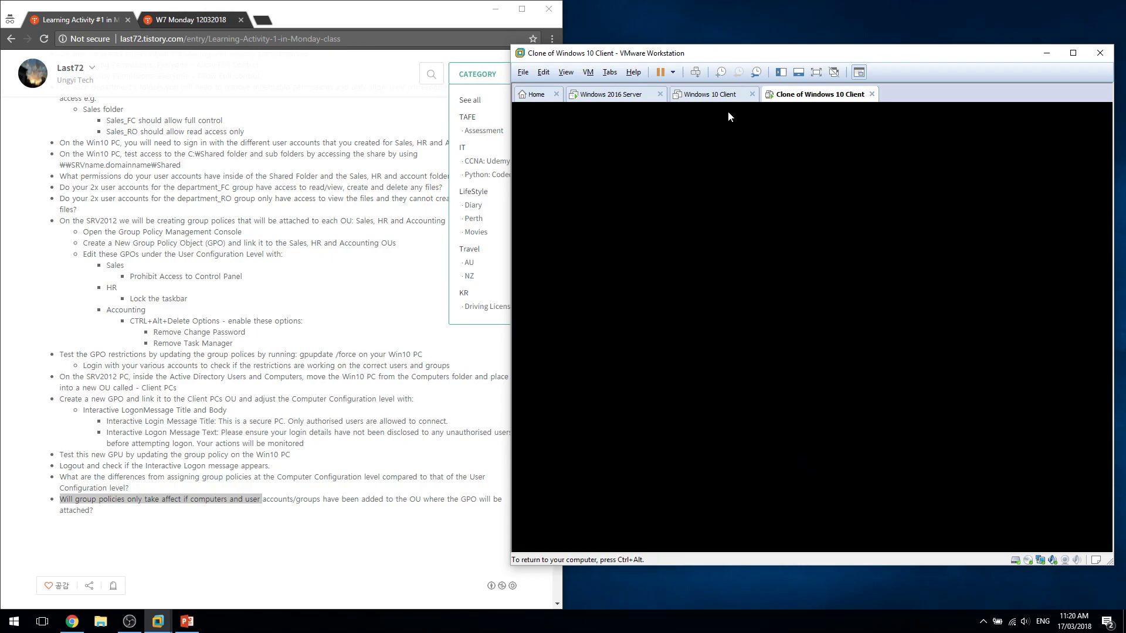
{"action": "key", "text": "ctrl+alt"}
{"action": "left_click", "coordinate": [718, 99]}
{"action": "left_click", "coordinate": [802, 99]}
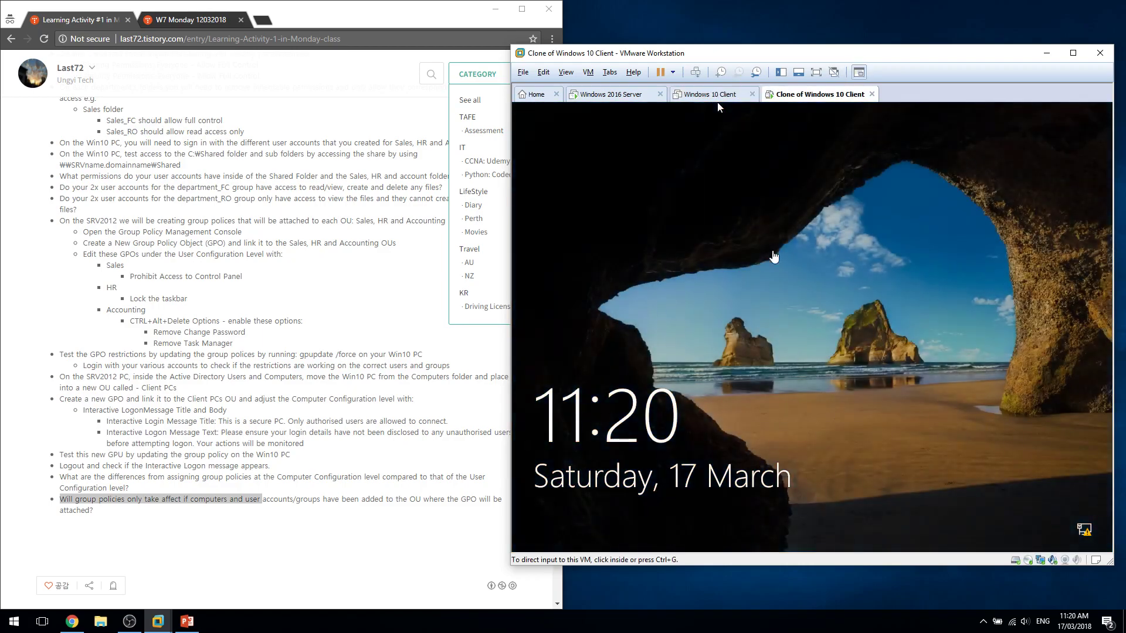
Dismiss the lock screen, accept the logon notice and sign in with the Accounting 3 password.
{"action": "left_click", "coordinate": [677, 389]}
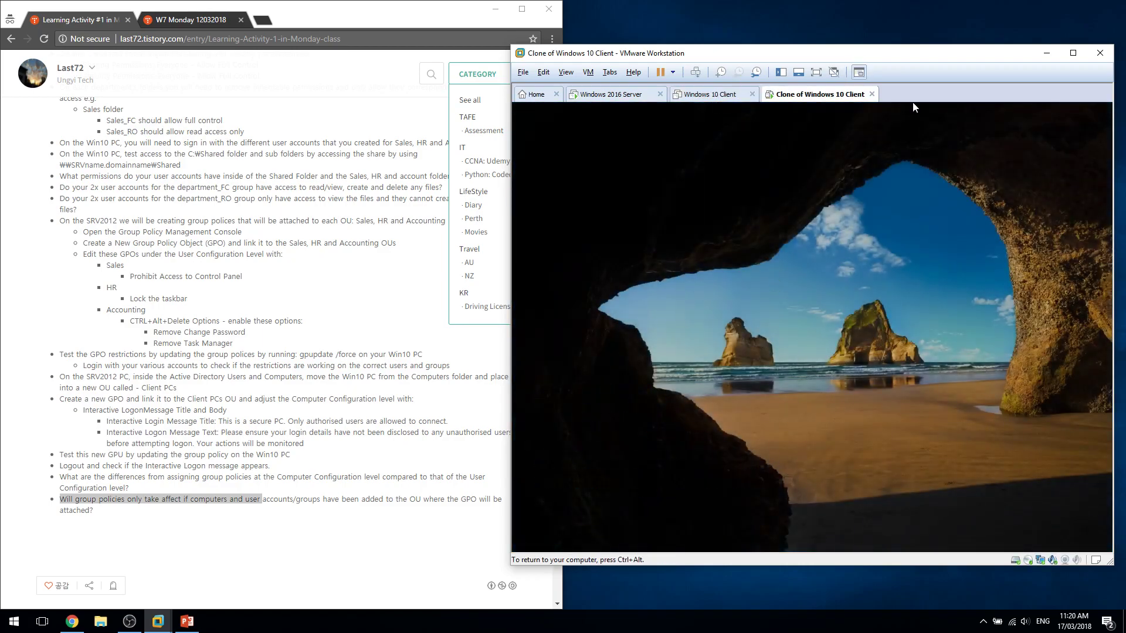
{"action": "left_click", "coordinate": [681, 360]}
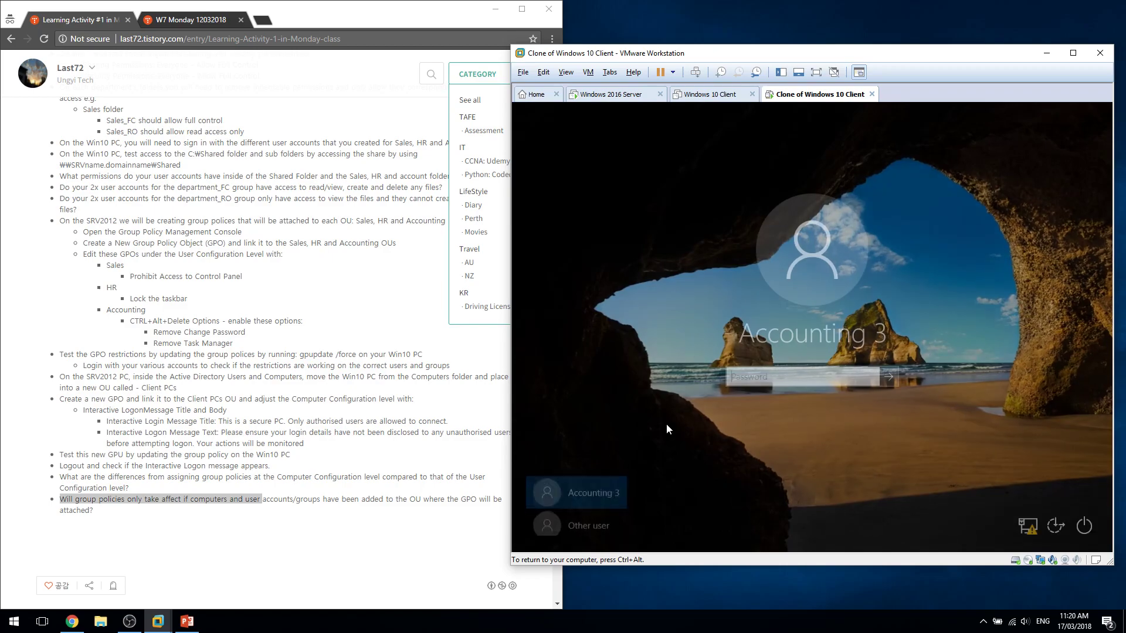
{"action": "type", "text": "Pa$$w0rd"}
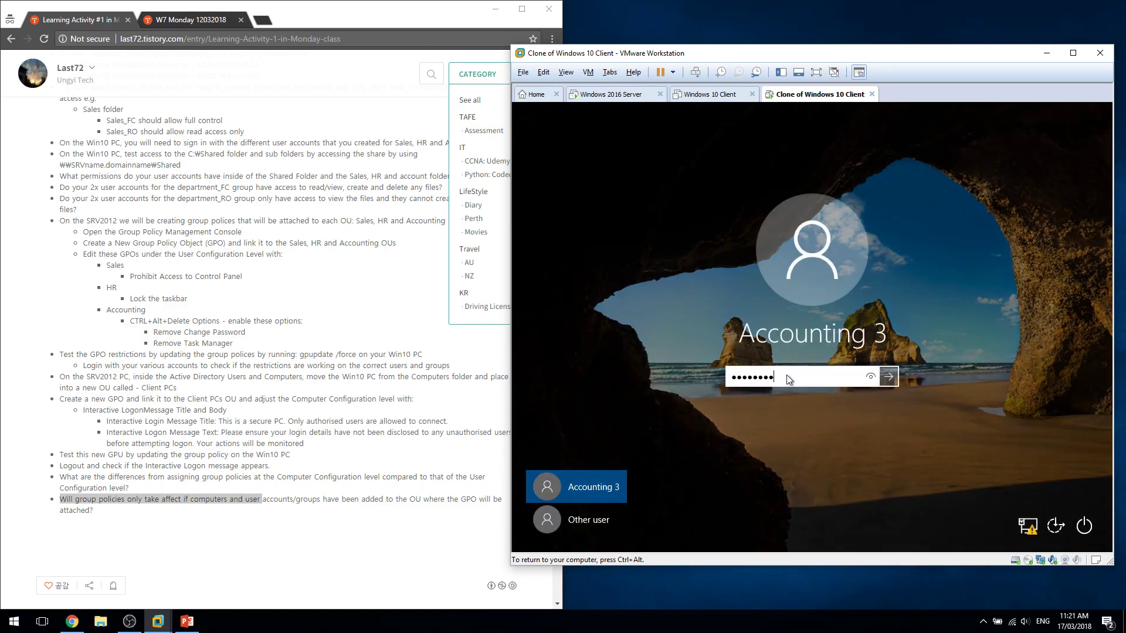
{"action": "key", "text": "Return"}
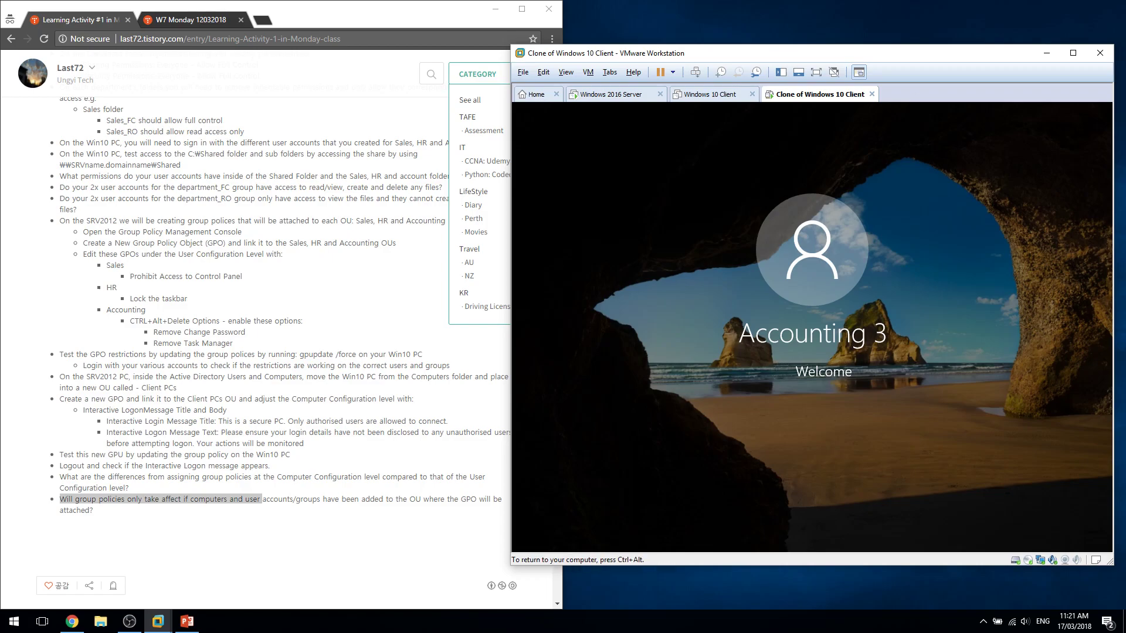
{"action": "key", "text": "ctrl+alt"}
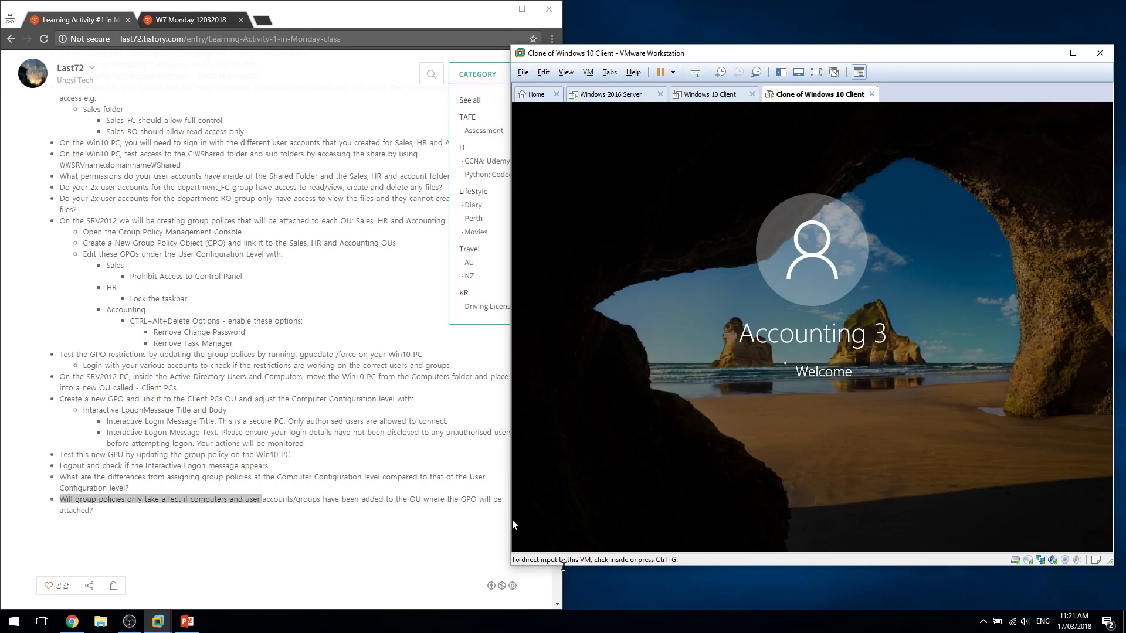
{"action": "left_click", "coordinate": [723, 381]}
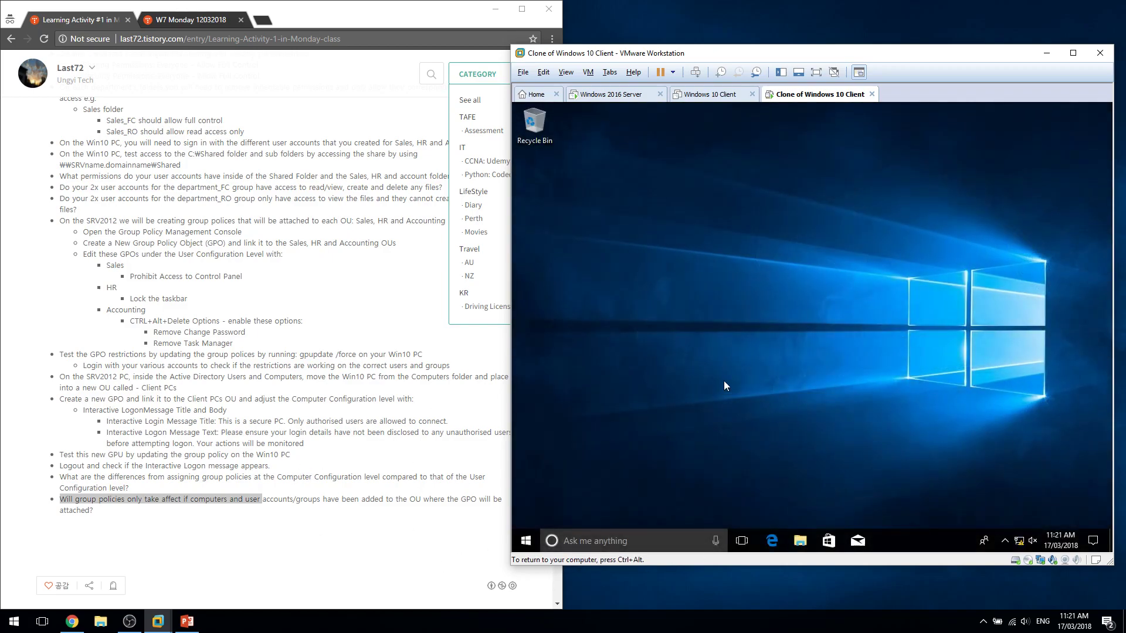
Open System via Win+Pause and authorize Change settings with the administrator account credentials.
{"action": "key", "text": "super+Pause"}
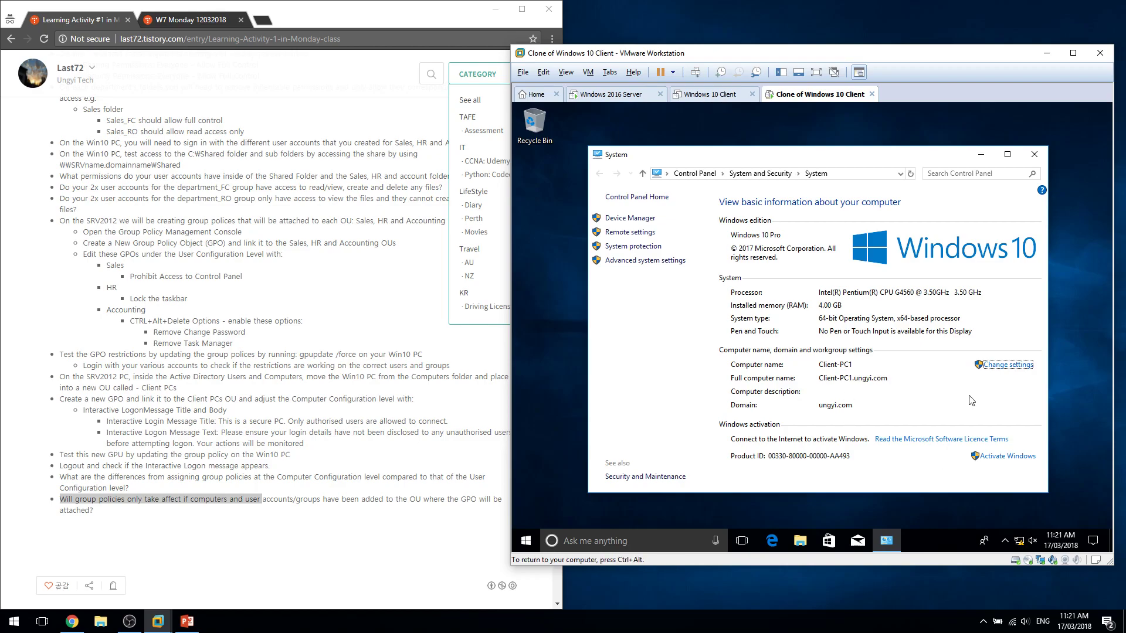
{"action": "left_click", "coordinate": [1009, 366]}
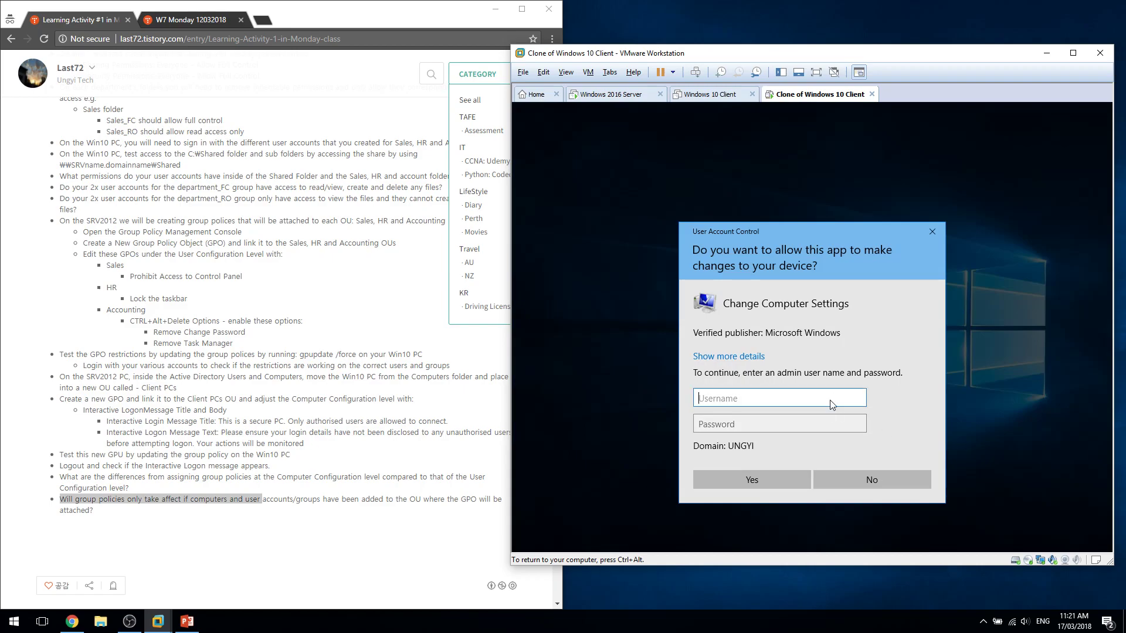
{"action": "type", "text": "administrator"}
{"action": "key", "text": "Tab"}
{"action": "type", "text": "********"}
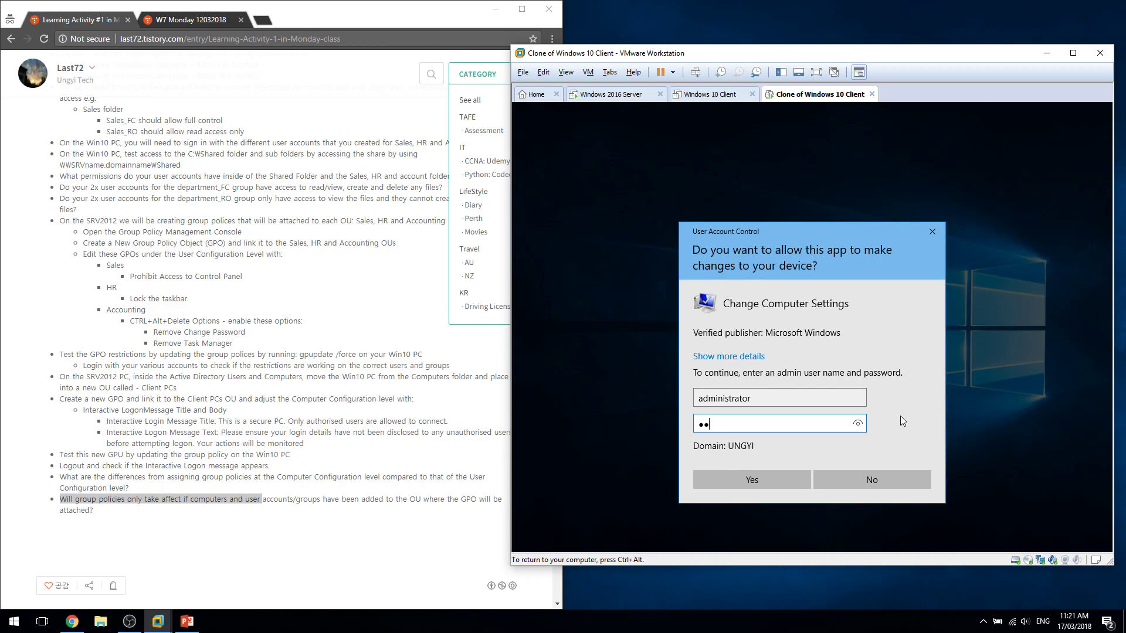
{"action": "key", "text": "Return"}
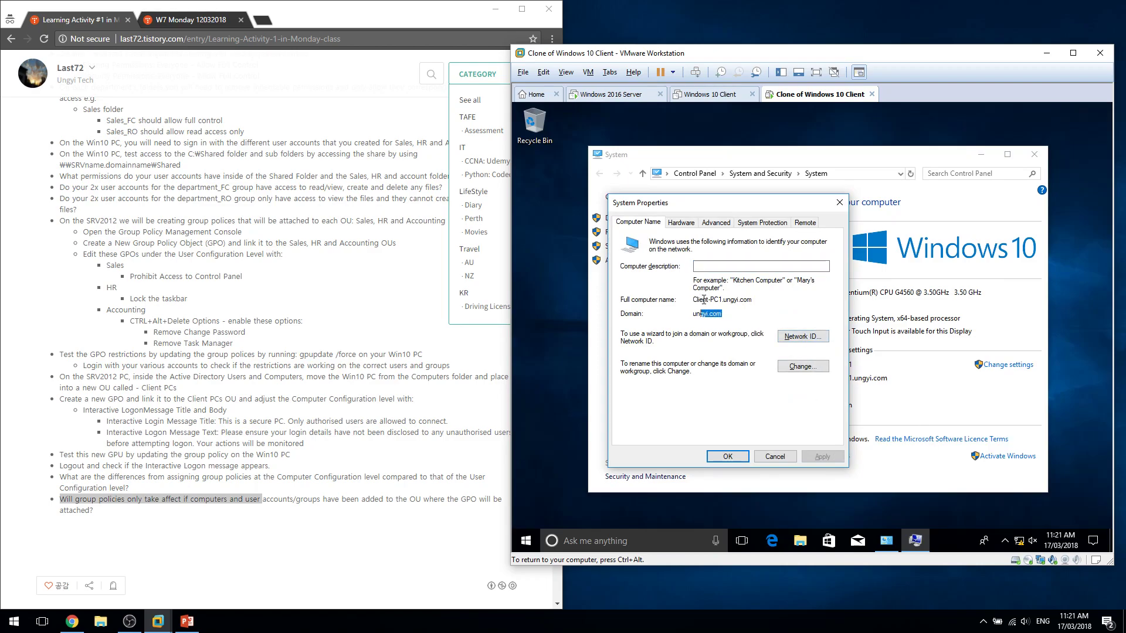
Append 1 to make the computer name Client-PC11, acknowledge the restart notice and close.
{"action": "left_click", "coordinate": [797, 366]}
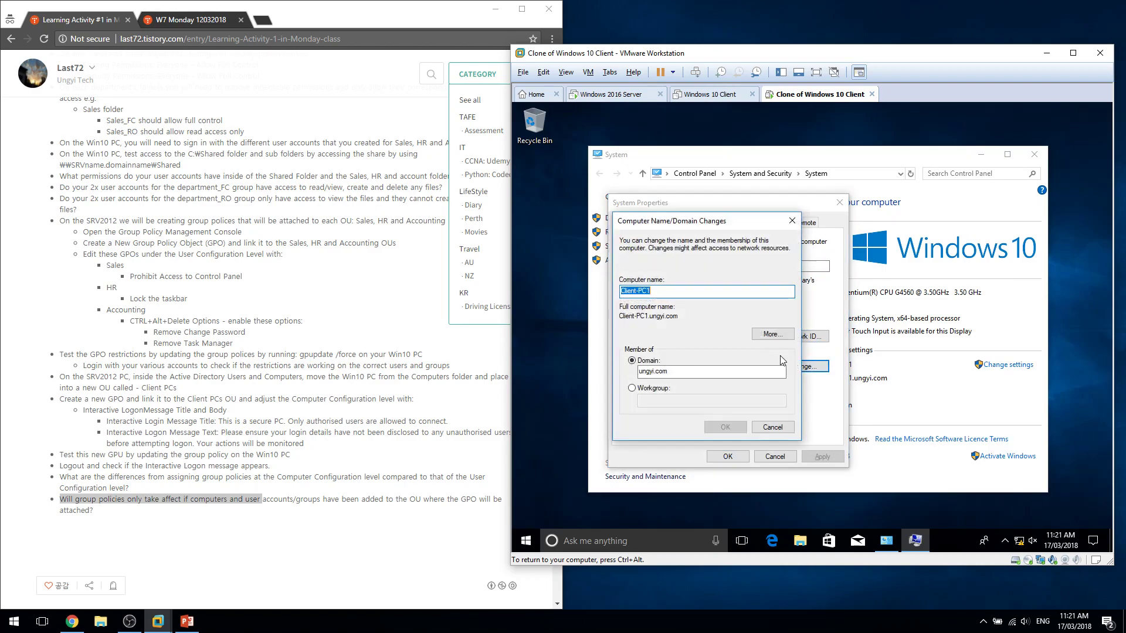
{"action": "left_click", "coordinate": [741, 288]}
{"action": "type", "text": "1"}
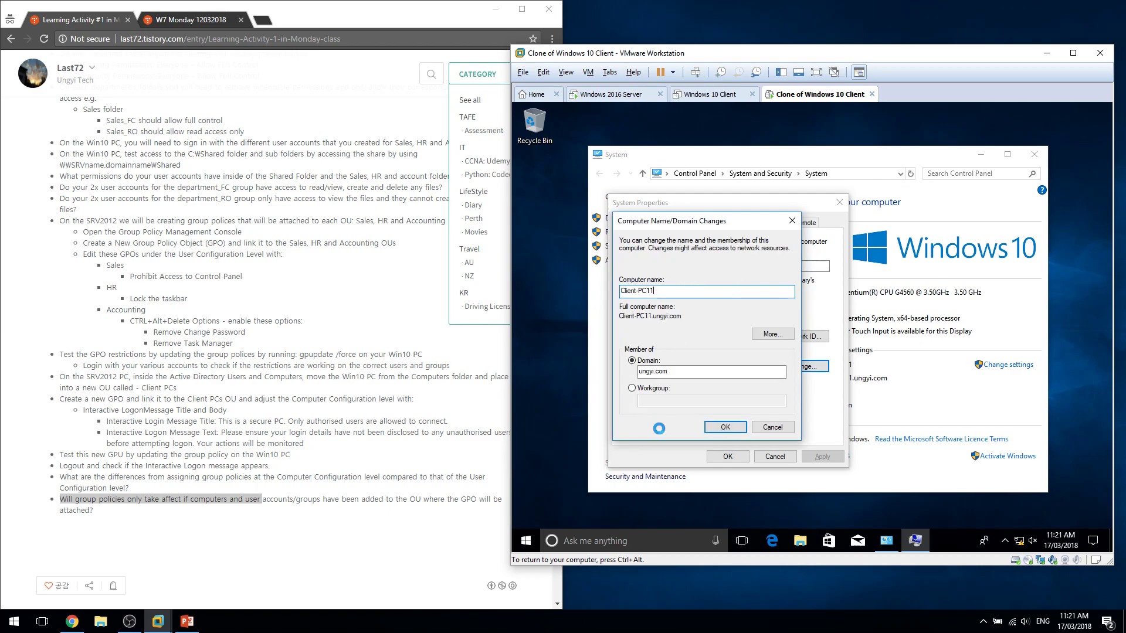
{"action": "left_click", "coordinate": [729, 428]}
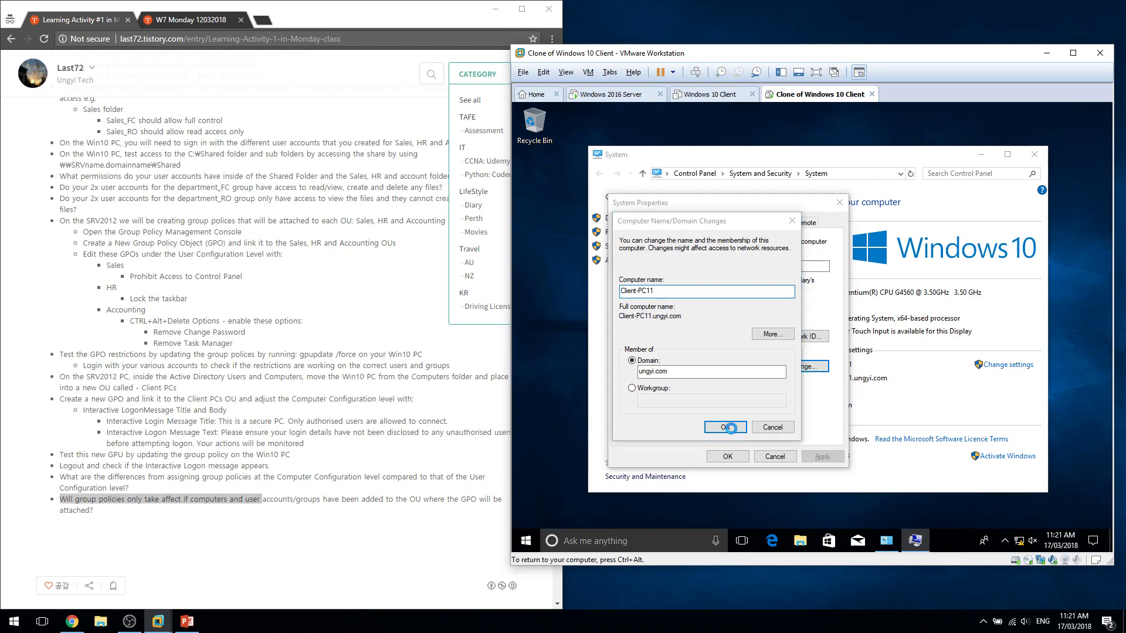
{"action": "left_click", "coordinate": [899, 337]}
{"action": "left_click", "coordinate": [719, 456]}
{"action": "left_click", "coordinate": [531, 538]}
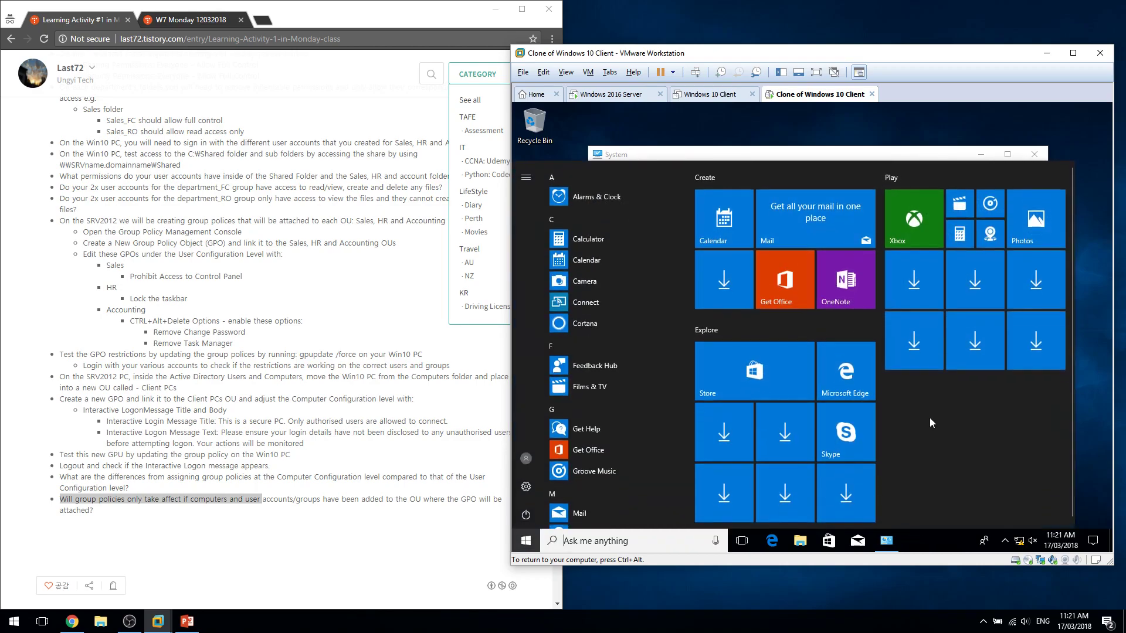
{"action": "left_click", "coordinate": [539, 536]}
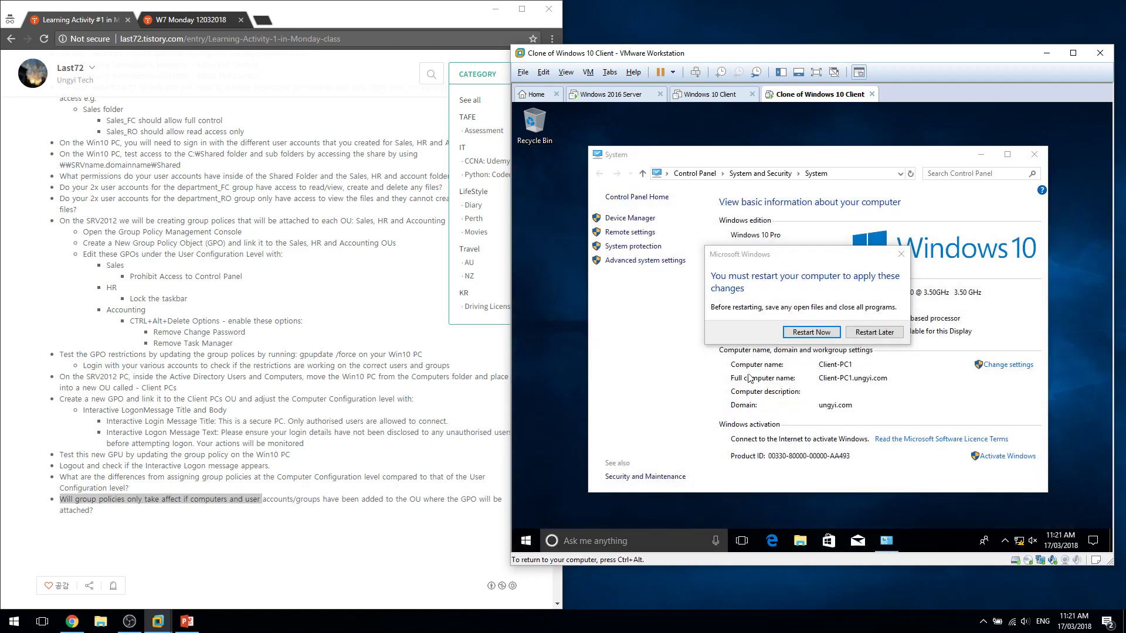
{"action": "left_click", "coordinate": [809, 332]}
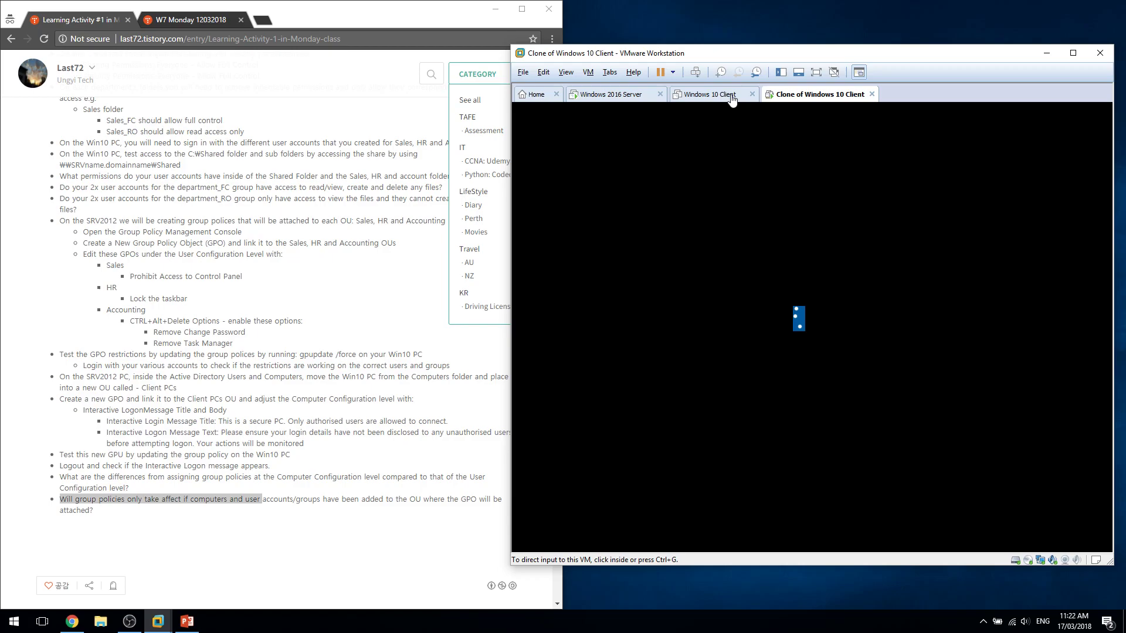
{"action": "left_click", "coordinate": [731, 96]}
{"action": "left_click", "coordinate": [783, 95]}
{"action": "left_click", "coordinate": [616, 93]}
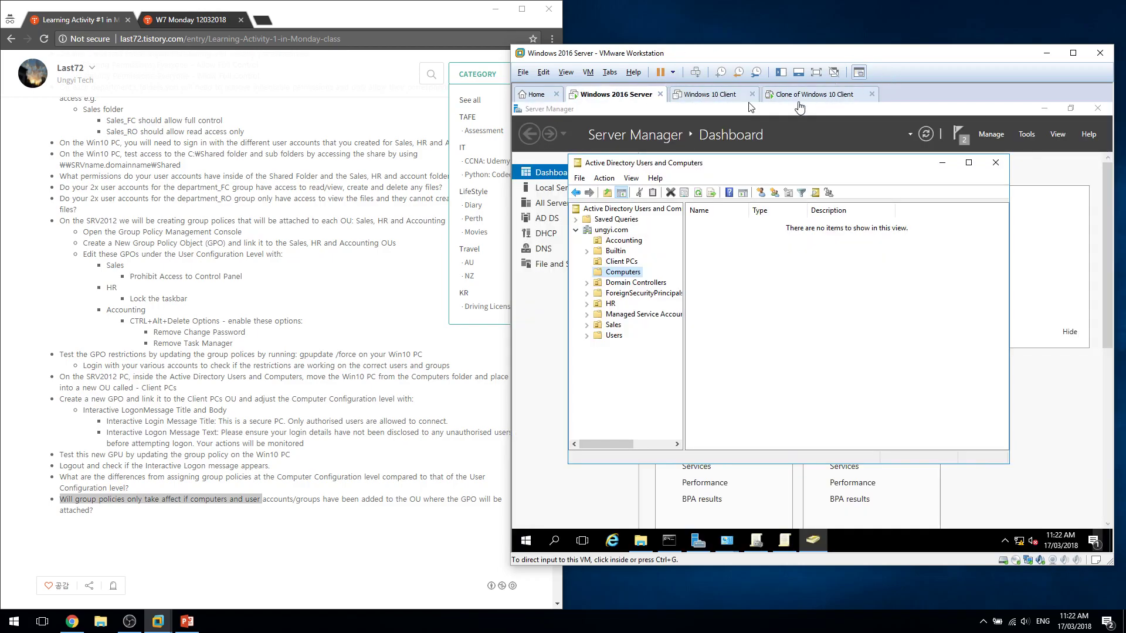
{"action": "left_click", "coordinate": [756, 72]}
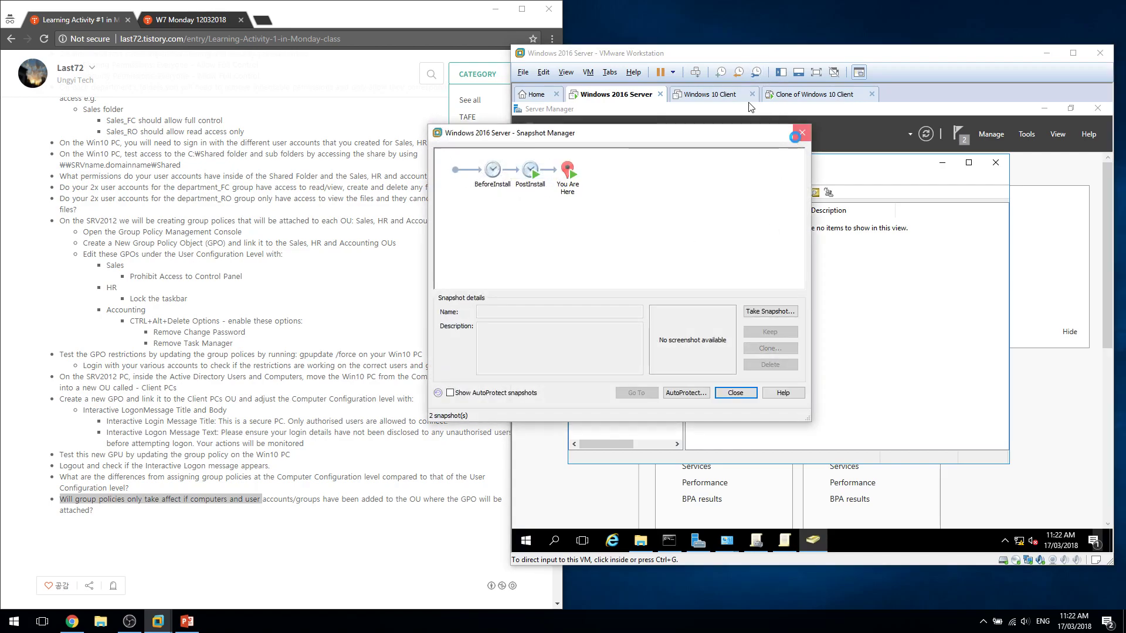
{"action": "left_click", "coordinate": [801, 132]}
{"action": "left_click", "coordinate": [797, 95]}
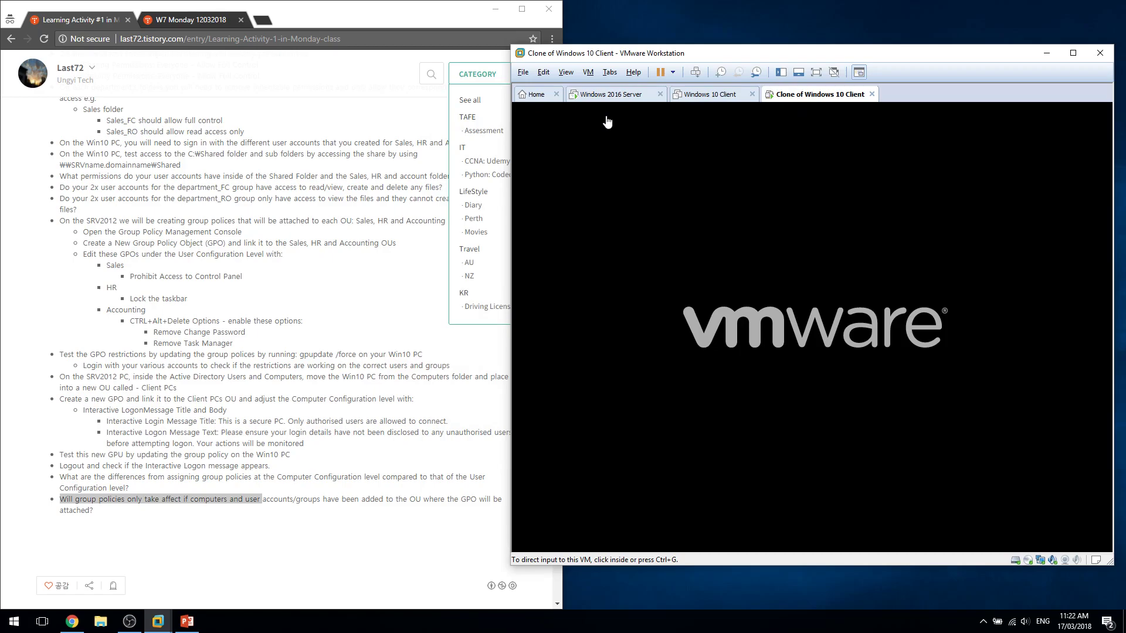
Check the server and original Windows 10 tabs while the clone reboots.
{"action": "left_click", "coordinate": [610, 98]}
{"action": "left_click", "coordinate": [793, 98]}
{"action": "left_click", "coordinate": [719, 97]}
{"action": "left_click", "coordinate": [789, 95]}
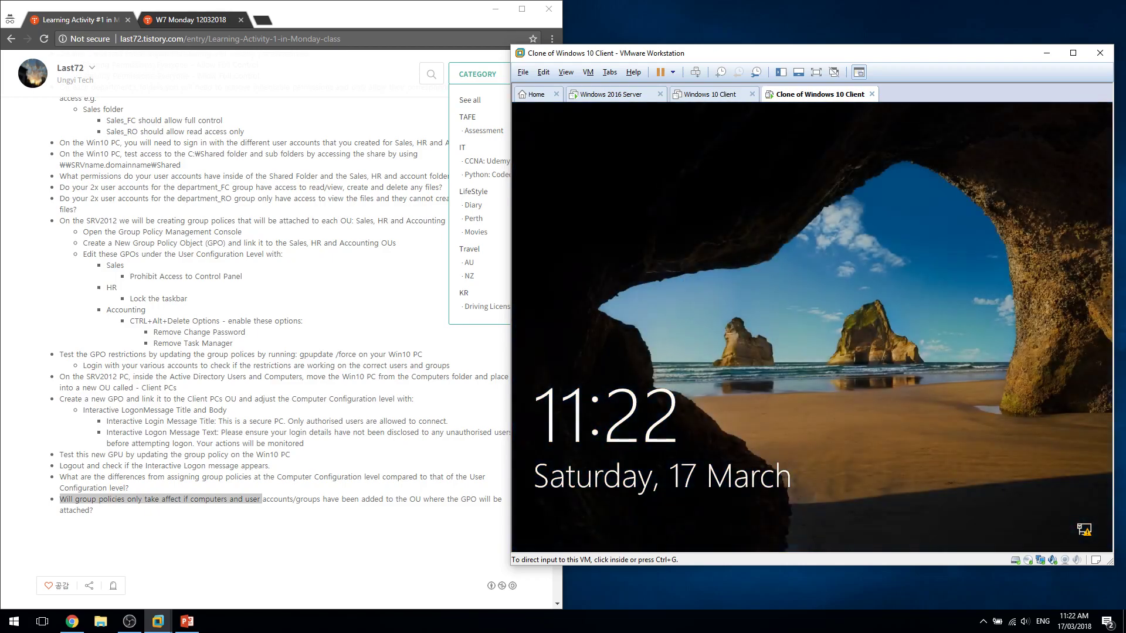
Acknowledge the clone's logon message, then view Client PCs on the Windows 2016 Server.
{"action": "left_click", "coordinate": [770, 298]}
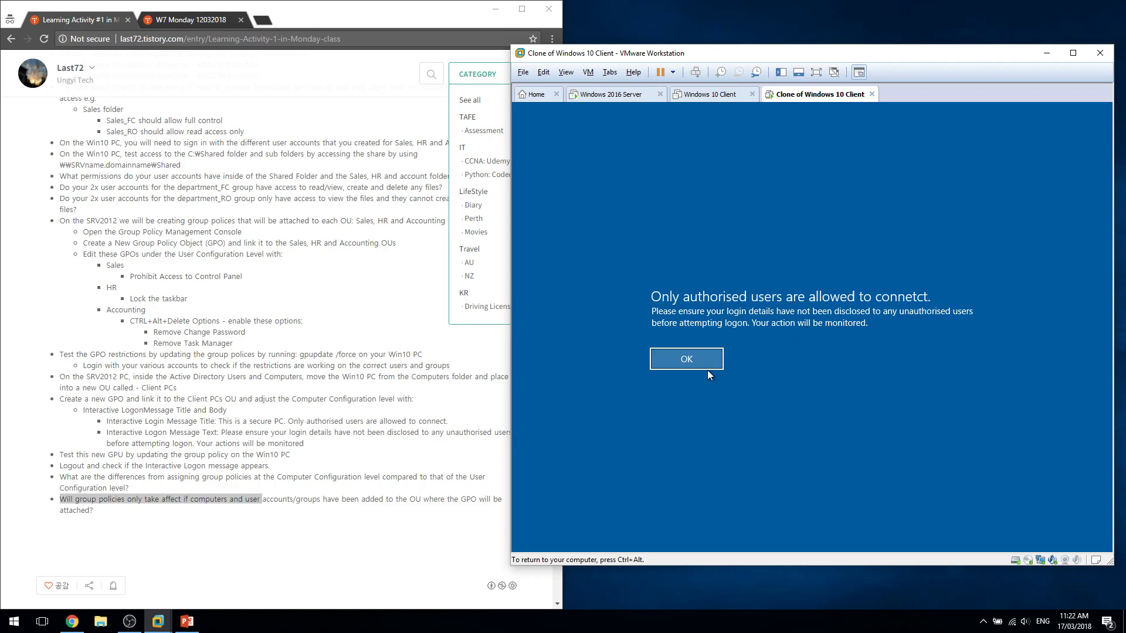
{"action": "left_click", "coordinate": [689, 364]}
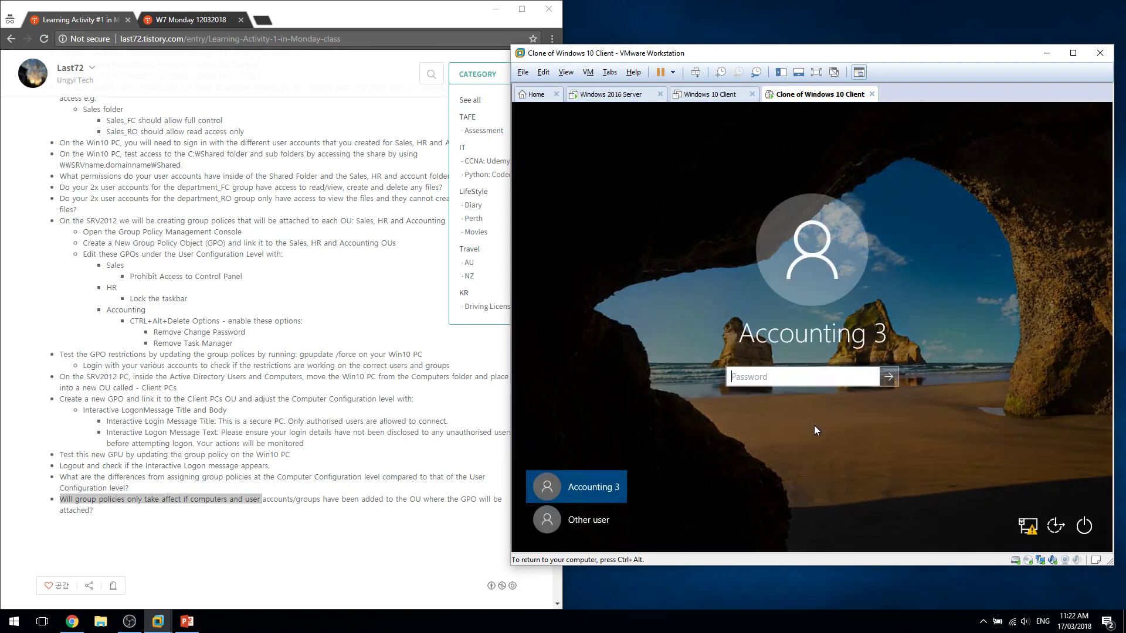
{"action": "left_click", "coordinate": [610, 93]}
{"action": "left_click", "coordinate": [623, 262]}
Browse Client PCs, Computers and Domain Controllers in ADUC, confirming Computers is empty.
{"action": "left_click", "coordinate": [624, 271]}
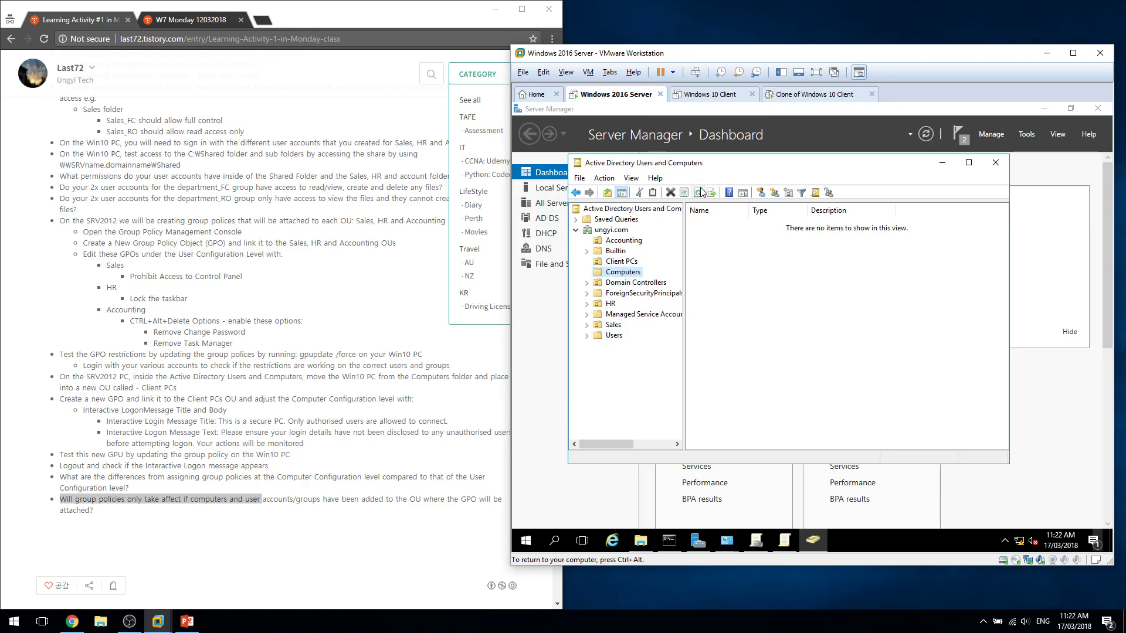
{"action": "left_click", "coordinate": [616, 263]}
{"action": "left_click", "coordinate": [617, 272]}
{"action": "left_click", "coordinate": [619, 282]}
{"action": "left_click", "coordinate": [619, 272]}
{"action": "left_click", "coordinate": [621, 263]}
{"action": "left_click", "coordinate": [623, 284]}
{"action": "left_click", "coordinate": [623, 273]}
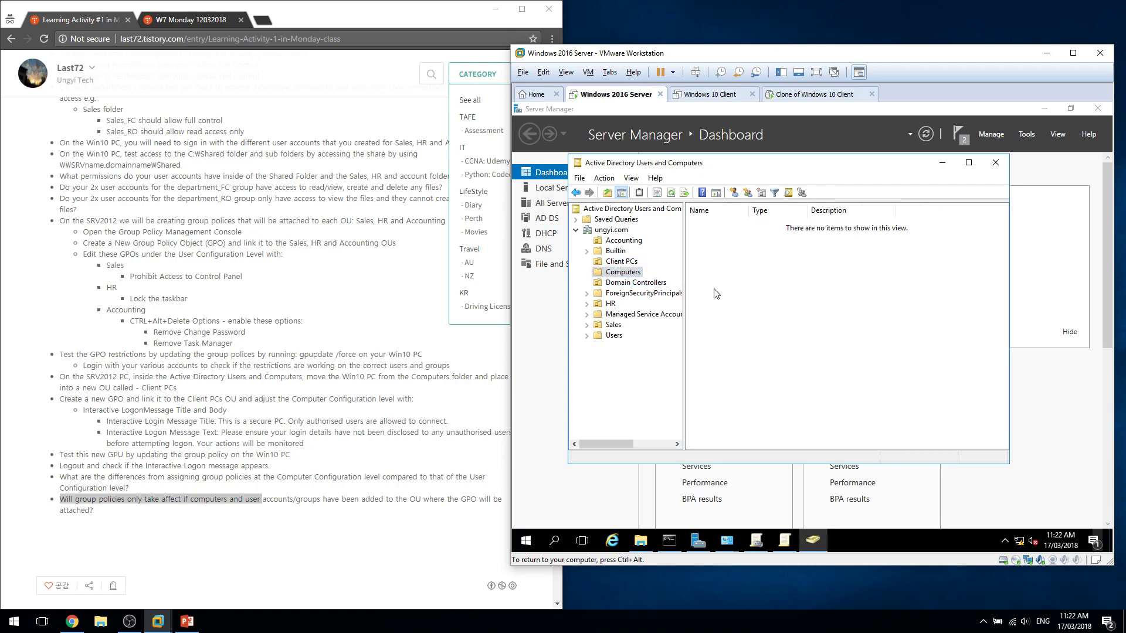
On the clone, submit the Accounting 3 password to sign in.
{"action": "left_click", "coordinate": [788, 95]}
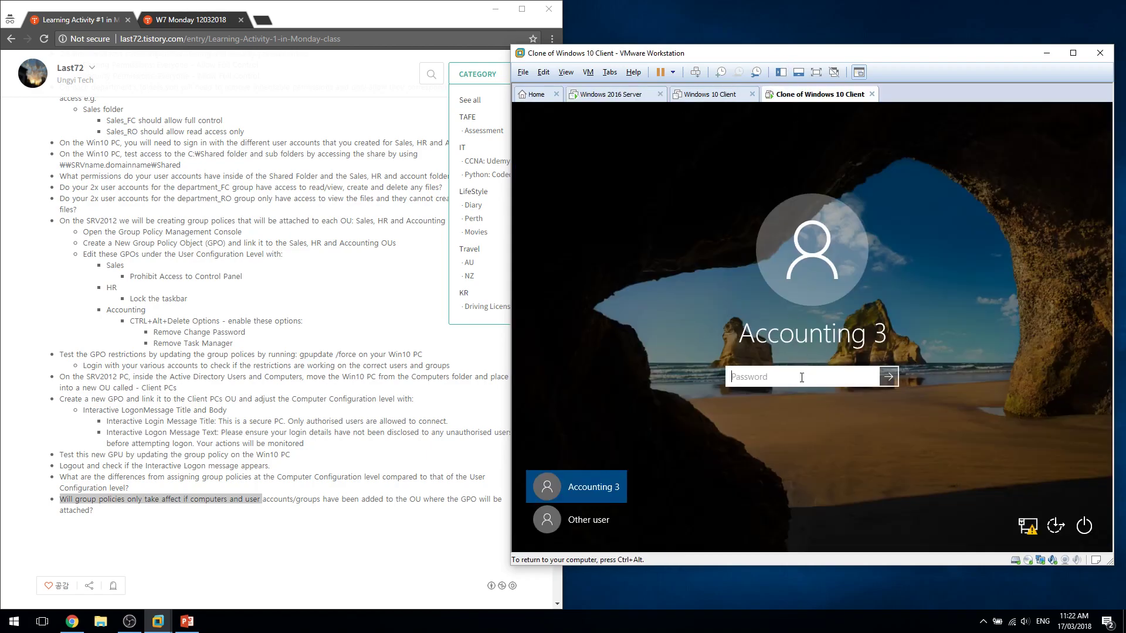
{"action": "type", "text": "••"}
{"action": "key", "text": "Return"}
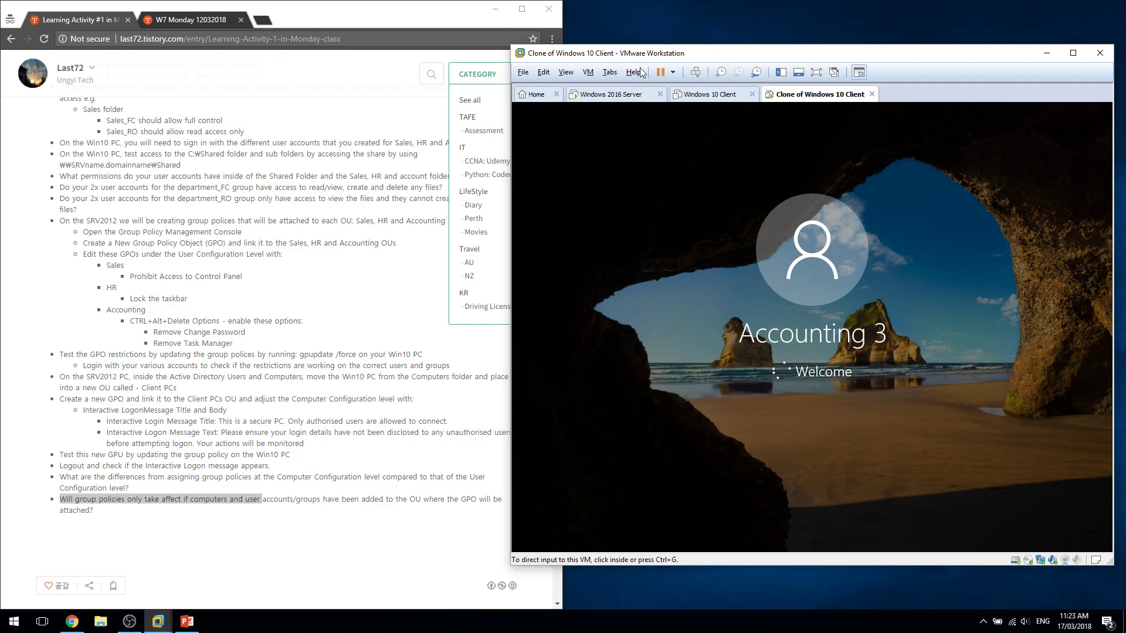
Browse the ungyi.com containers, confirming CLIENT-PC1 sits in Client PCs, then return to the clone.
{"action": "left_click", "coordinate": [633, 94]}
{"action": "left_click", "coordinate": [645, 283]}
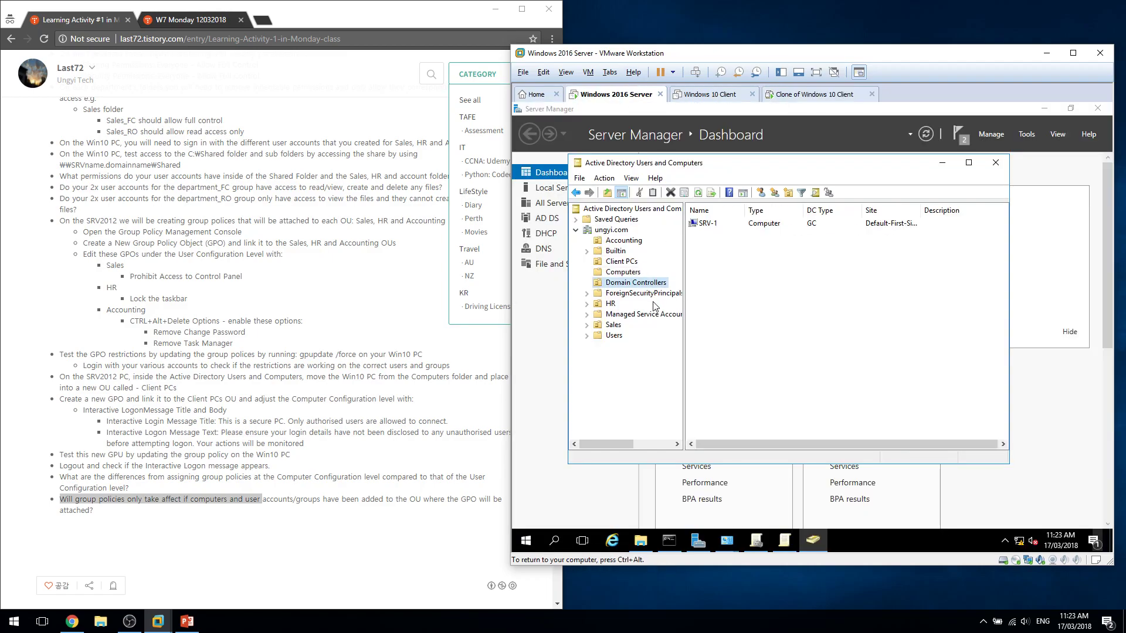
{"action": "left_click", "coordinate": [623, 294]}
{"action": "left_click", "coordinate": [613, 304]}
{"action": "left_click", "coordinate": [619, 314]}
{"action": "left_click", "coordinate": [620, 334]}
{"action": "left_click", "coordinate": [613, 325]}
{"action": "left_click", "coordinate": [621, 272]}
{"action": "left_click", "coordinate": [620, 261]}
{"action": "left_click", "coordinate": [614, 251]}
{"action": "left_click", "coordinate": [612, 262]}
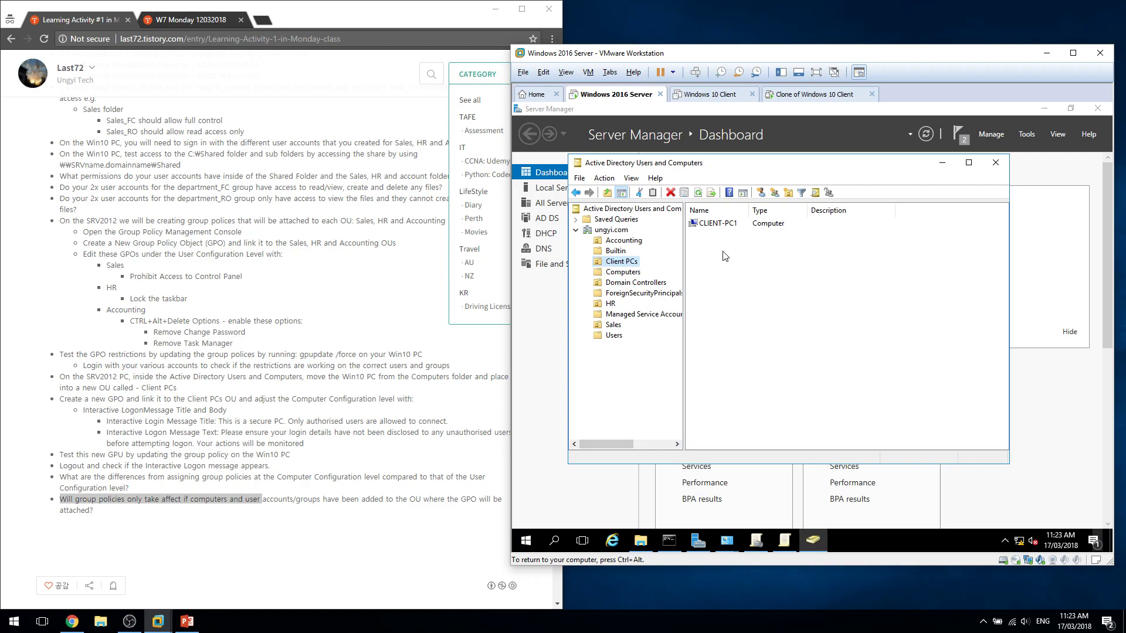
{"action": "left_click", "coordinate": [624, 273]}
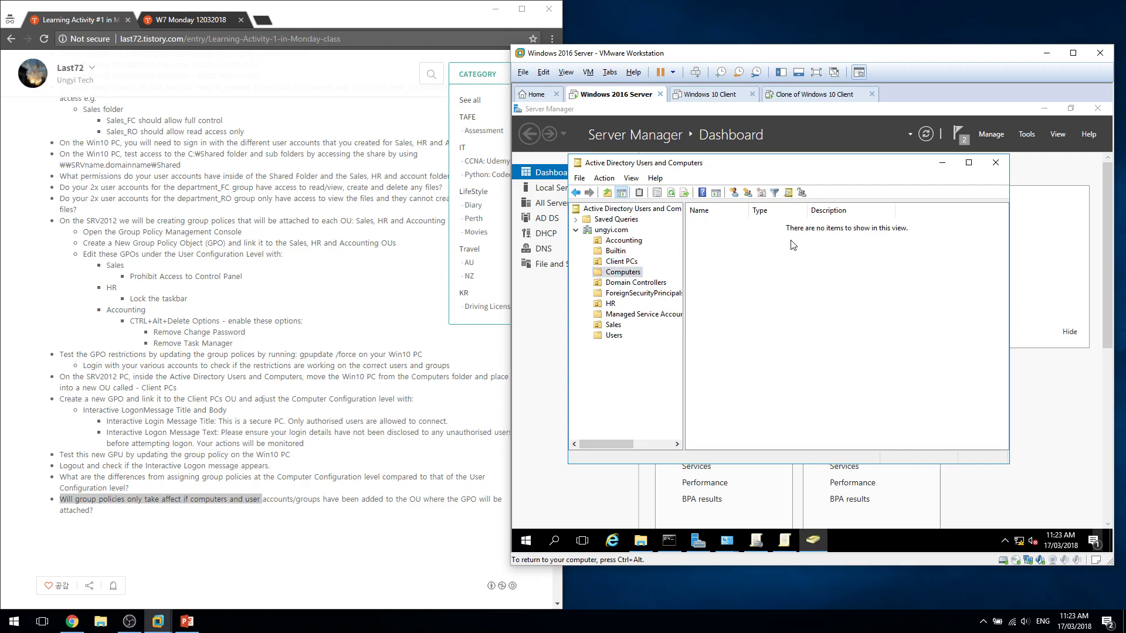
{"action": "left_click", "coordinate": [804, 97]}
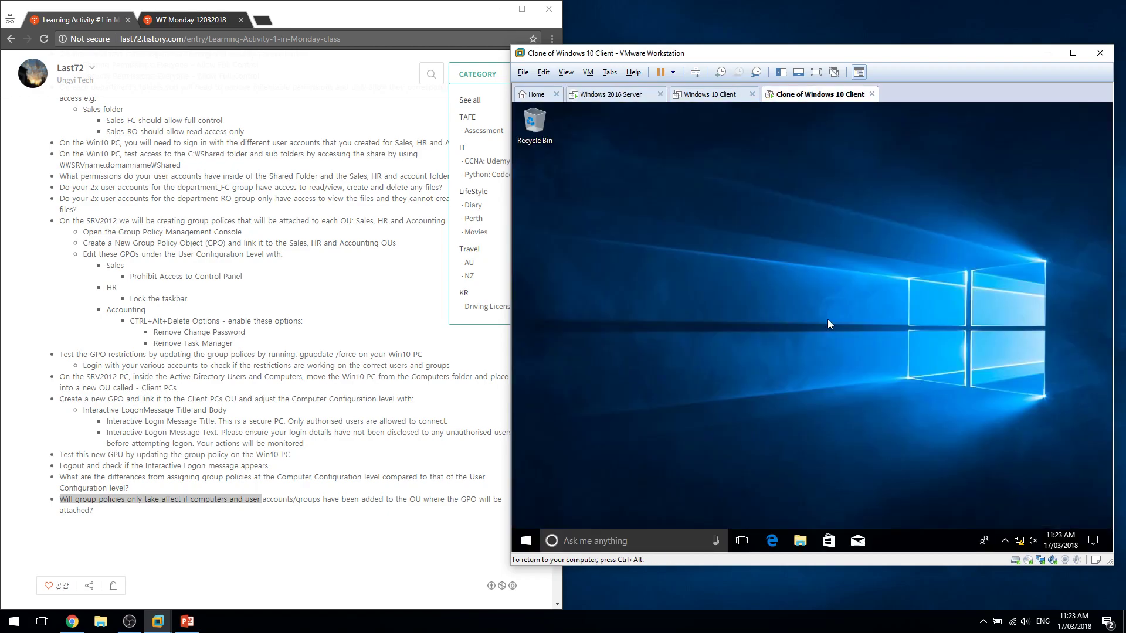
Open the clone's System settings with Win+Pause and approve Change settings with the administrator password.
{"action": "key", "text": "super+Pause"}
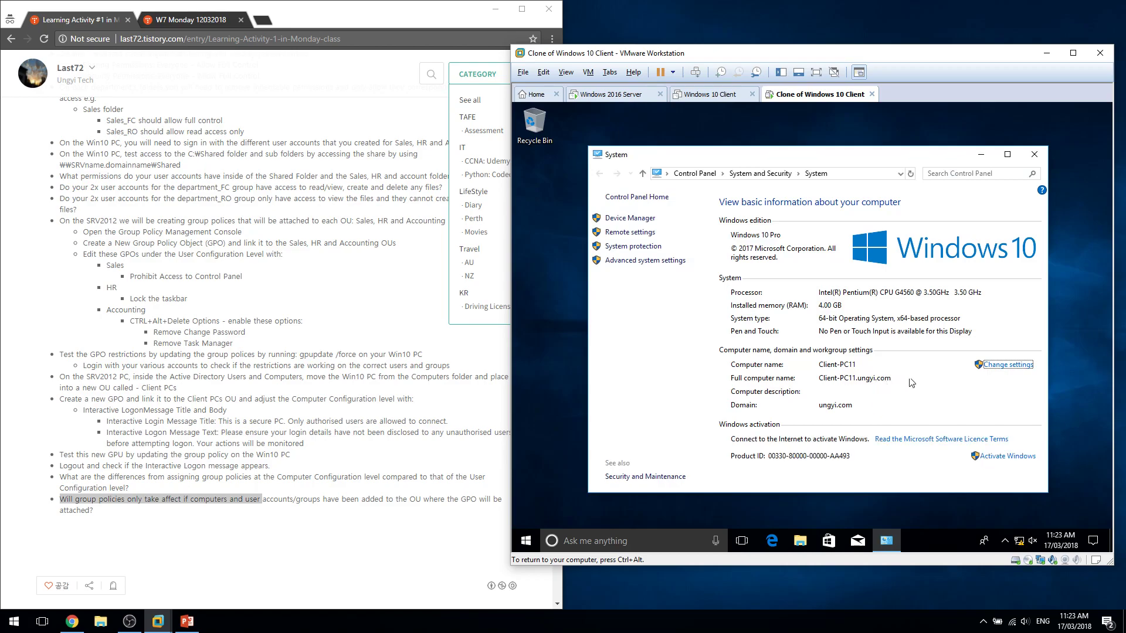
{"action": "left_click", "coordinate": [985, 365]}
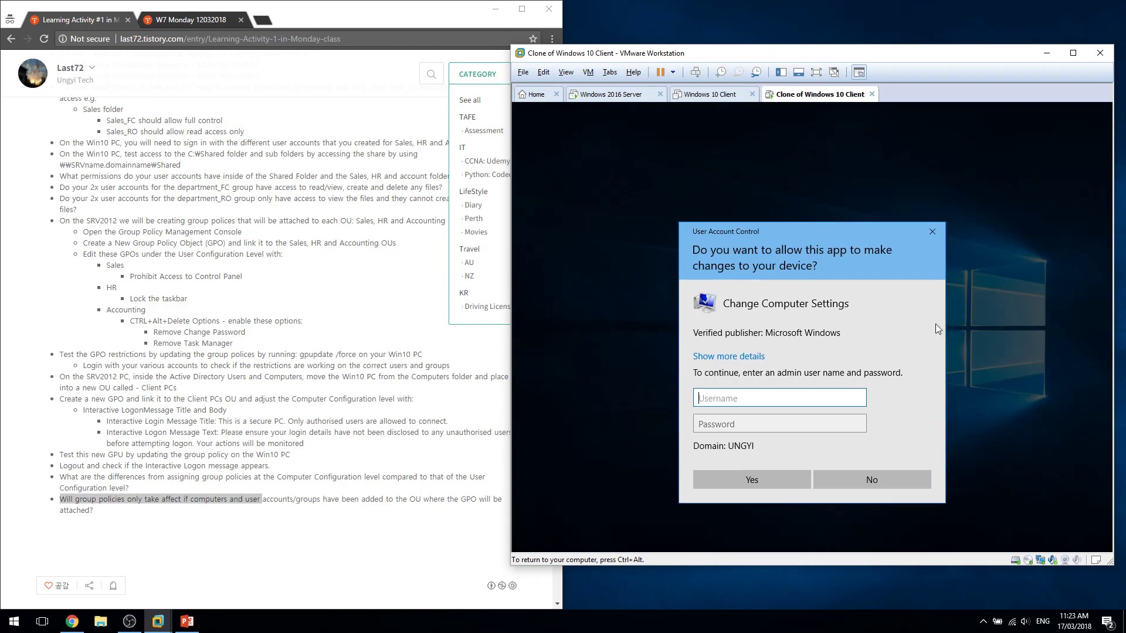
{"action": "type", "text": "administrator"}
{"action": "key", "text": "Tab"}
{"action": "type", "text": "Pa$$w0rd"}
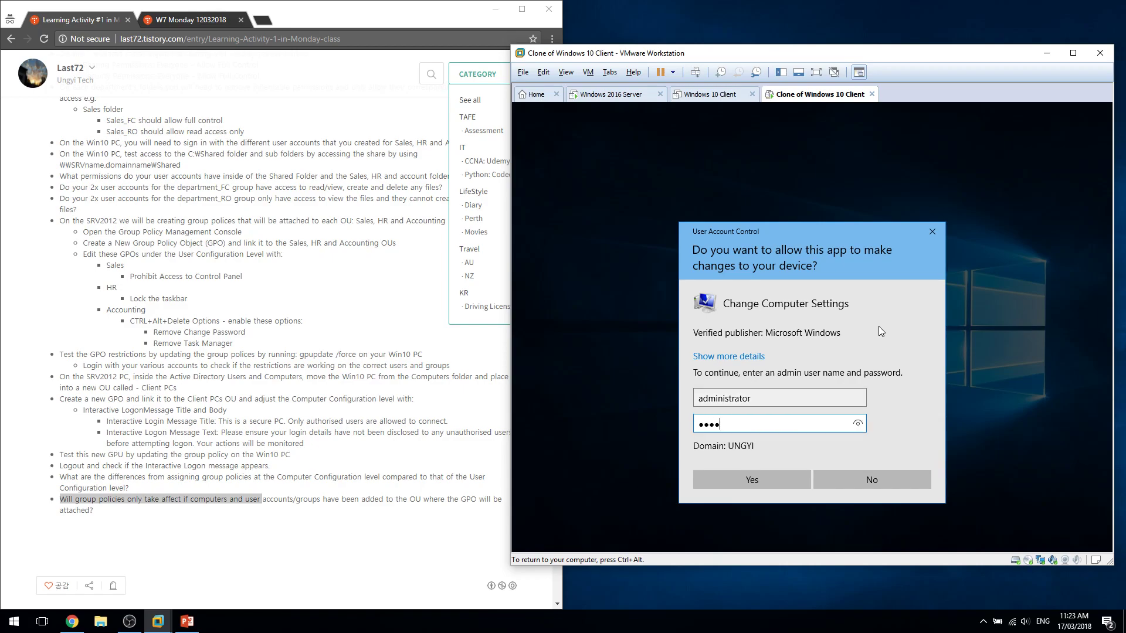
{"action": "key", "text": "Return"}
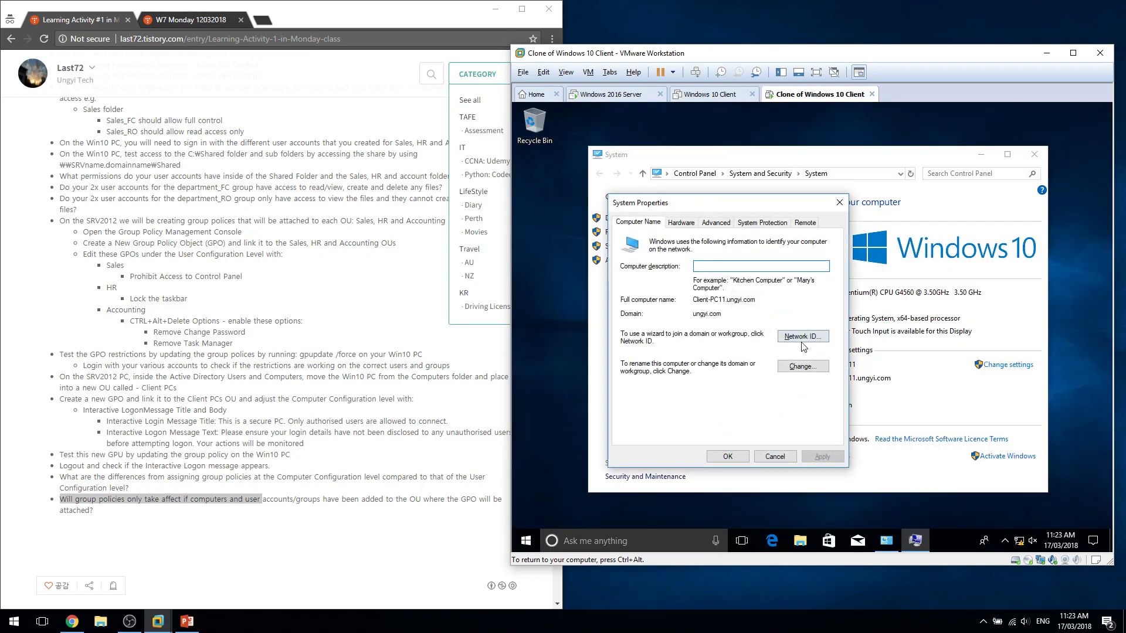
Change the computer name from Client-PC11 to Client-PC2 and restart now.
{"action": "left_click", "coordinate": [799, 339]}
{"action": "left_click", "coordinate": [955, 463]}
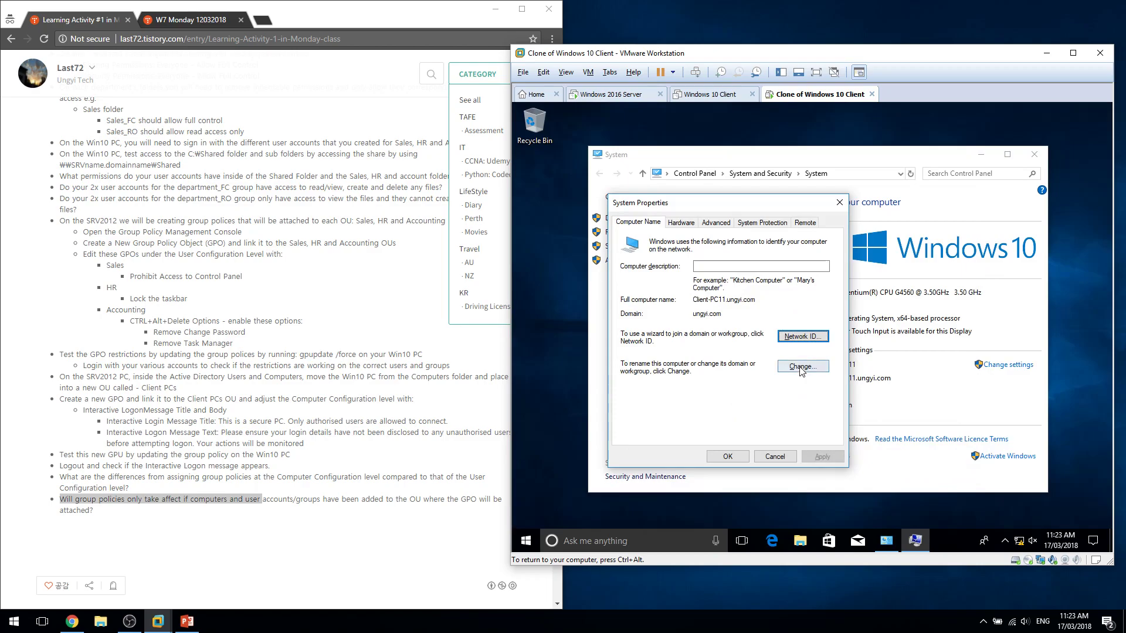
{"action": "left_click", "coordinate": [812, 365]}
{"action": "left_click", "coordinate": [645, 298]}
{"action": "key", "text": "BackSpace"}
{"action": "key", "text": "BackSpace"}
{"action": "type", "text": "2"}
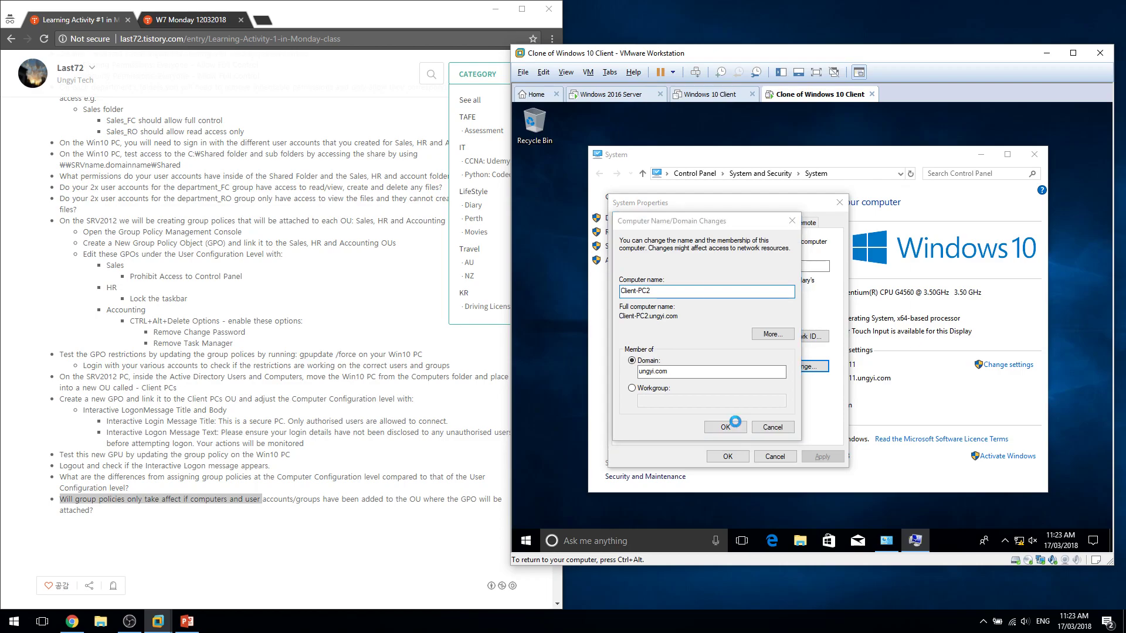
{"action": "left_click", "coordinate": [891, 337]}
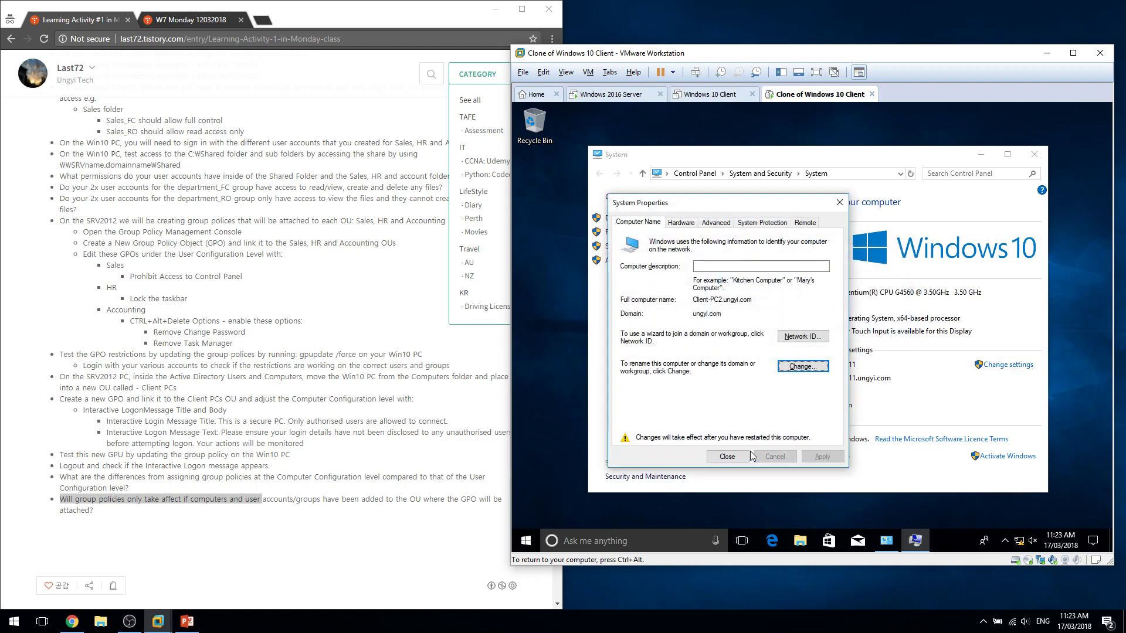
{"action": "left_click", "coordinate": [726, 456]}
{"action": "left_click", "coordinate": [809, 335]}
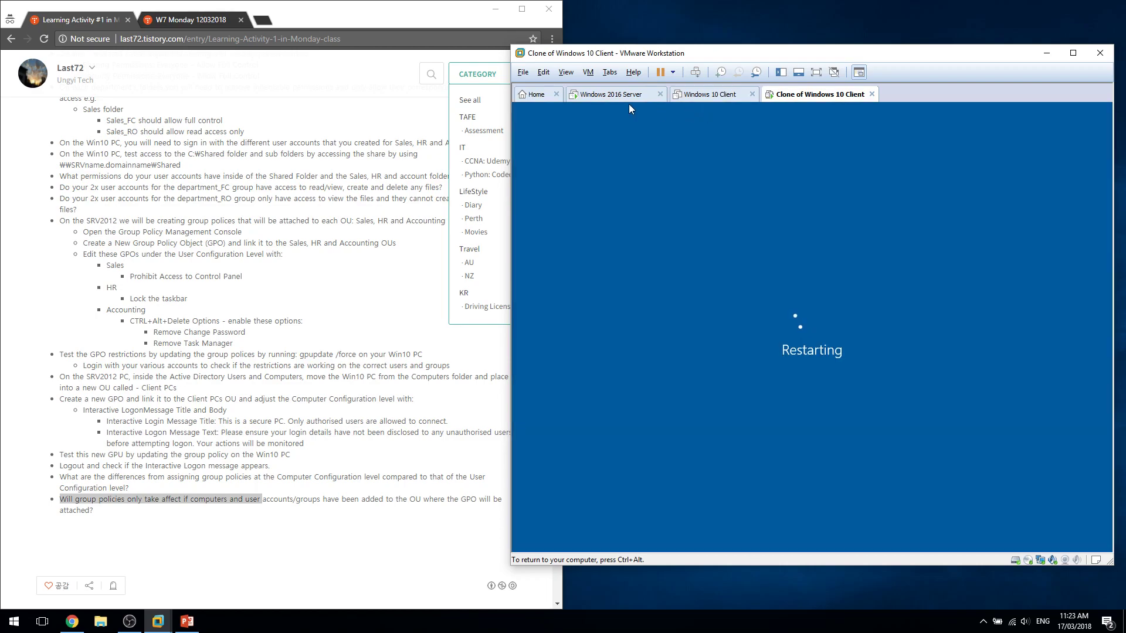
On the server, close and relaunch Active Directory Users and Computers from Tools.
{"action": "left_click", "coordinate": [621, 94]}
{"action": "left_click", "coordinate": [706, 319]}
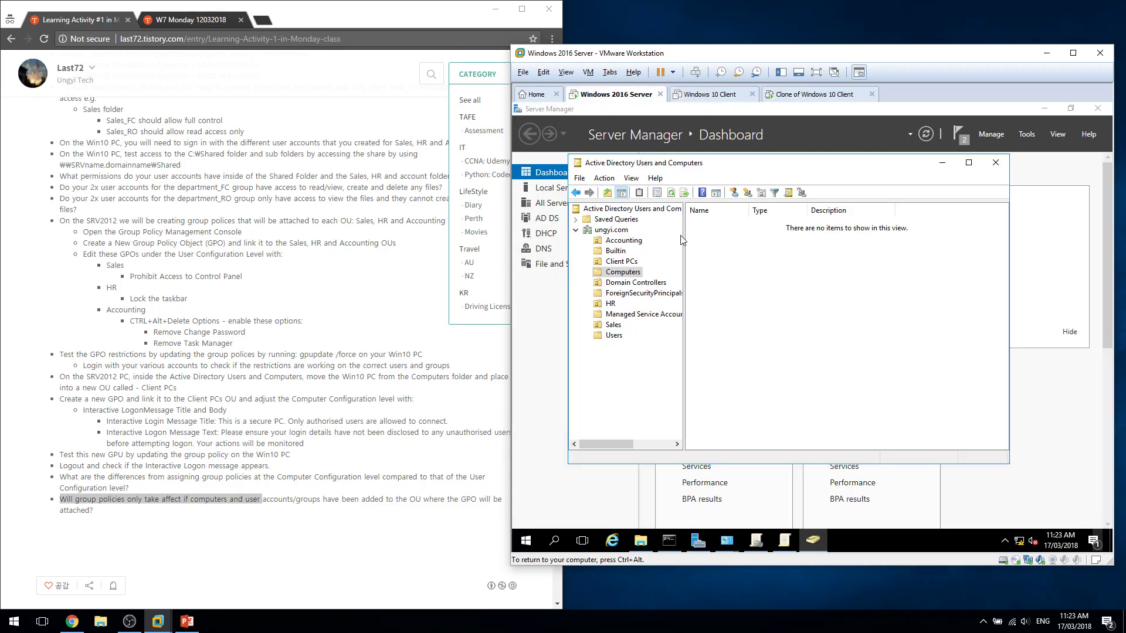
{"action": "left_click", "coordinate": [995, 162]}
{"action": "left_click", "coordinate": [1016, 135]}
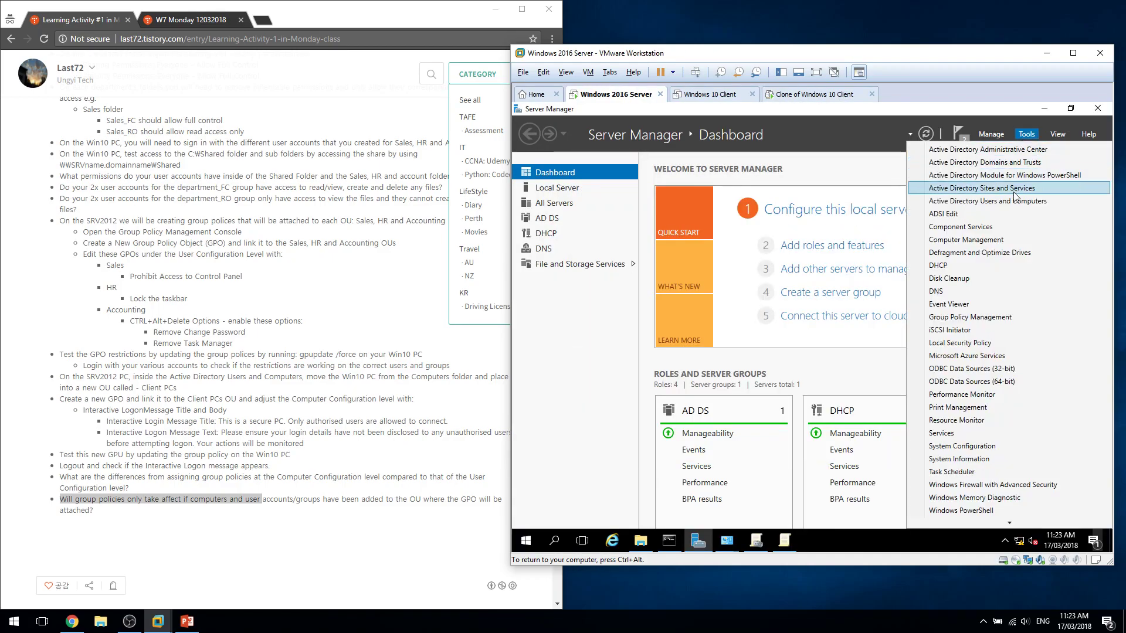
{"action": "left_click", "coordinate": [1027, 134]}
{"action": "left_click", "coordinate": [1030, 134]}
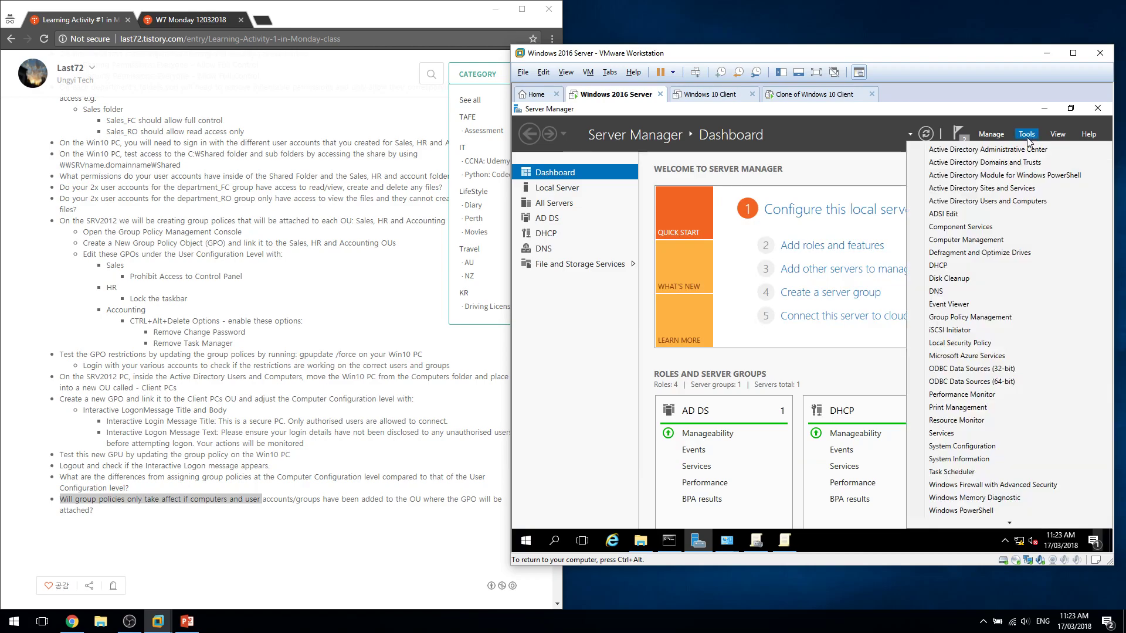
{"action": "left_click", "coordinate": [1027, 200]}
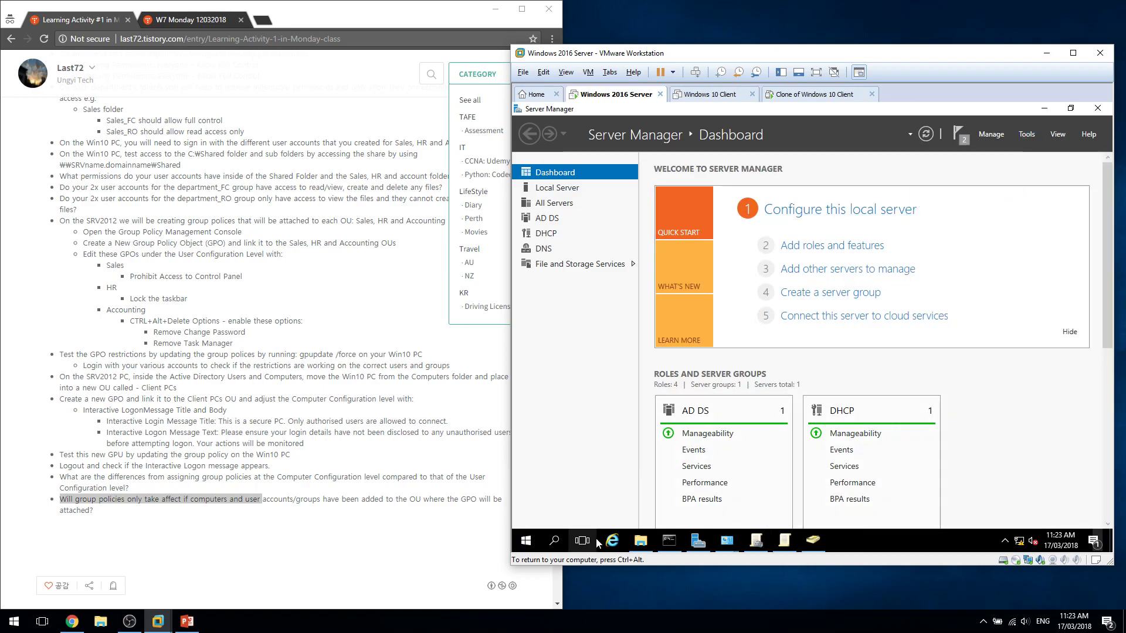
{"action": "left_click", "coordinate": [812, 542]}
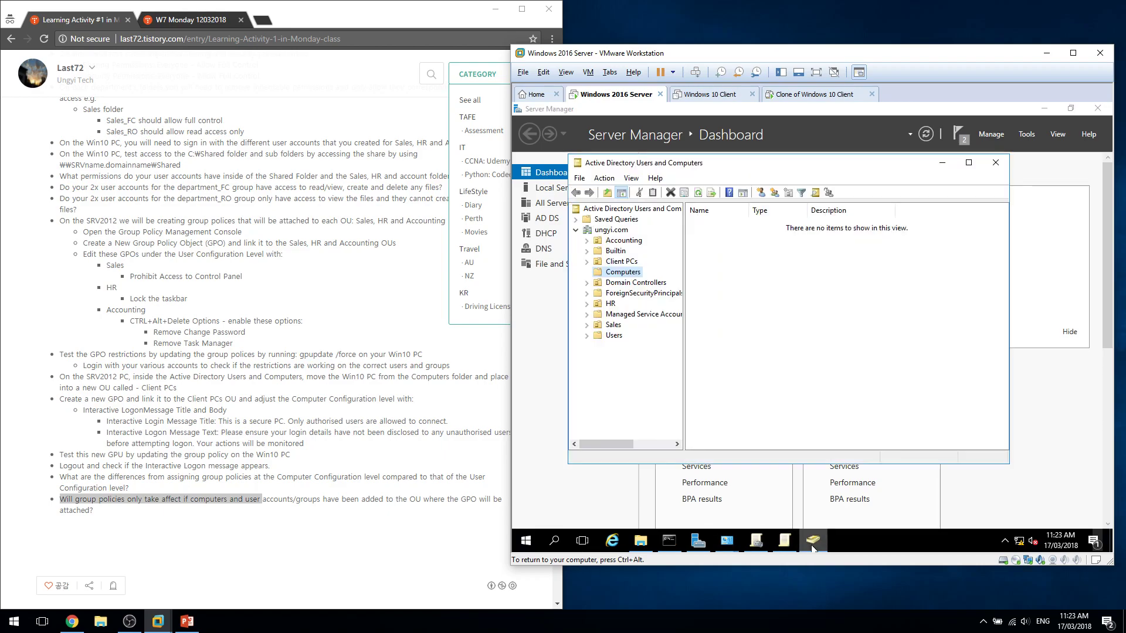
View the Client PCs OU listing CLIENT-PC2, then go to the Windows 10 Client tab.
{"action": "left_click", "coordinate": [621, 263]}
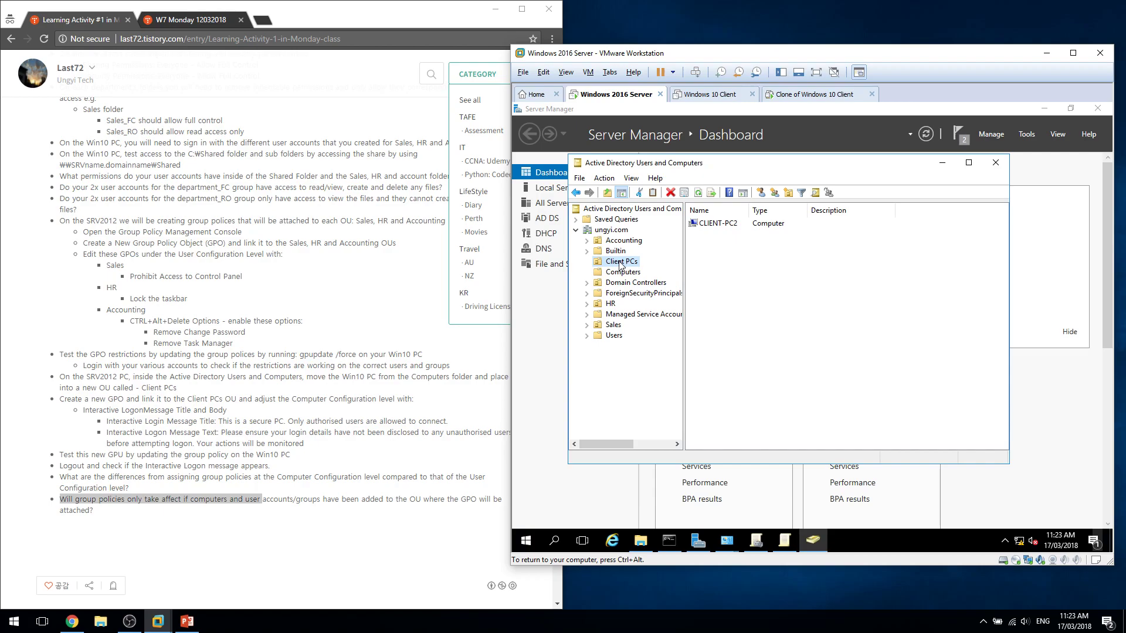
{"action": "left_click", "coordinate": [752, 298]}
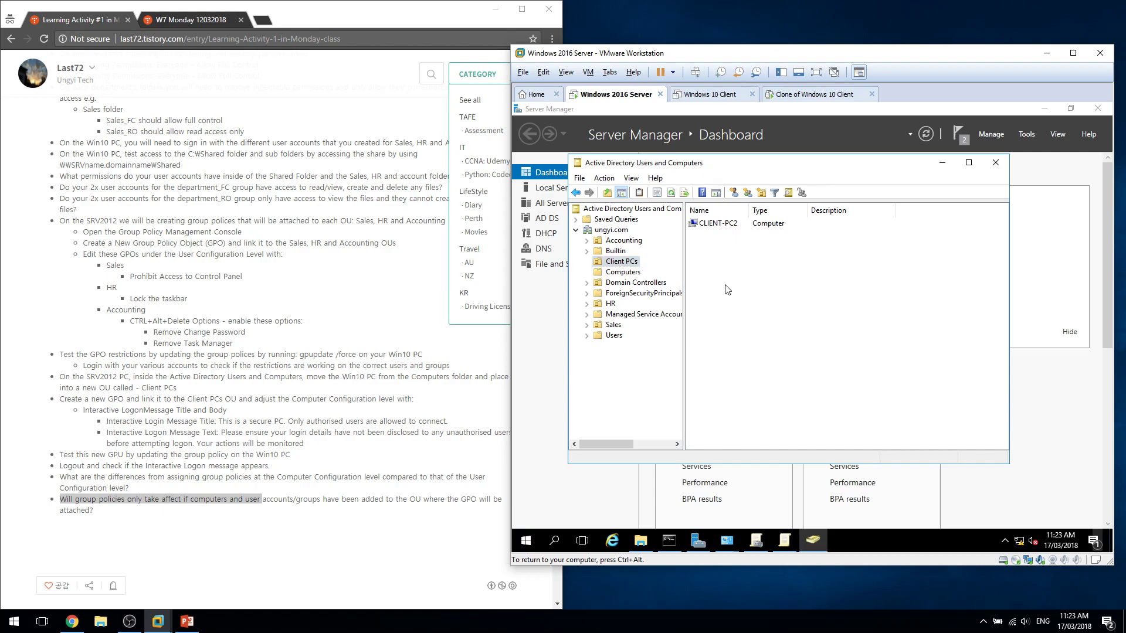
{"action": "key", "text": "Menu"}
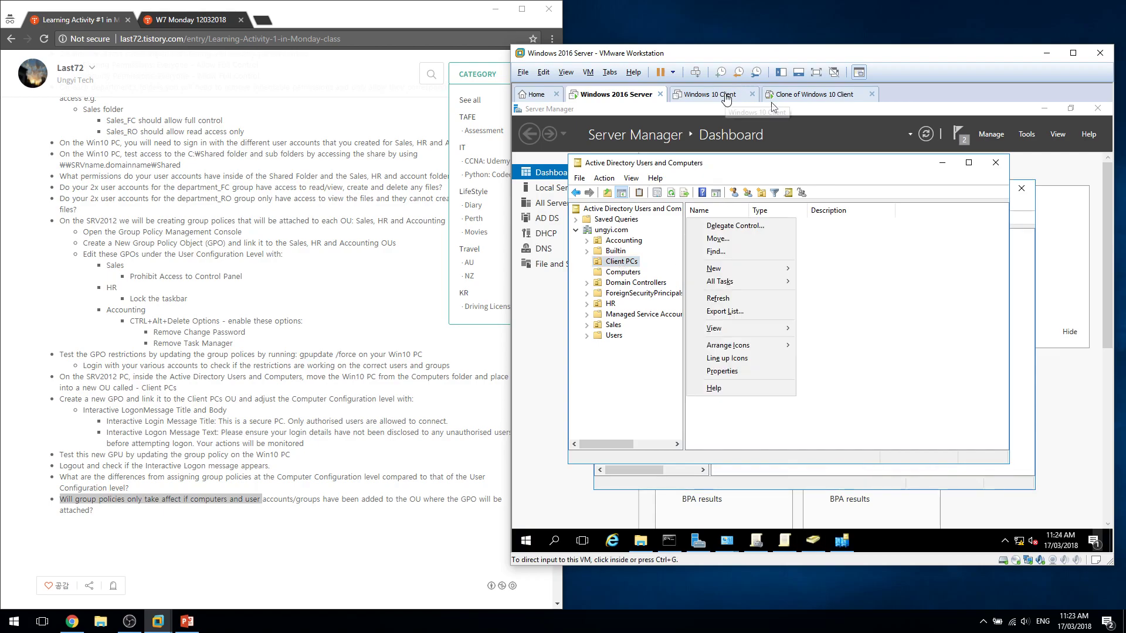
{"action": "left_click", "coordinate": [723, 95]}
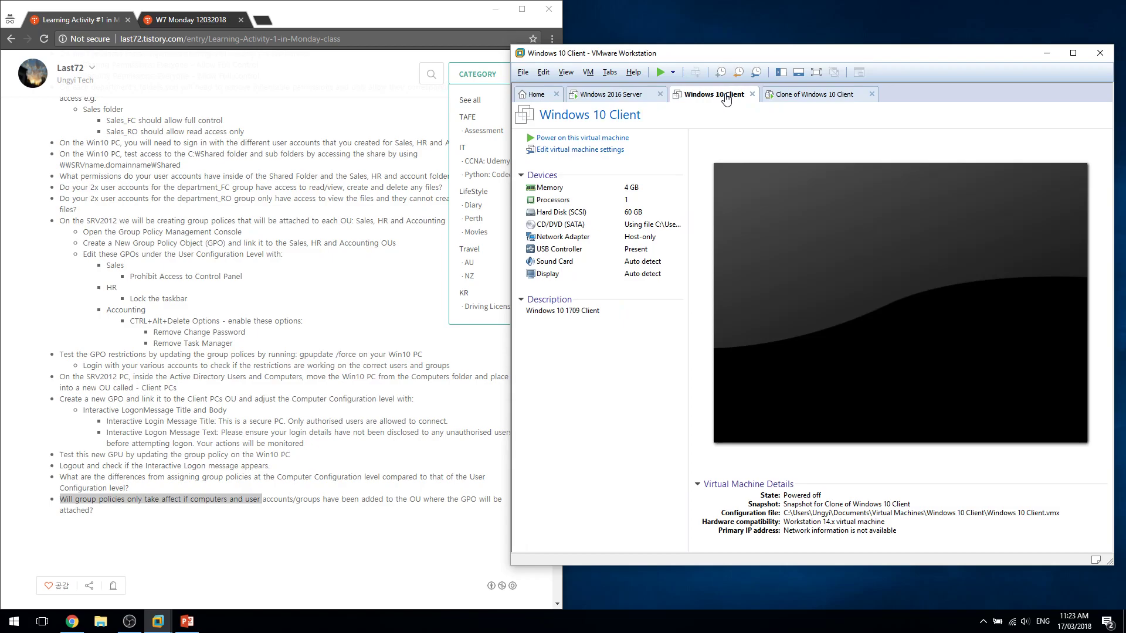
Power on the Windows 10 Client virtual machine.
{"action": "left_click", "coordinate": [661, 73]}
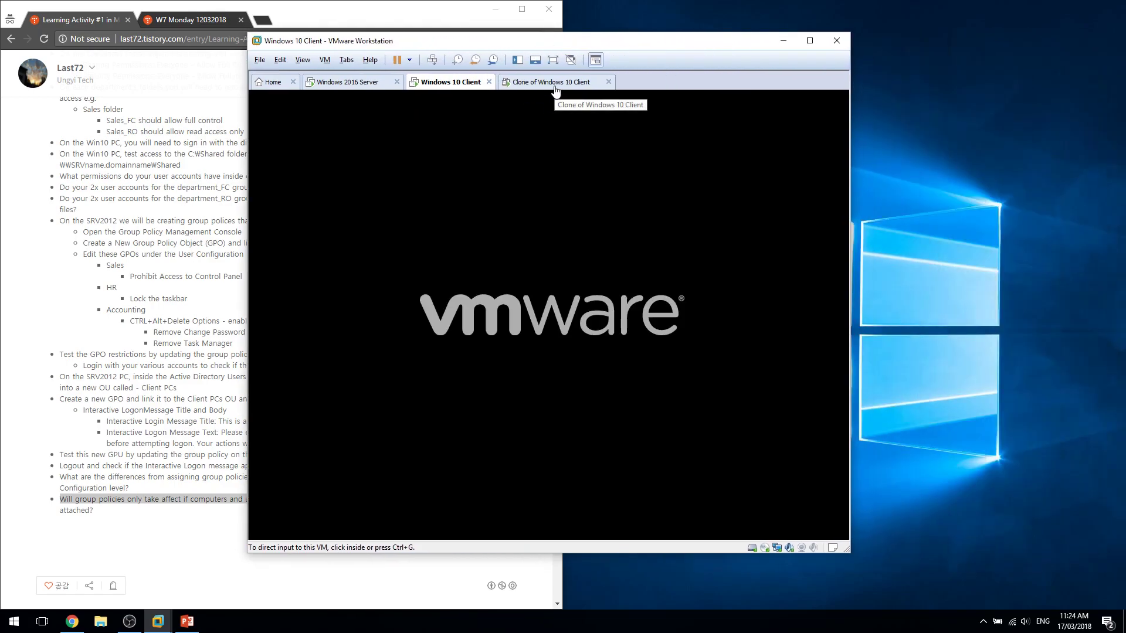
{"action": "left_click", "coordinate": [410, 60]}
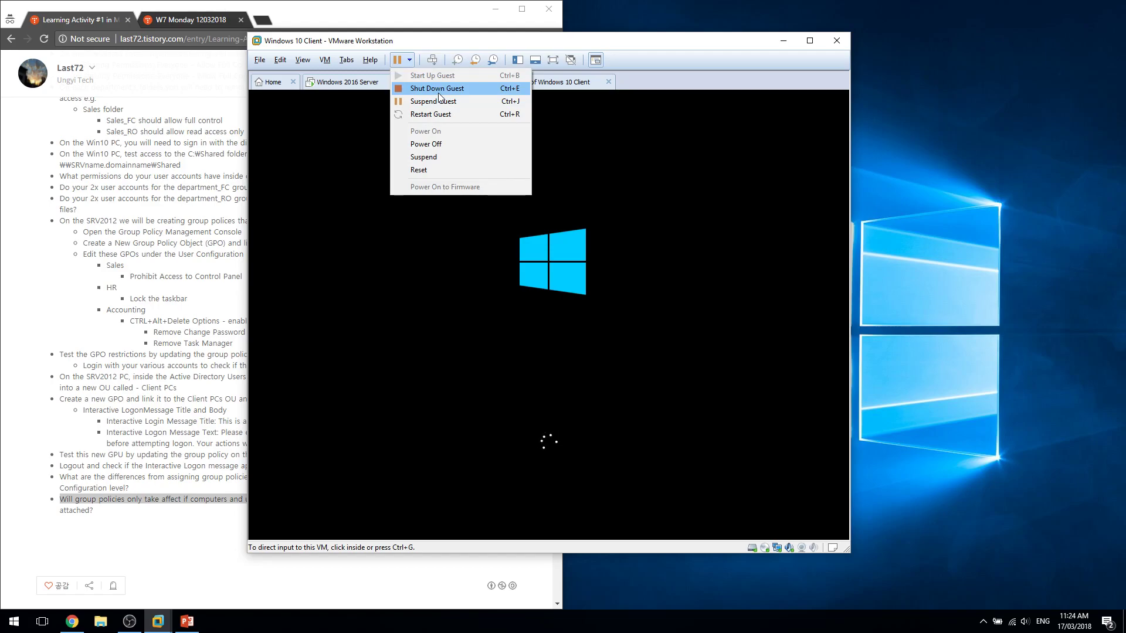
{"action": "left_click", "coordinate": [438, 94]}
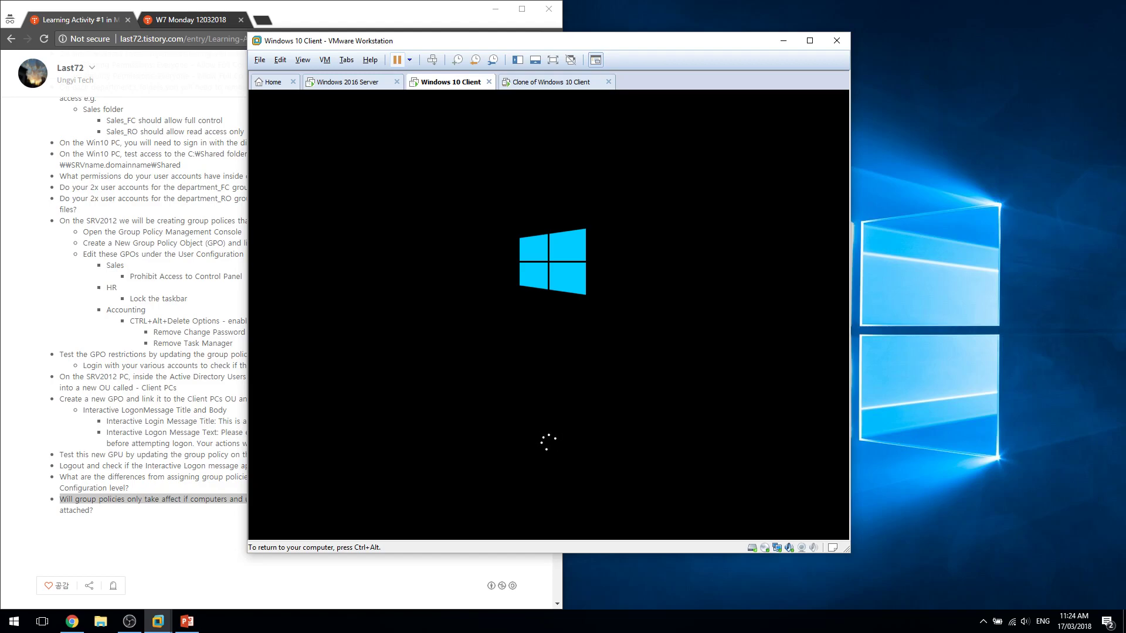
{"action": "key", "text": "ctrl+alt"}
Check the cloned client's logon message, then return to the Windows 2016 Server VM.
{"action": "left_click", "coordinate": [359, 82]}
{"action": "left_click", "coordinate": [545, 82]}
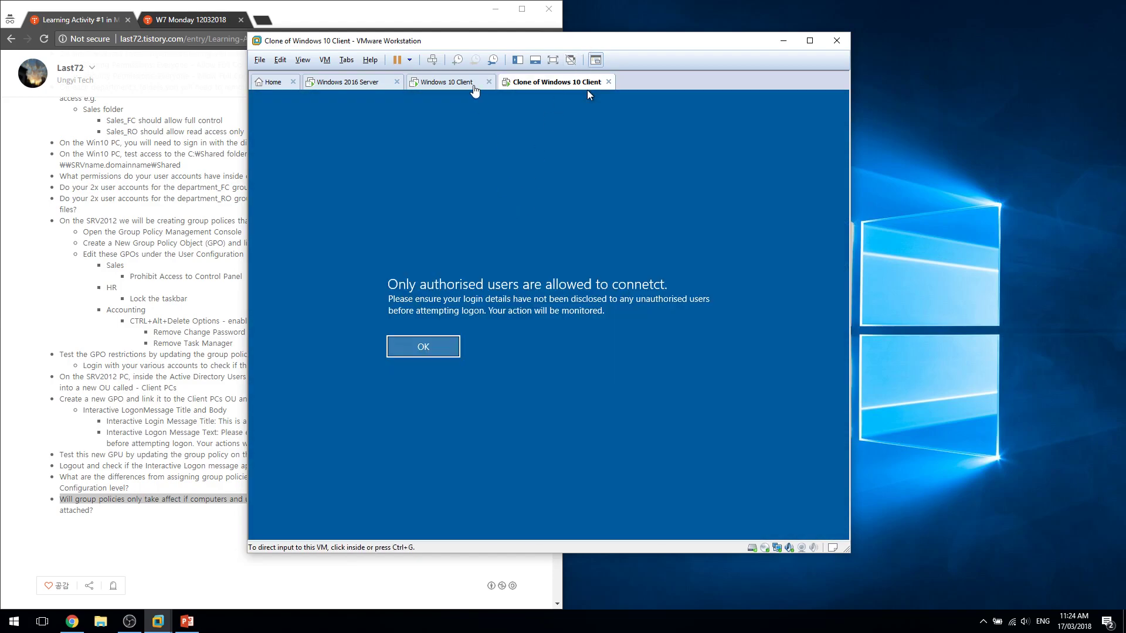
{"action": "left_click", "coordinate": [458, 84]}
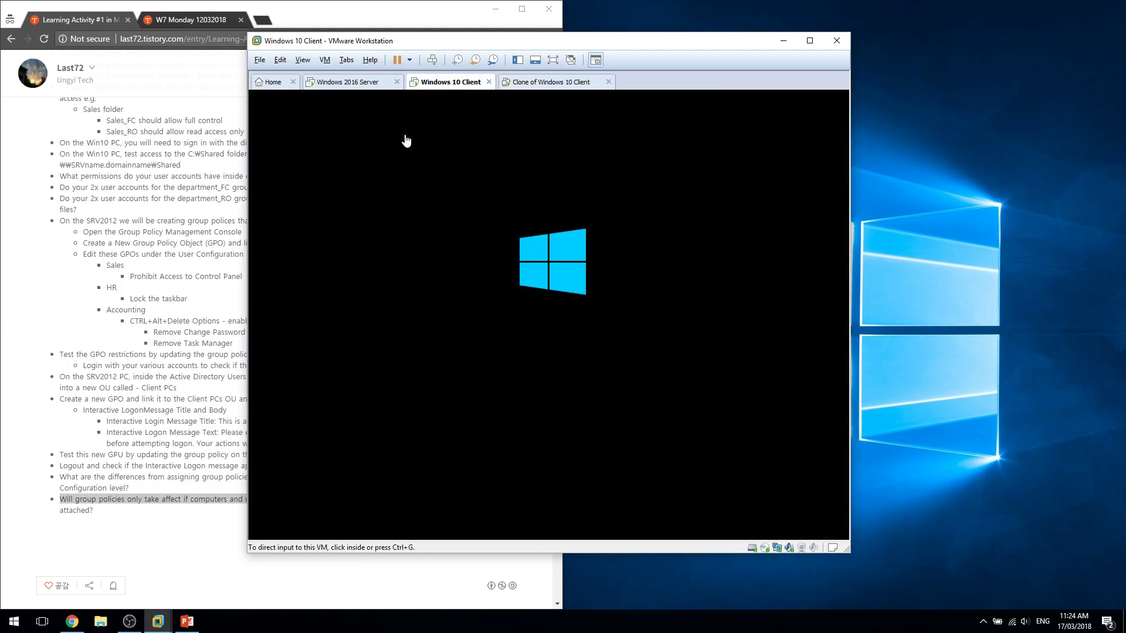
{"action": "left_click", "coordinate": [355, 82]}
{"action": "left_click", "coordinate": [557, 302]}
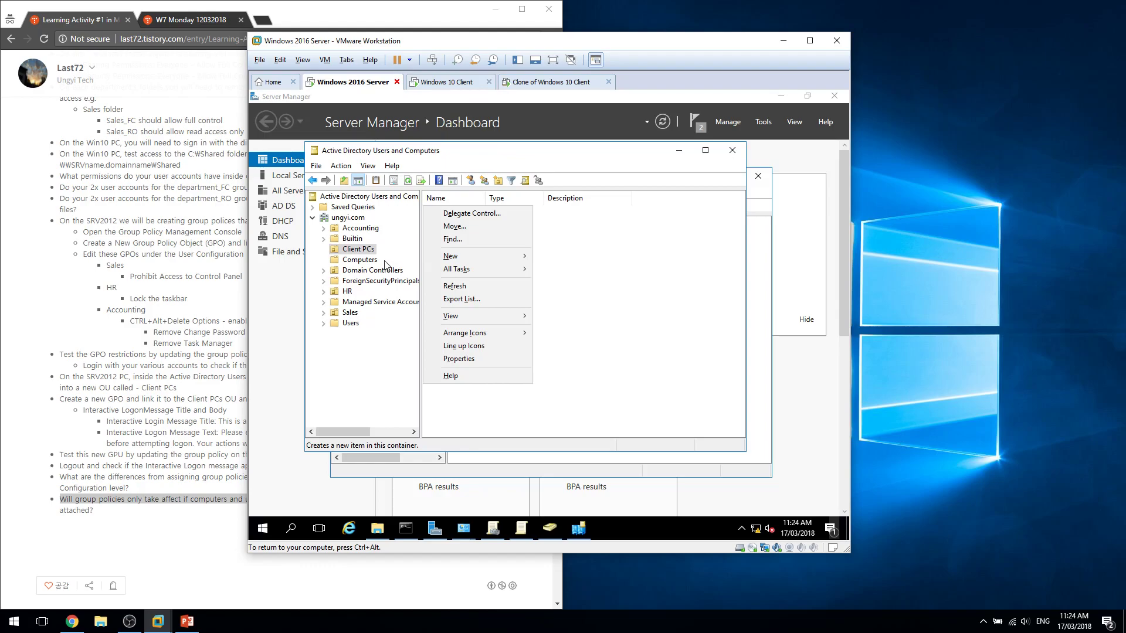
Refresh the Client PCs OU and look in on the booting Windows 10 Client.
{"action": "left_click", "coordinate": [360, 253]}
{"action": "left_click", "coordinate": [435, 180]}
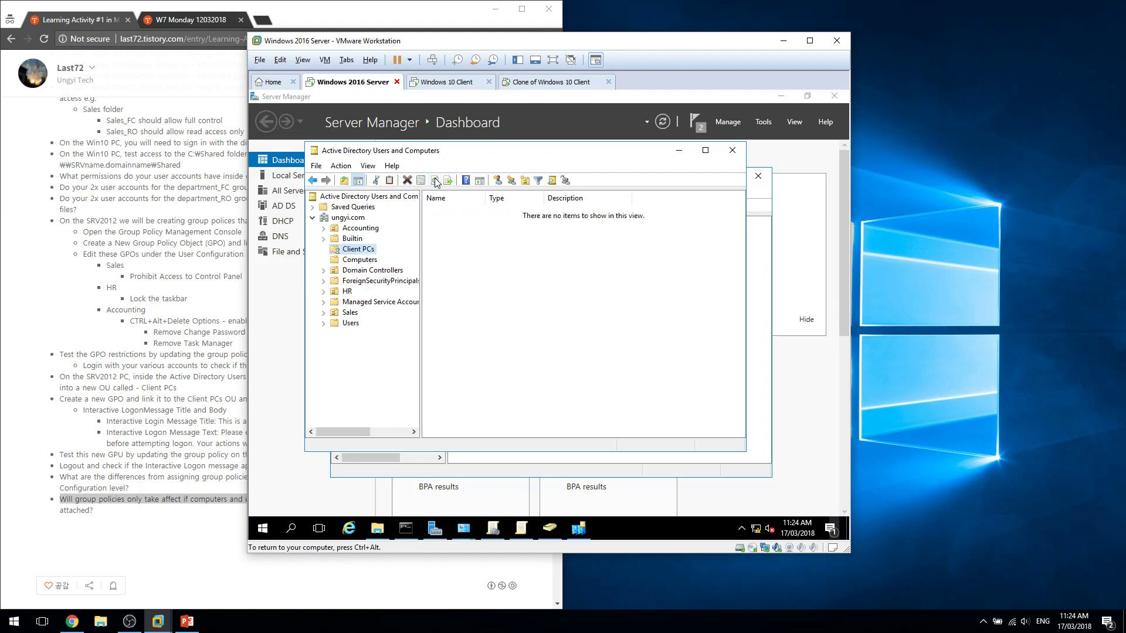
{"action": "left_click", "coordinate": [434, 82]}
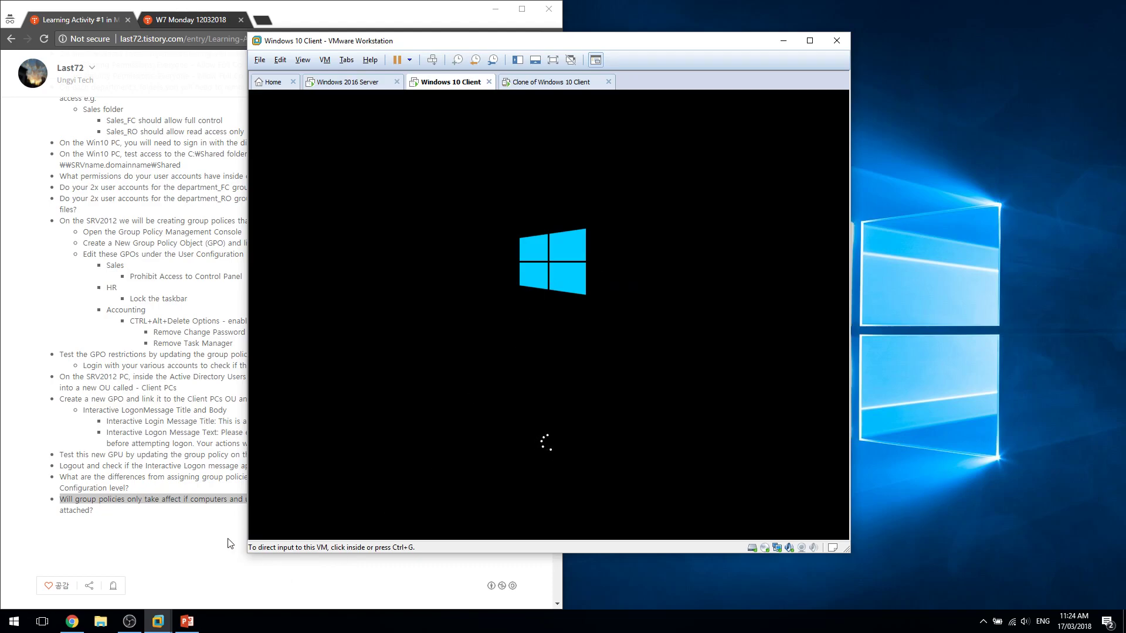
{"action": "left_click", "coordinate": [229, 480]}
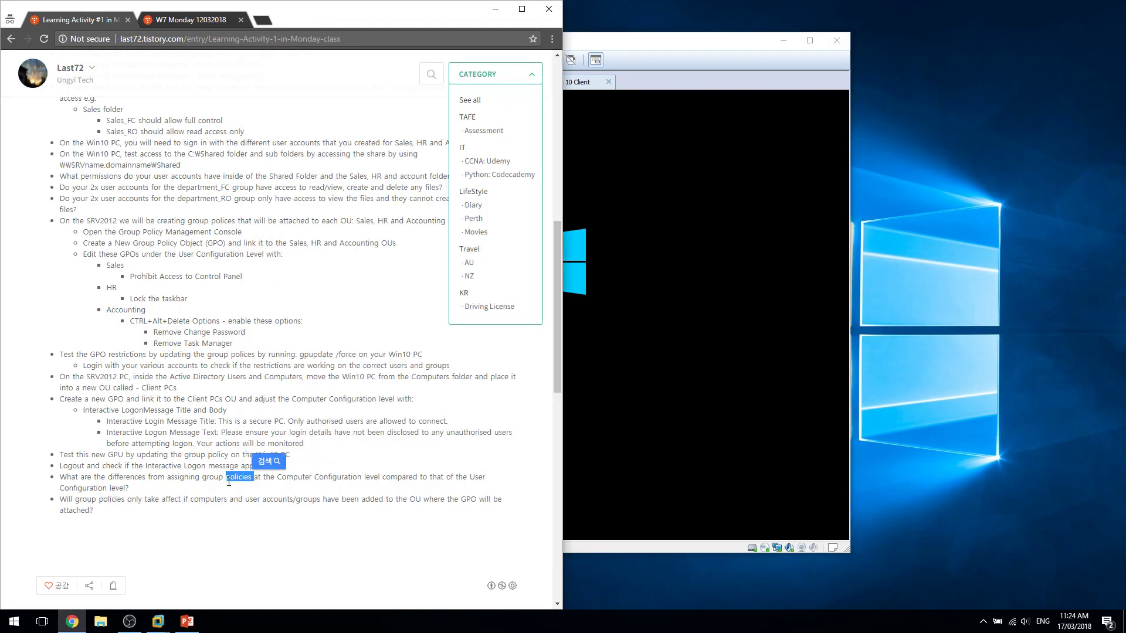
{"action": "left_click", "coordinate": [658, 49]}
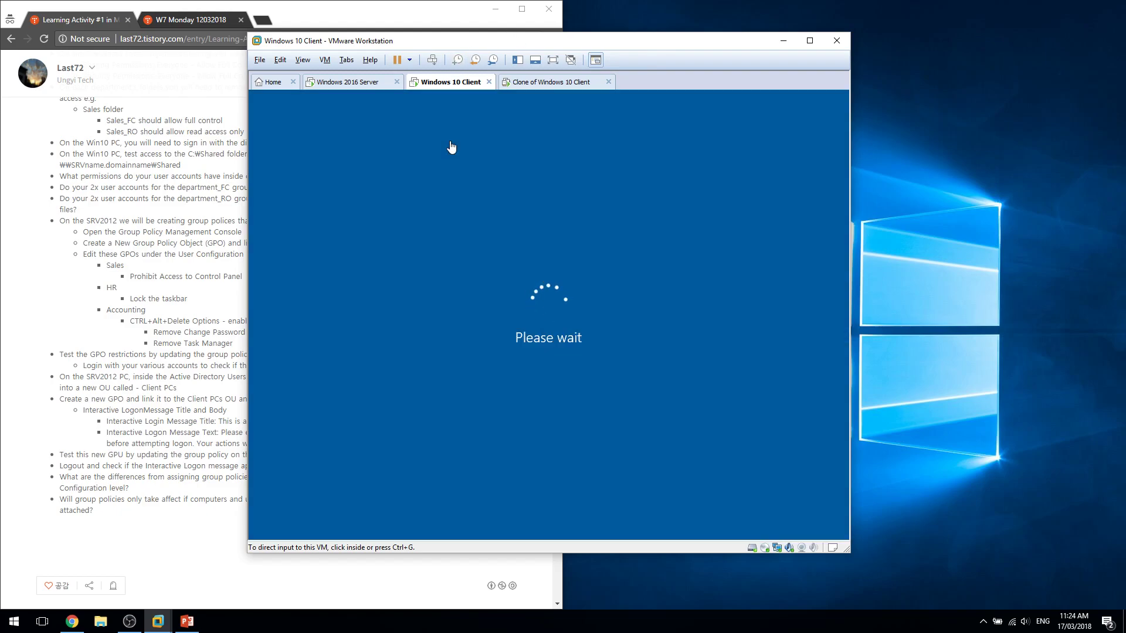
Recheck Client PCs and Computers for CLIENT-PC2, then view the Windows 10 Client's logon message.
{"action": "left_click", "coordinate": [380, 82]}
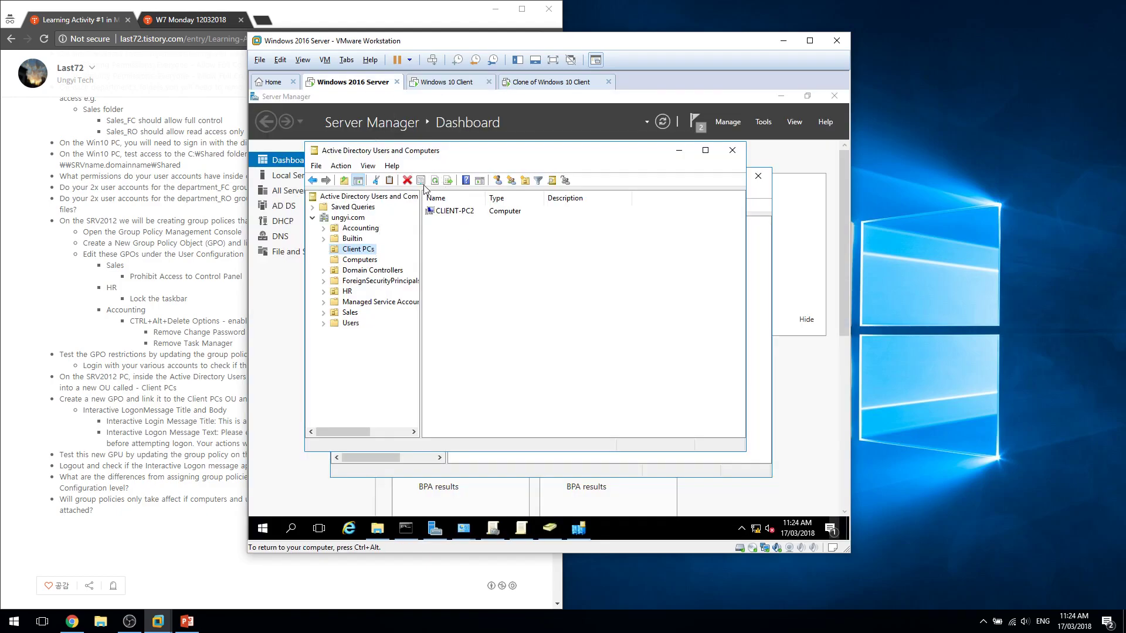
{"action": "left_click", "coordinate": [435, 181]}
{"action": "left_click", "coordinate": [368, 262]}
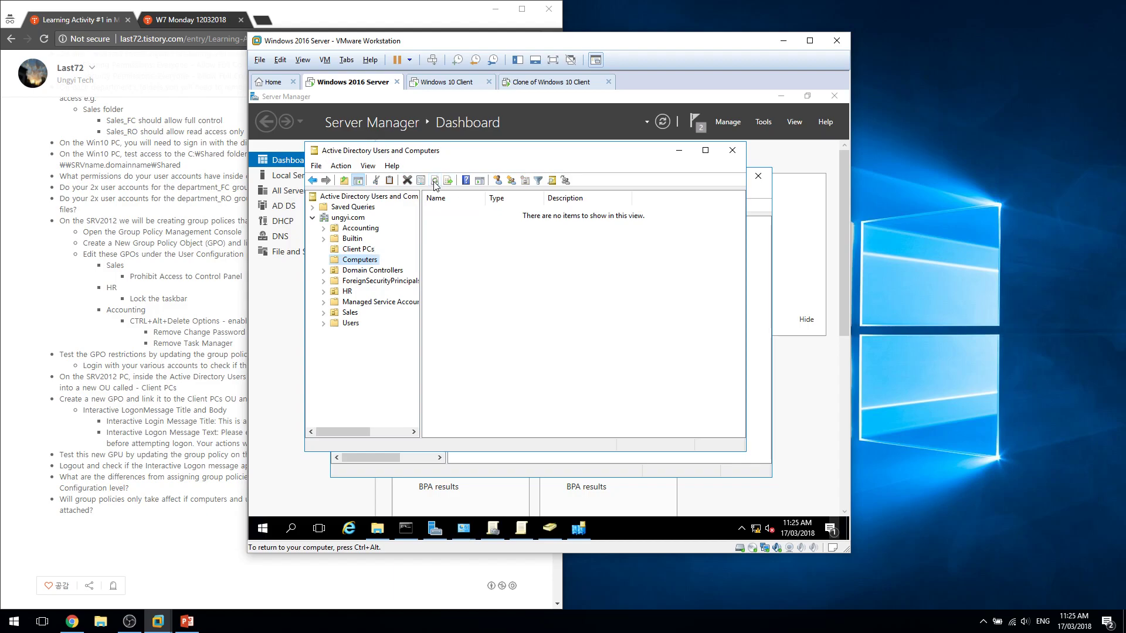
{"action": "left_click", "coordinate": [446, 82]}
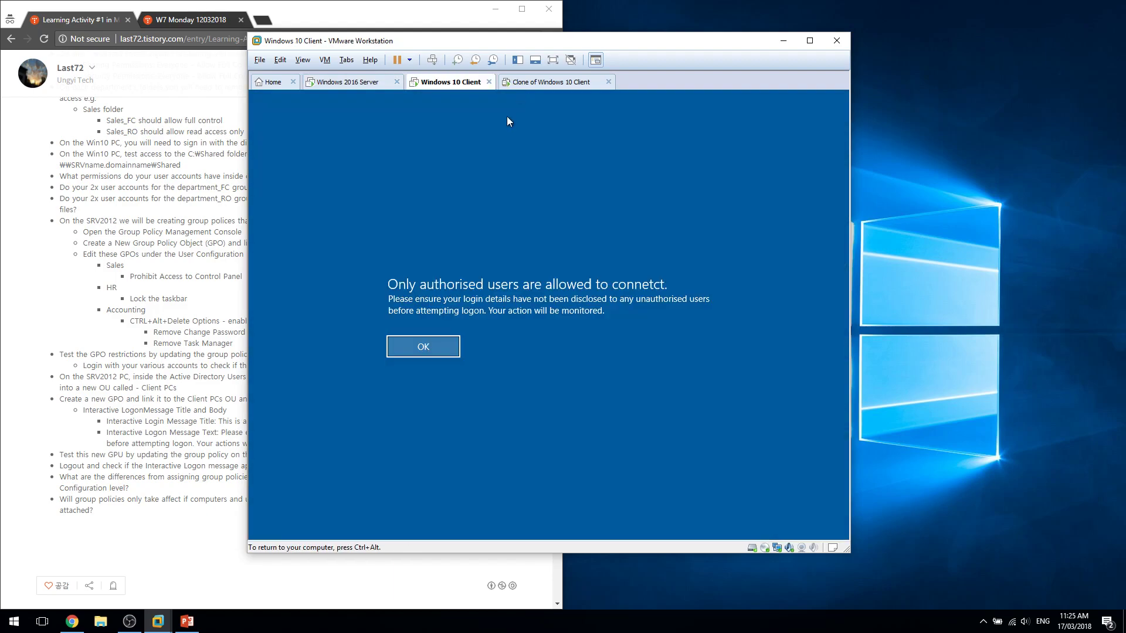
{"action": "left_click", "coordinate": [358, 85]}
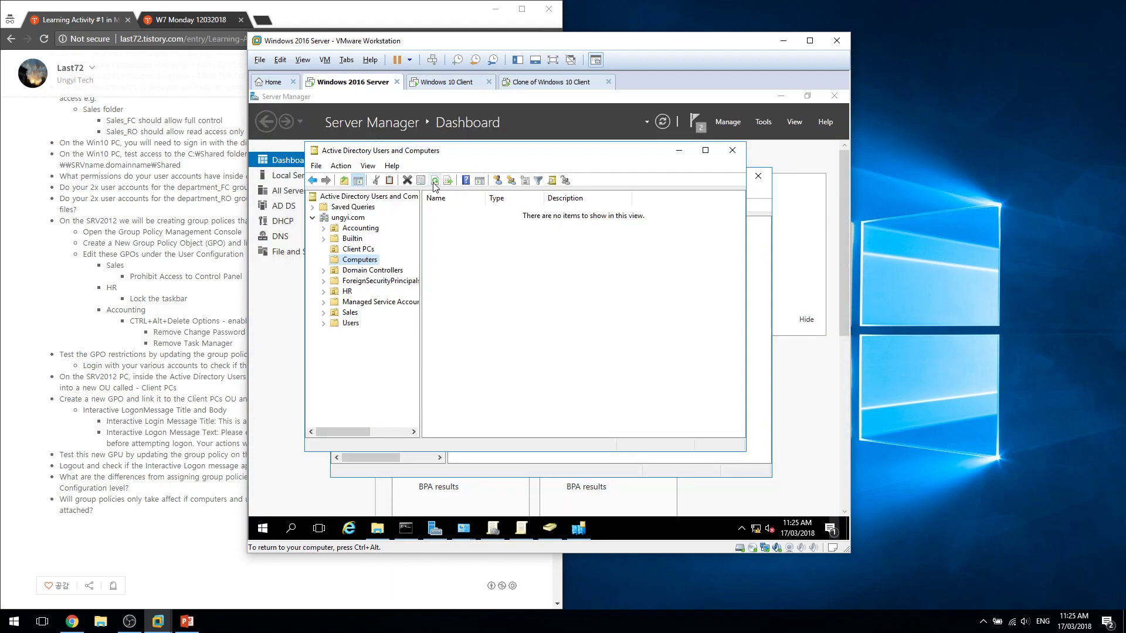
{"action": "left_click", "coordinate": [363, 251]}
{"action": "left_click", "coordinate": [435, 181]}
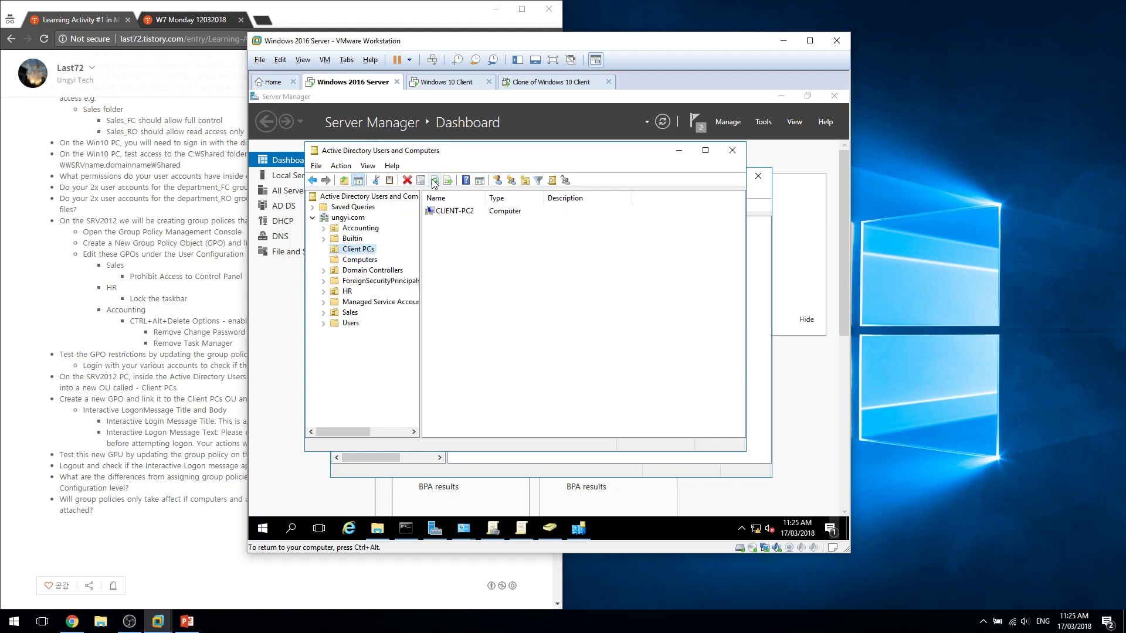
{"action": "left_click", "coordinate": [437, 83]}
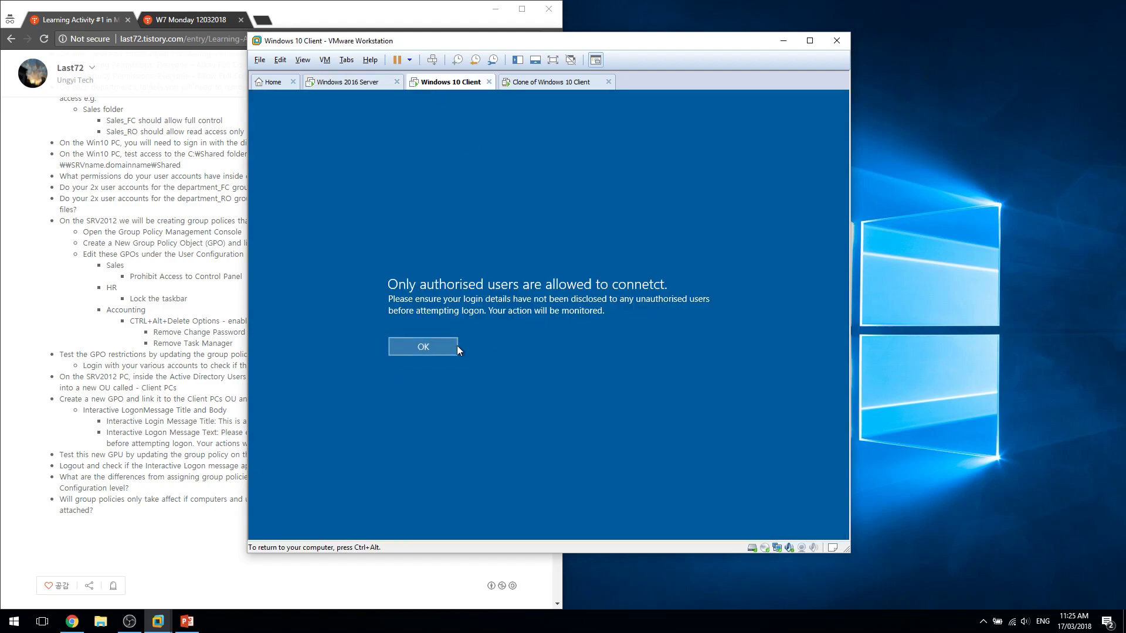
Dismiss the logon notice and sign the Windows 10 Client in as Accounting 3 with its password.
{"action": "left_click", "coordinate": [456, 346]}
{"action": "type", "text": "Pa"}
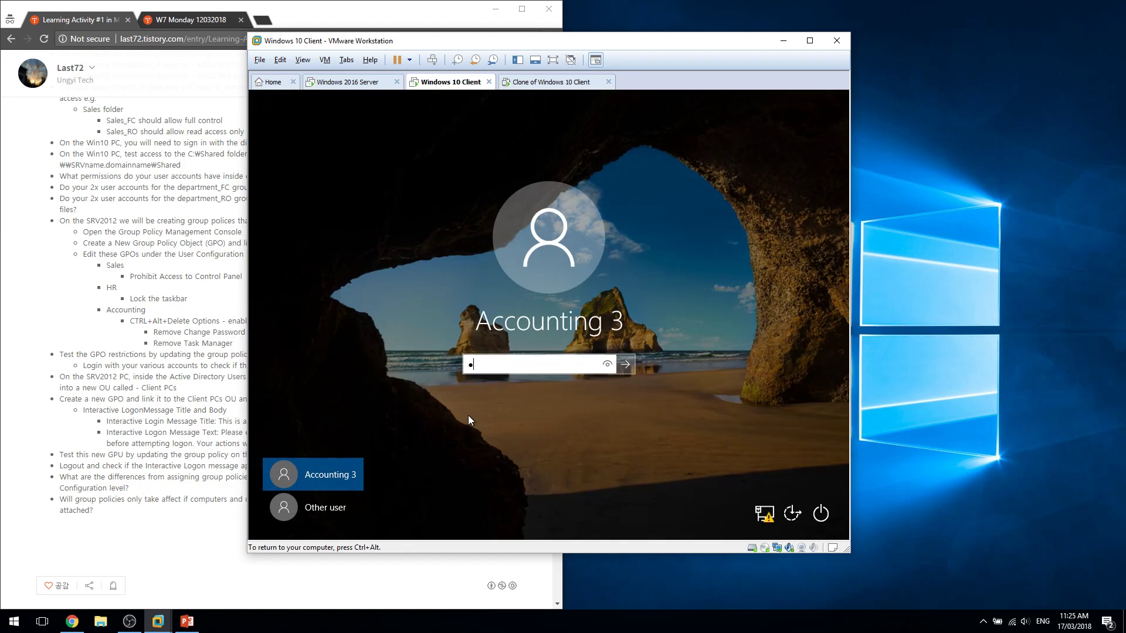
{"action": "type", "text": "$$"}
{"action": "key", "text": "BackSpace"}
{"action": "key", "text": "BackSpace"}
{"action": "key", "text": "BackSpace"}
{"action": "key", "text": "BackSpace"}
{"action": "type", "text": "Pa$$w0rd"}
{"action": "key", "text": "Return"}
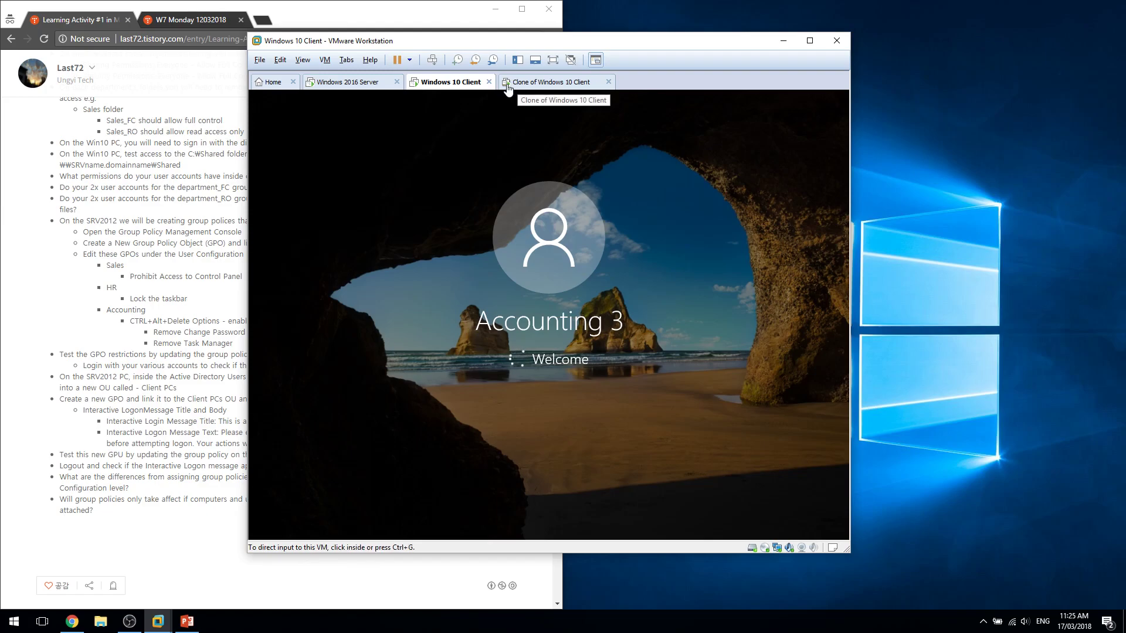
Recheck the Client PCs, Computers and Domain Controllers containers, then open the client's System info.
{"action": "left_click", "coordinate": [507, 88]}
{"action": "left_click", "coordinate": [446, 82]}
{"action": "left_click", "coordinate": [350, 83]}
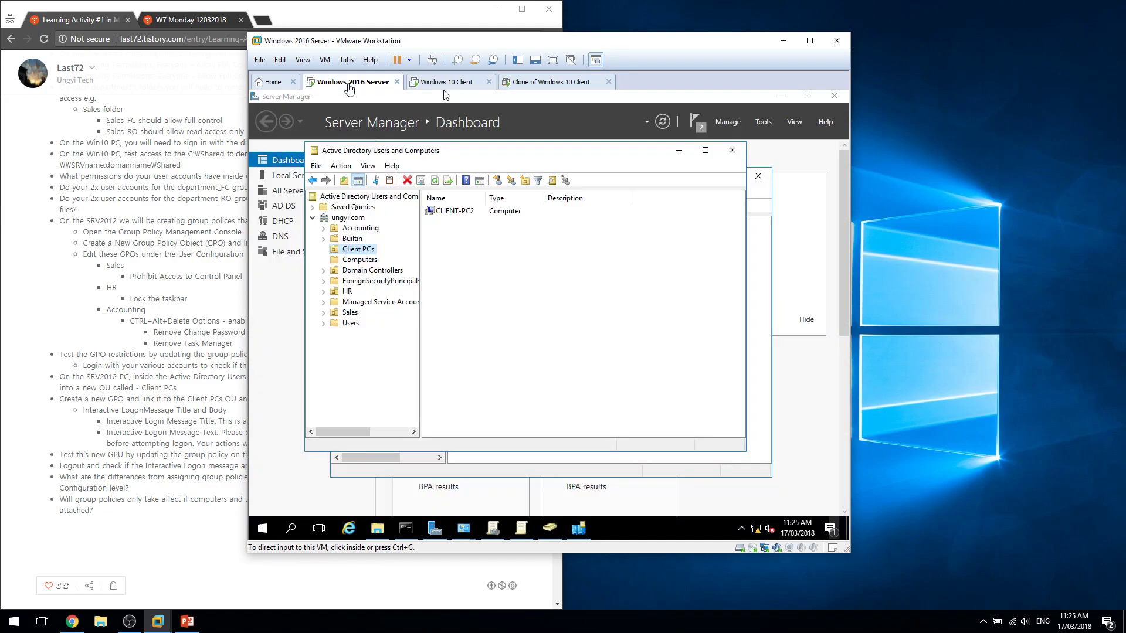
{"action": "left_click", "coordinate": [435, 181]}
{"action": "left_click", "coordinate": [435, 181]}
{"action": "left_click", "coordinate": [369, 270]}
{"action": "left_click", "coordinate": [370, 260]}
{"action": "left_click", "coordinate": [359, 250]}
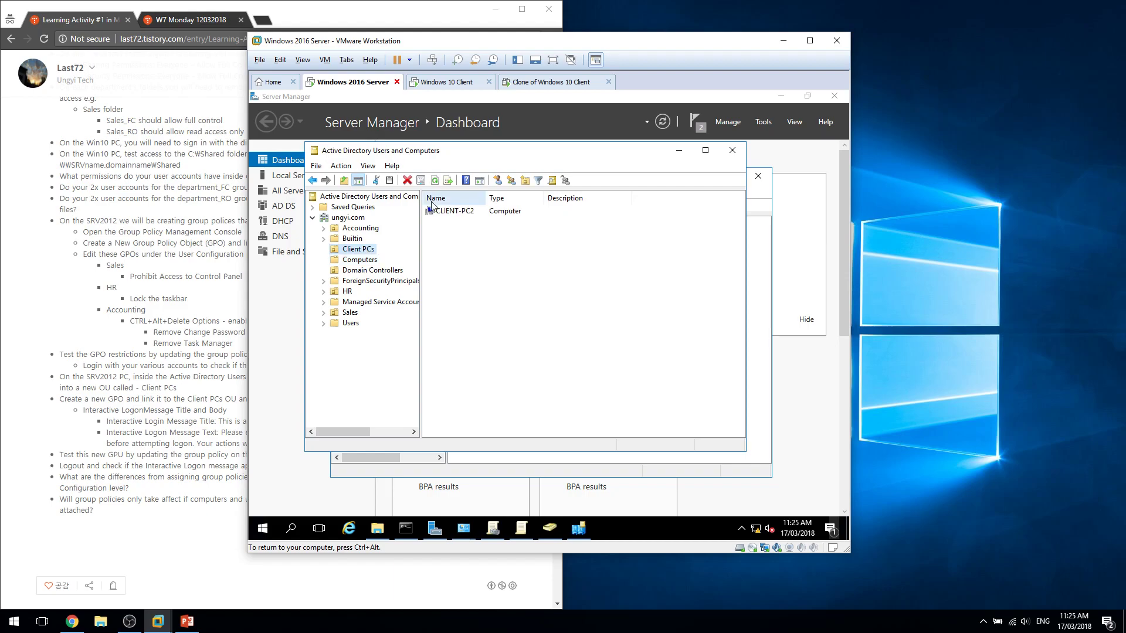
{"action": "left_click", "coordinate": [359, 261]}
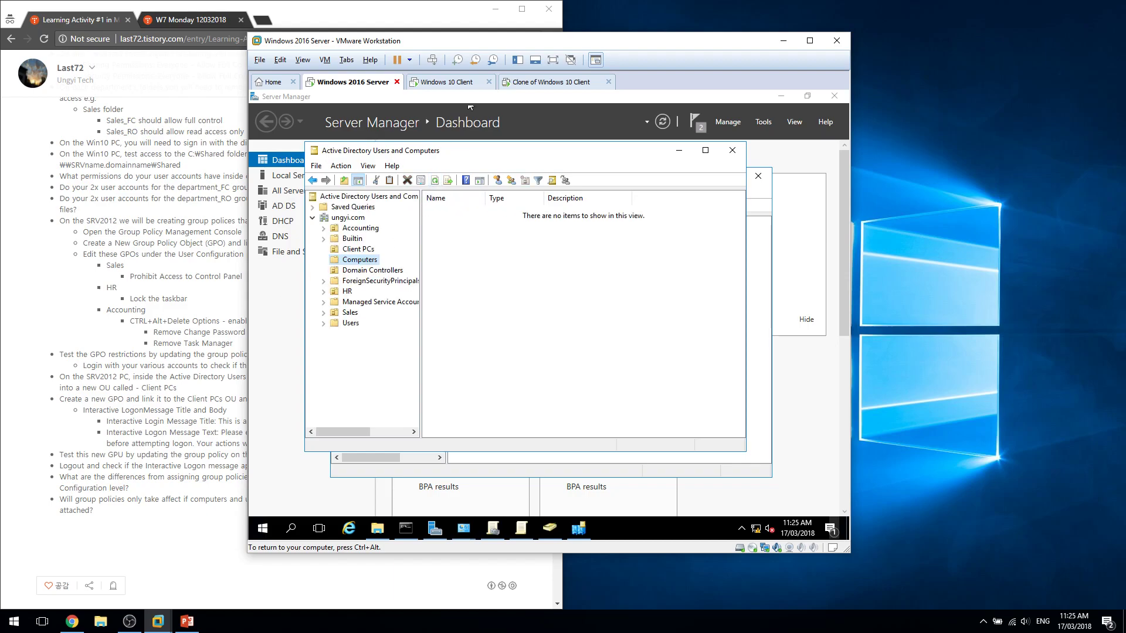
{"action": "left_click", "coordinate": [456, 84]}
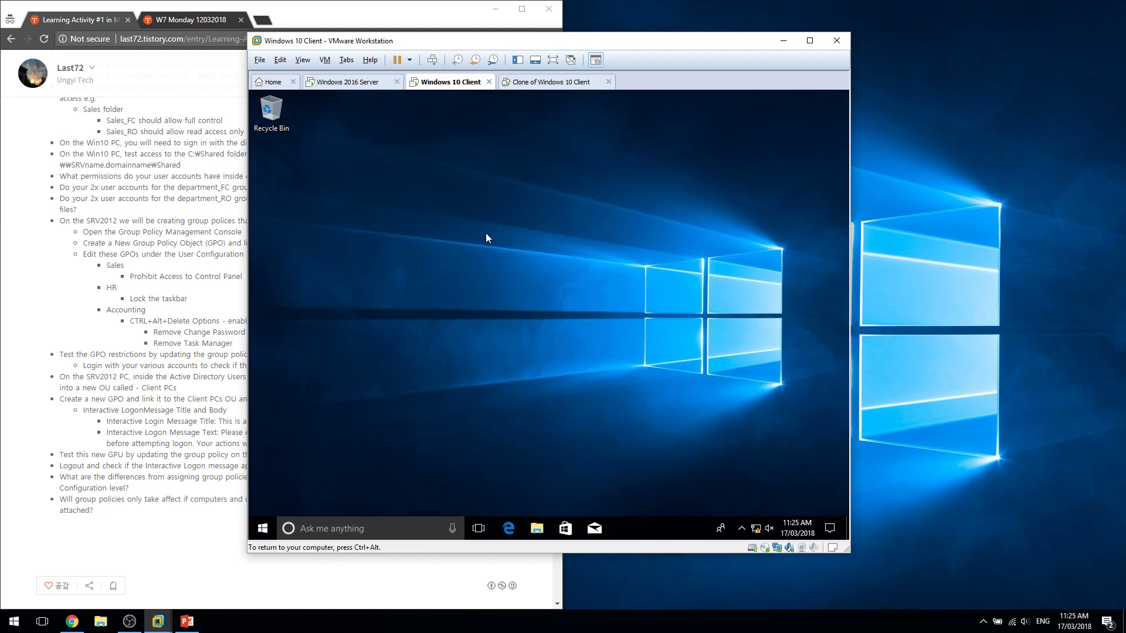
{"action": "key", "text": "super+Pause"}
Dismiss the clone's logon notice and sign it in as Accounting 3 with its password.
{"action": "left_click", "coordinate": [512, 85]}
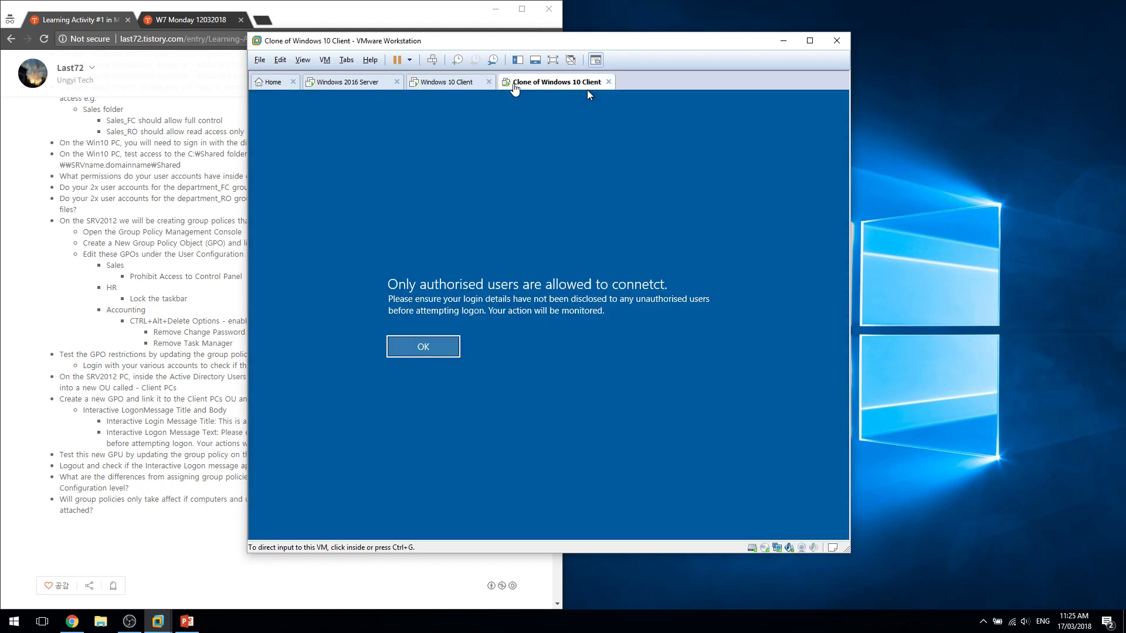
{"action": "left_click", "coordinate": [444, 345]}
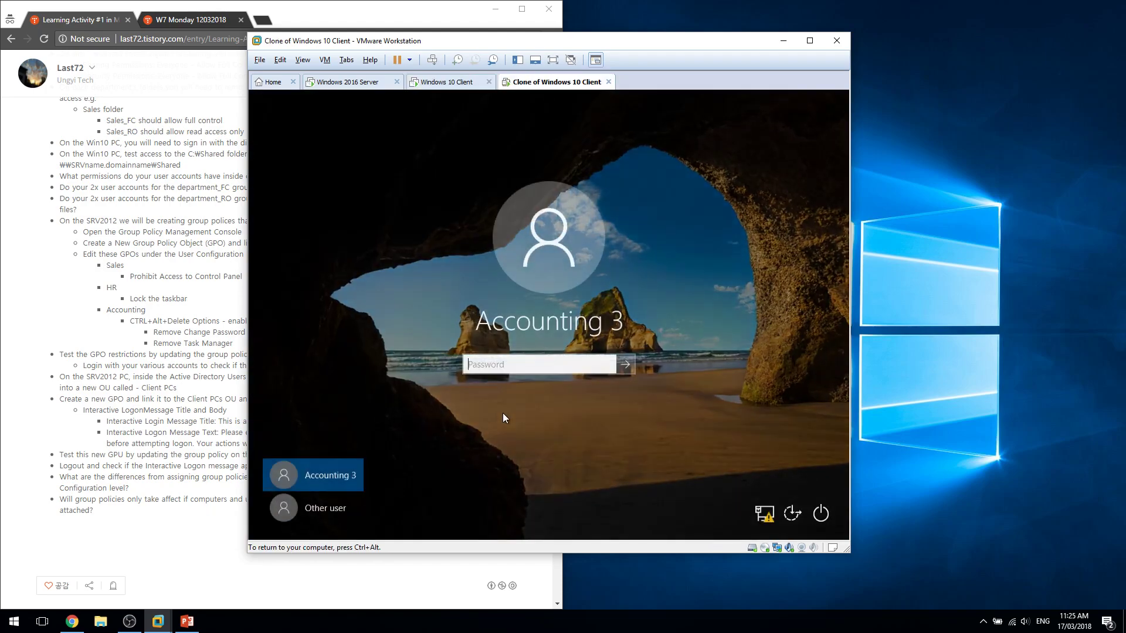
{"action": "left_click", "coordinate": [312, 501]}
{"action": "left_click", "coordinate": [332, 484]}
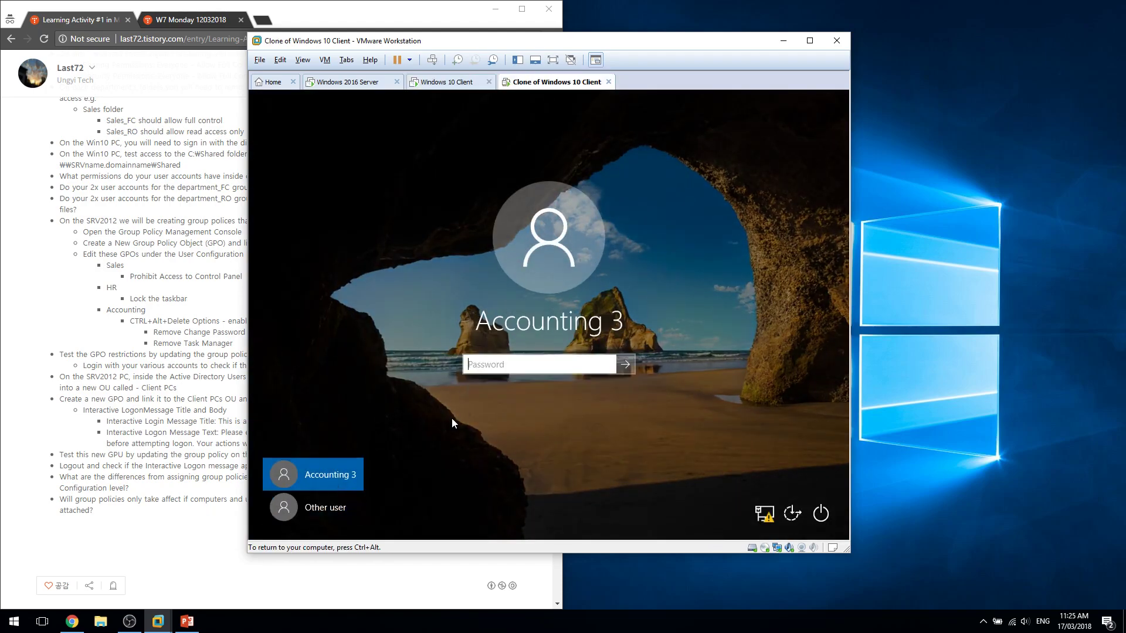
{"action": "type", "text": "Pa$$w0rd"}
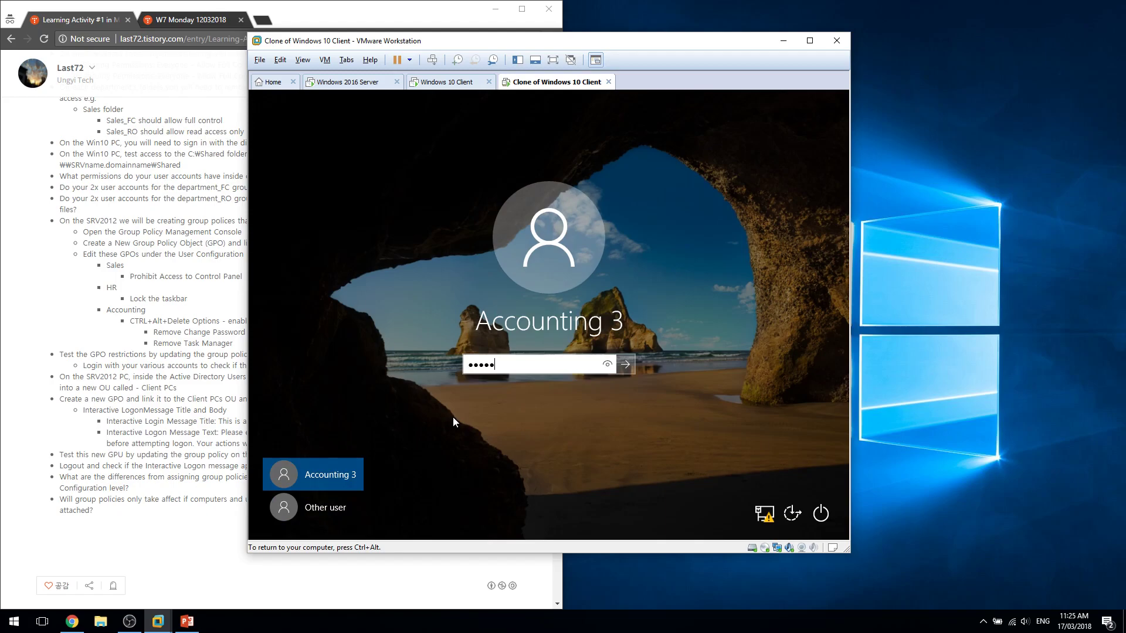
{"action": "key", "text": "Return"}
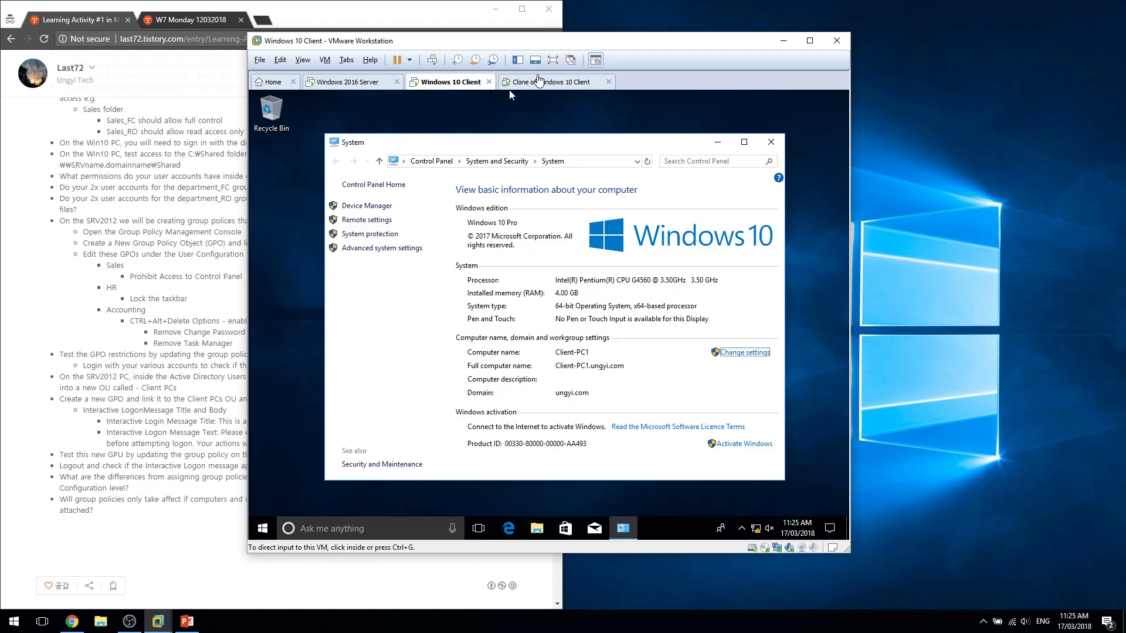
Open the clone's System info and compare Client-PC2 against the original's Client-PC1, then return to the server.
{"action": "left_click", "coordinate": [536, 83]}
{"action": "left_click", "coordinate": [473, 85]}
{"action": "left_click", "coordinate": [536, 83]}
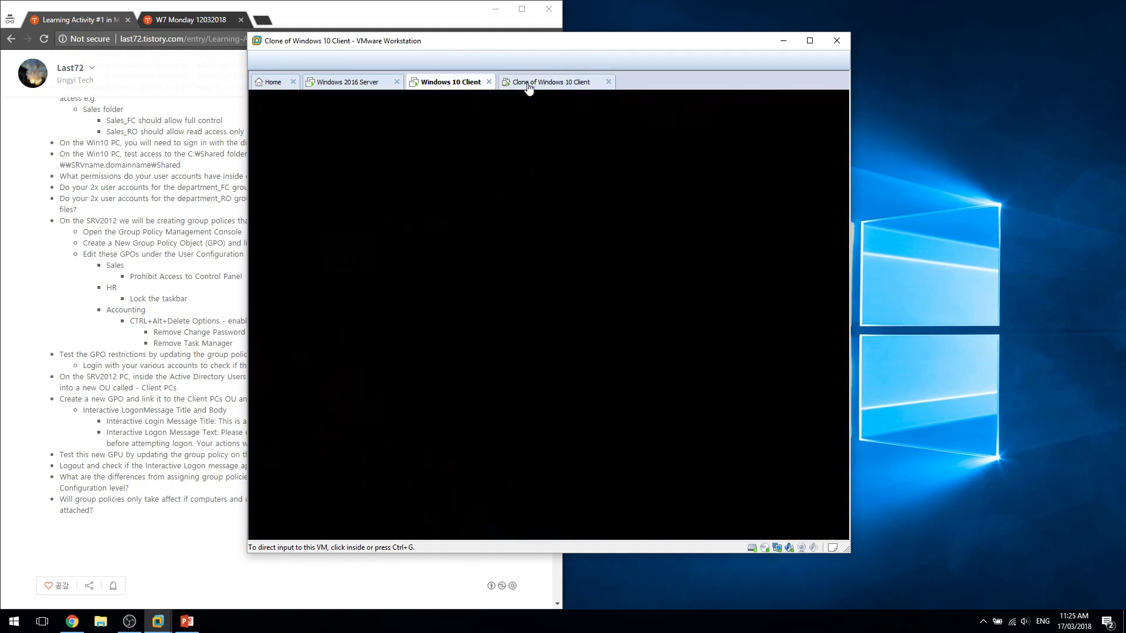
{"action": "left_click", "coordinate": [463, 82]}
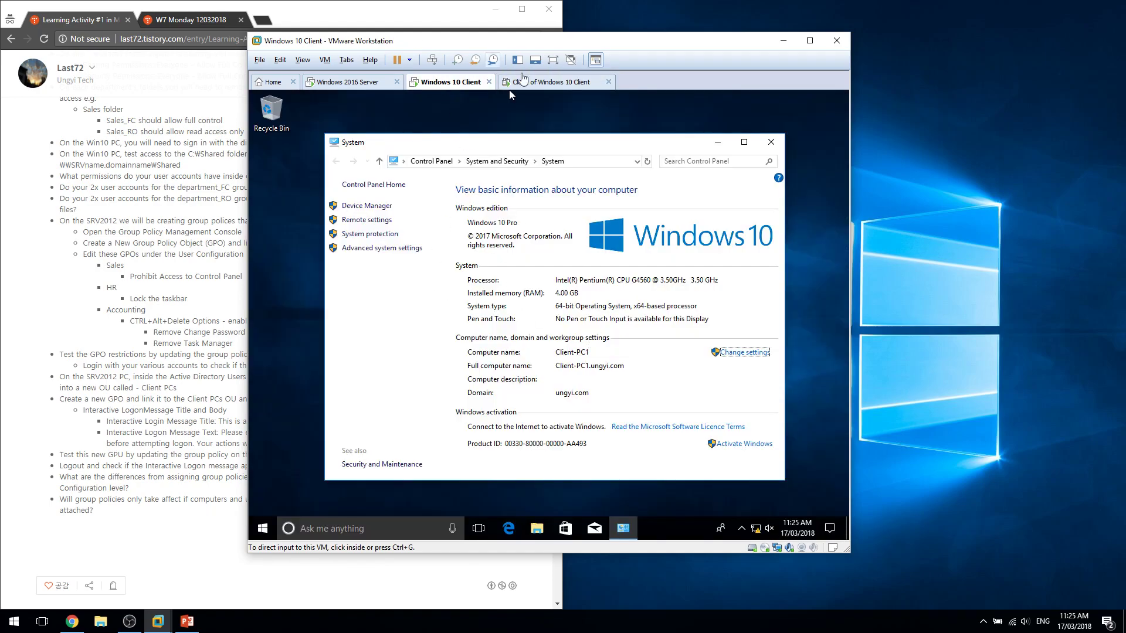
{"action": "left_click", "coordinate": [547, 85]}
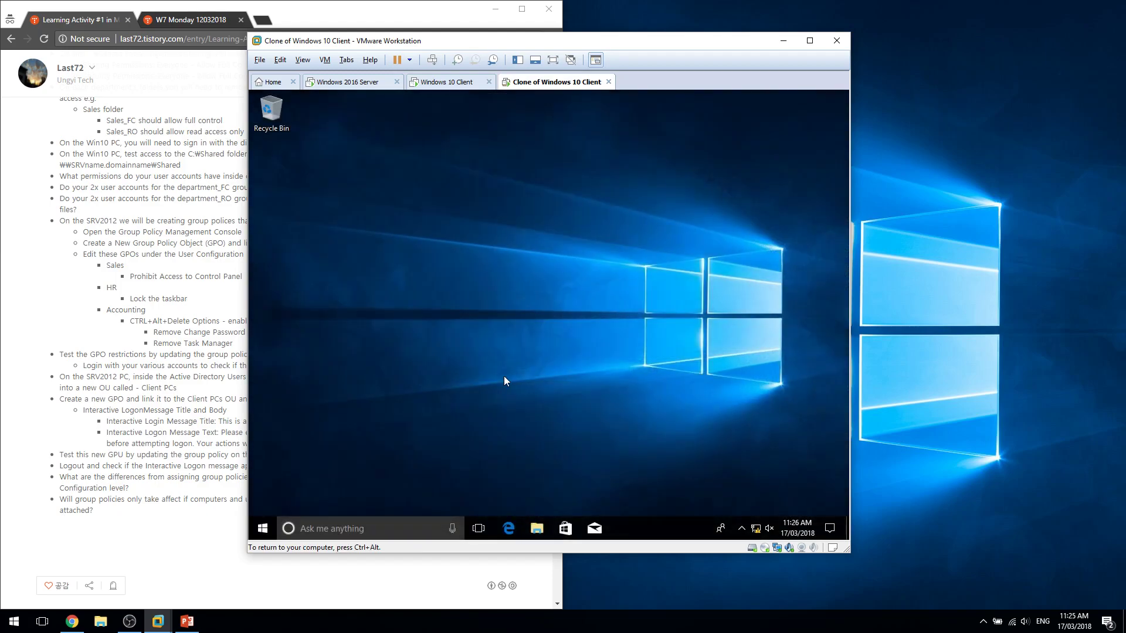
{"action": "key", "text": "super+Pause"}
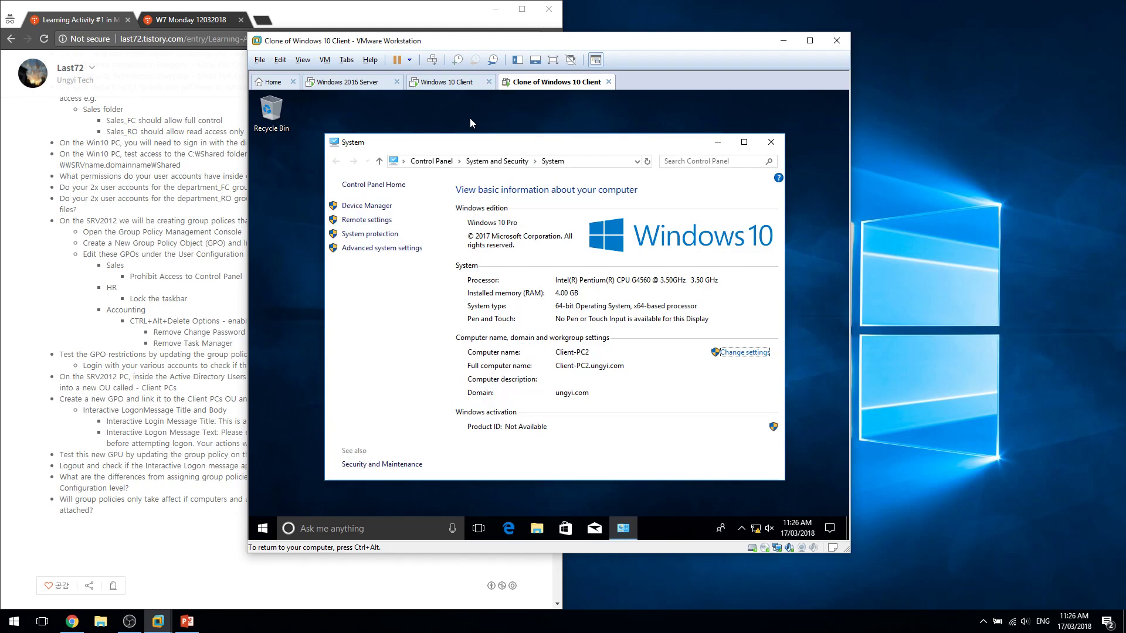
{"action": "left_click", "coordinate": [455, 87]}
{"action": "left_click", "coordinate": [566, 87]}
{"action": "left_click", "coordinate": [461, 87]}
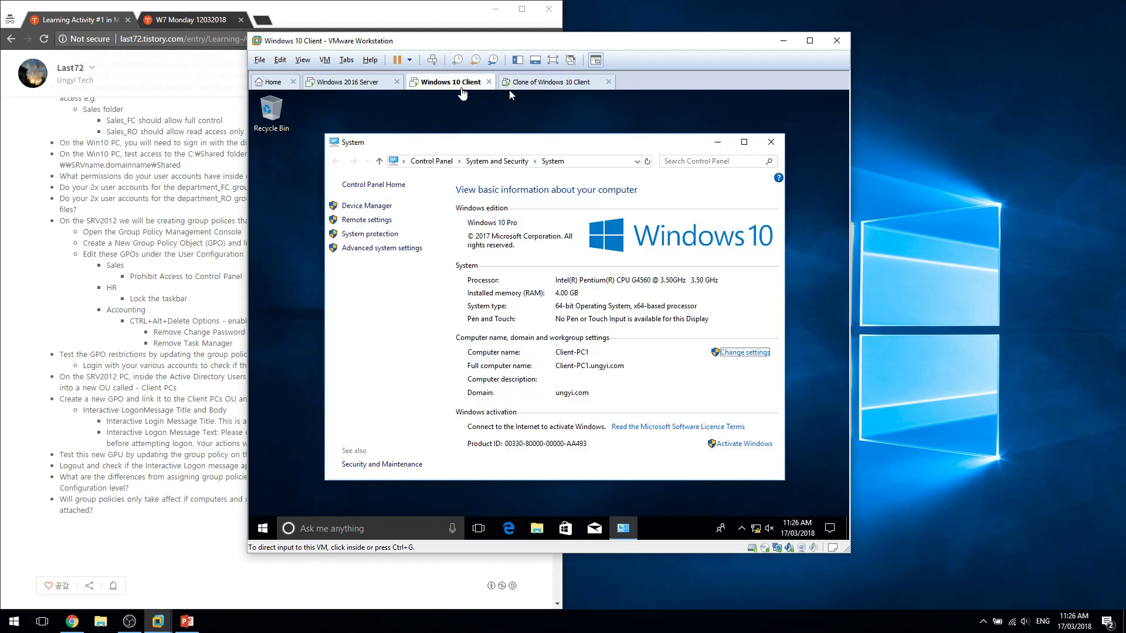
{"action": "left_click", "coordinate": [374, 86]}
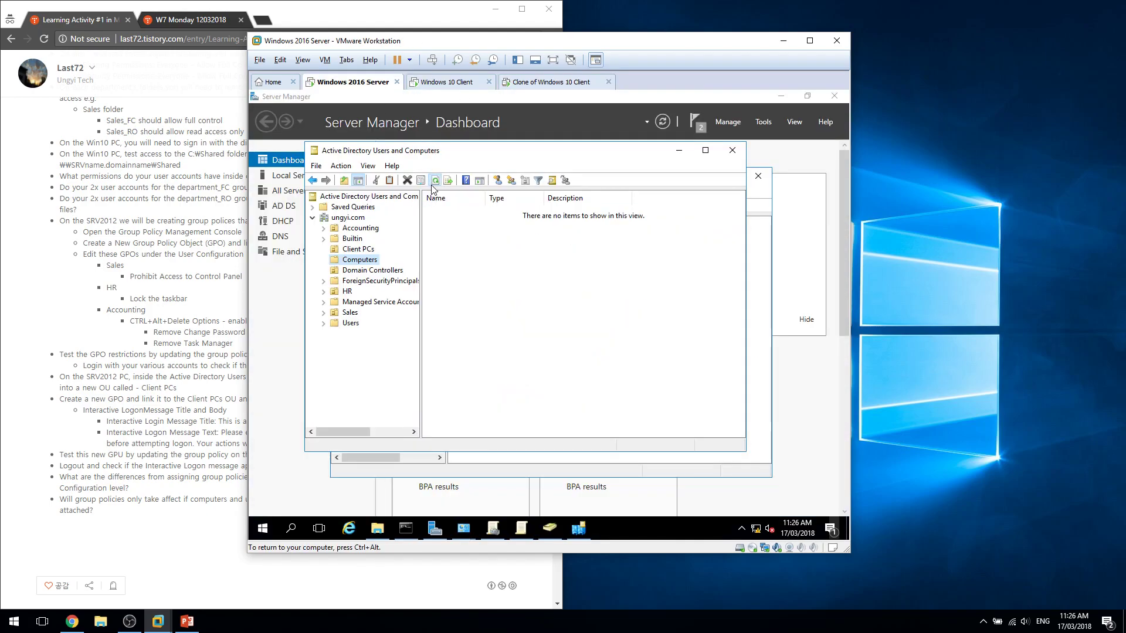
Open CLIENT-PC2's properties from Client PCs and review its Dial-in and Managed By tabs.
{"action": "left_click", "coordinate": [369, 249]}
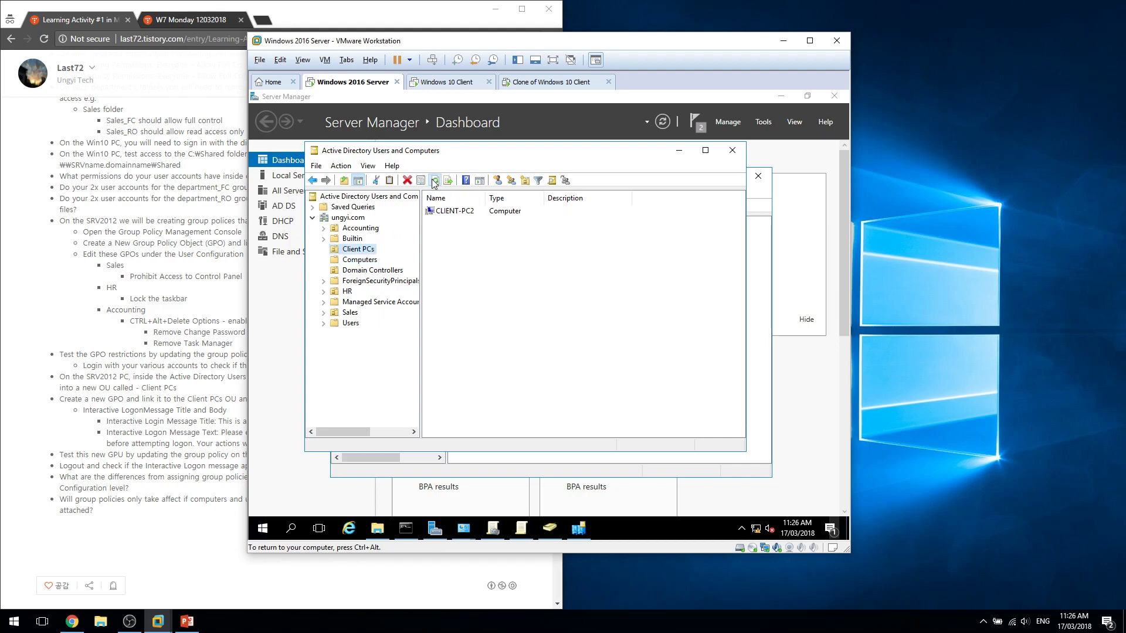
{"action": "double_click", "coordinate": [454, 212]}
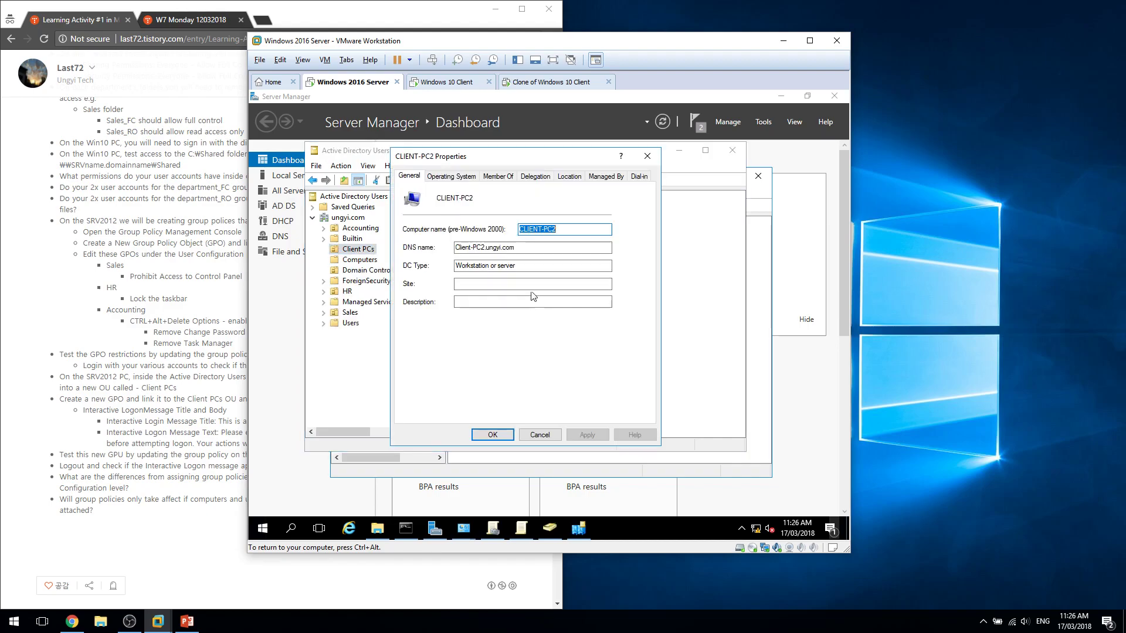
{"action": "left_click", "coordinate": [639, 177]}
{"action": "left_click", "coordinate": [603, 178]}
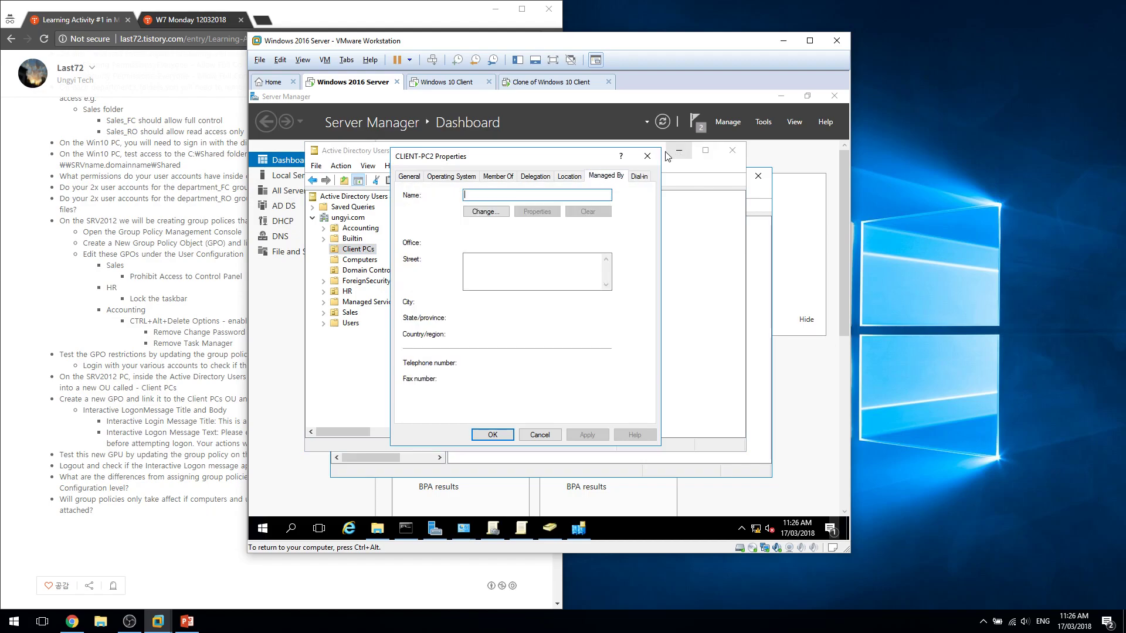
Close the properties dialog, ADUC, Sites and Services, Server Manager, Explorer, network windows and command prompt.
{"action": "left_click", "coordinate": [647, 156]}
{"action": "left_click", "coordinate": [732, 151]}
{"action": "left_click", "coordinate": [757, 176]}
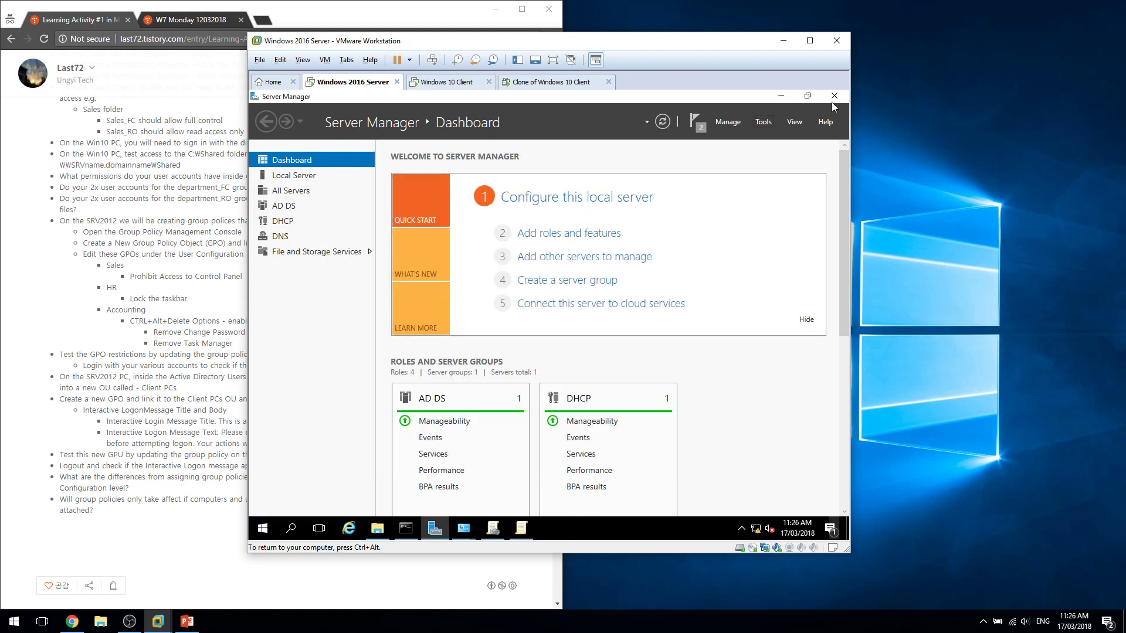
{"action": "left_click", "coordinate": [833, 97]}
{"action": "left_click", "coordinate": [792, 159]}
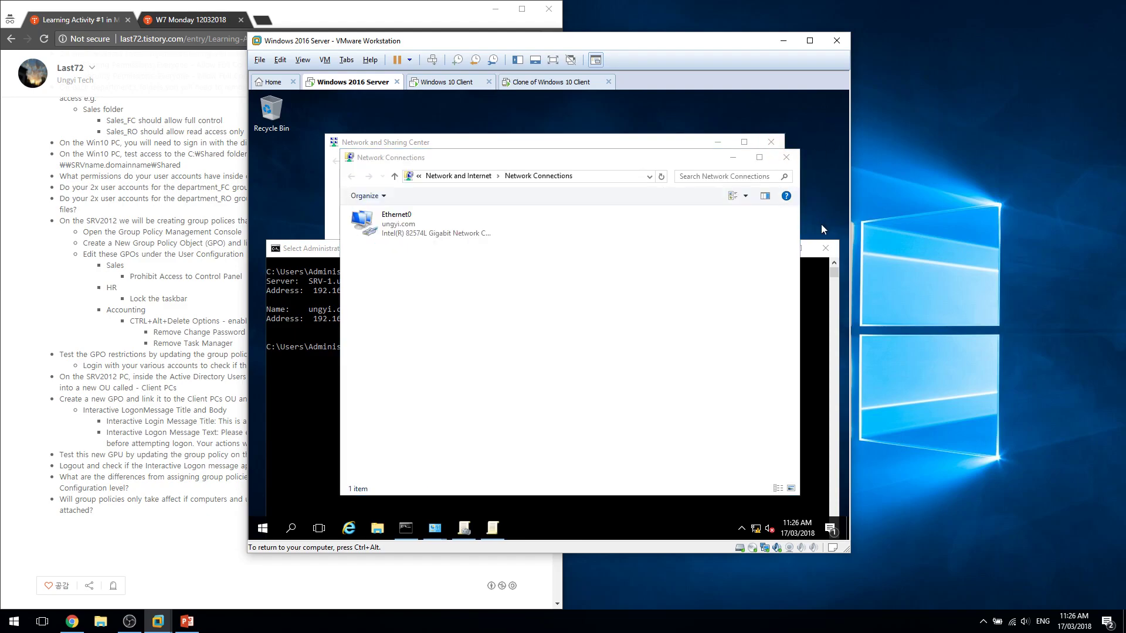
{"action": "left_click", "coordinate": [785, 157]}
{"action": "left_click", "coordinate": [777, 144]}
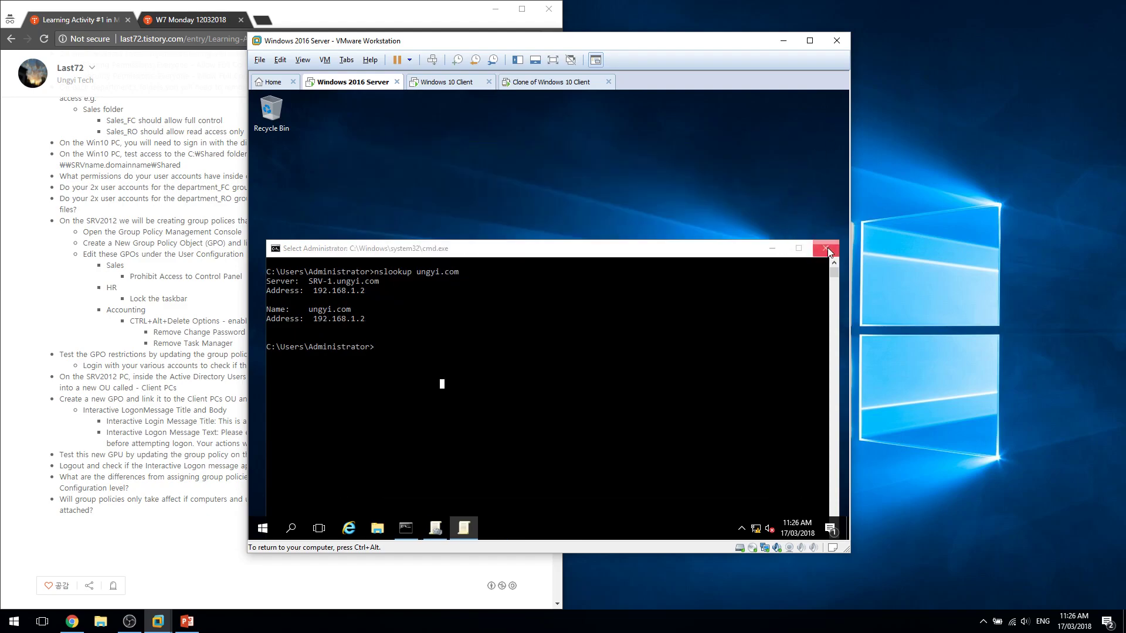
{"action": "left_click", "coordinate": [824, 248]}
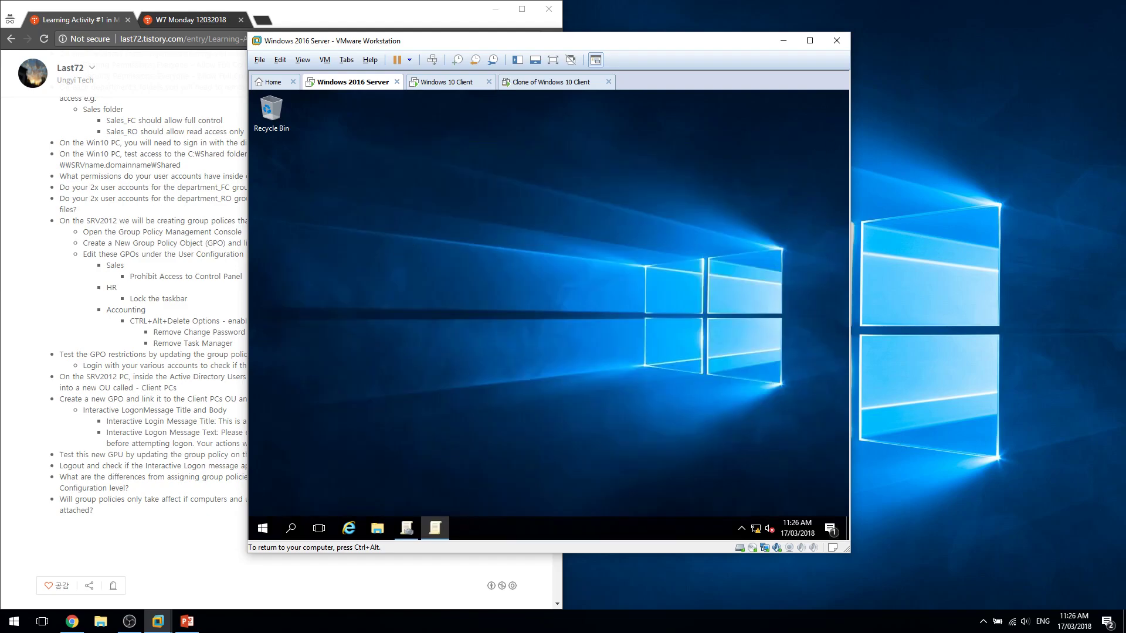
{"action": "left_click", "coordinate": [657, 324]}
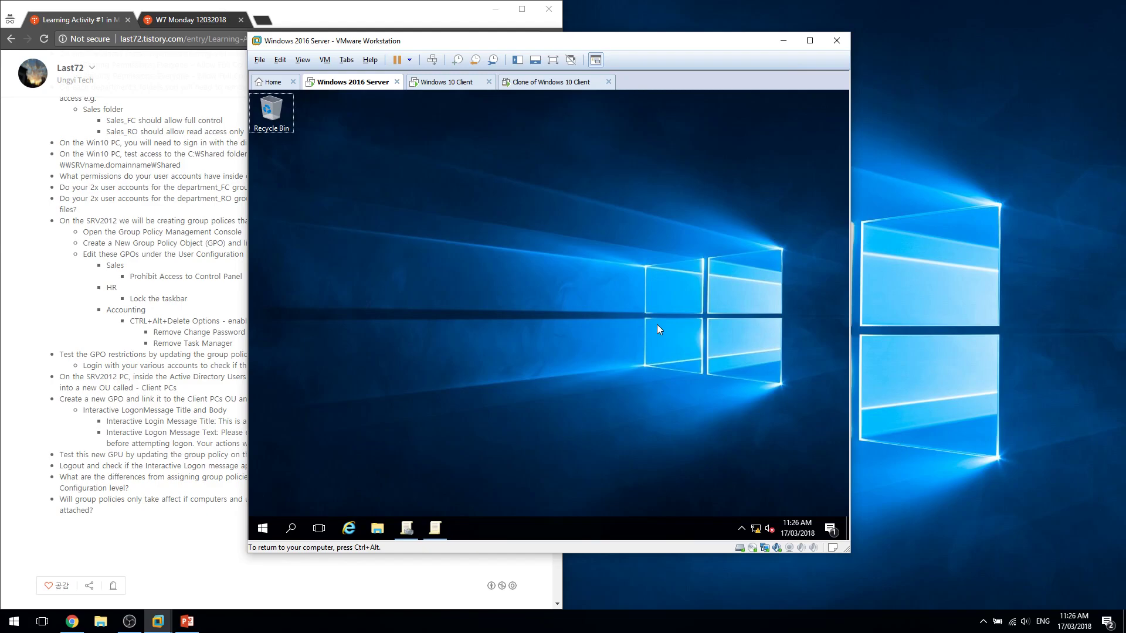